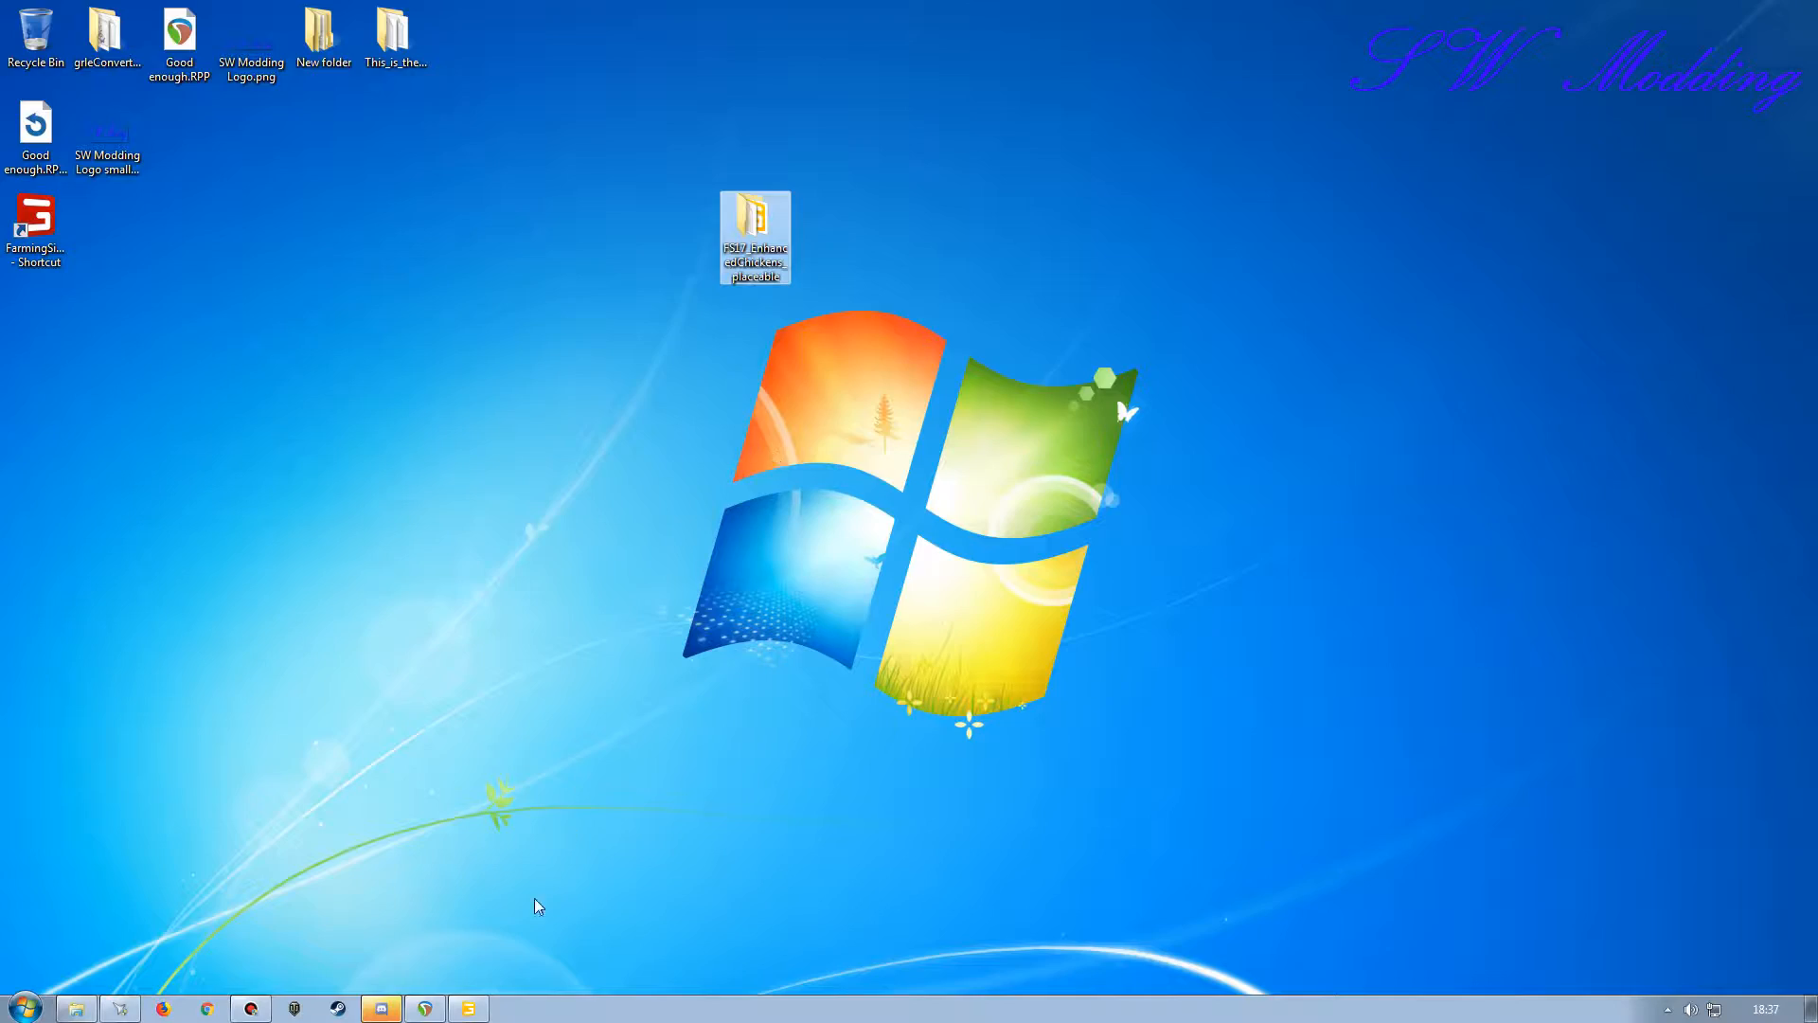
Switch to GIANTS Editor and examine the fenced chicken pen on map01 from several angles and distances.
left_click(468, 1010)
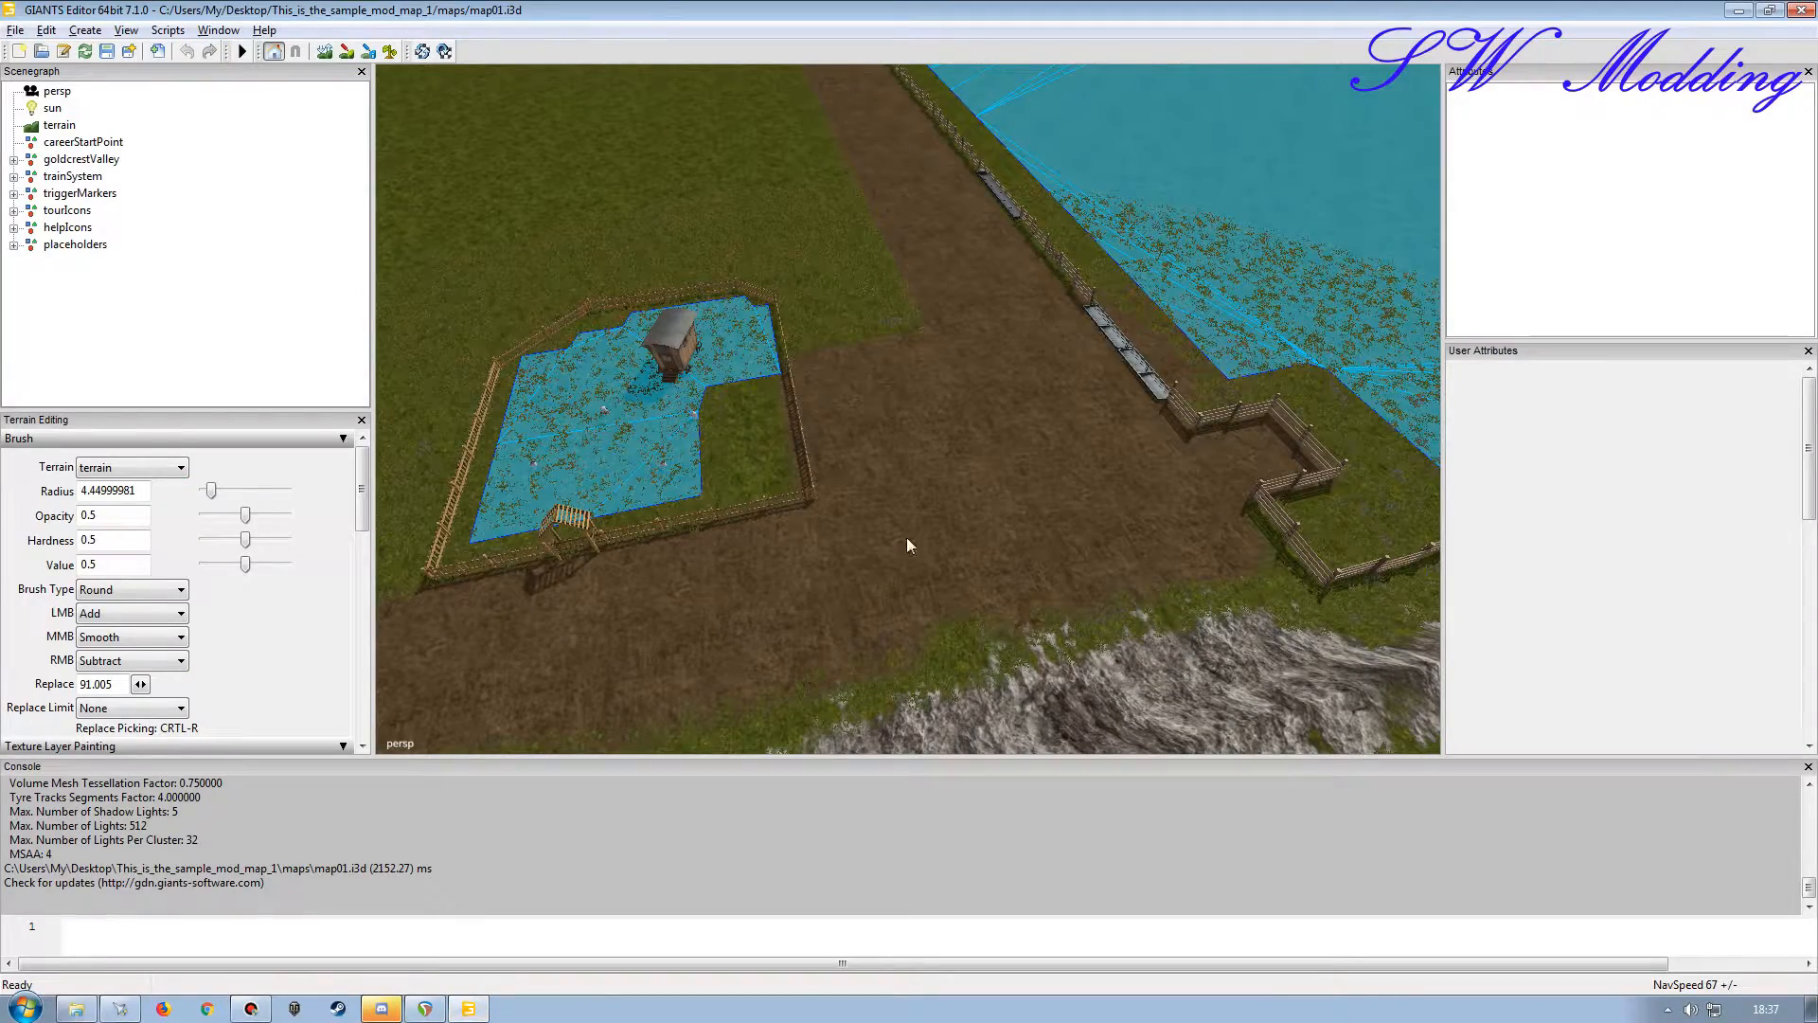
scroll(907, 537, "down", 5)
mouse_move(848, 481)
left_mouse_down("alt")
mouse_move(646, 379)
mouse_move(827, 401)
mouse_move(602, 424)
mouse_move(725, 397)
mouse_move(747, 444)
mouse_move(857, 525)
mouse_move(866, 301)
mouse_move(870, 393)
mouse_move(1080, 435)
mouse_move(832, 436)
mouse_move(691, 326)
mouse_move(920, 493)
mouse_move(1021, 458)
mouse_move(775, 475)
mouse_move(889, 516)
mouse_move(933, 509)
mouse_move(962, 451)
mouse_move(826, 449)
mouse_move(975, 451)
mouse_move(867, 458)
left_mouse_up("alt")
scroll(867, 371, "up", 6)
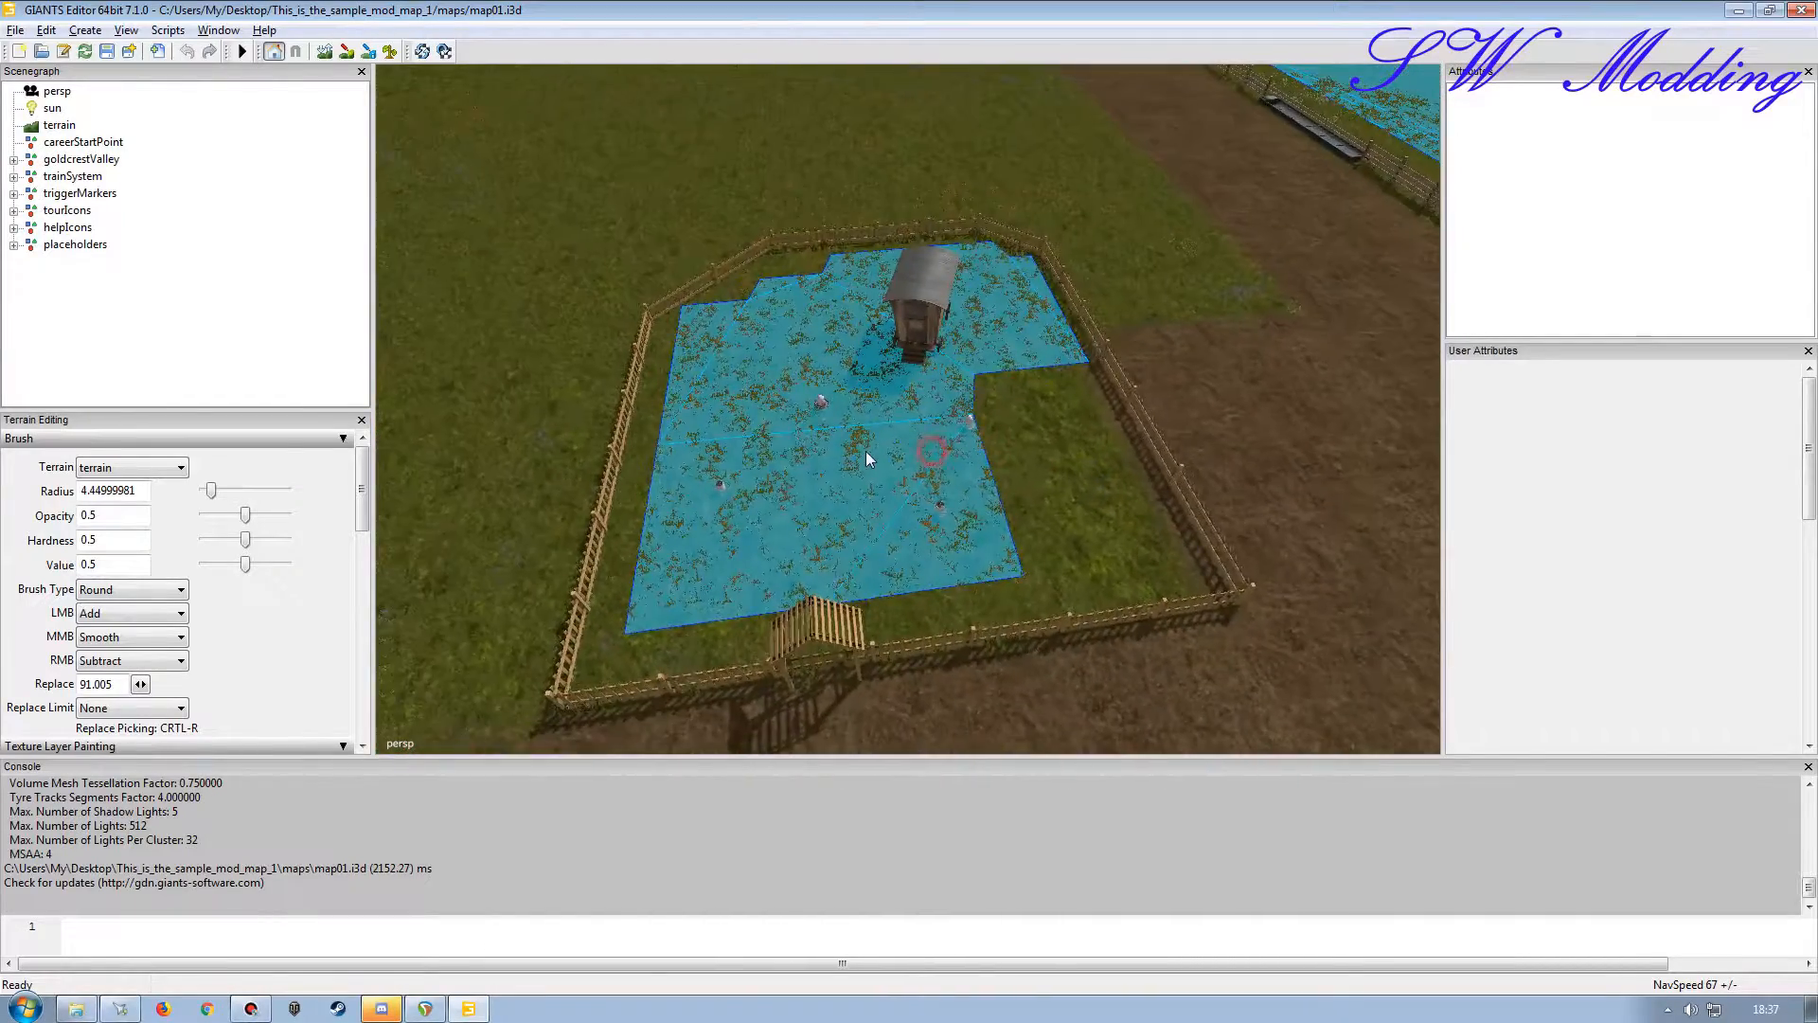
right_click_drag(866, 451, 811, 451, "alt")
left_click_drag(966, 432, 941, 434, "alt")
right_click_drag(941, 434, 879, 349, "alt")
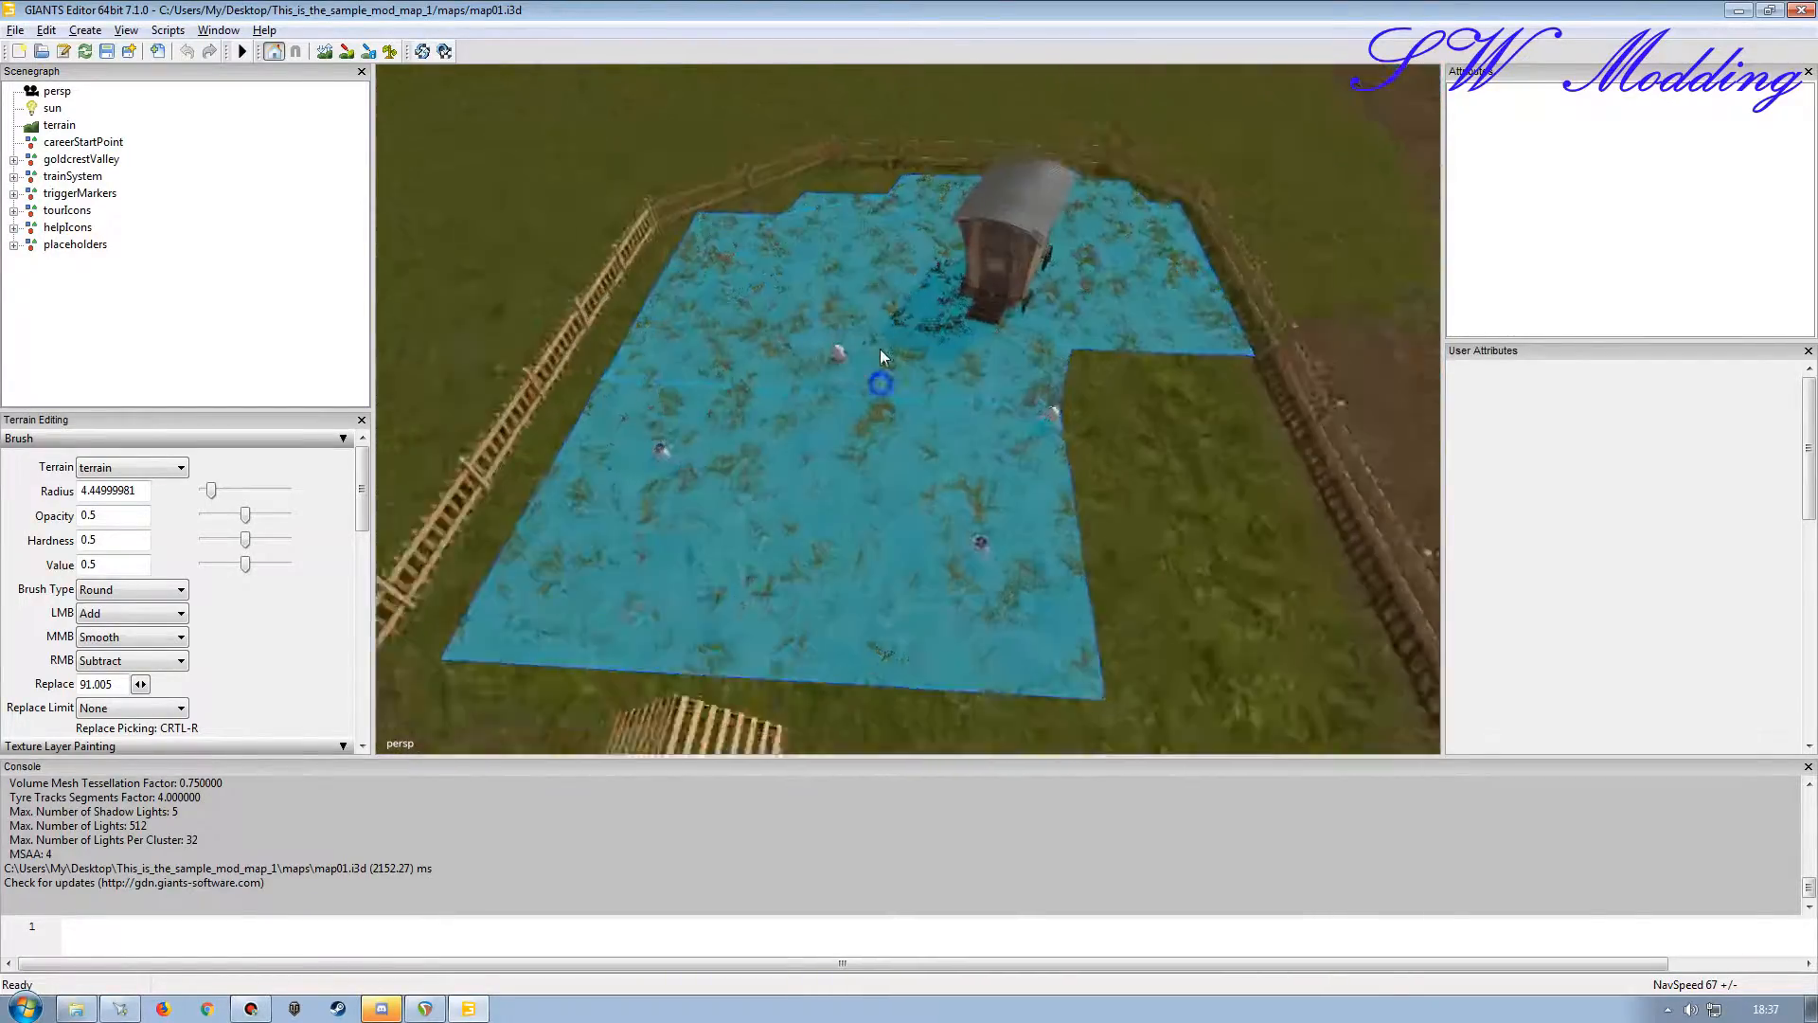
left_click_drag(829, 356, 938, 309, "alt")
right_click_drag(937, 309, 901, 341, "alt")
left_click_drag(900, 341, 861, 421, "alt")
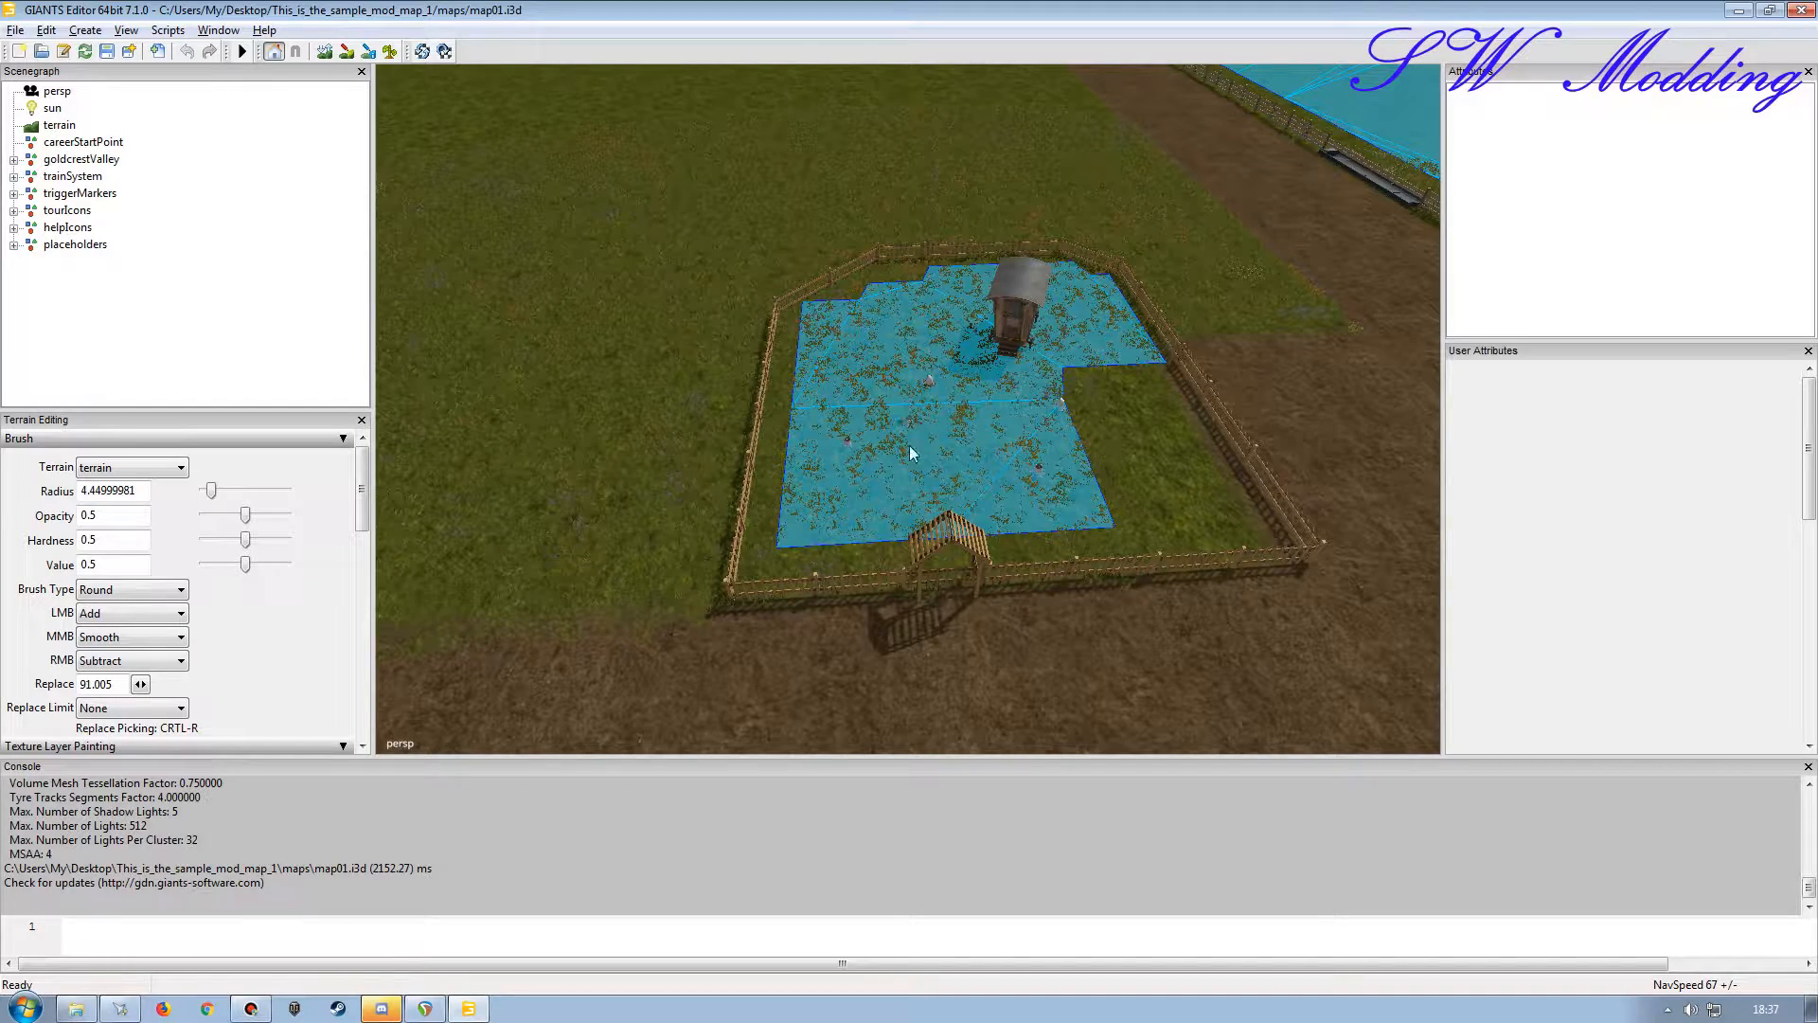
left_click_drag(1078, 248, 1101, 405, "alt")
right_click_drag(1101, 406, 913, 379, "alt")
left_click_drag(913, 378, 917, 420, "alt")
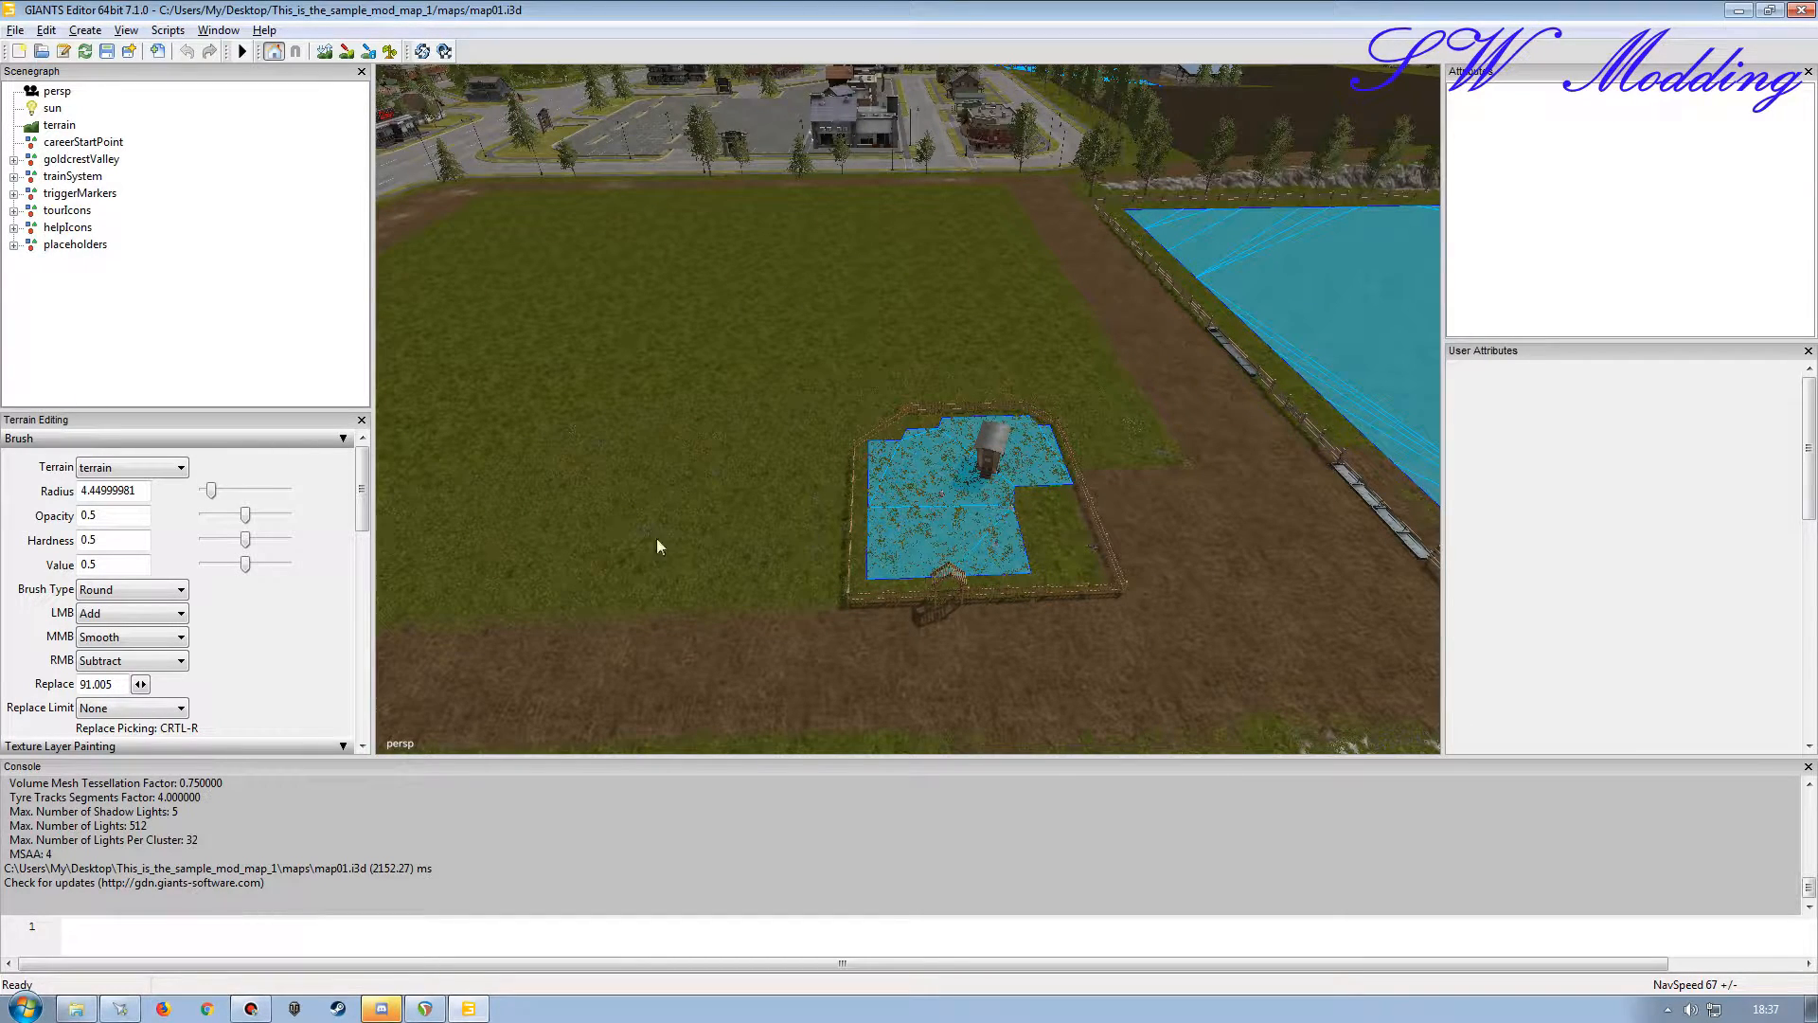
left_click_drag(923, 492, 908, 523, "alt")
scroll(907, 483, "up", 5)
left_click_drag(906, 454, 855, 452, "alt")
scroll(822, 418, "up", 4)
scroll(848, 418, "down", 4)
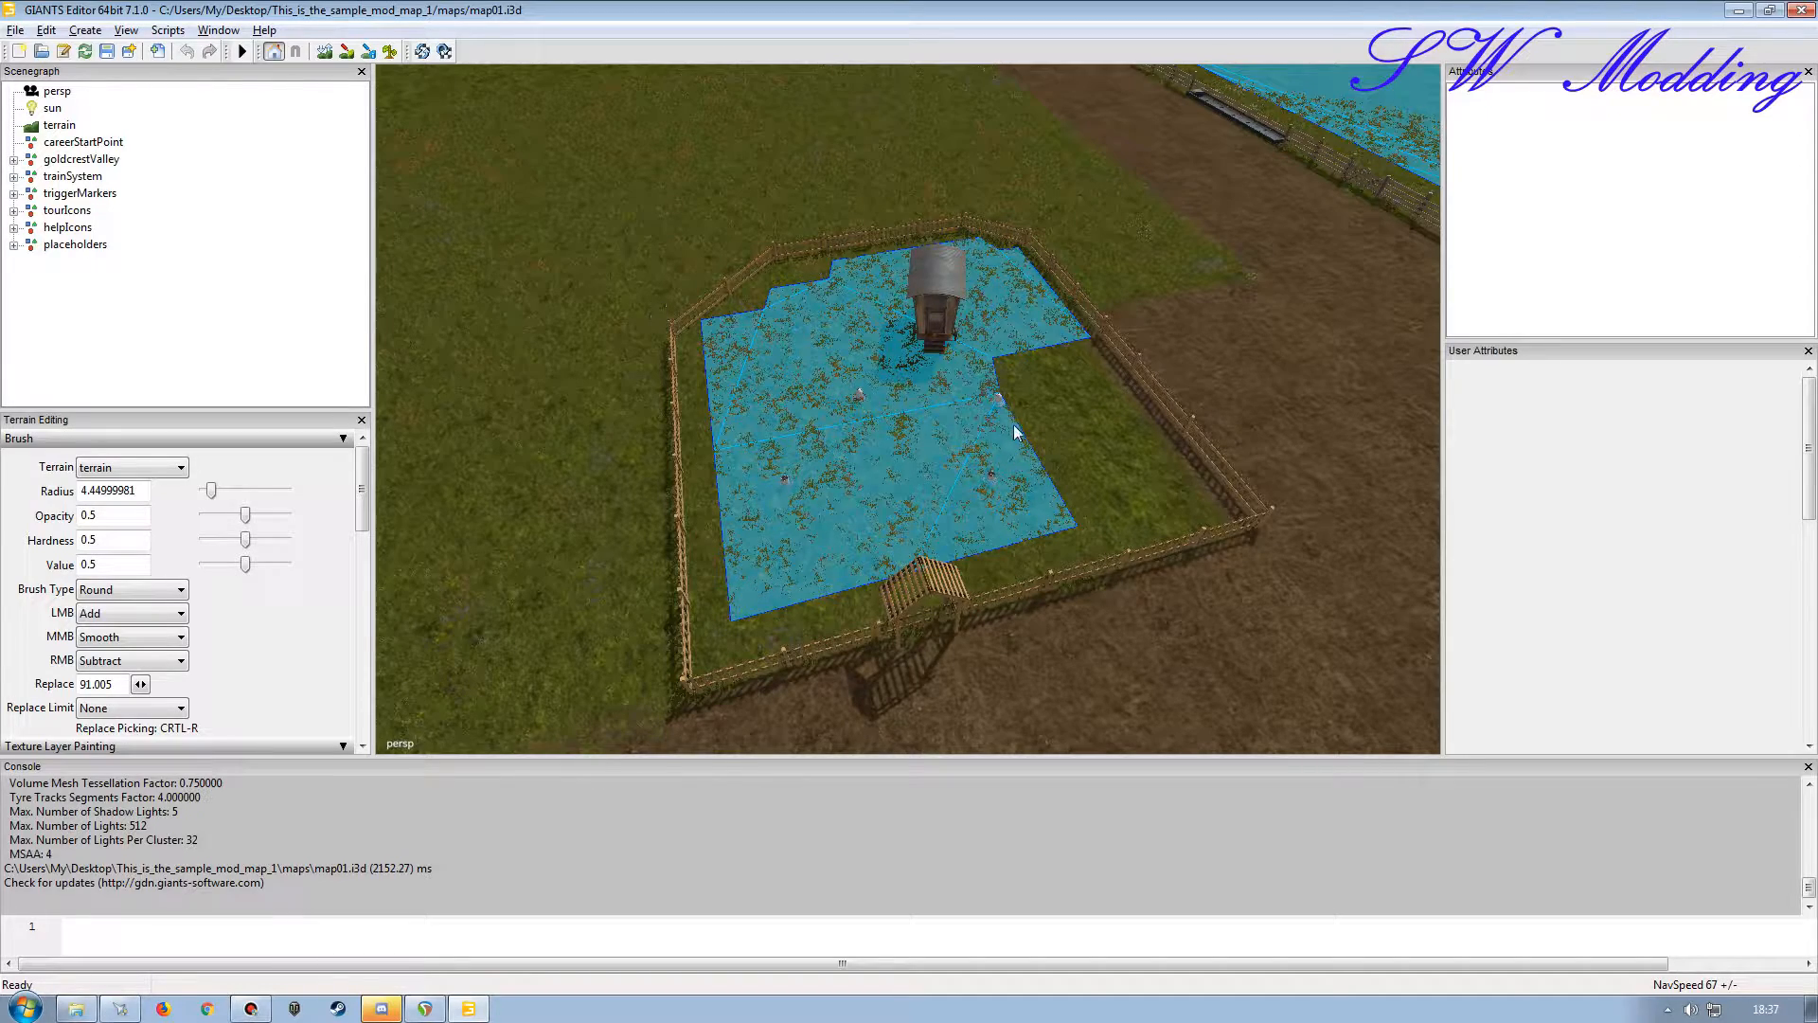
mouse_move(1007, 439)
left_mouse_down("alt")
mouse_move(1020, 417)
mouse_move(935, 434)
mouse_move(735, 411)
mouse_move(924, 402)
mouse_move(943, 461)
left_mouse_up("alt")
scroll(1020, 417, "down", 3)
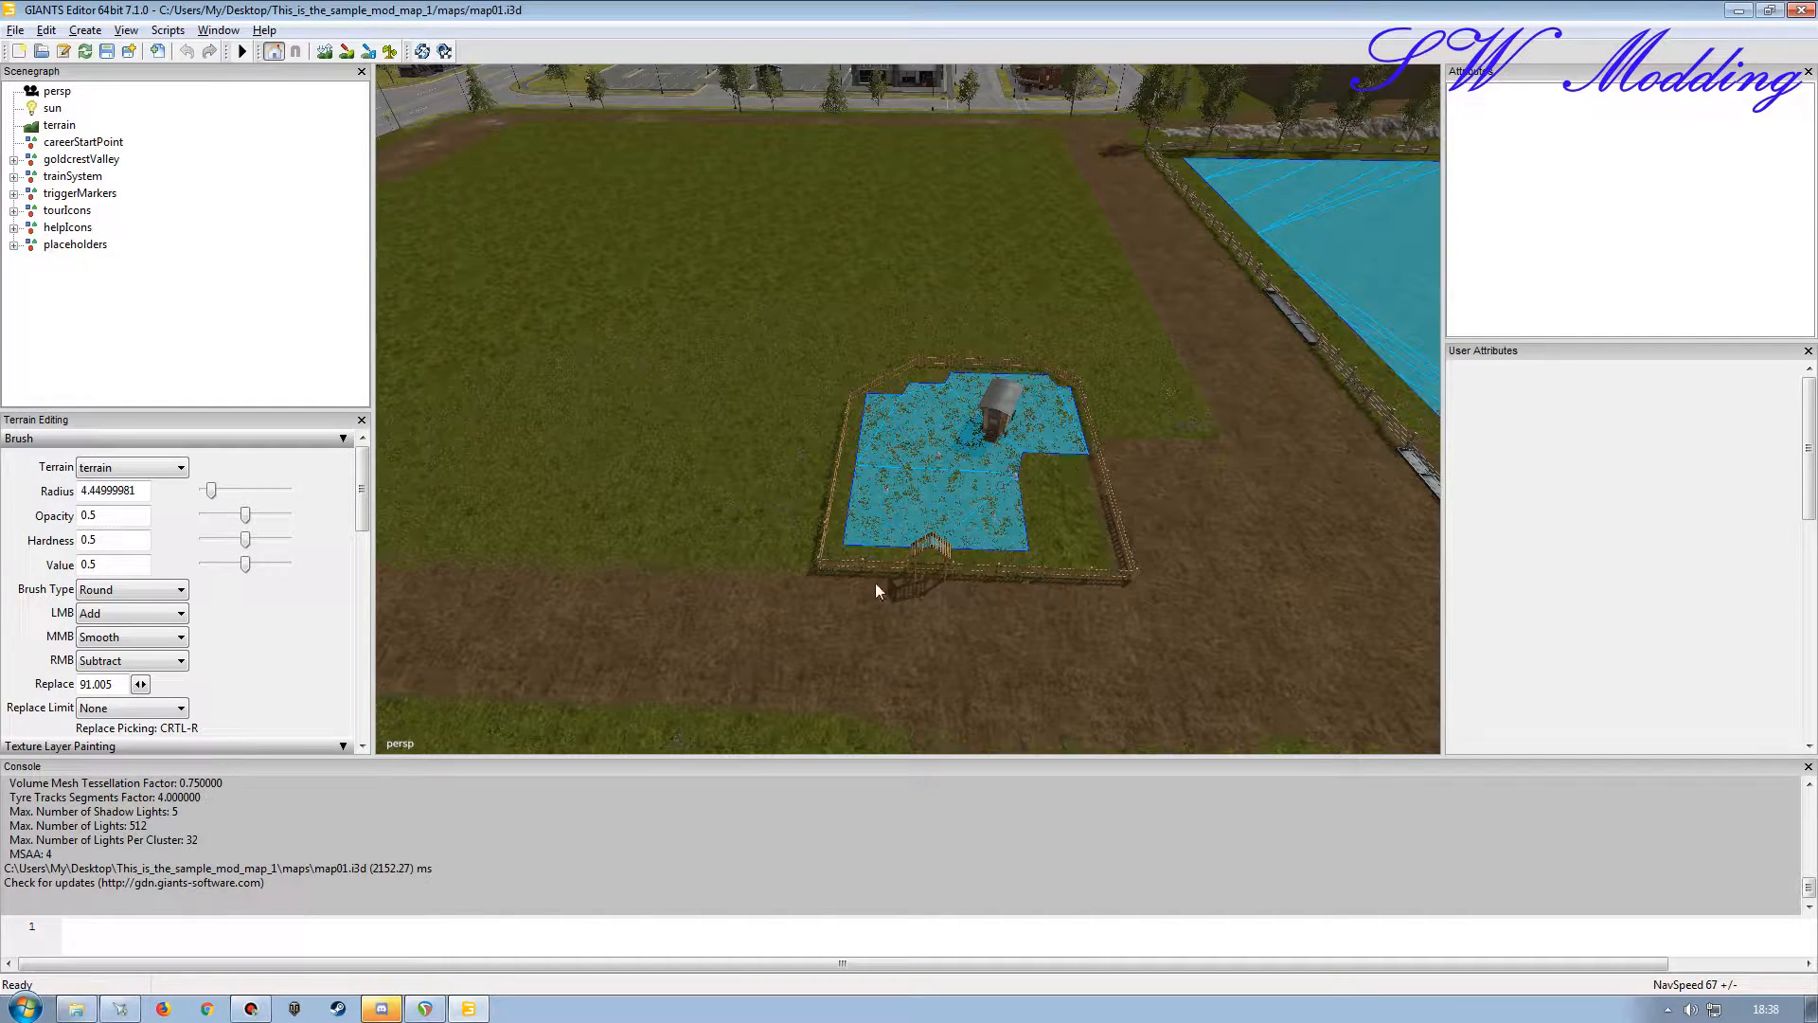
left_click_drag(912, 570, 850, 564, "alt")
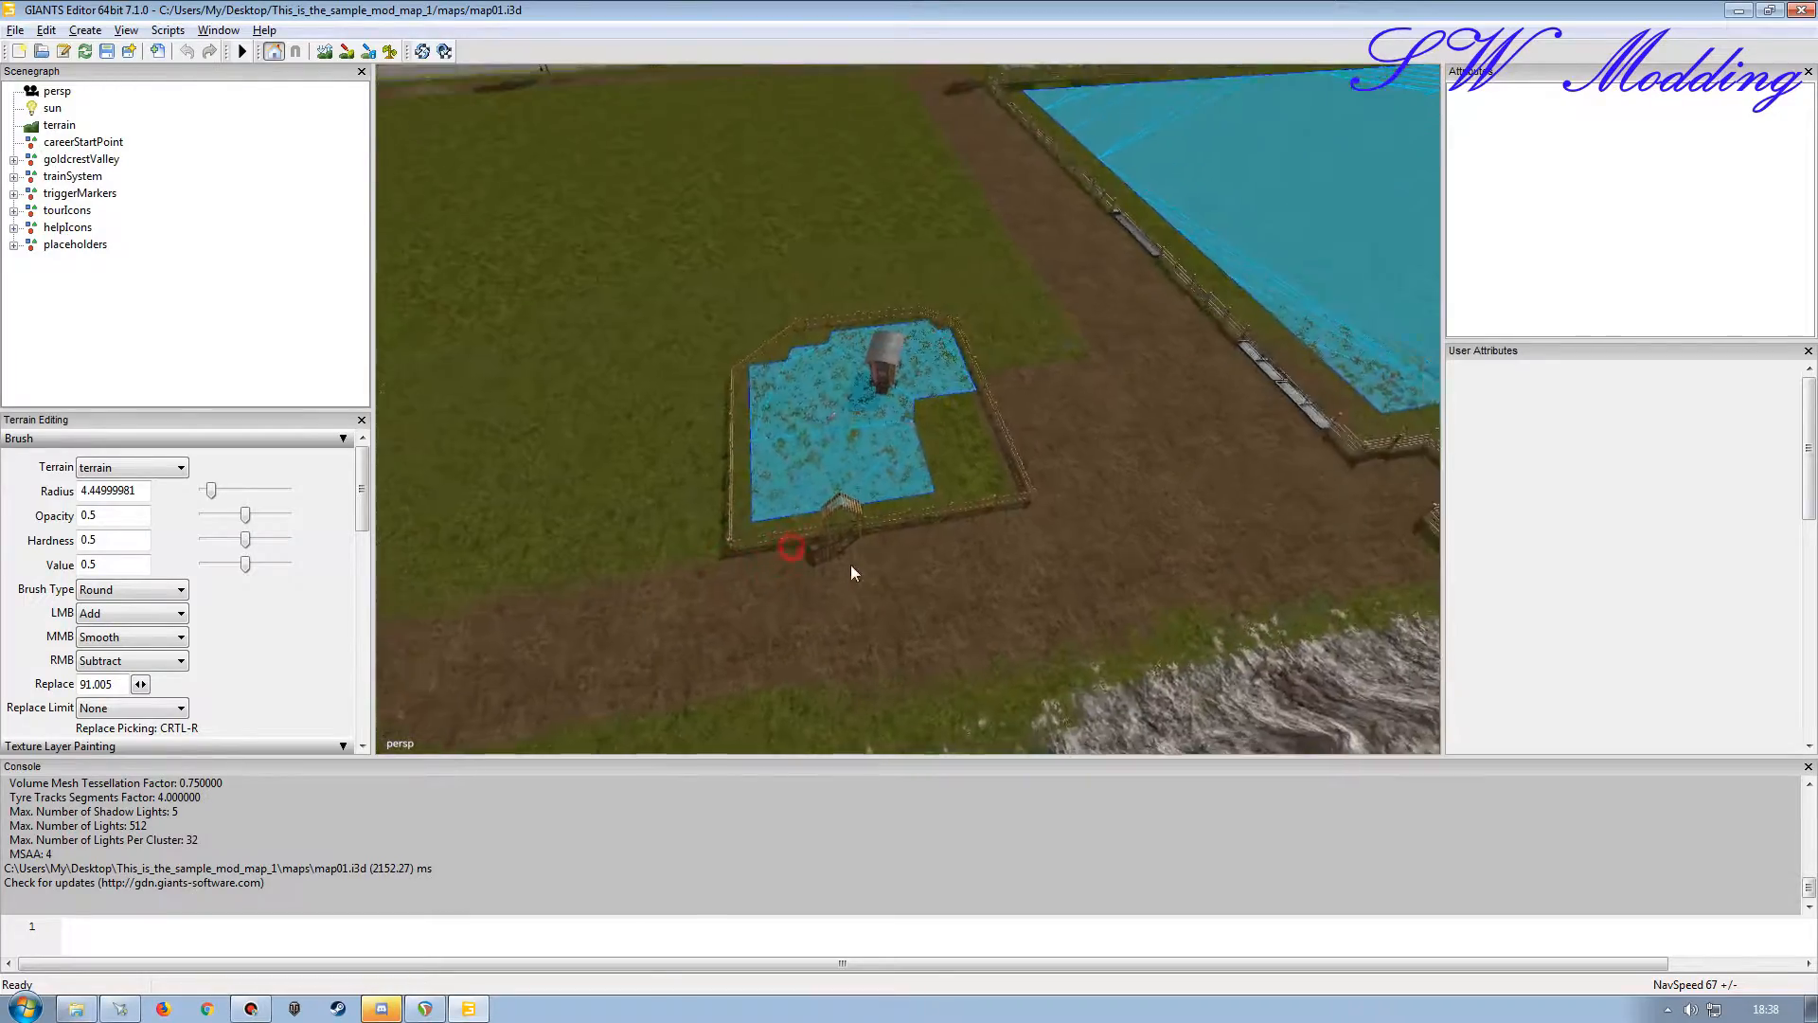
scroll(873, 483, "up", 5)
scroll(878, 476, "down", 3)
left_click_drag(878, 476, 843, 500, "alt")
scroll(796, 506, "down", 2)
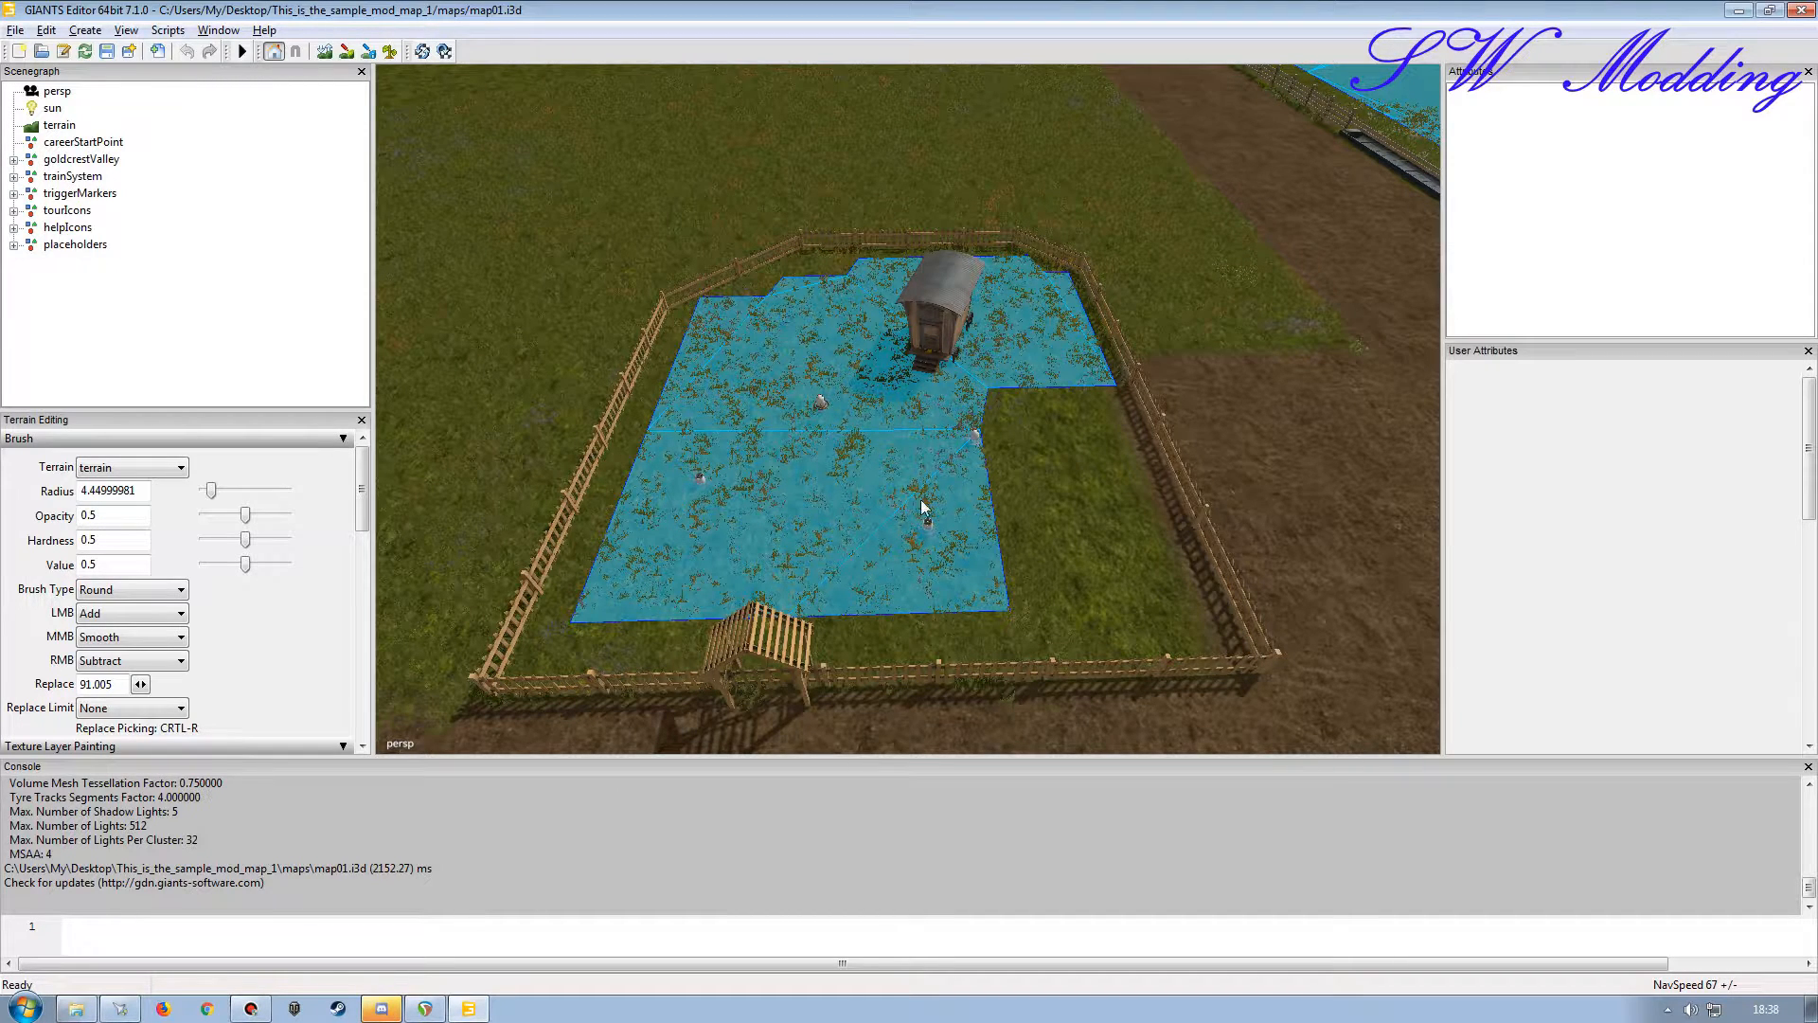
Minimize GIANTS Editor and open ScriptsGuide.xml from the scripts folder of FS17_EnhancedChickens_placeable on the desktop.
left_click(1739, 10)
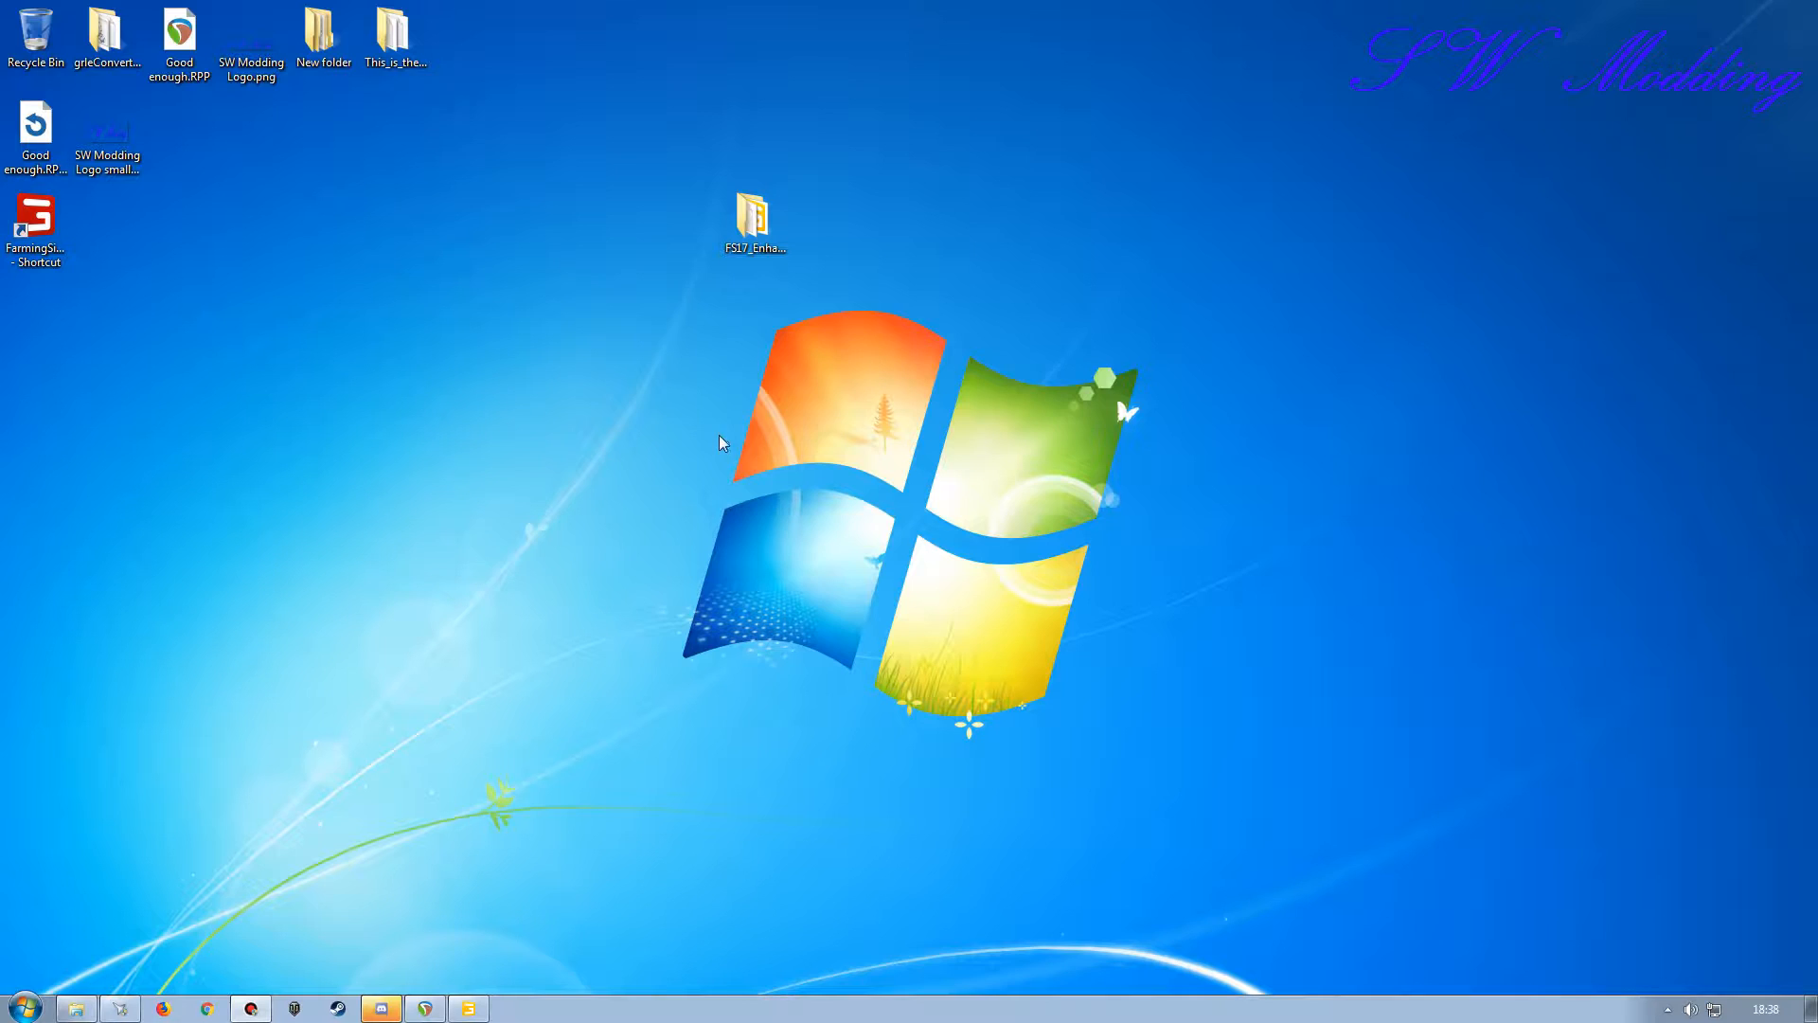
double_click(753, 218)
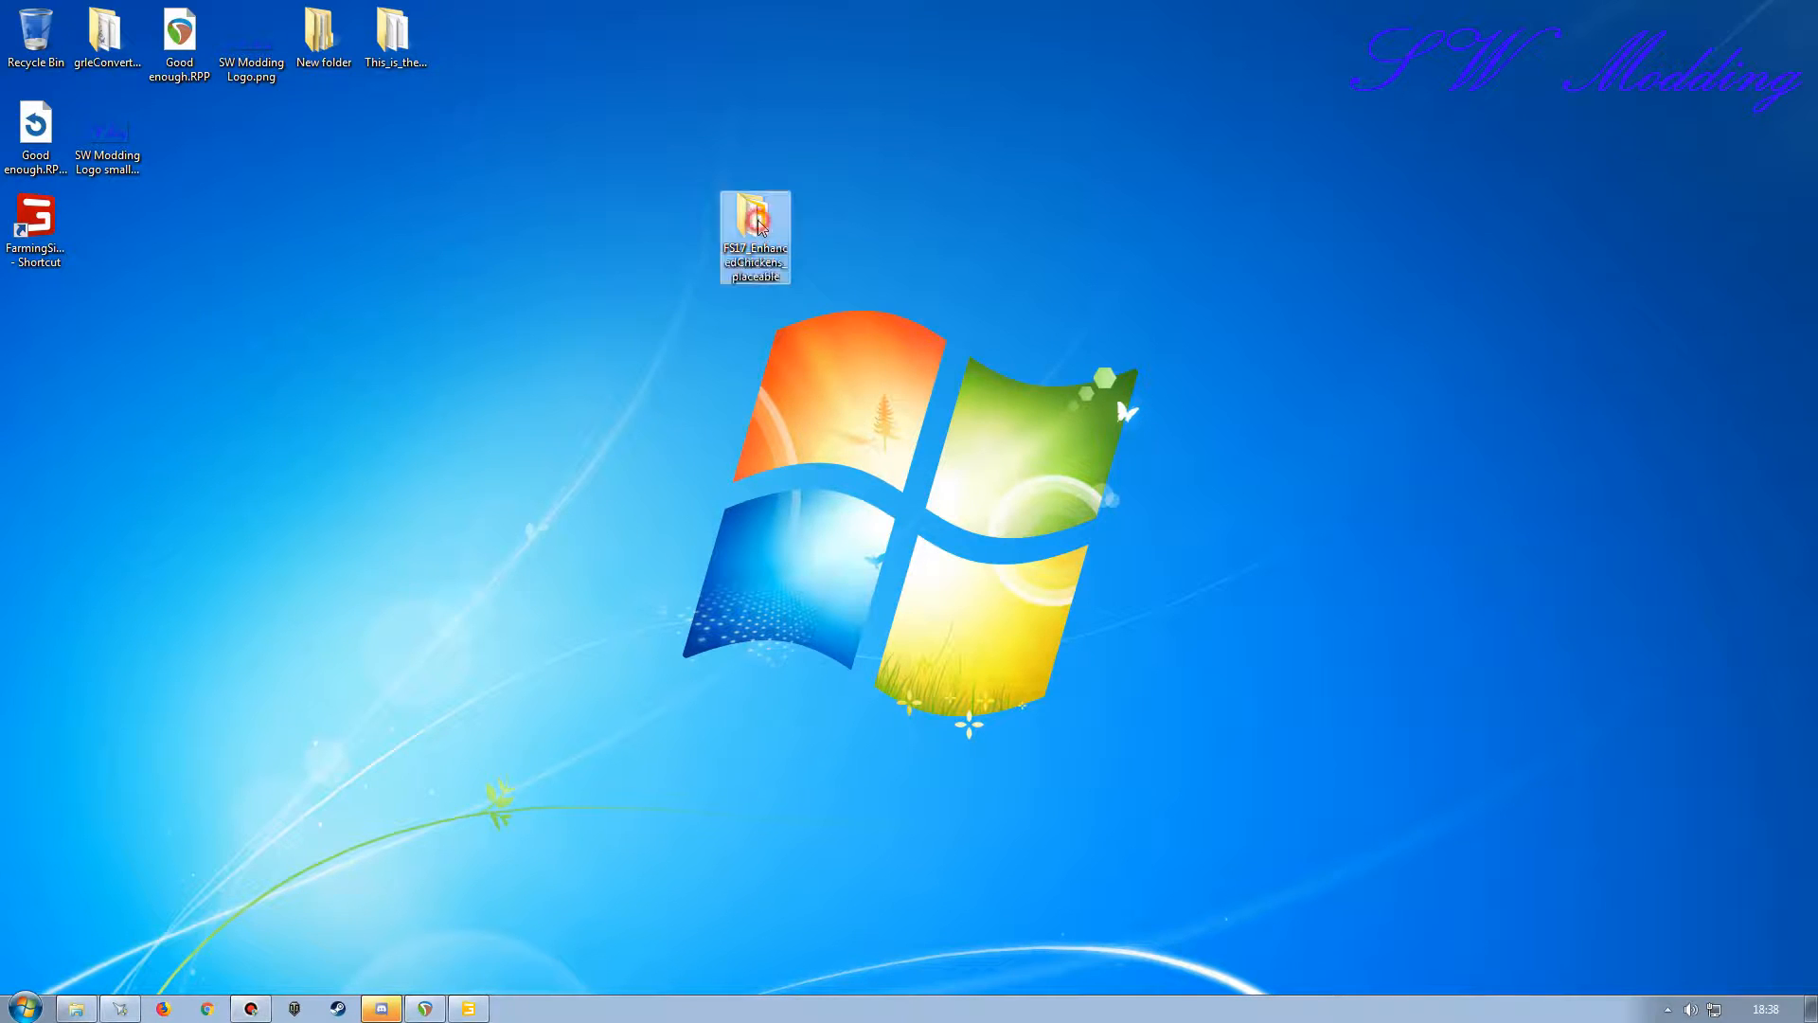
left_click_drag(1148, 27, 1157, 131)
double_click(1042, 256)
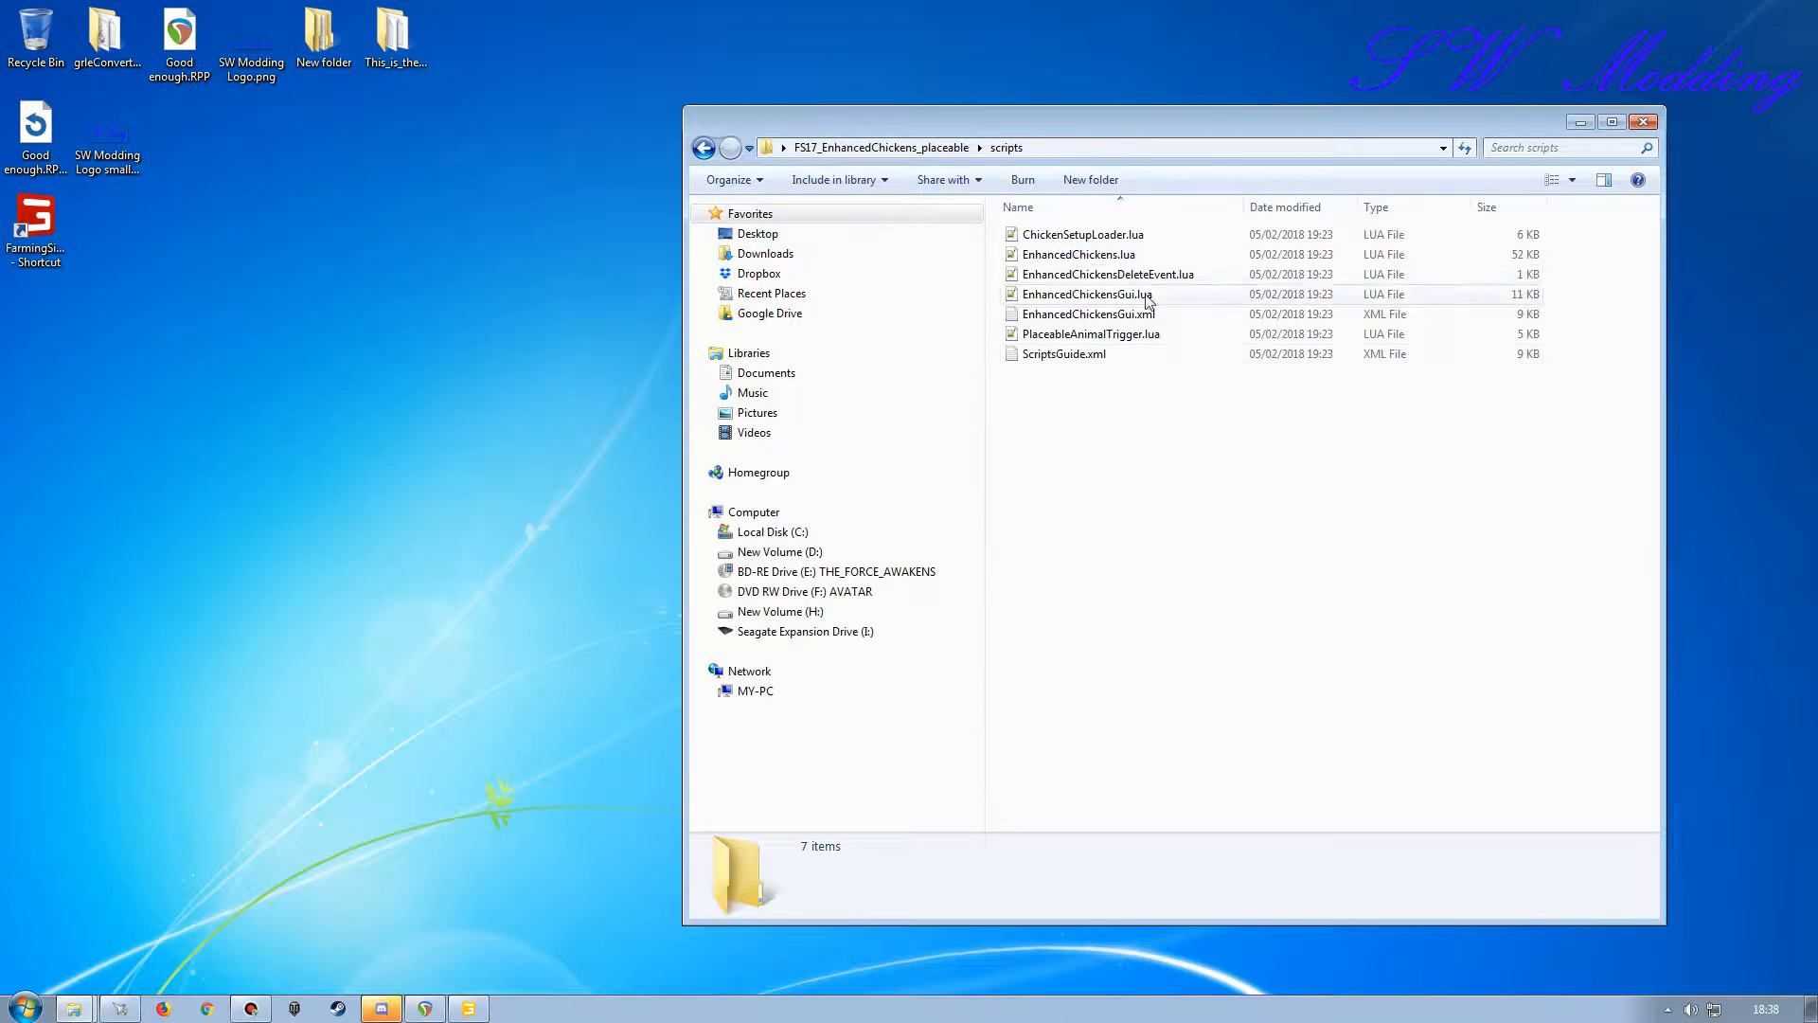
double_click(1068, 354)
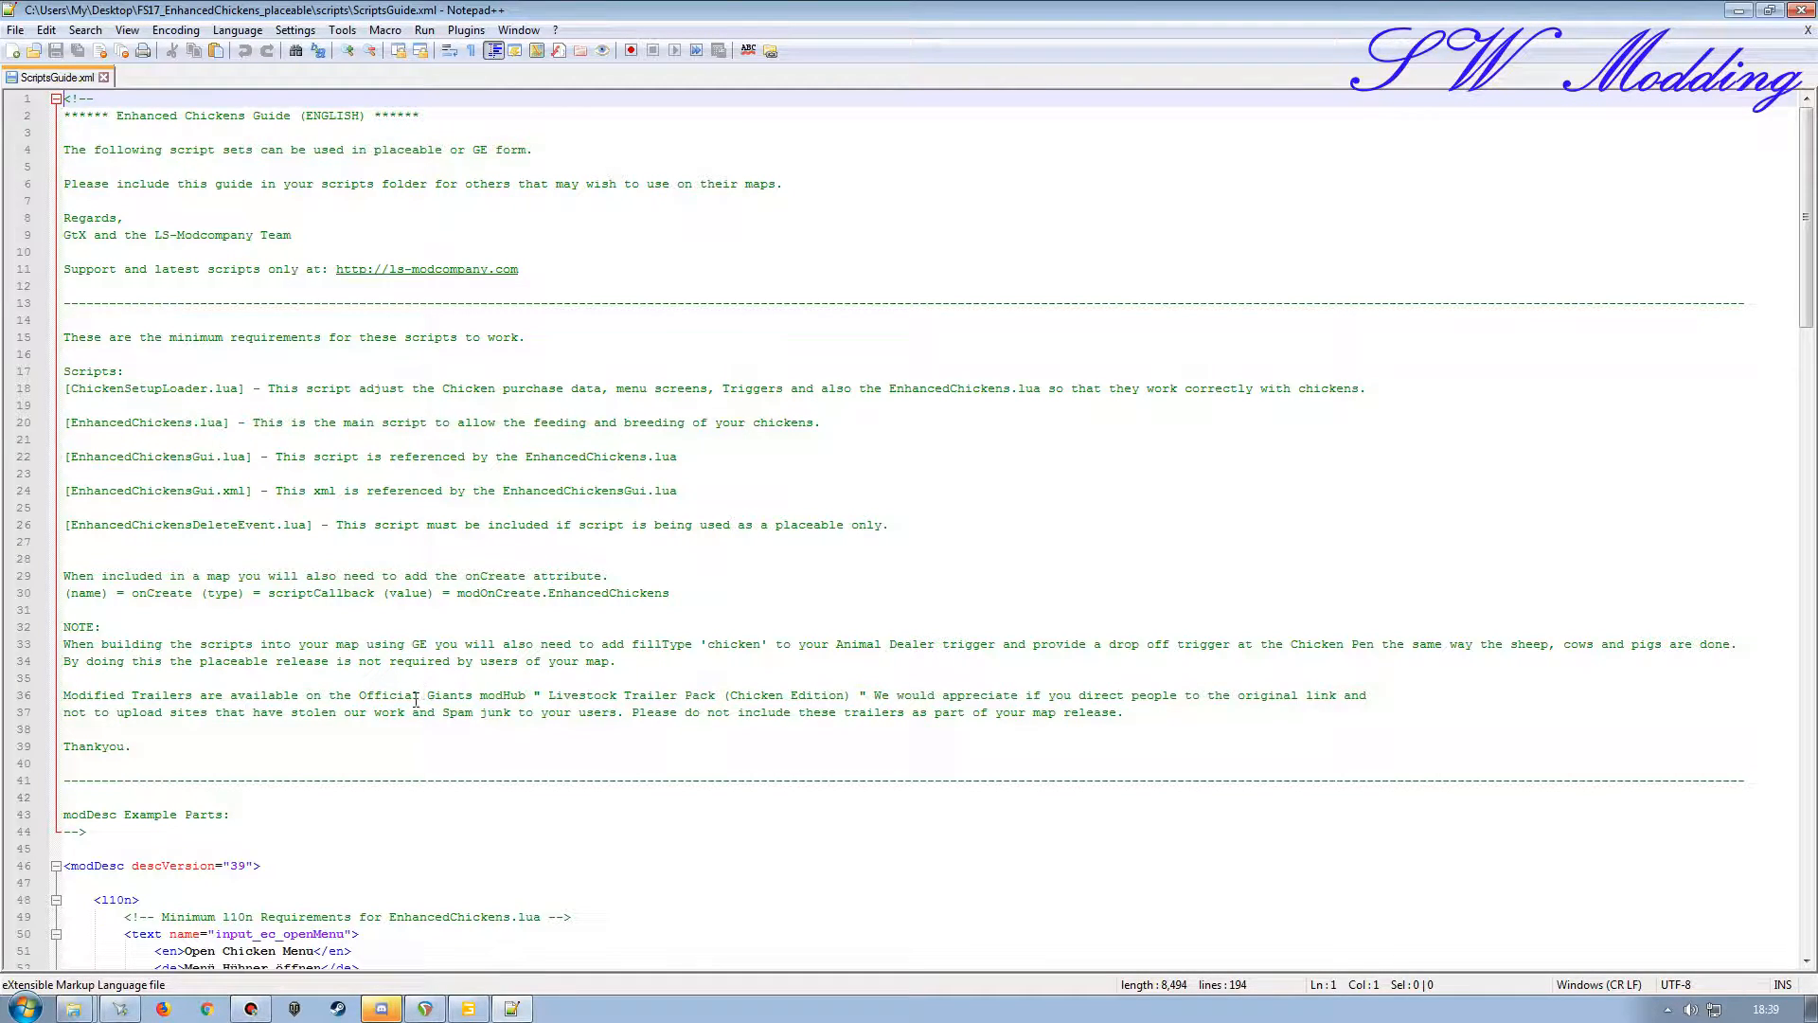
Read the Enhanced Chickens guide, covering the map installation note, the l10n texts, the placeable-only entries and the extraSourceFiles and inputBindings sections.
left_click_drag(124, 645, 819, 643)
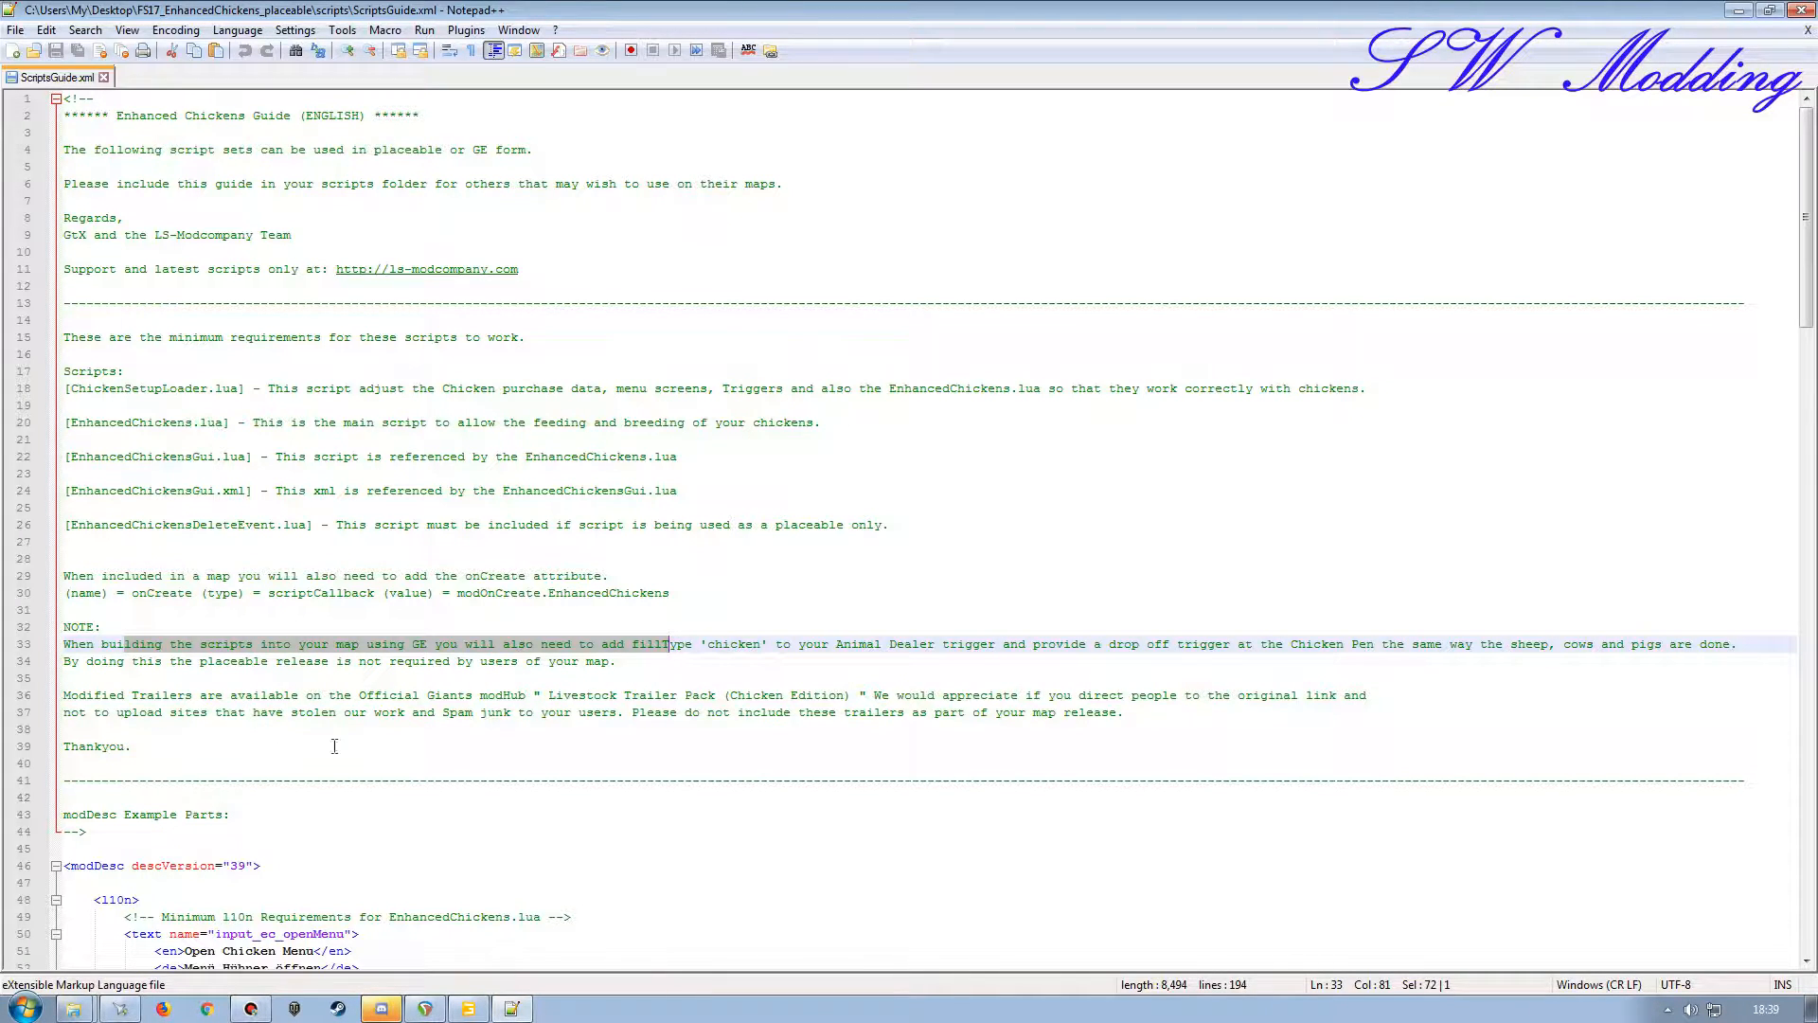
scroll(516, 682, "down", 11)
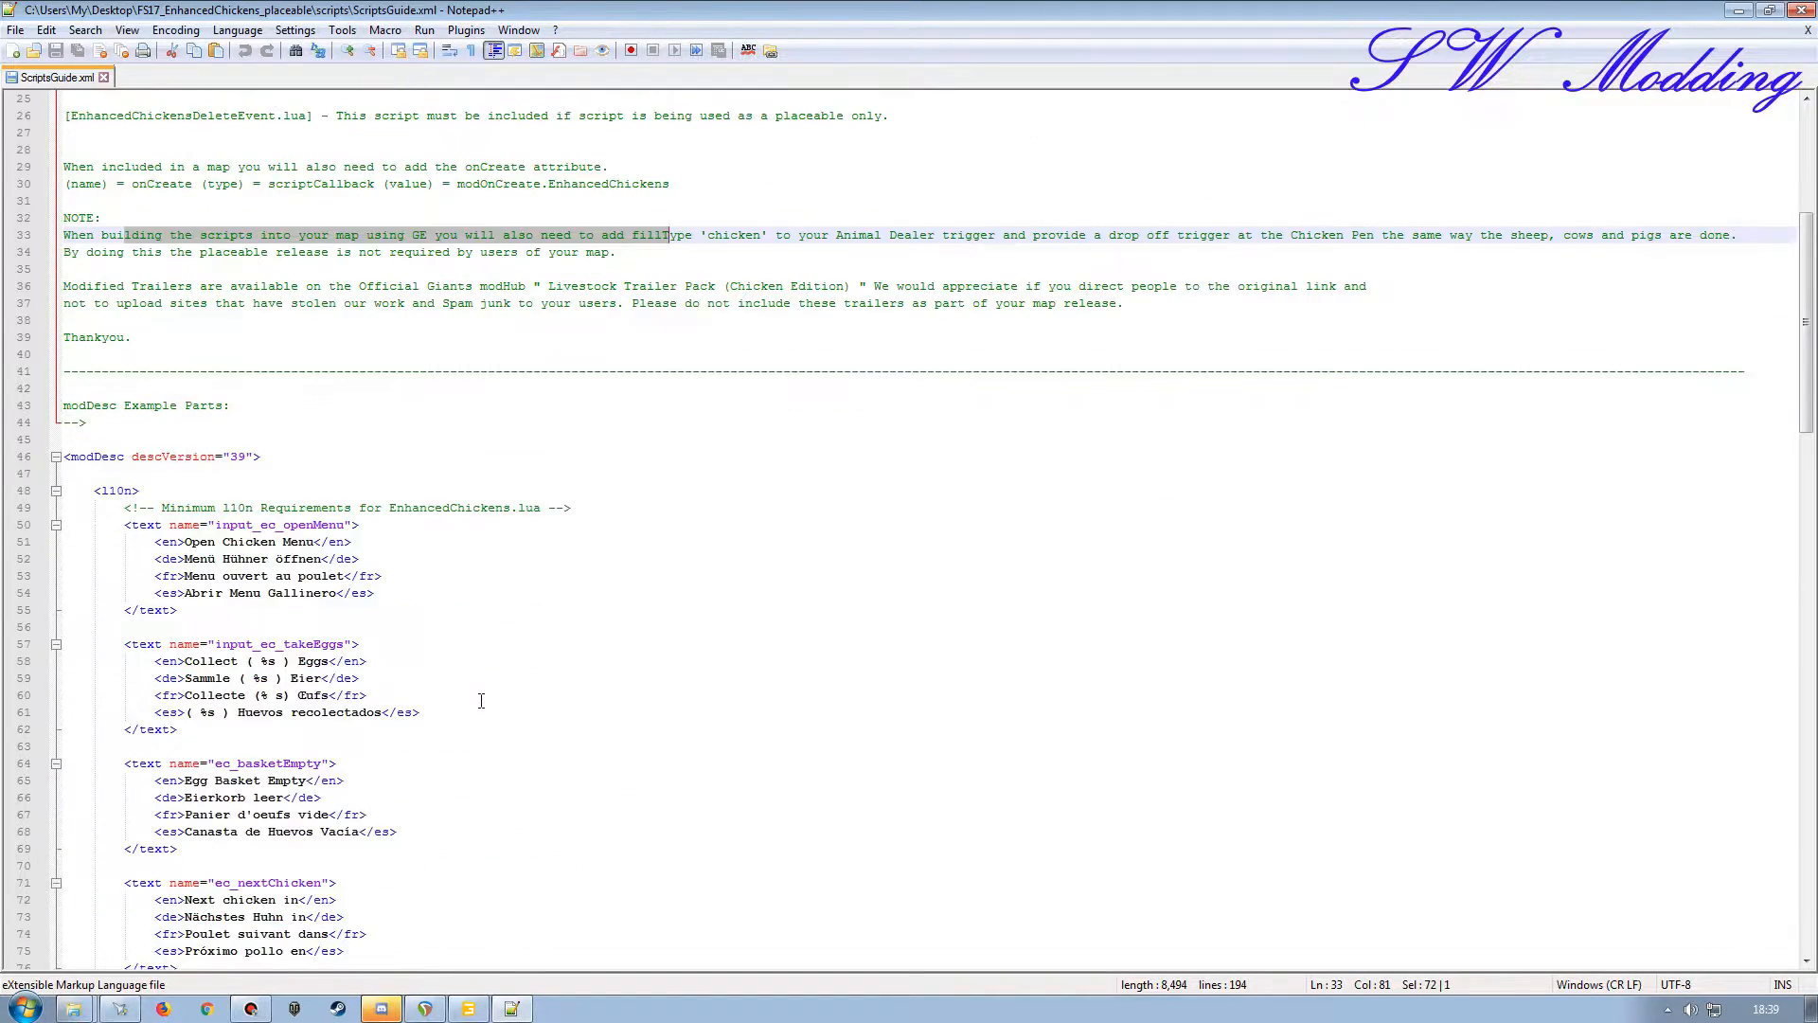
scroll(254, 636, "down", 4)
scroll(211, 305, "up", 3)
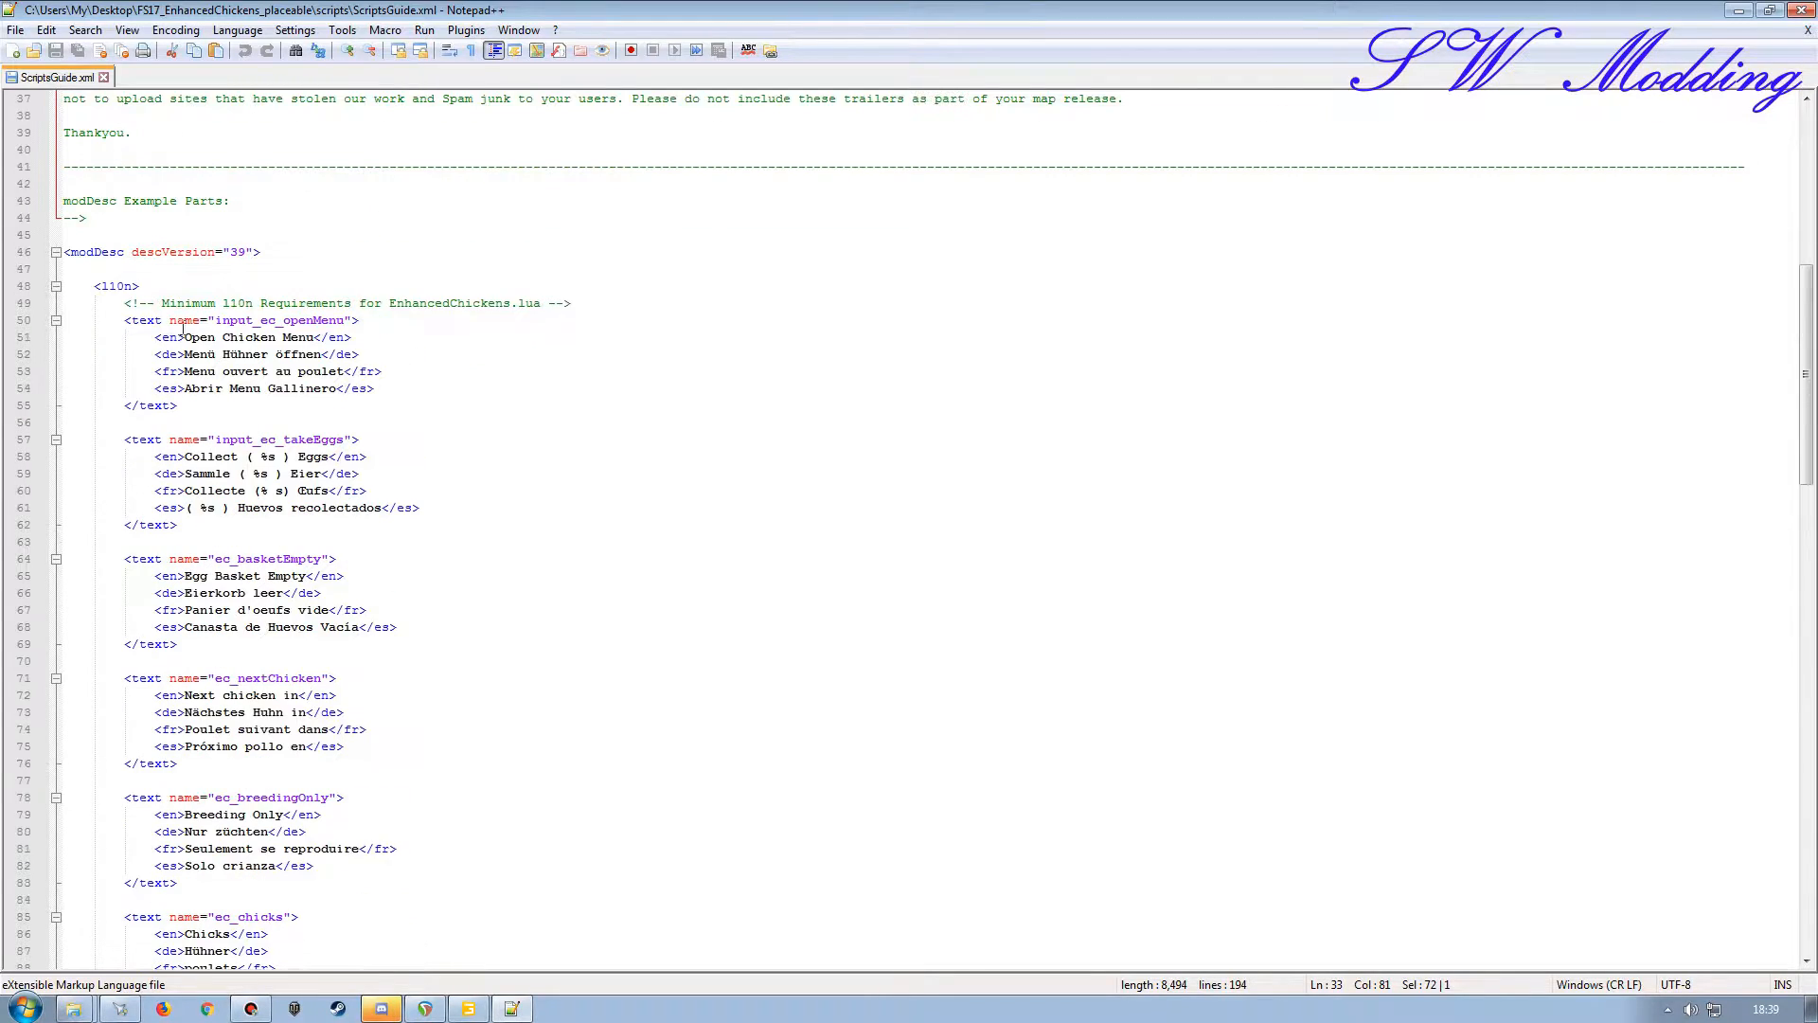
scroll(401, 521, "down", 20)
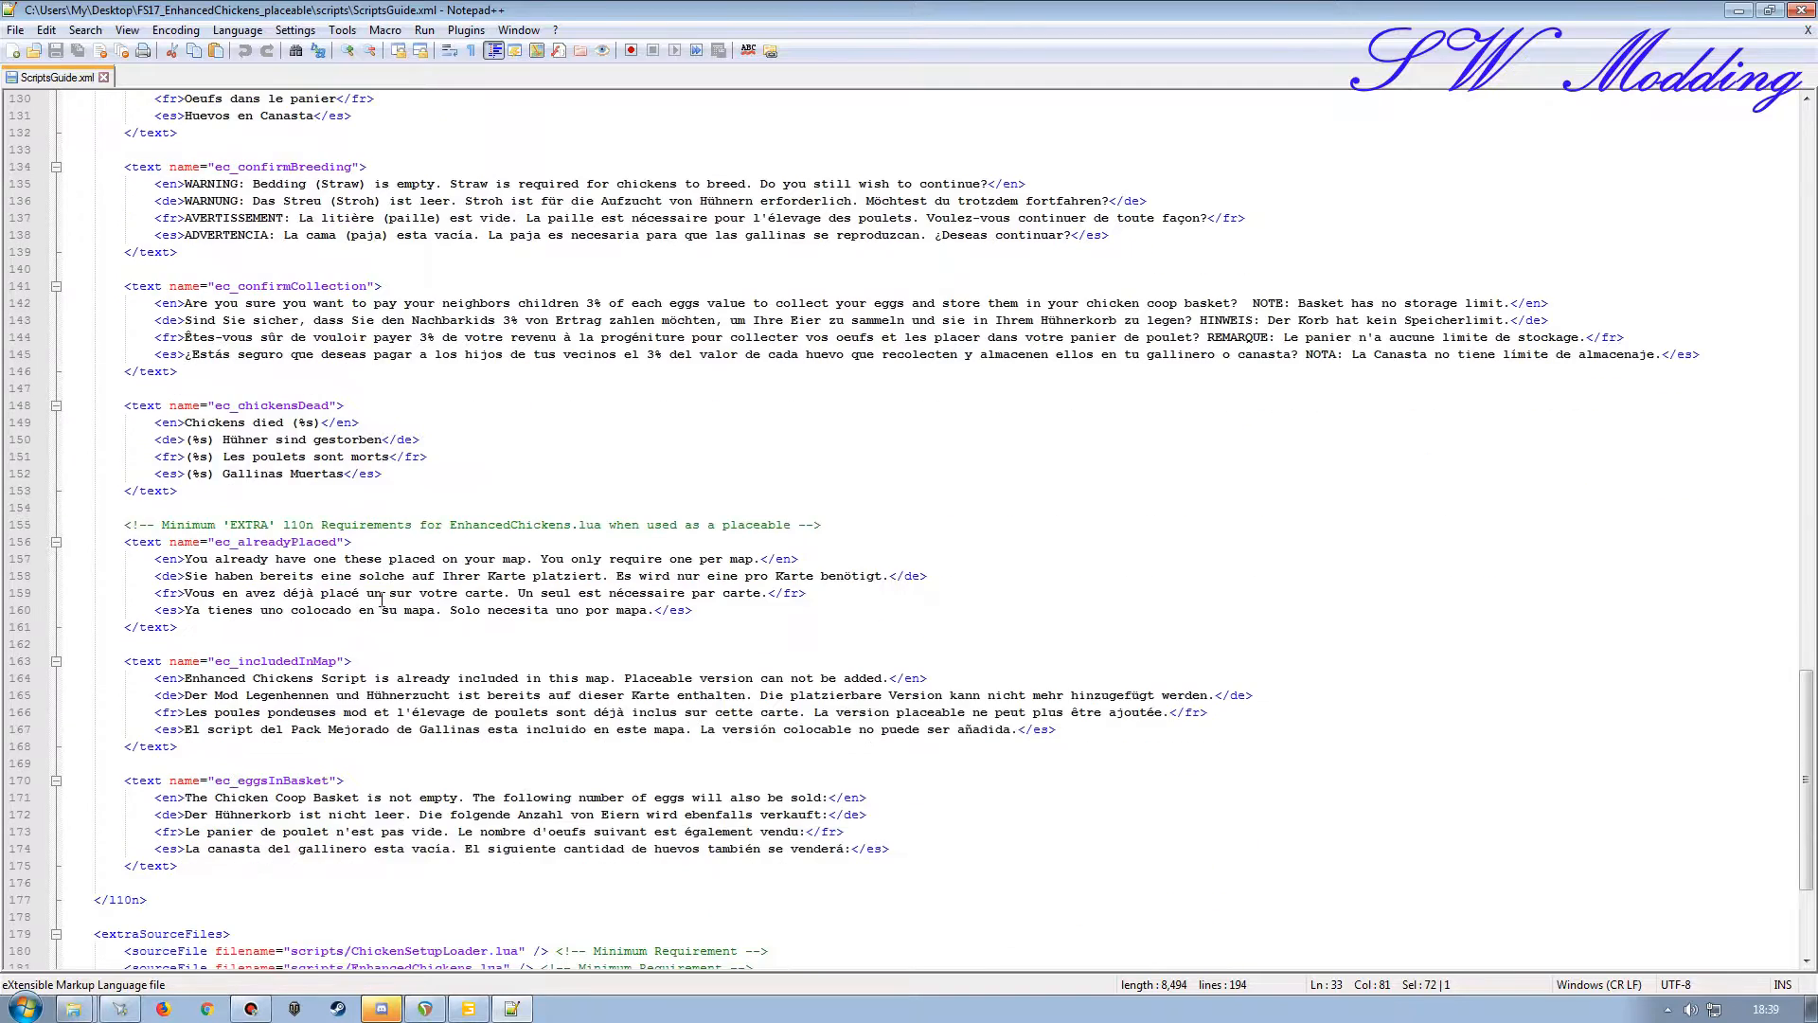
left_click_drag(162, 524, 754, 524)
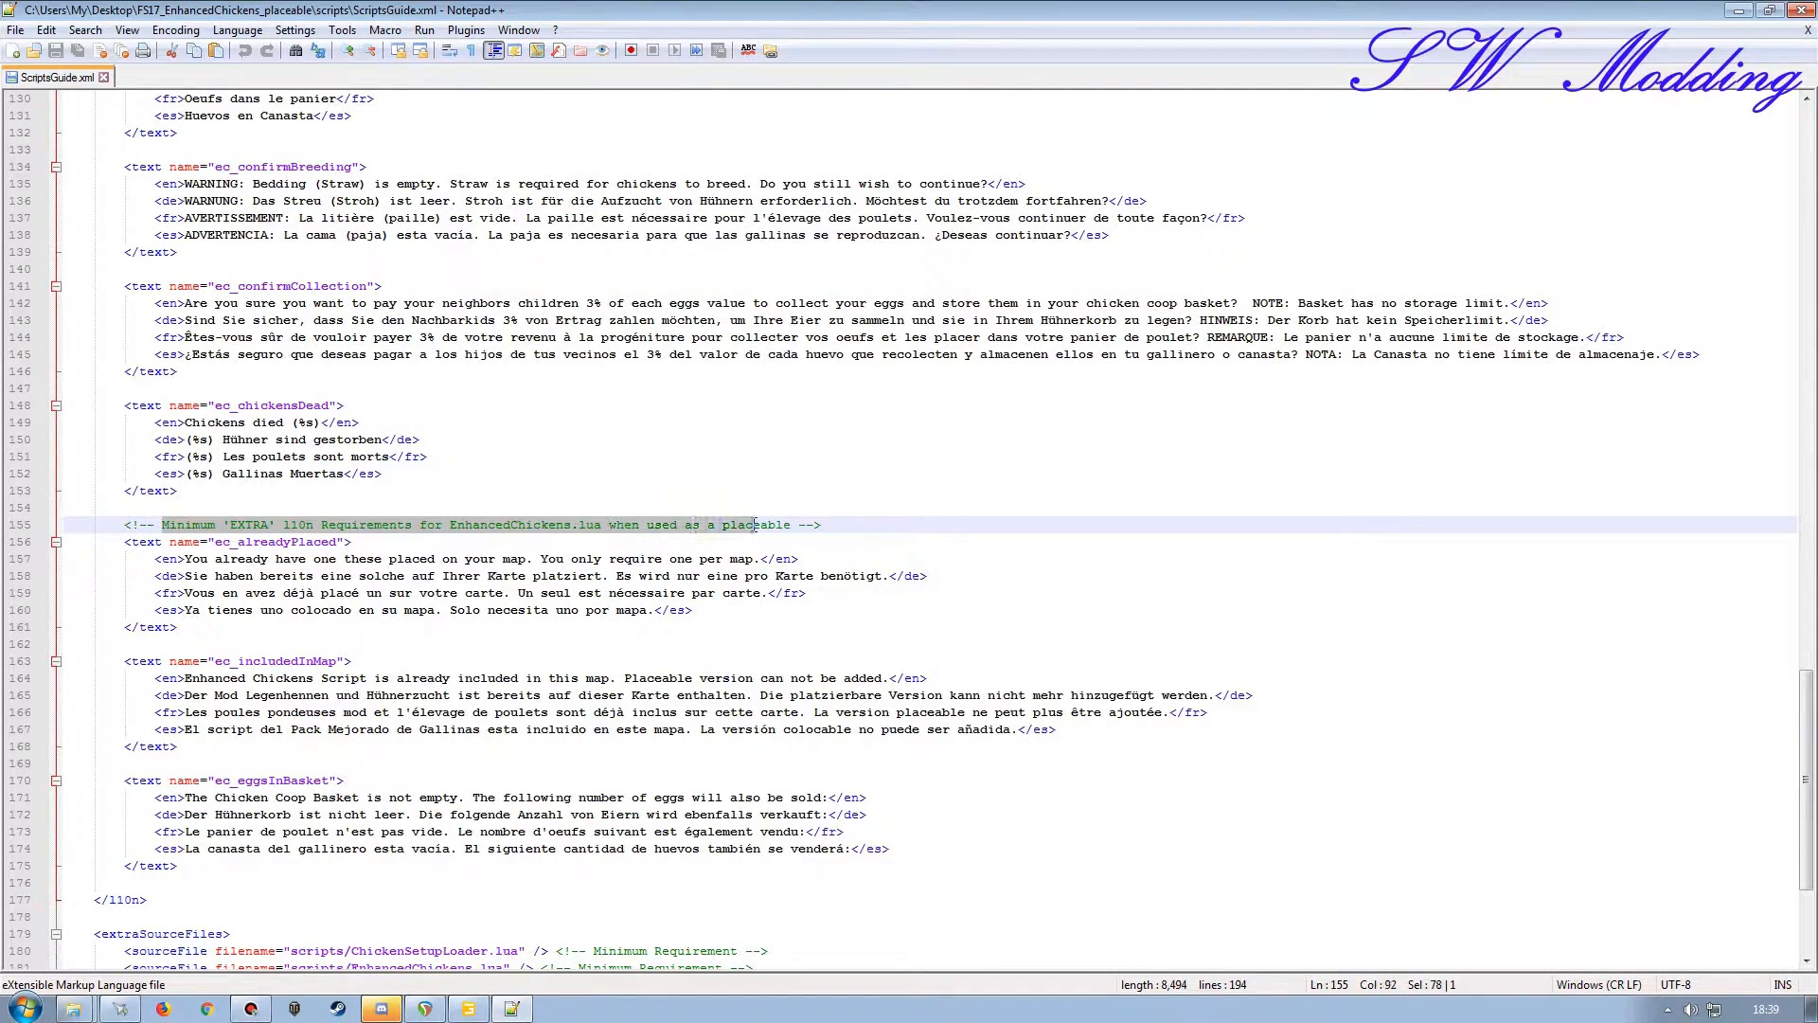
left_click(841, 524)
scroll(481, 533, "down", 5)
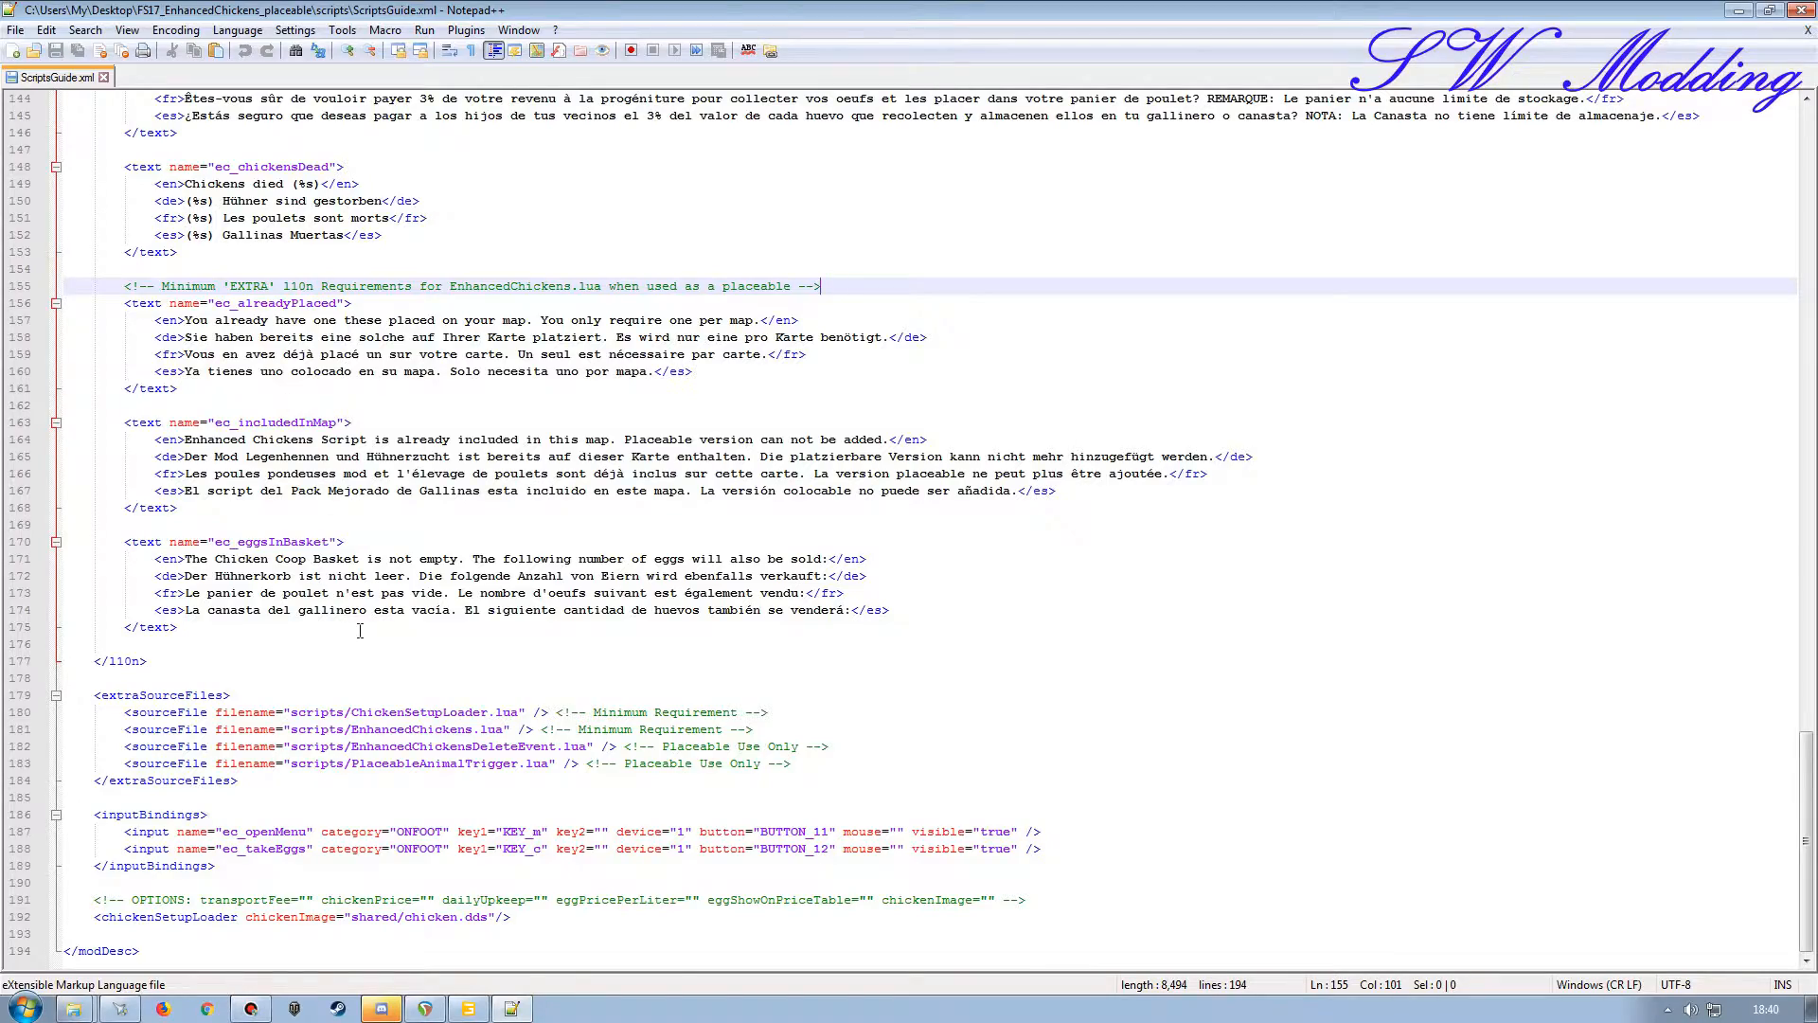
scroll(360, 631, "up", 16)
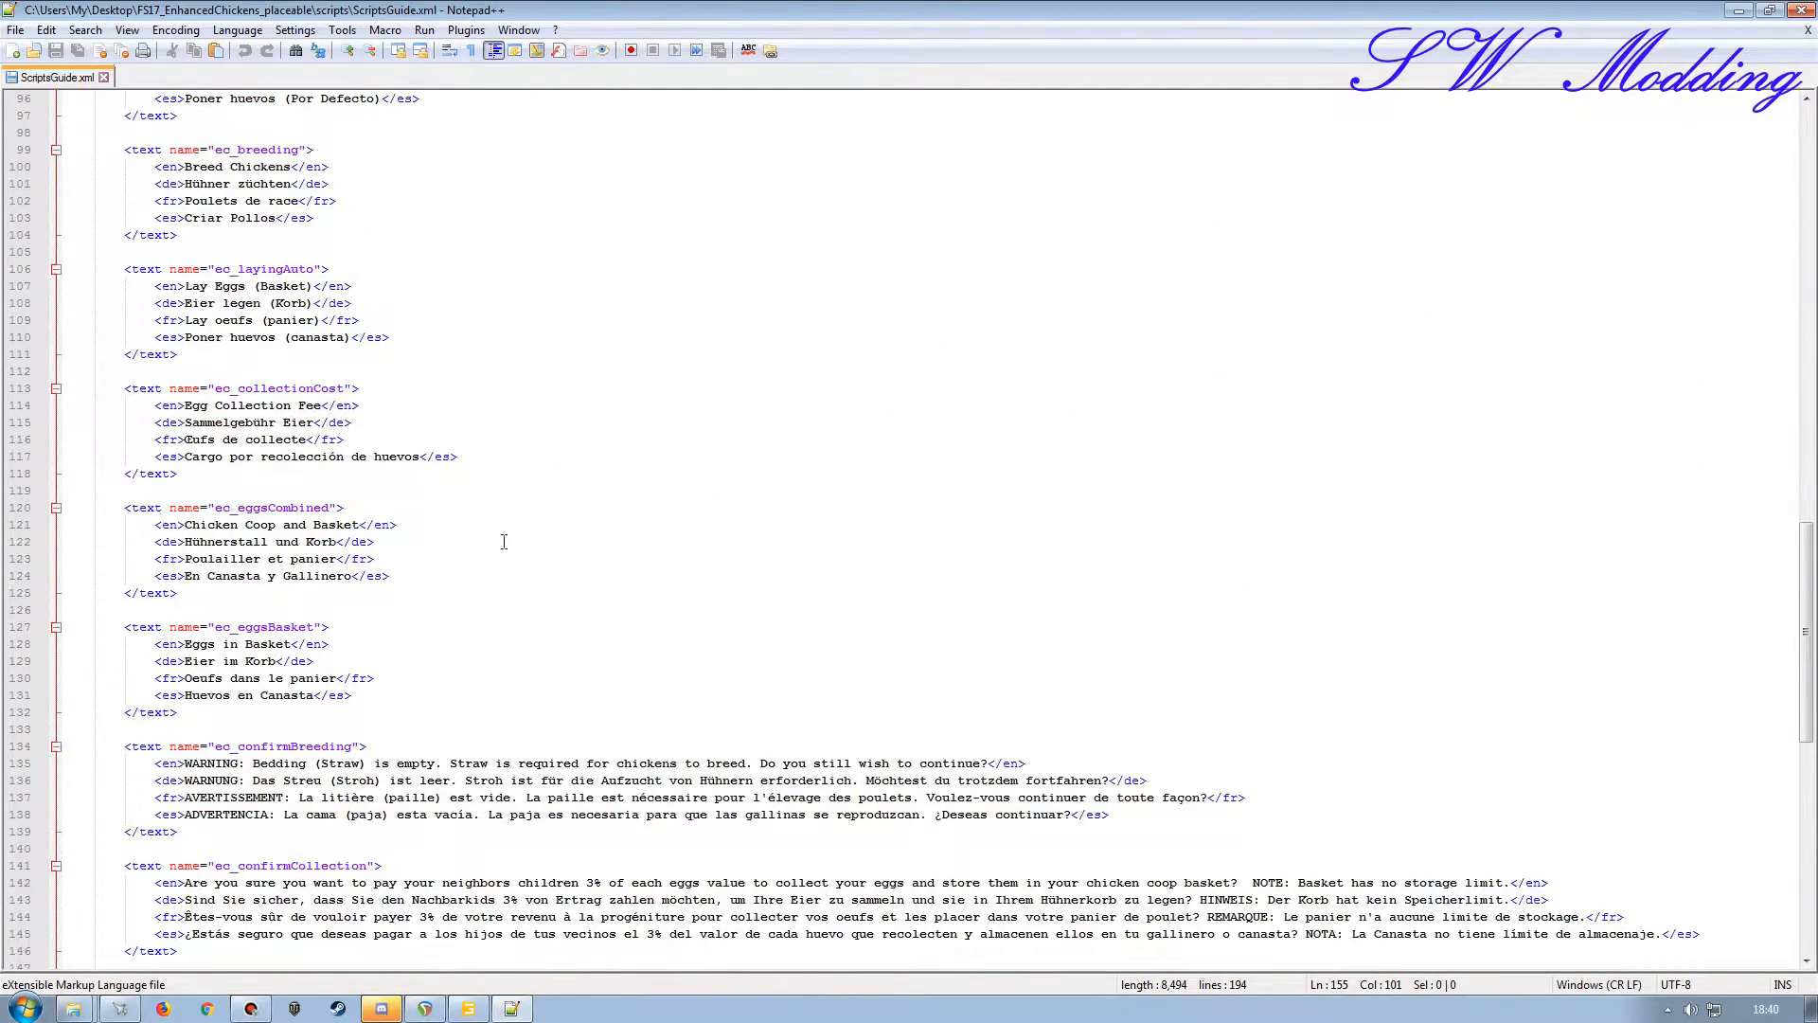
scroll(503, 542, "up", 8)
scroll(576, 541, "up", 11)
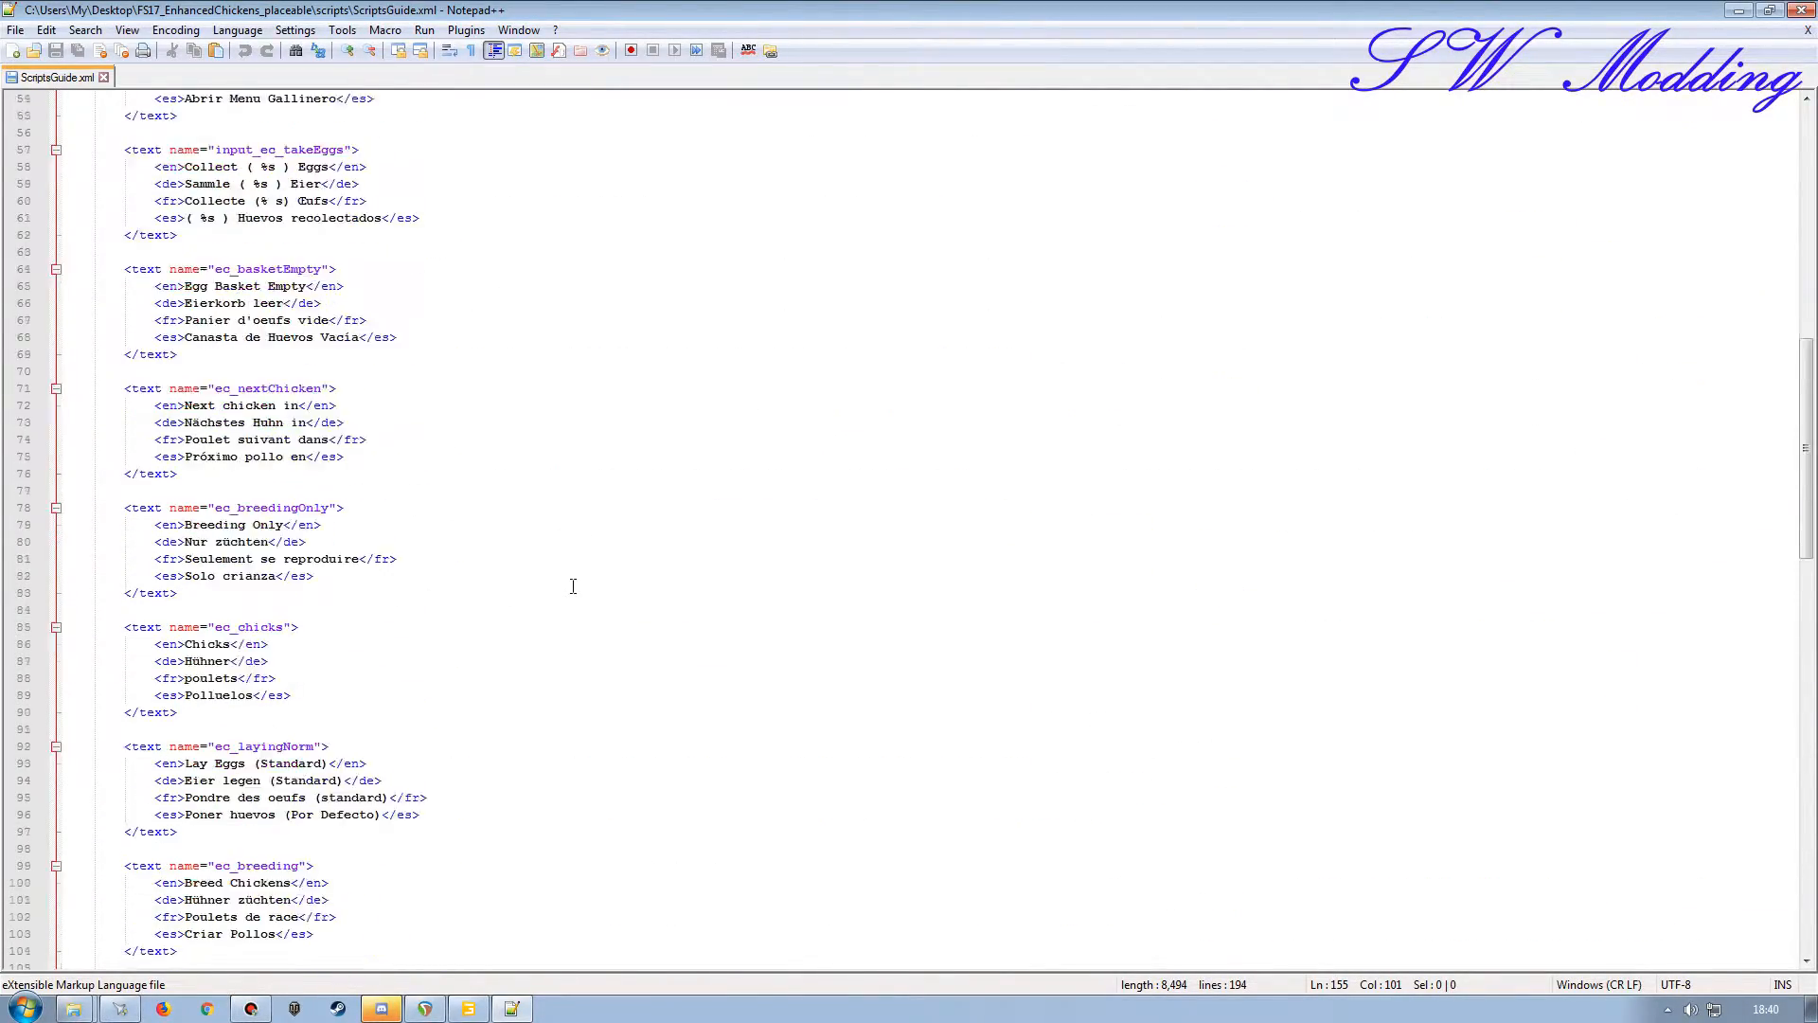
Close the scripts guide and return to the FS17_EnhancedChickens_placeable main folder.
left_click(1808, 29)
left_click(1799, 9)
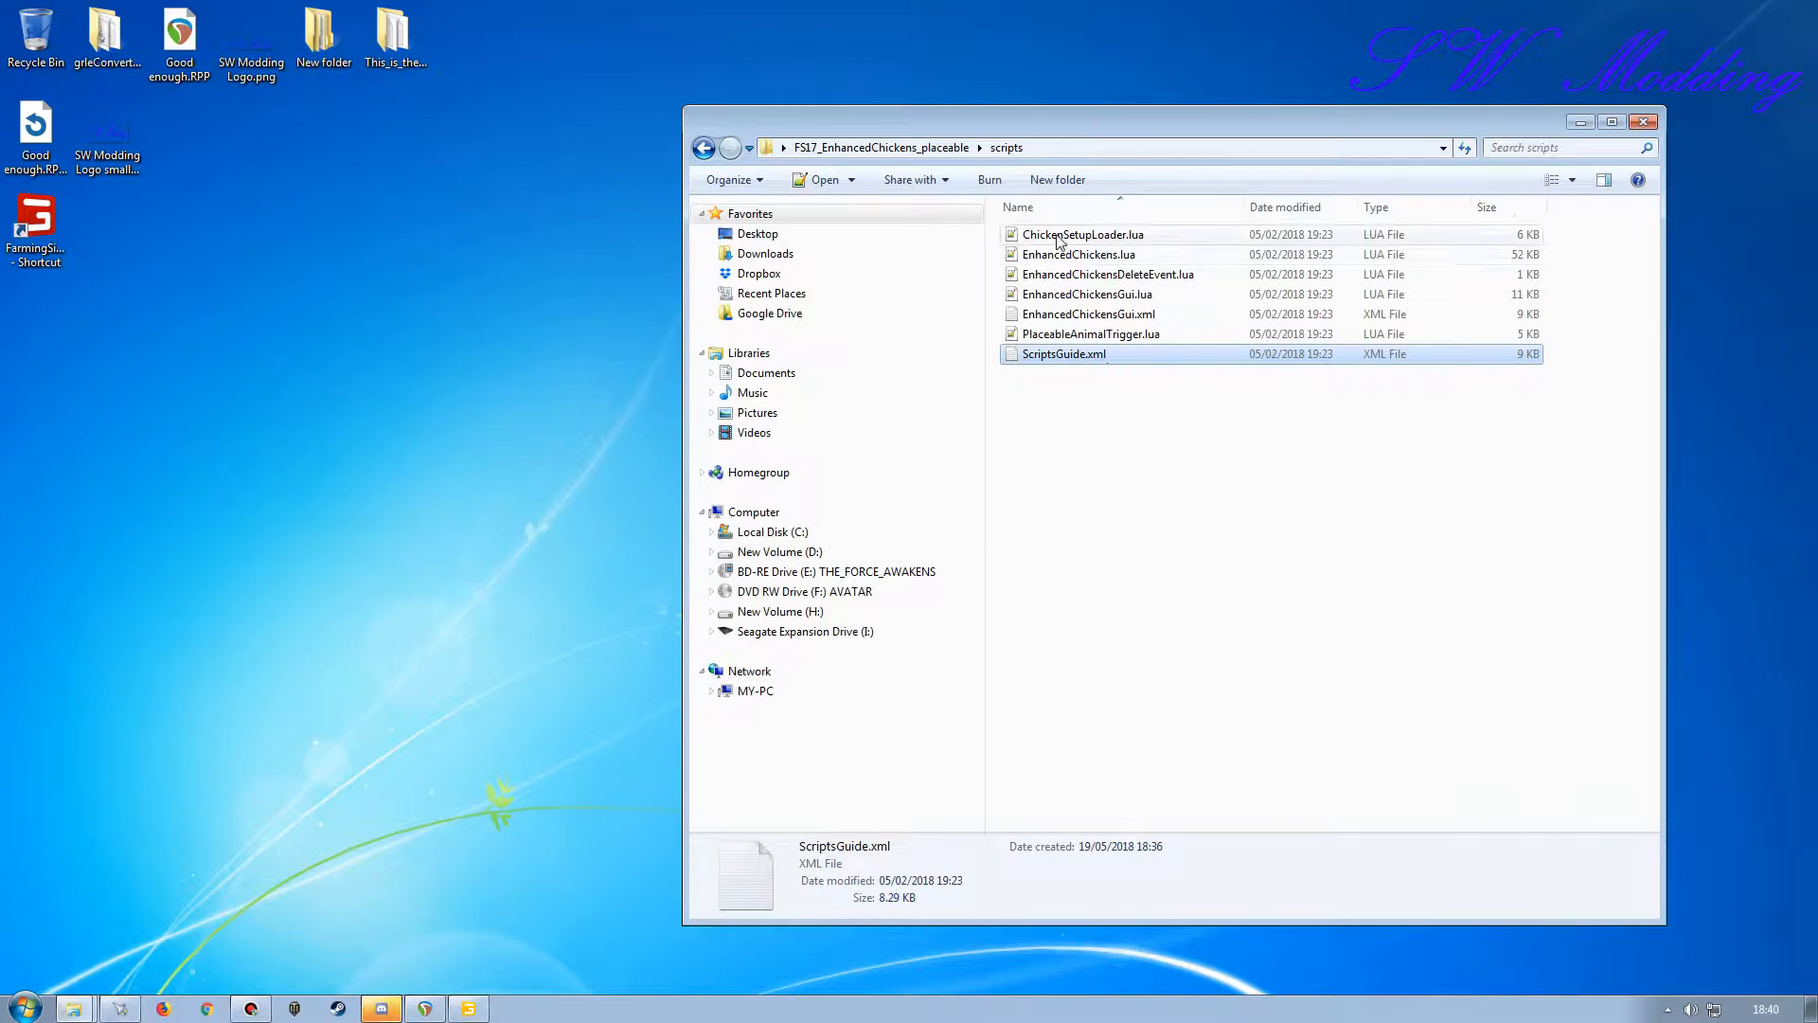
left_click(924, 148)
left_click_drag(1107, 125, 1110, 61)
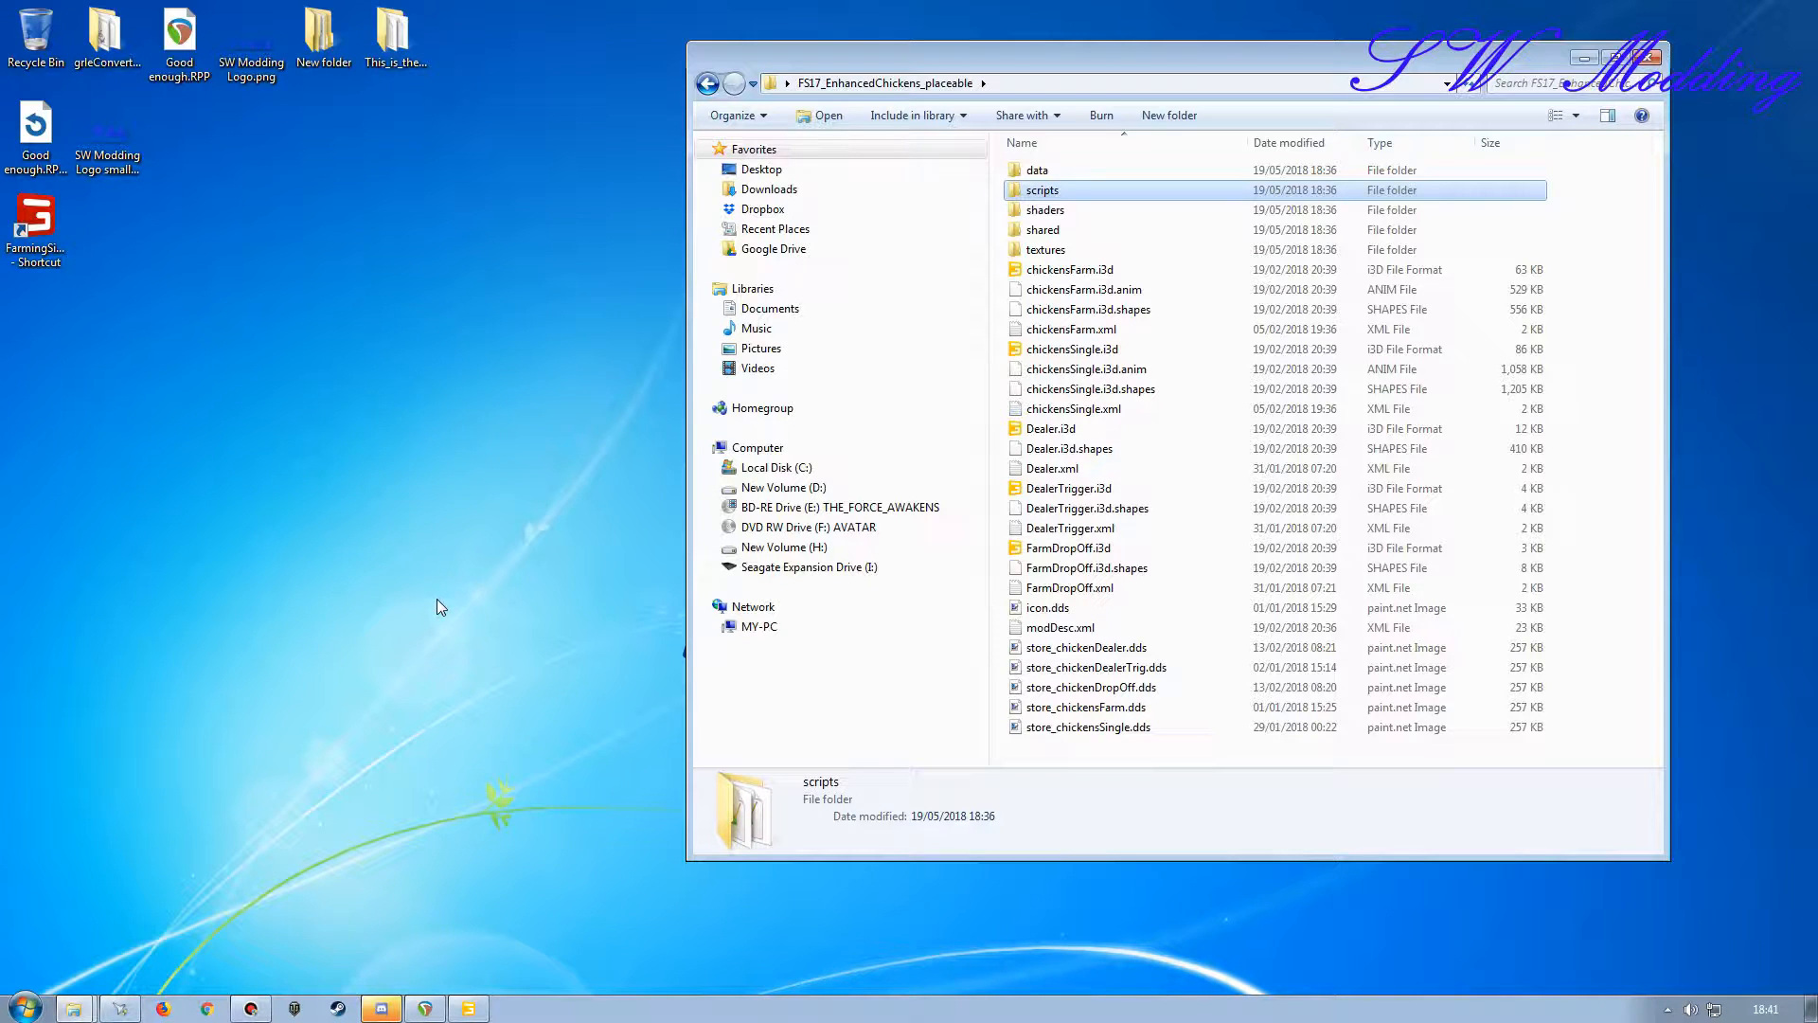
Open chickensFarm.i3d from the mod folder in GIANTS Editor version 7.1.0.
left_click(1076, 350)
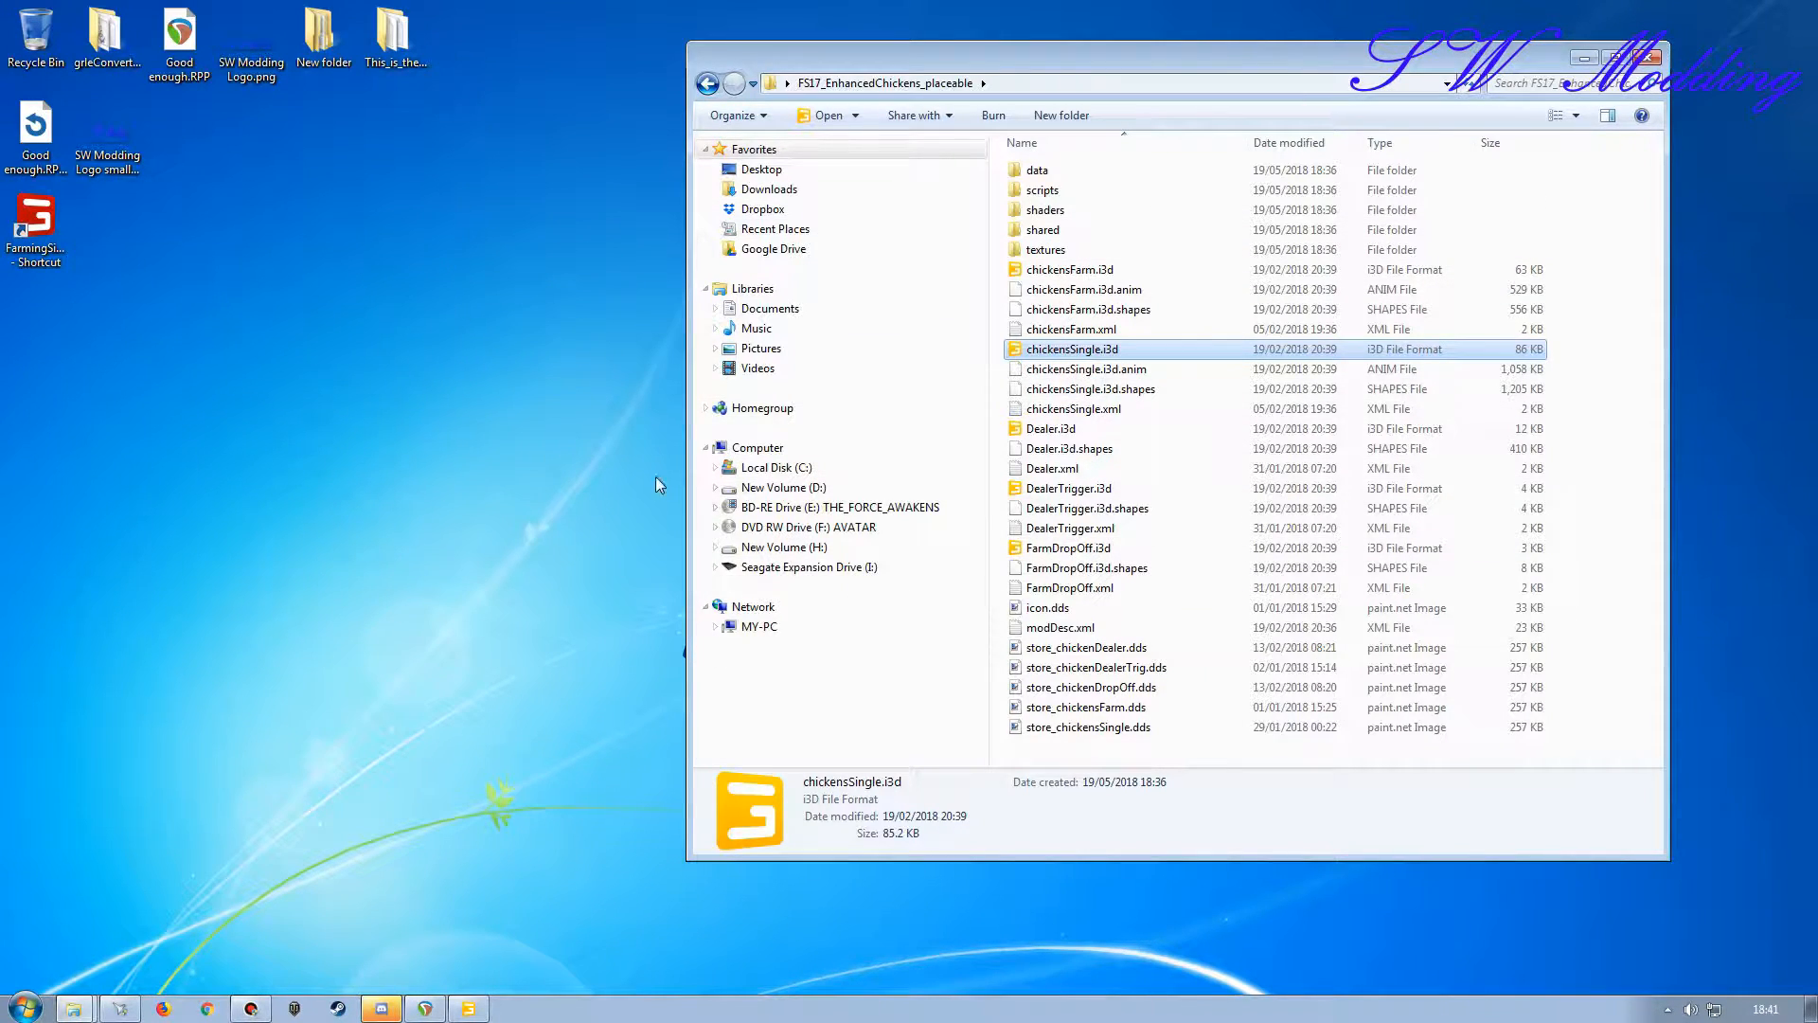
left_click(1112, 271)
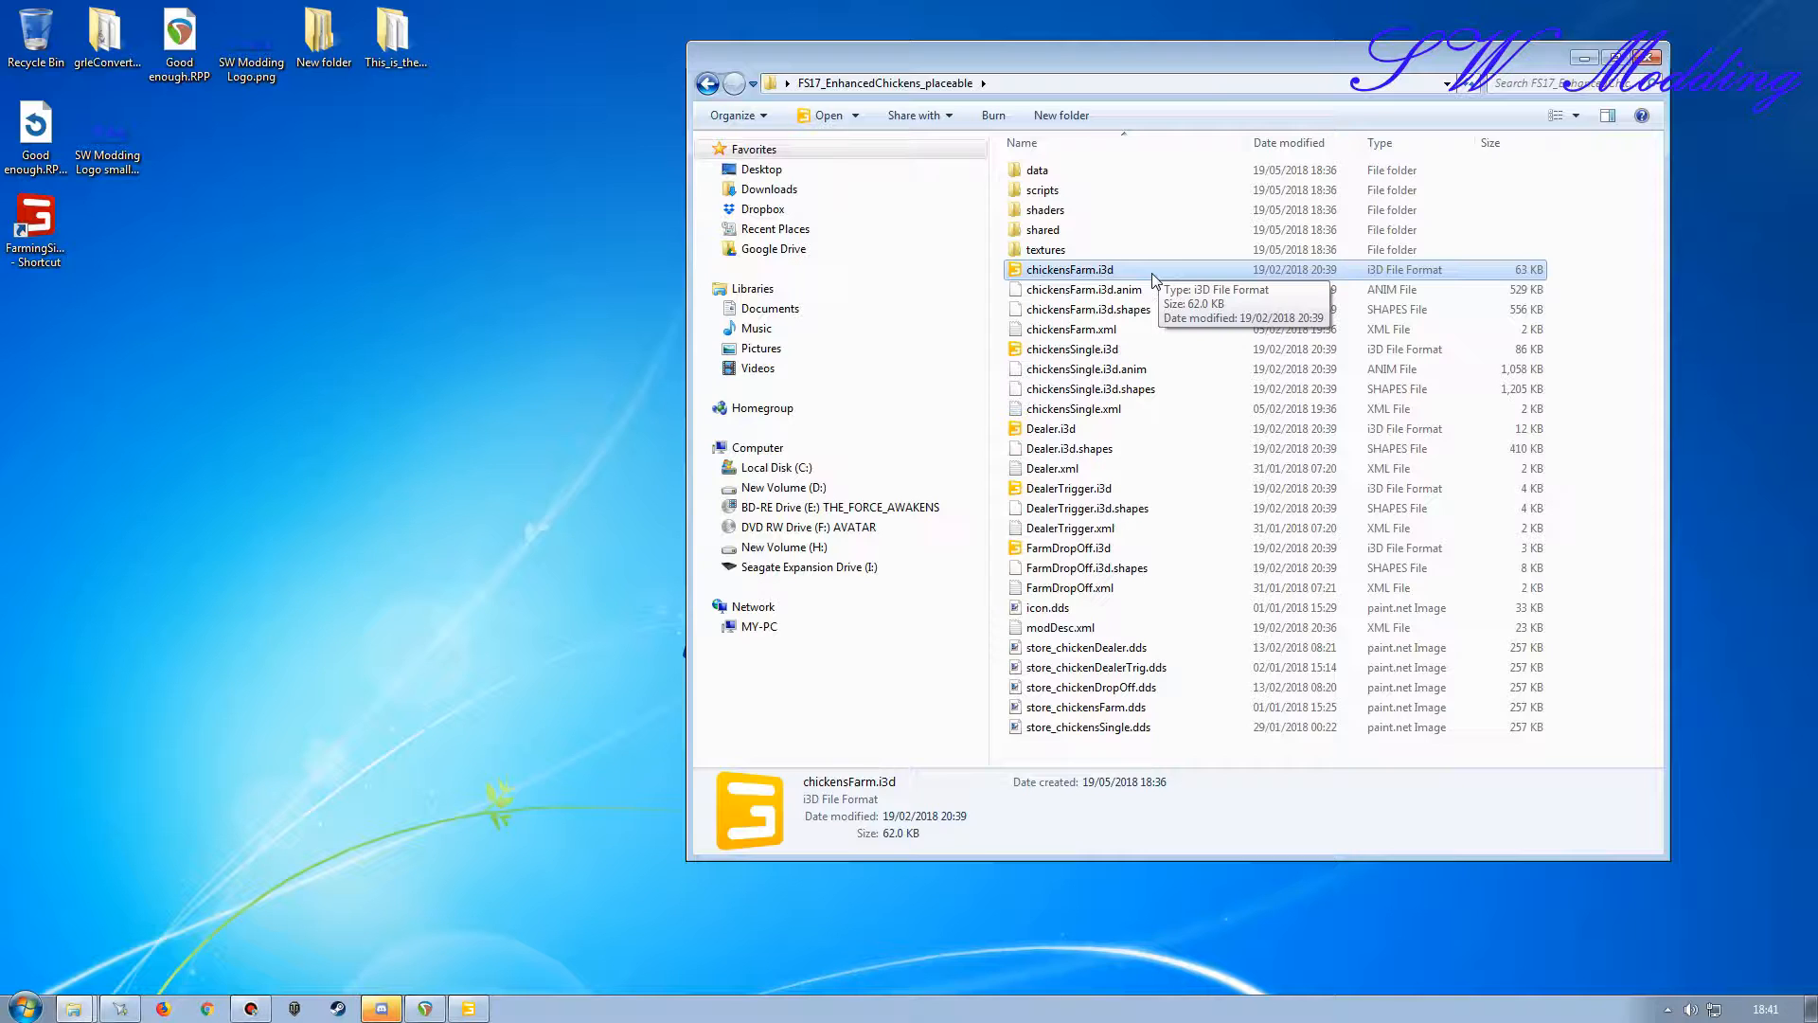
left_click(469, 1005)
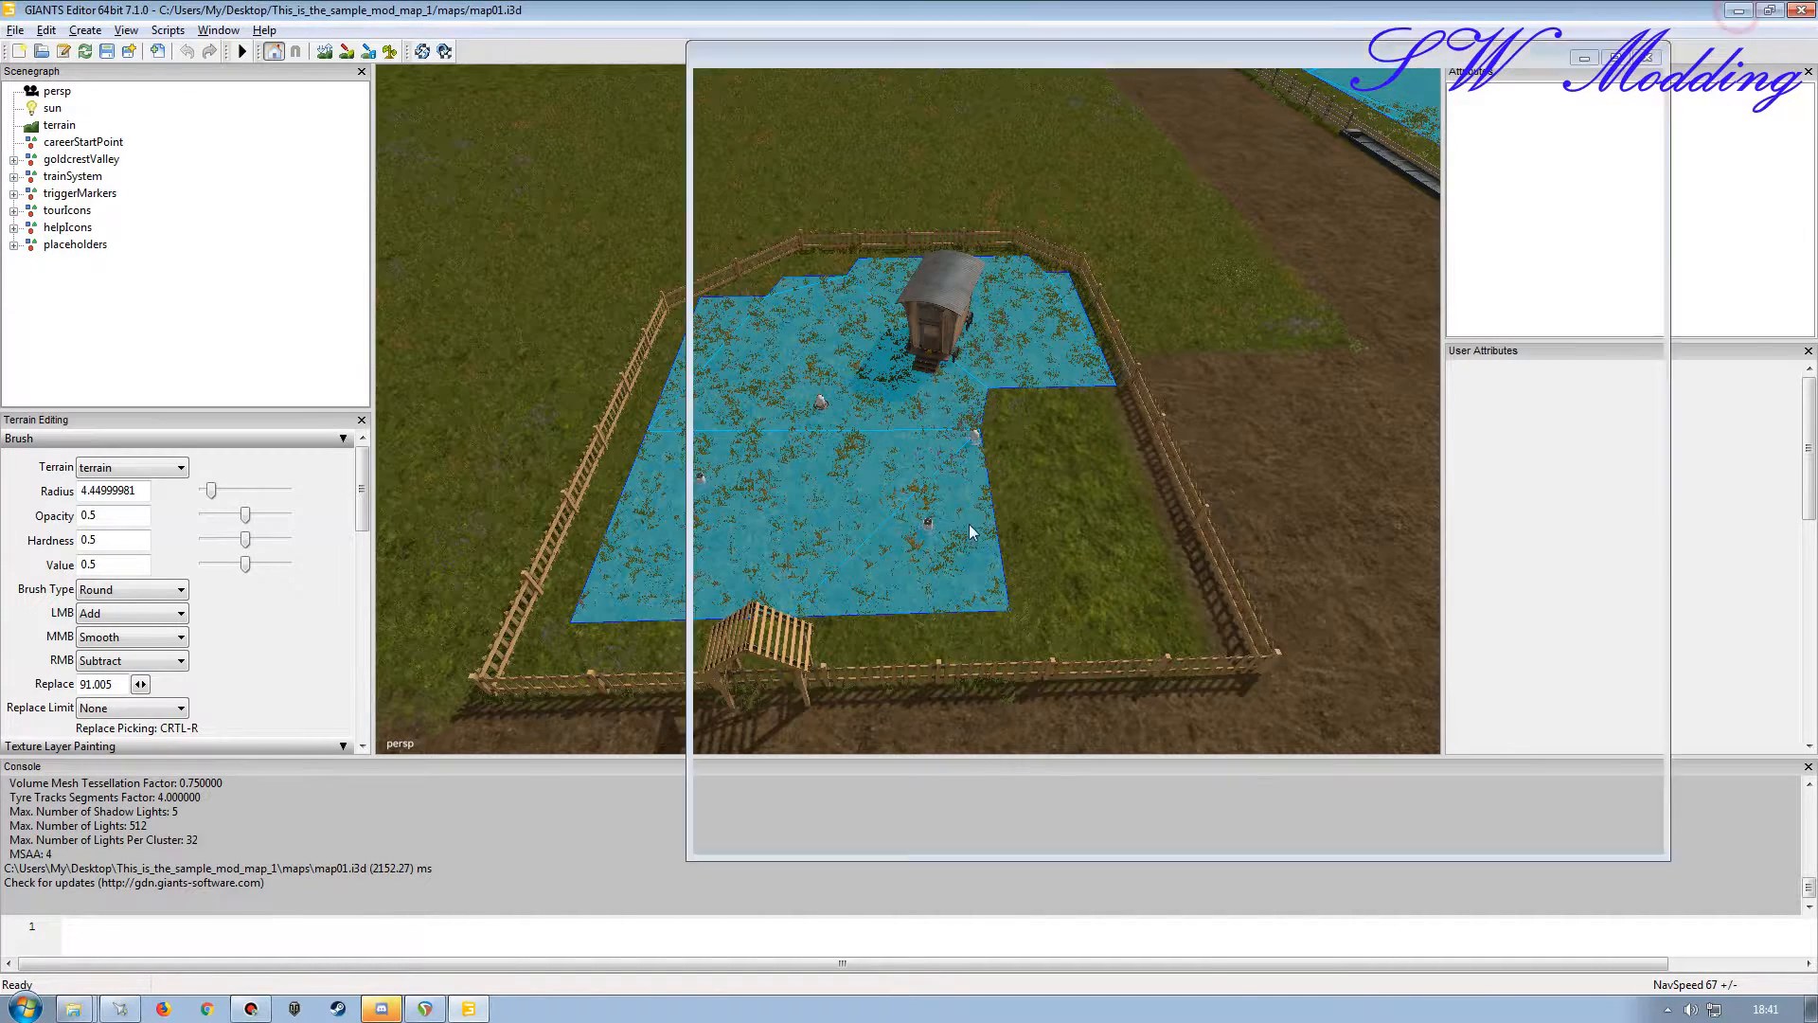
left_click(1739, 11)
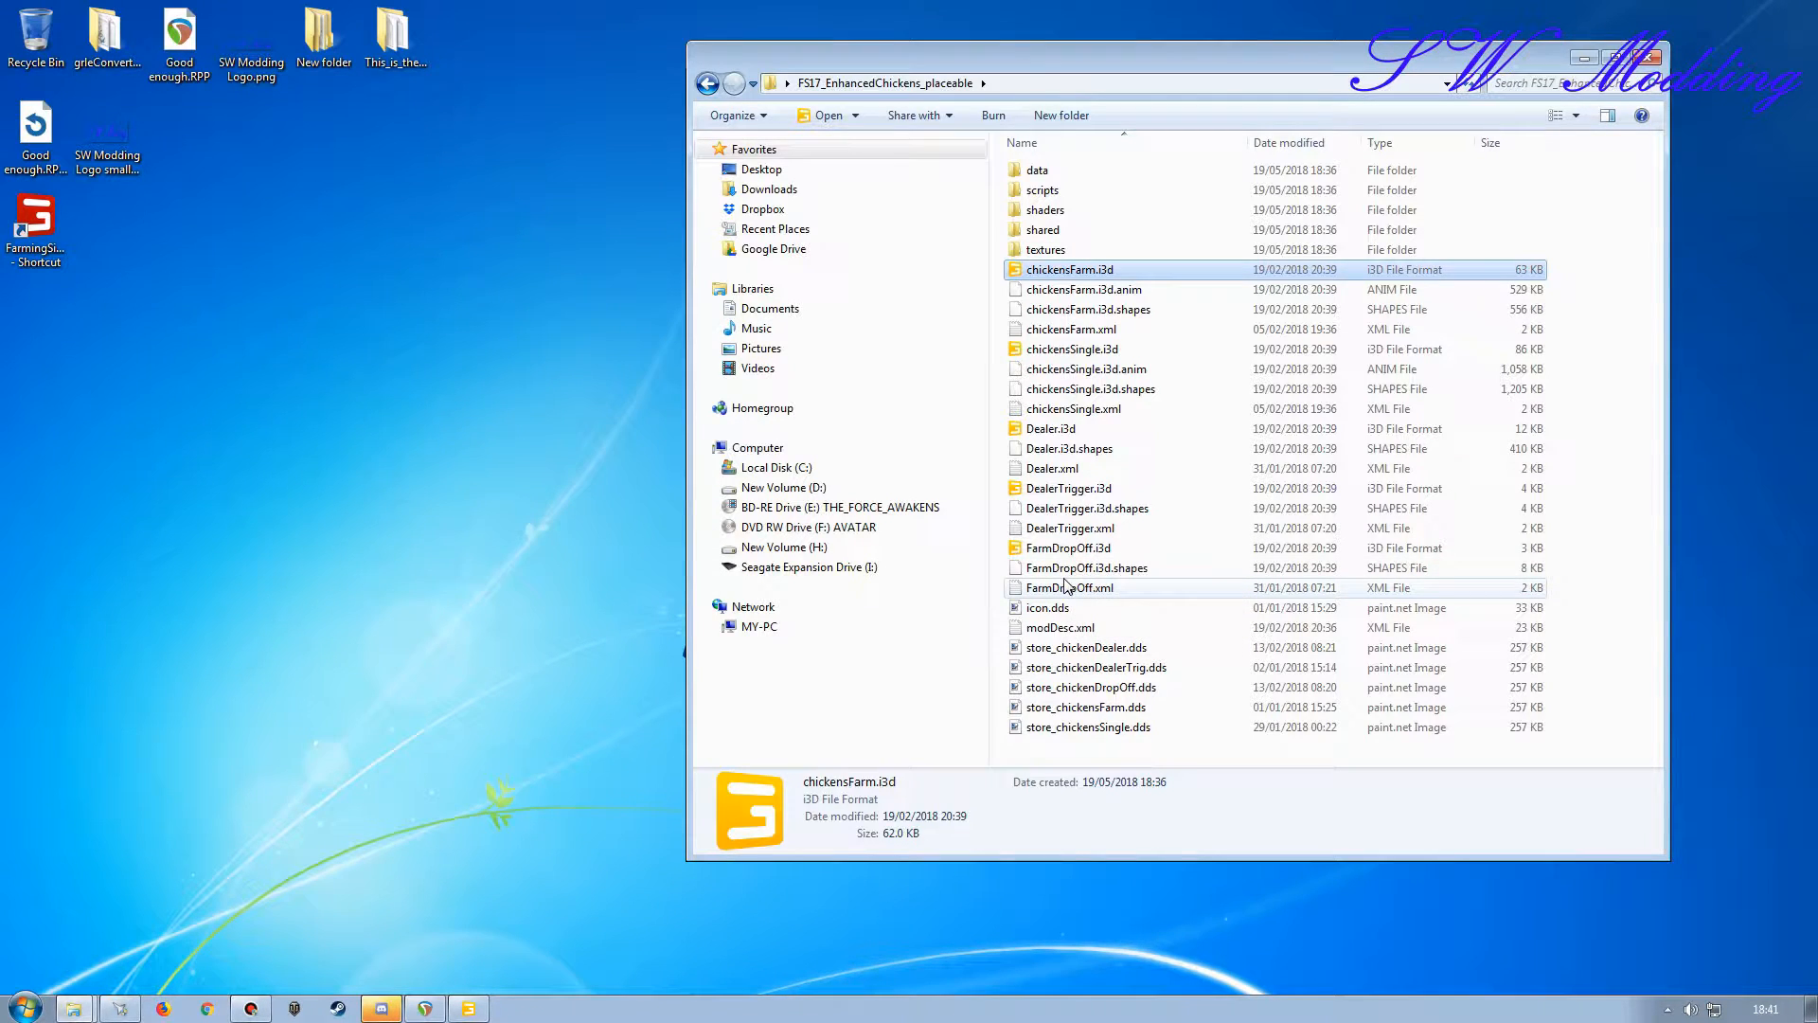
double_click(1063, 272)
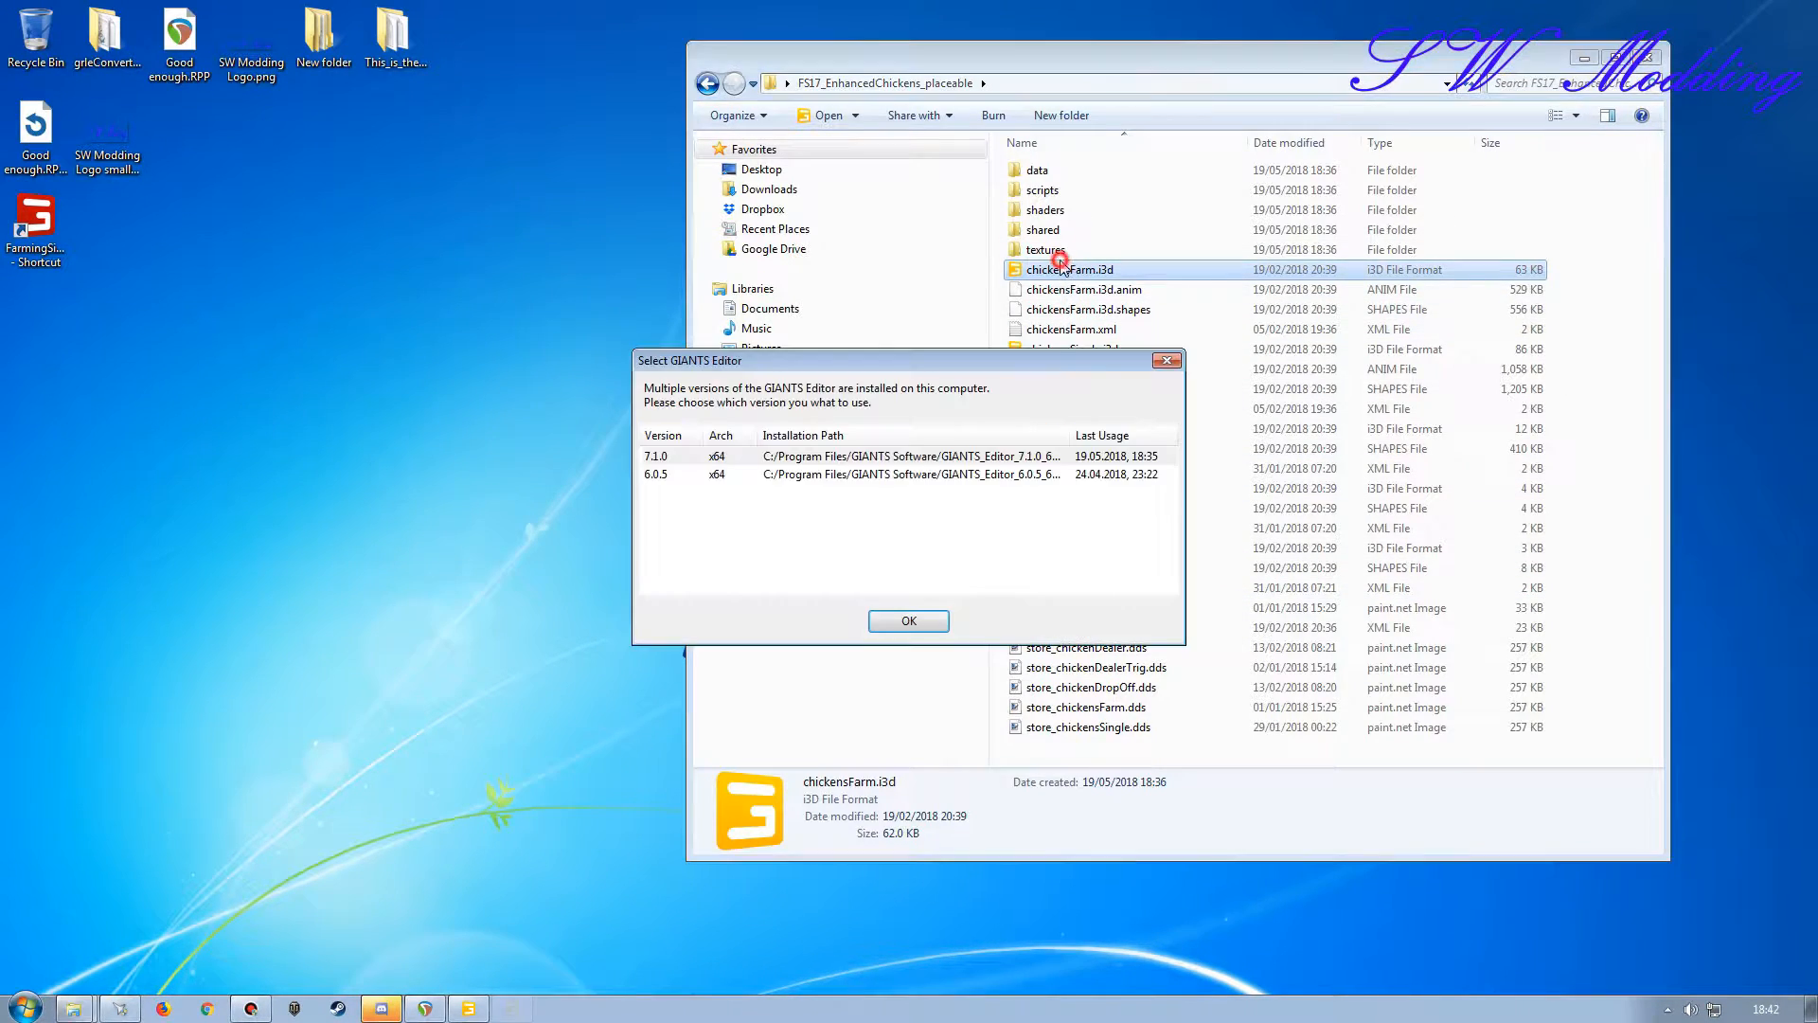
left_click(892, 619)
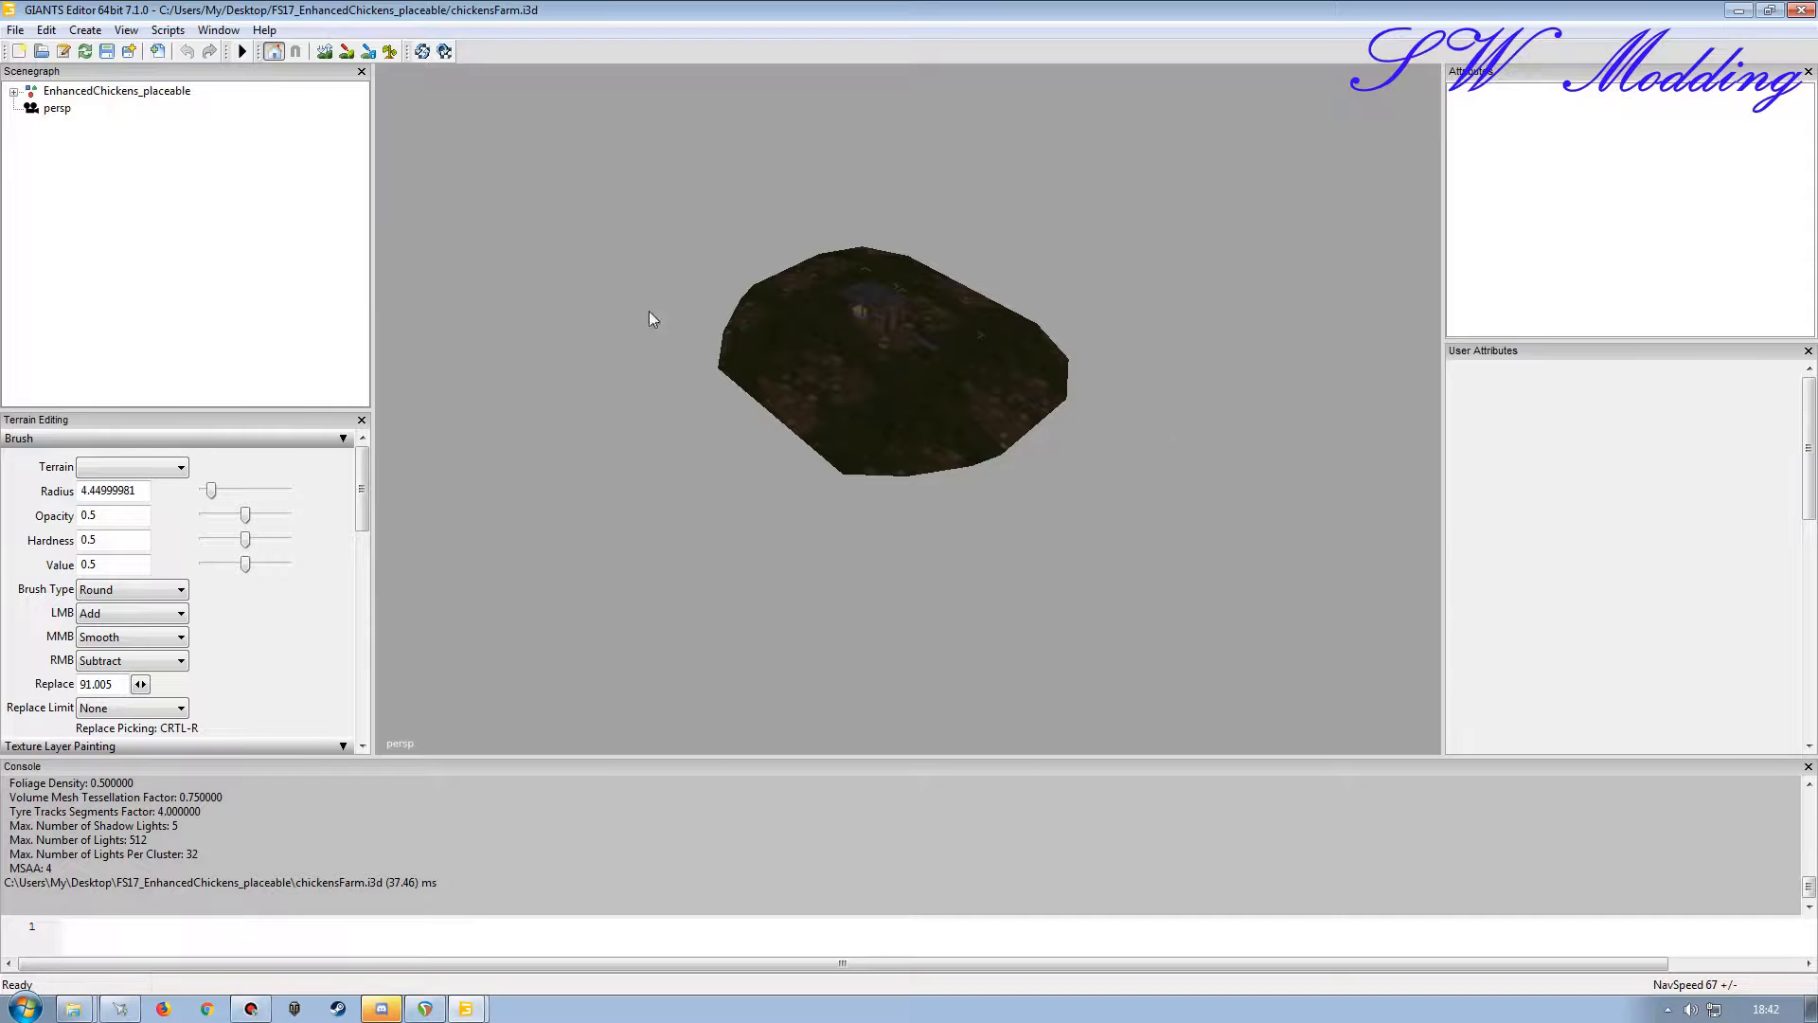
Delete the GrassDiffuse ground mesh and the GroundMarkers group, and collapse the Structure and PlayerTriggers groups in the scenegraph.
left_click_drag(849, 467, 856, 405, "alt")
right_click_drag(837, 411, 932, 443, "alt")
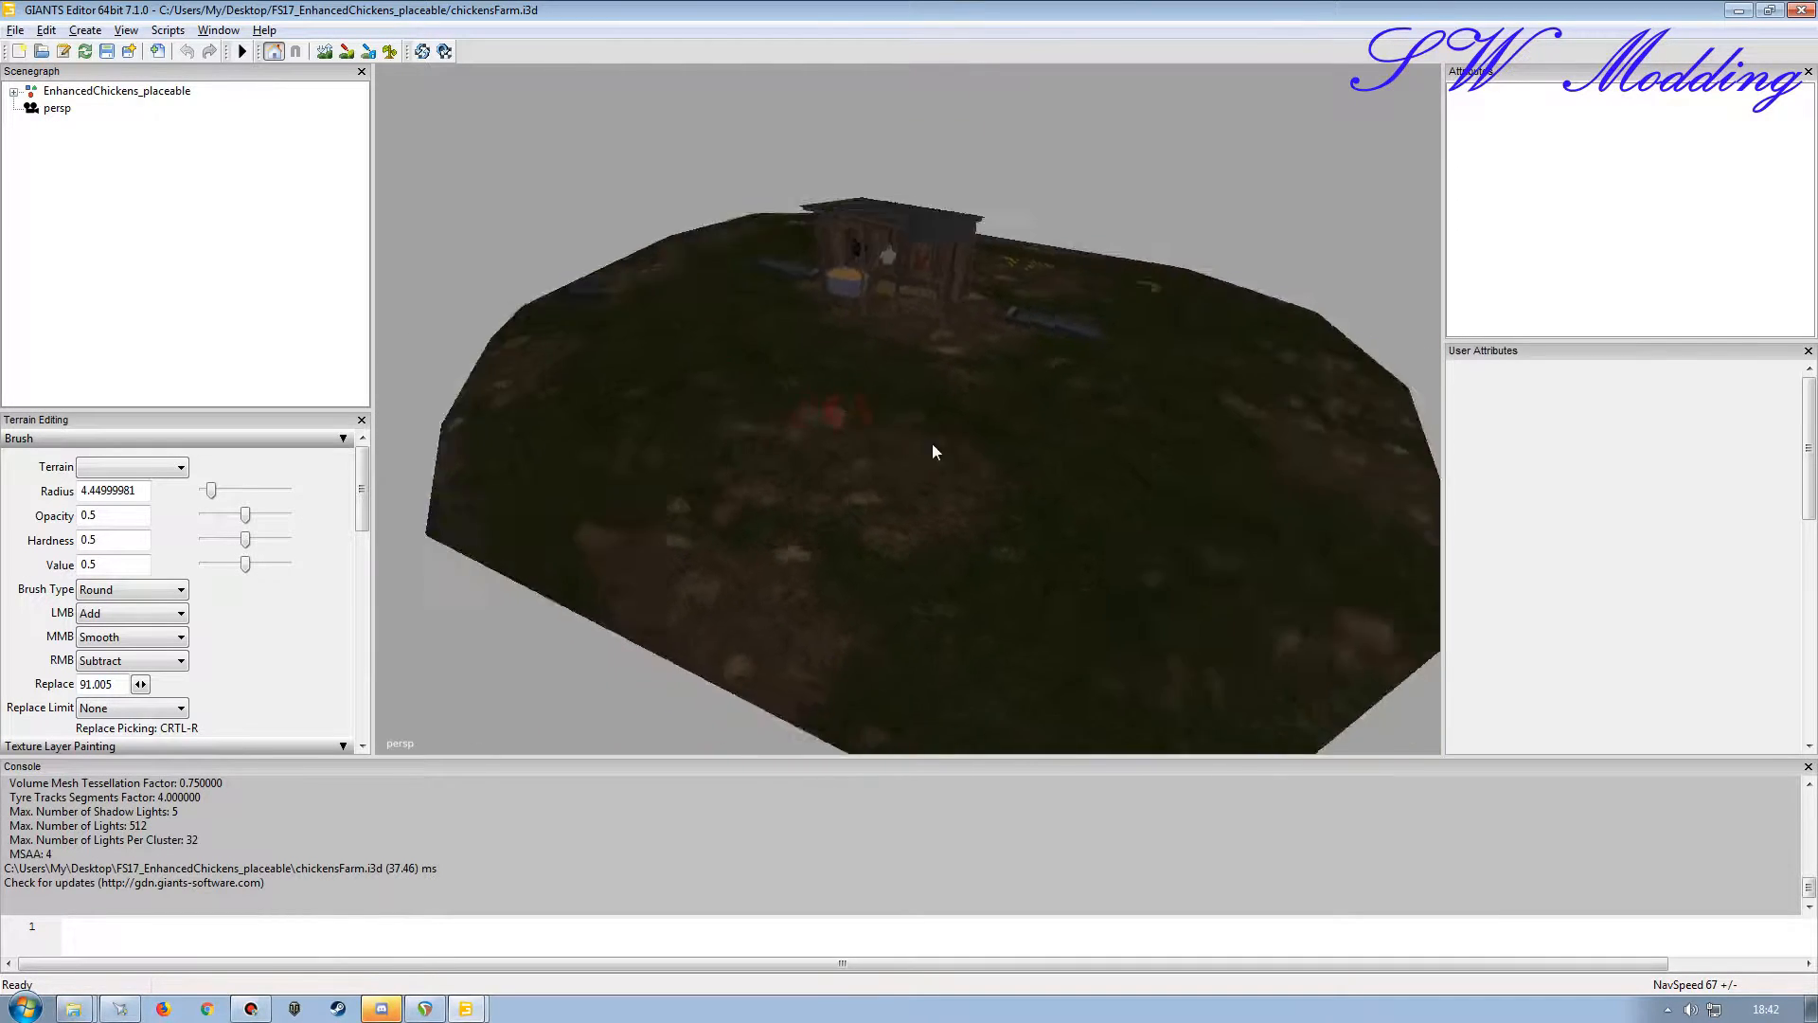
mouse_move(1038, 442)
left_mouse_down("alt")
mouse_move(851, 428)
mouse_move(986, 390)
mouse_move(1040, 453)
left_mouse_up("alt")
right_click_drag(1040, 453, 954, 483, "alt")
left_click_drag(954, 483, 1031, 487, "alt")
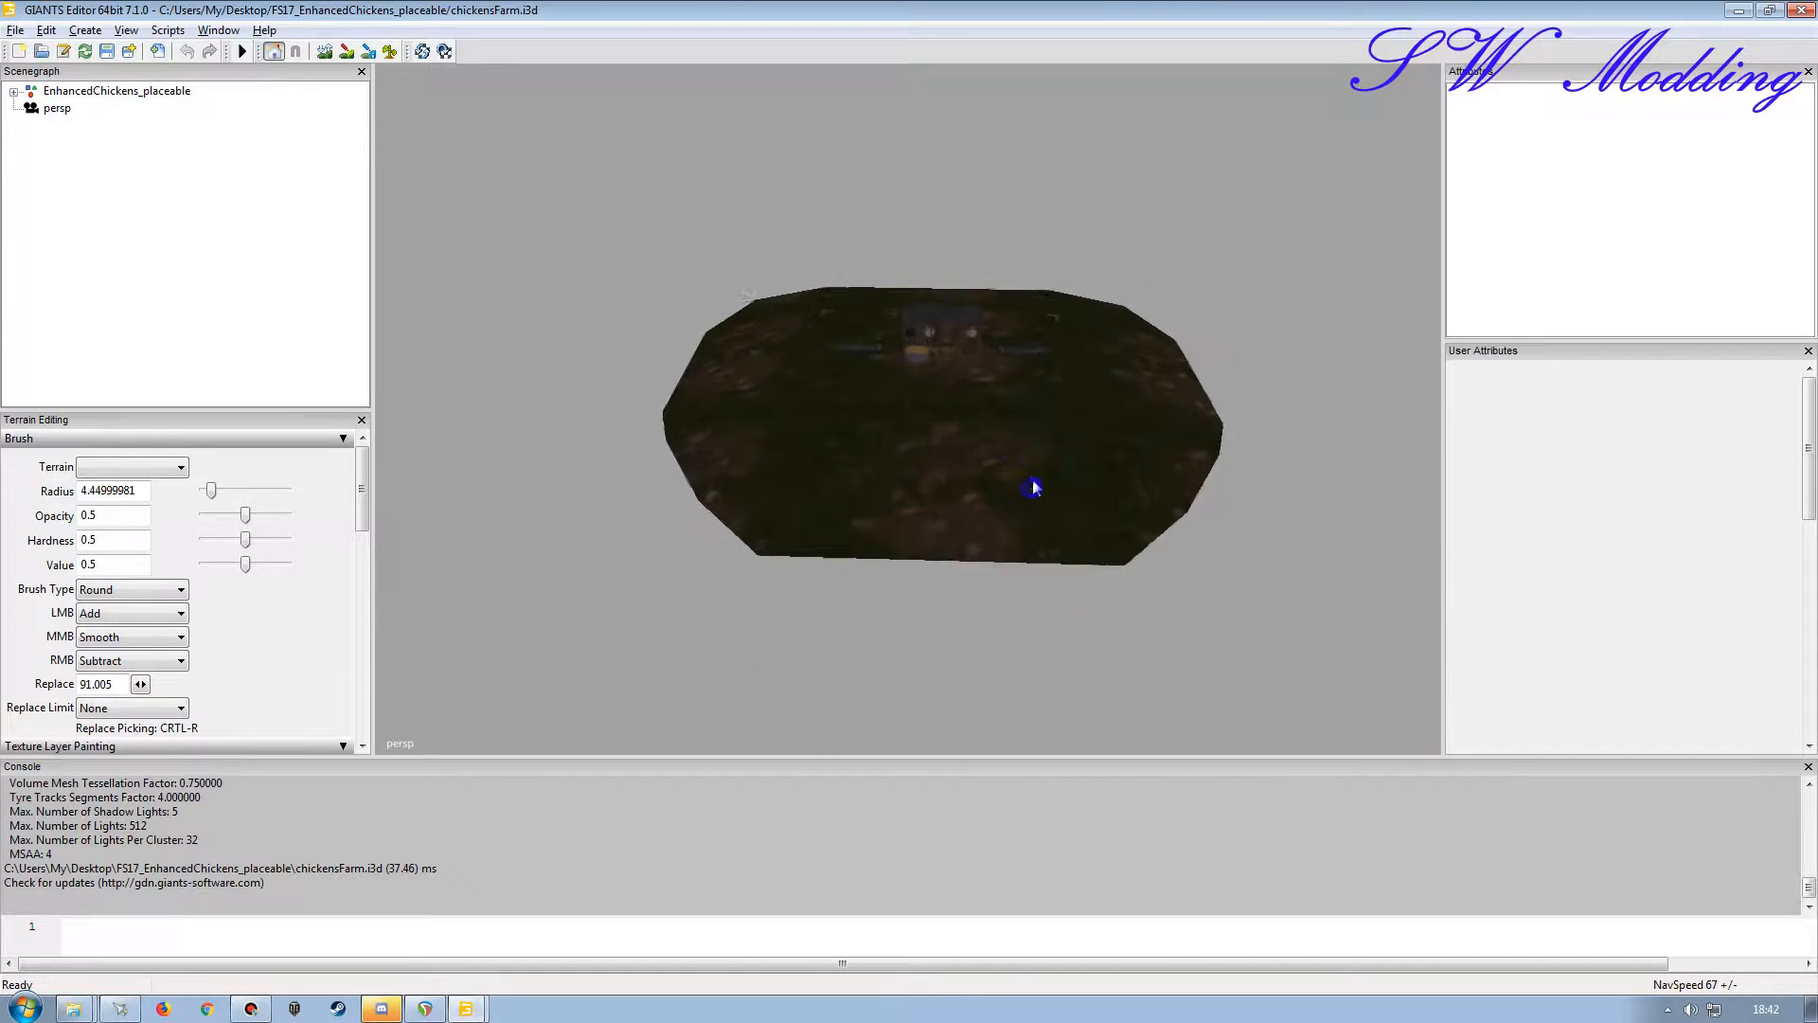
right_click_drag(1033, 487, 954, 465, "alt")
left_click(953, 466)
left_click(968, 434)
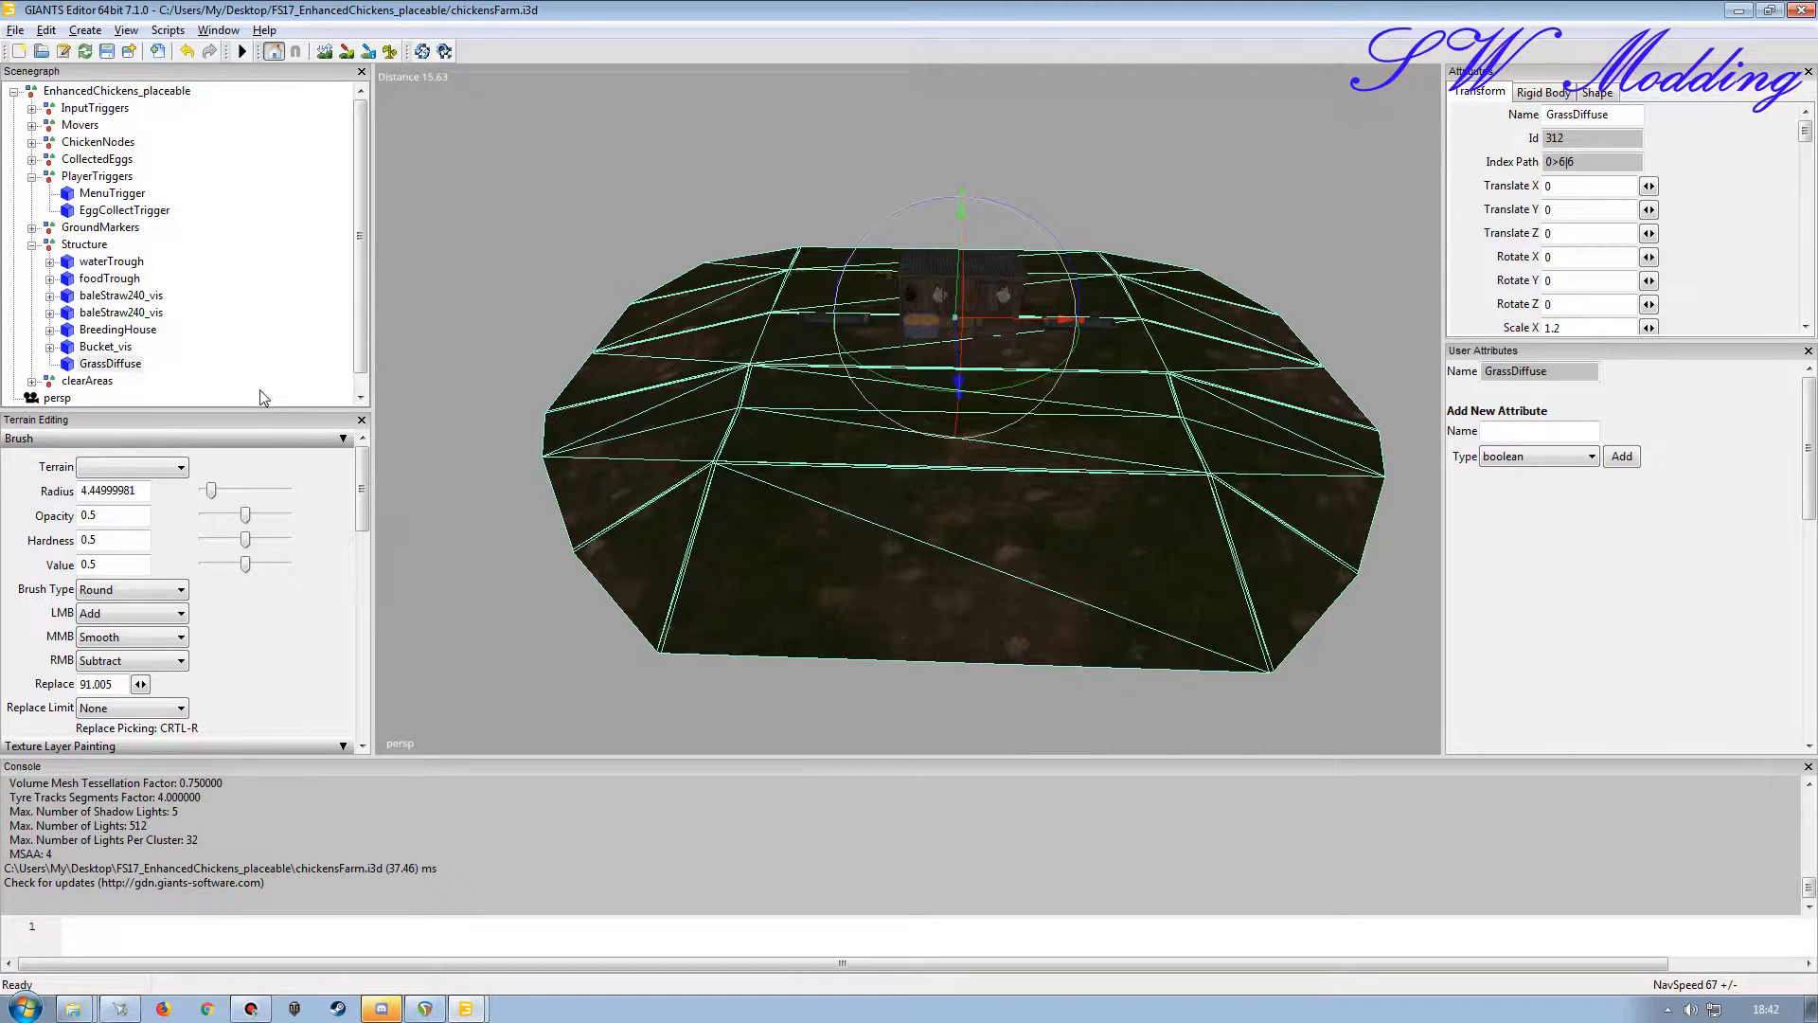
left_click(127, 230, "ctrl")
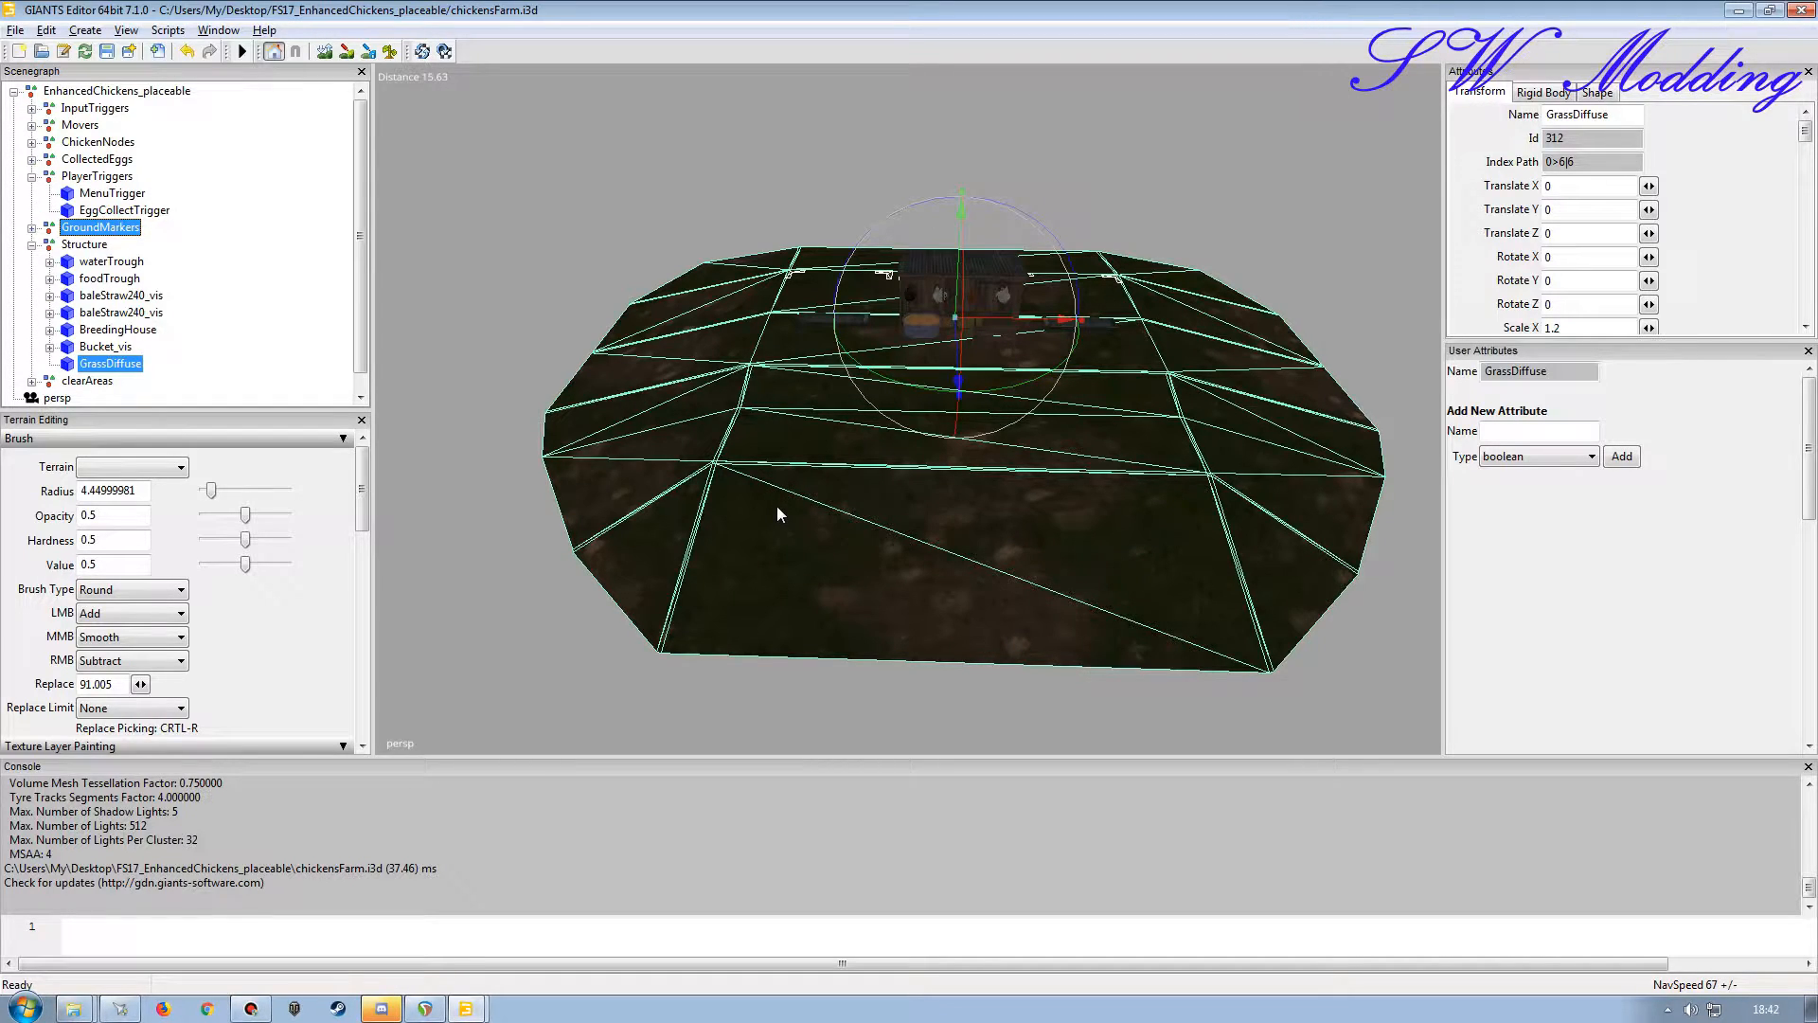
key("Delete")
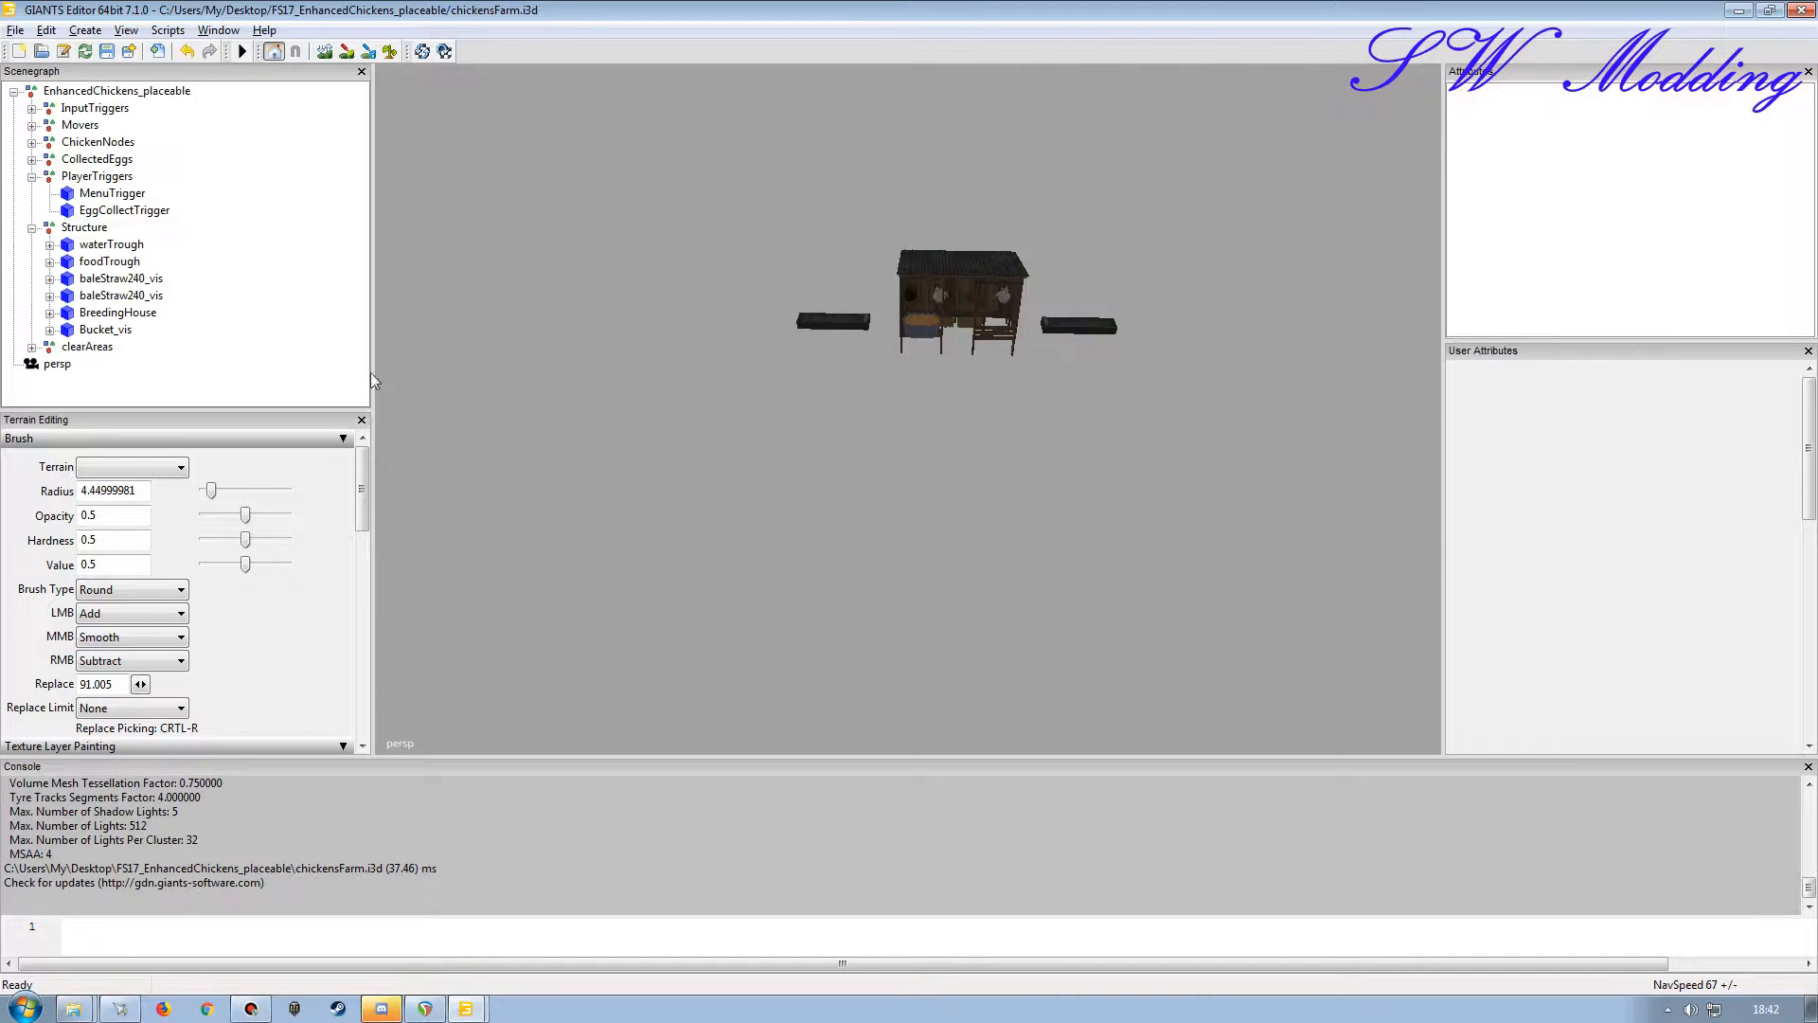
left_click(31, 228)
left_click(31, 176)
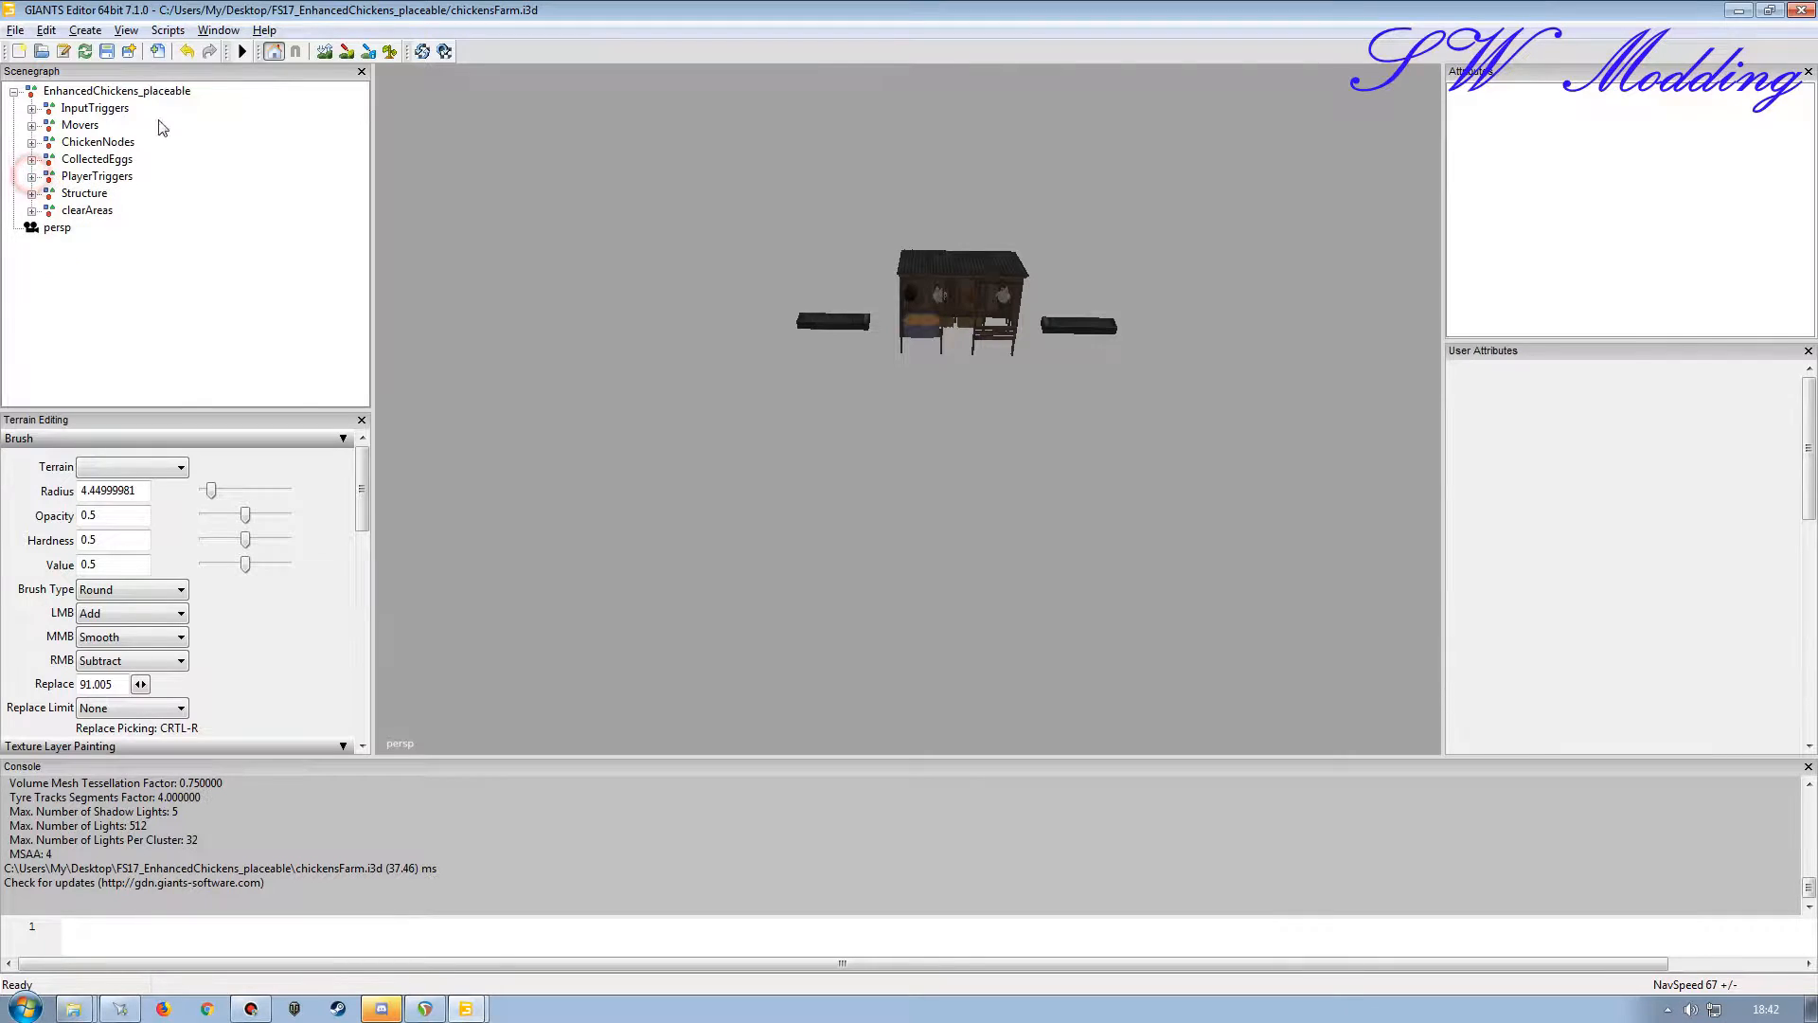
Remove the triggerMarkers user attribute from the EnhancedChickens_placeable root node.
left_click(111, 92)
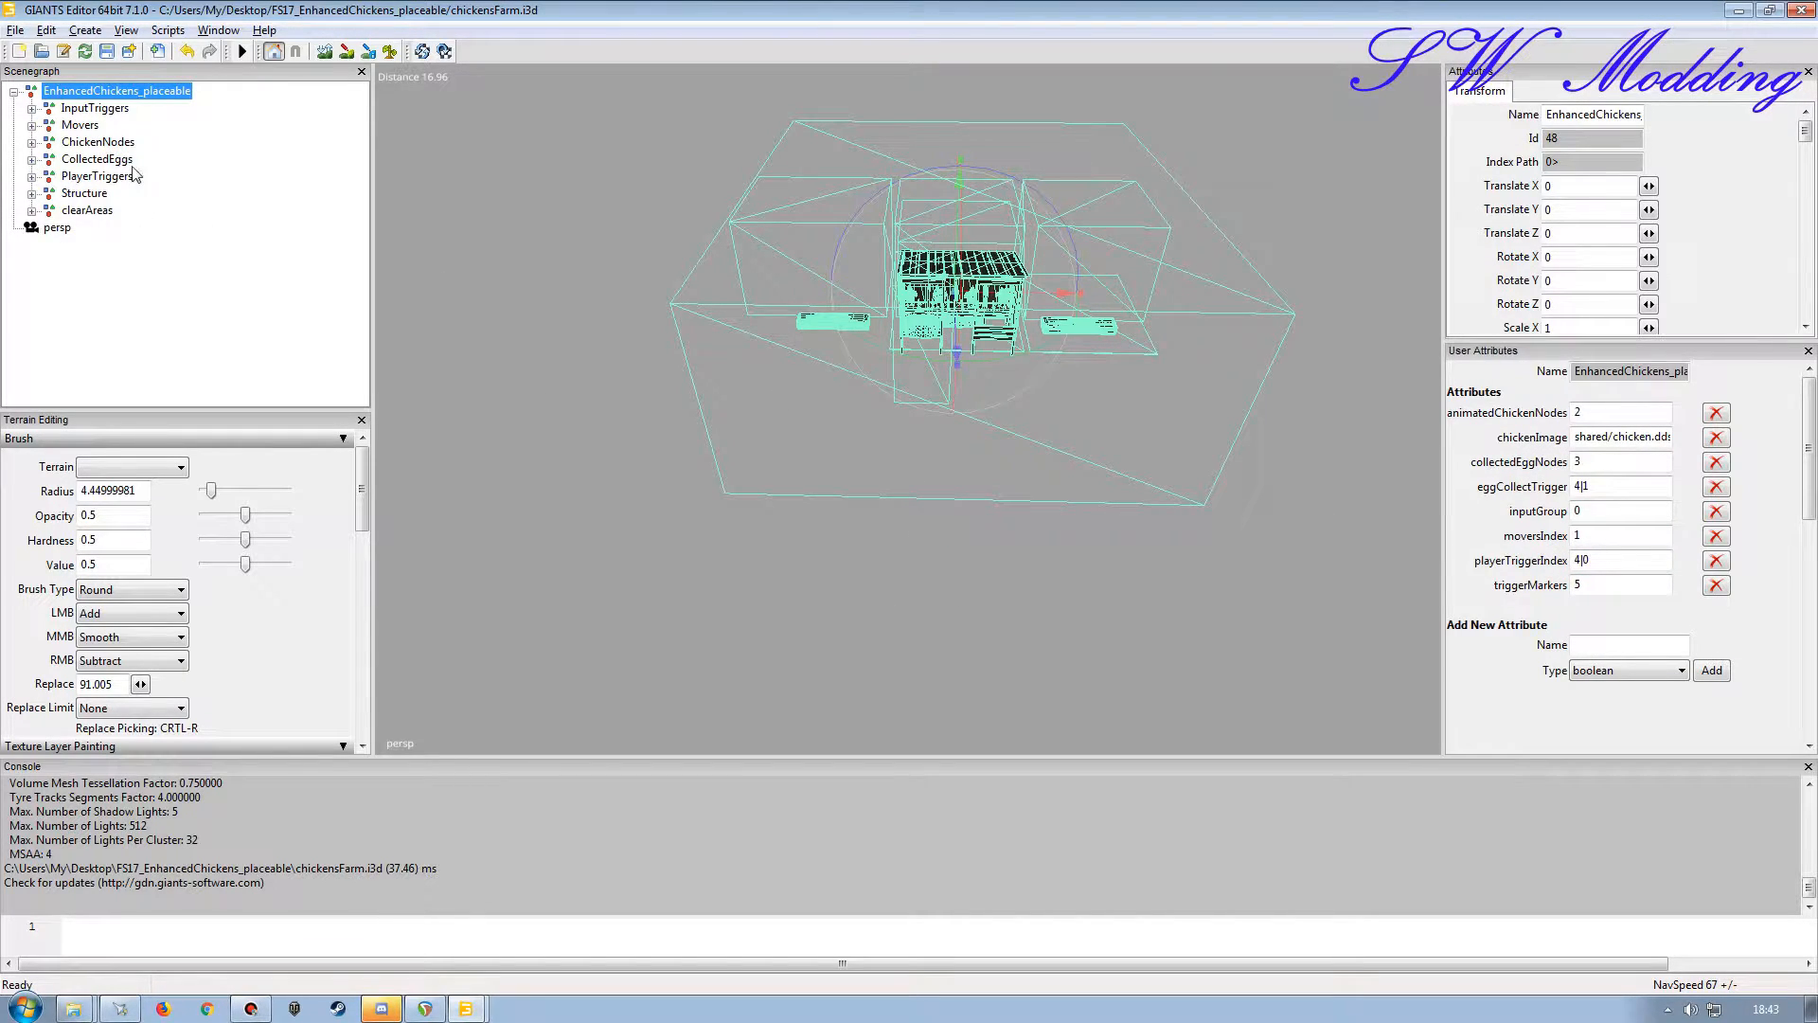
left_click(1716, 586)
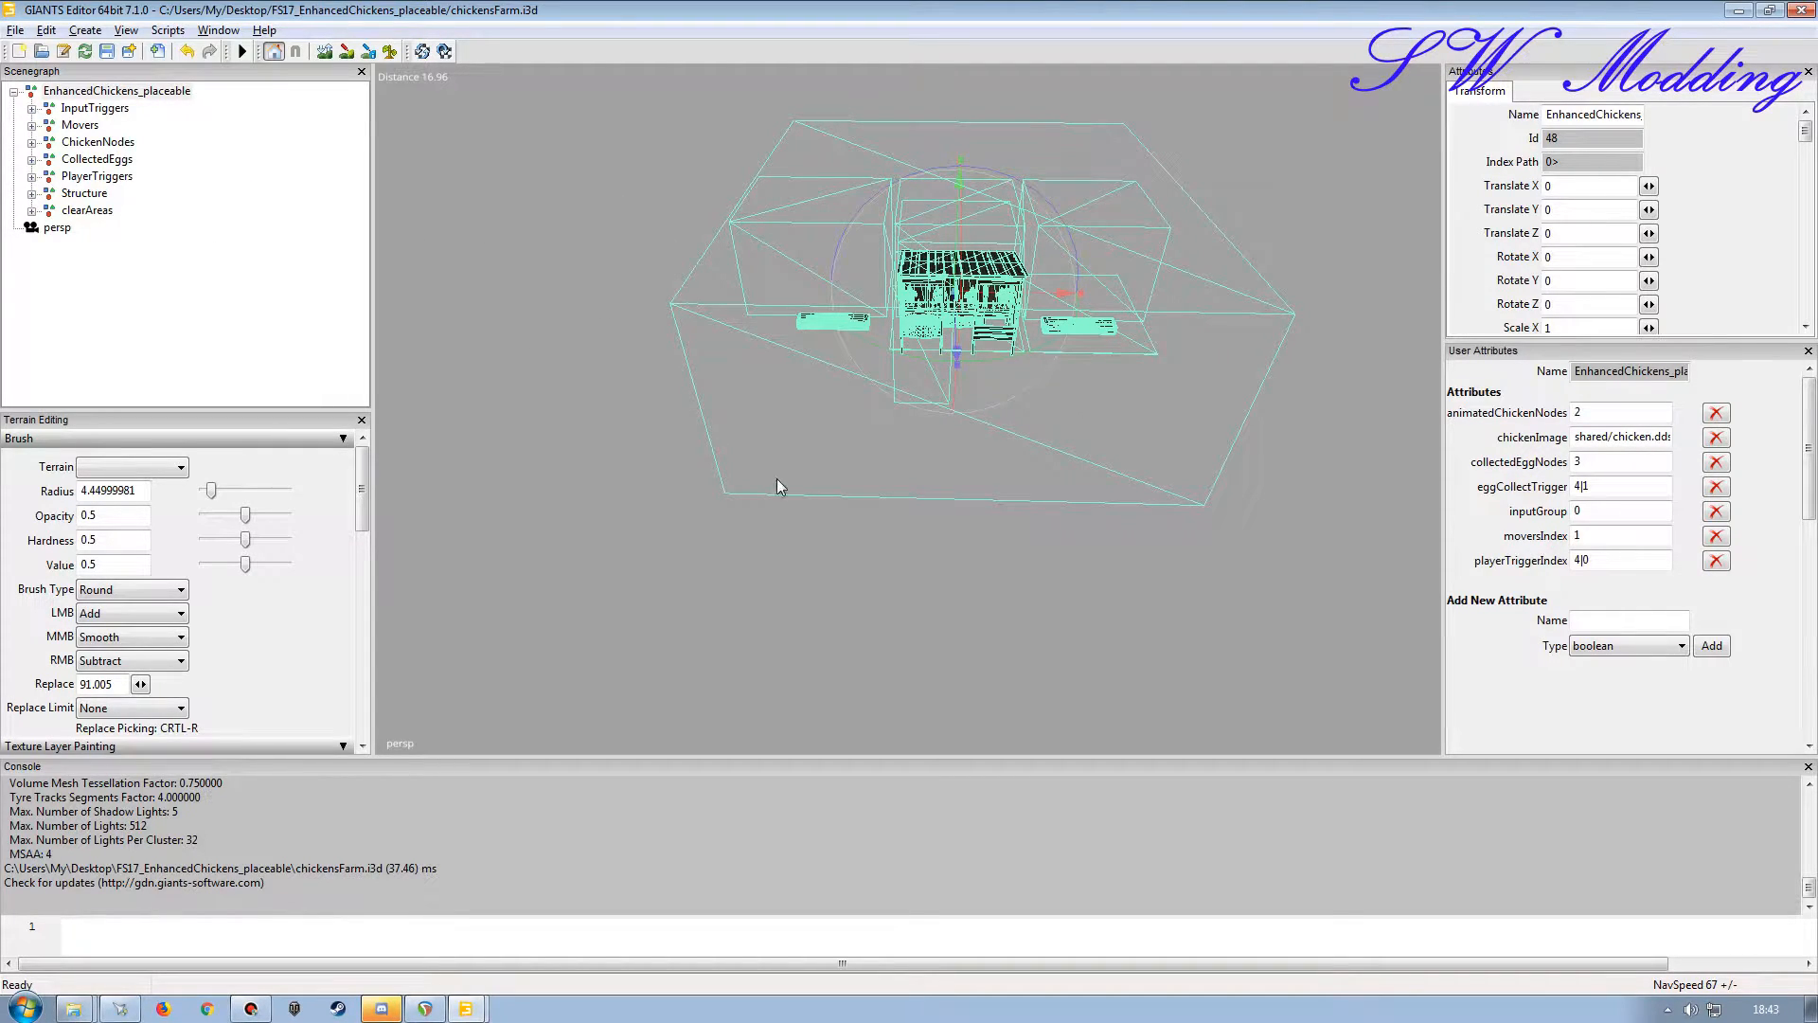
Copy the chickensFarm file name from the mod folder and return to the chickensFarm.i3d scene in GIANTS Editor.
left_click(1734, 12)
key("F2")
key("ctrl+c")
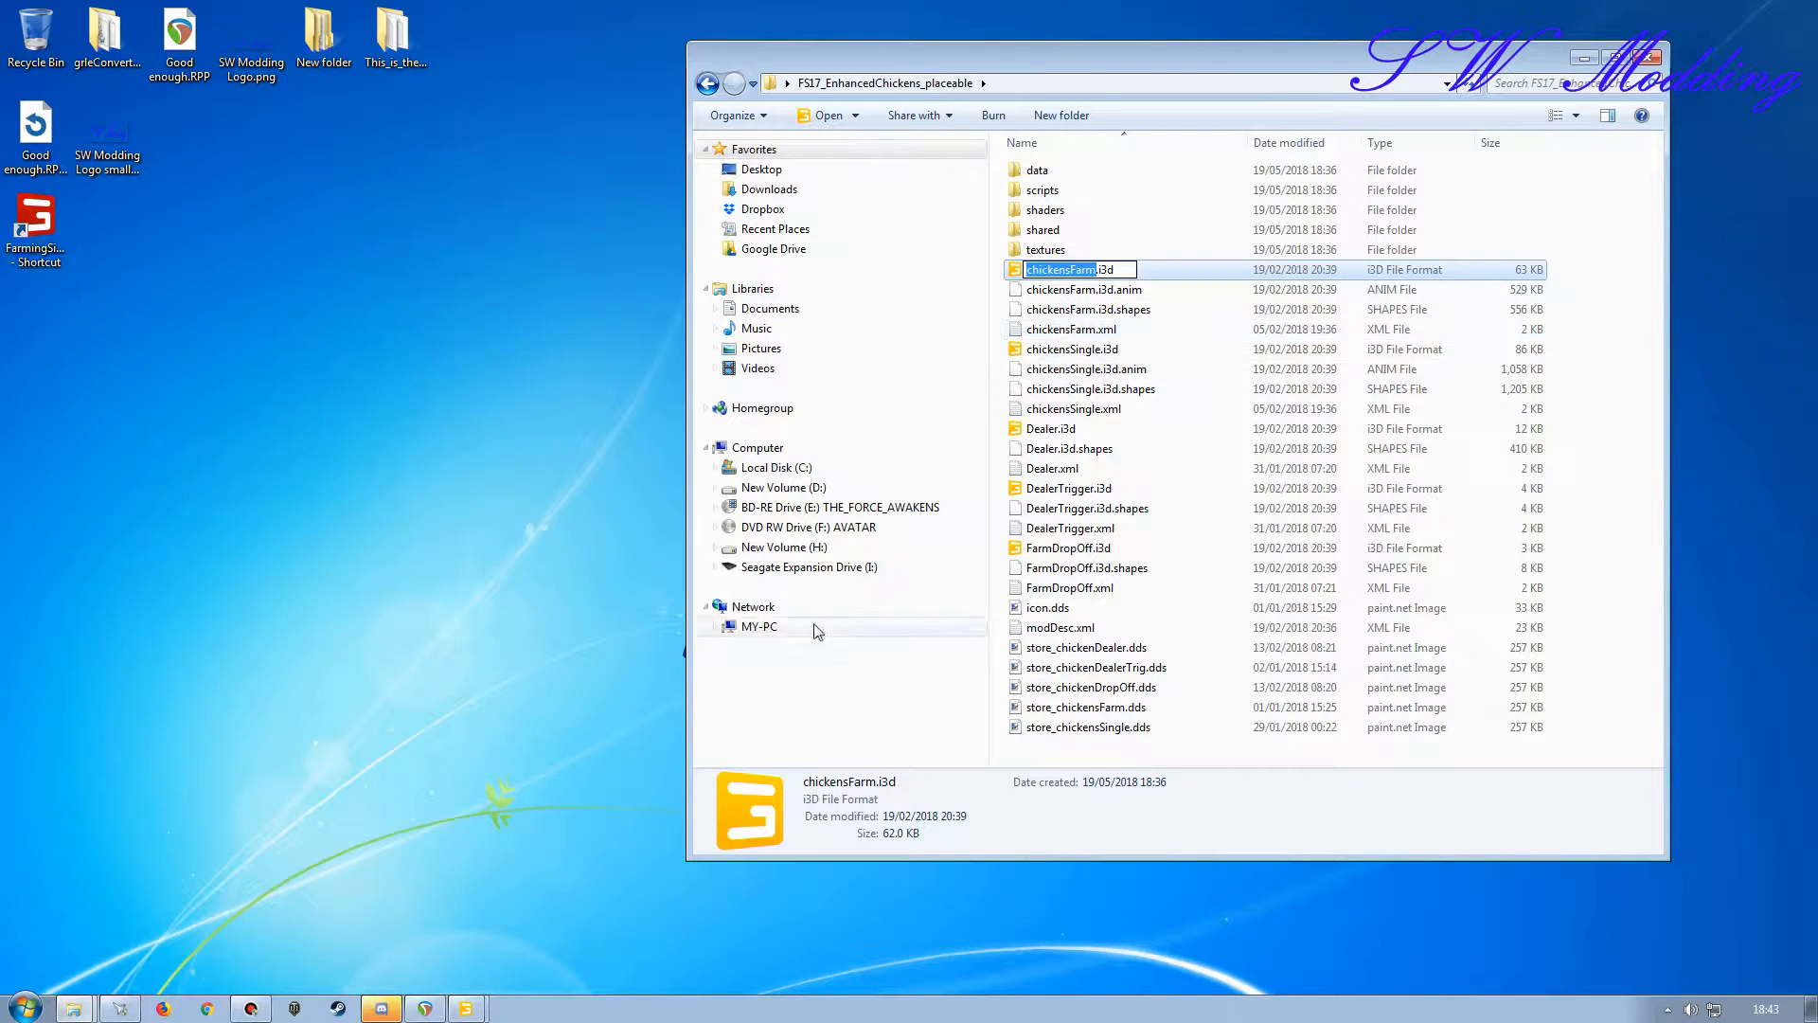
left_click(470, 1010)
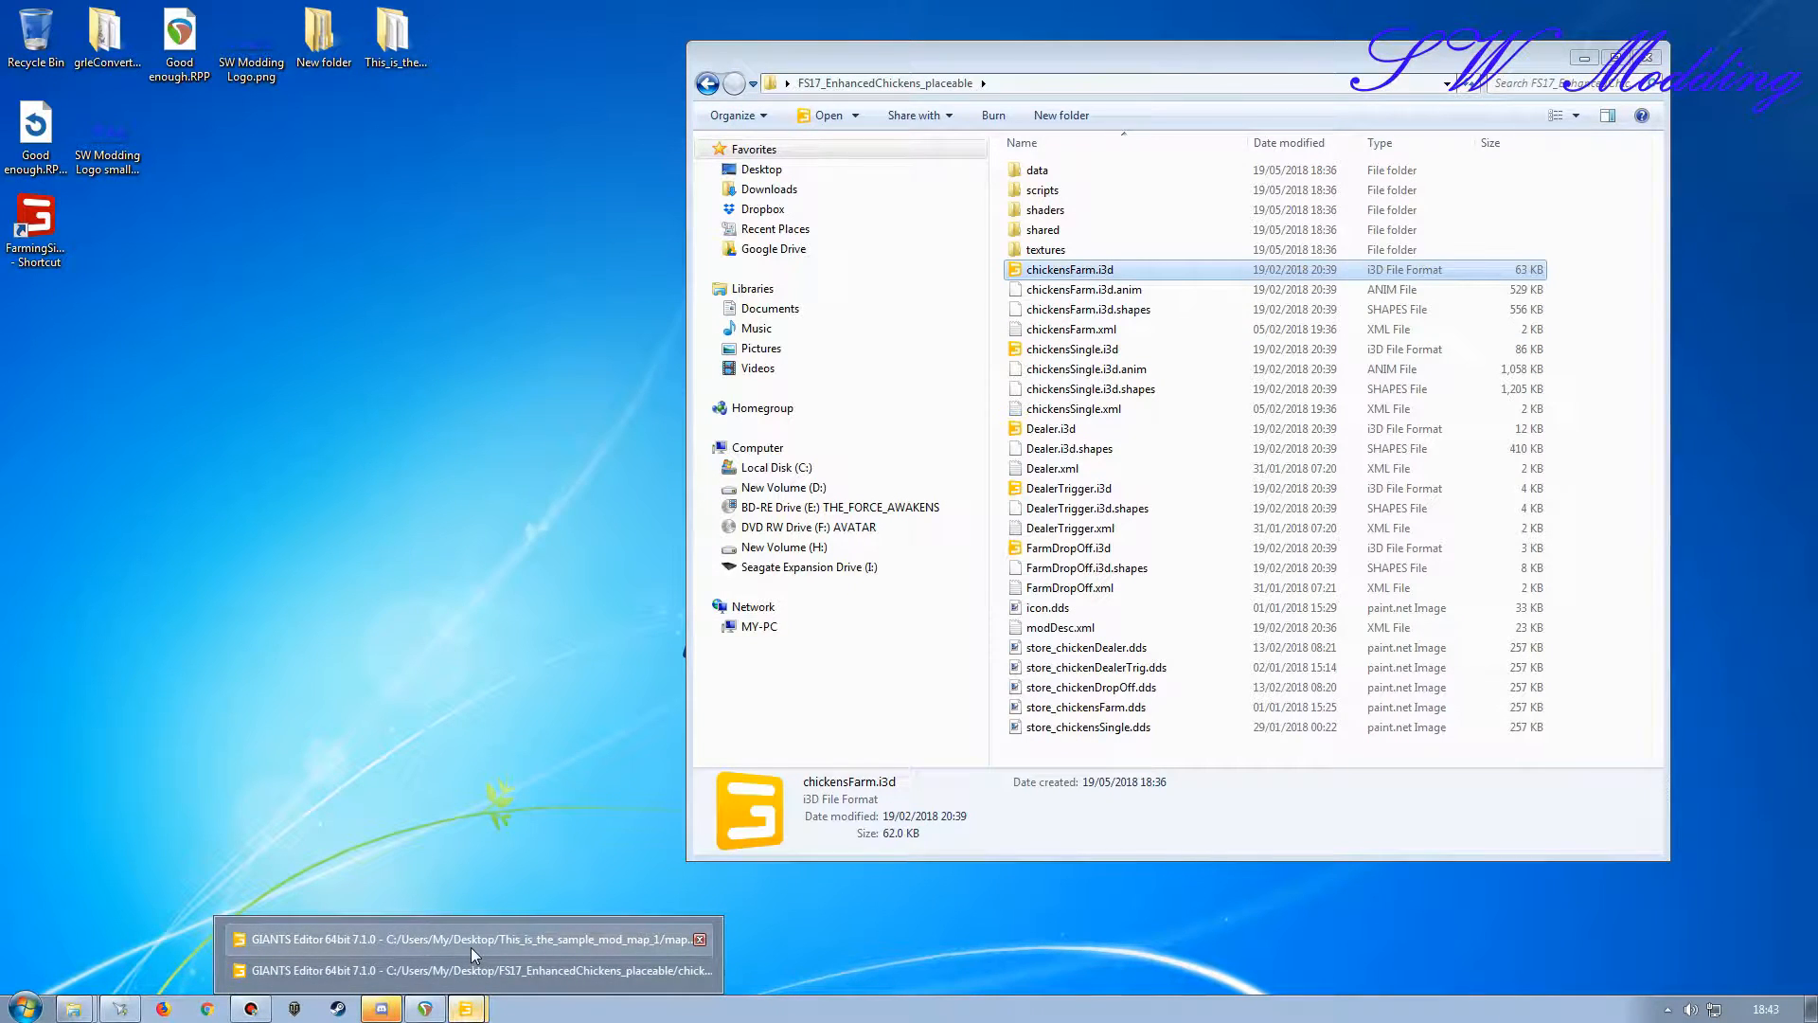
left_click(474, 970)
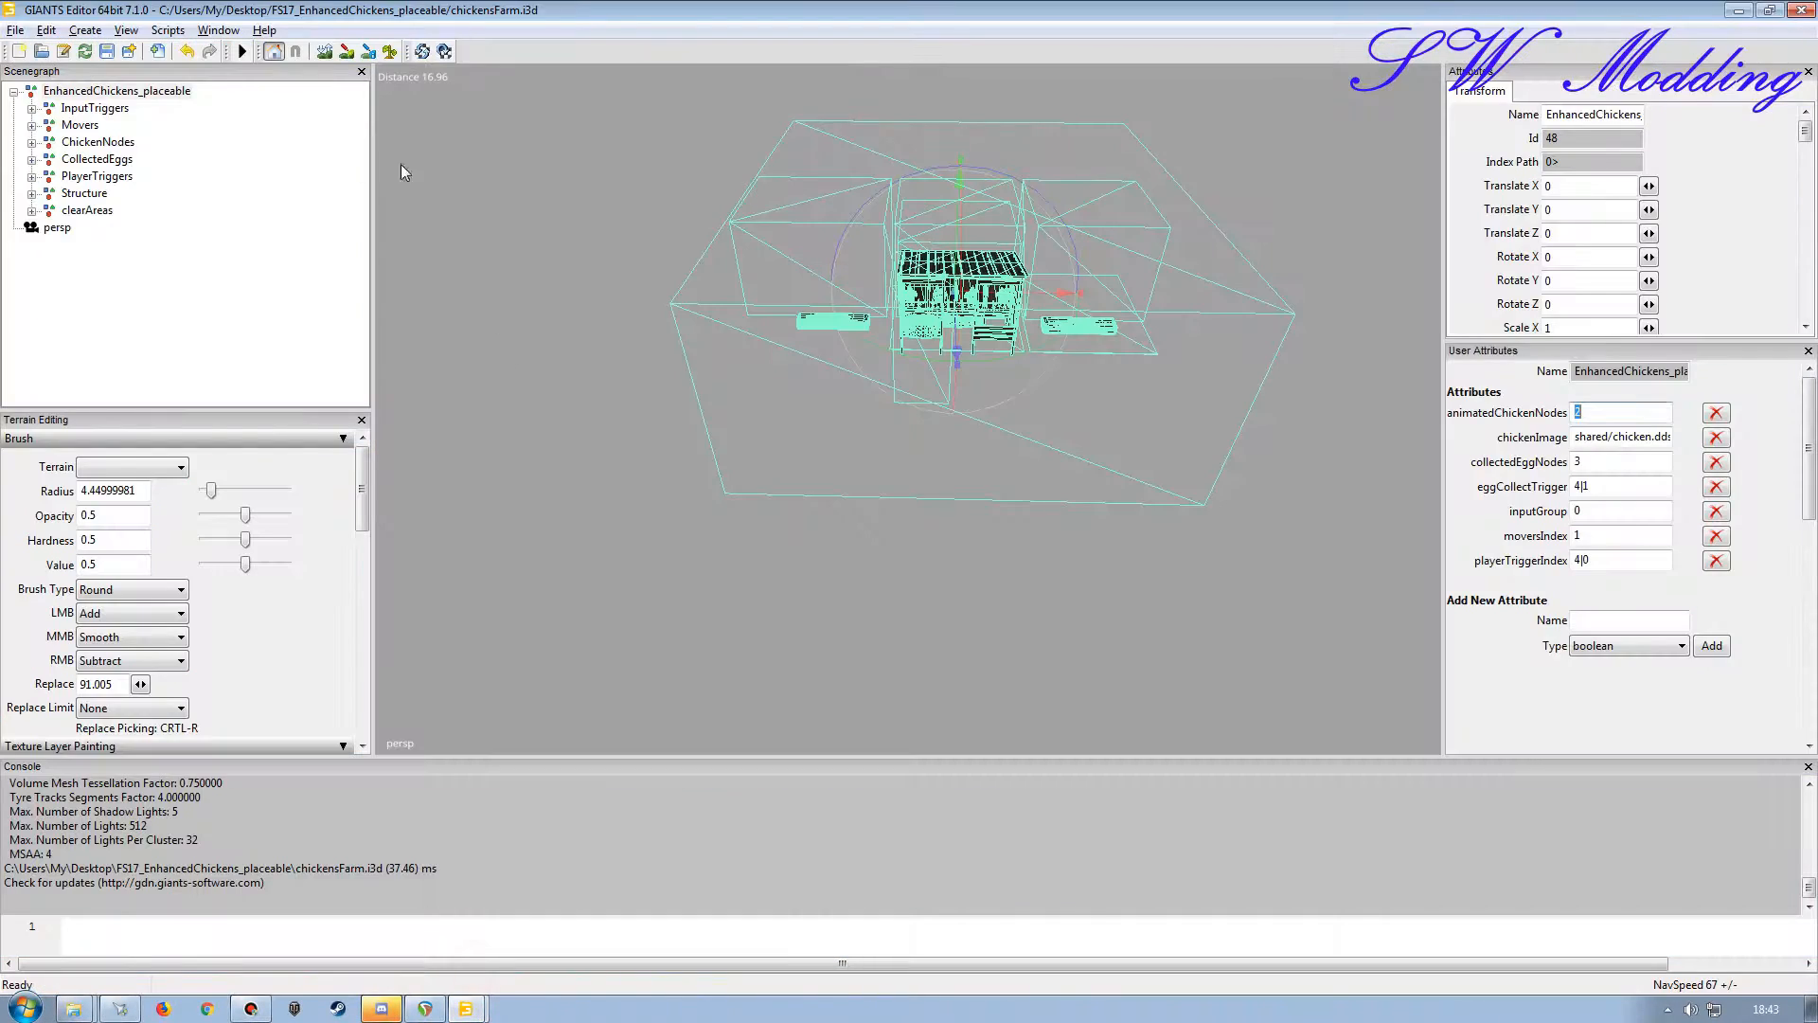
Export the whole scene with its files as chickensFarm into a new desktop folder named chickensFarm, declining the parent directory structure.
left_click(16, 29)
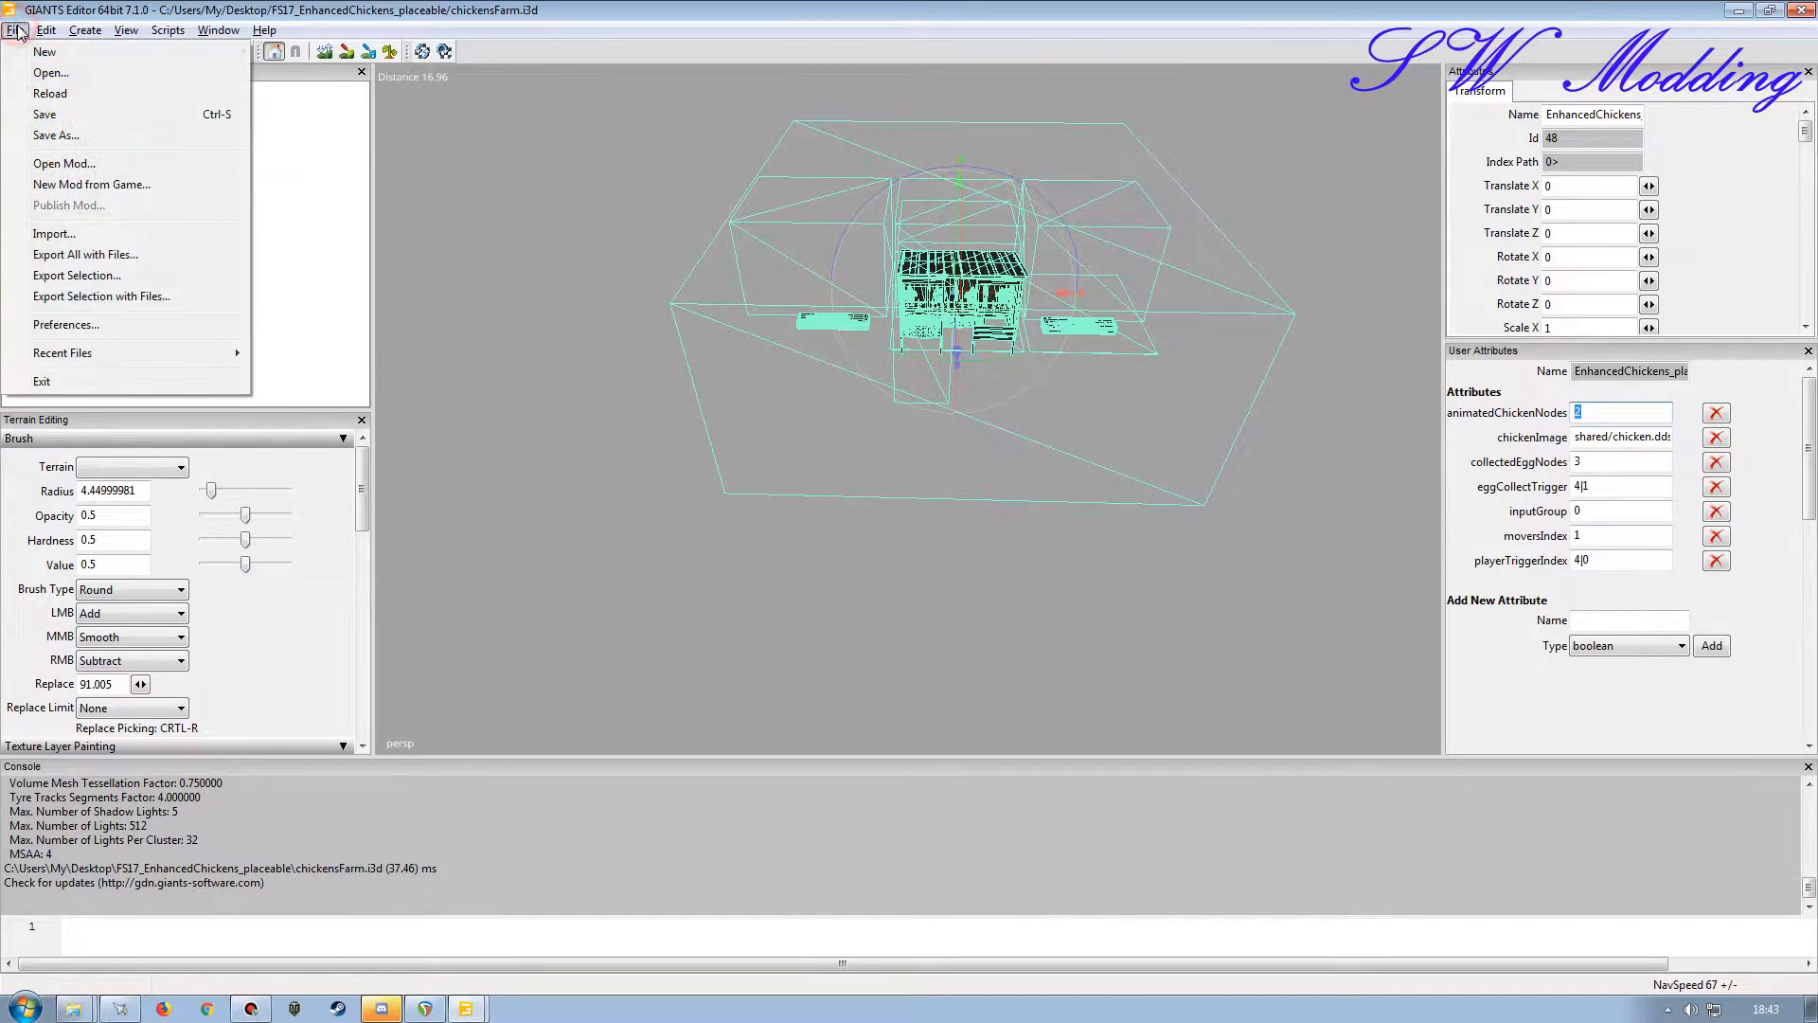
left_click(104, 256)
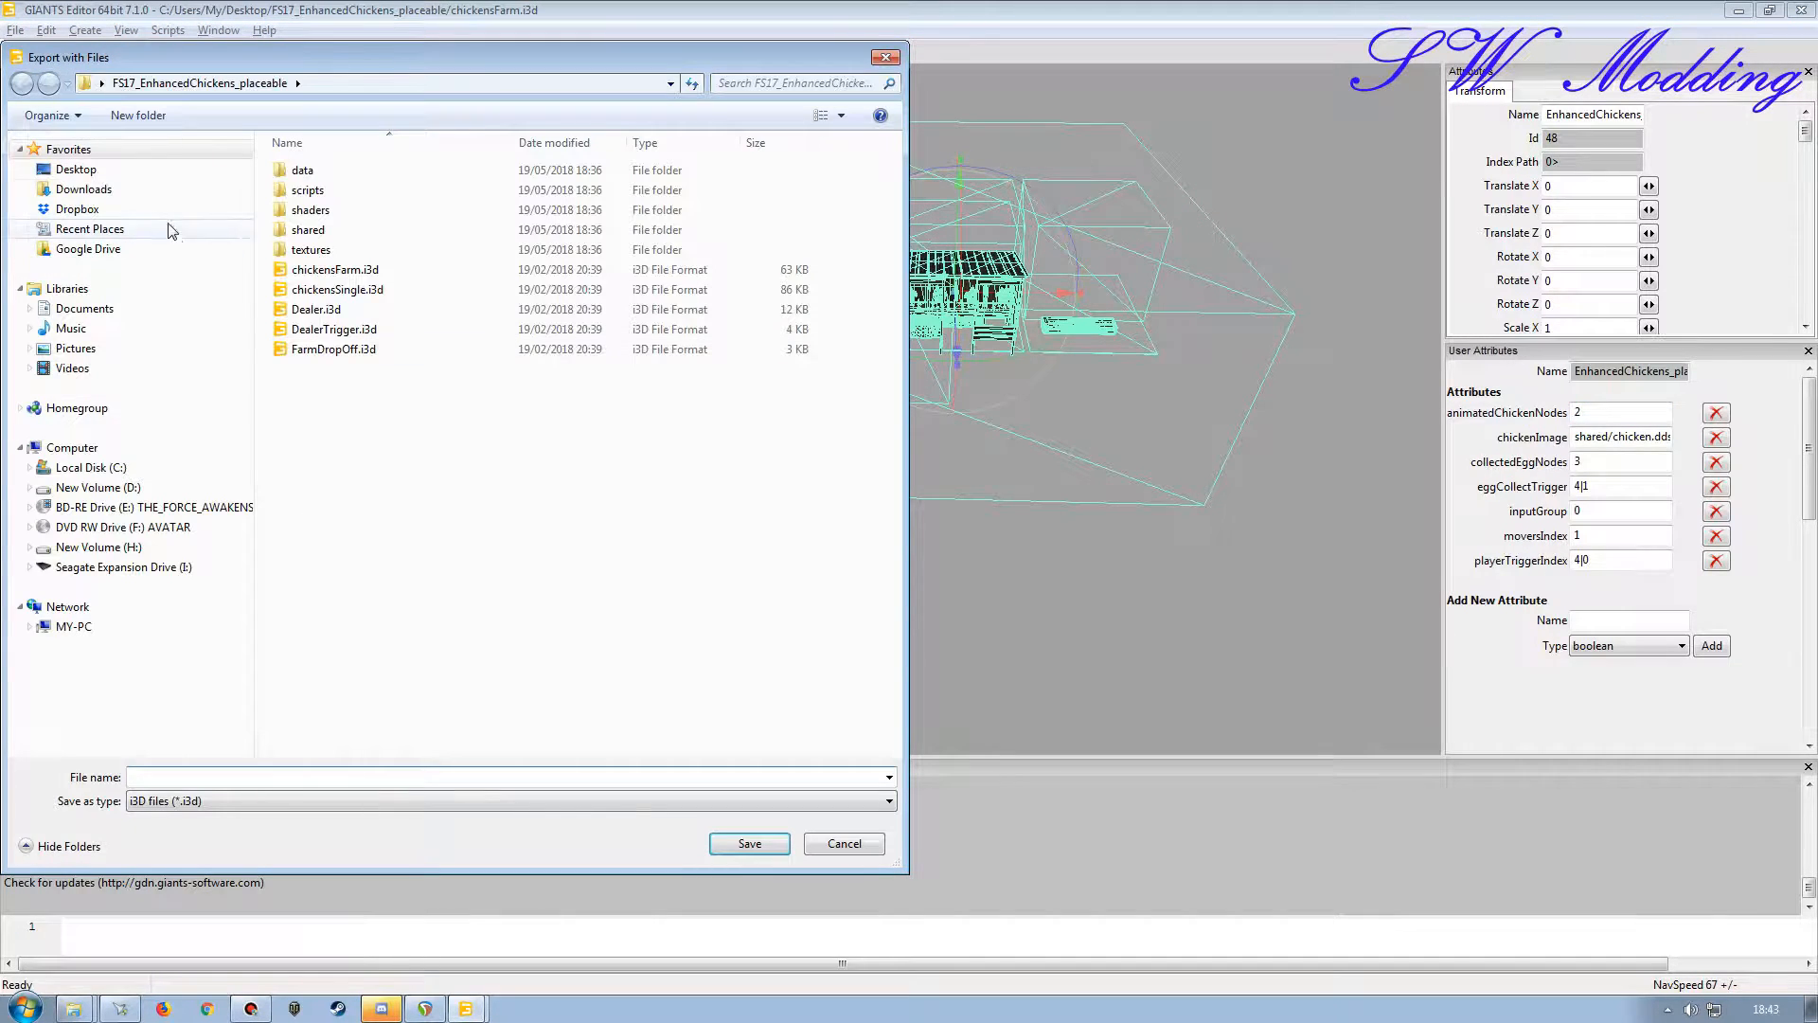
left_click(104, 174)
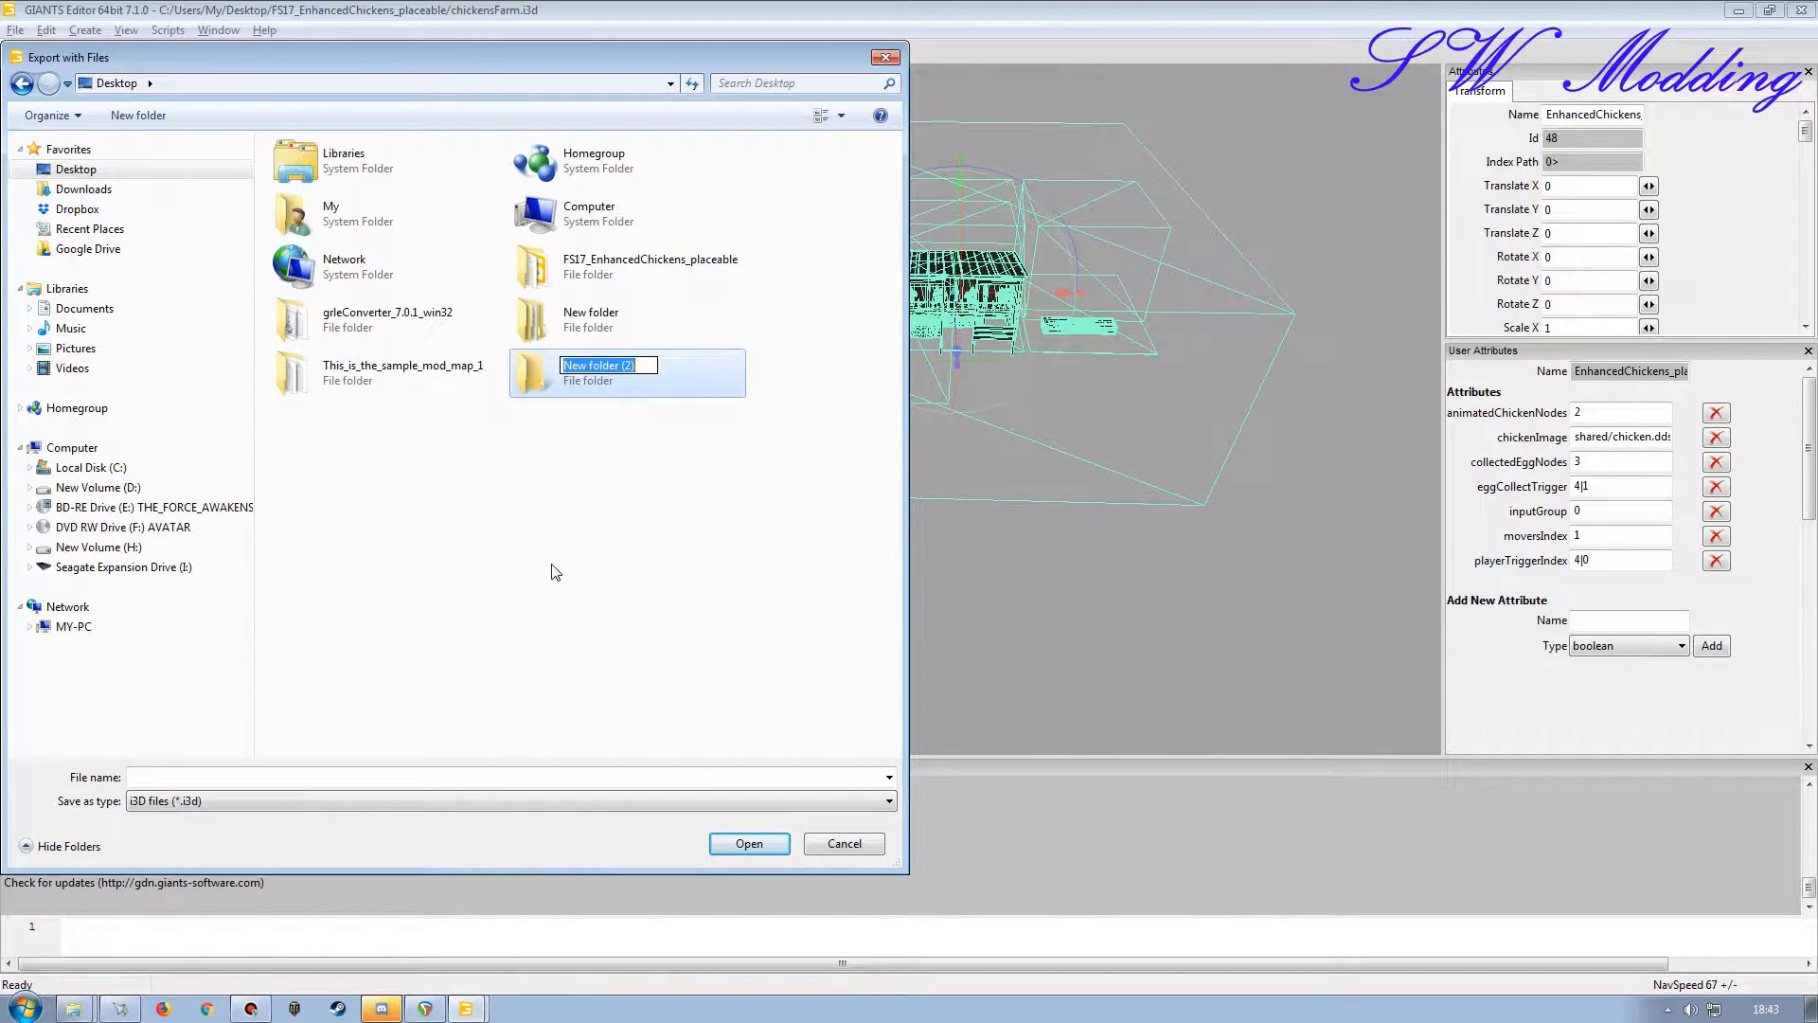
key("ctrl+v")
left_click(748, 843)
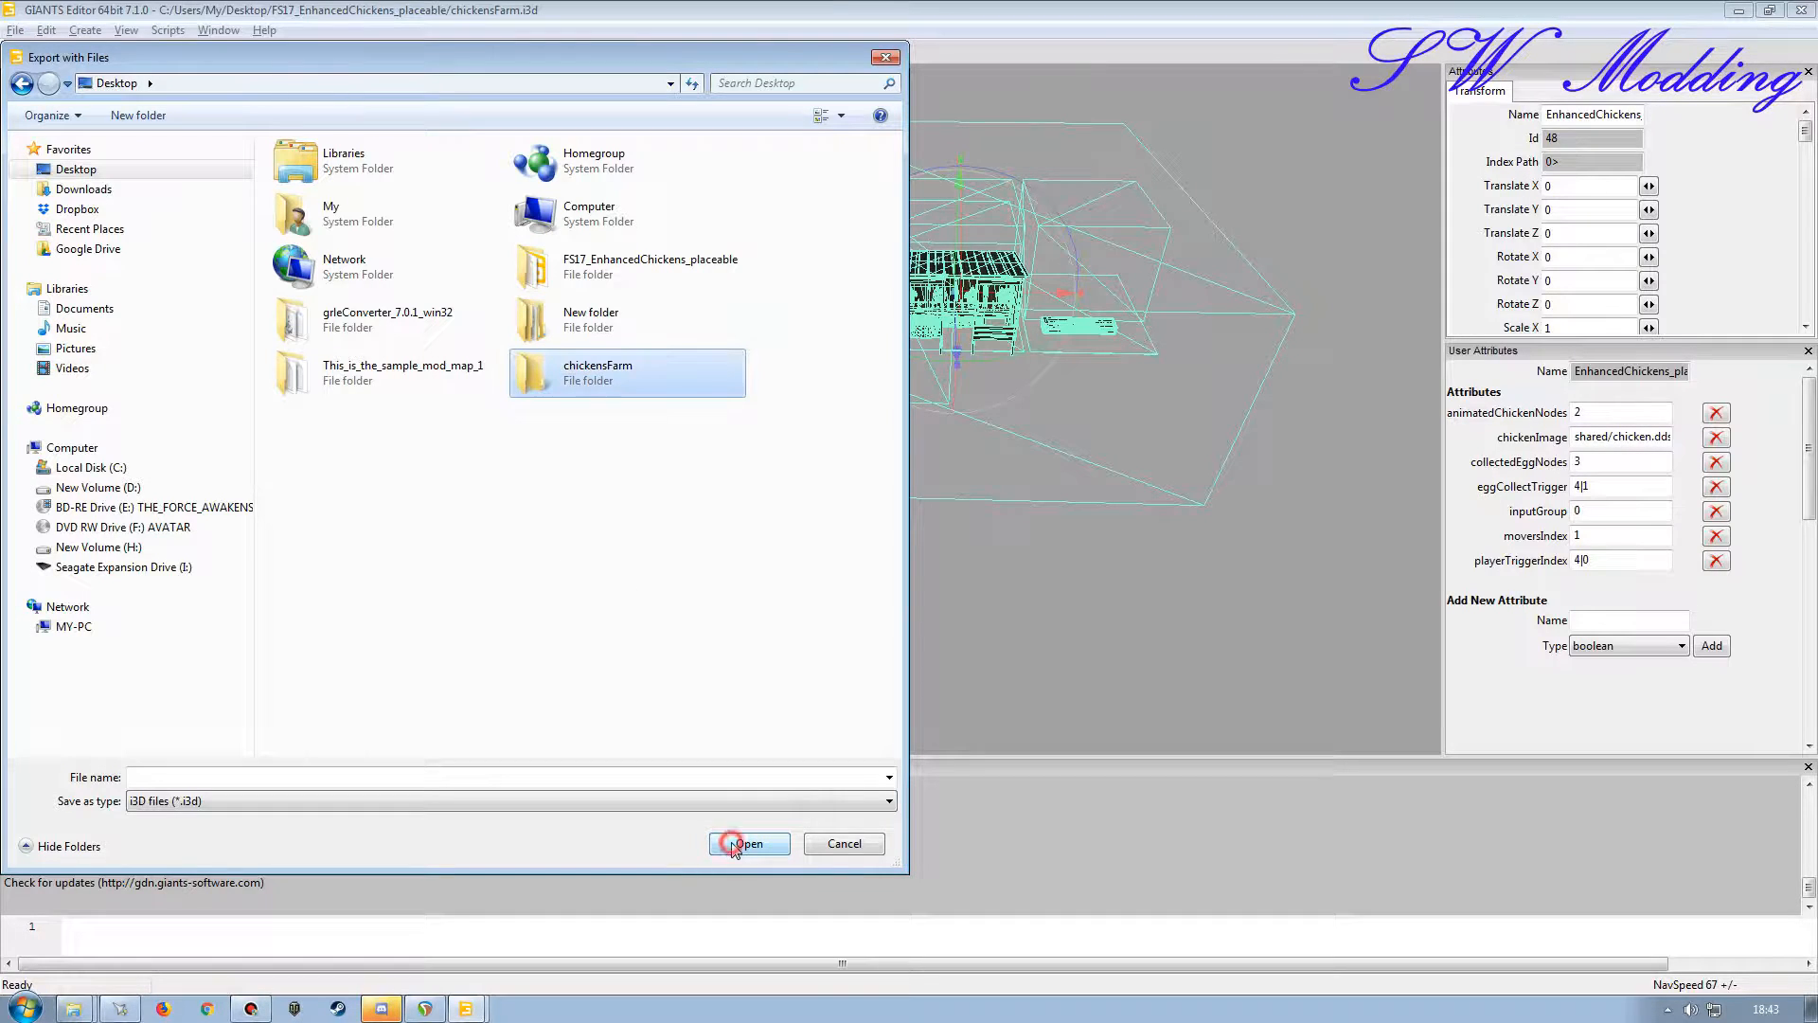
left_click(748, 843)
left_click(689, 785)
key("ctrl+v")
left_click(752, 845)
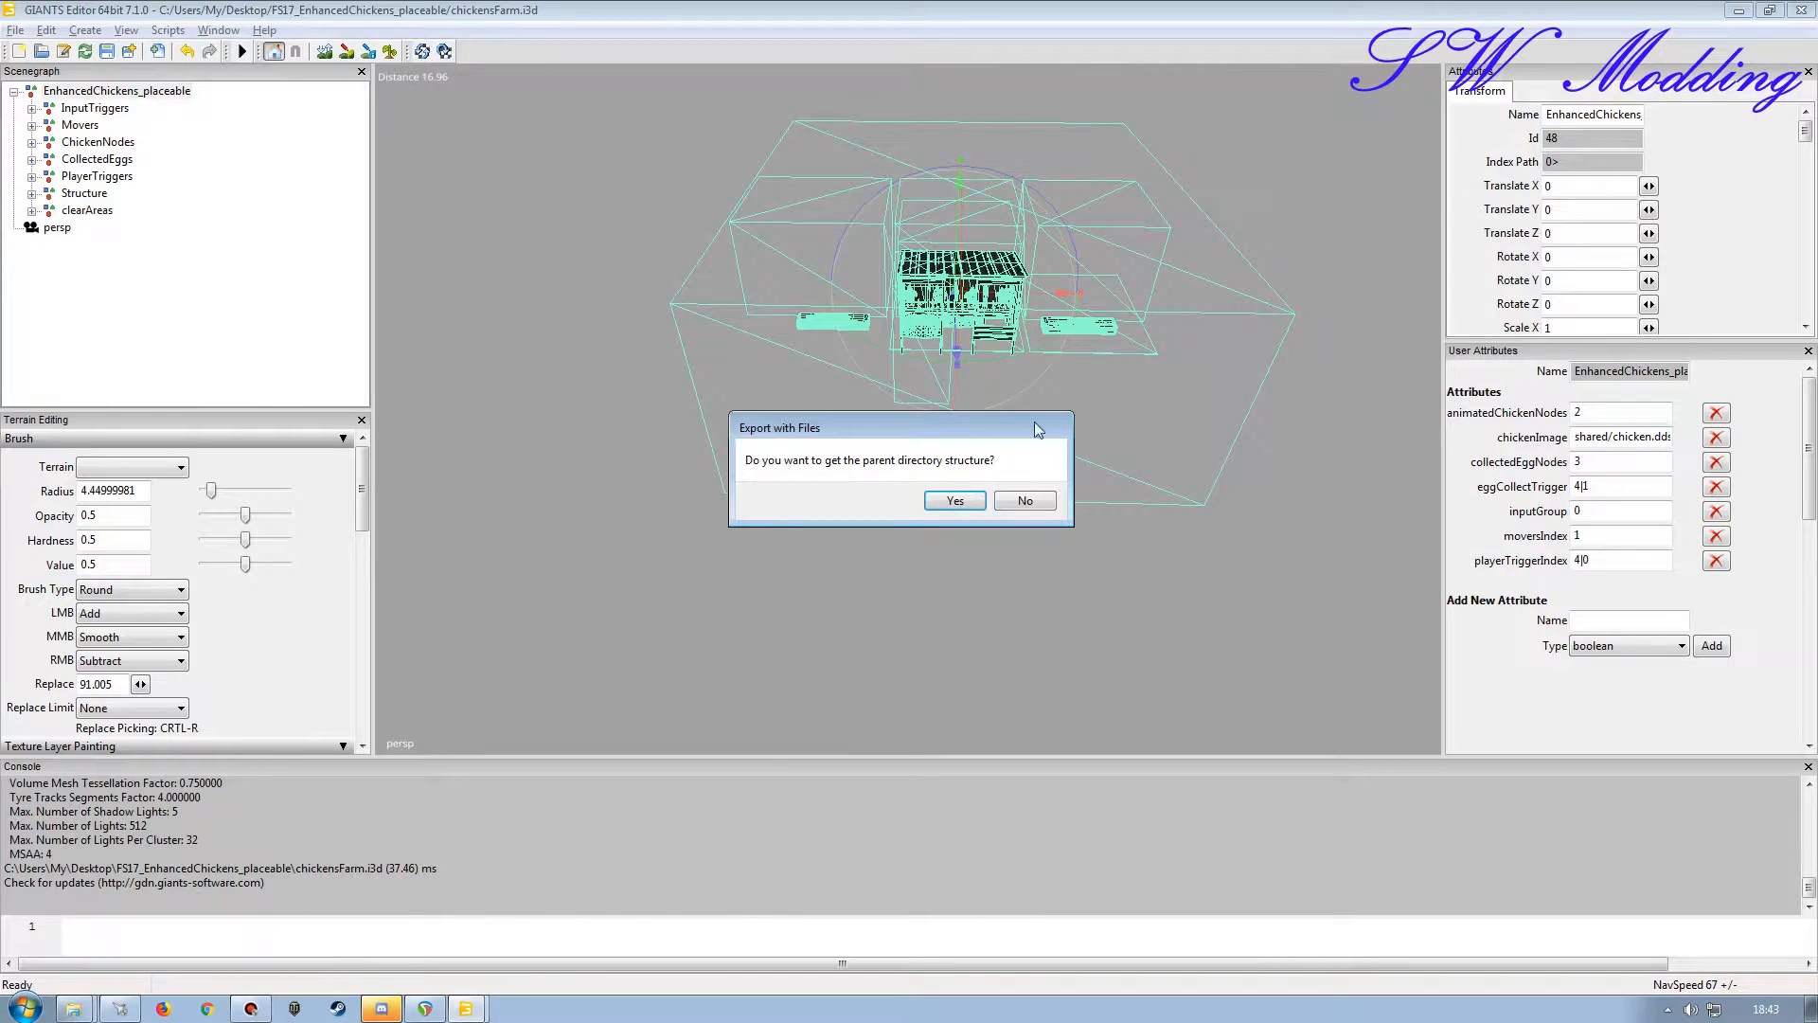
left_click(1011, 499)
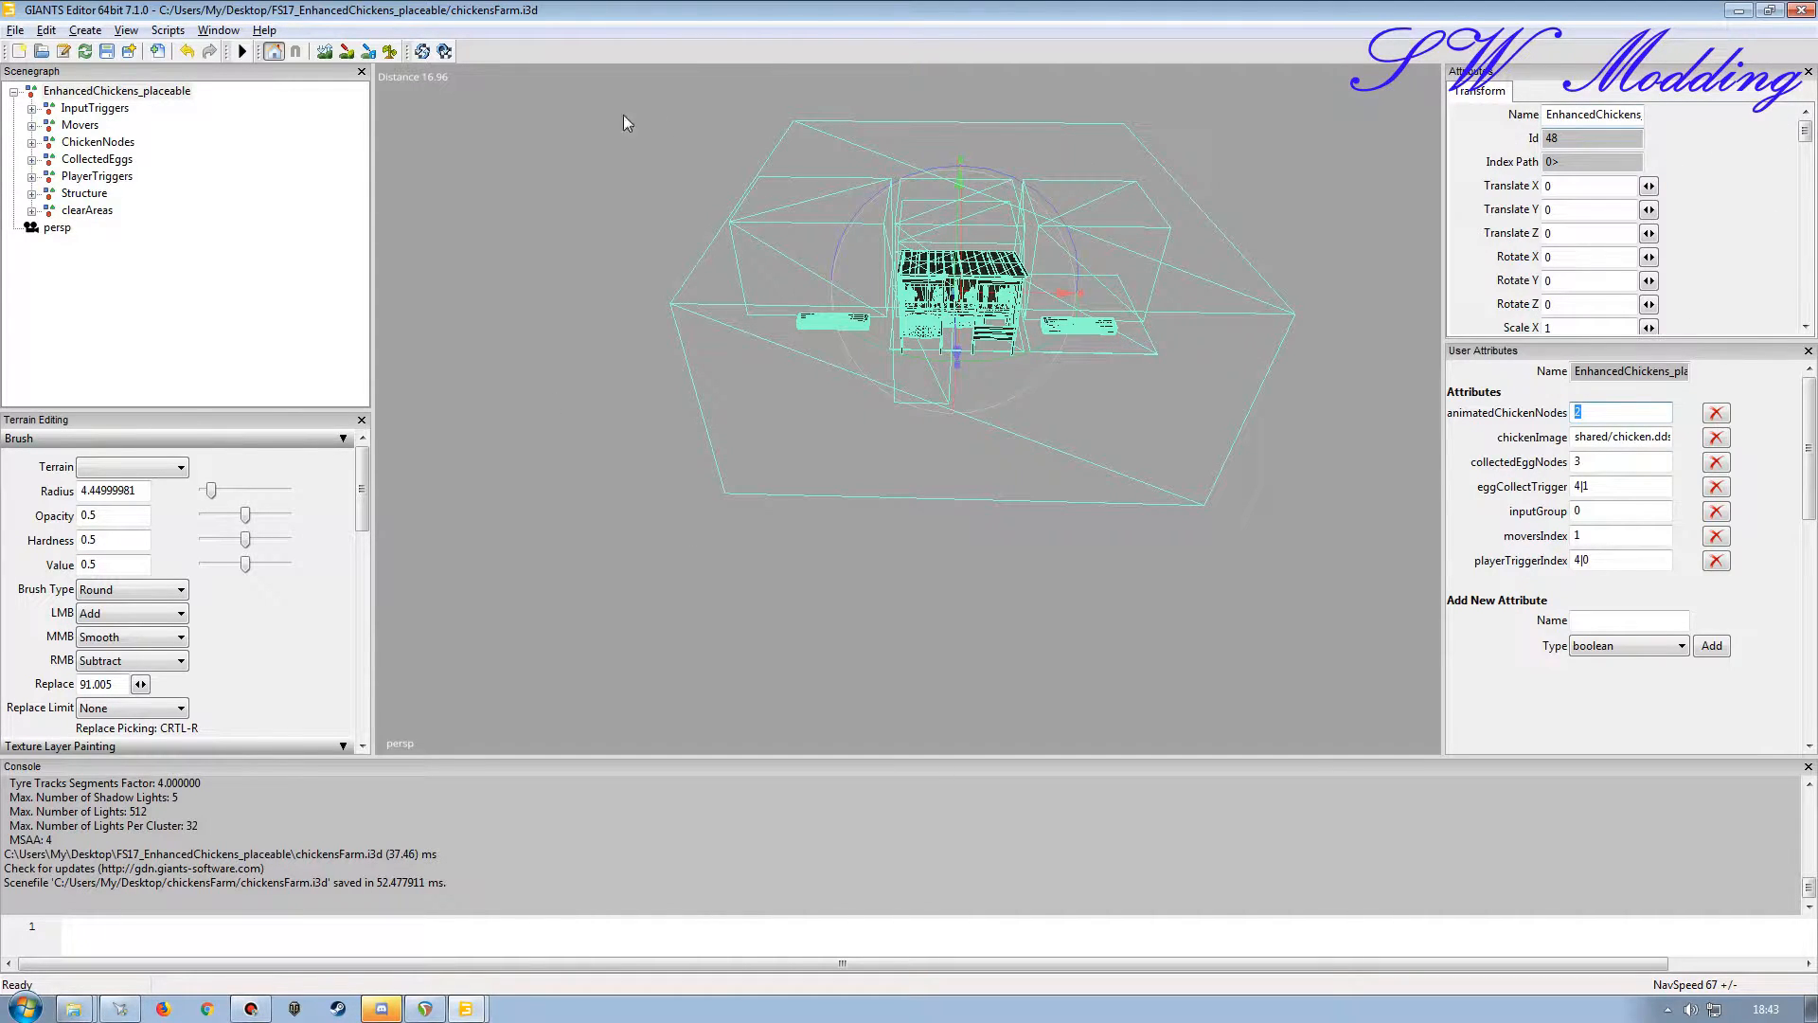
Close the chickensFarm.i3d editor without saving its changes and close the mod folder window.
left_click(1801, 9)
left_click(1036, 500)
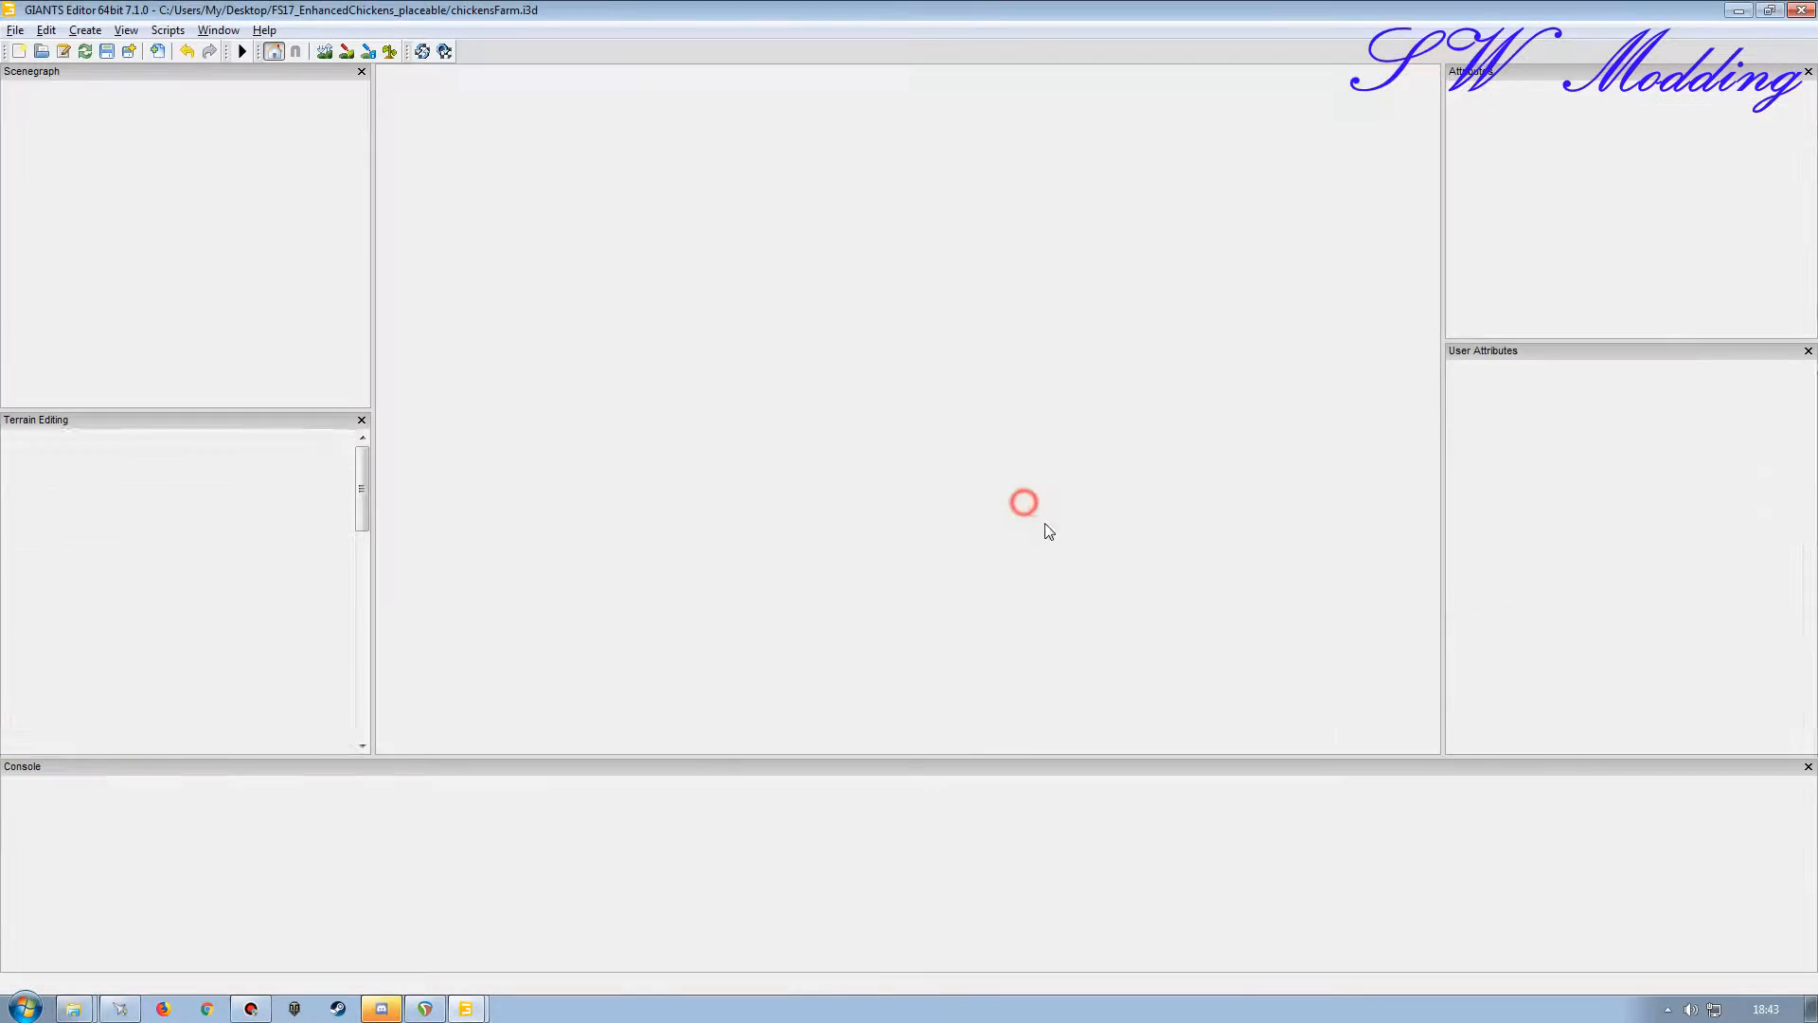
left_click(1650, 57)
Open the exported chickensFarm folder on the desktop and examine its shaders and shared subfolders.
left_click_drag(34, 317, 485, 382)
double_click(464, 405)
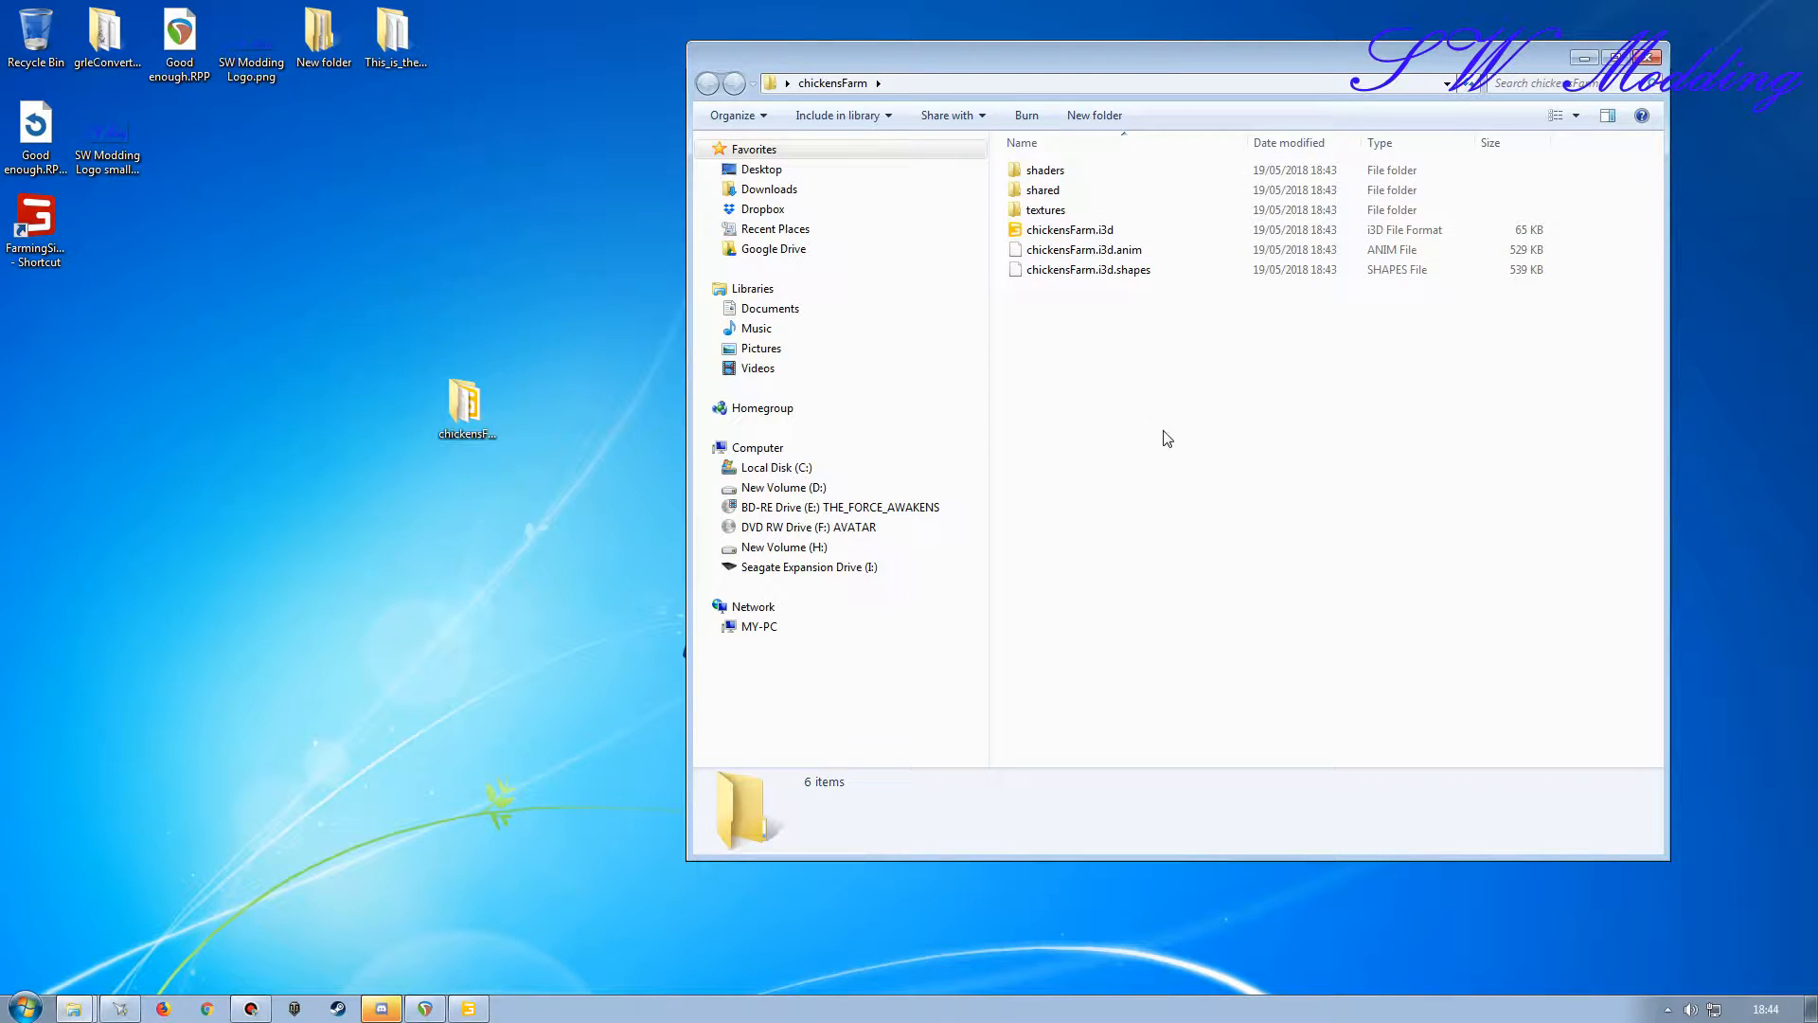
left_click_drag(1155, 48, 650, 294)
left_click_drag(386, 48, 1393, 138)
left_click_drag(937, 301, 948, 35)
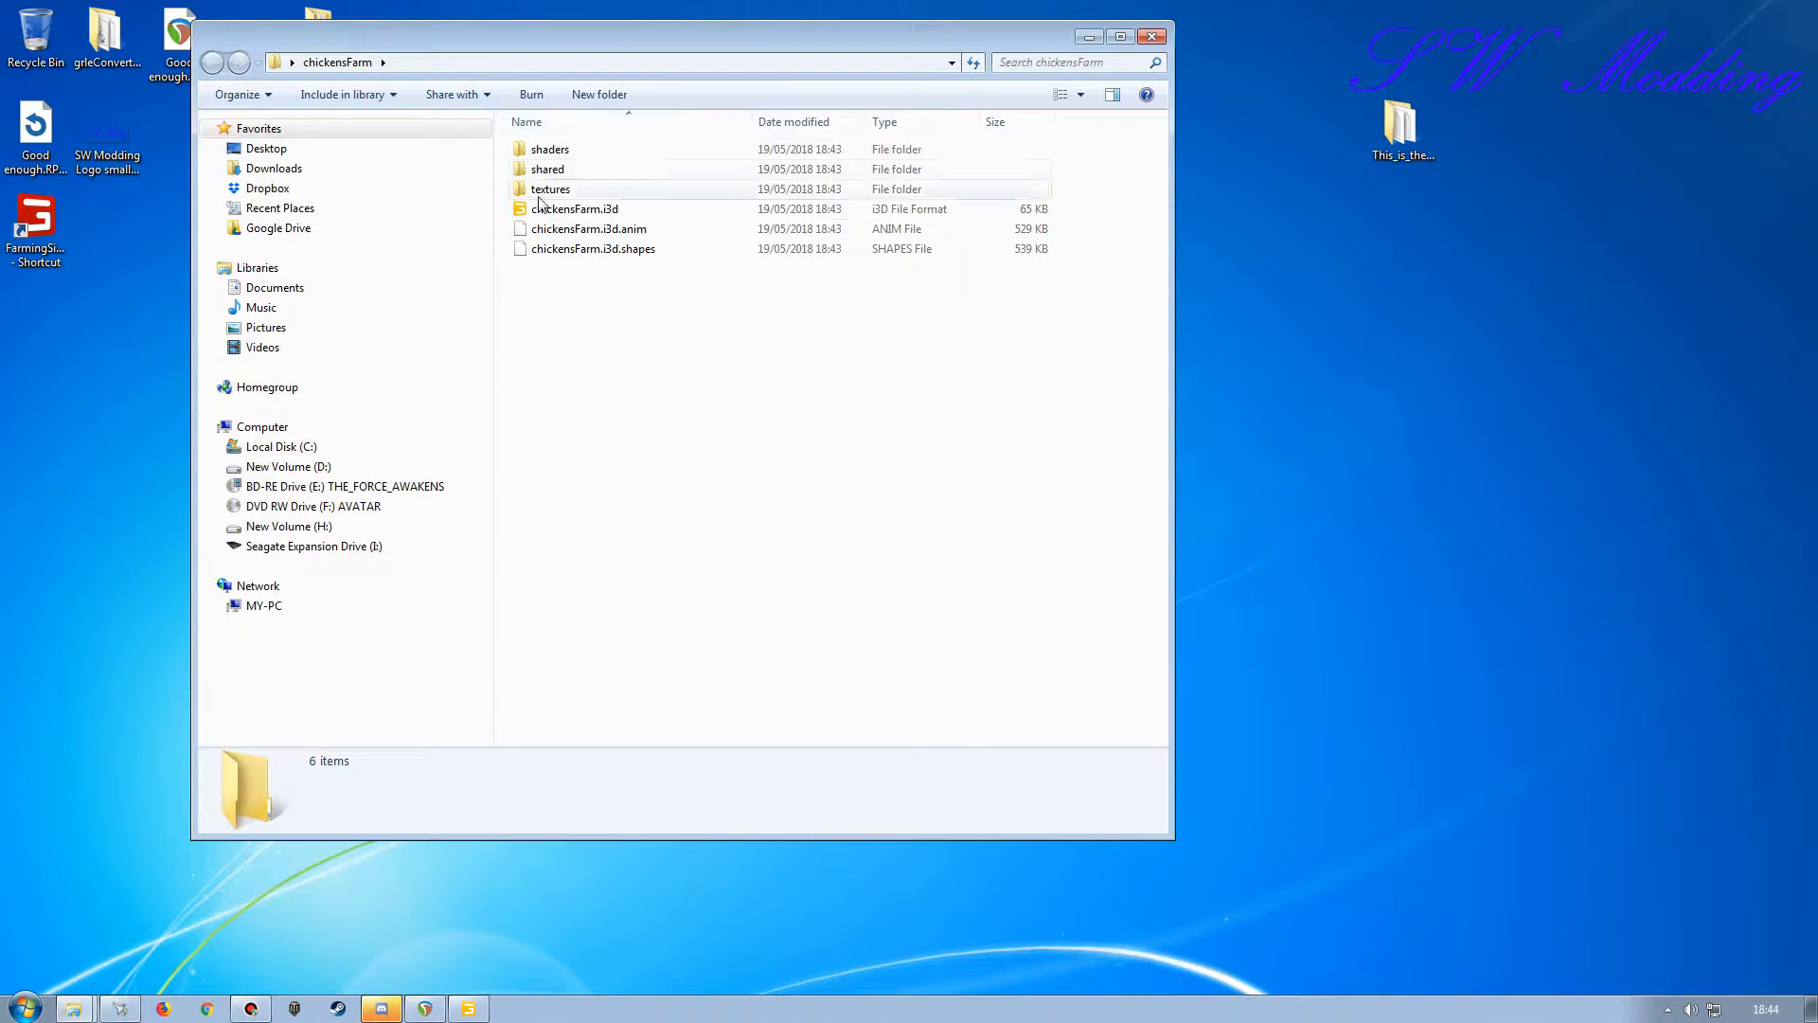
double_click(549, 148)
key("BackSpace")
double_click(547, 170)
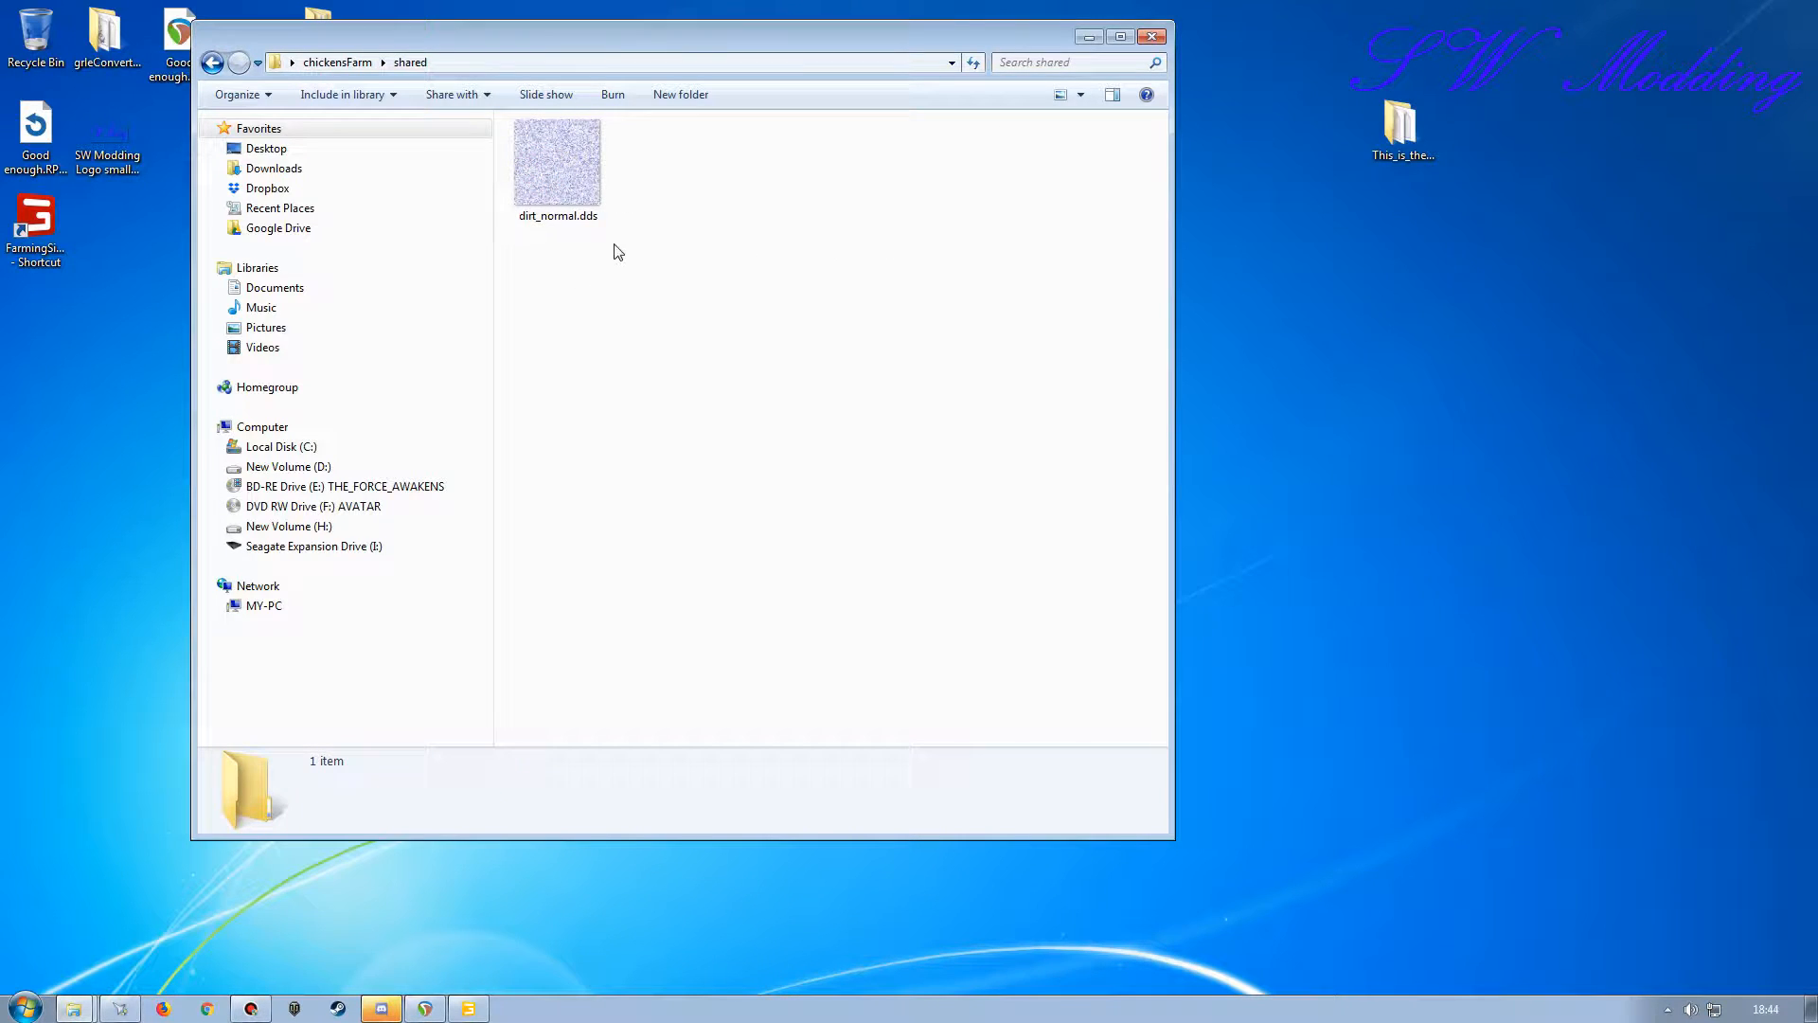
key("BackSpace")
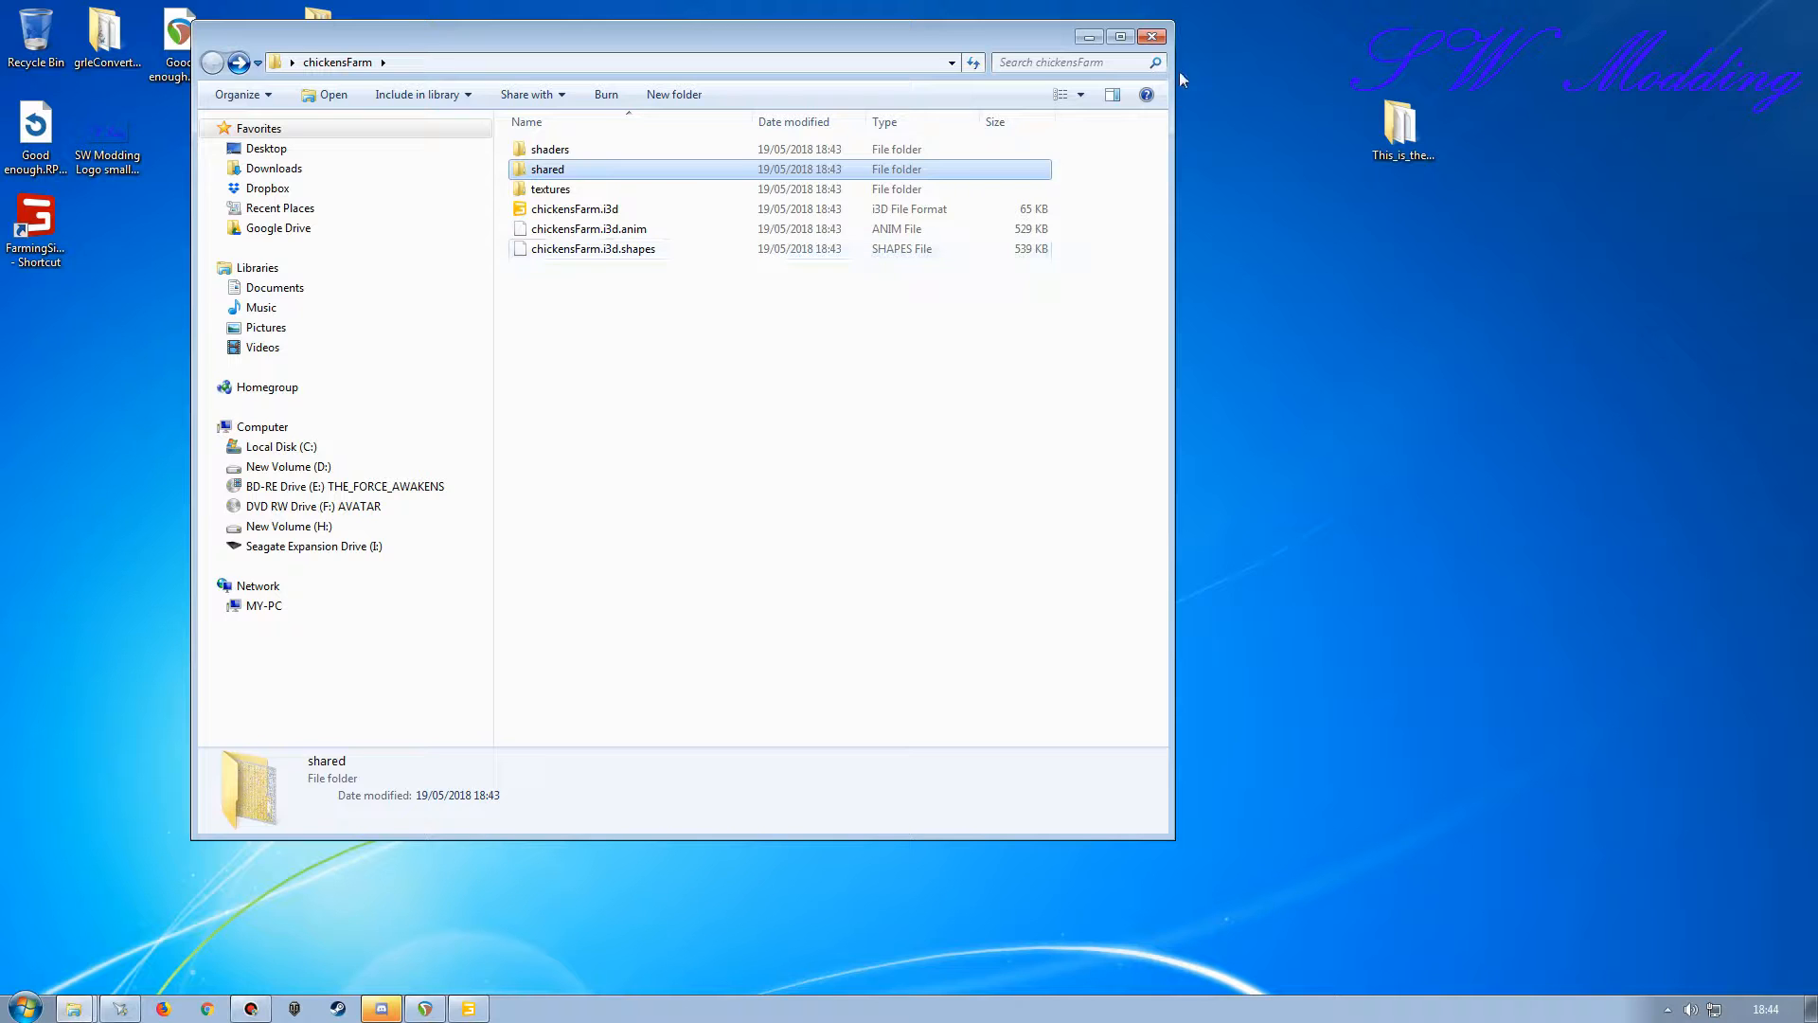
Arrange the chickensFarm folder and the sample map's maps folder side by side, and check the map's textures folder.
left_click(1153, 36)
left_click(76, 1009)
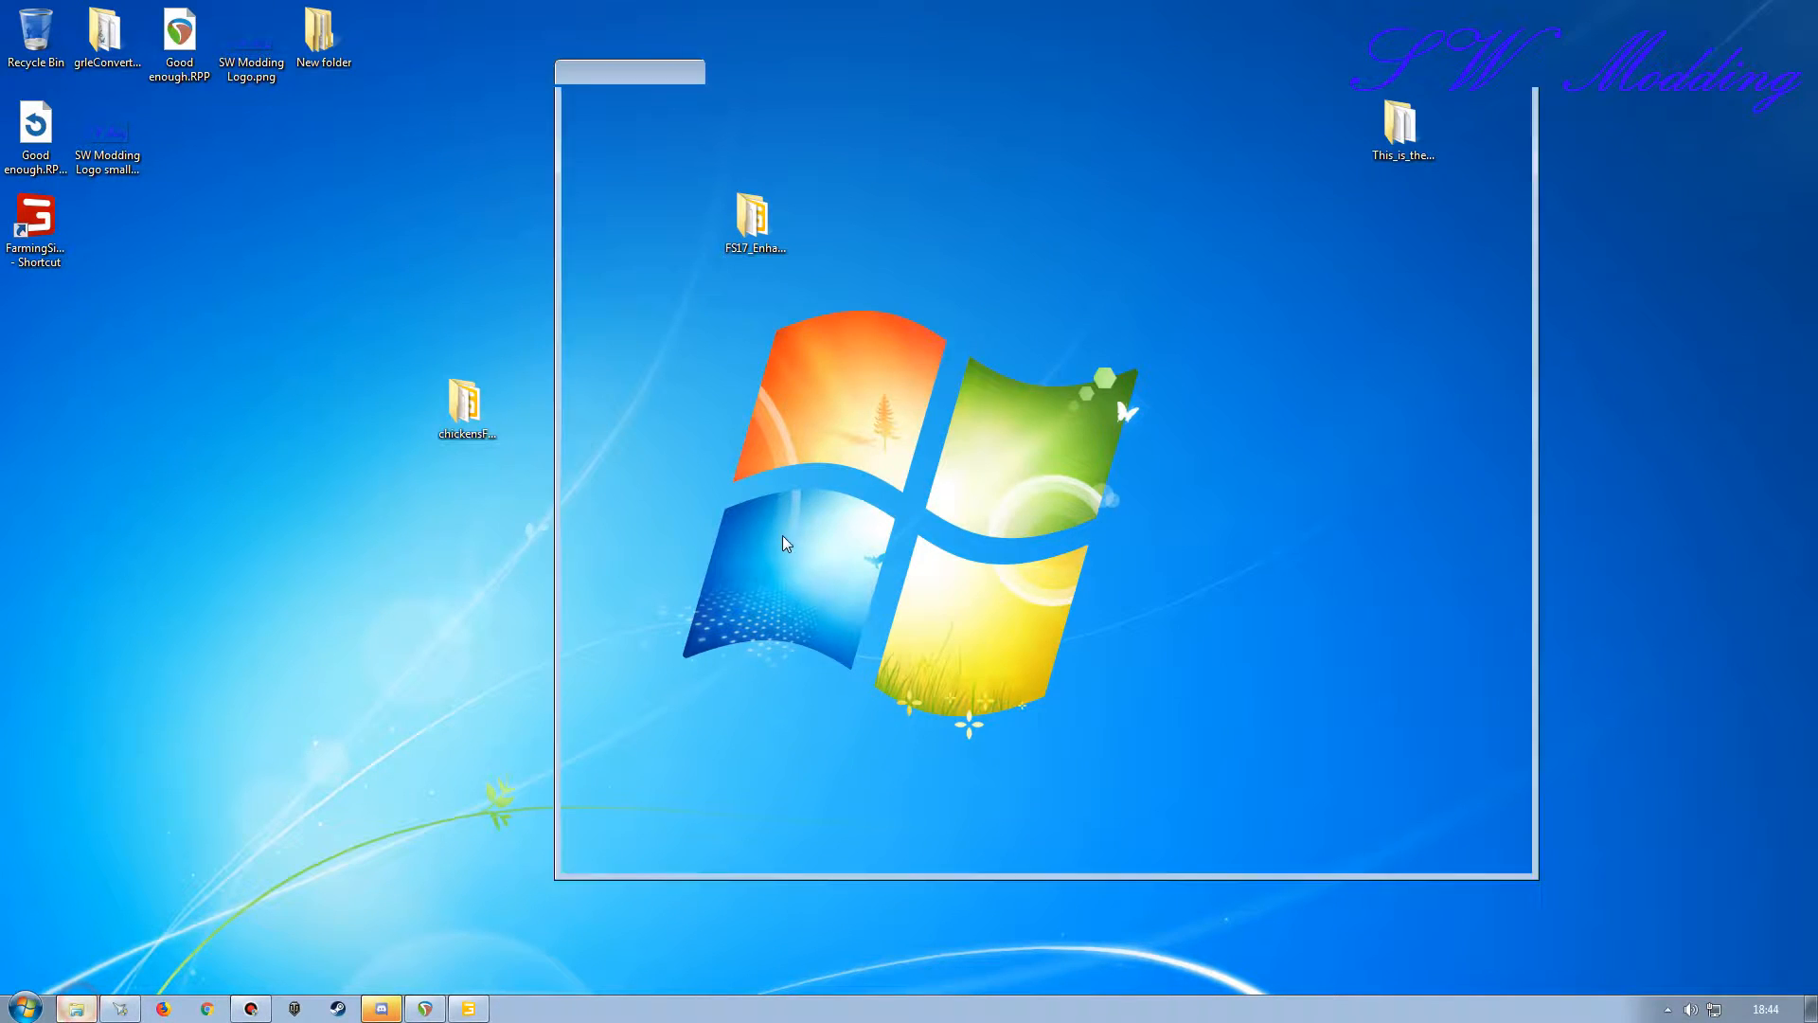
left_click_drag(1004, 77, 1084, 359)
left_click_drag(753, 218, 396, 36)
left_click_drag(864, 358, 853, 65)
double_click(465, 406)
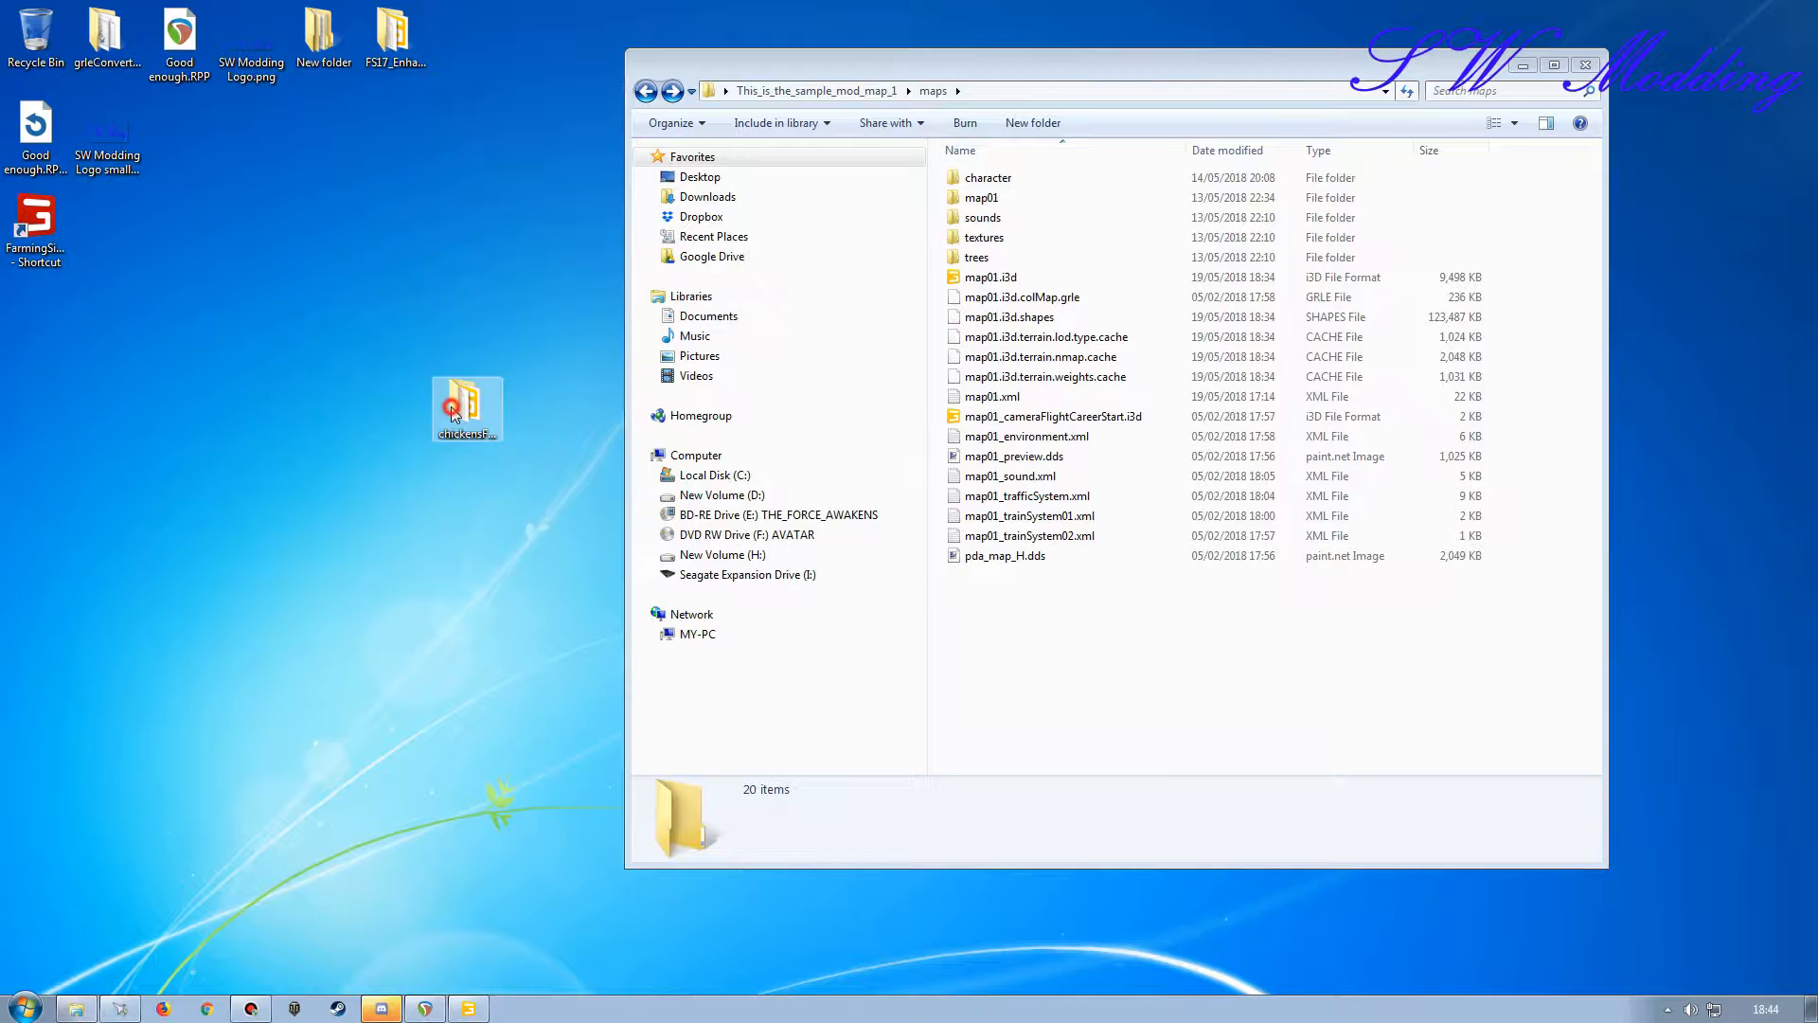
left_click_drag(1123, 59, 457, 60)
left_click_drag(1040, 57, 1184, 57)
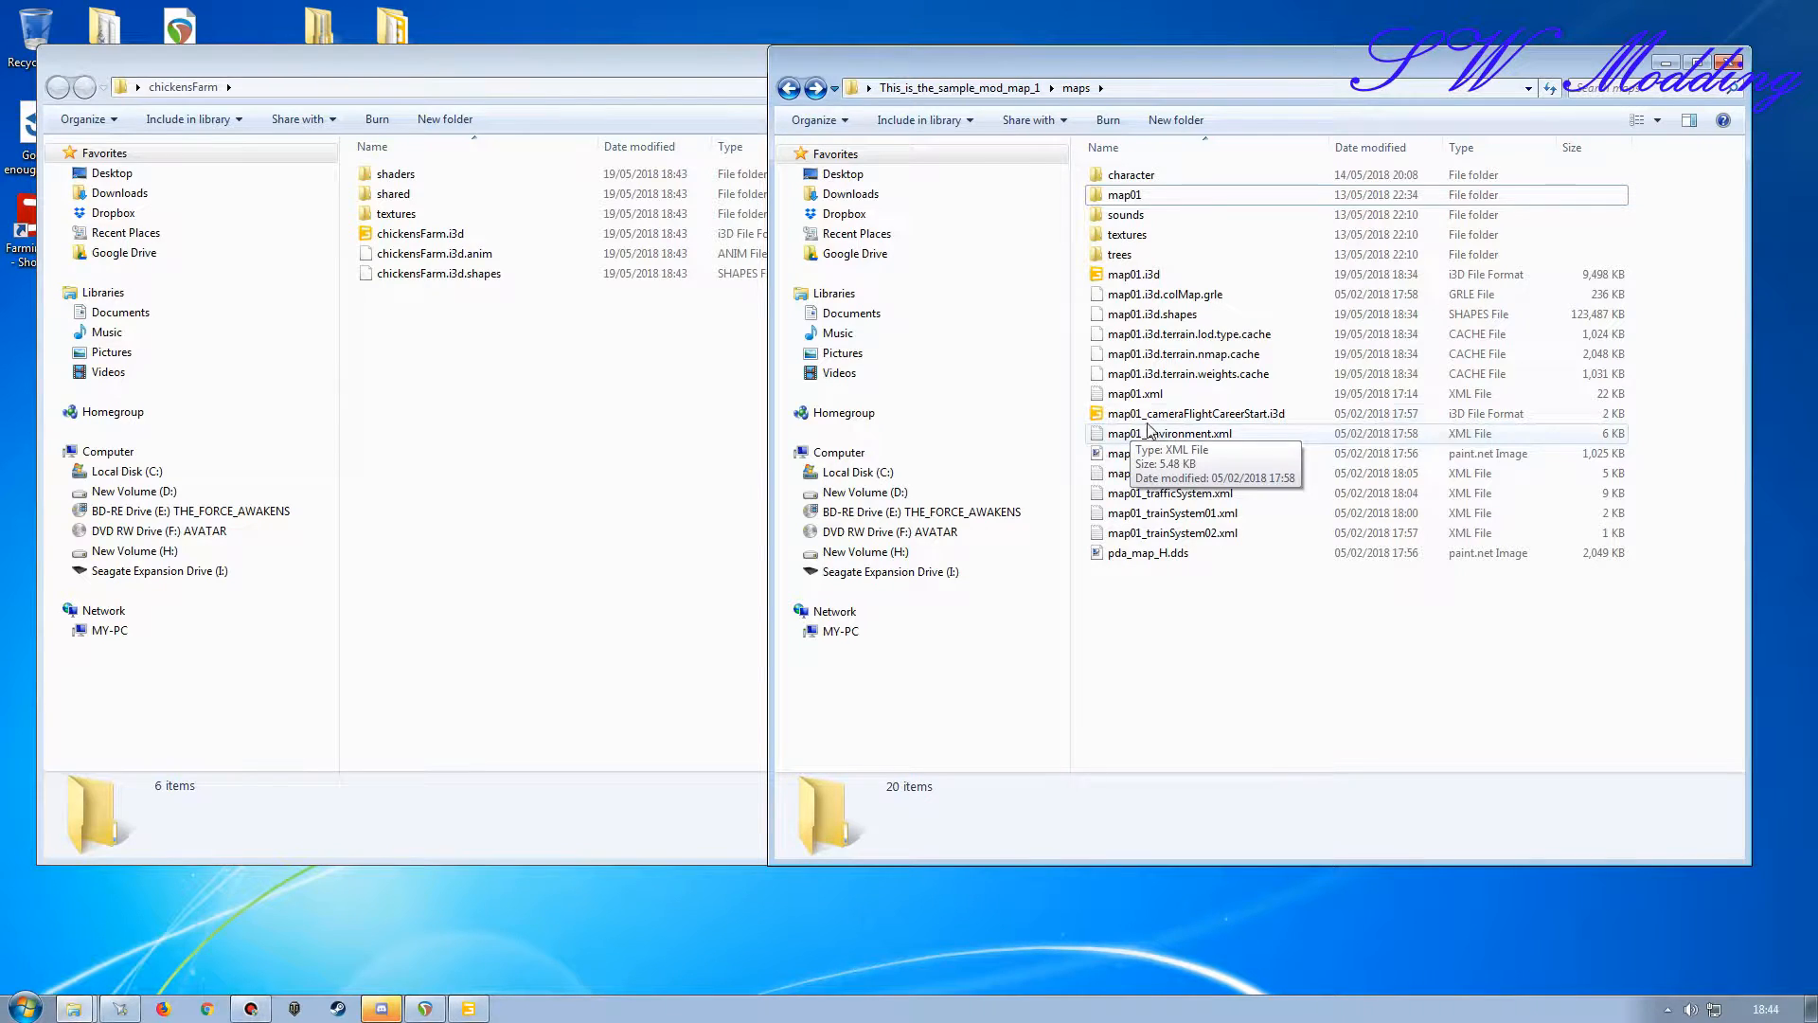
double_click(1132, 236)
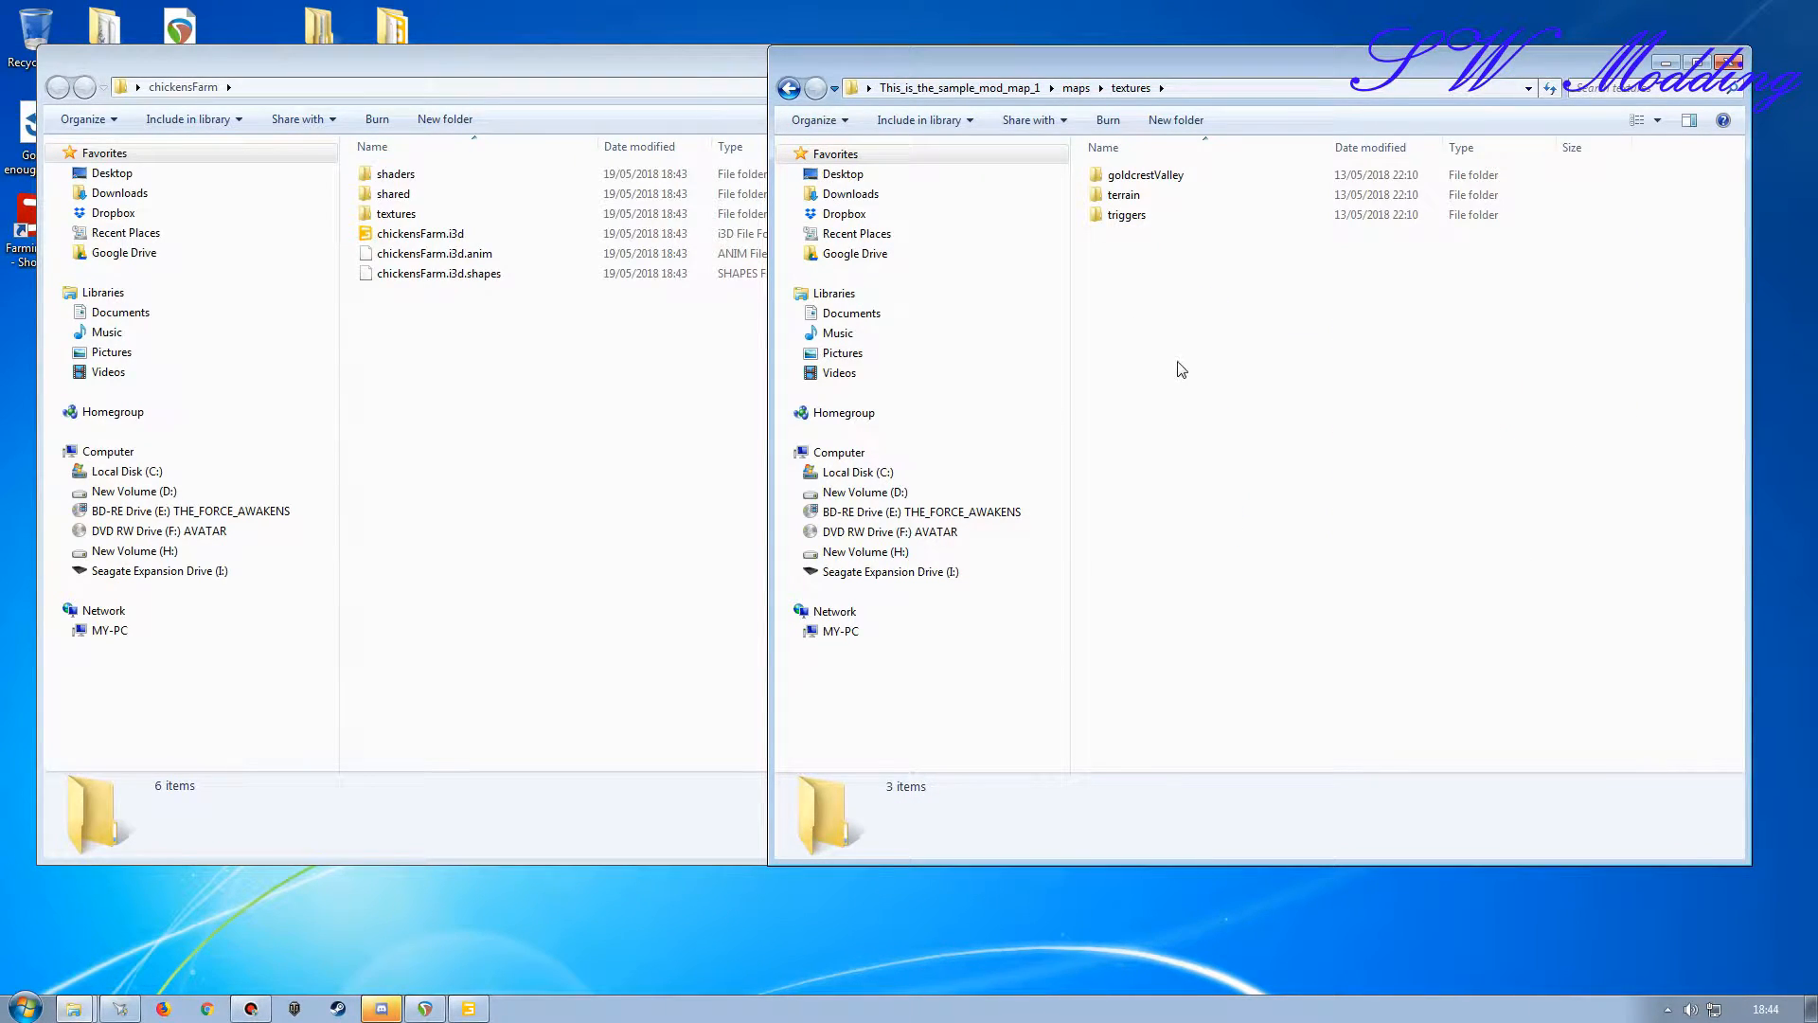
key("BackSpace")
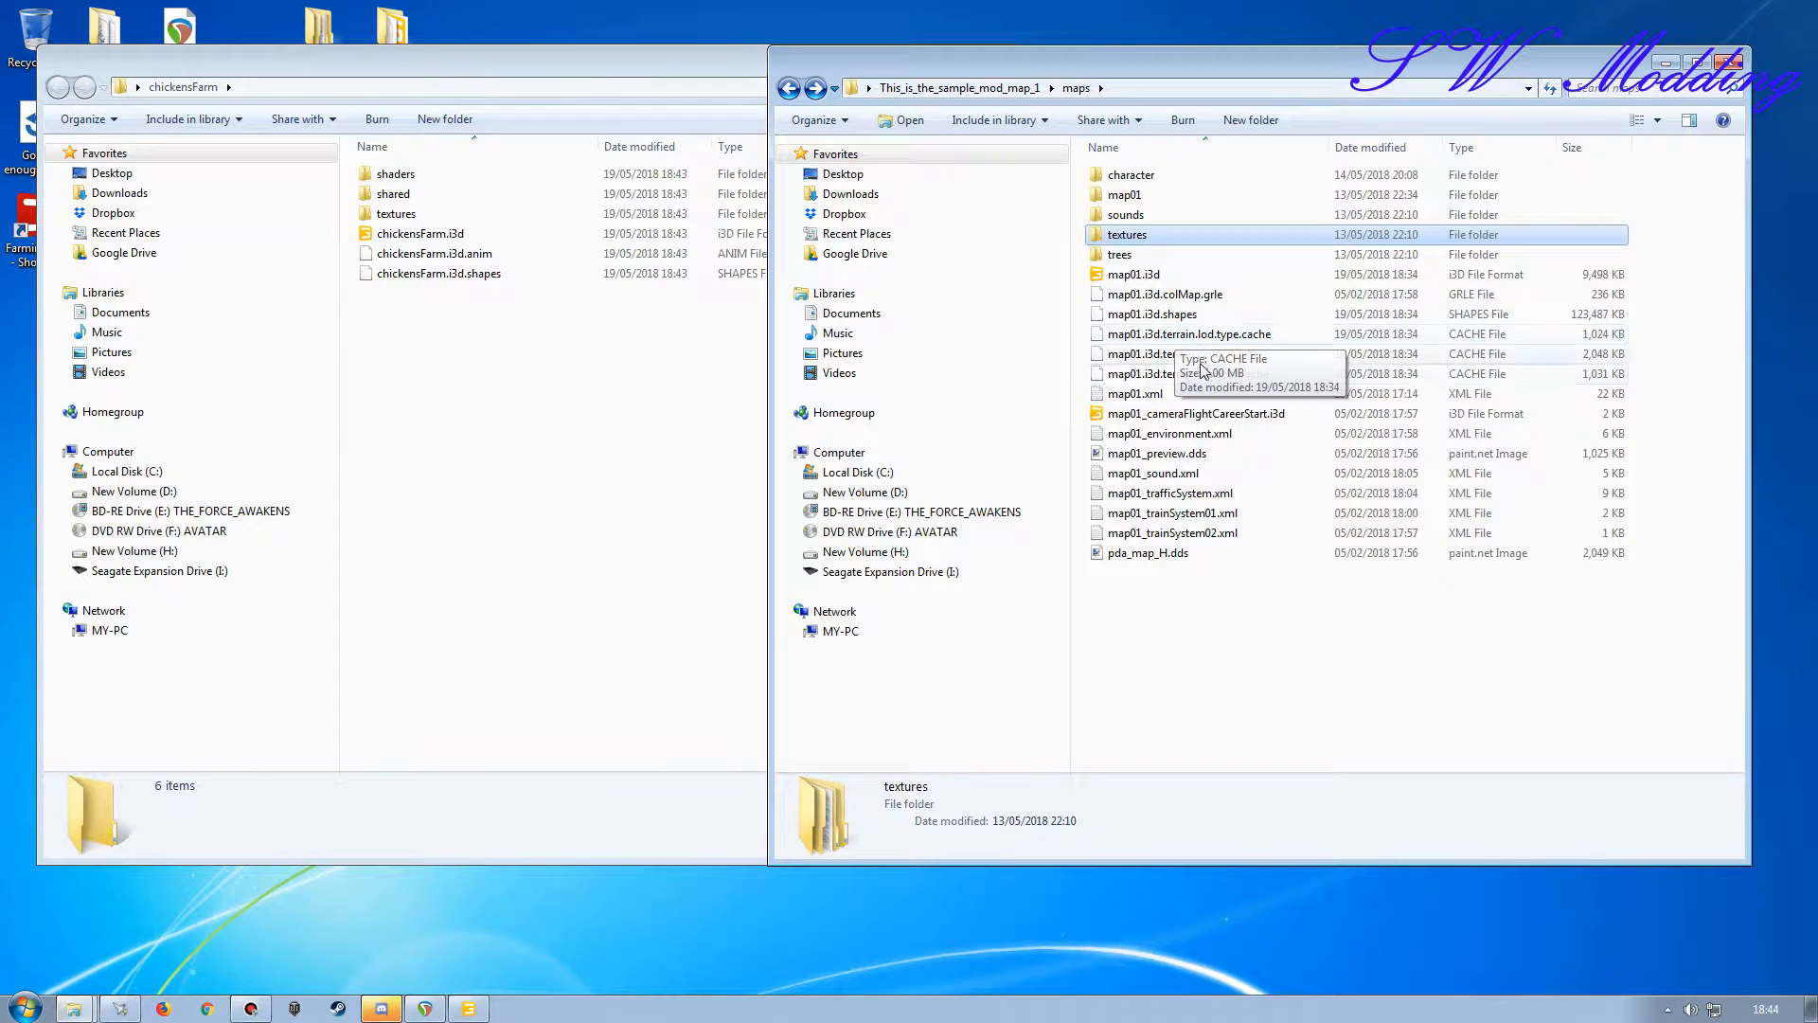
left_click(1200, 648)
left_click(1183, 116)
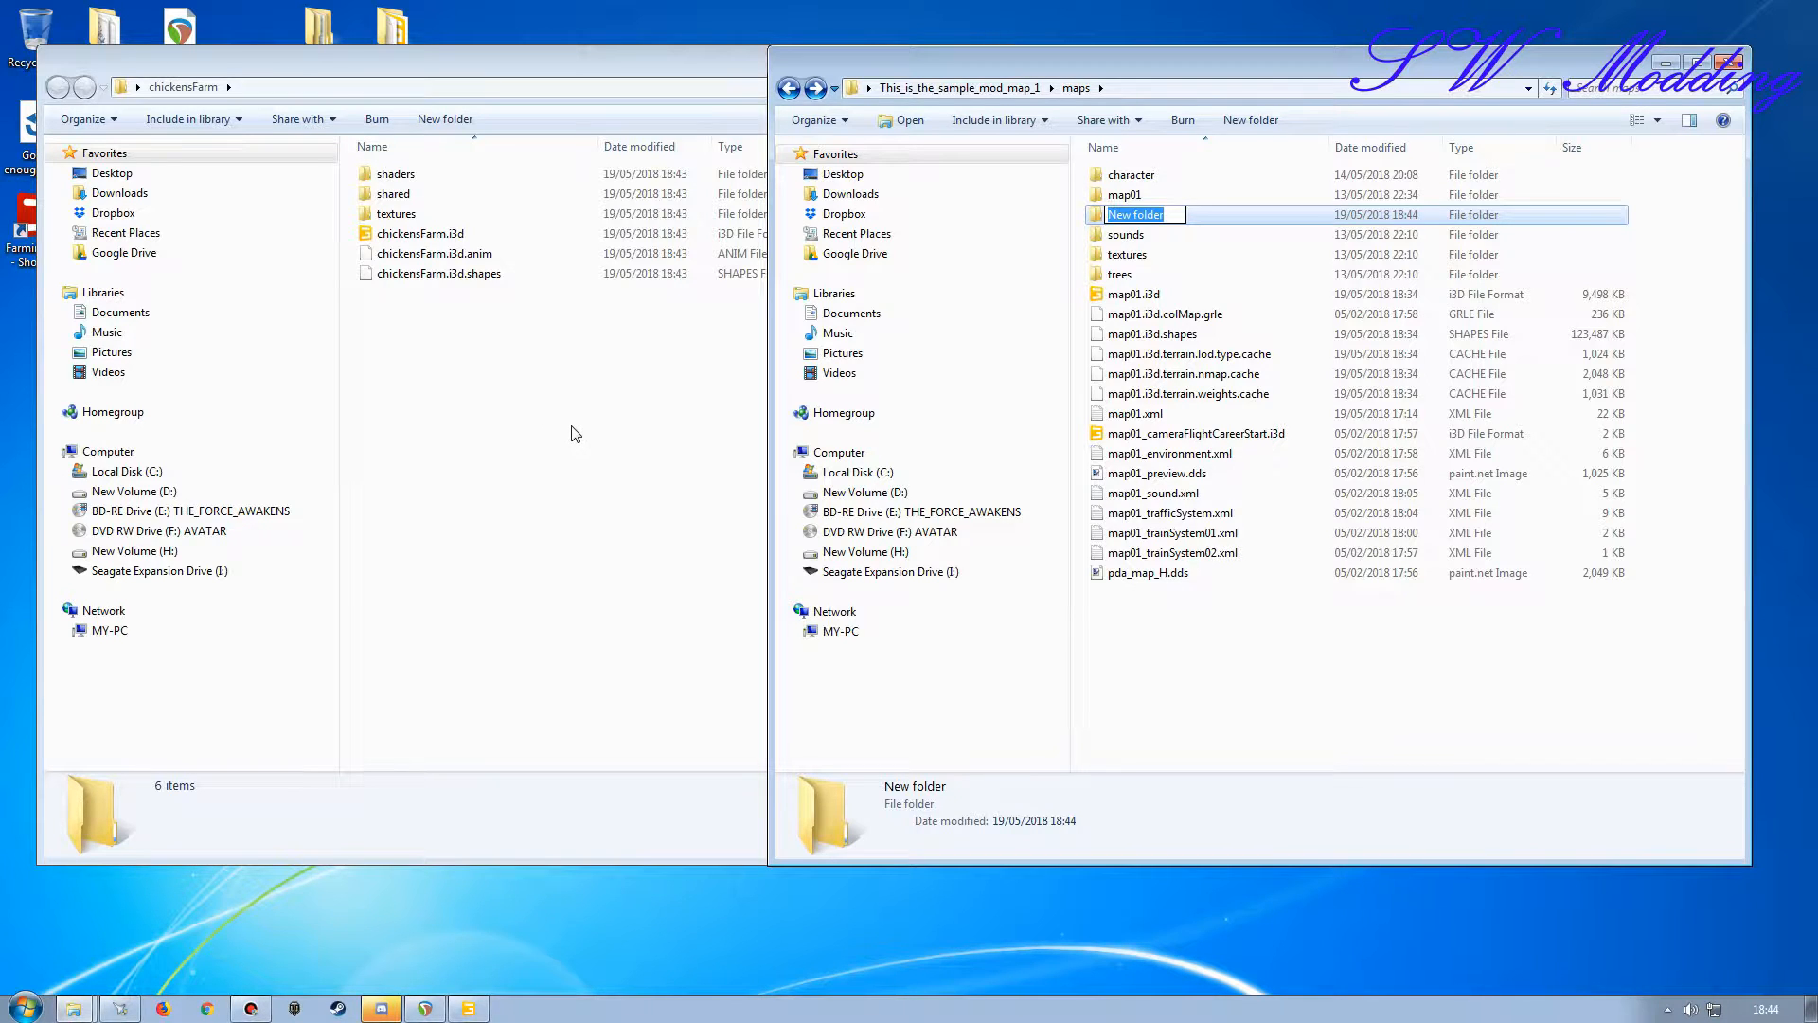
left_click(1215, 684)
left_click(1121, 215)
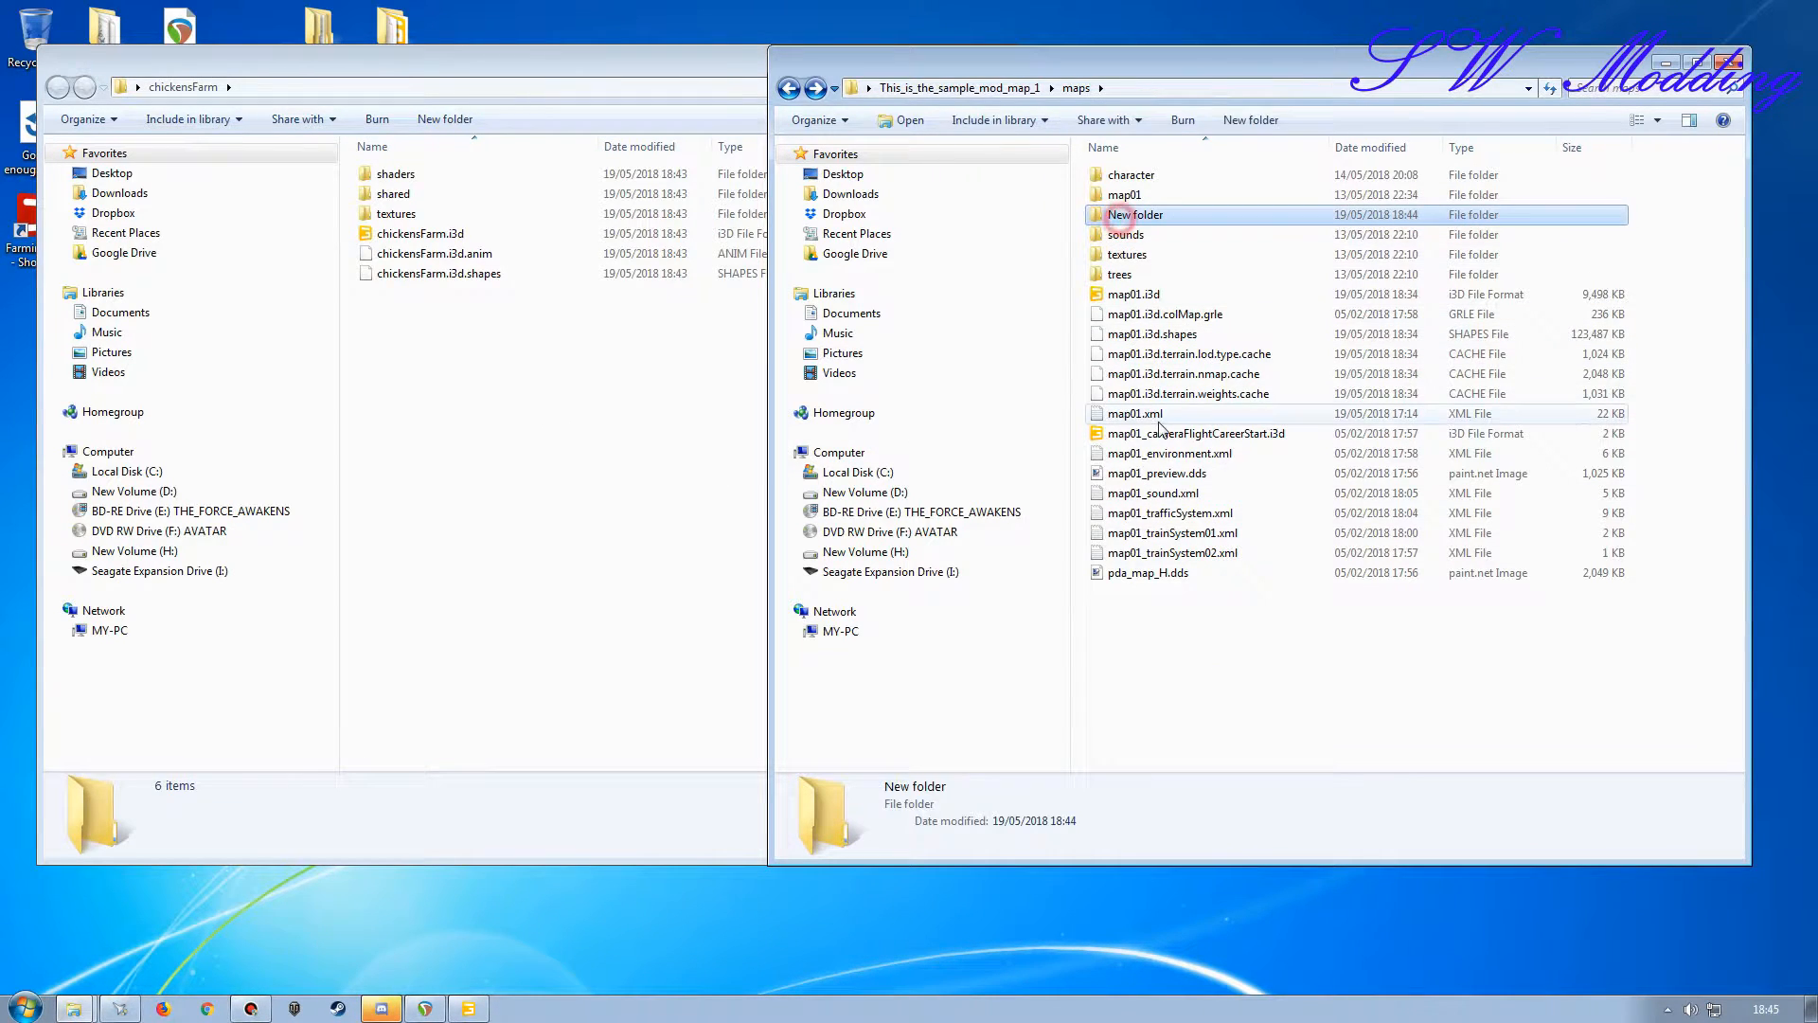
key("Delete")
left_click(995, 585)
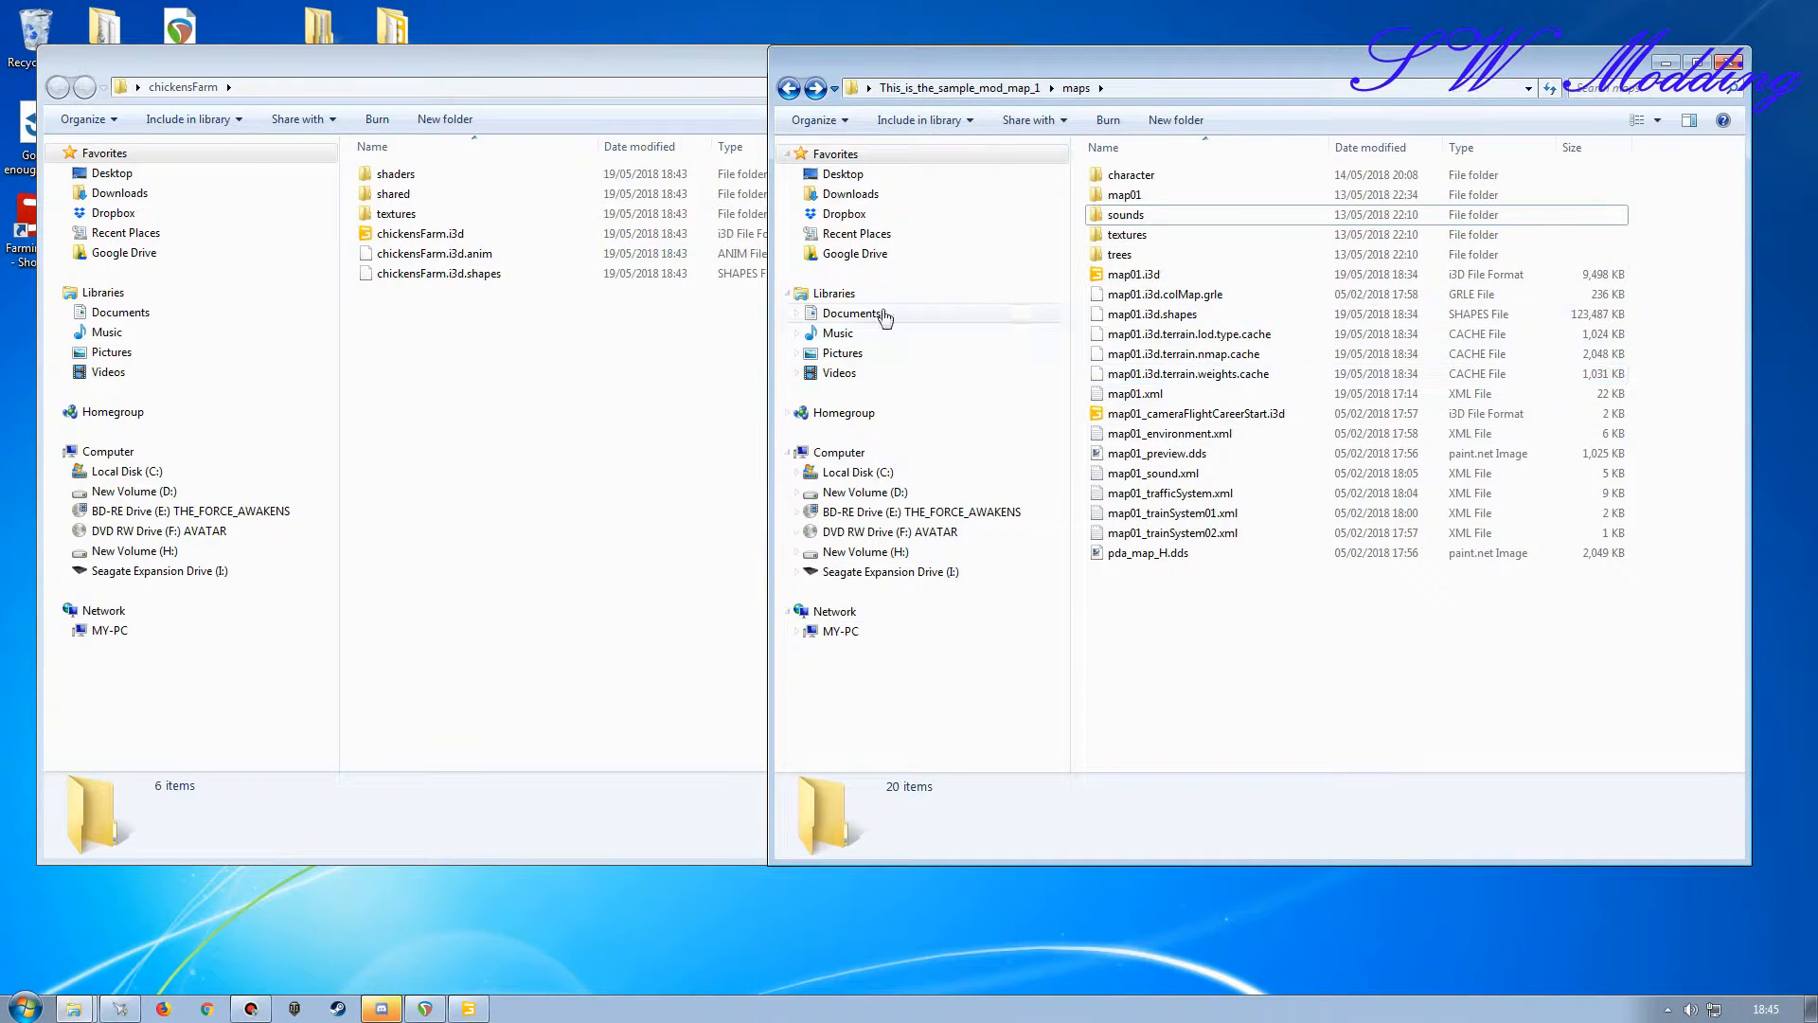
Copy the desktop's chickensFarm folder into the maps folder of This_is_the_sample_mod_map_1 and refresh the folder listing.
left_click(691, 52)
left_click(994, 64)
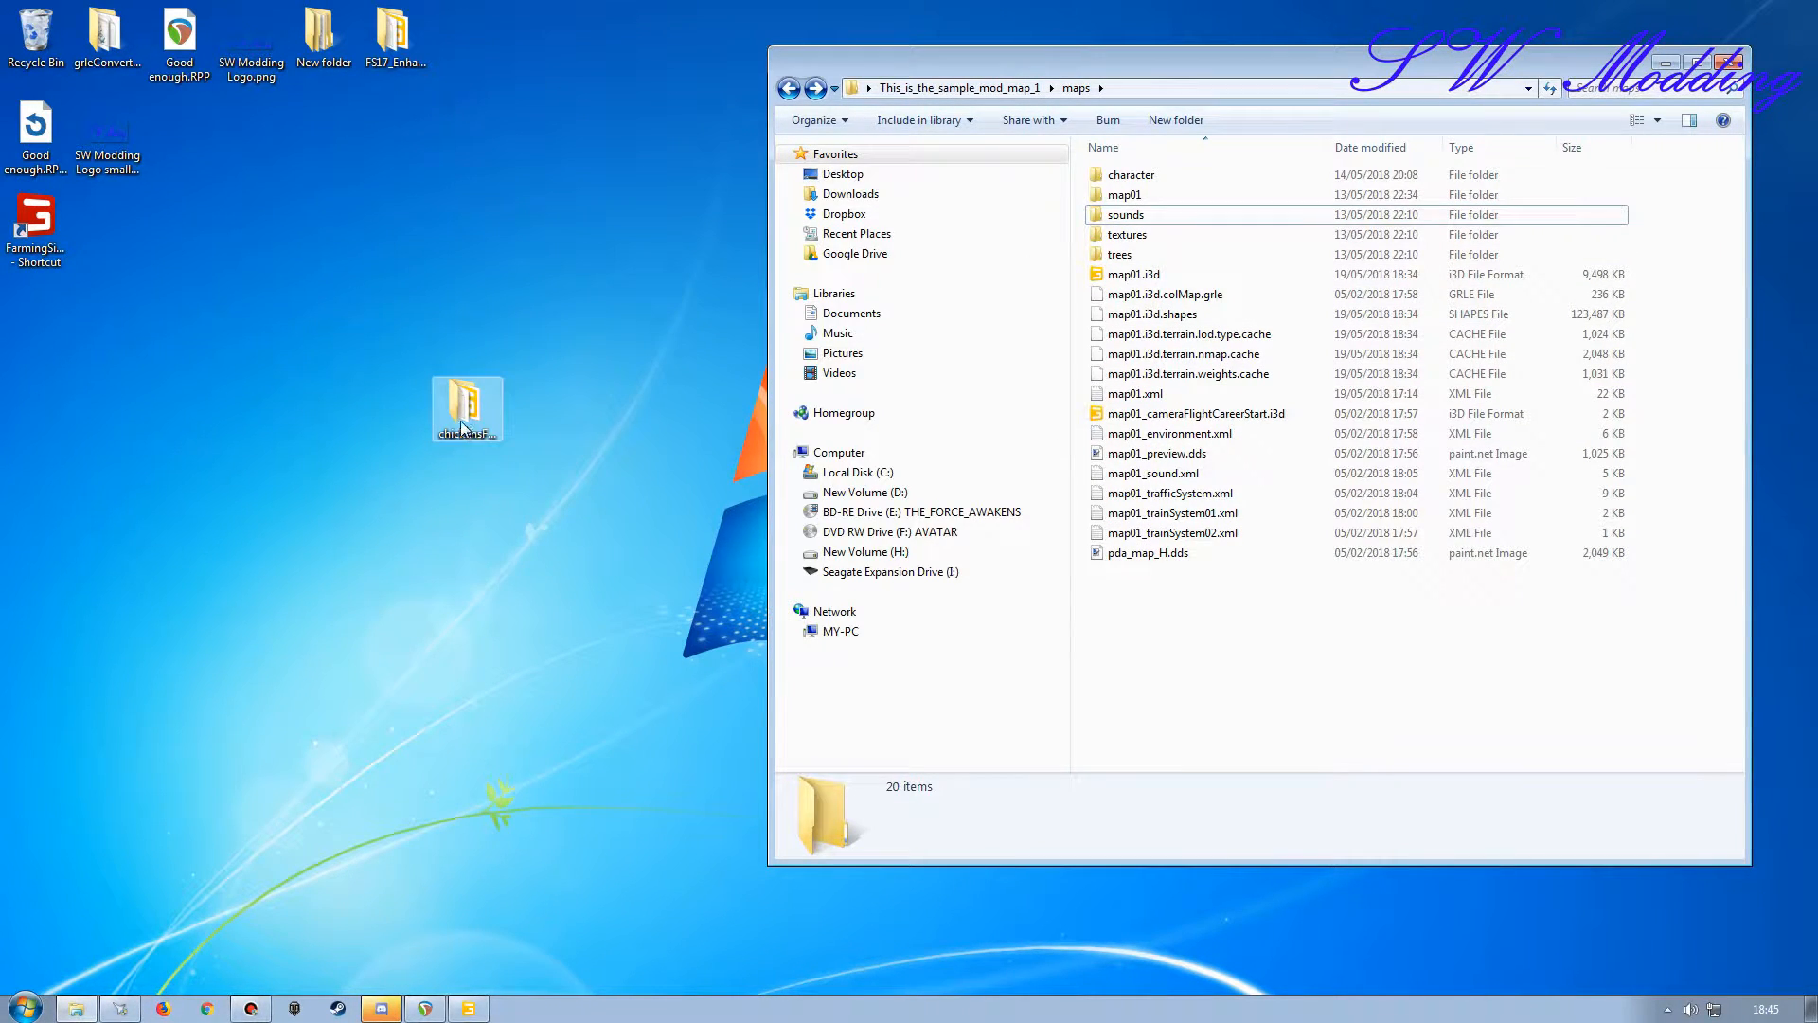
right_click_drag(464, 409, 1115, 618)
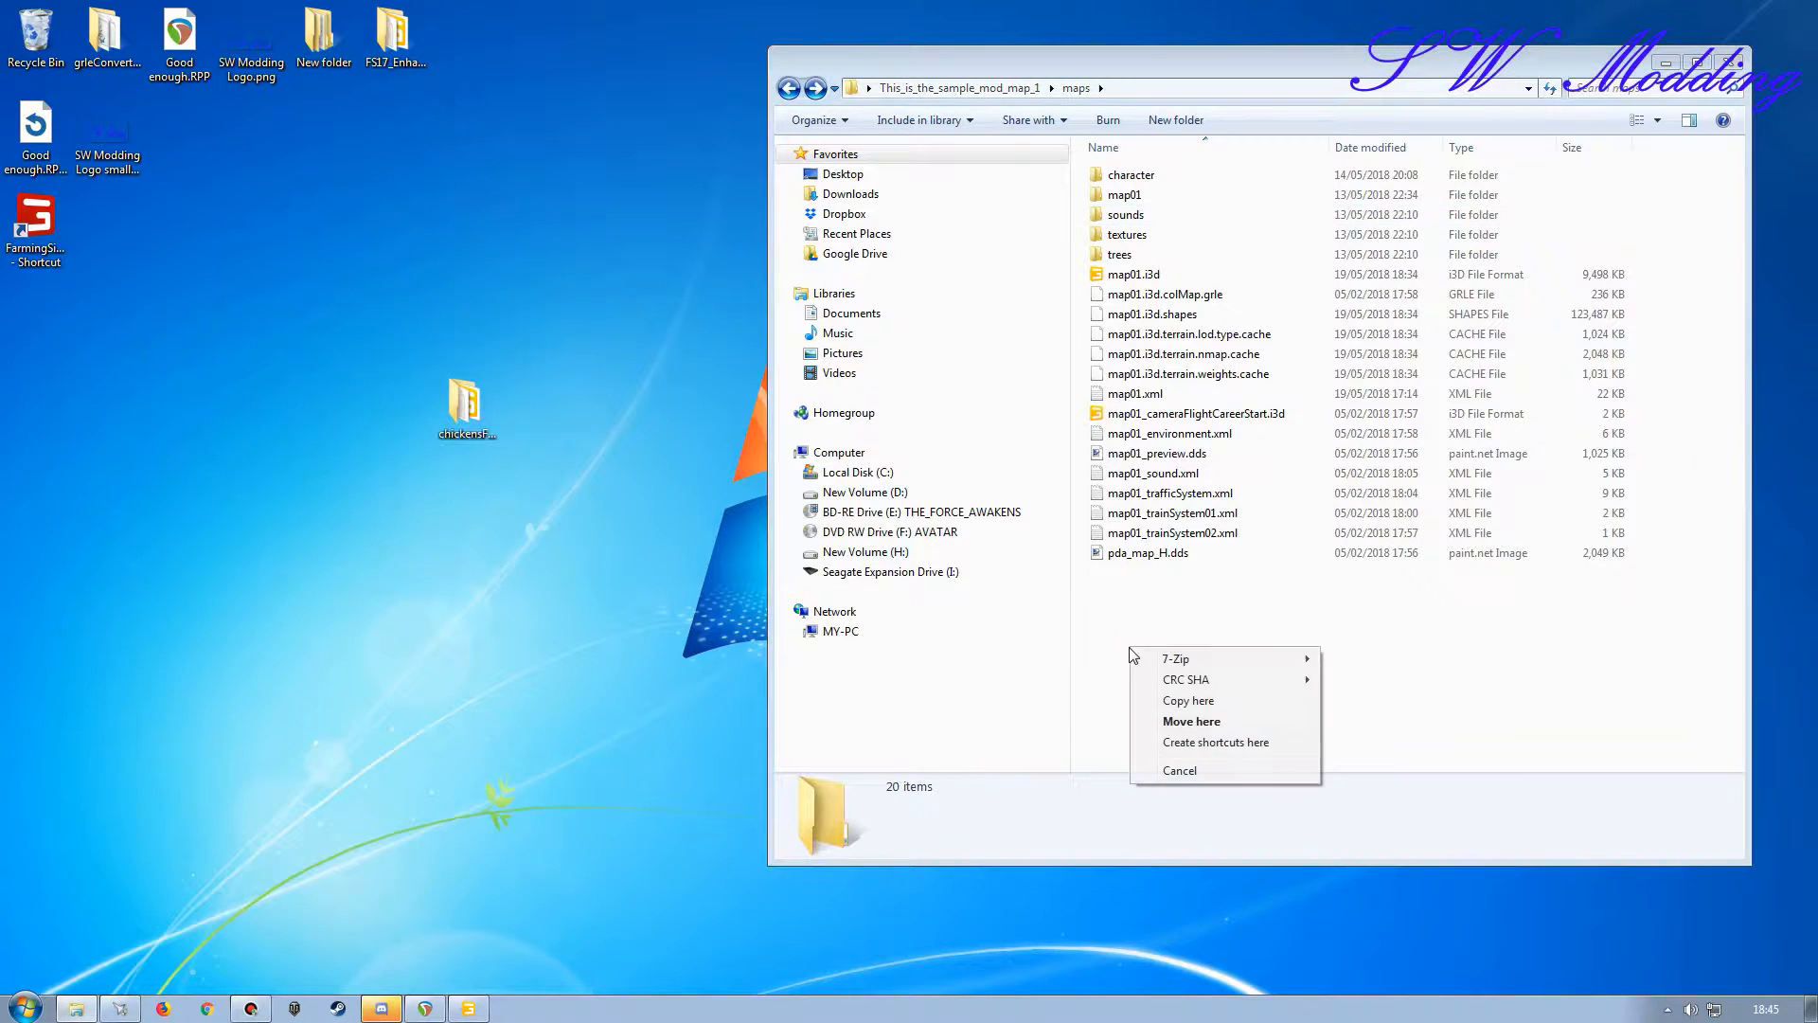
left_click(1180, 700)
left_click_drag(464, 407, 468, 40)
left_click_drag(1110, 52, 655, 62)
left_click(706, 652)
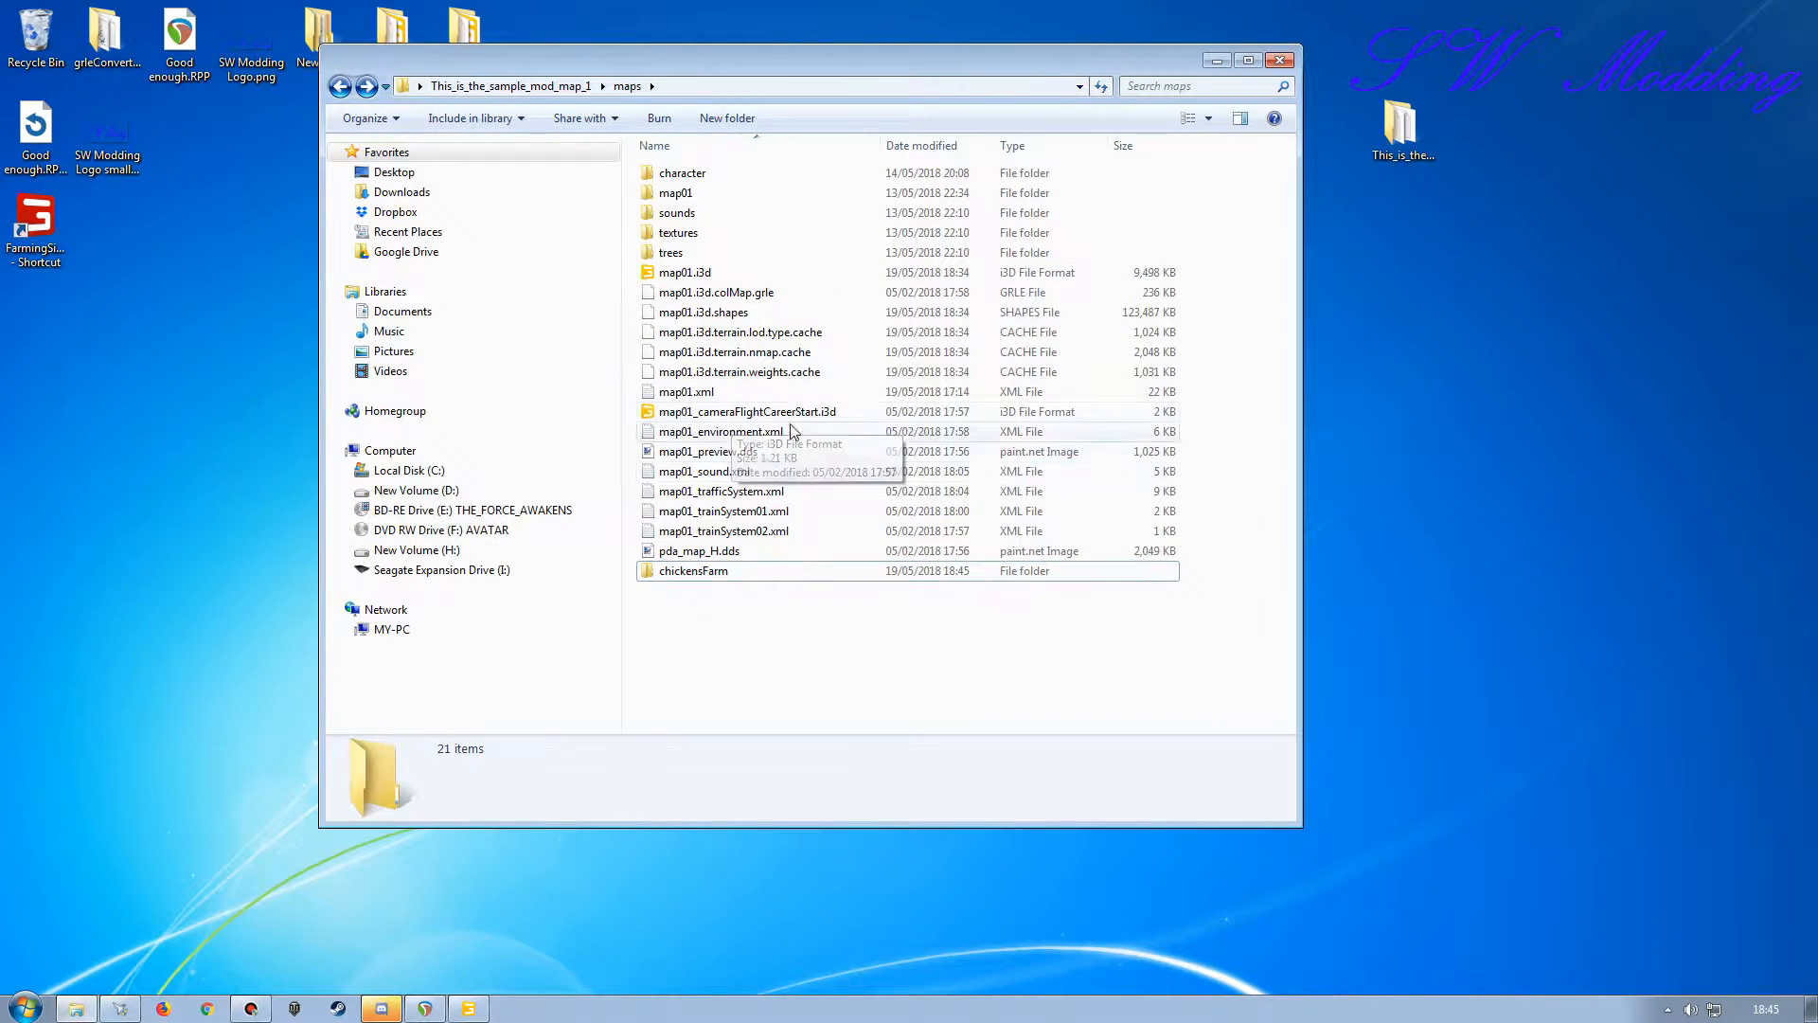
left_click(1101, 86)
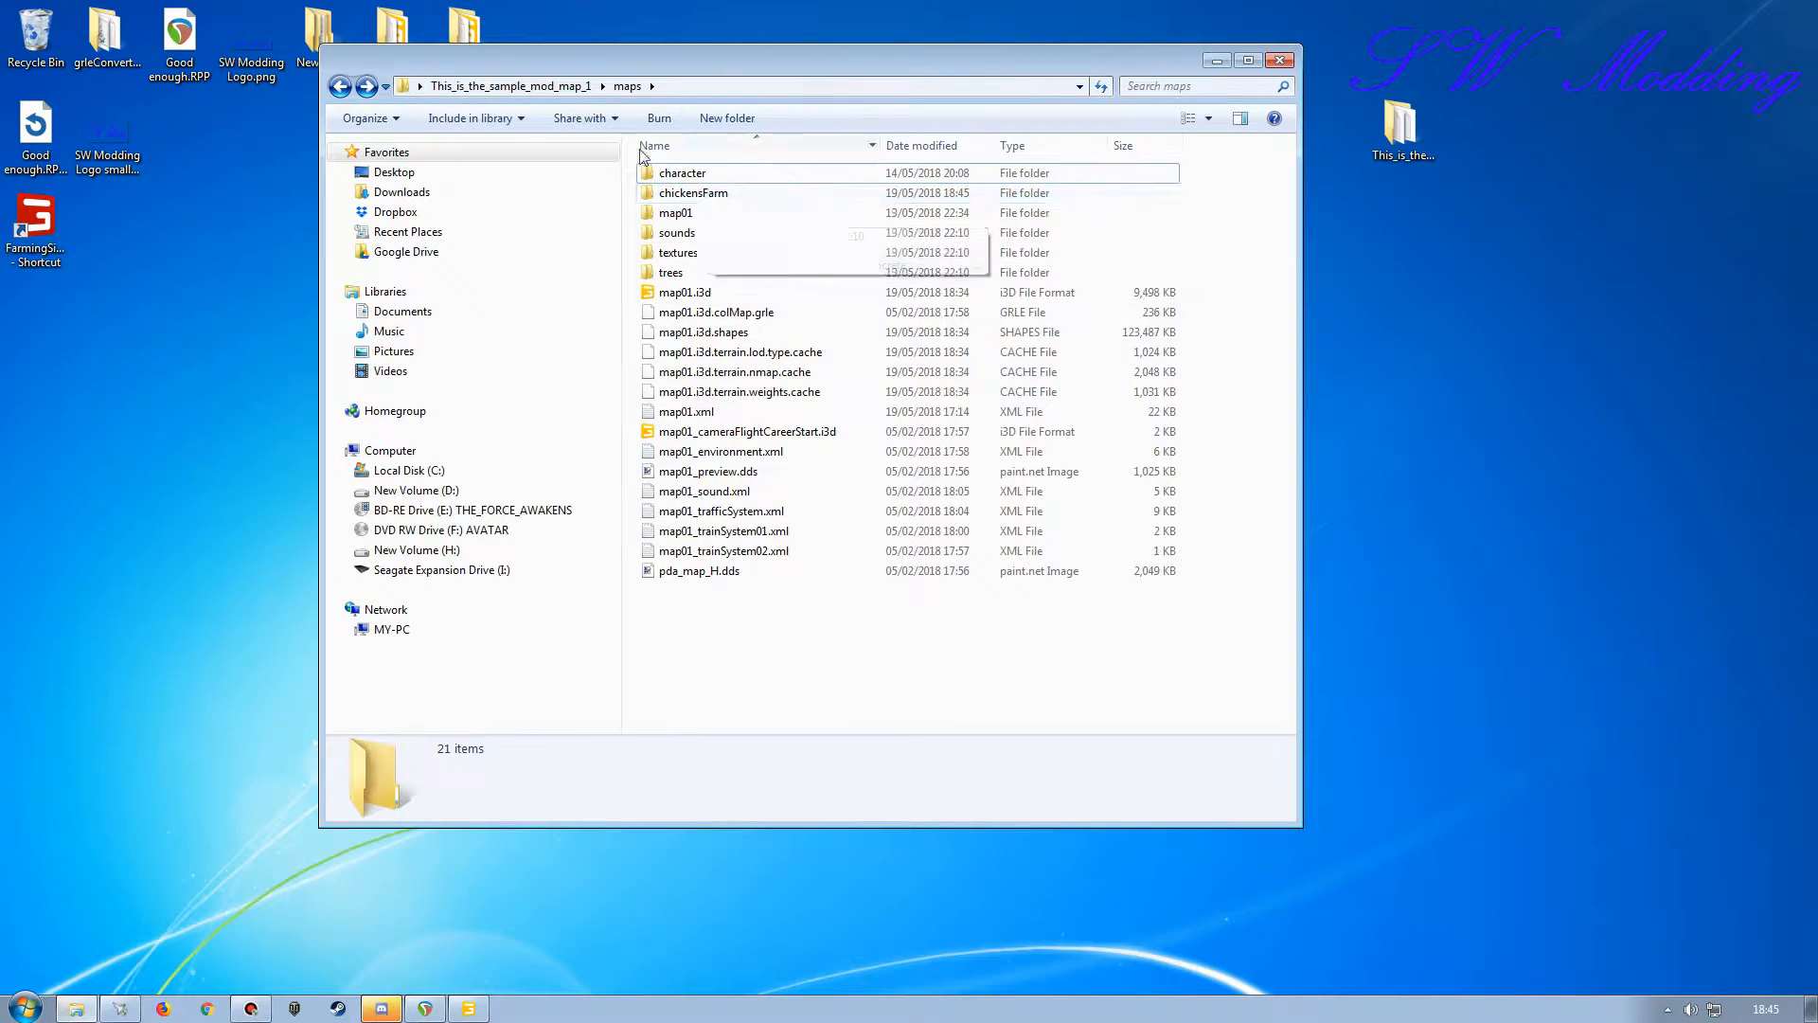
Examine the copied chickensFarm folder in the map and the files in its shaders subfolder.
double_click(698, 194)
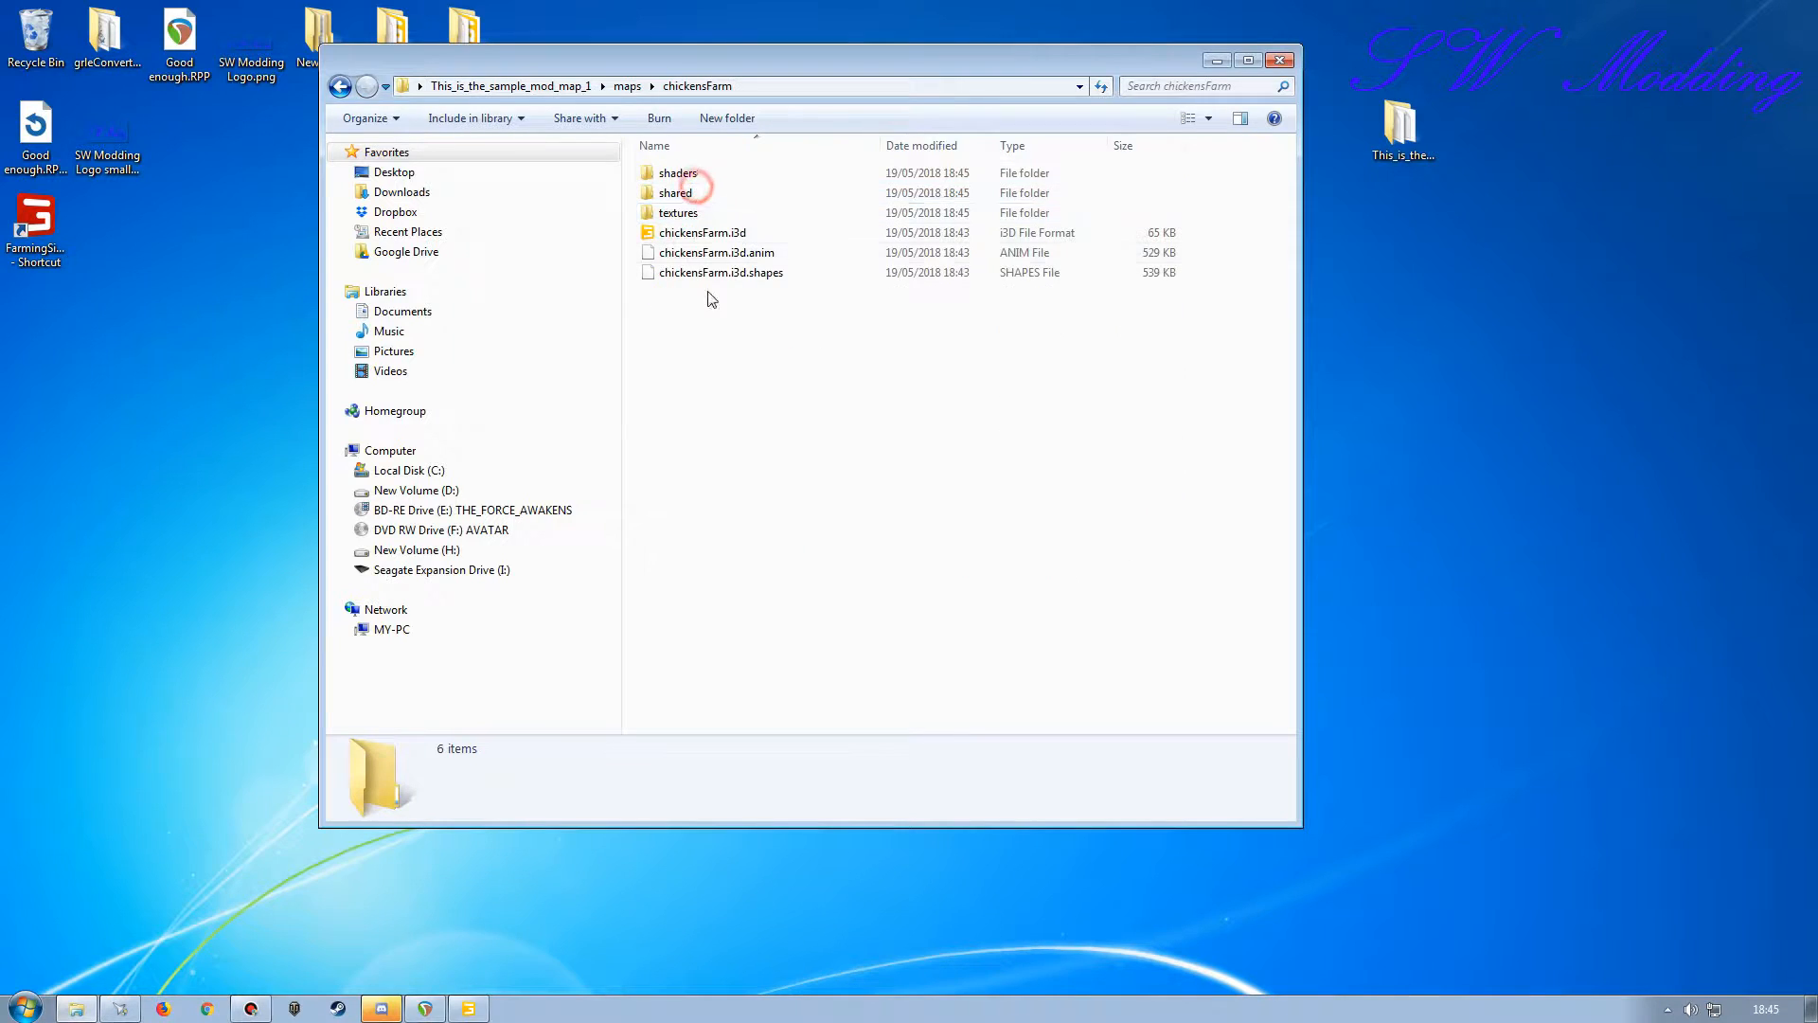
double_click(679, 172)
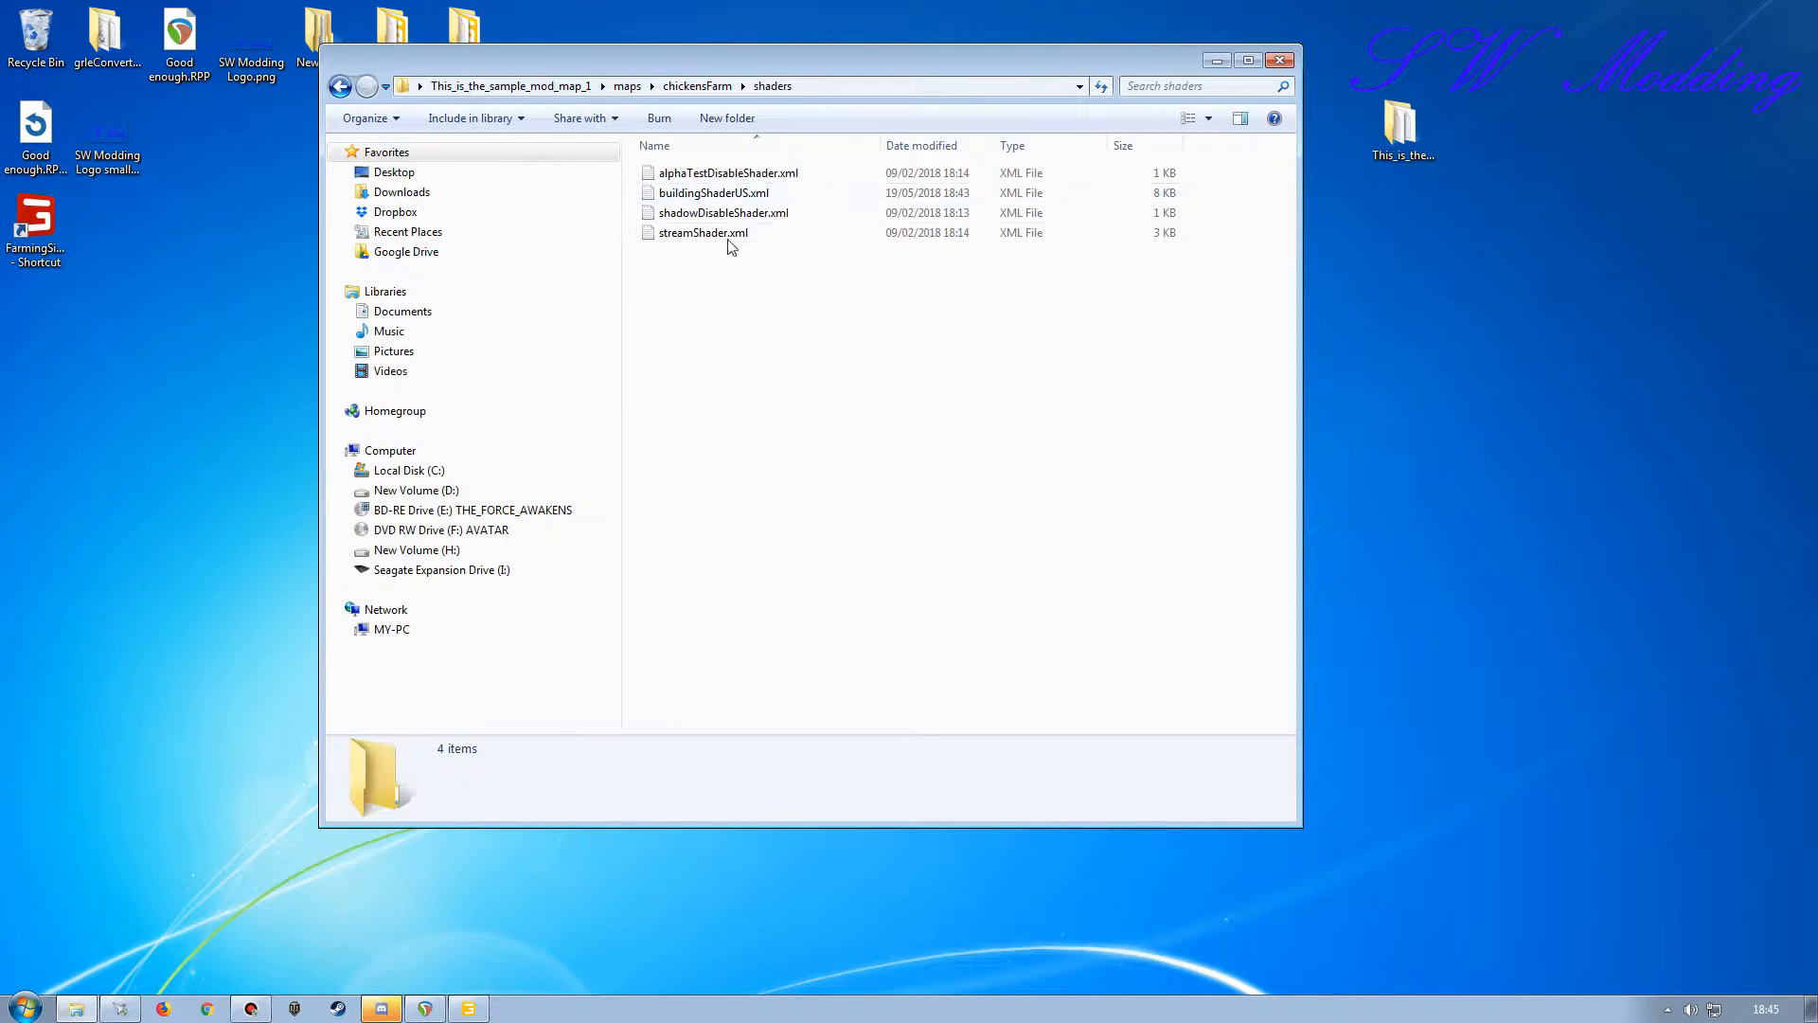
key("BackSpace")
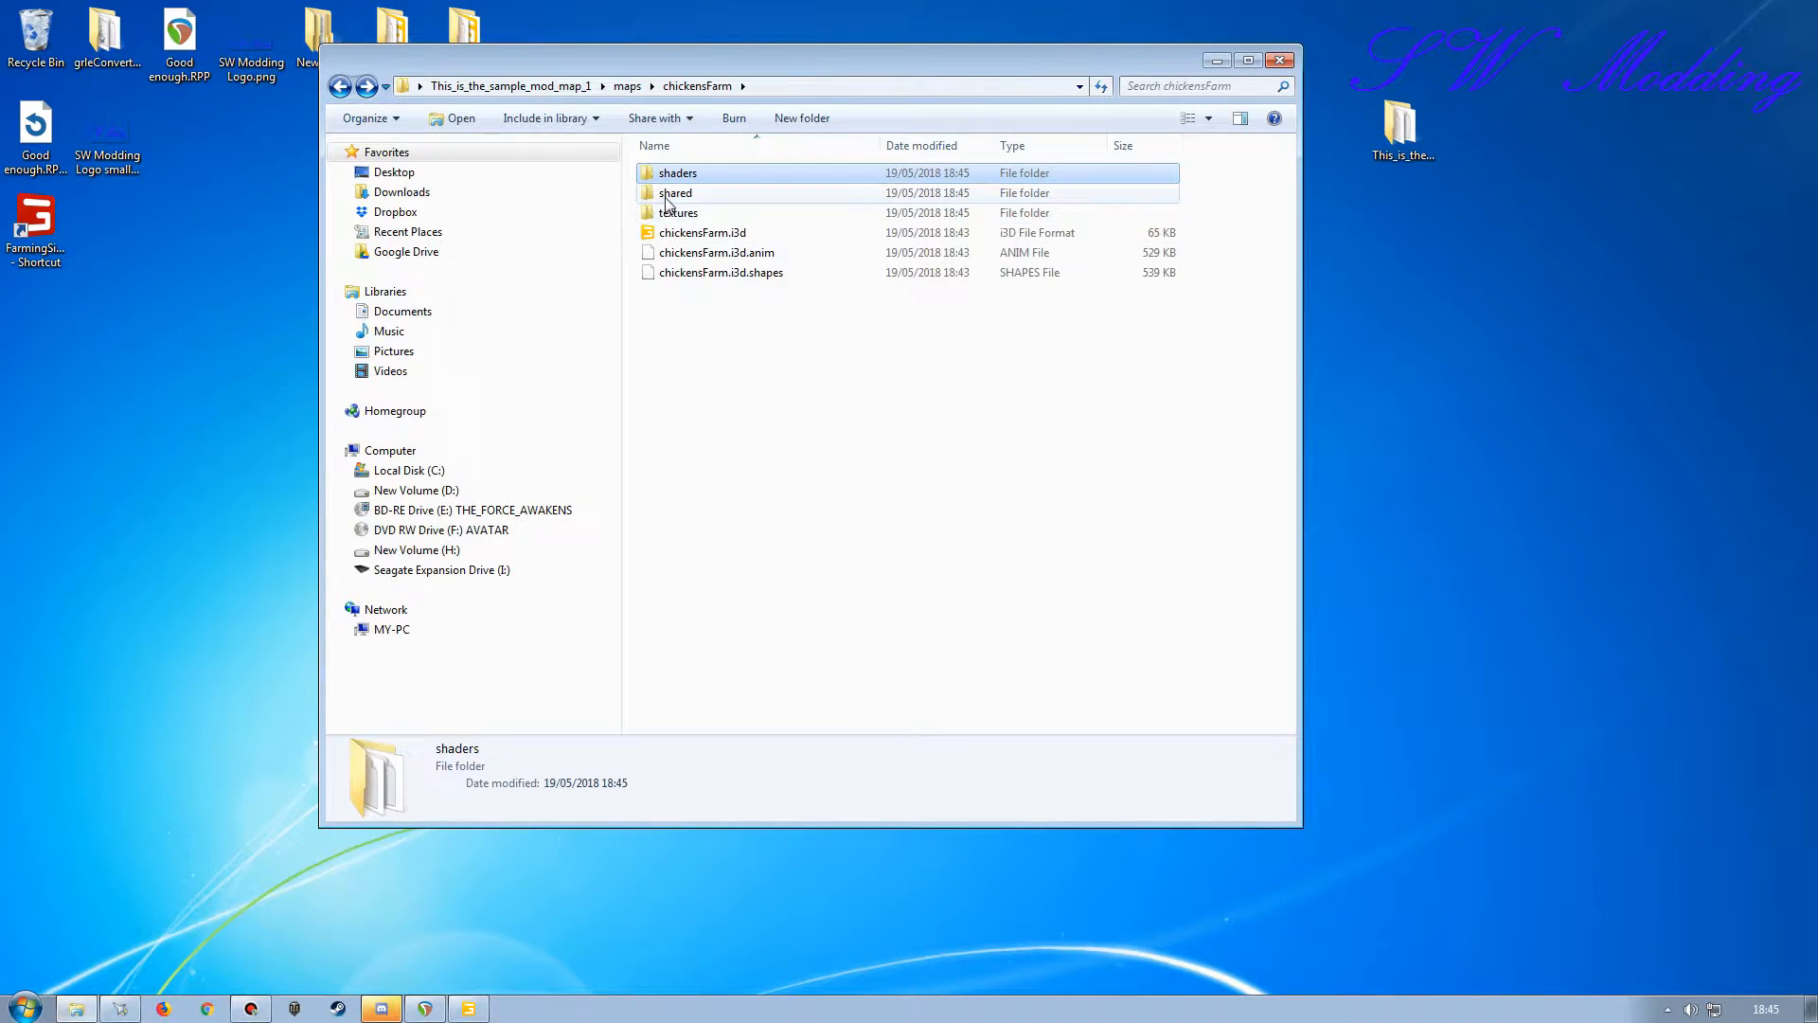
key("BackSpace")
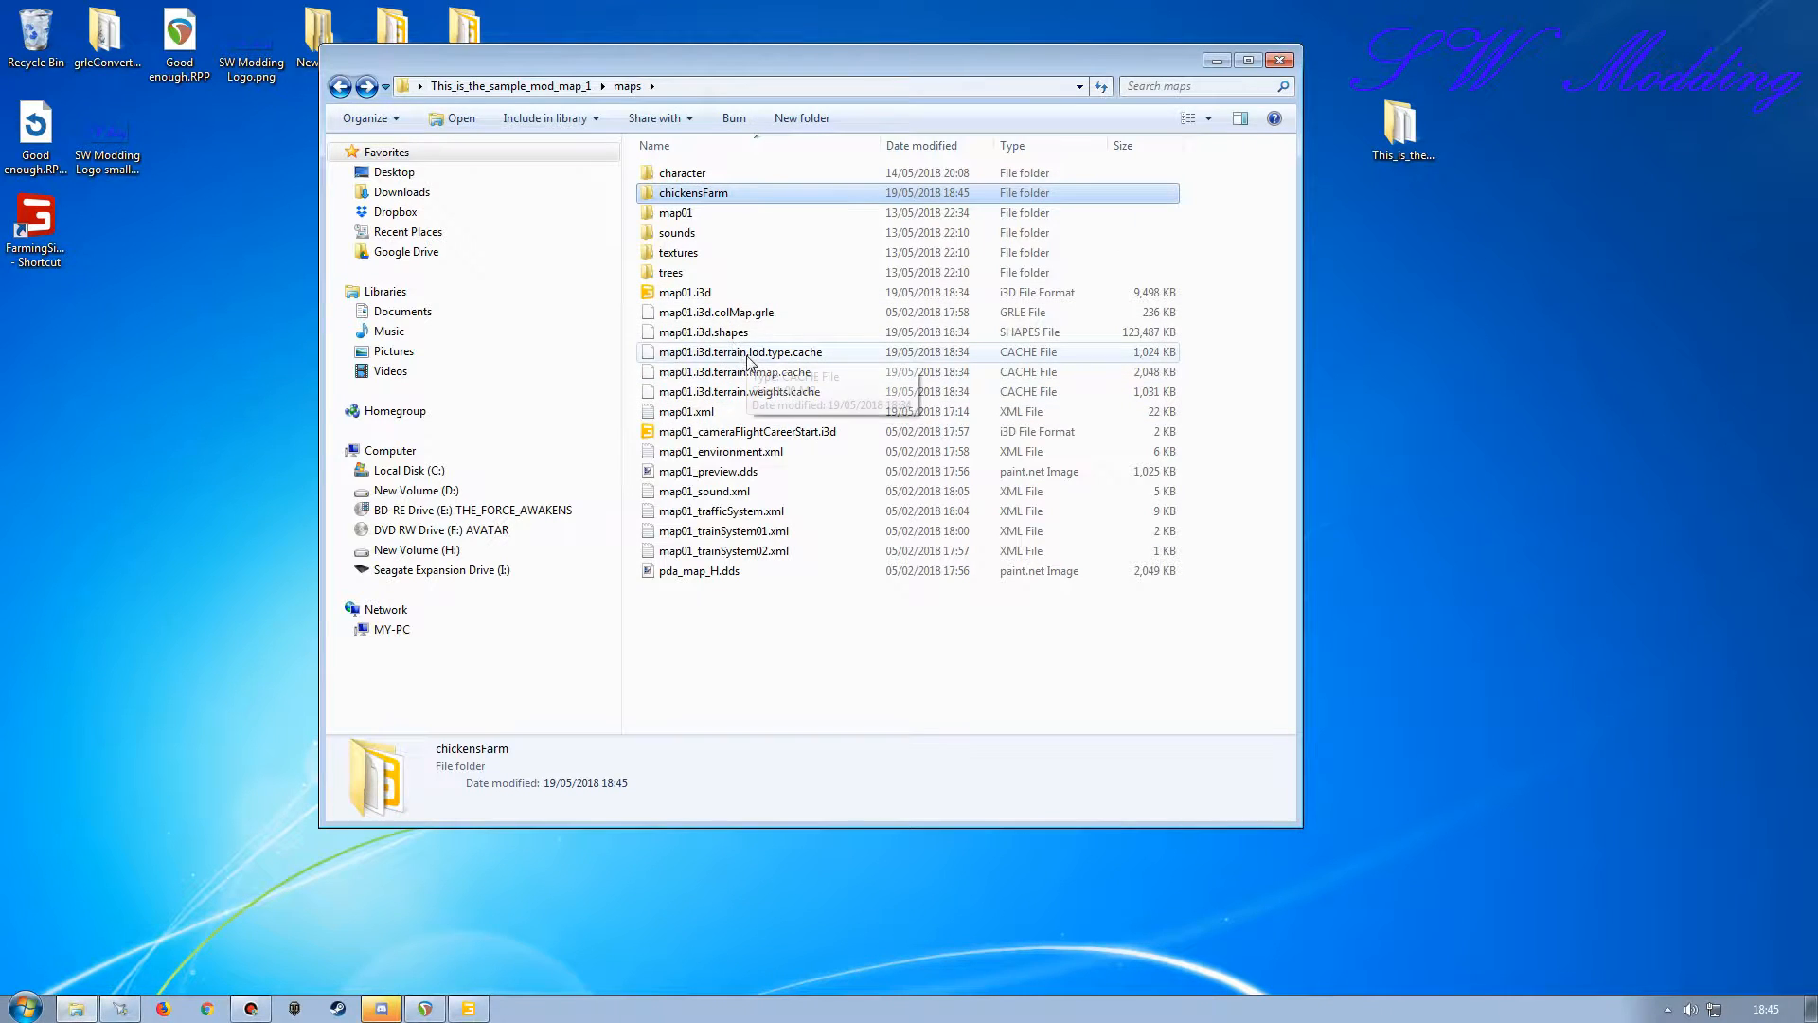
Copy the chickensFarm shaders folder into This_is_the_sample_mod_map_1, merging it with the existing shaders folder and skipping the conflicting files.
double_click(678, 194)
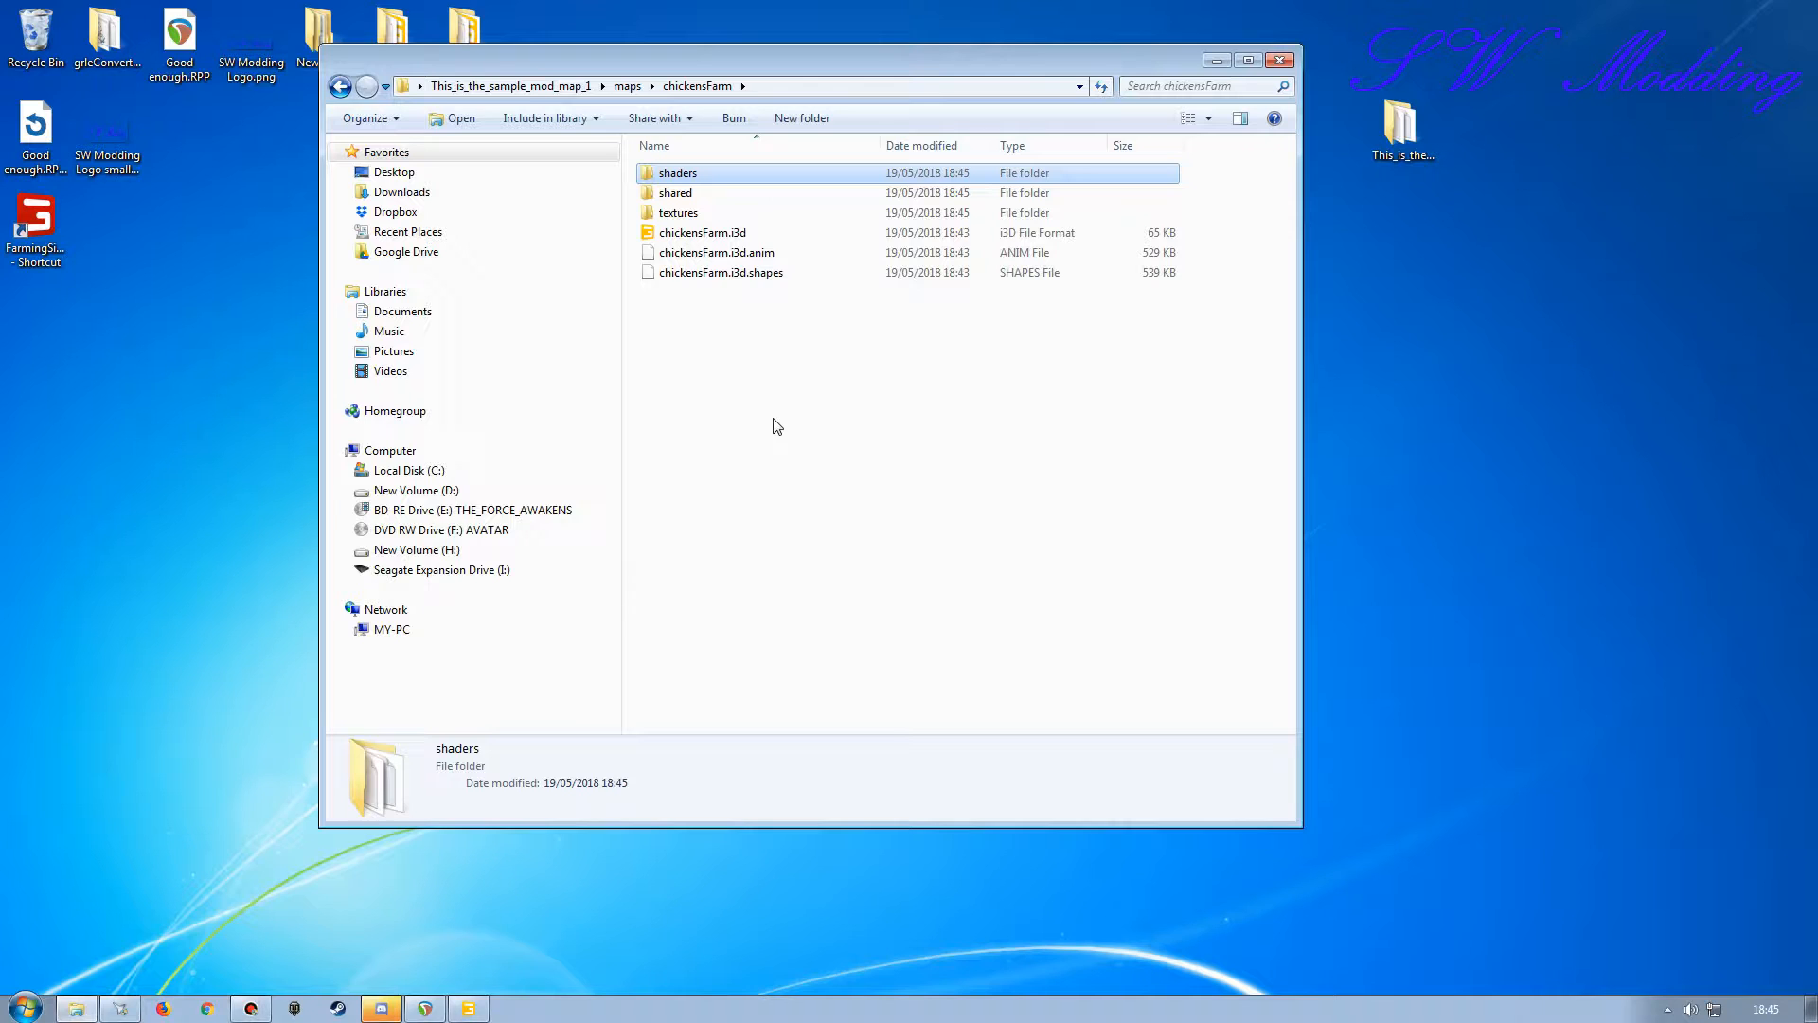
key("BackSpace")
key("BackSpace")
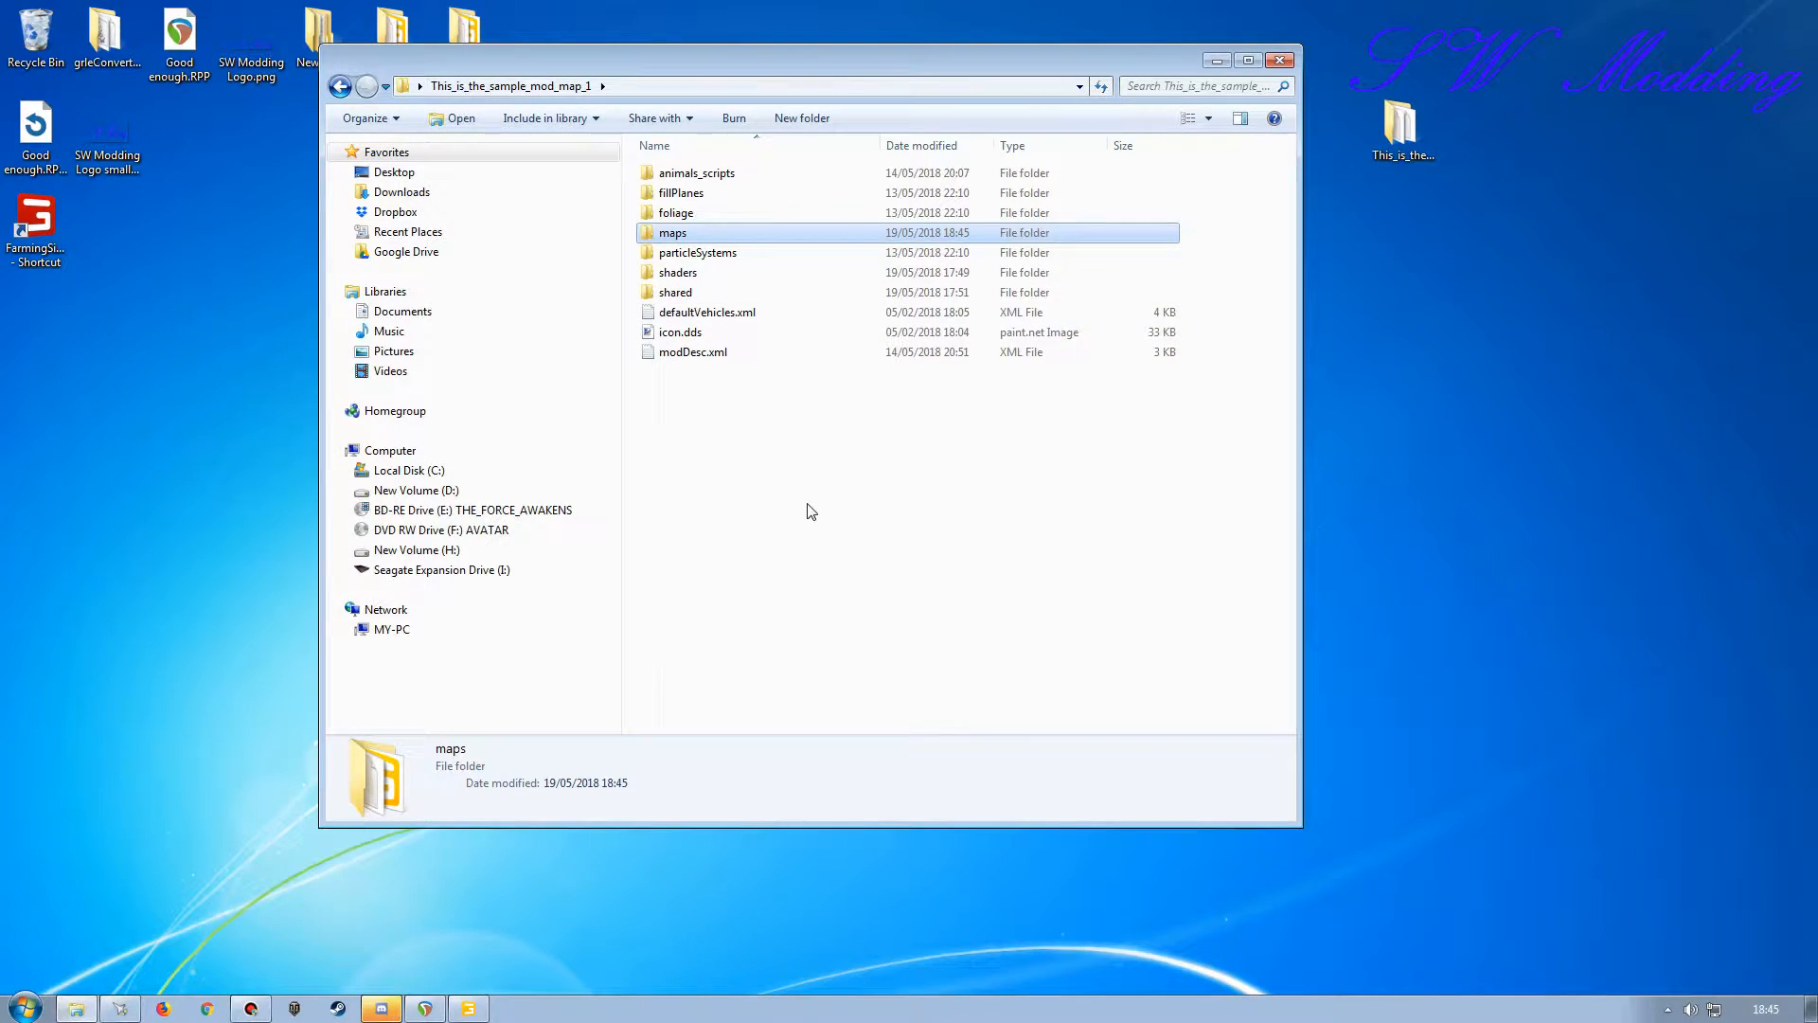
key("ctrl+v")
left_click(962, 702)
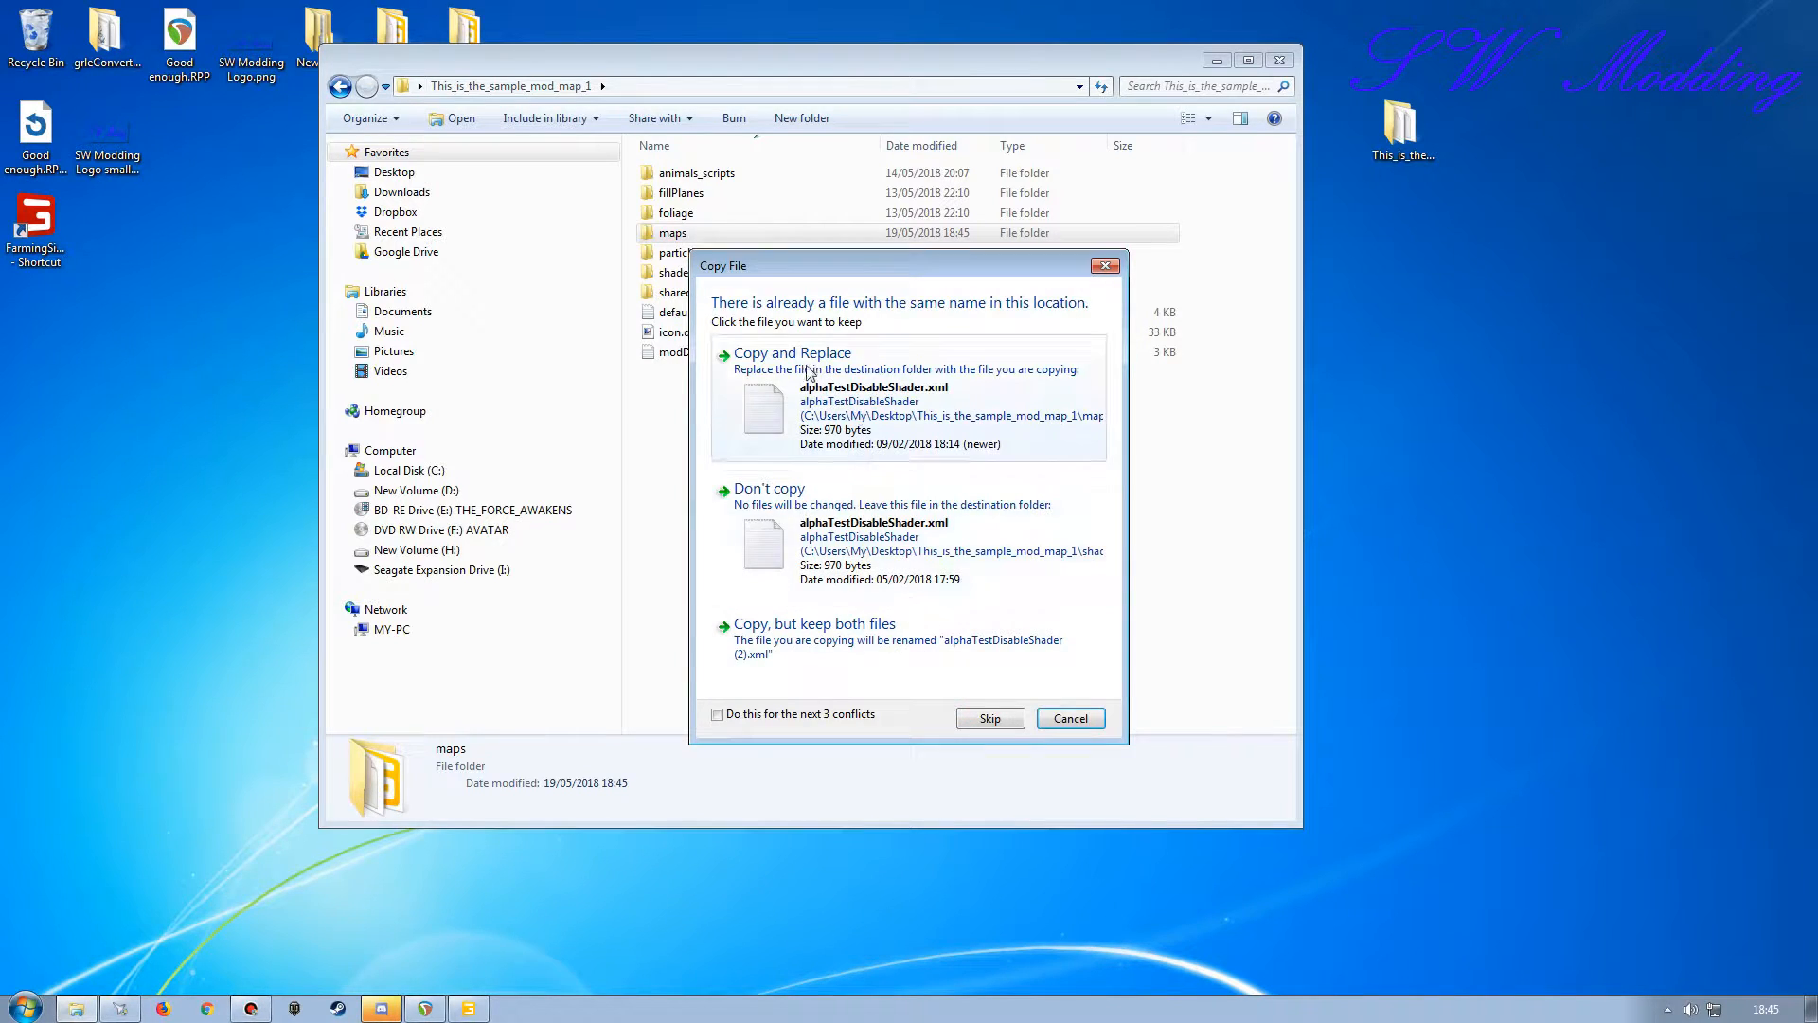
left_click(975, 724)
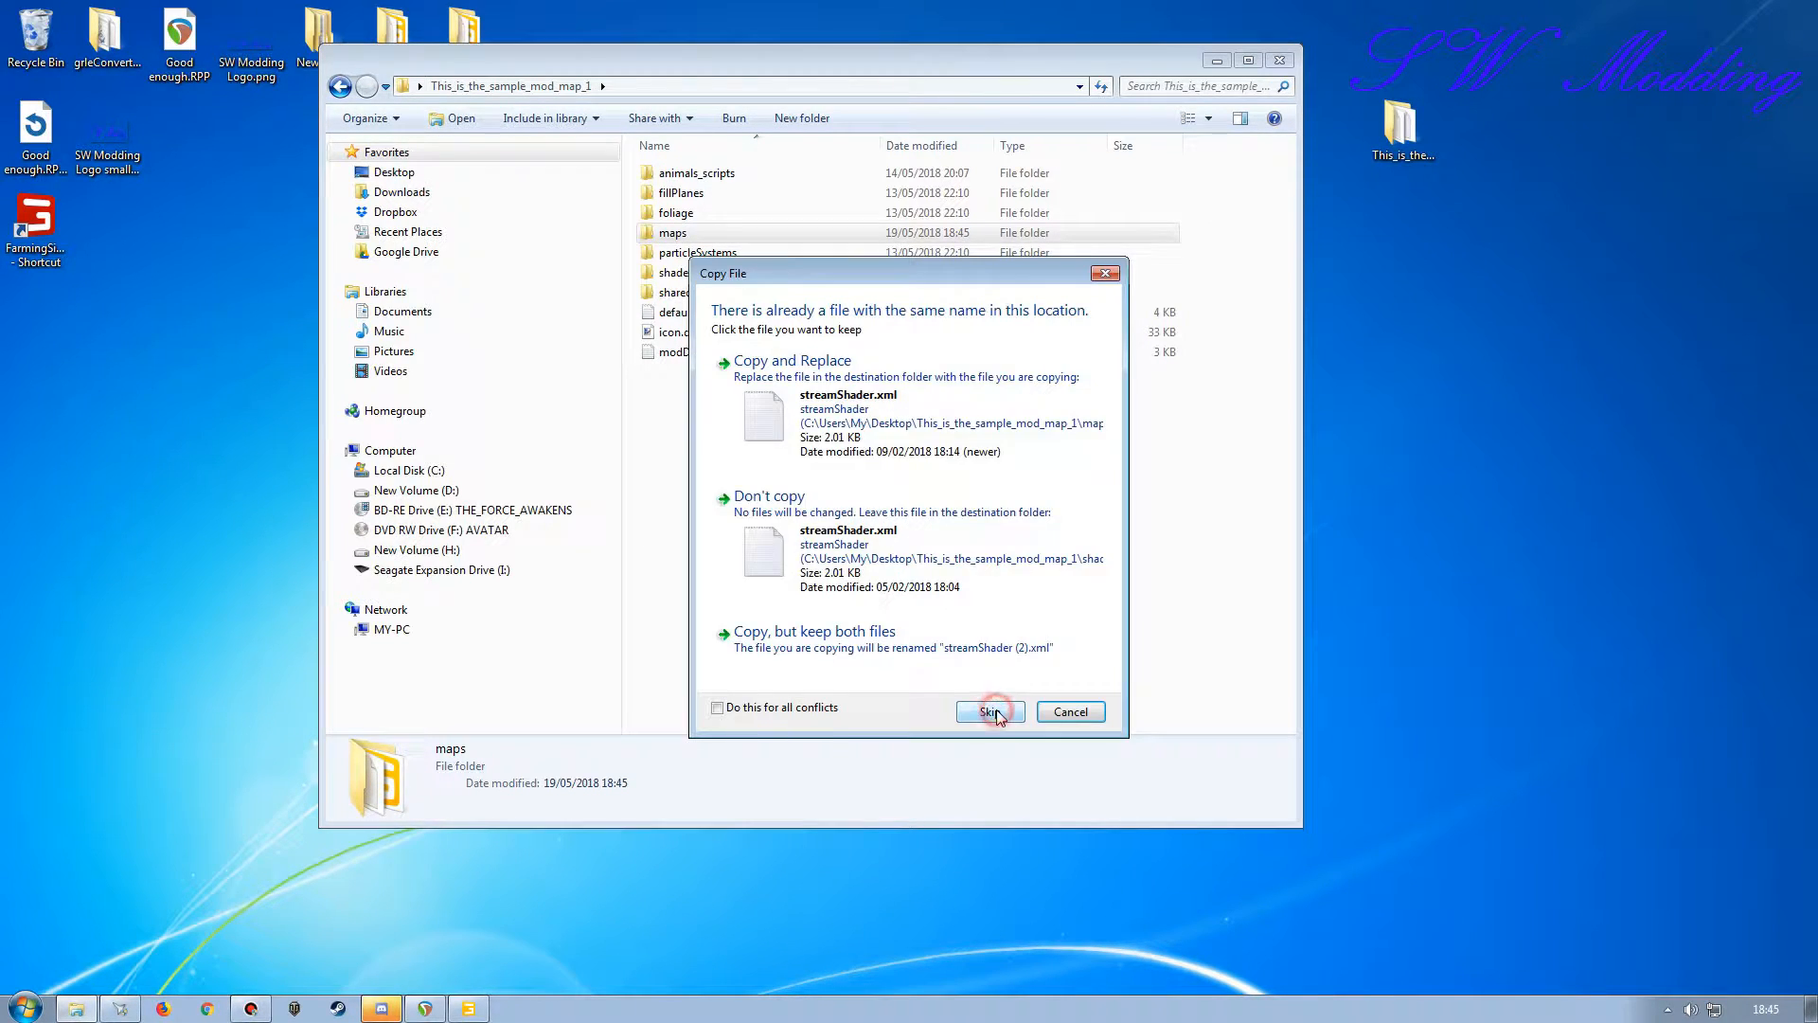
left_click(993, 709)
Delete the shaders and shared subfolders from the map's chickensFarm folder after checking their contents.
double_click(684, 233)
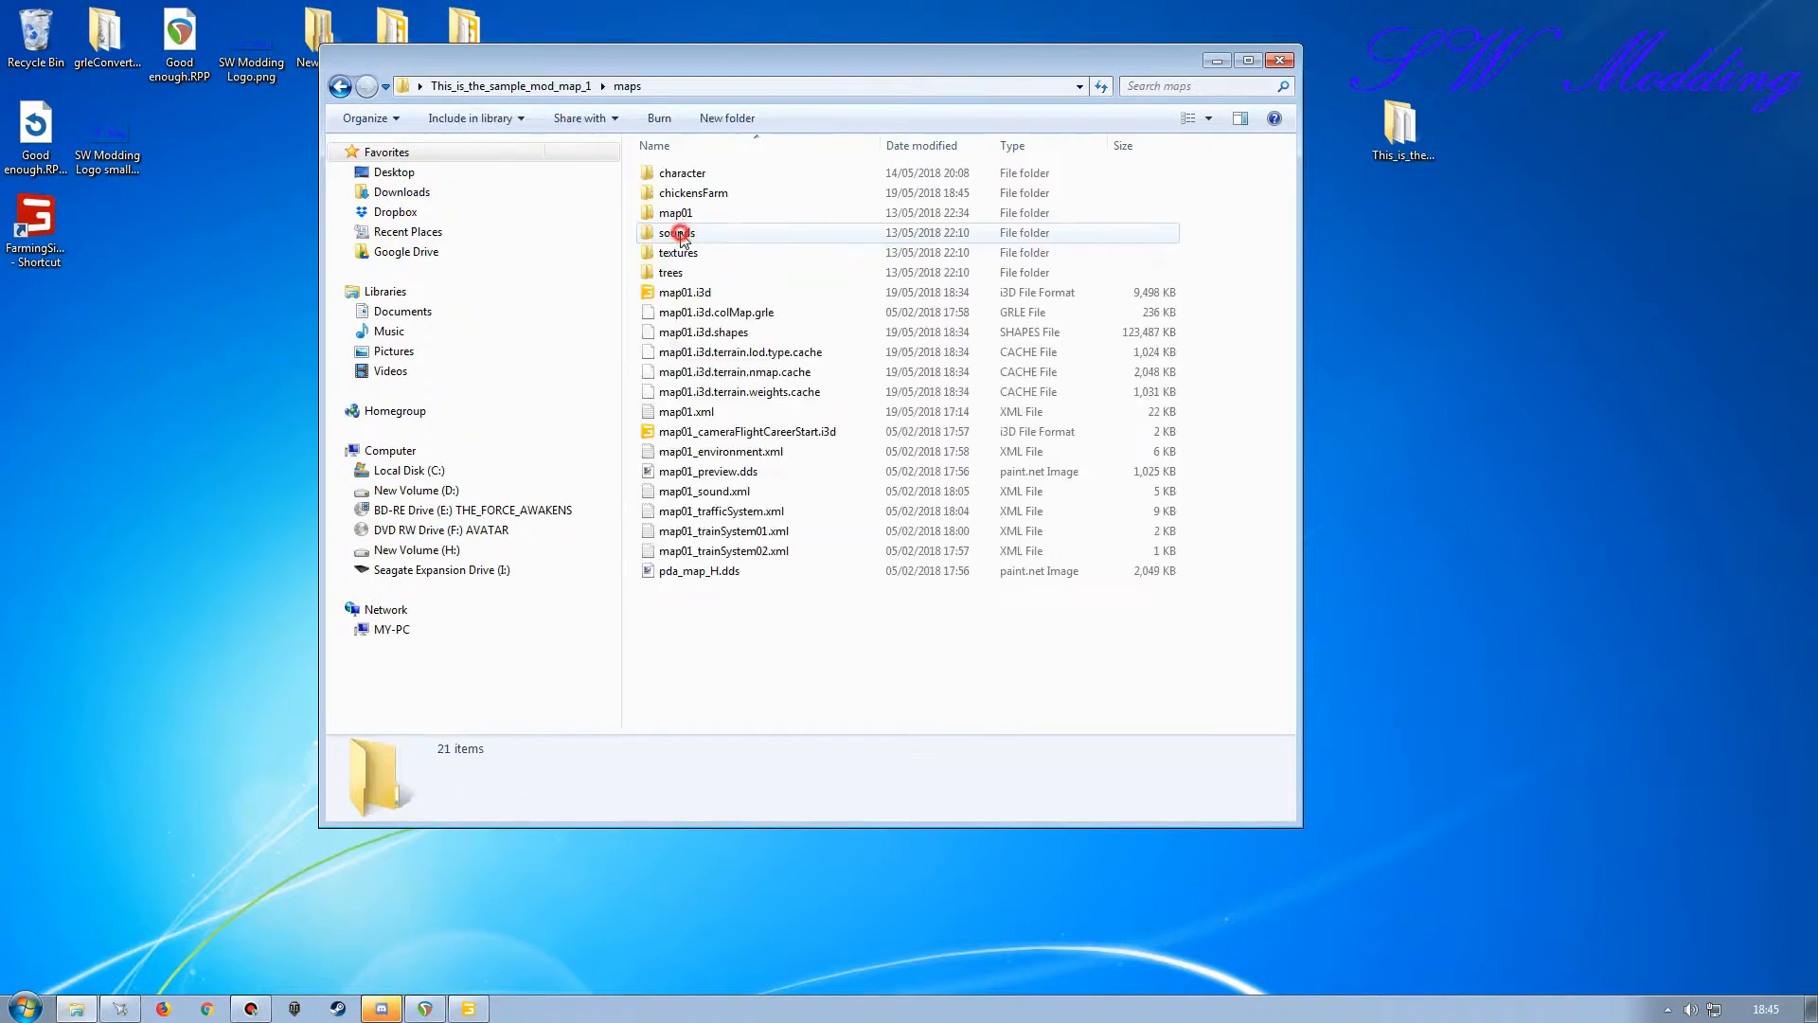
left_click(689, 194)
double_click(690, 193)
double_click(690, 192)
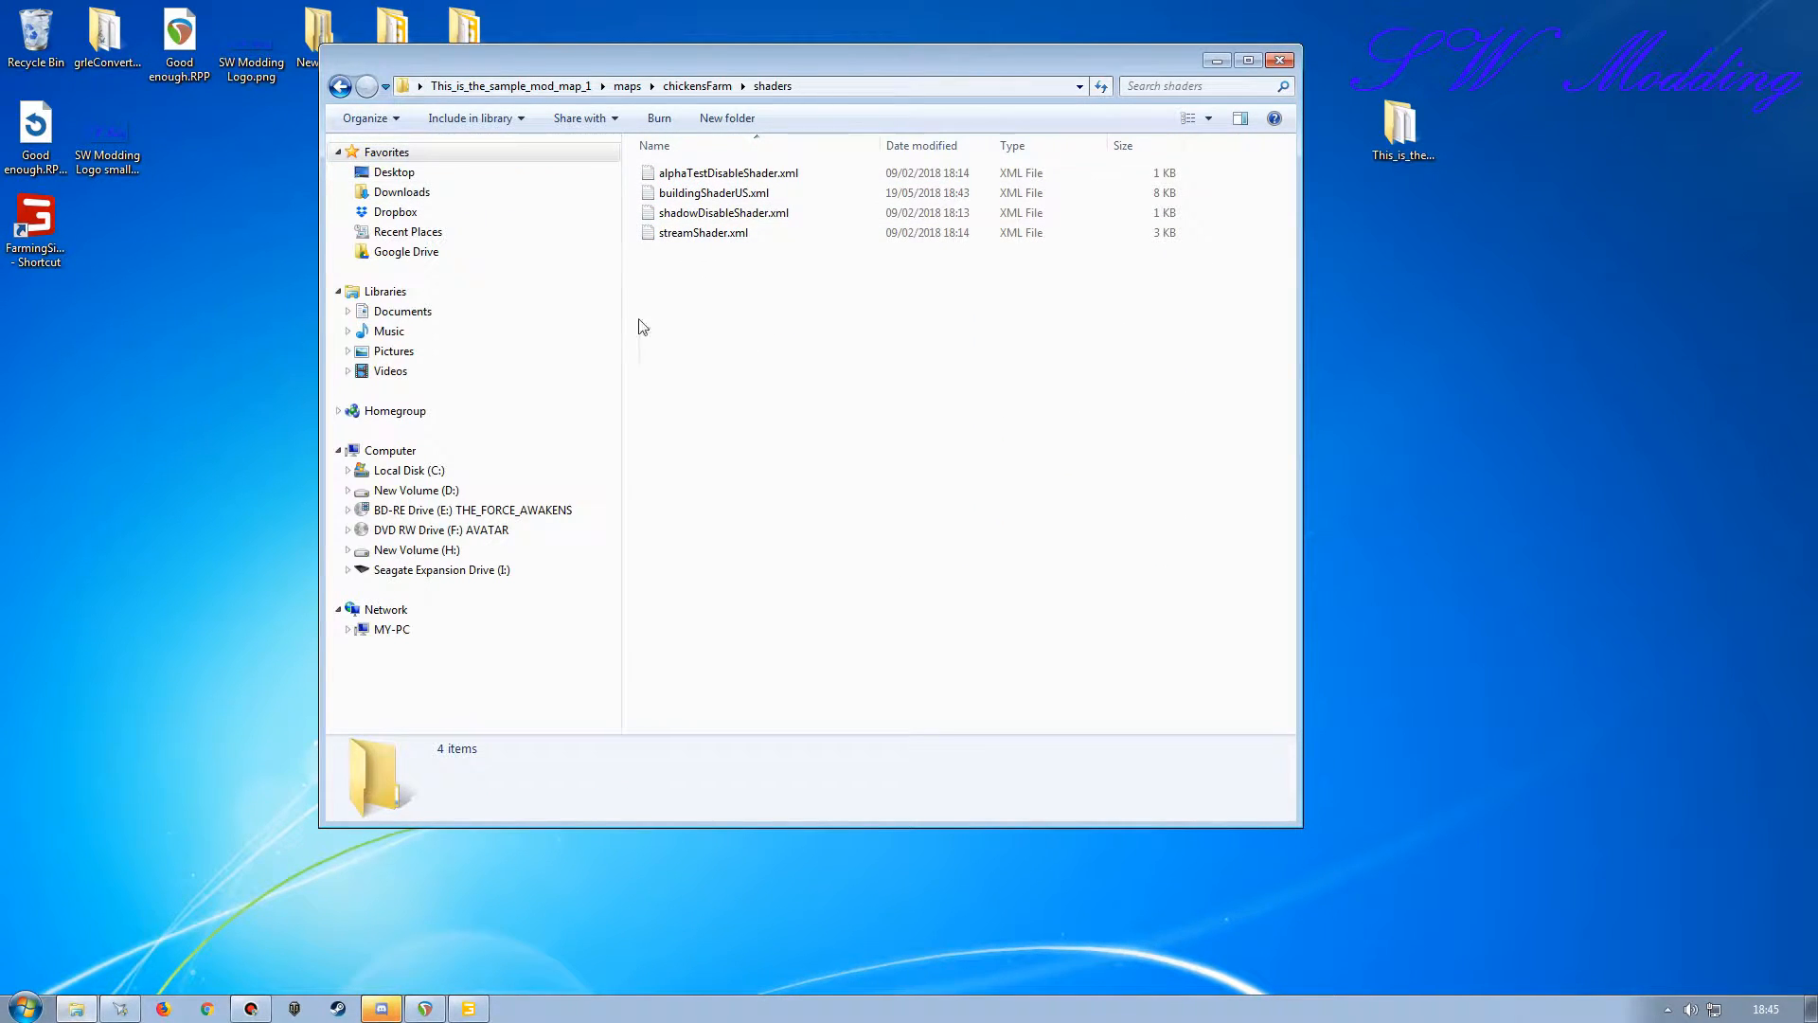
key("BackSpace")
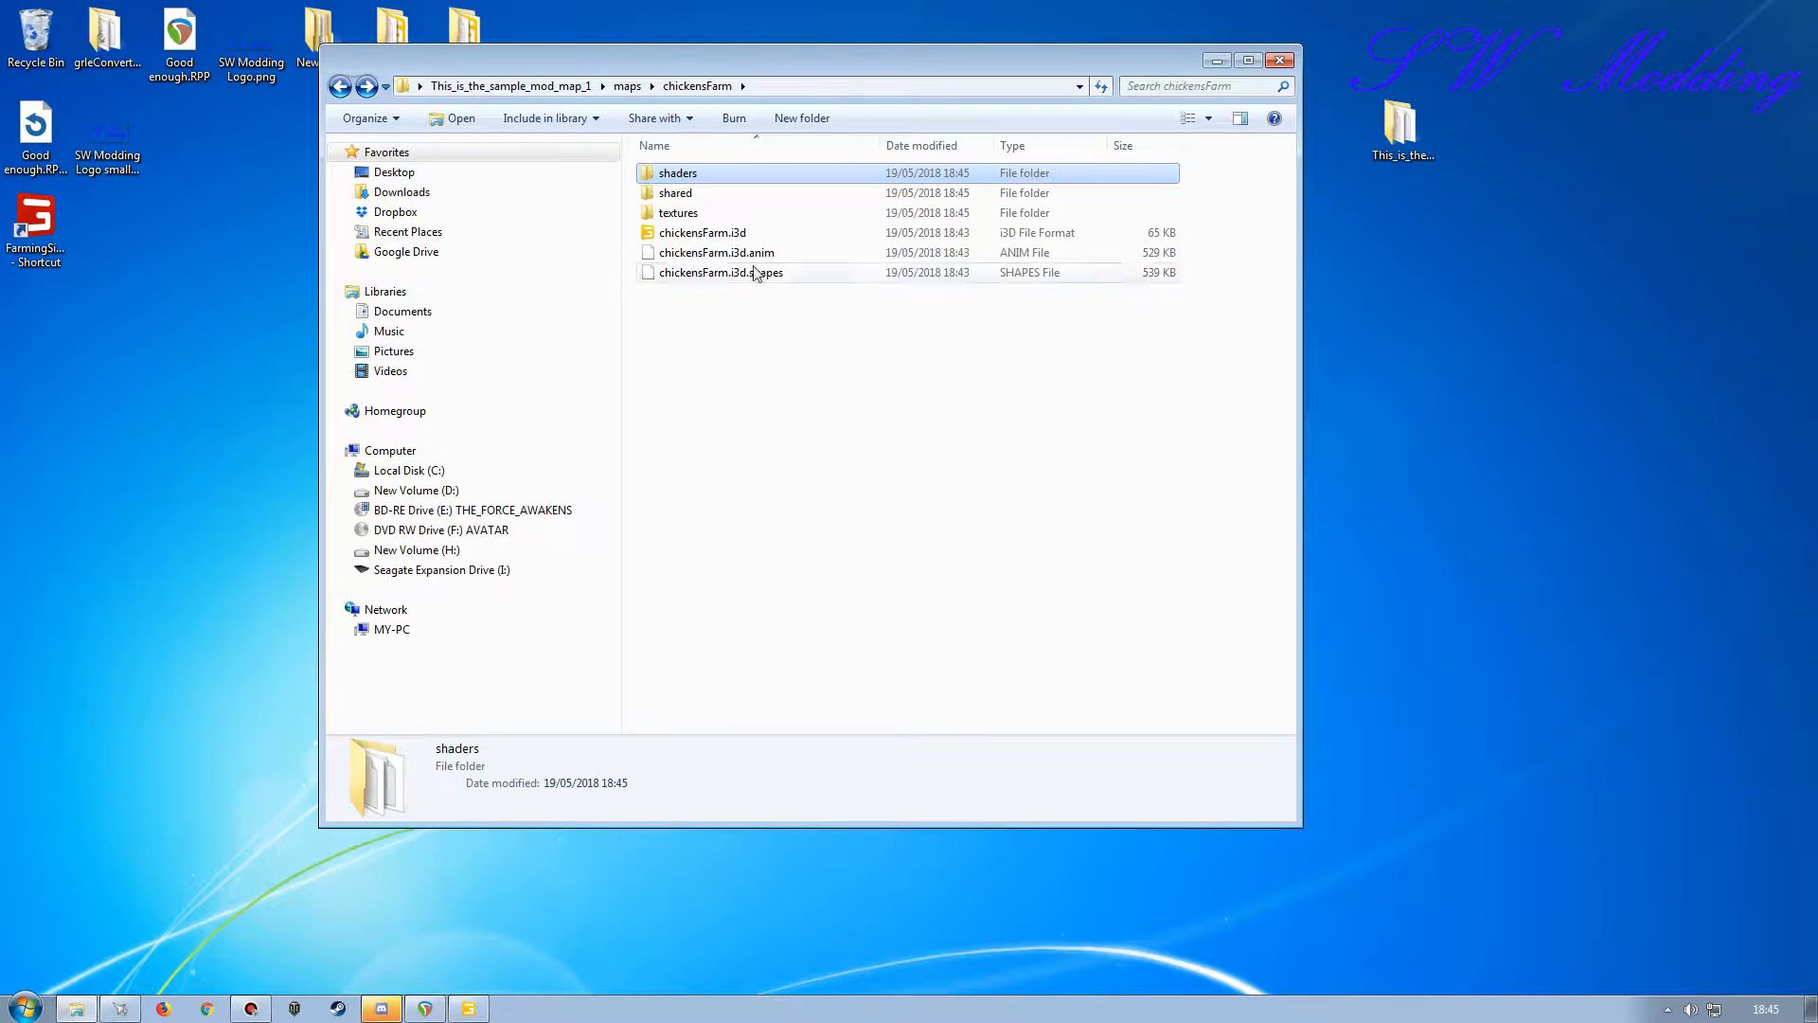
double_click(679, 192)
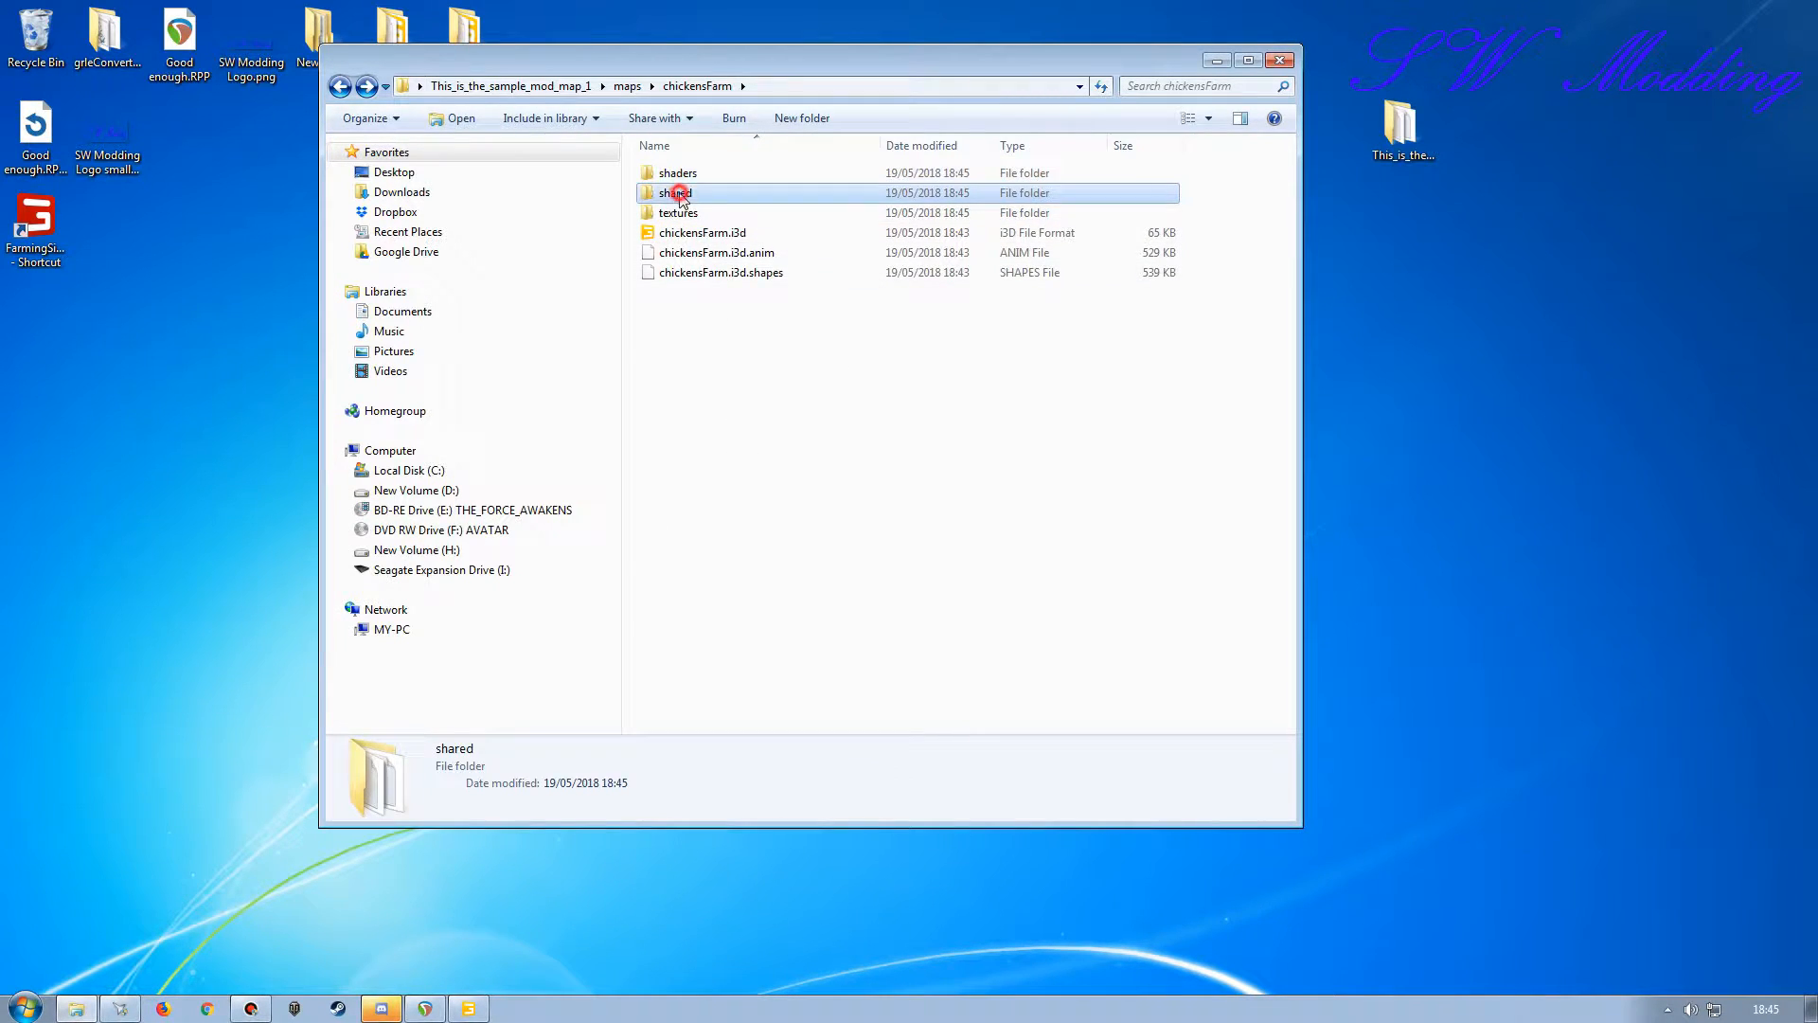
key("BackSpace")
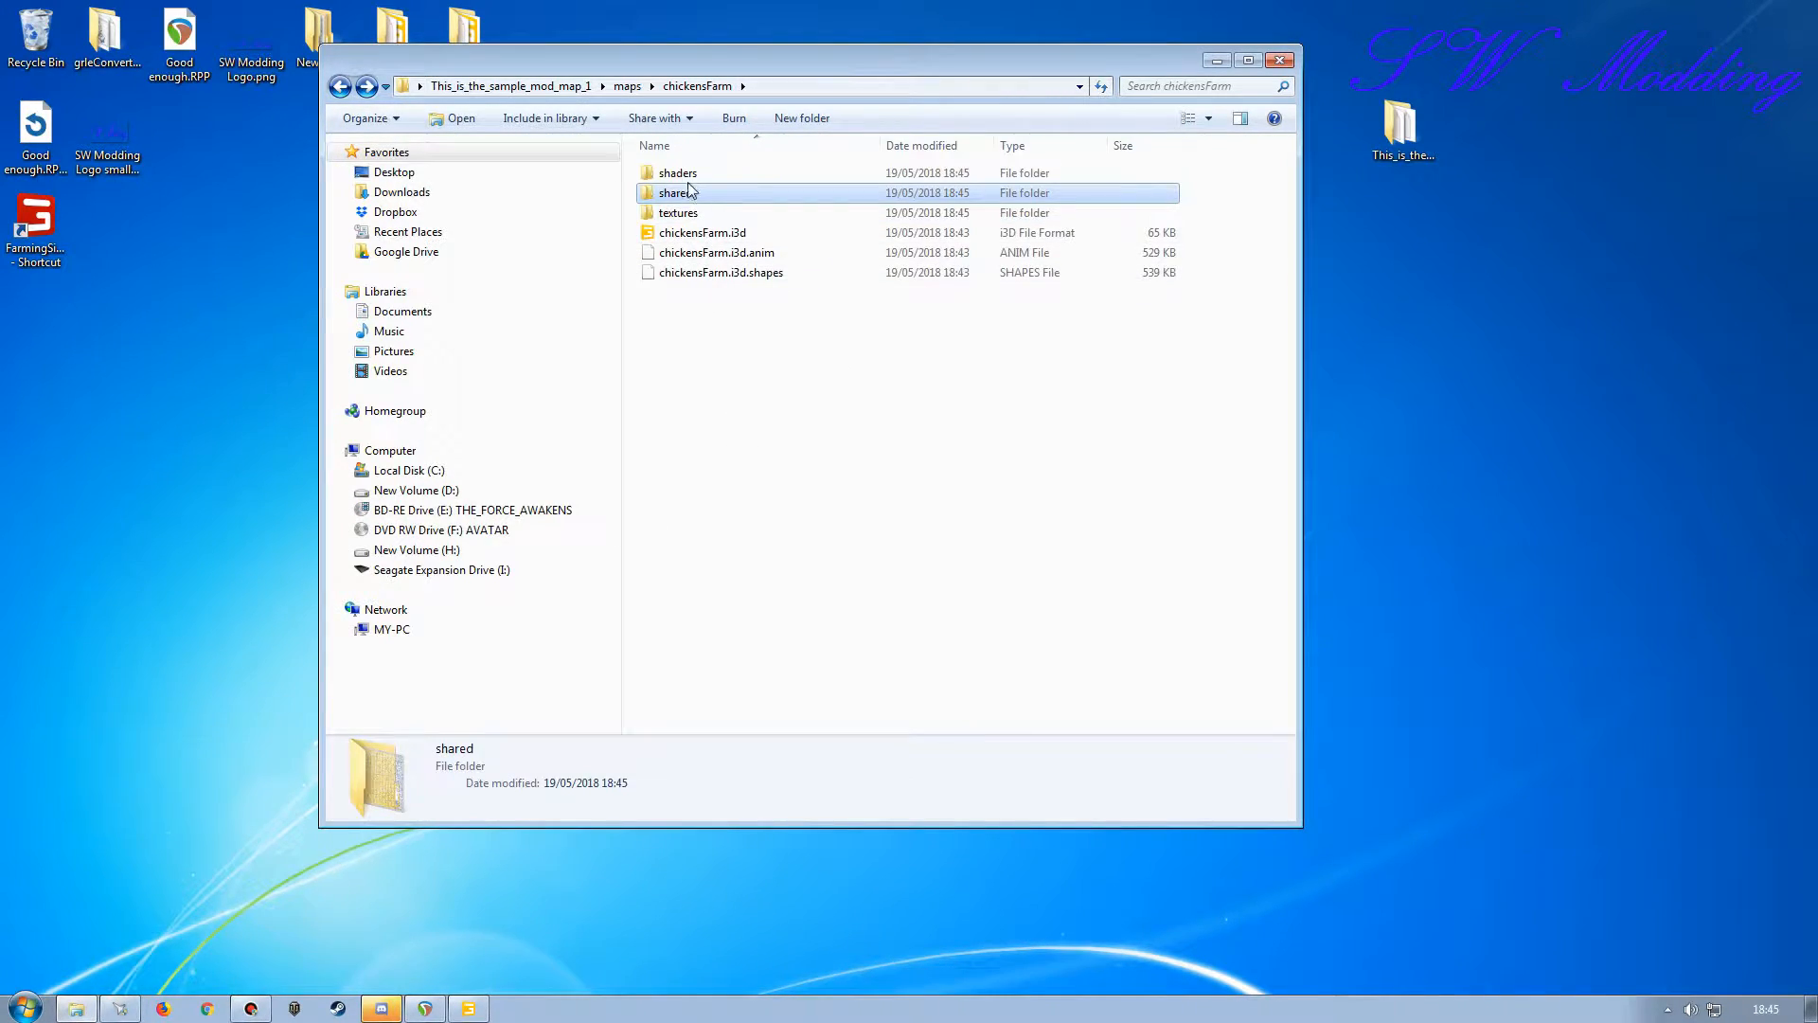
left_click(686, 173, "ctrl")
key("Delete")
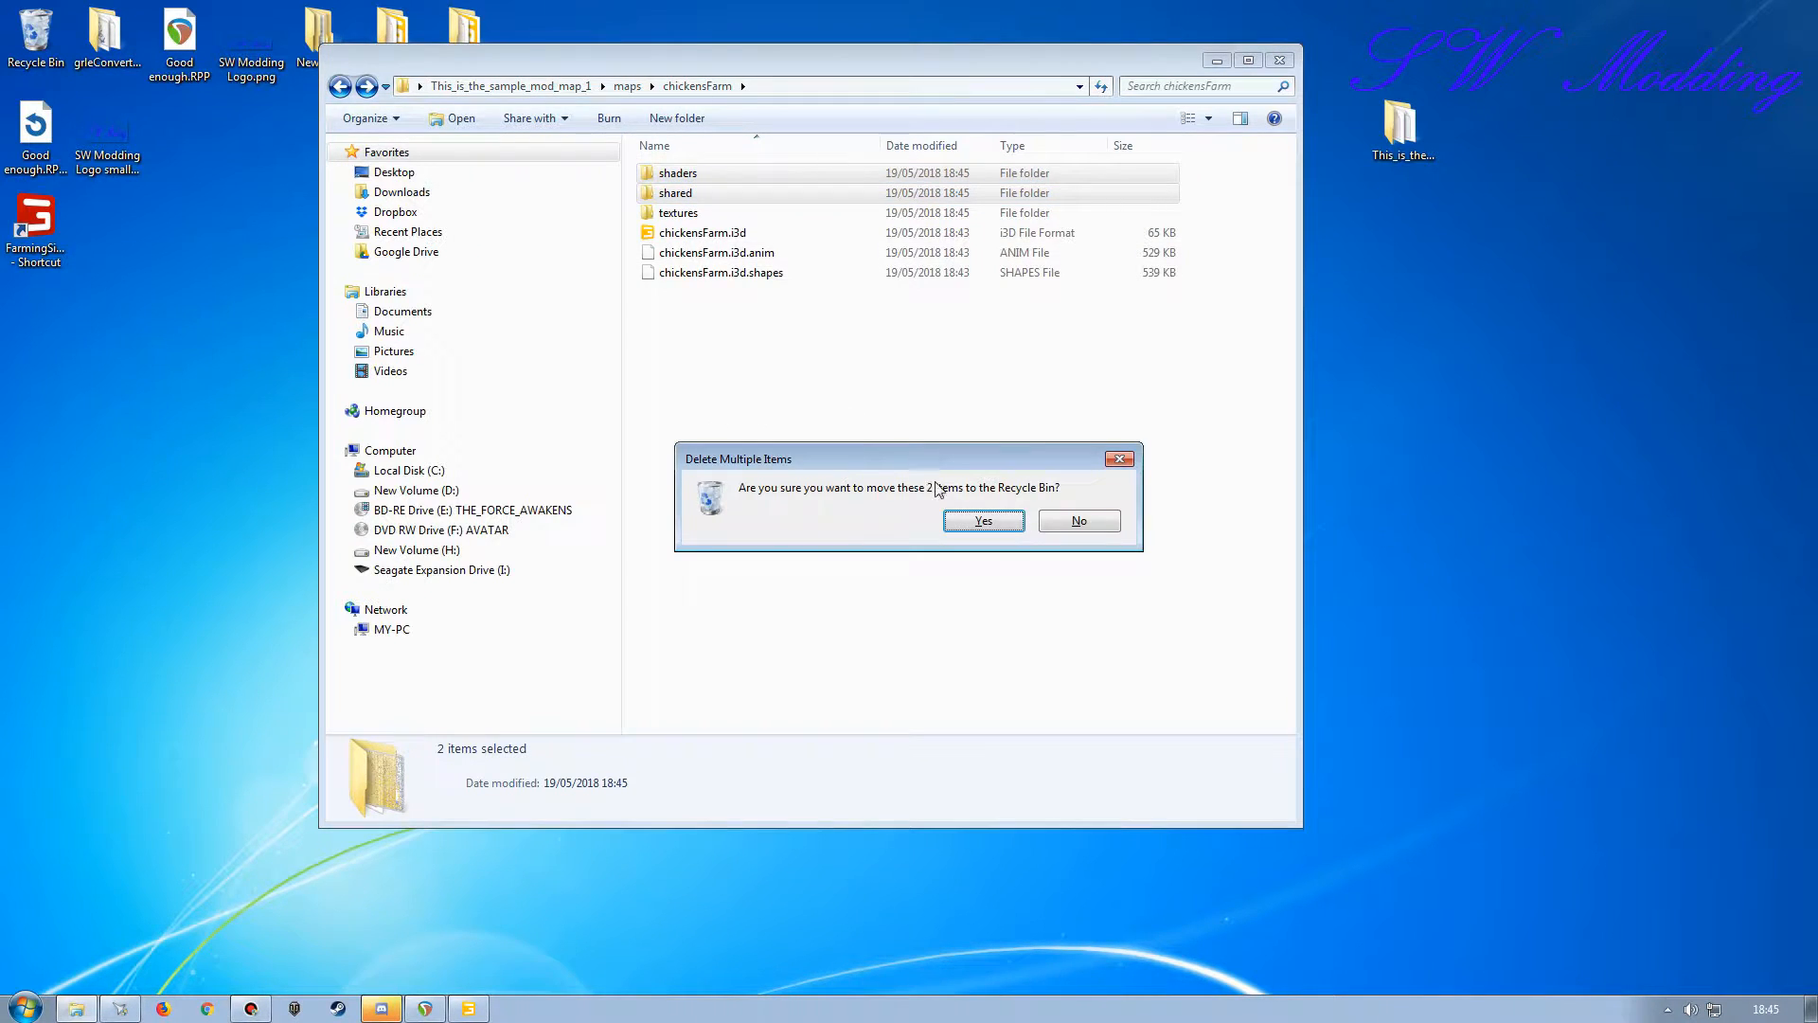
left_click(966, 517)
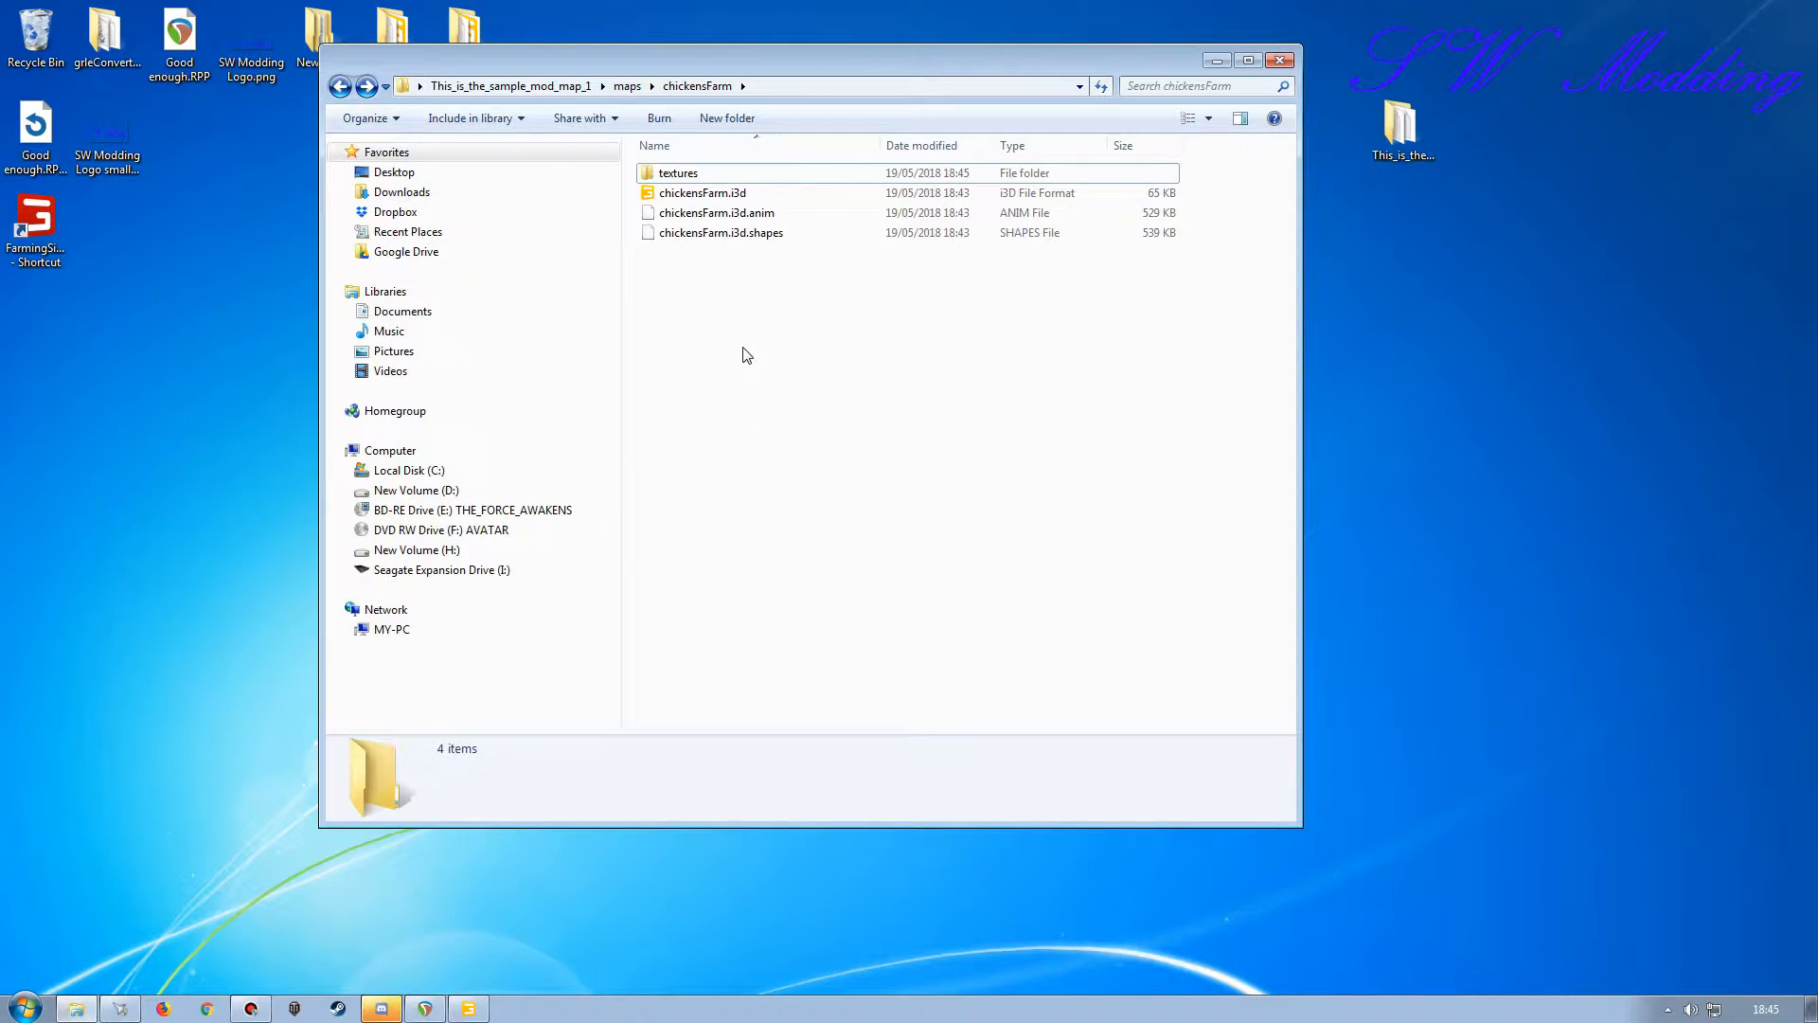
Open the map's chickensFarm.i3d in Notepad++ and prefix the alphaTestDisableShader.xml path with ../../.
right_click(674, 199)
left_click(732, 275)
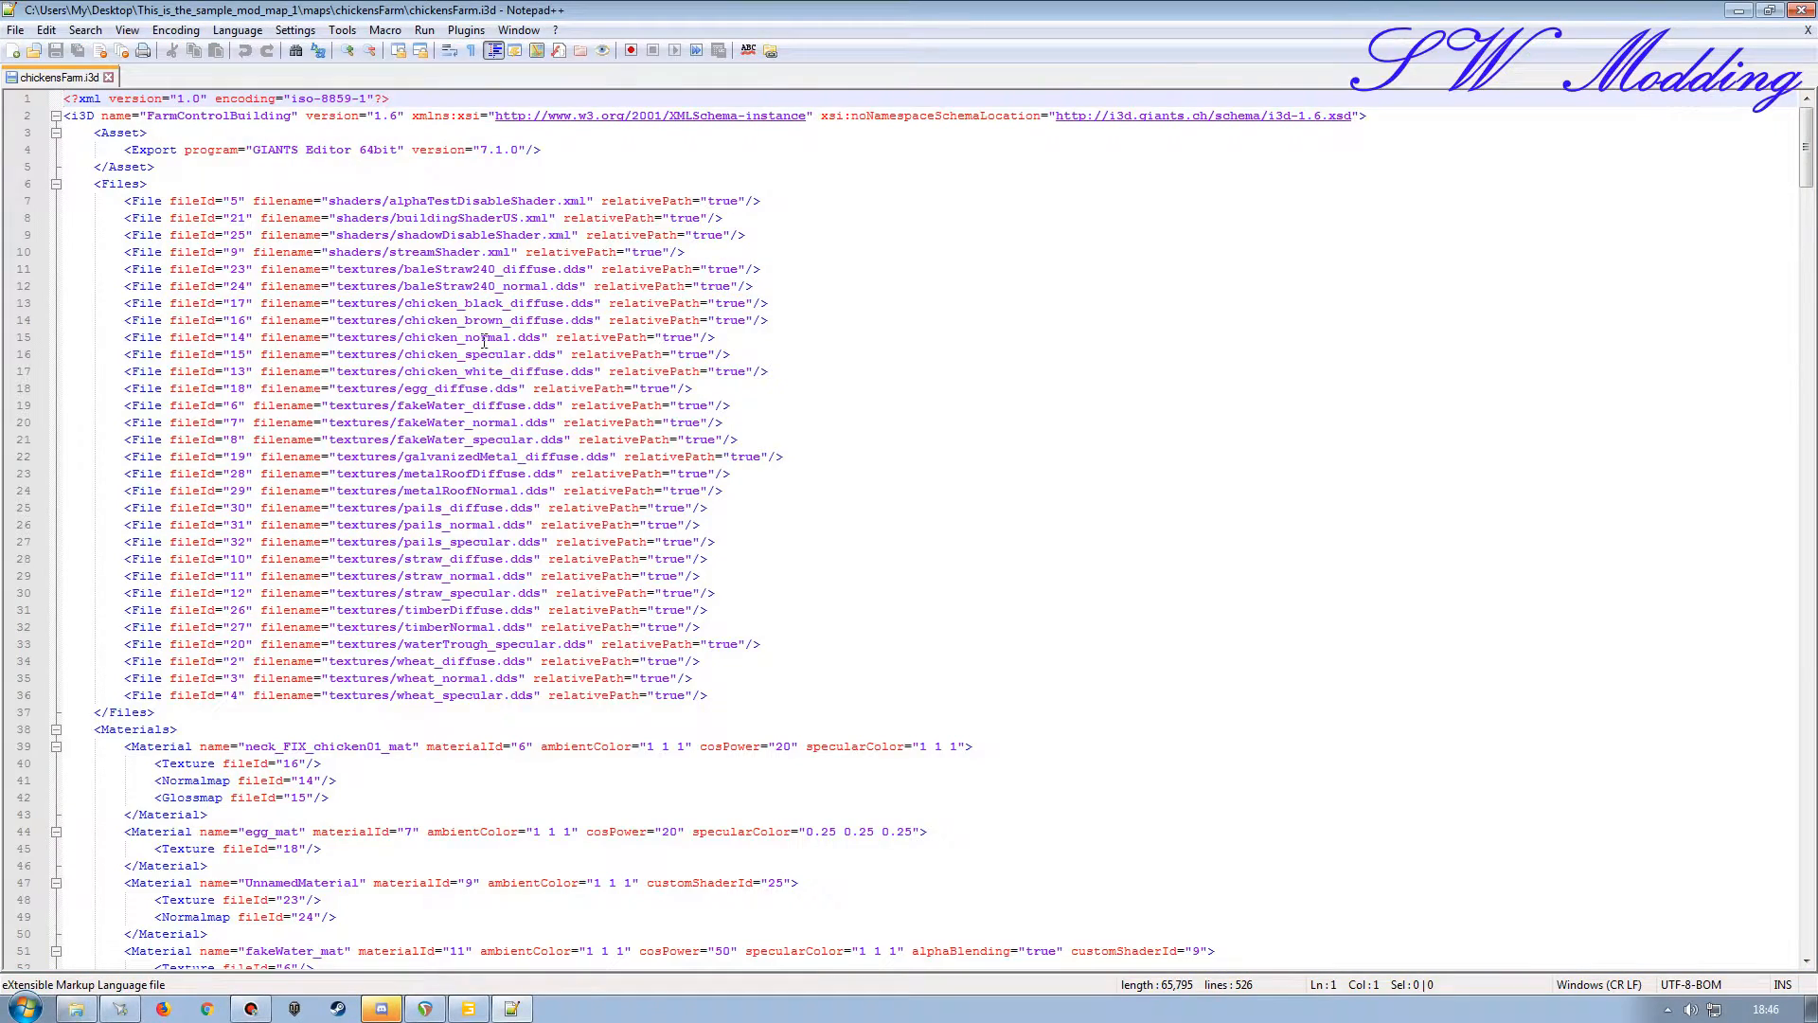
left_click(328, 201)
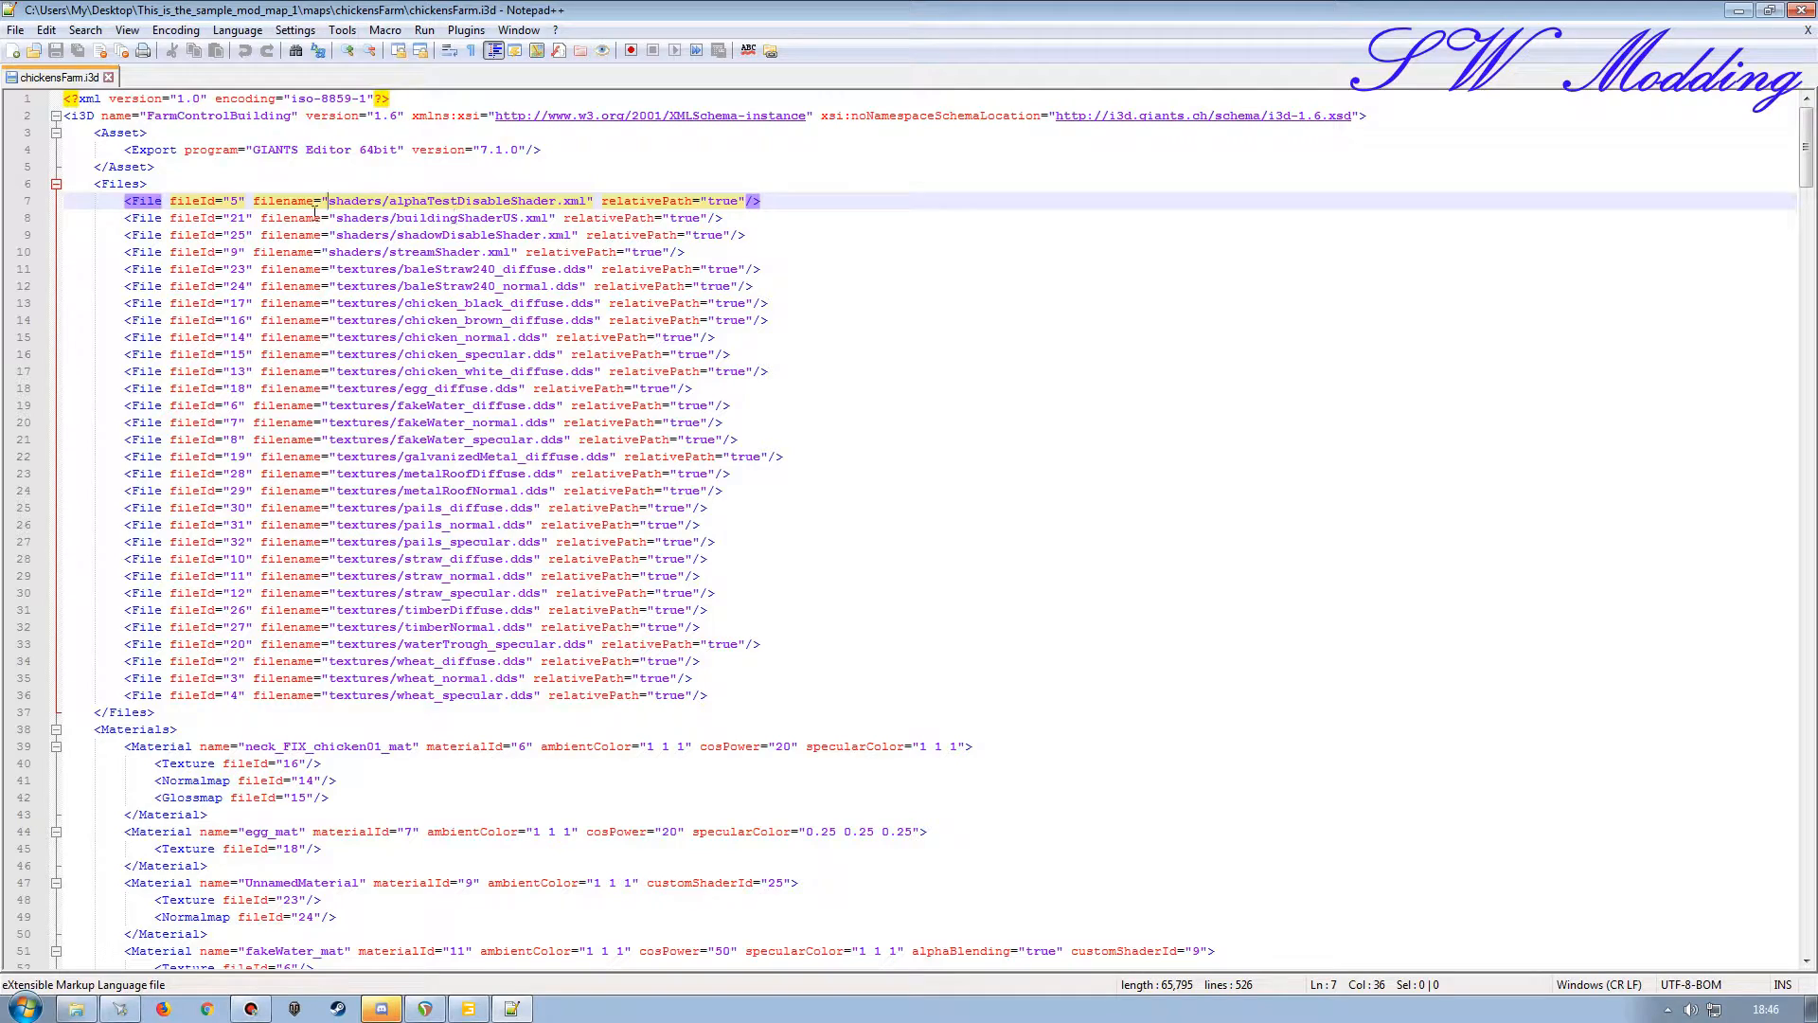
type("../..")
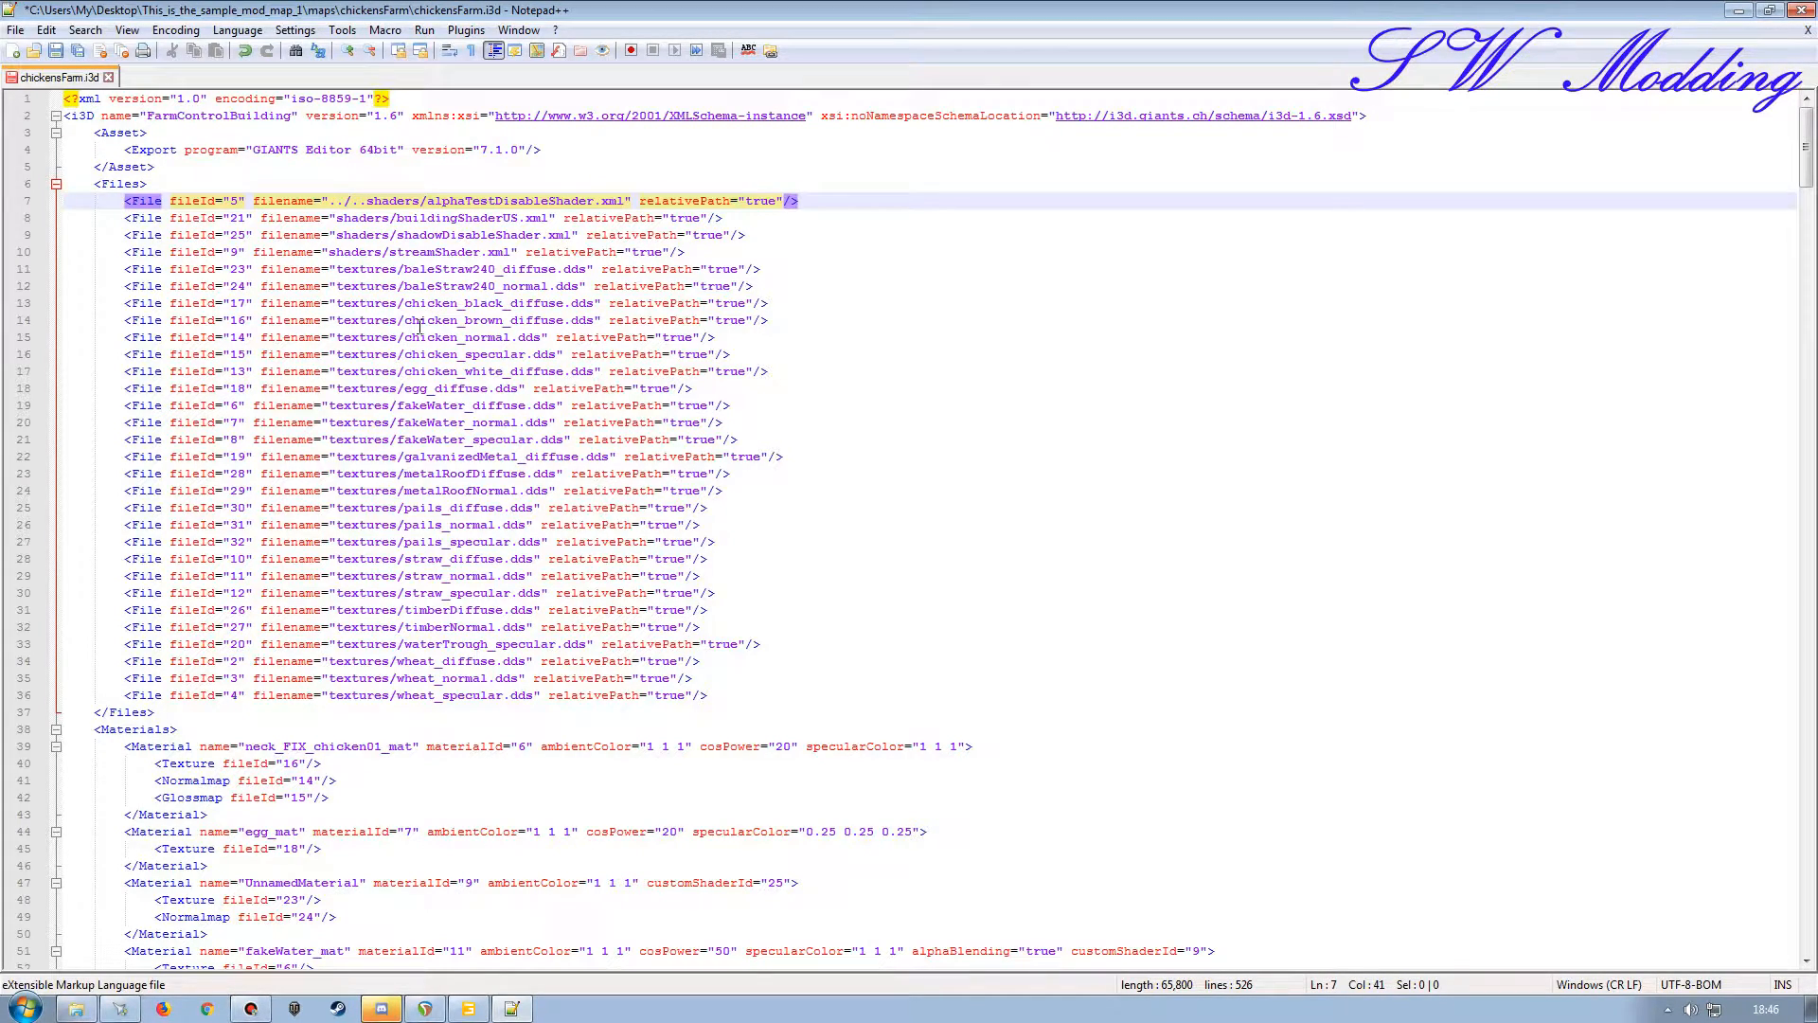
type("/")
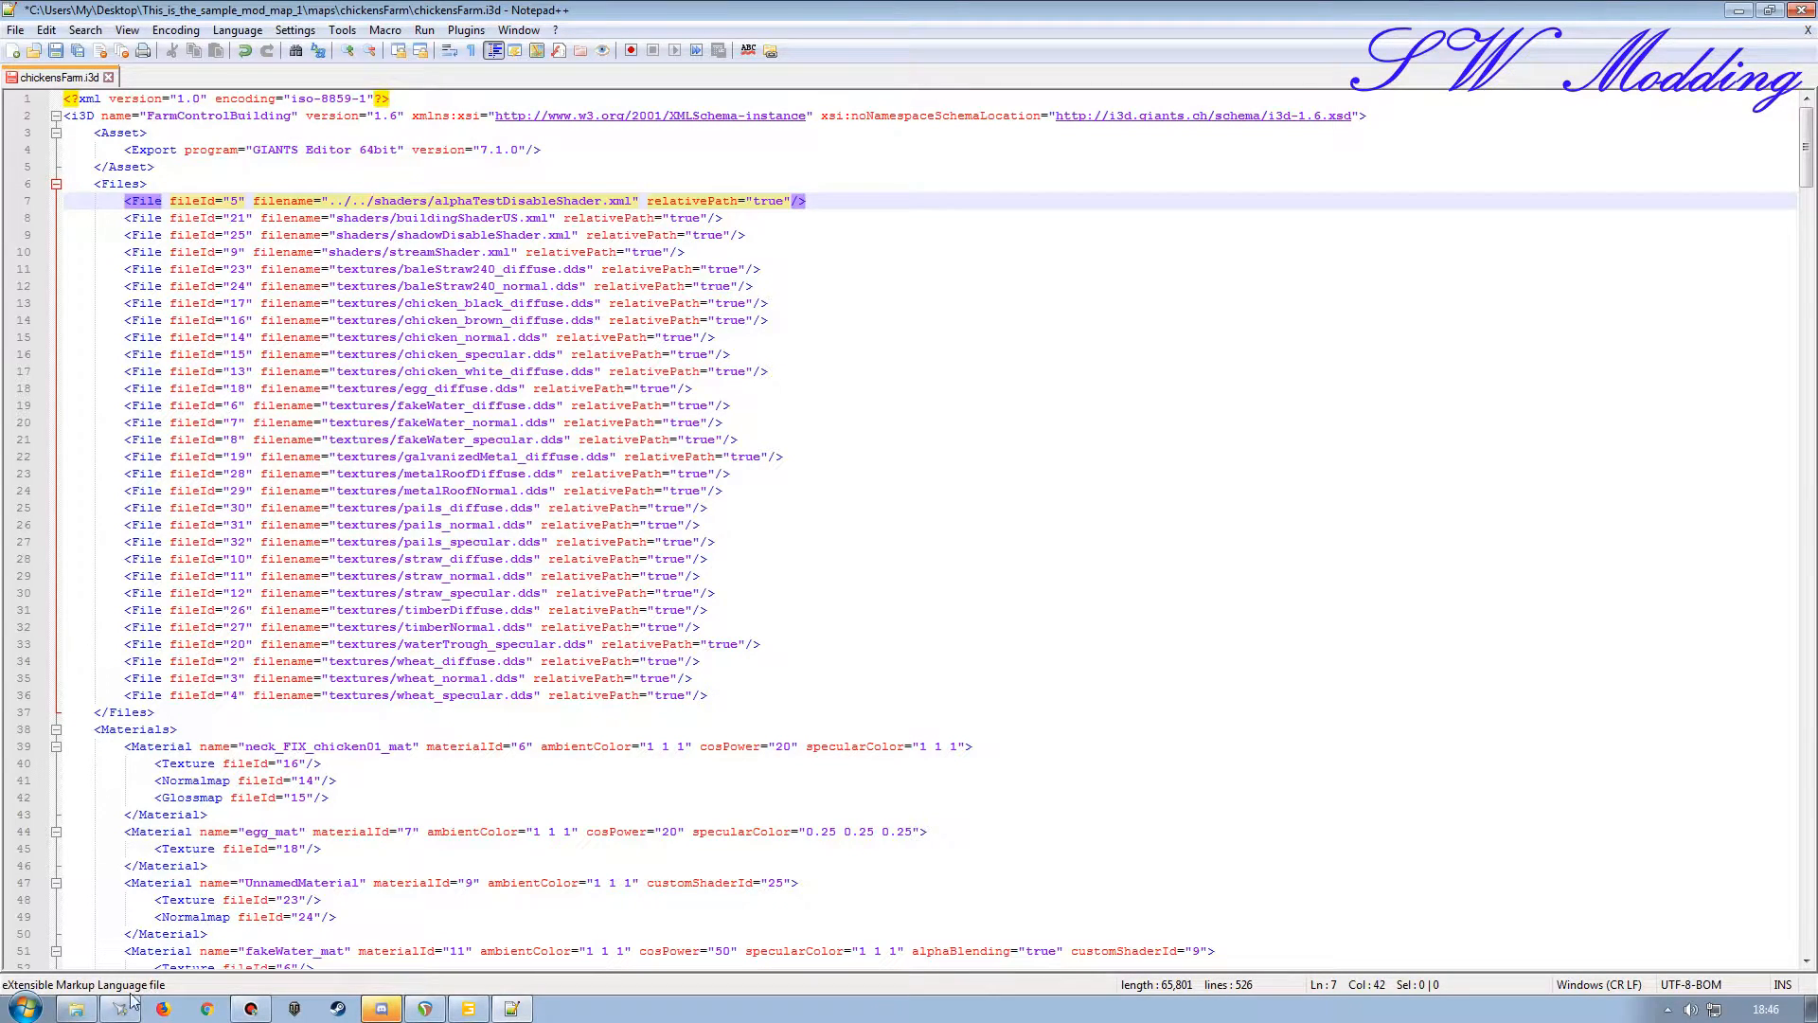
Trace the folder levels between the sample map's root shaders folder and maps/chickensFarm to check the relative path.
left_click(78, 1008)
left_click(548, 88)
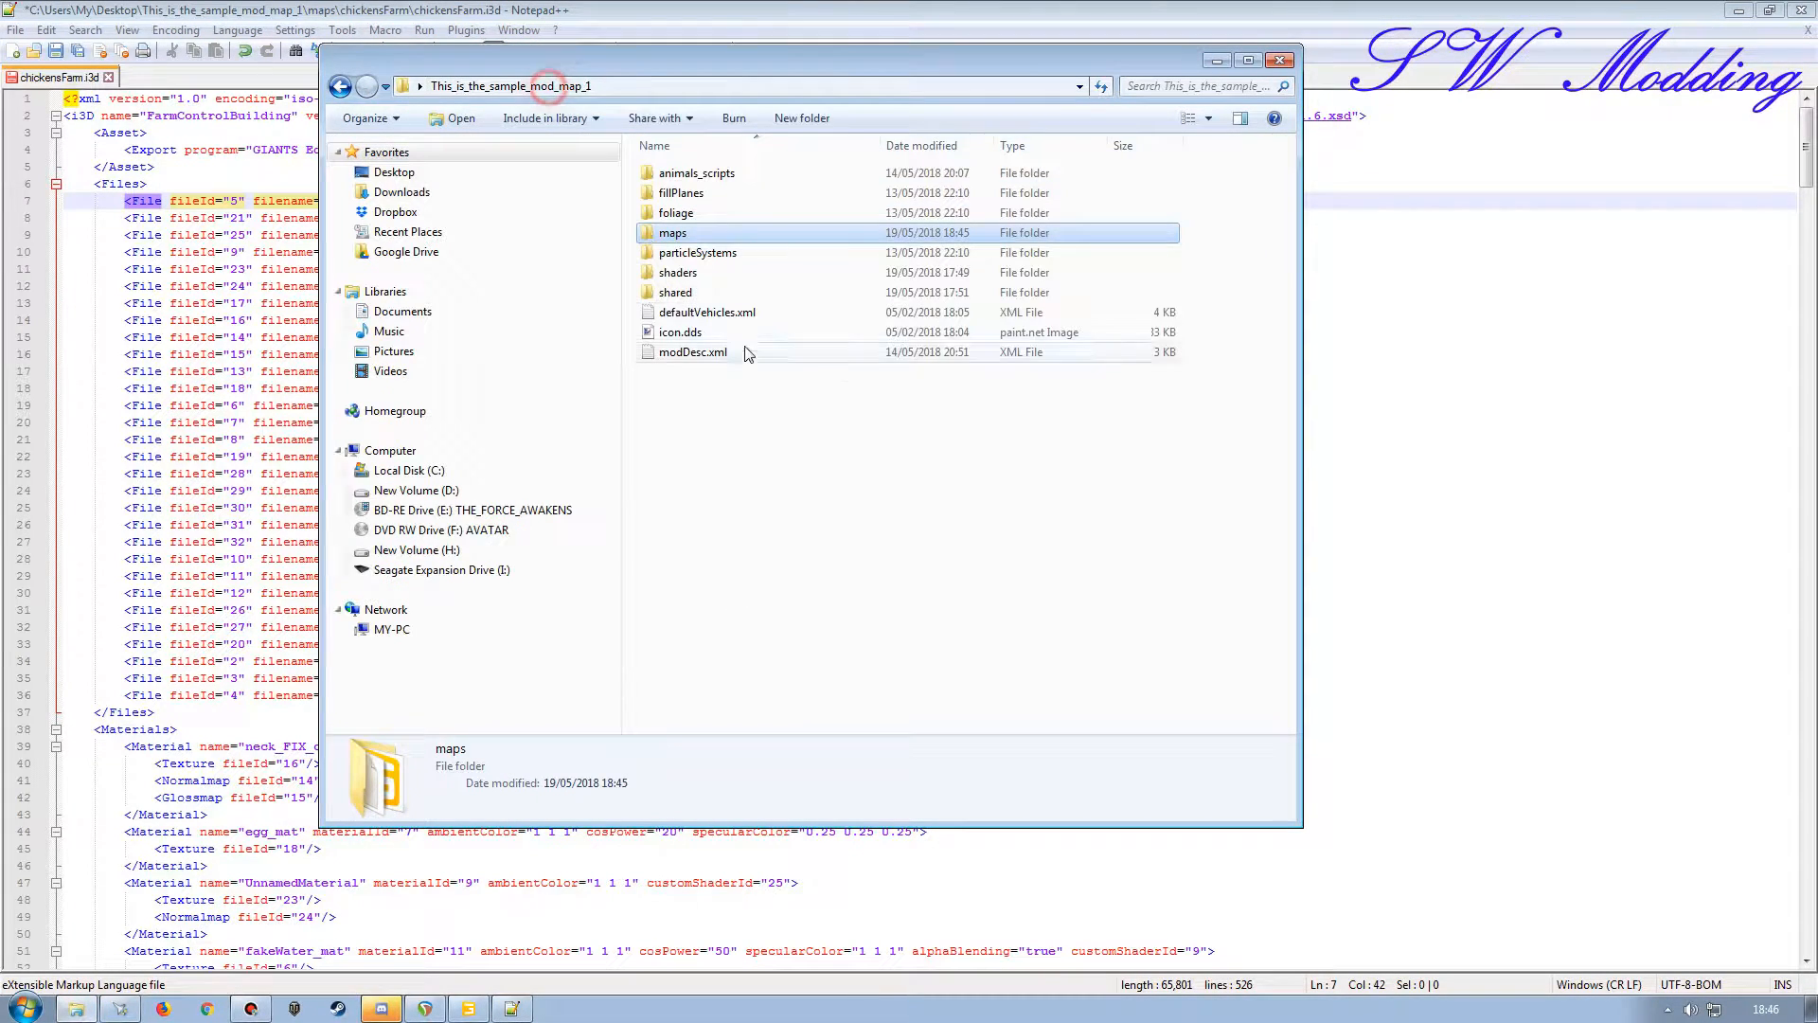
left_click(681, 272)
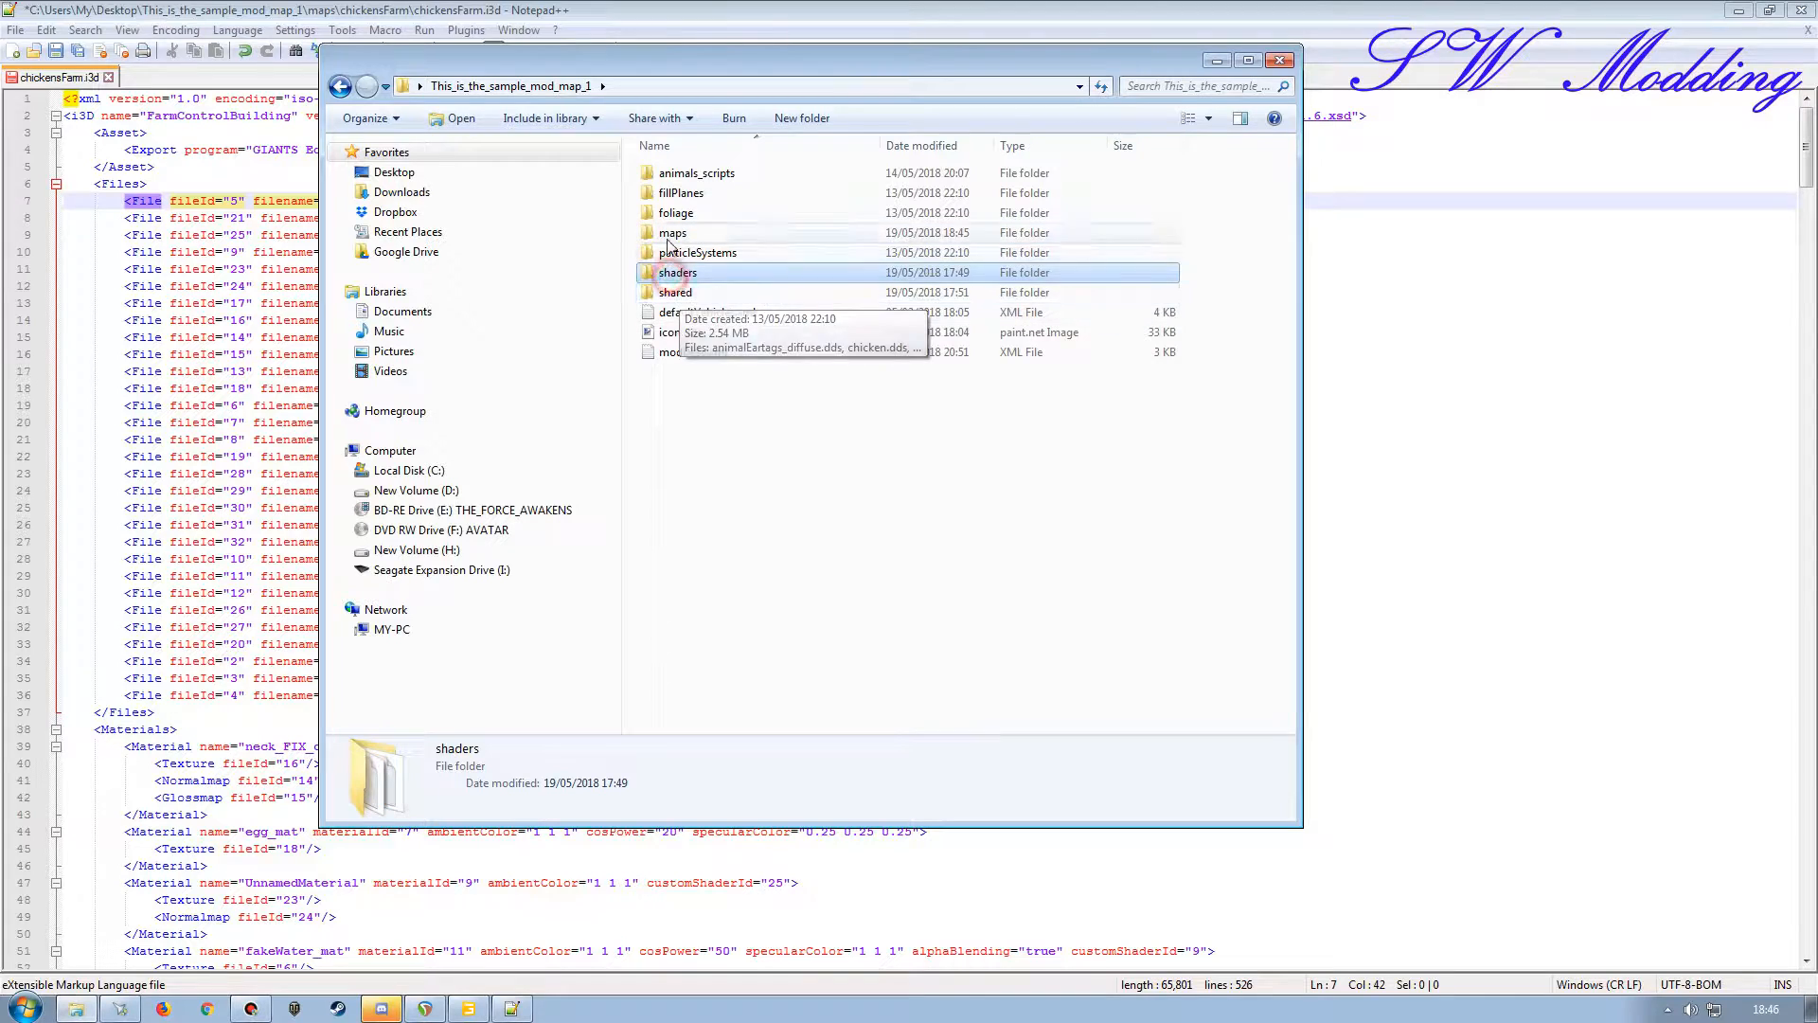
double_click(673, 233)
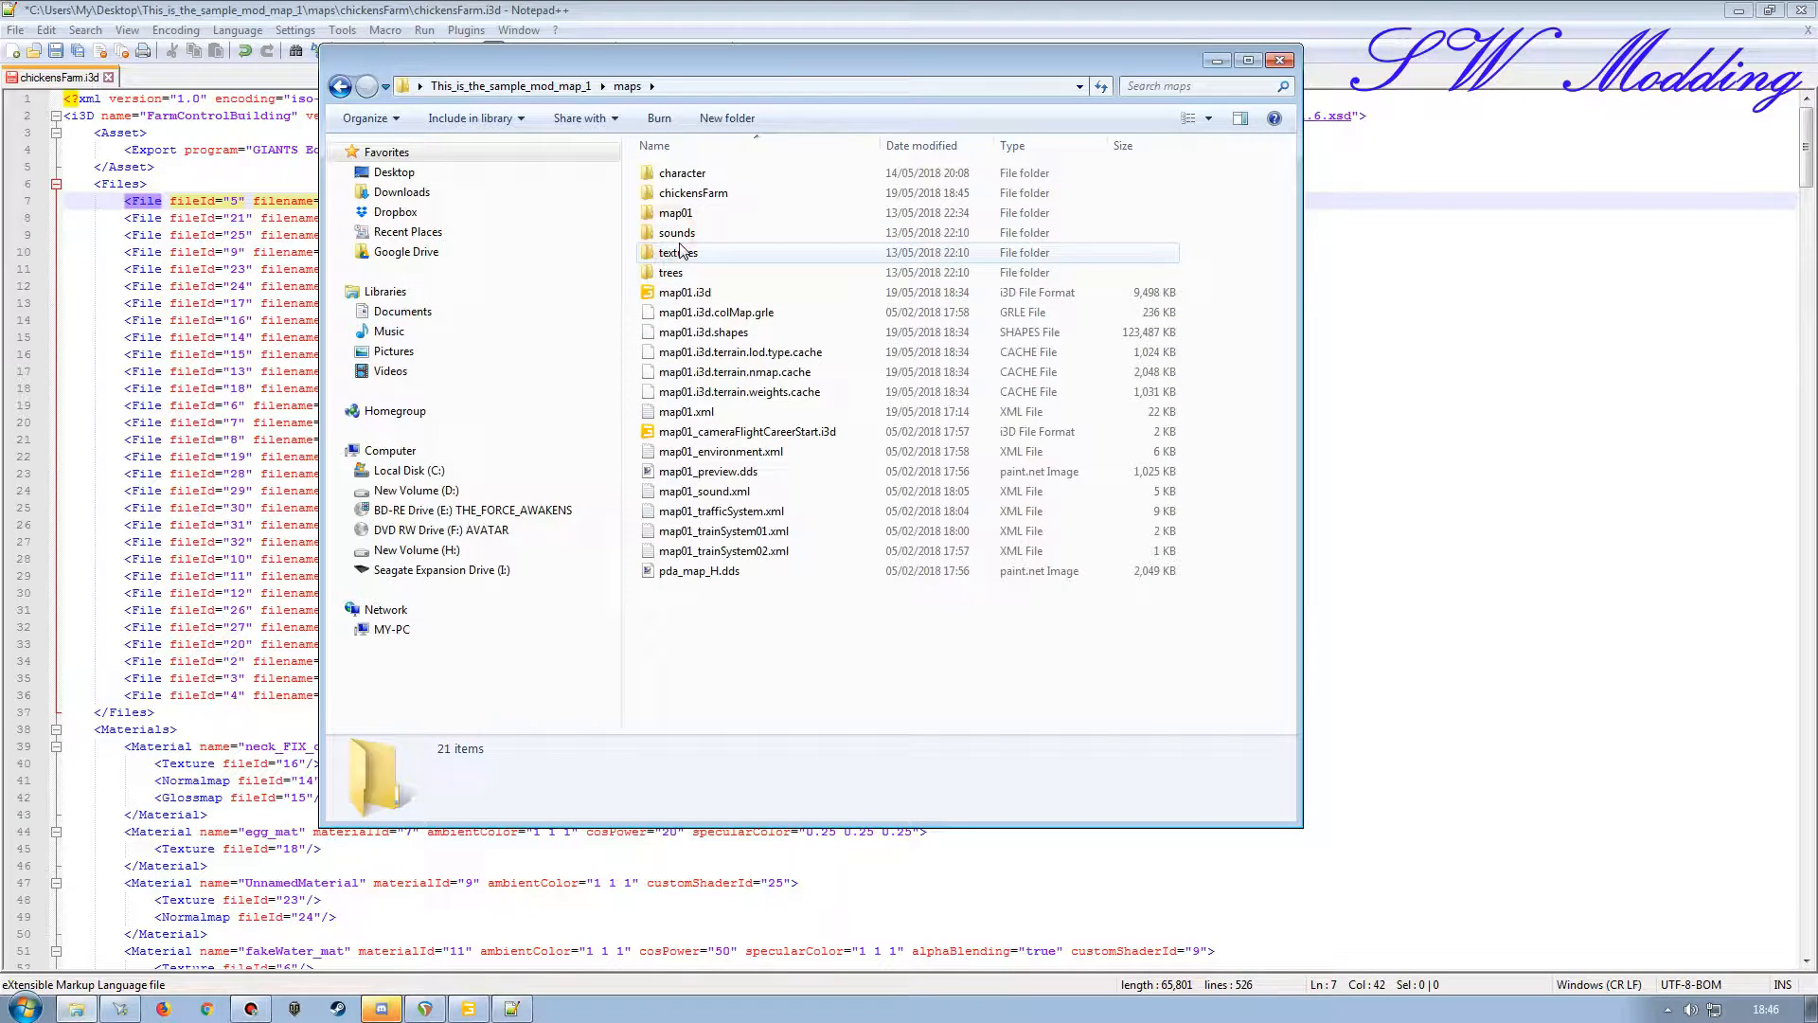
double_click(675, 193)
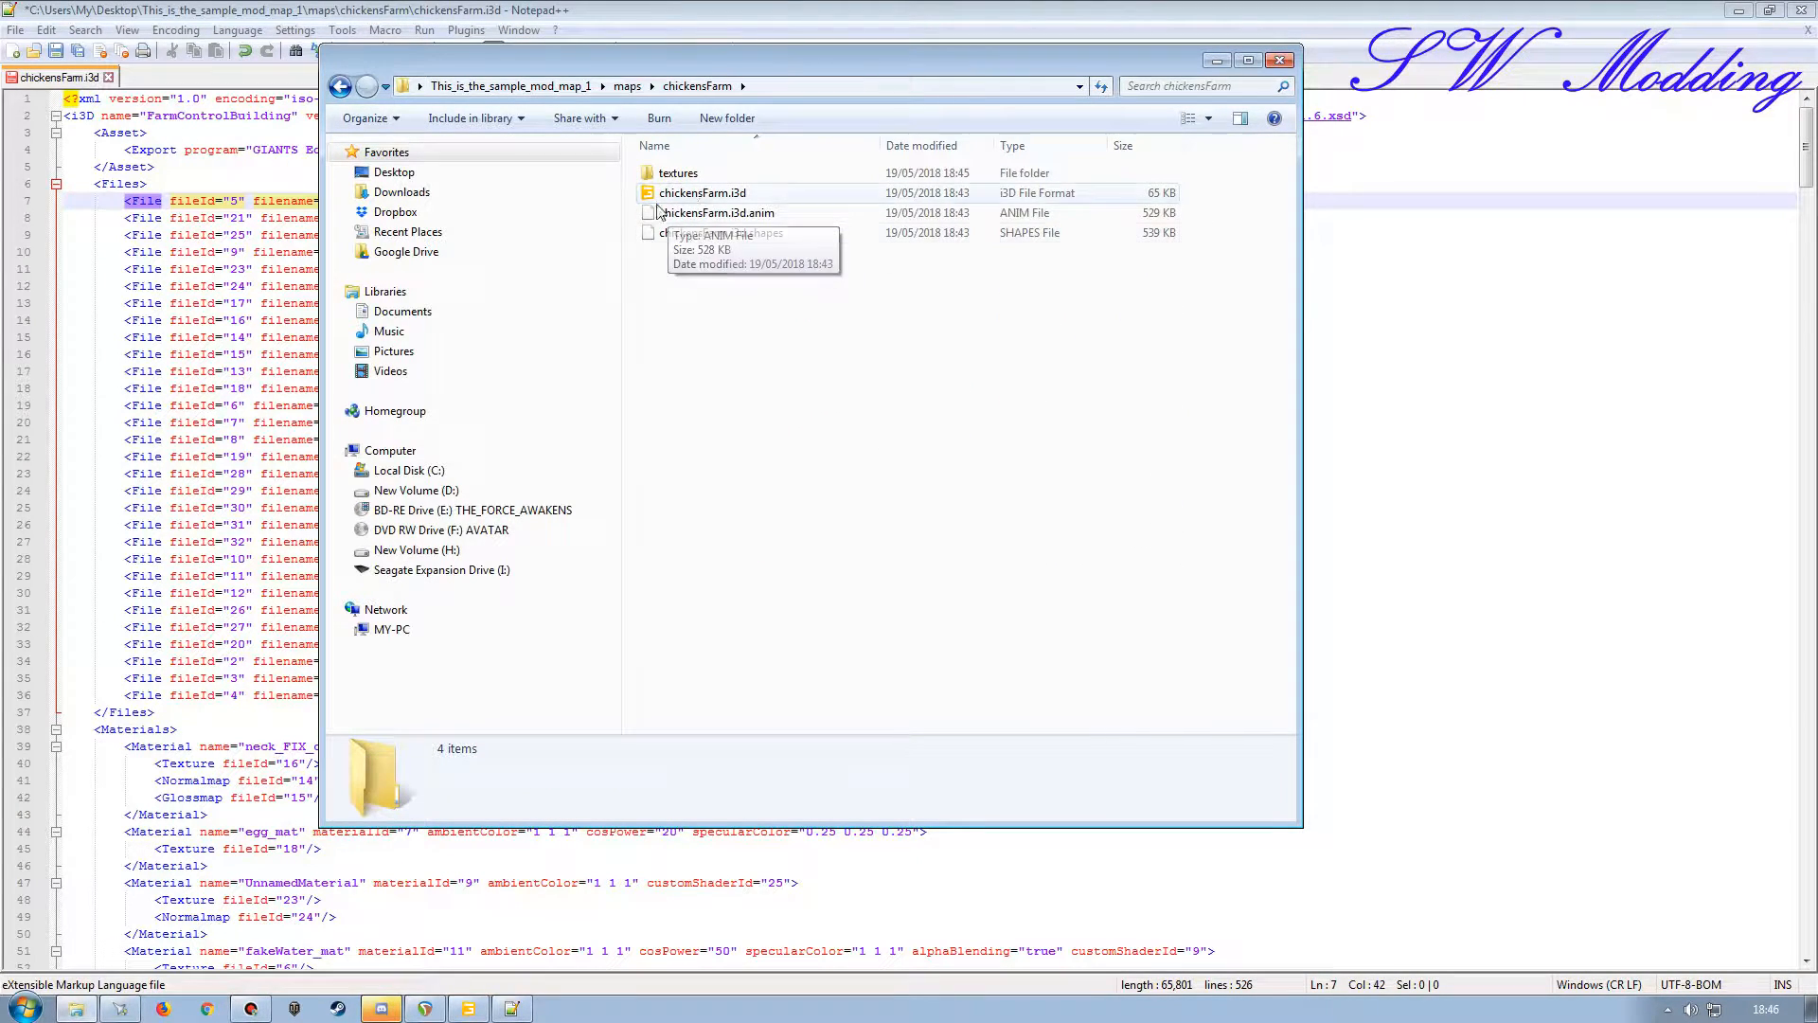
left_click_drag(1219, 46, 1219, 48)
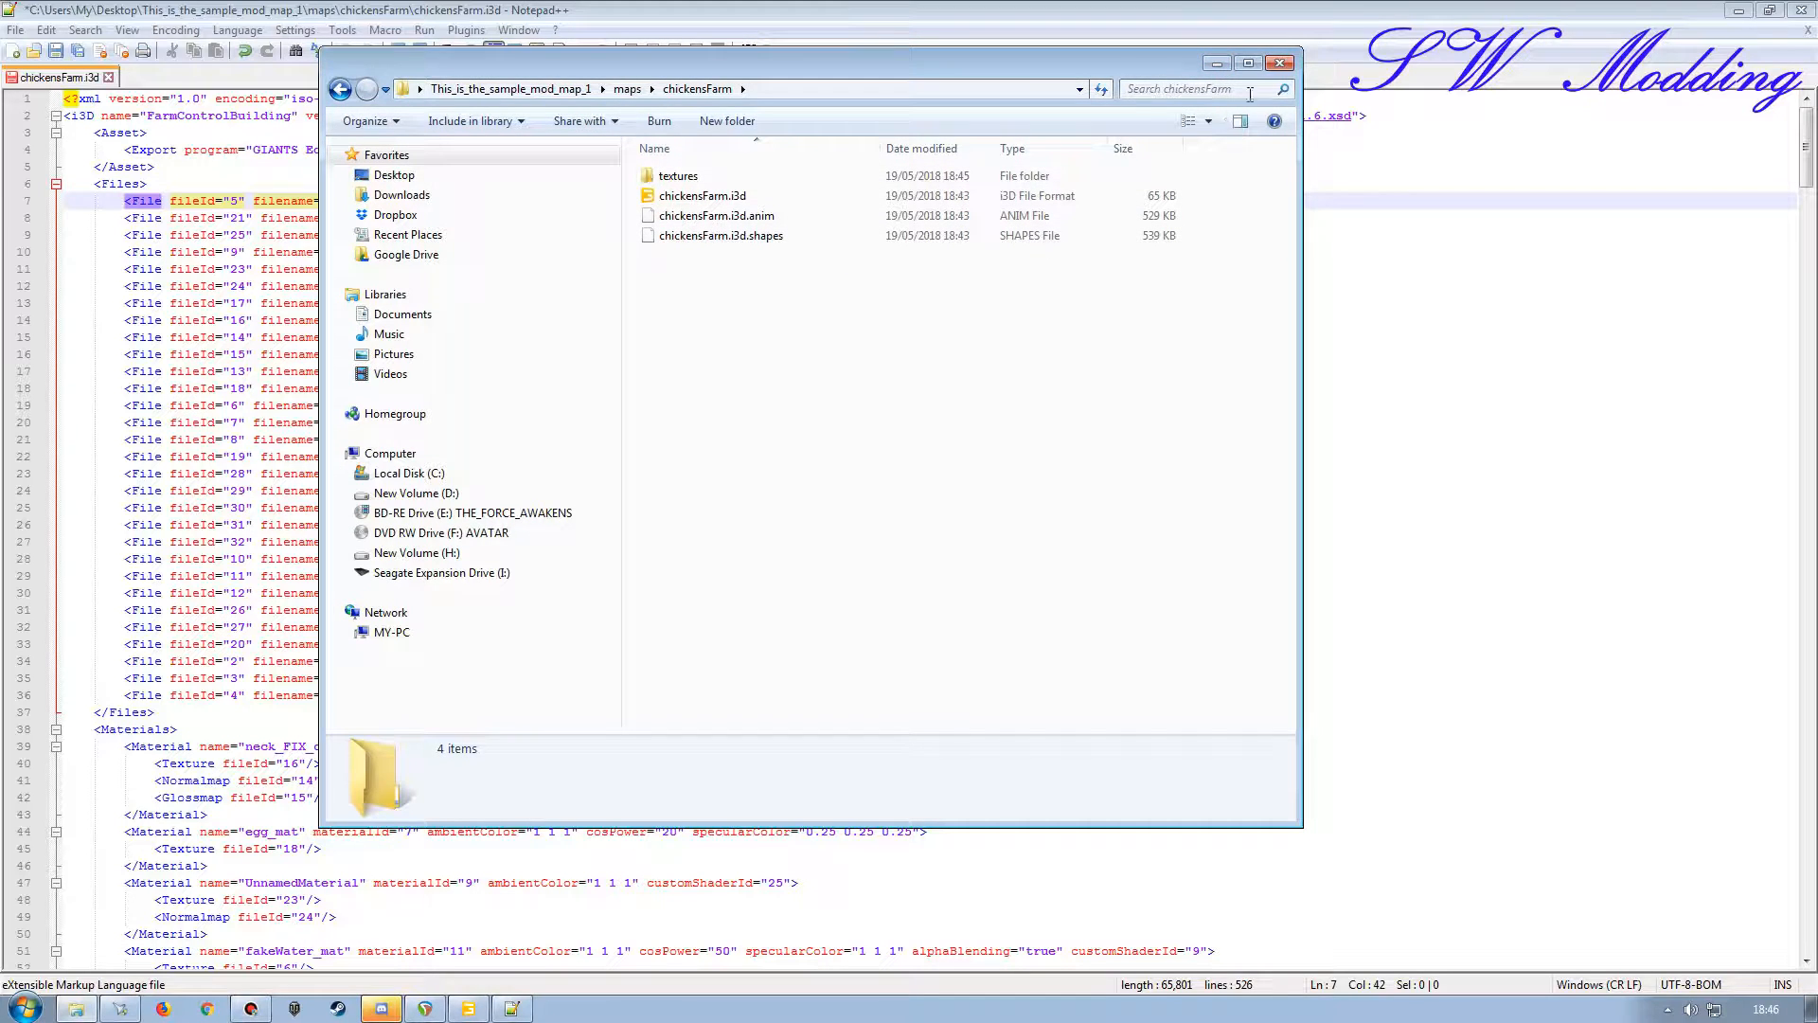
left_click(1217, 63)
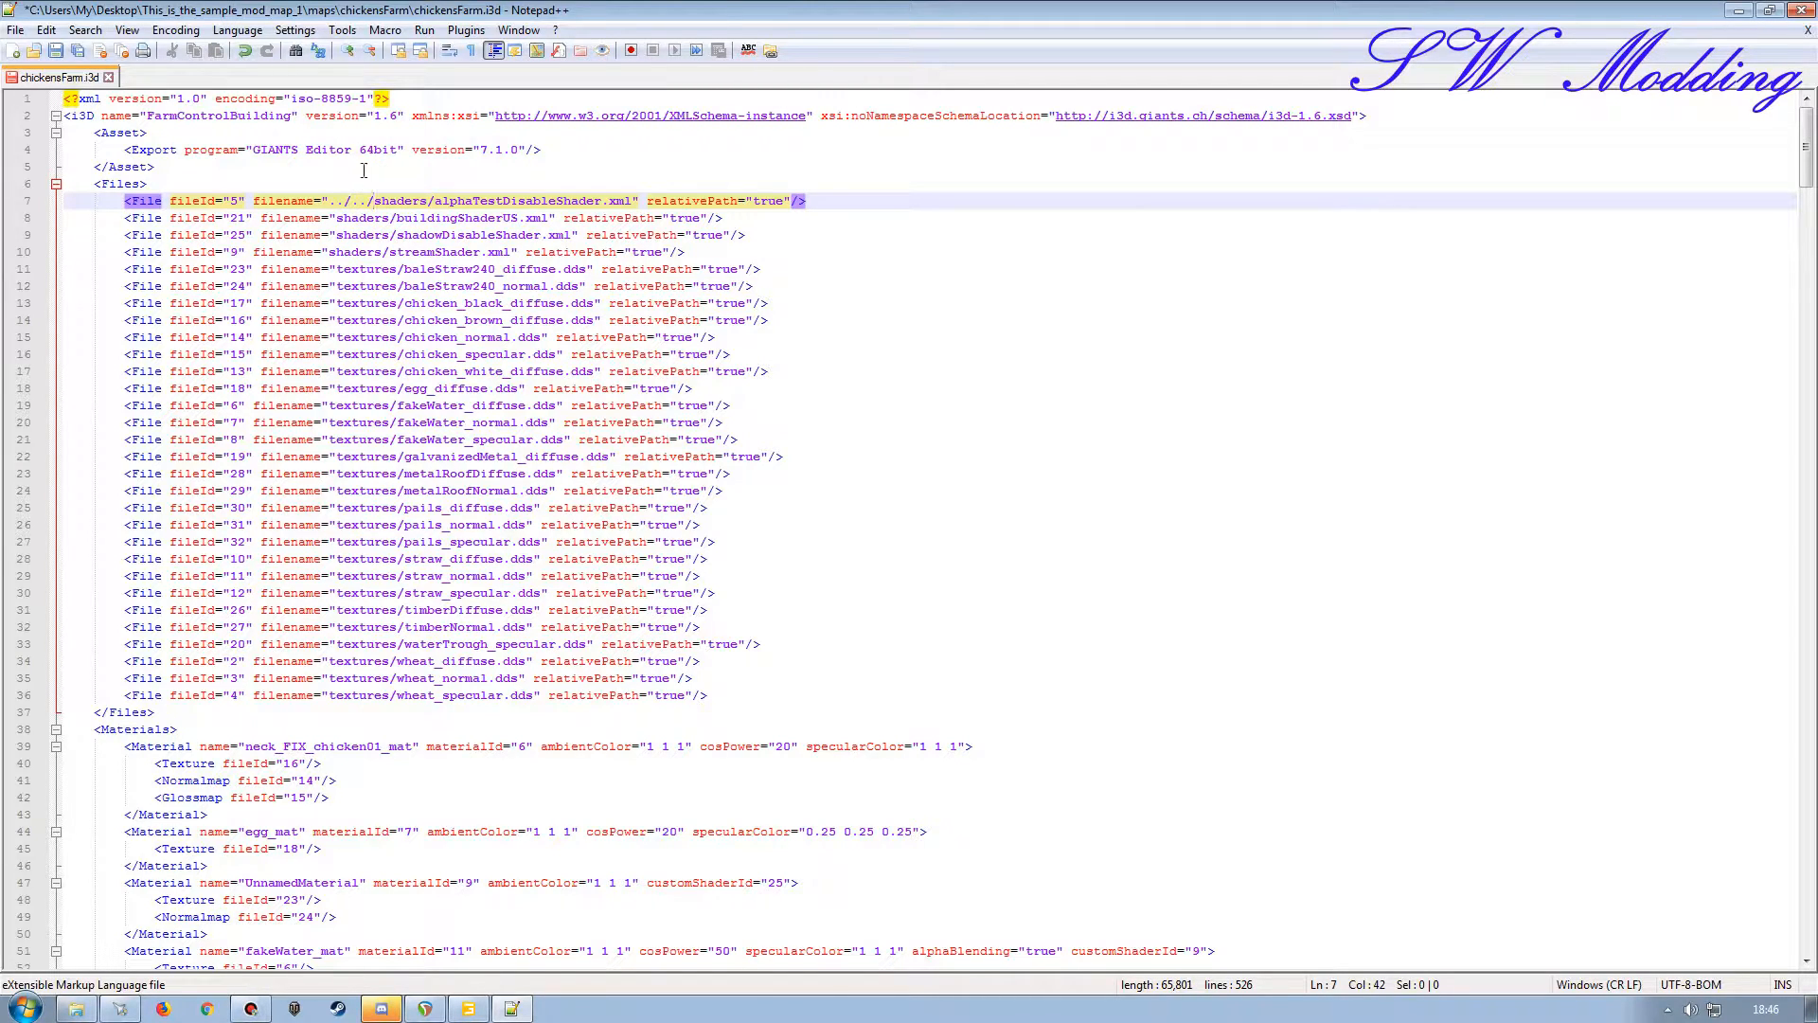
Prefix the buildingShaderUS.xml, shadowDisableShader.xml and streamShader.xml paths with ../../, then save and close chickensFarm.i3d.
left_click(336, 219)
type("../../")
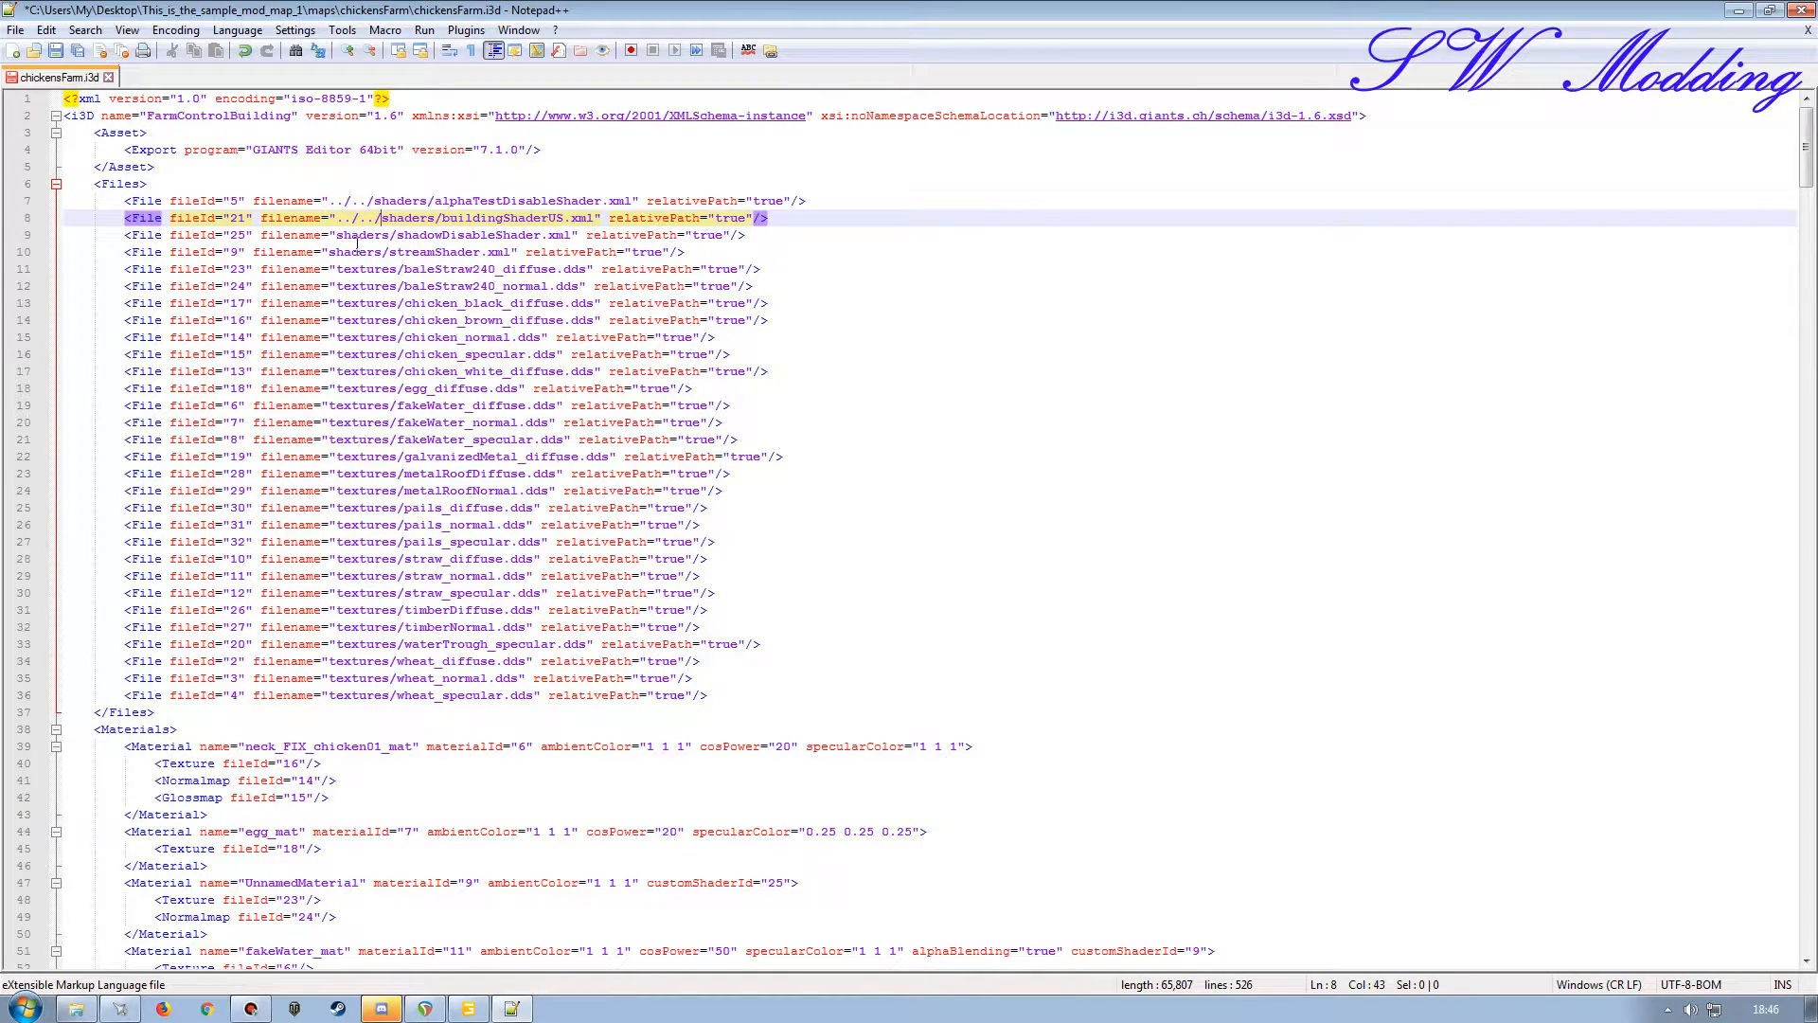
left_click_drag(380, 224, 344, 219)
left_click(333, 236)
type("../../")
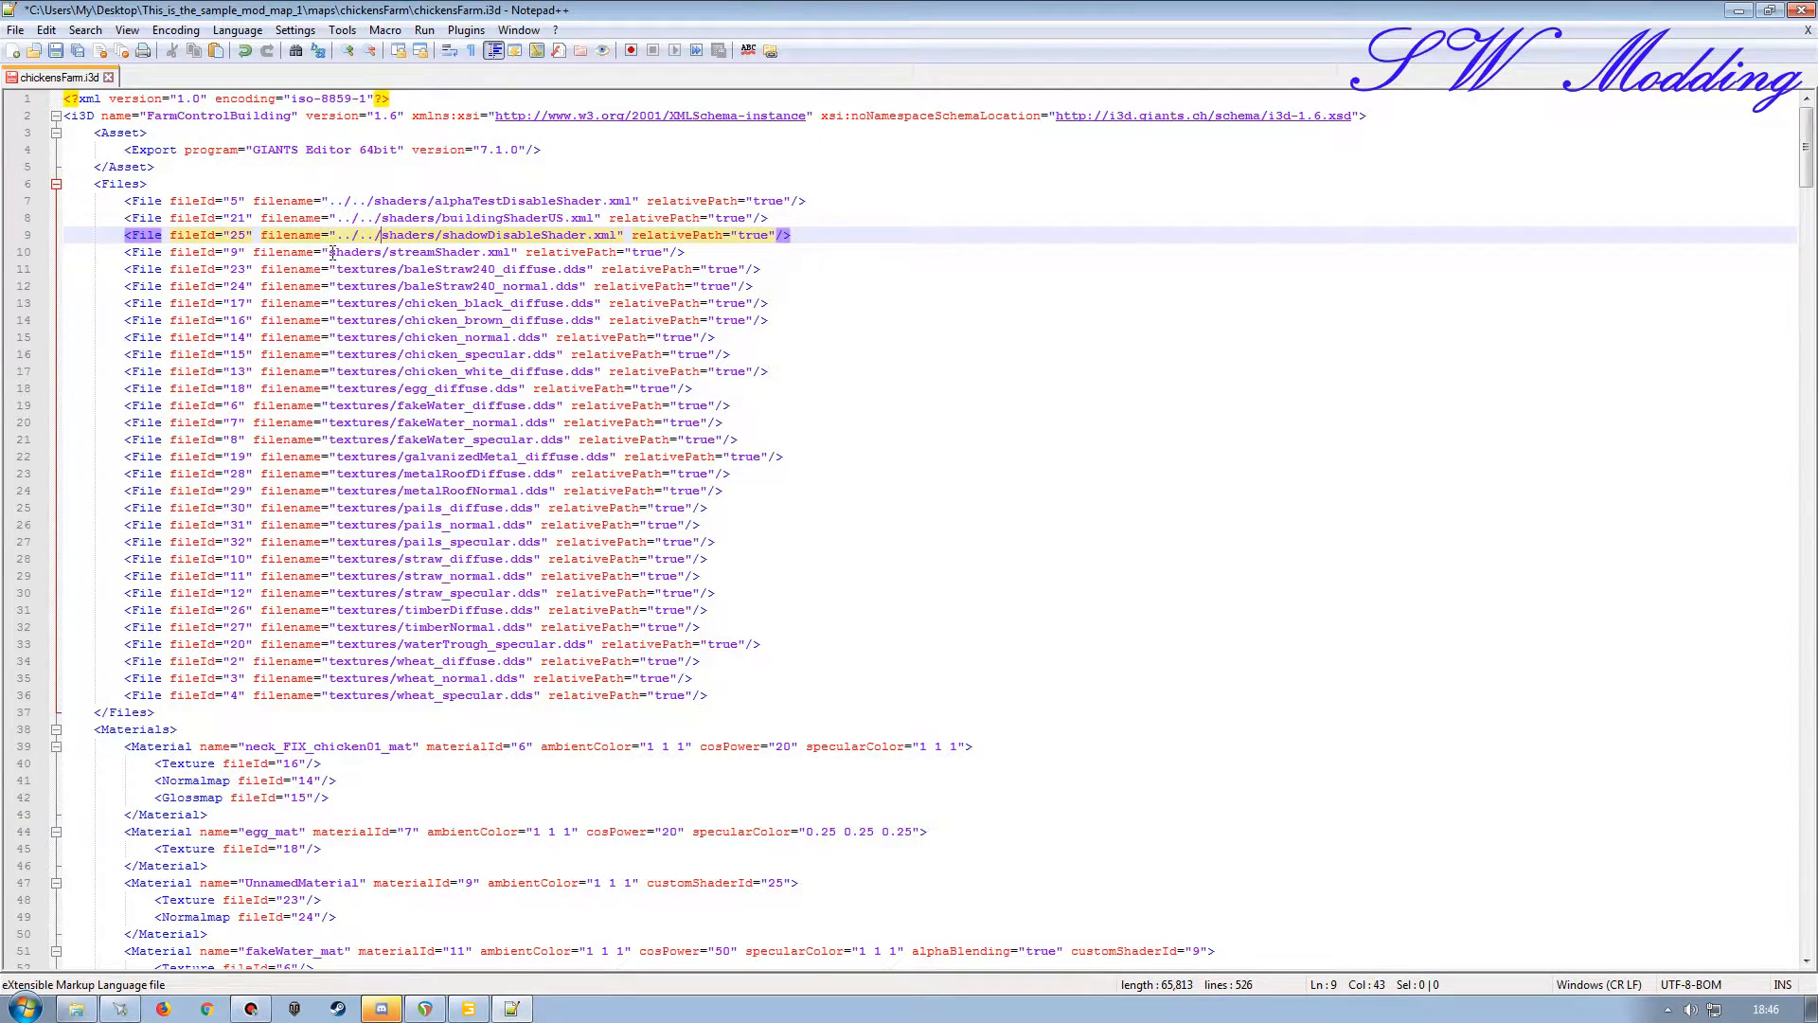
left_click(333, 252)
type("../../")
left_click(56, 50)
left_click(1808, 31)
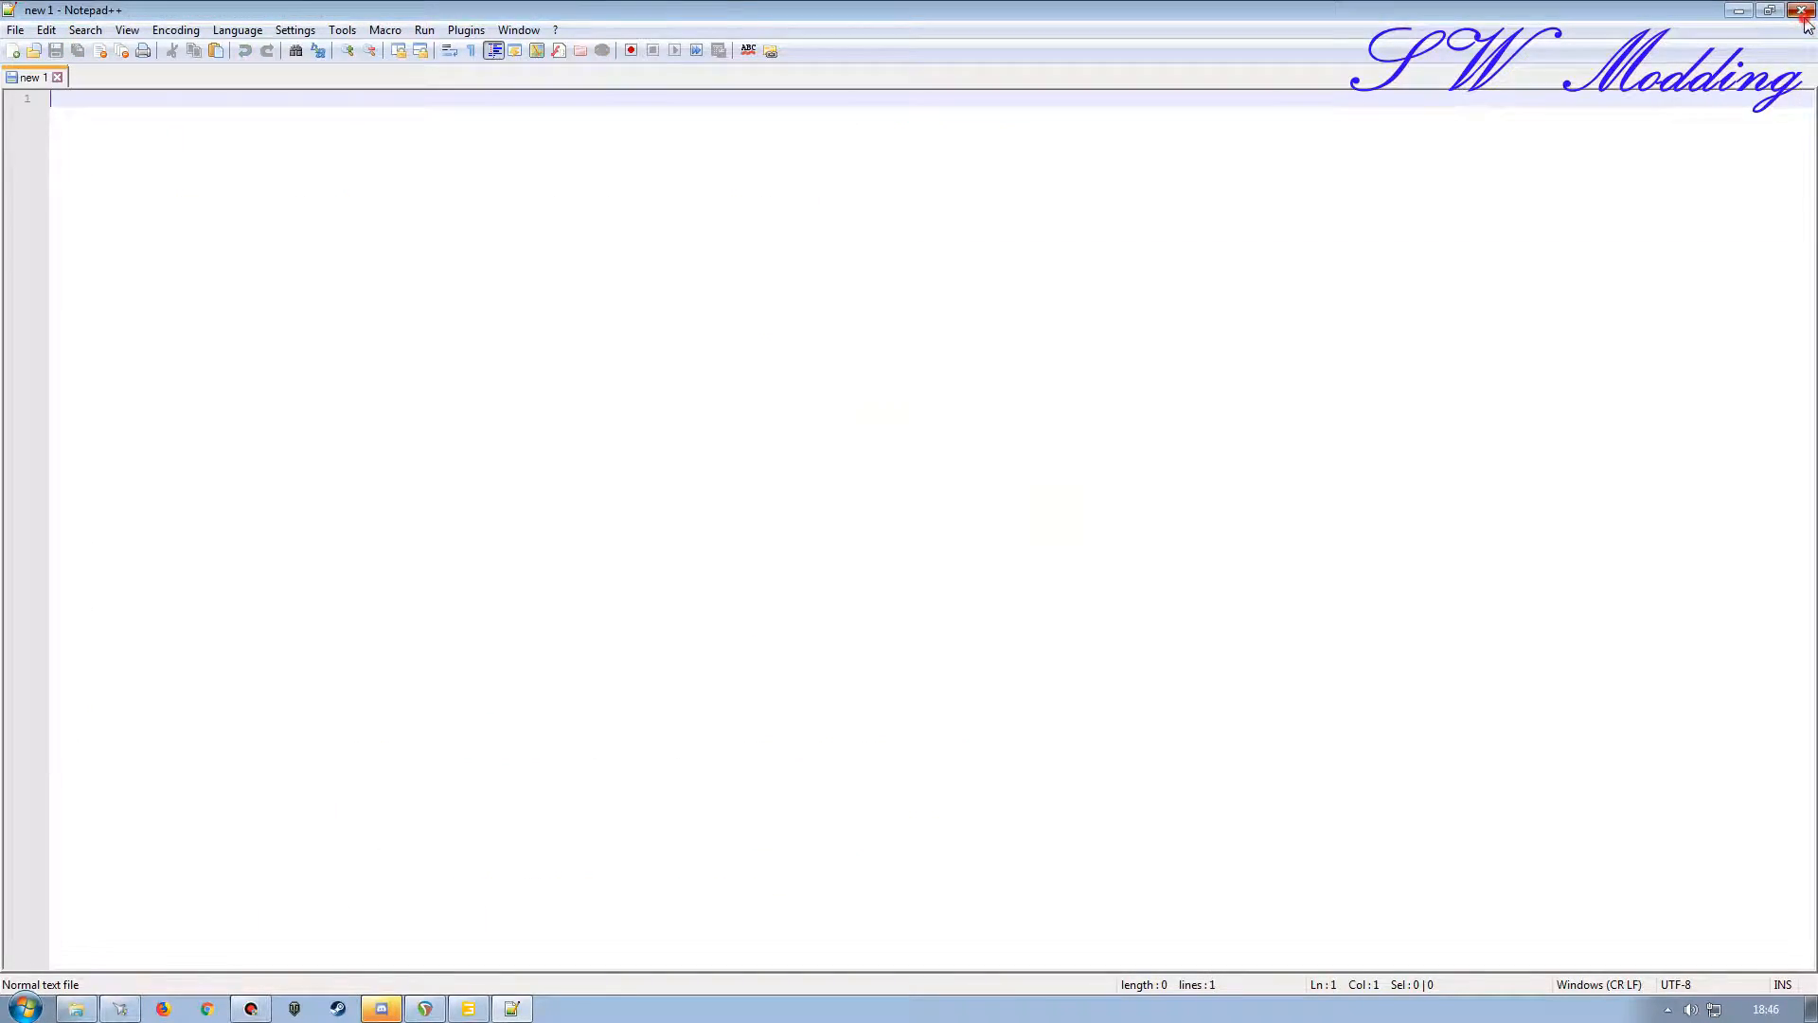
left_click(1802, 11)
Open the edited chickensFarm.i3d in GIANTS Editor to check that it loads, and close it again.
left_click(73, 1012)
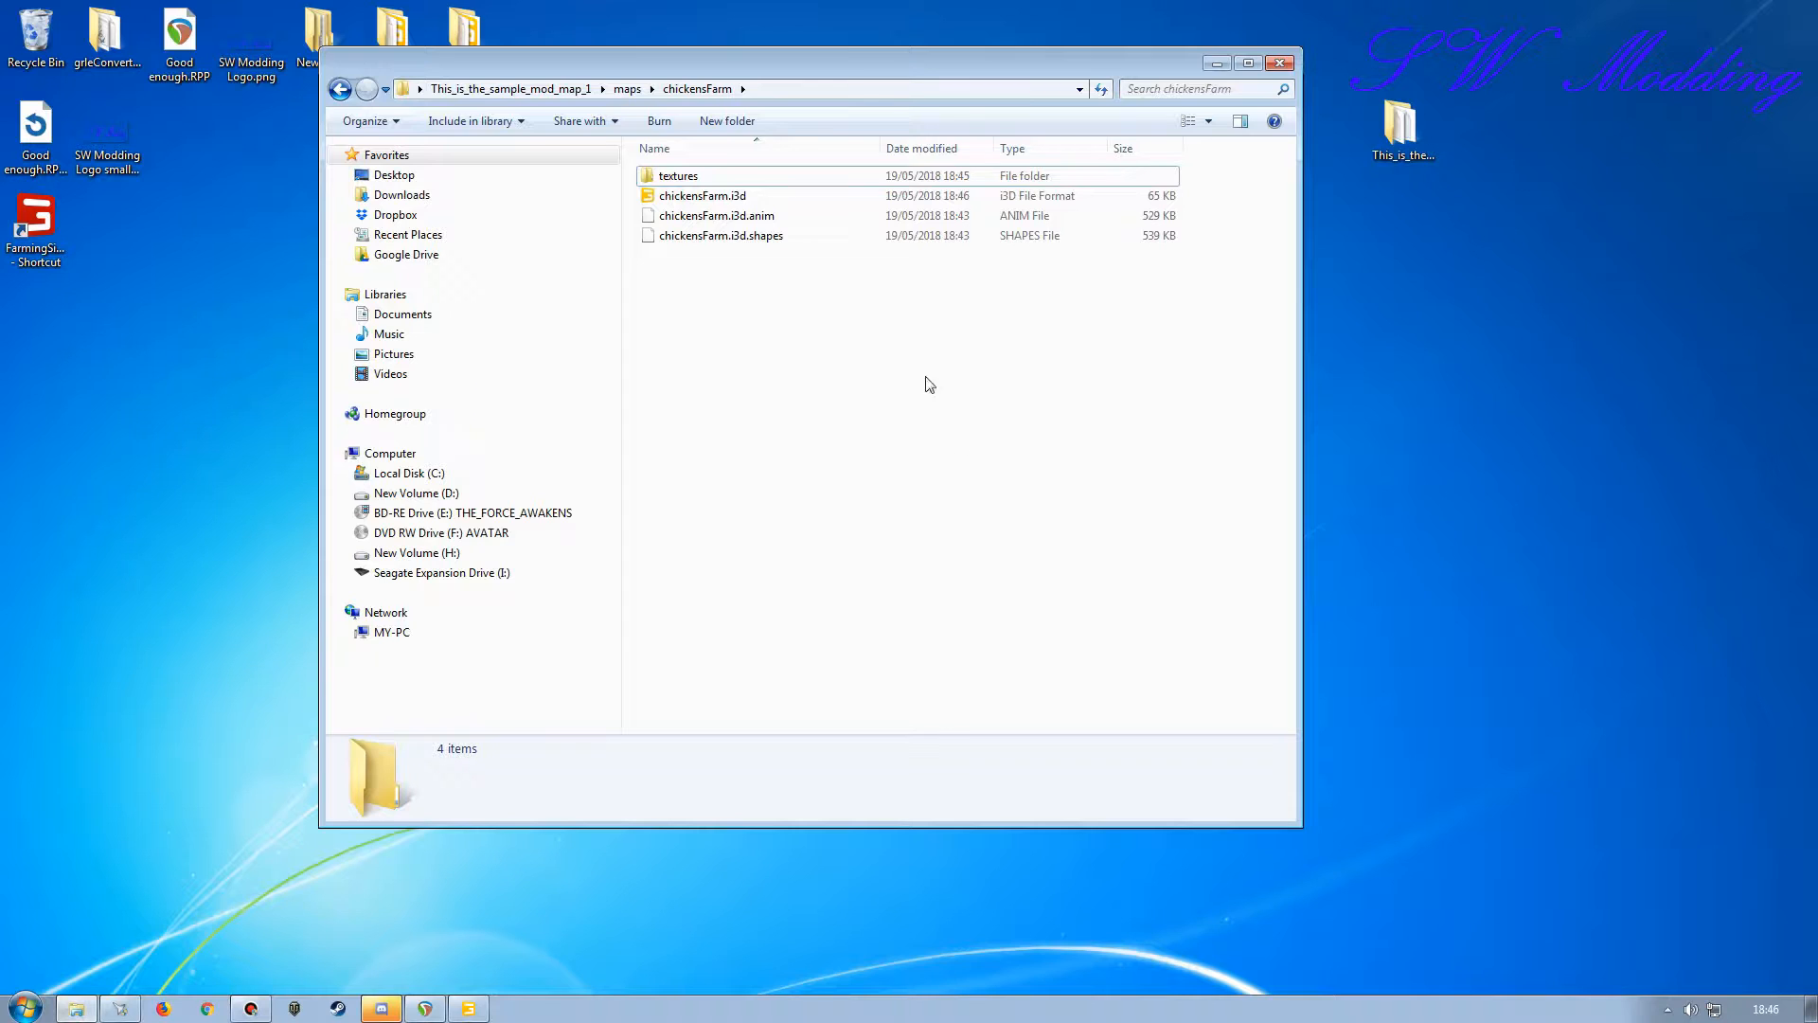
double_click(694, 194)
left_click(897, 622)
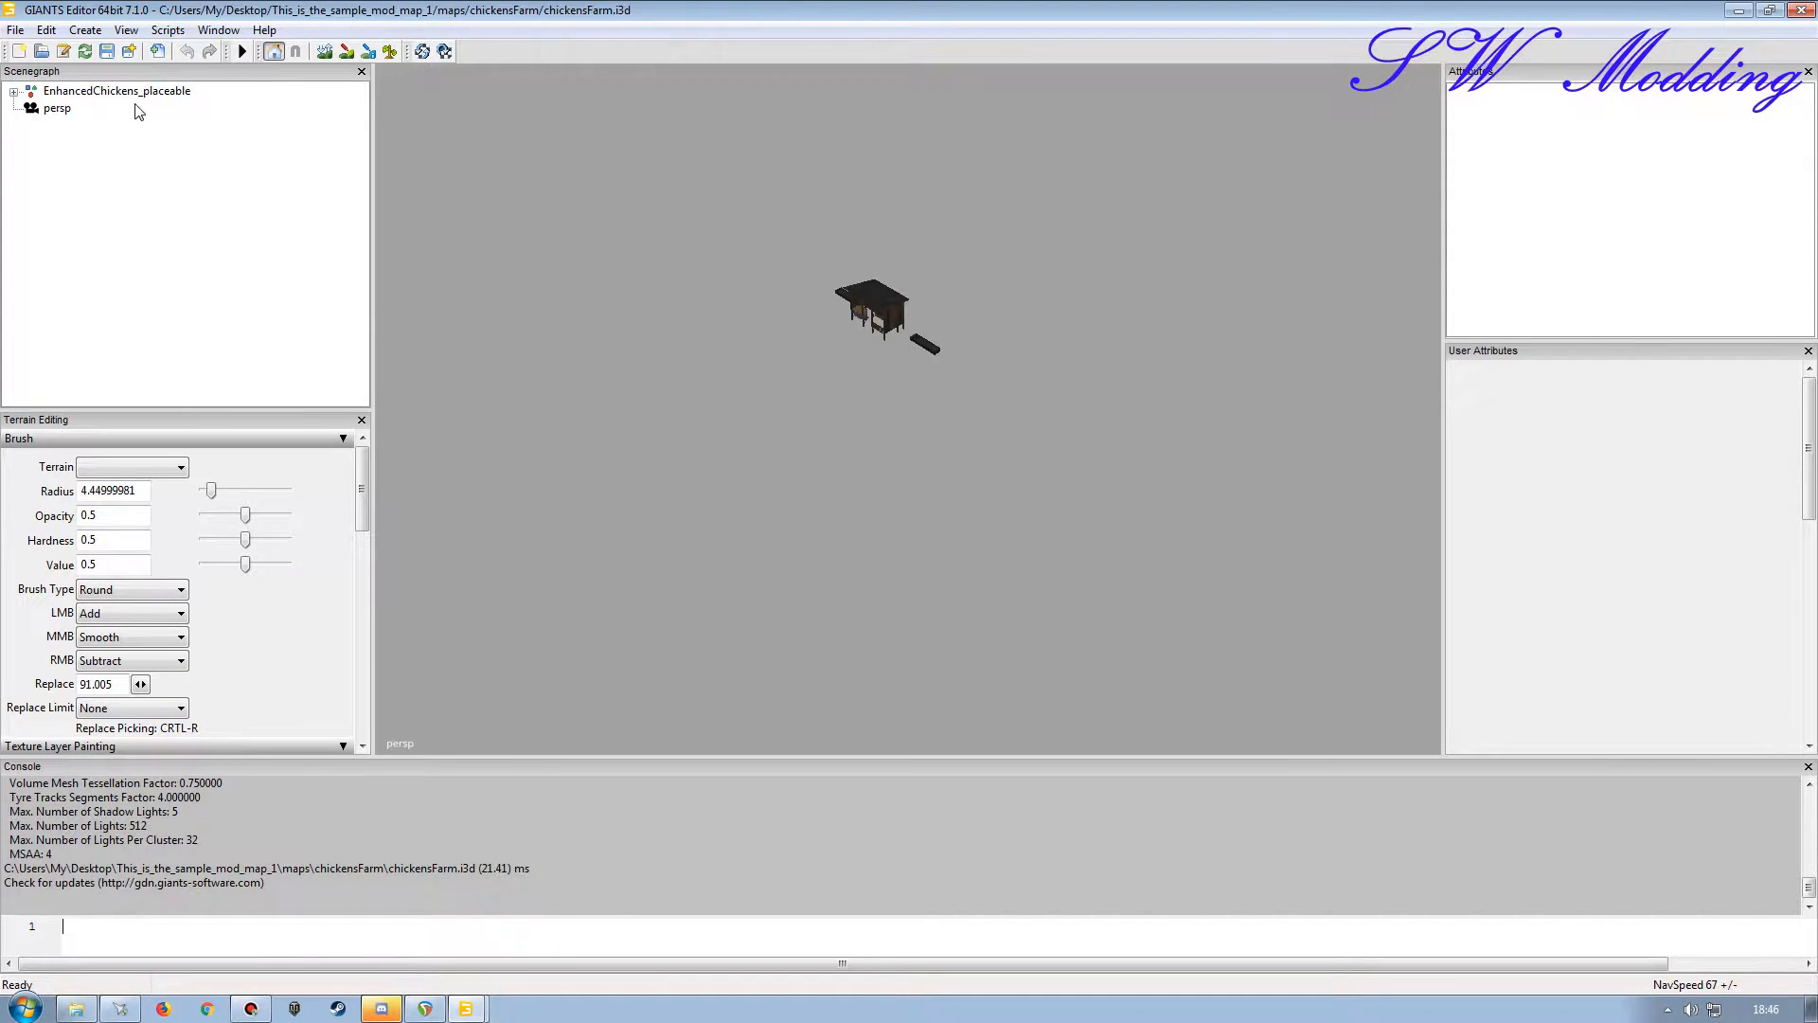
left_click(1799, 13)
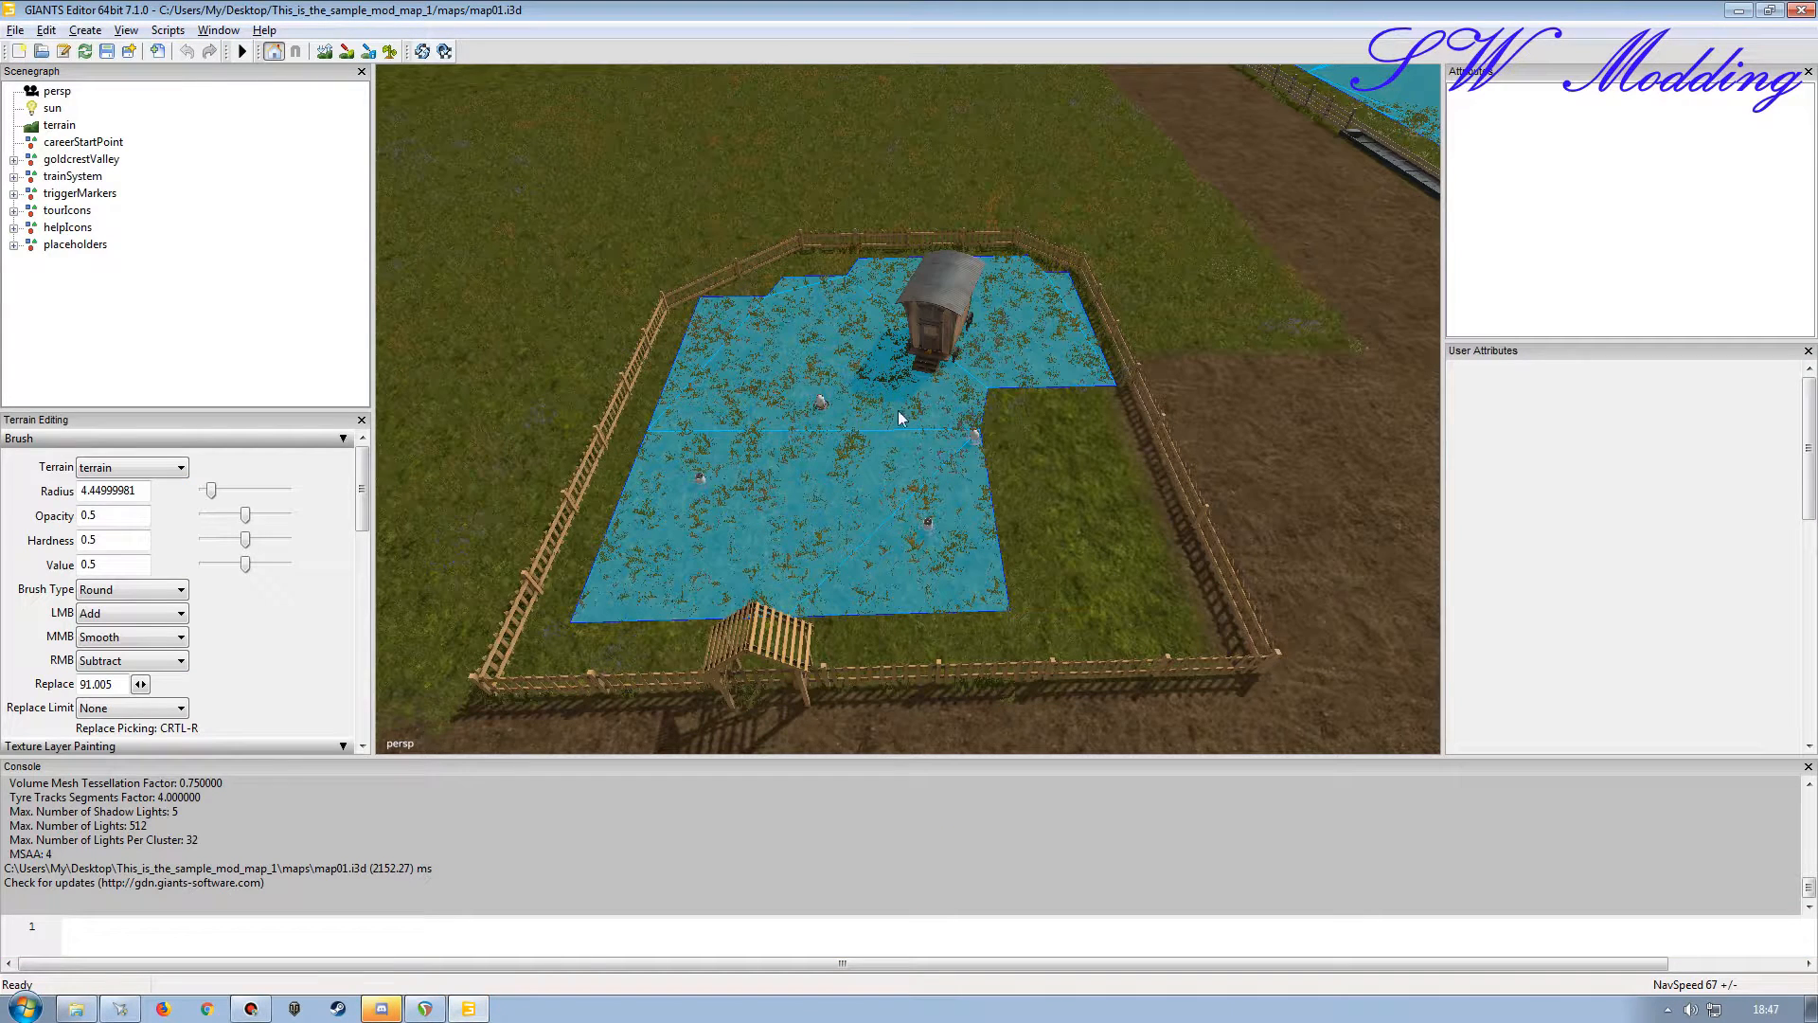
Import chickensFarm.i3d from the sample map's maps/chickensFarm folder into the map01 scene.
left_click(15, 30)
left_click(42, 224)
left_click(76, 169)
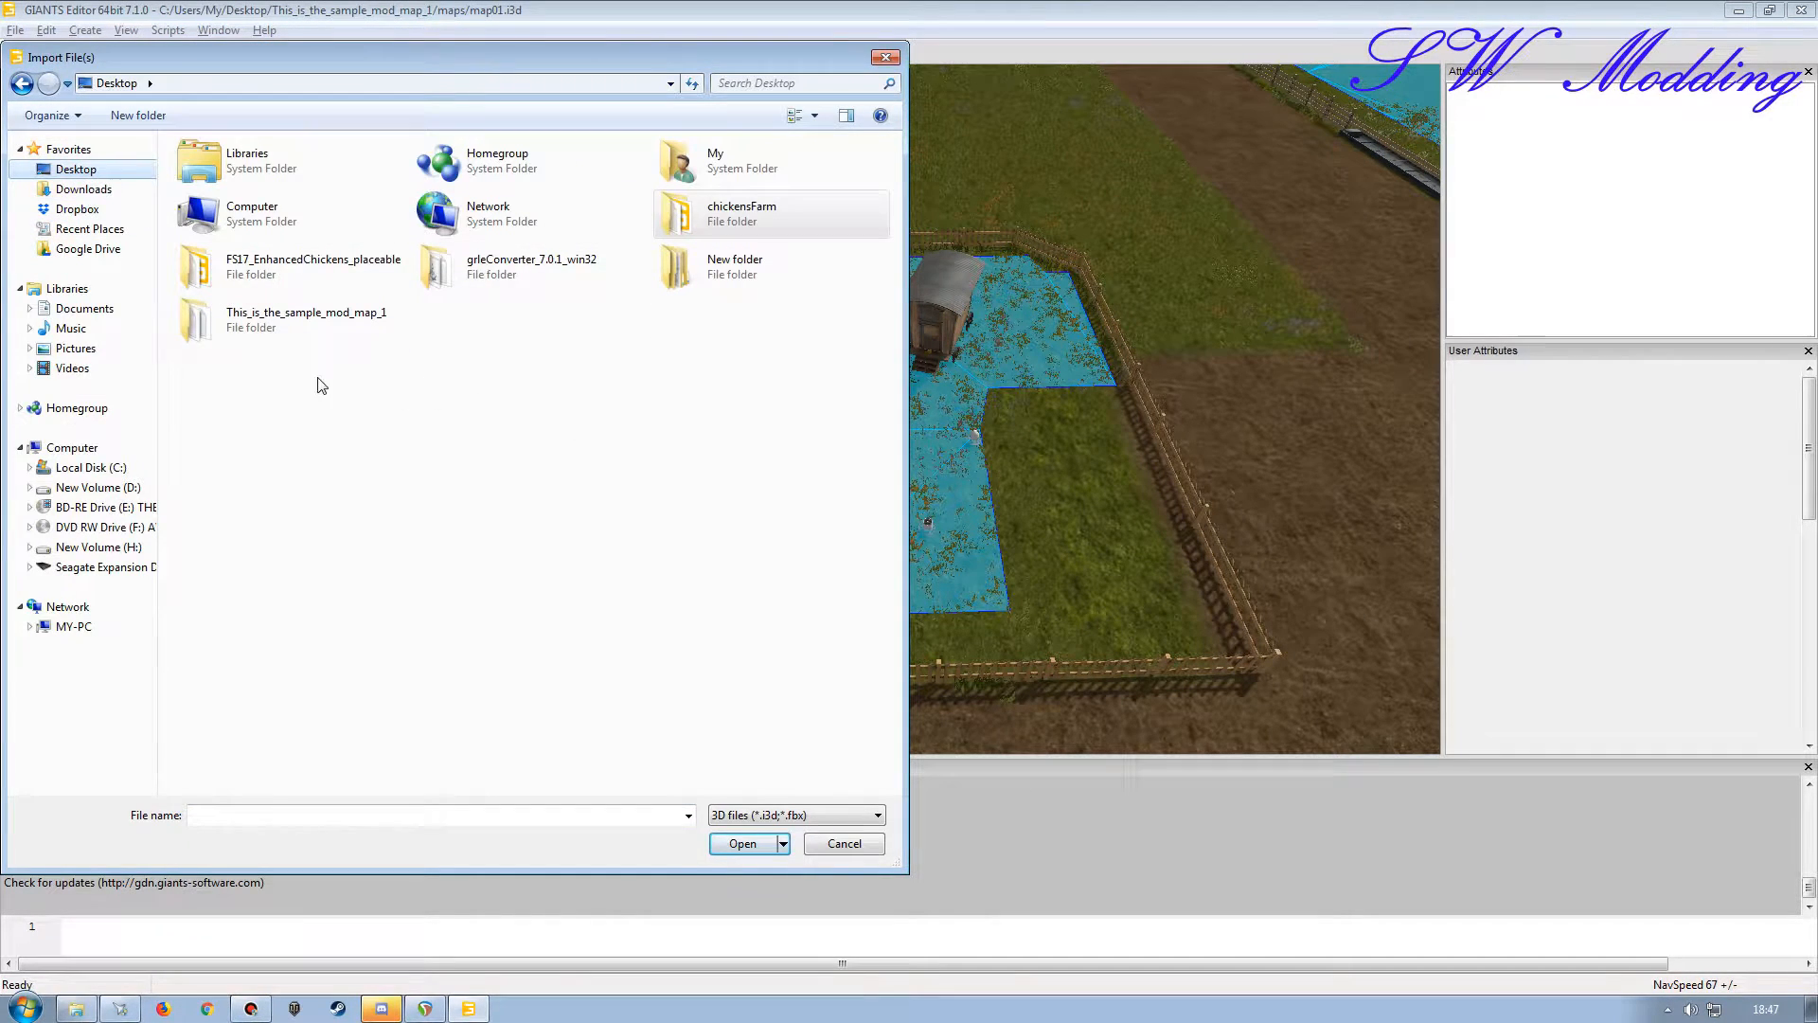
double_click(272, 327)
double_click(204, 230)
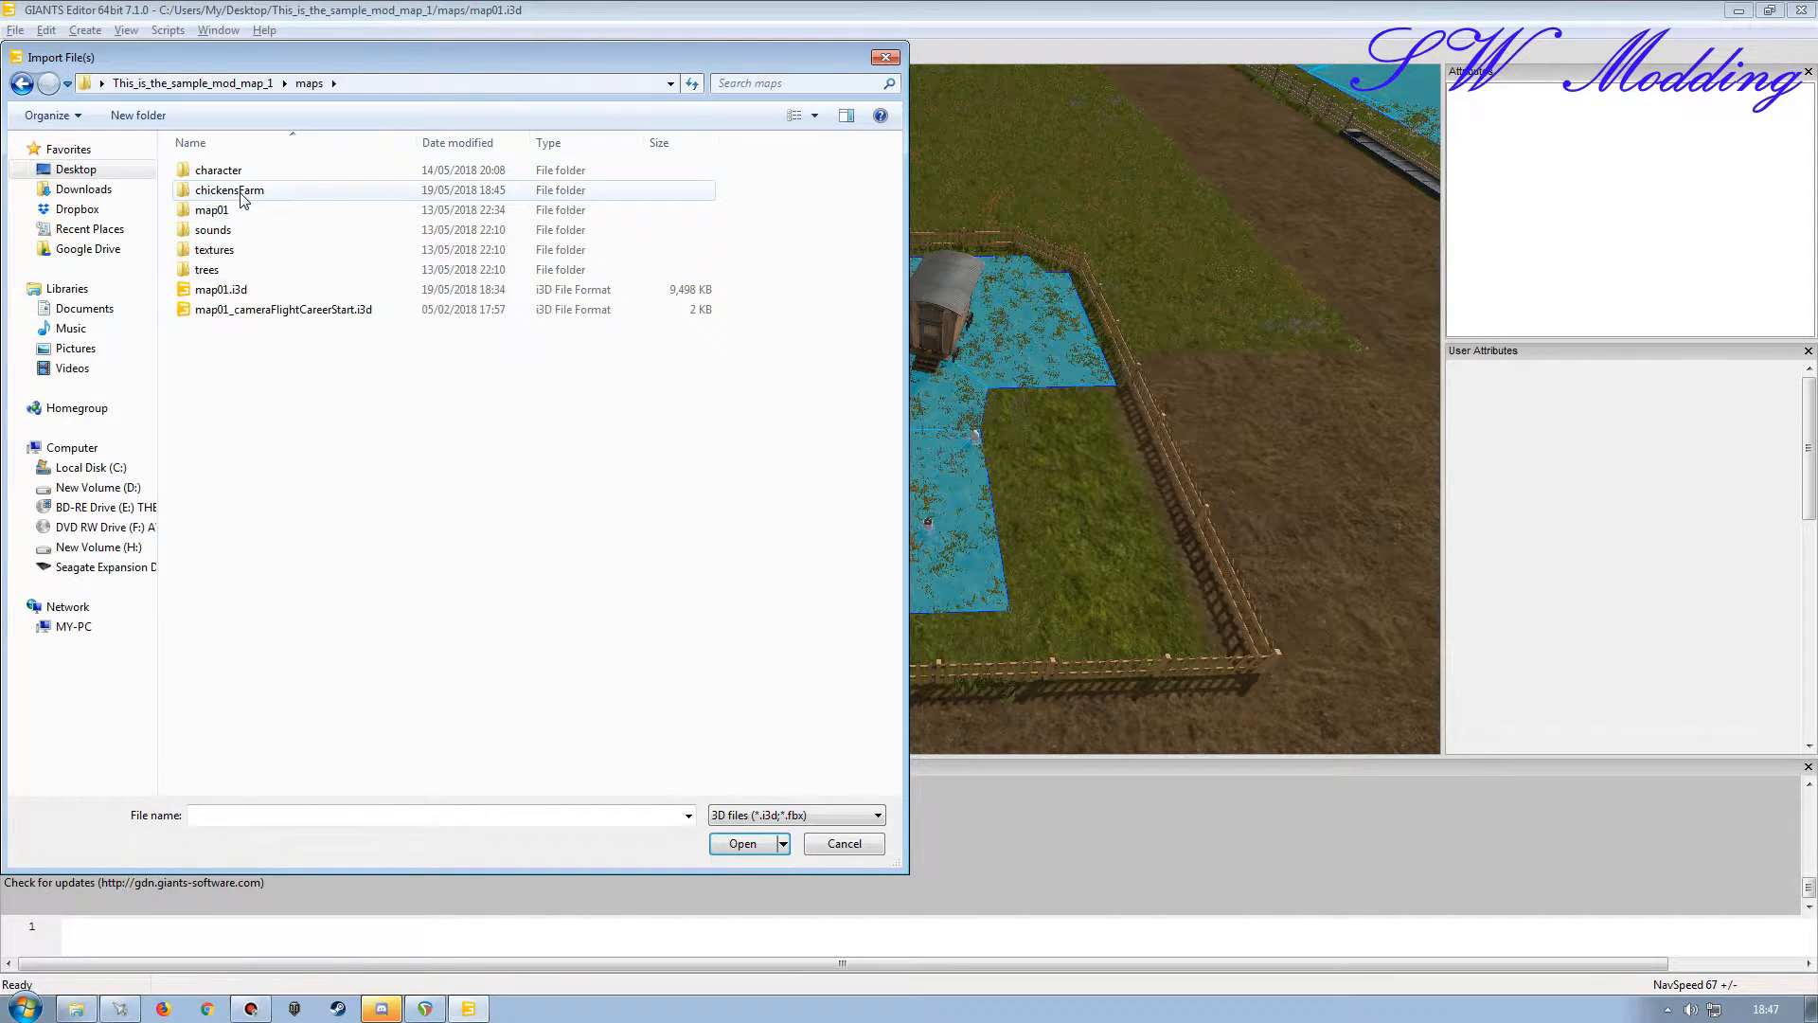
double_click(243, 193)
double_click(242, 192)
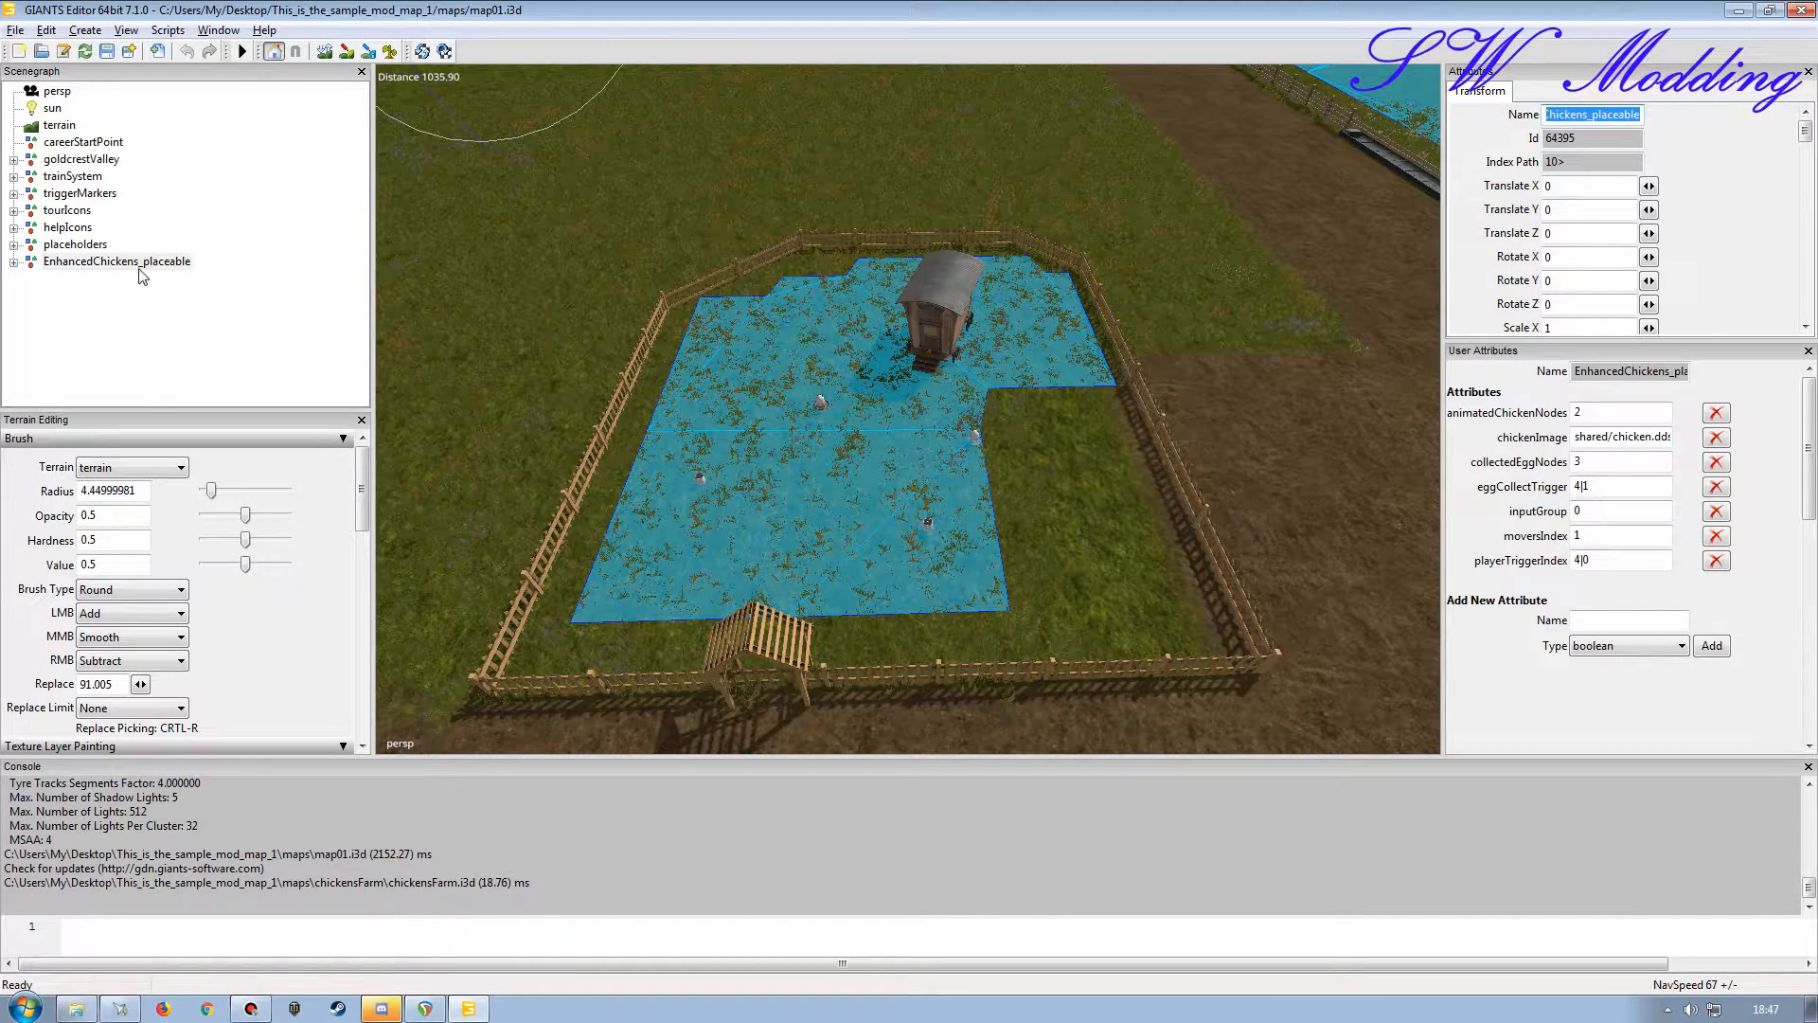
Rename the imported EnhancedChickens_placeable group as EnhancedChickens.
left_click(1591, 116)
key("Delete")
key("Delete")
key("Delete")
key("Delete")
key("Delete")
key("Tab")
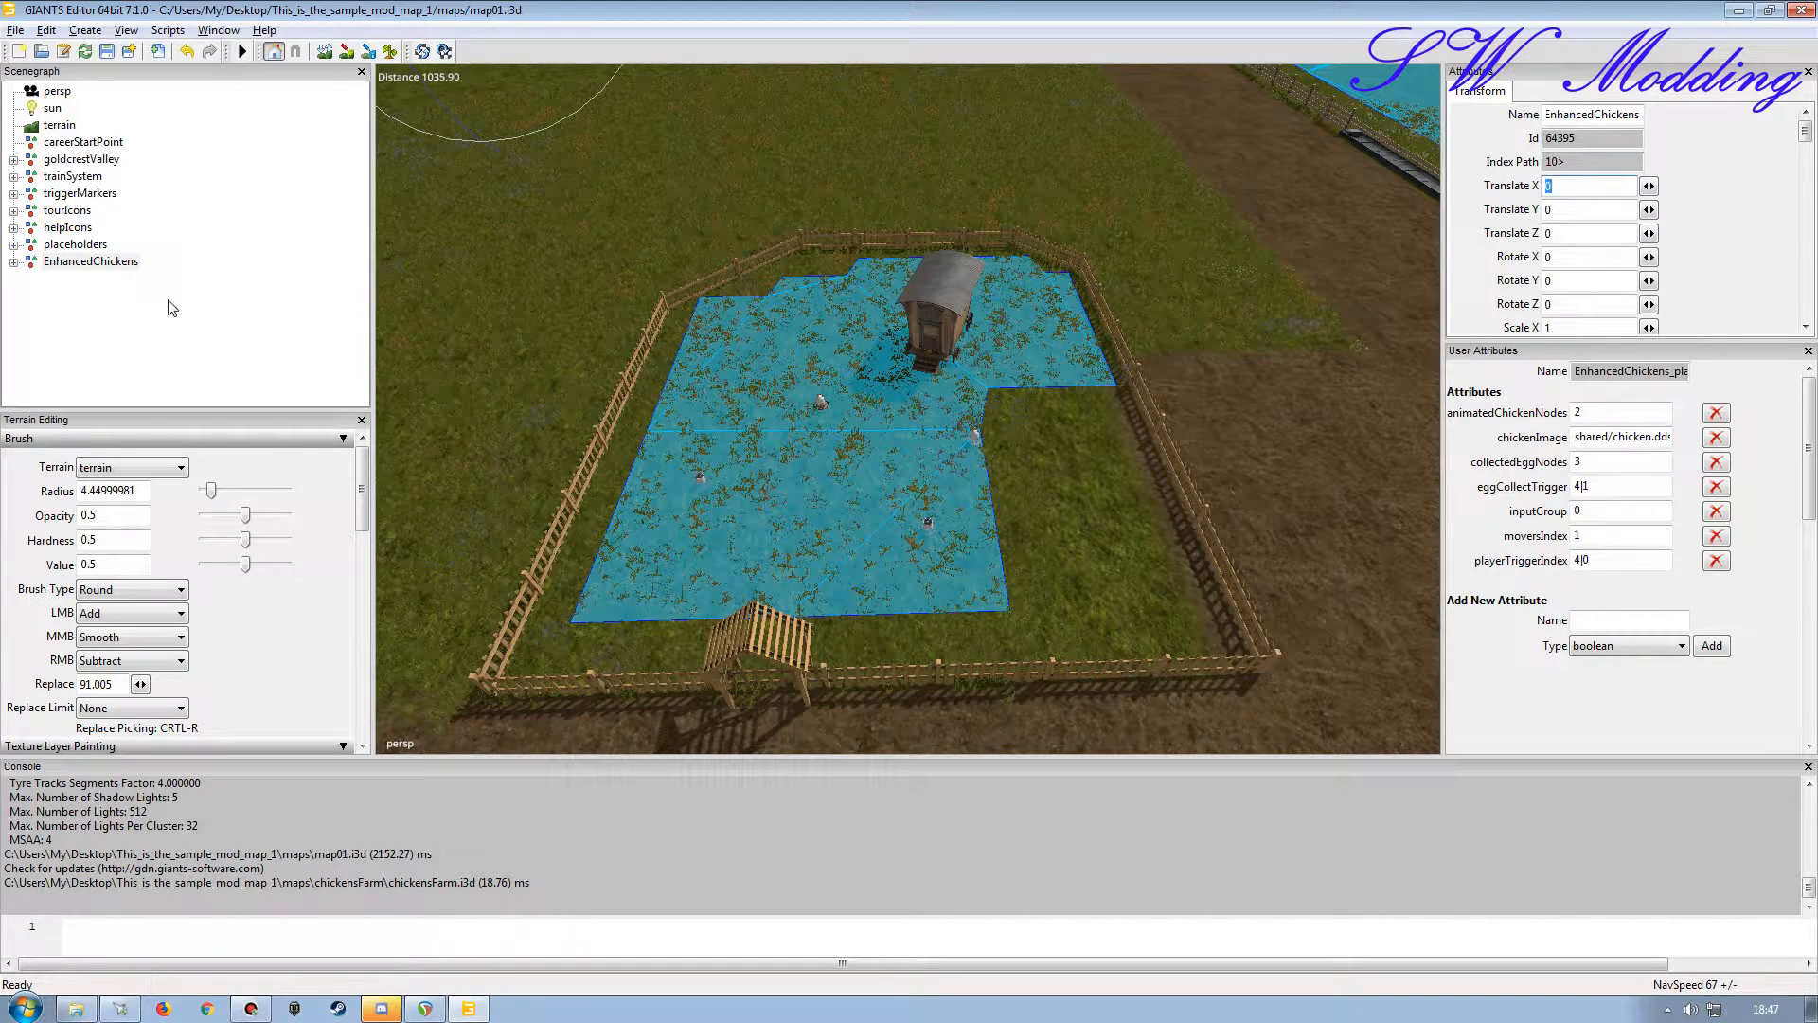
Place the EnhancedChickens group on the uncovered grass inside the fenced pen, at about X -892, Y 100, Z 498.
left_click(14, 262)
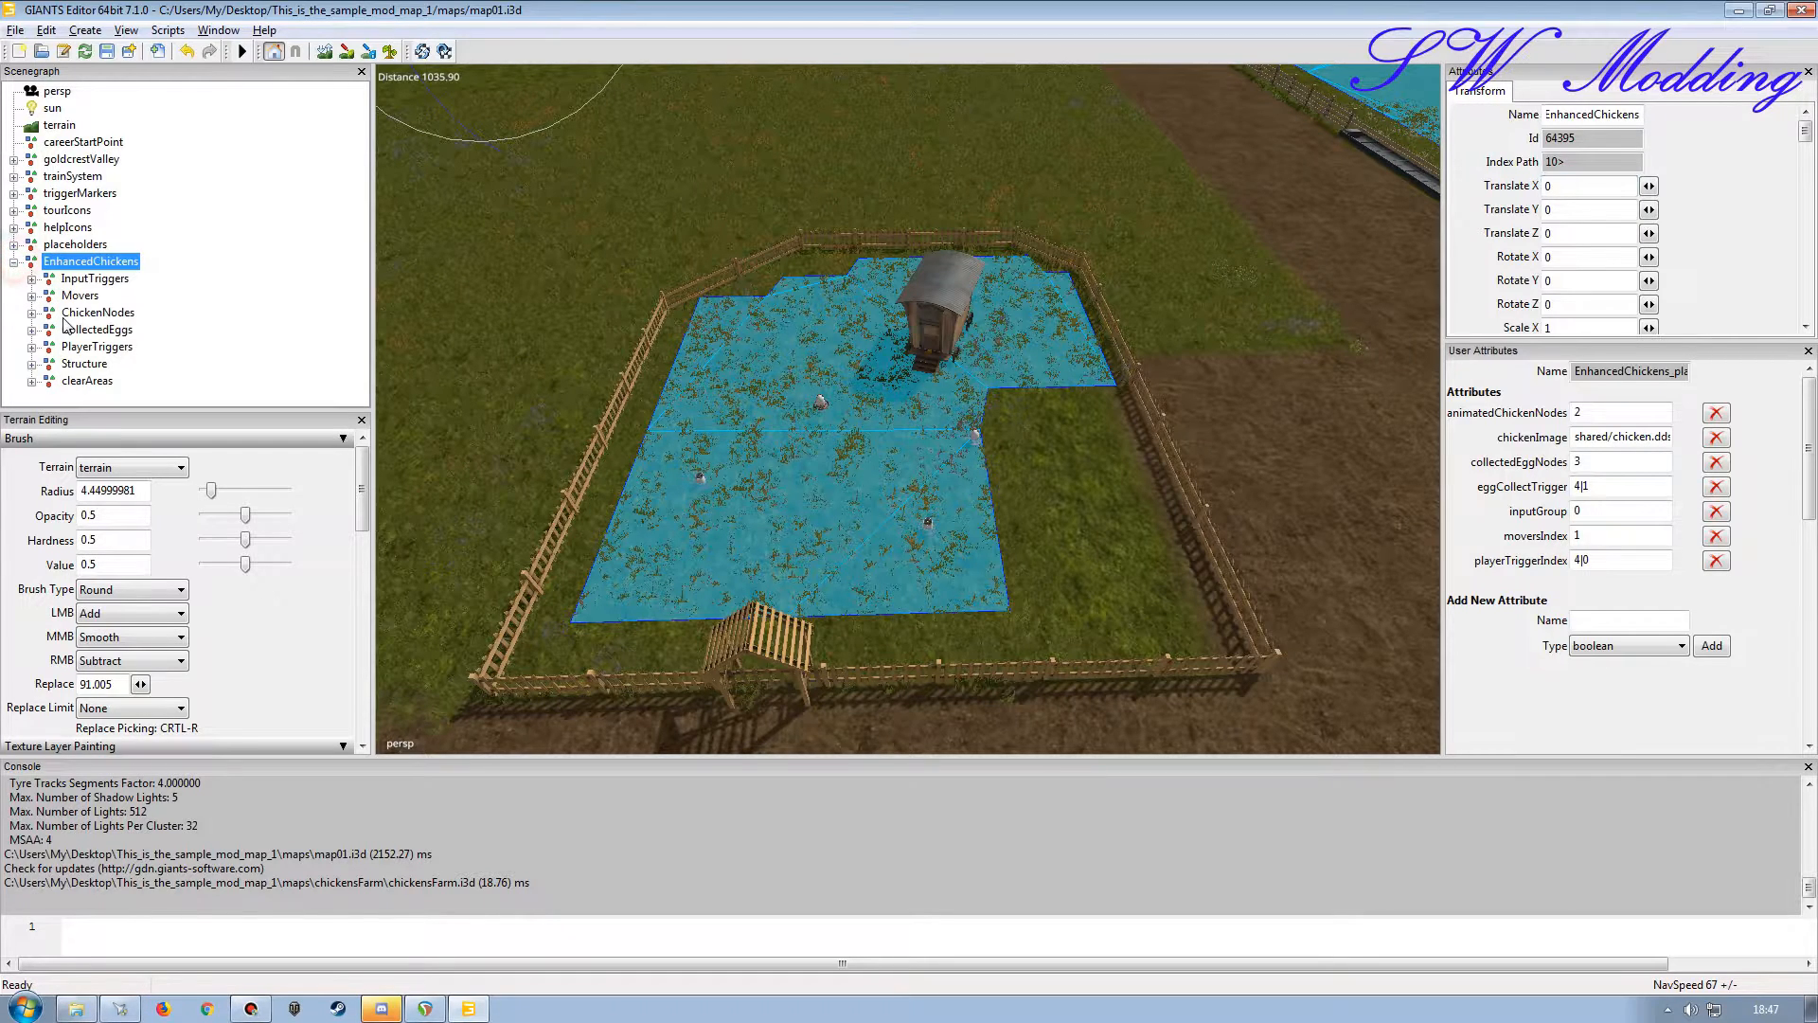
left_click(15, 263)
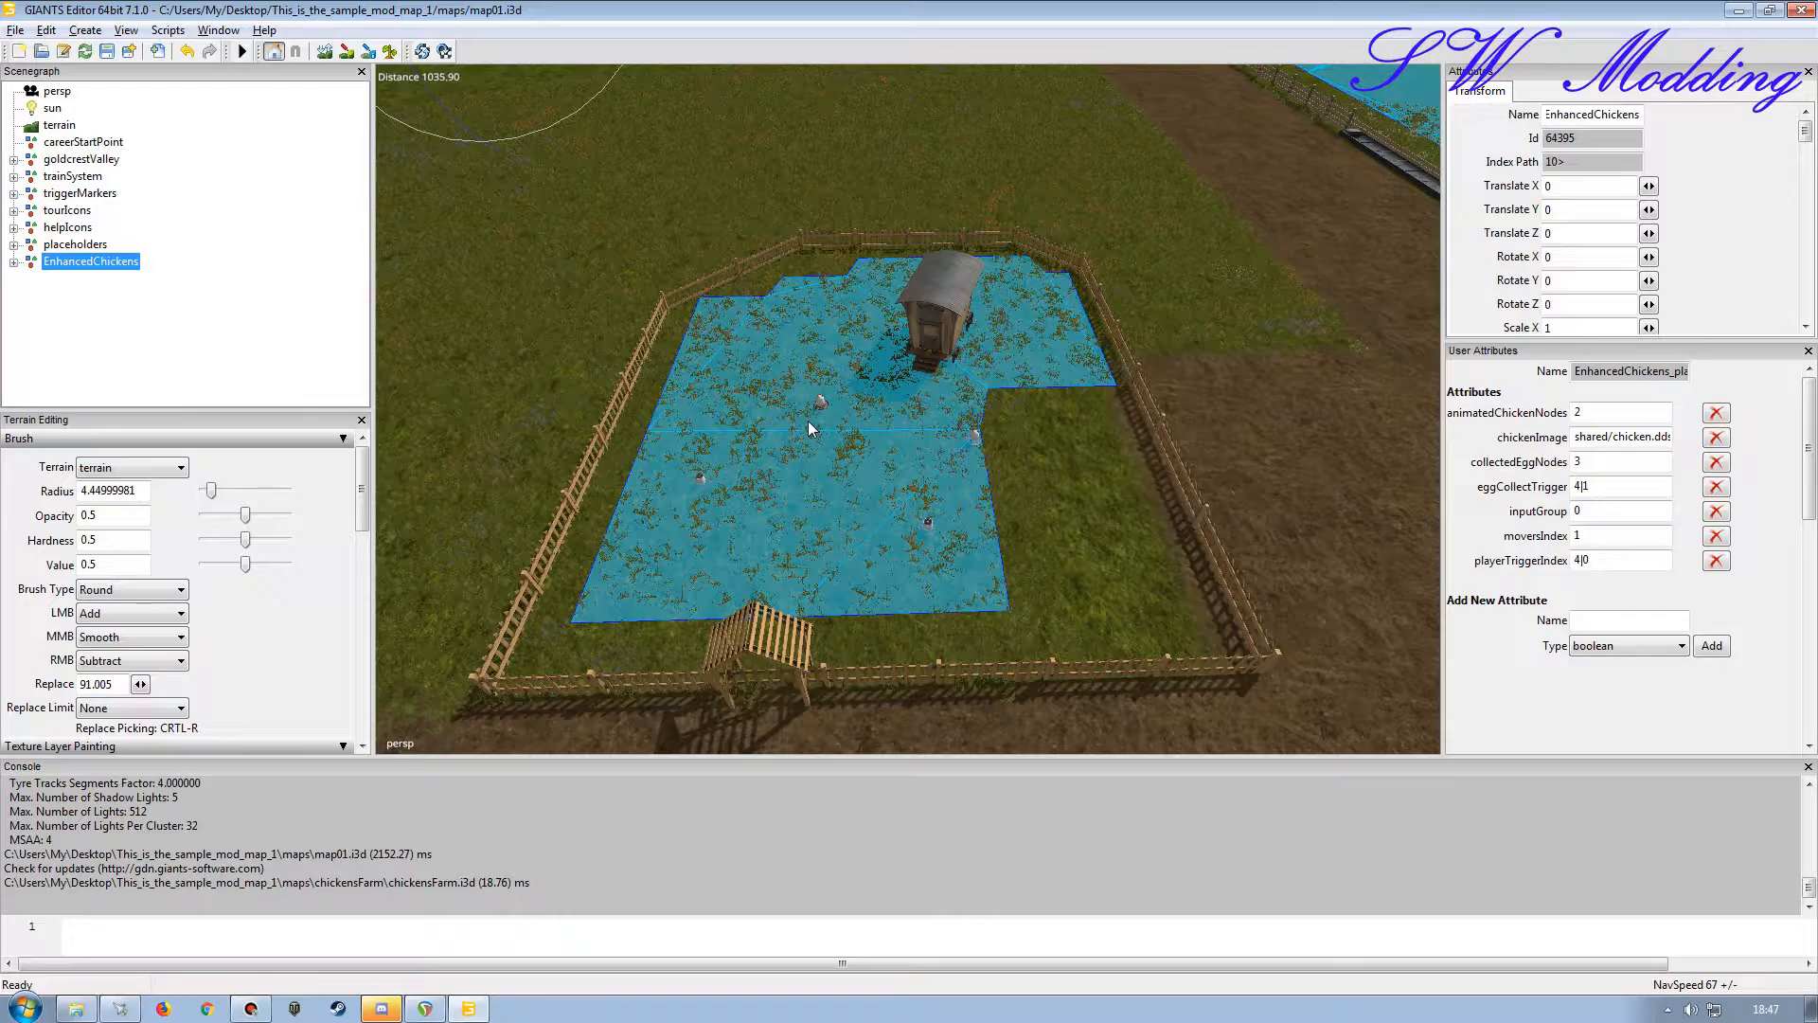
key("ctrl+b")
left_click(1076, 513)
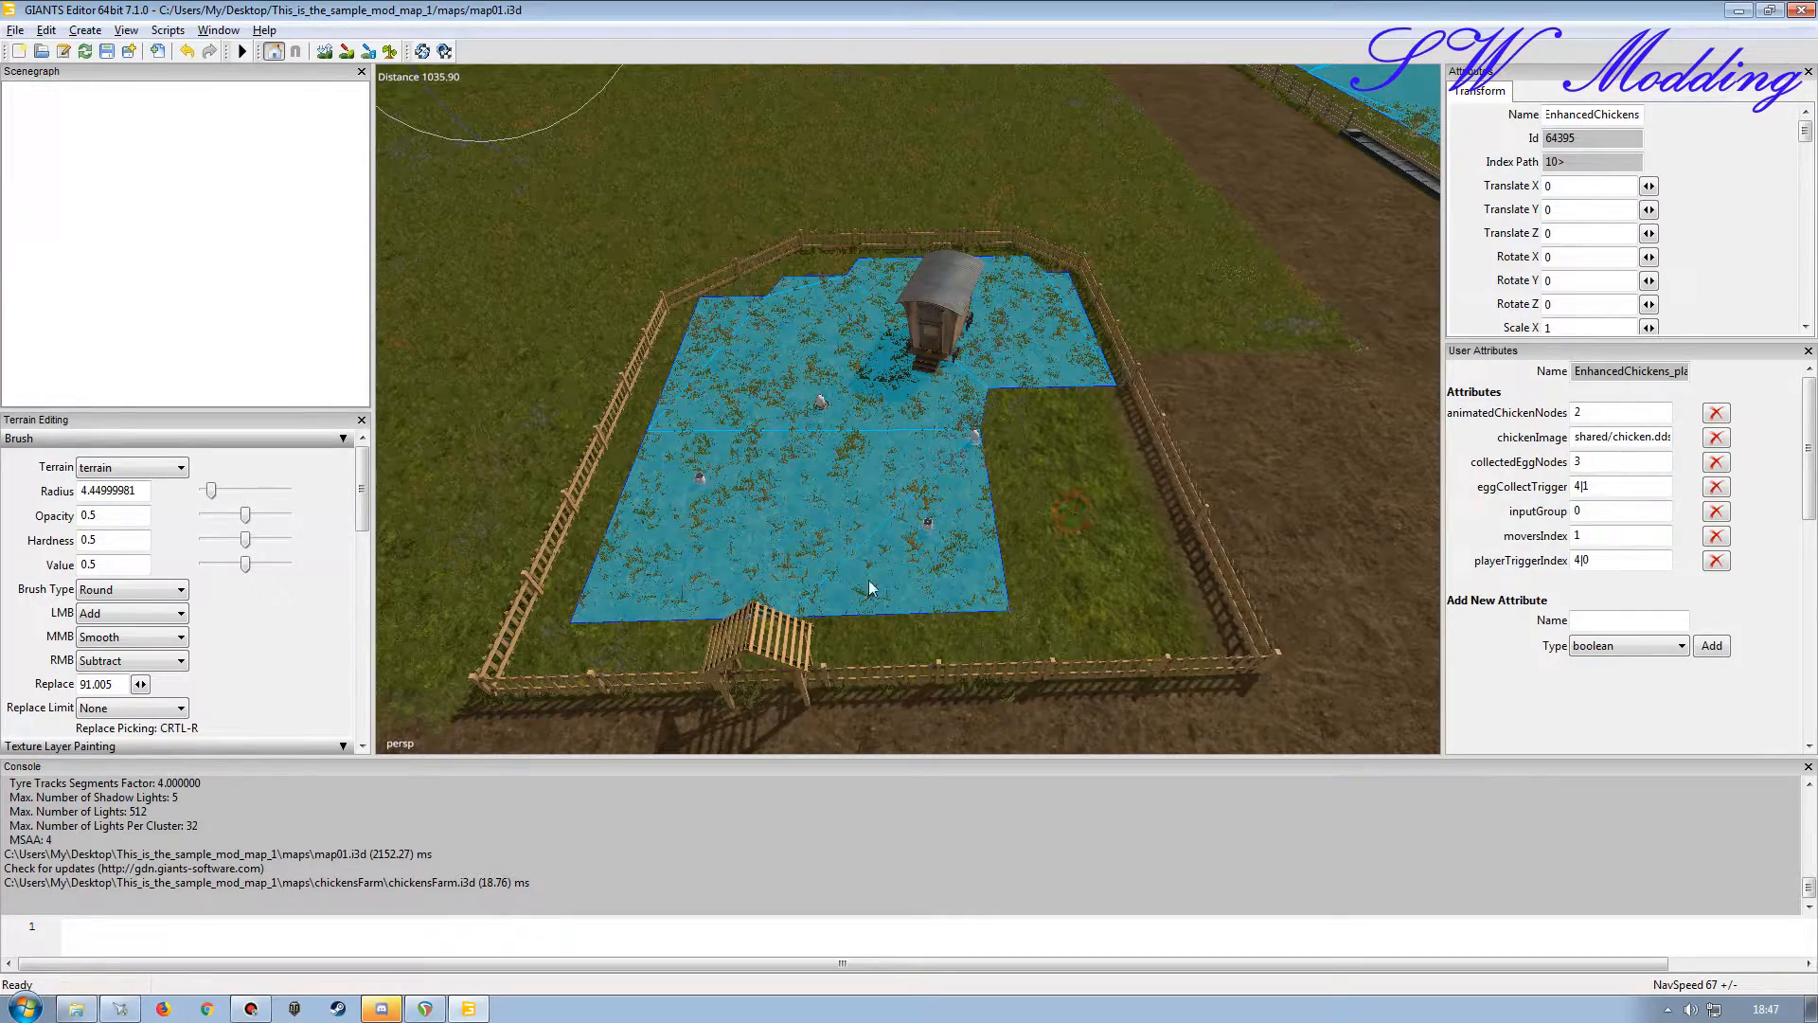
scroll(914, 570, "up", 5)
mouse_move(914, 571)
left_mouse_down("alt")
mouse_move(960, 541)
mouse_move(1124, 528)
mouse_move(949, 518)
mouse_move(902, 559)
left_mouse_up("alt")
scroll(961, 541, "down", 3)
scroll(921, 526, "down", 5)
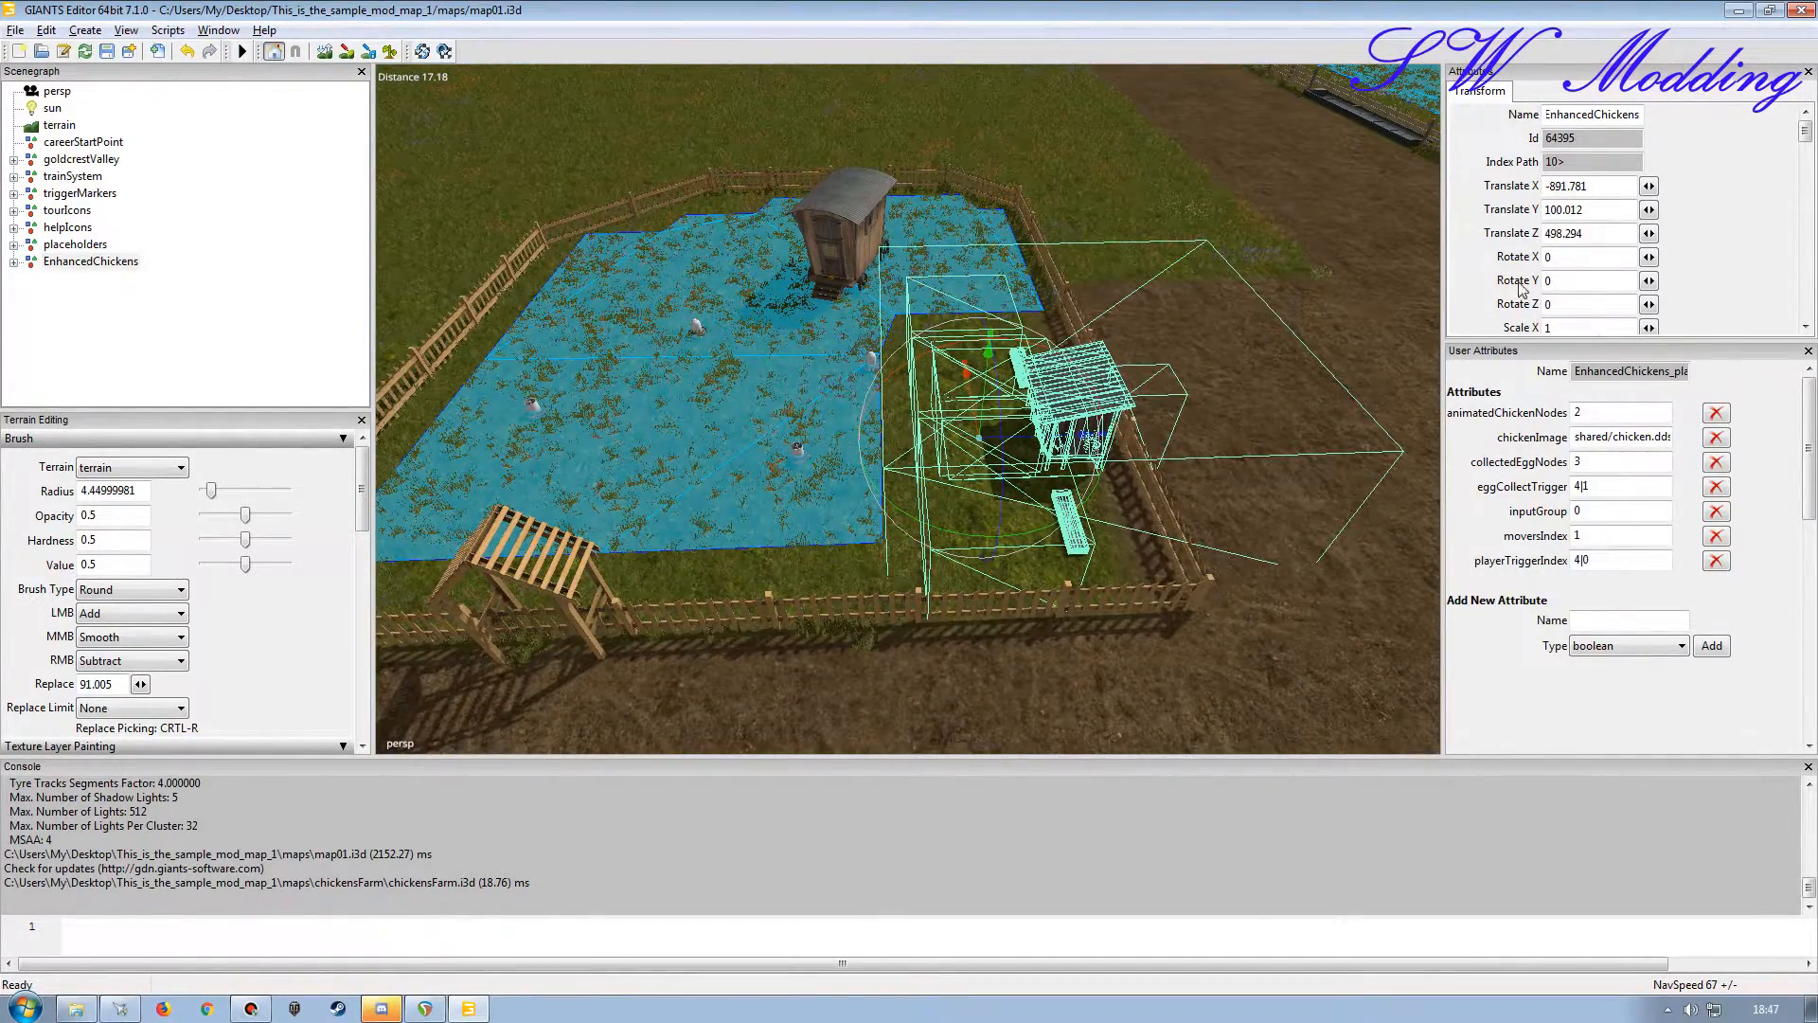
Set the EnhancedChickens group's Y rotation to 180 and move it towards the pen's side fence, at about Z 503.
double_click(1579, 282)
type("180")
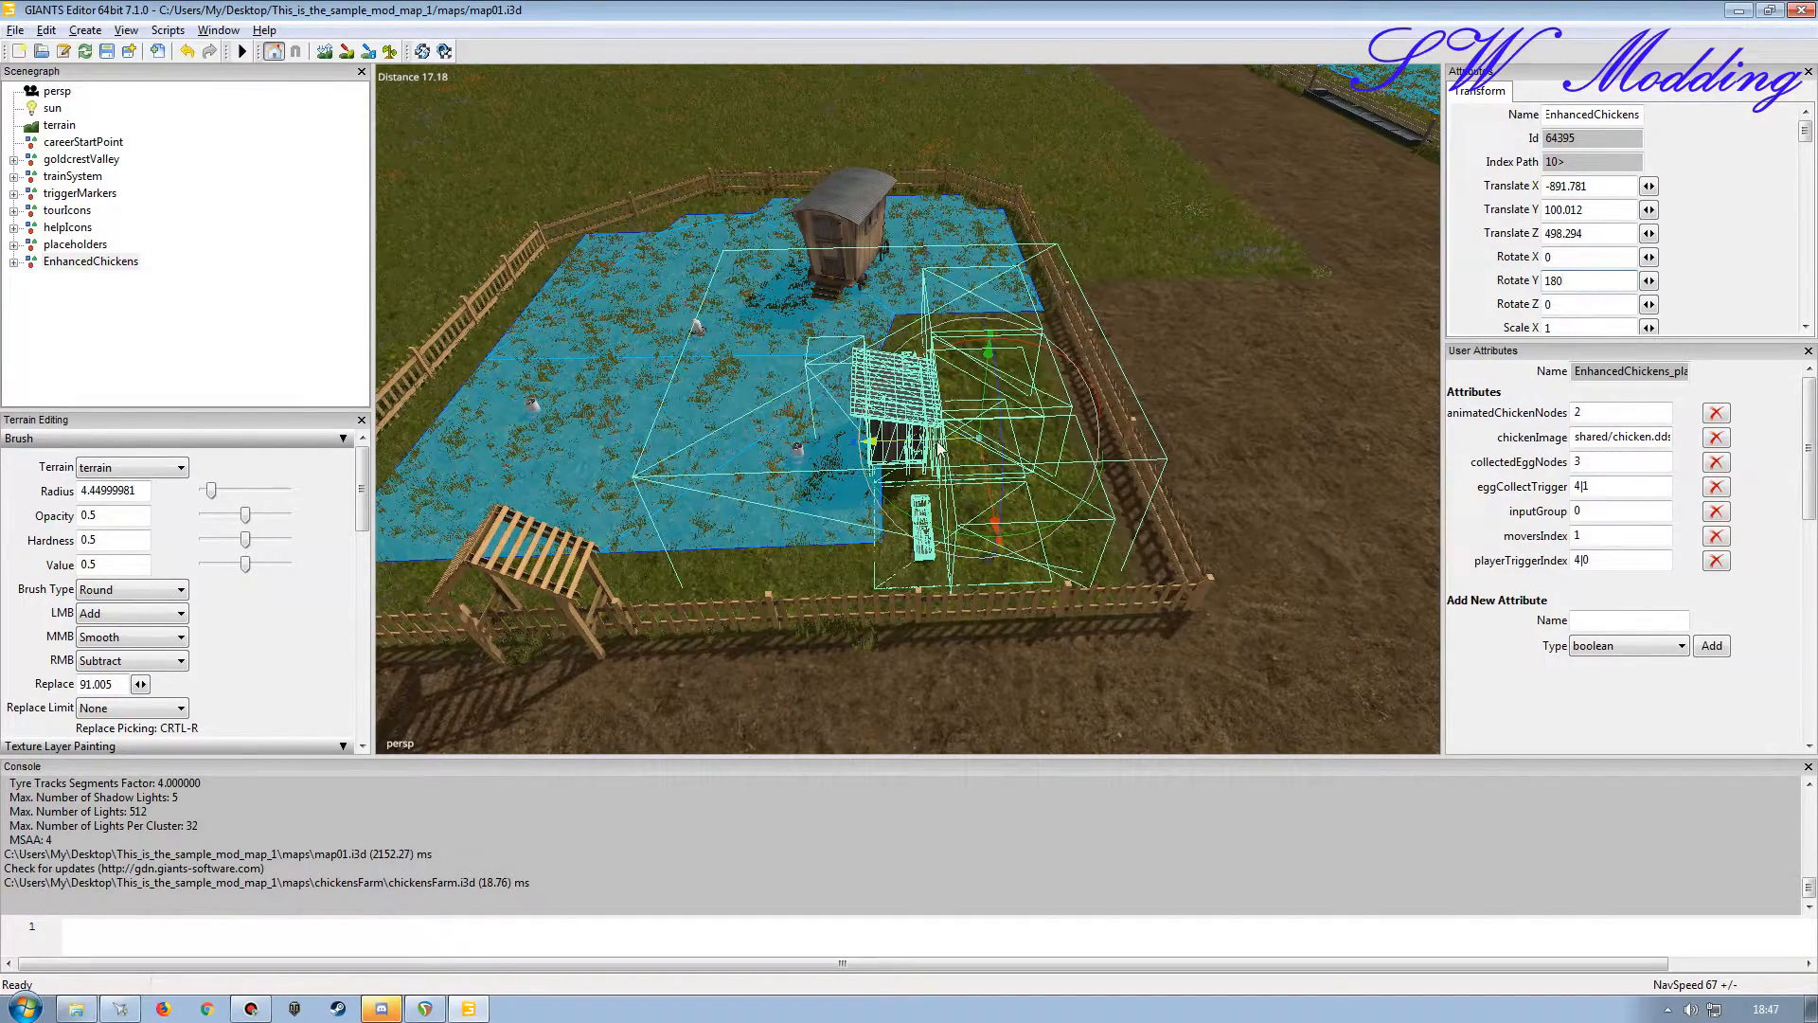
left_click_drag(938, 449, 1088, 410)
scroll(1061, 440, "up", 3)
scroll(1064, 438, "down", 4)
scroll(1063, 432, "up", 4)
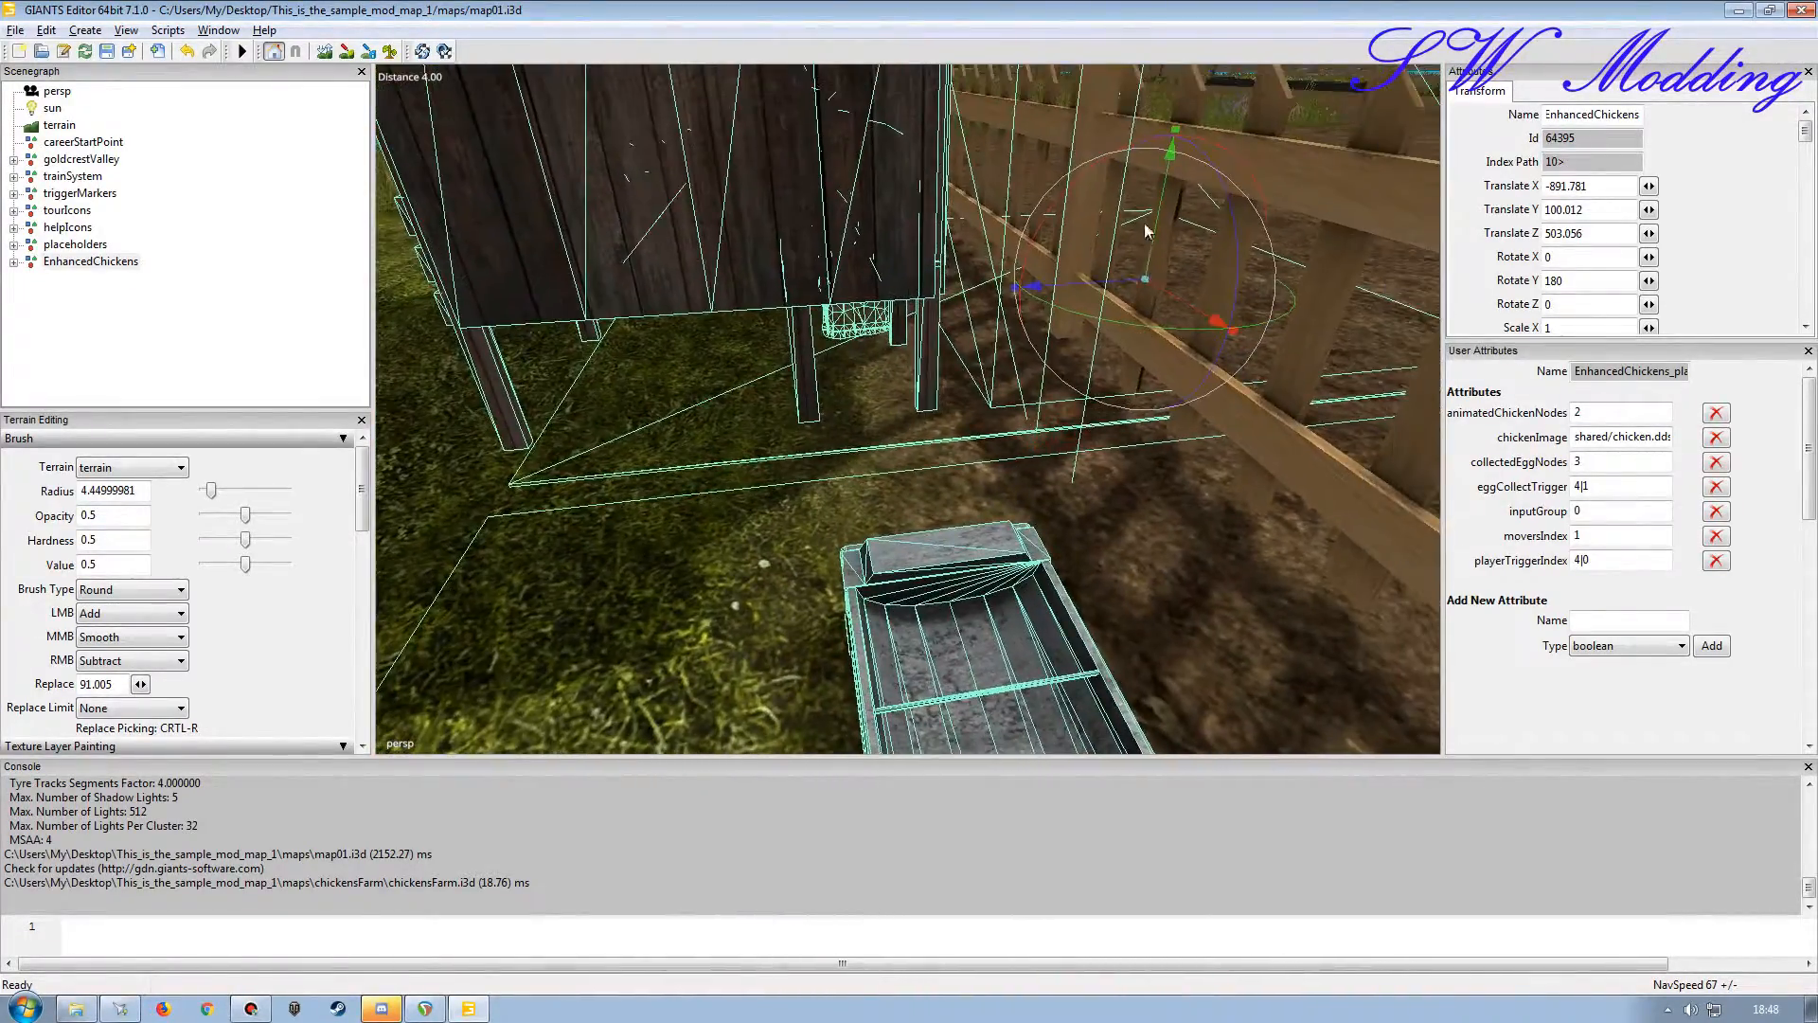
Lower the EnhancedChickens group to Y 100, checking its height against the ground and fence.
left_click_drag(1155, 233, 905, 462)
scroll(1030, 394, "down", 3)
scroll(947, 422, "up", 5)
scroll(904, 464, "down", 2)
scroll(905, 464, "down", 5)
left_click_drag(783, 475, 759, 609, "alt")
scroll(885, 455, "up", 6)
left_click_drag(884, 454, 824, 536, "alt")
scroll(843, 502, "down", 8)
middle_click_drag(824, 536, 793, 498, "alt")
scroll(792, 496, "up", 4)
left_click_drag(791, 497, 782, 453, "alt")
scroll(905, 498, "down", 3)
scroll(907, 499, "down", 1)
scroll(867, 484, "up", 5)
scroll(921, 488, "down", 3)
scroll(828, 475, "up", 5)
scroll(800, 478, "down", 4)
scroll(739, 474, "up", 3)
scroll(758, 466, "down", 3)
scroll(771, 454, "up", 5)
scroll(782, 454, "down", 3)
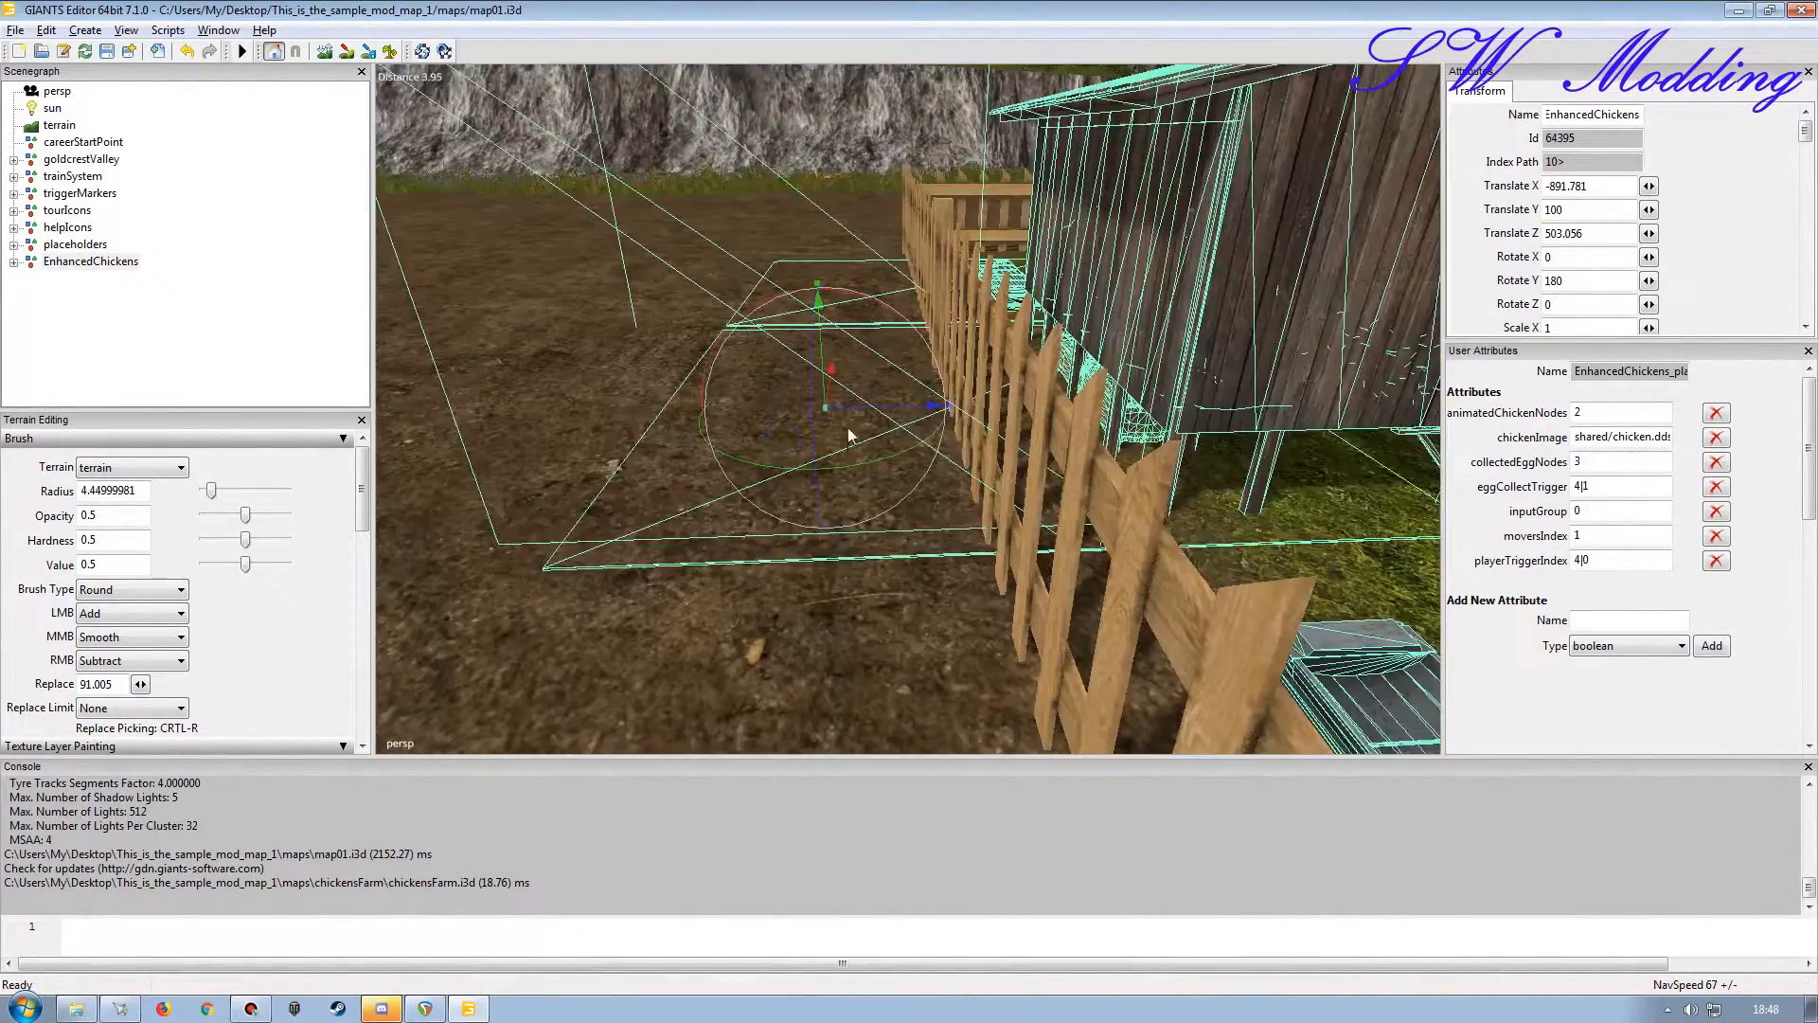
Move the EnhancedChickens group slightly down and closer to the fence, to about Y 99.946 and Z 503.361.
left_click_drag(824, 367, 799, 422)
scroll(853, 422, "down", 5)
scroll(771, 438, "up", 5)
scroll(774, 428, "up", 5)
scroll(794, 428, "down", 5)
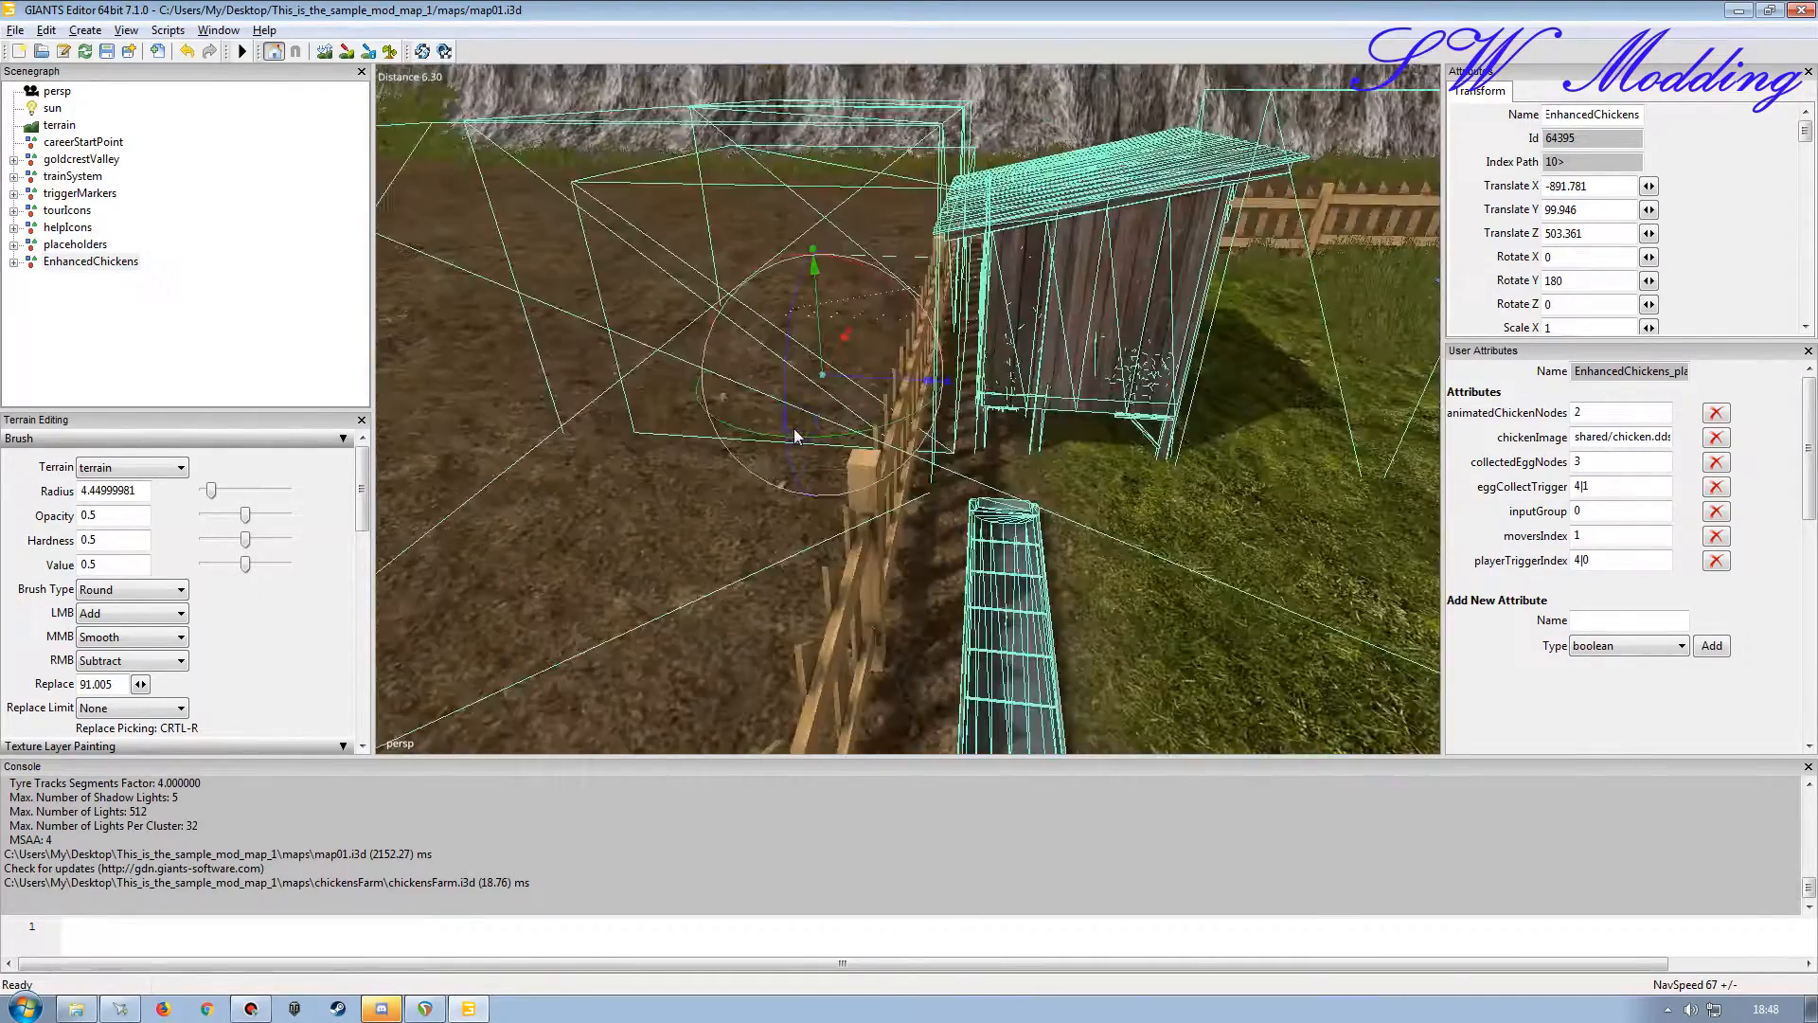
Move the EnhancedChickens group further along Z to about 503.685 so the troughs sit against the fence.
left_click(888, 381)
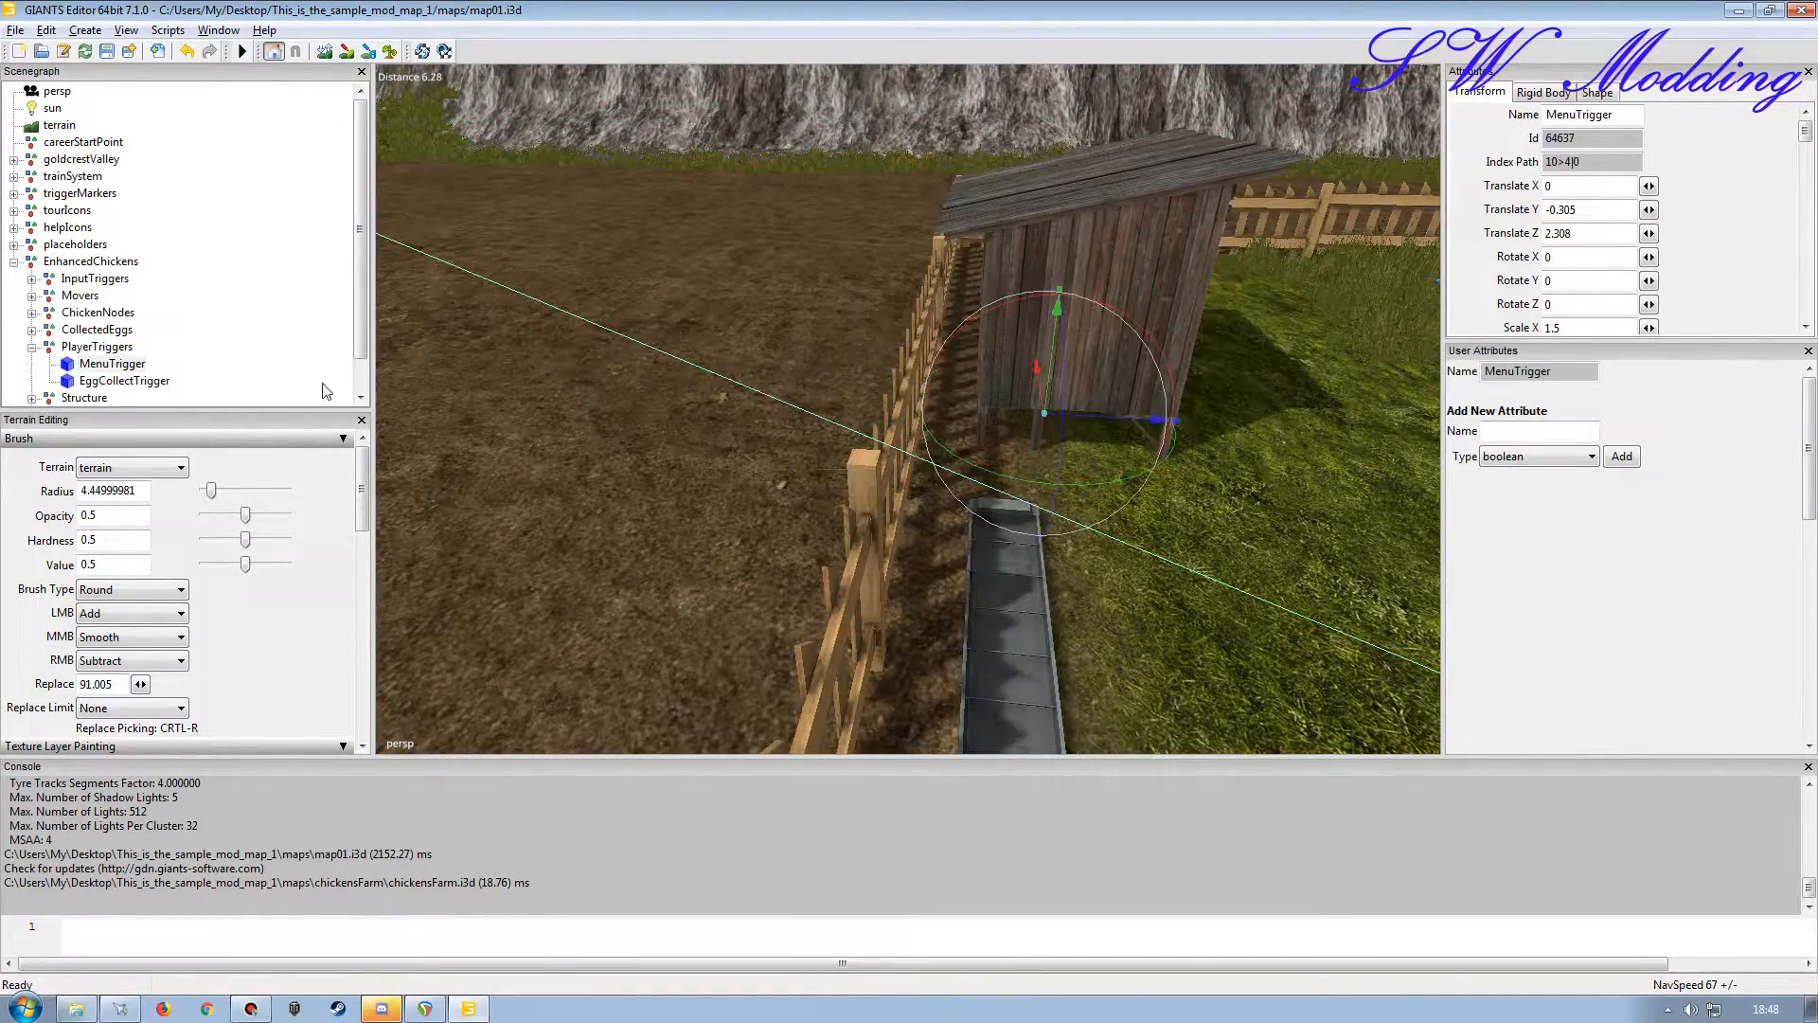
left_click(82, 262)
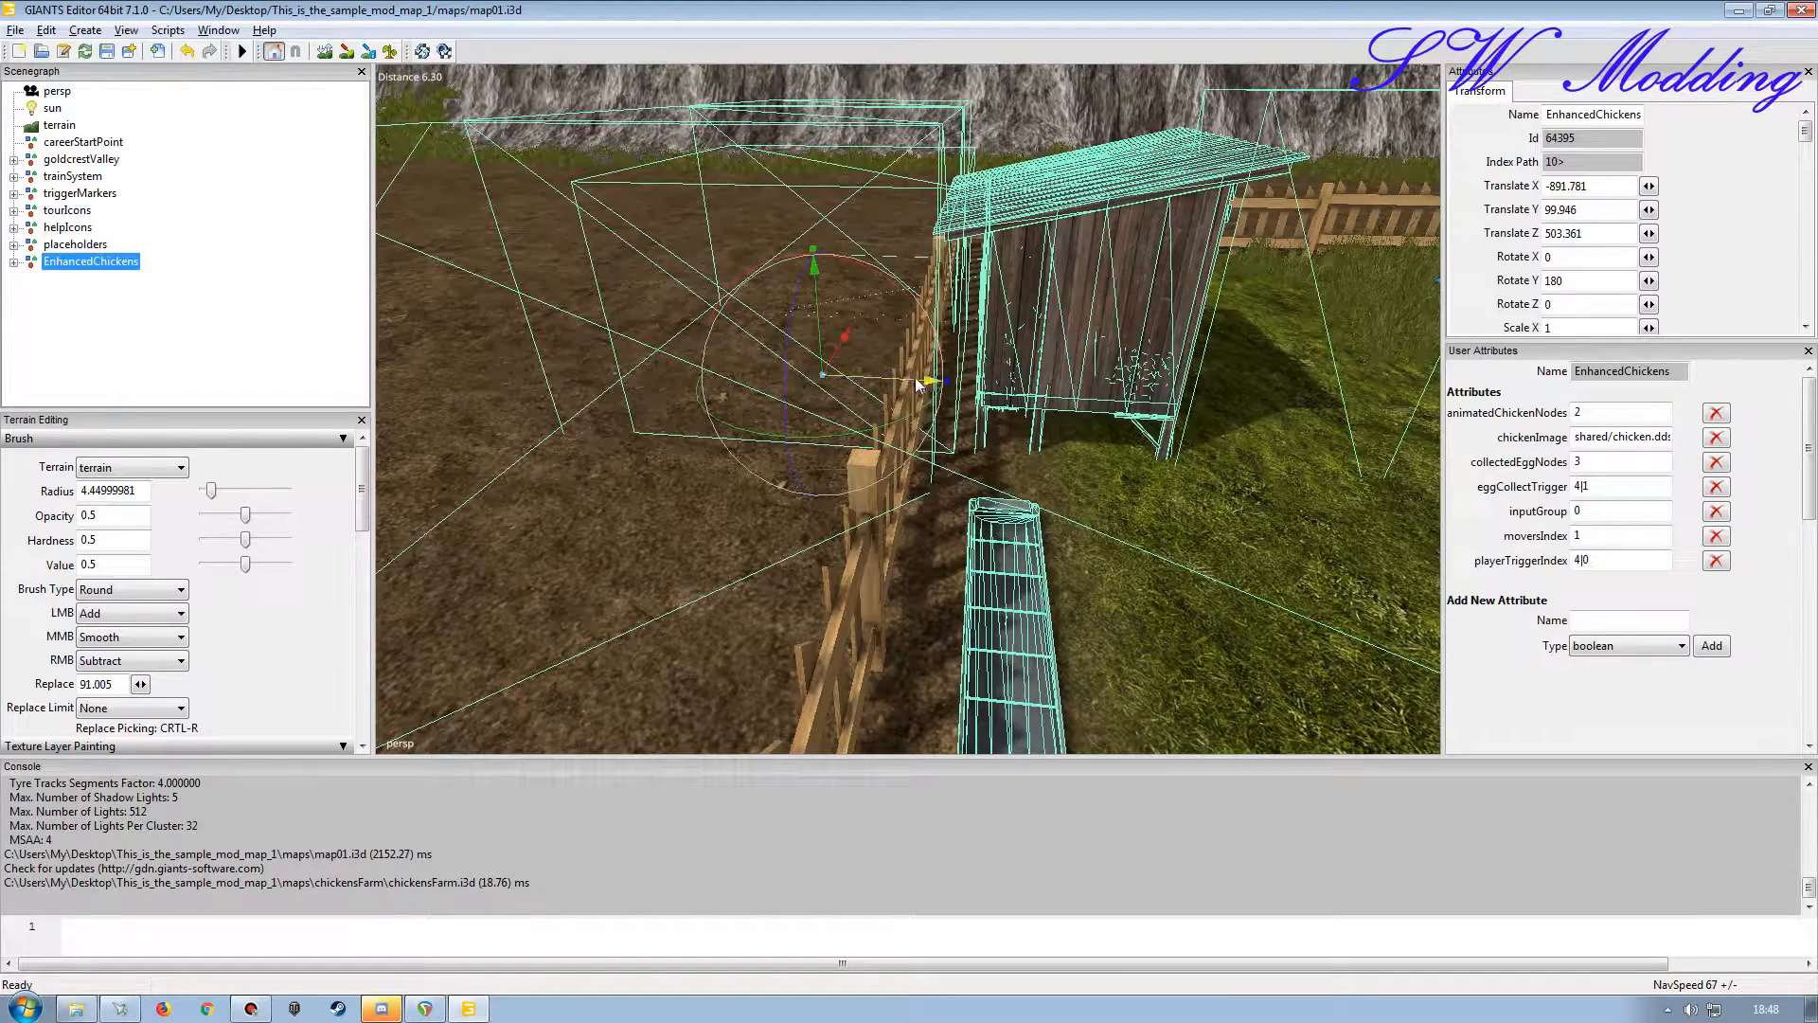
left_click_drag(914, 384, 876, 384)
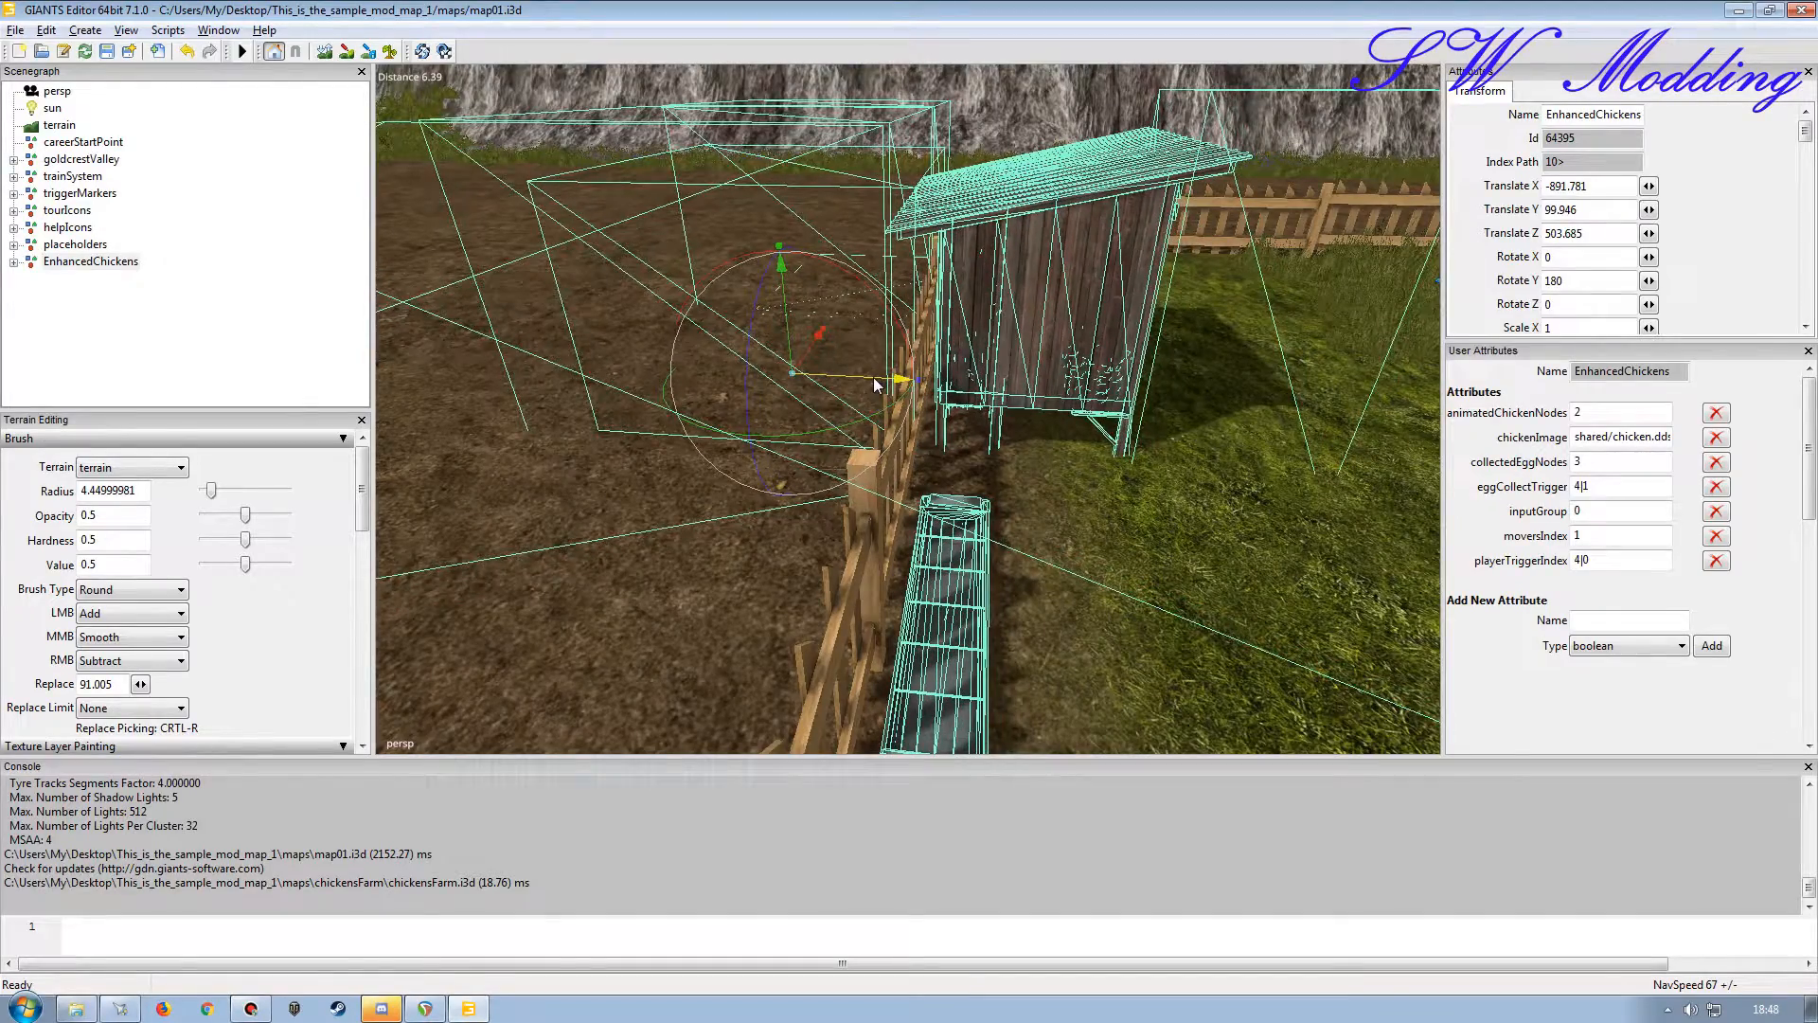
Examine how the coop and troughs line up with the fence from both sides of the pen.
scroll(978, 458, "down", 6)
scroll(935, 481, "up", 7)
left_click_drag(1012, 400, 894, 426, "alt")
scroll(814, 417, "down", 6)
scroll(834, 403, "up", 6)
scroll(905, 373, "down", 5)
scroll(933, 374, "up", 5)
scroll(937, 364, "up", 2)
left_click_drag(937, 364, 710, 377, "alt")
scroll(735, 310, "down", 5)
scroll(738, 373, "up", 4)
scroll(737, 369, "up", 3)
scroll(758, 348, "up", 3)
scroll(755, 363, "down", 2)
scroll(595, 345, "down", 5)
scroll(714, 378, "up", 3)
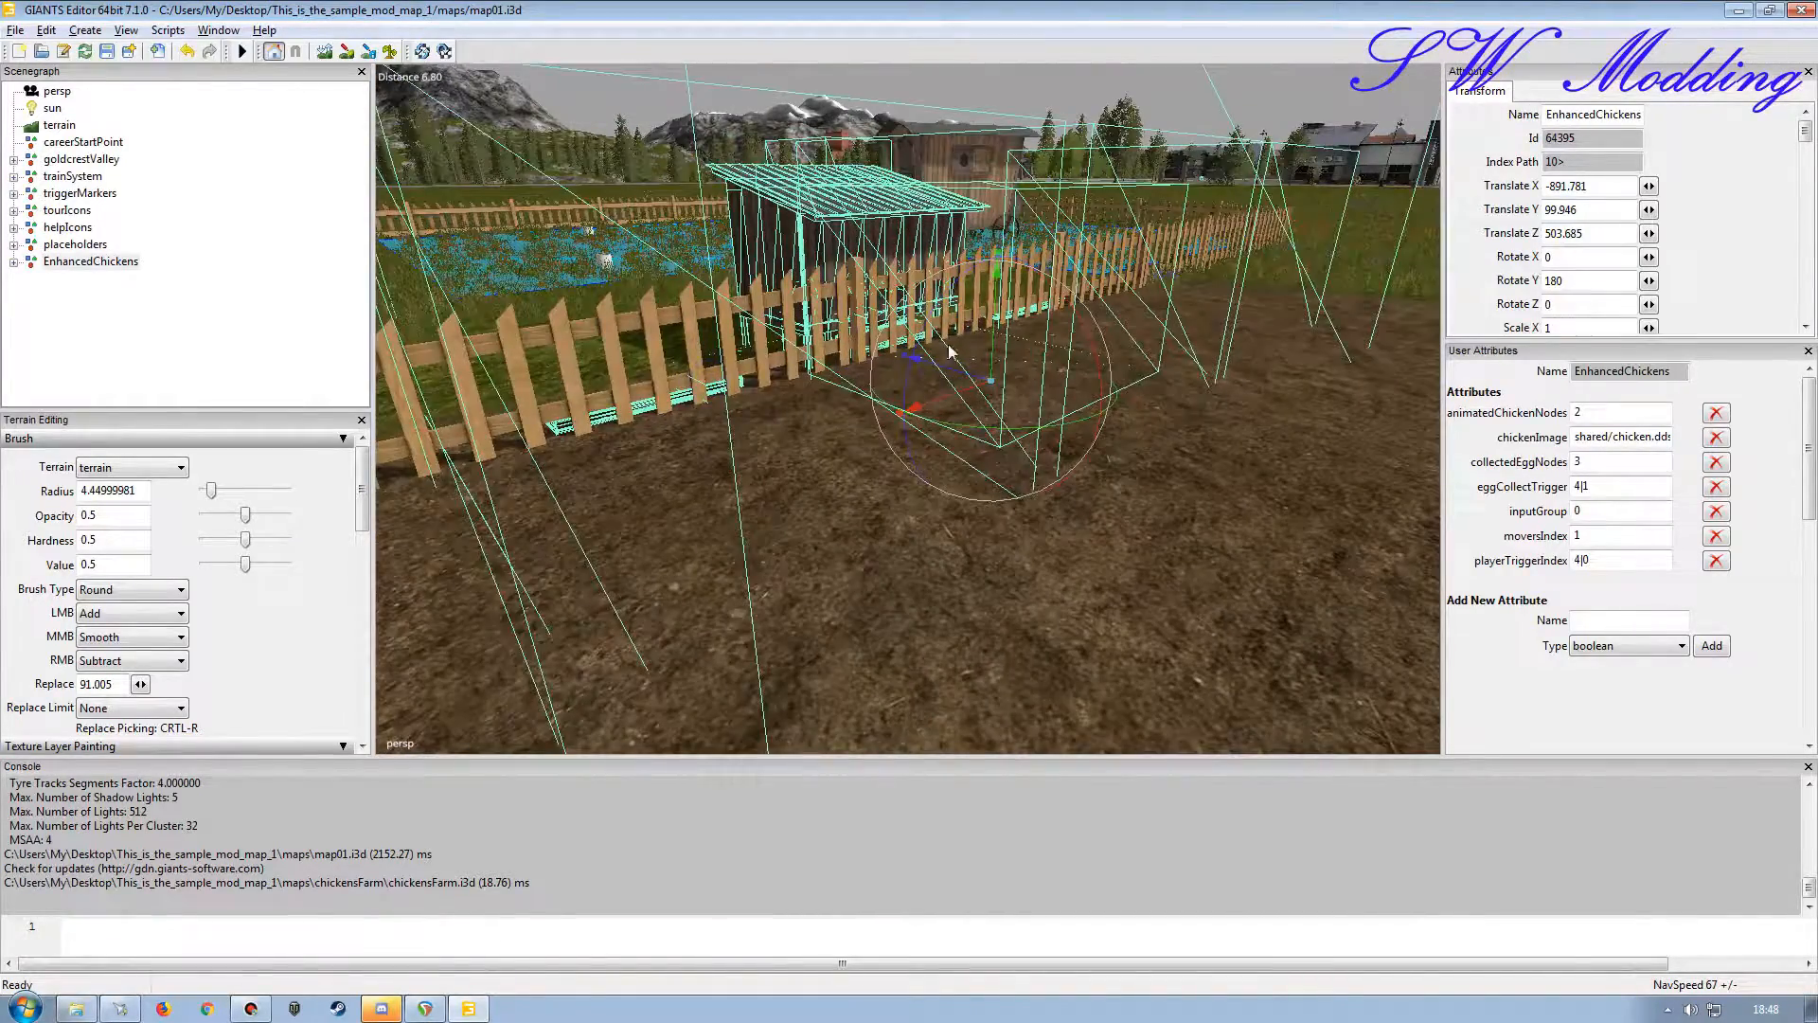
Fine-tune the height of the EnhancedChickens group to about Y 99.944.
left_click_drag(994, 334, 794, 429)
scroll(991, 336, "down", 5)
scroll(790, 415, "up", 3)
scroll(843, 464, "down", 4)
scroll(847, 400, "up", 6)
scroll(1147, 402, "up", 4)
scroll(866, 428, "down", 5)
scroll(907, 399, "up", 4)
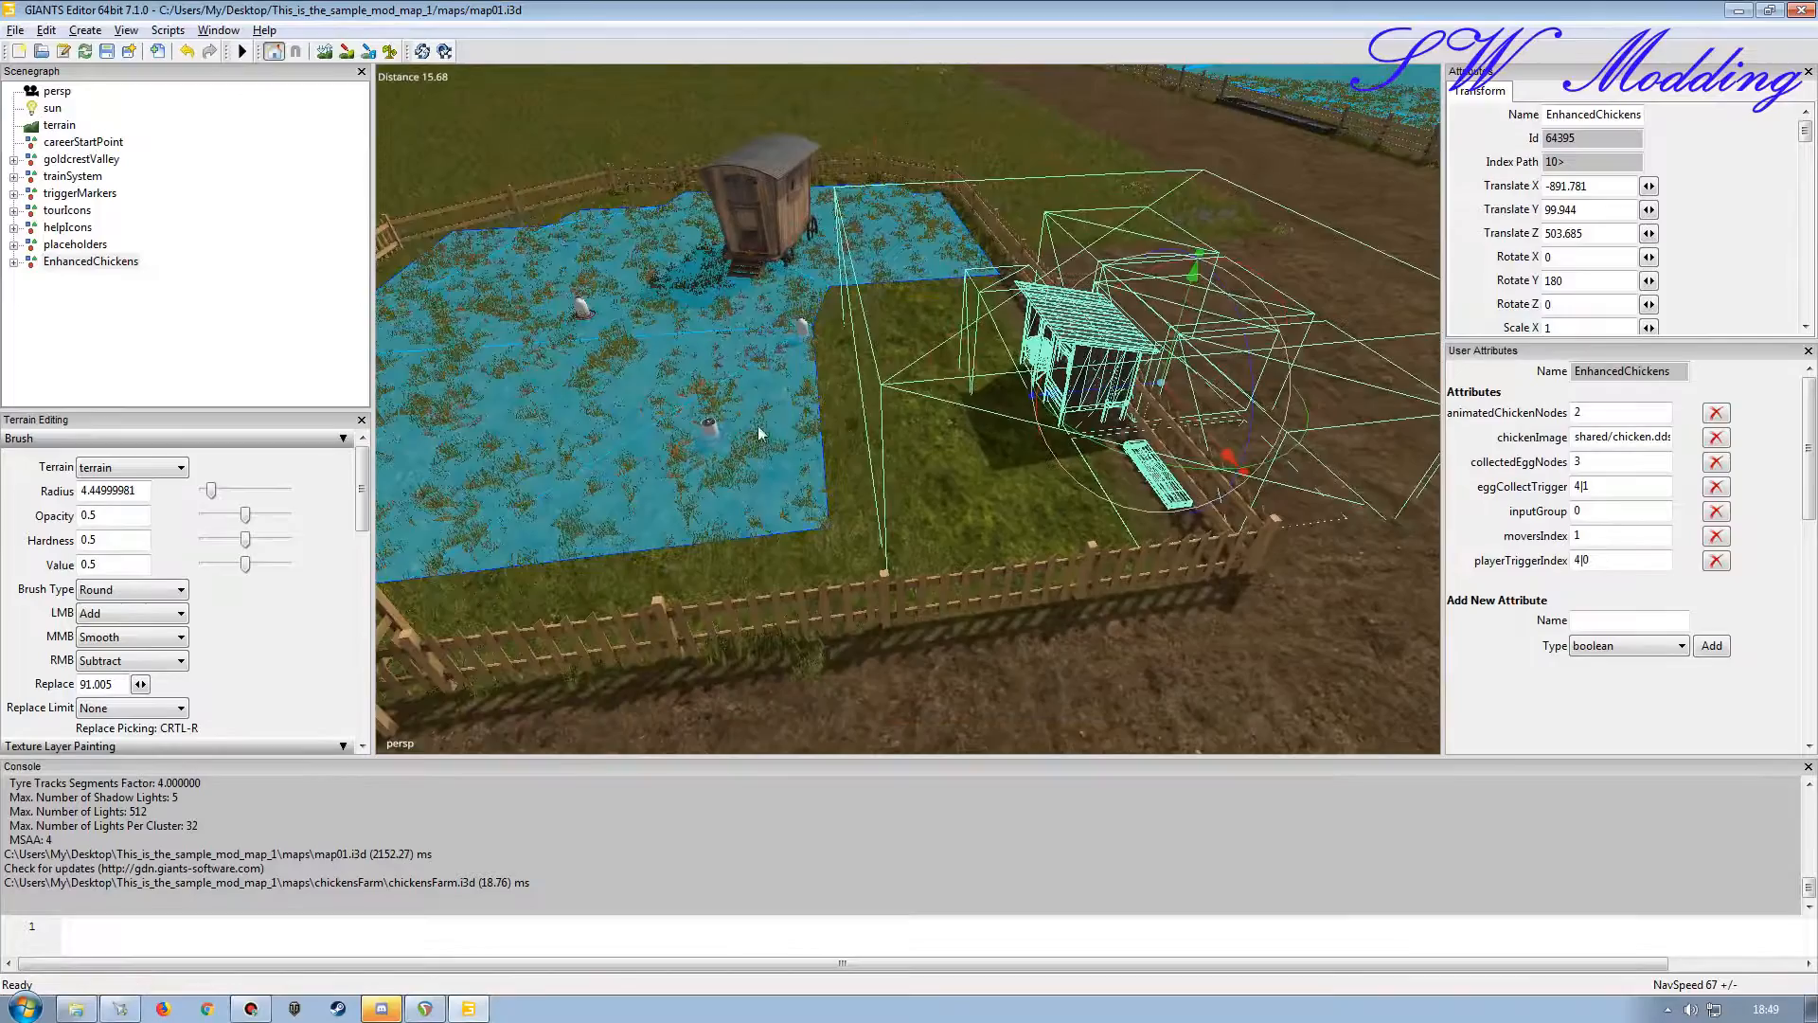
Examine the coop's placement in the pen with the EnhancedChickens group deselected and selected again.
left_click(244, 286)
left_click_drag(1096, 377, 1097, 417, "alt")
right_click_drag(1097, 417, 1000, 373, "alt")
left_click_drag(1000, 373, 1131, 440, "alt")
right_click_drag(1132, 440, 1116, 441, "alt")
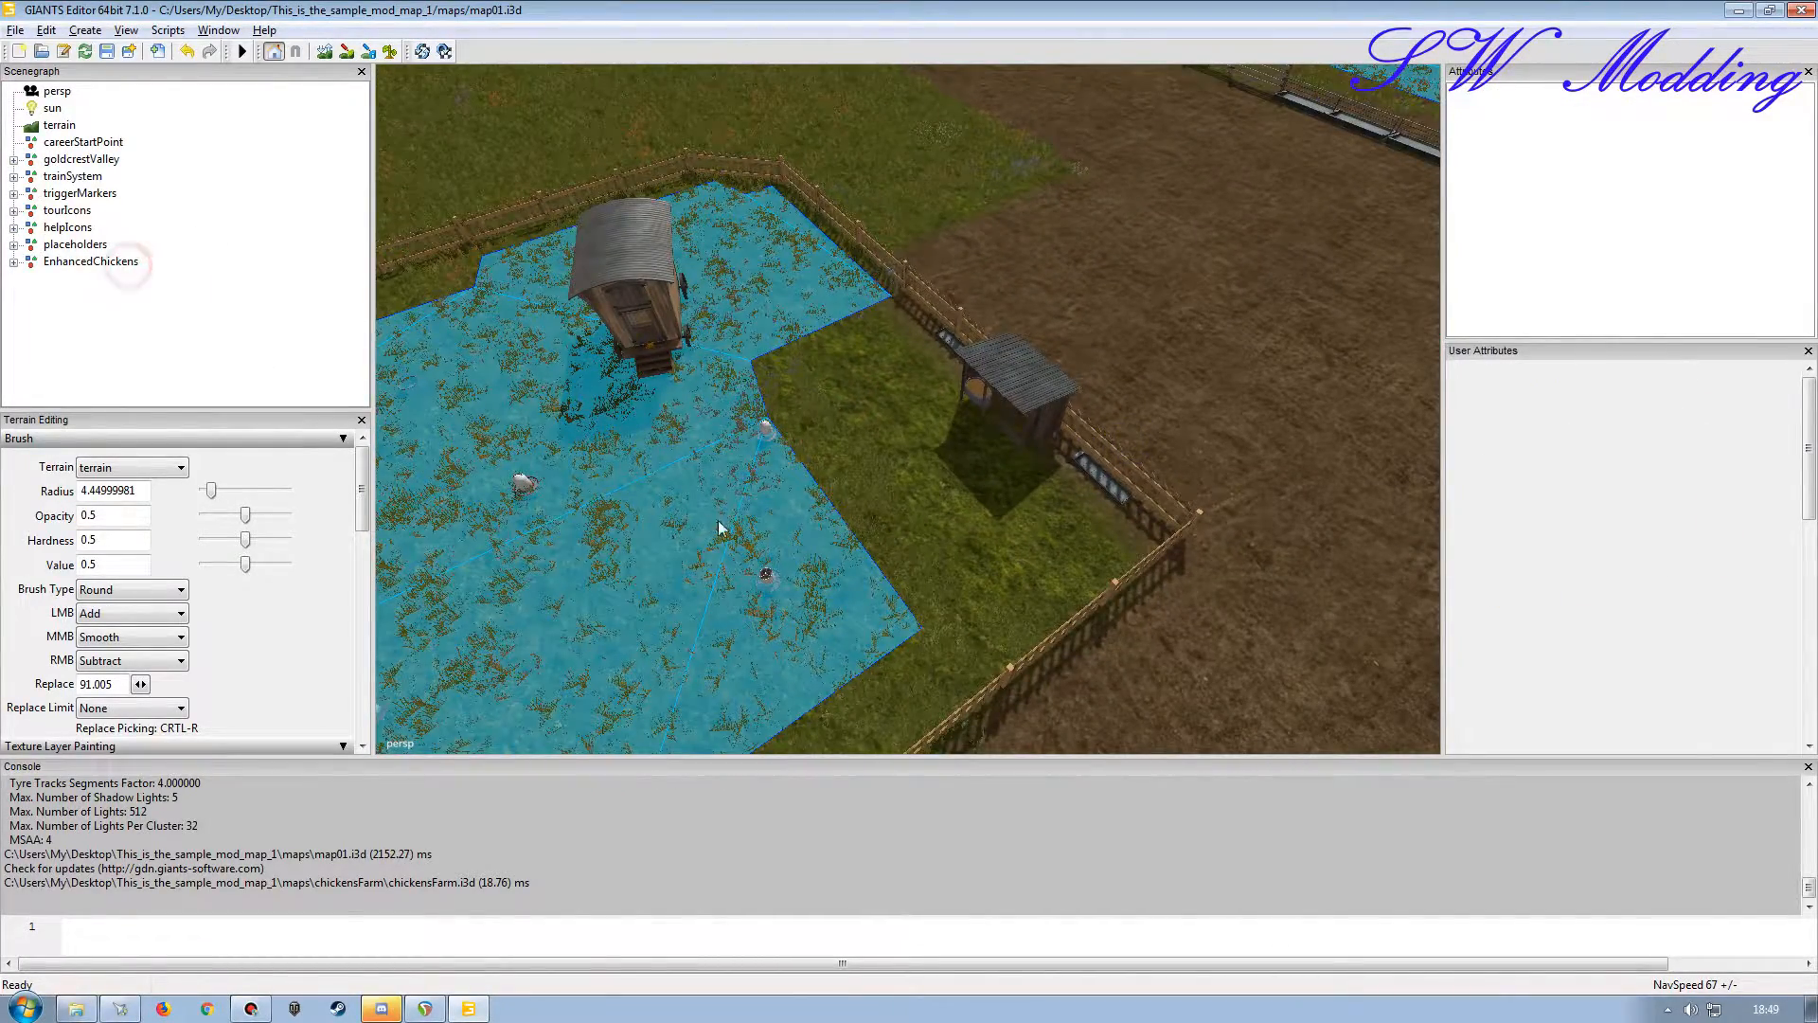
left_click(118, 263)
left_click_drag(855, 486, 784, 506, "alt")
scroll(780, 469, "down", 5)
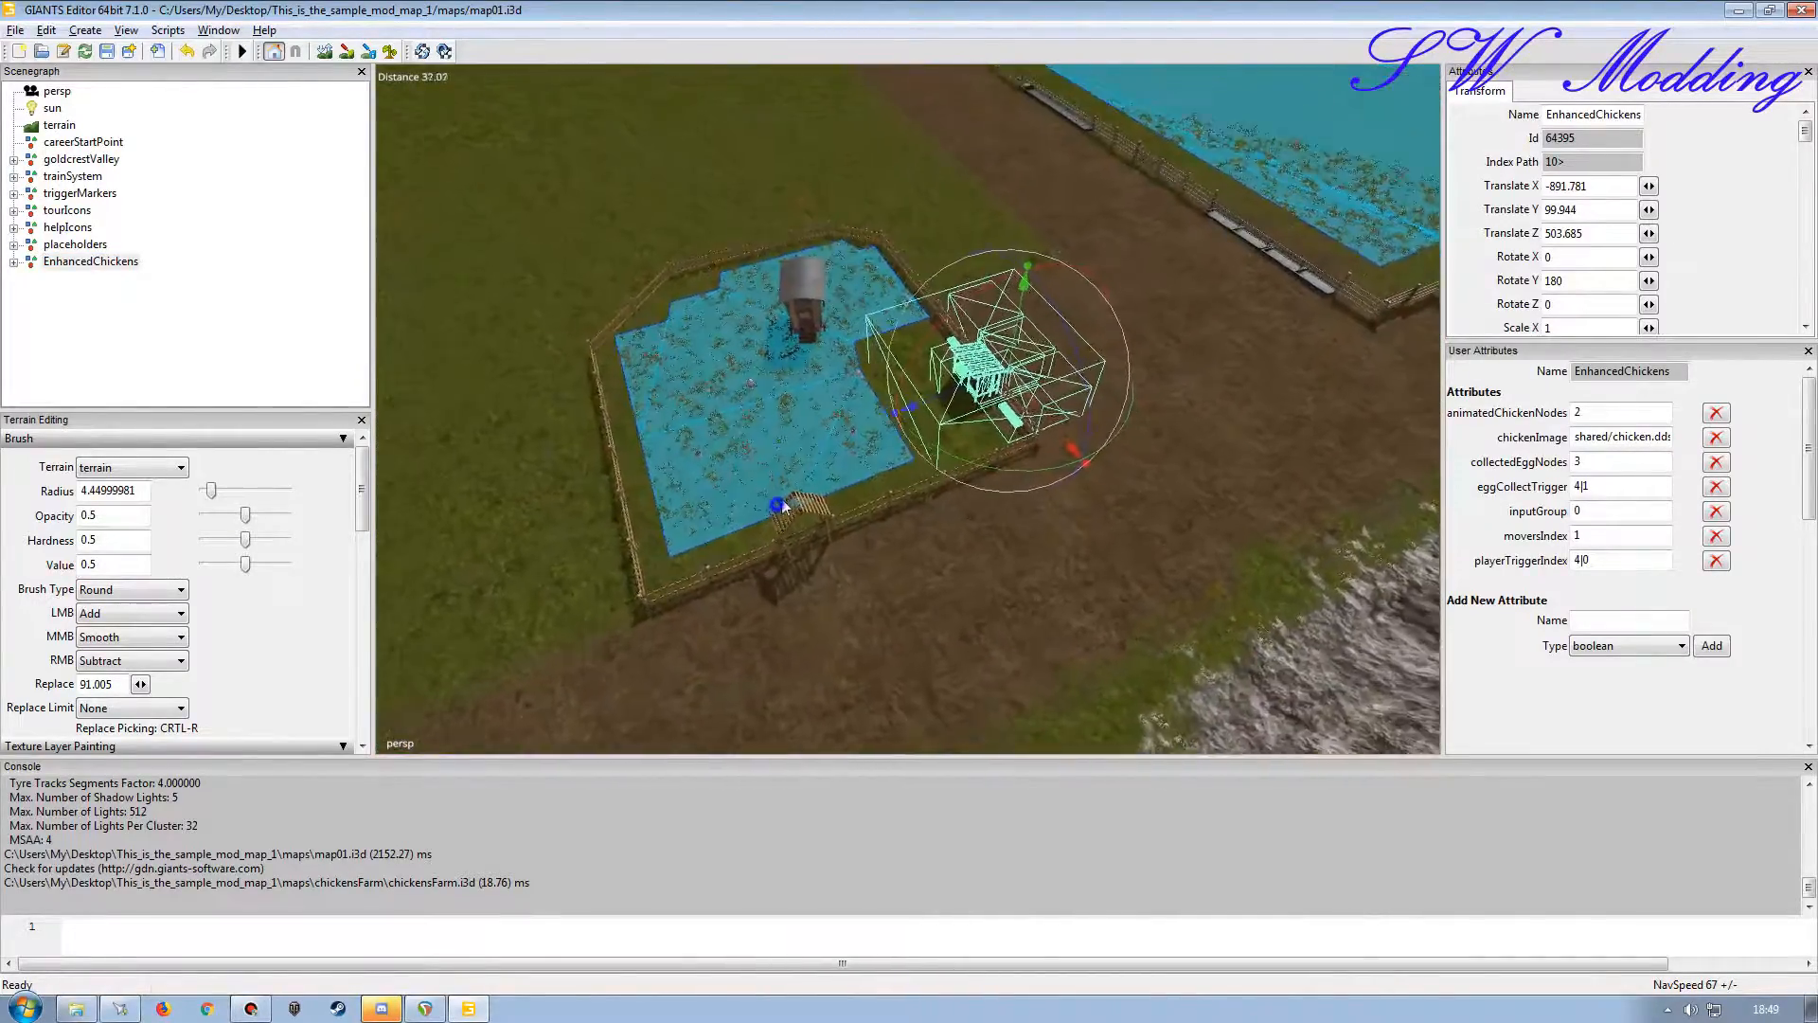
scroll(794, 483, "up", 4)
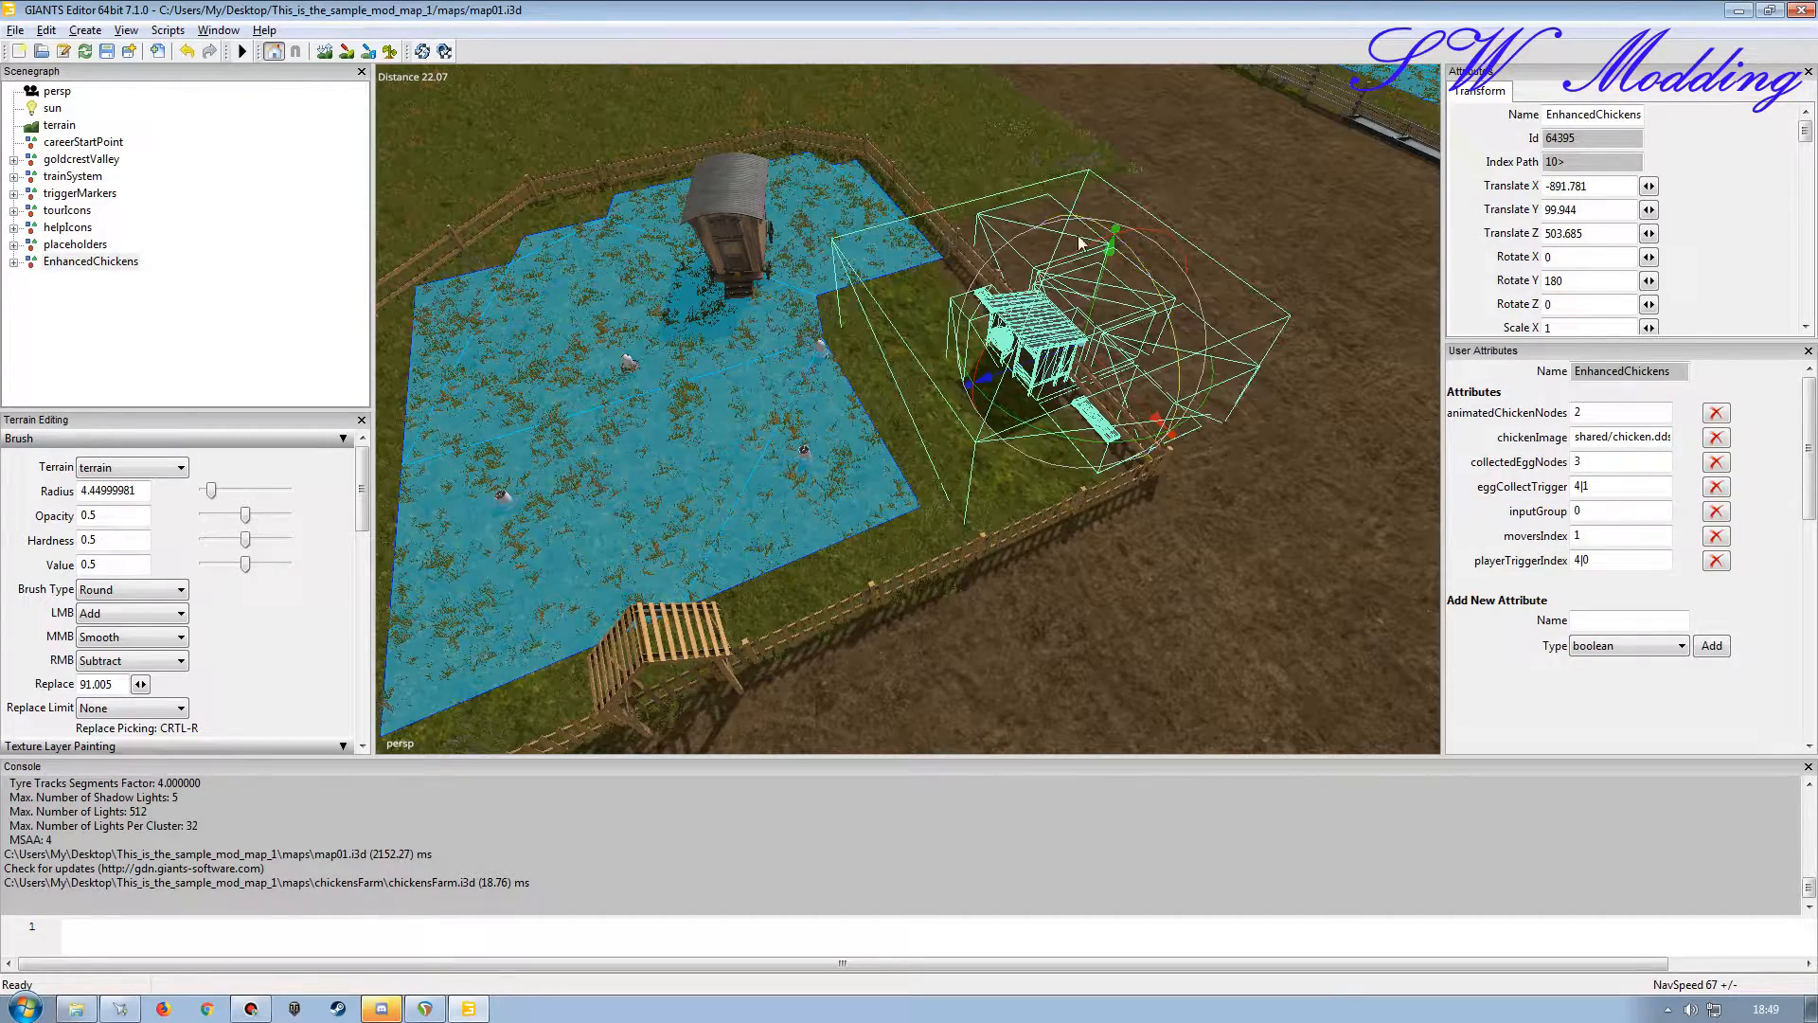
left_click_drag(760, 438, 814, 417, "alt")
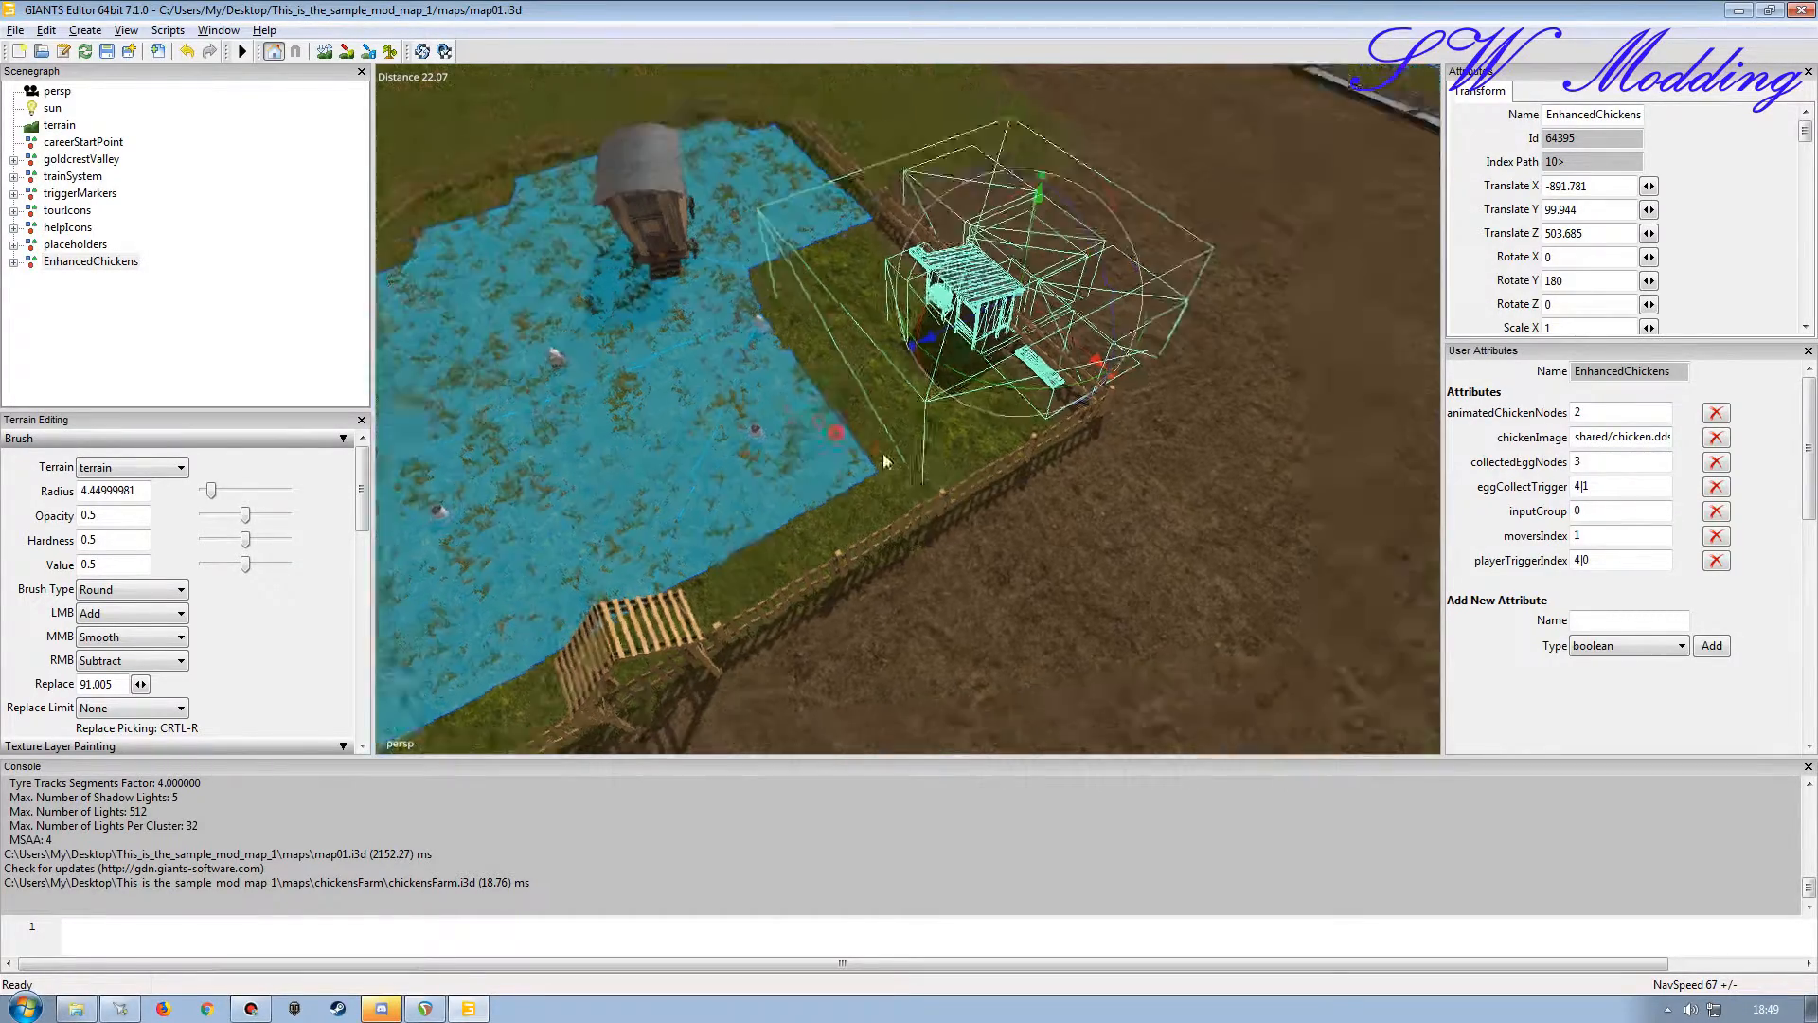
Inspect the EnhancedChickens group's trigger volumes around the coop and across the fence from several angles.
scroll(867, 338, "up", 4)
left_click_drag(868, 338, 474, 436, "alt")
scroll(849, 438, "up", 4)
scroll(859, 457, "down", 4)
scroll(759, 458, "up", 4)
left_click_drag(760, 458, 743, 498, "alt")
scroll(744, 500, "down", 5)
mouse_move(835, 521)
middle_mouse_down("alt")
mouse_move(895, 544)
mouse_move(847, 513)
middle_mouse_up("alt")
scroll(892, 517, "up", 4)
scroll(847, 516, "up", 3)
scroll(853, 507, "down", 3)
left_click_drag(852, 506, 953, 470, "alt")
scroll(826, 413, "down", 2)
scroll(829, 398, "up", 5)
scroll(831, 402, "down", 6)
scroll(832, 407, "up", 6)
scroll(901, 473, "down", 6)
scroll(904, 464, "up", 5)
scroll(983, 471, "down", 4)
scroll(997, 460, "down", 4)
scroll(994, 457, "up", 5)
scroll(987, 420, "down", 4)
scroll(986, 419, "up", 4)
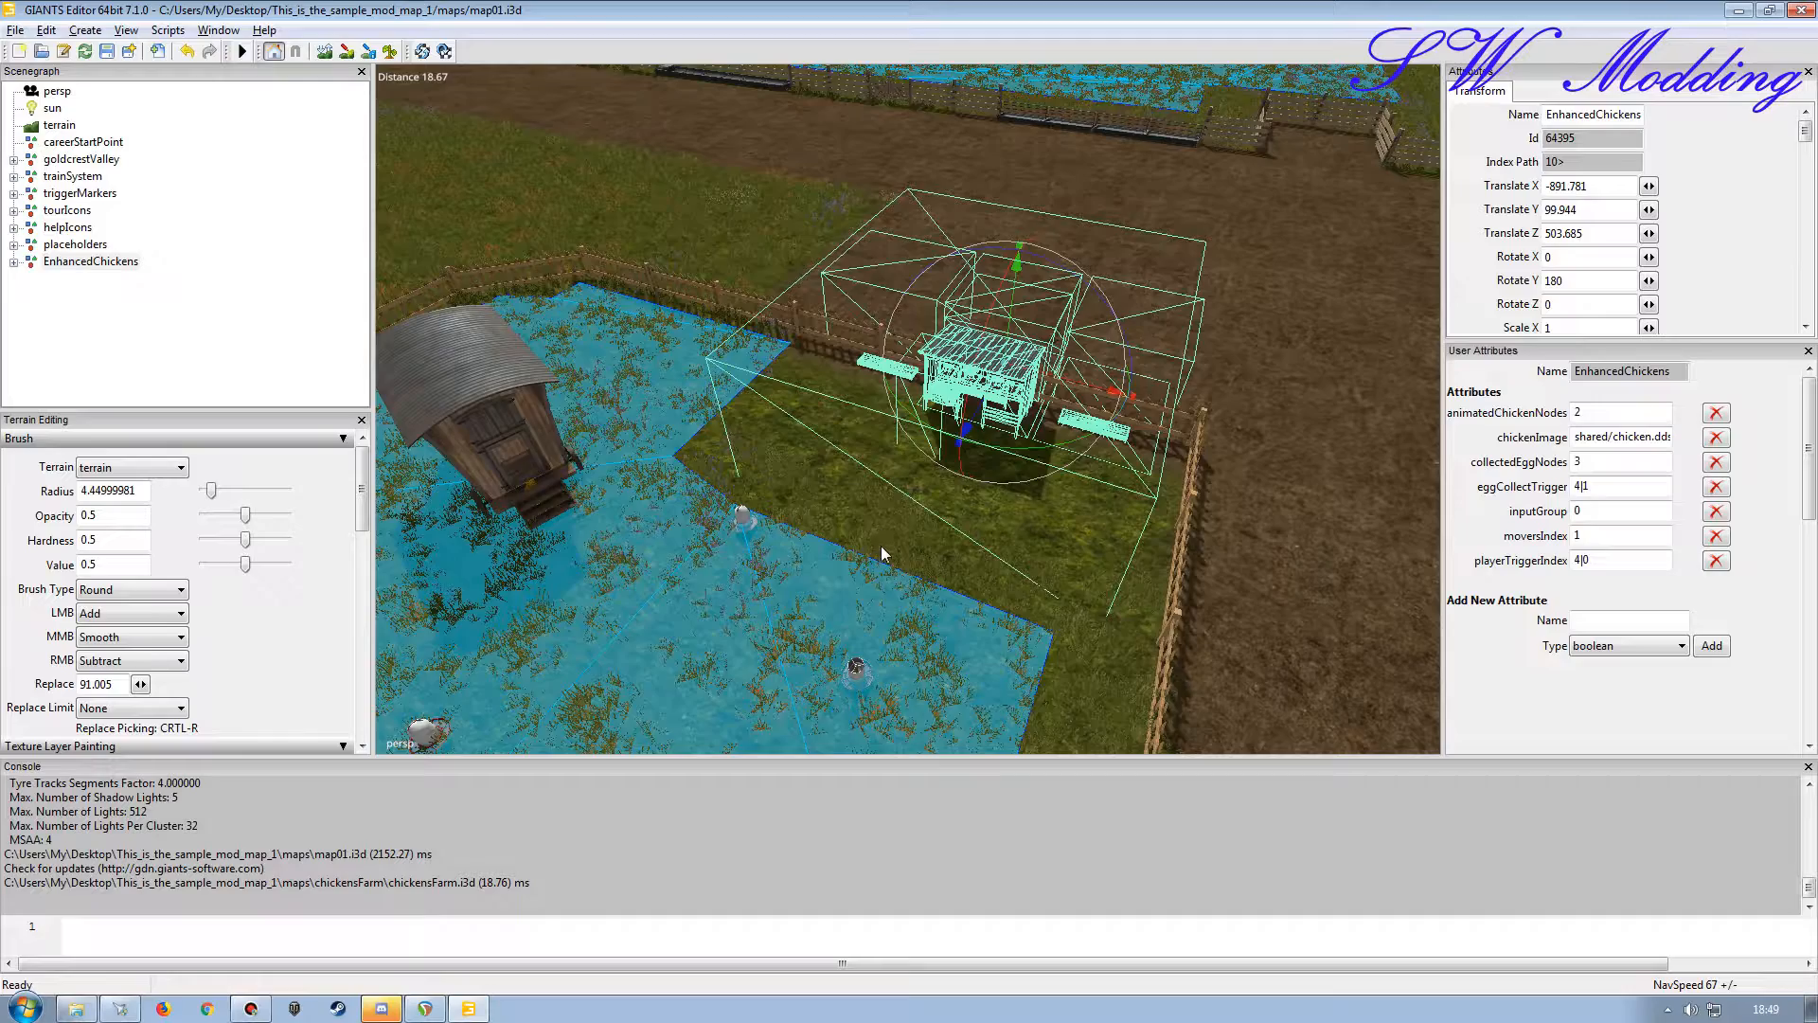
scroll(931, 464, "down", 3)
left_click_drag(931, 464, 833, 403, "alt")
scroll(832, 428, "up", 4)
scroll(889, 339, "down", 3)
scroll(854, 381, "up", 4)
scroll(834, 403, "down", 1)
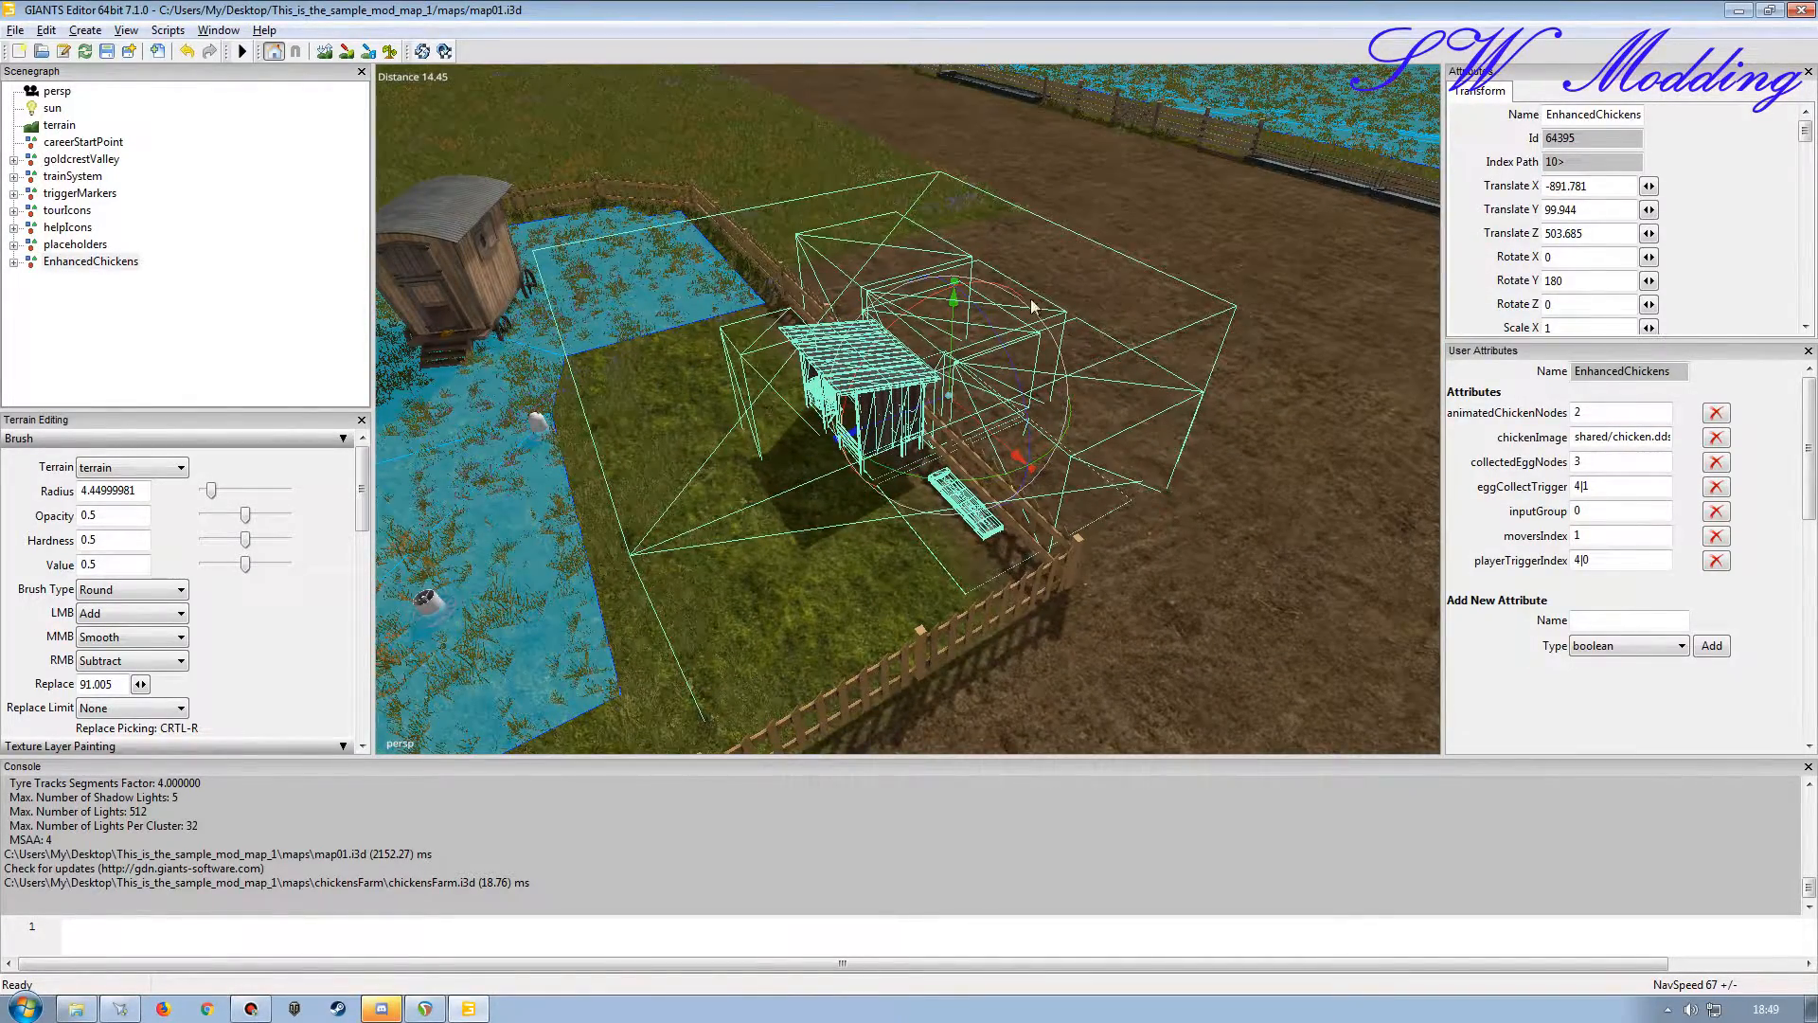
scroll(817, 417, "down", 4)
left_click_drag(778, 431, 831, 413, "alt")
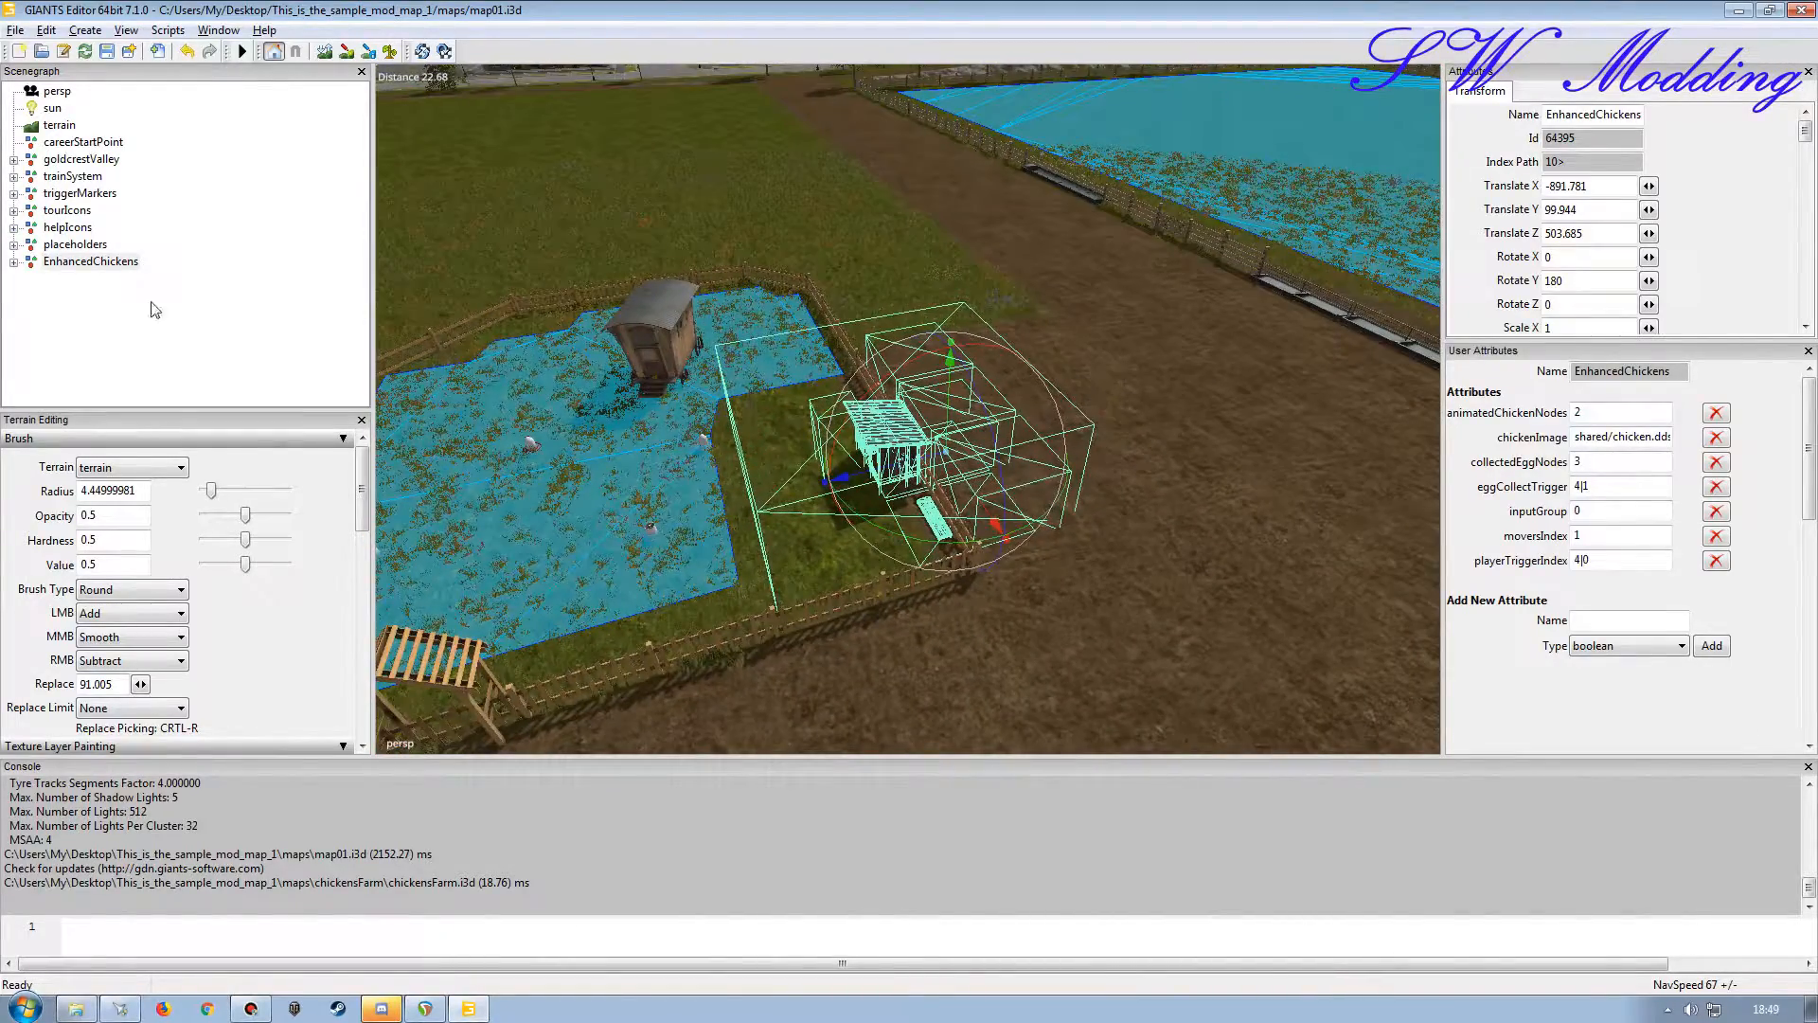
Expand the EnhancedChickens group and examine where its InputTriggers volumes lie relative to the coop and troughs.
left_click(13, 261)
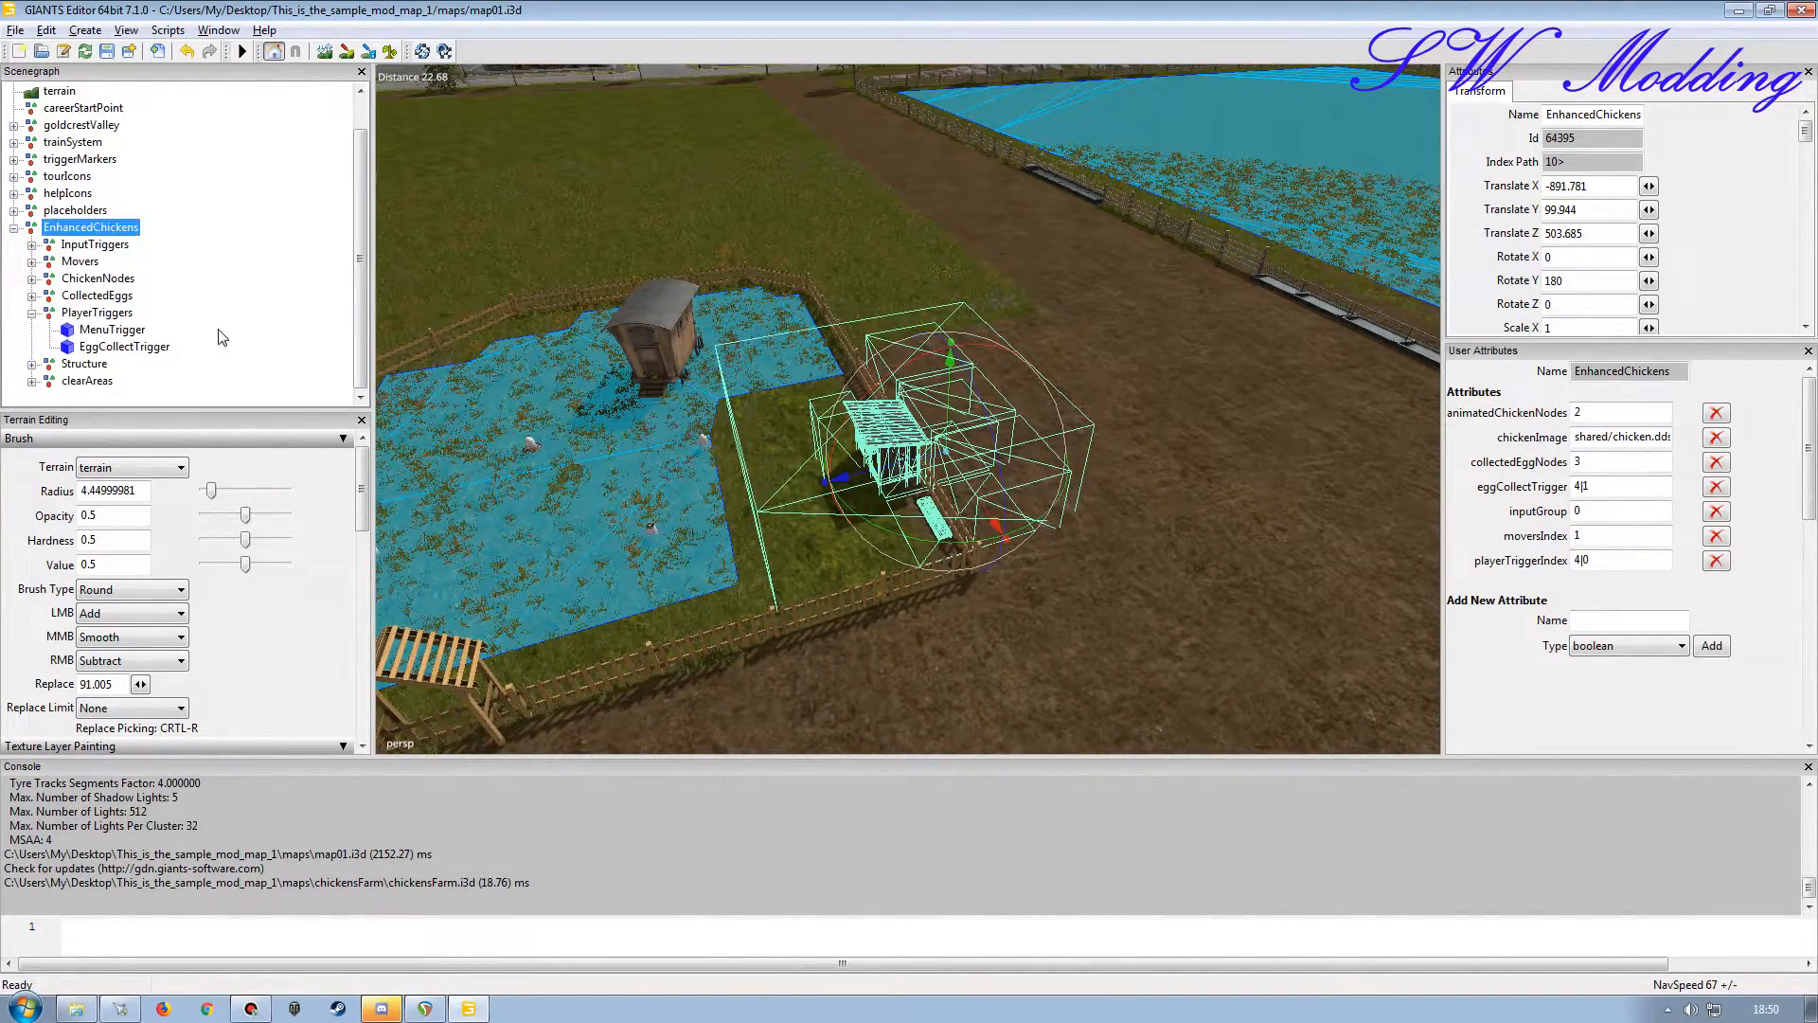
left_click(31, 312)
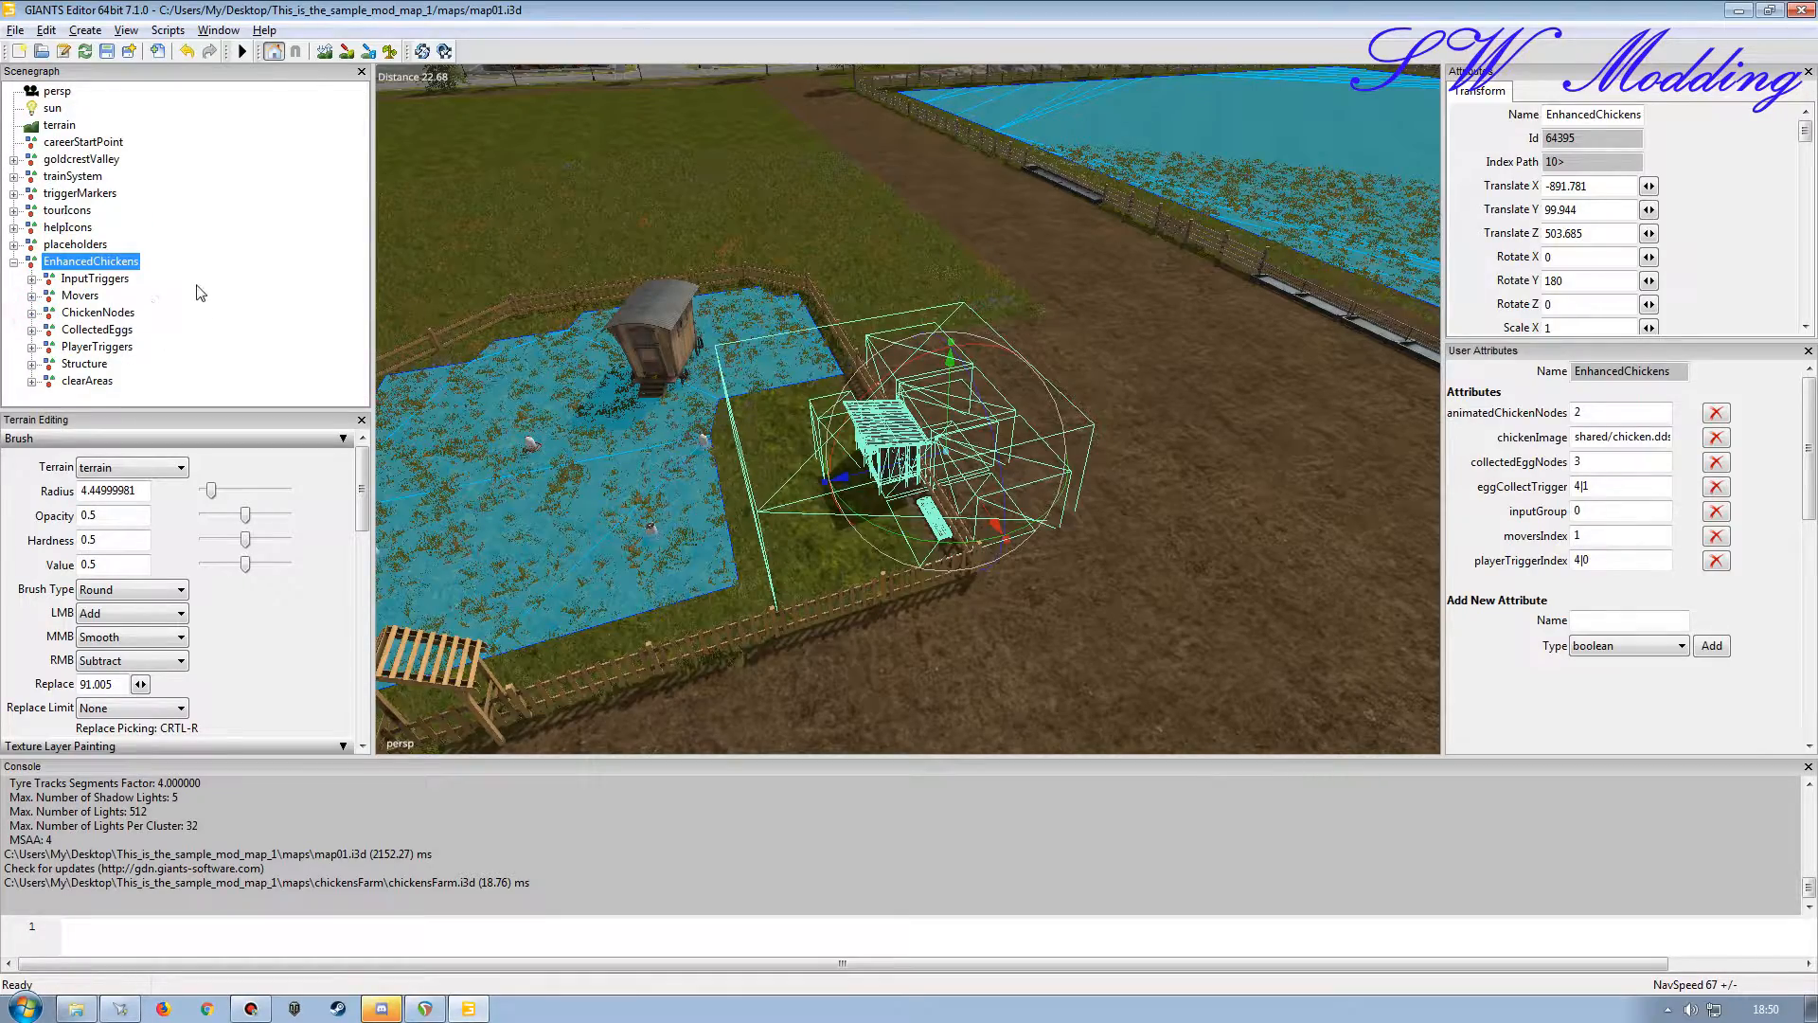
mouse_move(838, 402)
left_mouse_down("alt")
mouse_move(786, 422)
mouse_move(923, 445)
mouse_move(857, 431)
left_mouse_up("alt")
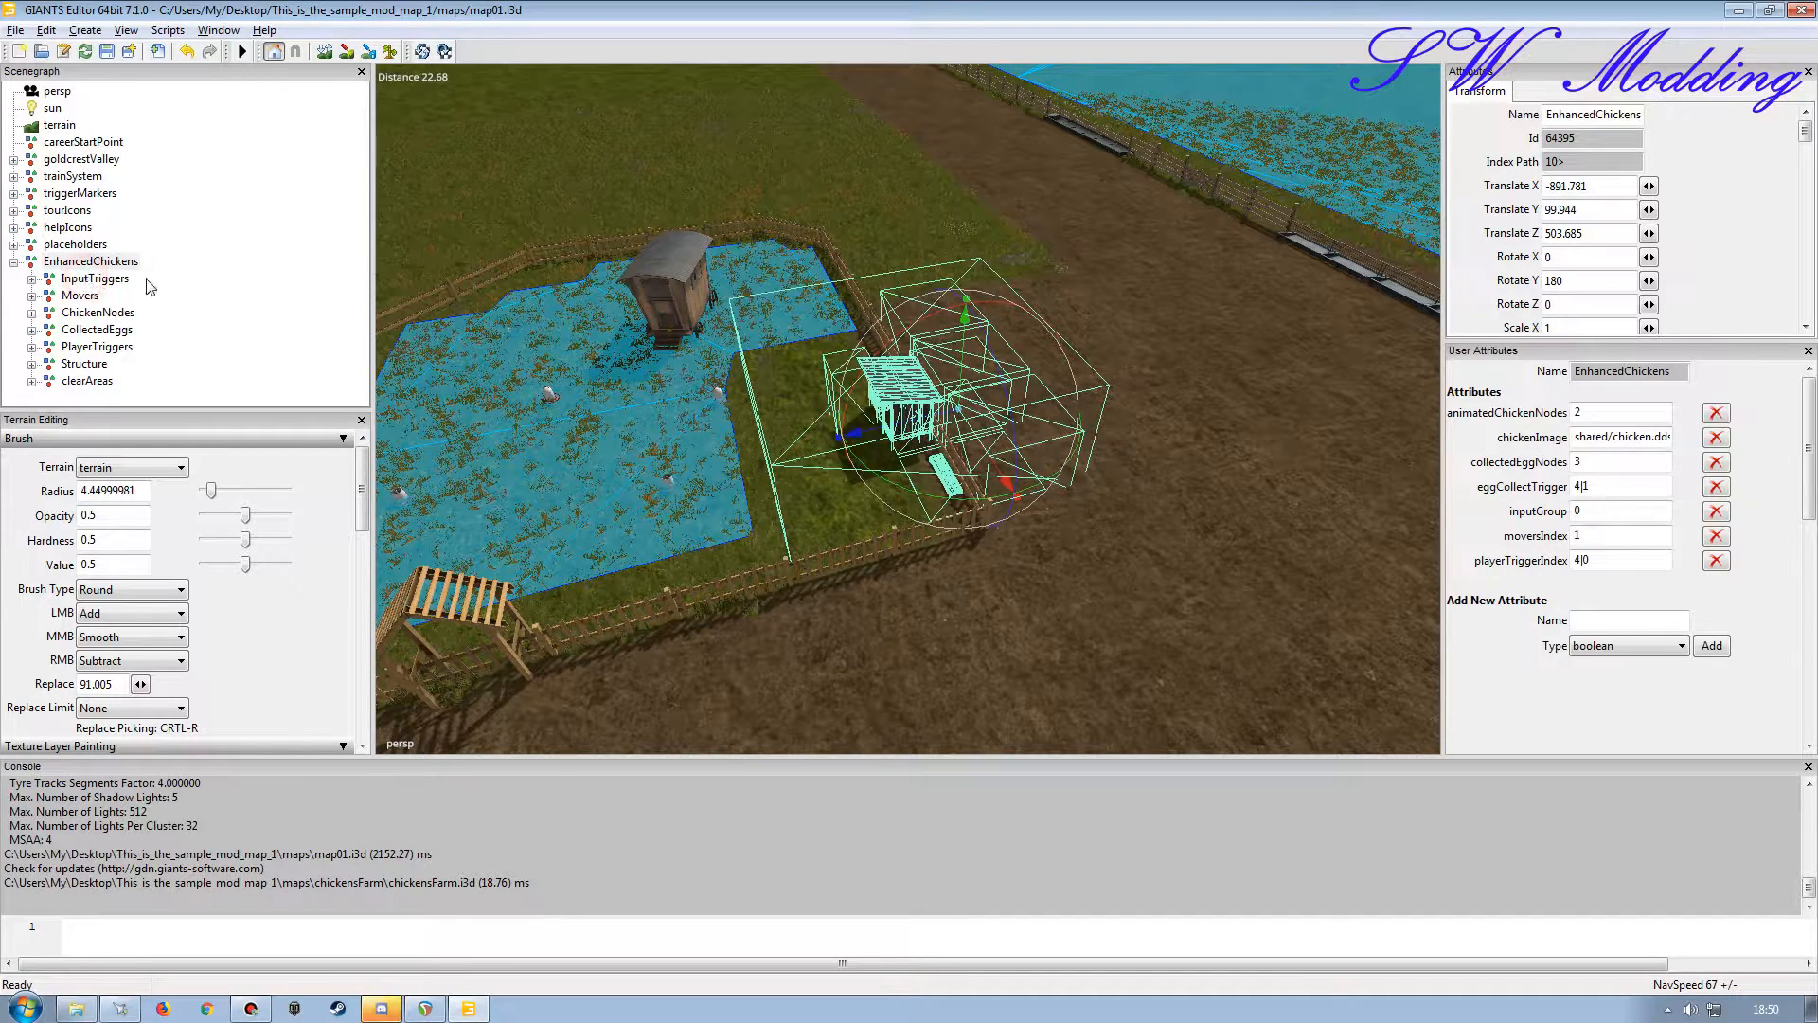
left_click(90, 279)
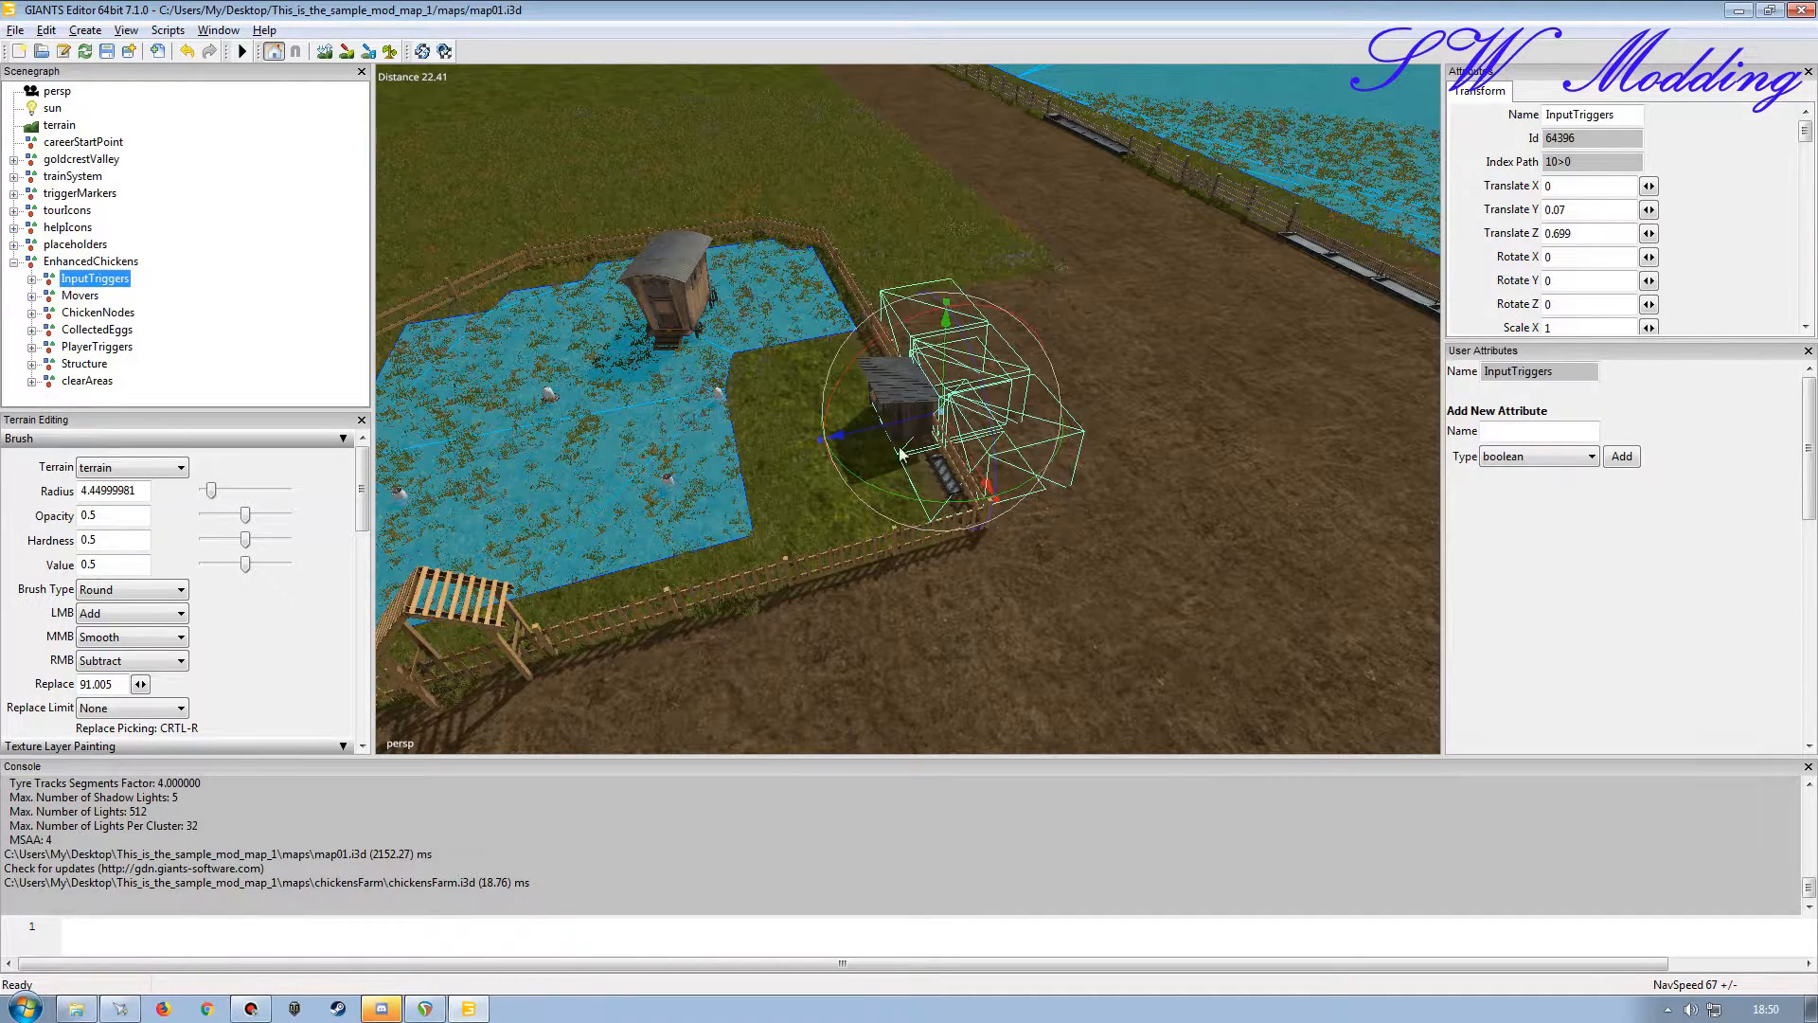
scroll(627, 388, "up", 5)
left_click_drag(679, 469, 717, 454, "alt")
scroll(743, 407, "down", 5)
scroll(680, 358, "up", 5)
scroll(803, 418, "down", 3)
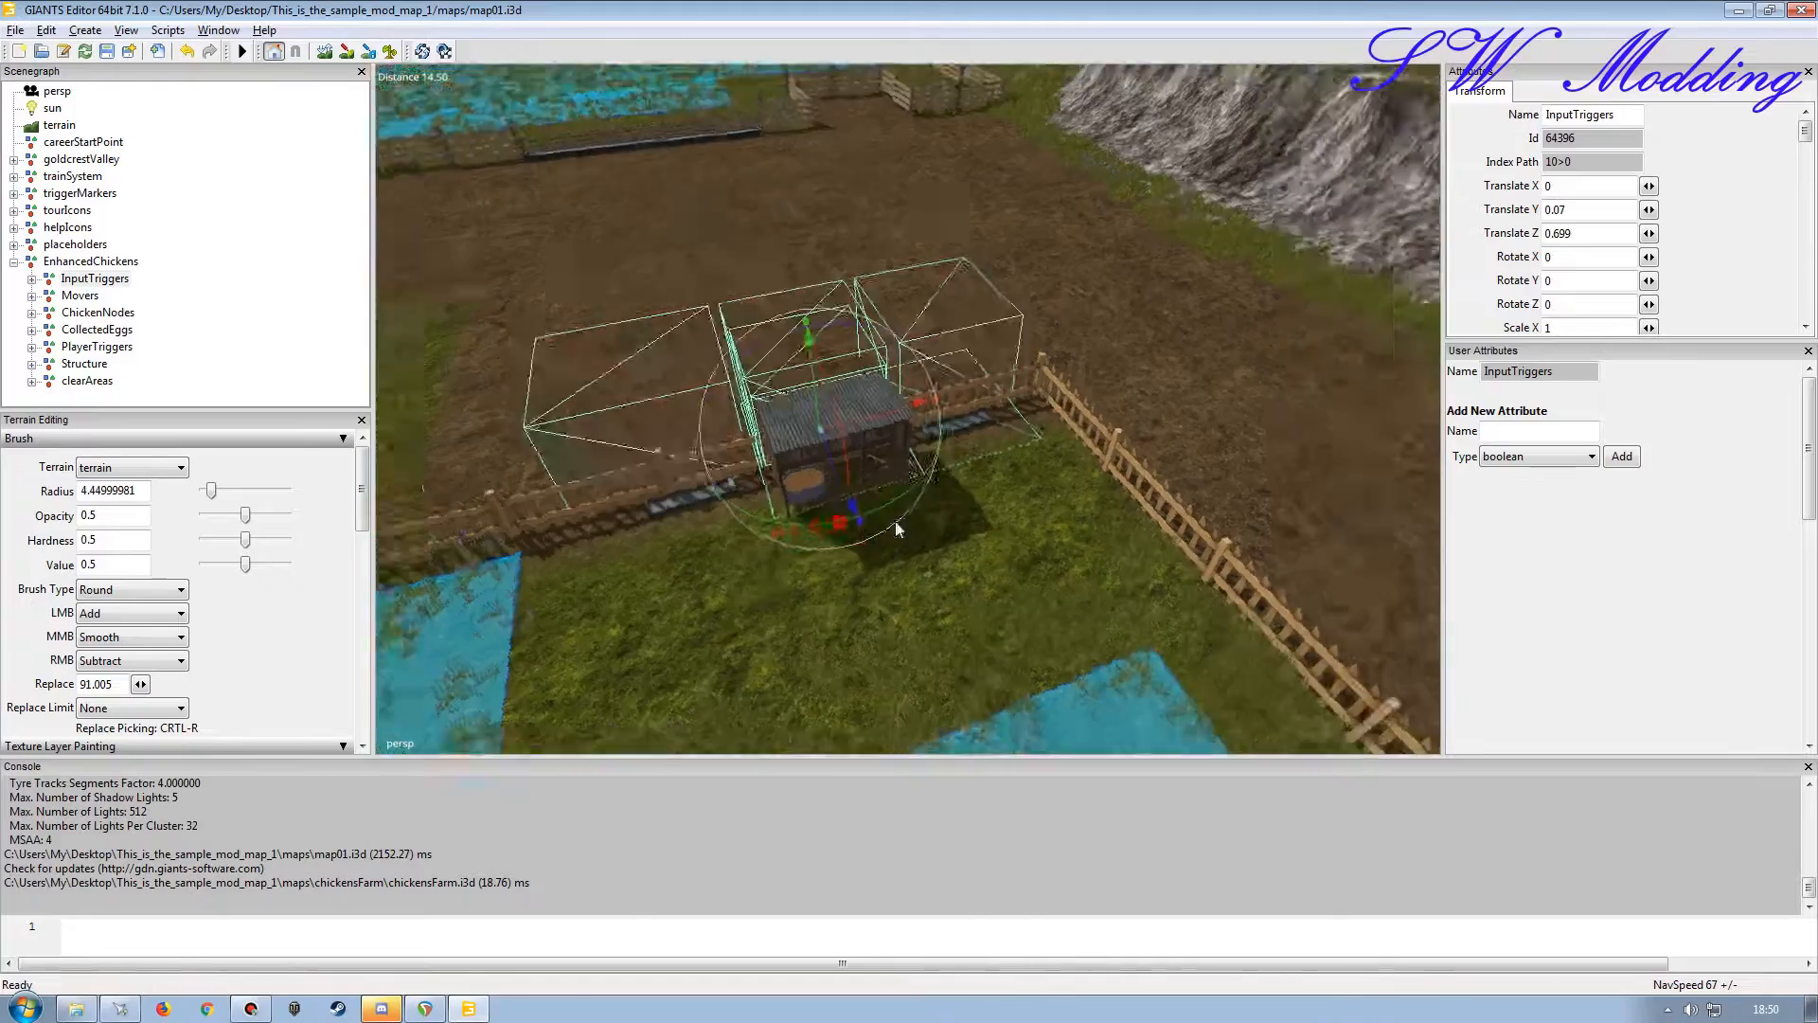
scroll(895, 520, "up", 5)
scroll(939, 462, "down", 3)
scroll(718, 468, "down", 4)
scroll(717, 455, "up", 3)
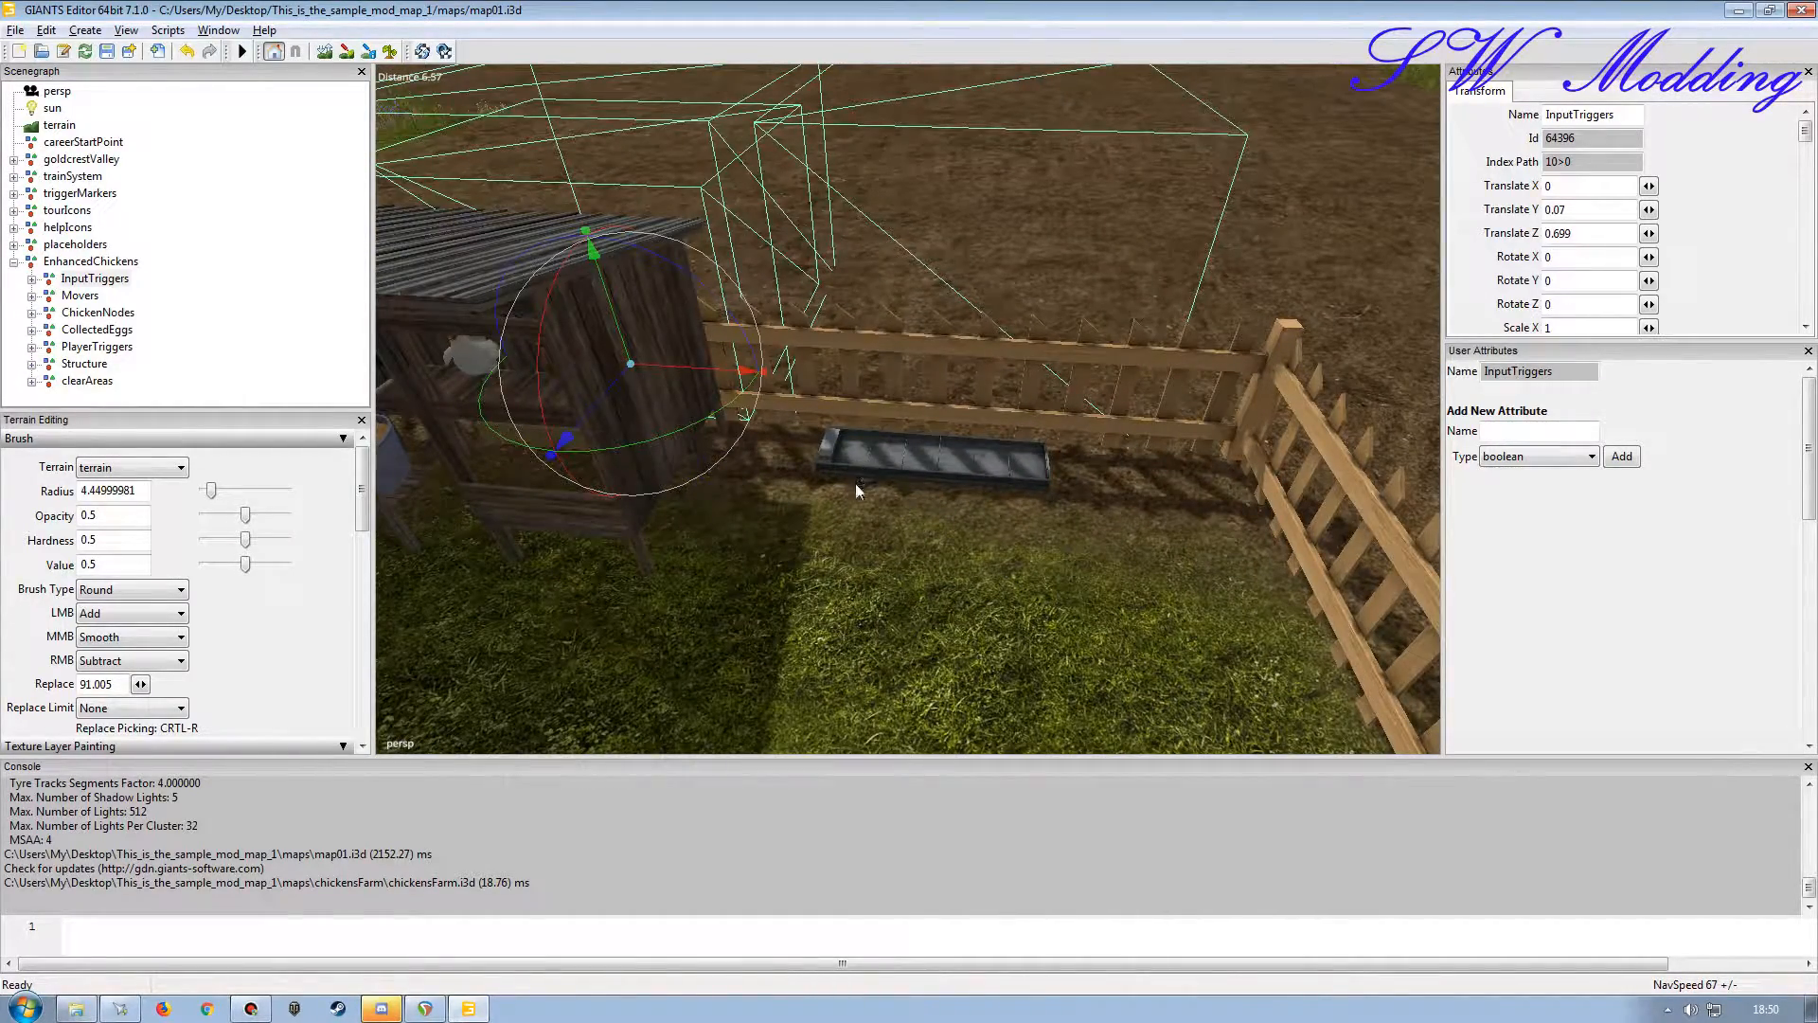
Check the positions of the Movers nodes in the coop and troughs against the InputTriggers.
left_click(79, 296)
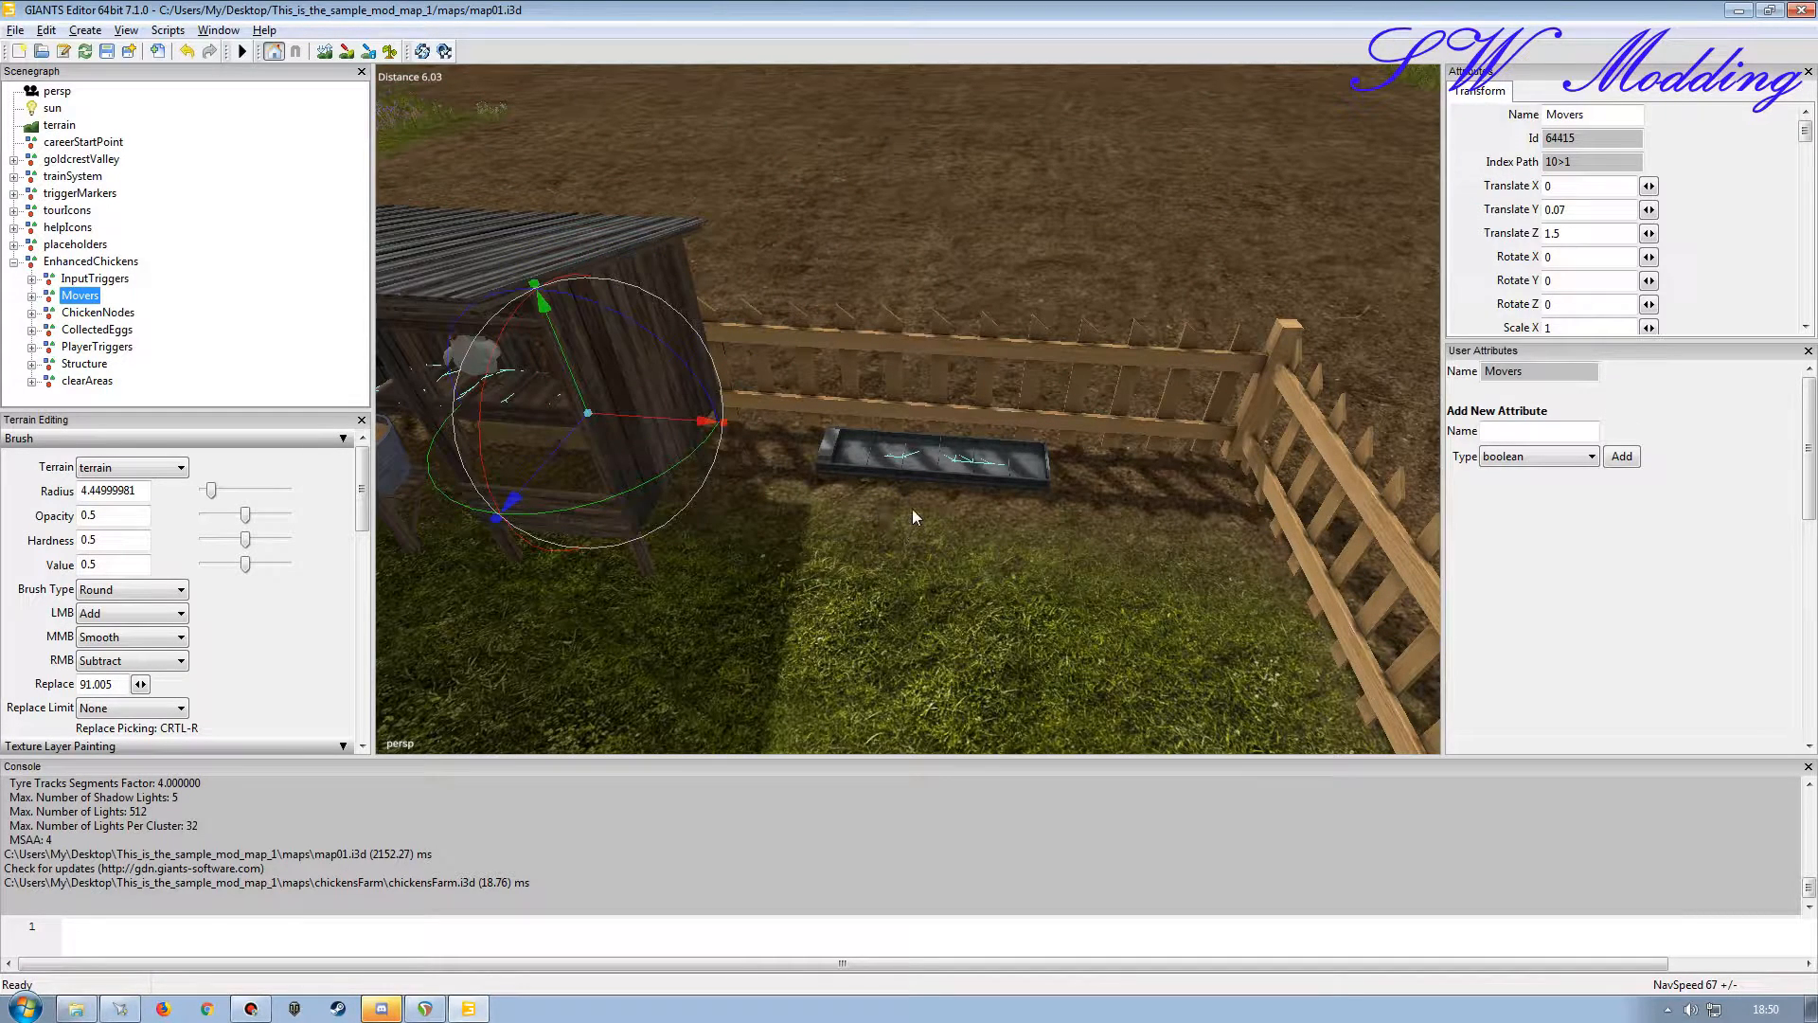
left_click_drag(952, 513, 844, 530, "alt")
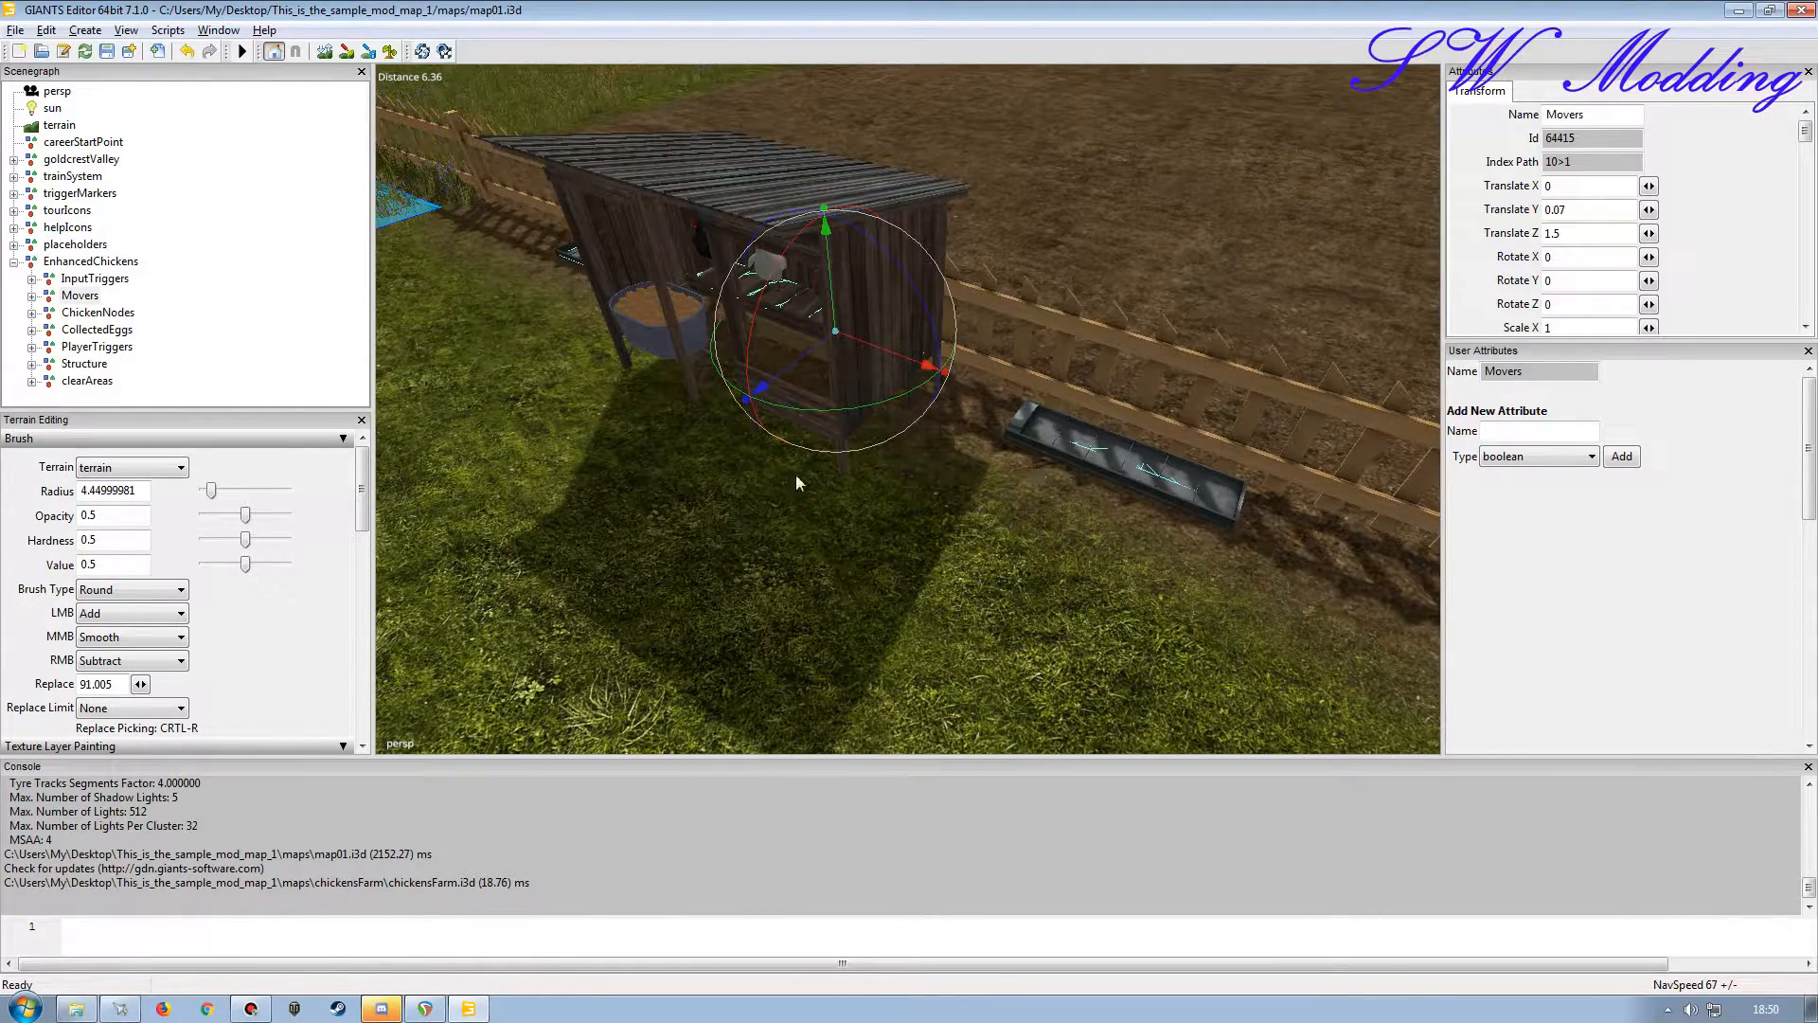
left_click(93, 280)
left_click(82, 295)
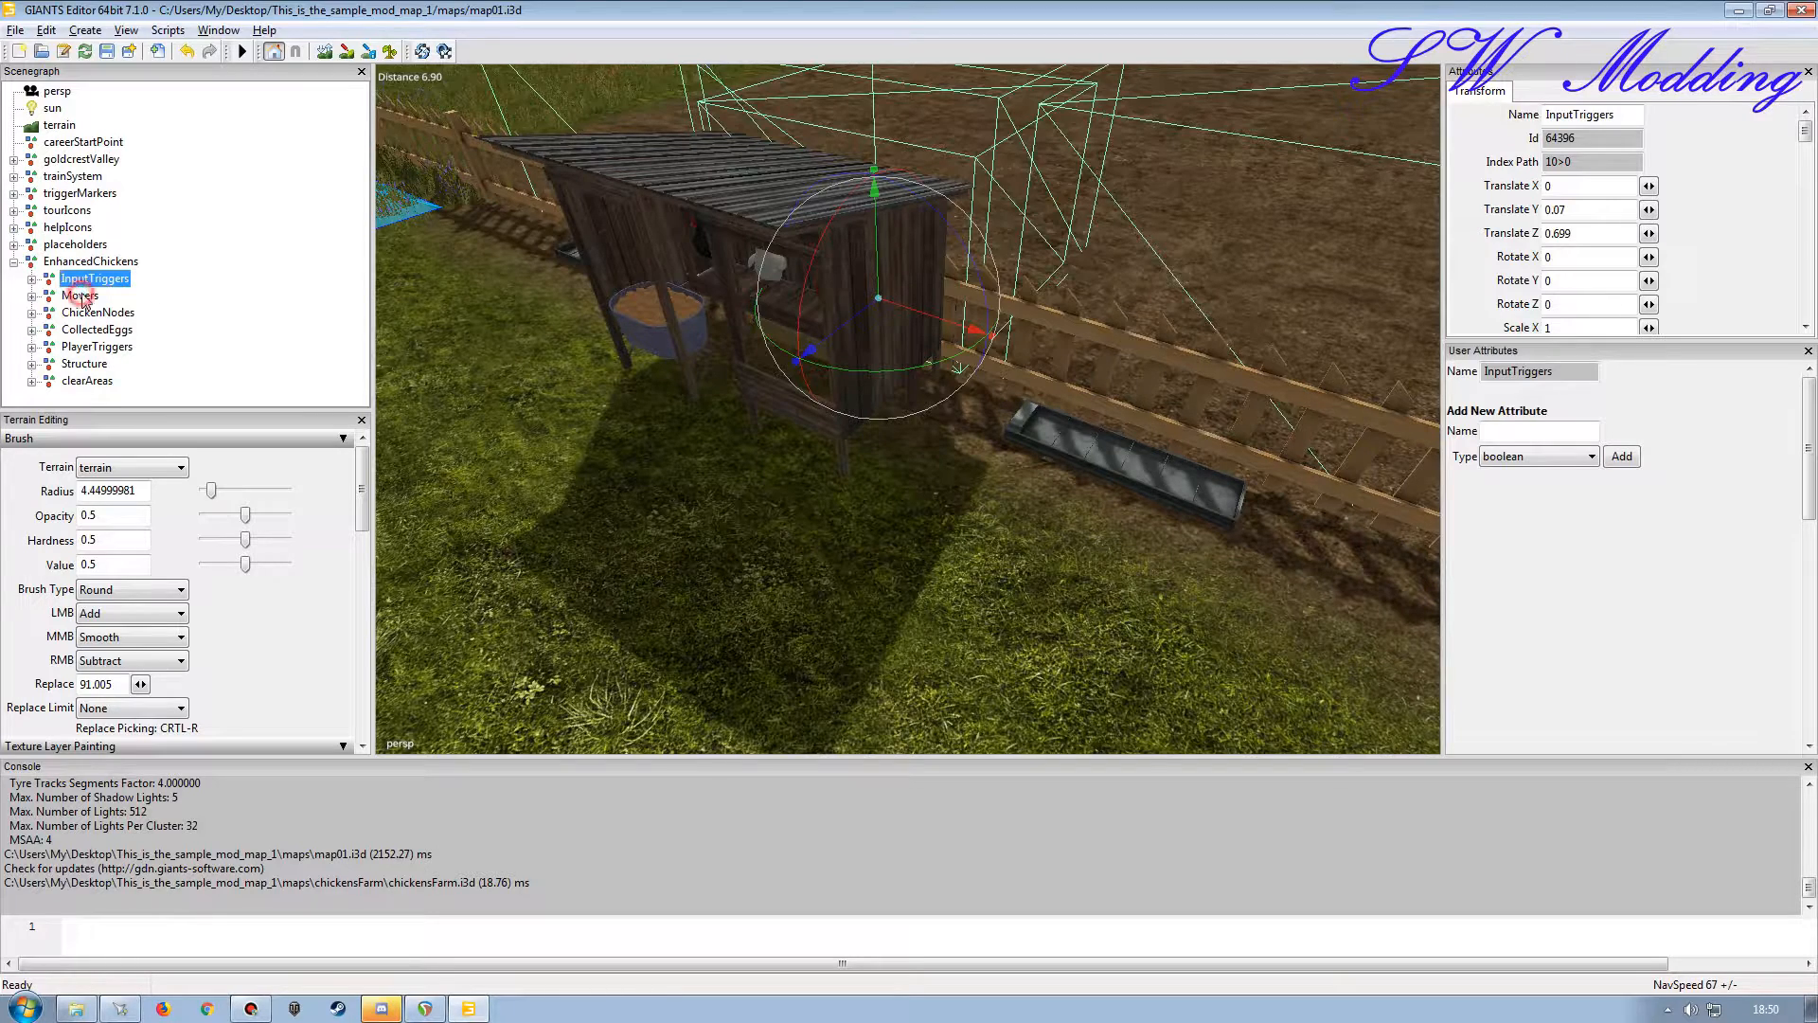
Inspect the Structure subgroup's coop and troughs, clear the selection and collapse the EnhancedChickens group.
left_click(85, 364)
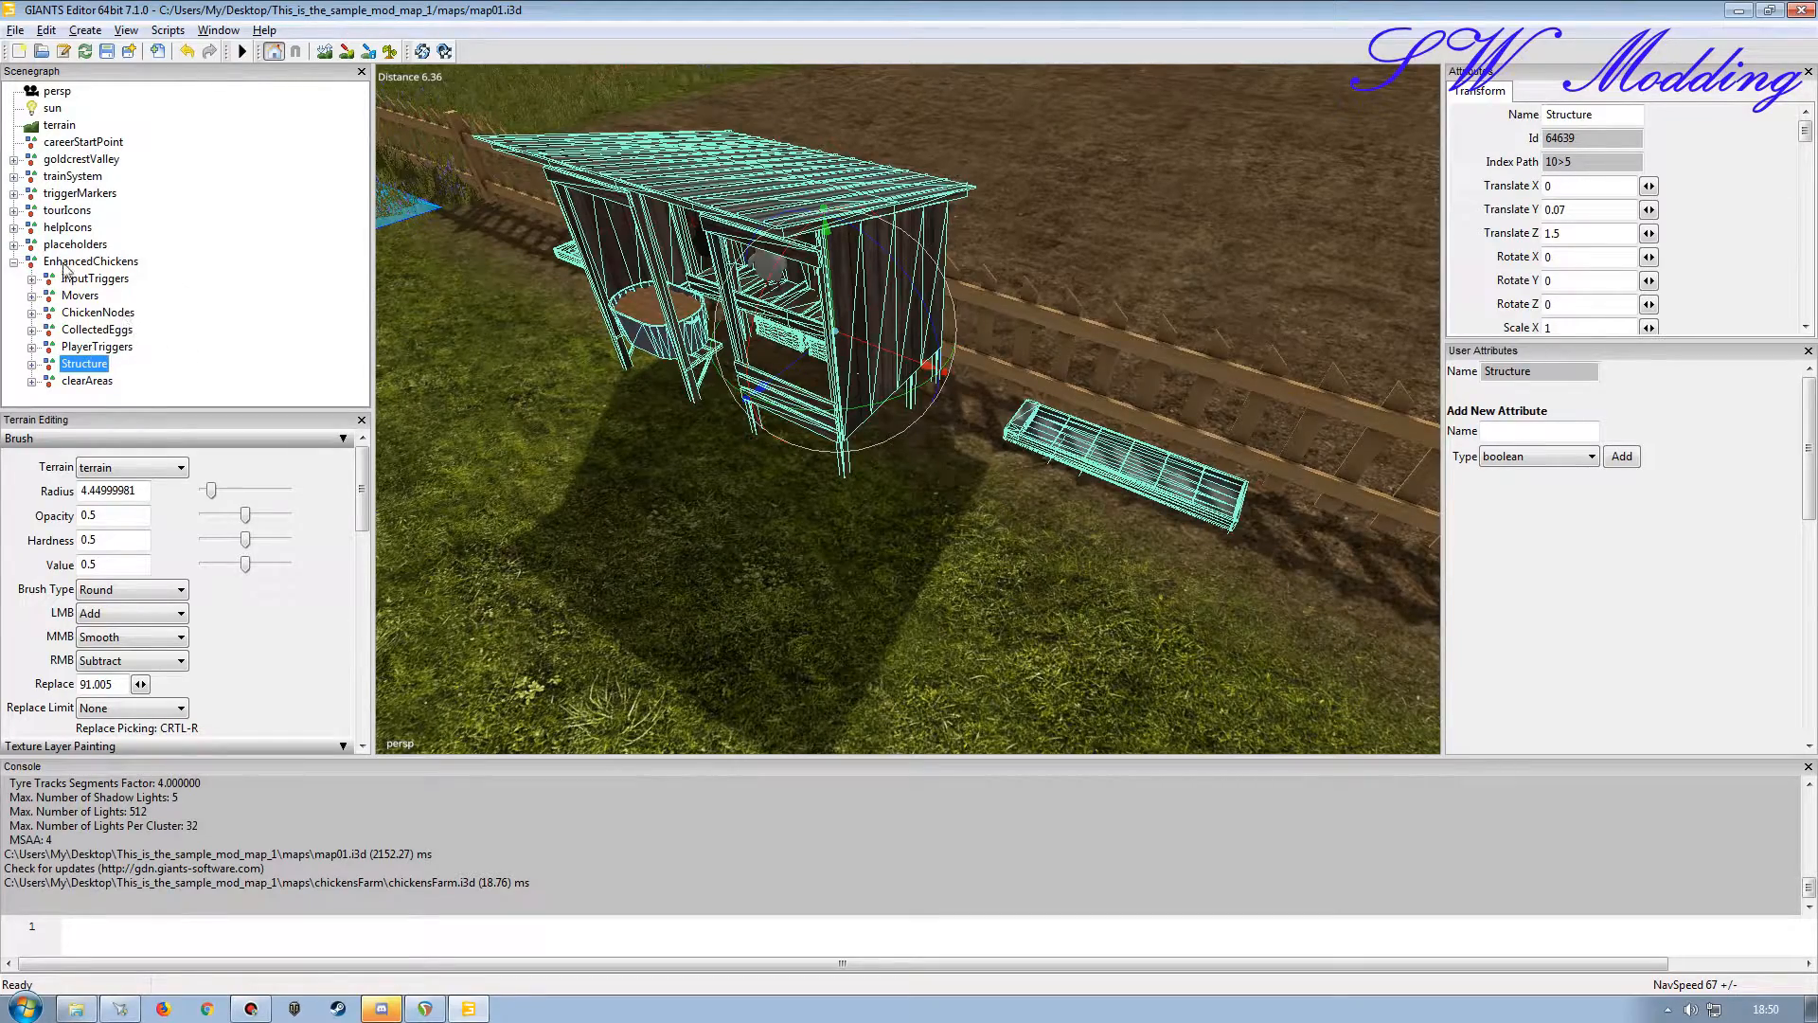
left_click_drag(751, 440, 911, 428, "alt")
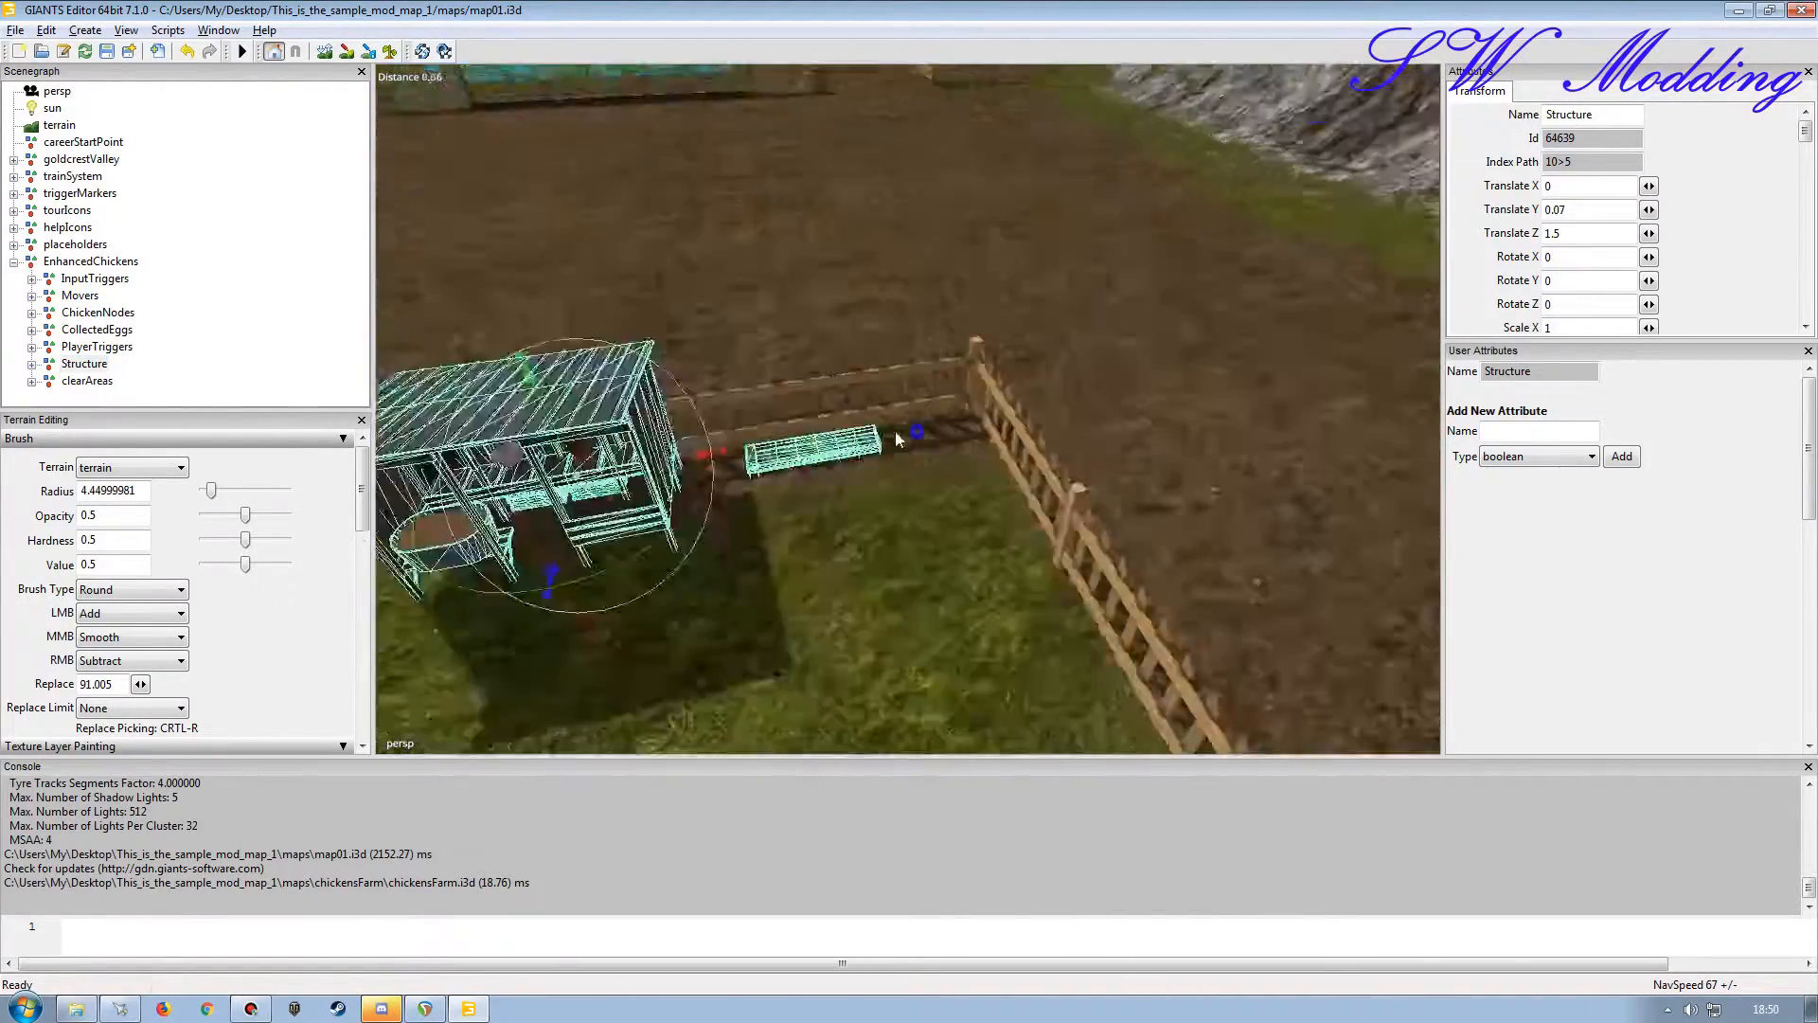
right_click_drag(911, 428, 775, 443, "alt")
scroll(774, 439, "up", 5)
mouse_move(774, 435)
left_mouse_down("alt")
mouse_move(776, 421)
mouse_move(753, 459)
mouse_move(767, 430)
left_mouse_up("alt")
scroll(762, 436, "down", 5)
left_click(244, 268)
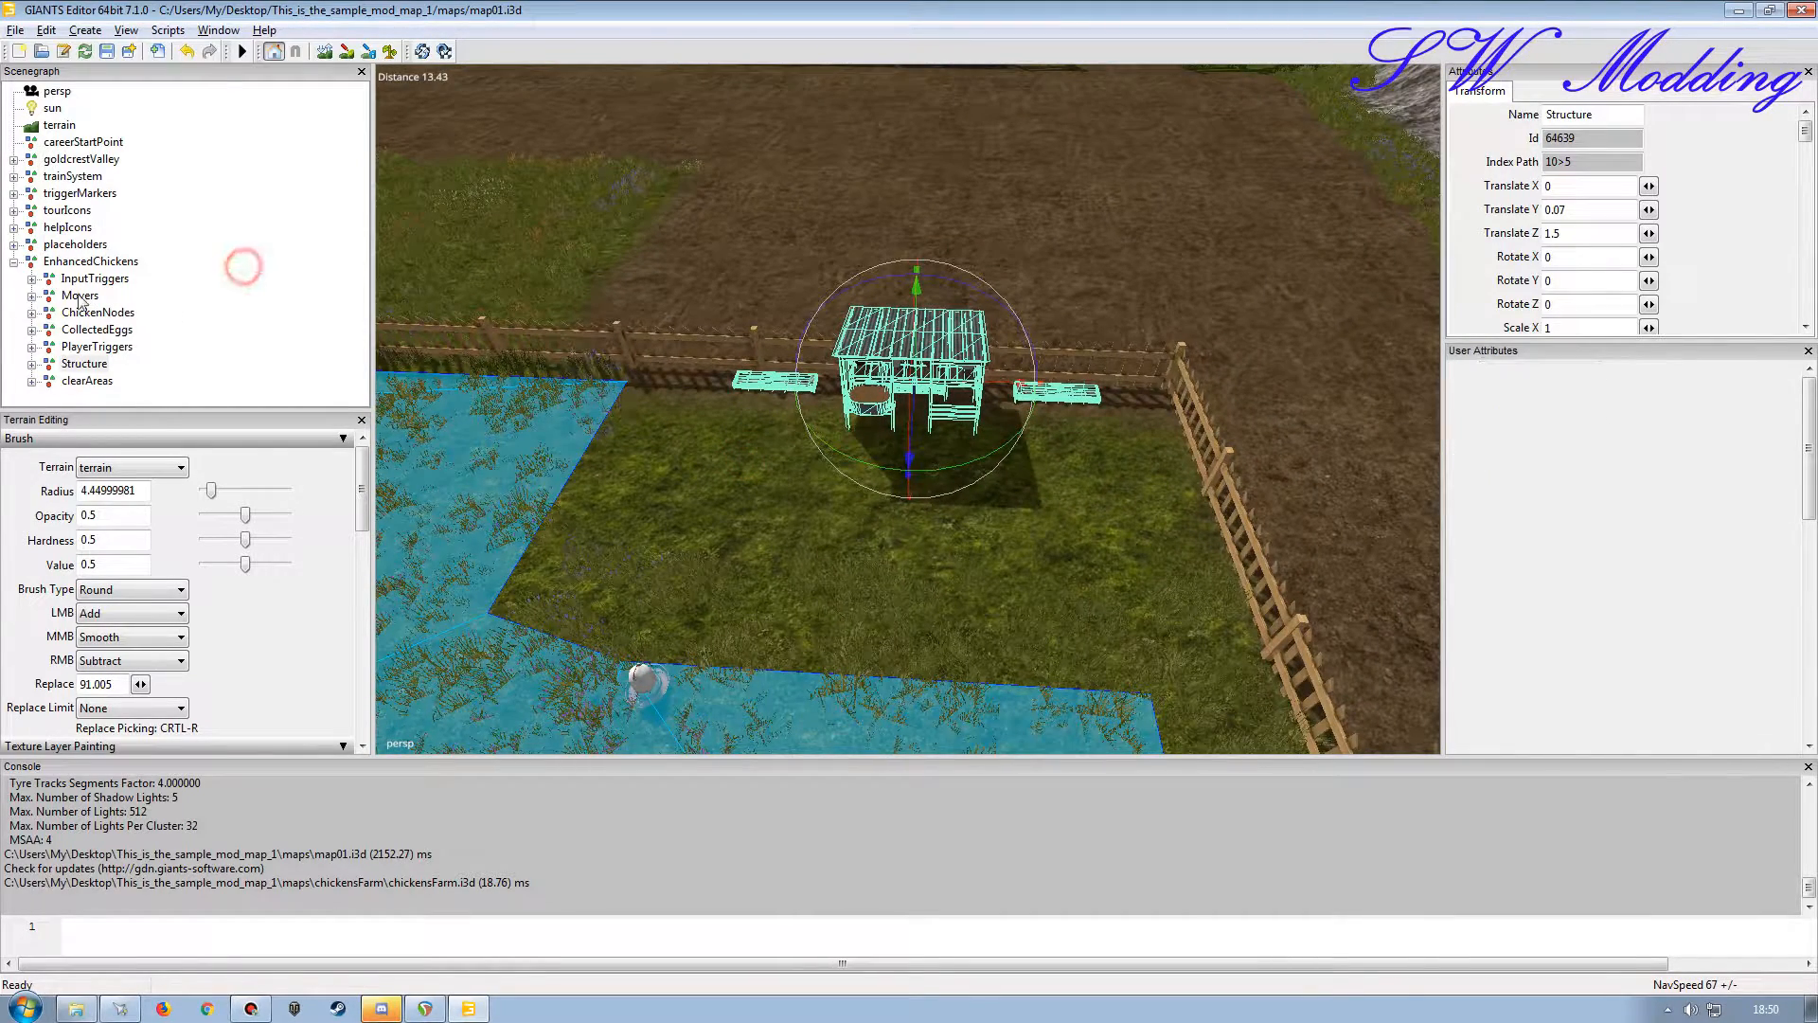
left_click(13, 261)
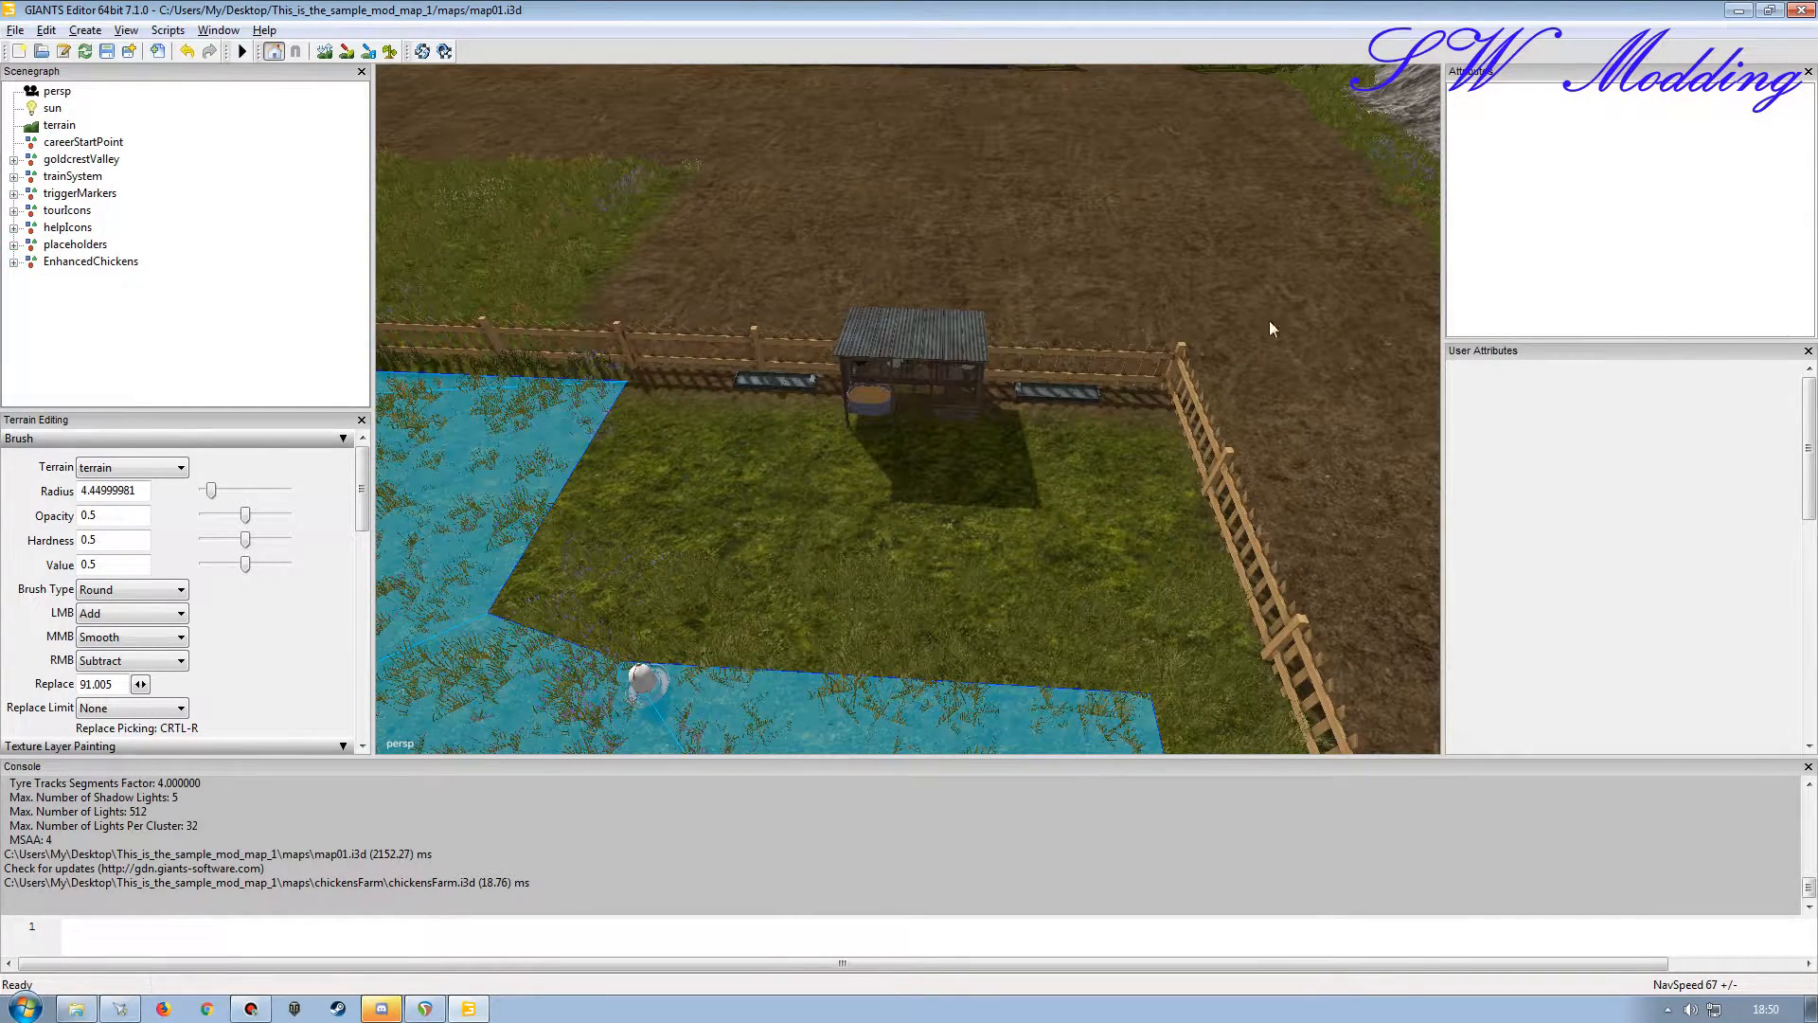
Review the finished coop placement and its access from the dirt yard, viewing the whole pen and its surroundings.
left_click_drag(880, 522, 895, 436, "alt")
right_click_drag(895, 436, 947, 429, "alt")
left_click_drag(947, 429, 724, 430, "alt")
right_click_drag(723, 430, 773, 493, "alt")
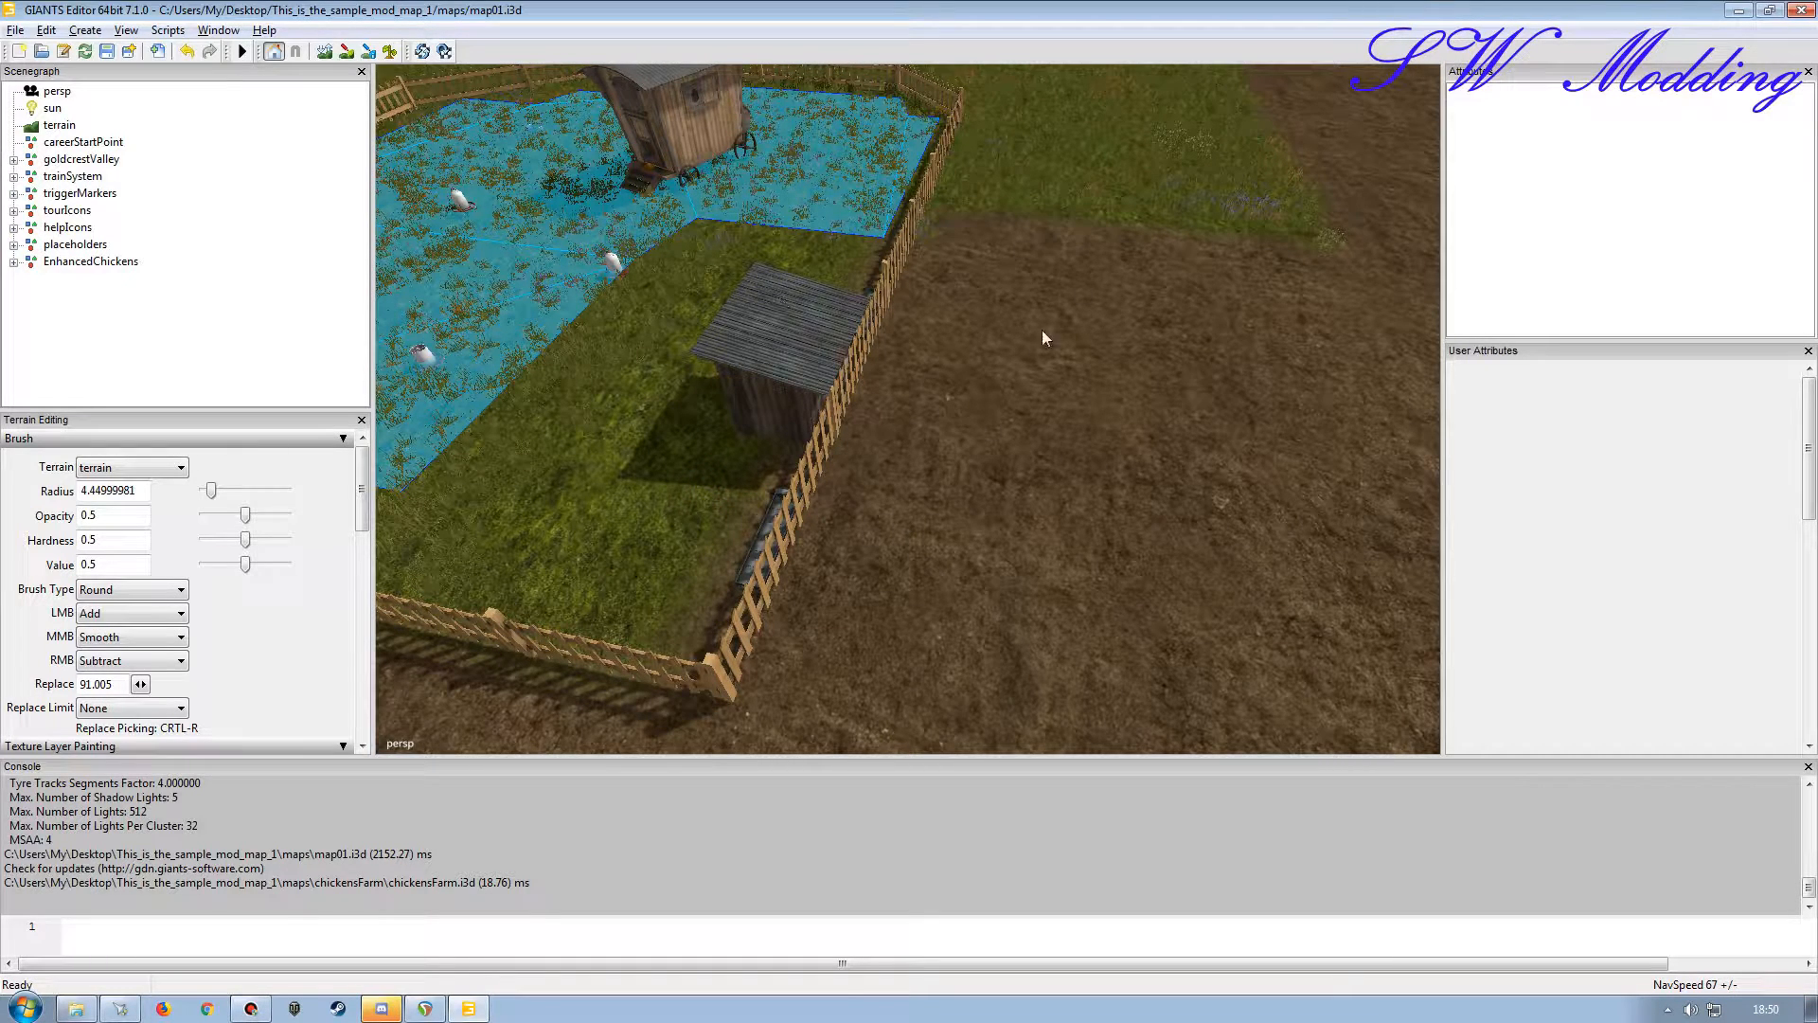
right_click_drag(850, 314, 849, 400, "alt")
left_click_drag(849, 400, 771, 392, "alt")
right_click_drag(771, 392, 731, 407, "alt")
left_click_drag(731, 407, 883, 502, "alt")
right_click_drag(882, 502, 875, 475, "alt")
left_click_drag(875, 476, 940, 424, "alt")
right_click_drag(941, 424, 795, 424, "alt")
left_click_drag(997, 389, 860, 468, "alt")
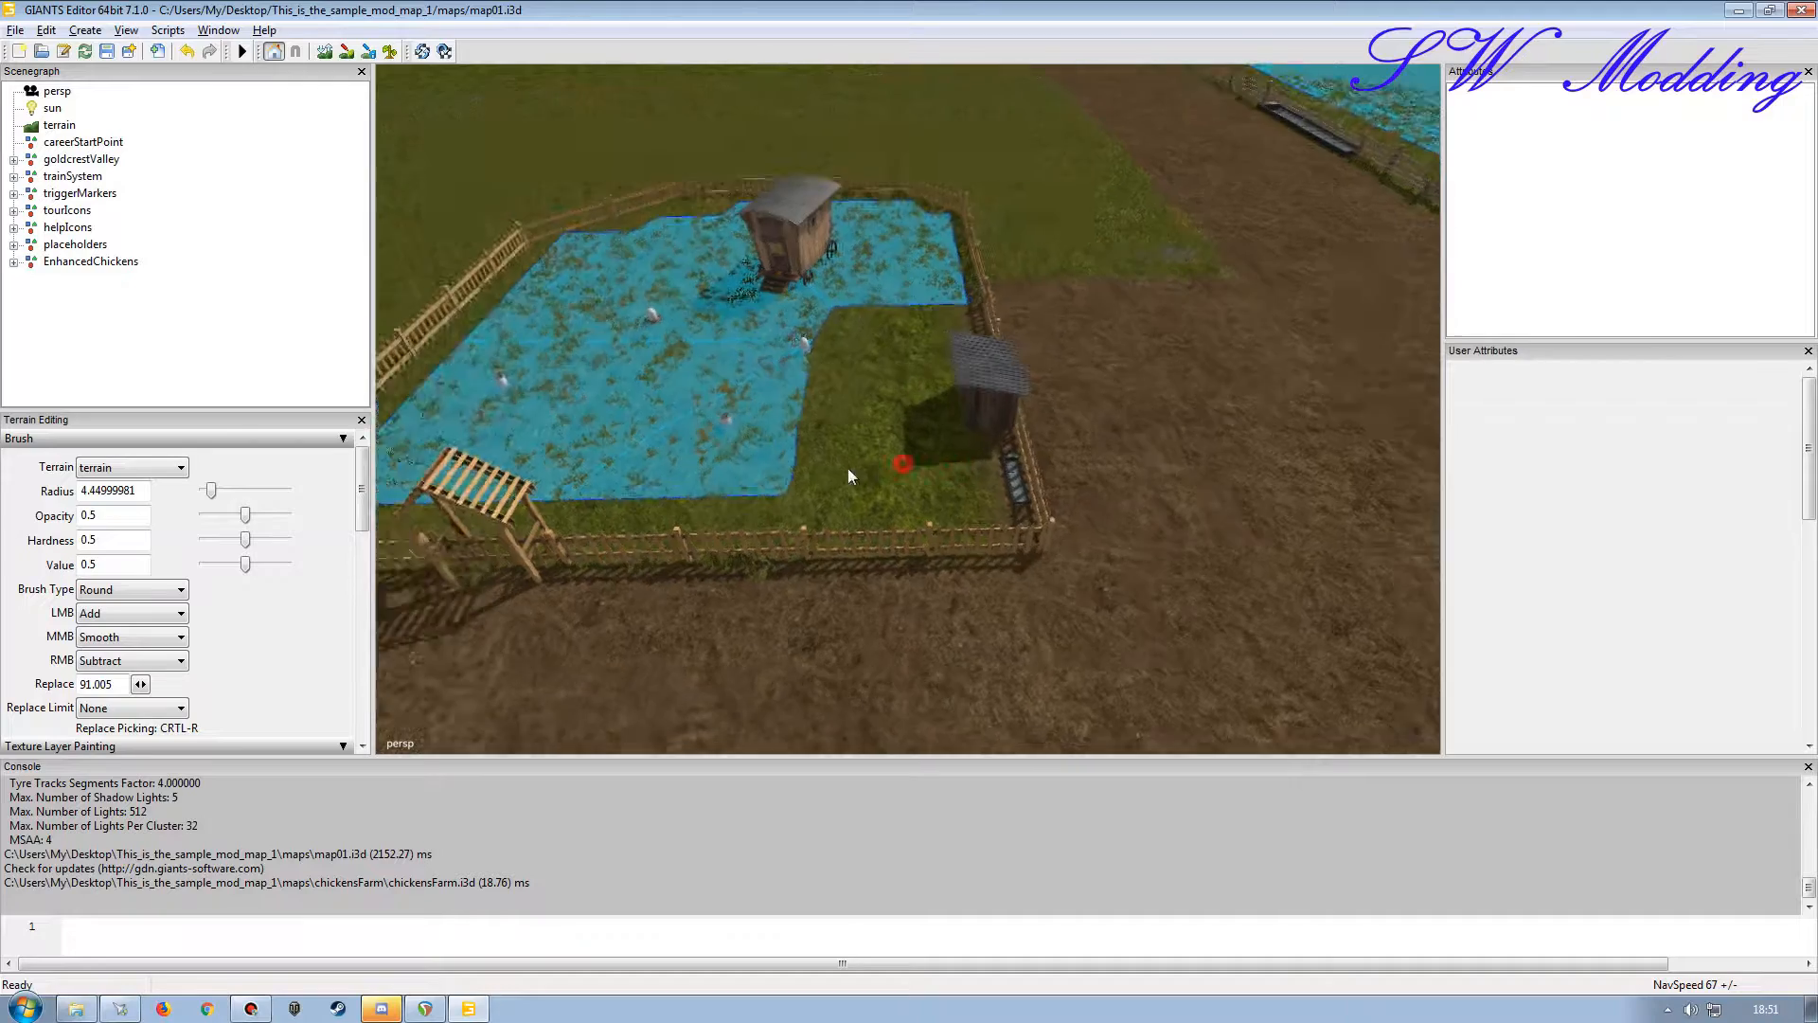
right_click_drag(860, 468, 866, 526, "alt")
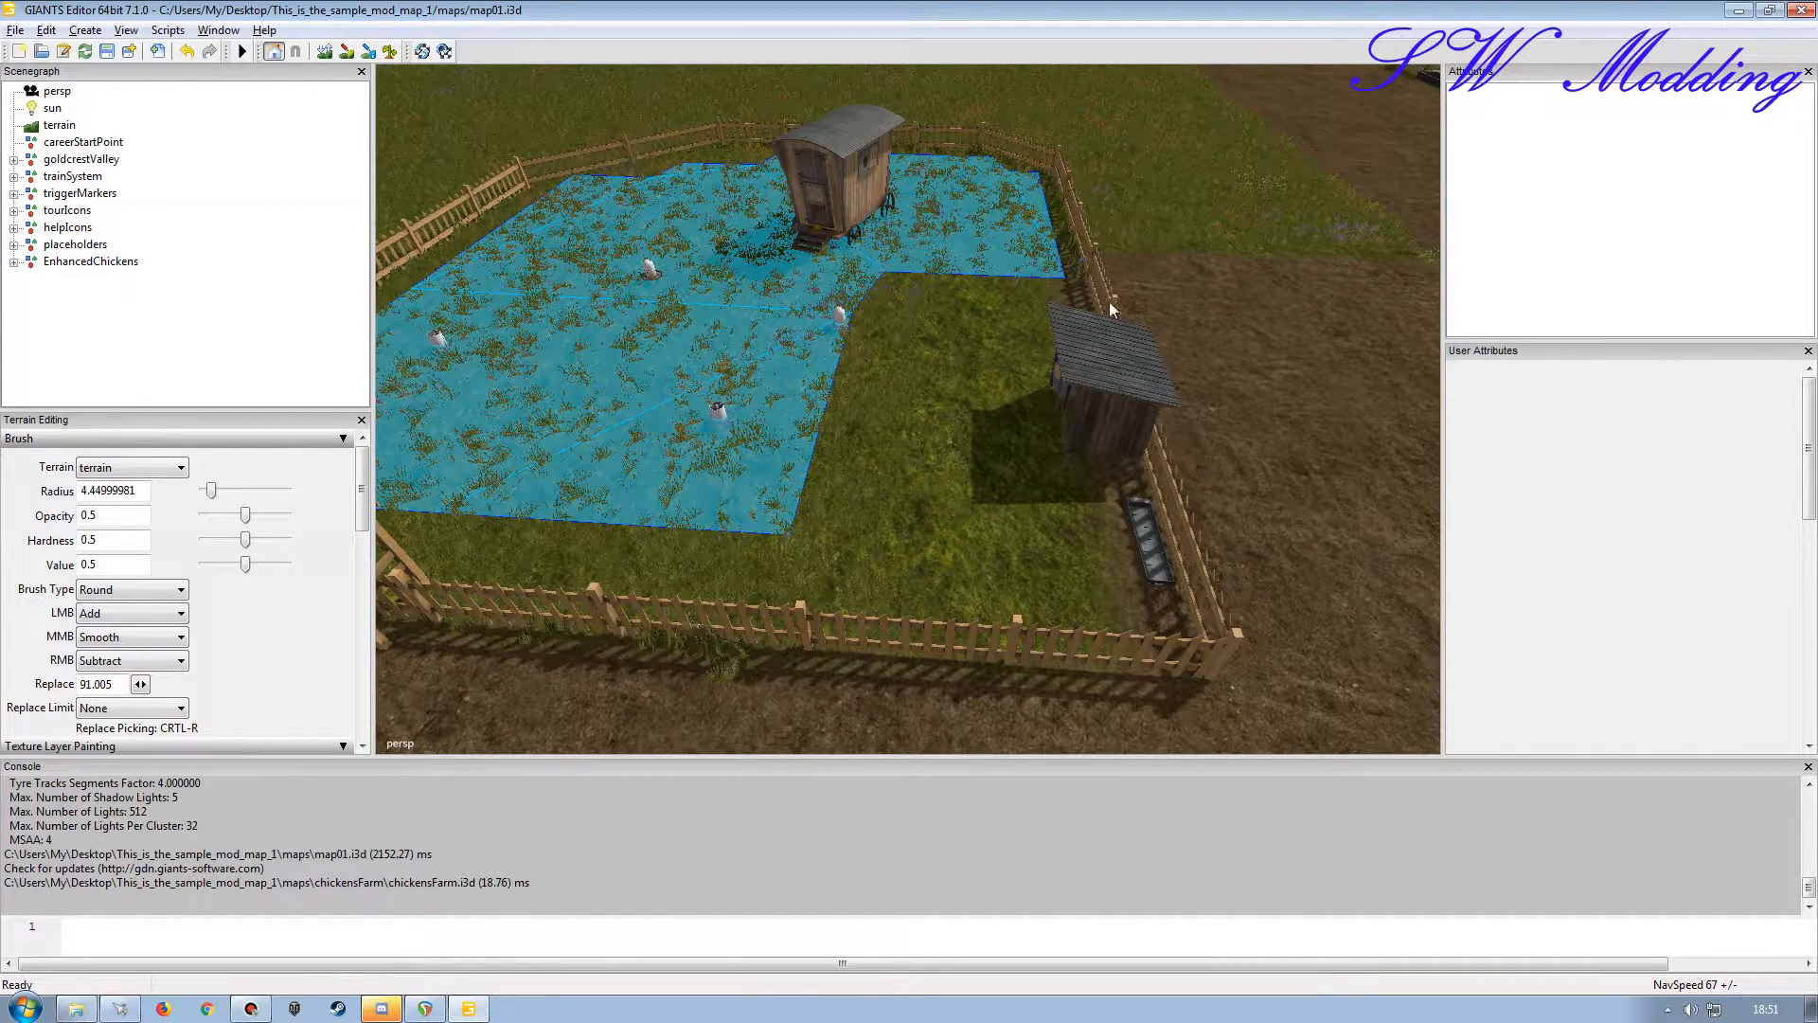
left_click_drag(824, 544, 937, 492, "alt")
right_click_drag(938, 492, 990, 464, "alt")
left_click_drag(991, 464, 774, 476, "alt")
right_click_drag(774, 475, 620, 471, "alt")
left_click_drag(621, 471, 672, 528, "alt")
right_click_drag(673, 528, 707, 517, "alt")
left_click_drag(707, 517, 909, 513, "alt")
right_click_drag(909, 513, 833, 520, "alt")
left_click_drag(833, 520, 815, 483, "alt")
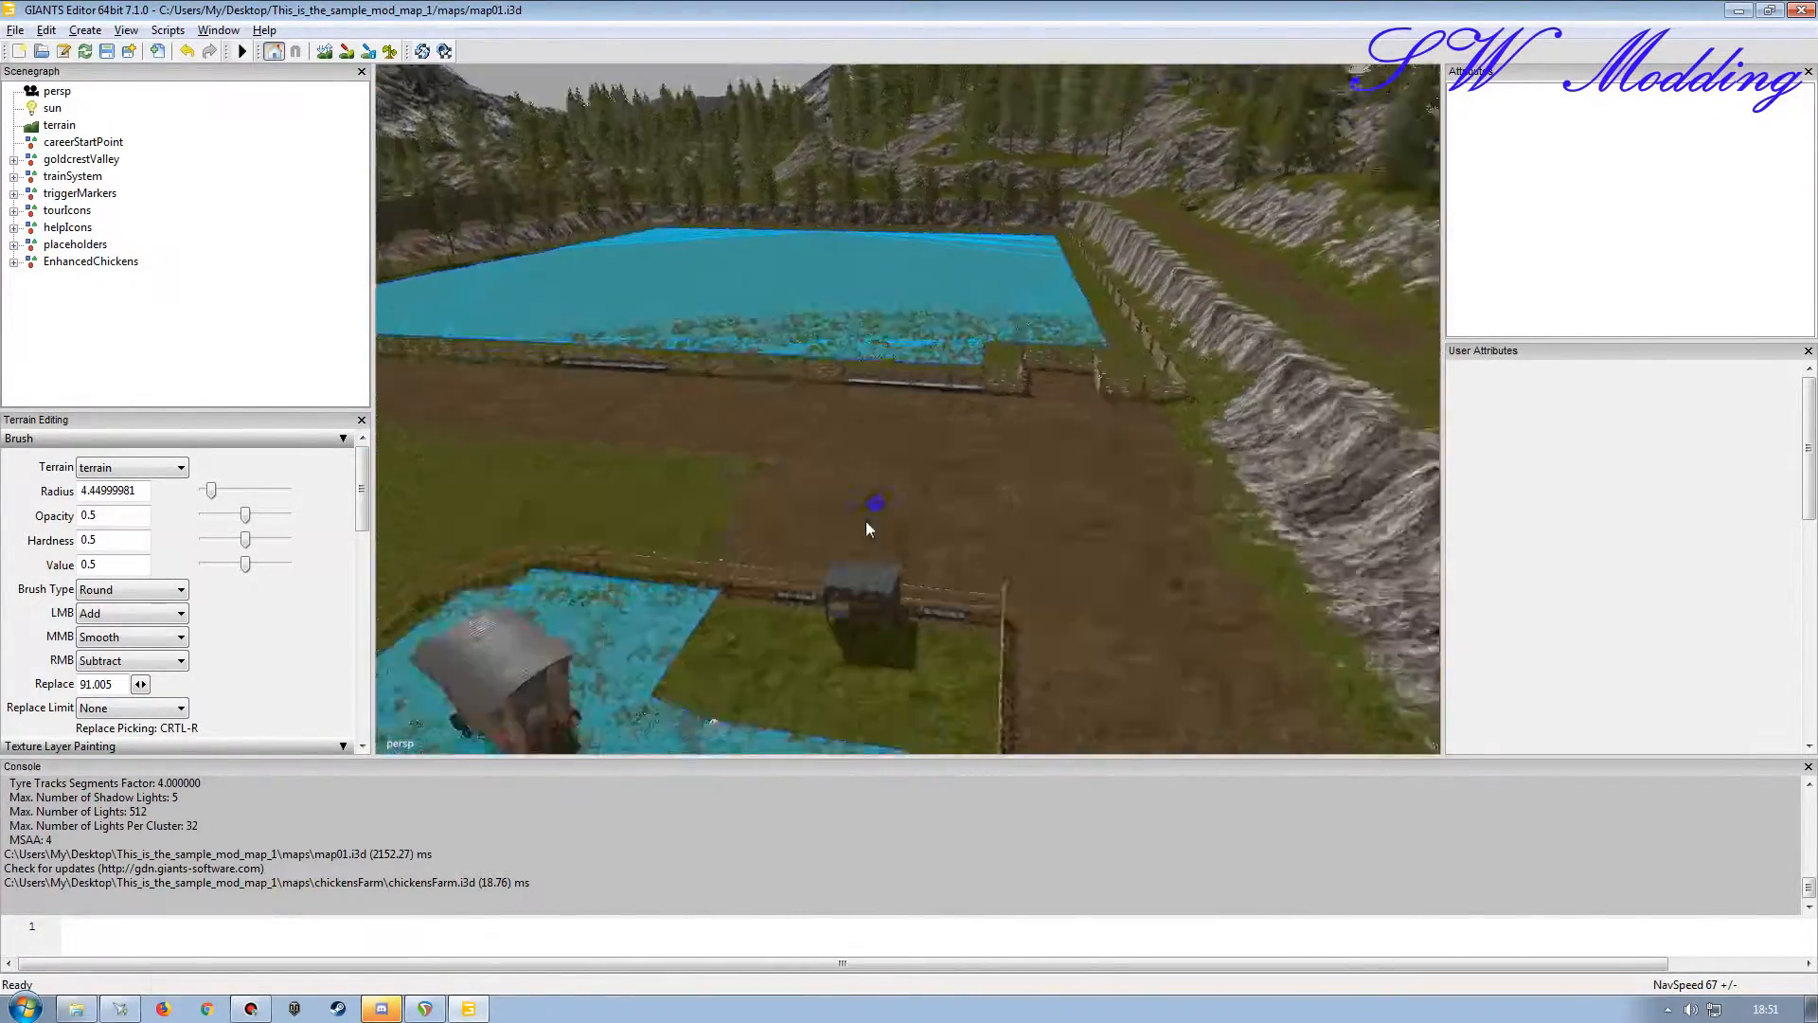
Inspect the coop's interior up close, including the perched chickens and the egg tub.
scroll(830, 547, "up", 4)
scroll(858, 564, "down", 2)
scroll(849, 568, "up", 3)
scroll(849, 494, "up", 6)
scroll(886, 428, "down", 5)
scroll(872, 469, "up", 6)
scroll(953, 482, "down", 3)
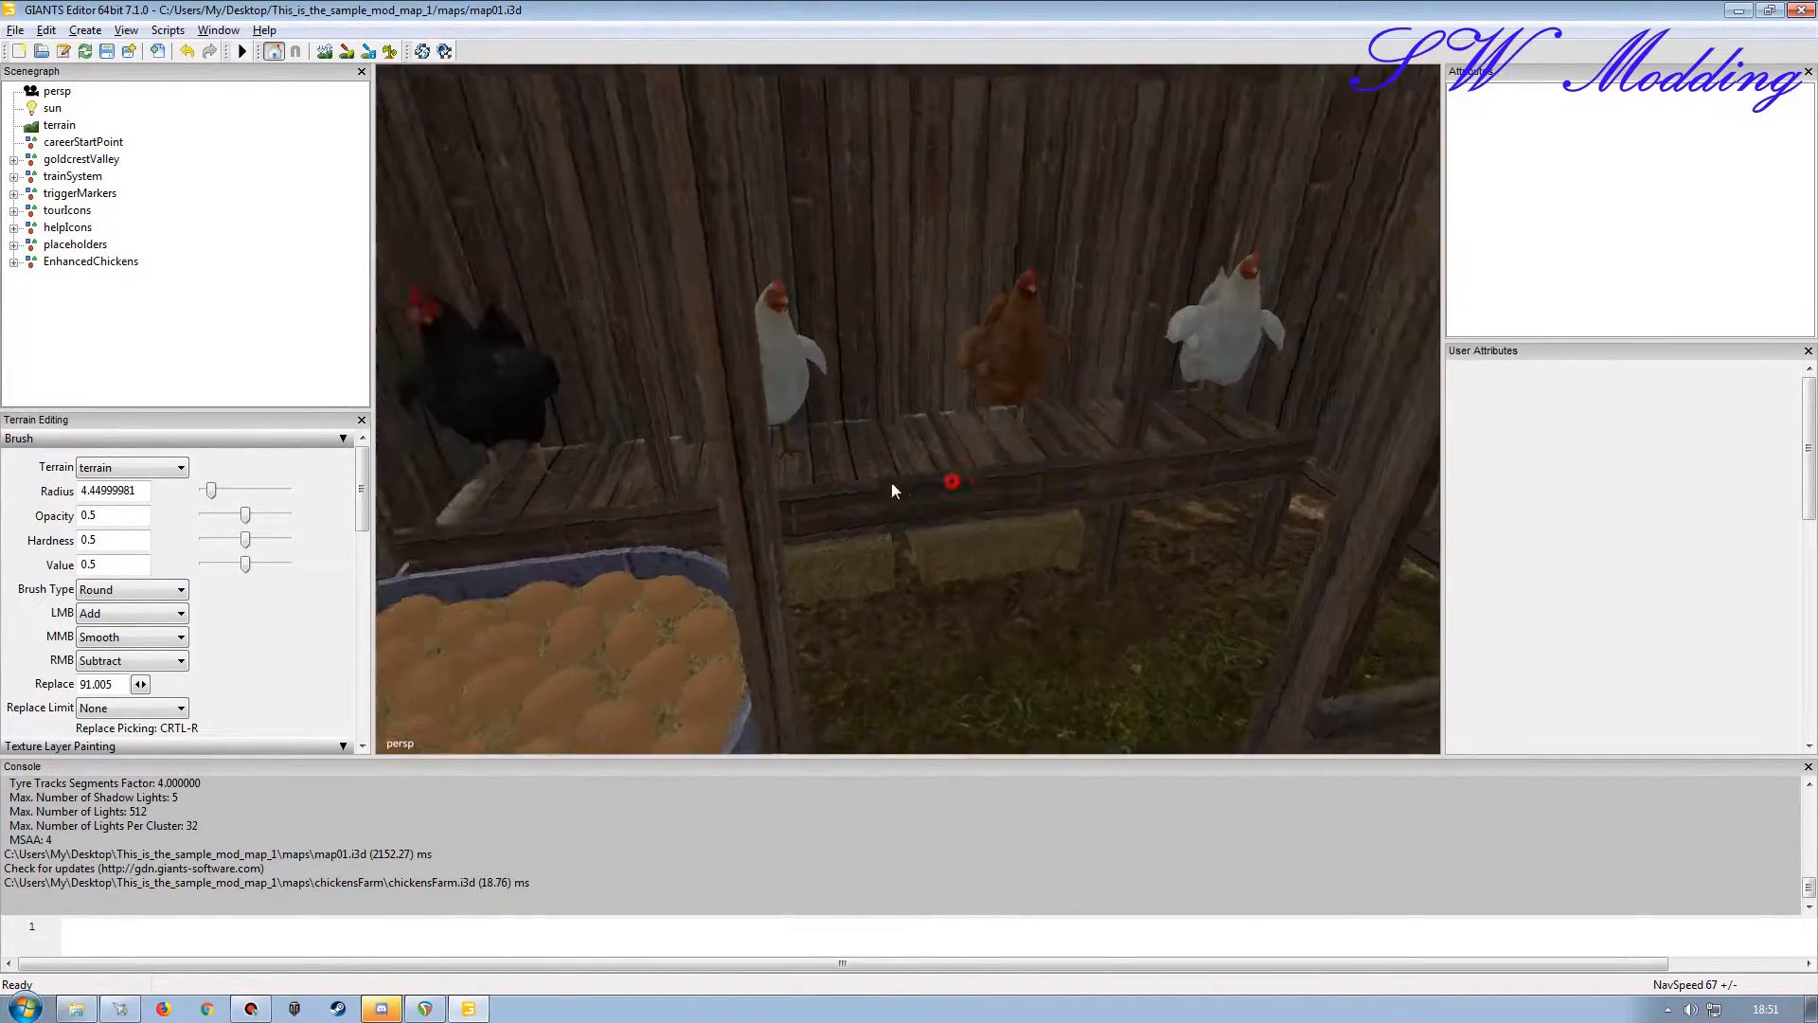
Review the coop's perches and egg tub again, from close up out to an overview of the pen and yard.
scroll(939, 482, "down", 6)
scroll(950, 527, "up", 3)
scroll(943, 476, "up", 6)
scroll(1042, 517, "down", 6)
scroll(900, 555, "down", 5)
right_click_drag(814, 483, 952, 533, "alt")
left_click_drag(953, 533, 1005, 550, "alt")
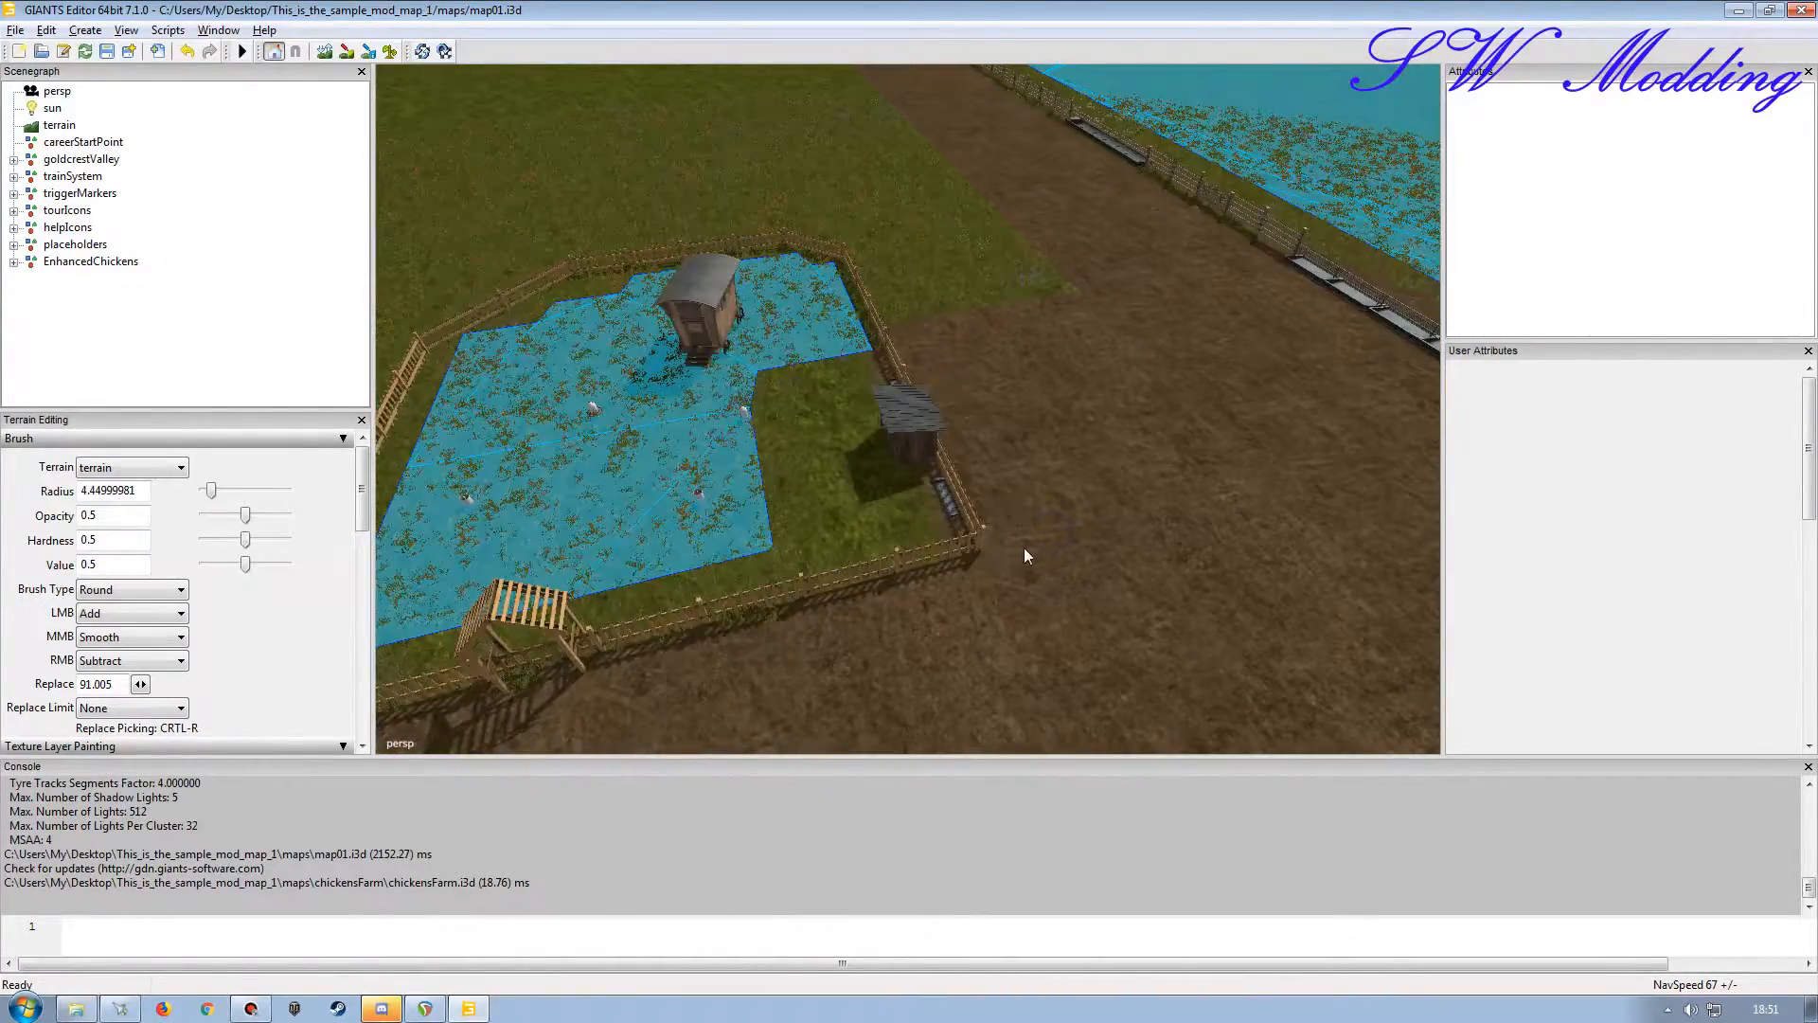
Check the EnhancedChickens group's user attributes and its FoodInput, WaterInput and BeddingInput triggers.
left_click(13, 261)
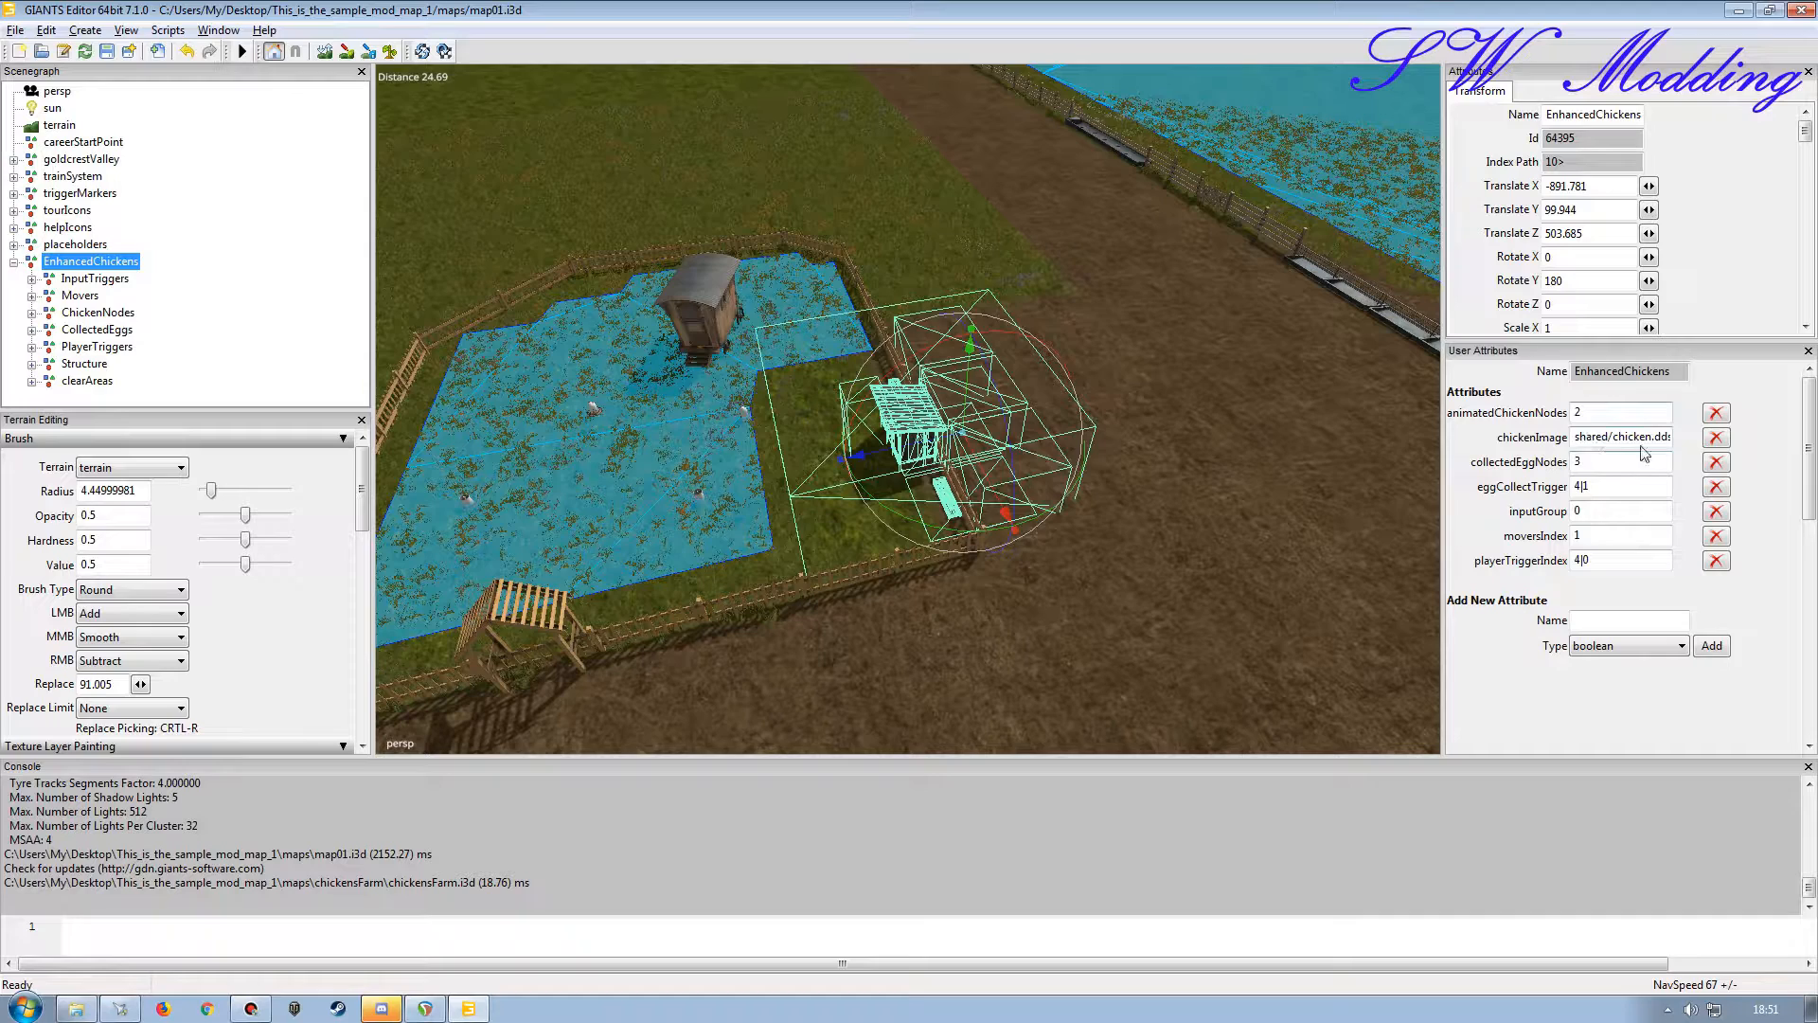
double_click(94, 279)
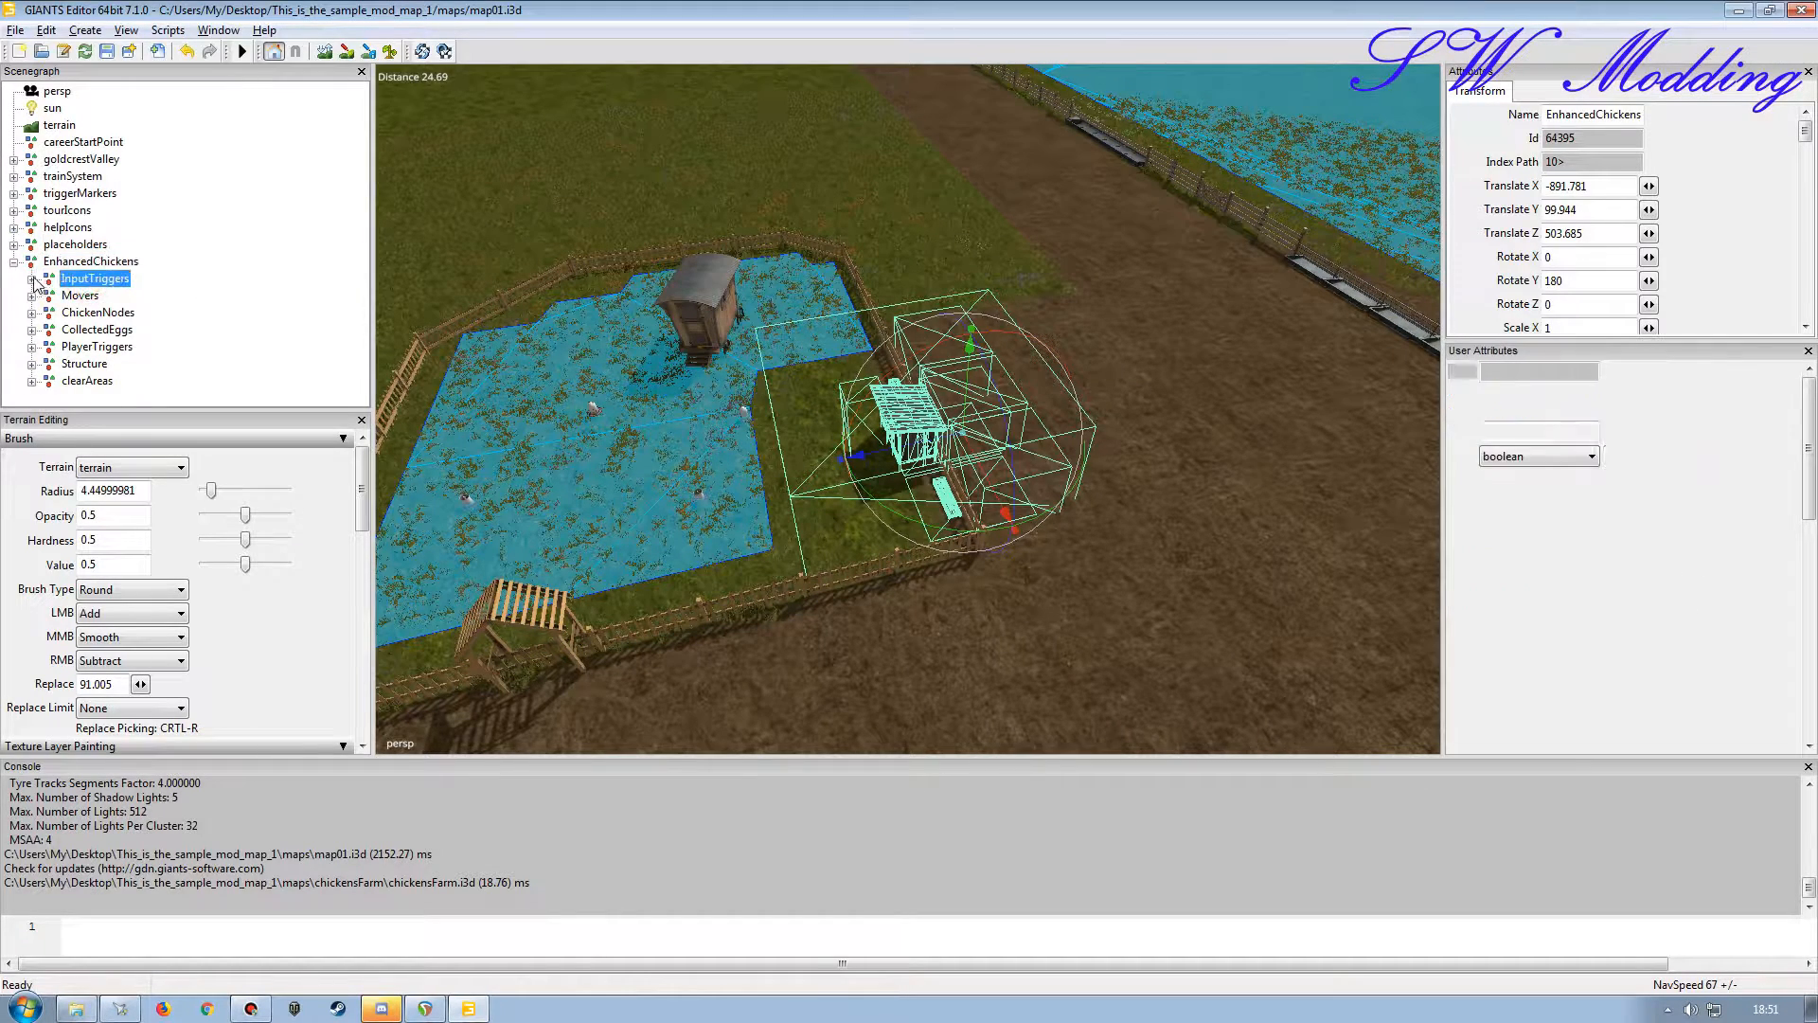
left_click(101, 295)
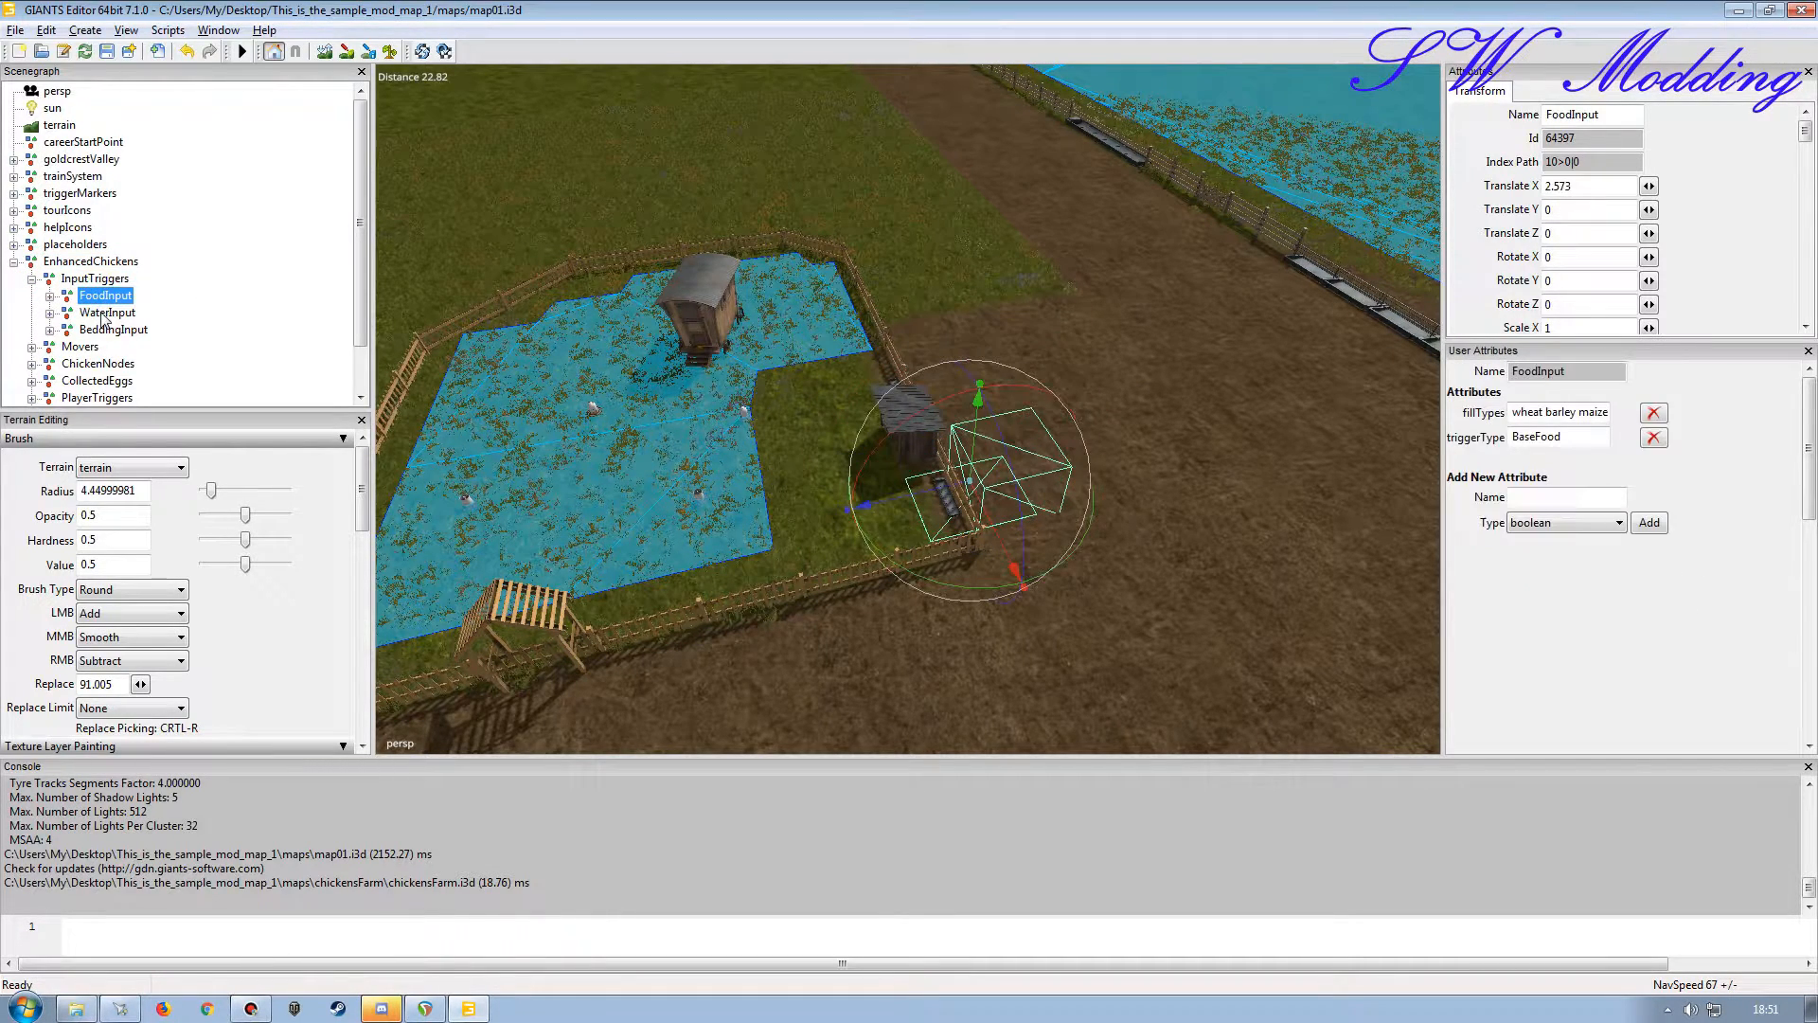
left_click(106, 313)
left_click(106, 330)
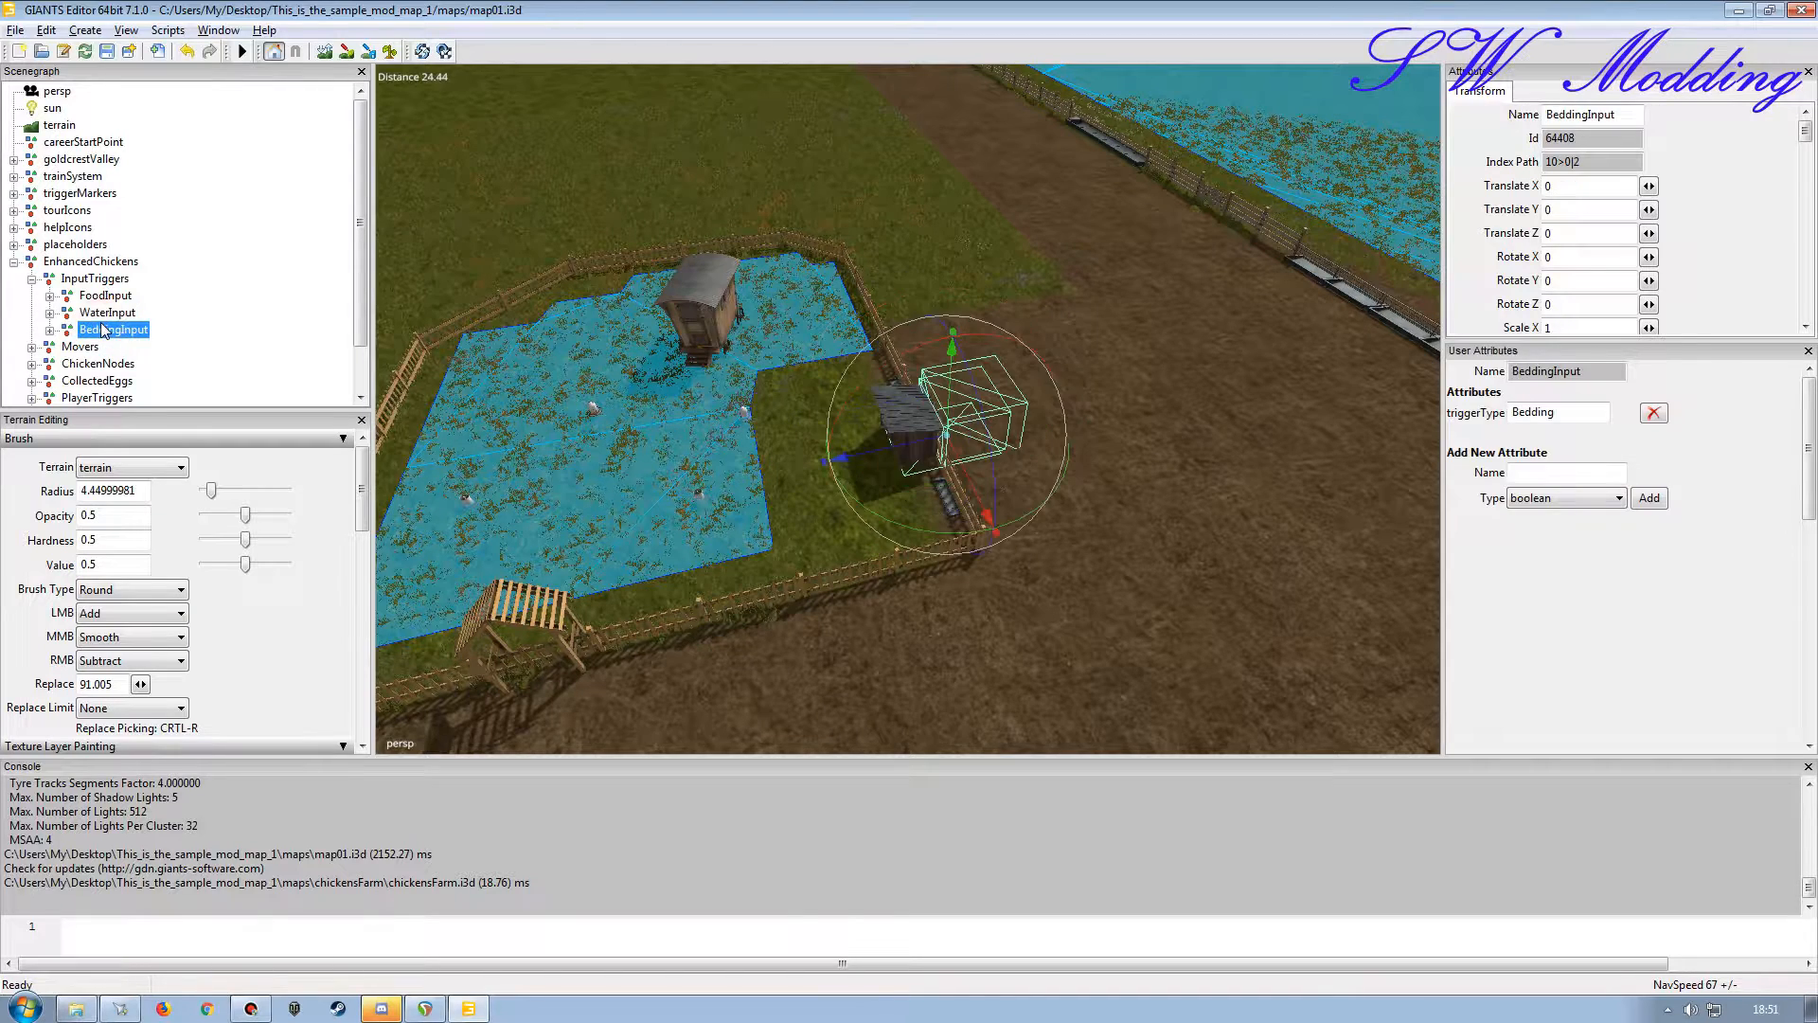
Look through the Movers, ChickenNodes and CollectedEggs subgroups, checking the individual chicken nodes' attributes.
left_click(31, 278)
left_click(32, 295)
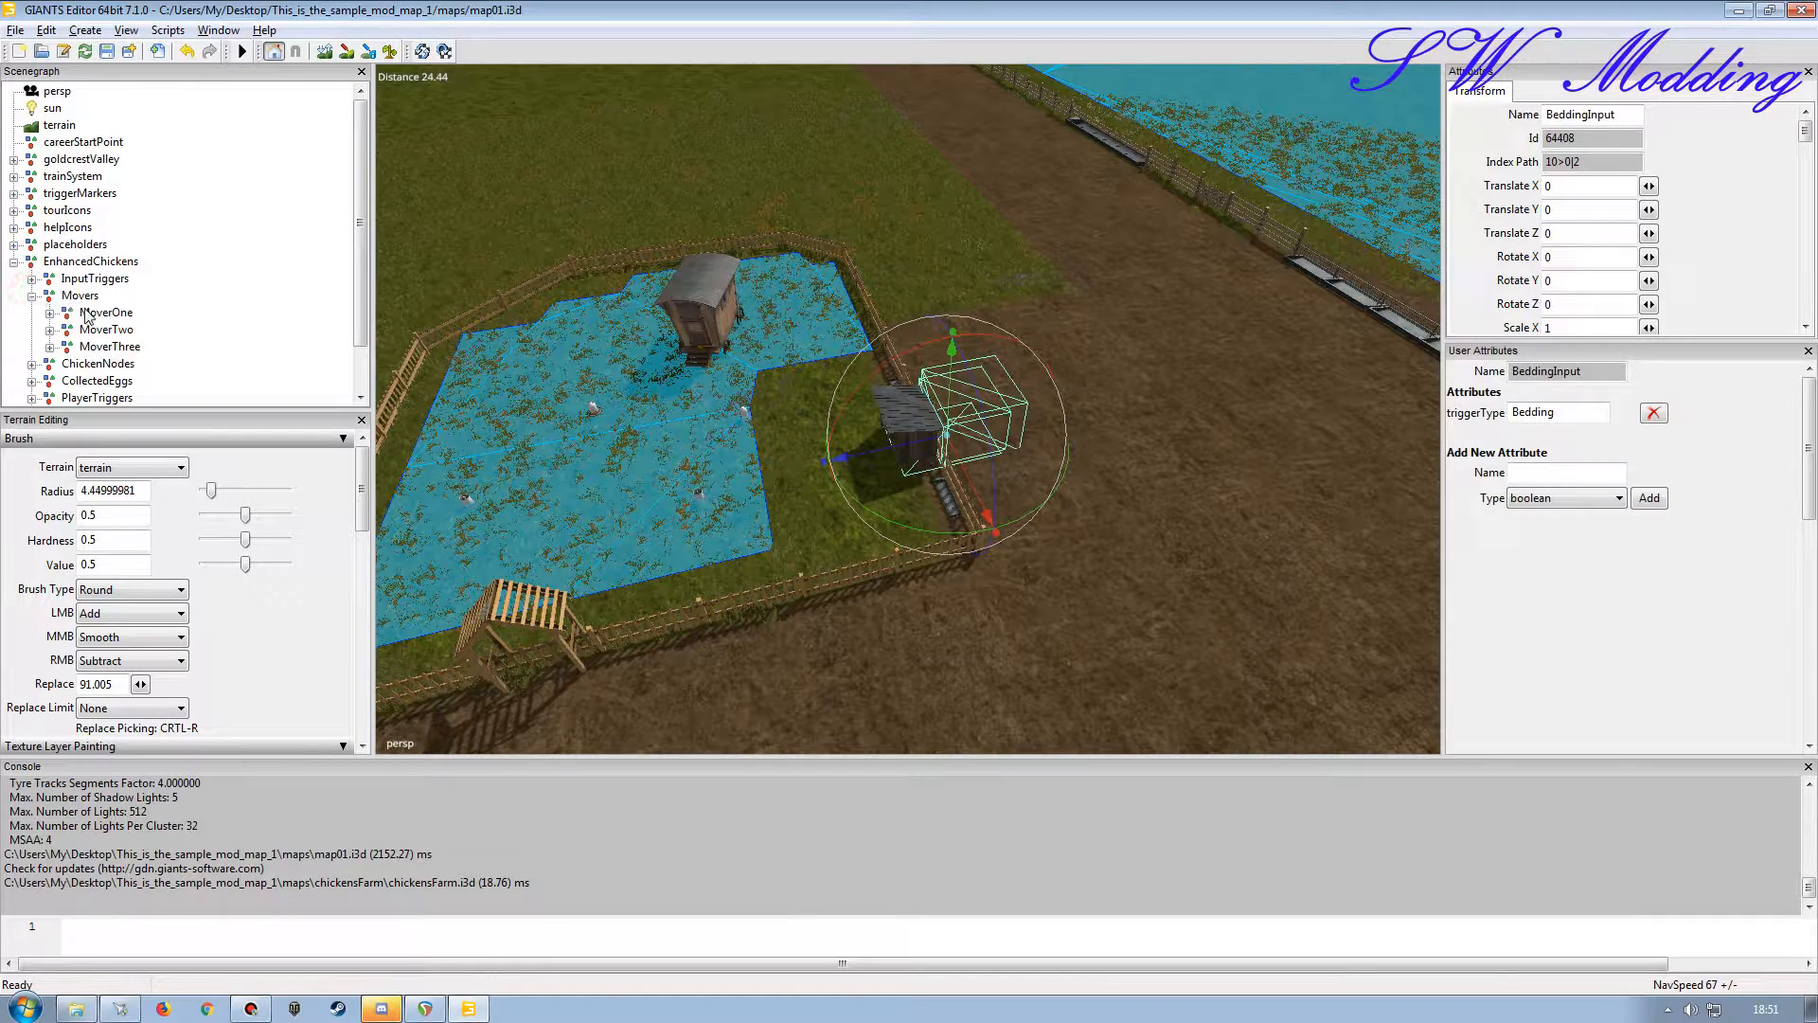
left_click(31, 295)
left_click(90, 313)
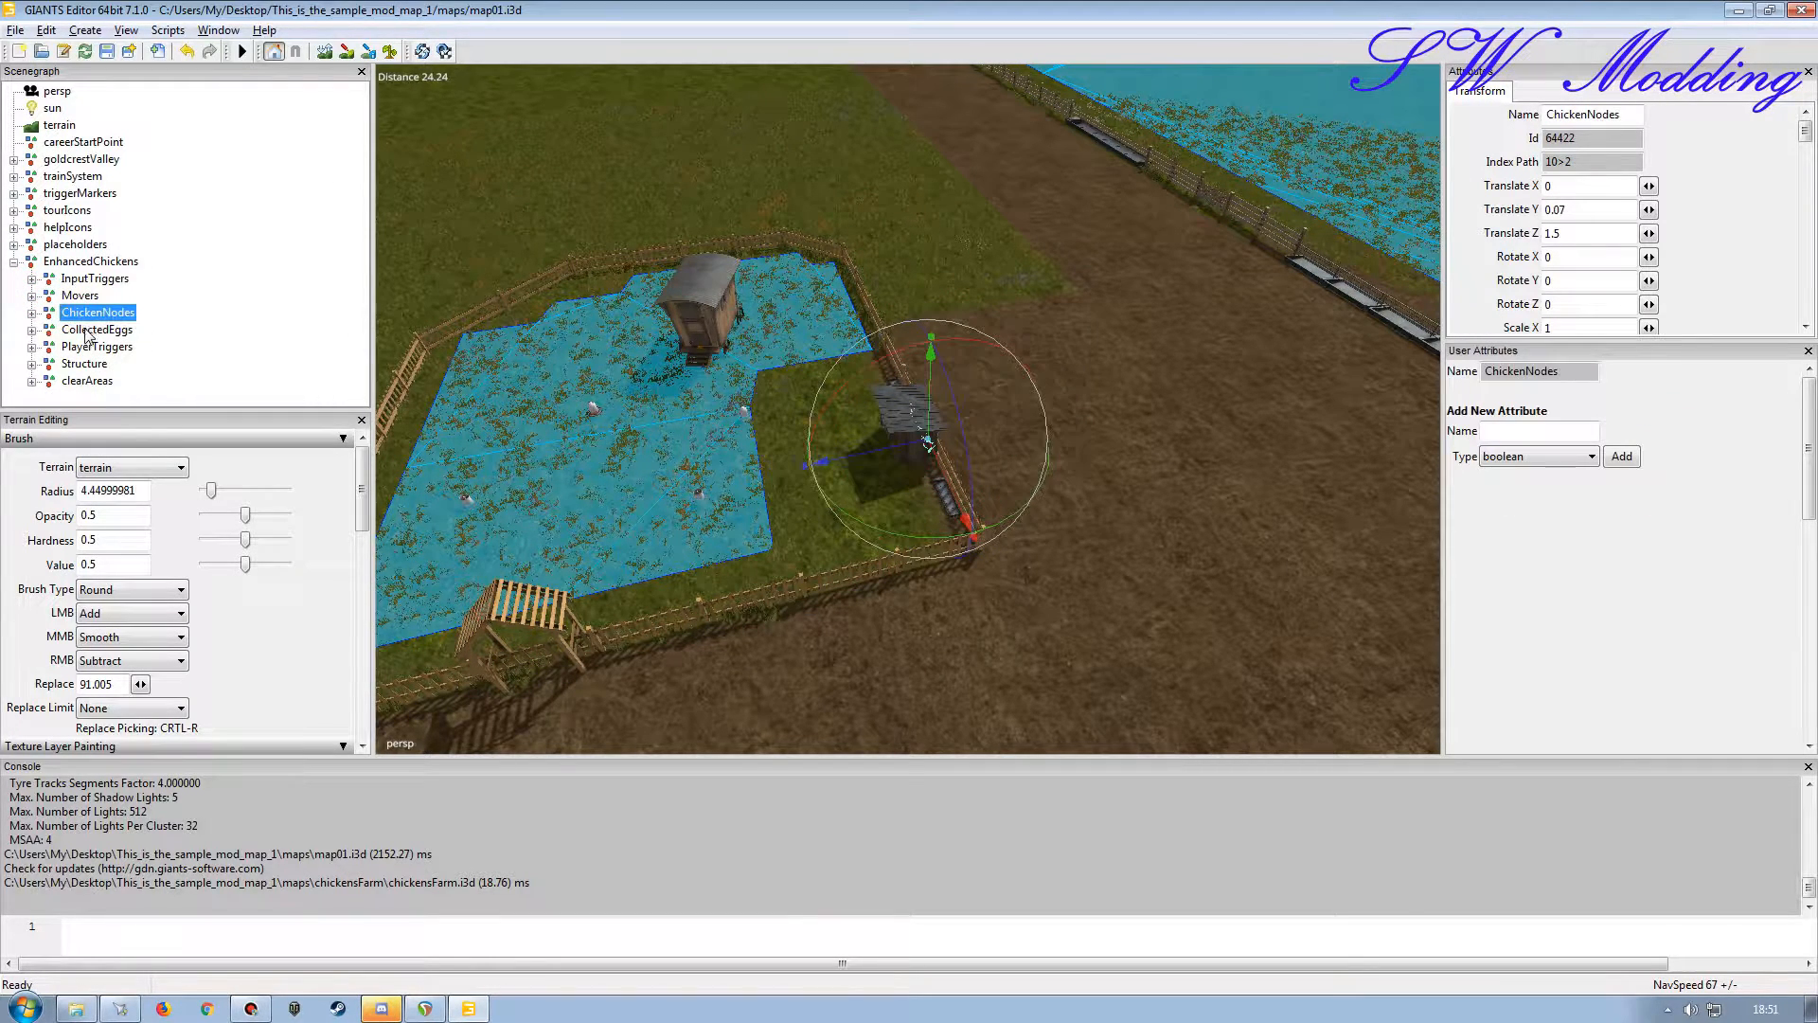
left_click(32, 313)
left_click(86, 330)
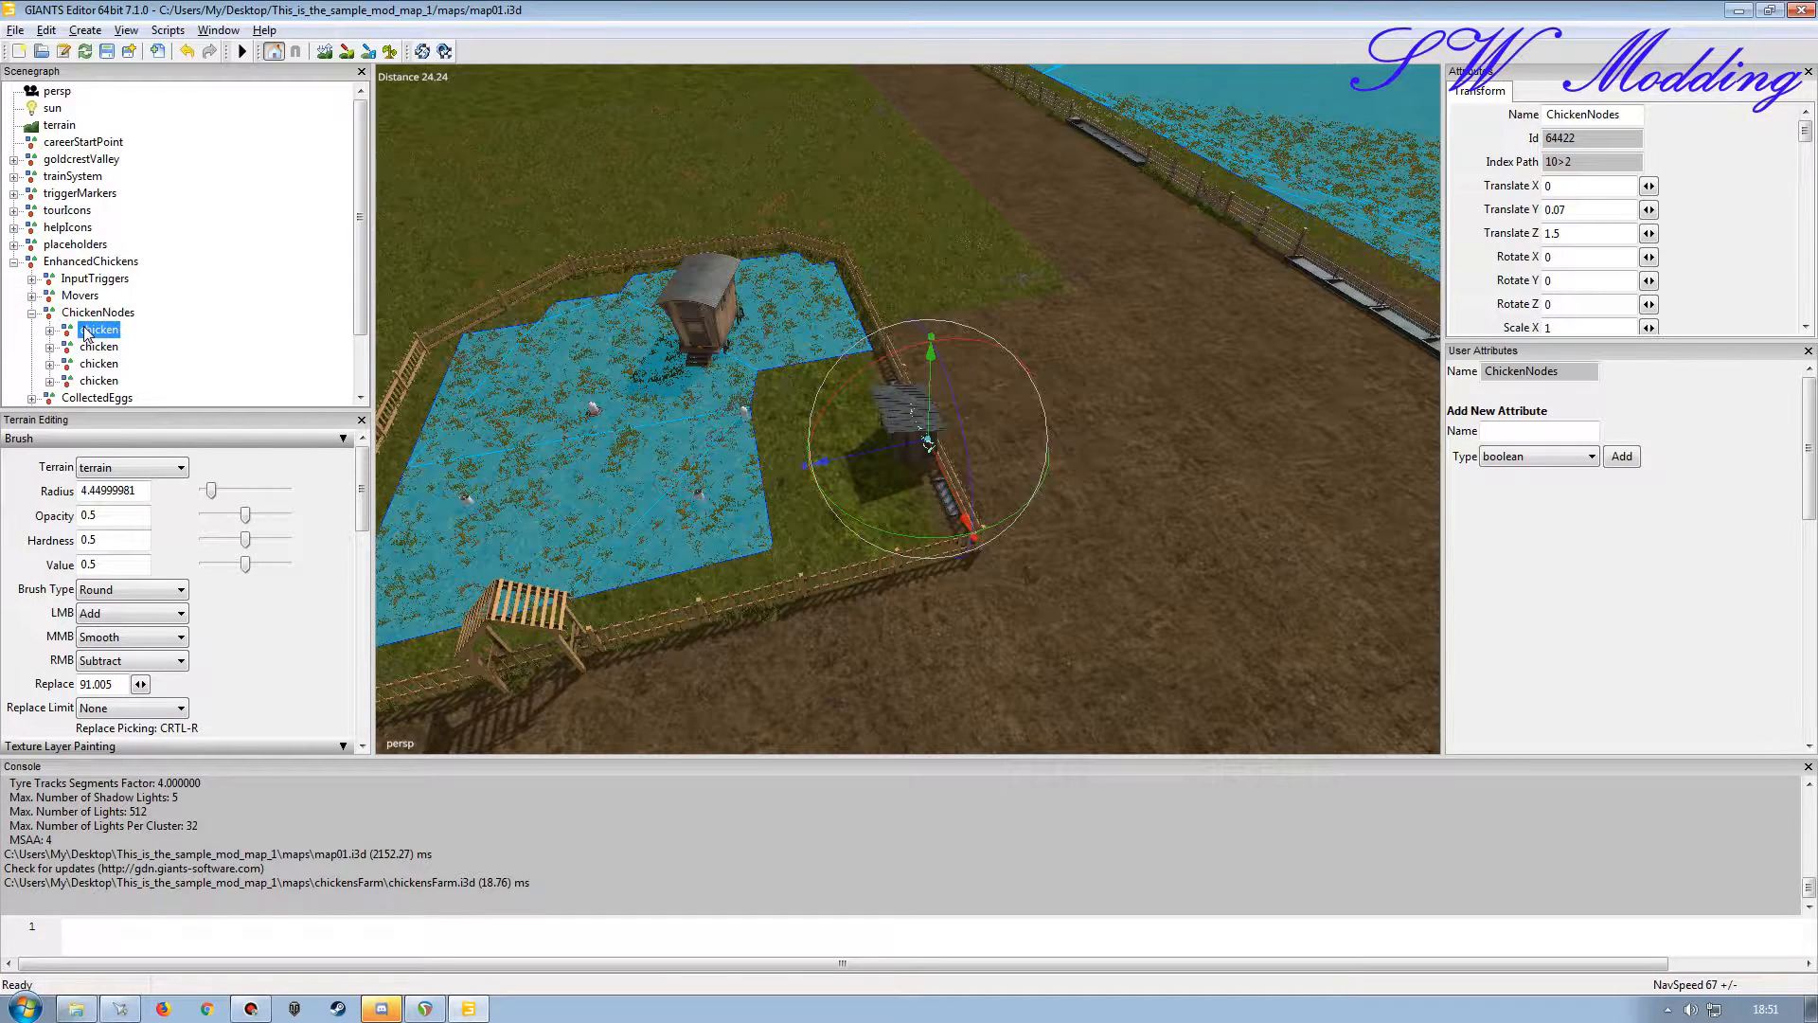
left_click(99, 348)
left_click(99, 364)
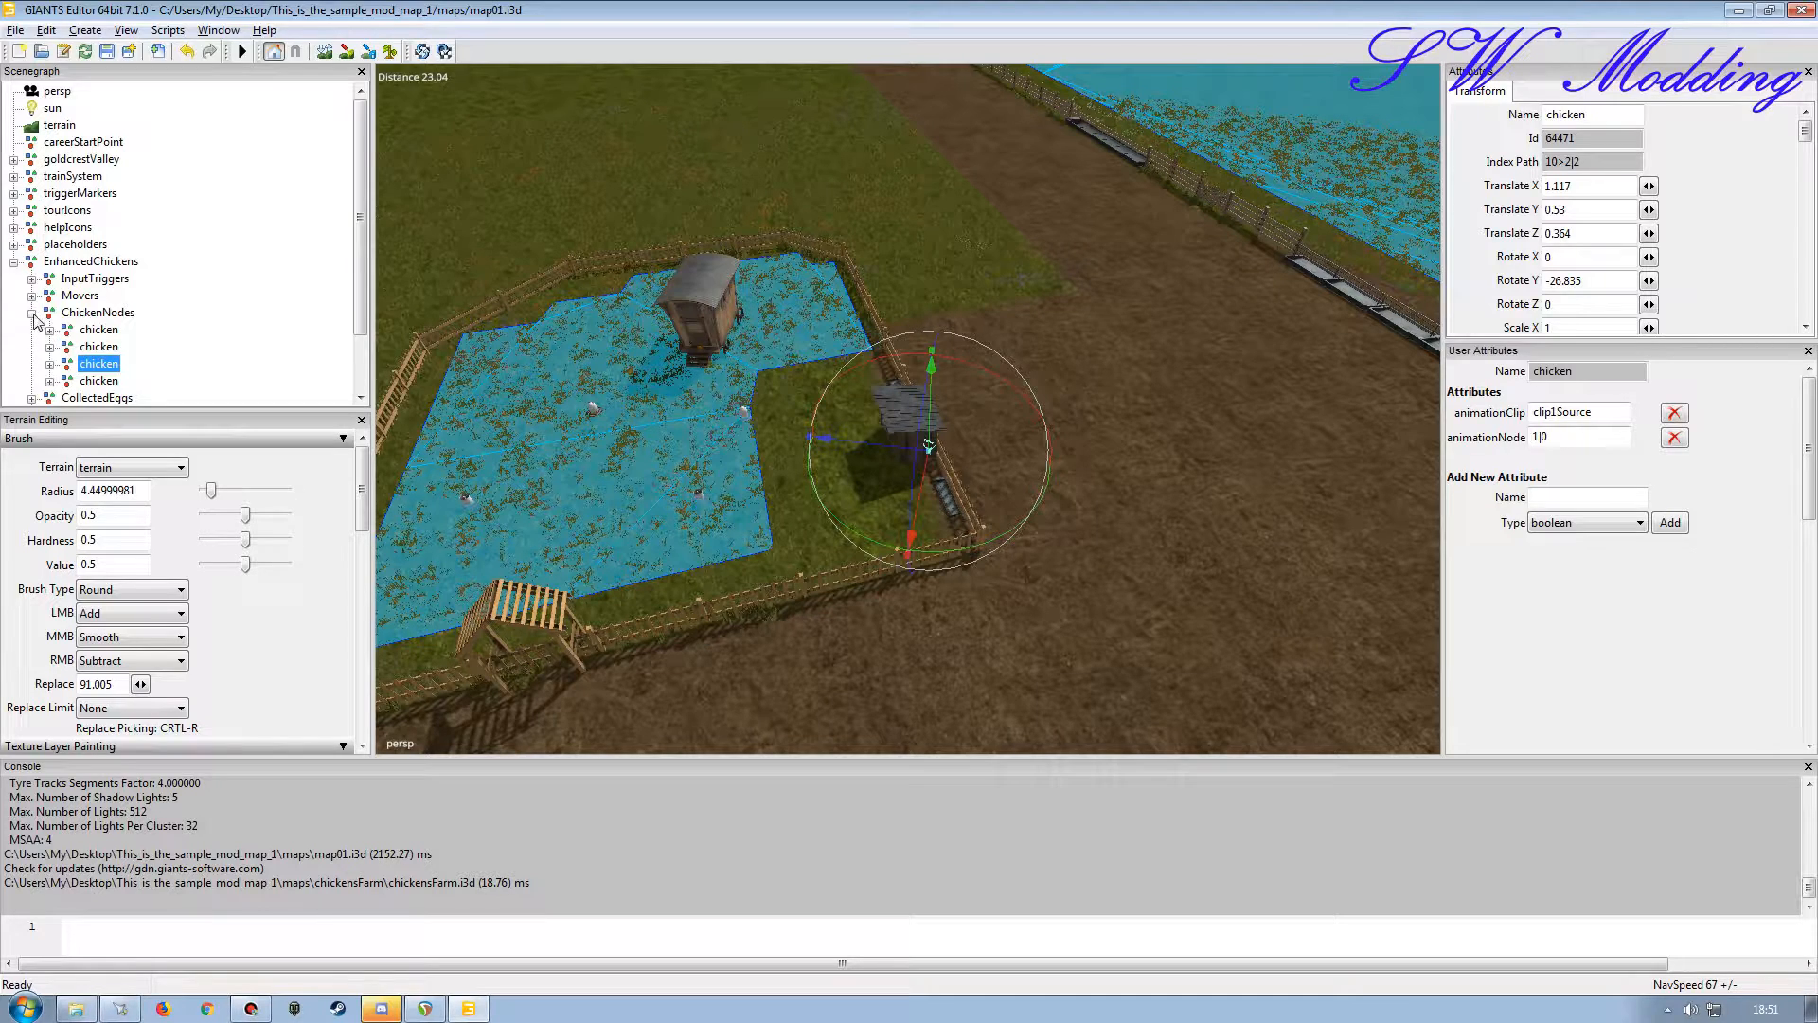
left_click(31, 312)
double_click(68, 334)
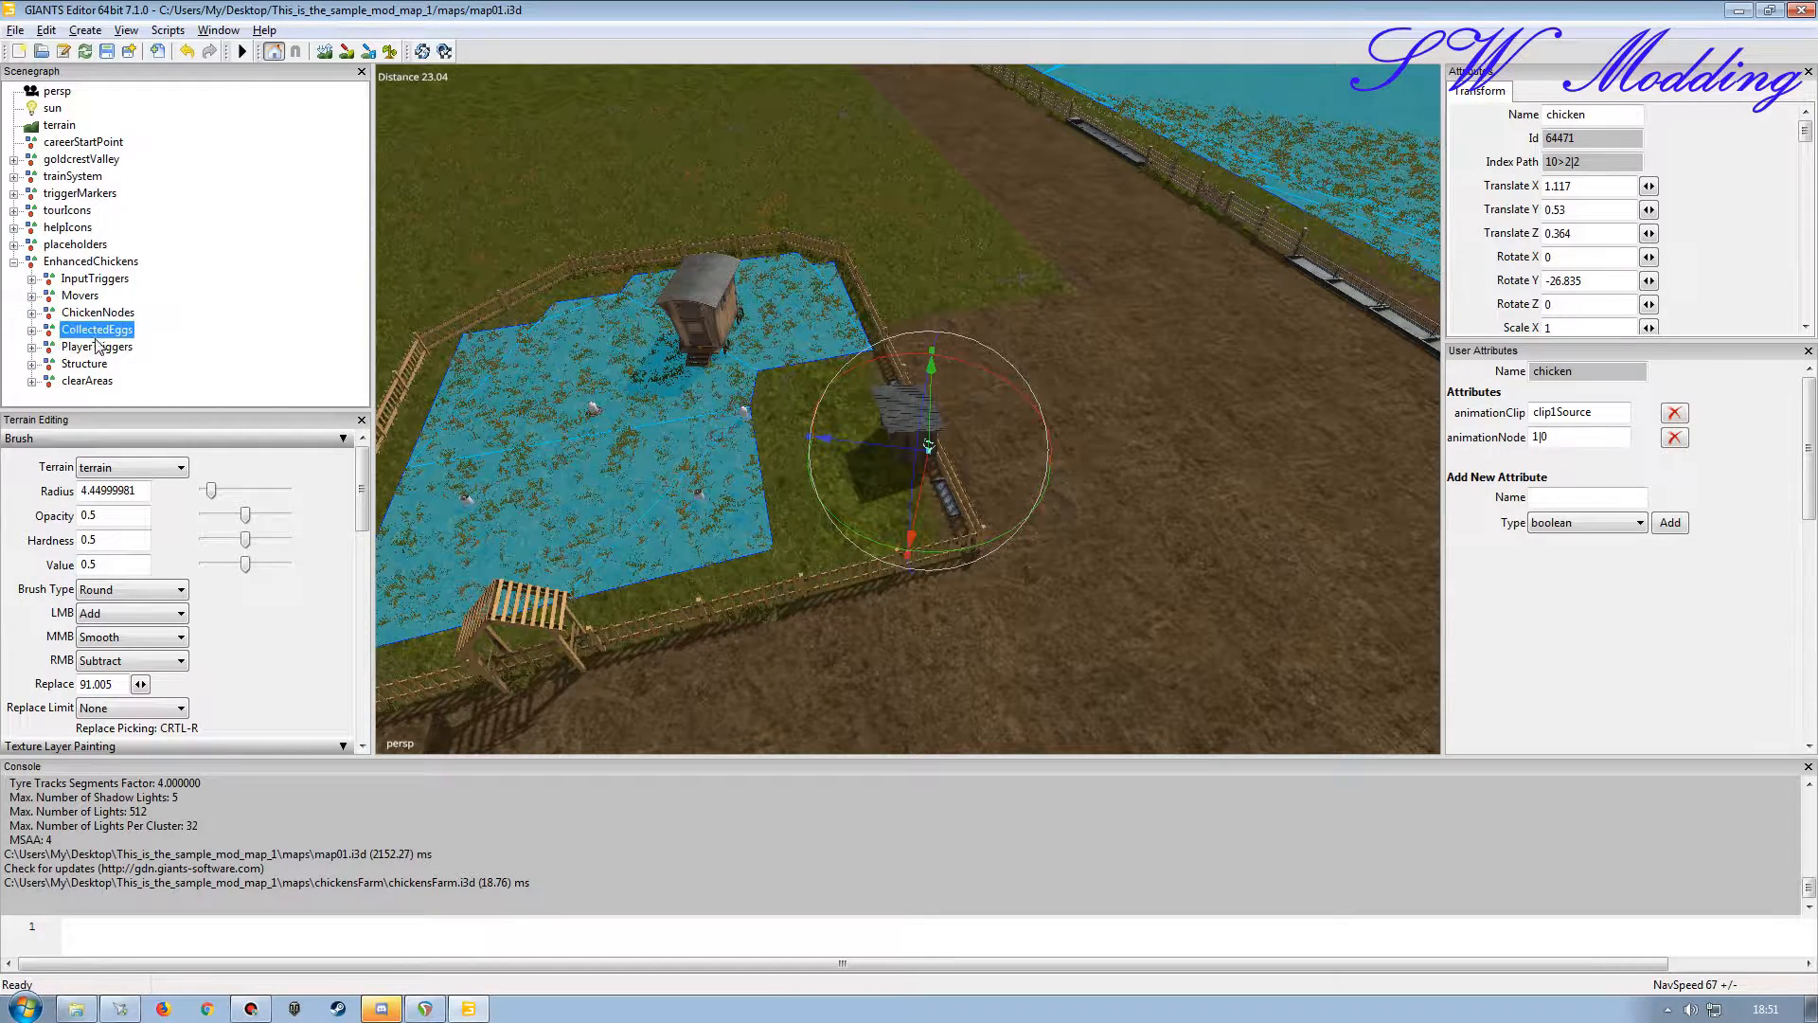
left_click(88, 111)
left_click(32, 92)
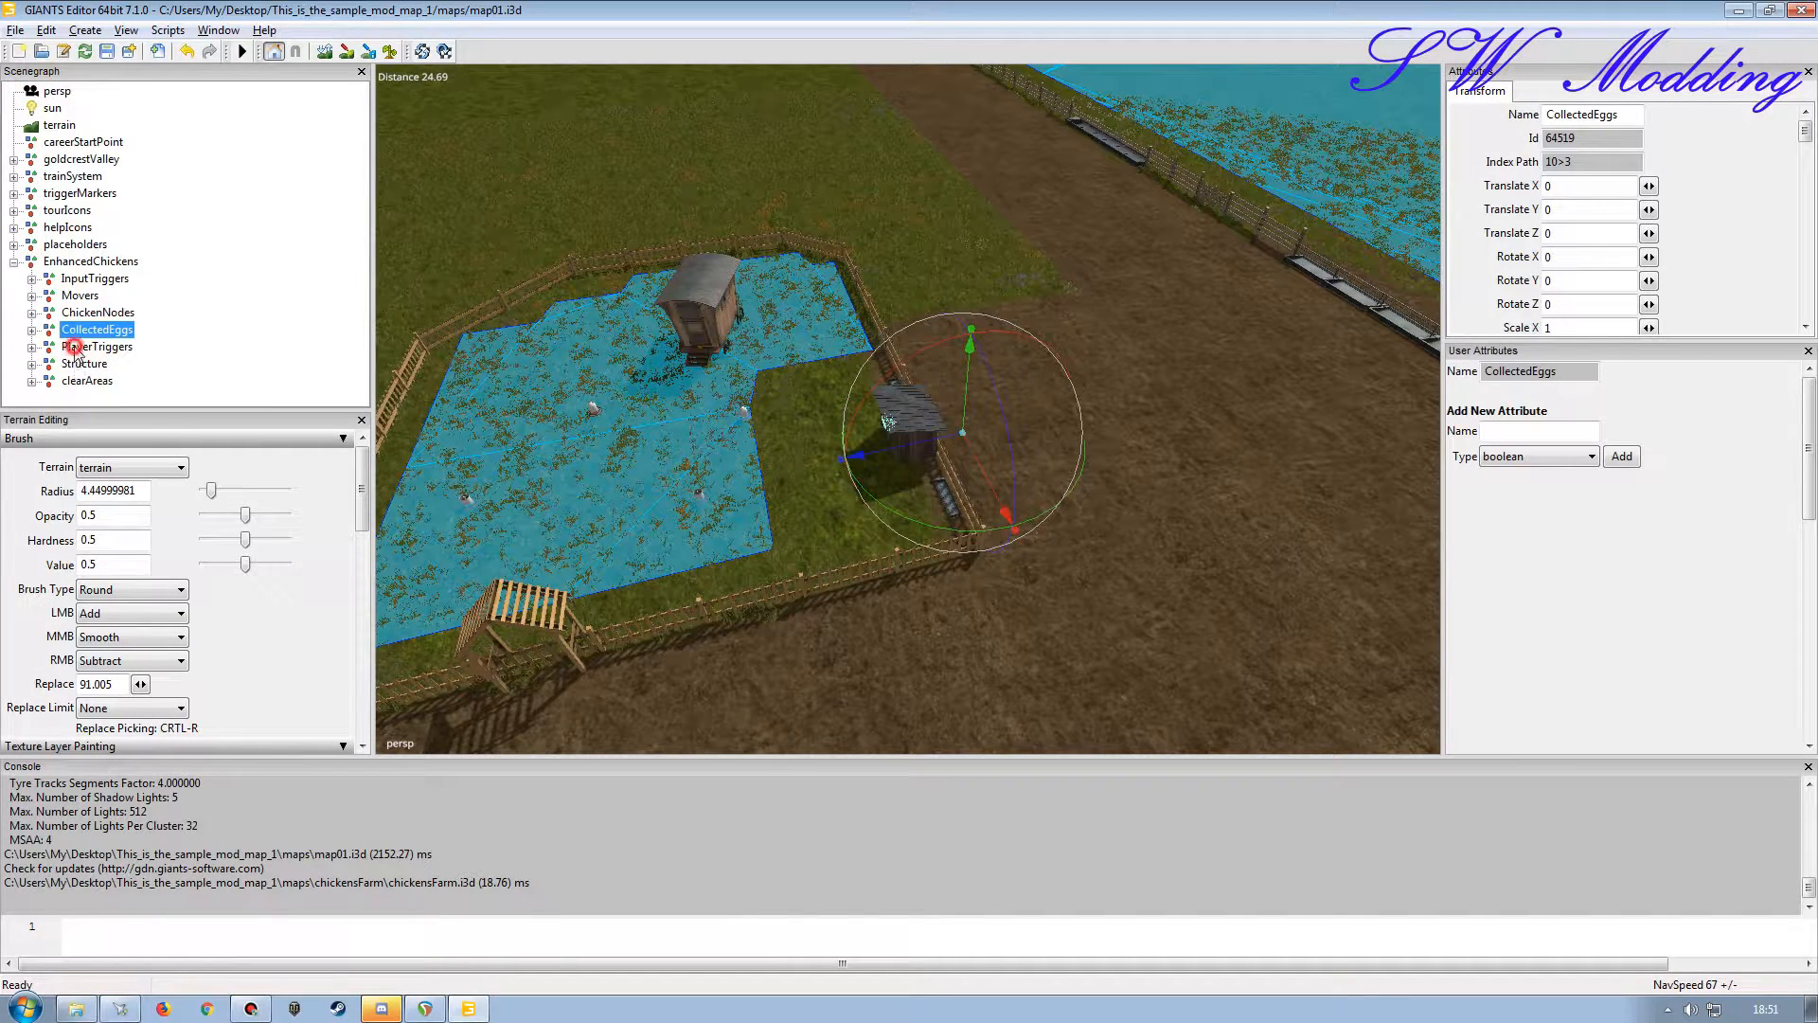
Check the MenuTrigger and EggCollectTrigger under PlayerTriggers and the objects listed under Structure.
left_click(76, 348)
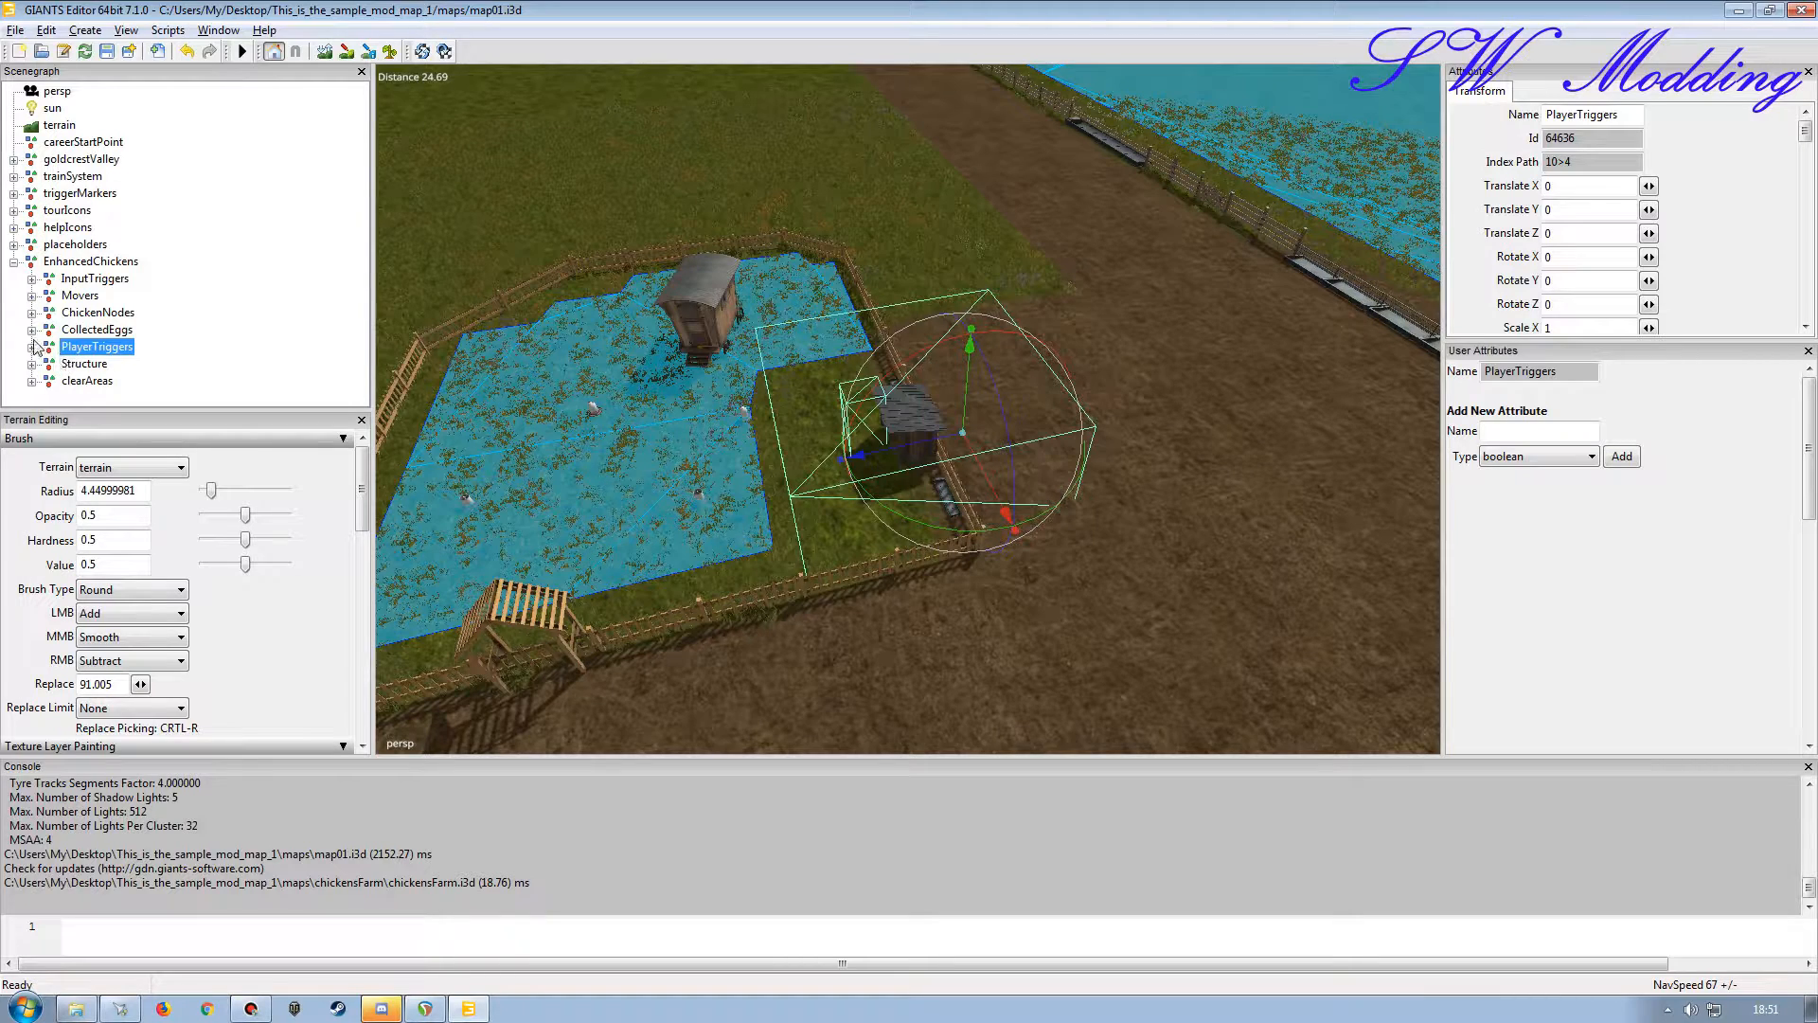
left_click(33, 347)
left_click(95, 368)
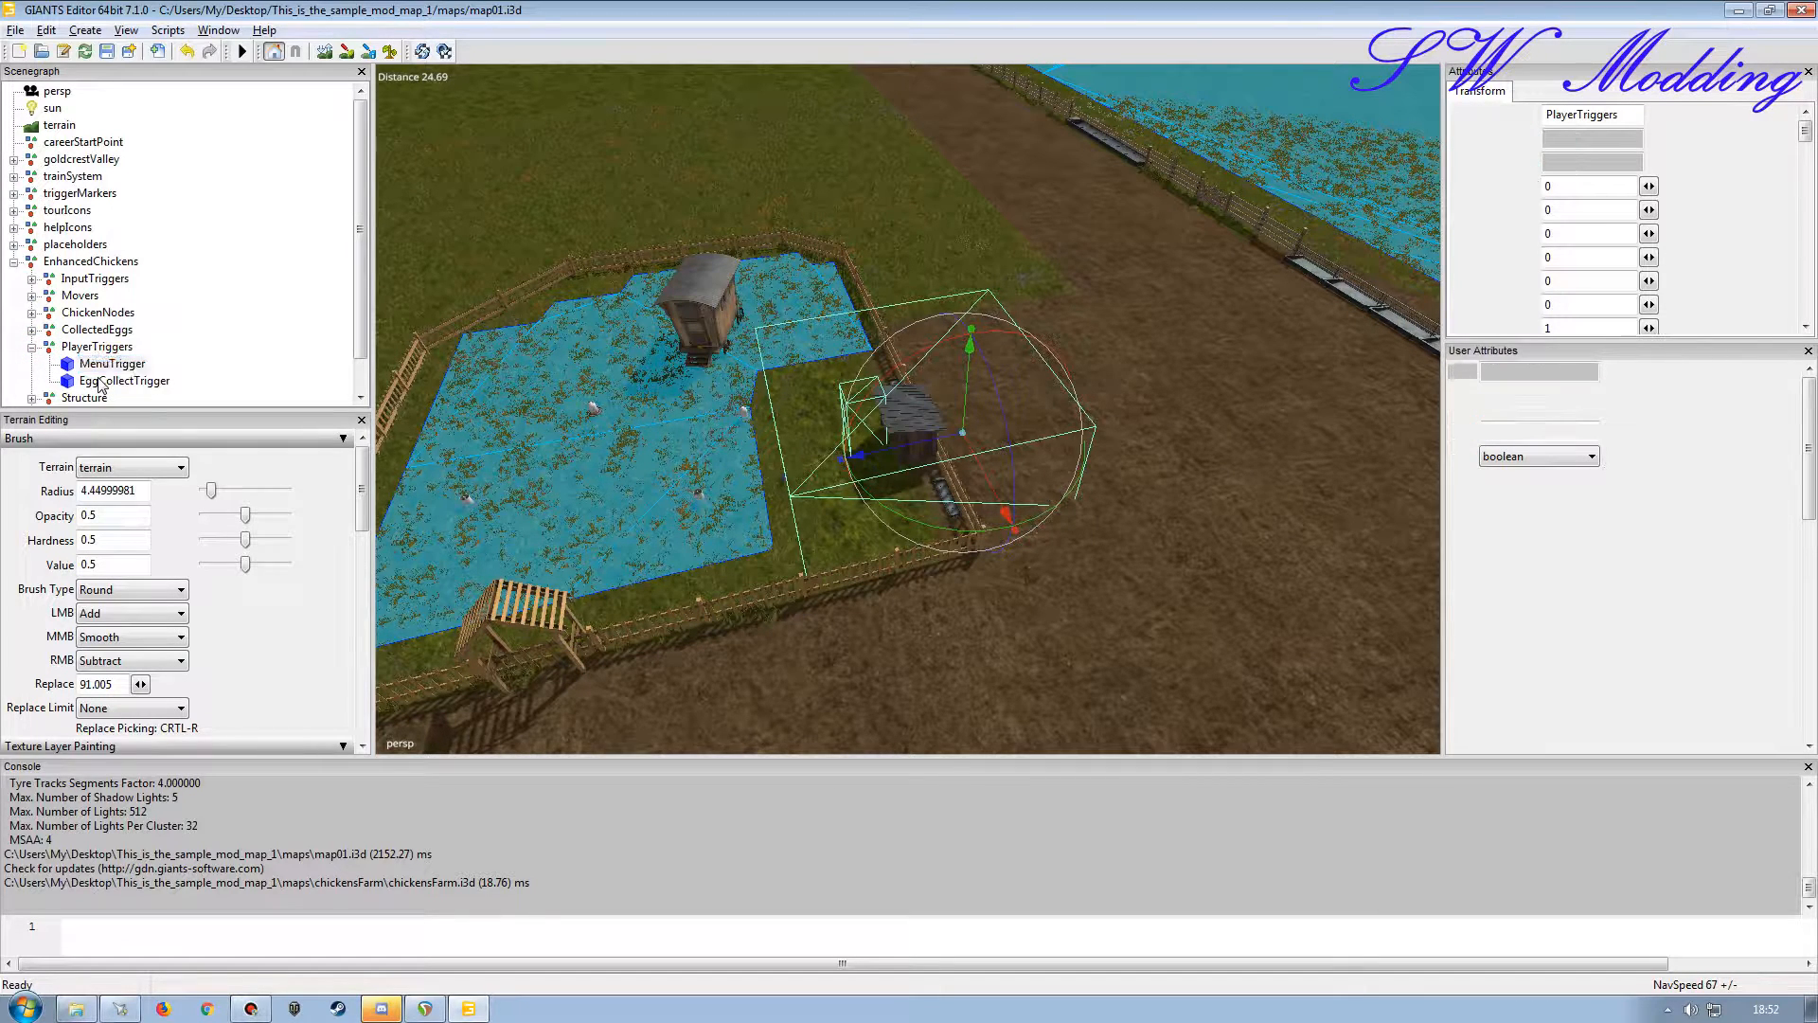
left_click(106, 380)
left_click(33, 347)
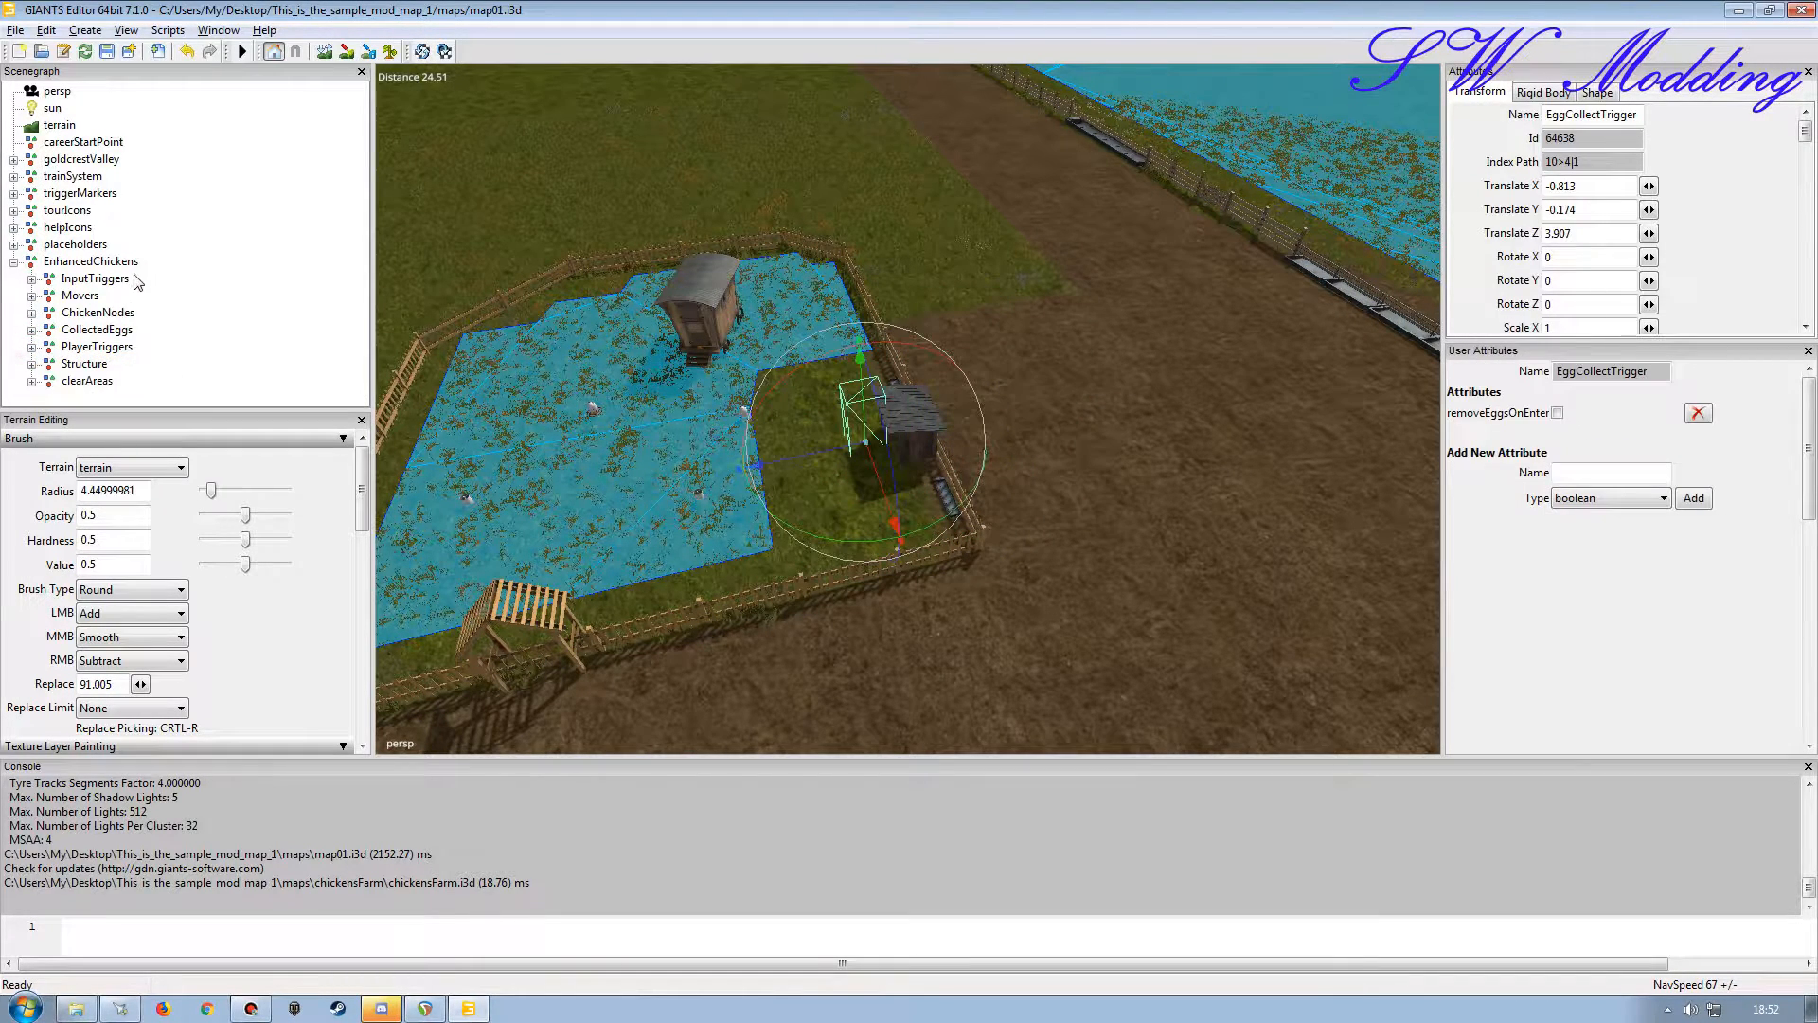
left_click(31, 363)
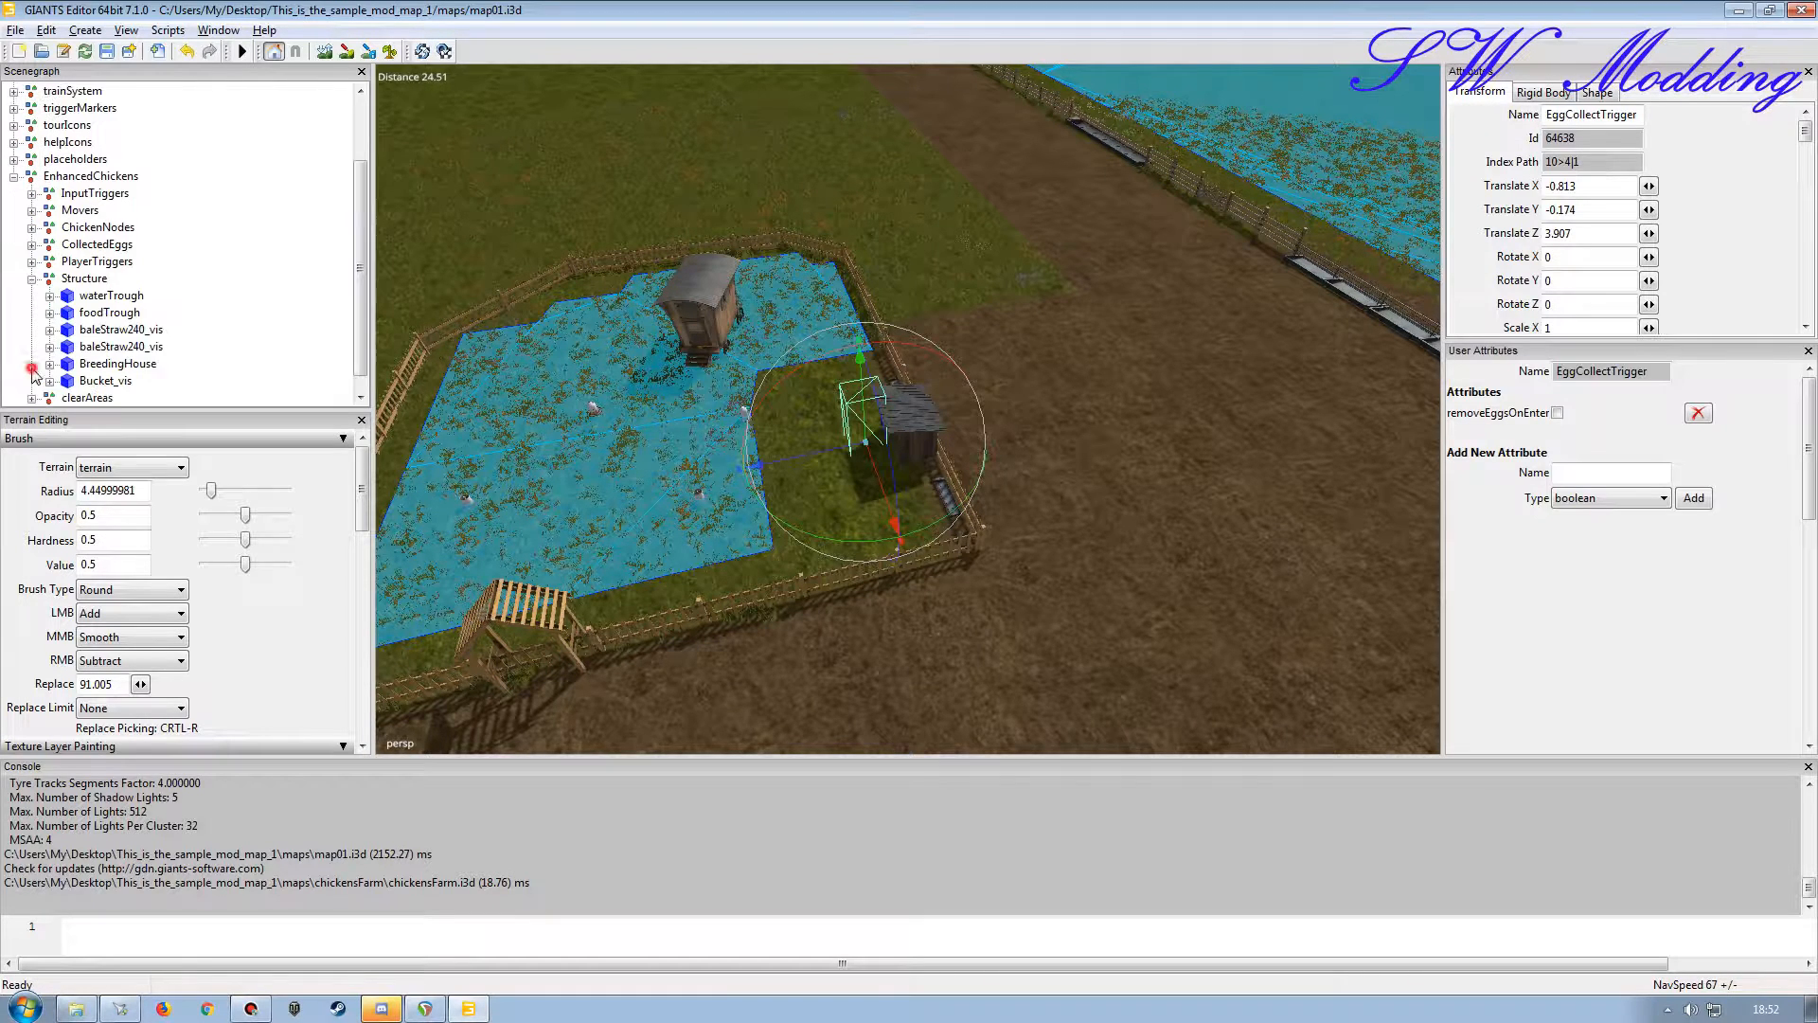
left_click(32, 279)
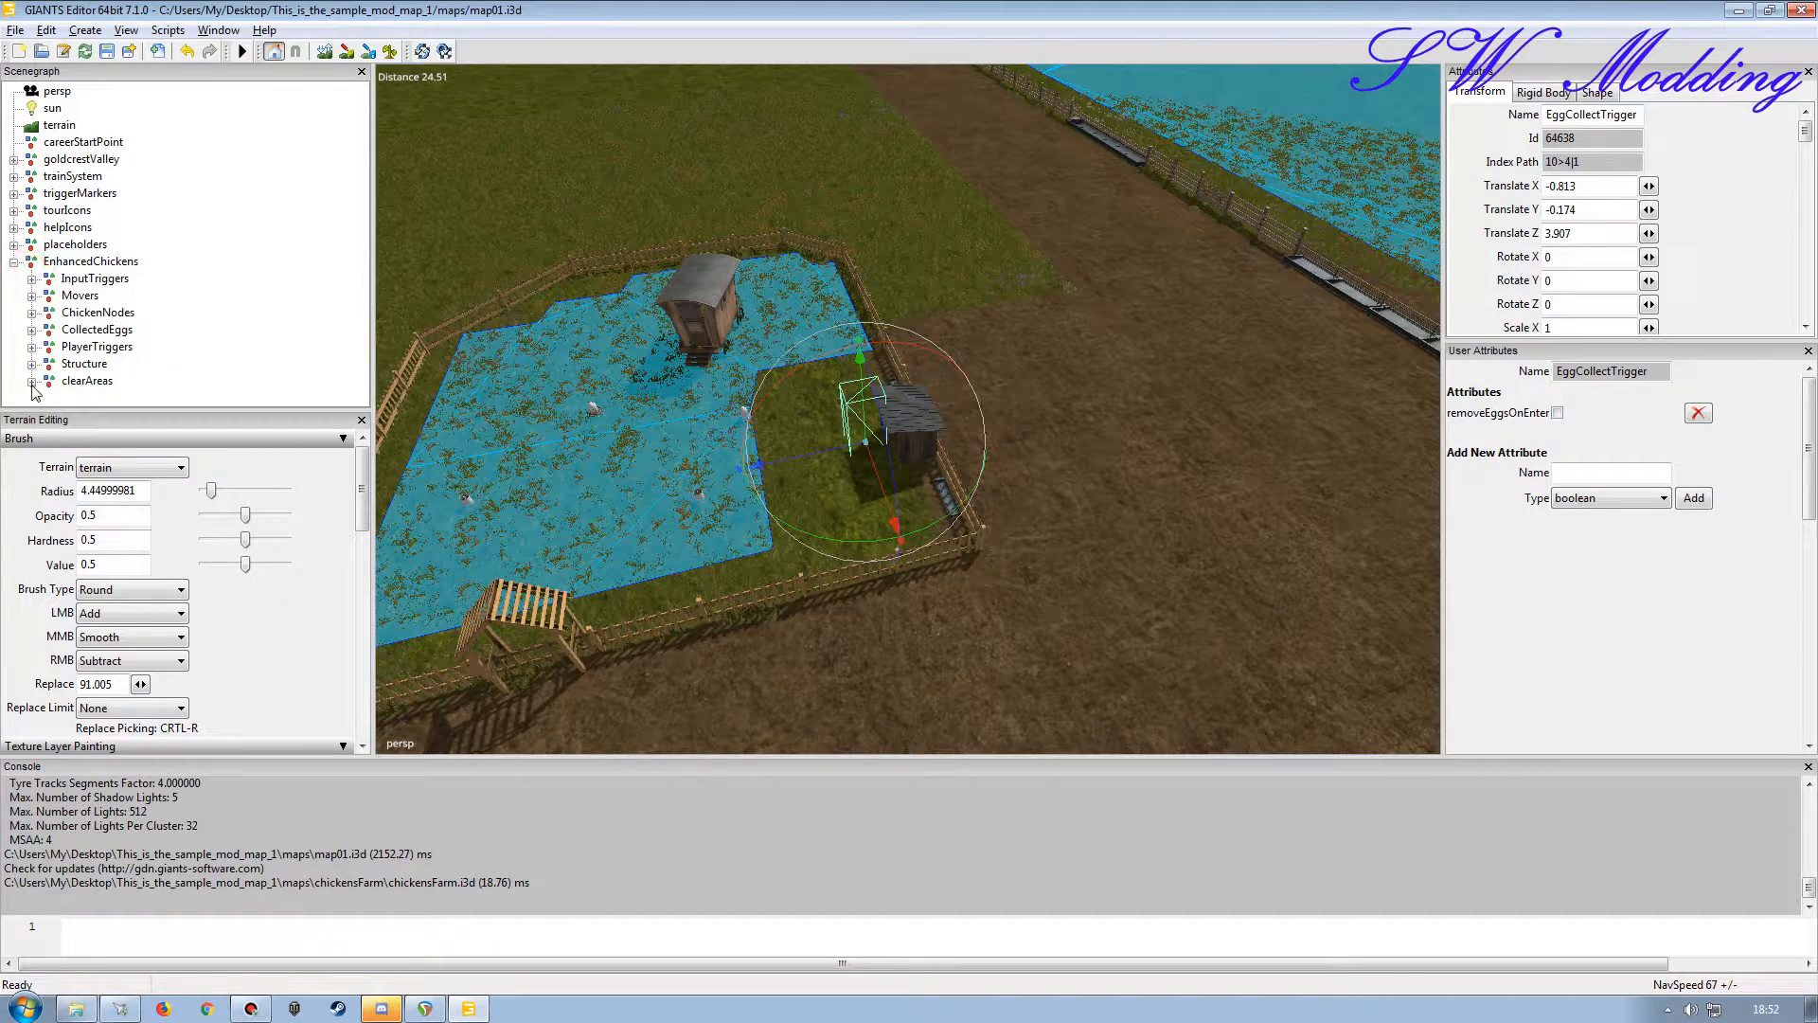
Delete the clearAreas node from the EnhancedChickens group and collapse the group.
left_click(86, 380)
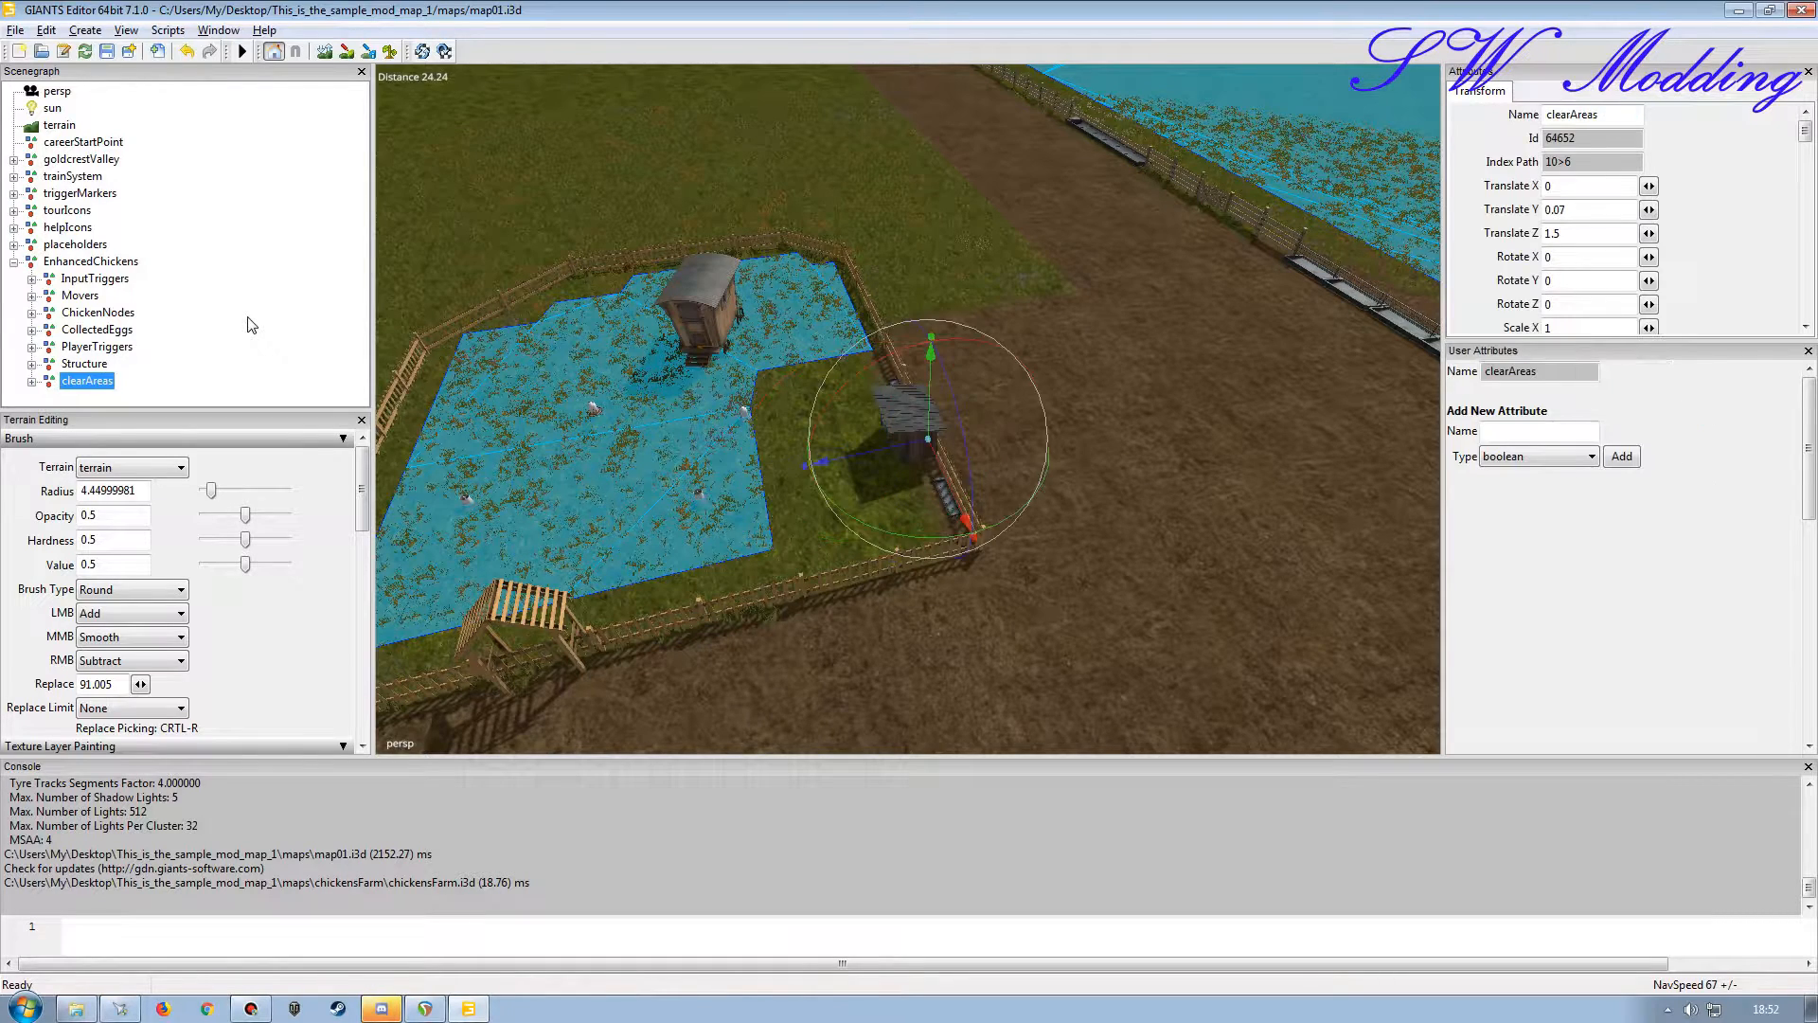
key("Delete")
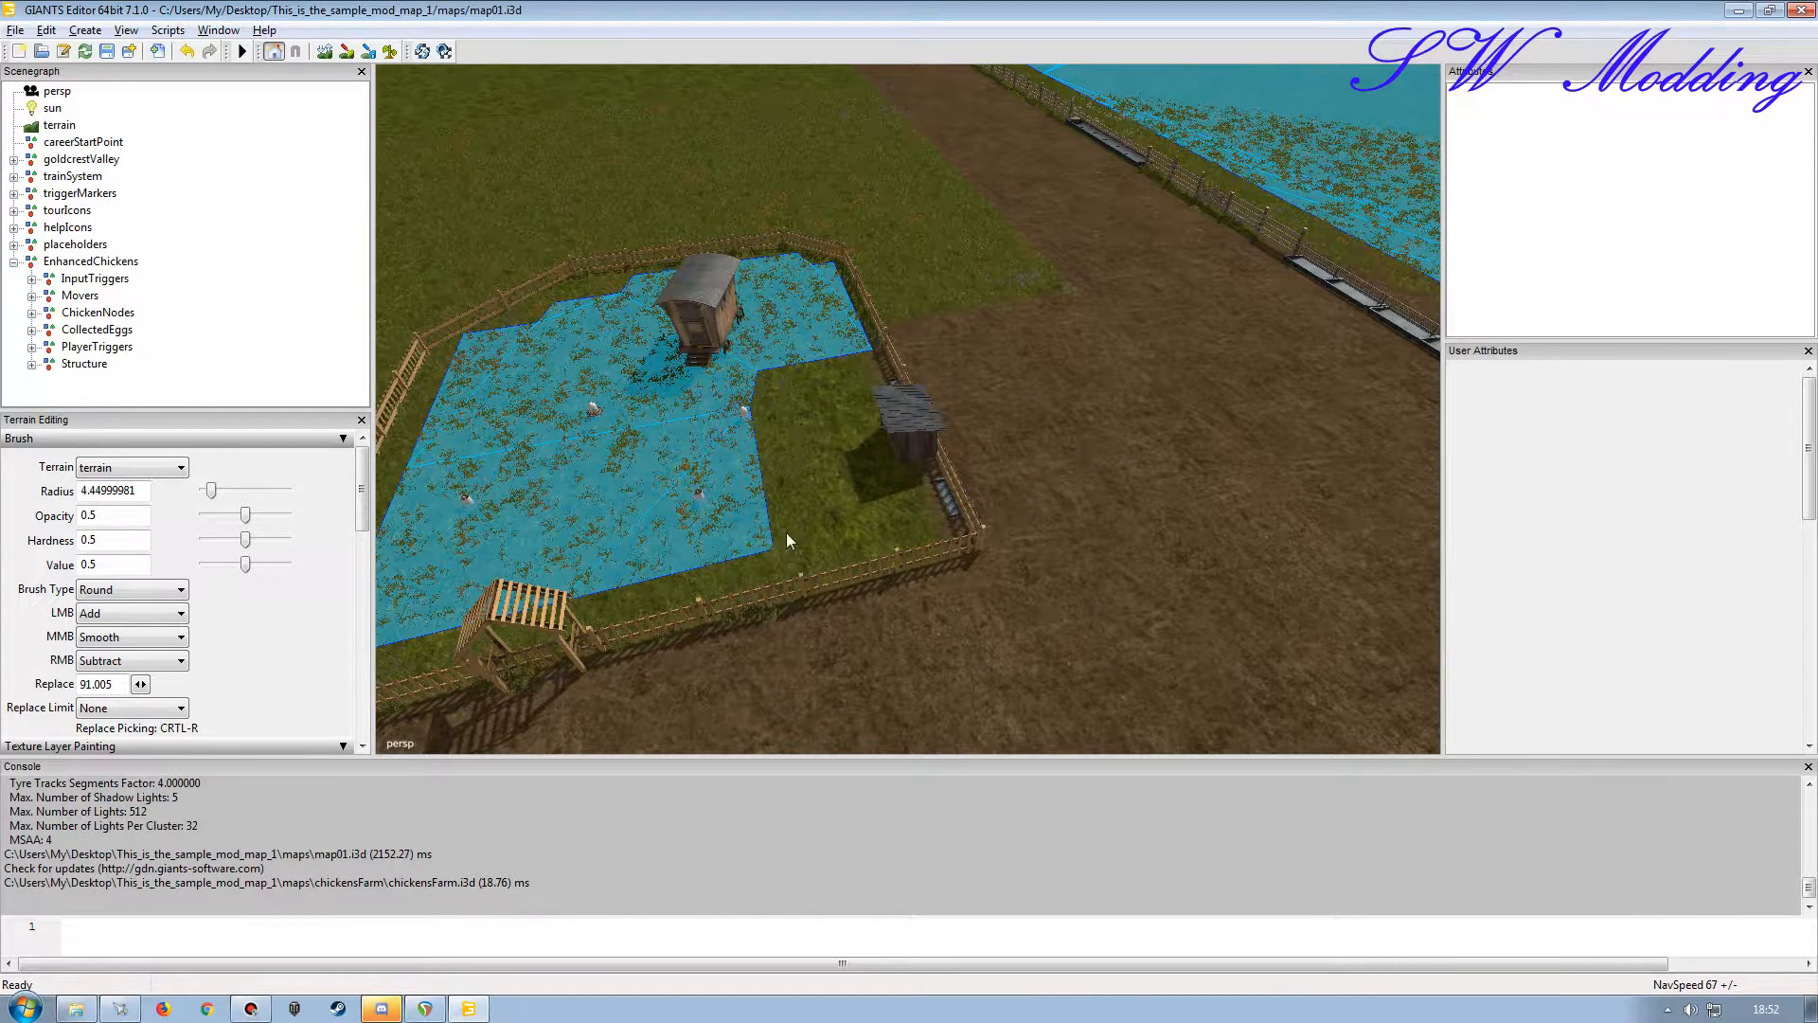
scroll(955, 521, "up", 10)
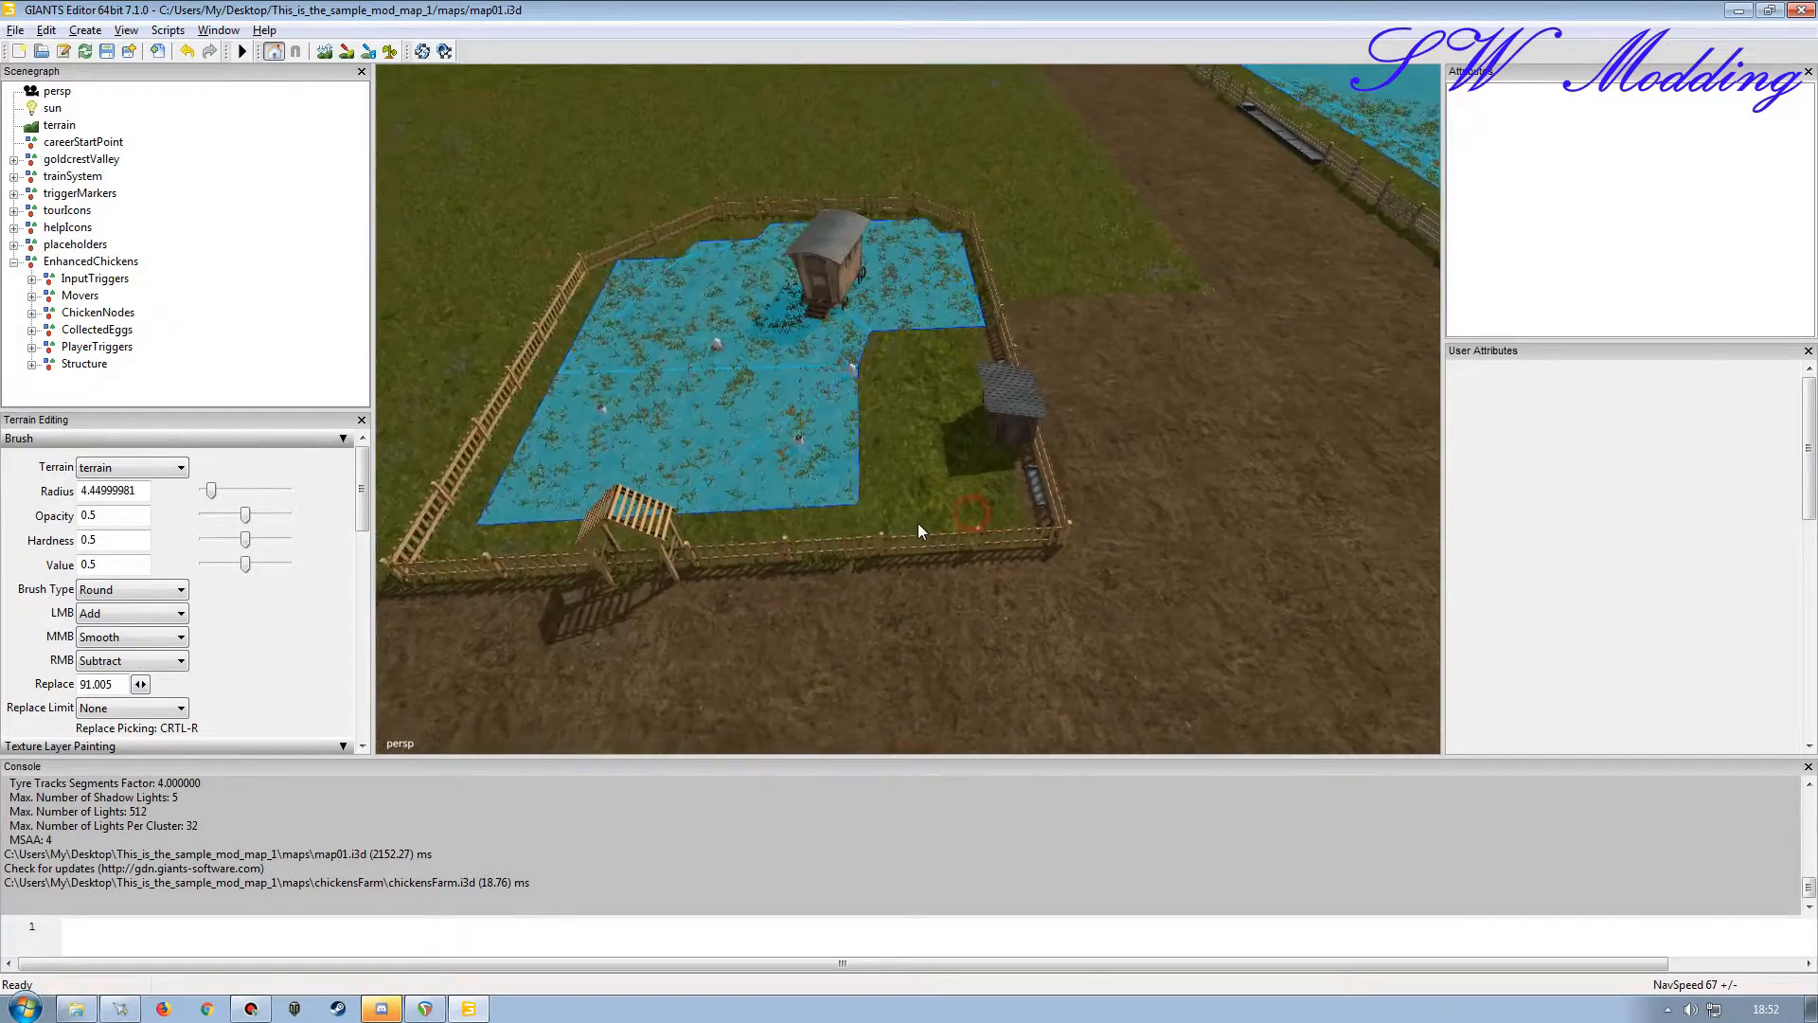
scroll(947, 485, "down", 10)
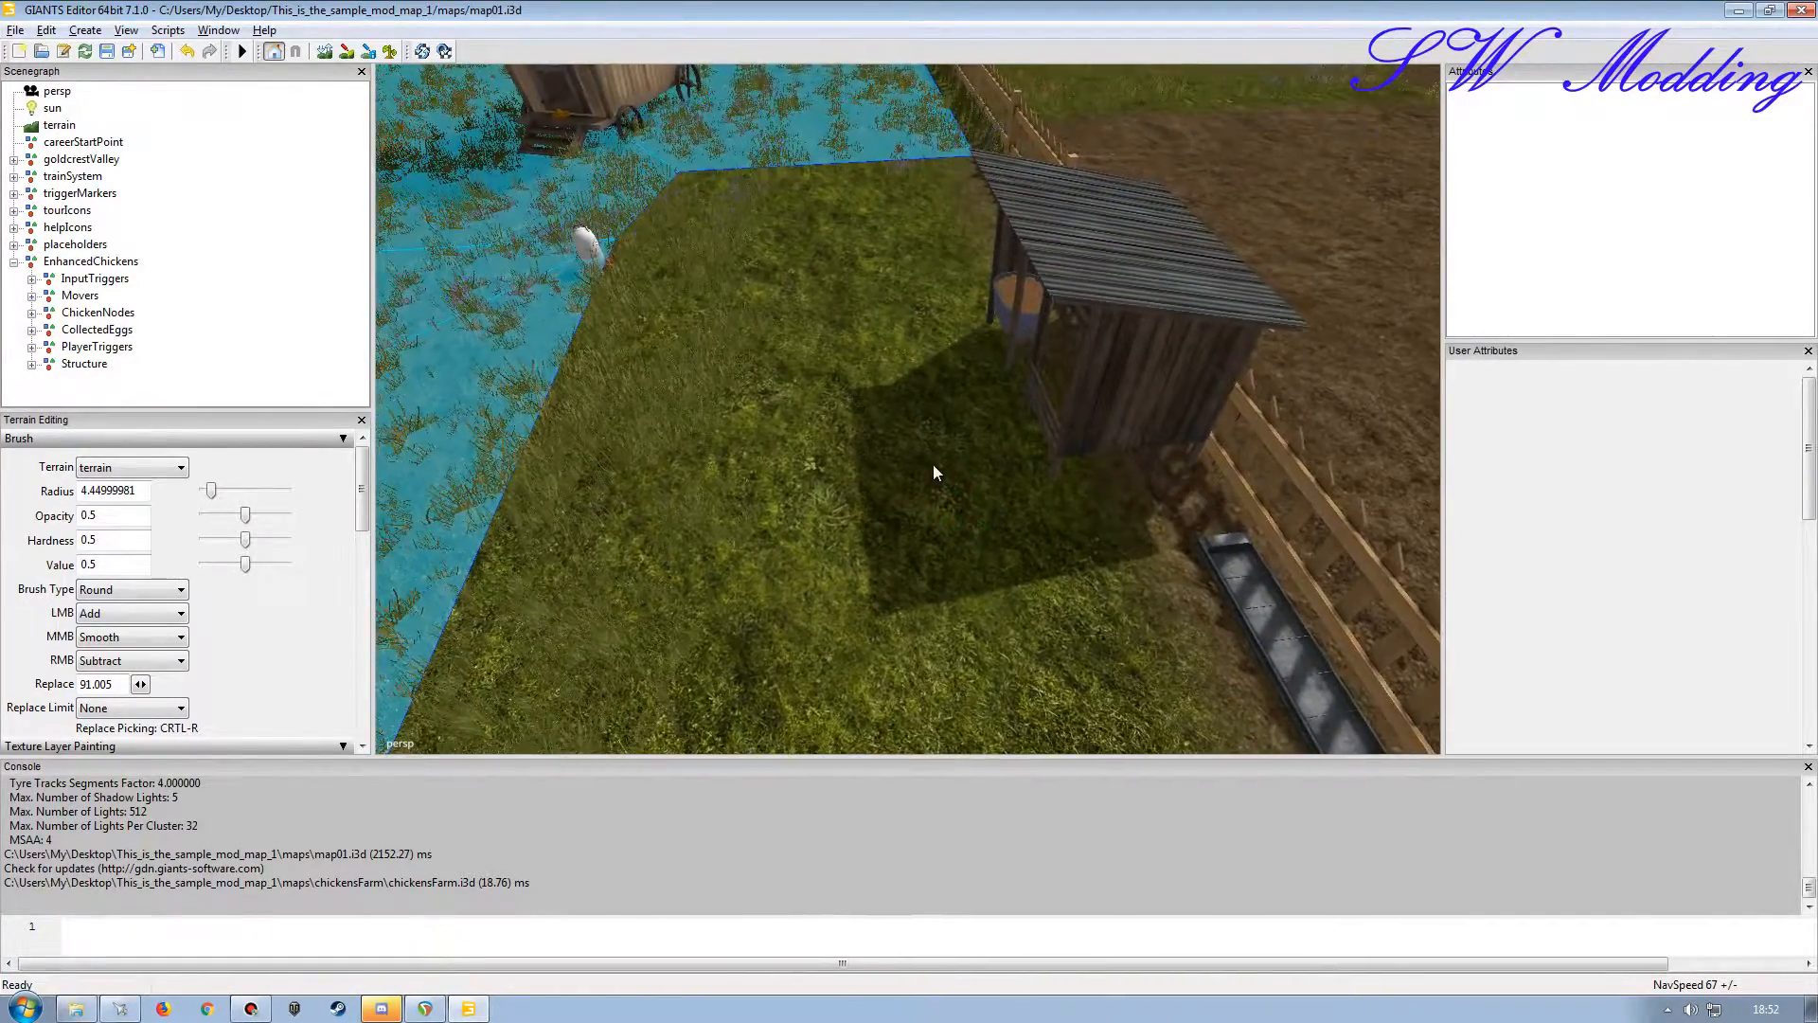
scroll(969, 503, "up", 3)
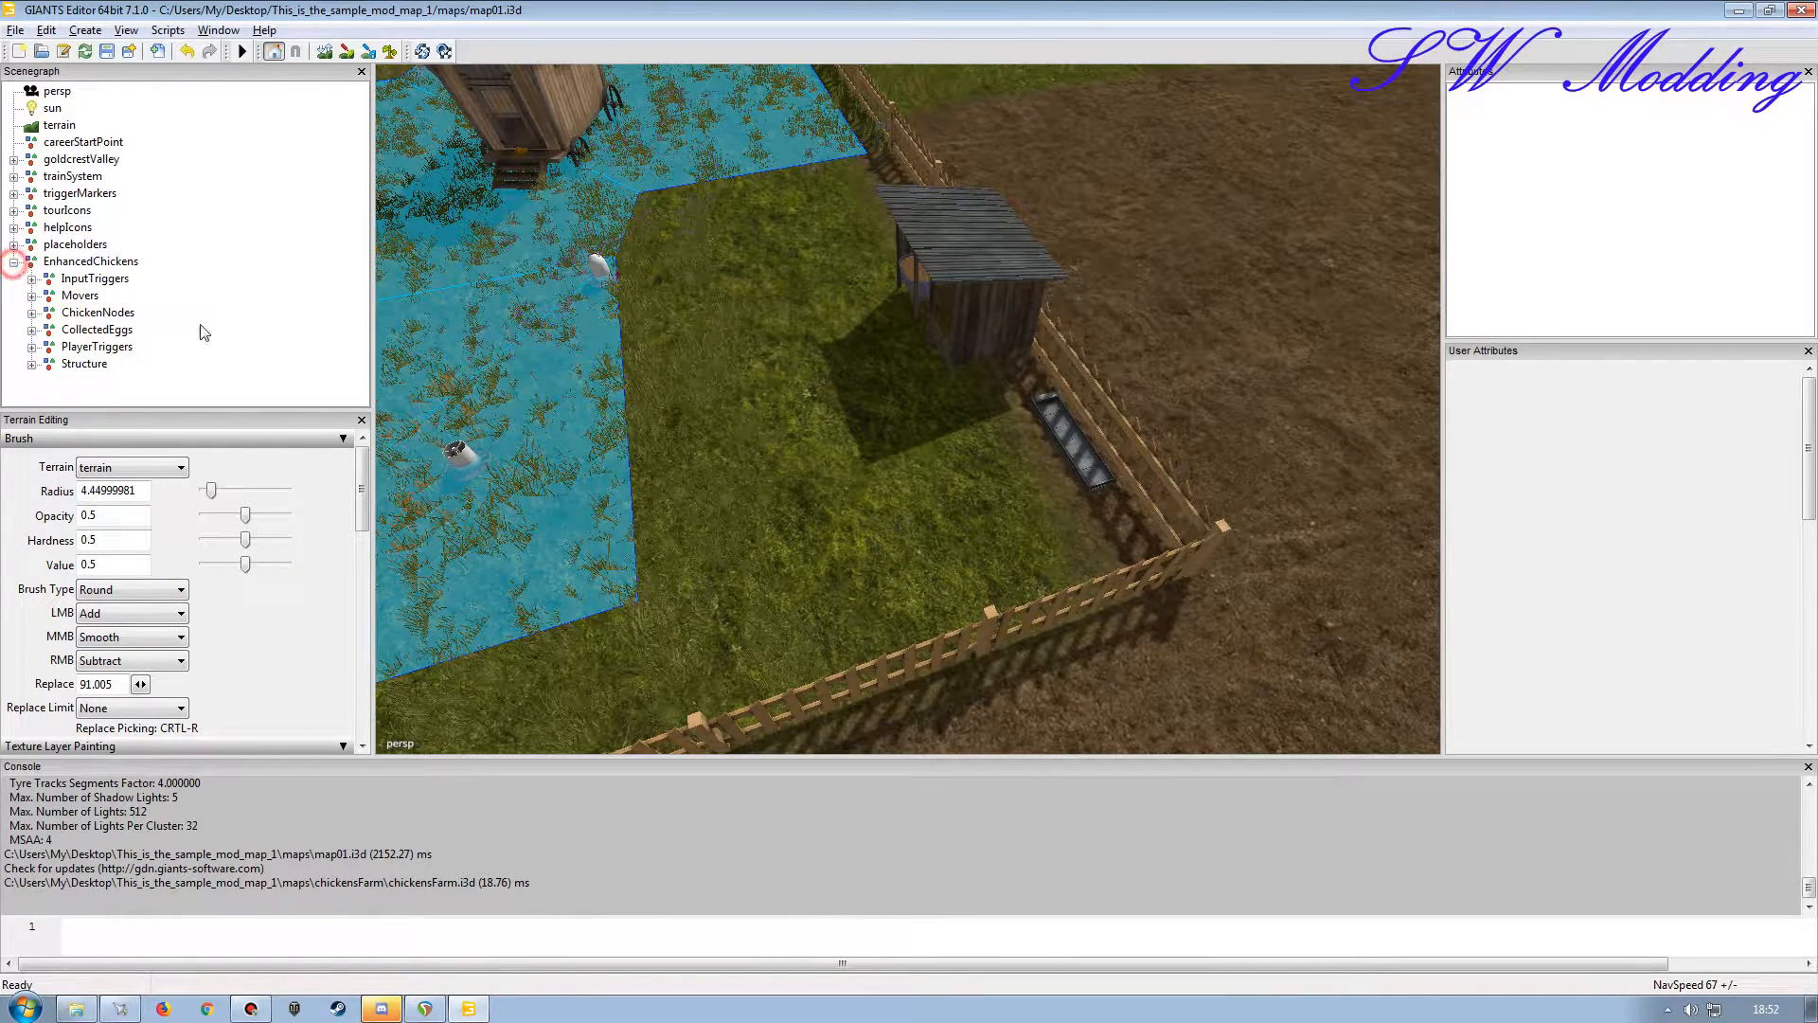
left_click(13, 261)
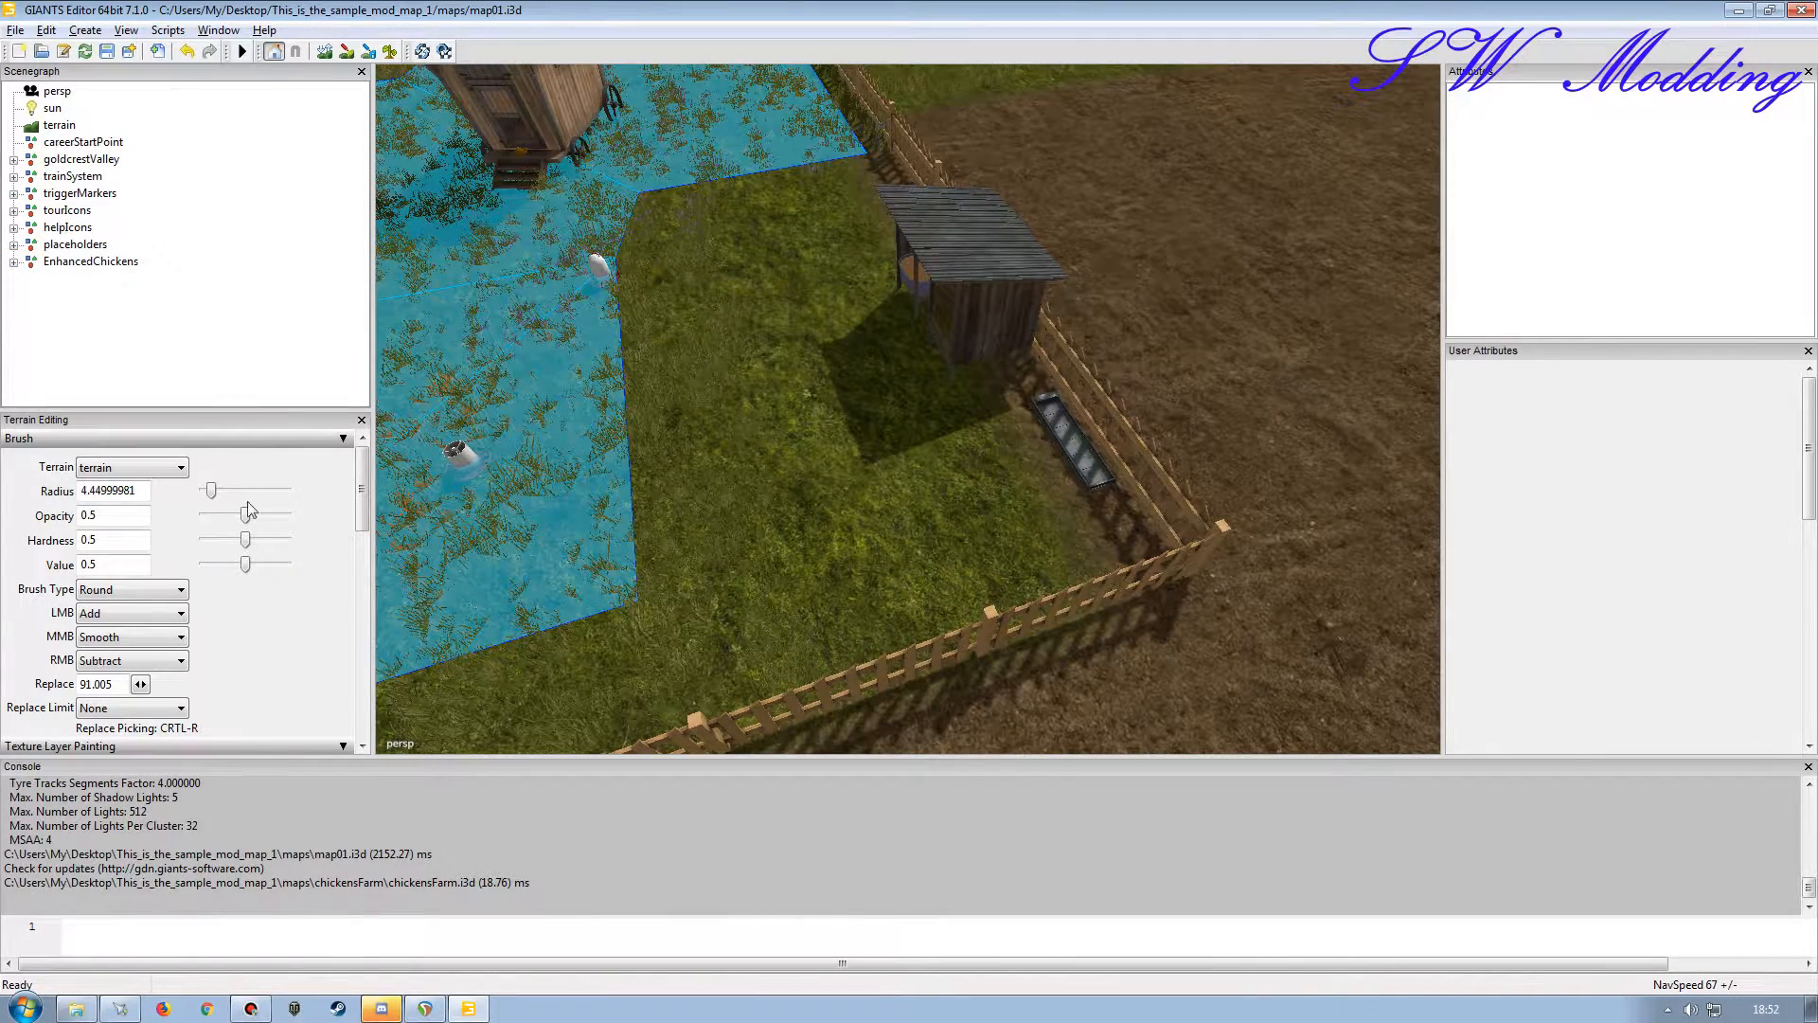
Set up foliage painting with the grass foliage layer and channels 1 and 6 enabled.
left_click_drag(371, 506, 360, 576)
left_click(206, 592)
left_click(152, 743)
left_click(208, 630)
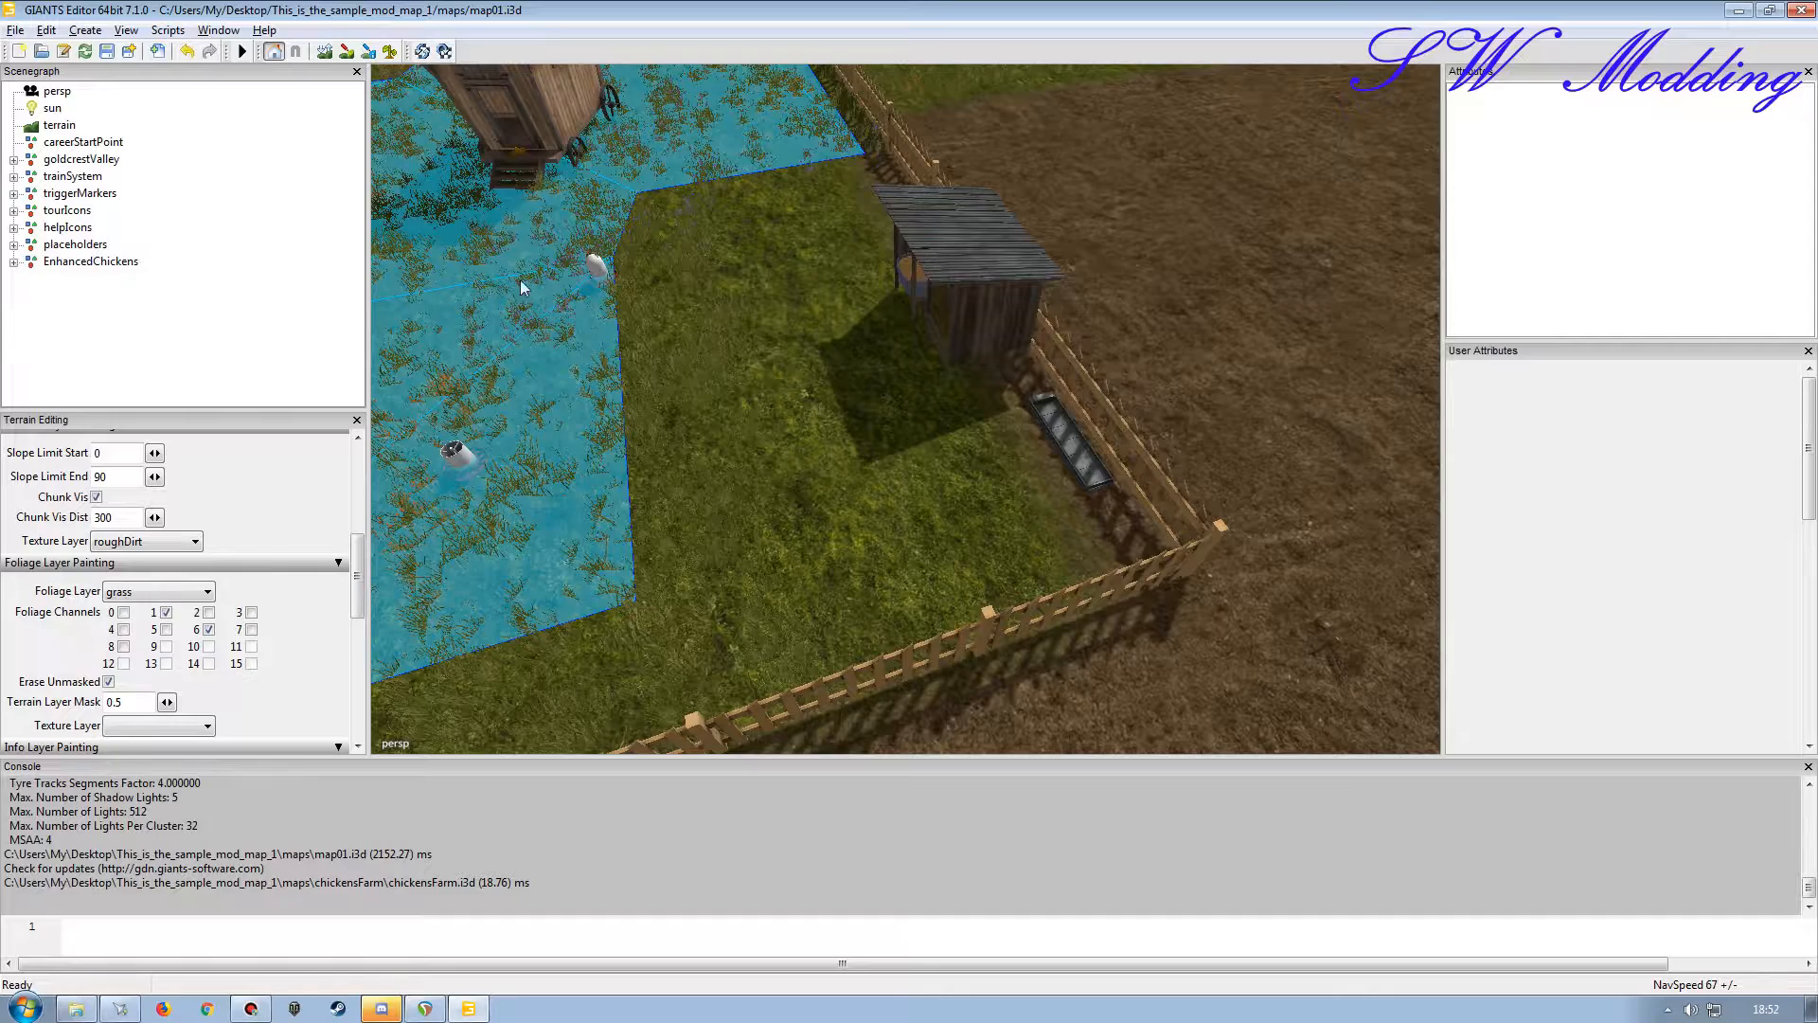
left_click(390, 51)
Paint grass foliage over the bare ground around the coop inside the pen's fence, and leave foliage painting mode.
mouse_move(748, 480)
left_mouse_down("alt")
mouse_move(768, 459)
mouse_move(846, 504)
mouse_move(911, 505)
mouse_move(912, 523)
mouse_move(798, 379)
left_mouse_up("alt")
scroll(822, 458, "down", 3)
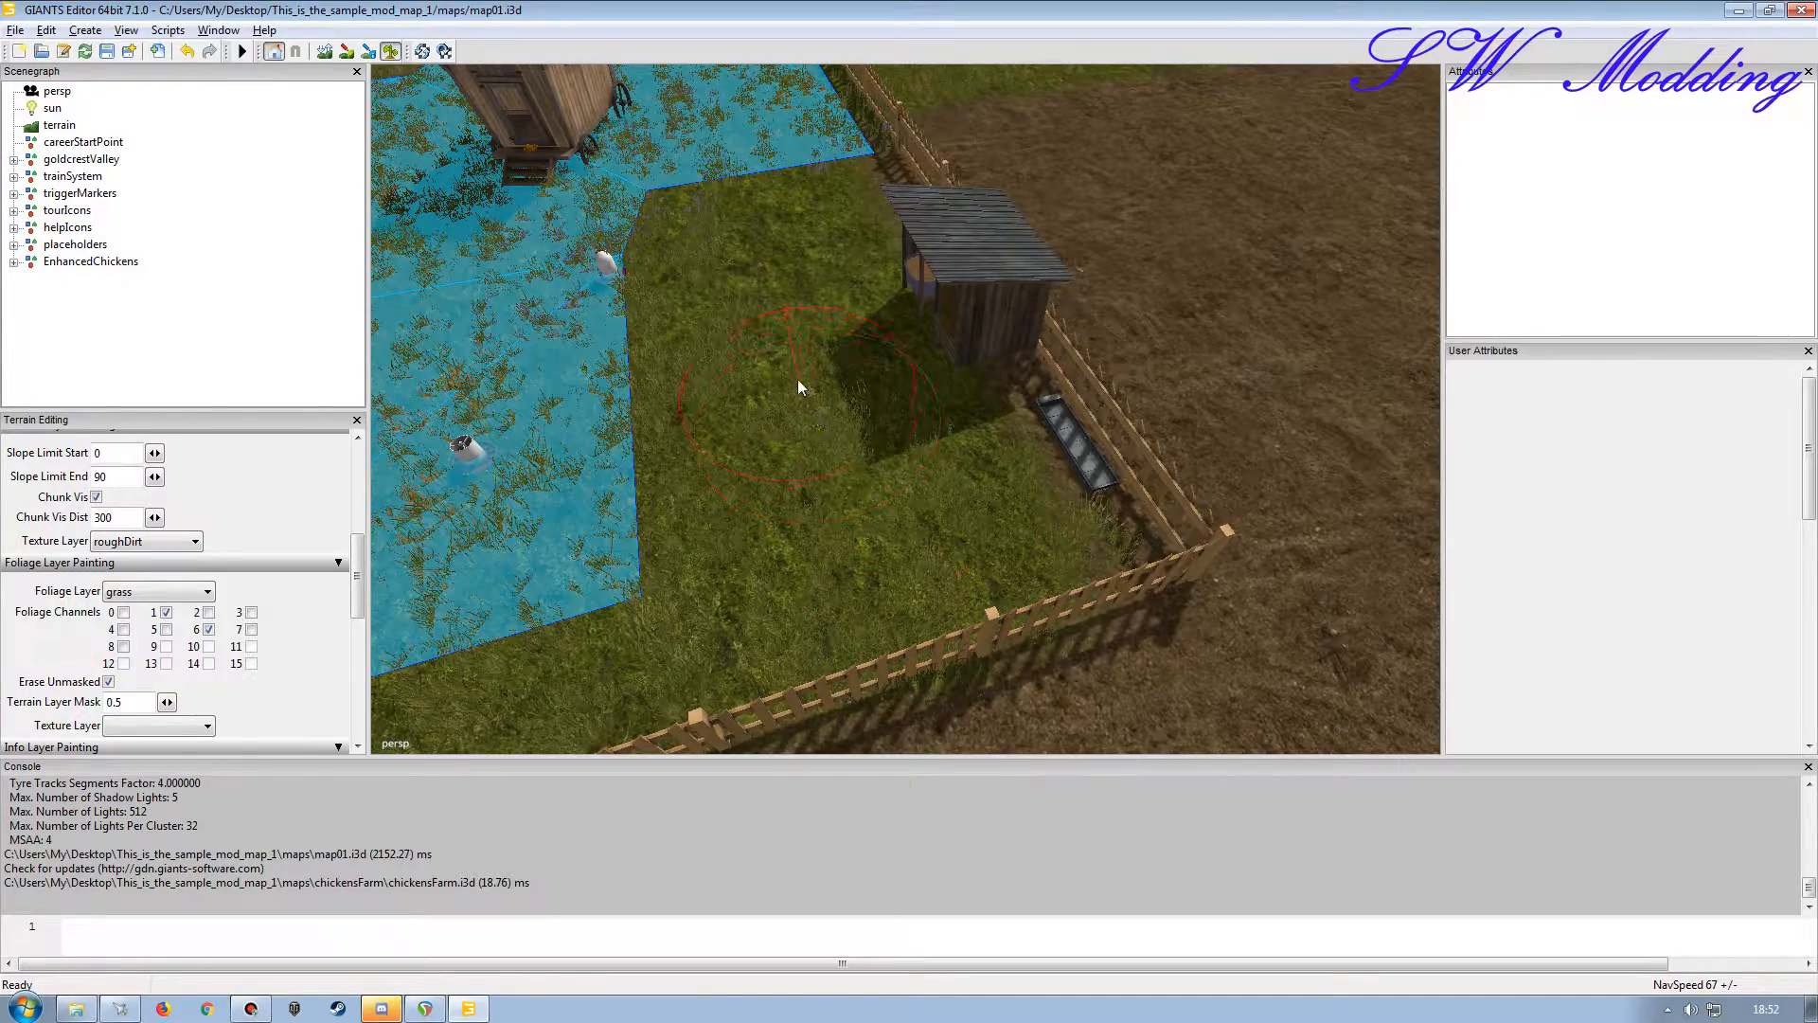
left_click_drag(783, 303, 913, 429, "alt")
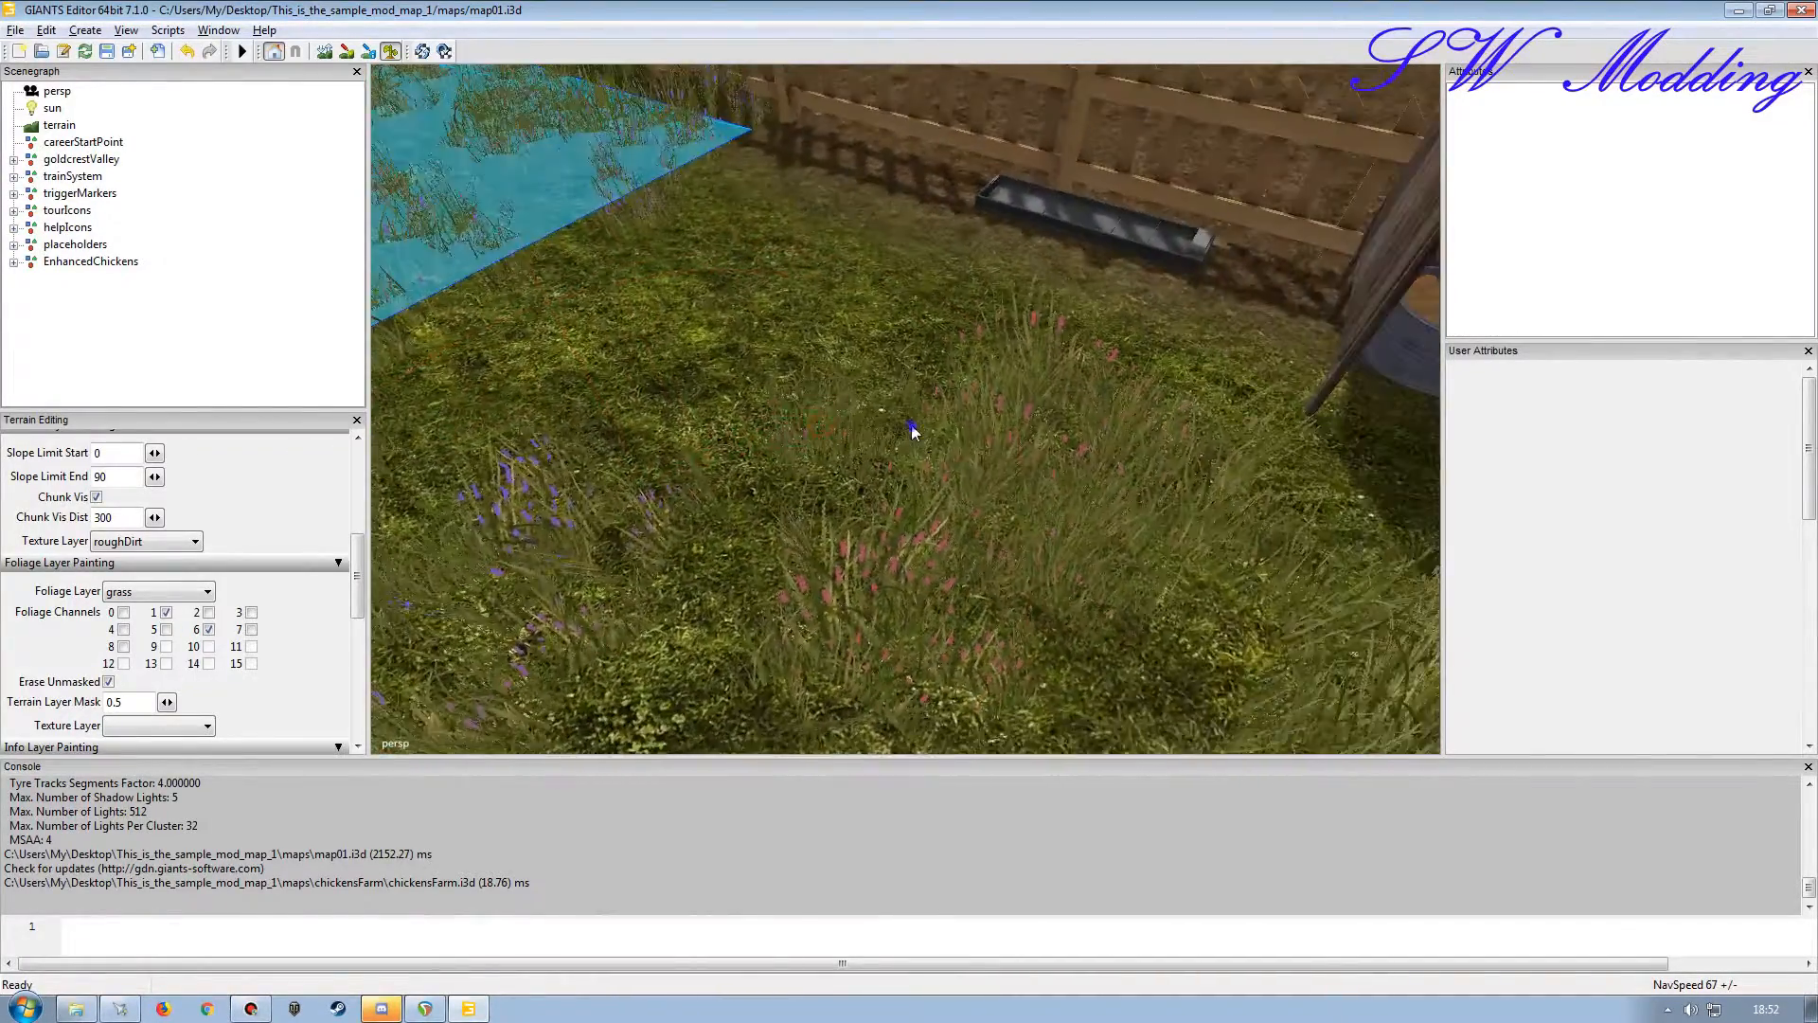
right_click_drag(913, 429, 848, 447, "alt")
mouse_move(847, 452)
left_mouse_down()
mouse_move(805, 389)
mouse_move(730, 400)
left_mouse_up()
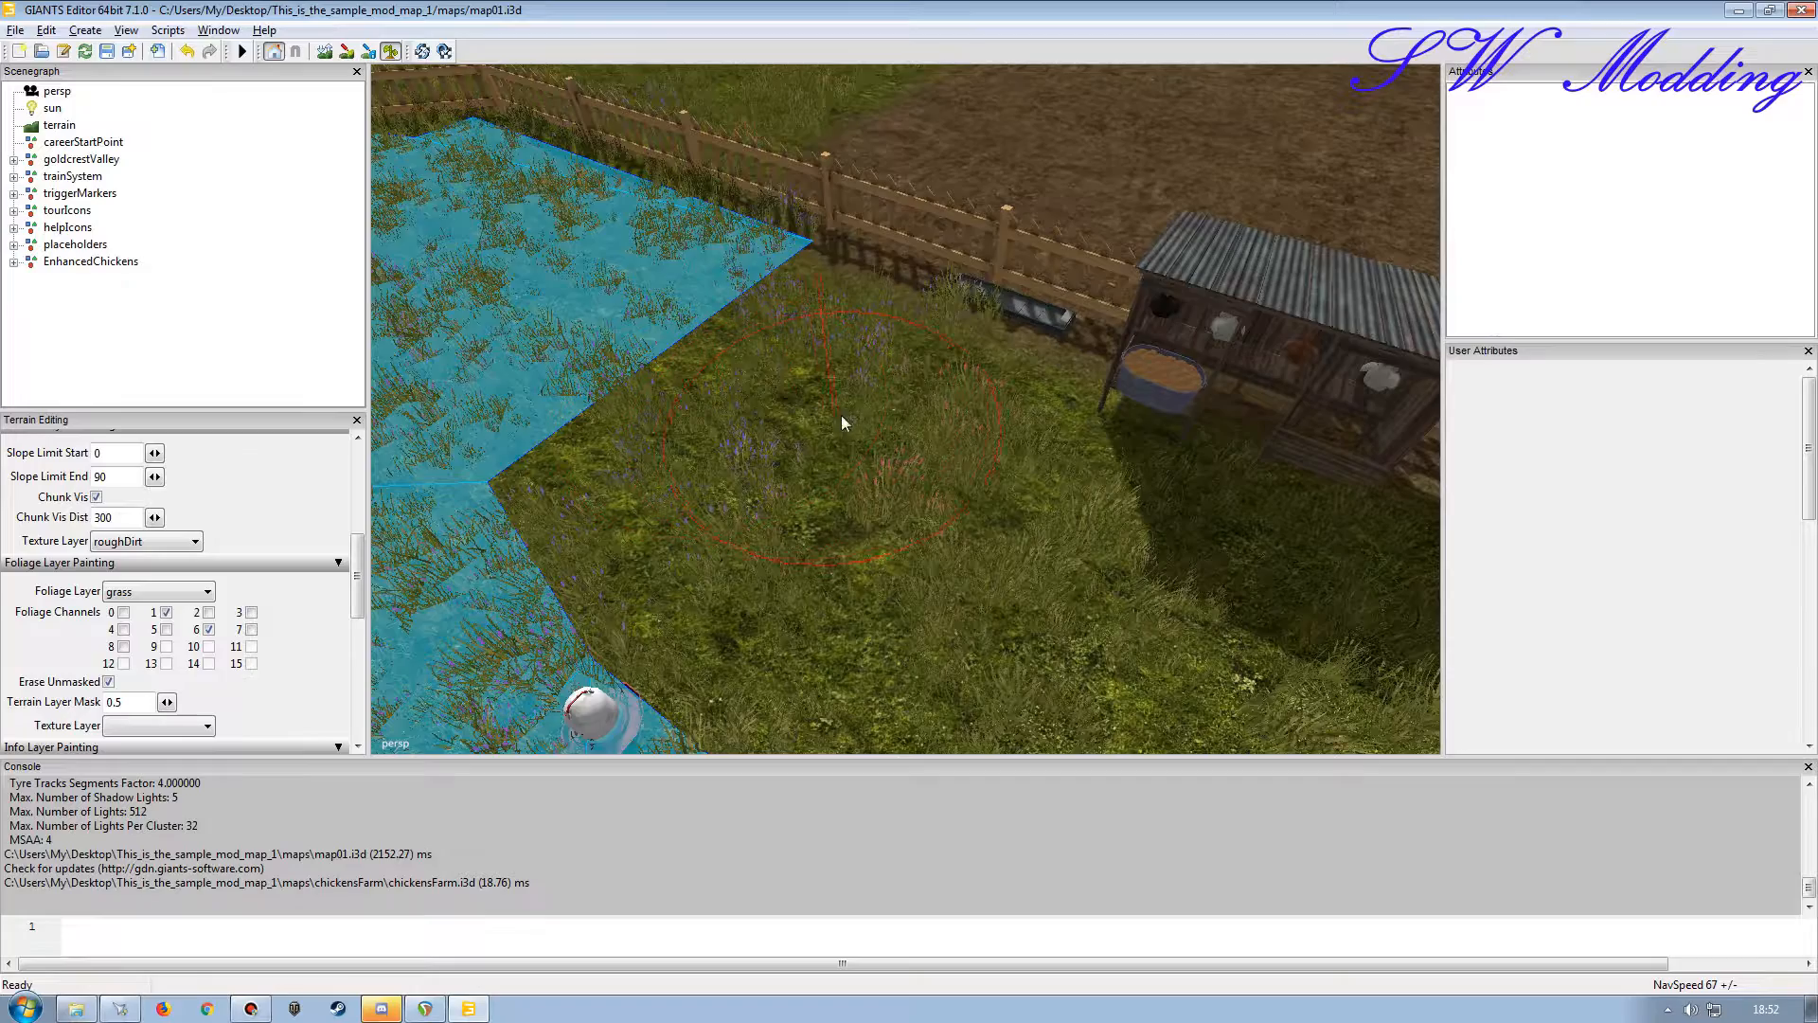
left_click_drag(890, 451, 858, 514, "alt")
scroll(858, 514, "up", 5)
mouse_move(1012, 496)
left_mouse_down("alt")
mouse_move(946, 492)
mouse_move(1042, 553)
mouse_move(998, 527)
left_mouse_up("alt")
left_click(1069, 598)
scroll(997, 527, "down", 5)
mouse_move(1095, 525)
right_mouse_down()
mouse_move(1007, 398)
mouse_move(951, 449)
right_mouse_up()
left_click_drag(929, 475, 845, 396, "alt")
scroll(858, 457, "up", 4)
left_click_drag(745, 308, 492, 350, "alt")
mouse_move(768, 413)
left_mouse_down("alt")
mouse_move(1079, 409)
mouse_move(776, 485)
mouse_move(917, 489)
mouse_move(945, 460)
mouse_move(872, 464)
mouse_move(998, 464)
mouse_move(1038, 418)
mouse_move(998, 418)
left_mouse_up("alt")
scroll(777, 485, "down", 5)
scroll(778, 483, "up", 6)
scroll(991, 472, "down", 4)
scroll(1038, 418, "up", 5)
right_click_drag(953, 457, 890, 486)
mouse_move(890, 487)
left_mouse_down("alt")
mouse_move(793, 555)
mouse_move(794, 574)
mouse_move(825, 549)
mouse_move(709, 514)
mouse_move(753, 497)
mouse_move(760, 368)
mouse_move(735, 446)
left_mouse_up("alt")
scroll(794, 574, "down", 5)
left_click(389, 52)
Inspect the painted grass around the coop and along the fence, close up and from above.
scroll(782, 447, "up", 5)
scroll(735, 446, "down", 5)
scroll(730, 431, "up", 5)
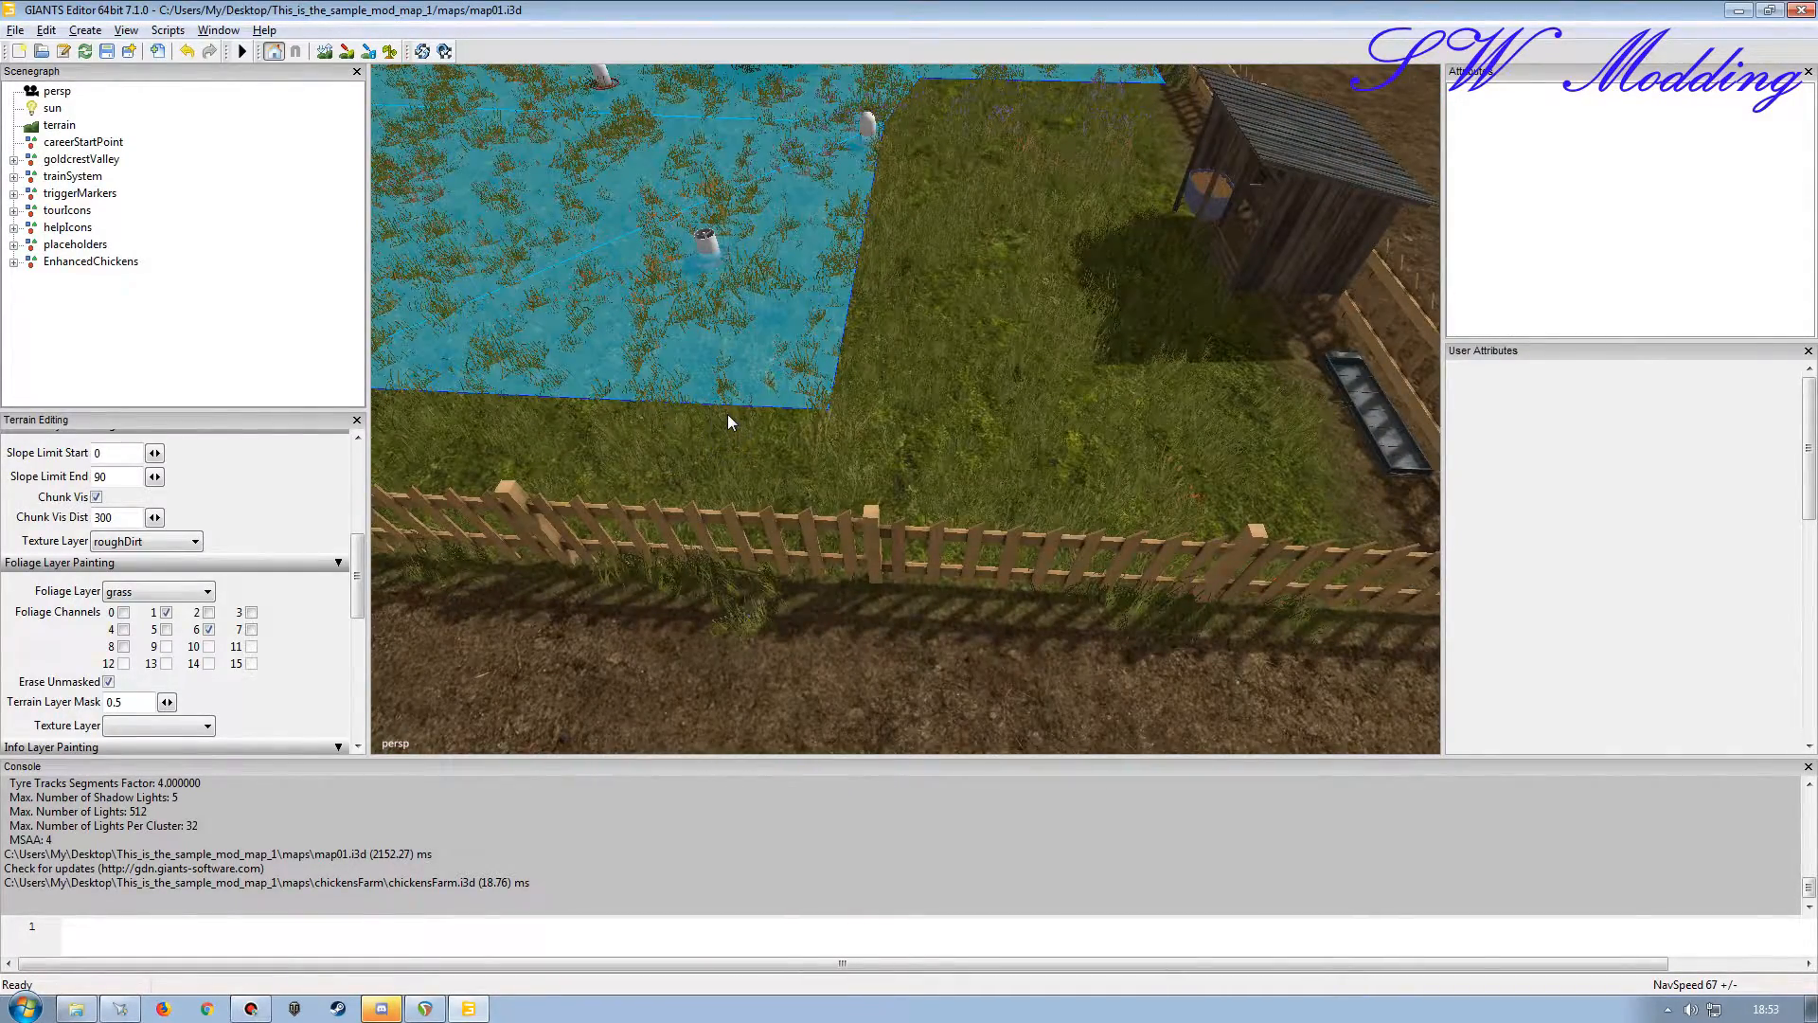
scroll(752, 347, "down", 8)
left_click_drag(720, 377, 805, 429, "alt")
scroll(754, 356, "up", 3)
scroll(715, 343, "up", 5)
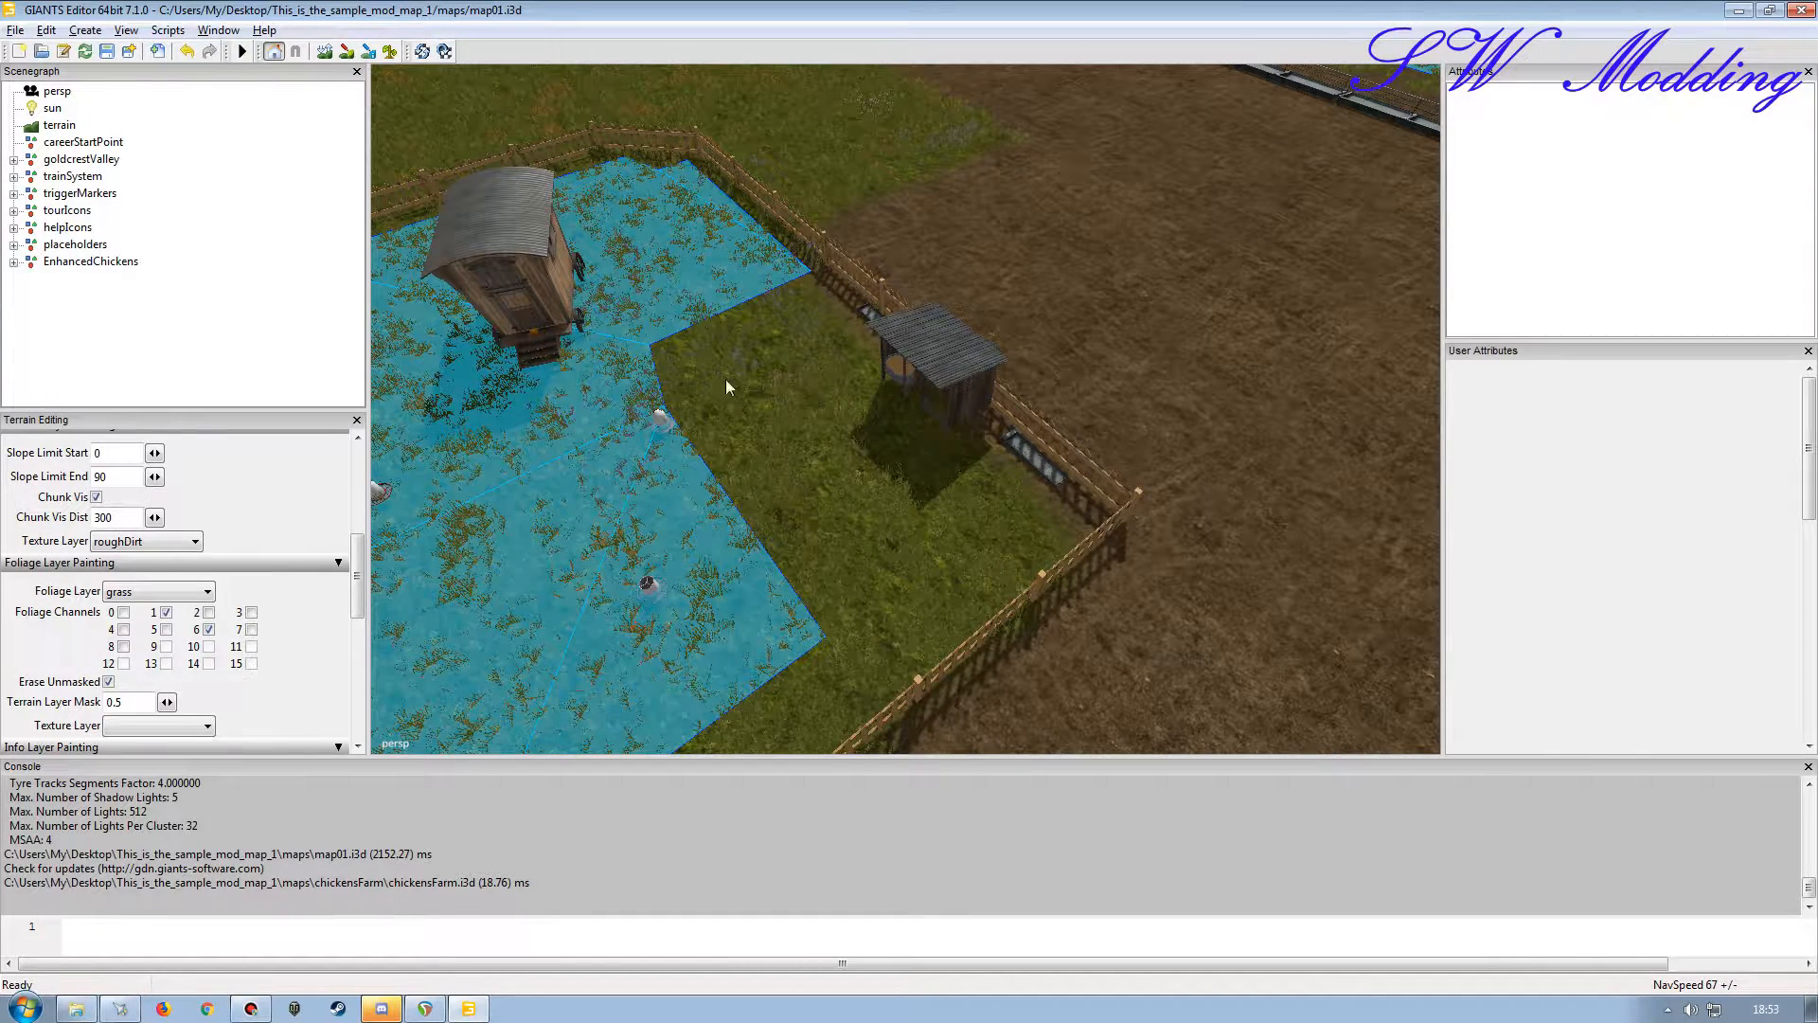
Check the EnhancedChickens group's extents, clear the selection, save the map01.i3d scene and close the editor.
left_click(85, 262)
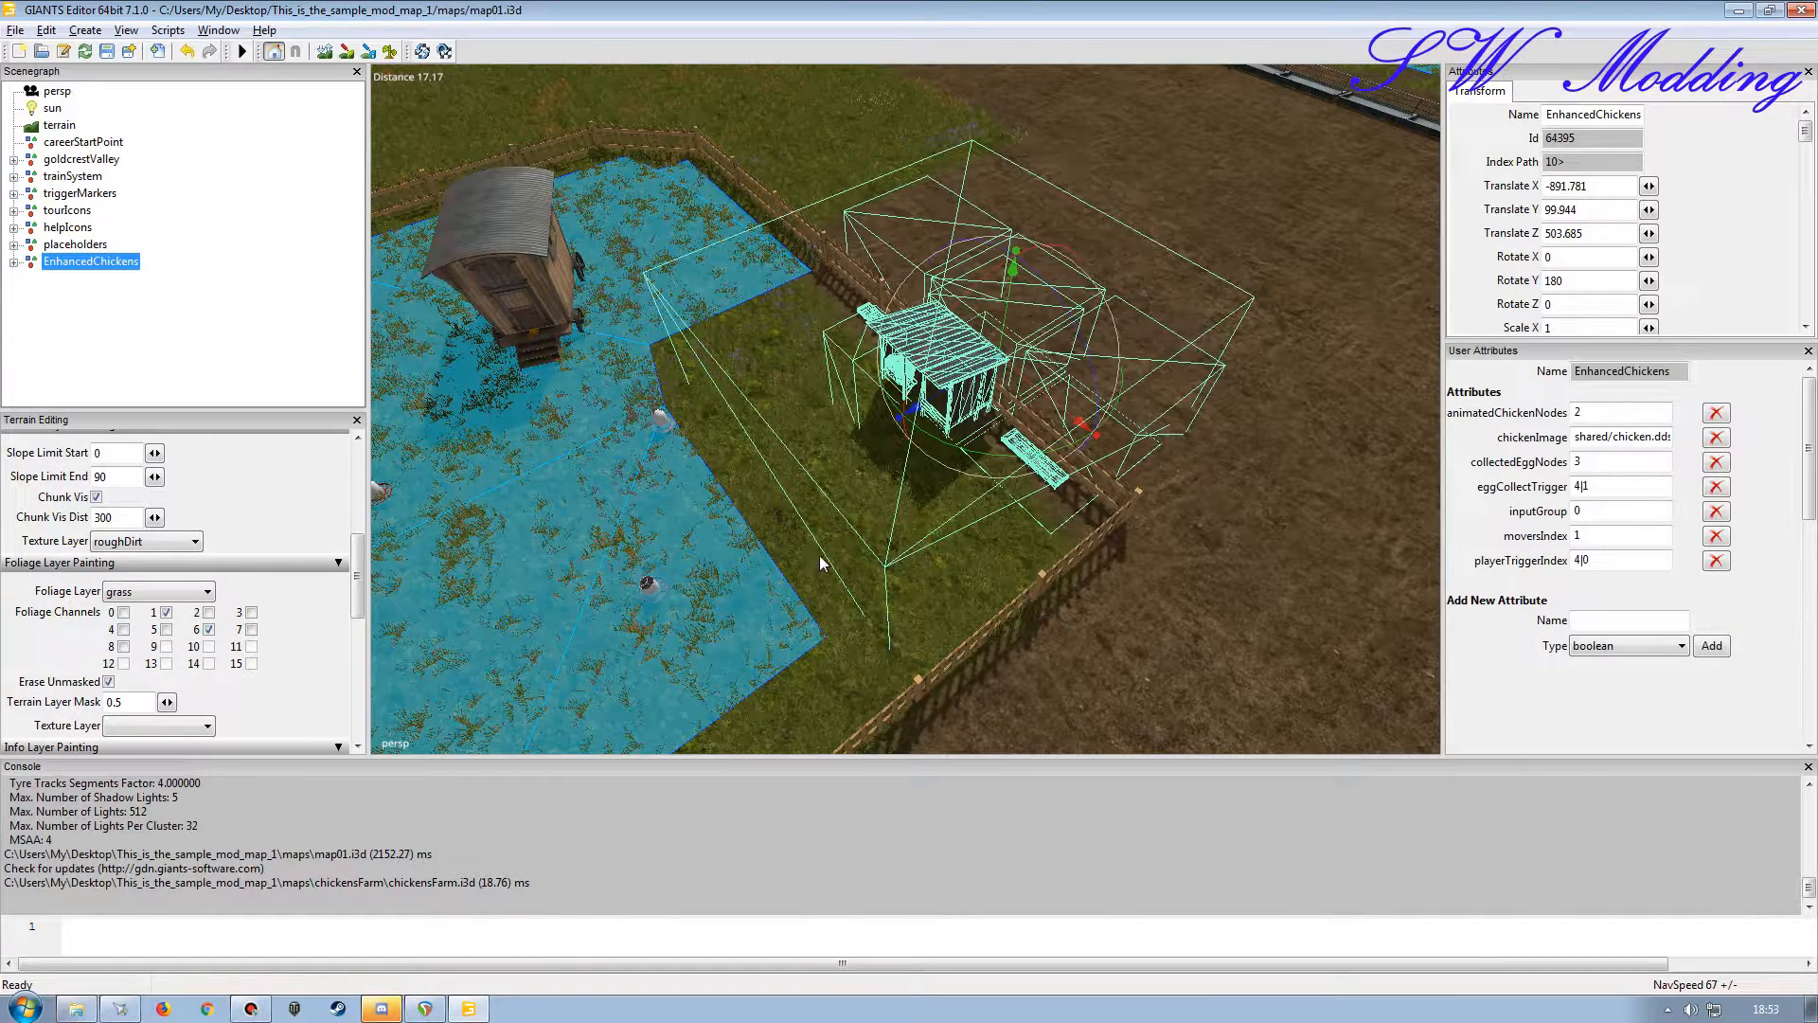
left_click(206, 336)
left_click(107, 51)
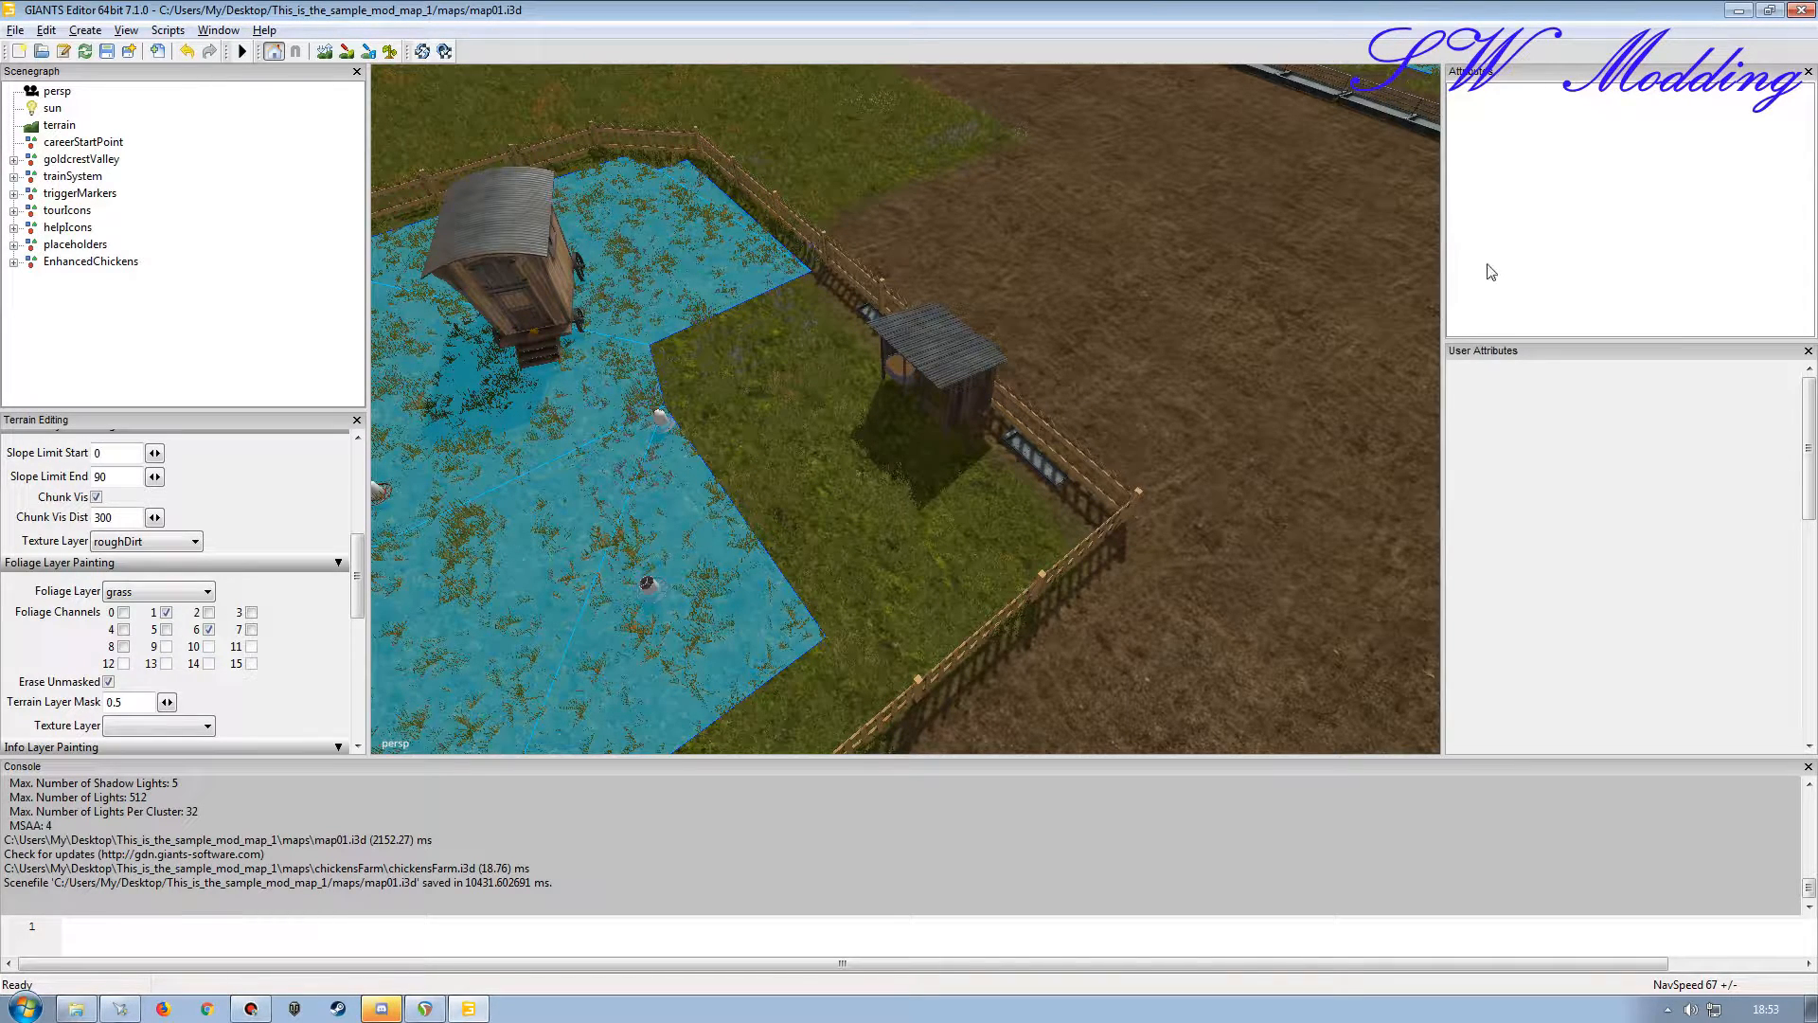
left_click(1801, 10)
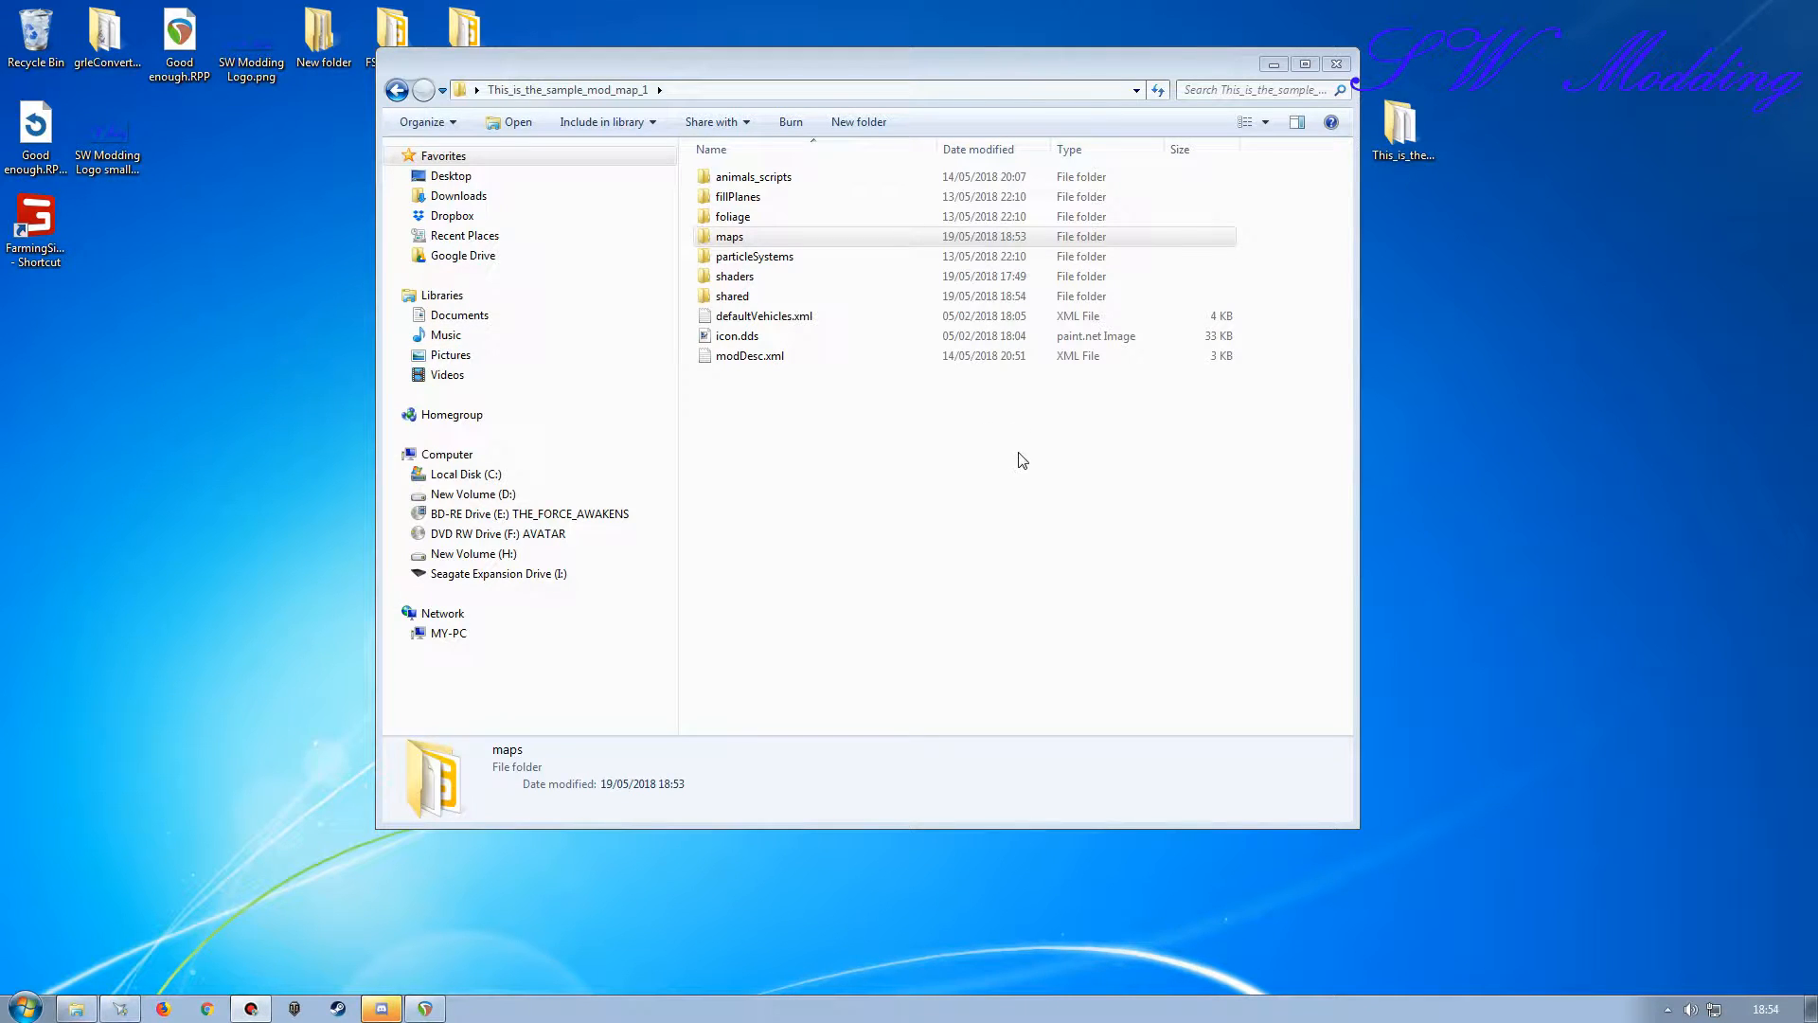
In Windows Explorer, open the scripts folder of FS17_EnhancedChickens_placeable alongside the sample map's folder.
left_click_drag(796, 74, 951, 91)
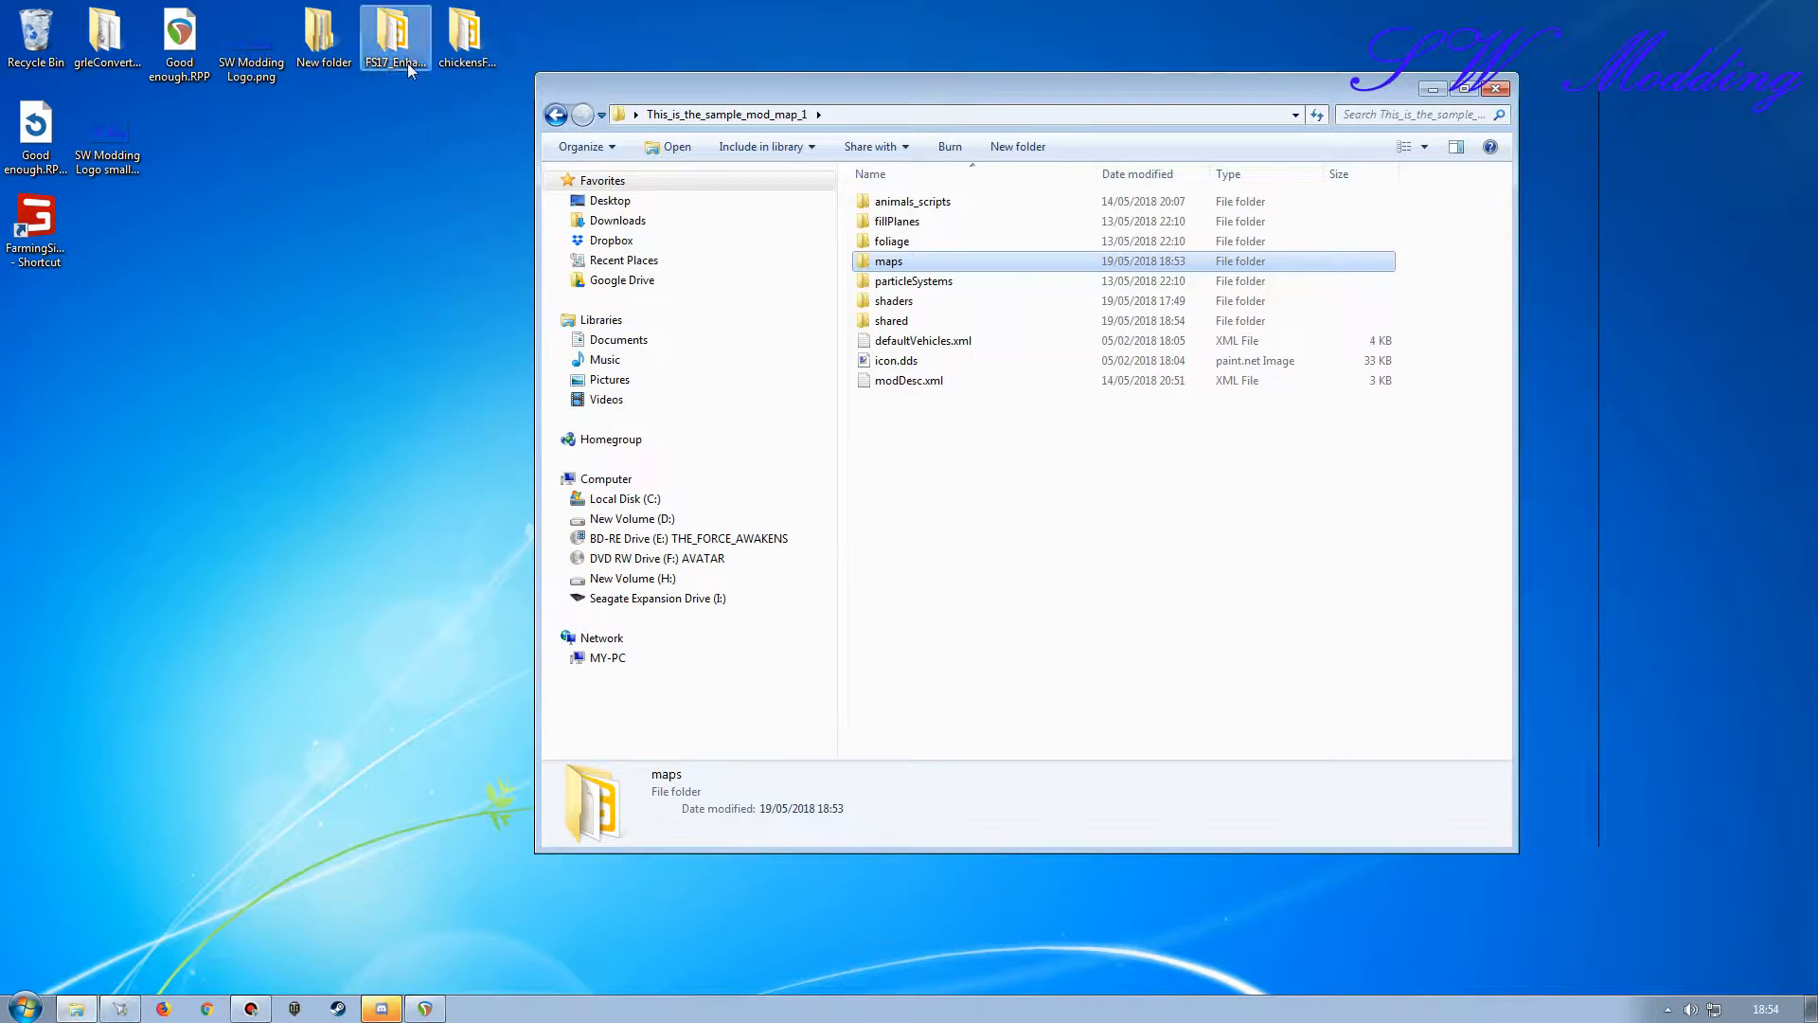
double_click(392, 33)
left_click_drag(836, 119, 611, 110)
left_click(396, 230)
double_click(396, 230)
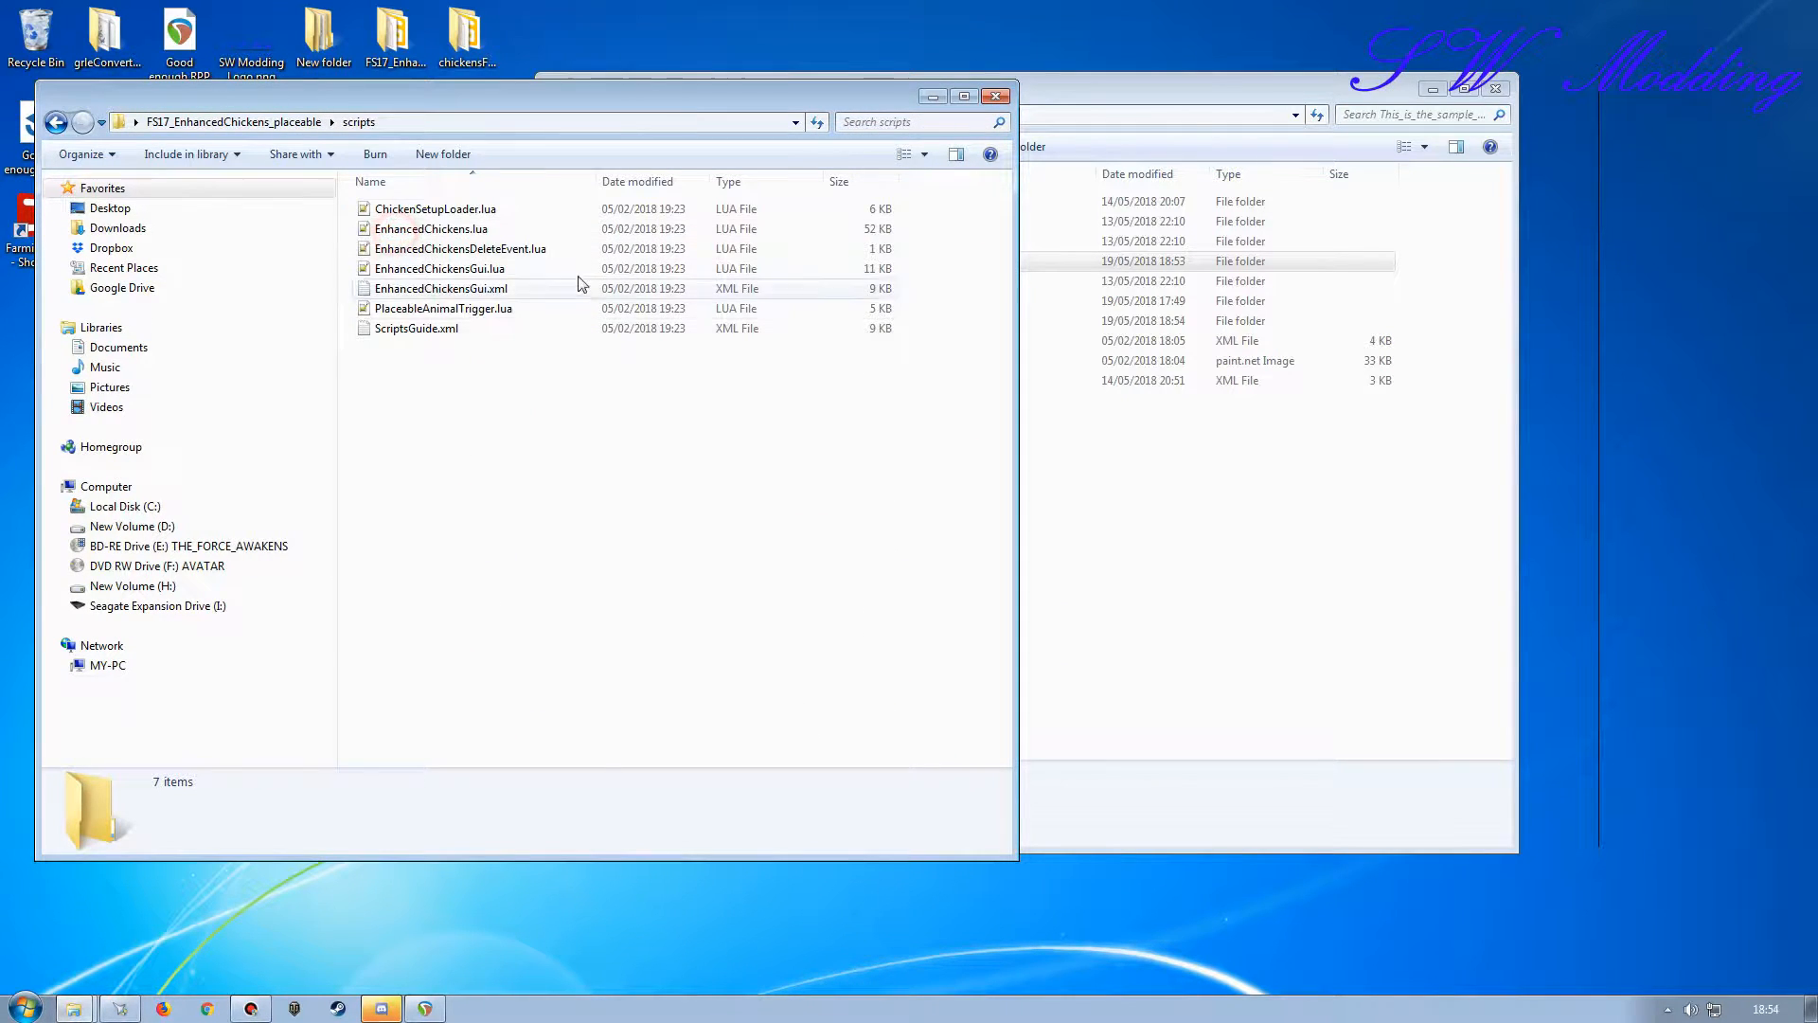
Open the sample map's animals_scripts folder and place its window beside the mod's scripts folder.
left_click(1126, 83)
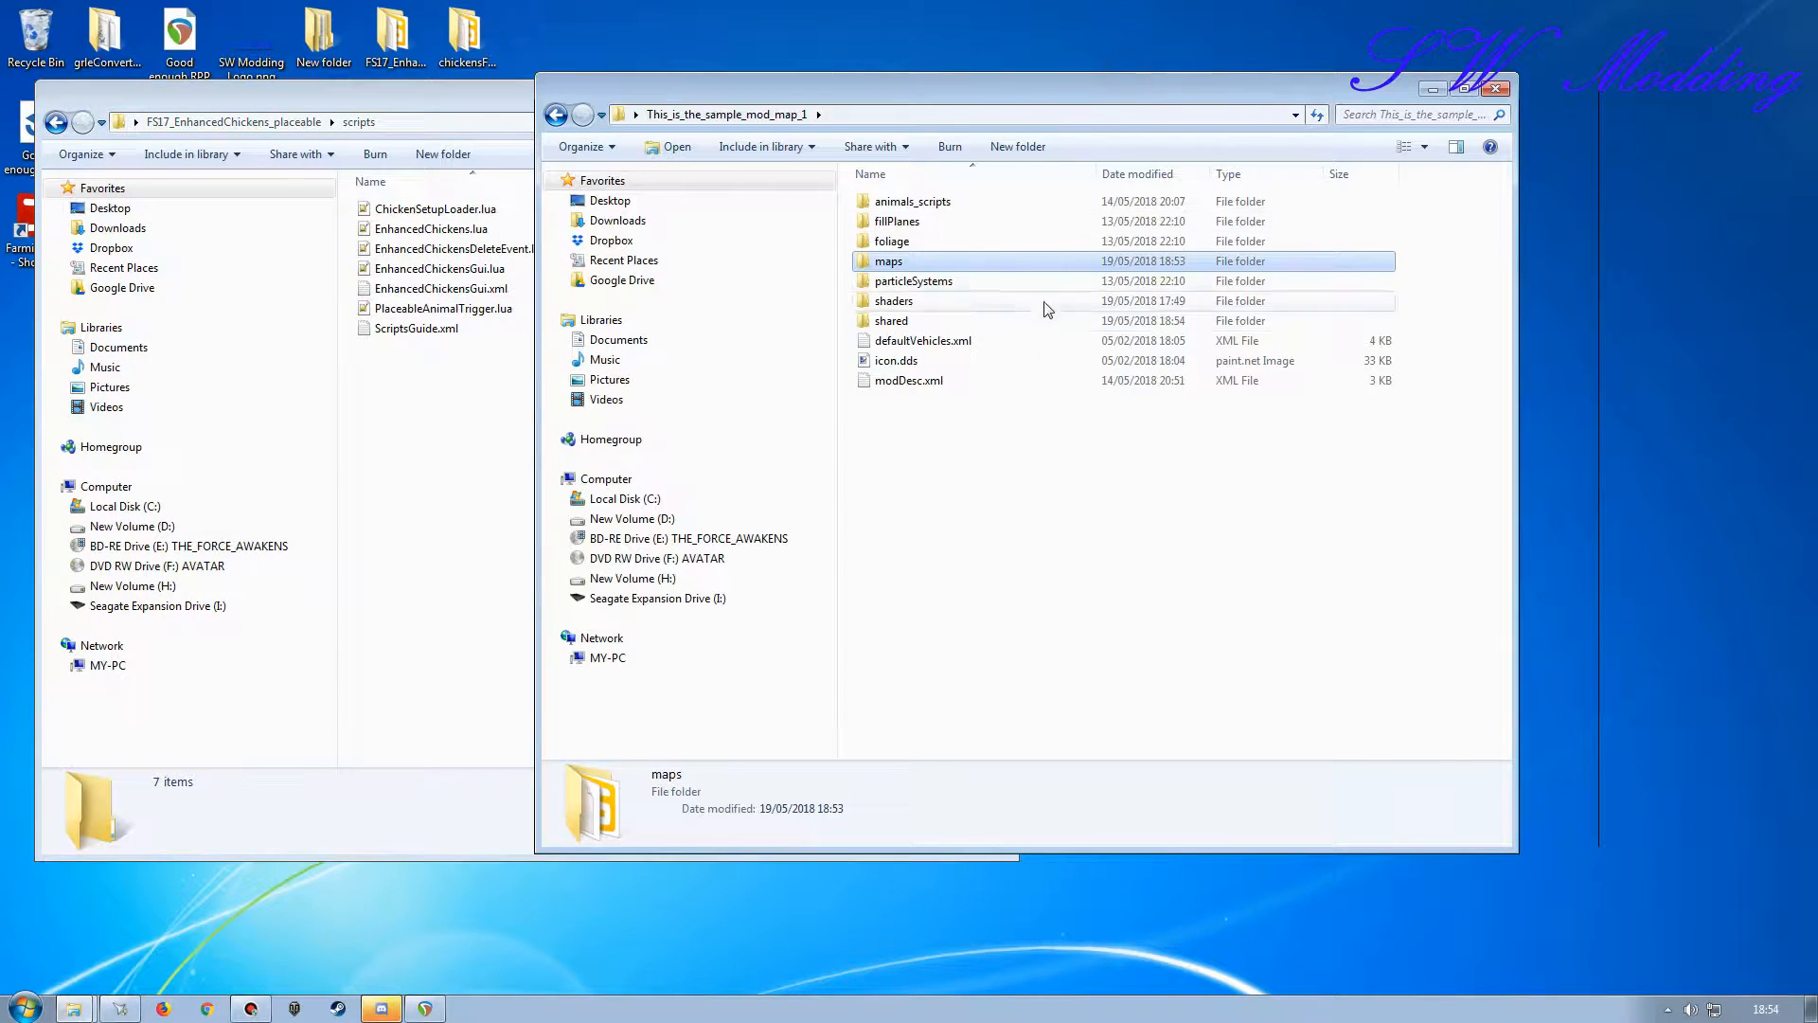
double_click(923, 201)
left_click_drag(931, 95, 1156, 111)
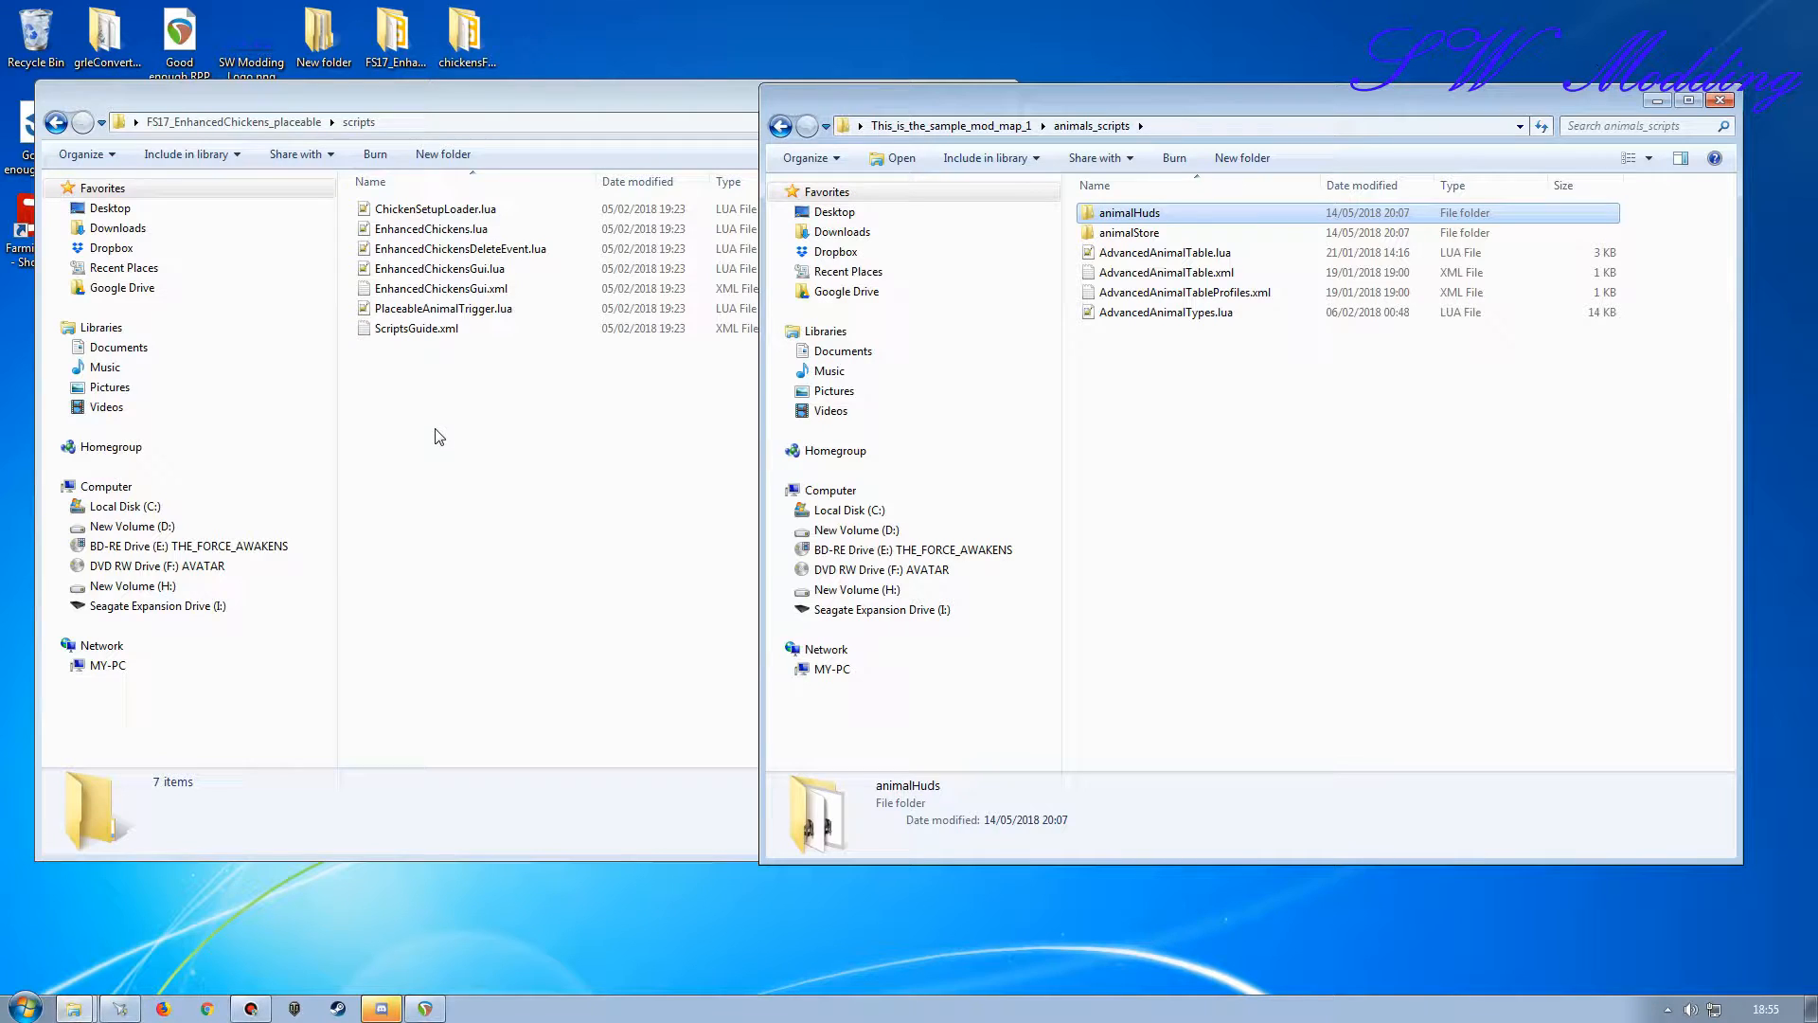
Open ScriptsGuide.xml from the mod's scripts folder in Notepad++ and review the required scripts and the extraSourceFiles entries.
double_click(407, 329)
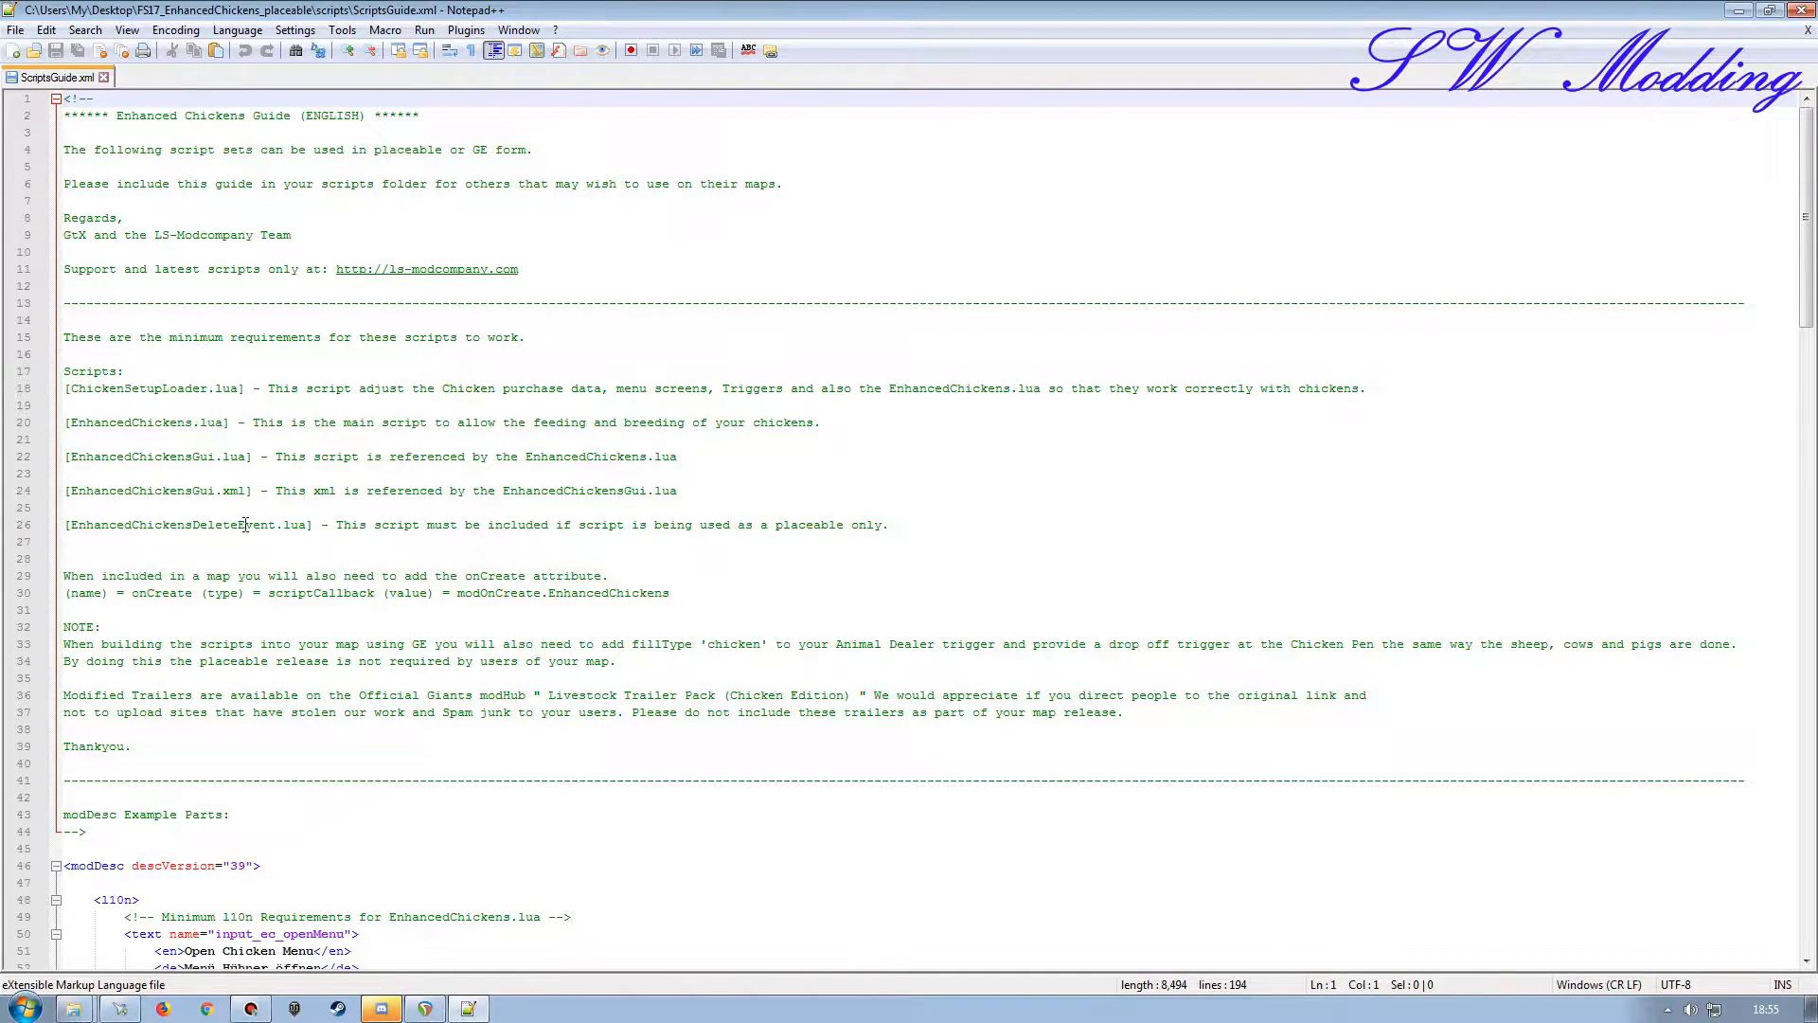
left_click_drag(1805, 166, 1793, 792)
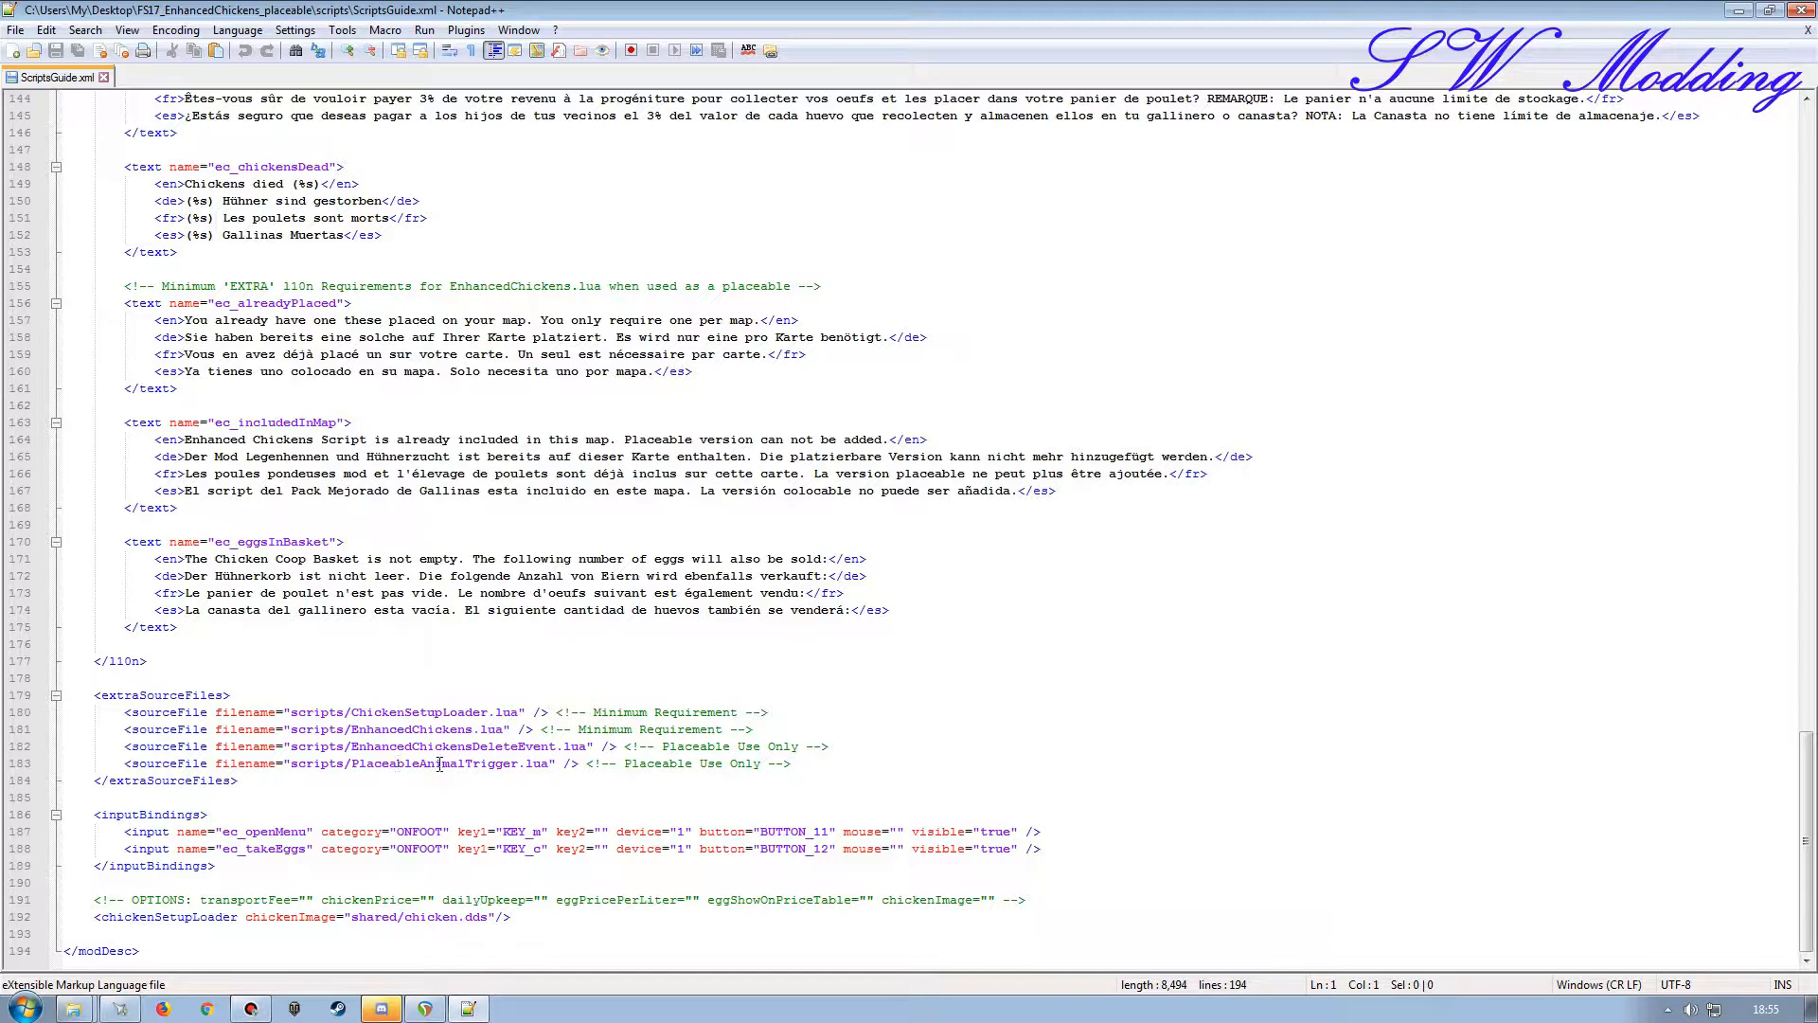
left_click_drag(908, 8, 0, 265)
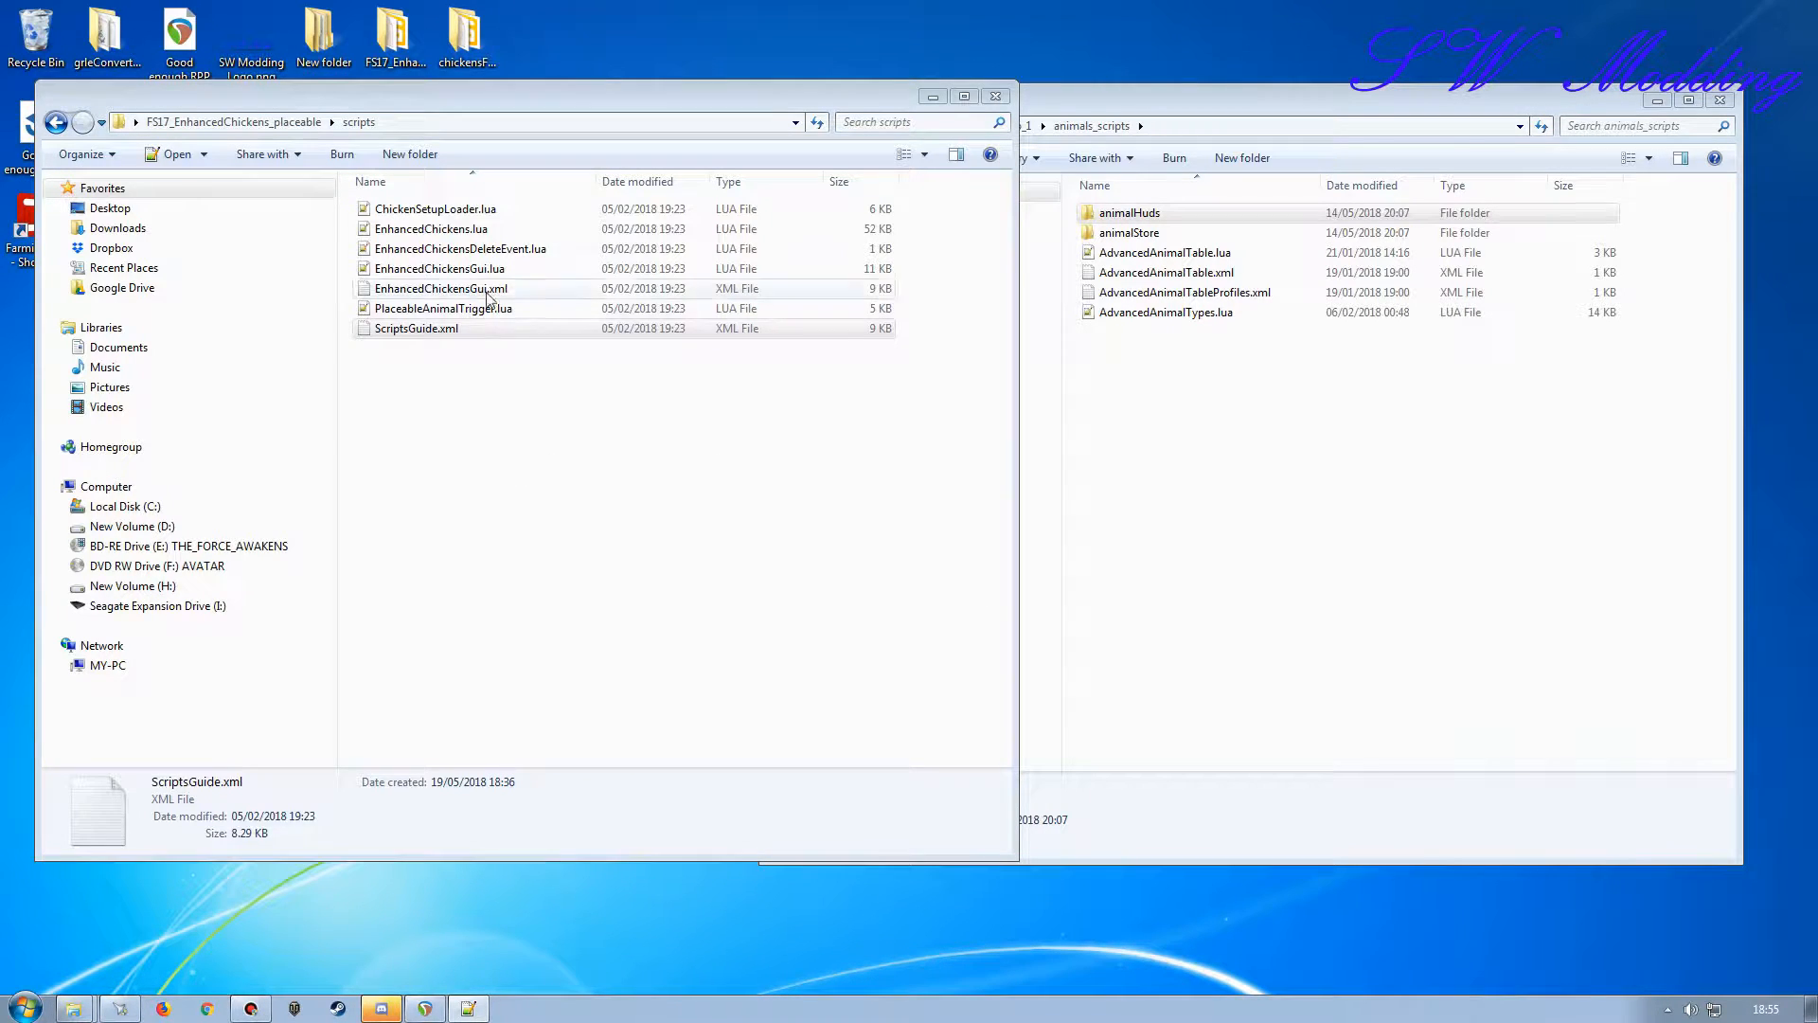
Copy ChickenSetupLoader.lua, EnhancedChickens.lua, EnhancedChickensGui.lua and EnhancedChickensGui.xml from the mod's scripts folder into the map's animals_scripts folder.
left_click(460, 210)
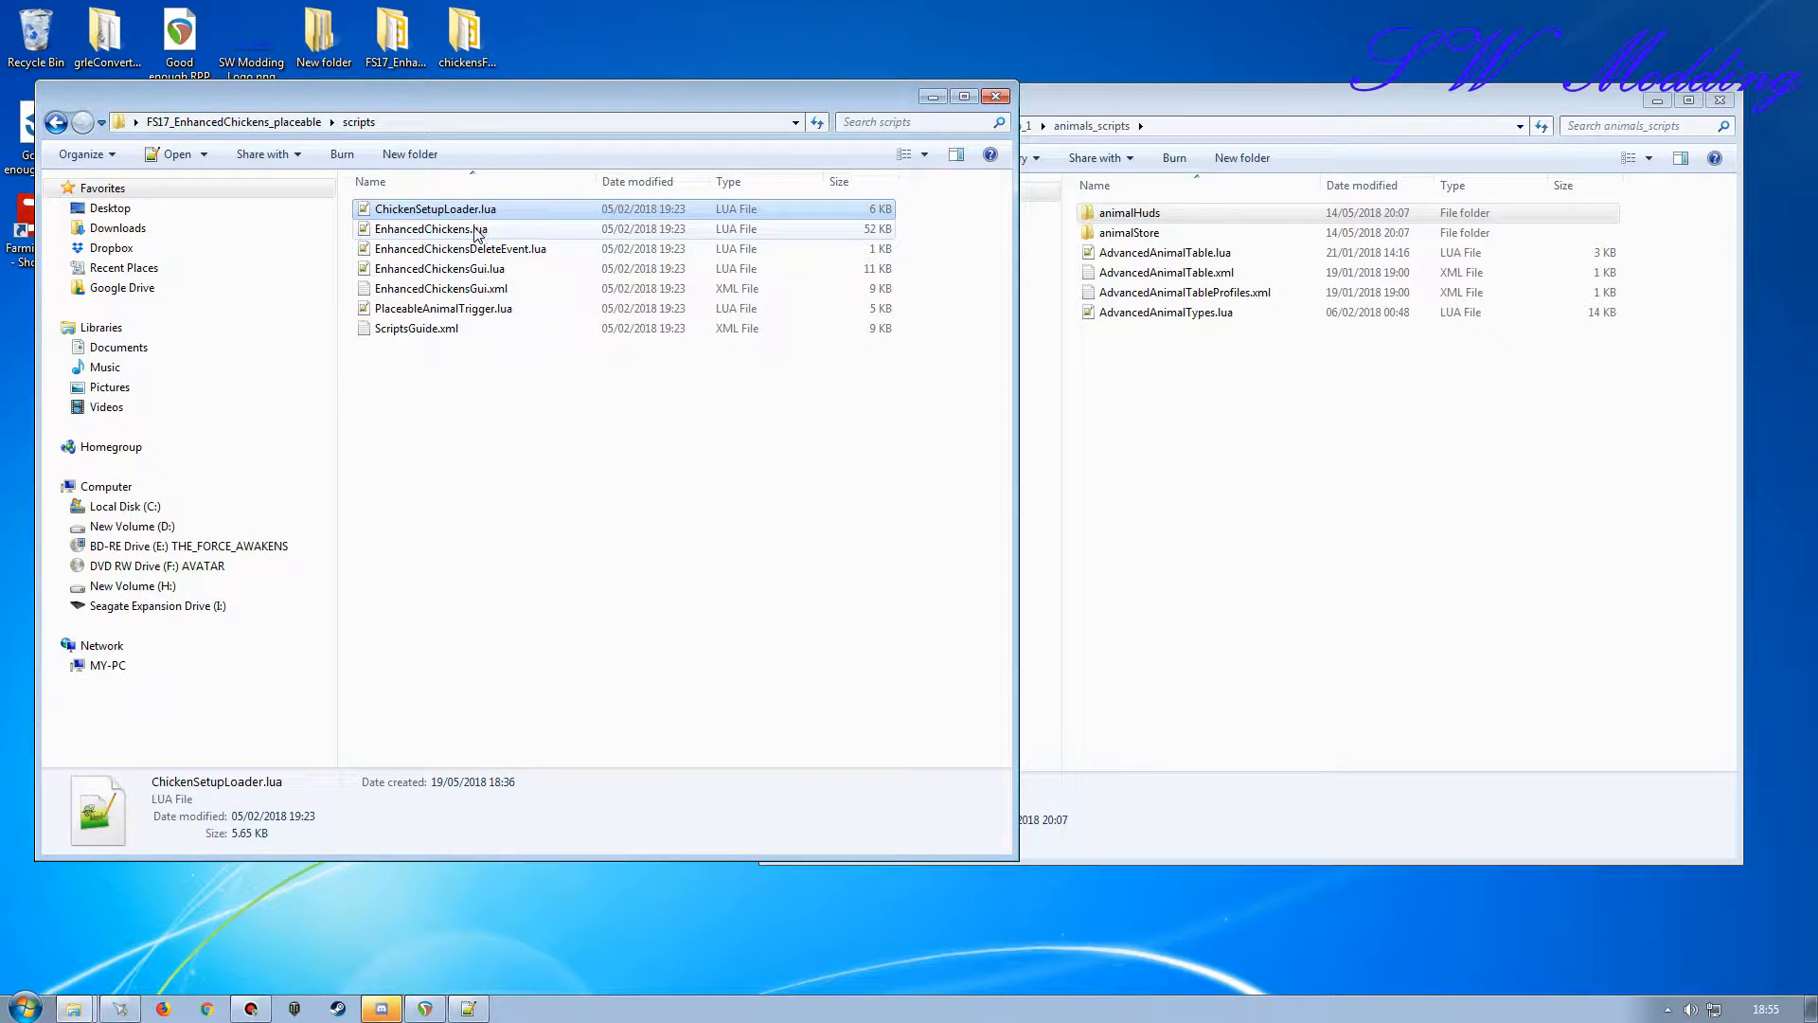
left_click(476, 230, "ctrl")
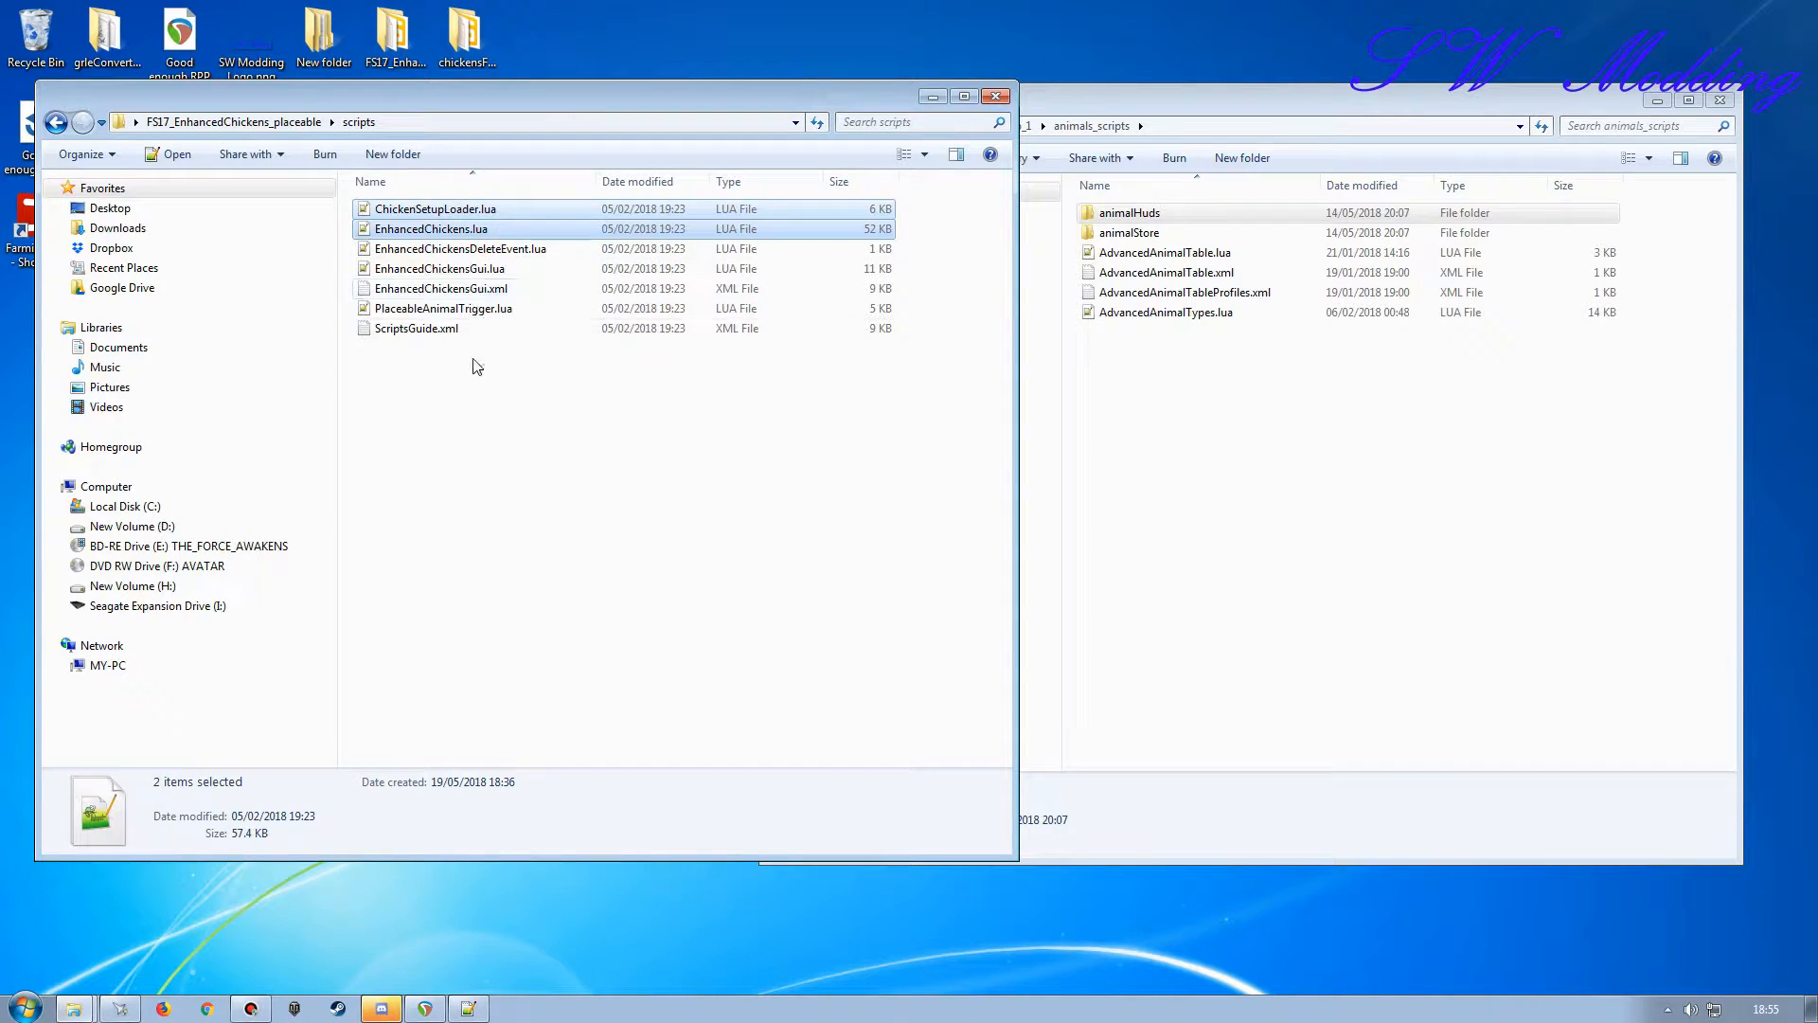
left_click(469, 271, "ctrl")
left_click(466, 292, "ctrl")
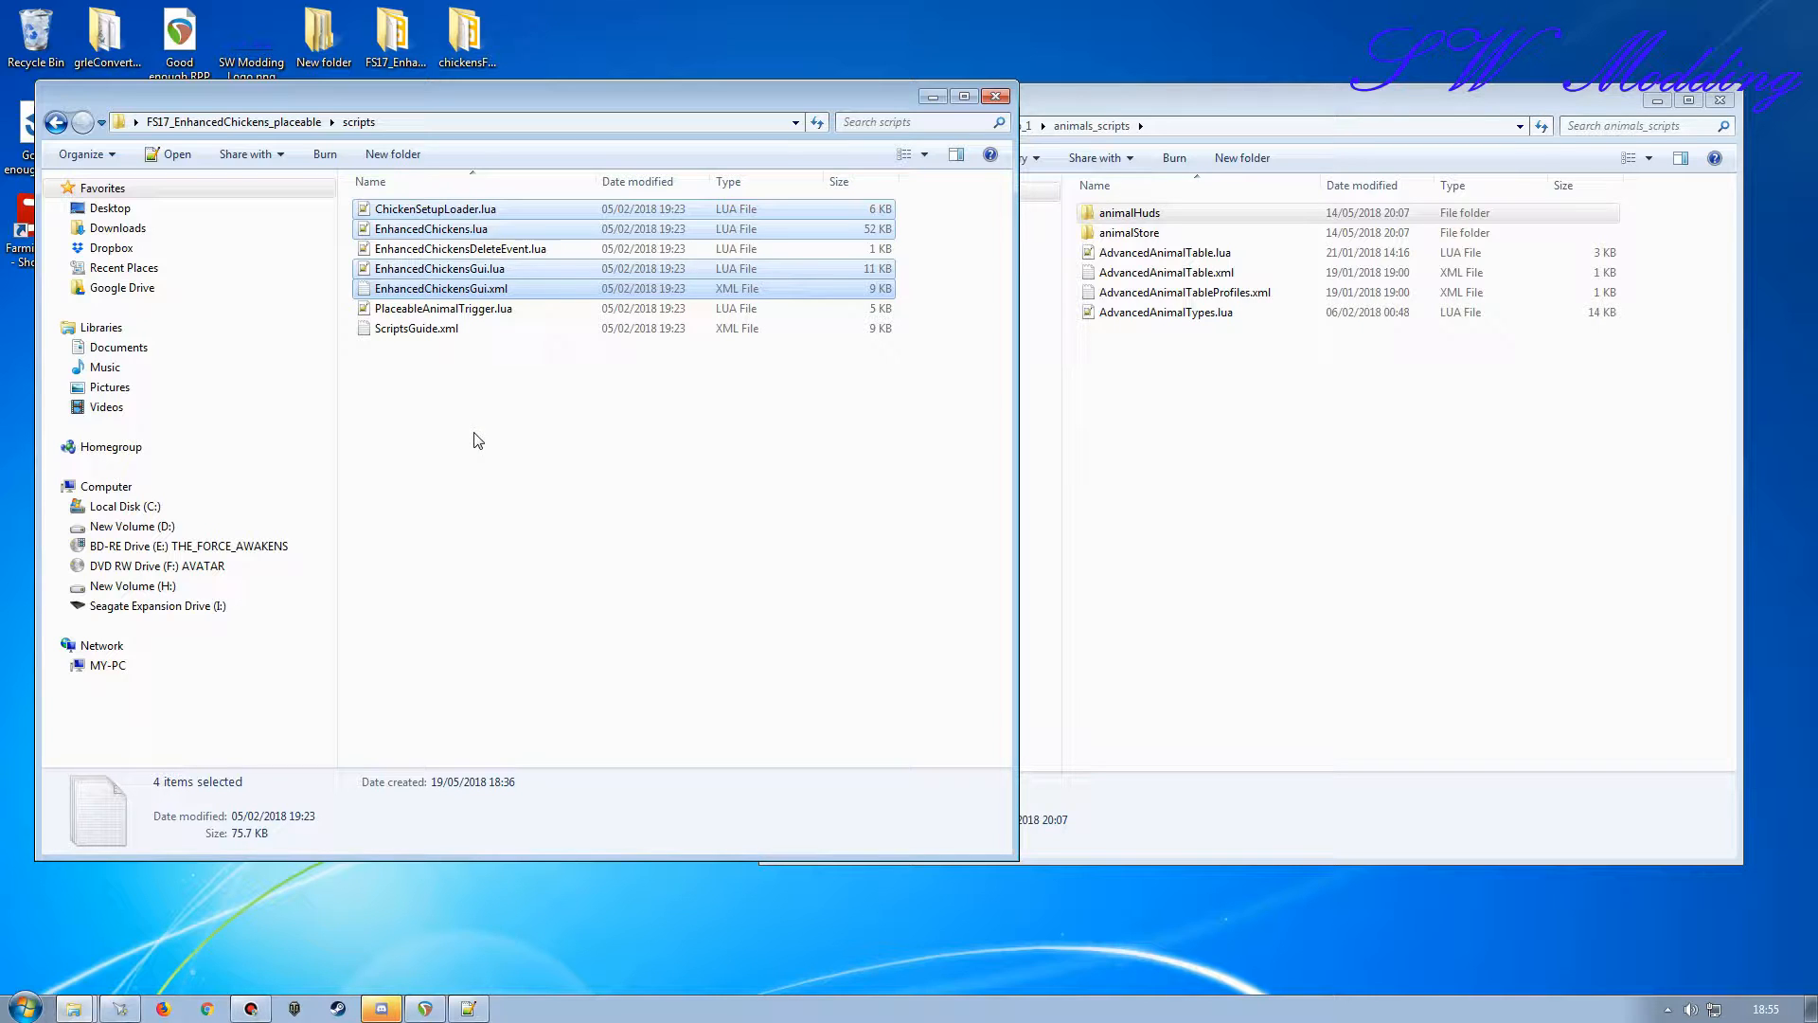
right_click_drag(451, 289, 1184, 533)
left_click(1240, 579)
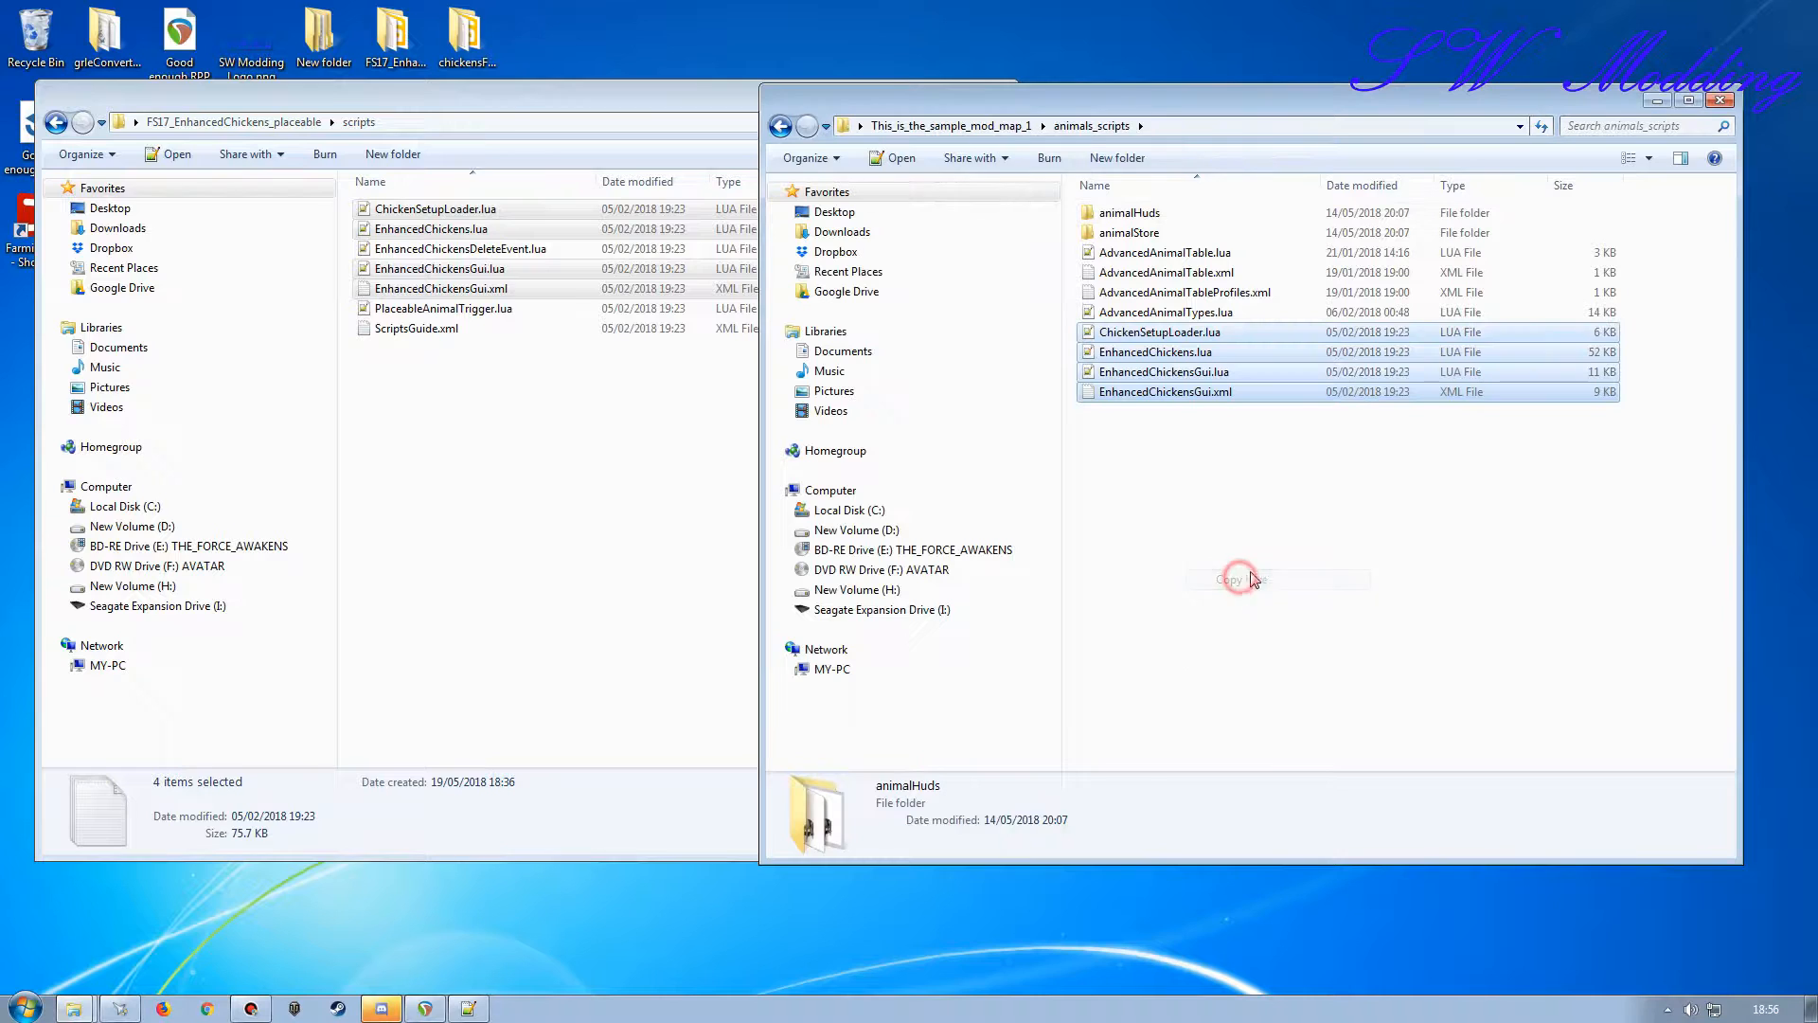
left_click(1189, 544)
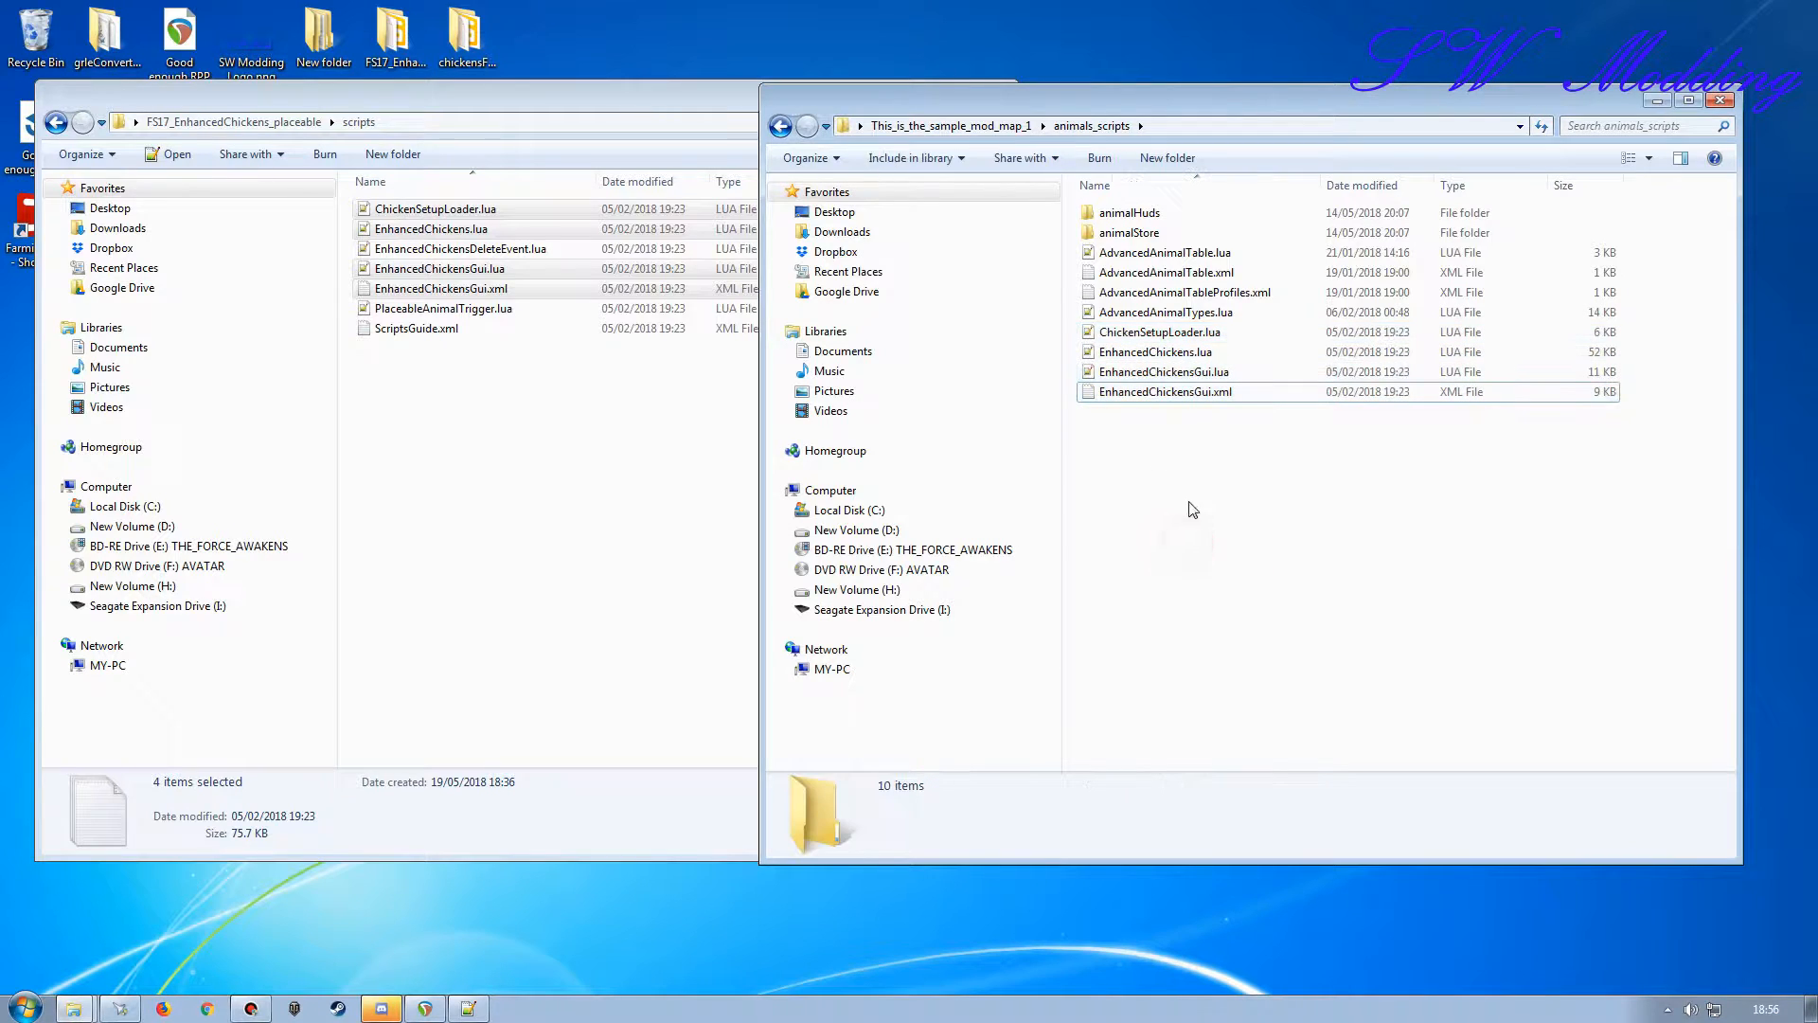
Open the map's copy of EnhancedChickens.lua in Notepad++, and copy the animals_scripts folder's name from the map's root folder.
left_click(1157, 351)
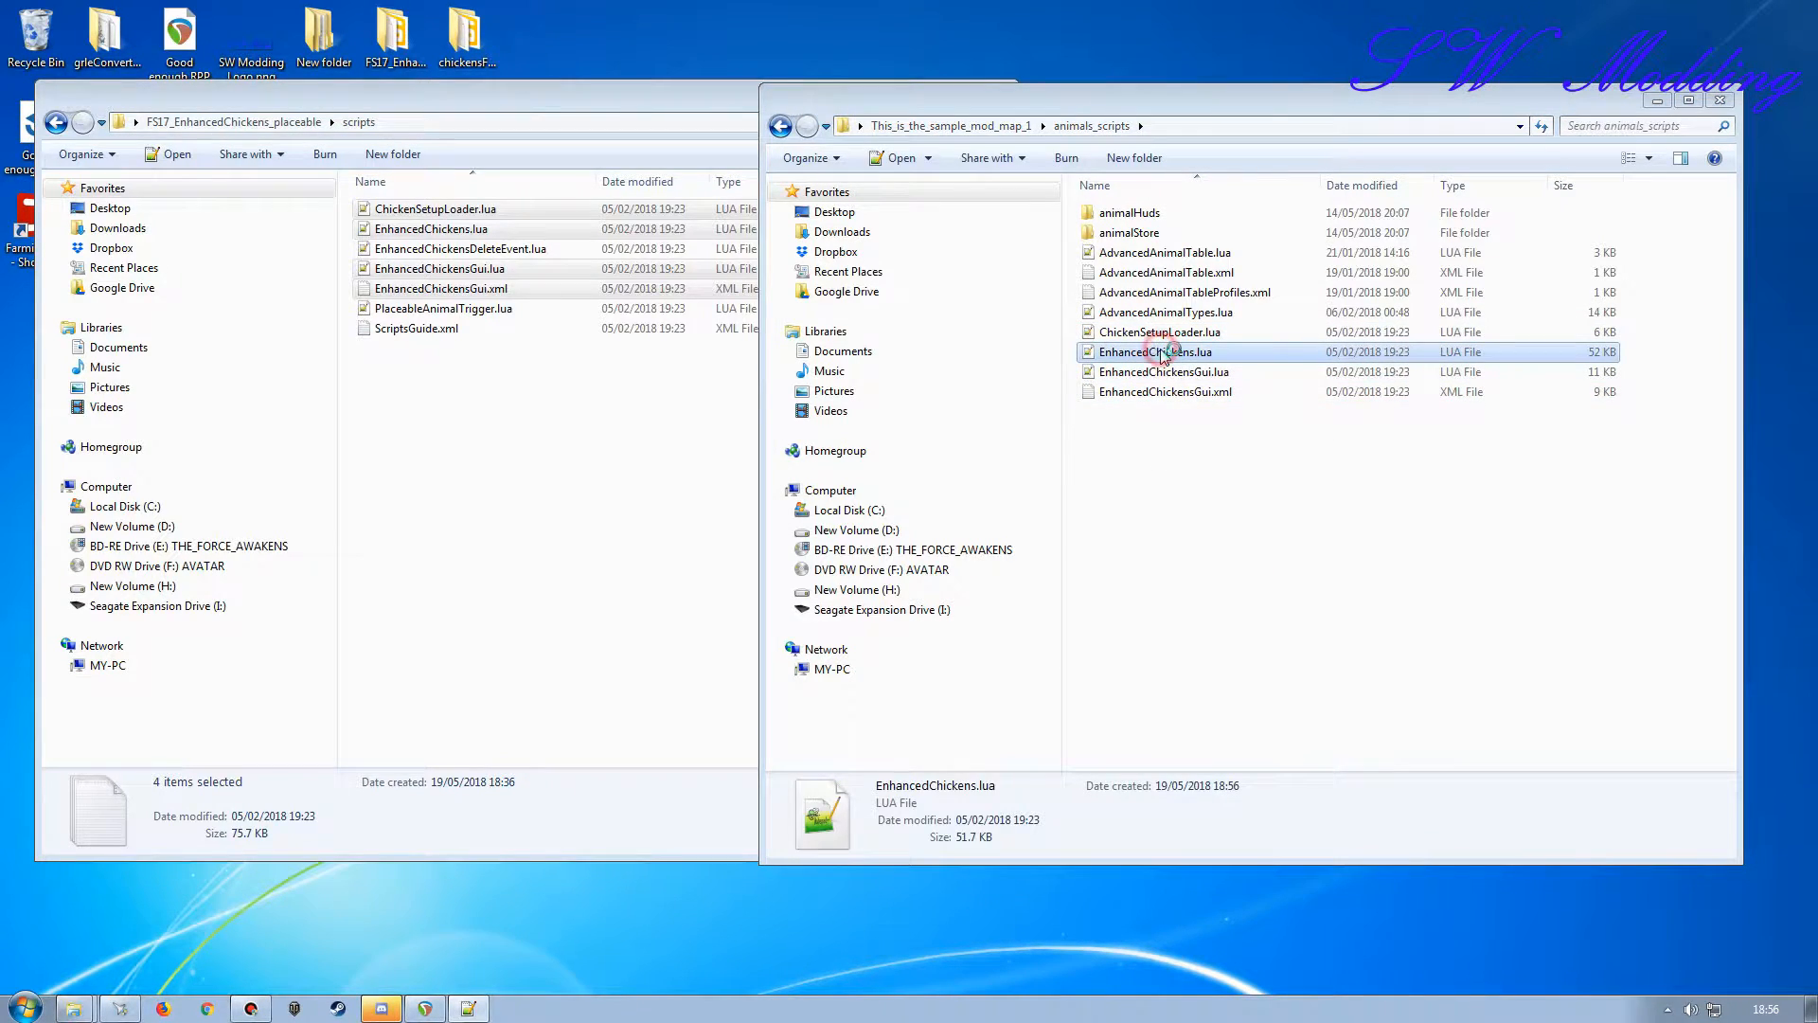
left_click_drag(0, 64, 1322, 1)
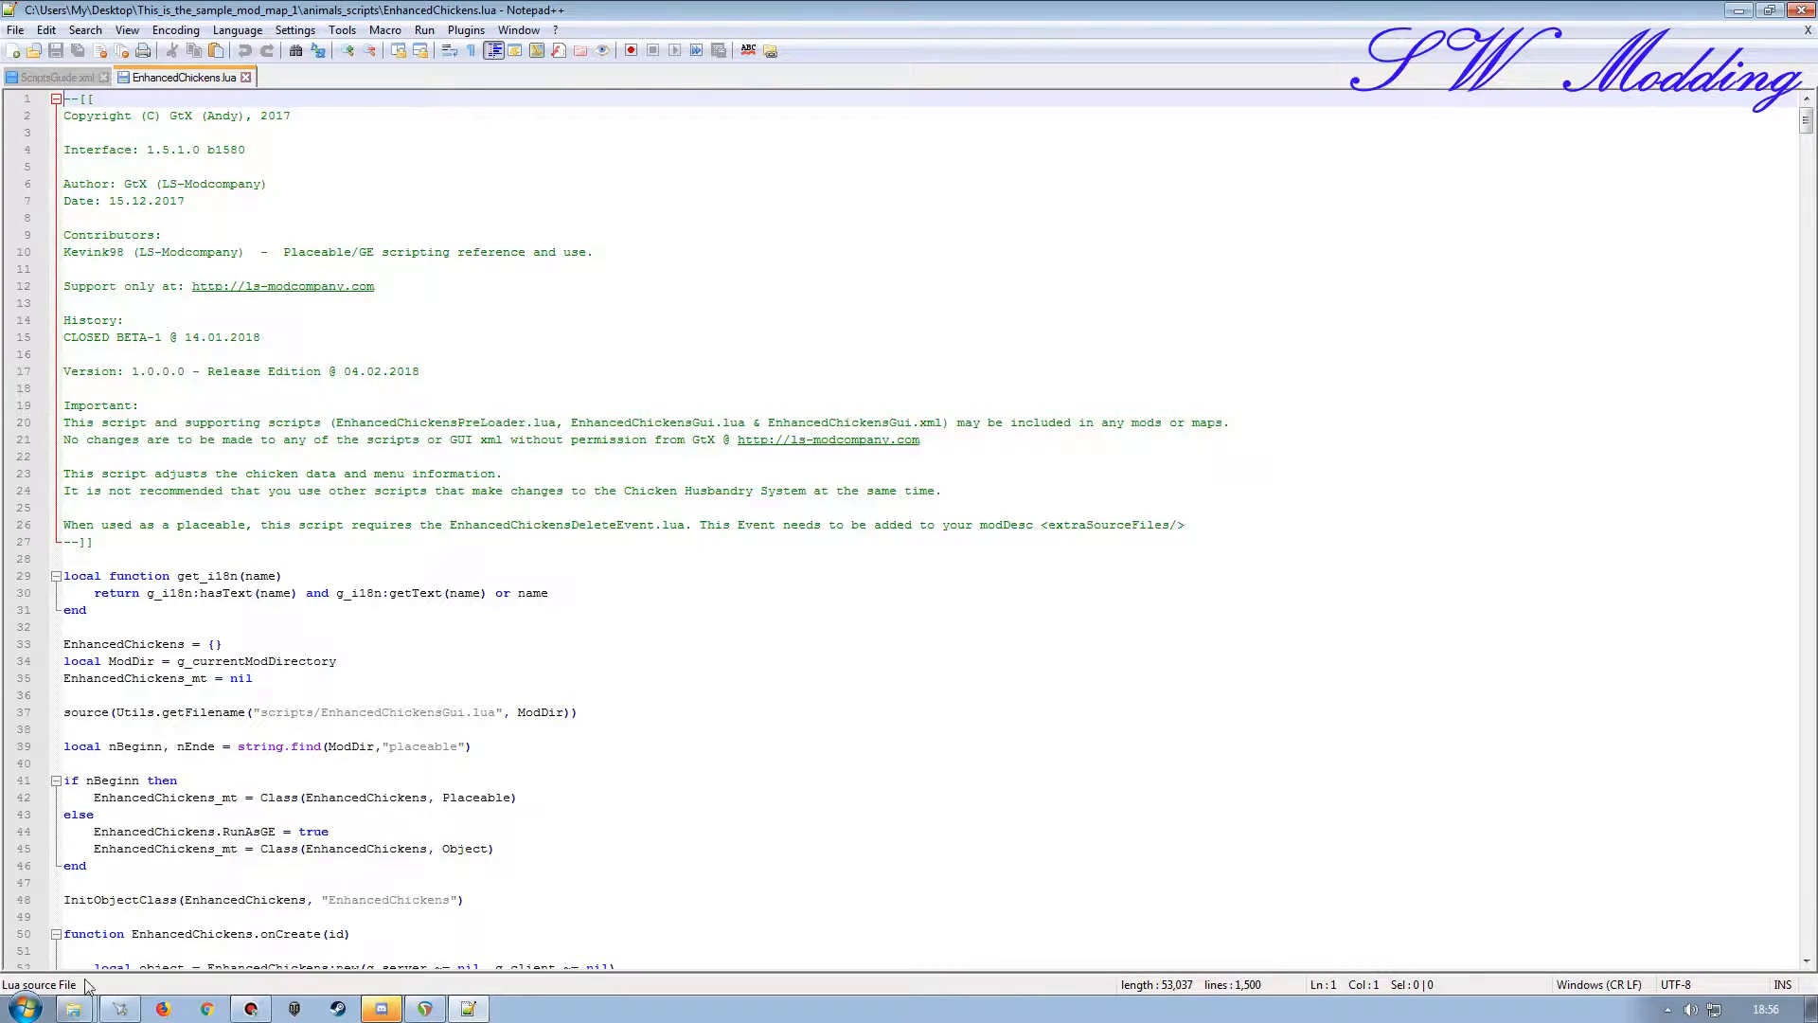
left_click(1738, 10)
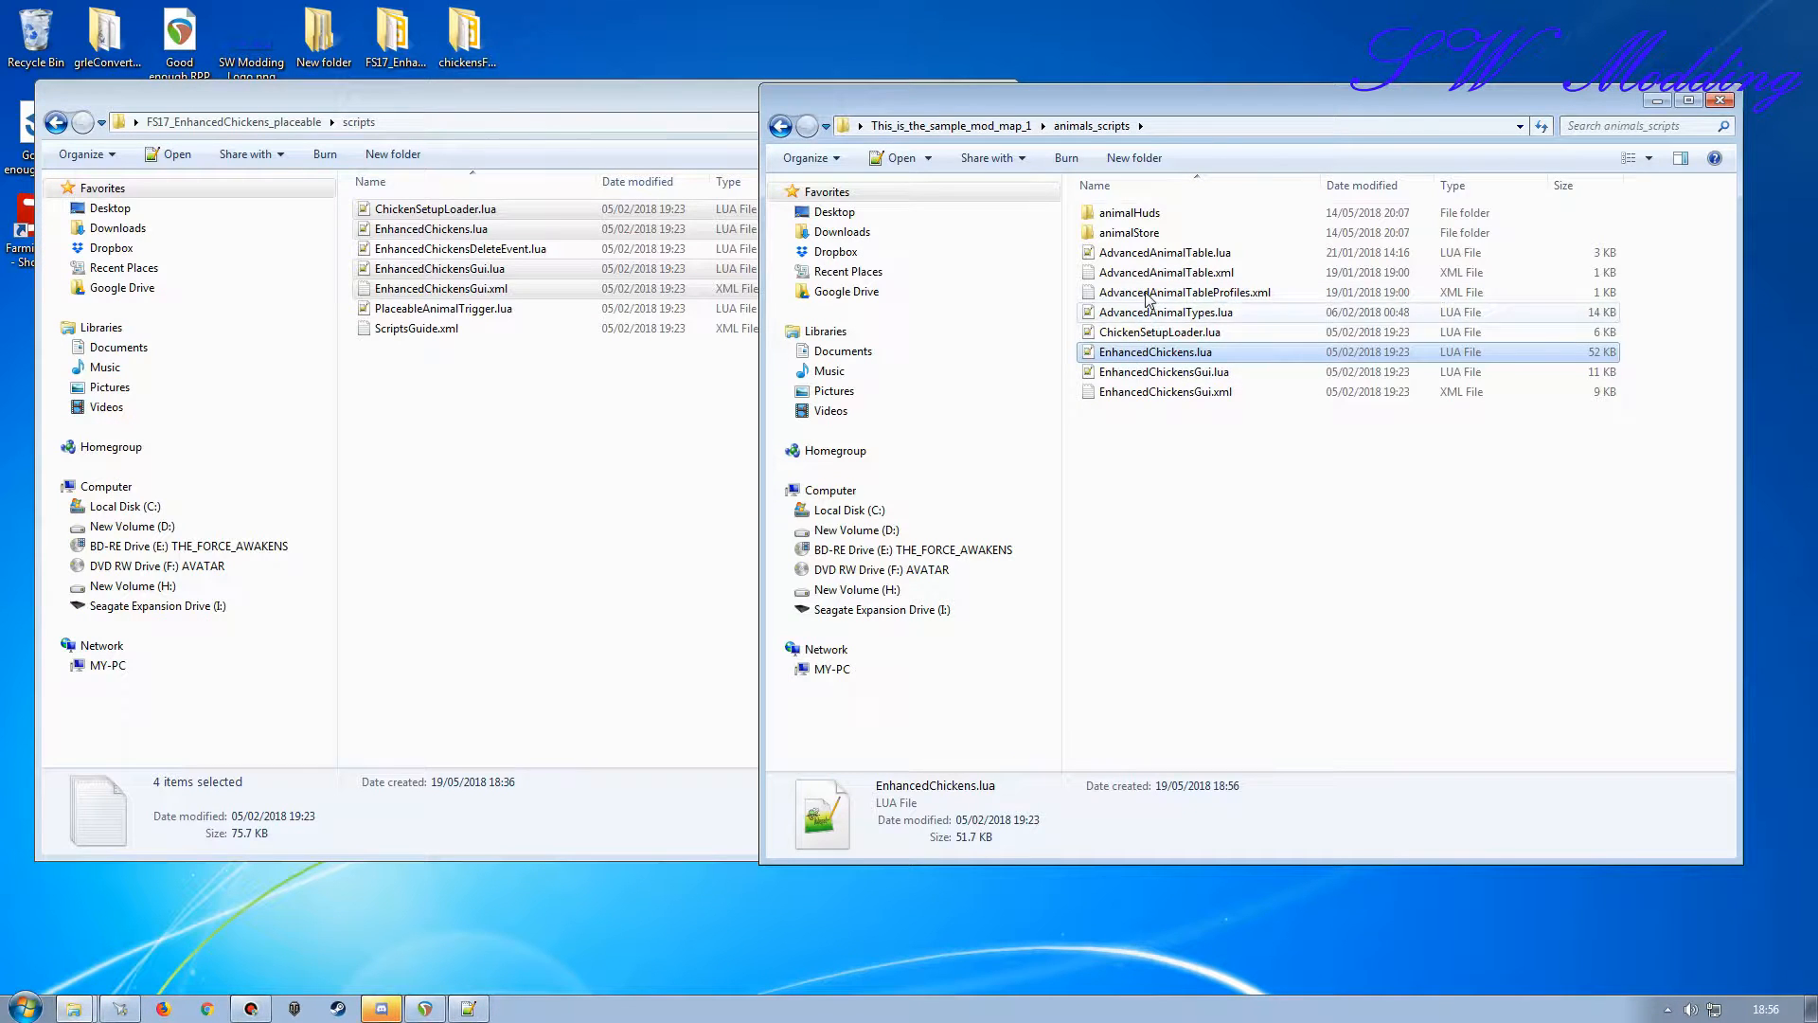
left_click(1160, 563)
key("BackSpace")
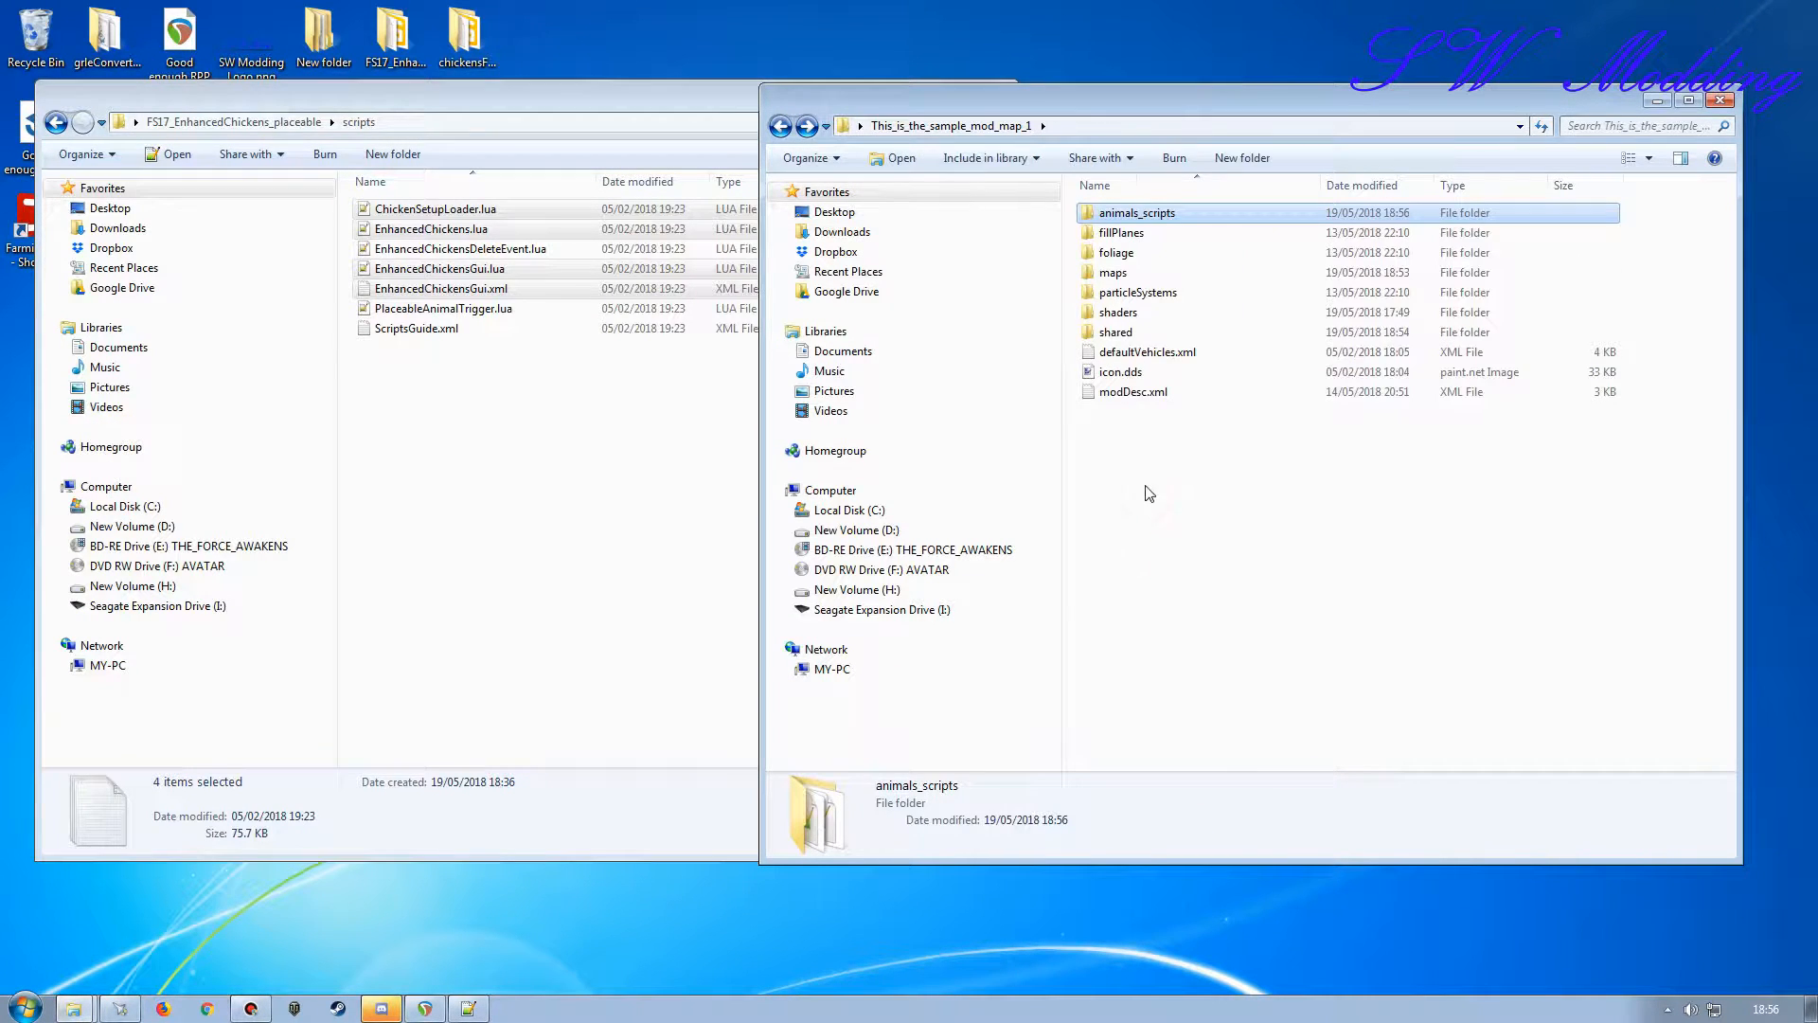
left_click(1141, 214)
key("ctrl+c")
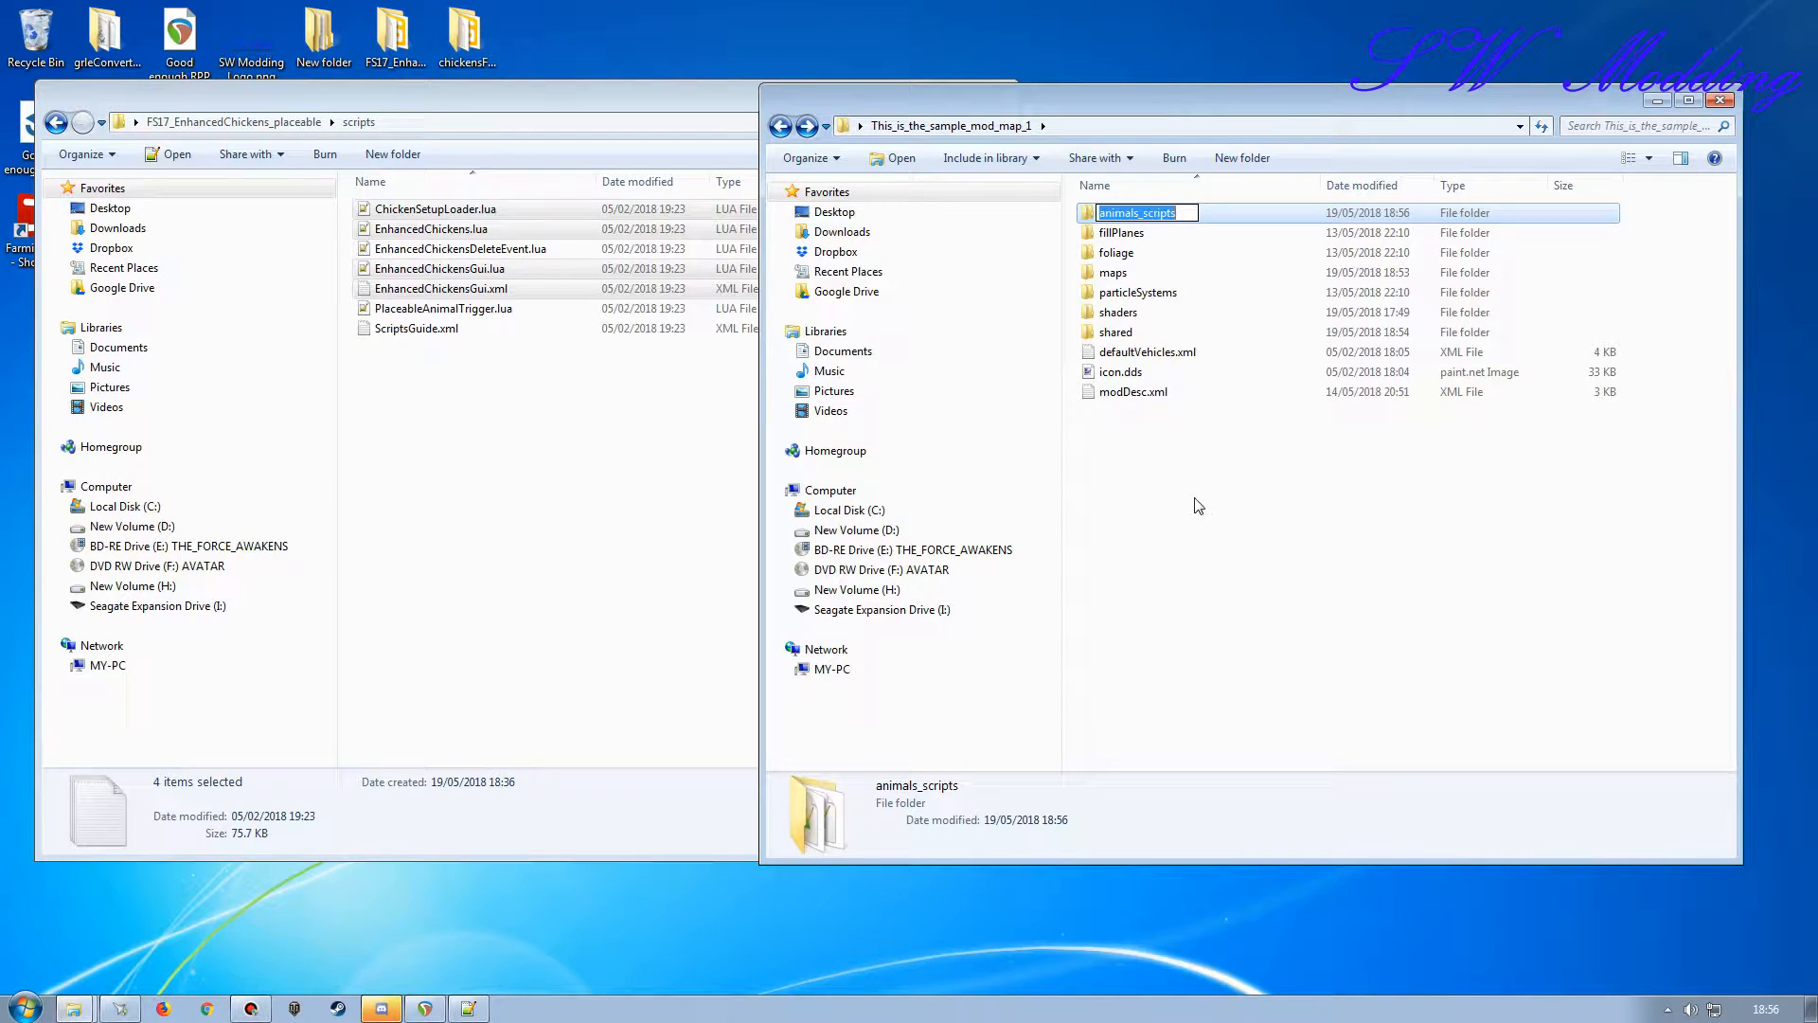
Change the EnhancedChickensGui.lua source path in EnhancedChickens.lua from scripts to animals_scripts, save the file and close the editor.
left_click(451, 1011)
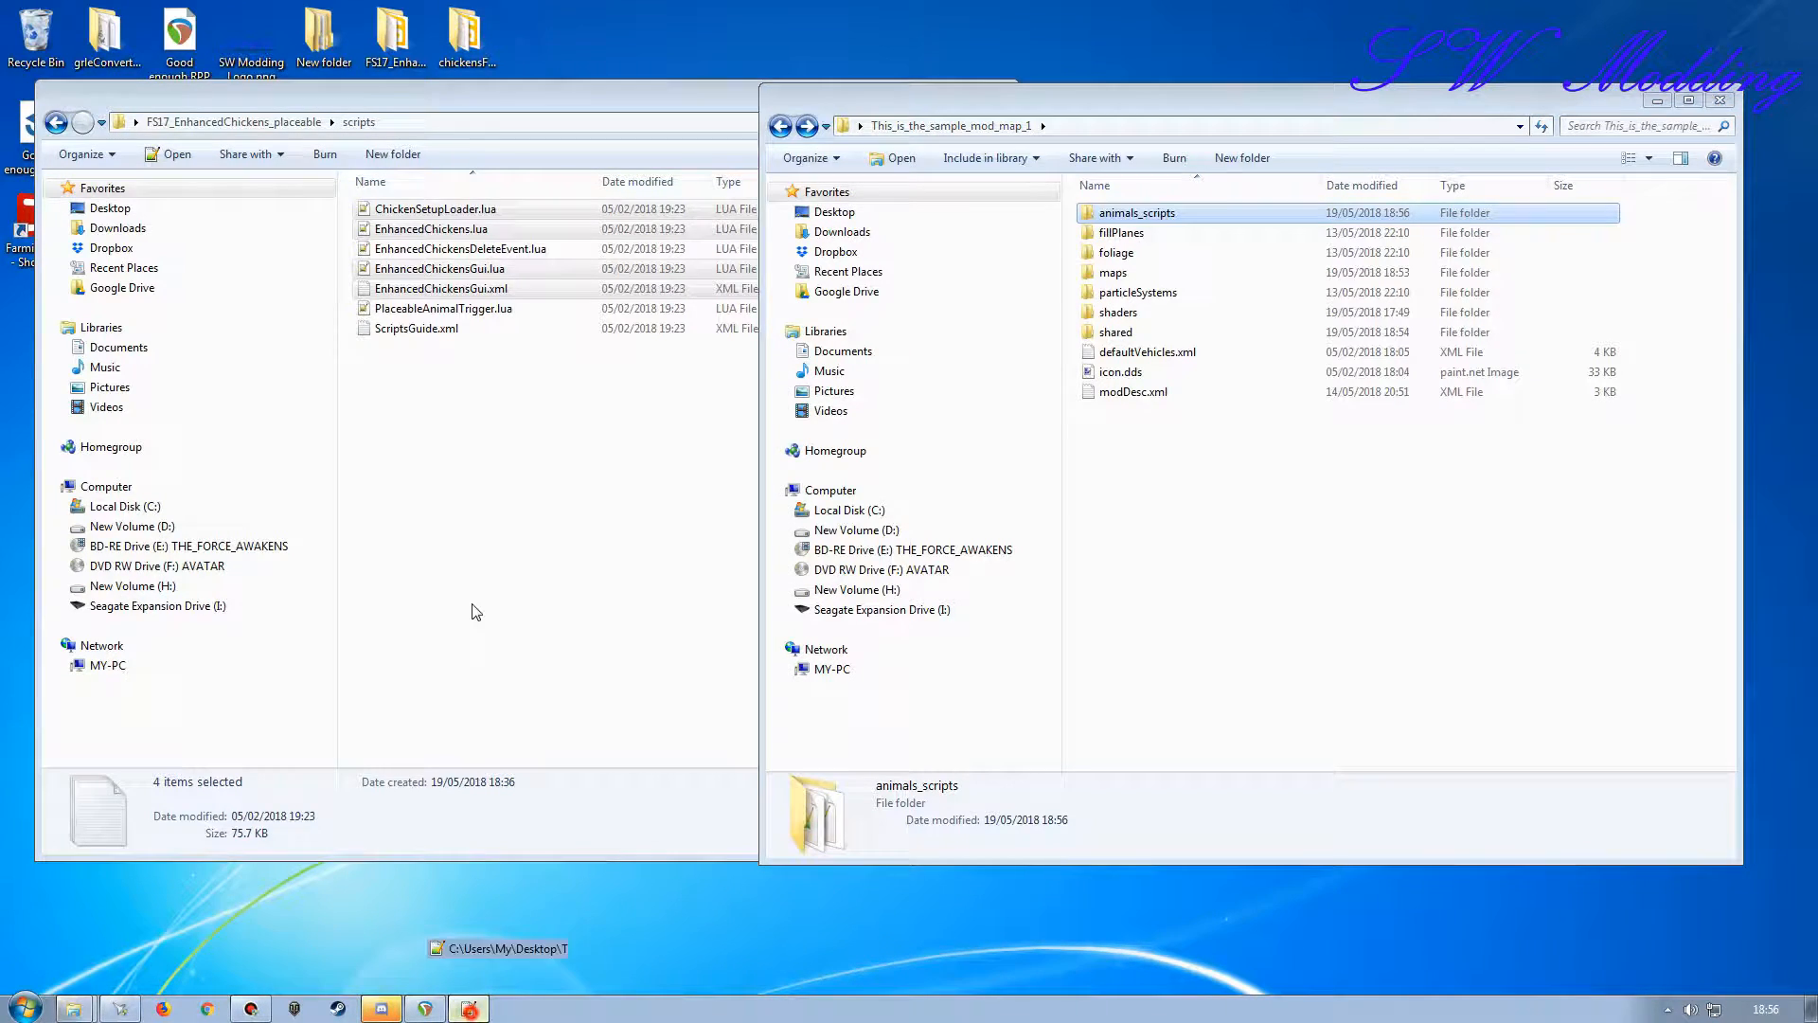
left_click_drag(313, 717, 262, 717)
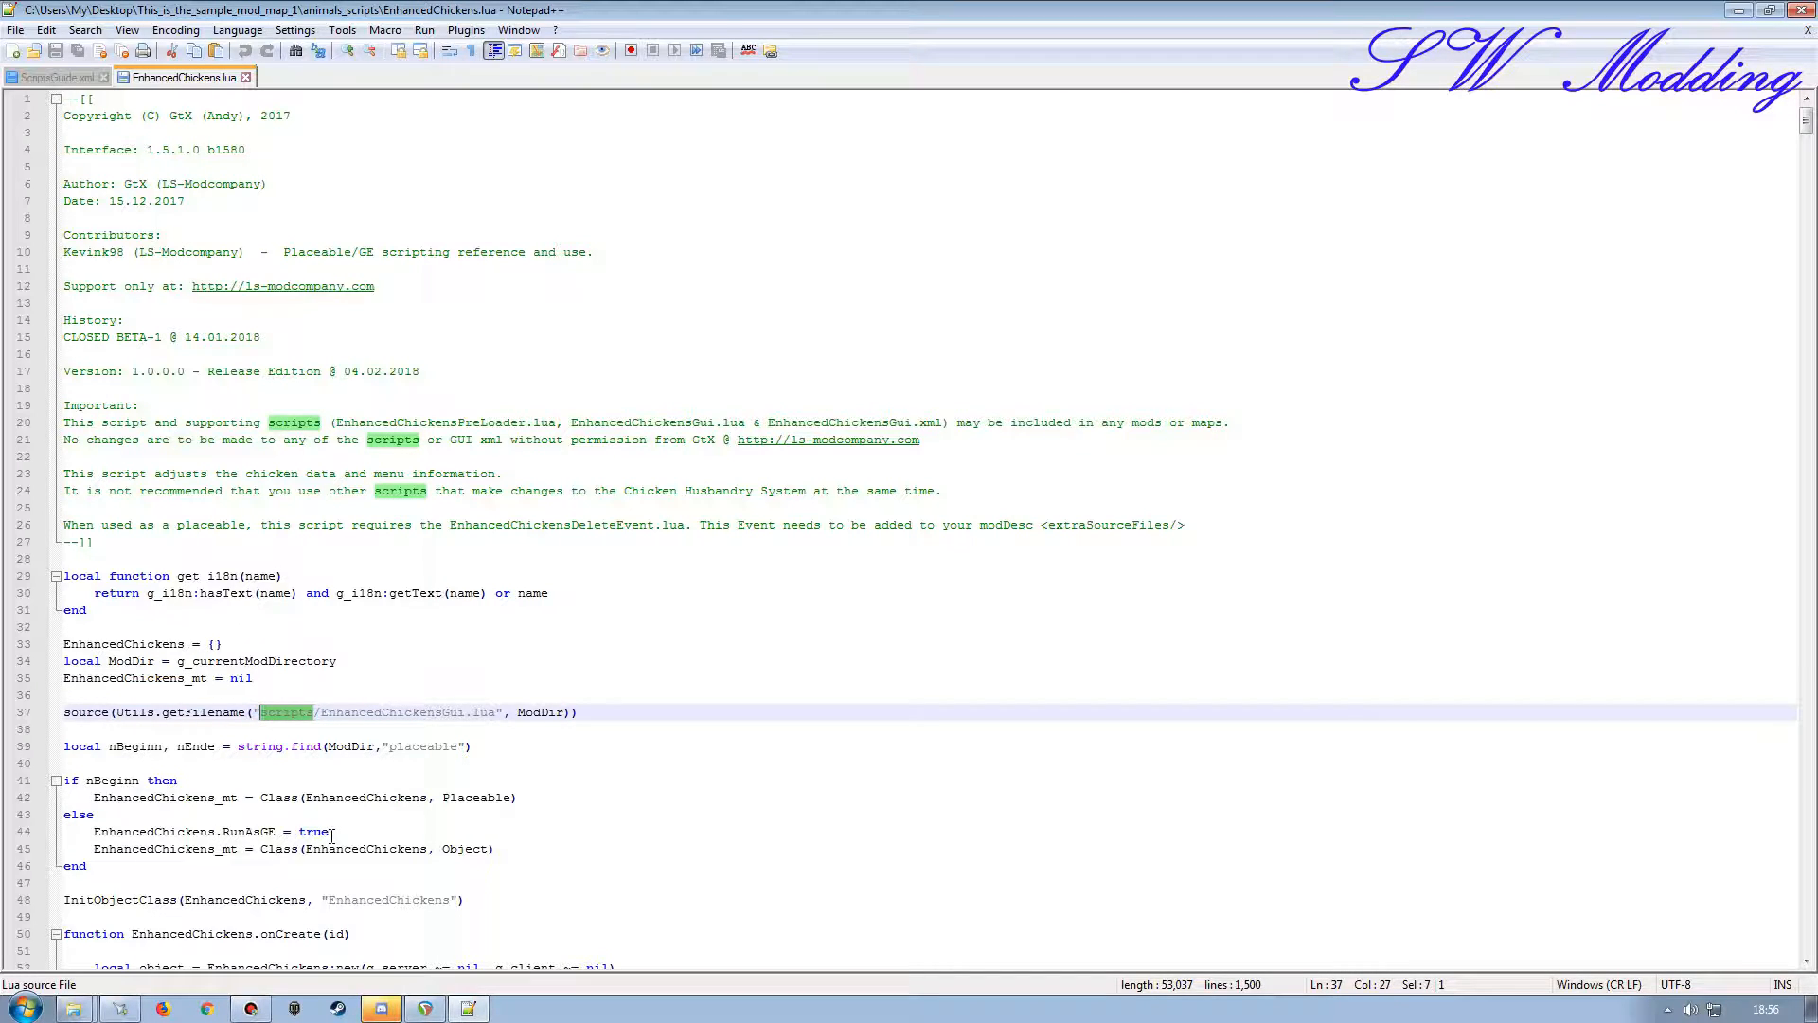
key("ctrl+v")
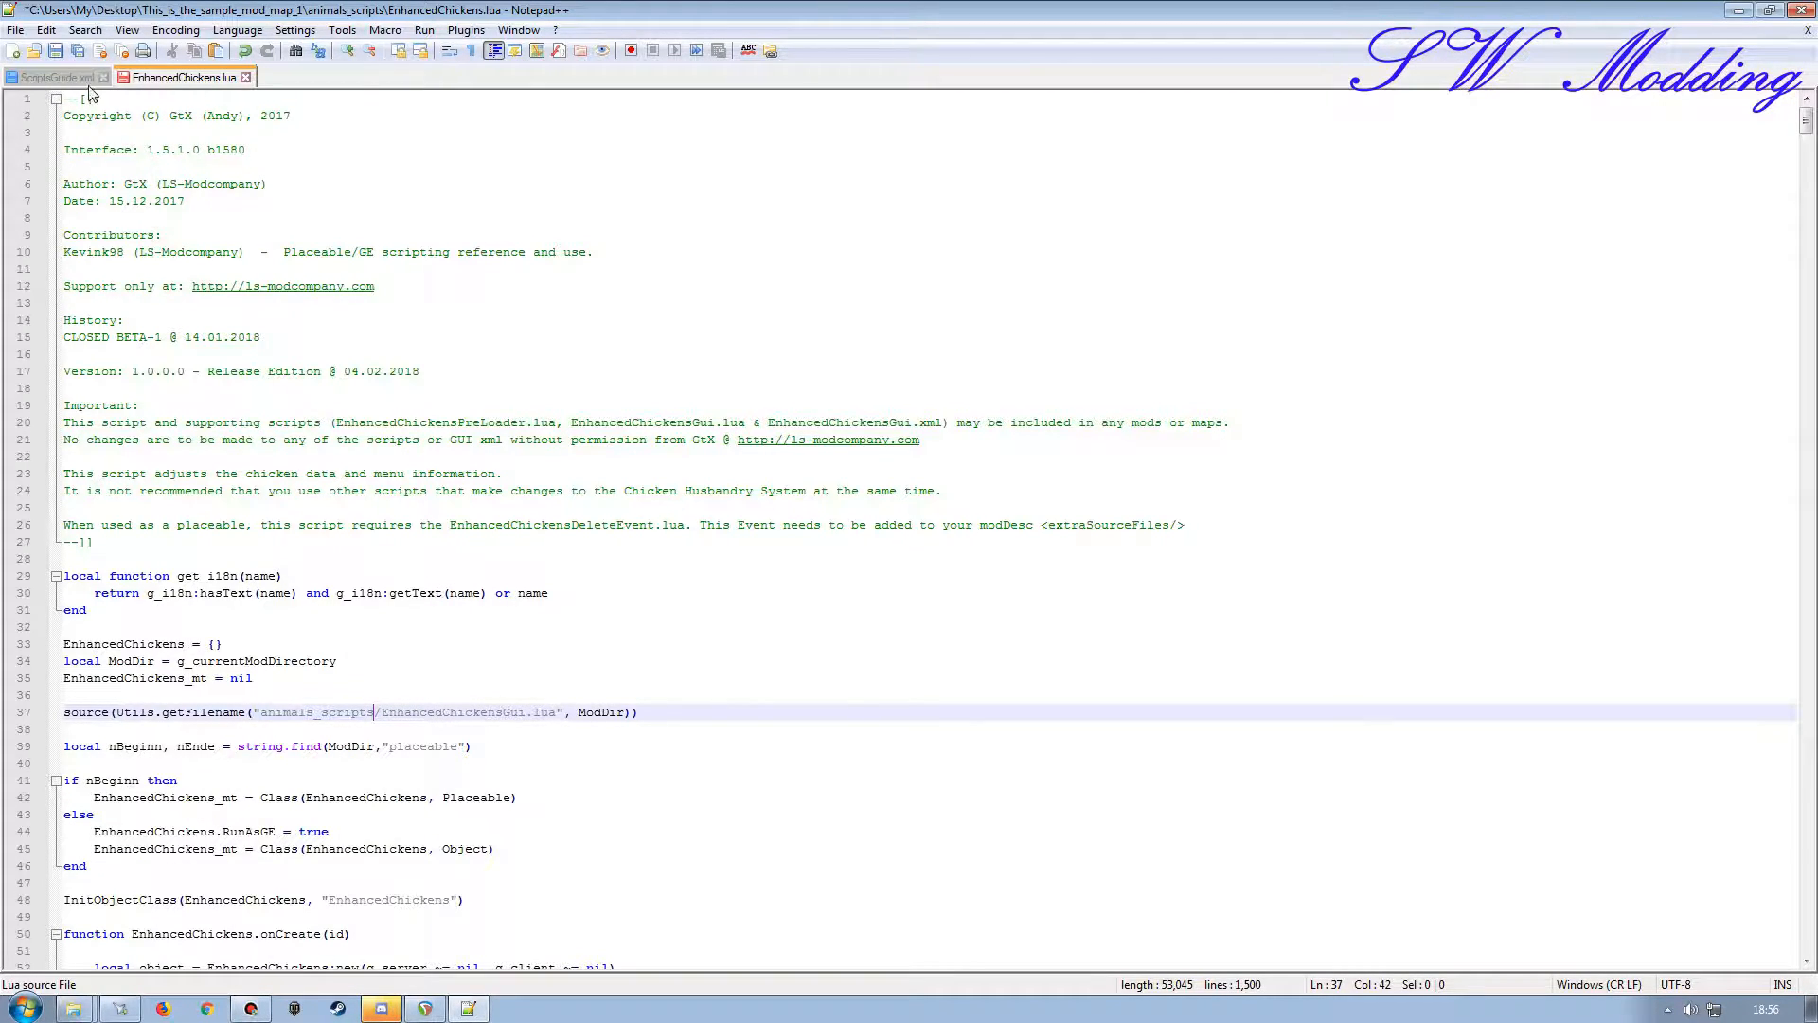
left_click(55, 50)
left_click(246, 77)
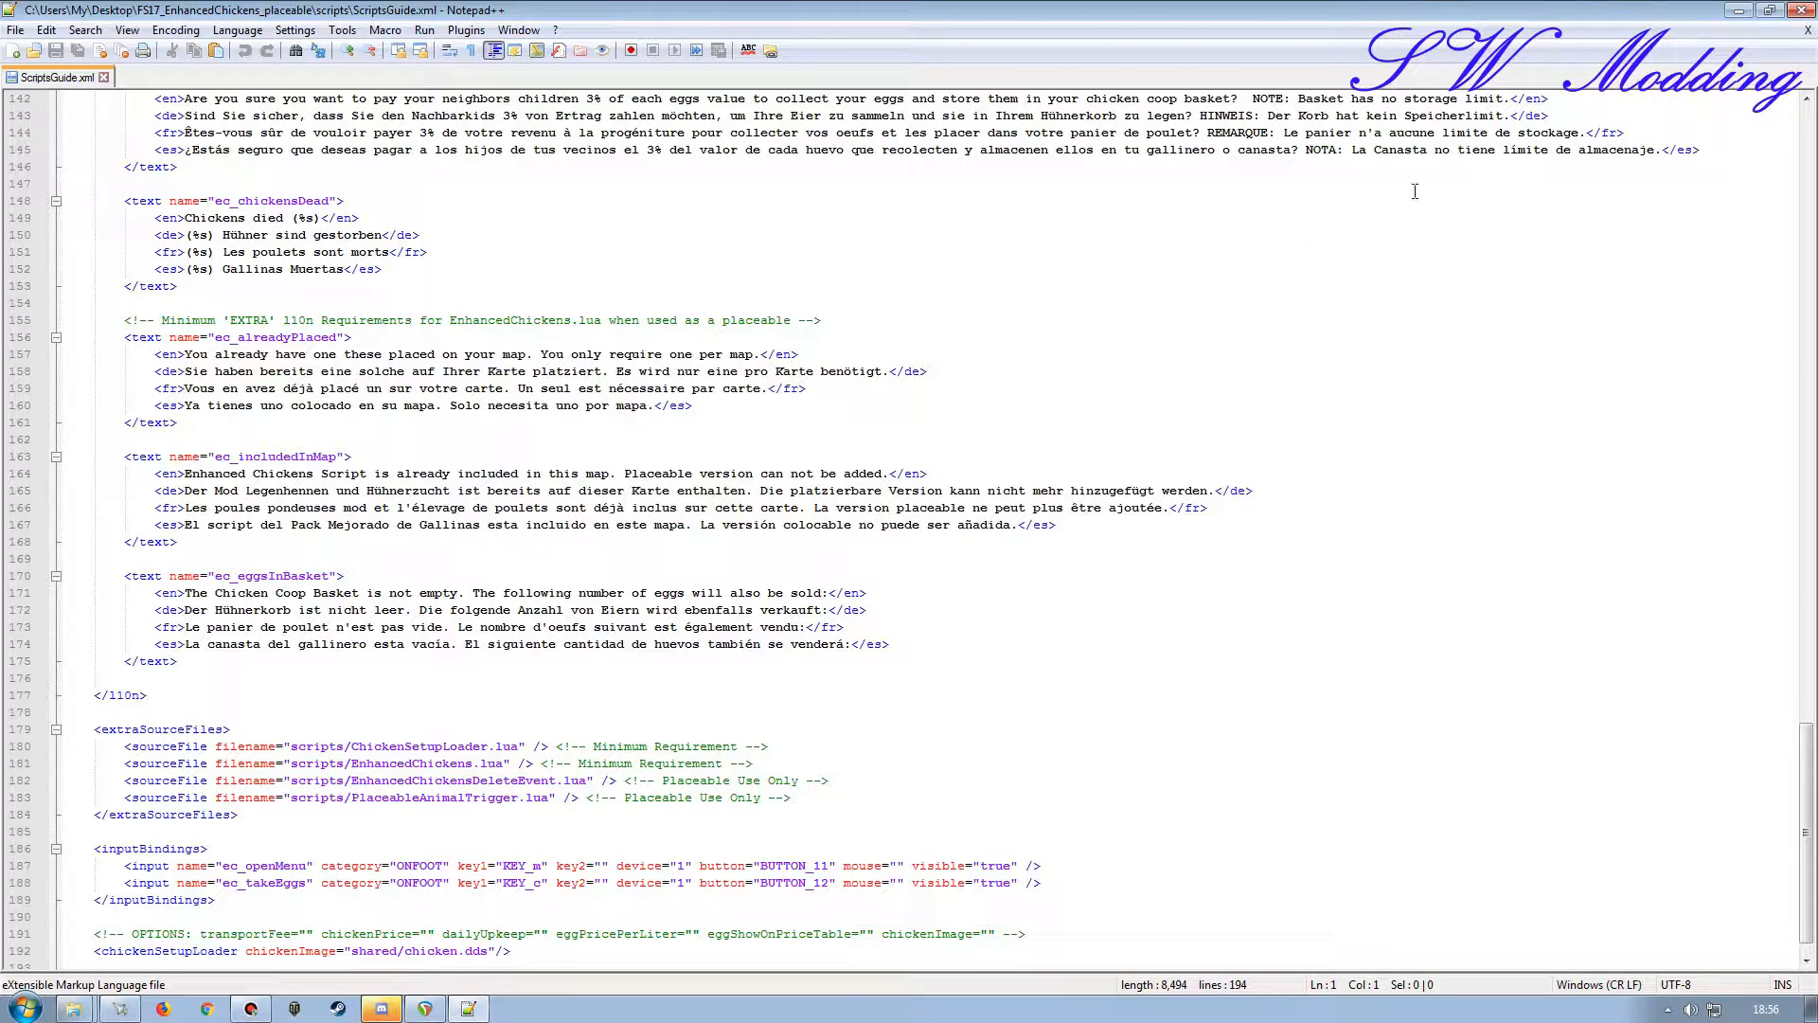
left_click(1800, 9)
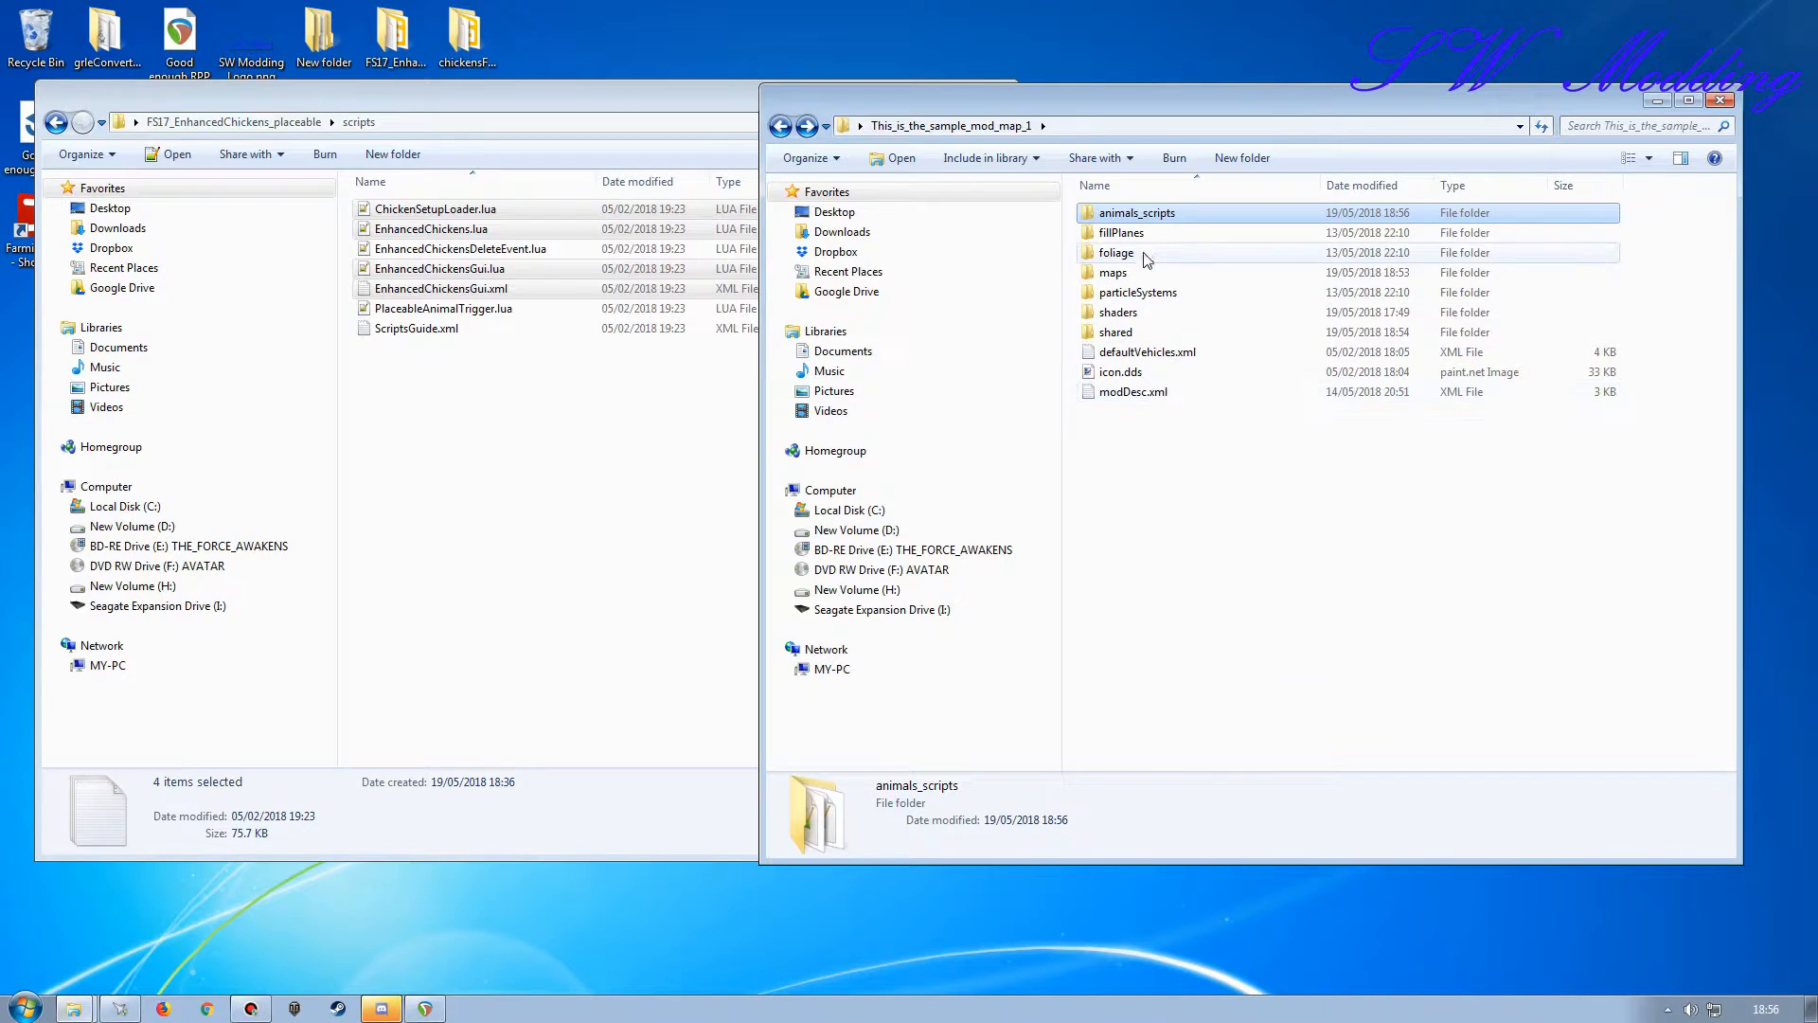
In the map's animals_scripts folder, open EnhancedChickensGui.xml, check it for script folder paths, and close it.
double_click(1136, 213)
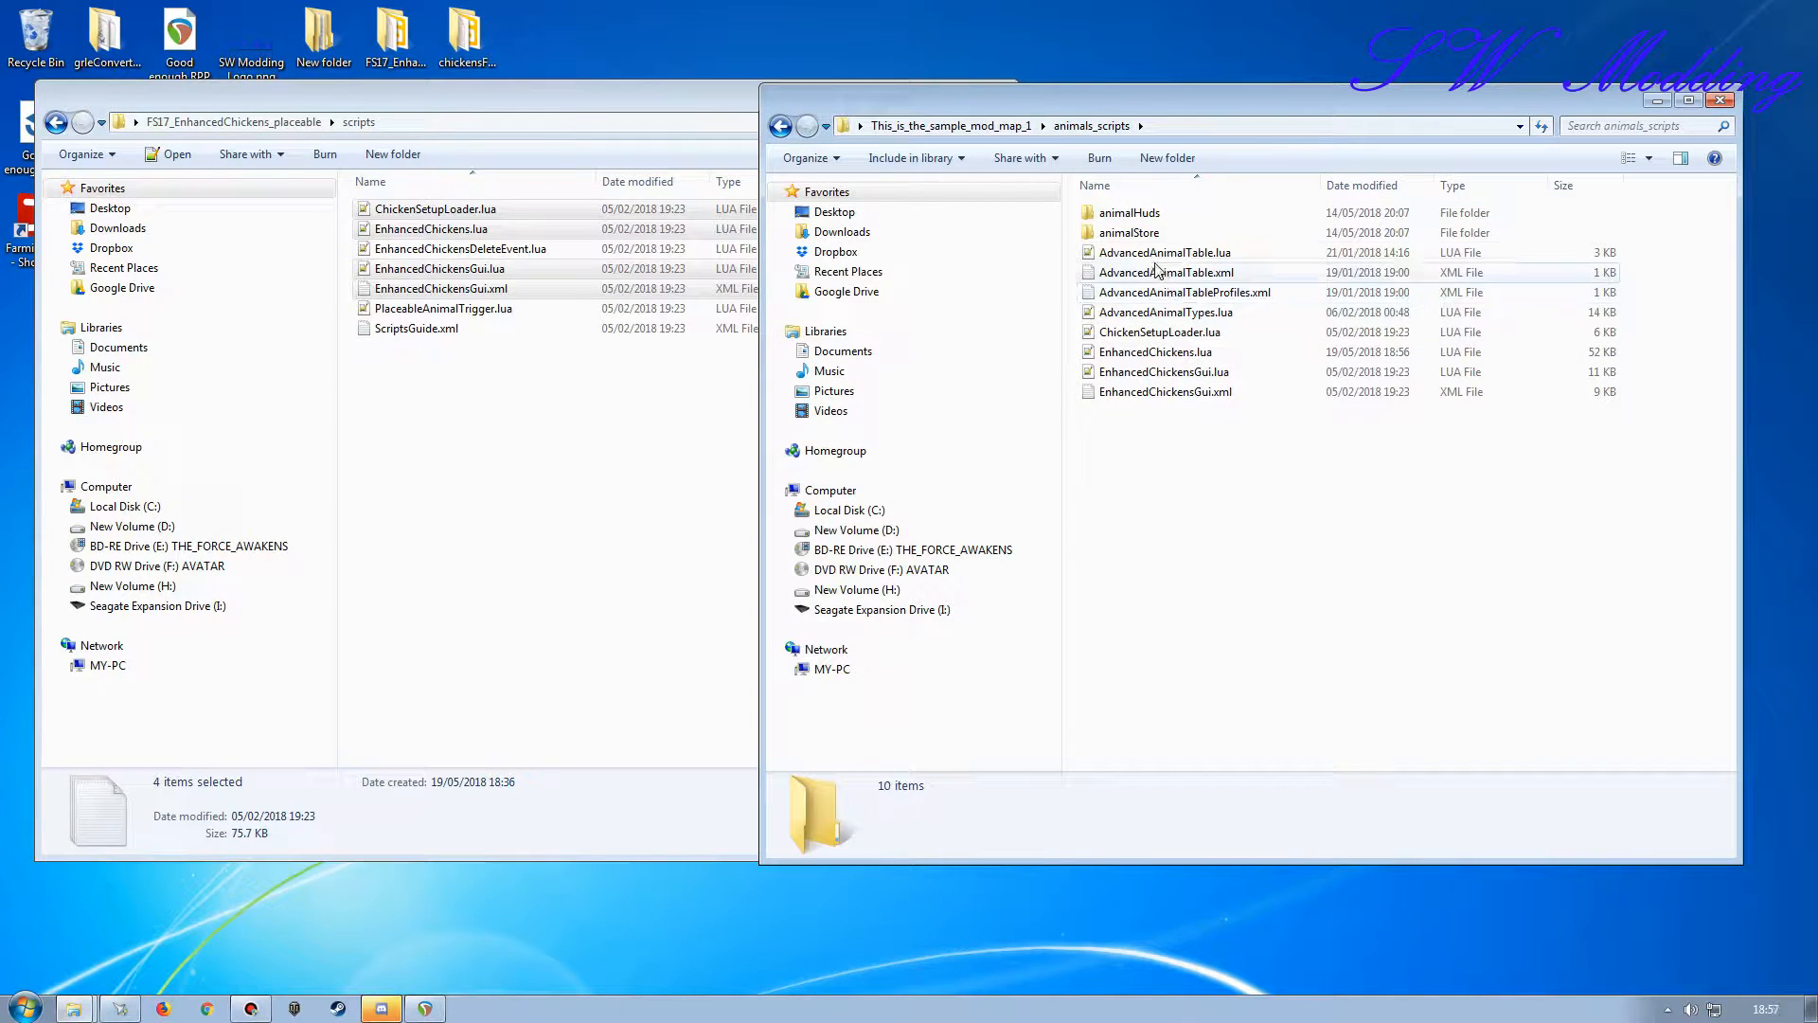
left_click(1152, 352)
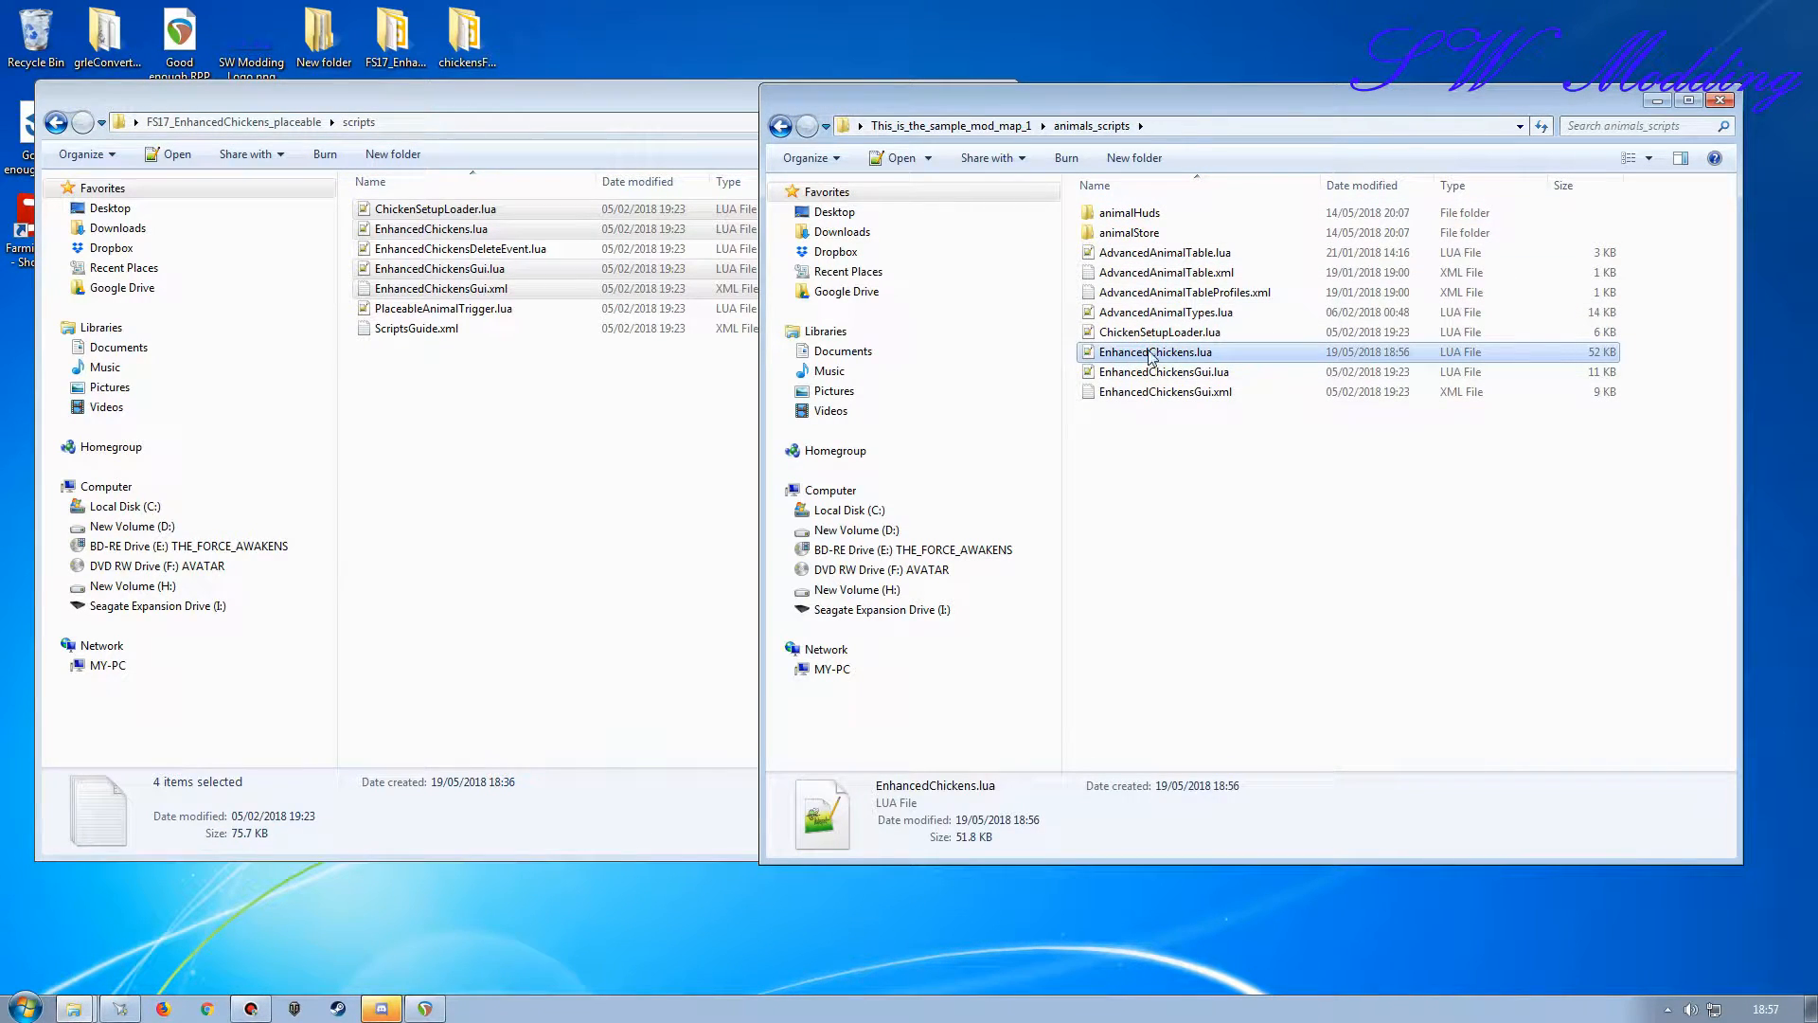
left_click(1153, 334)
left_click(1170, 374)
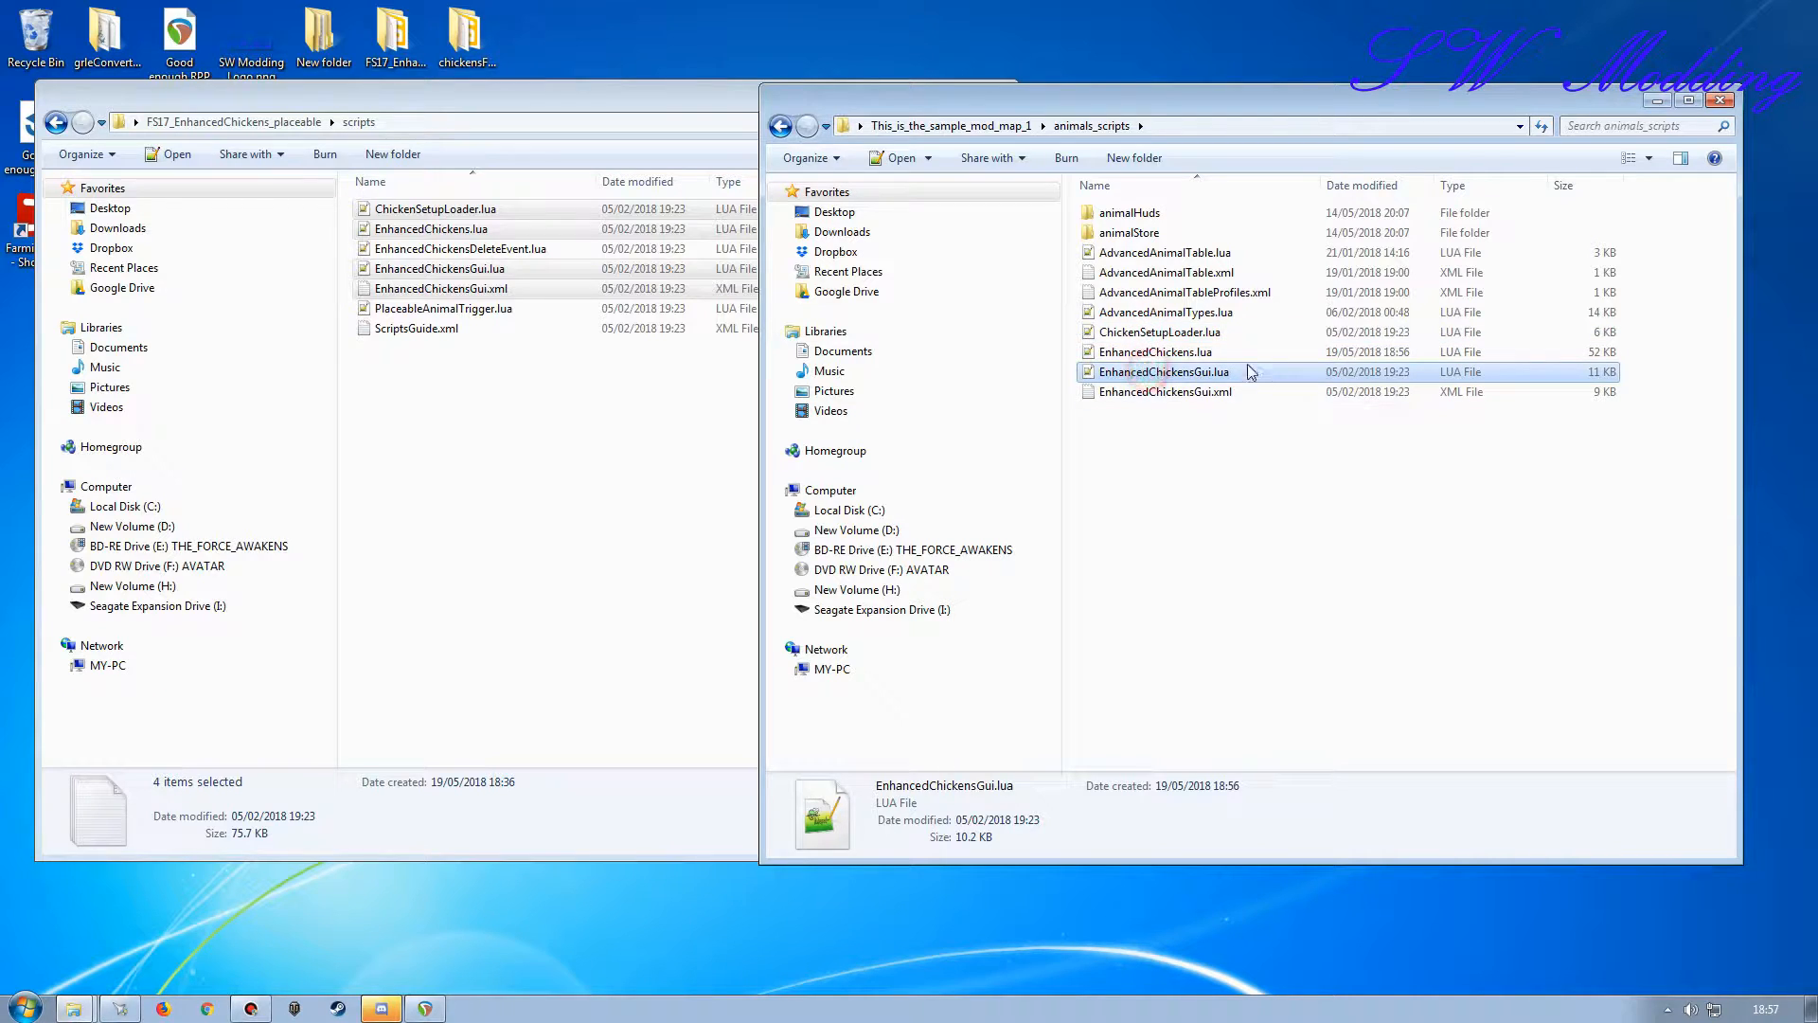
left_click(1172, 393)
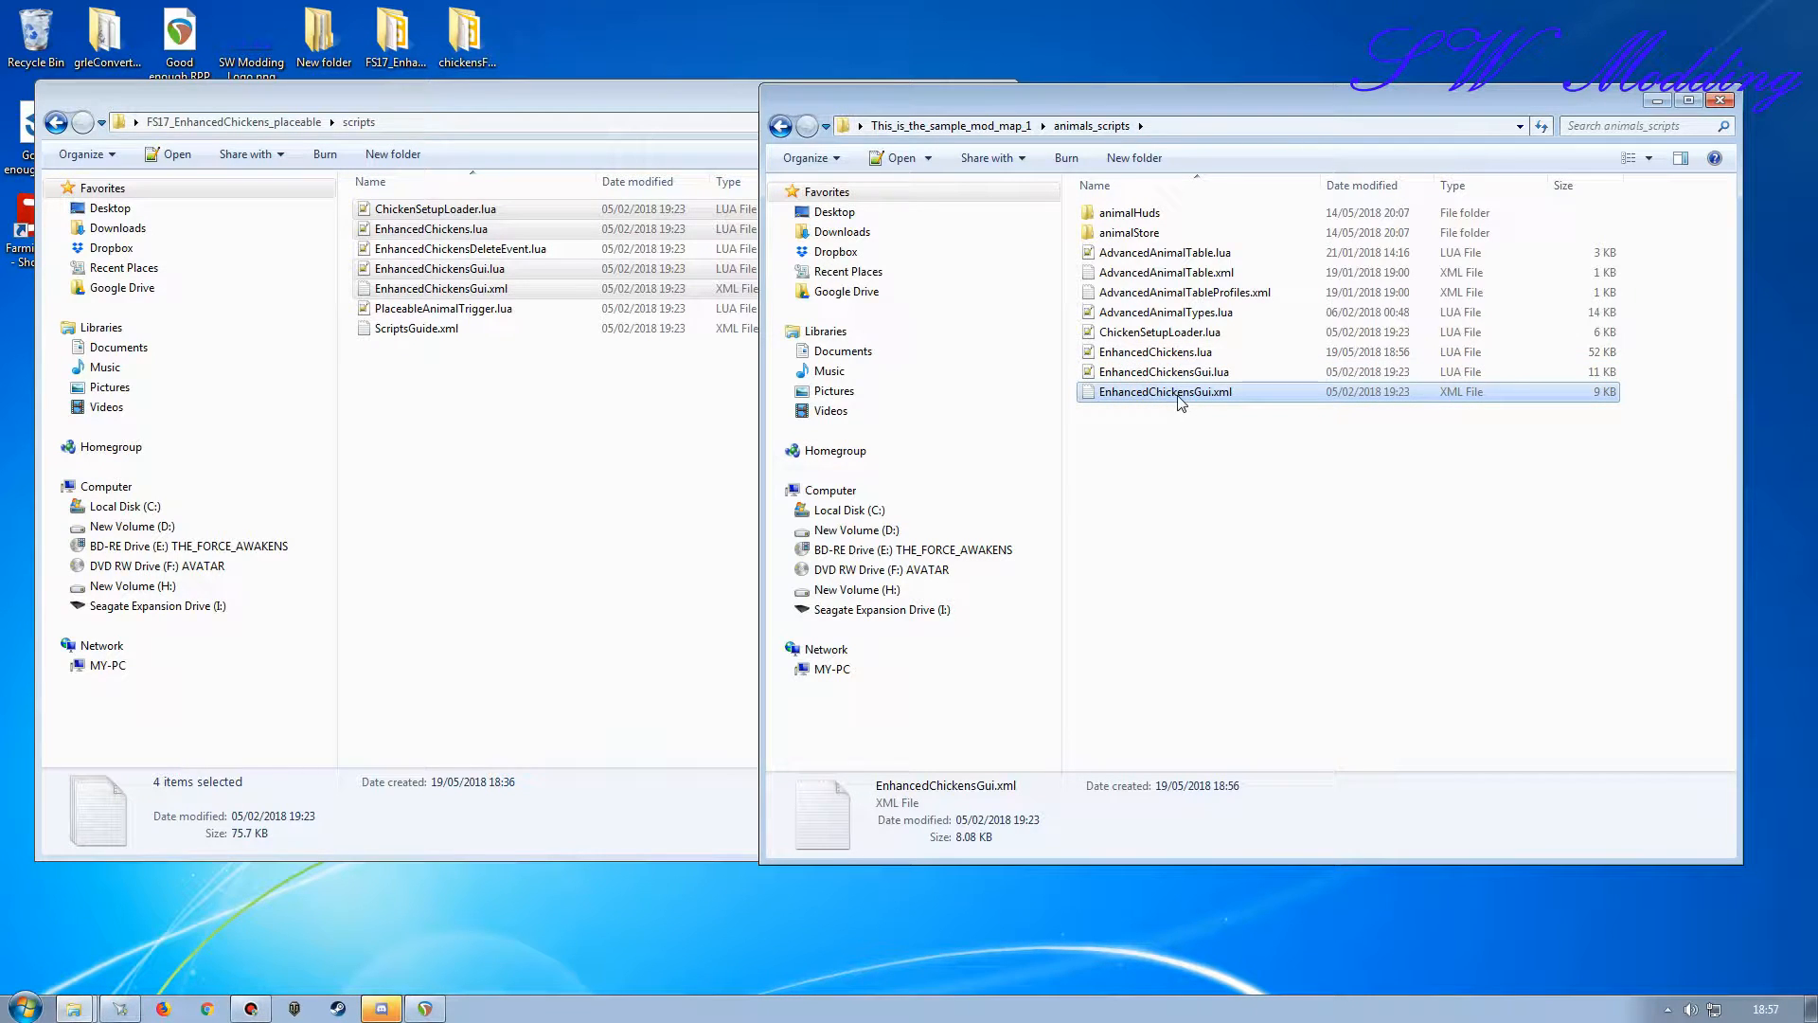
left_click(1174, 372)
double_click(1159, 391)
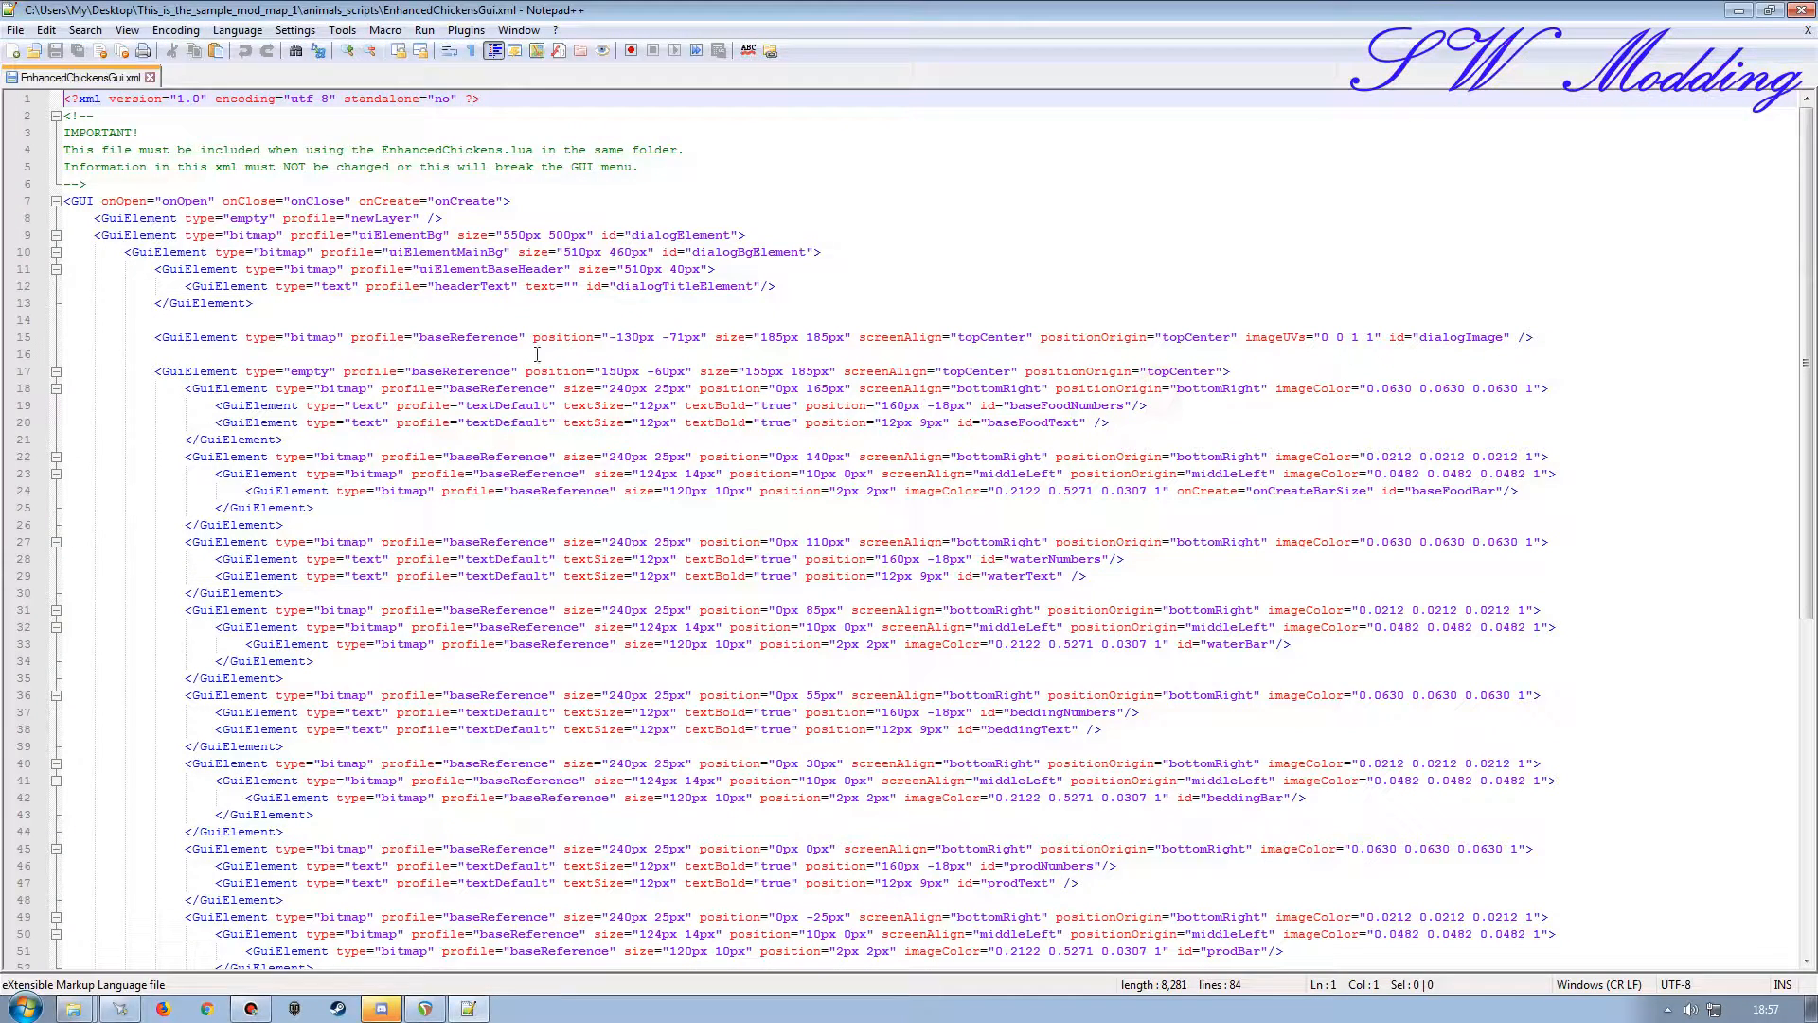
scroll(677, 570, "down", 4)
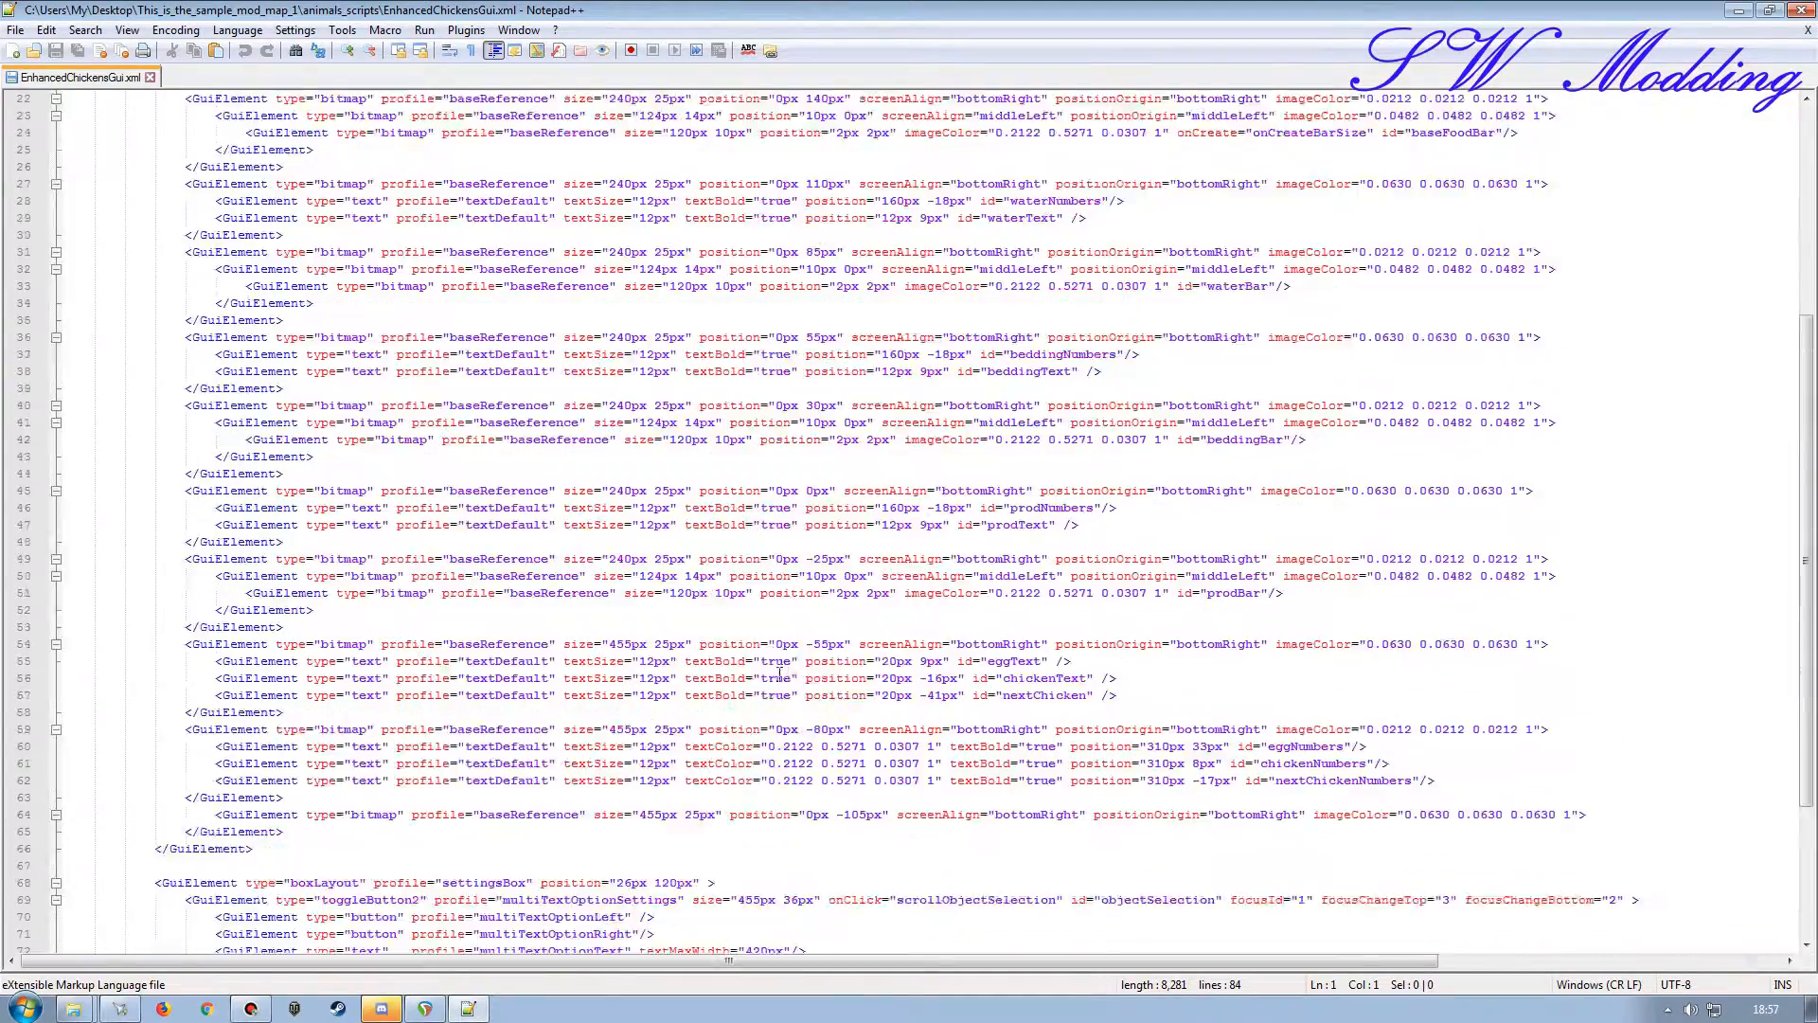
left_click(1800, 10)
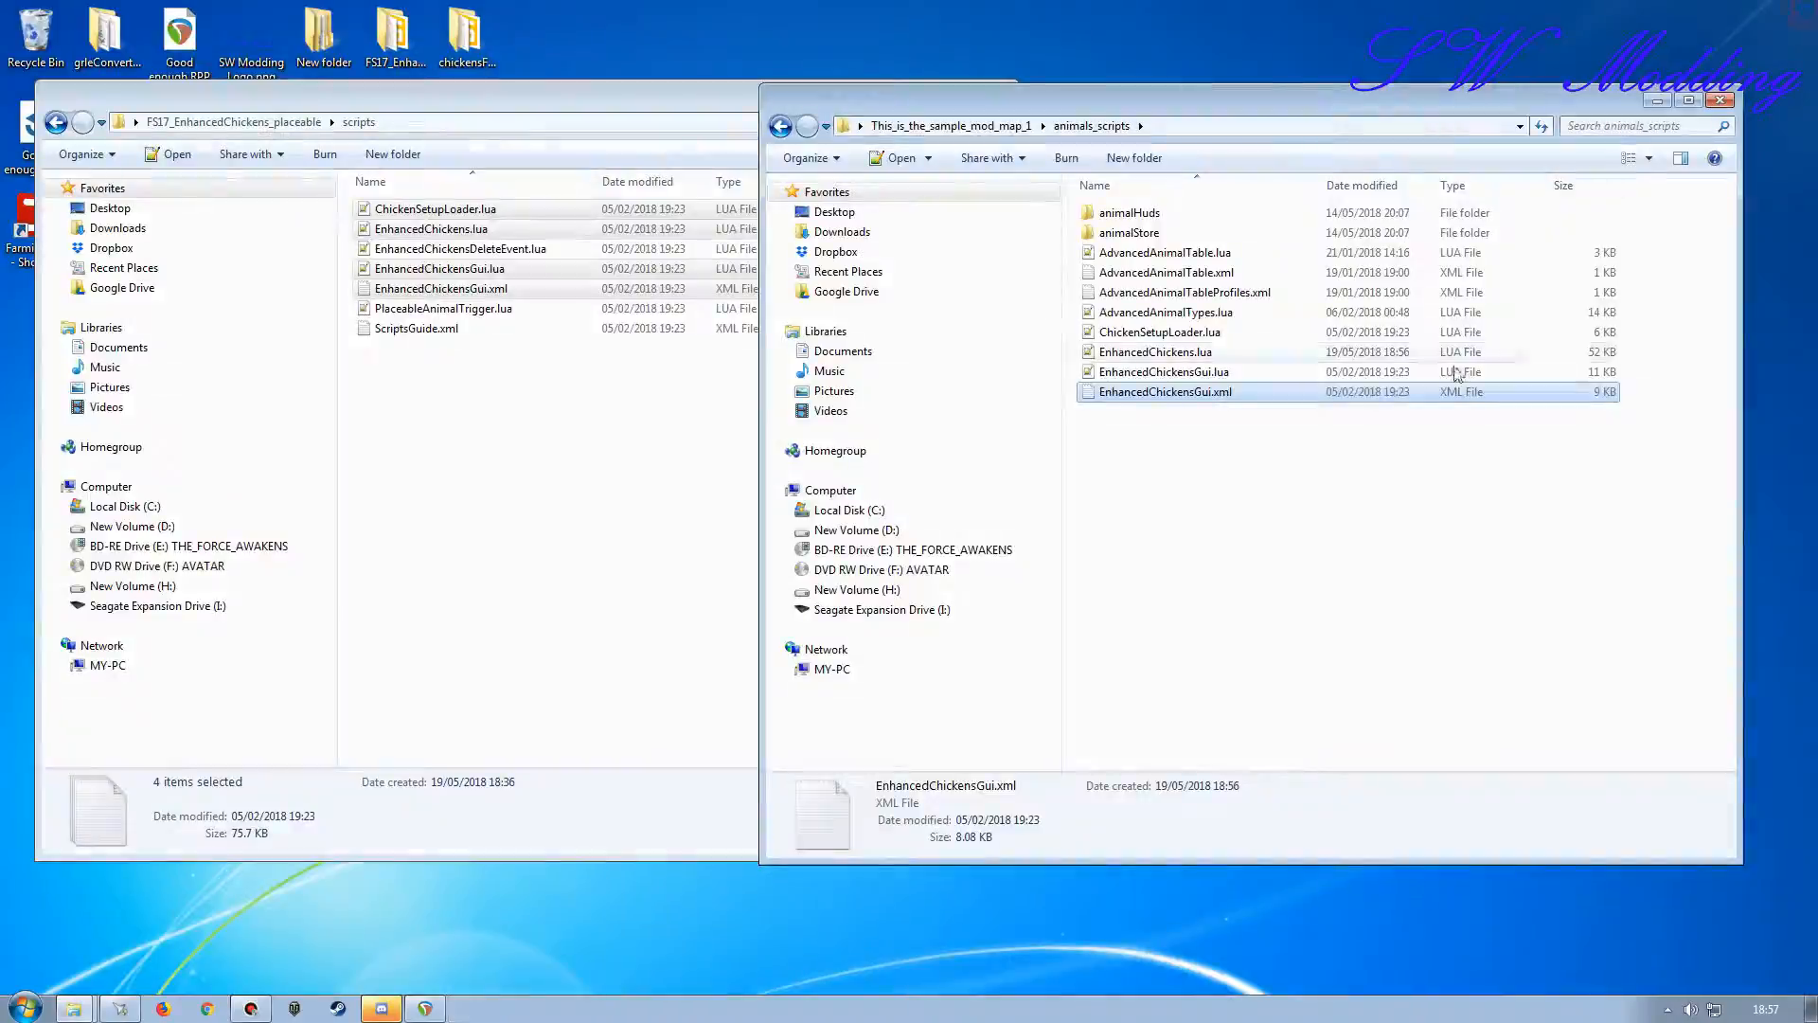
Open EnhancedChickensGui.lua from the animals_scripts folder and read through the whole script for folder paths.
double_click(1163, 374)
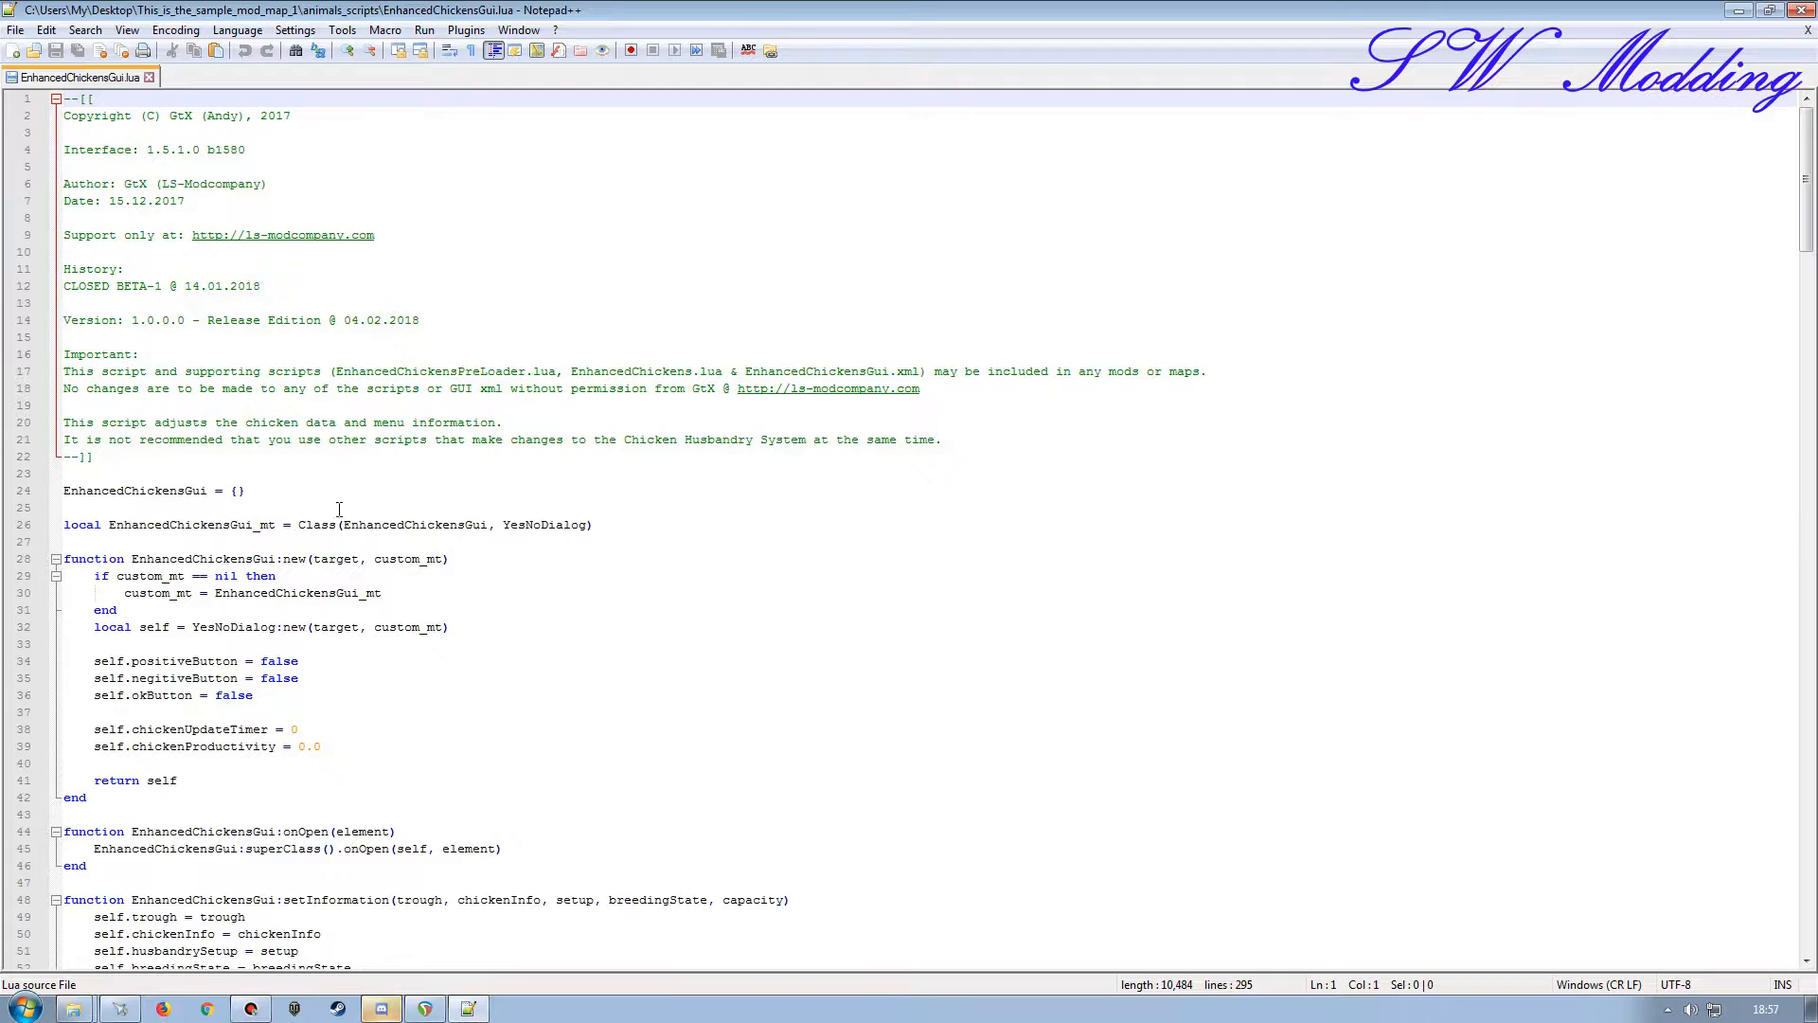
scroll(487, 630, "down", 2)
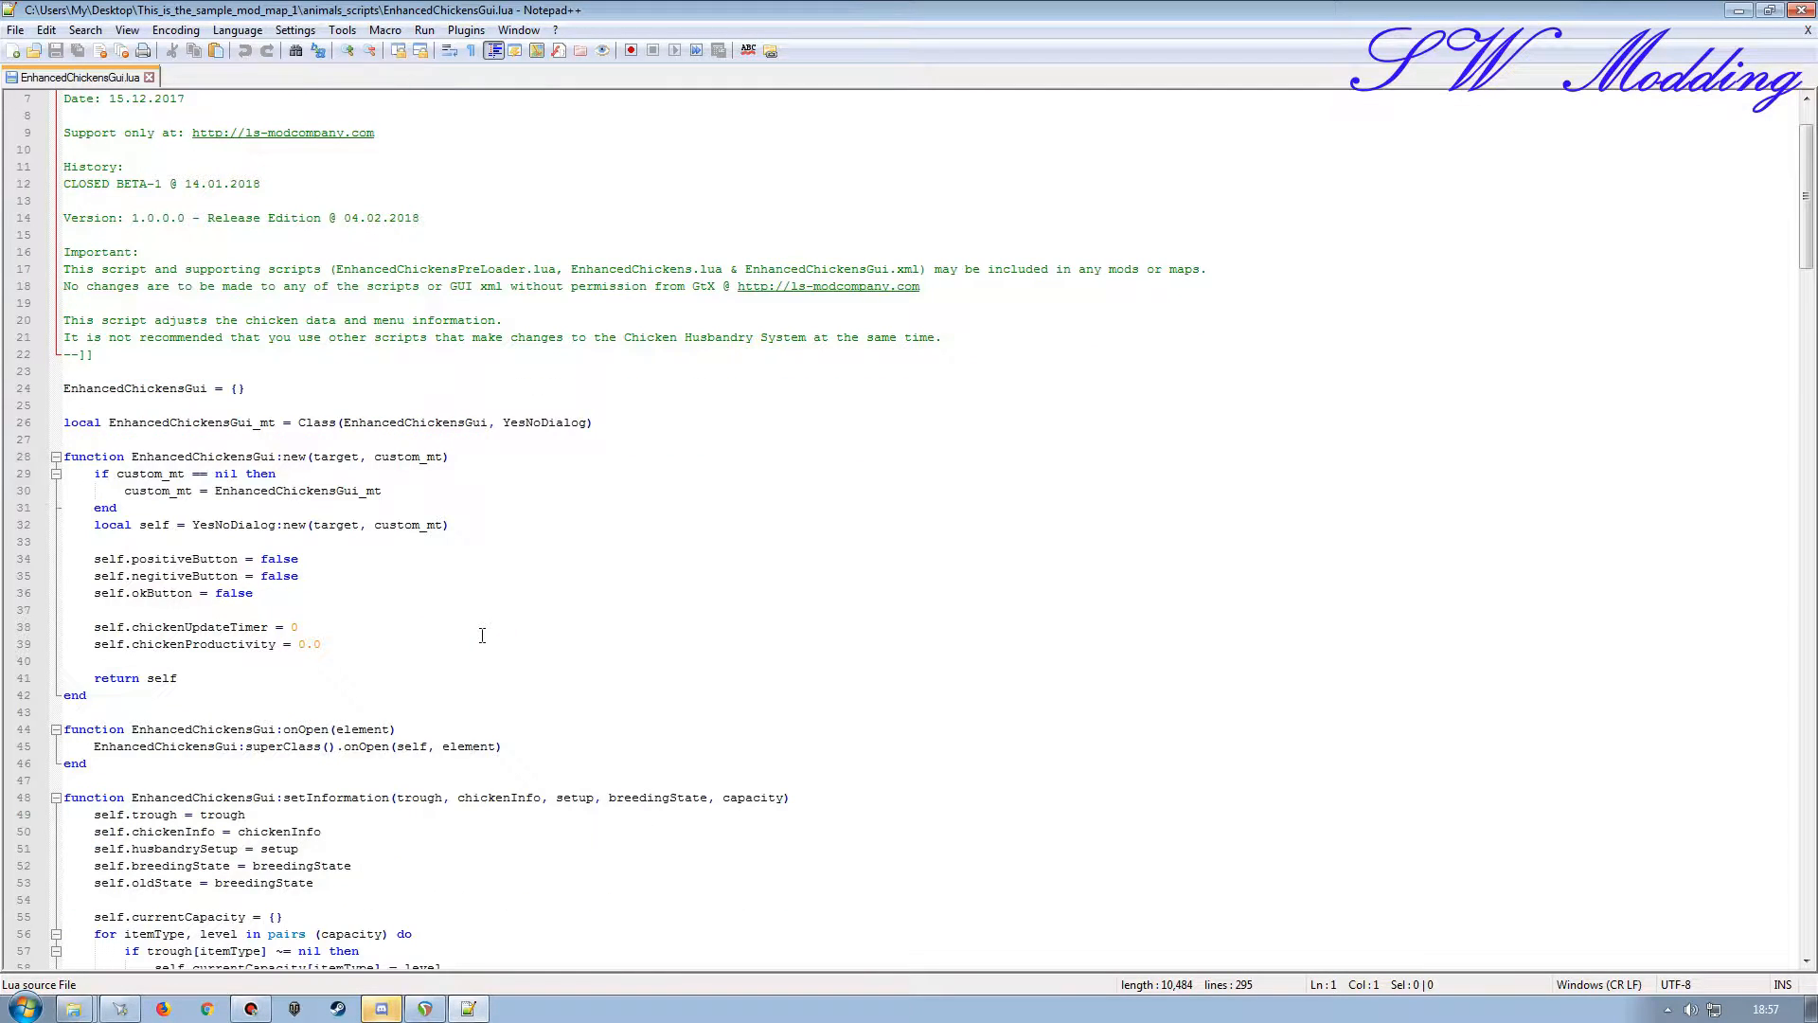
scroll(346, 321, "down", 8)
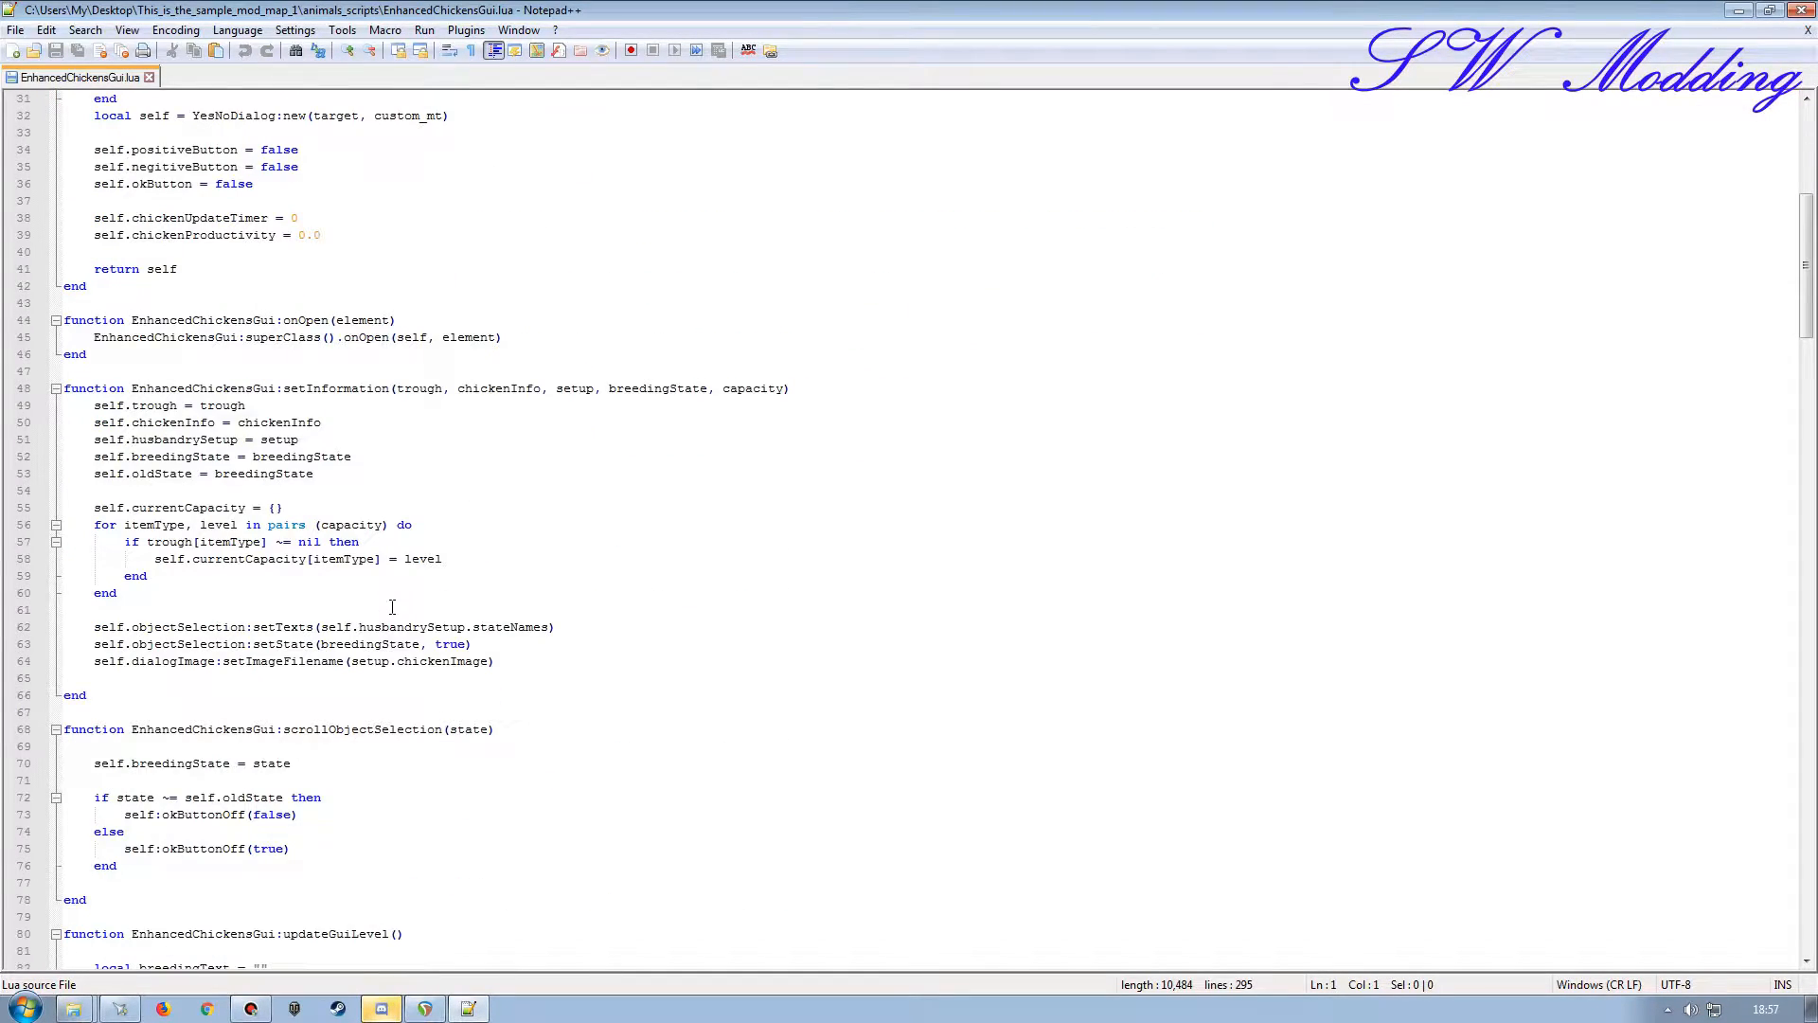
scroll(293, 369, "down", 14)
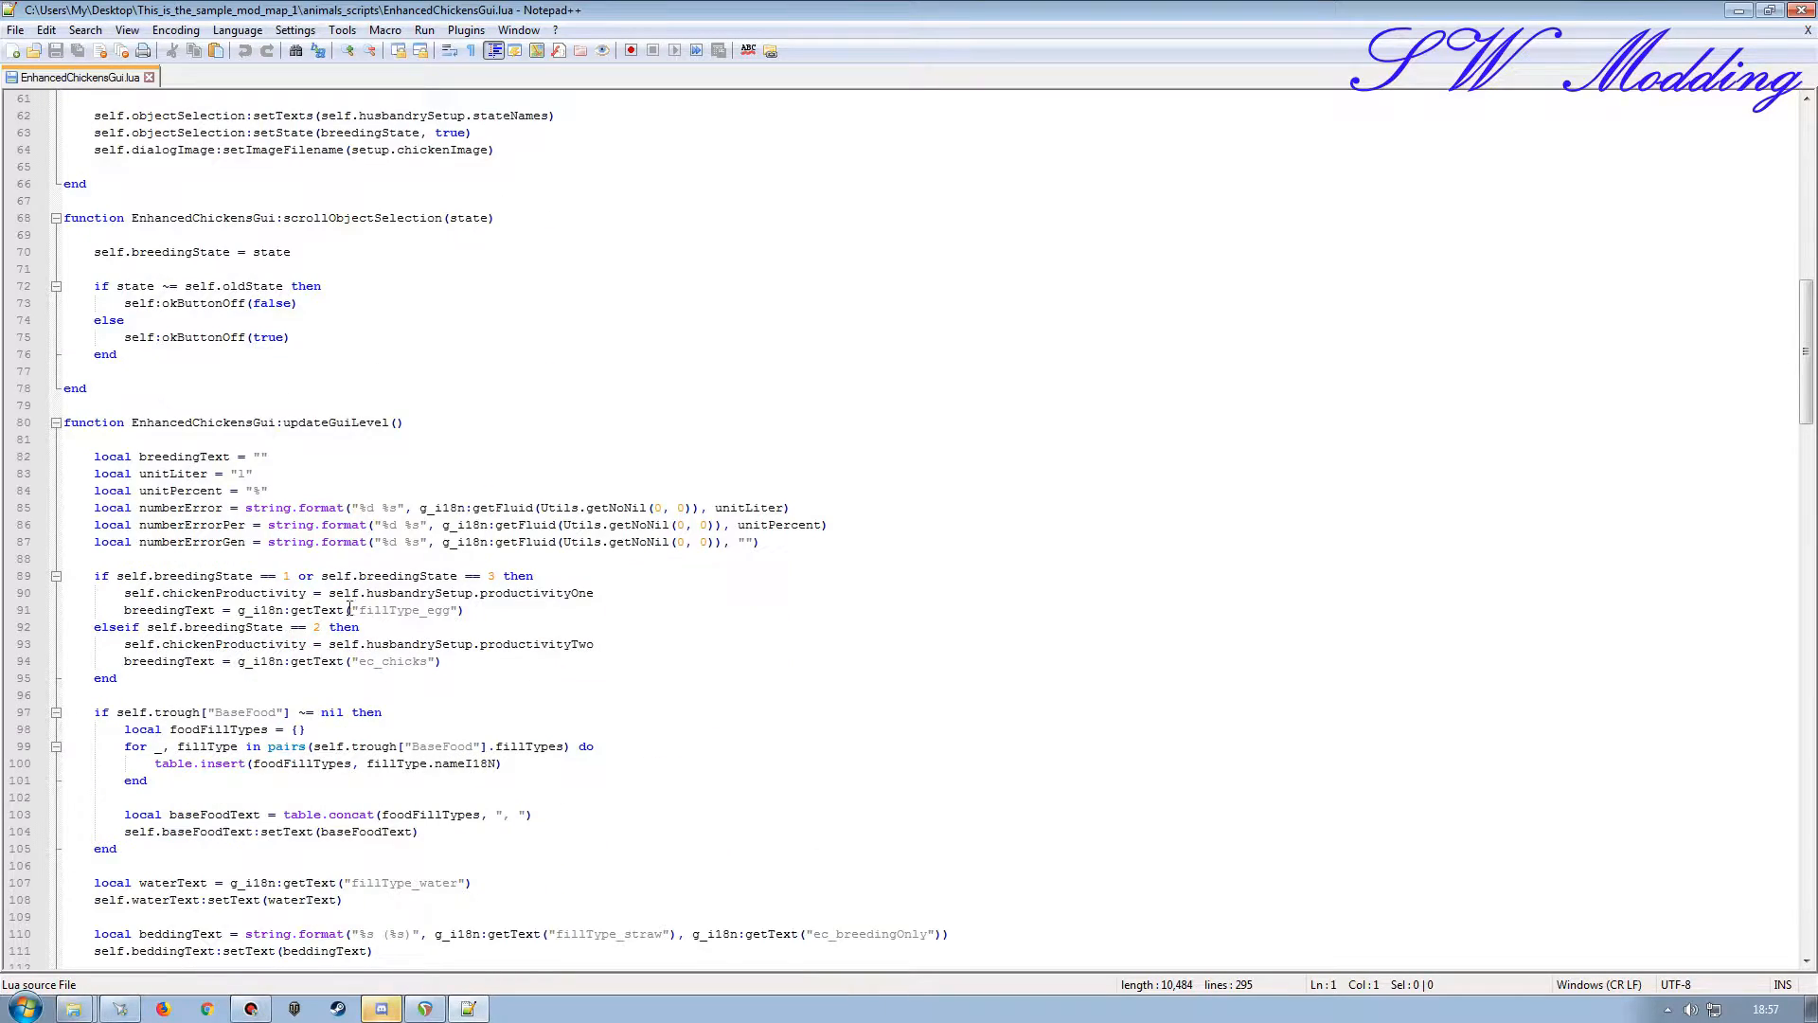
scroll(523, 651, "down", 4)
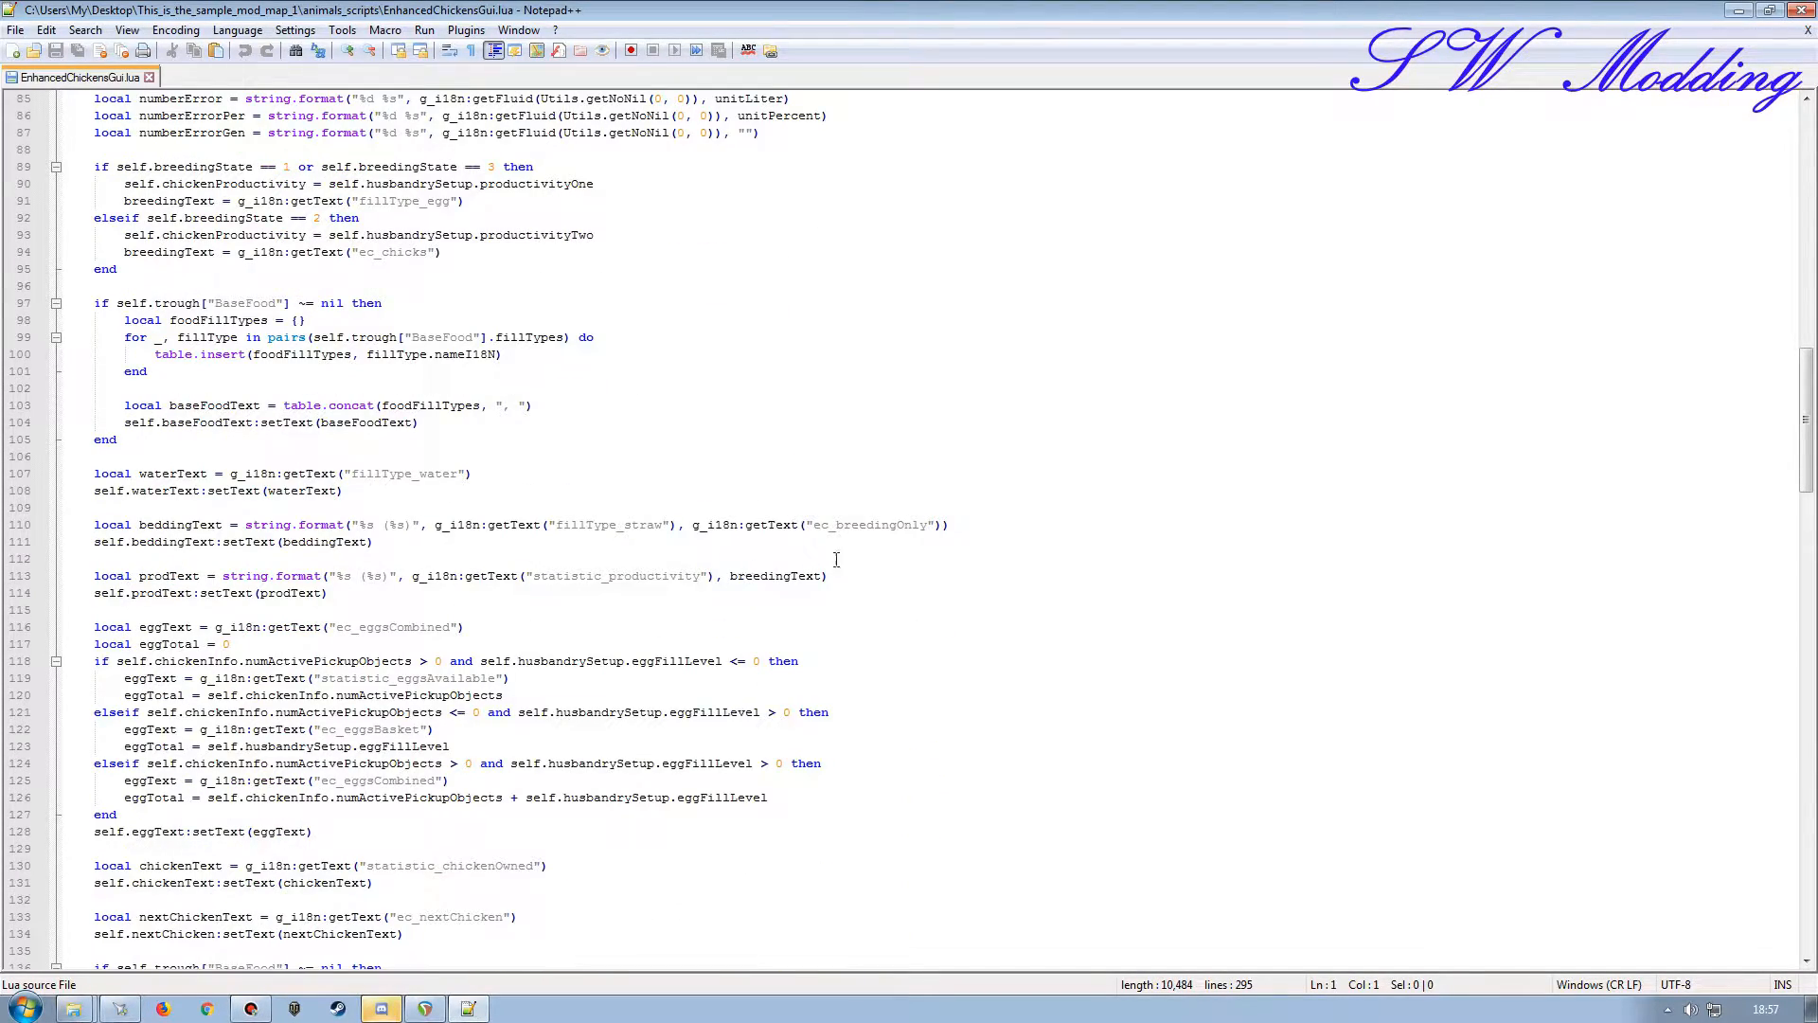
scroll(393, 698, "down", 7)
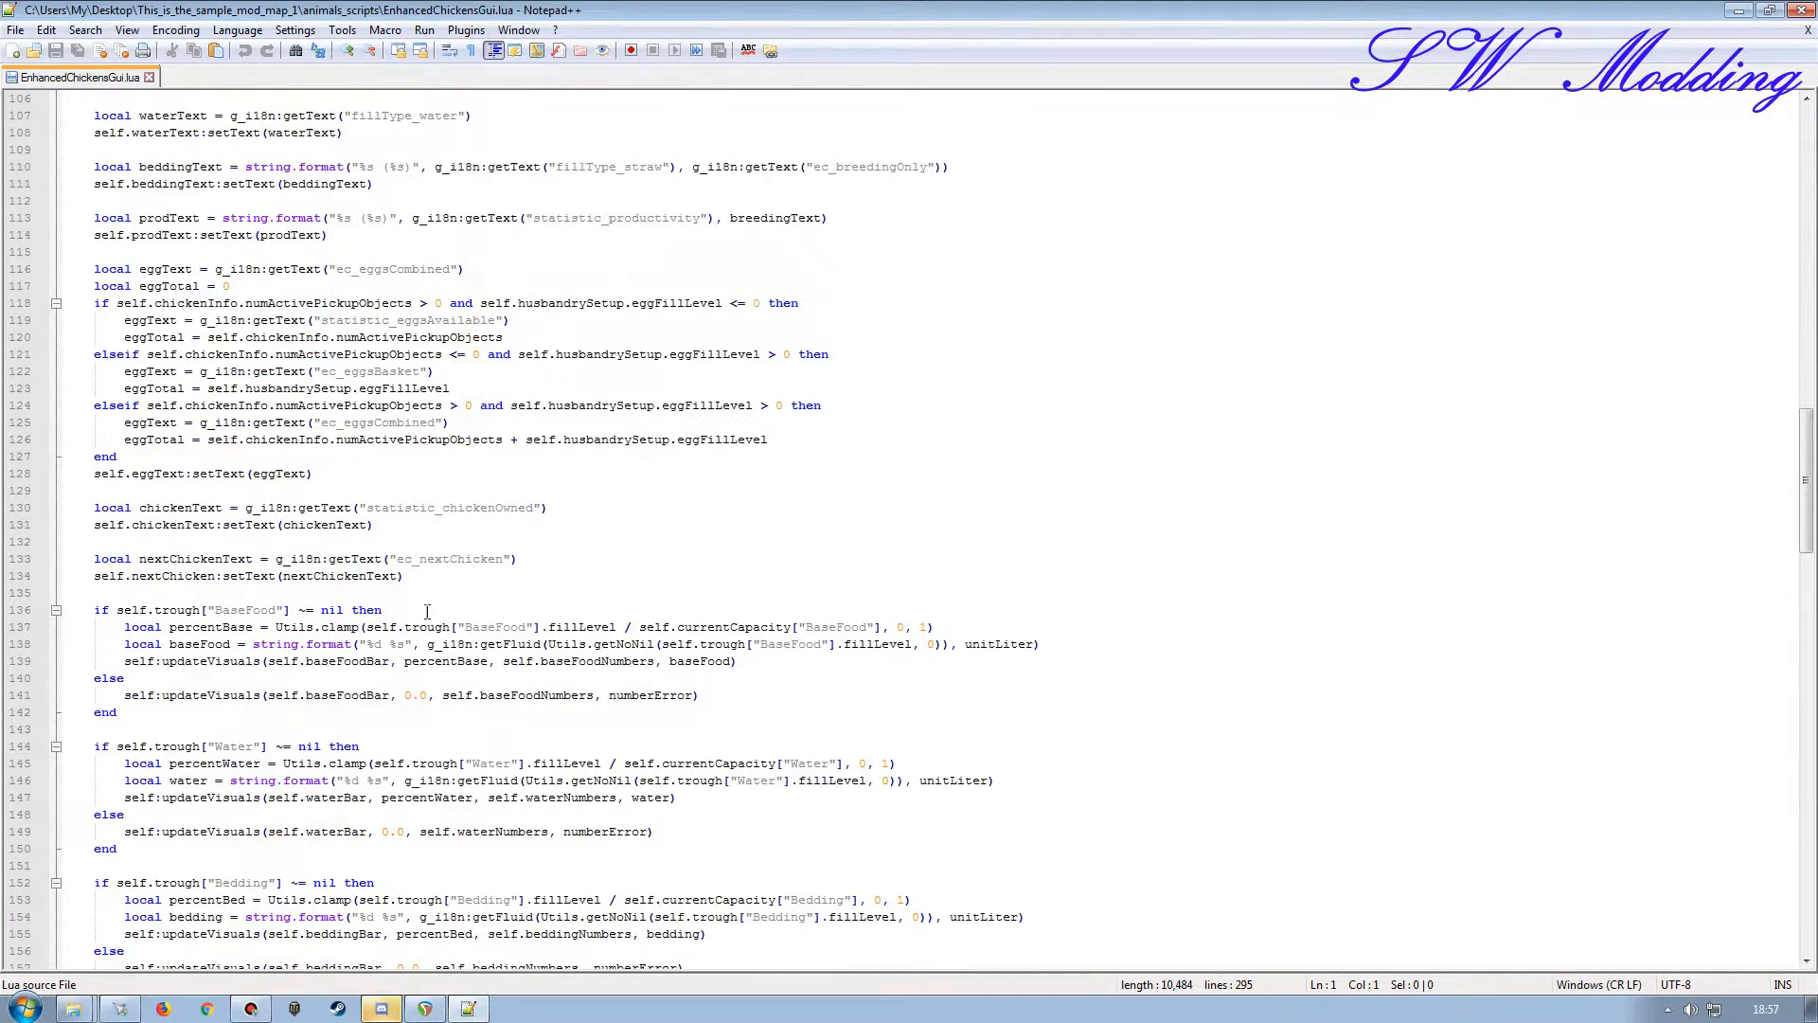
scroll(590, 641, "down", 15)
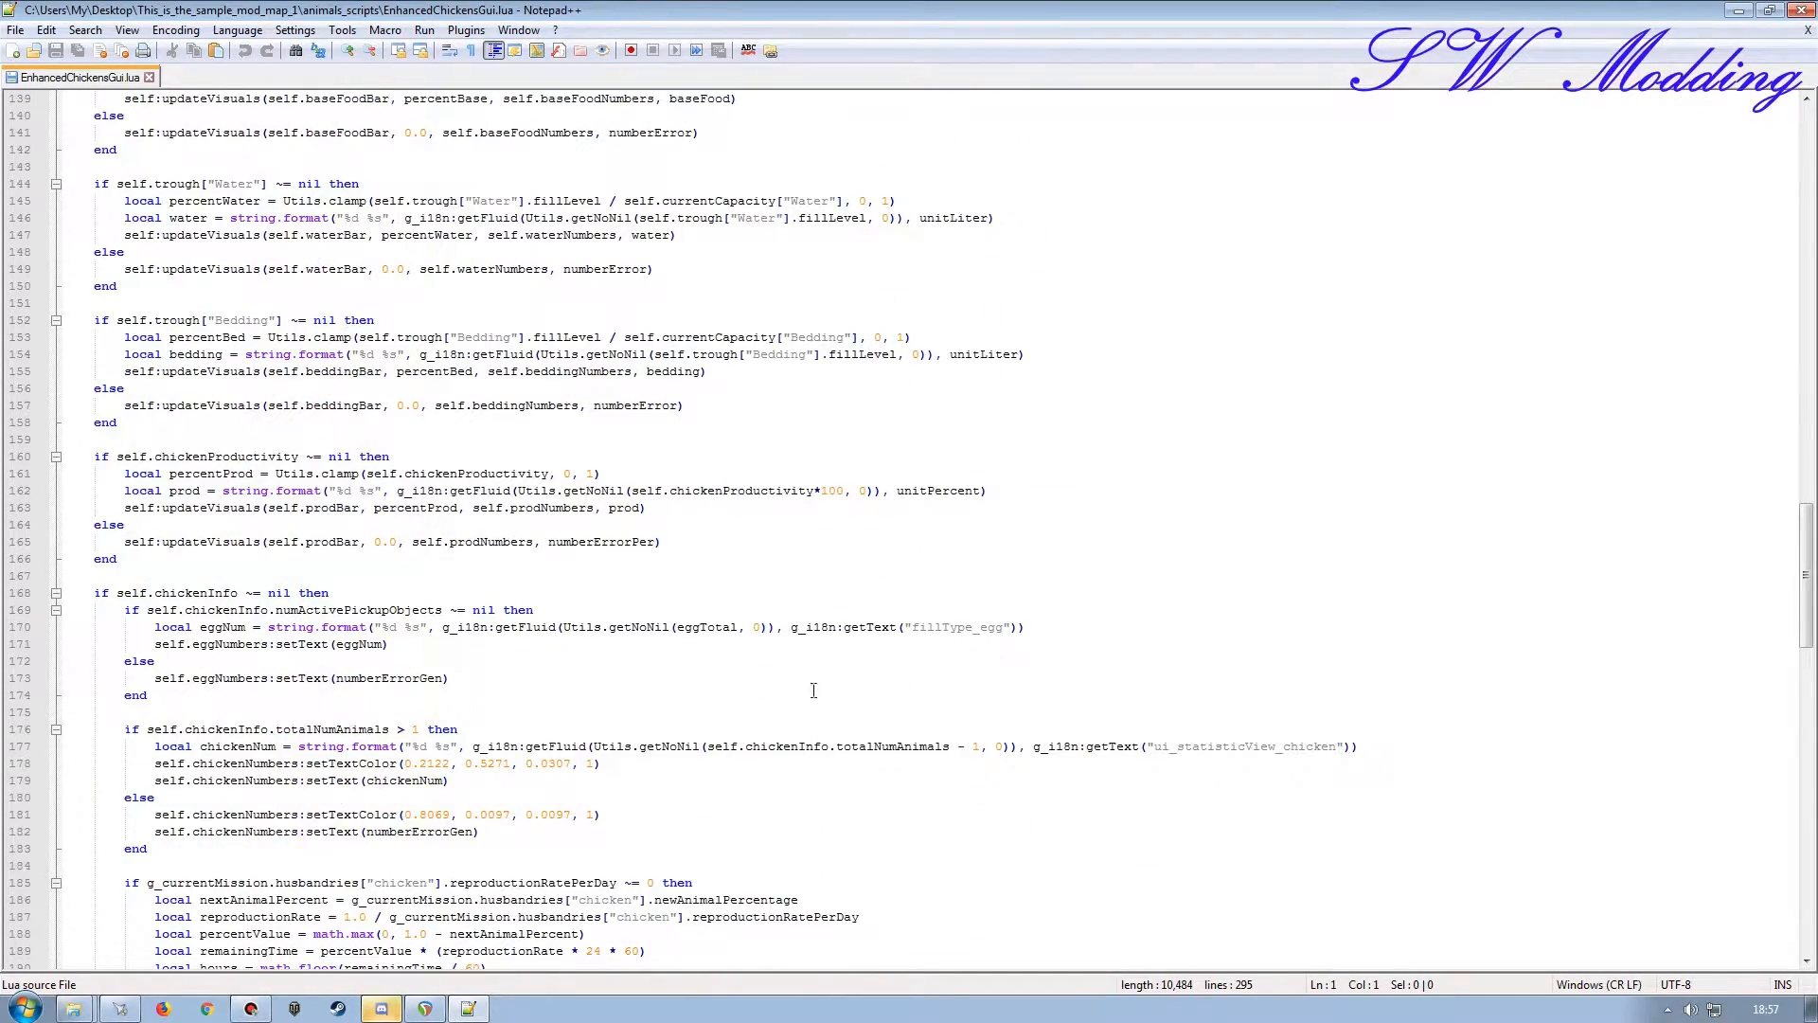
scroll(563, 671, "down", 20)
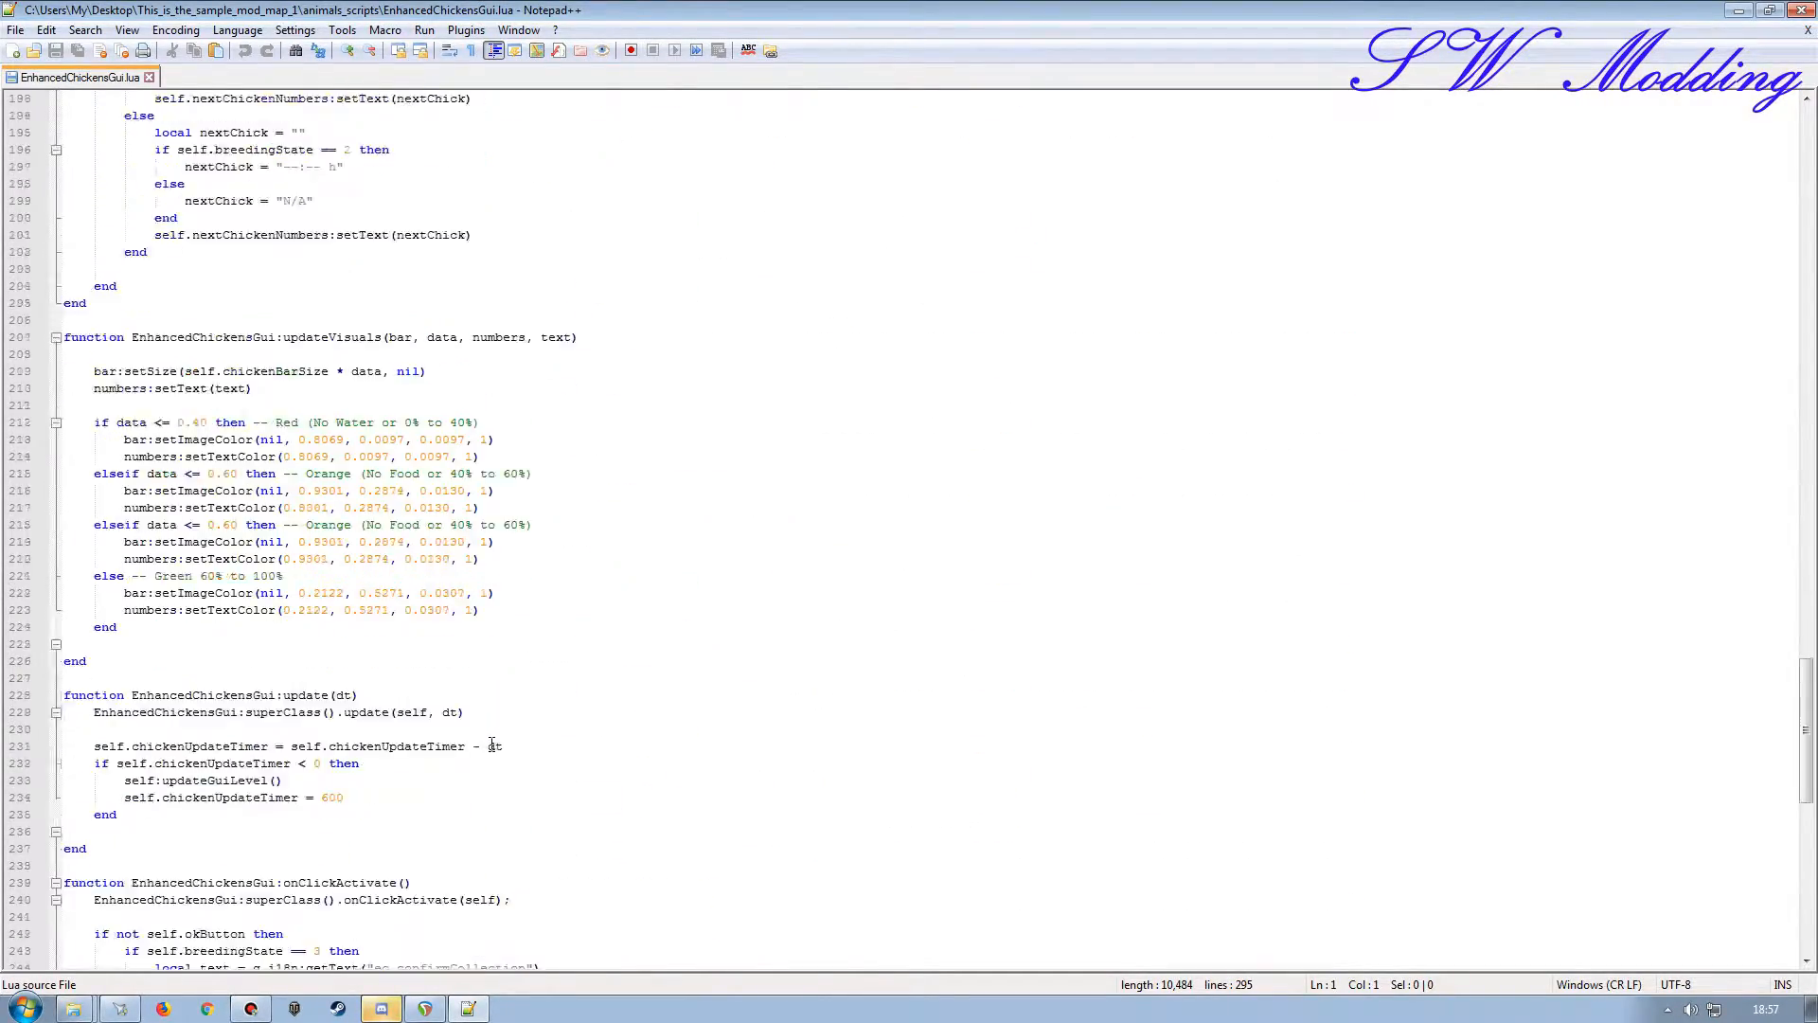
scroll(434, 663, "down", 9)
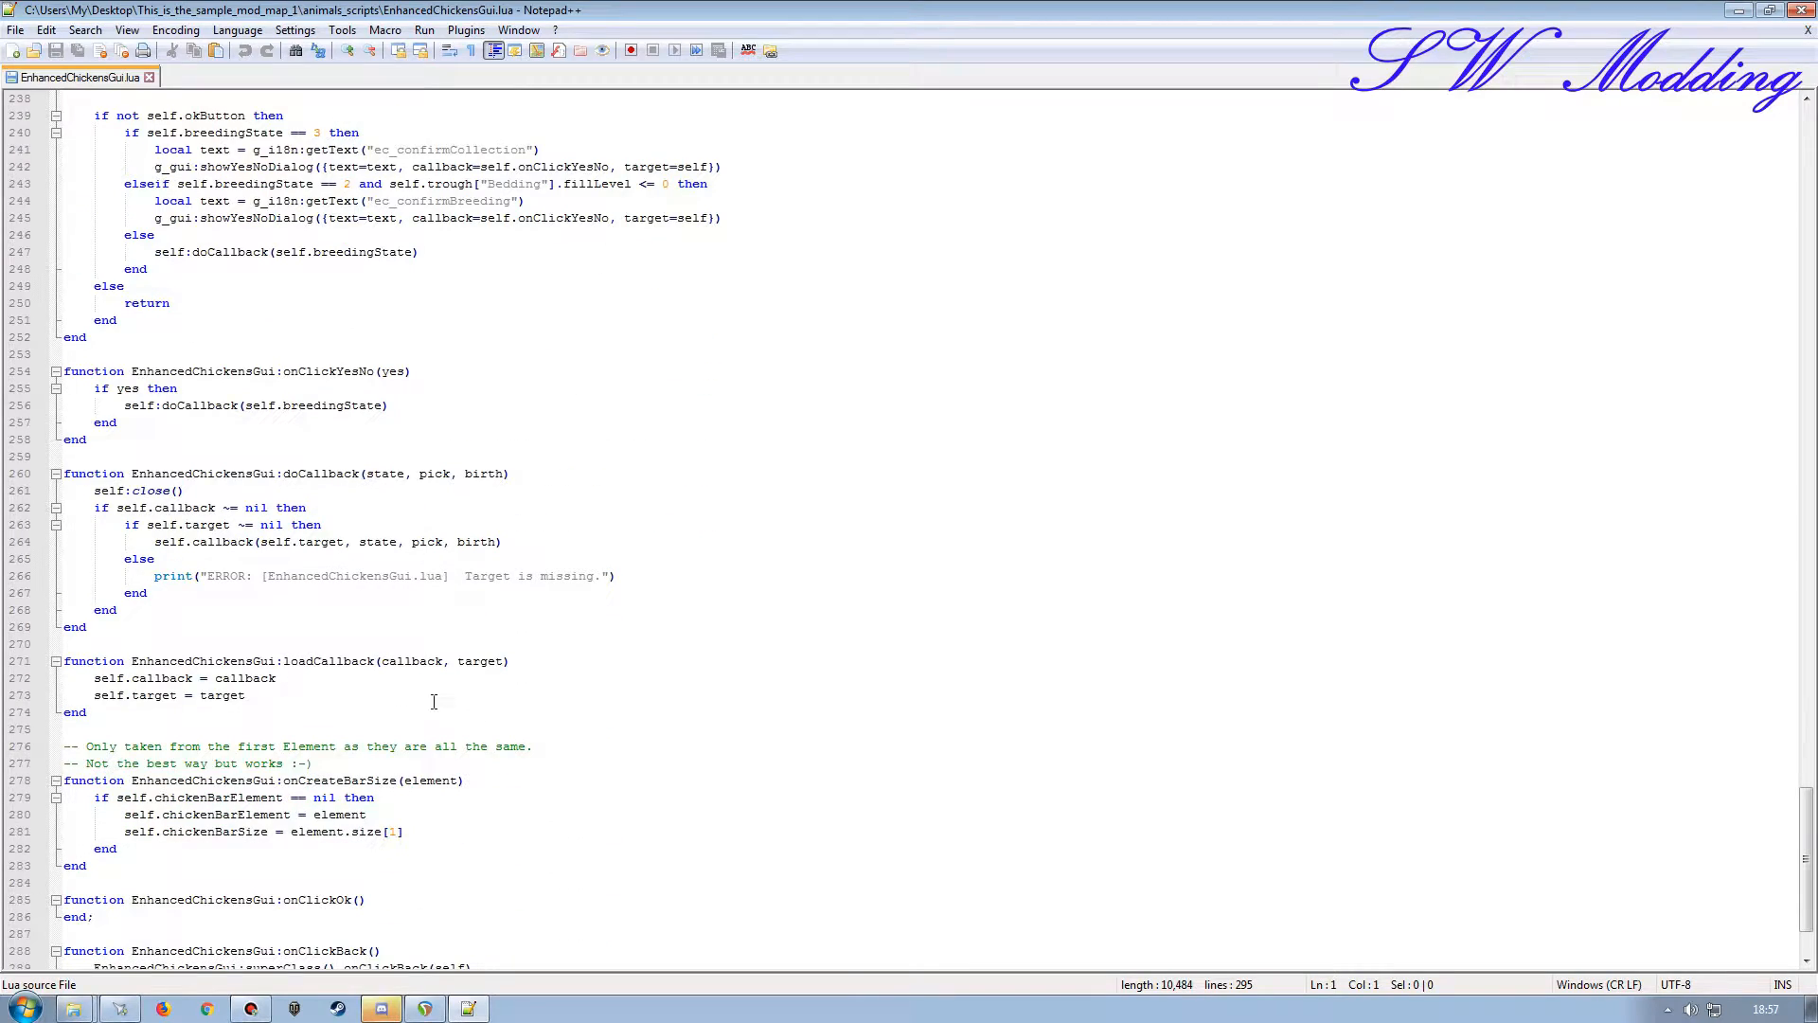
scroll(359, 669, "down", 3)
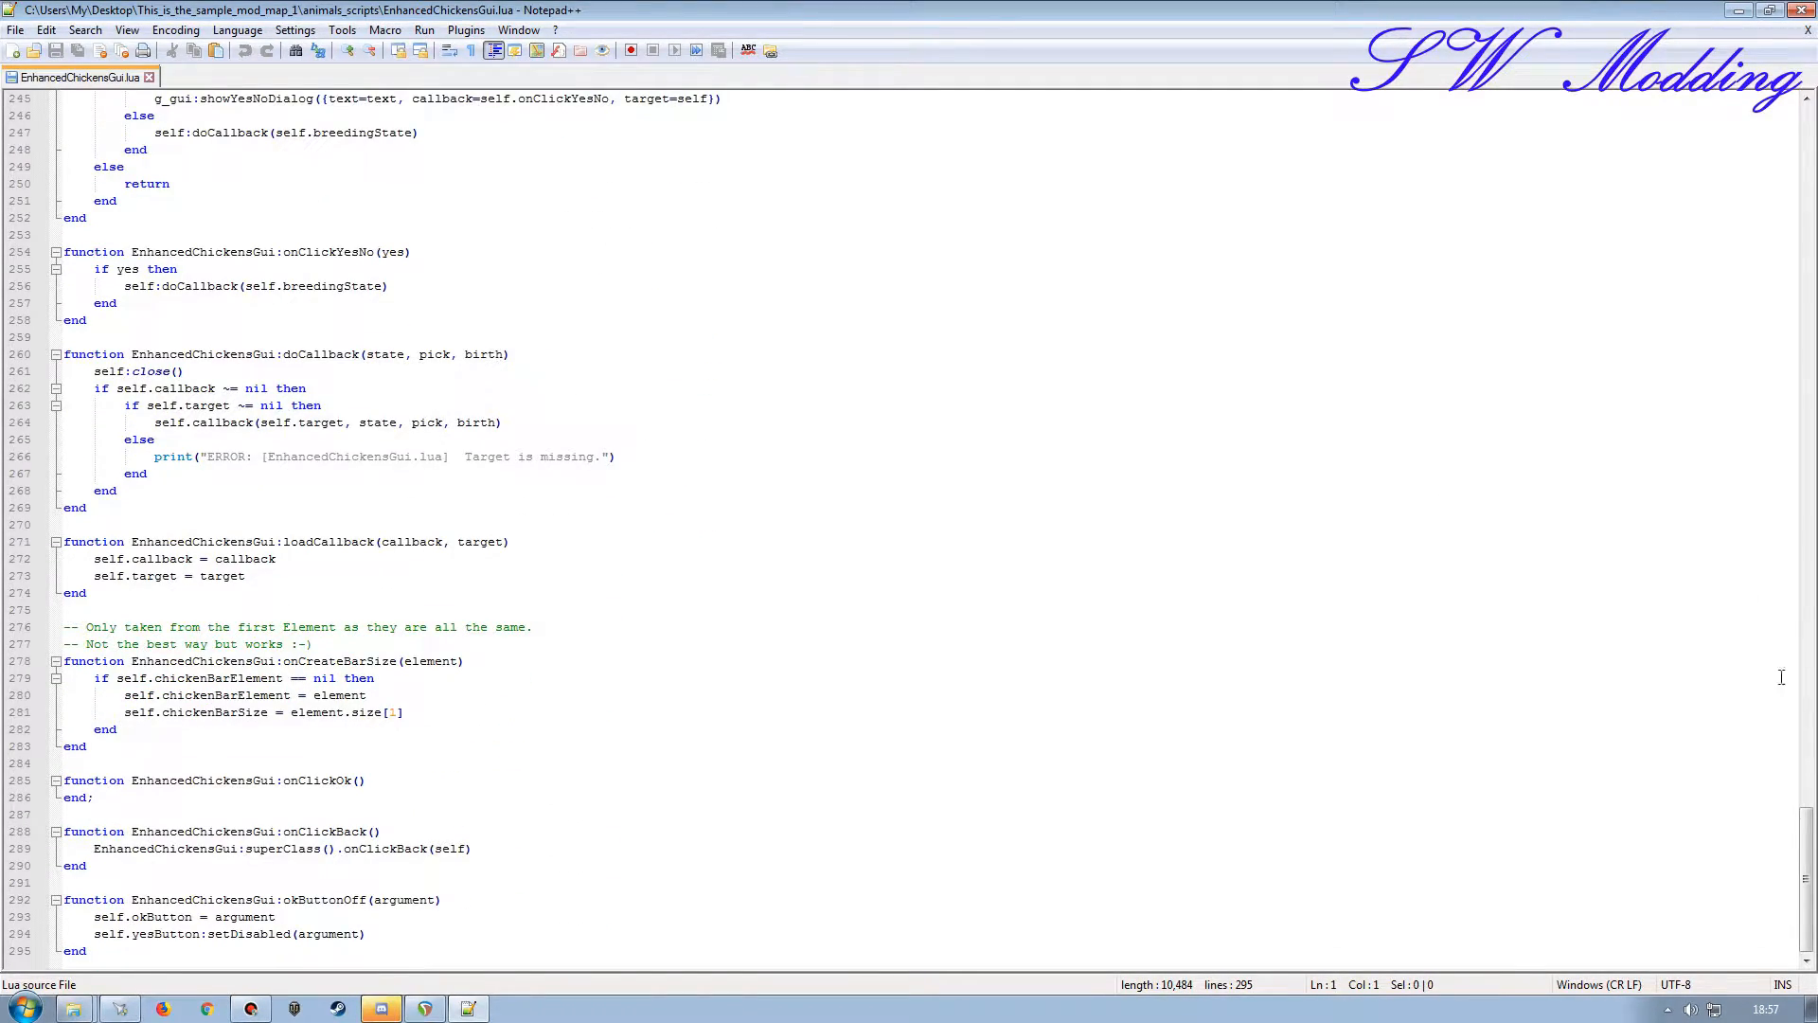
Return to the start of EnhancedChickensGui.lua and close the script.
left_click_drag(1805, 851, 1812, 144)
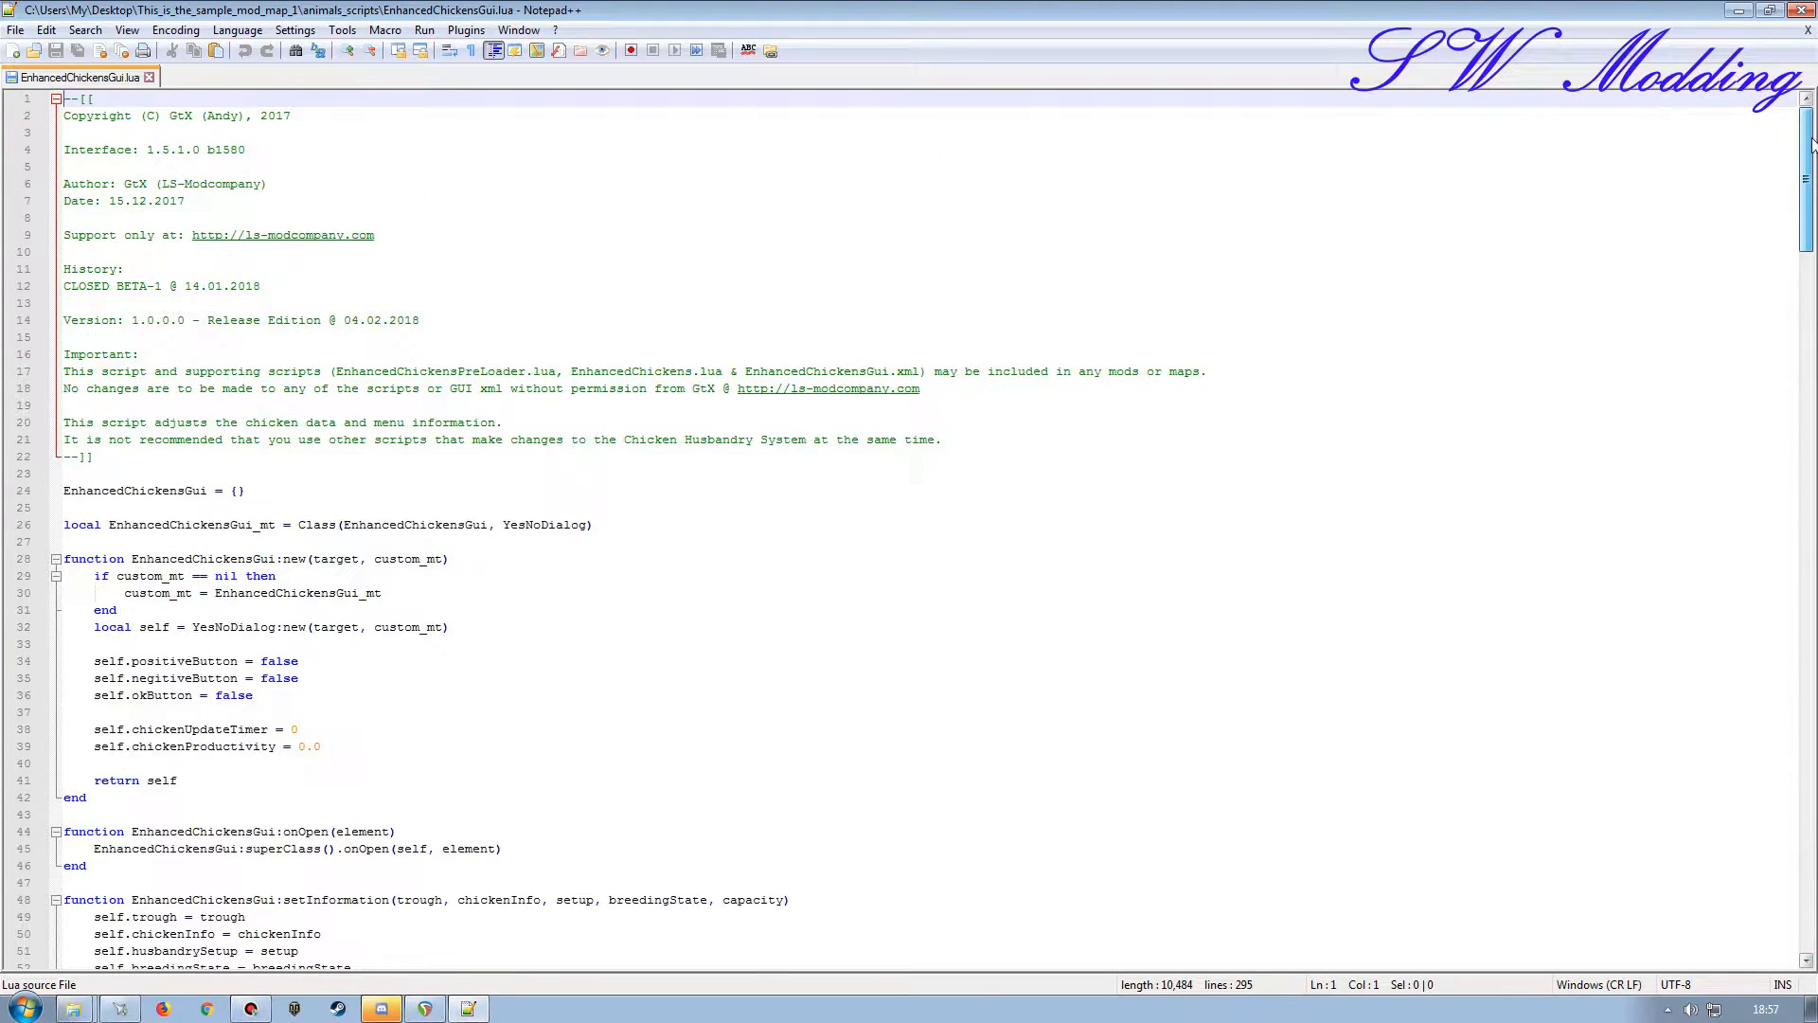
left_click(1804, 10)
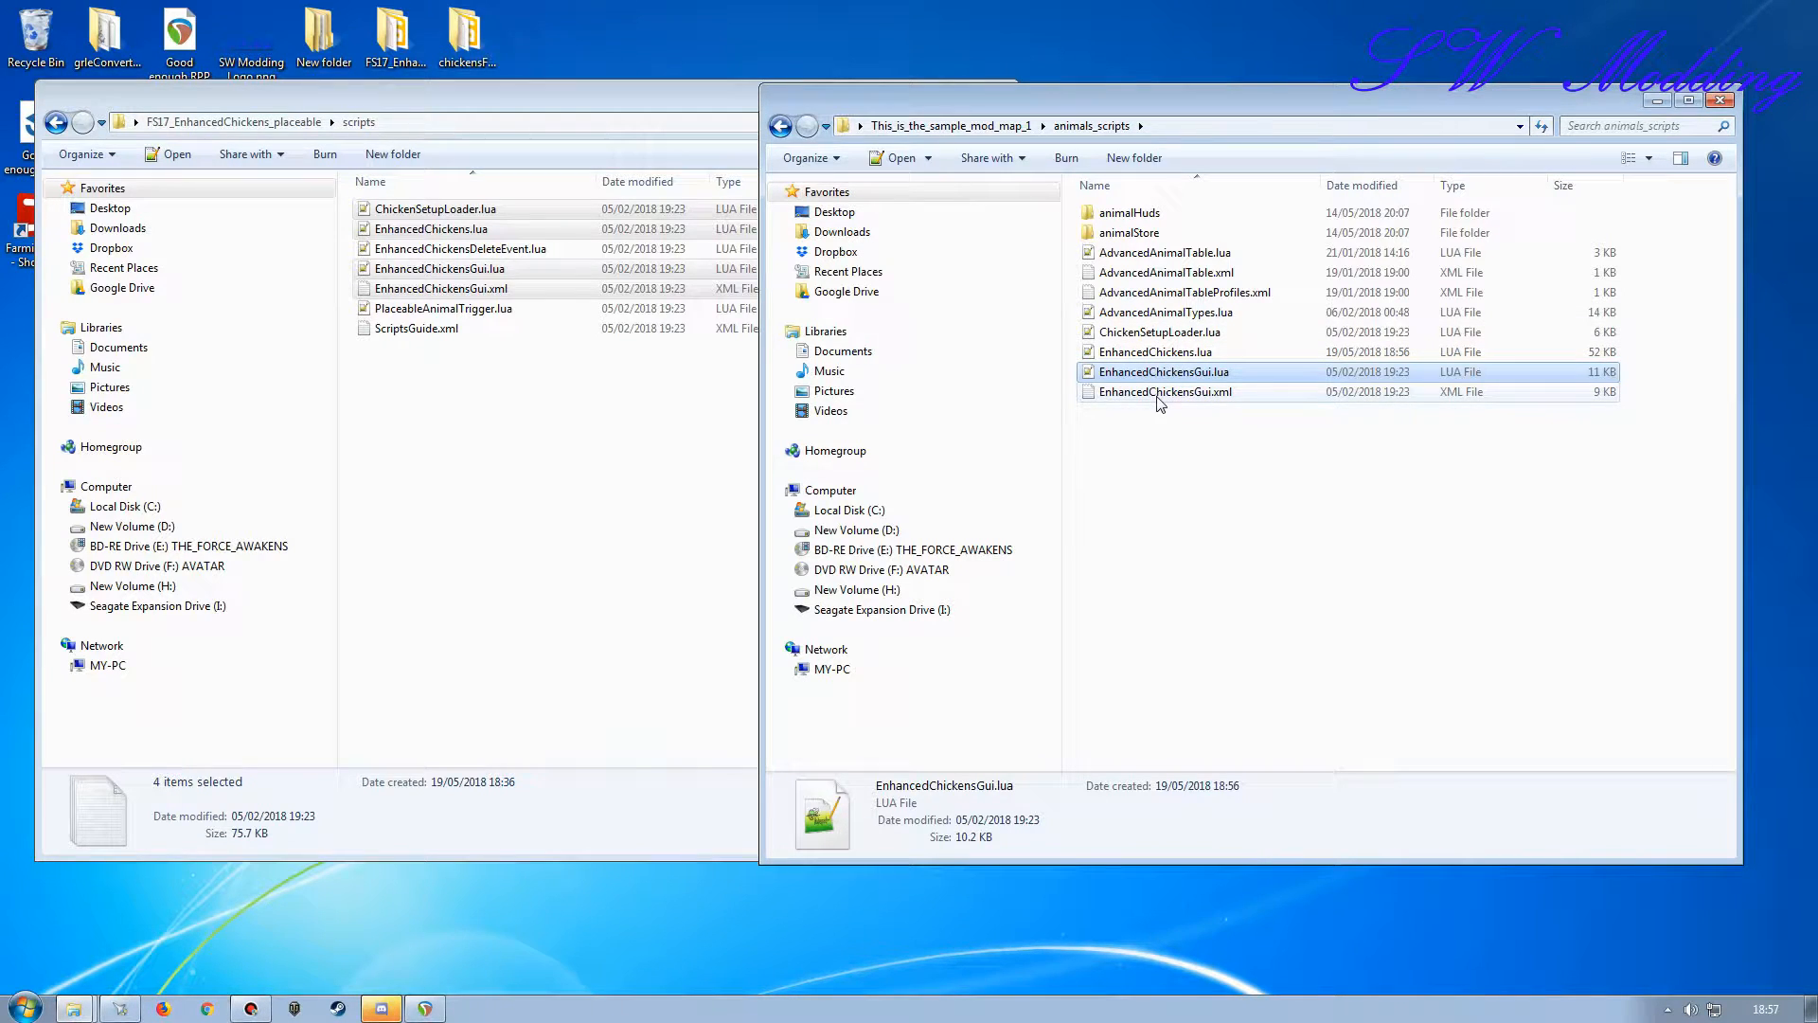
left_click(1158, 393)
Open ChickenSetupLoader.lua from the map's animals_scripts folder, check the whole script for folder paths, and close it.
double_click(1156, 333)
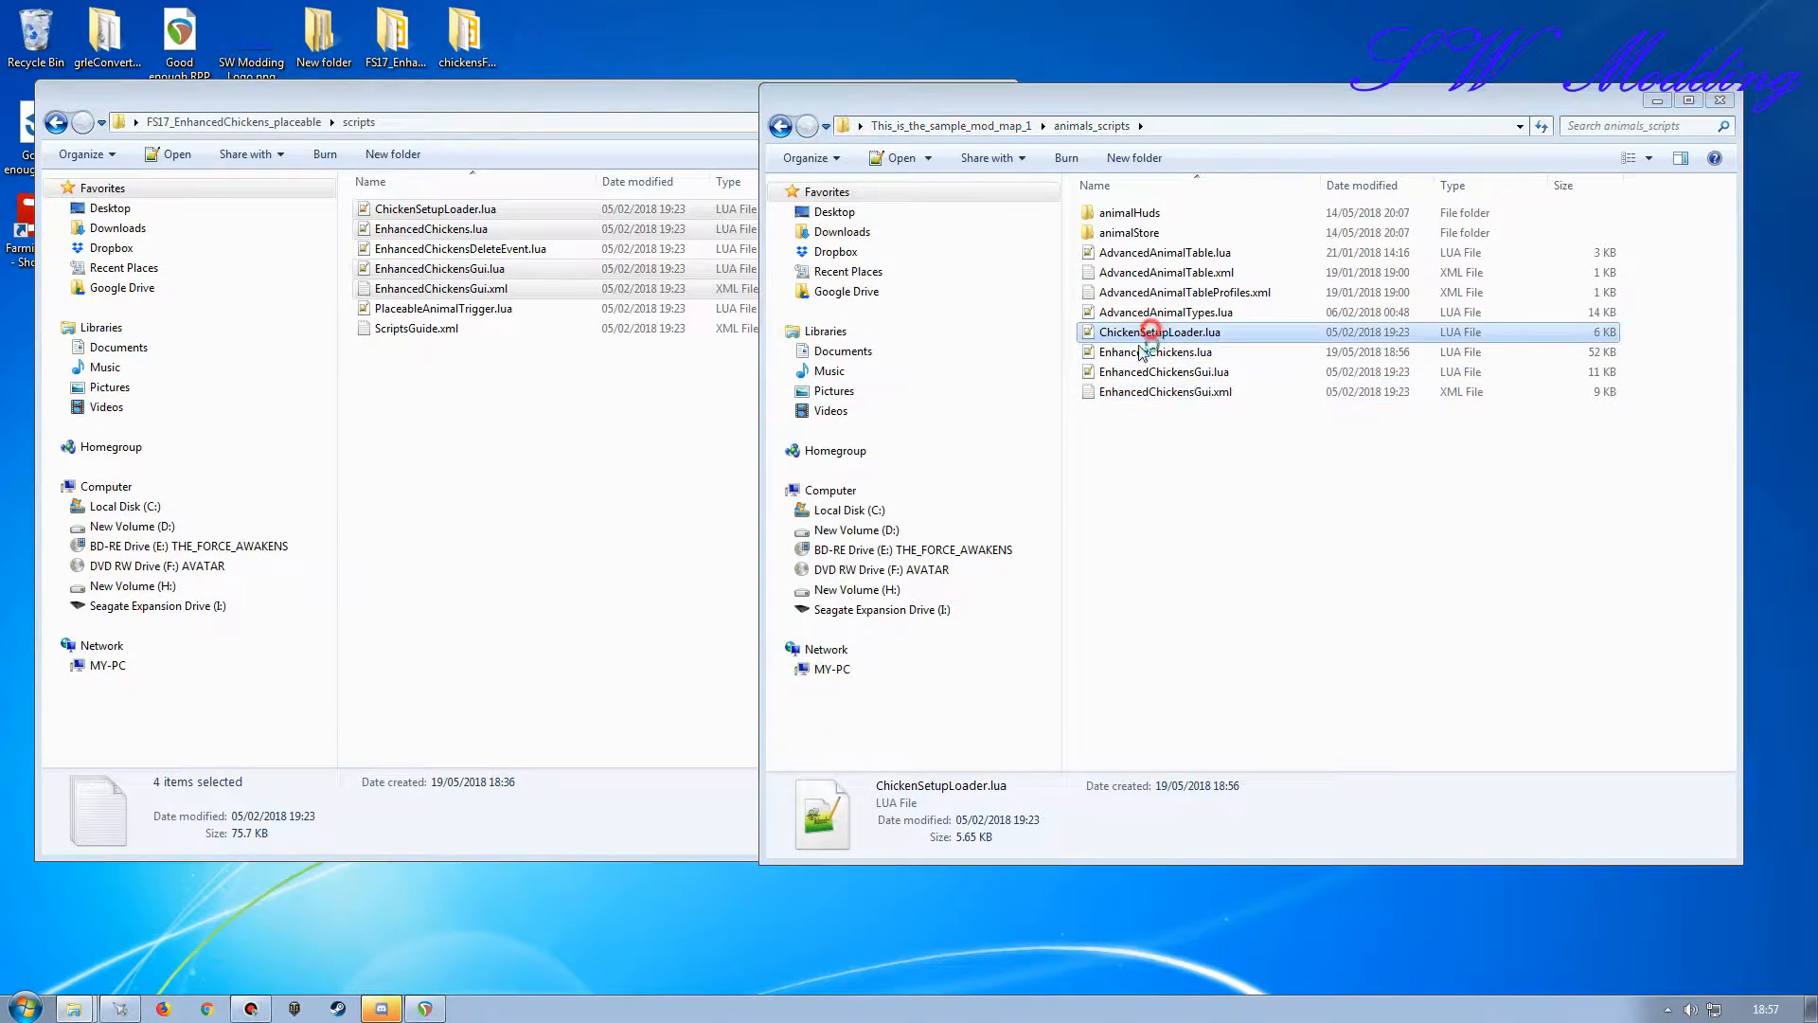
scroll(550, 646, "down", 3)
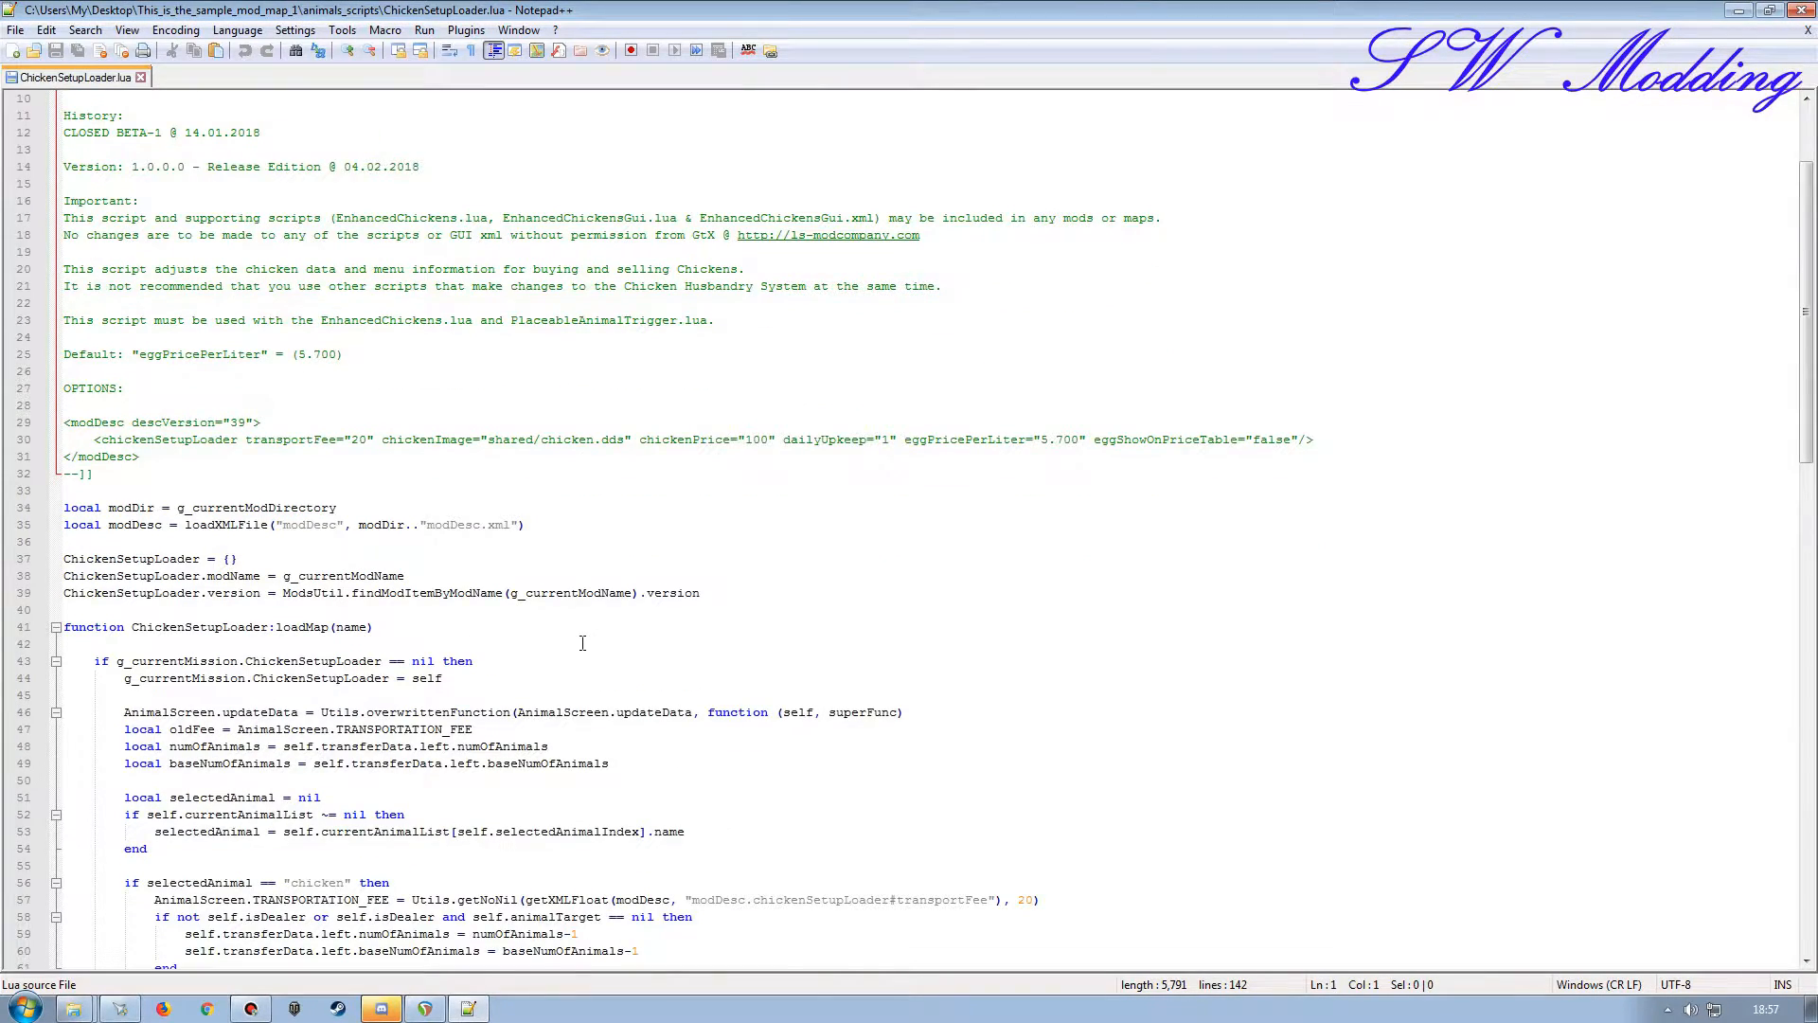
scroll(582, 643, "down", 4)
scroll(504, 750, "down", 7)
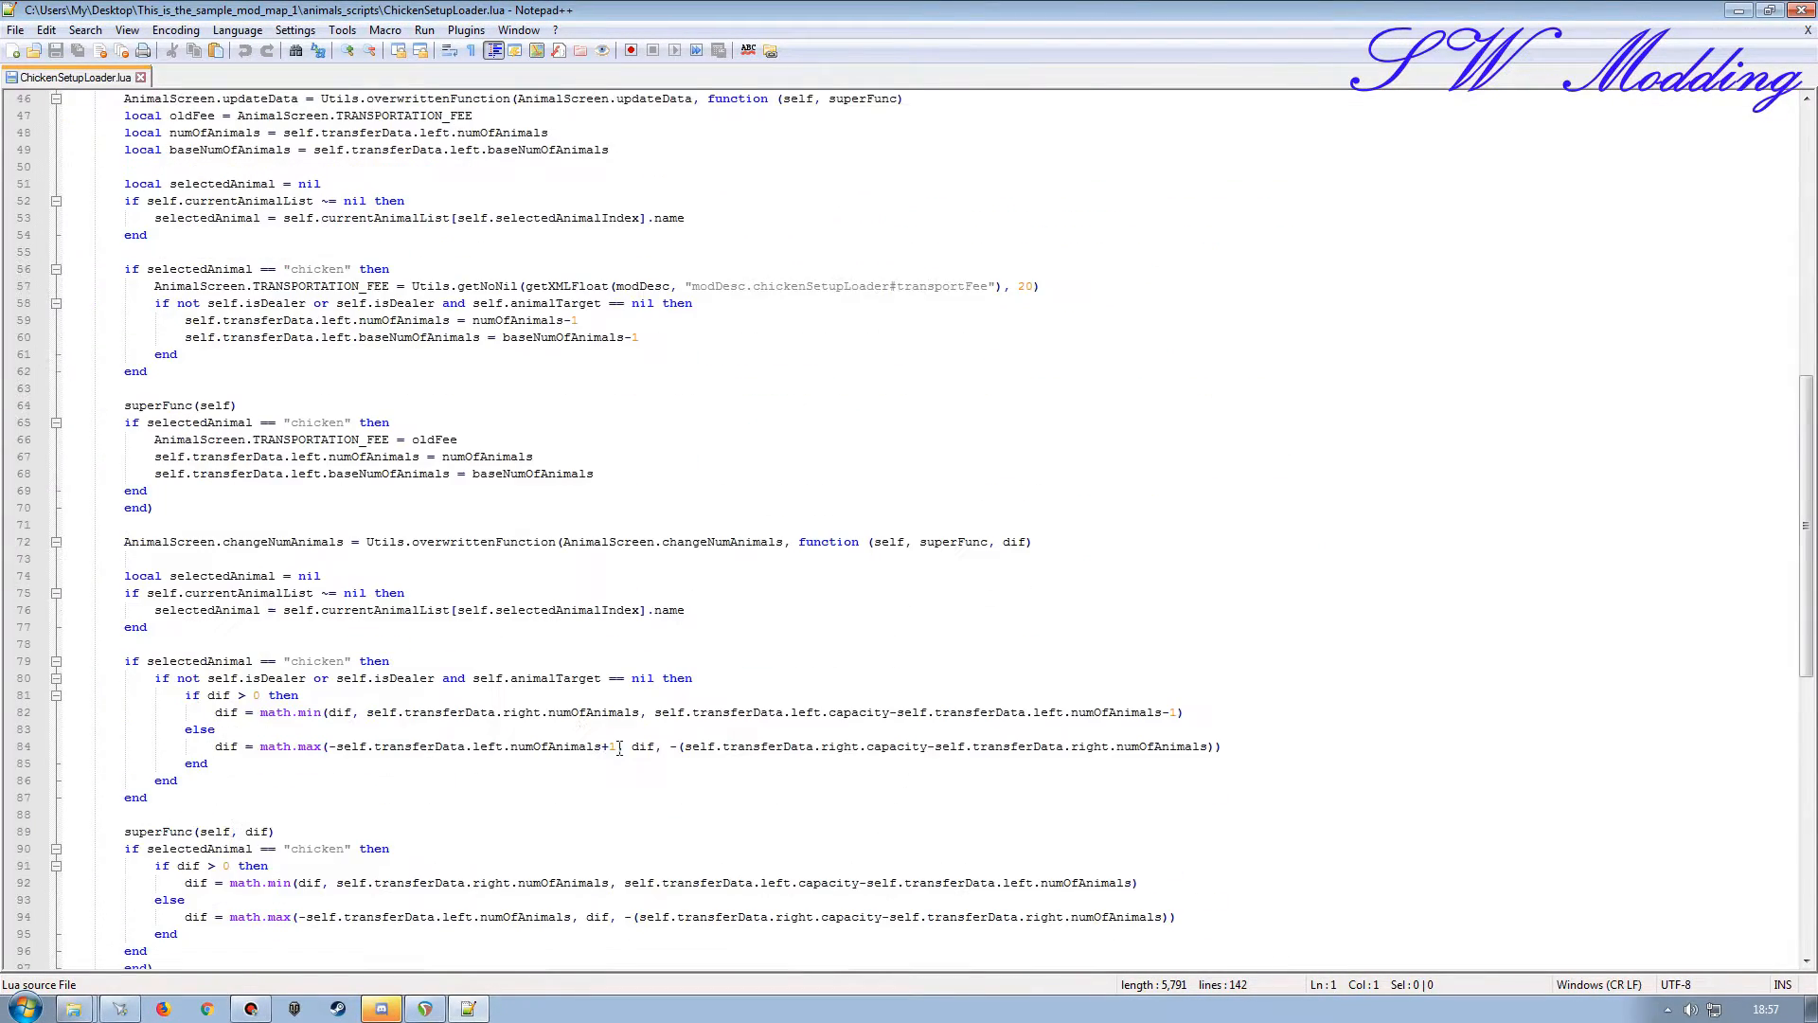
scroll(817, 748, "down", 6)
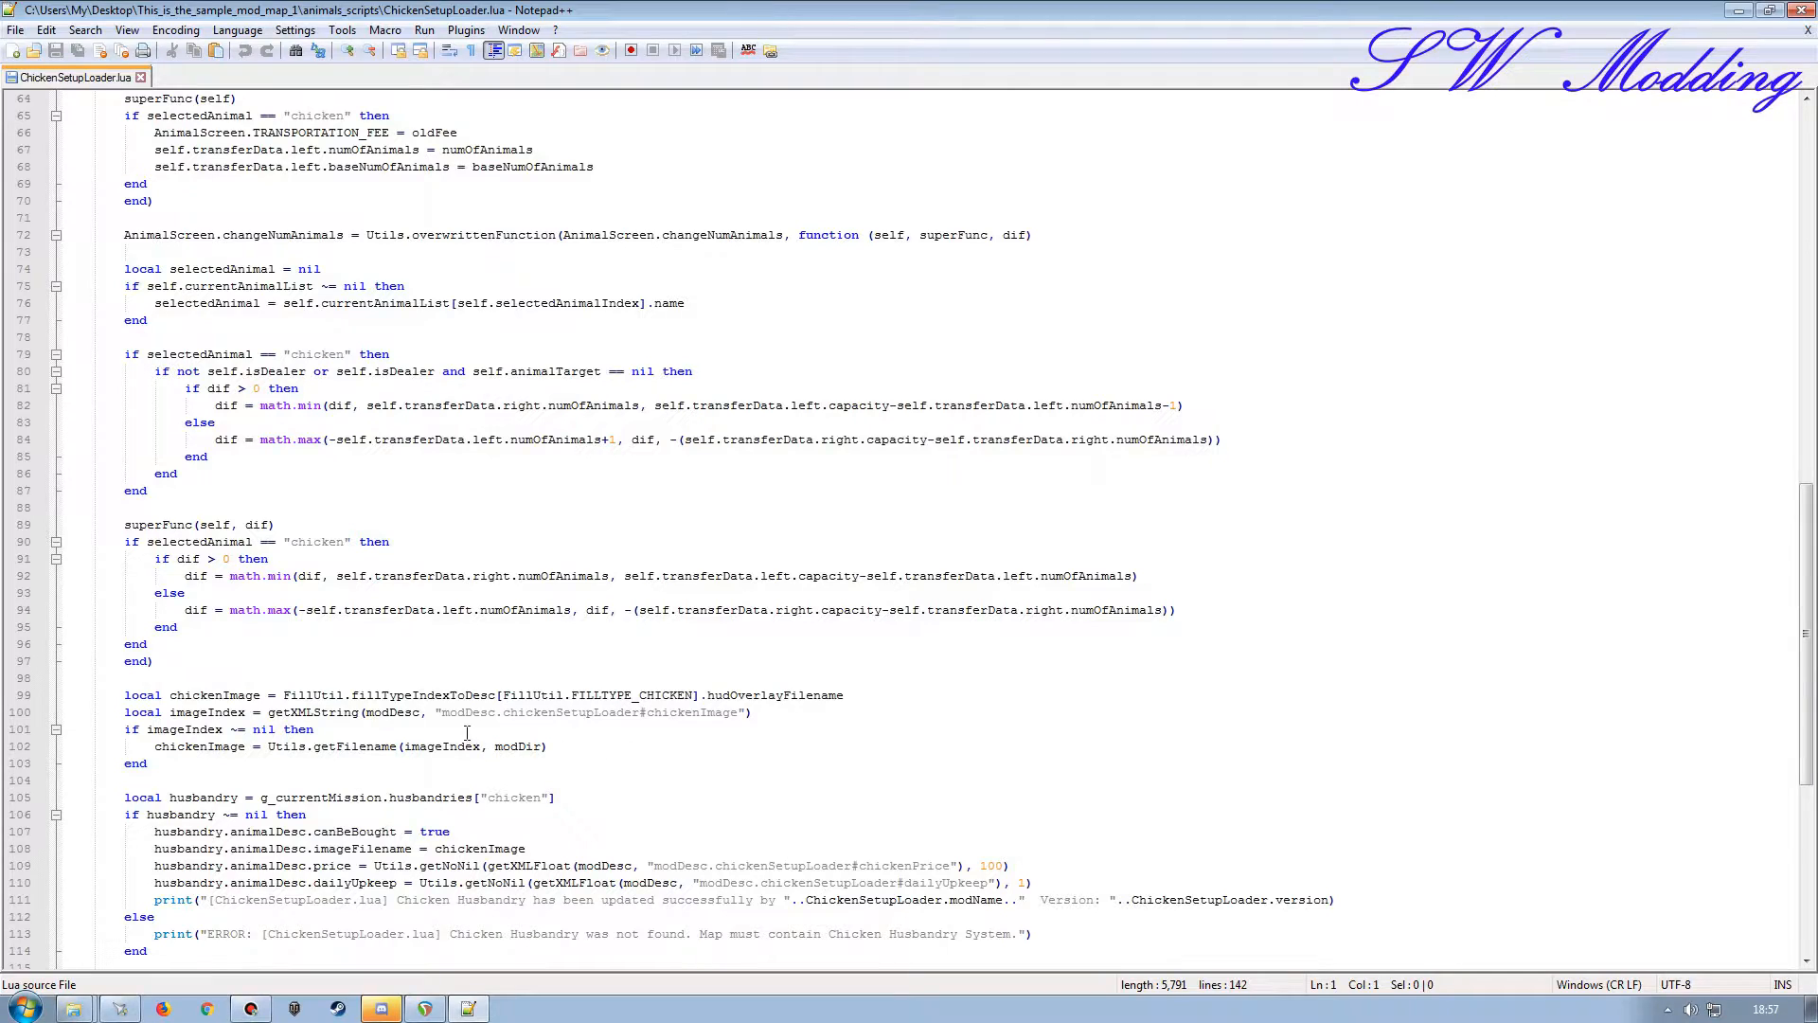
scroll(641, 728, "down", 2)
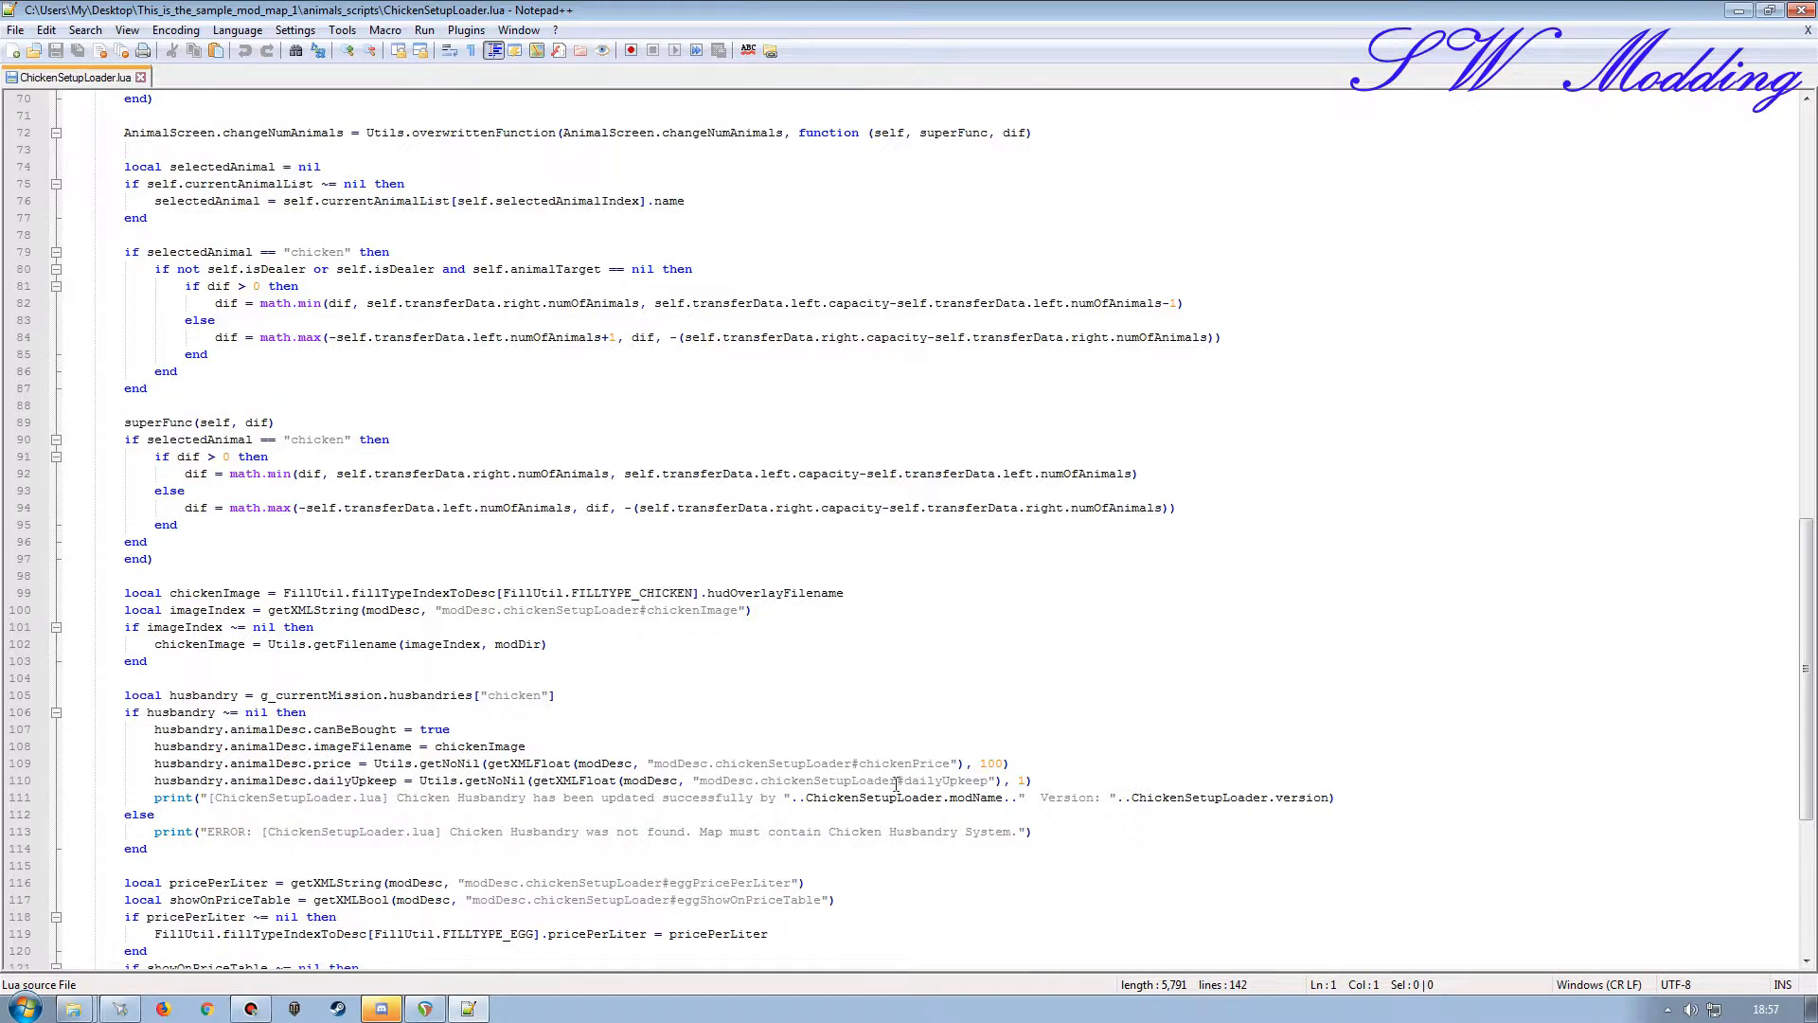
scroll(674, 780, "down", 2)
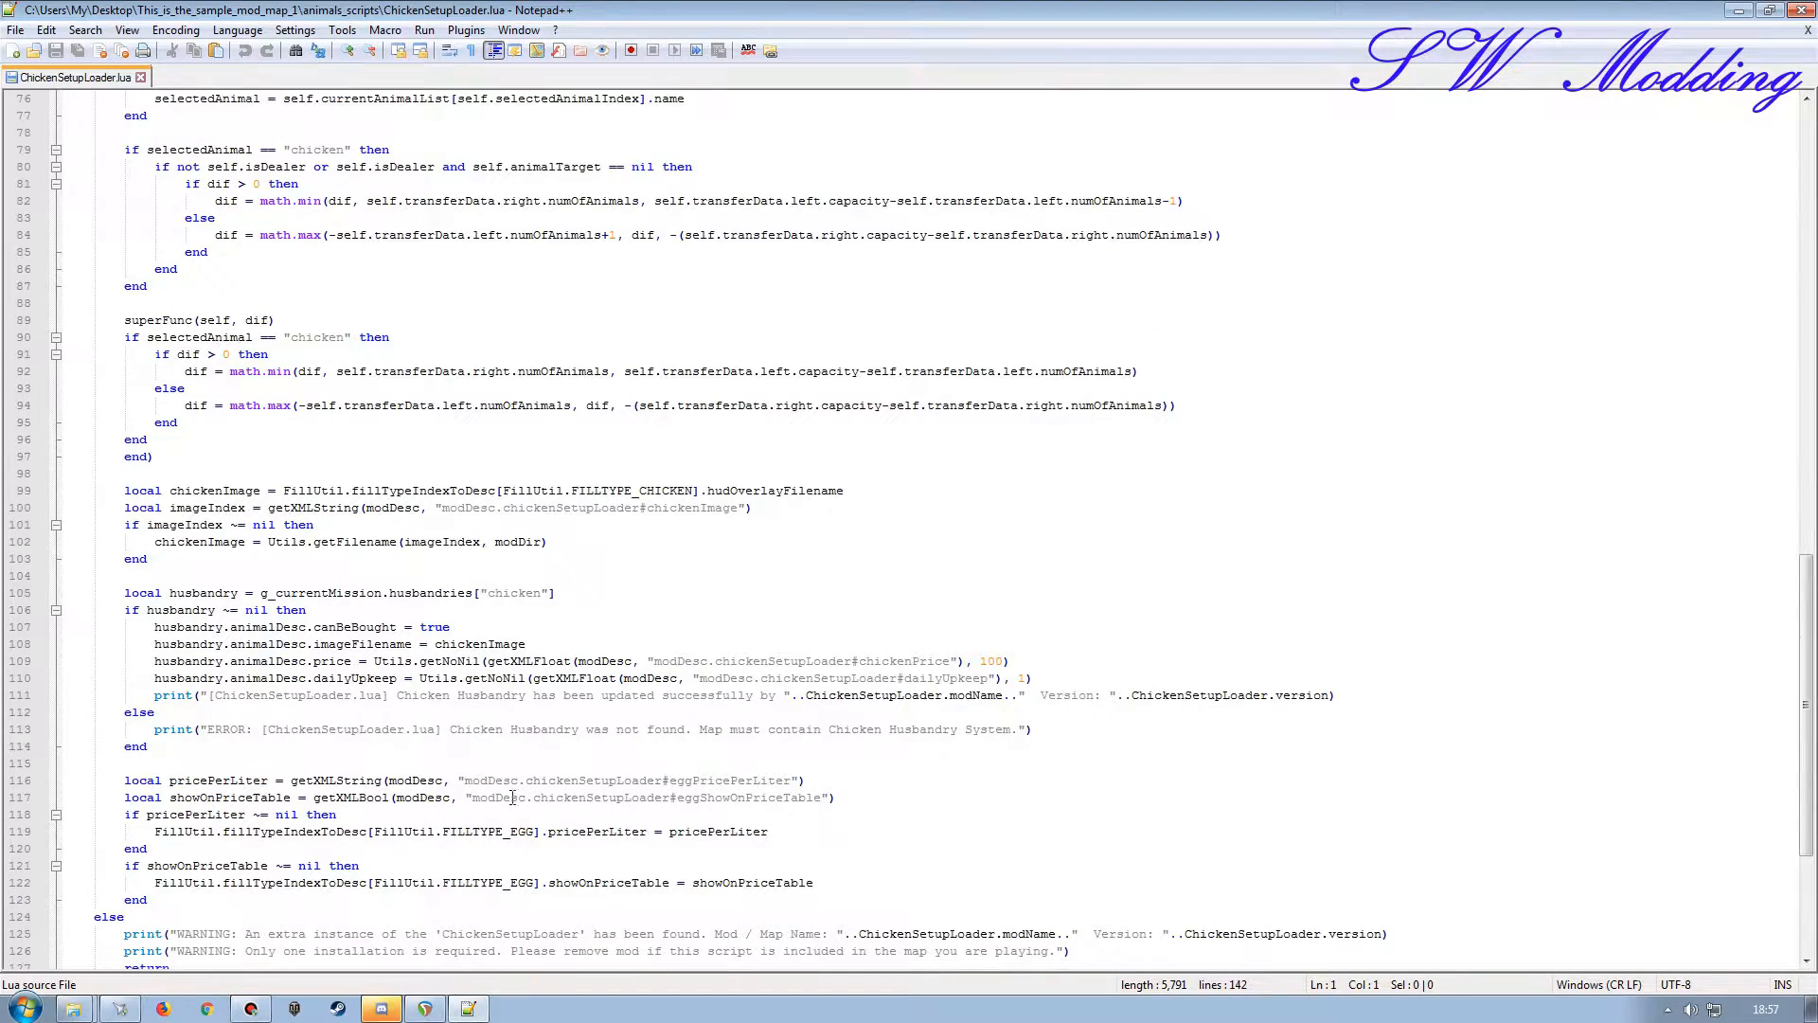
scroll(621, 798, "down", 4)
scroll(445, 754, "down", 2)
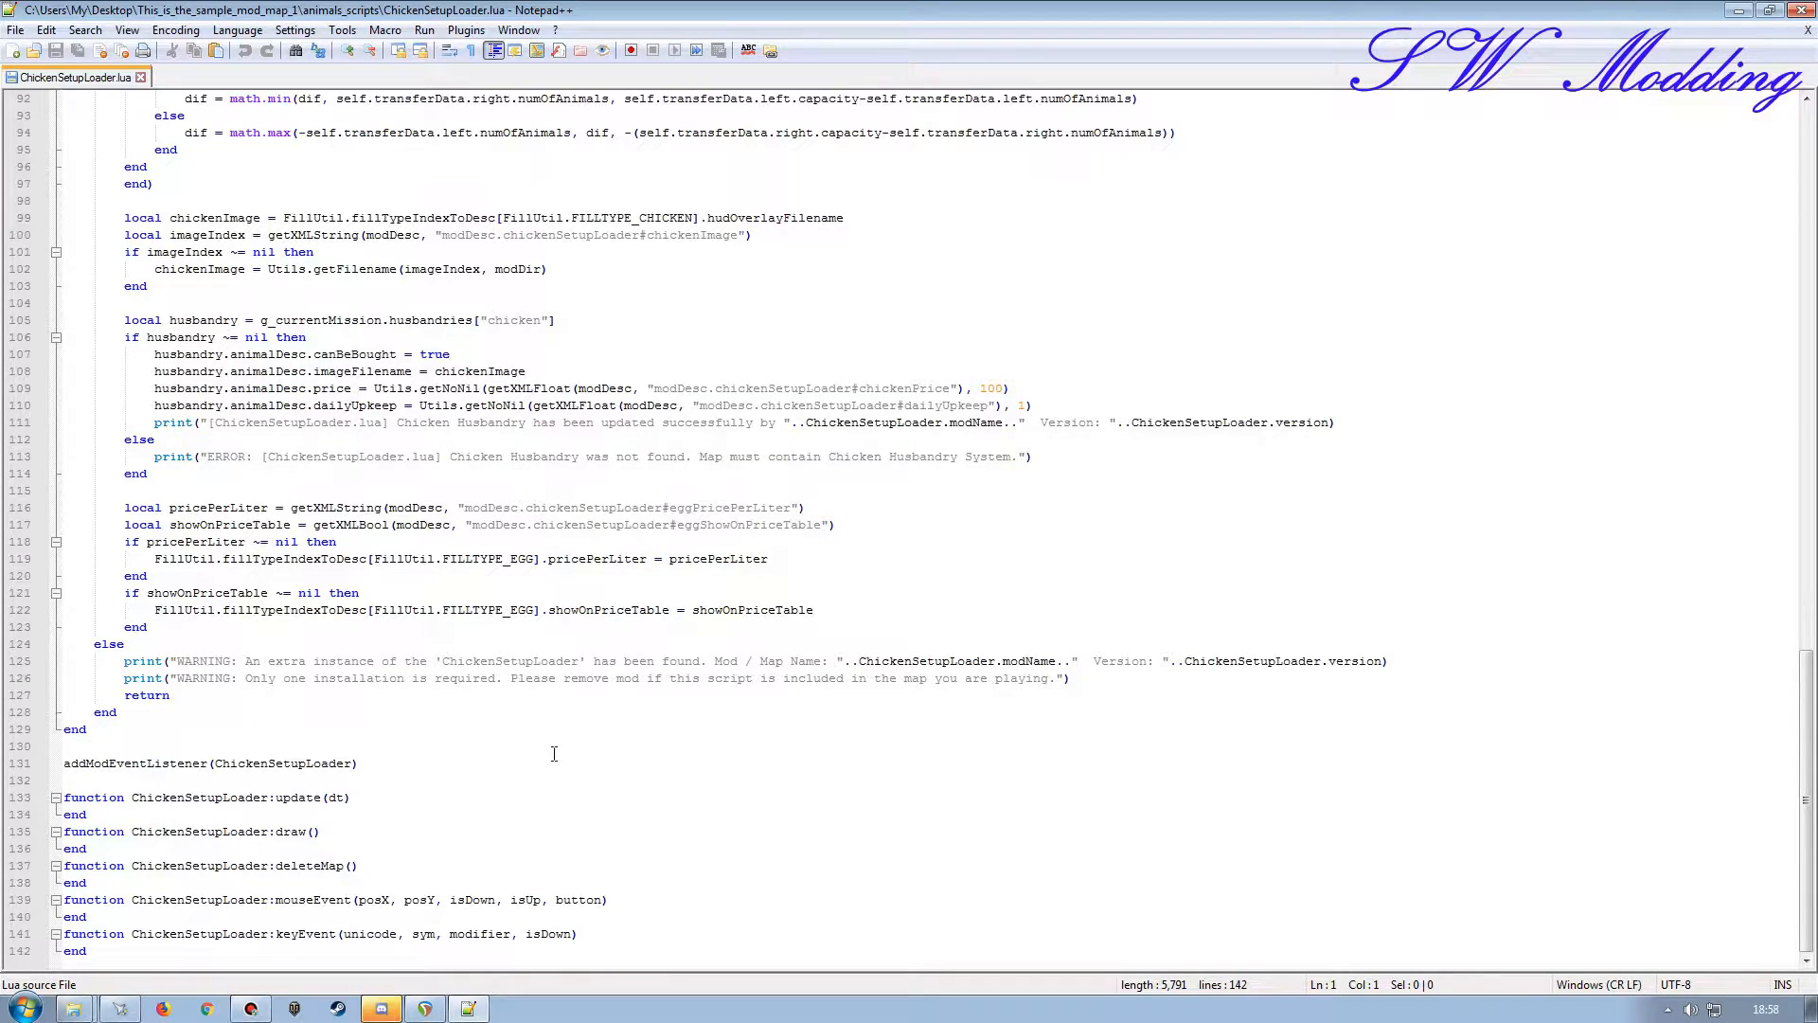
left_click(1808, 30)
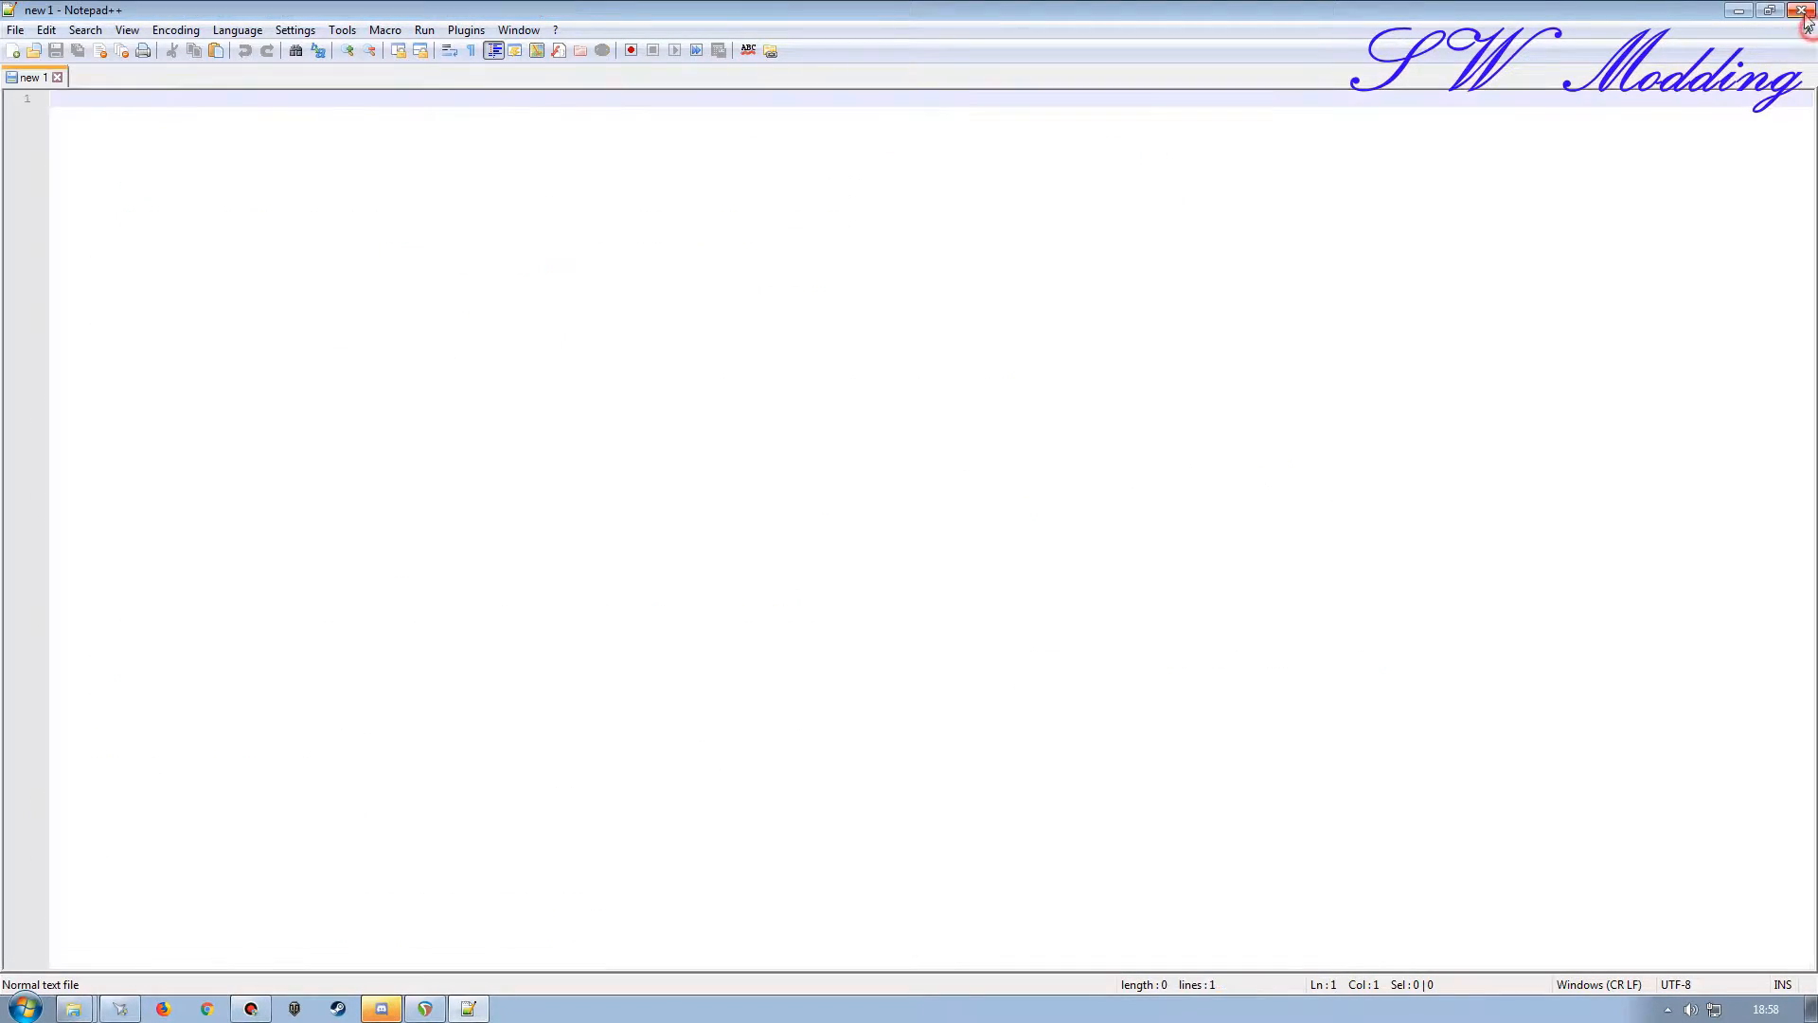
left_click(1800, 9)
Reopen EnhancedChickens.lua from the animals_scripts folder and read through it to the update function, checking for remaining script folder paths.
double_click(1153, 353)
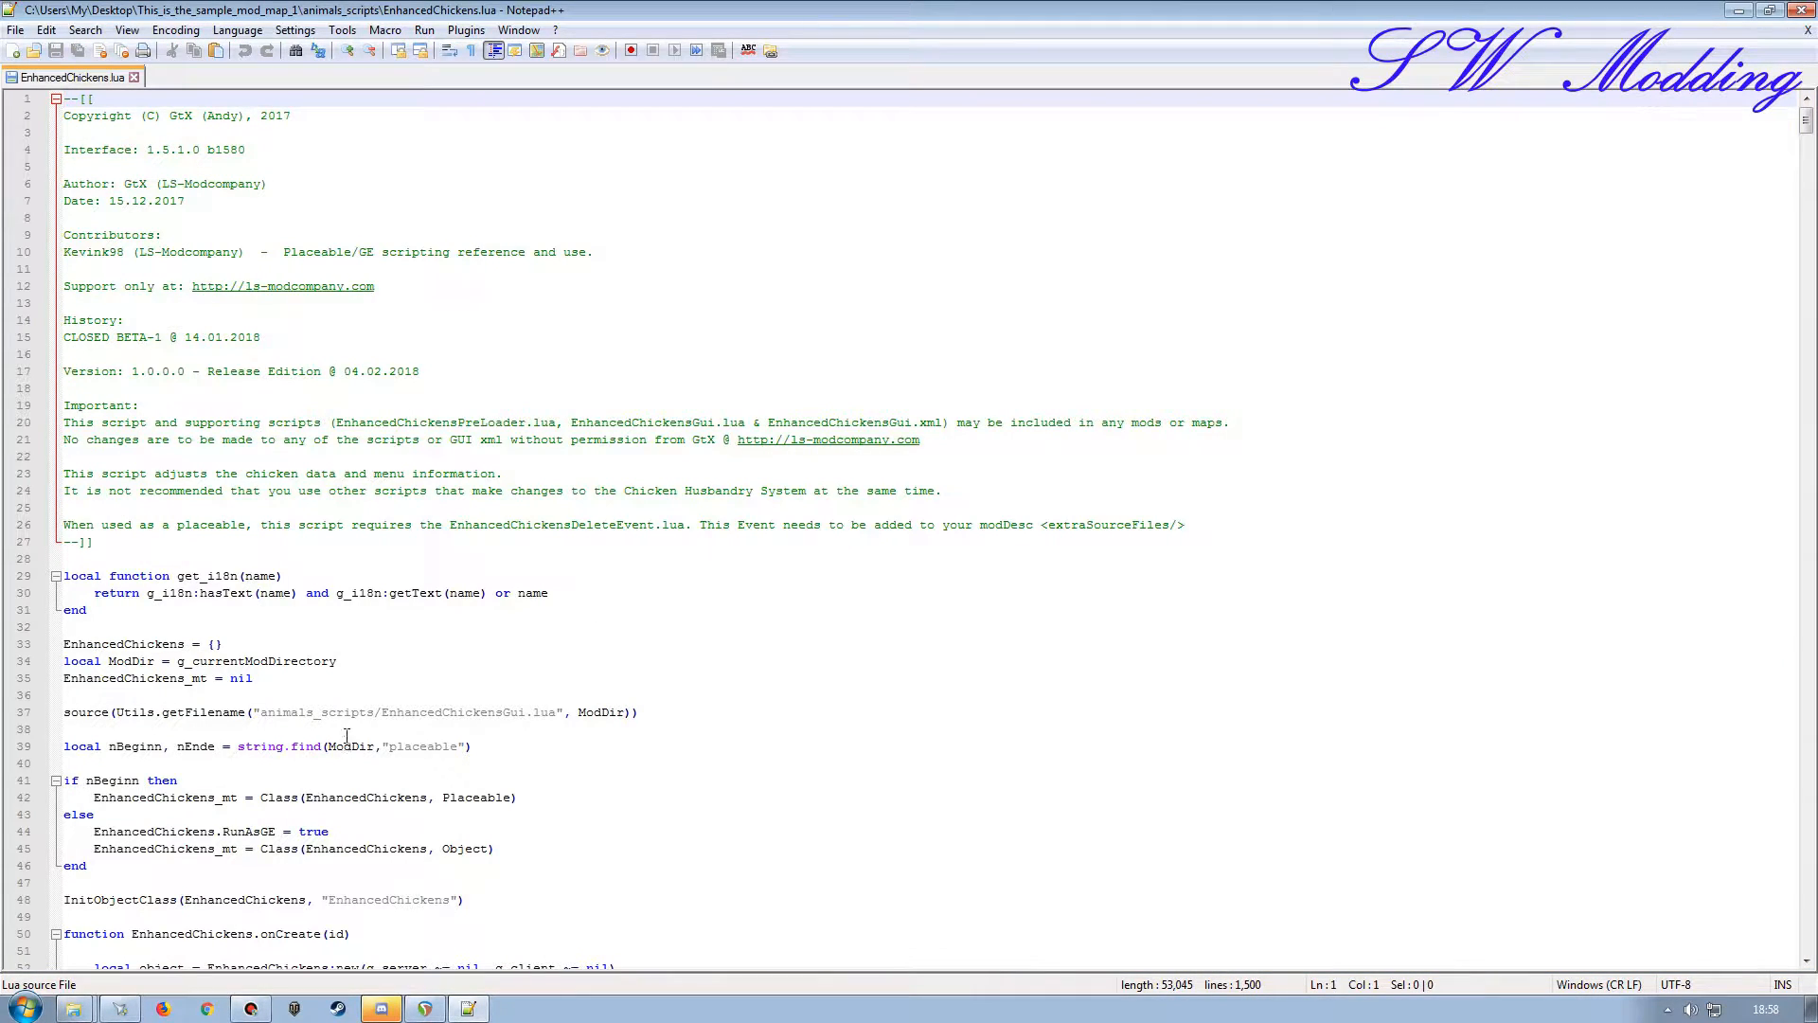
scroll(318, 719, "down", 4)
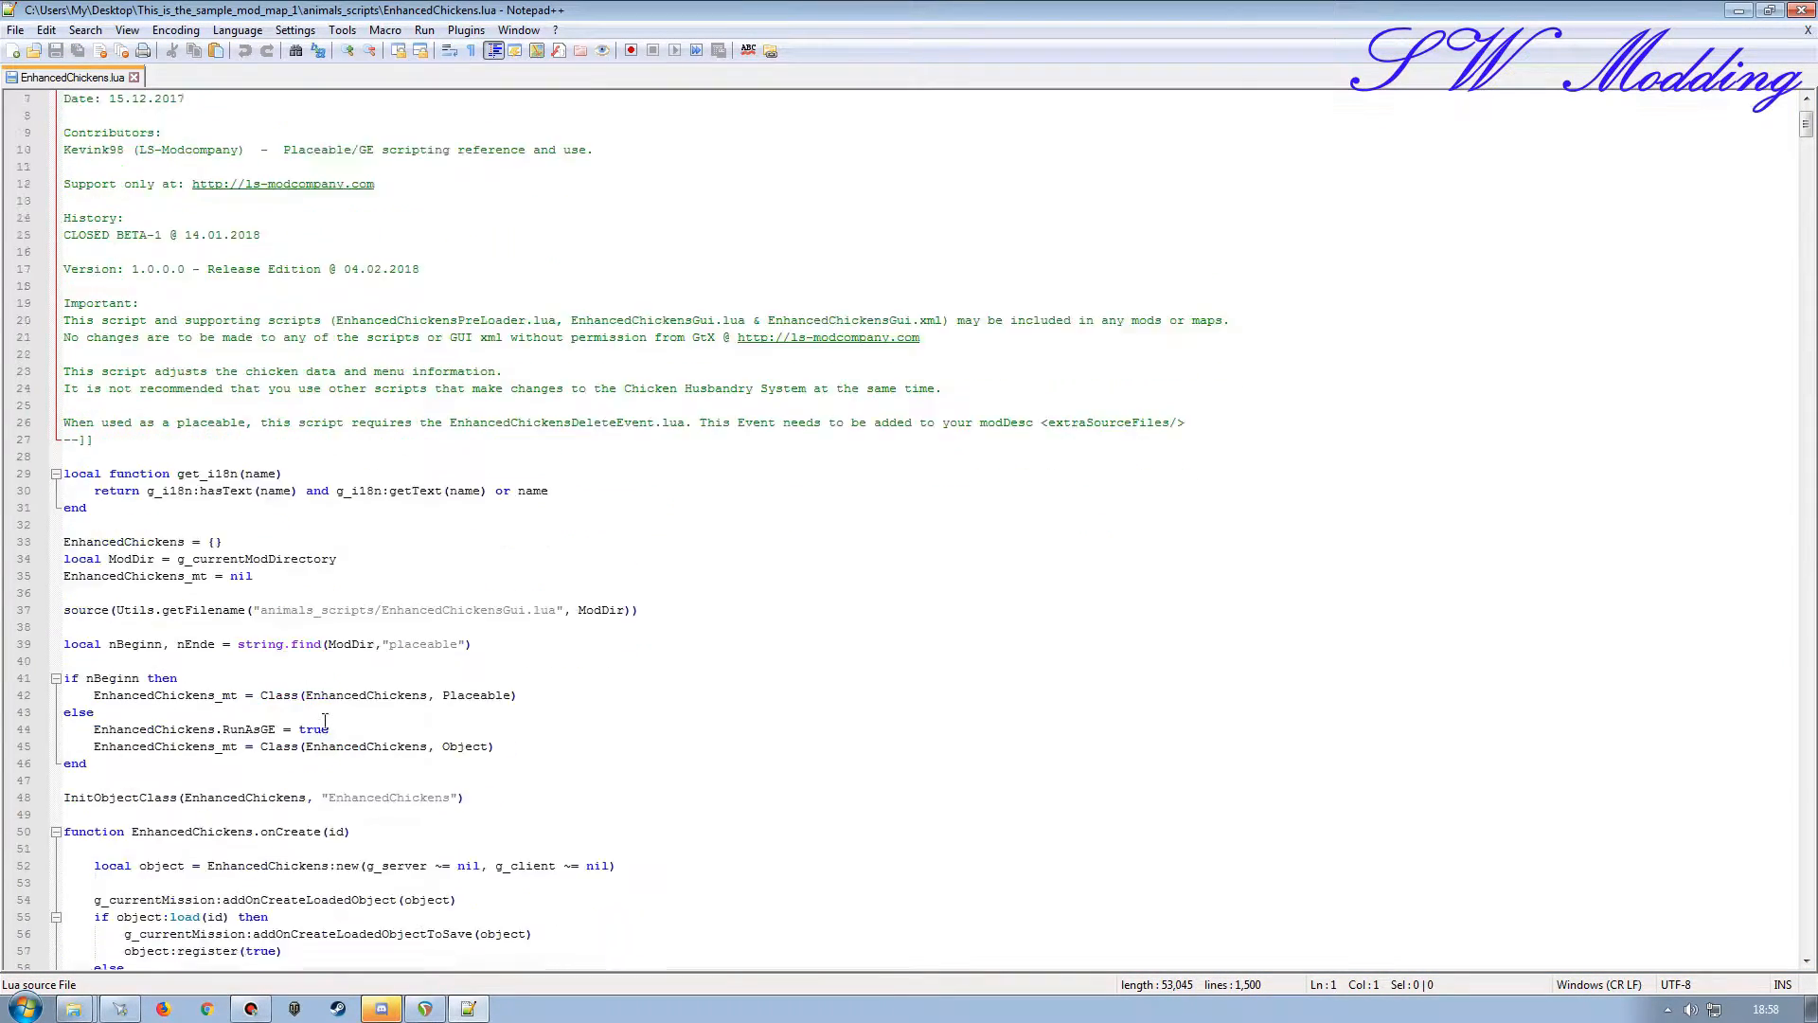
scroll(357, 729, "down", 14)
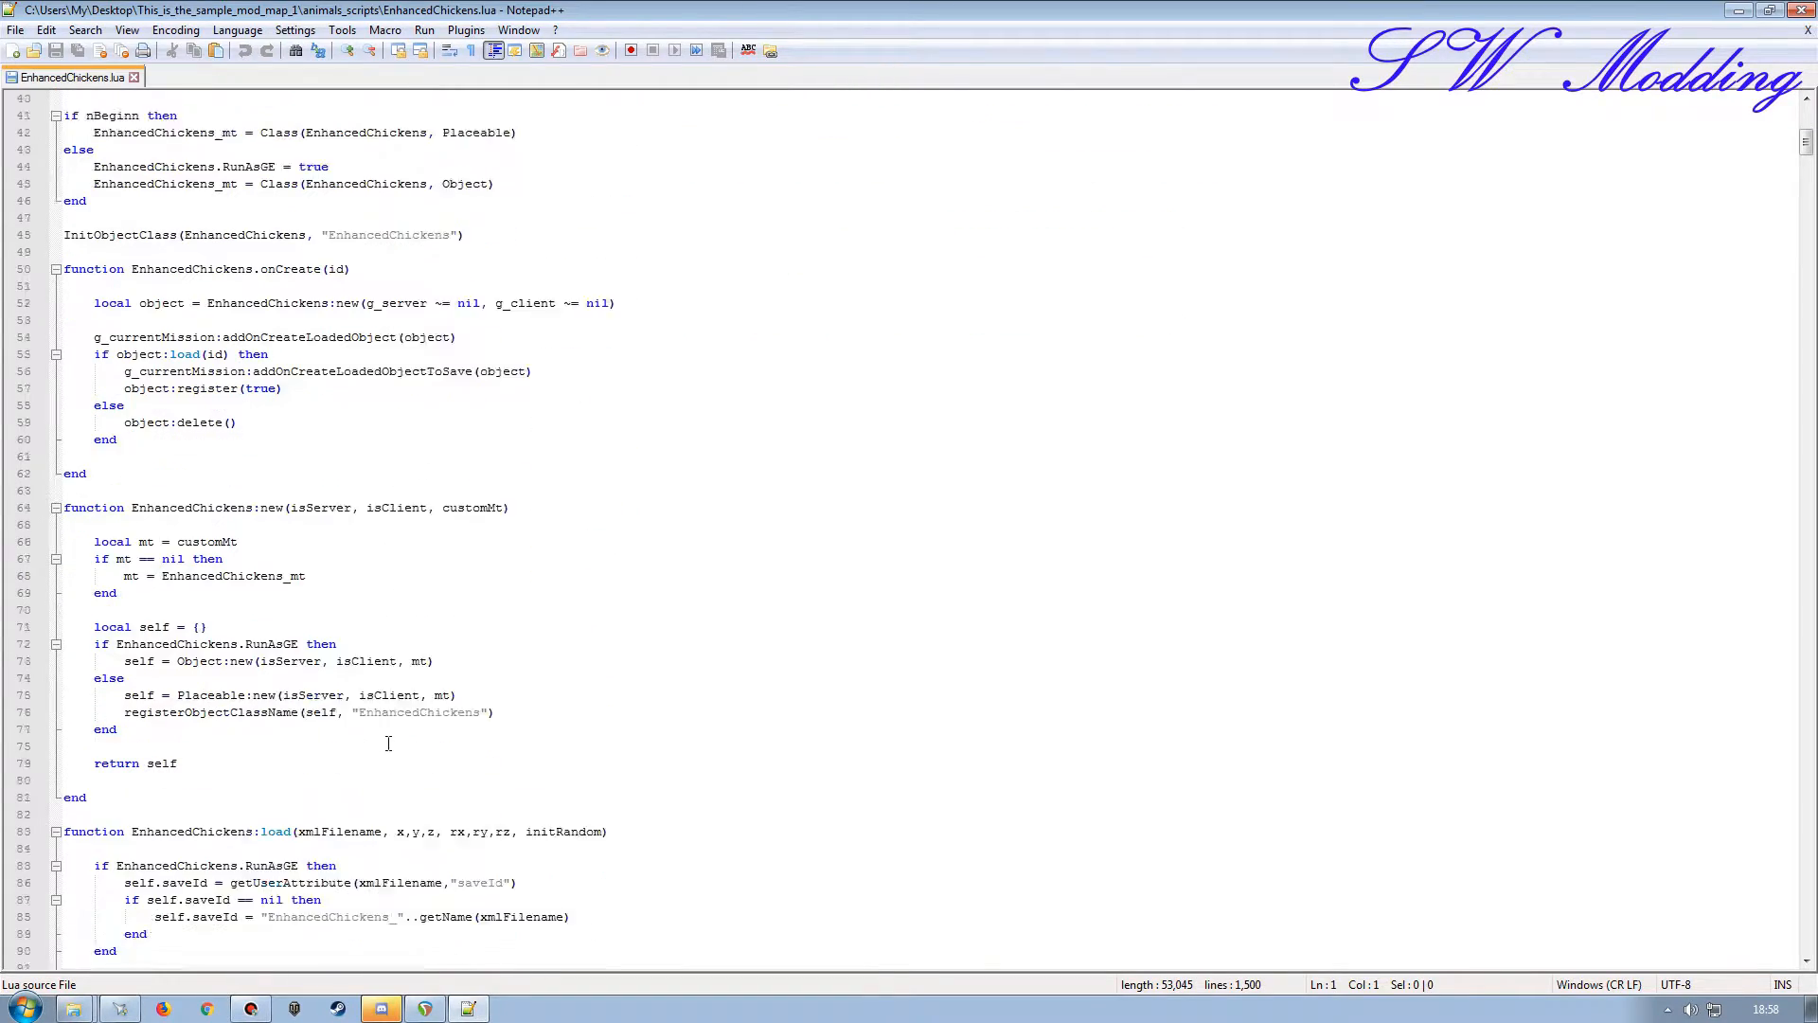
scroll(328, 679, "down", 12)
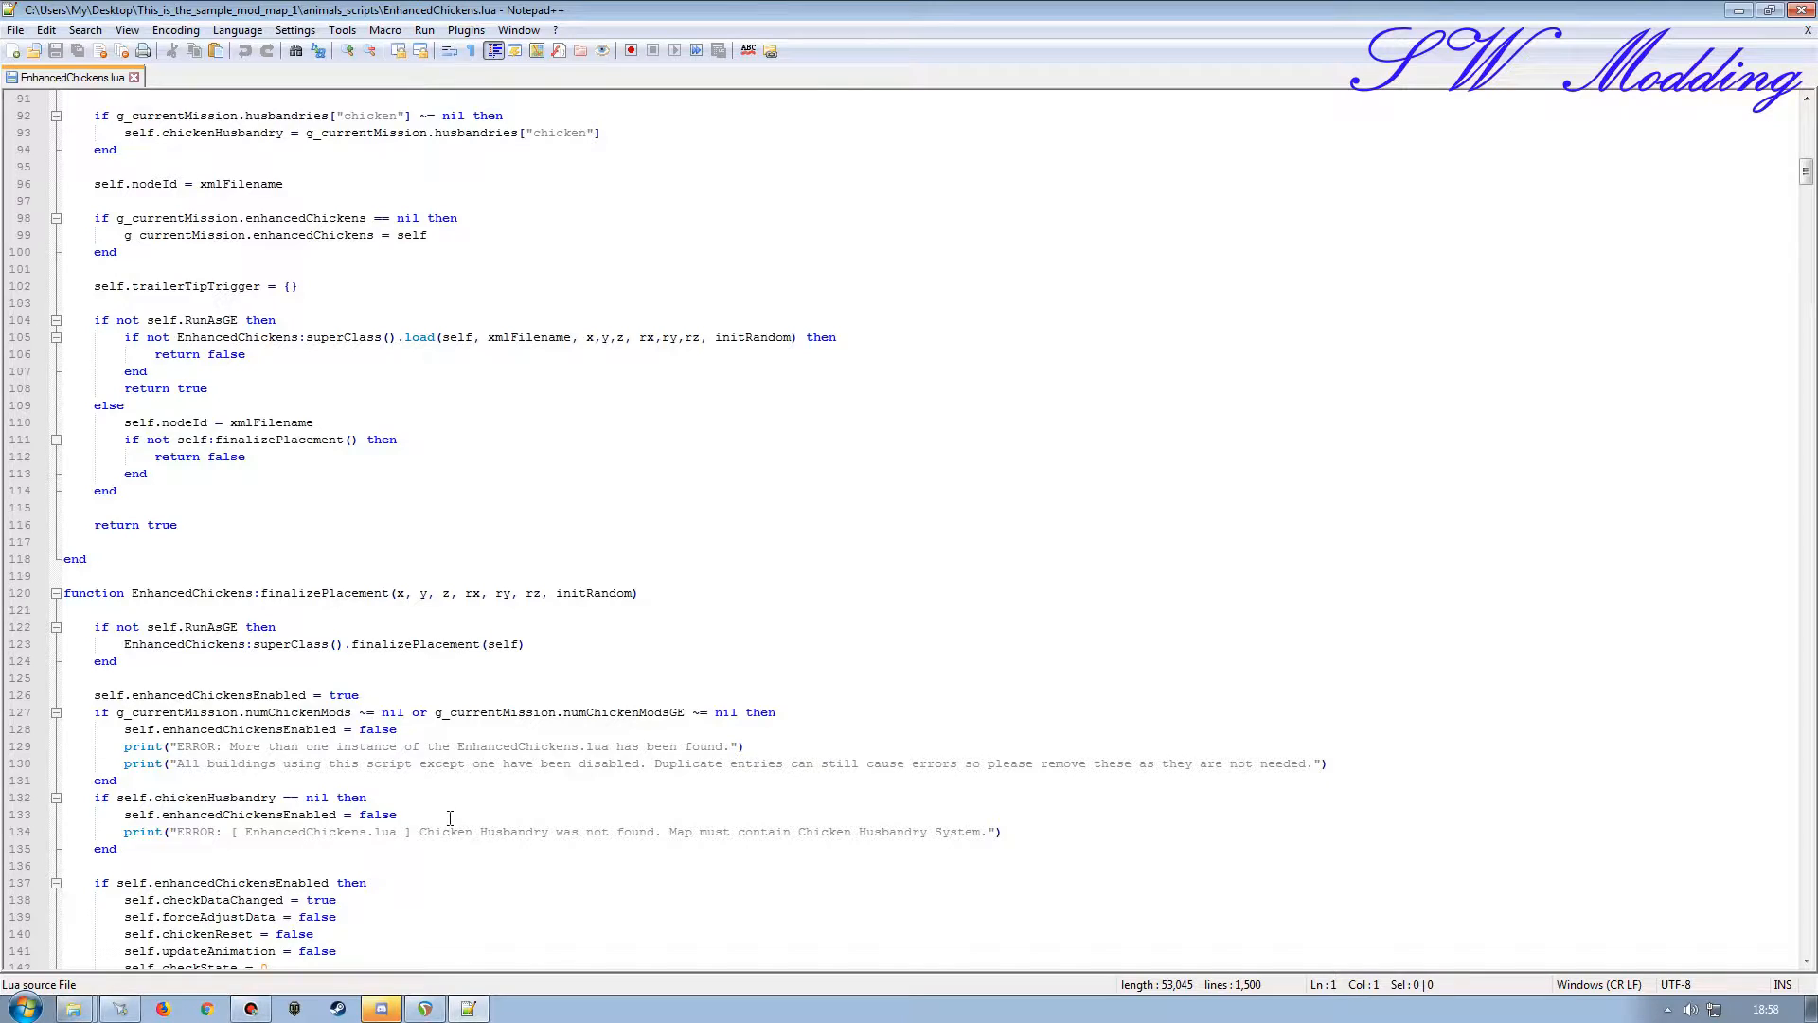
scroll(383, 783, "down", 11)
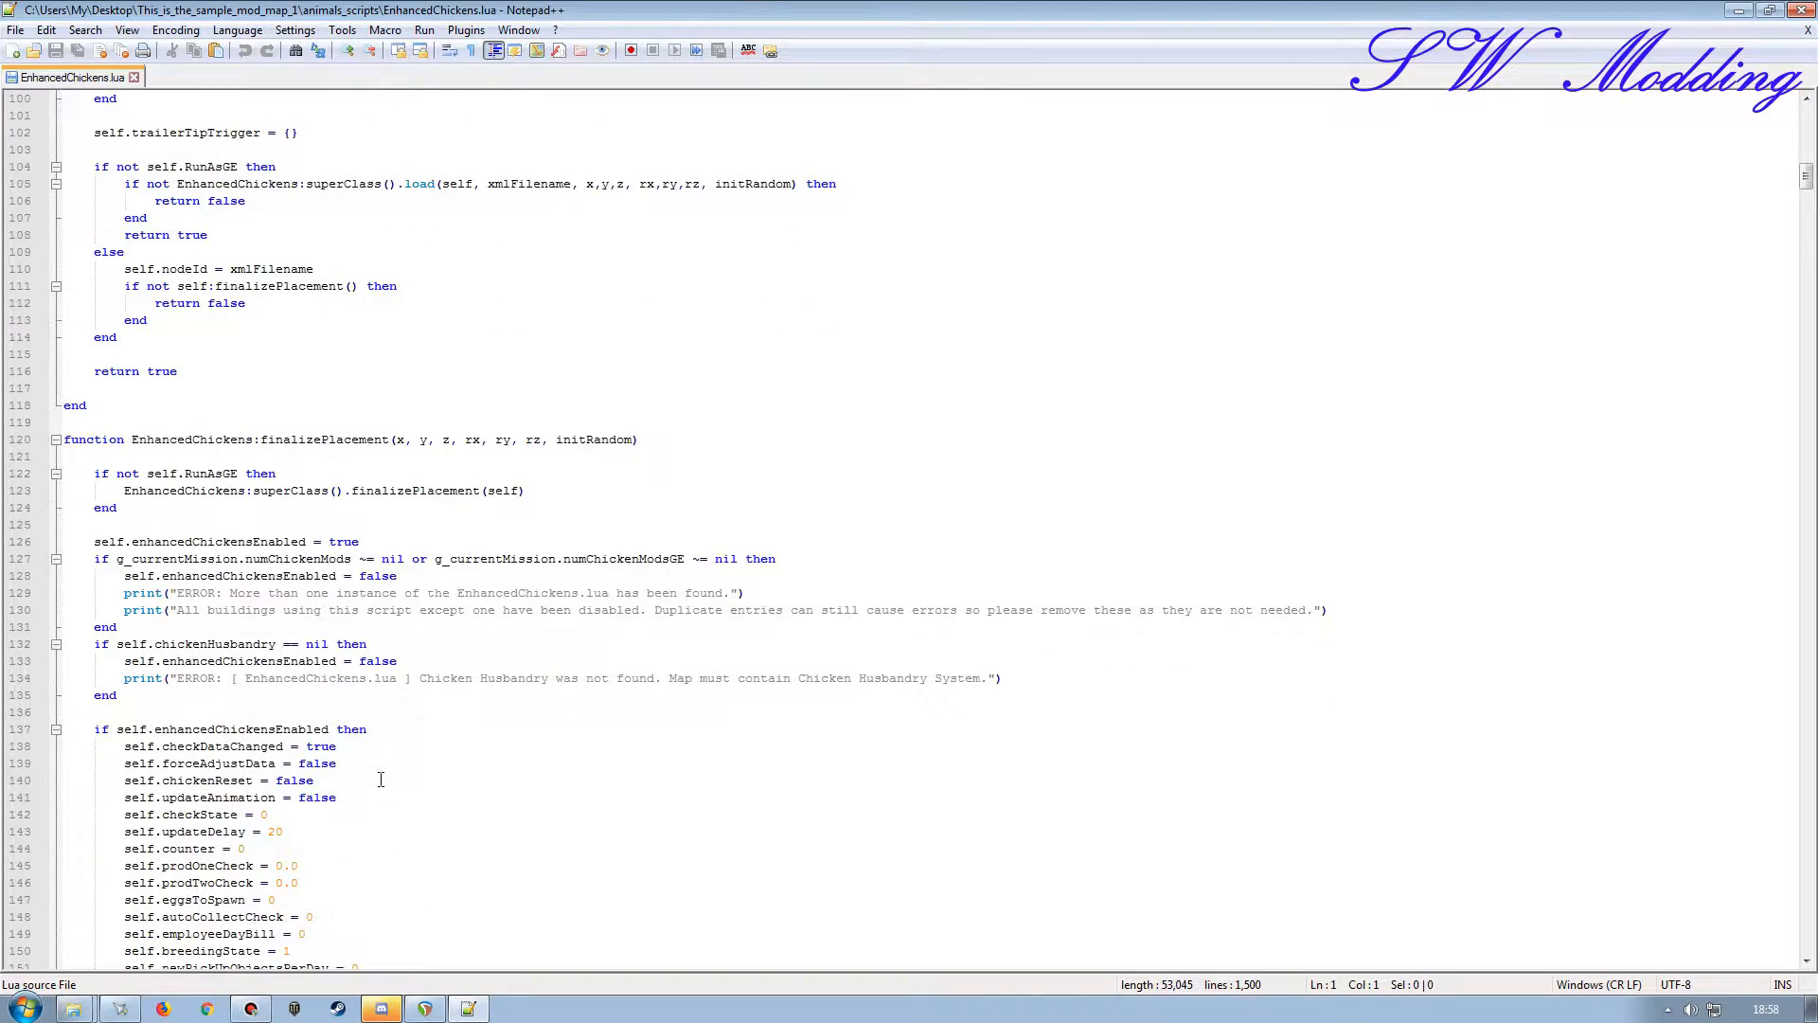
scroll(432, 793, "down", 3)
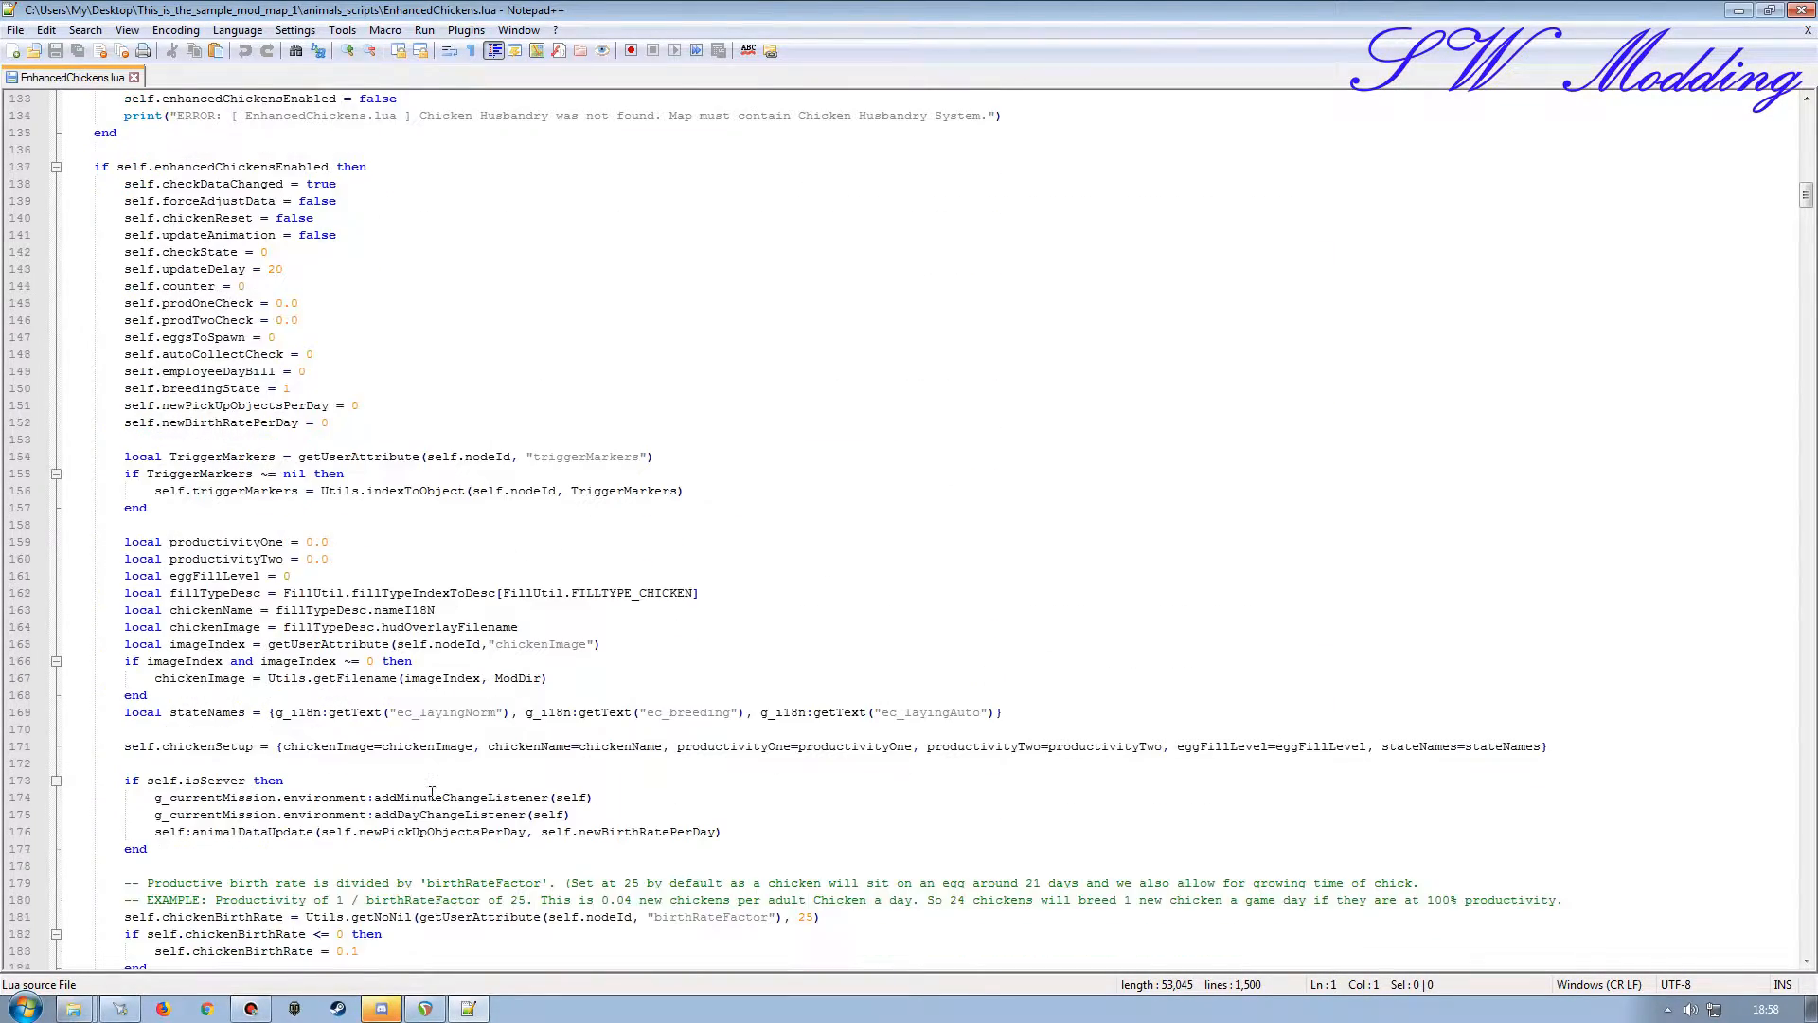
scroll(512, 786, "down", 3)
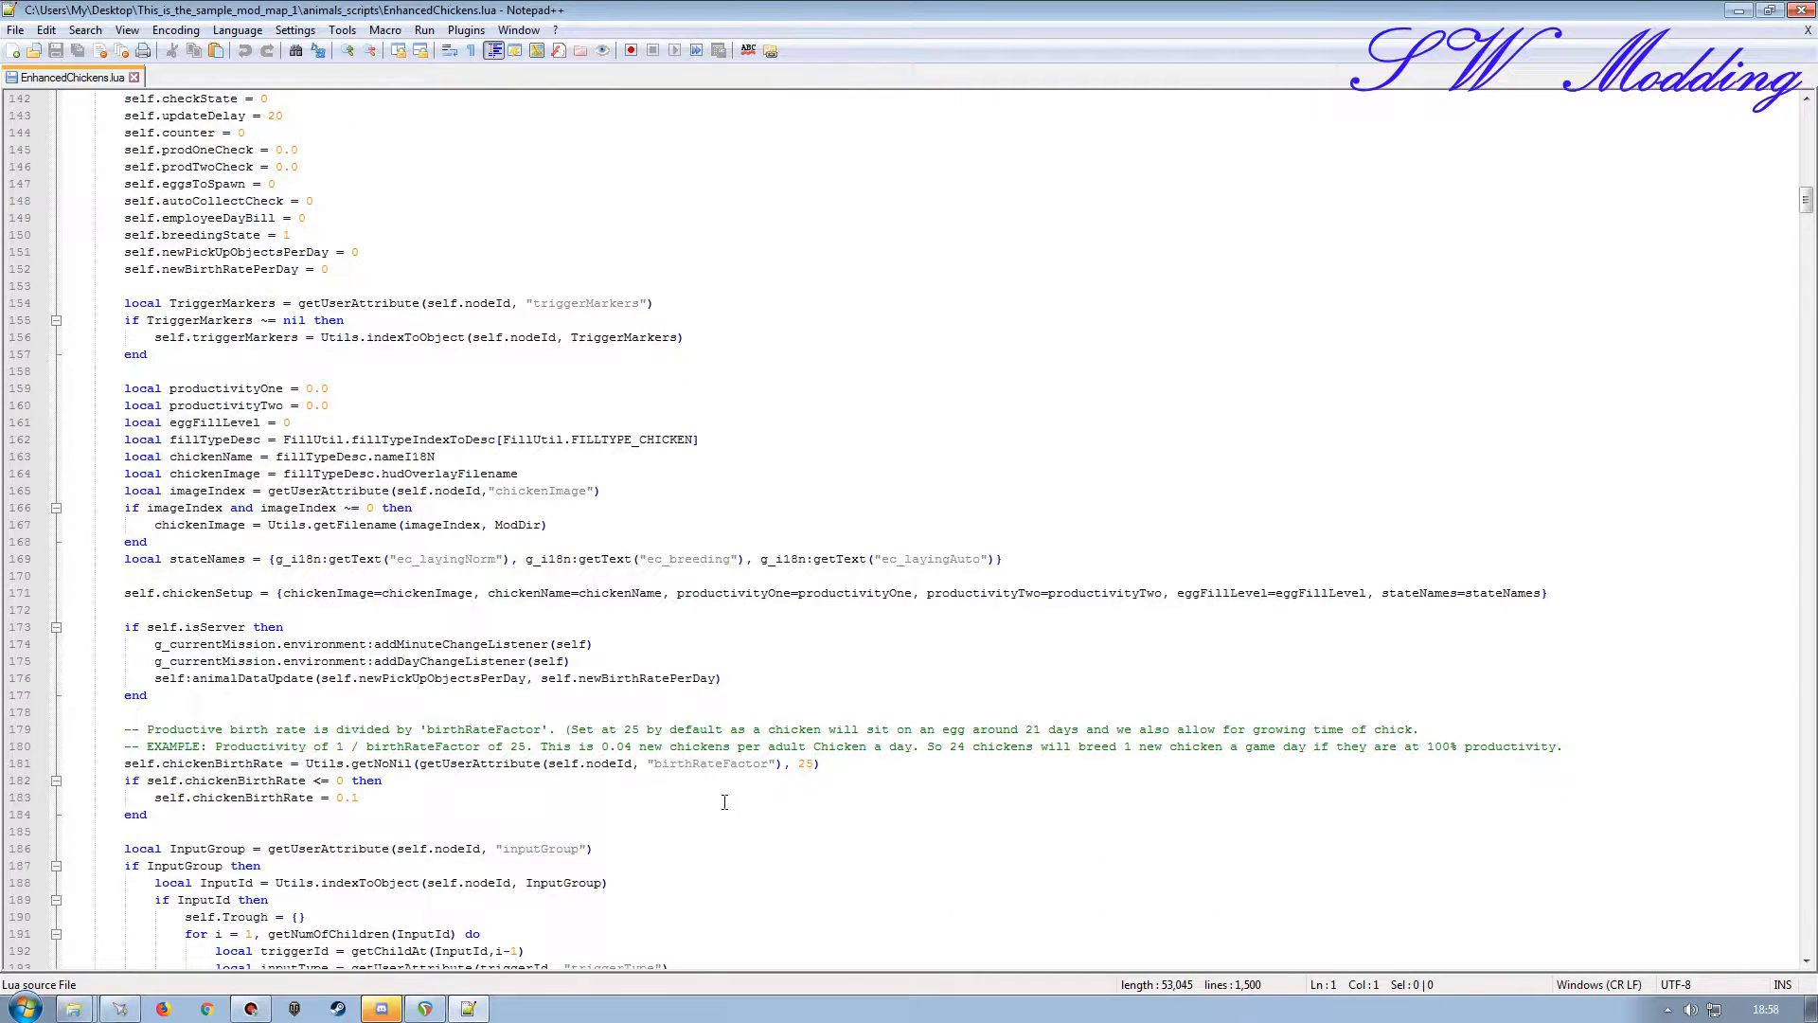
scroll(725, 802, "down", 9)
scroll(622, 805, "down", 12)
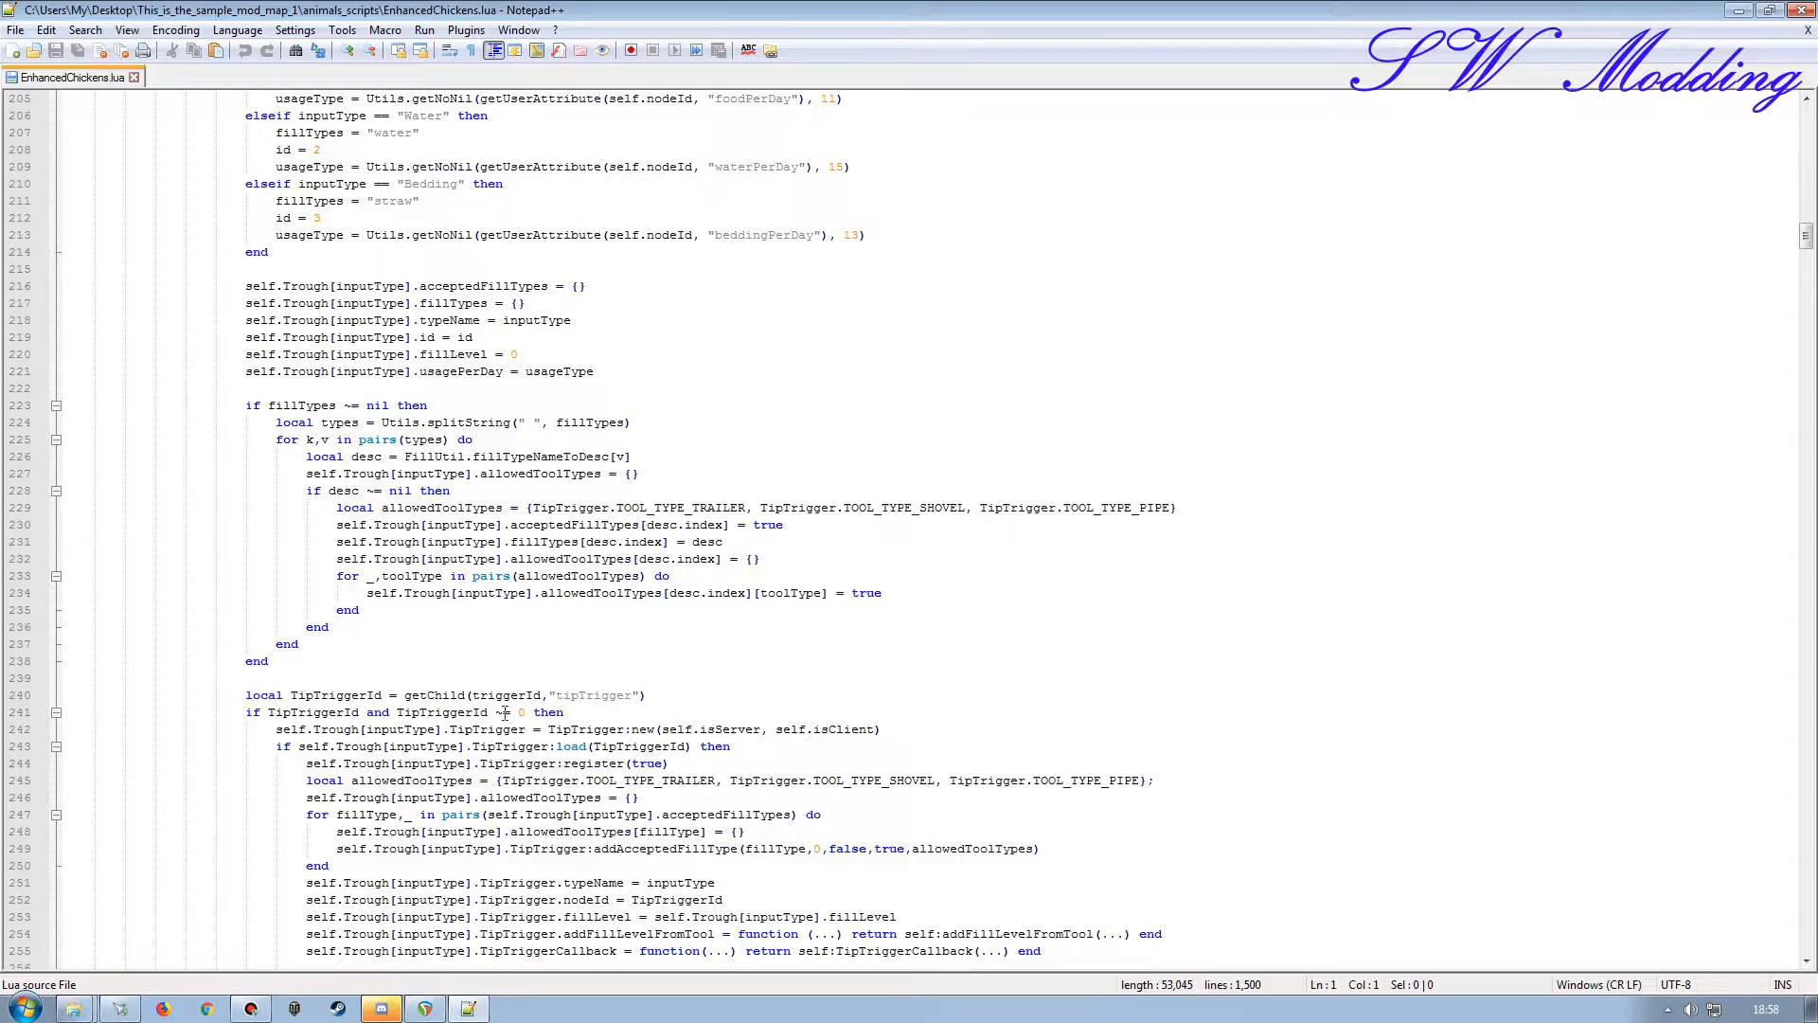
scroll(505, 713, "down", 4)
scroll(712, 790, "down", 3)
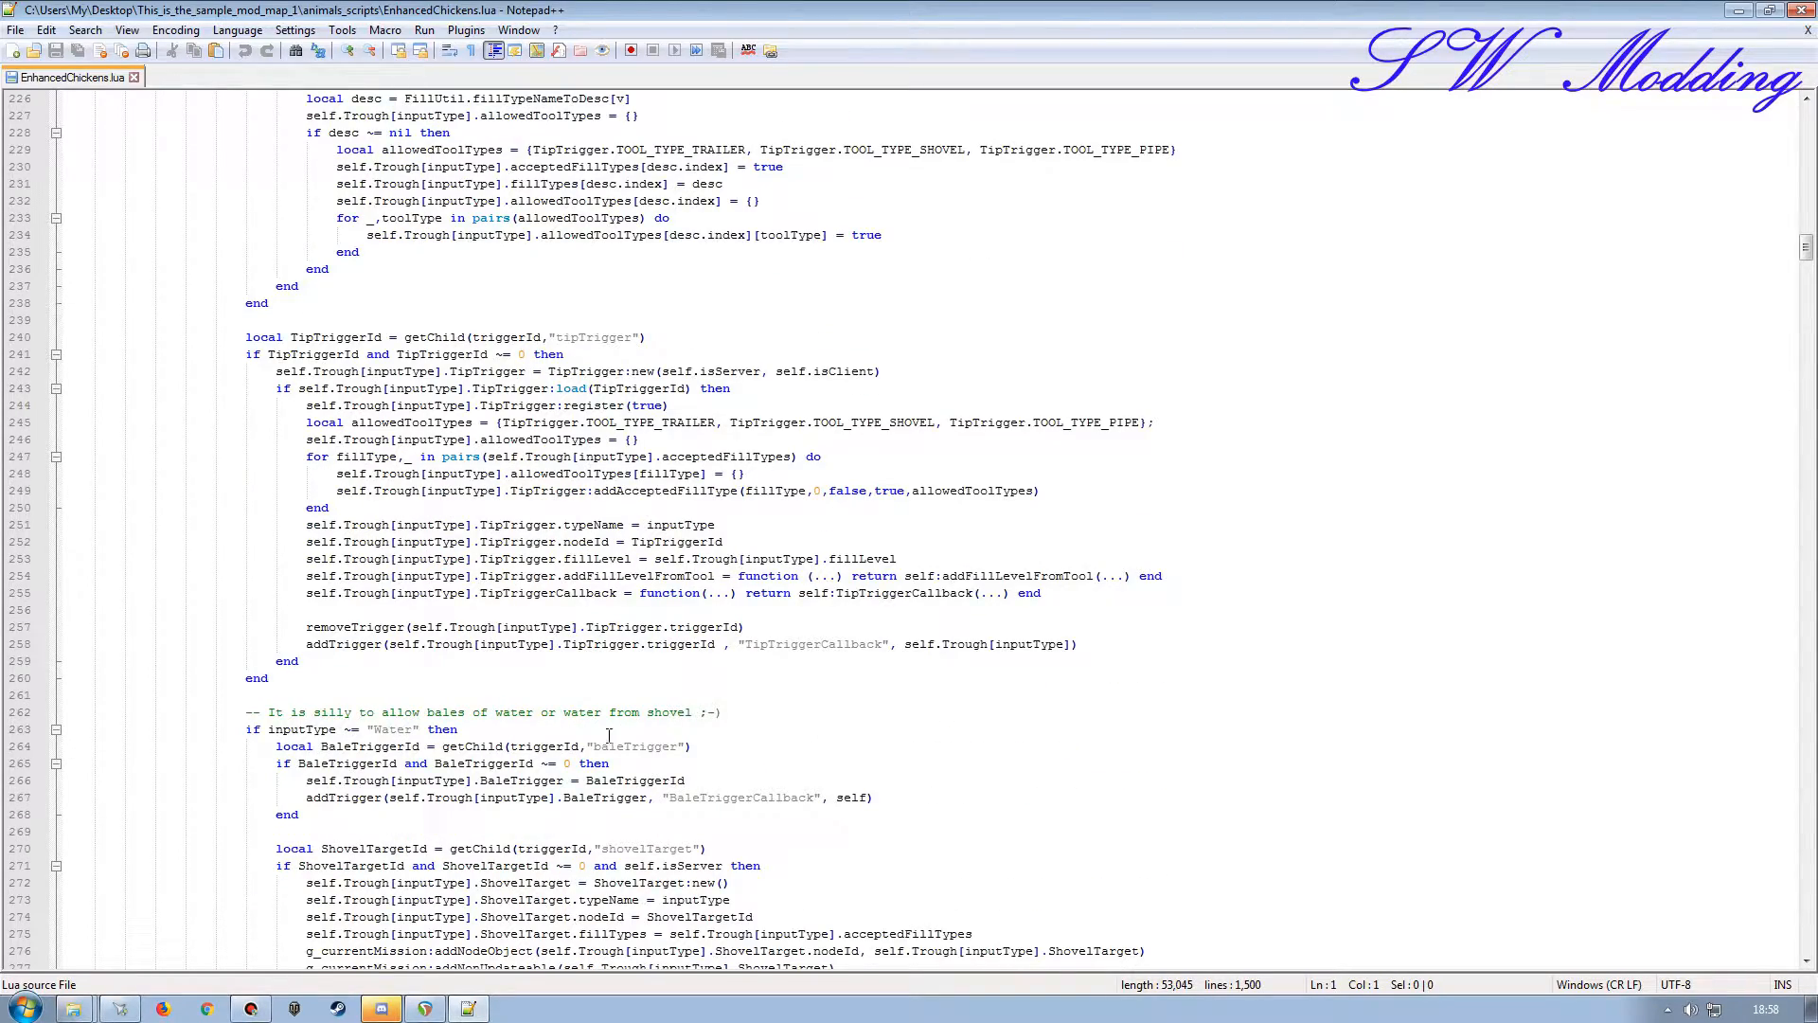
scroll(597, 736, "down", 10)
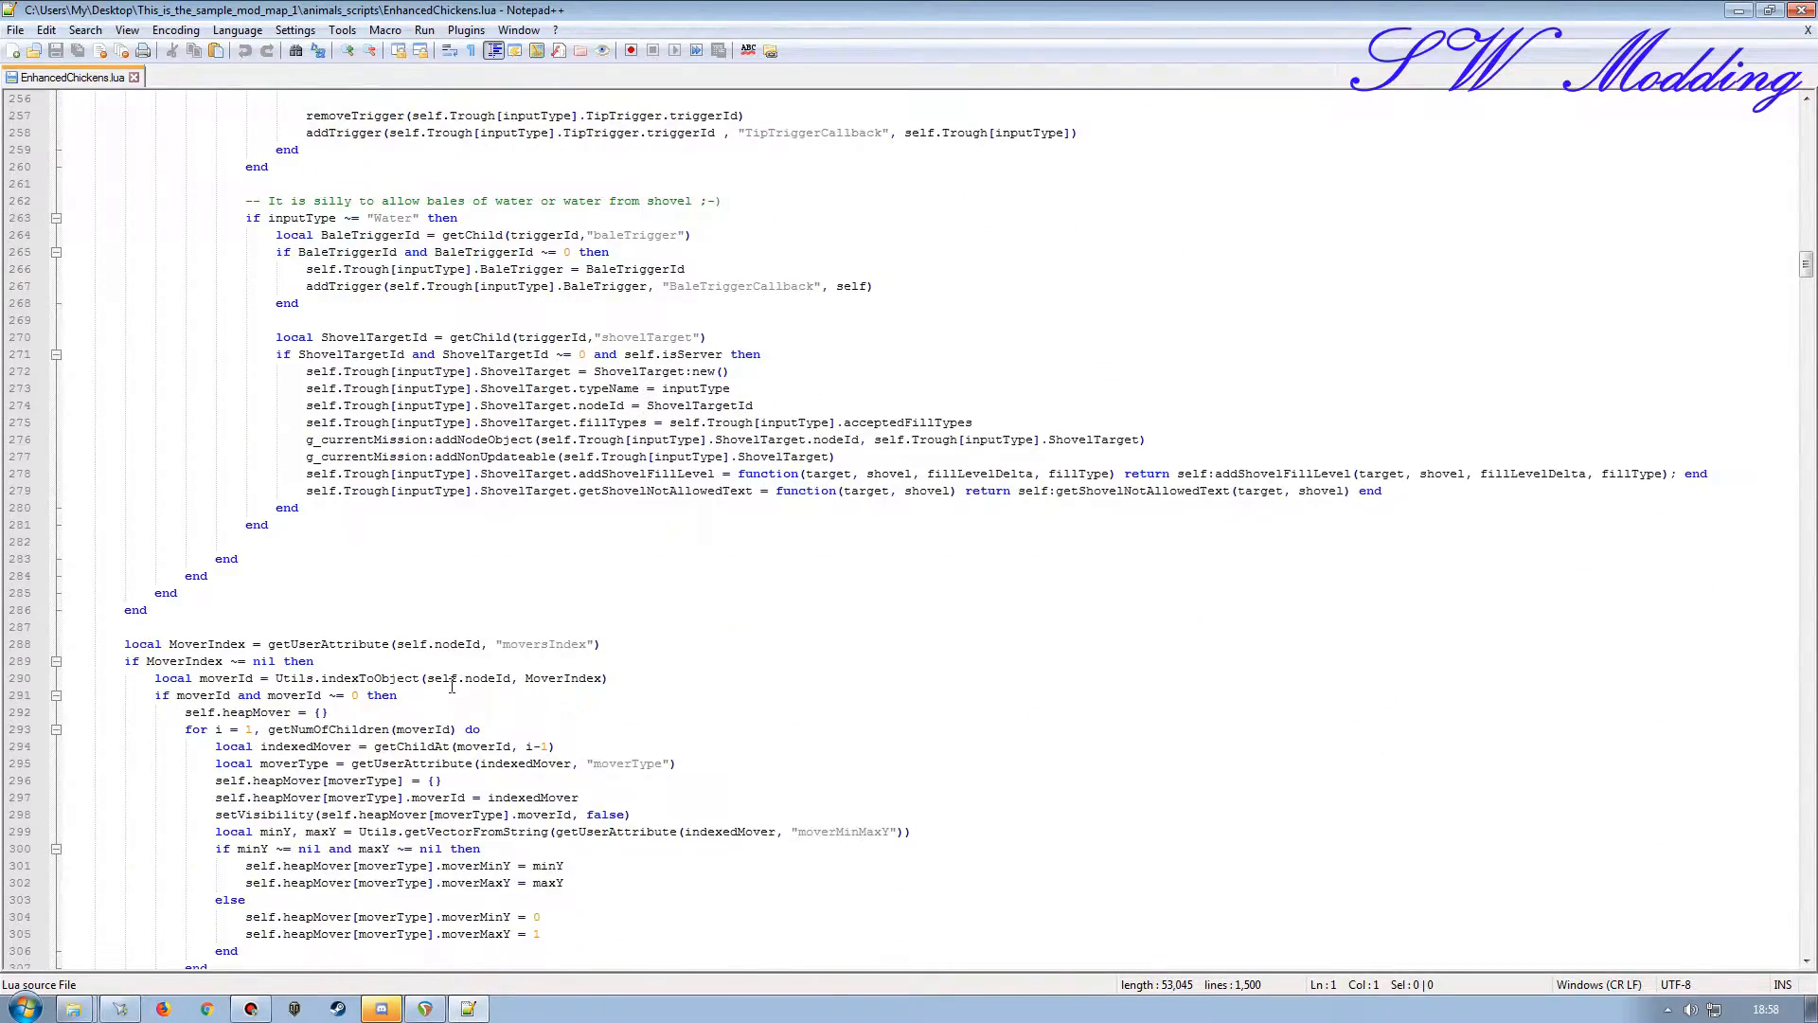
scroll(452, 687, "down", 9)
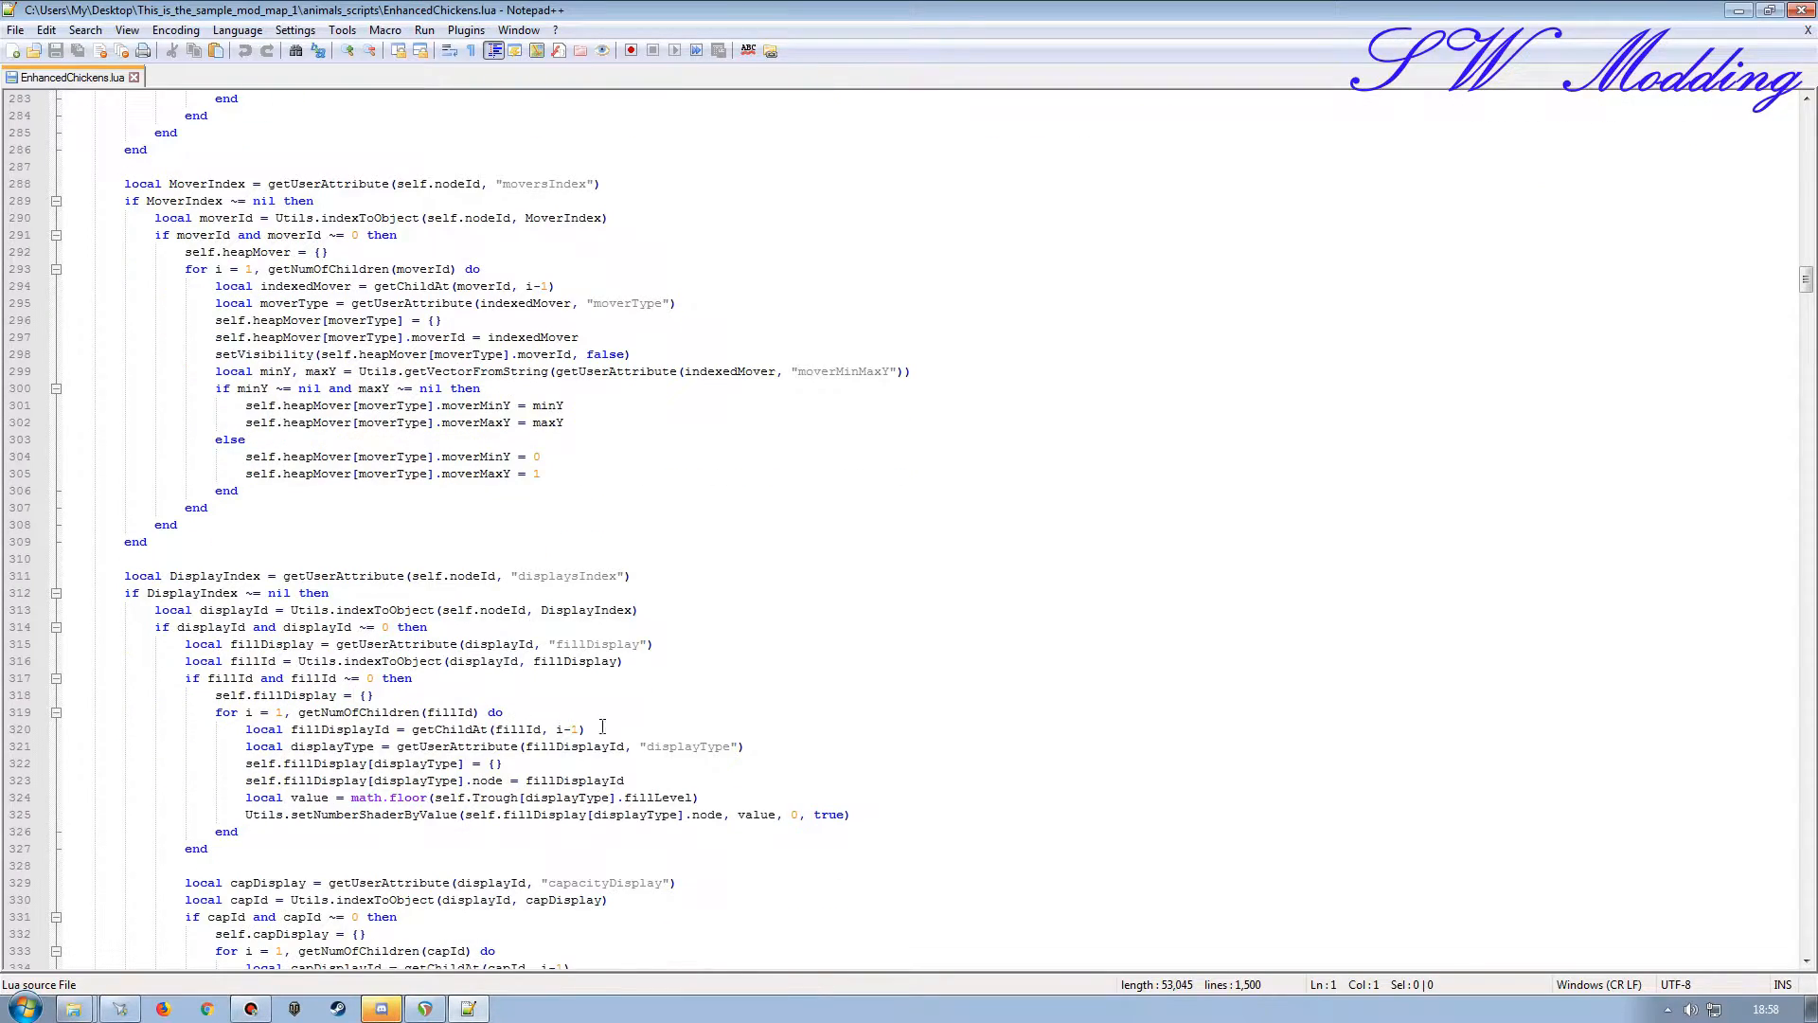
scroll(618, 726, "down", 13)
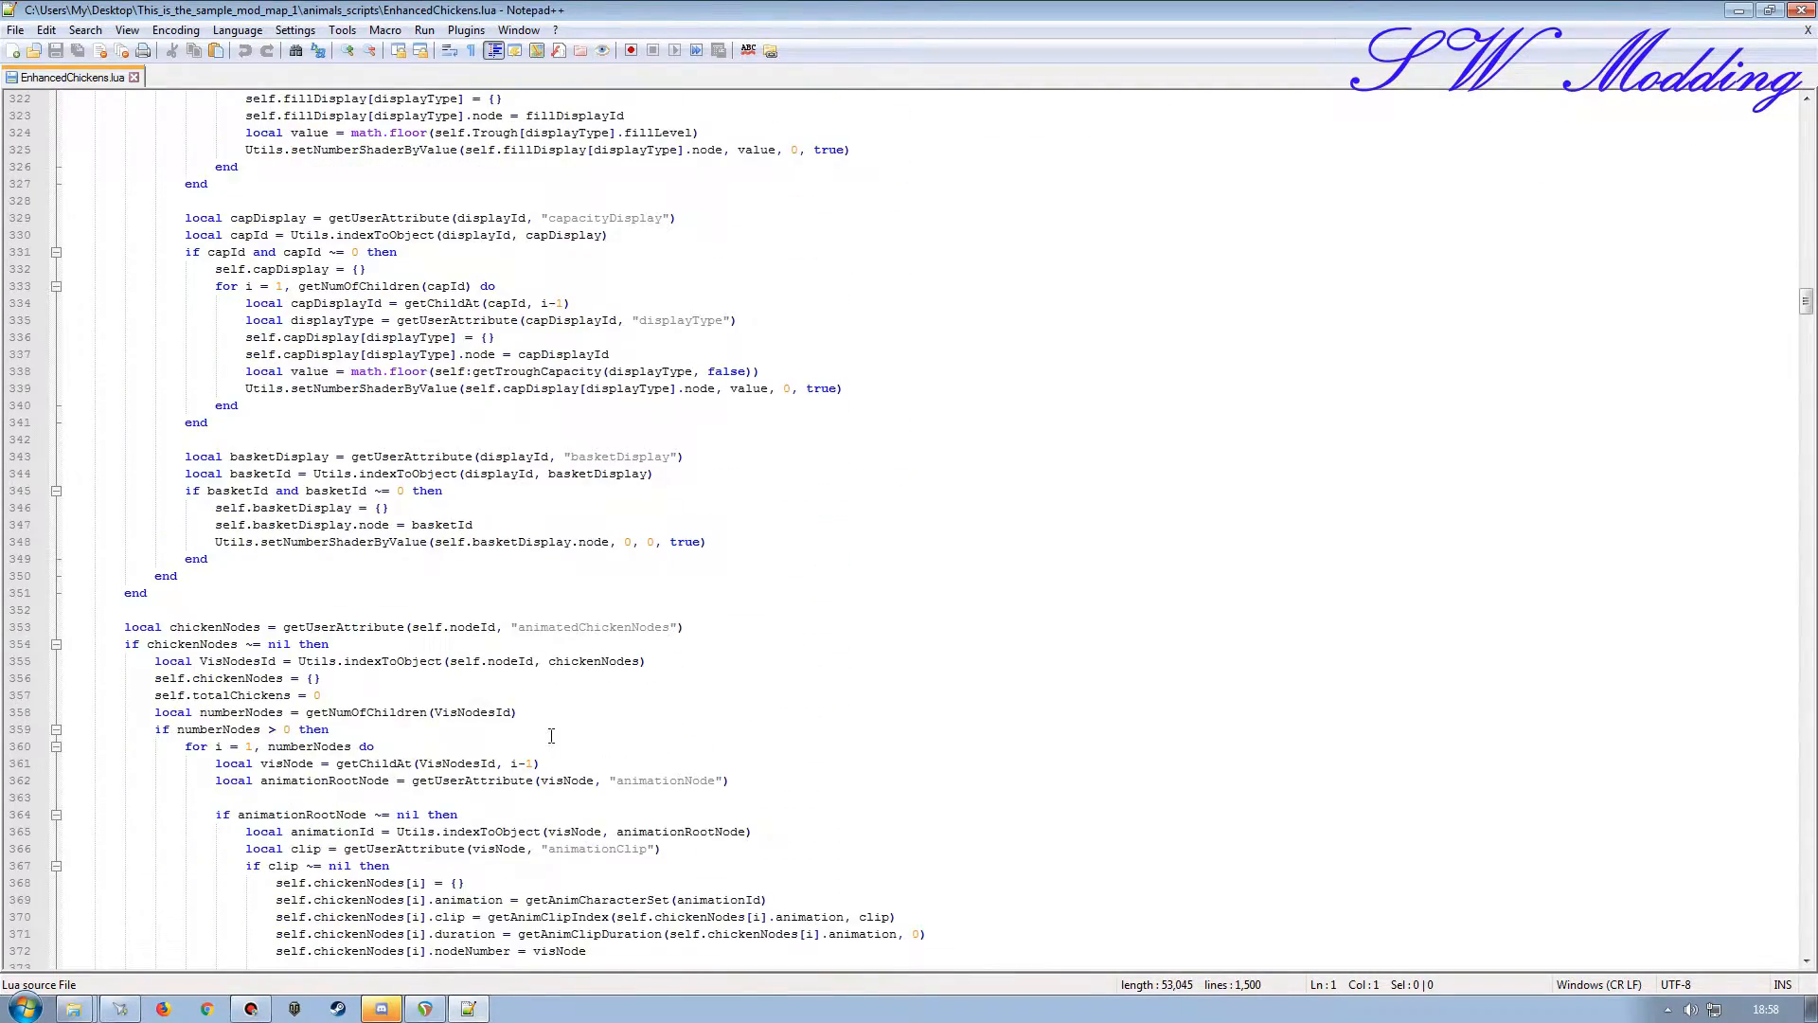
scroll(589, 794, "down", 6)
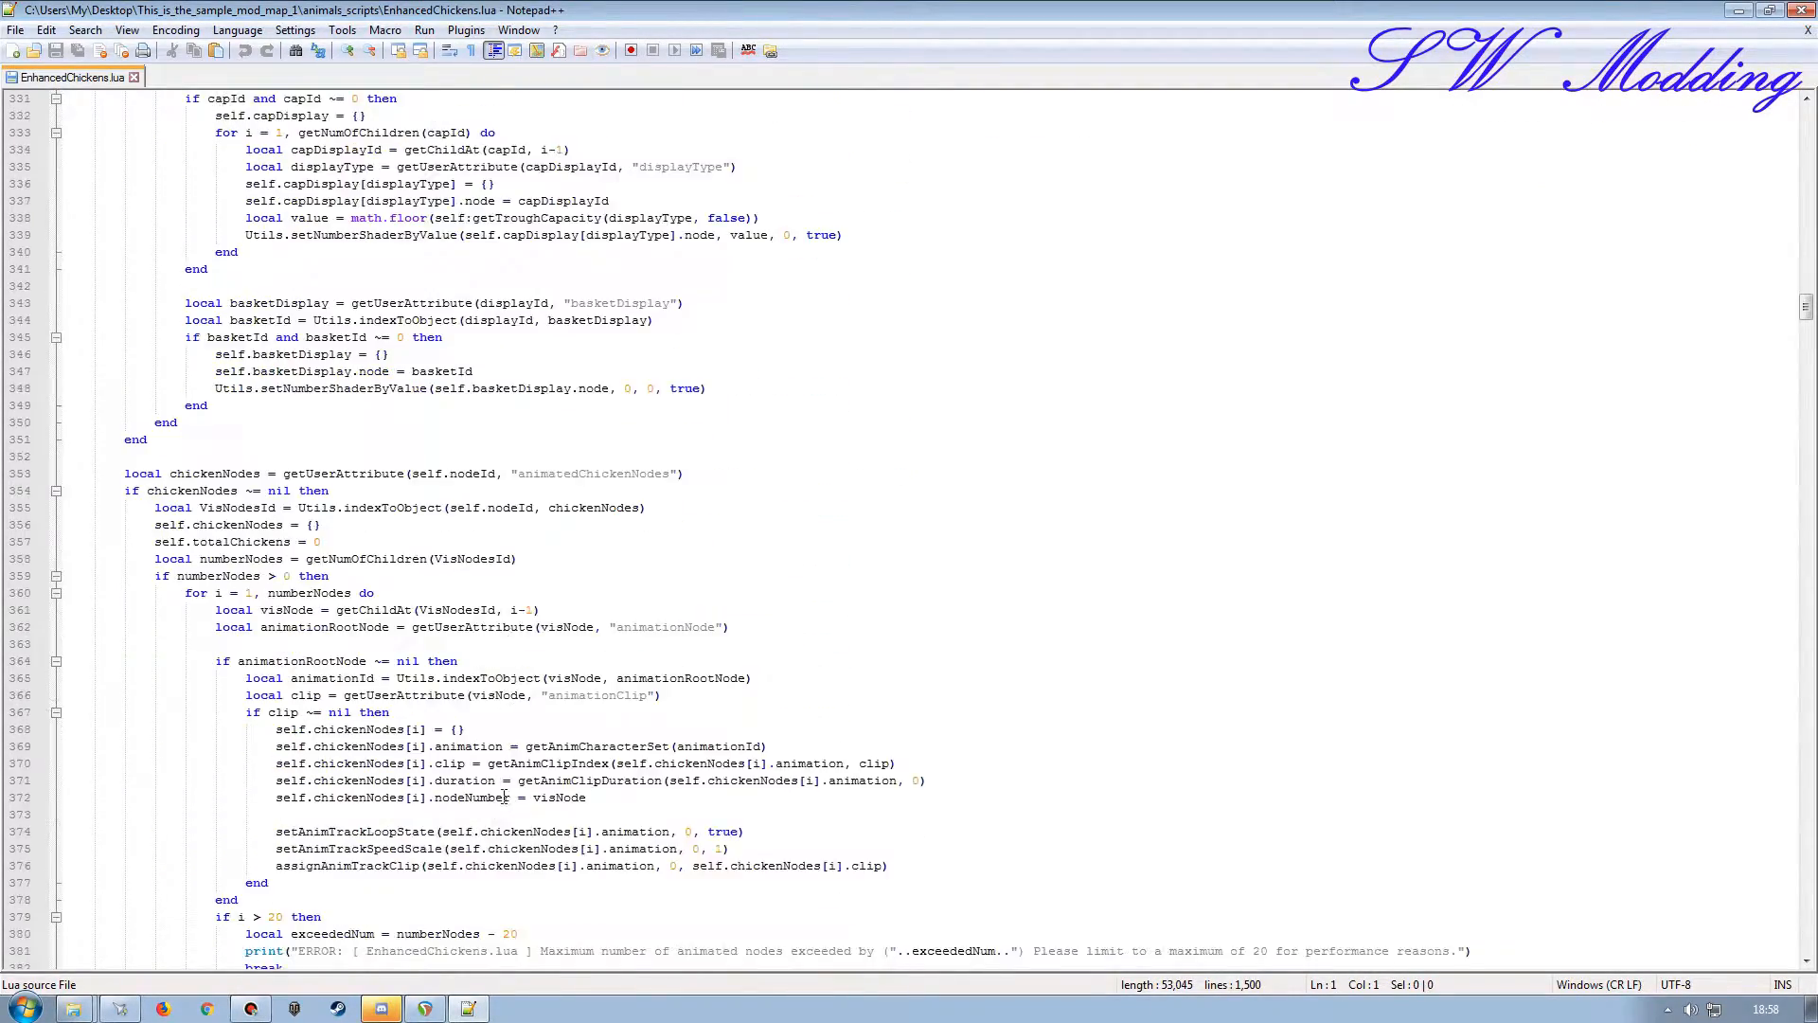
scroll(403, 793, "down", 13)
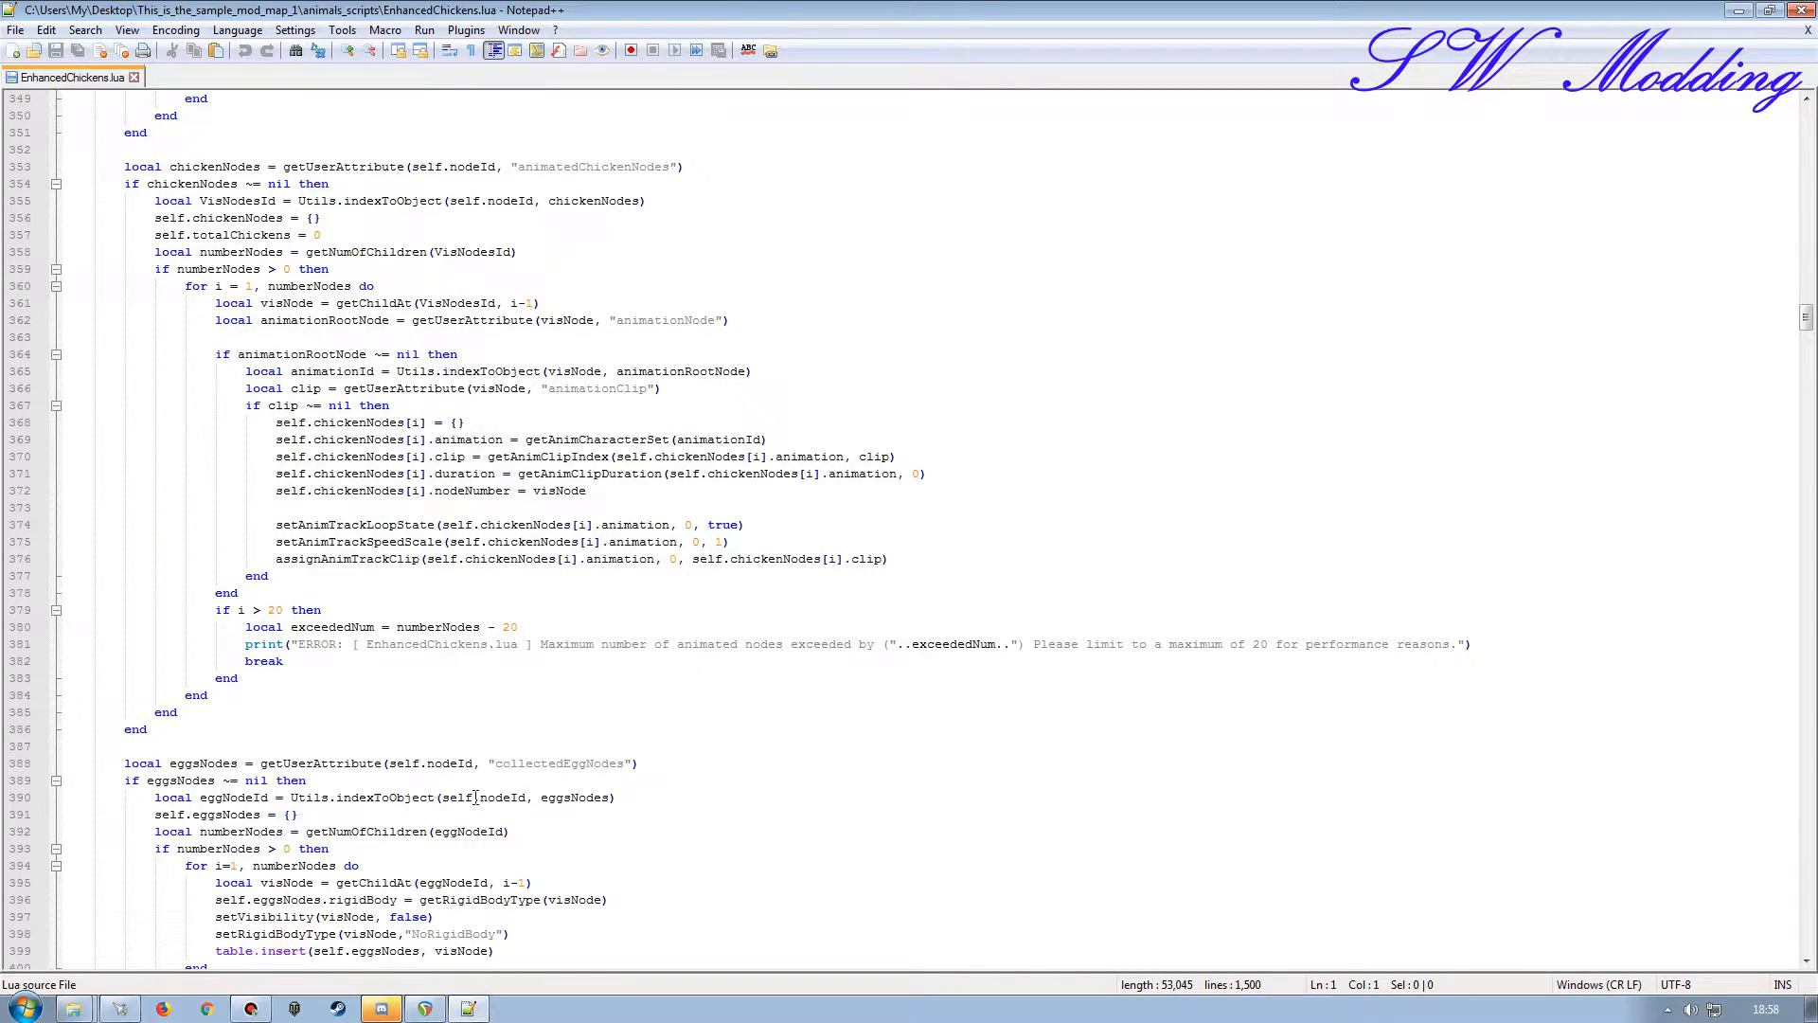
scroll(475, 789, "down", 14)
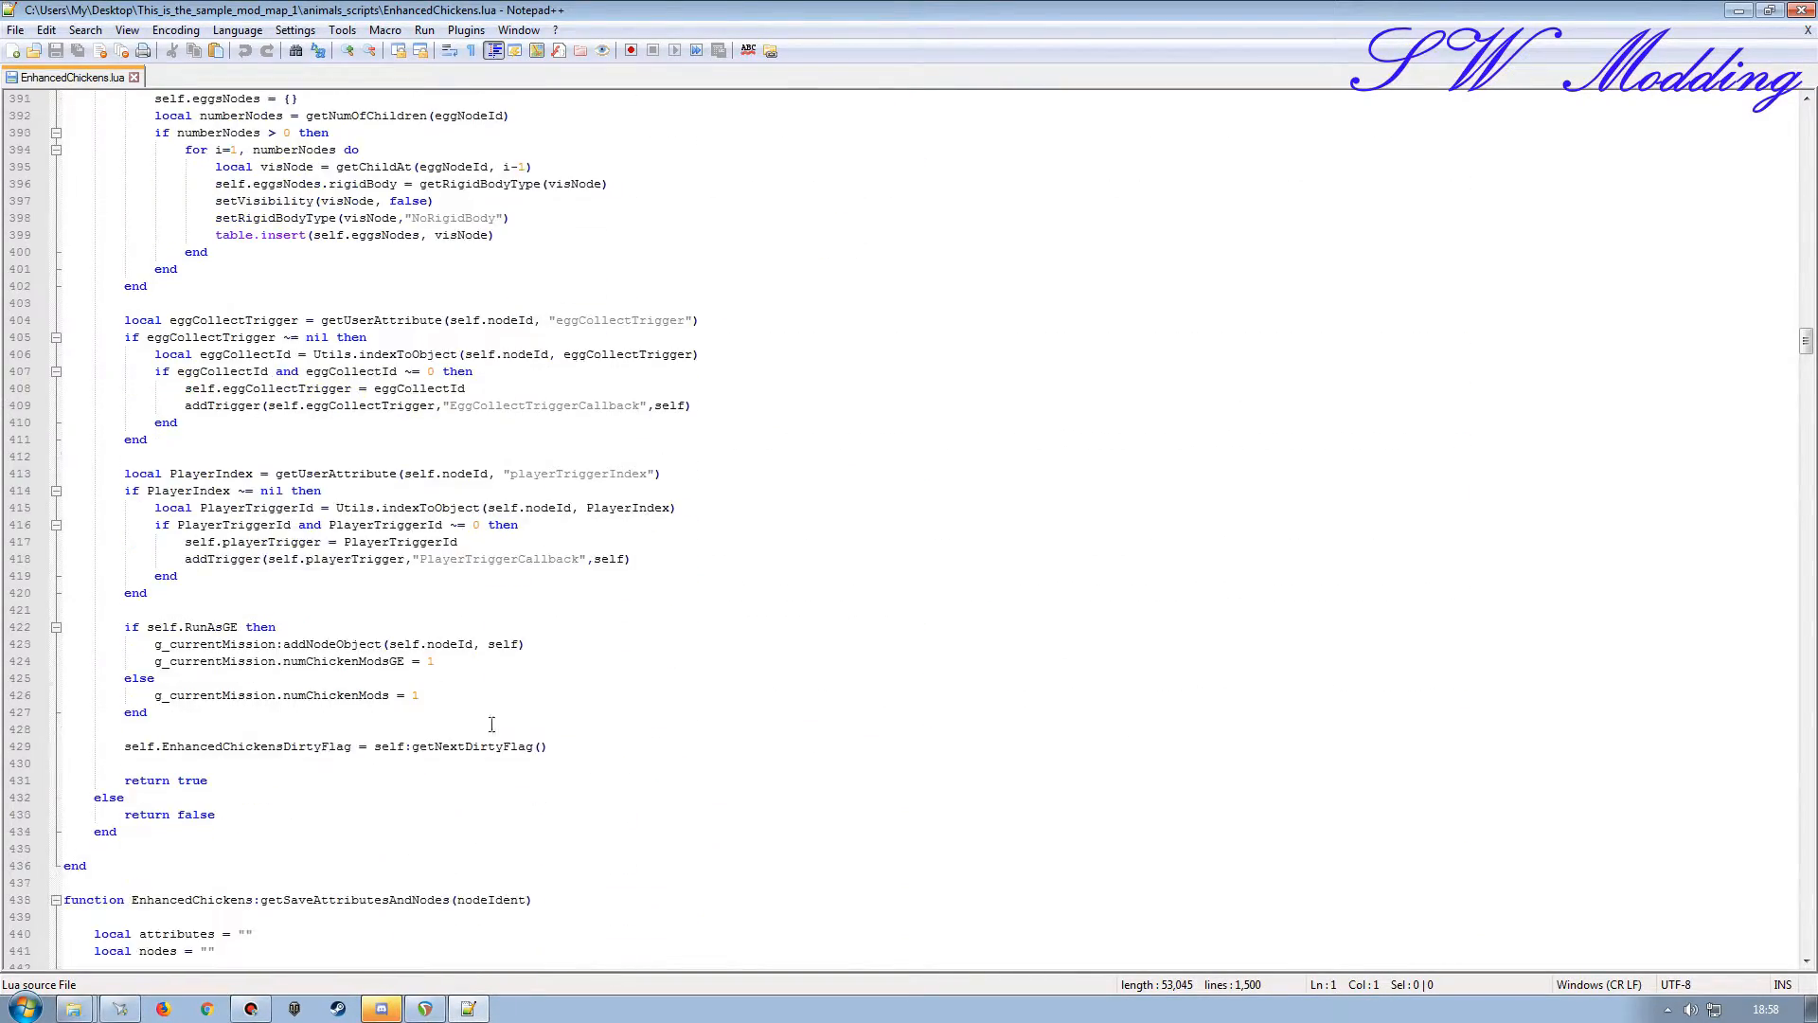
scroll(465, 744, "down", 4)
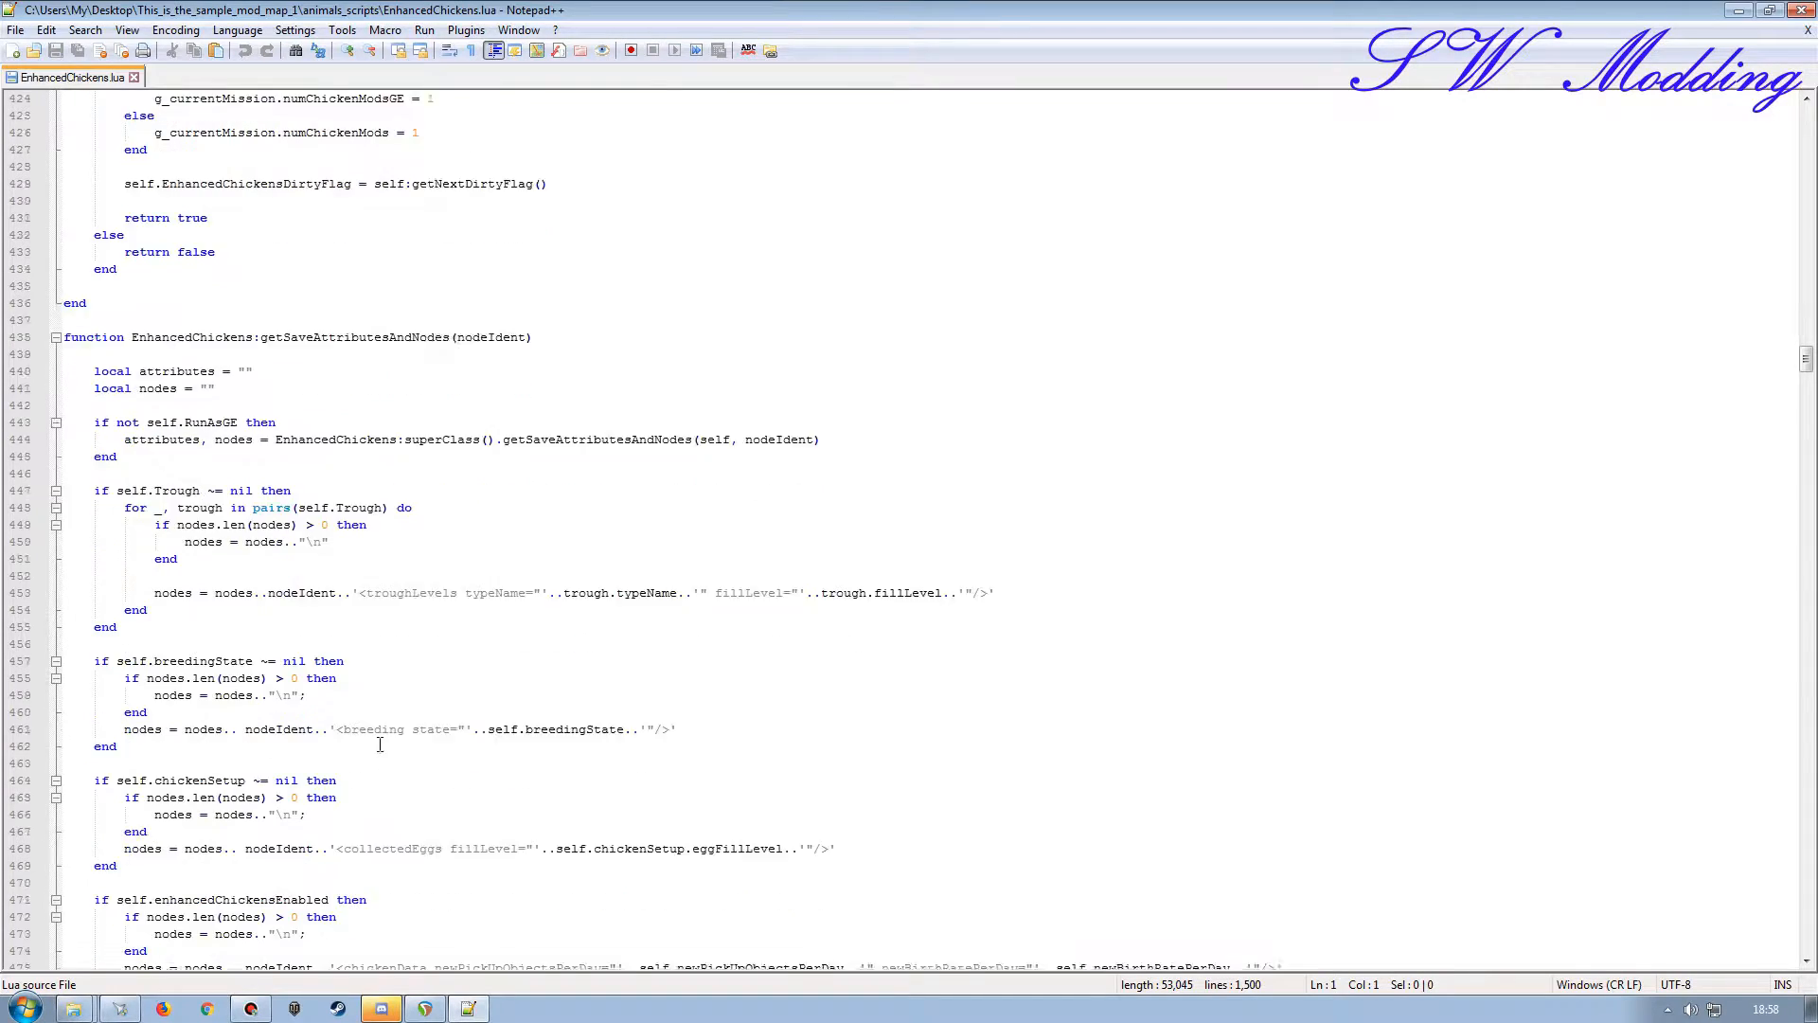
scroll(362, 823, "down", 2)
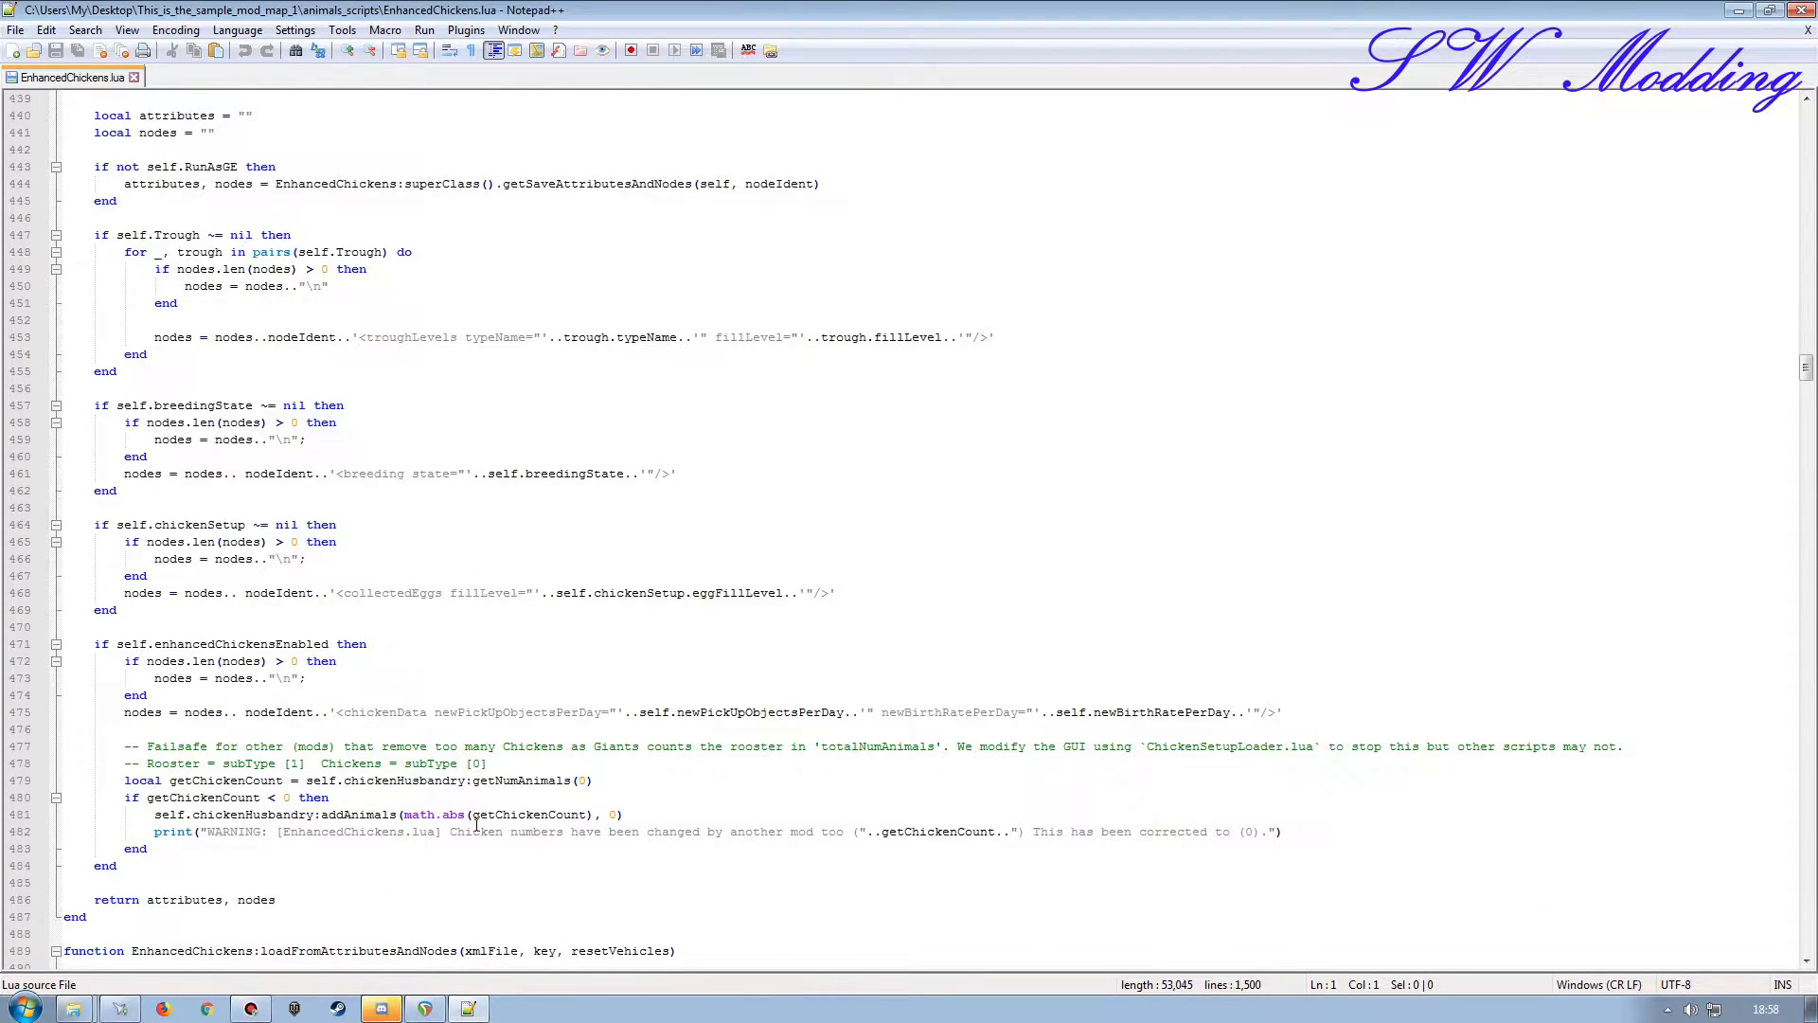
scroll(474, 819, "down", 11)
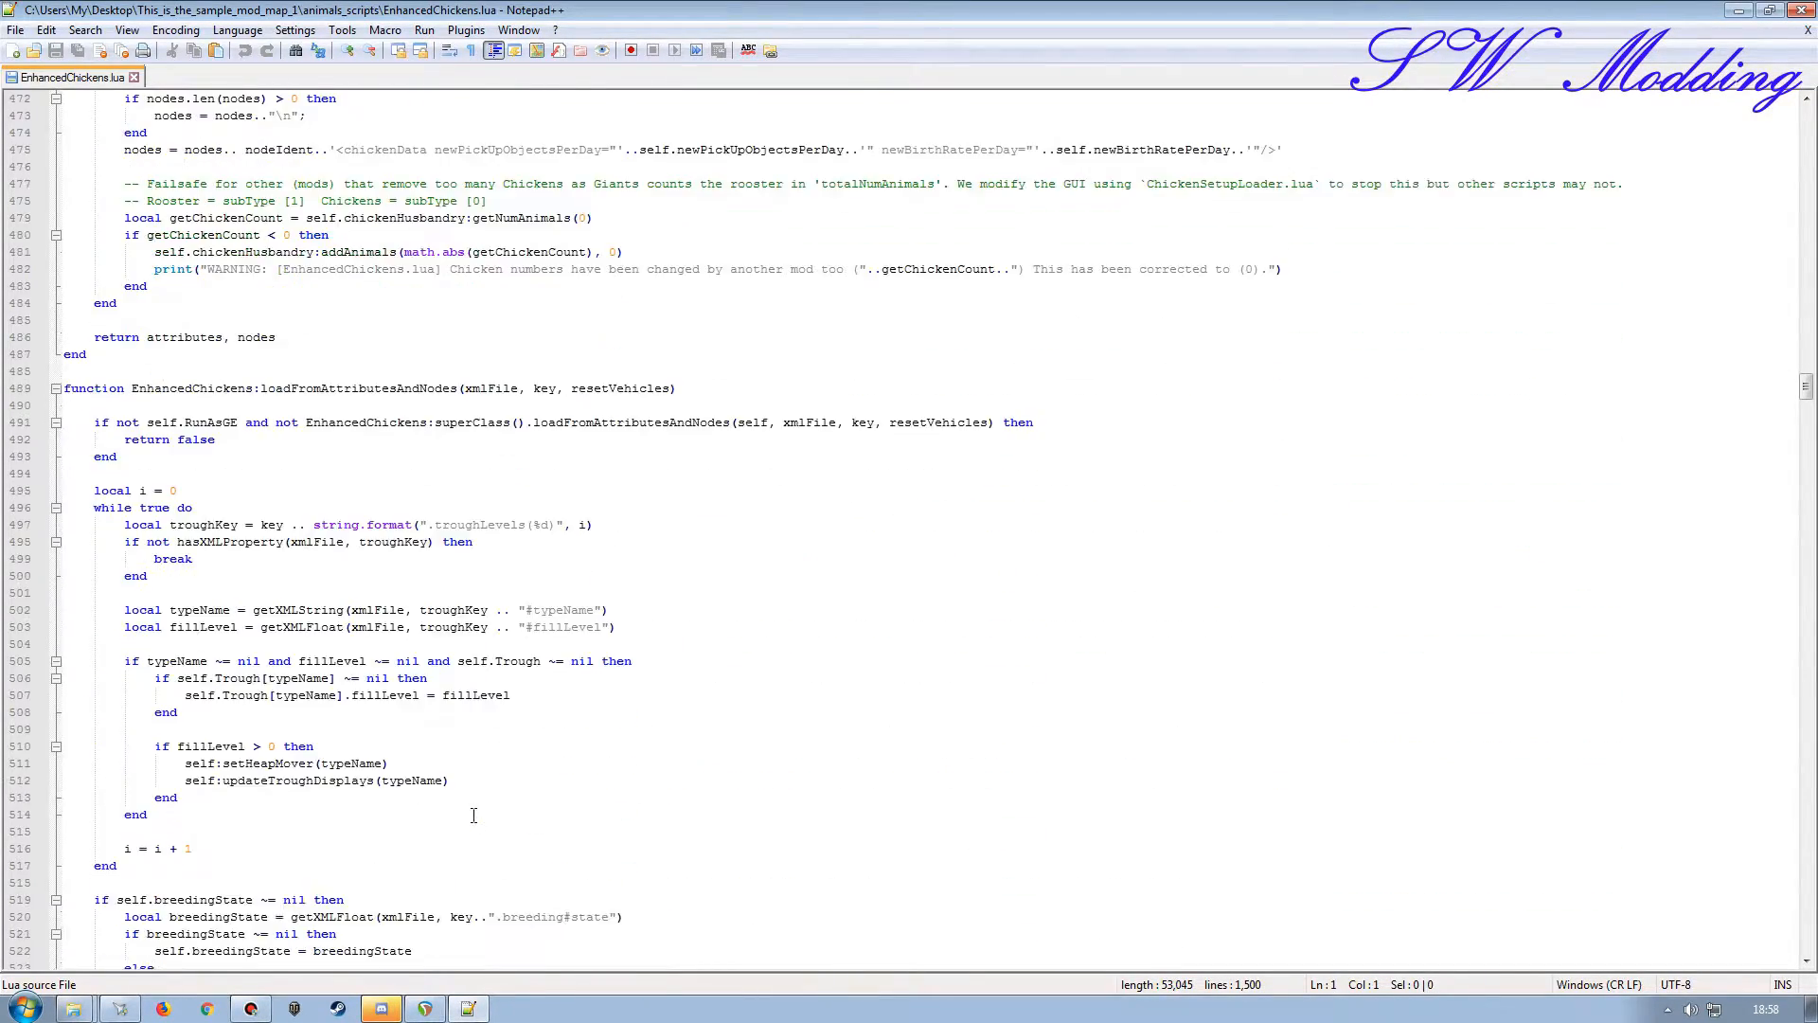
scroll(463, 812, "down", 14)
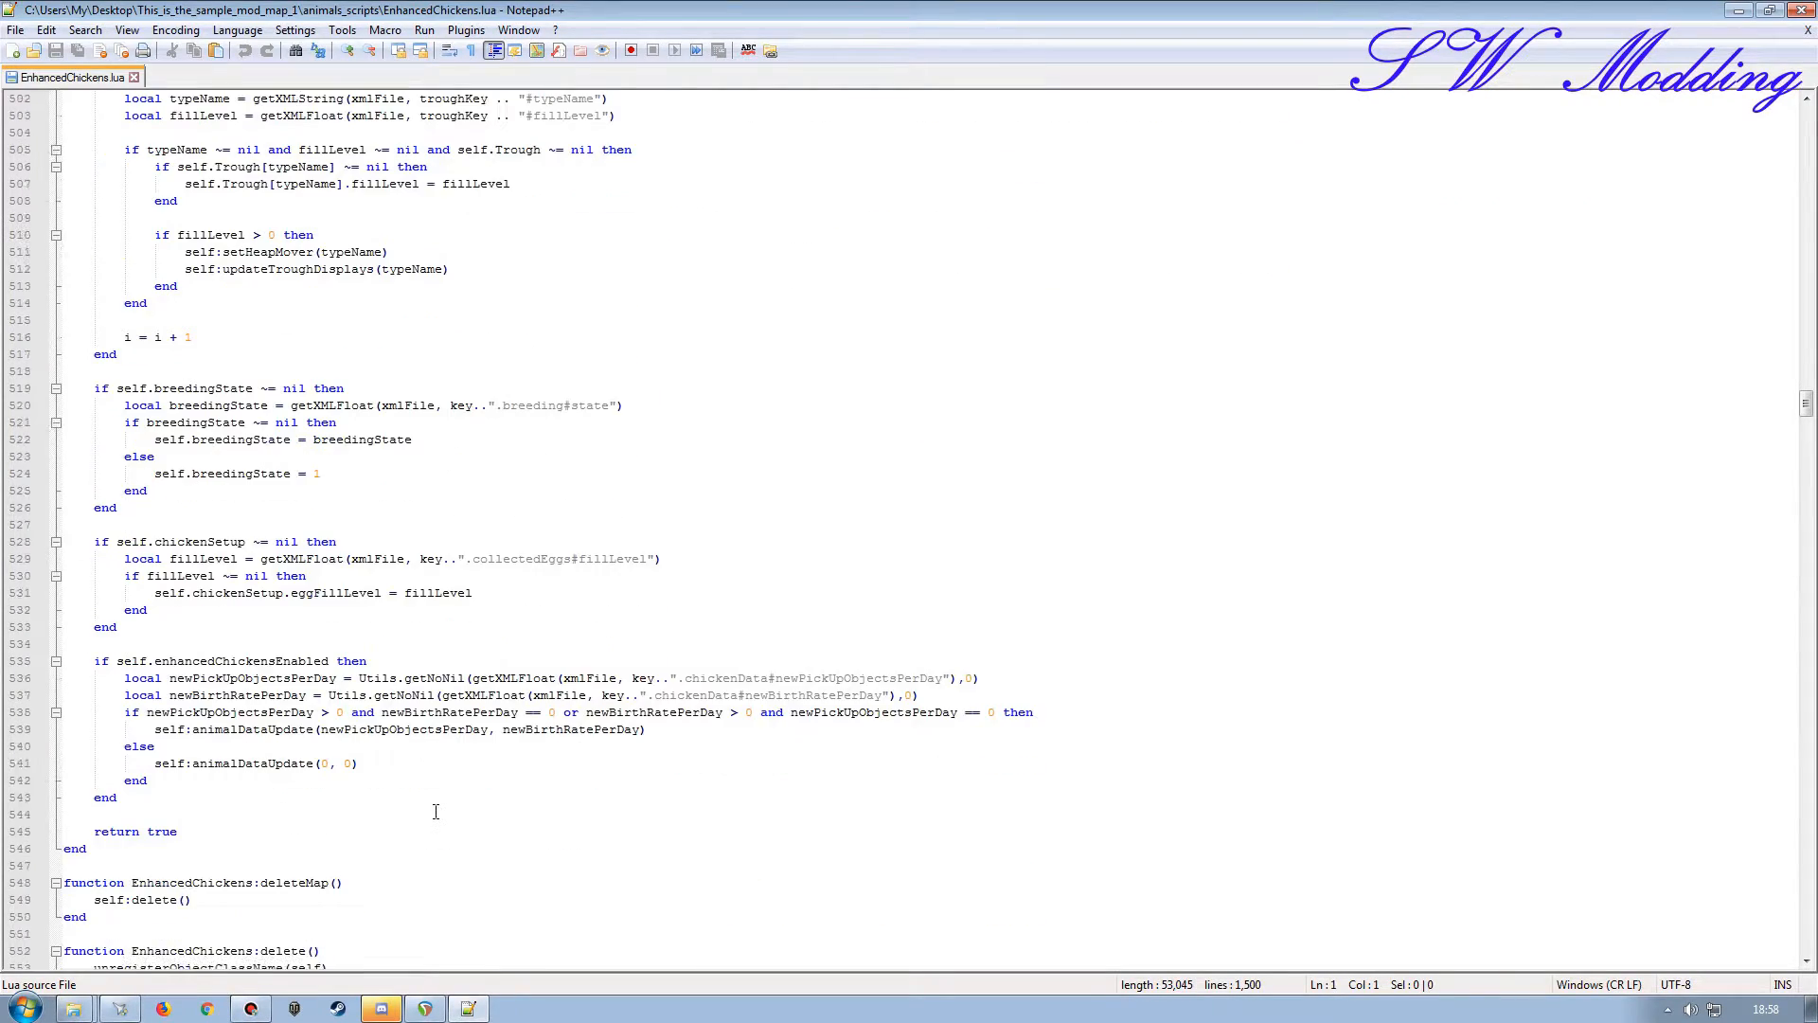
scroll(447, 812, "down", 18)
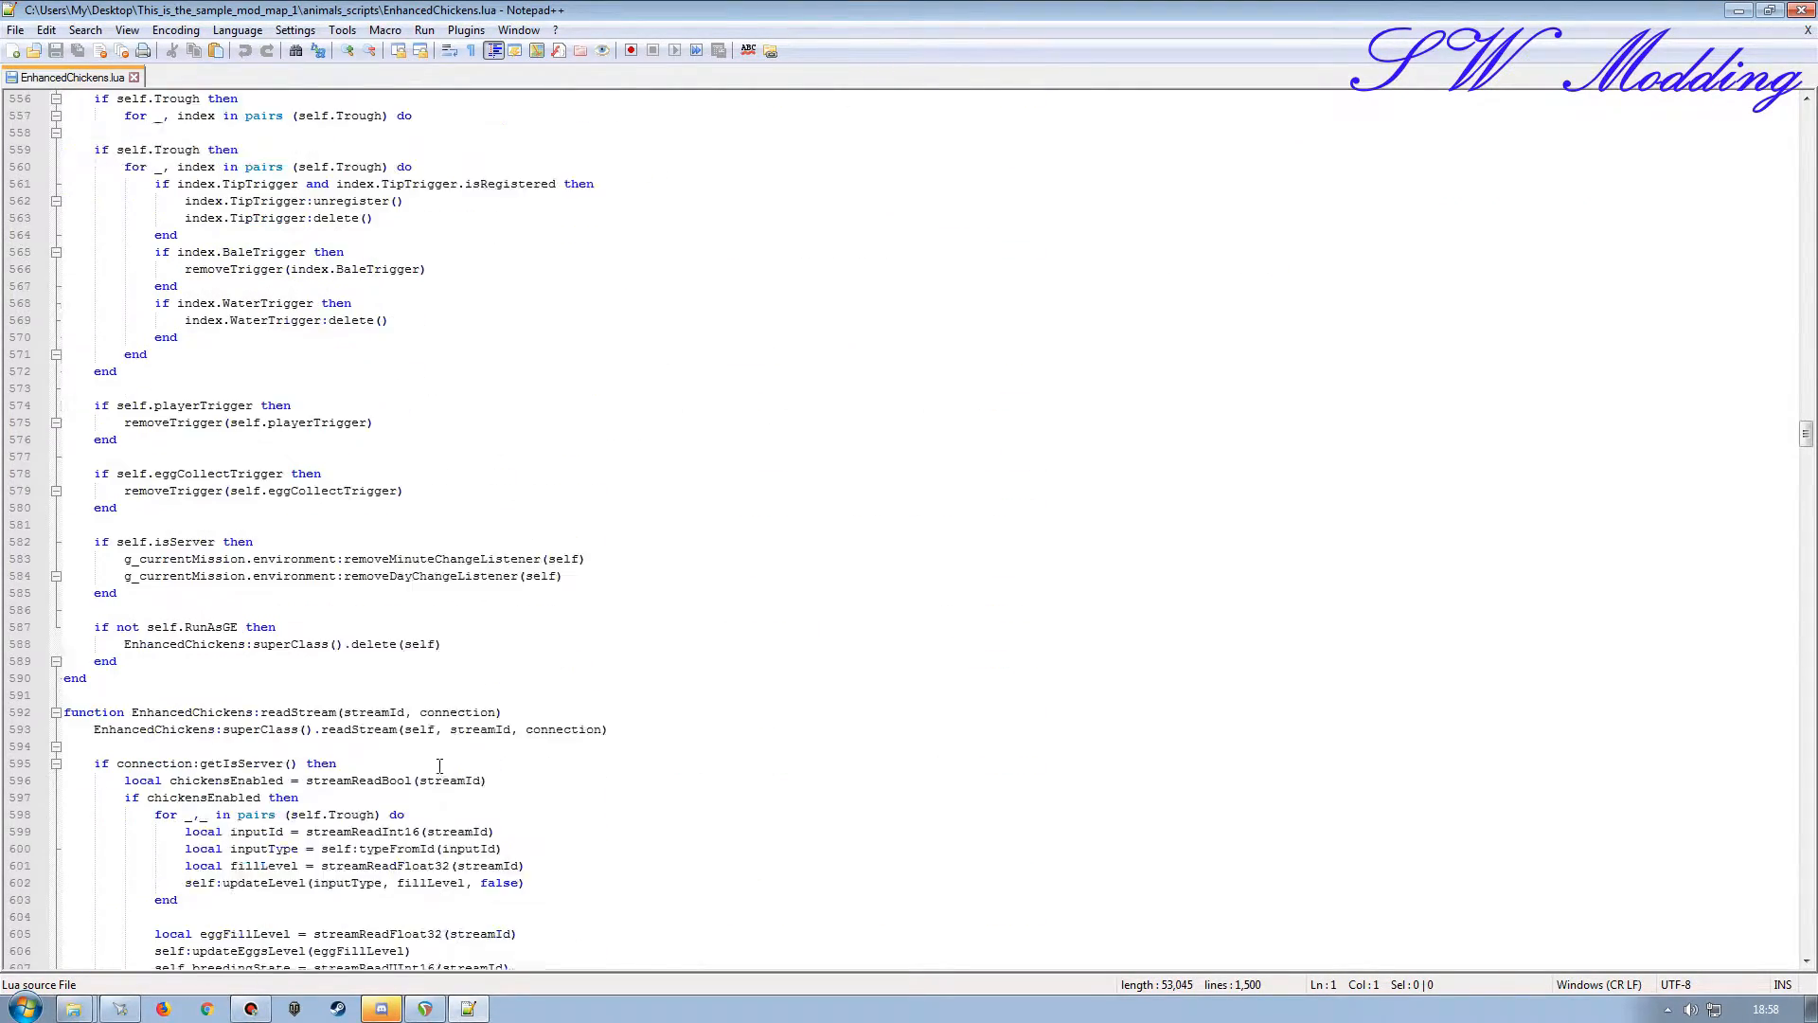
scroll(442, 765, "down", 20)
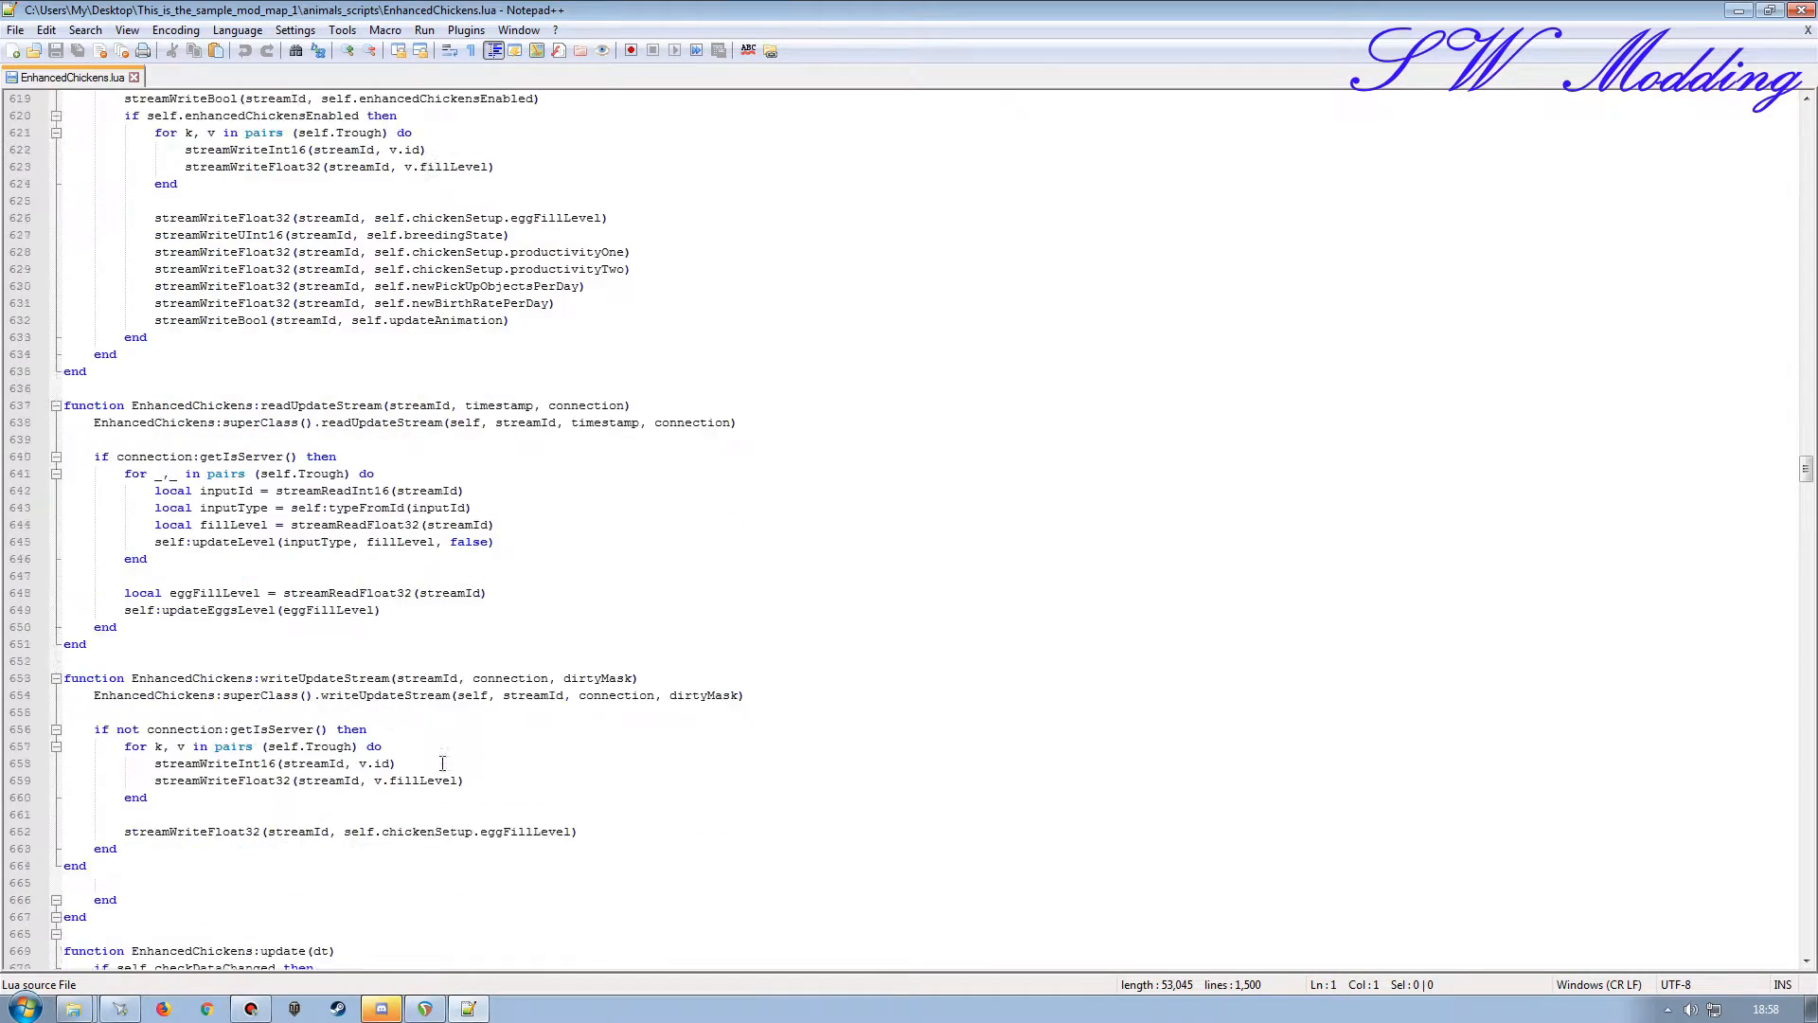
scroll(442, 762, "down", 4)
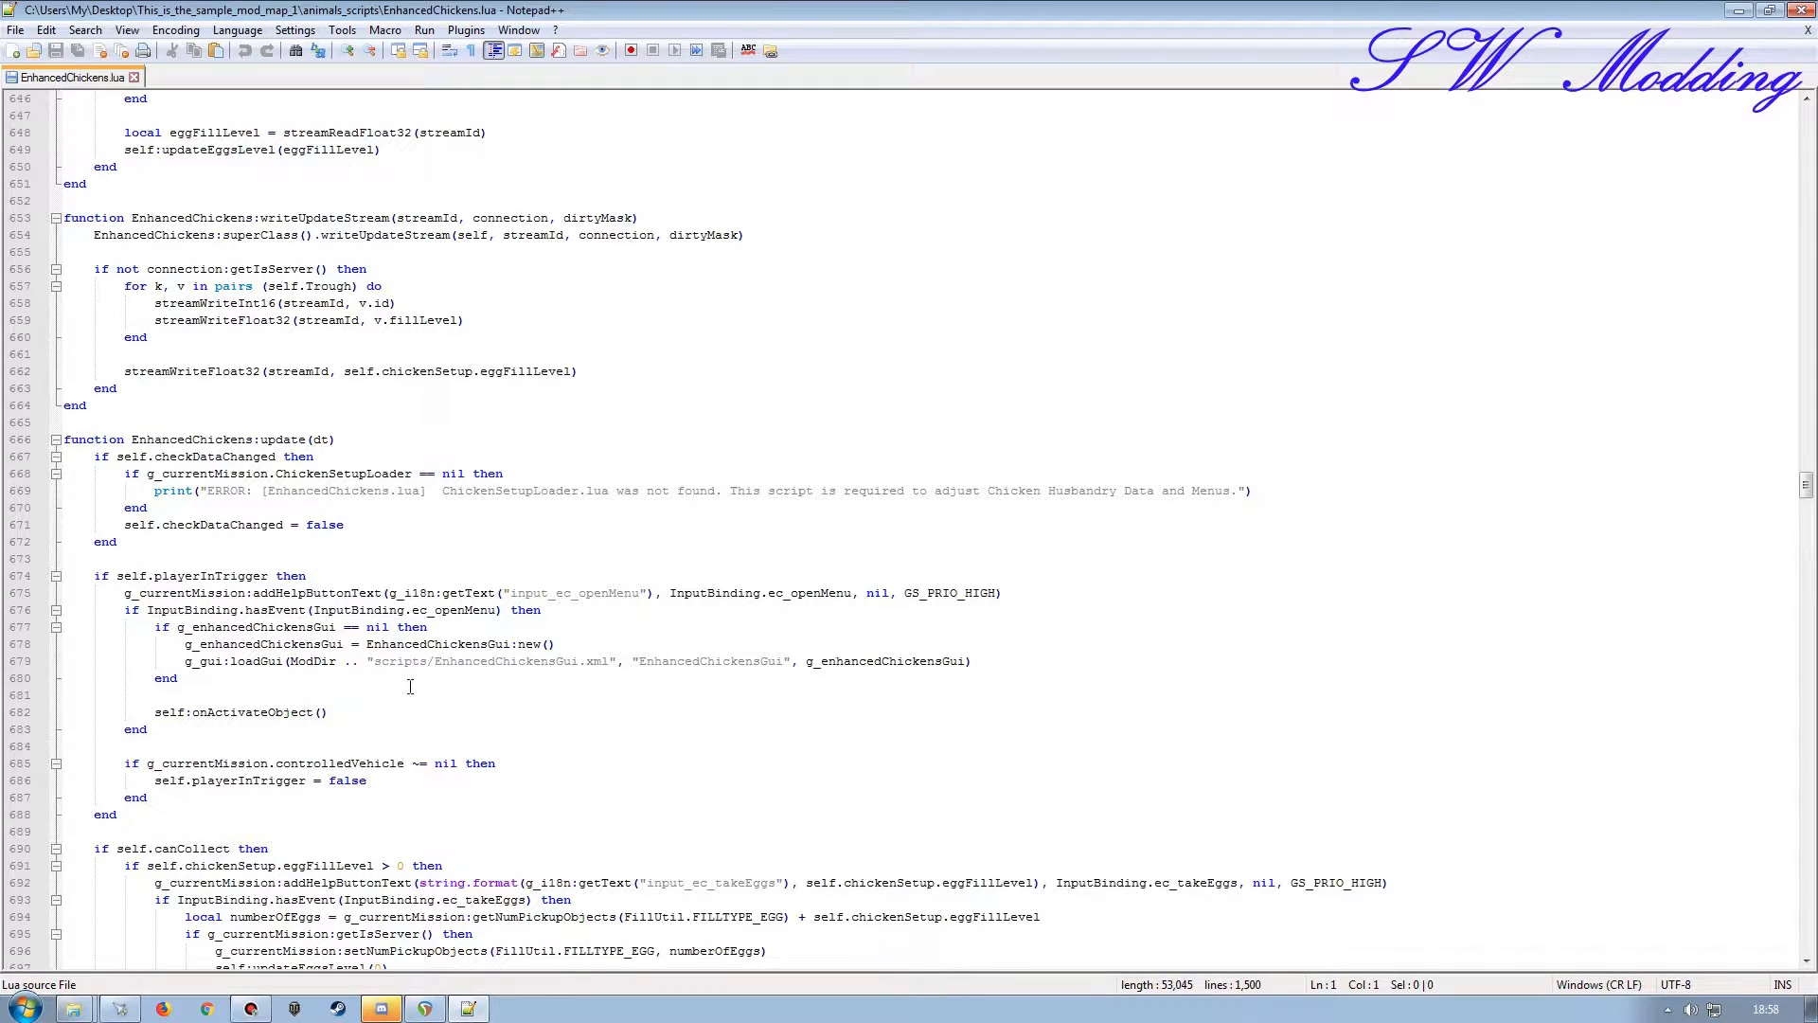
Leave EnhancedChickens.lua open and copy the name of the animals_scripts folder in This_is_the_sample_mod_map_1.
left_click(1739, 10)
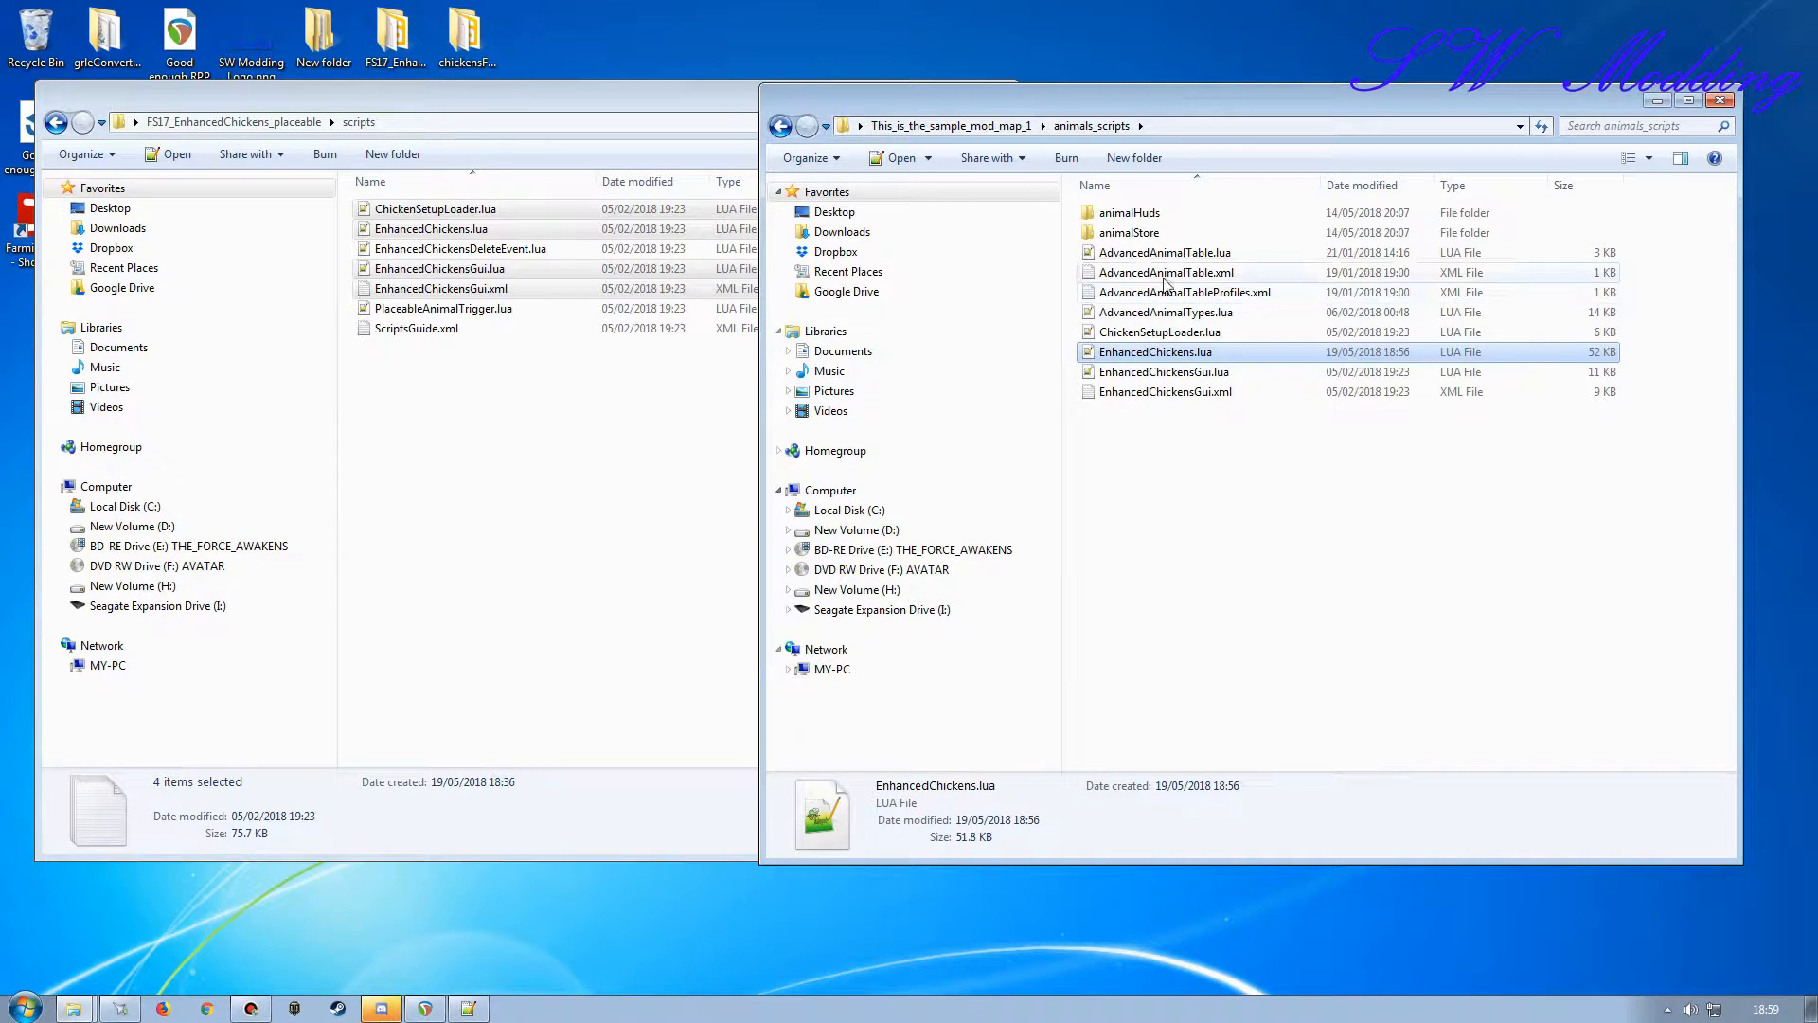
left_click(1011, 125)
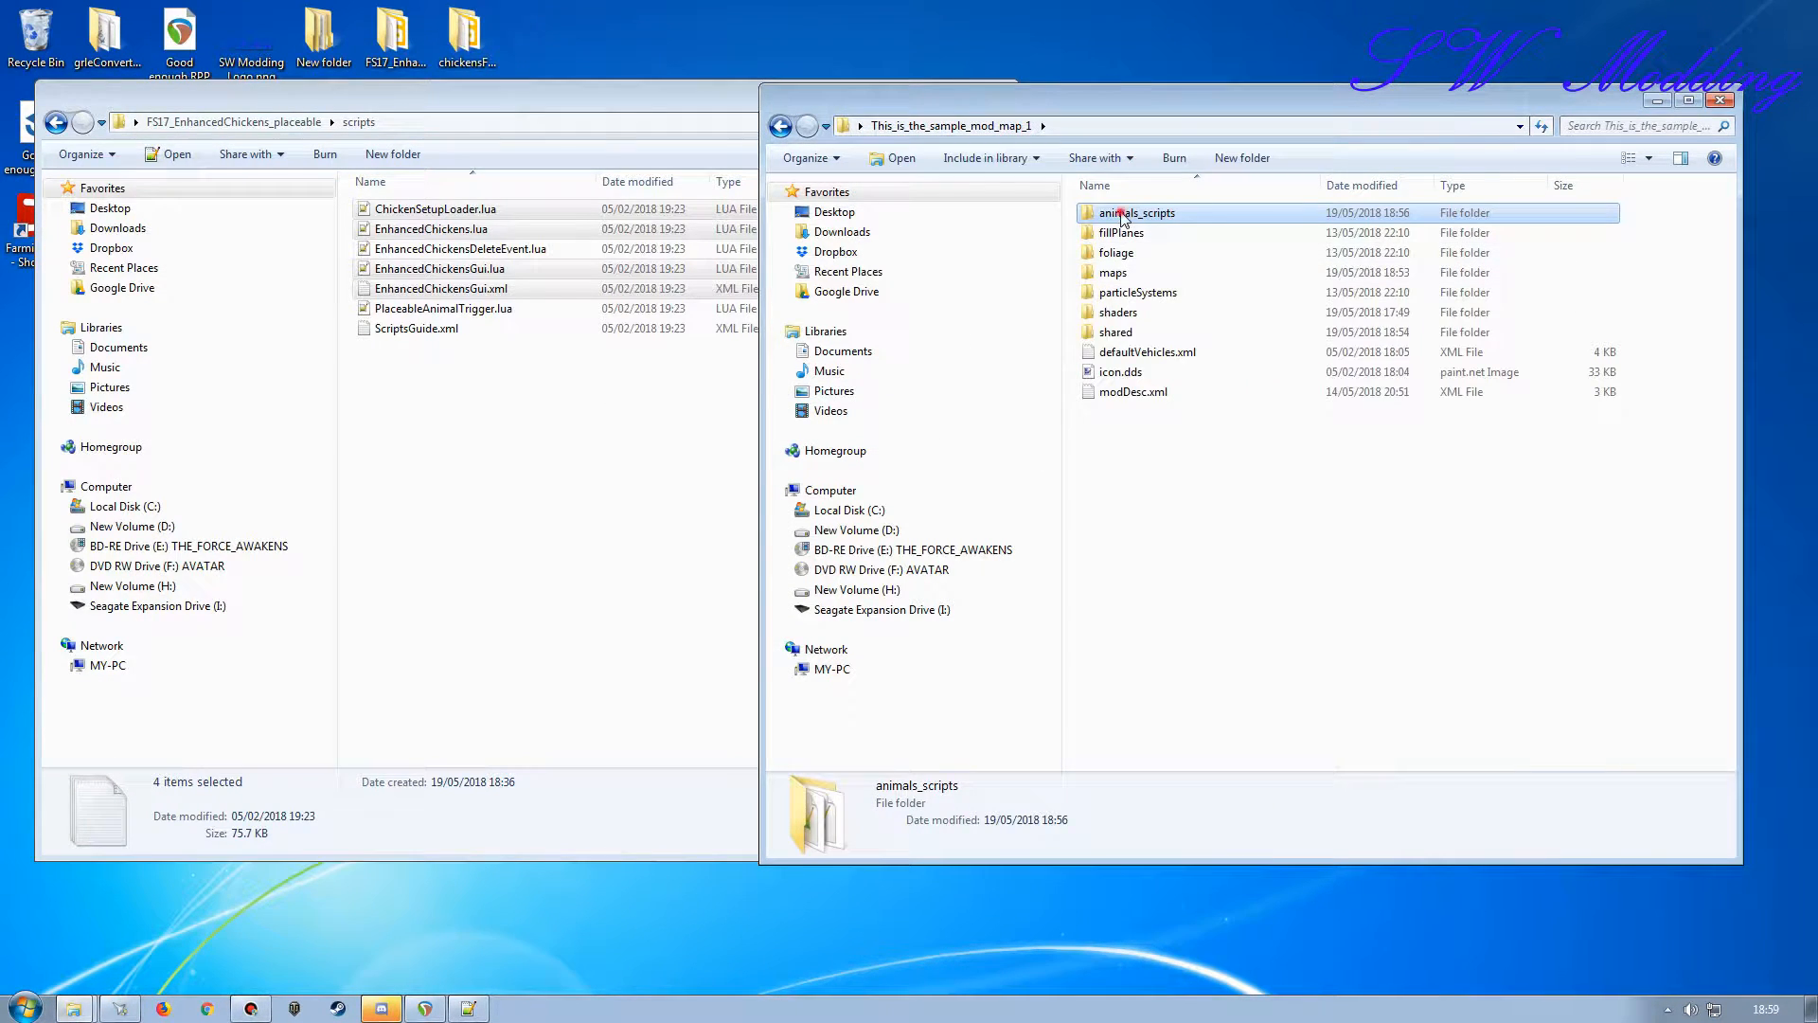
key("F2")
key("ctrl+c")
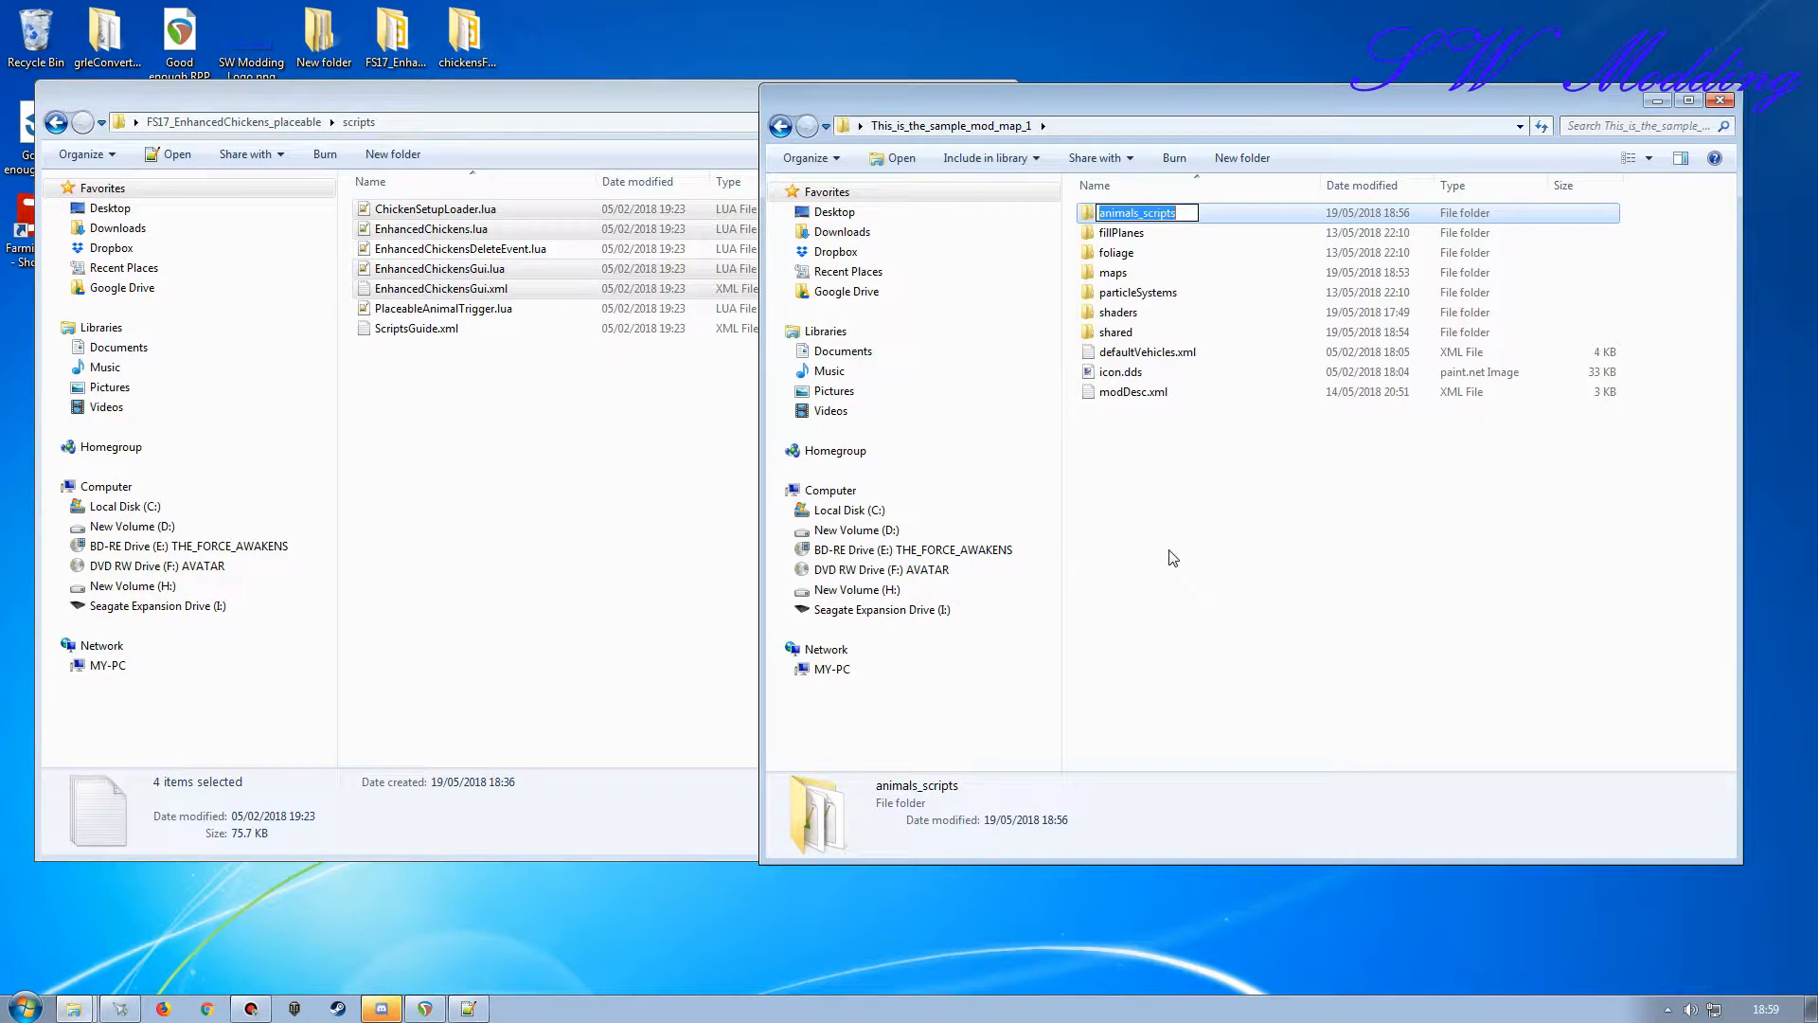
In the loadGui line of EnhancedChickens.lua's update function, replace the scripts folder in the EnhancedChickensGui.xml path with animals_scripts.
left_click(468, 1008)
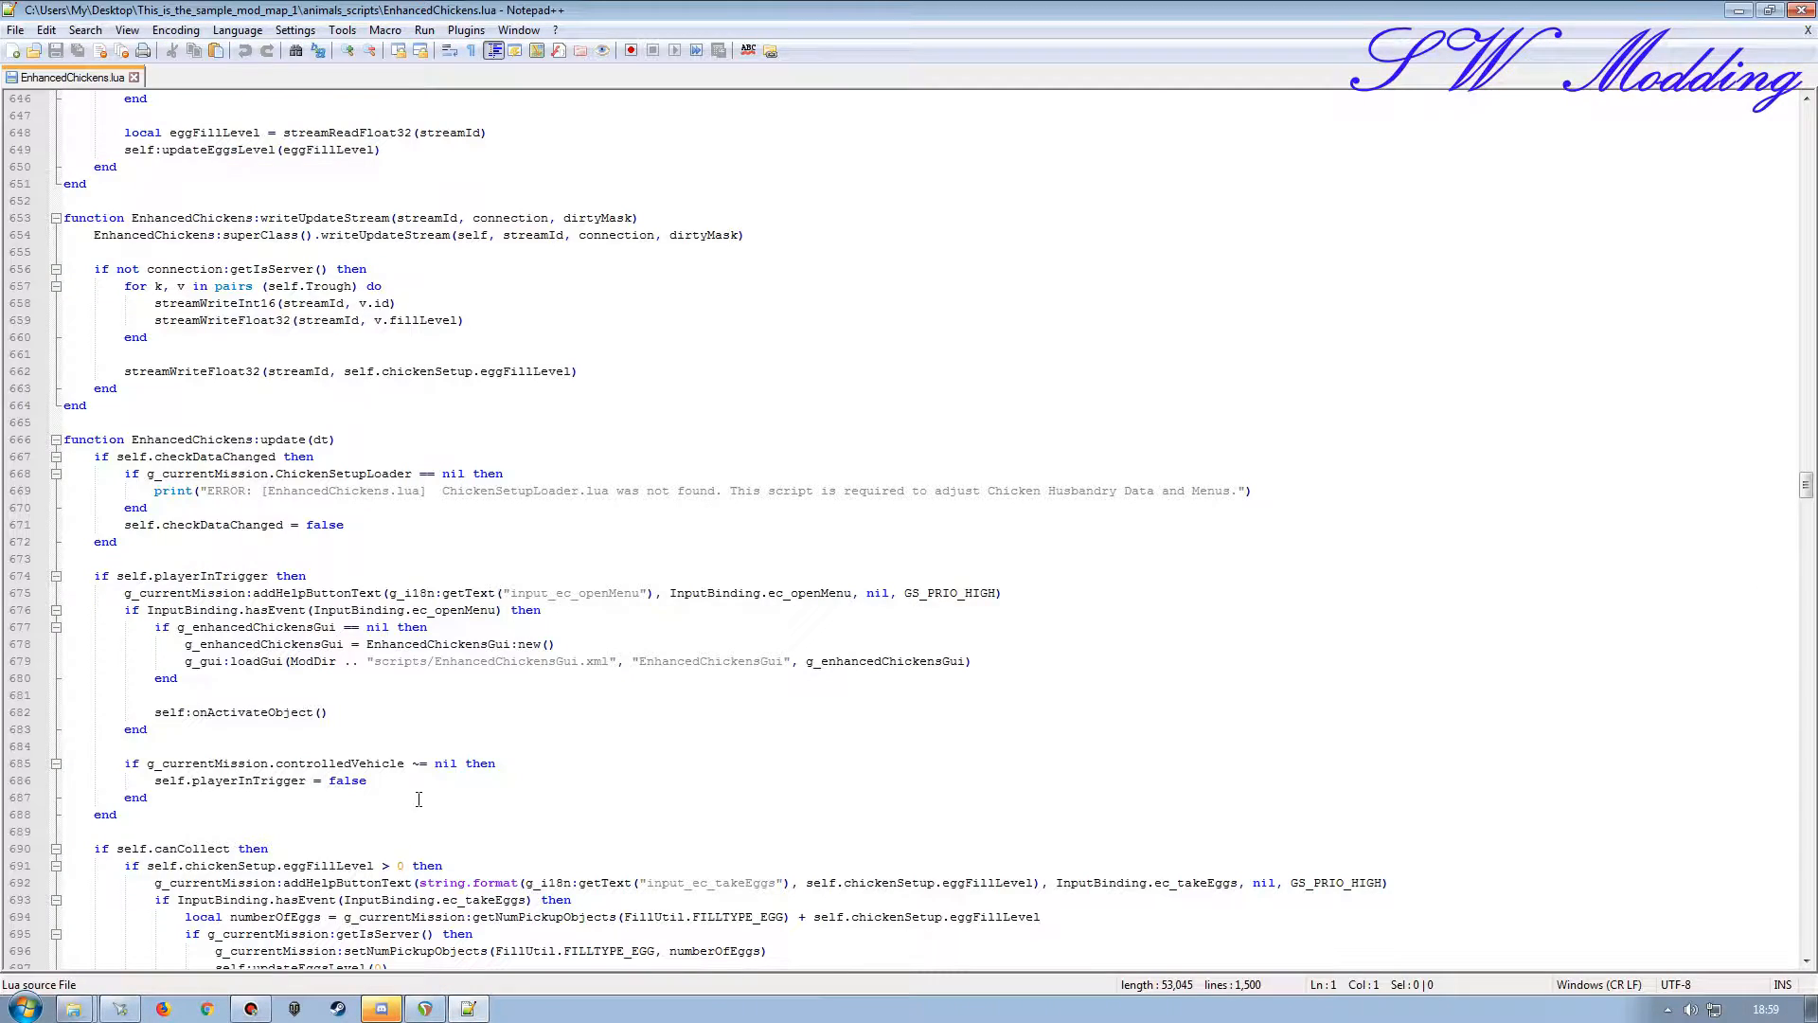
left_click_drag(427, 662, 378, 663)
key("ctrl+v")
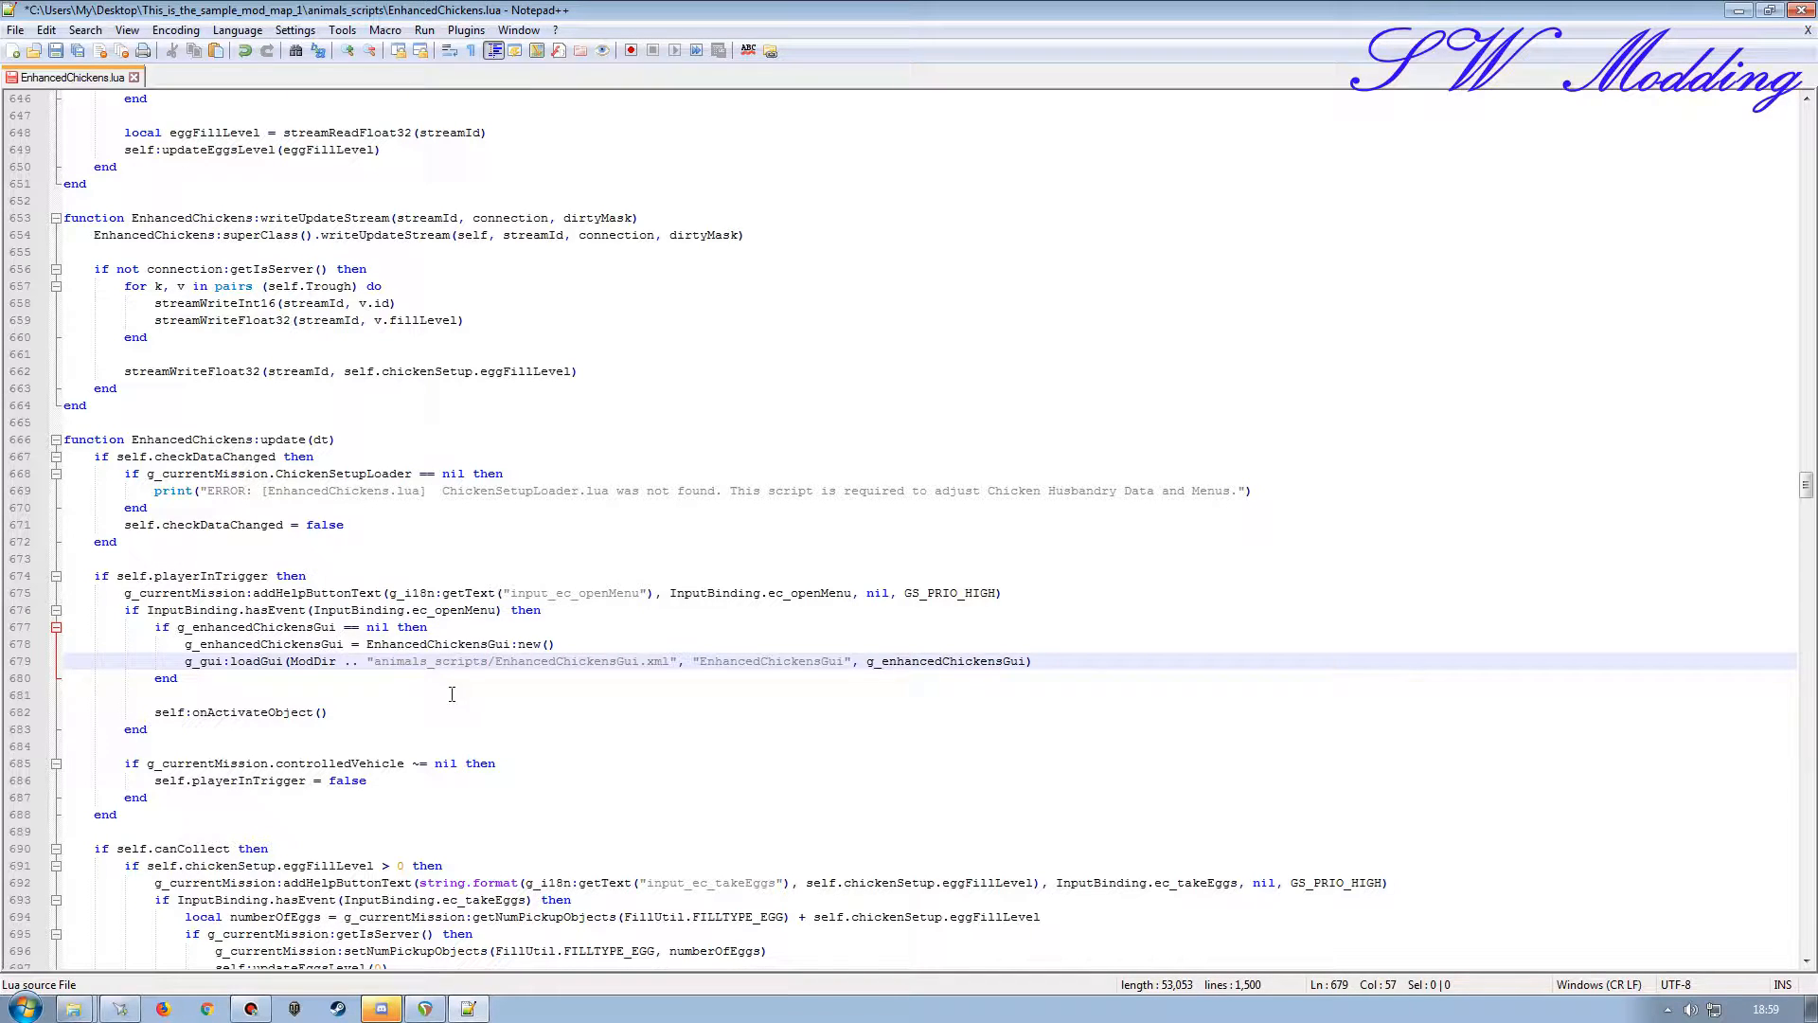
left_click(1739, 10)
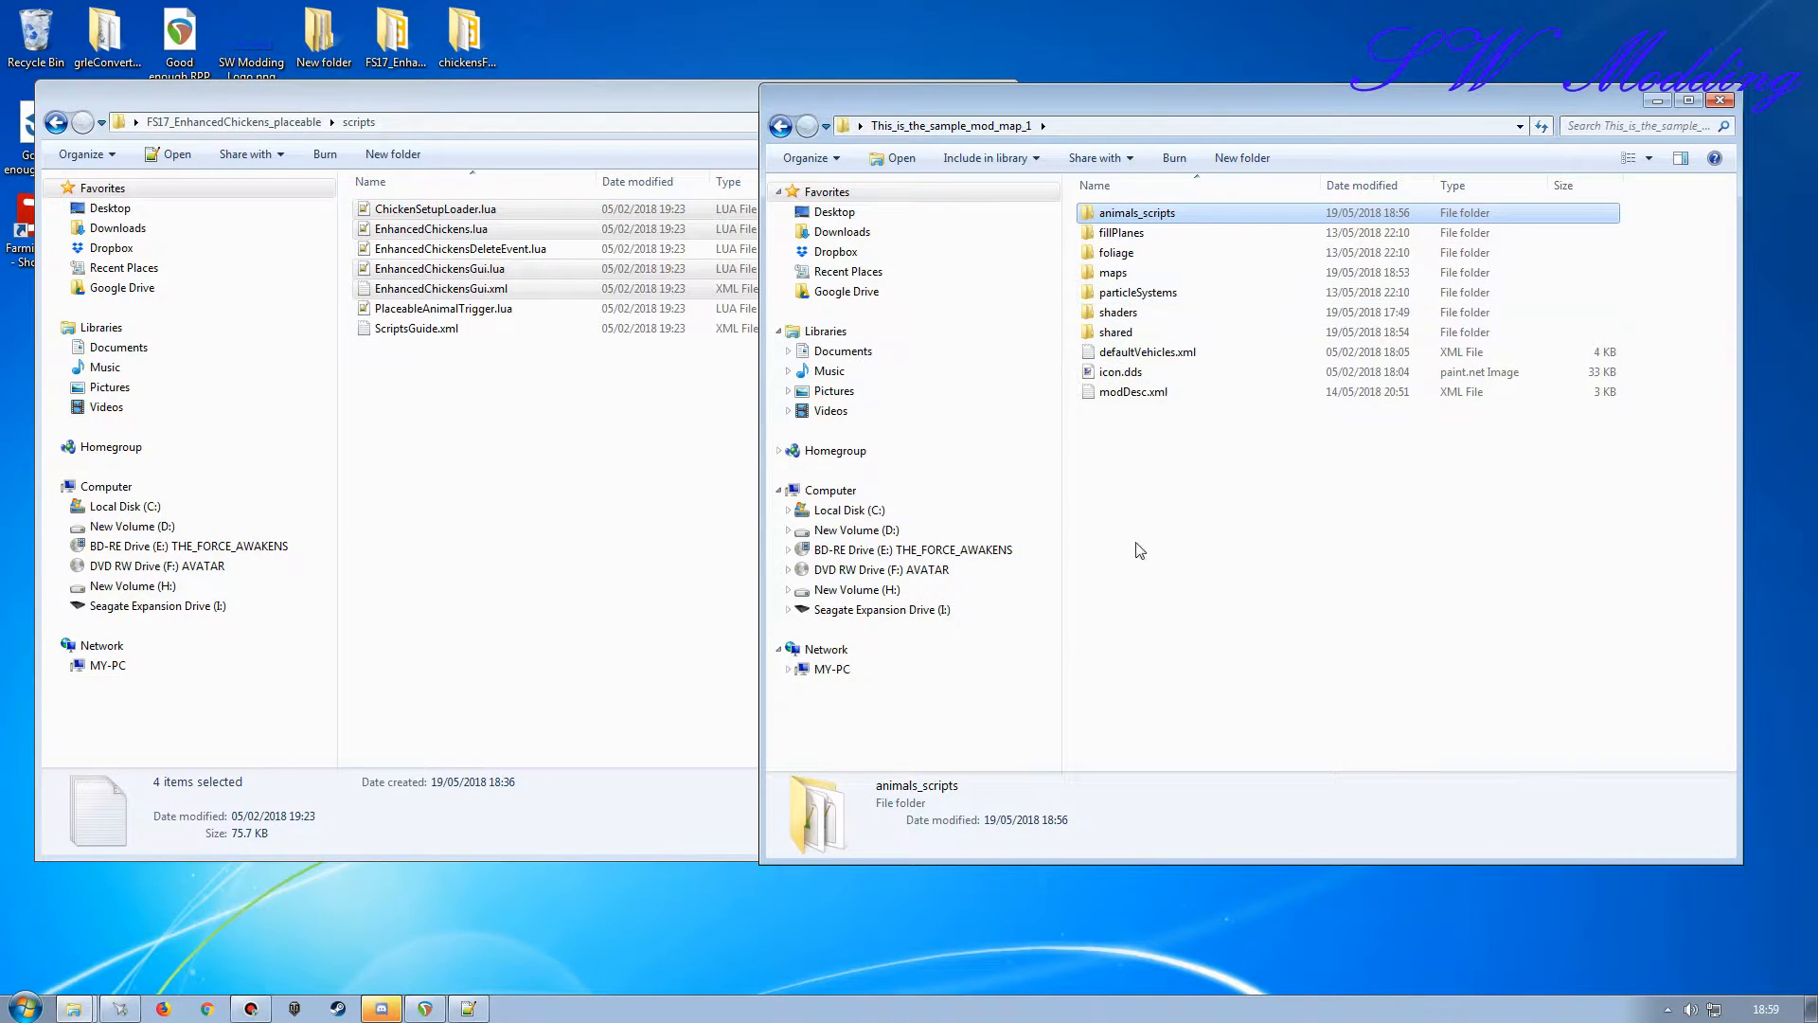
left_click(468, 1008)
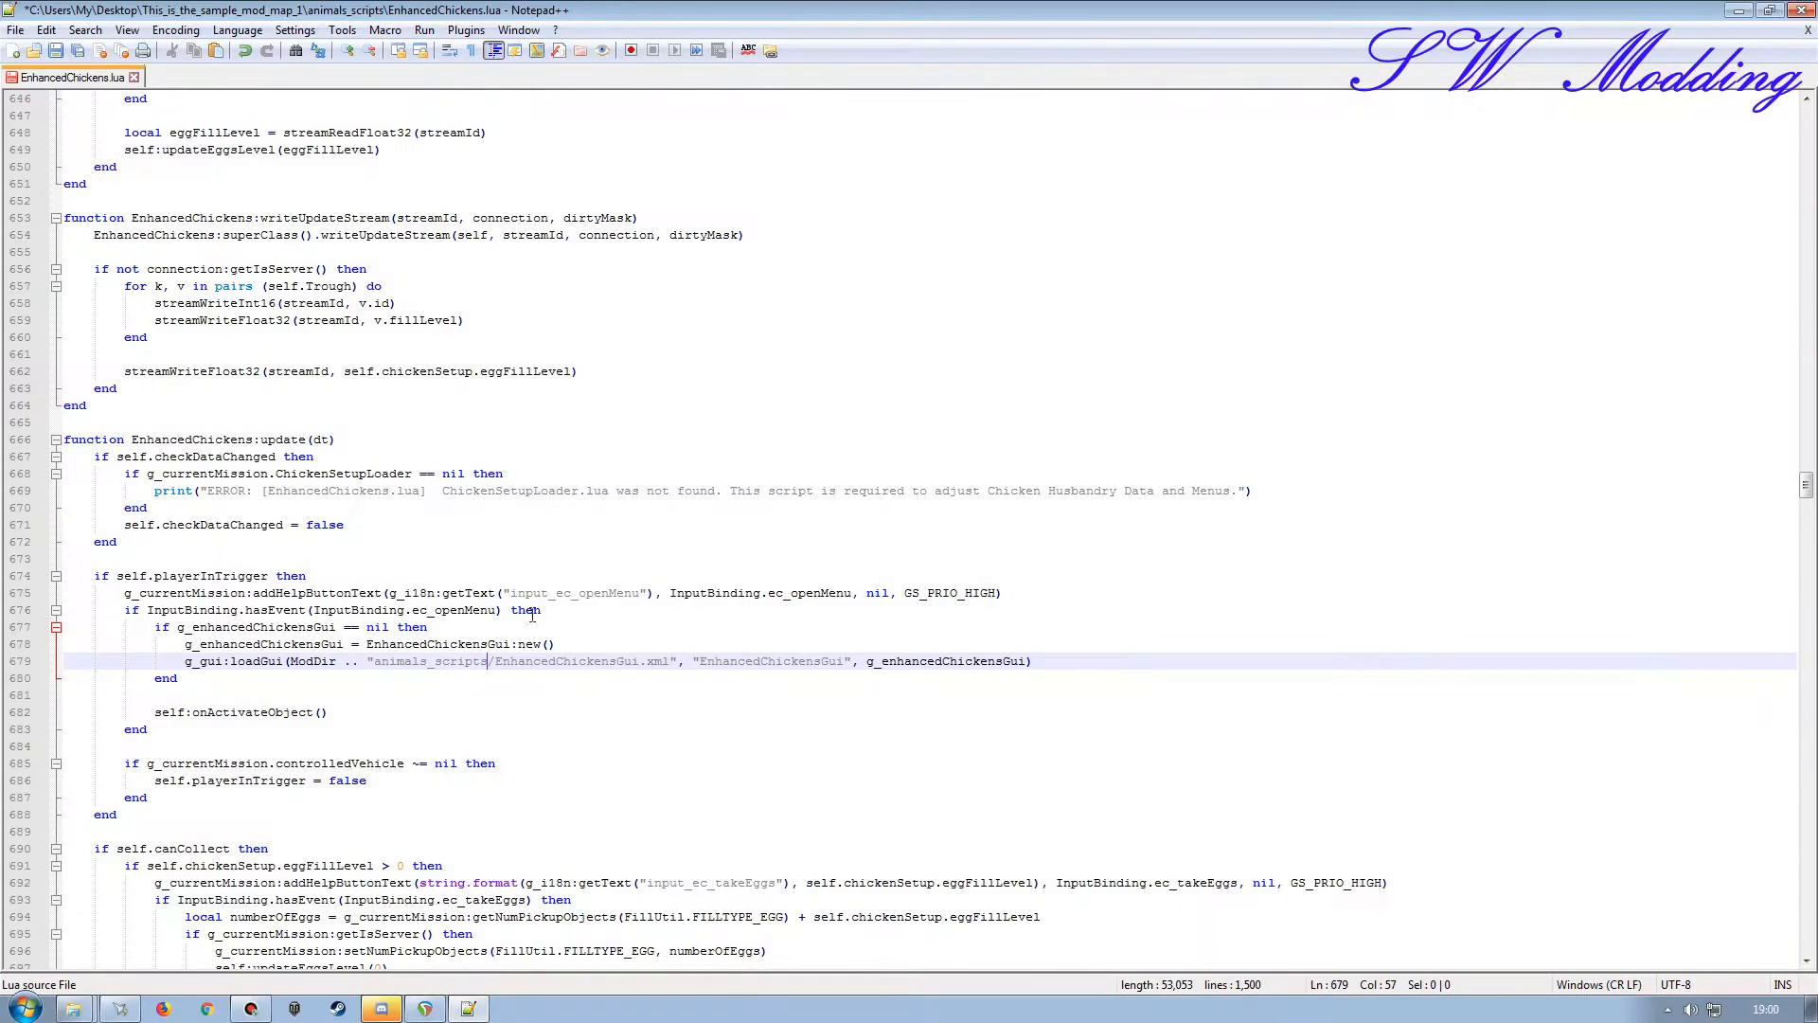
Check the code around the edited path, save EnhancedChickens.lua and close it.
left_click(1036, 661)
scroll(320, 696, "down", 15)
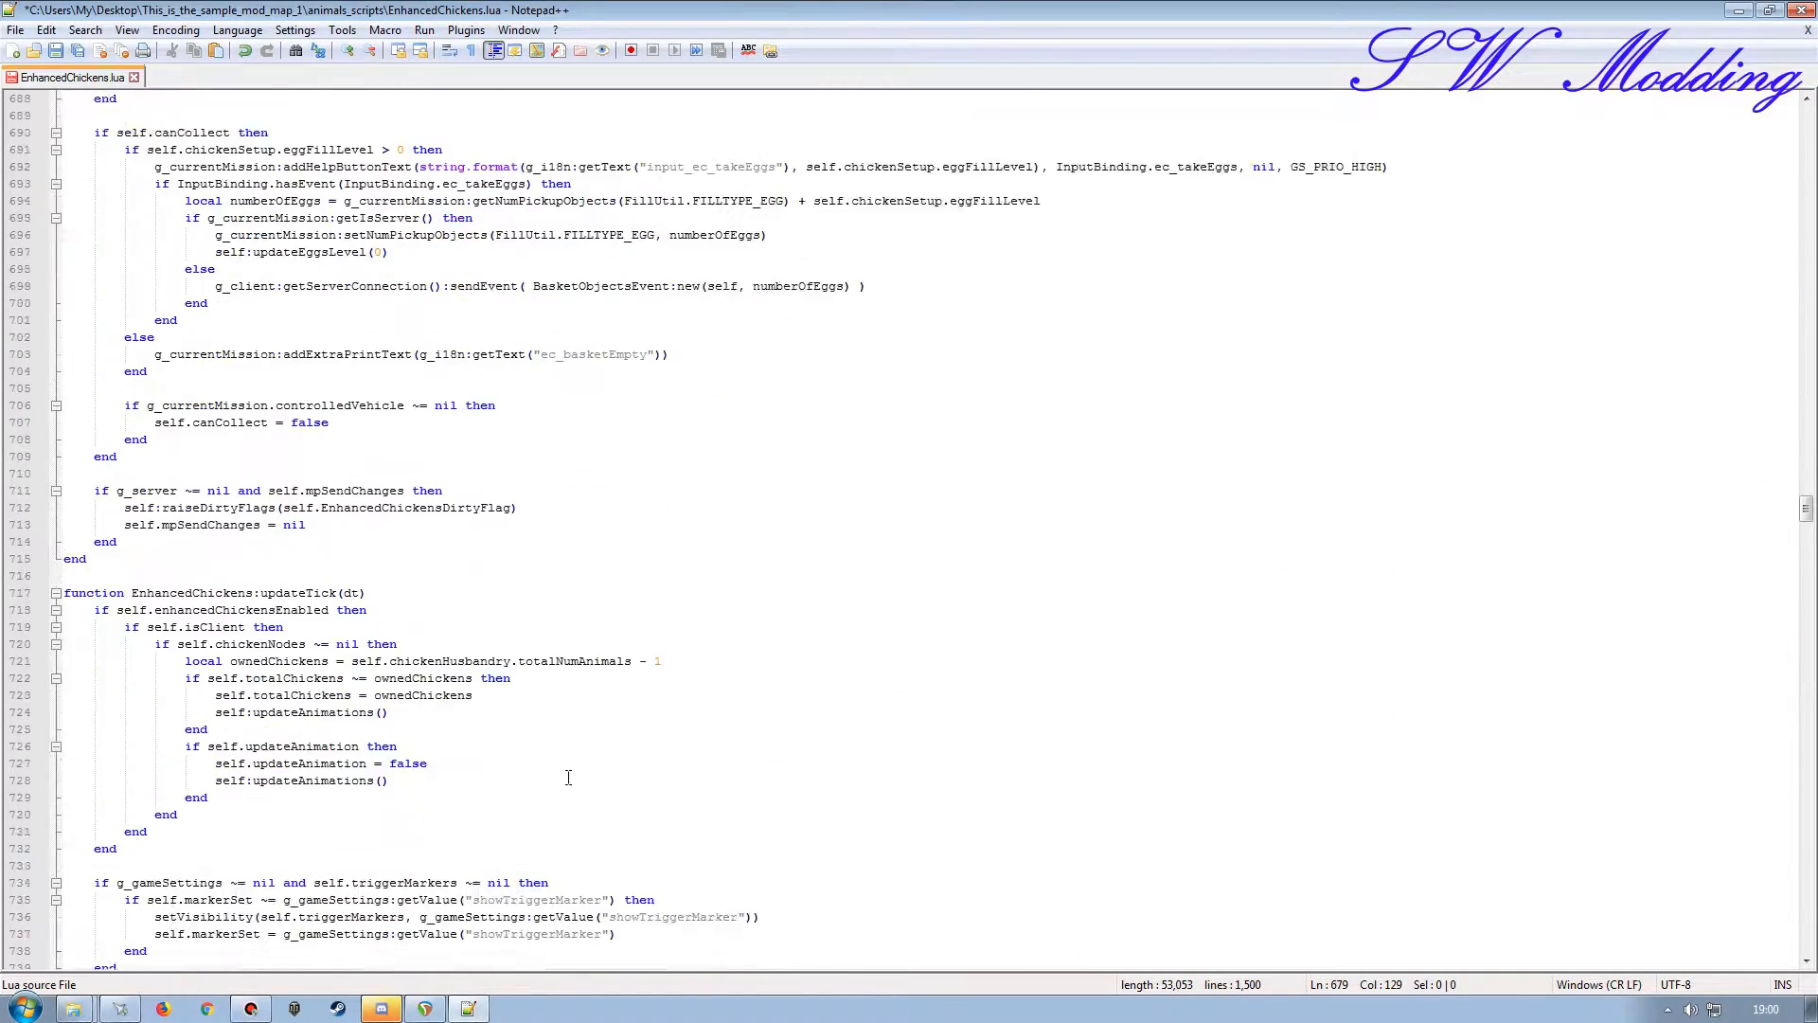
scroll(478, 830, "up", 20)
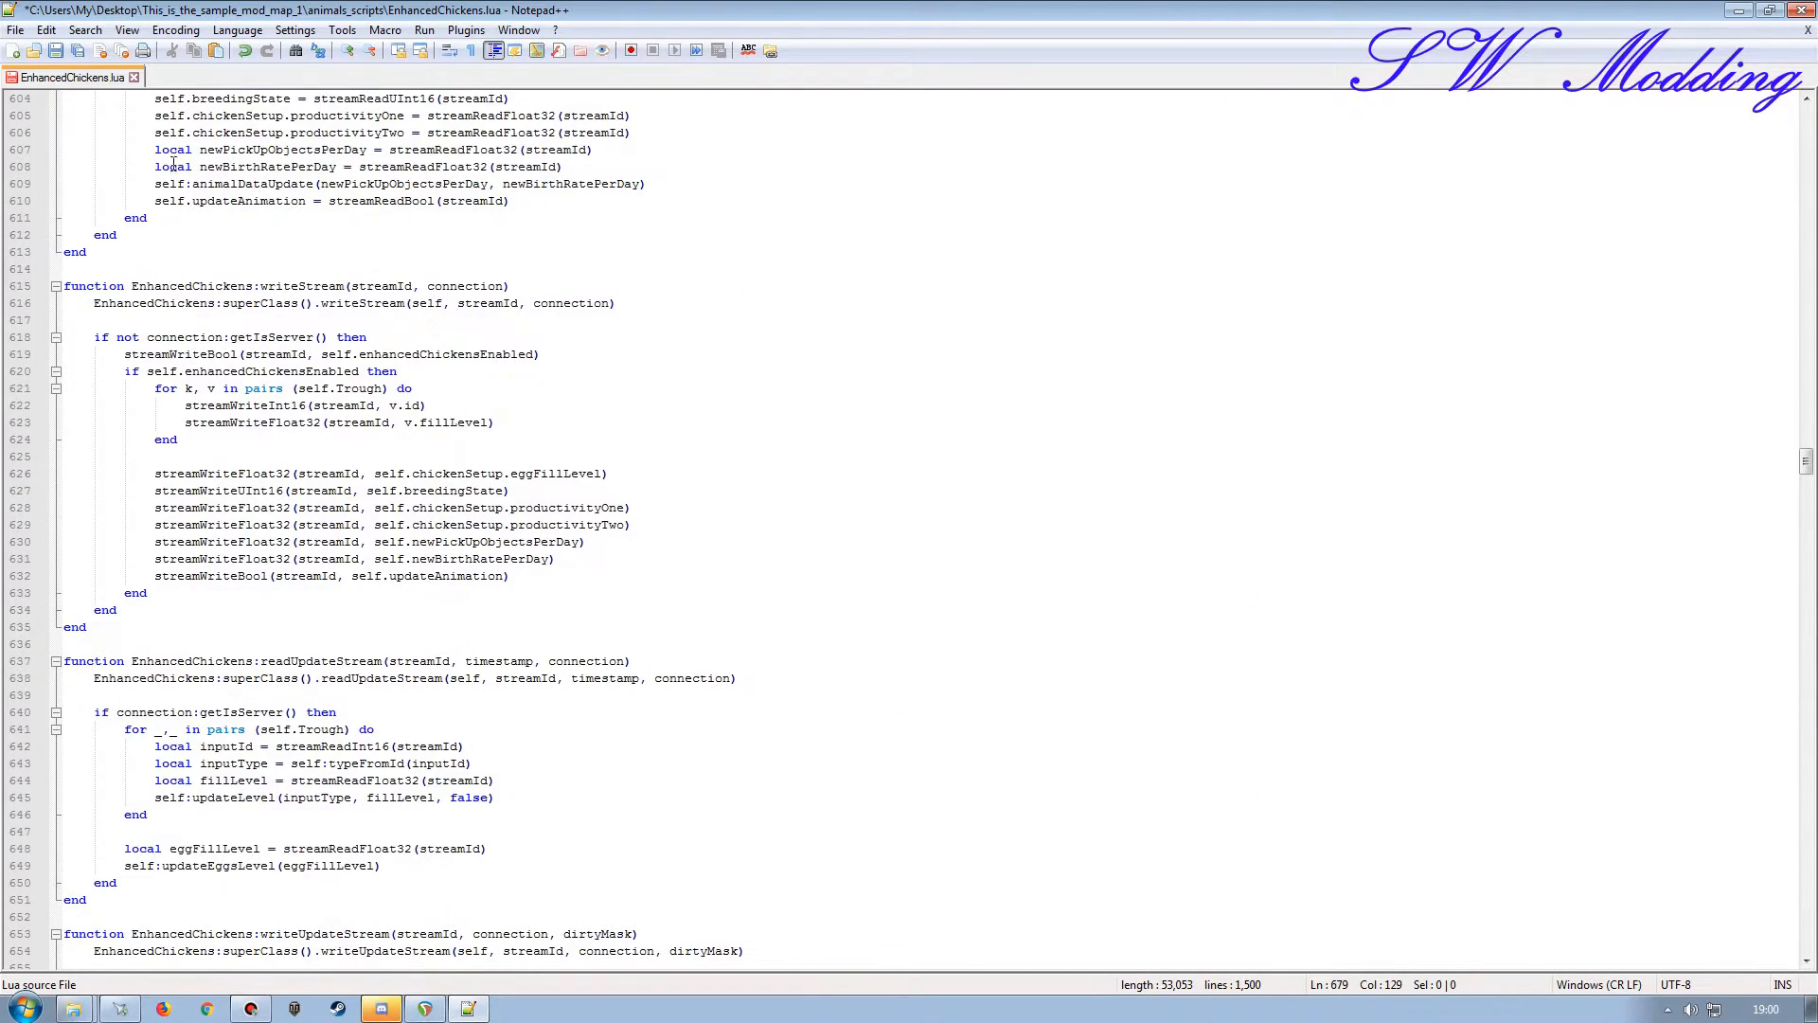
left_click(56, 50)
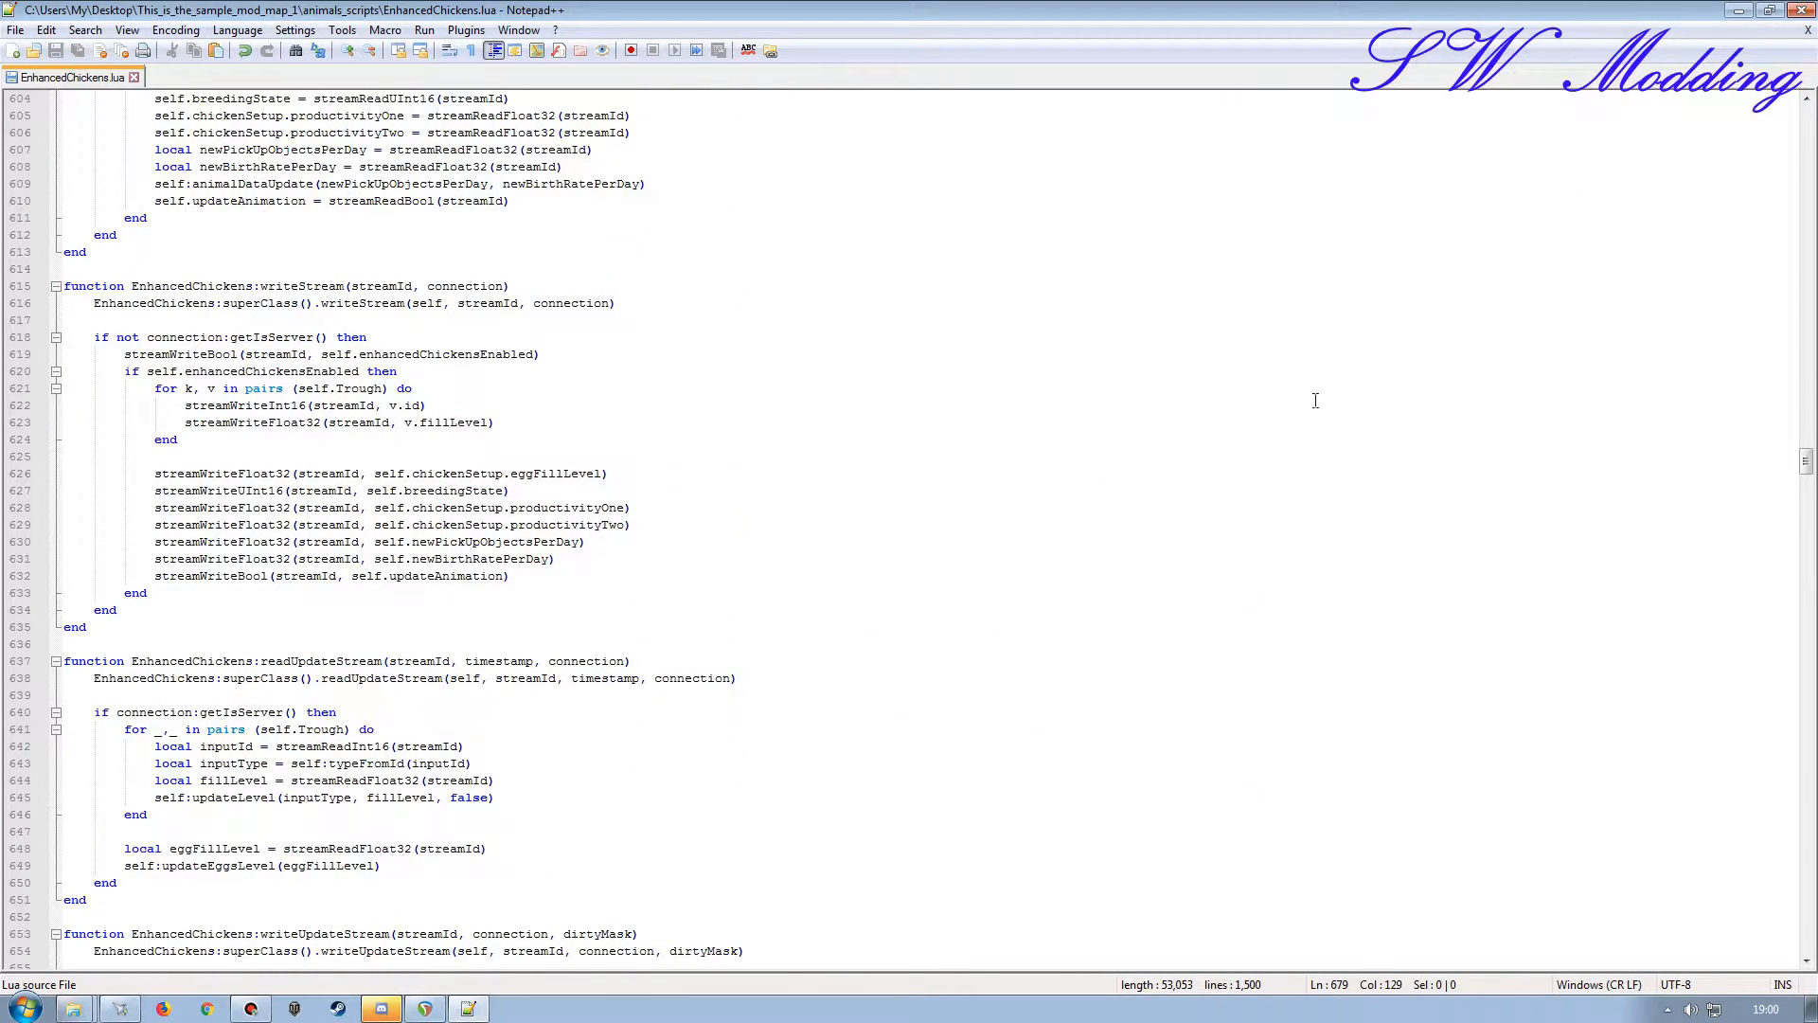
scroll(575, 705, "down", 4)
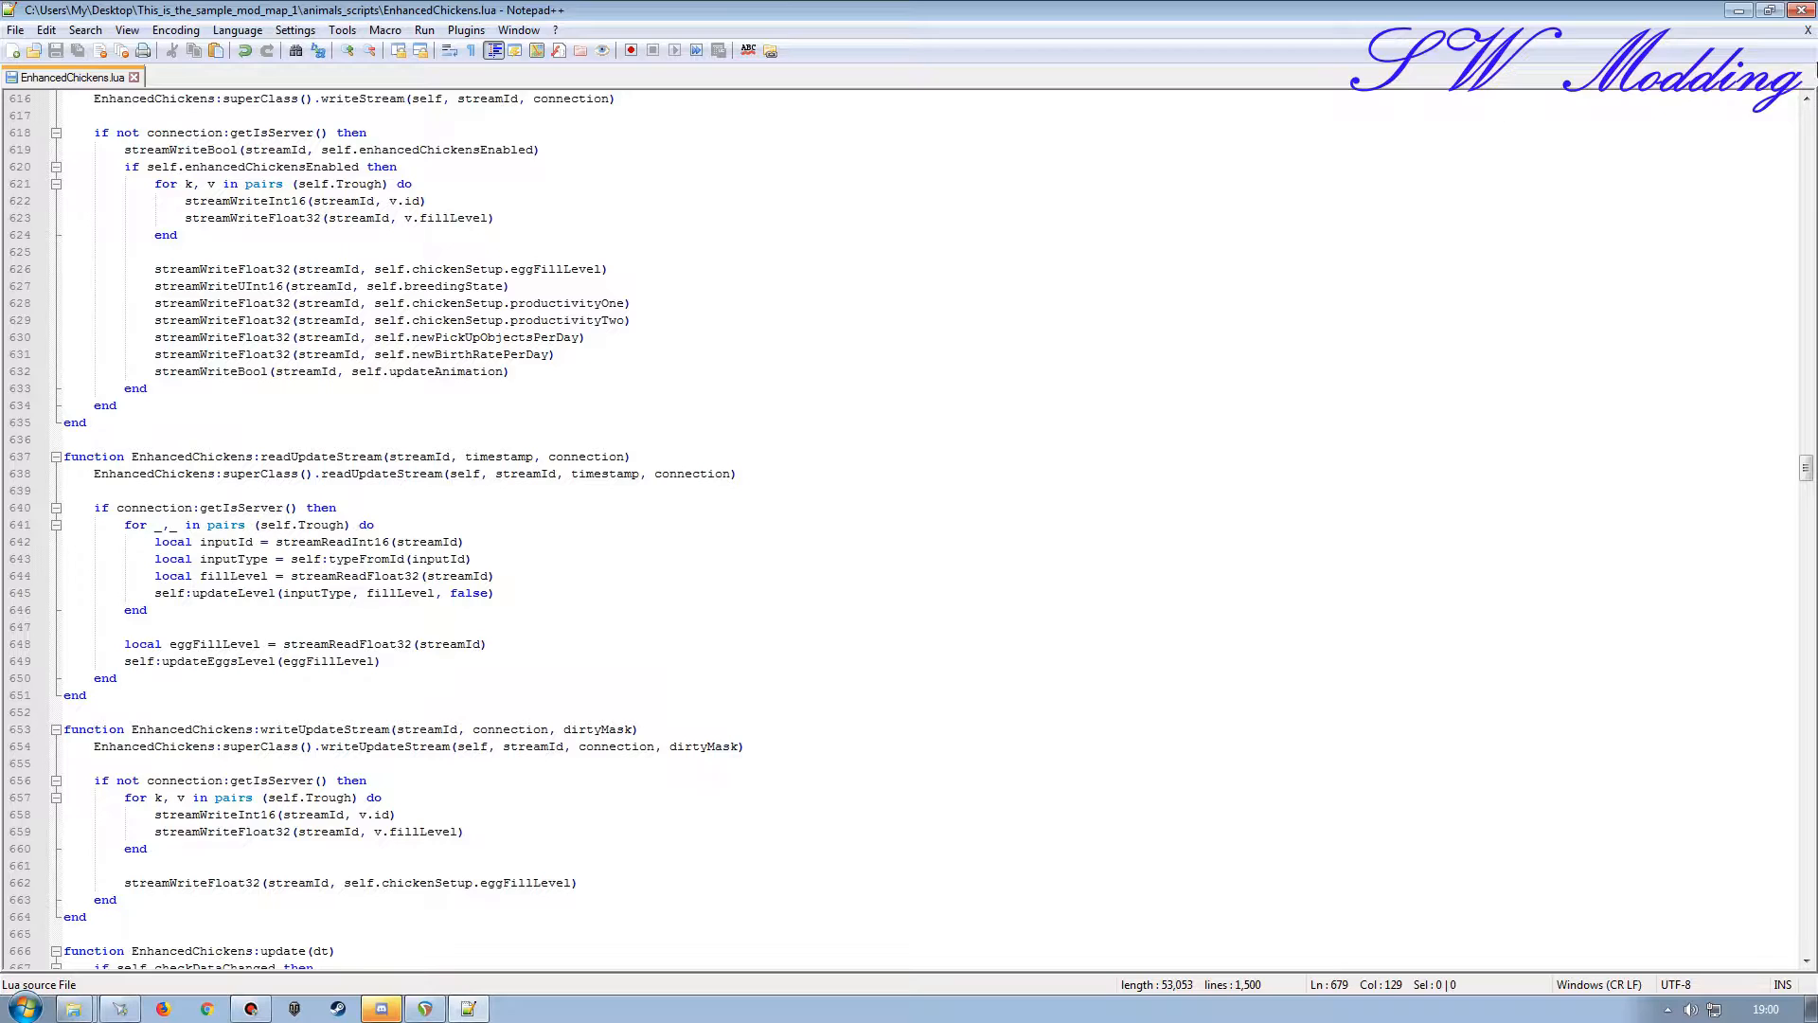
left_click(1803, 11)
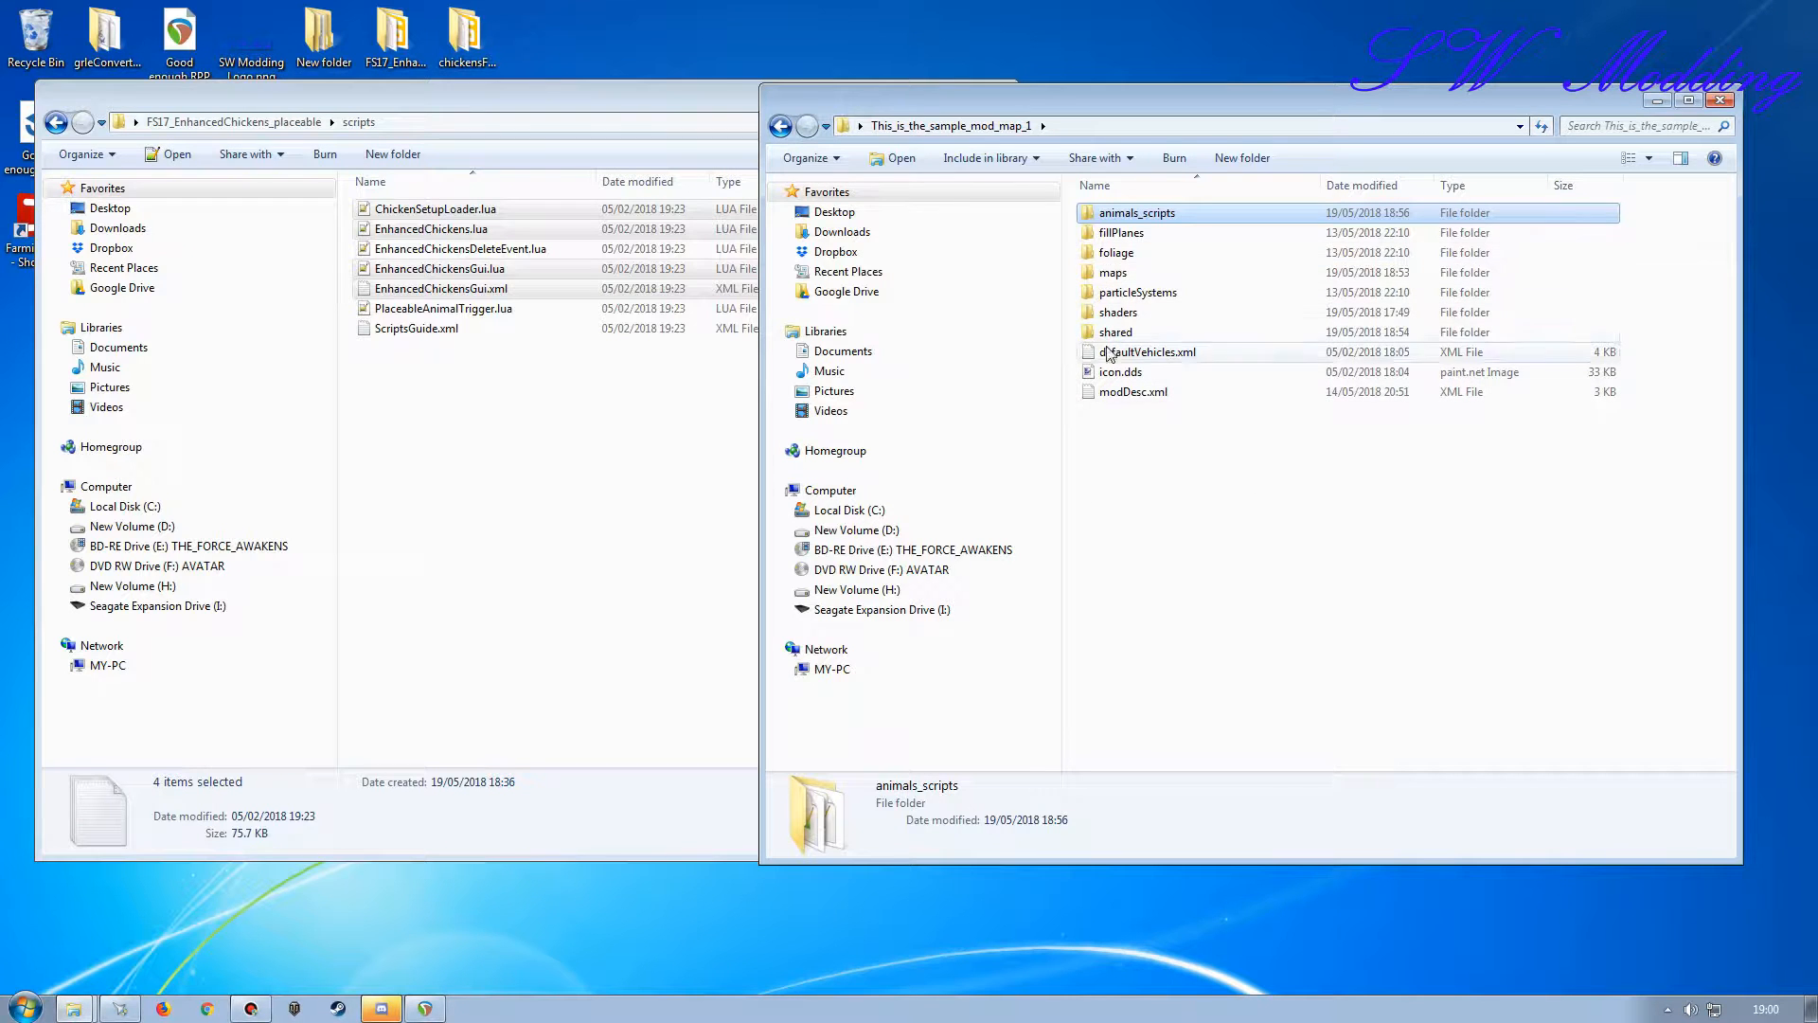
Open the modDesc.xml files from both This_is_the_sample_mod_map_1 and the FS17_EnhancedChickens_placeable root folder.
left_click(584, 96)
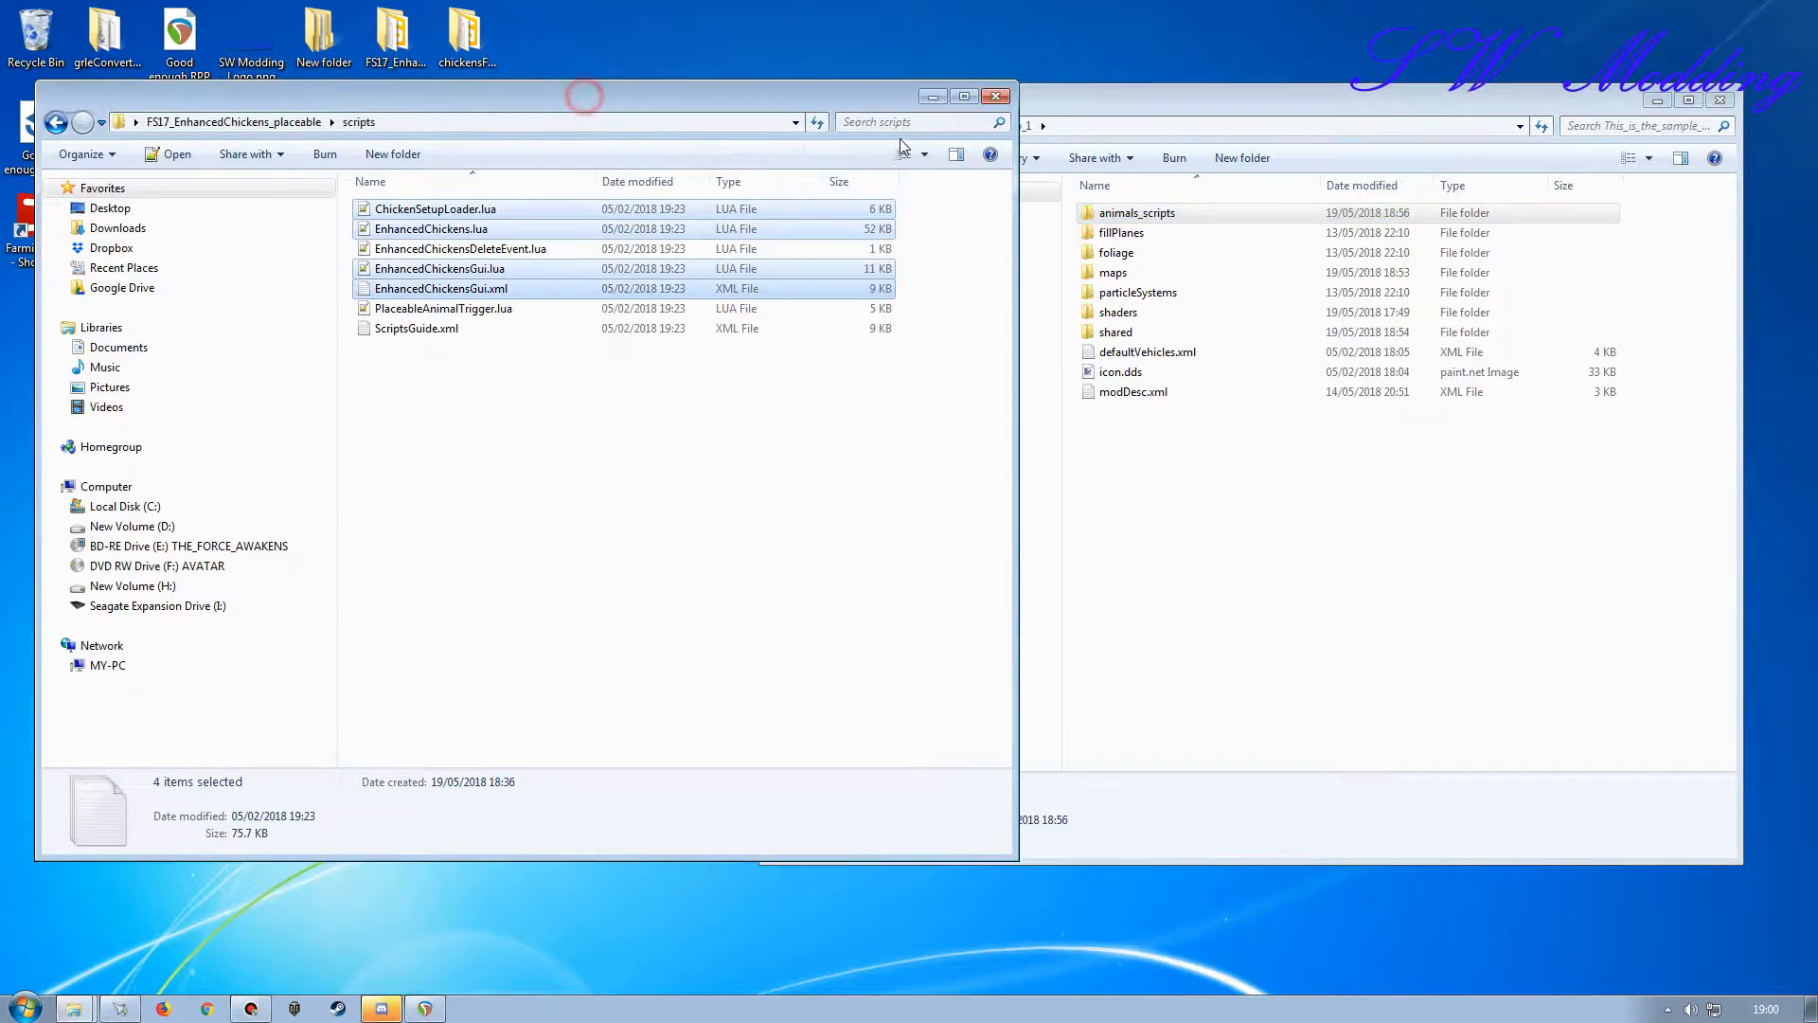
left_click(682, 487)
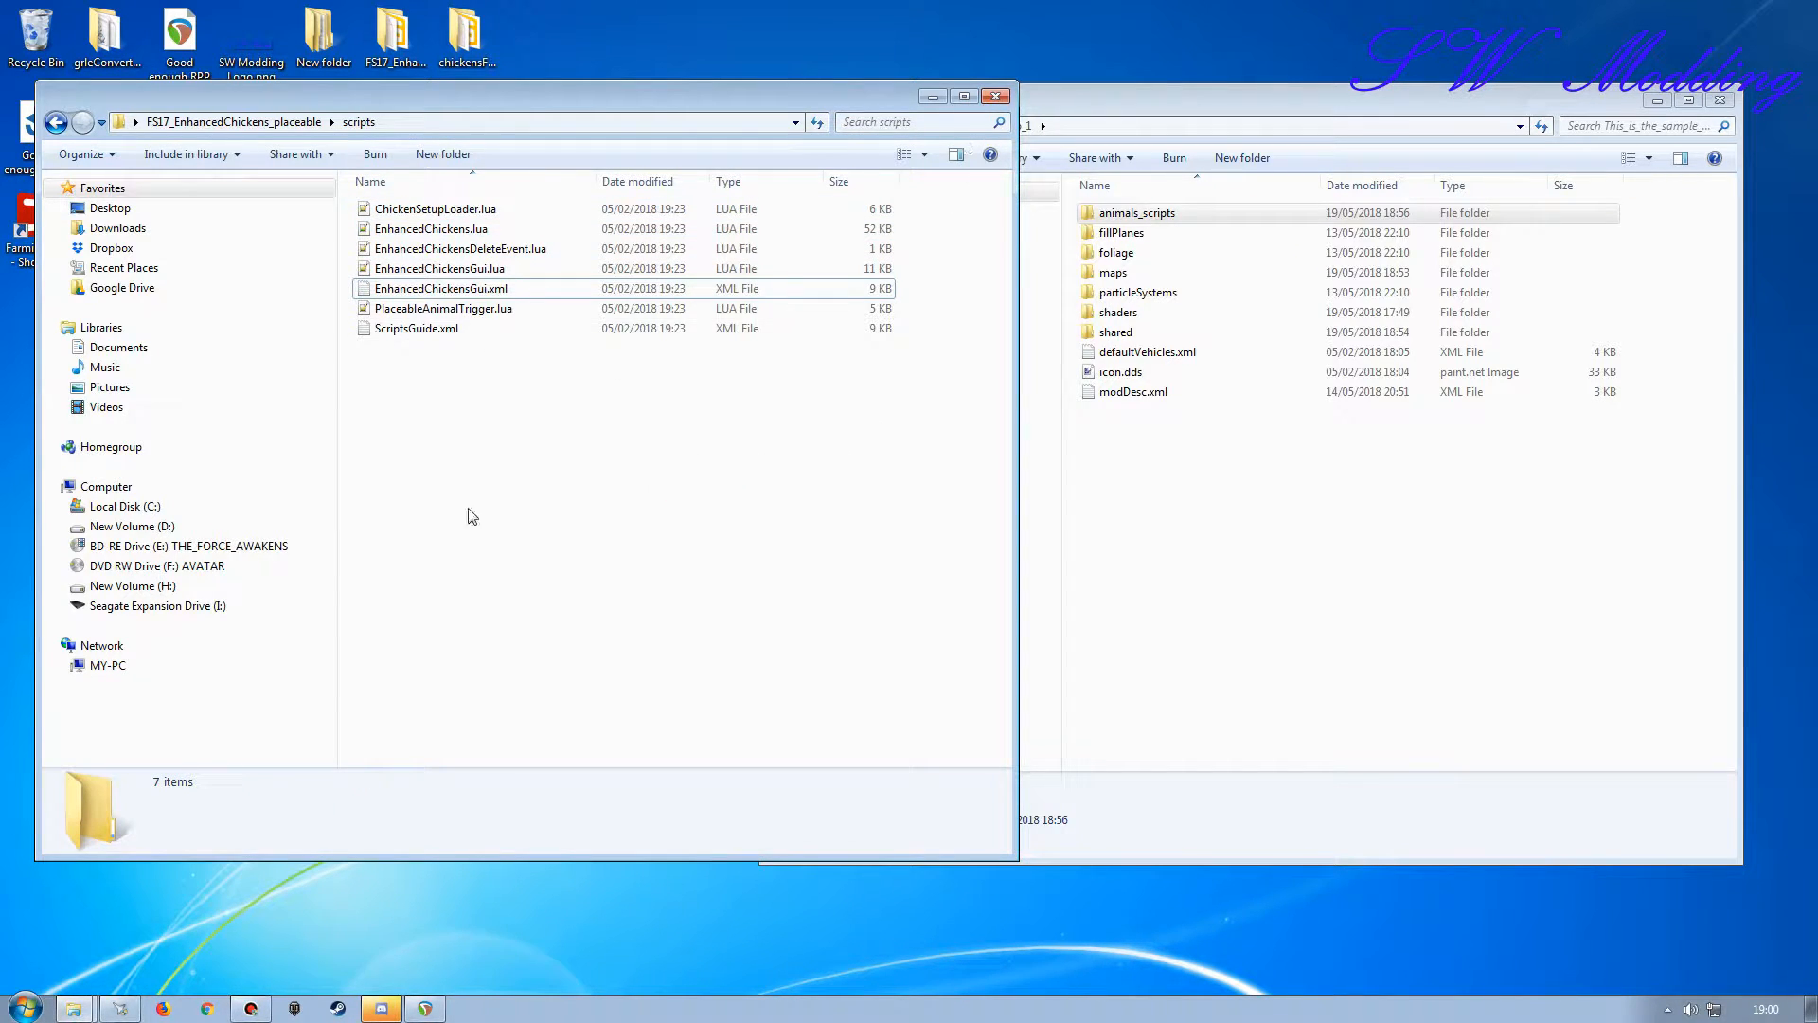
left_click(1196, 532)
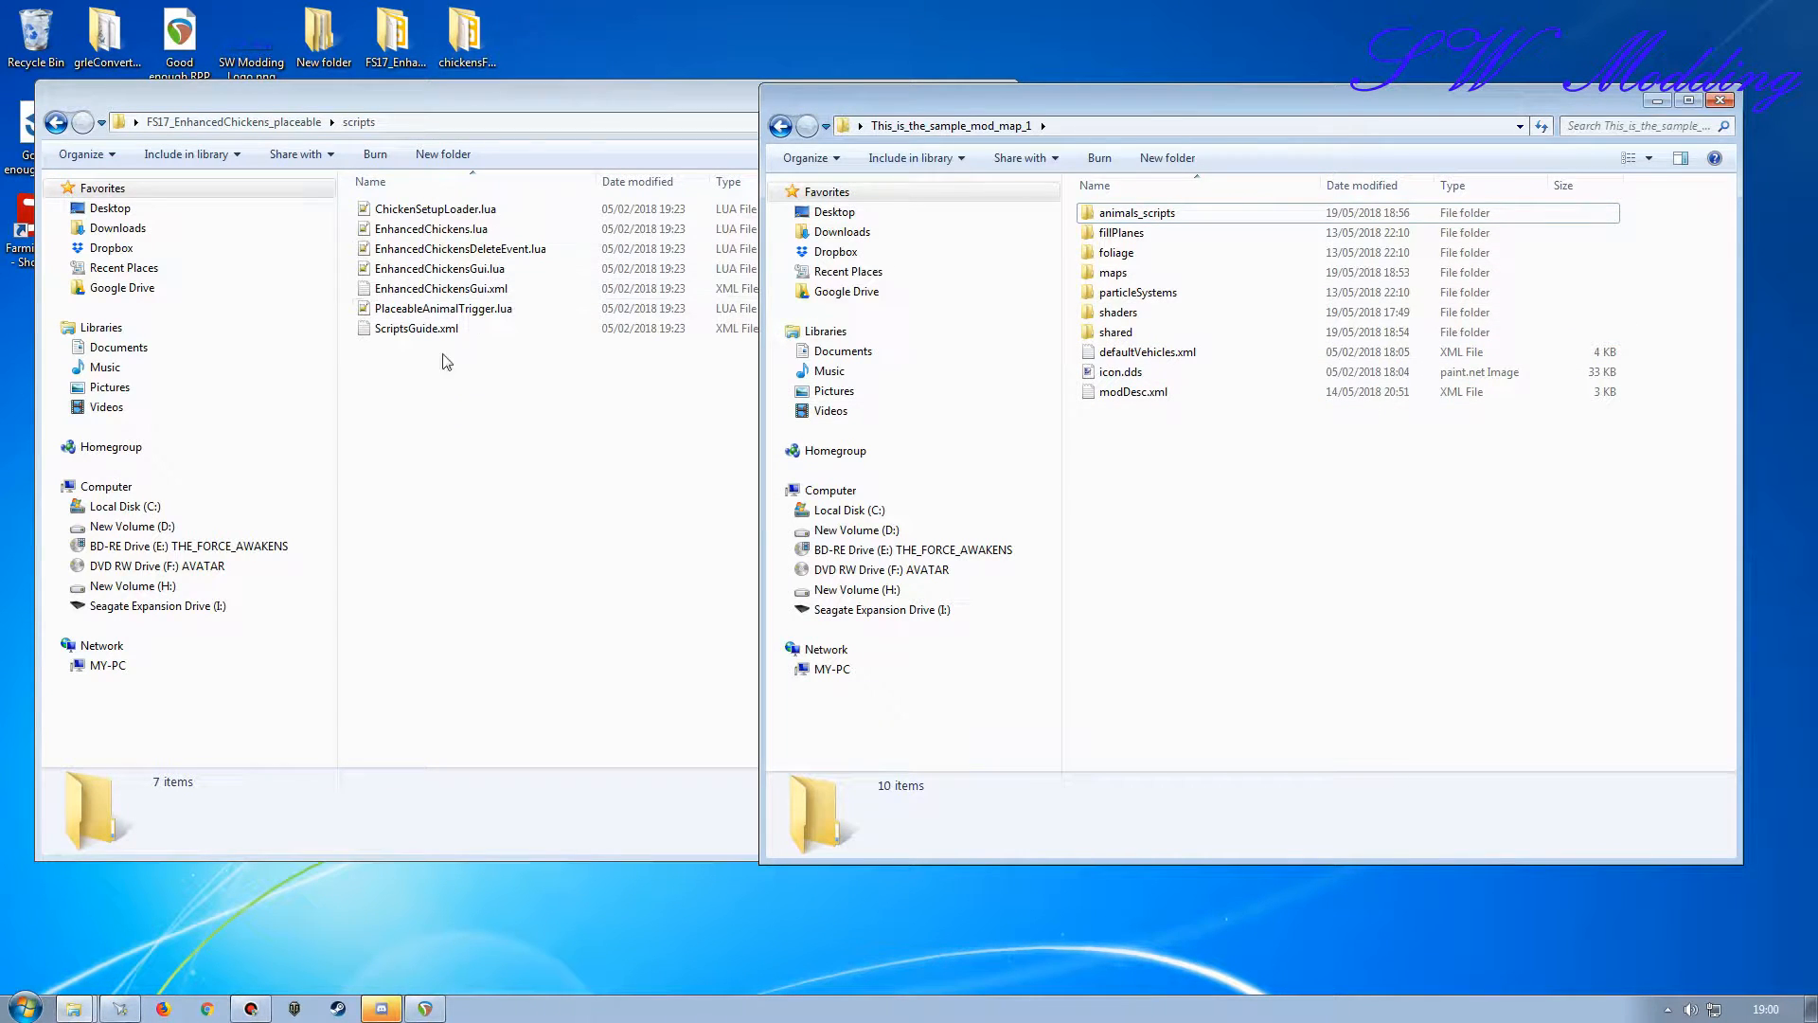
left_click(237, 122)
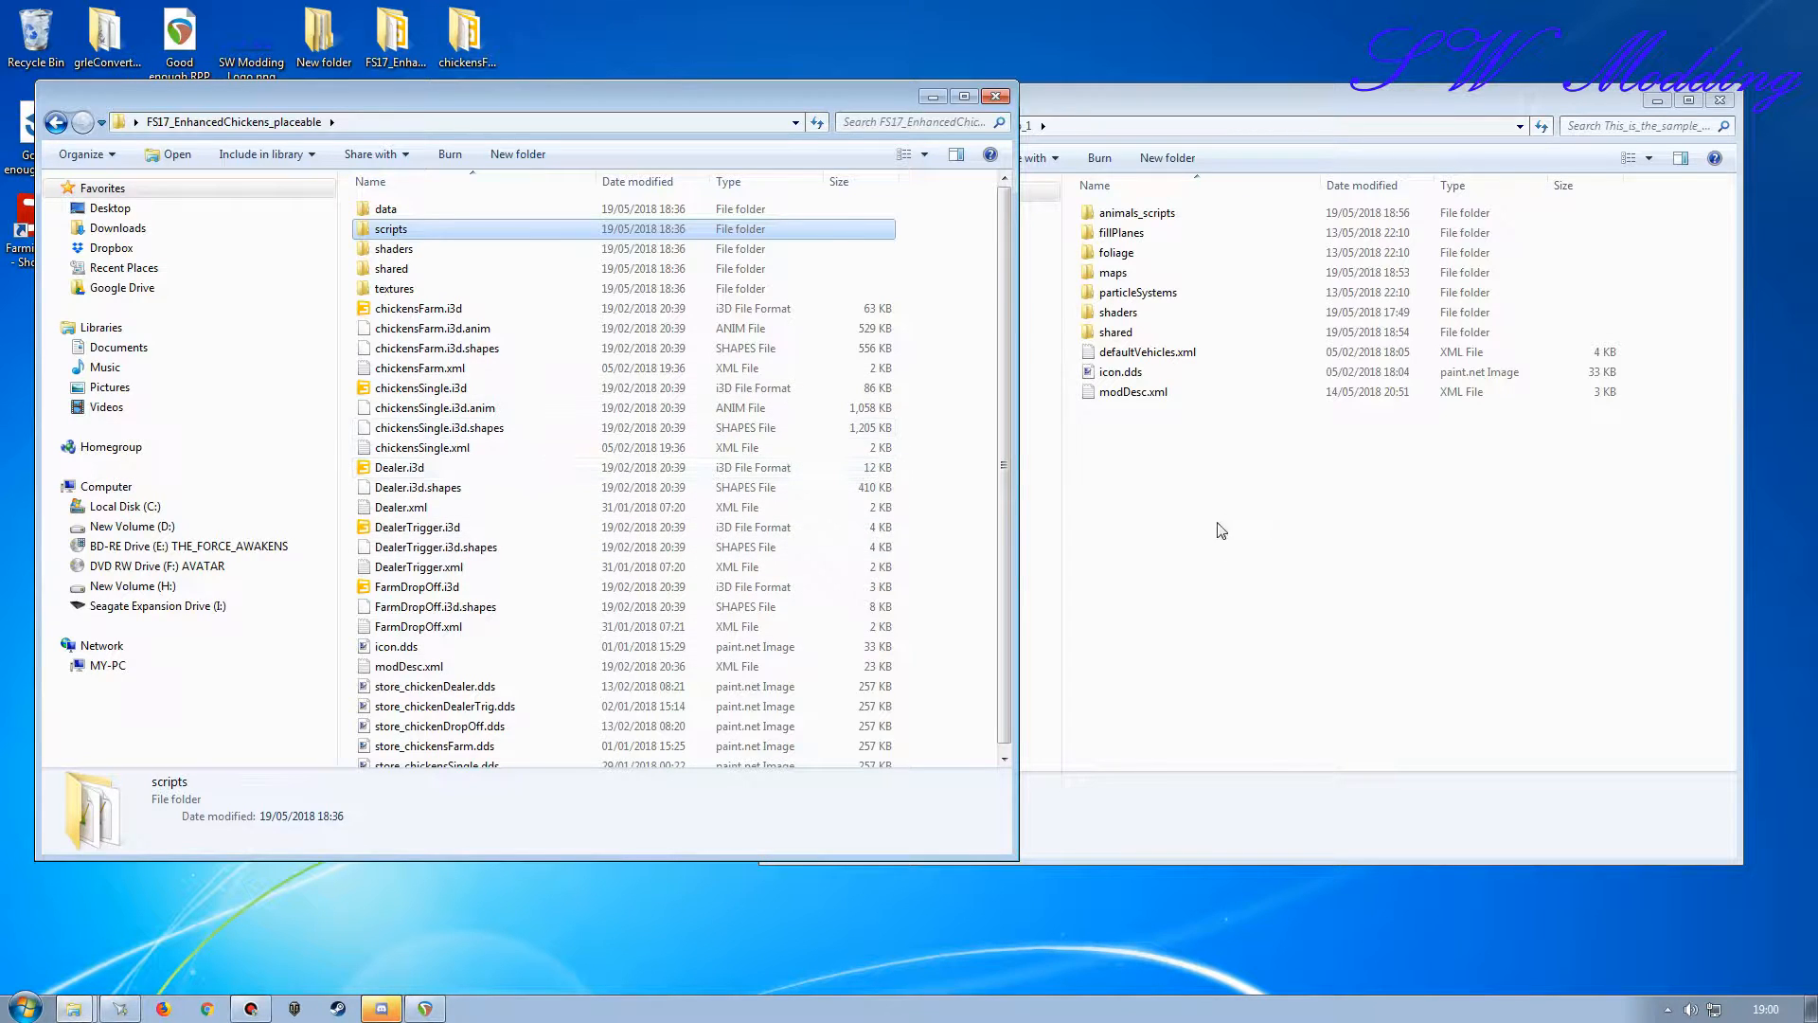
double_click(1123, 391)
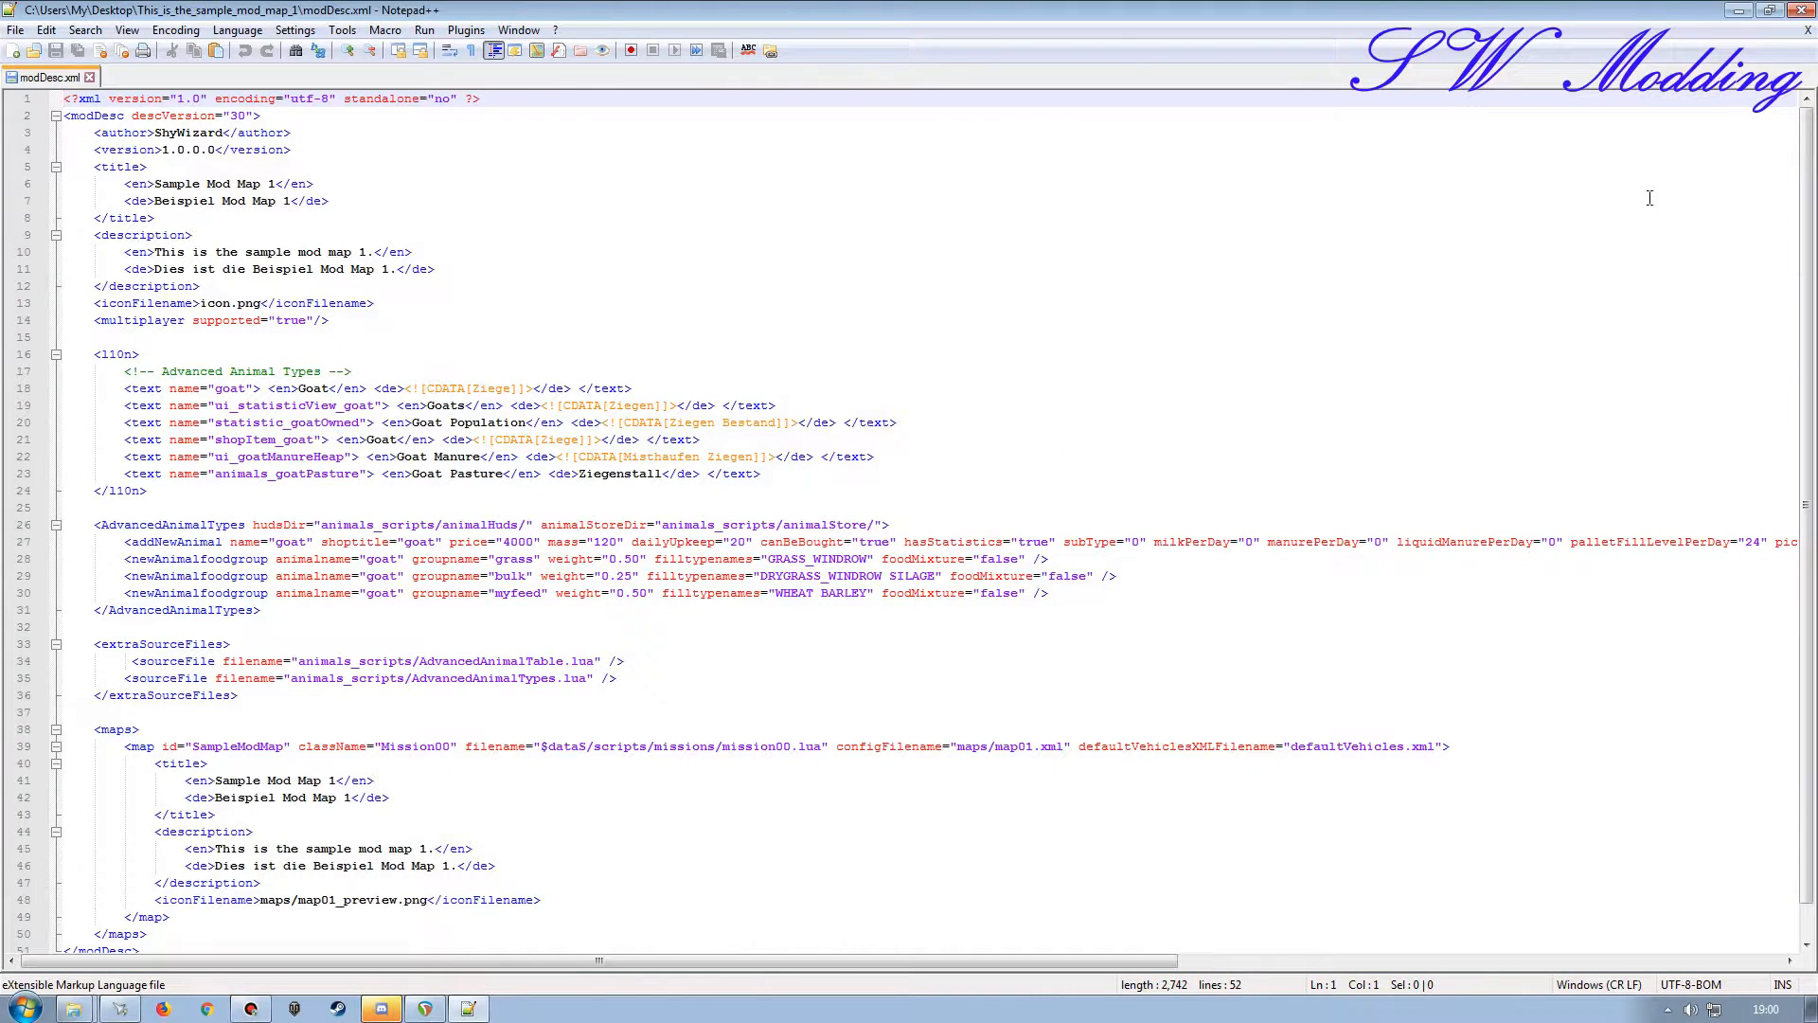
left_click(1739, 10)
double_click(405, 667)
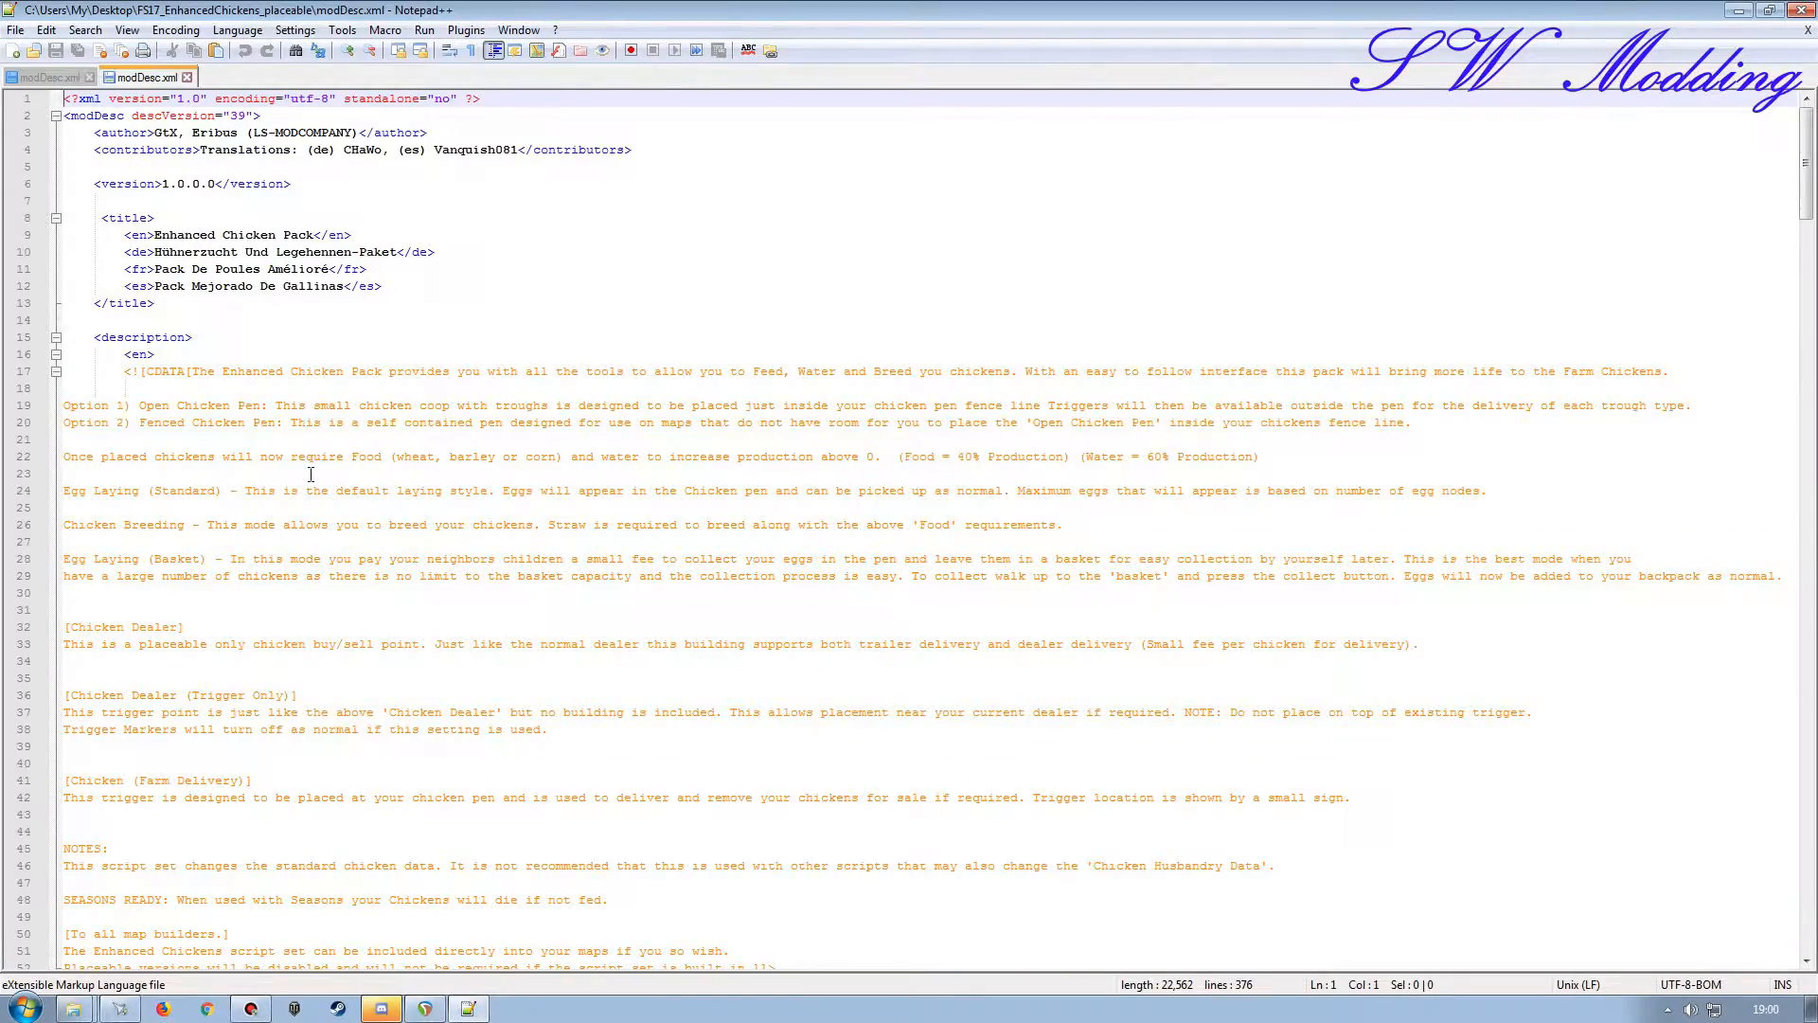
In the chicken mod's modDesc.xml, copy the minimum l10n text entries from input_ec_openMenu through ec_chickensDead.
scroll(177, 304, "down", 20)
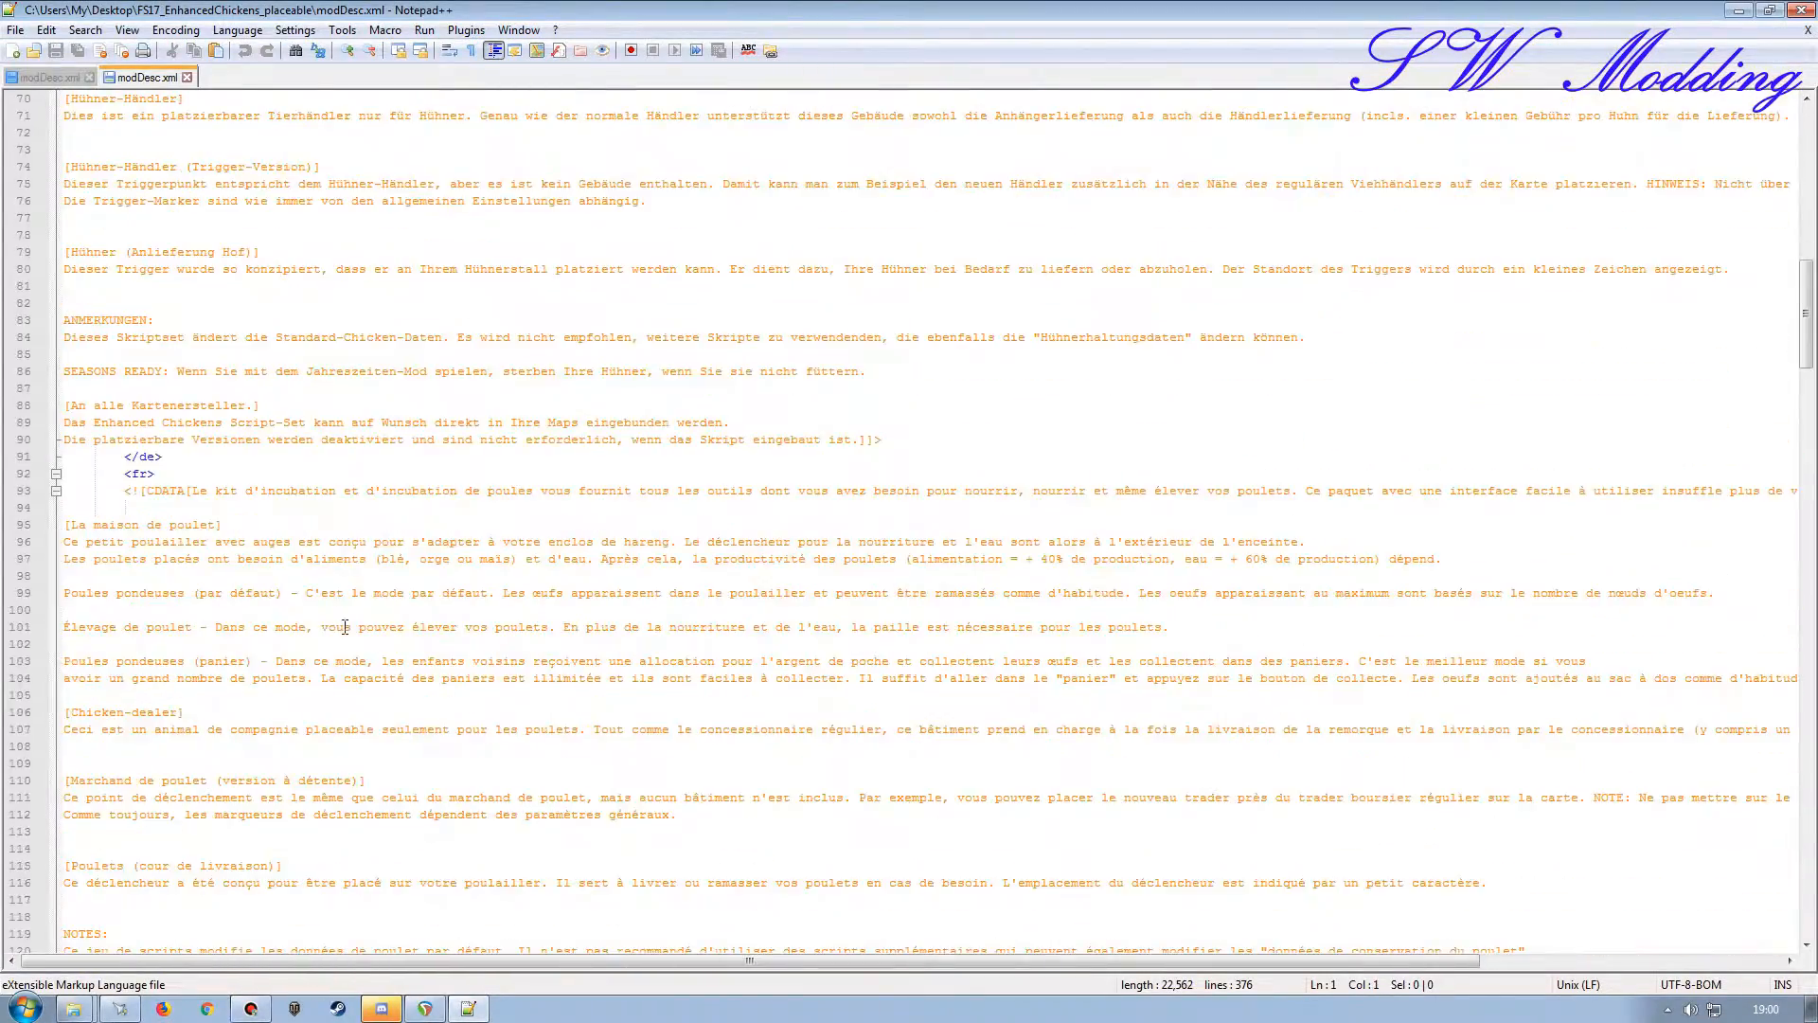
scroll(345, 627, "down", 20)
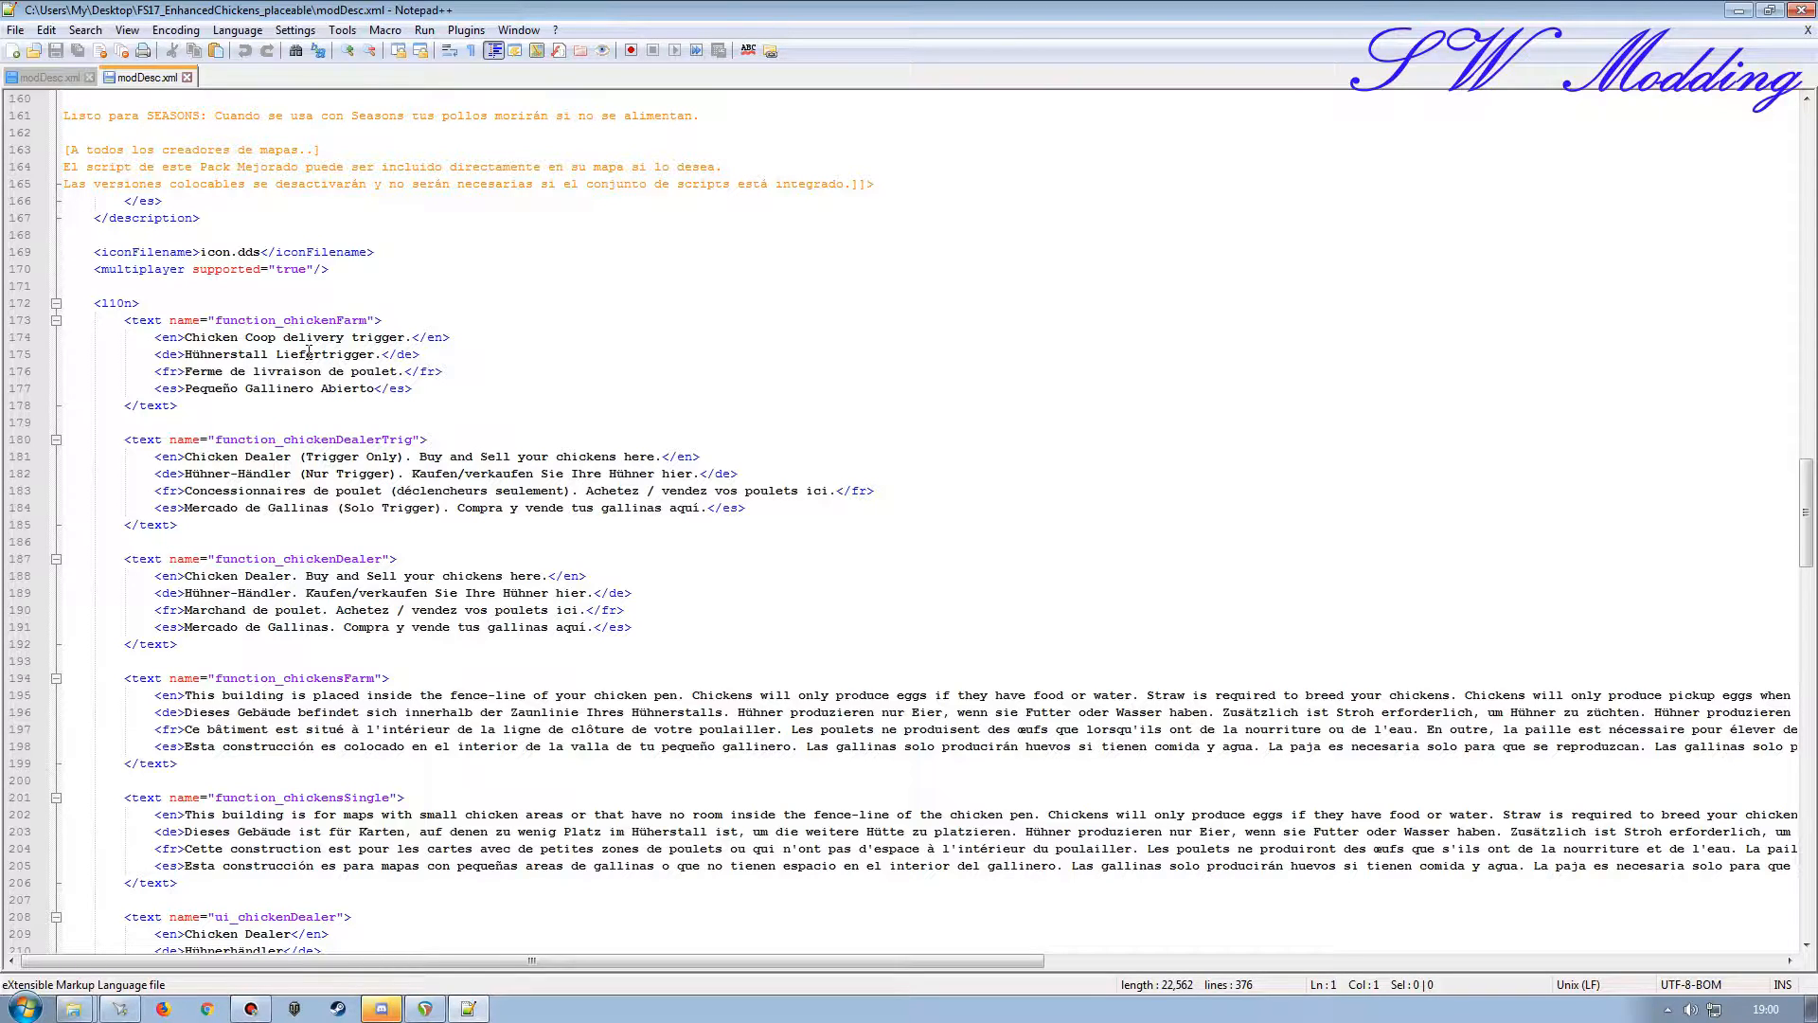
scroll(298, 593, "down", 14)
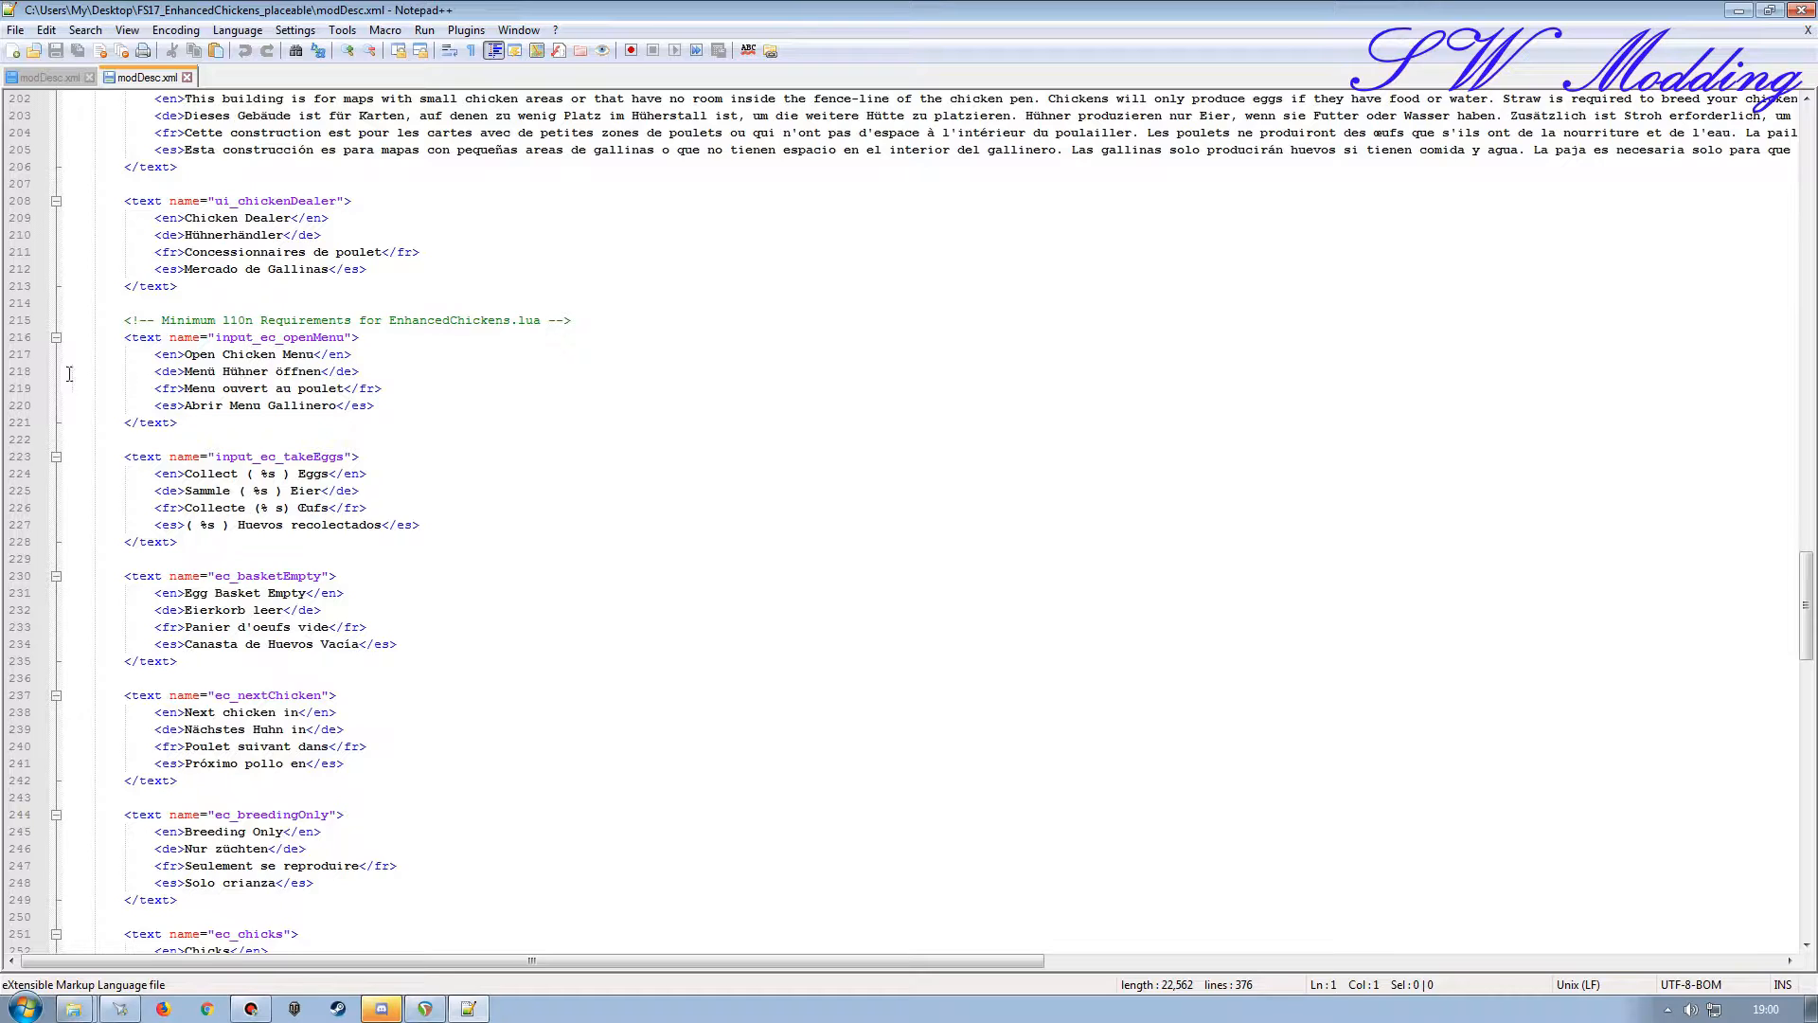
left_click(19, 337)
scroll(246, 667, "down", 12)
scroll(246, 666, "down", 15)
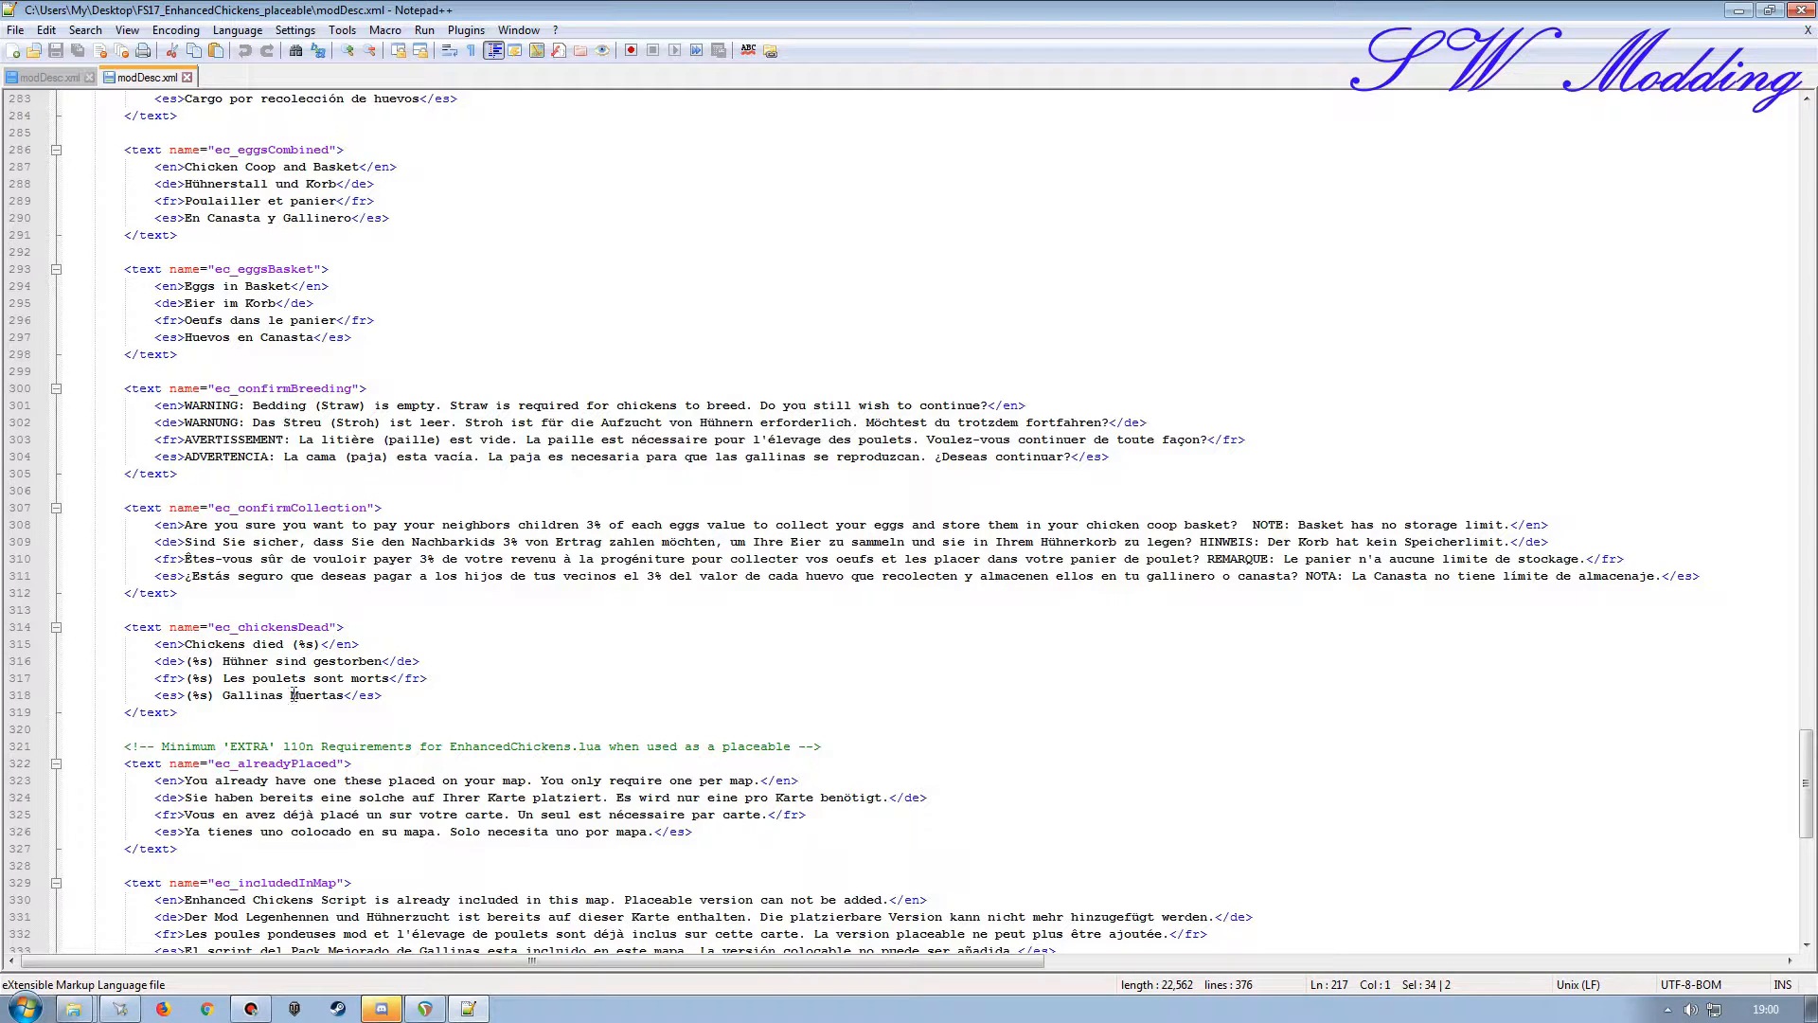
left_click(46, 717, "shift")
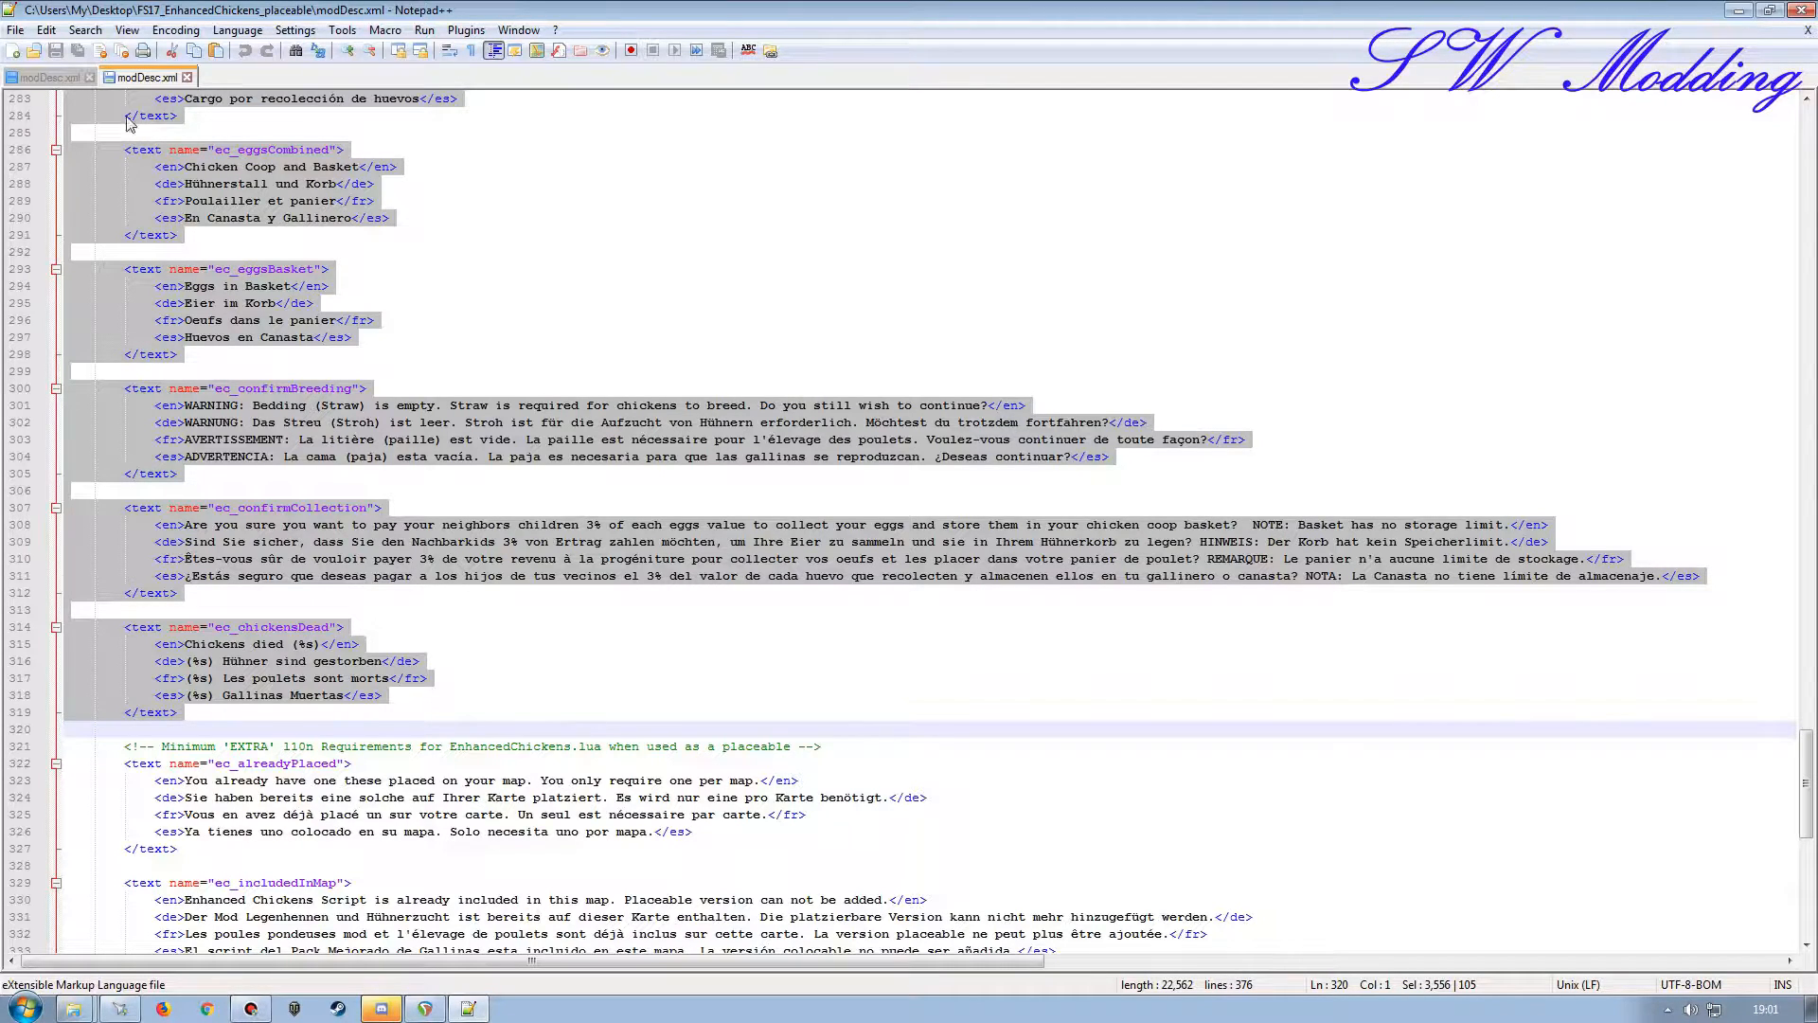
Paste the copied chicken text entries below the animals_goatPasture line in the l10n section of the sample map's modDesc.xml.
left_click(45, 76)
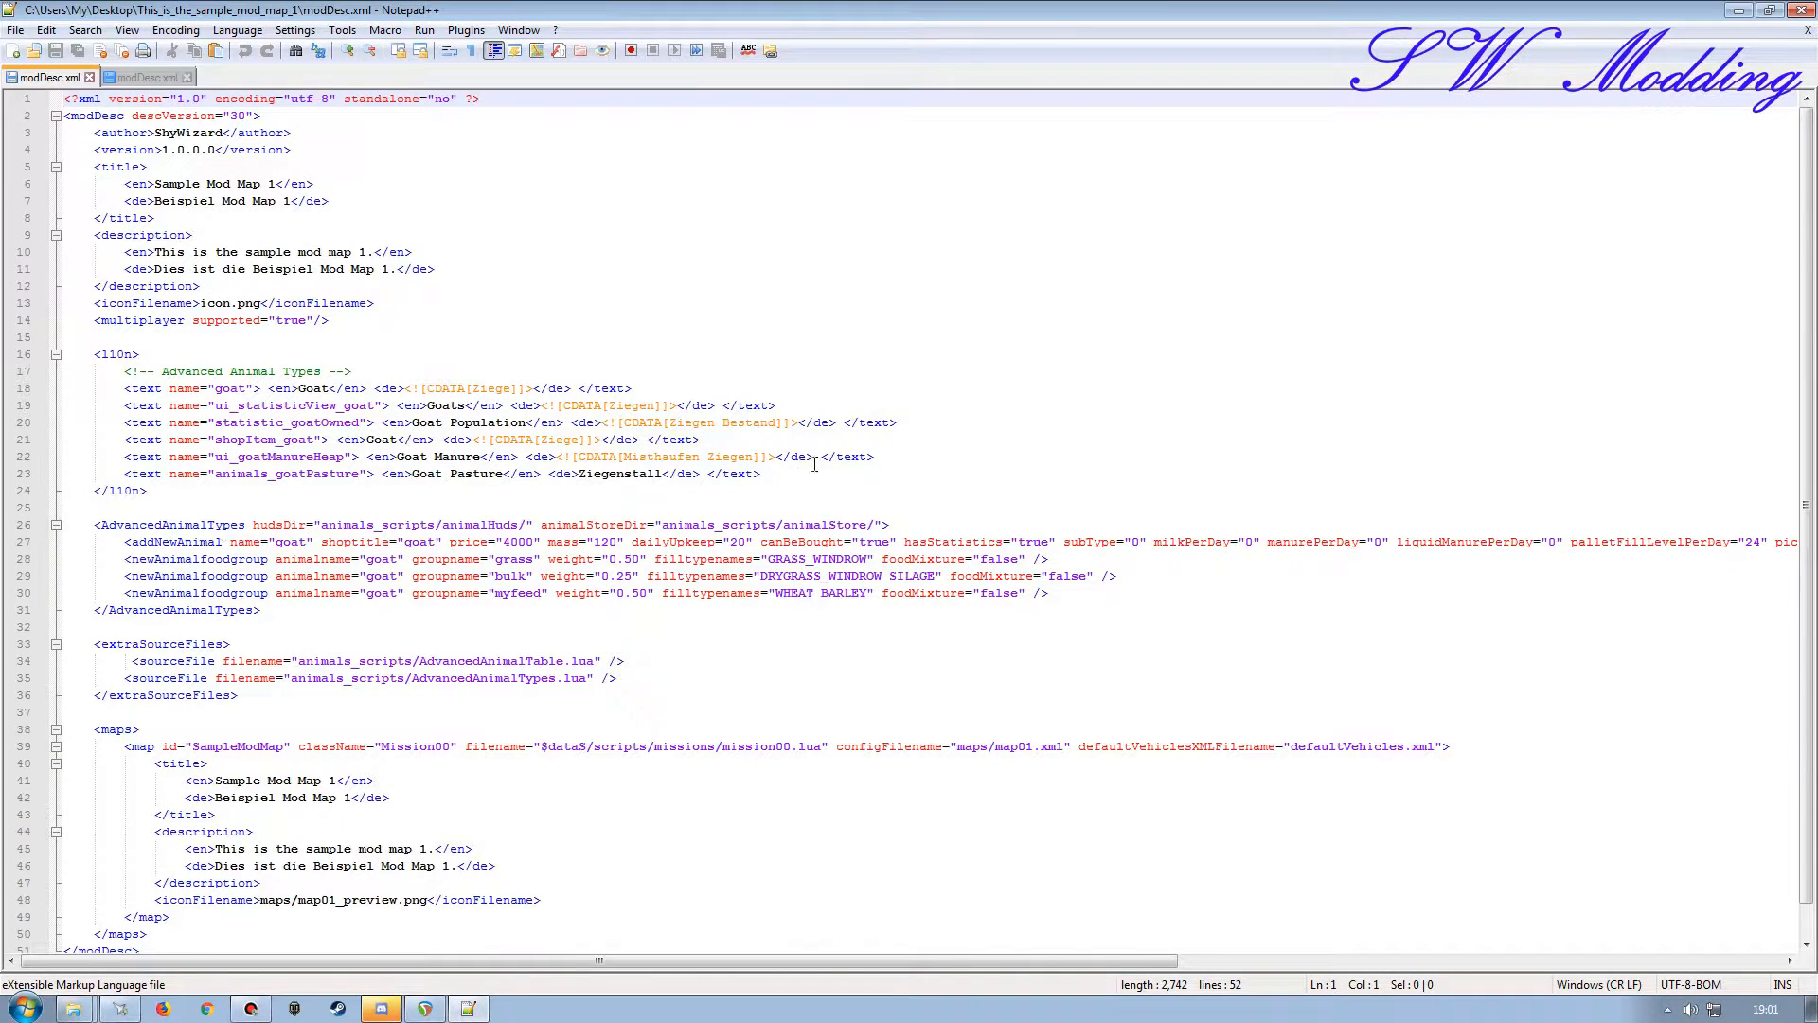
left_click(768, 474)
key("Return")
key("Return")
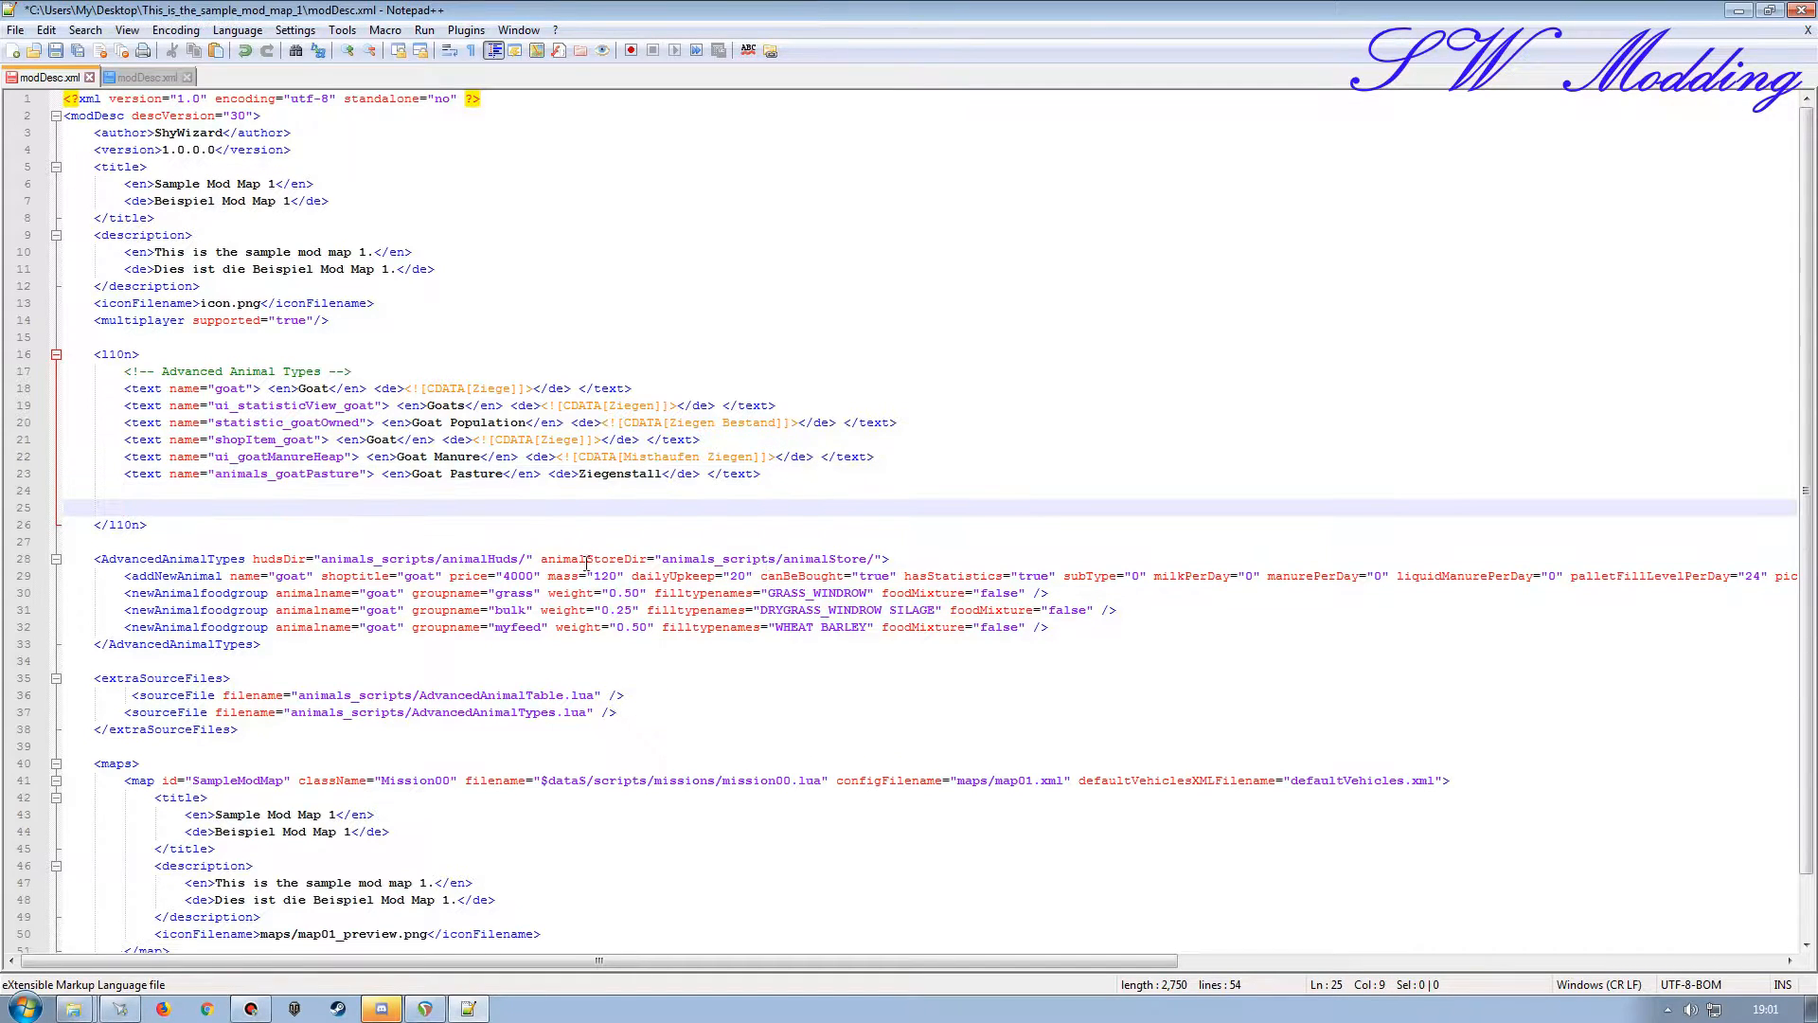
left_click(17, 508)
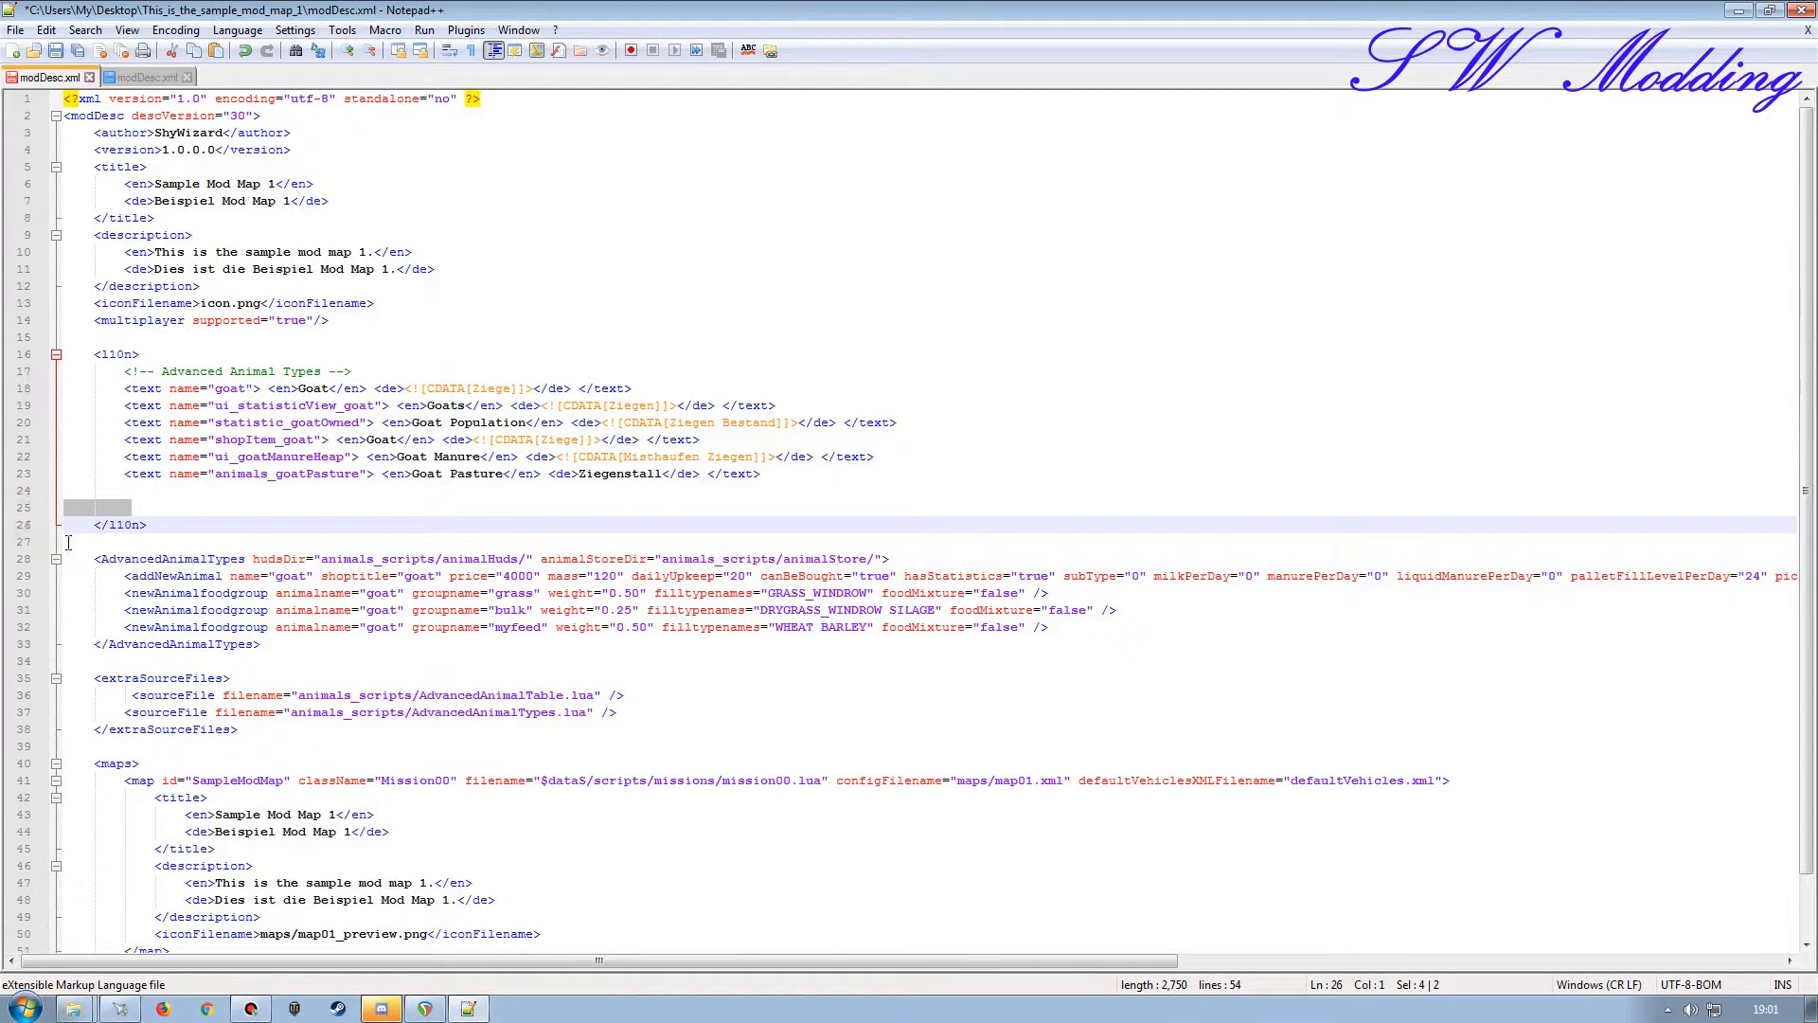
key("ctrl+v")
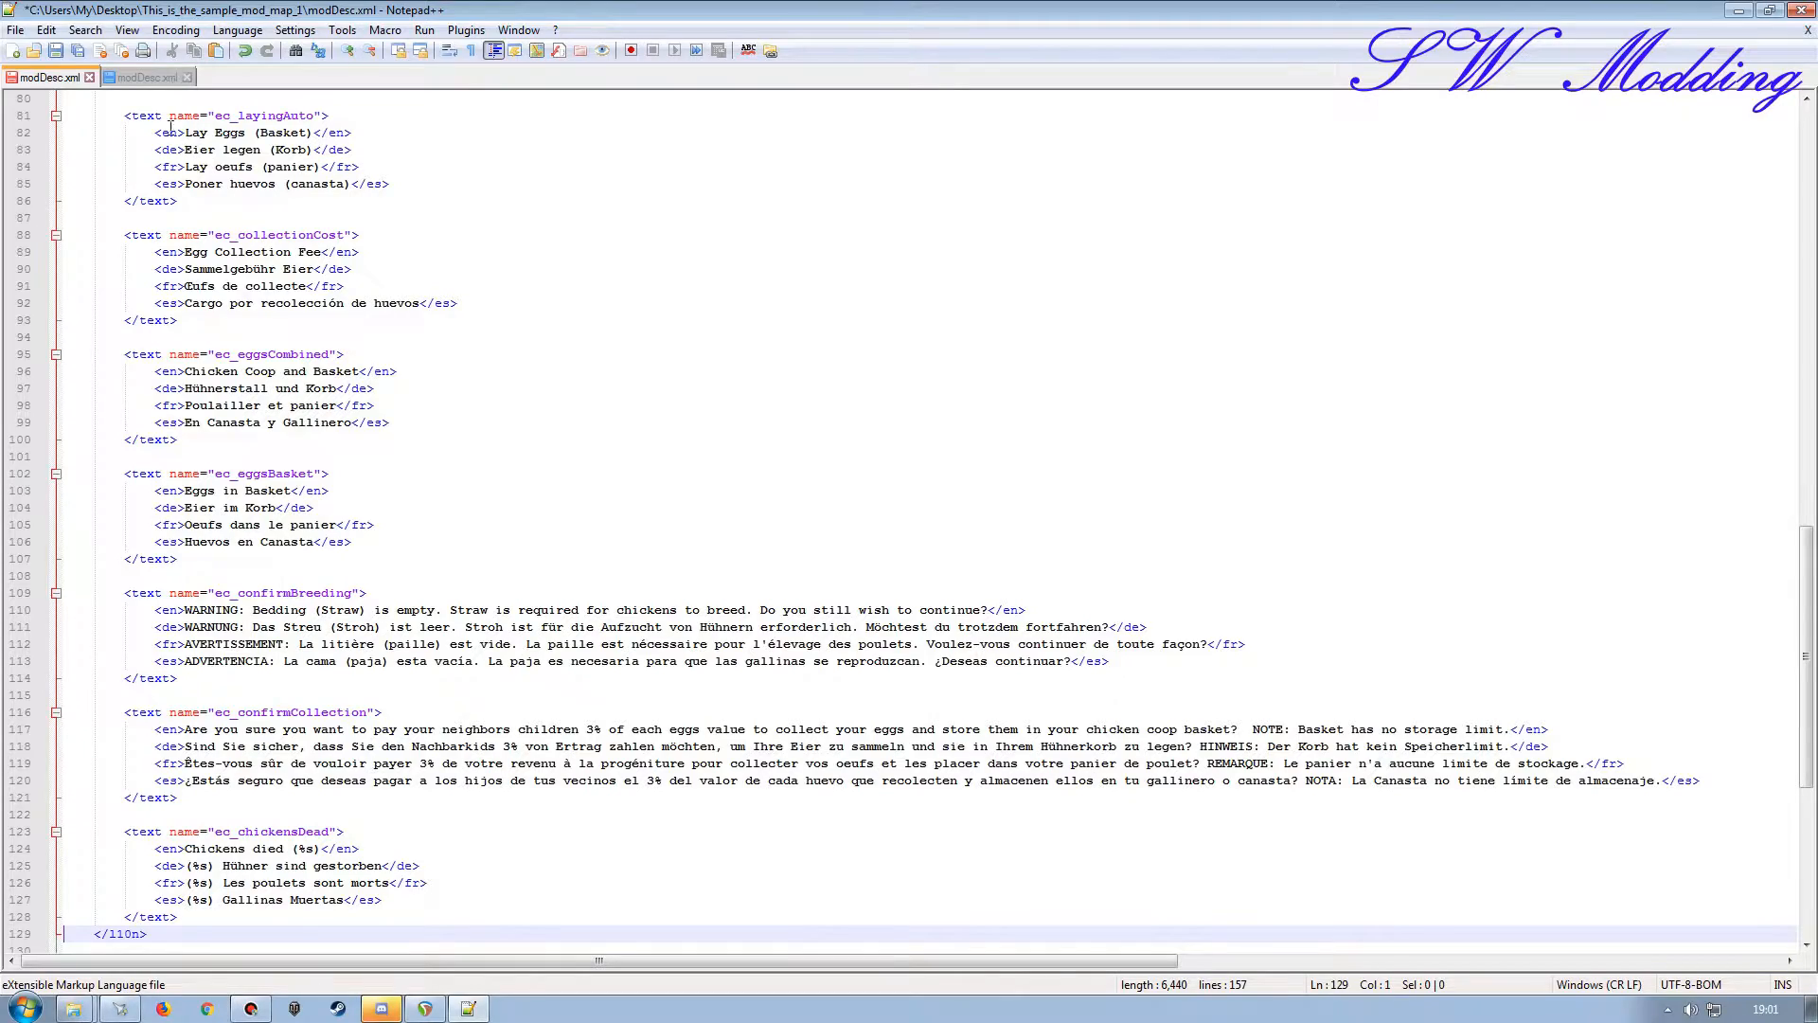
scroll(256, 670, "up", 20)
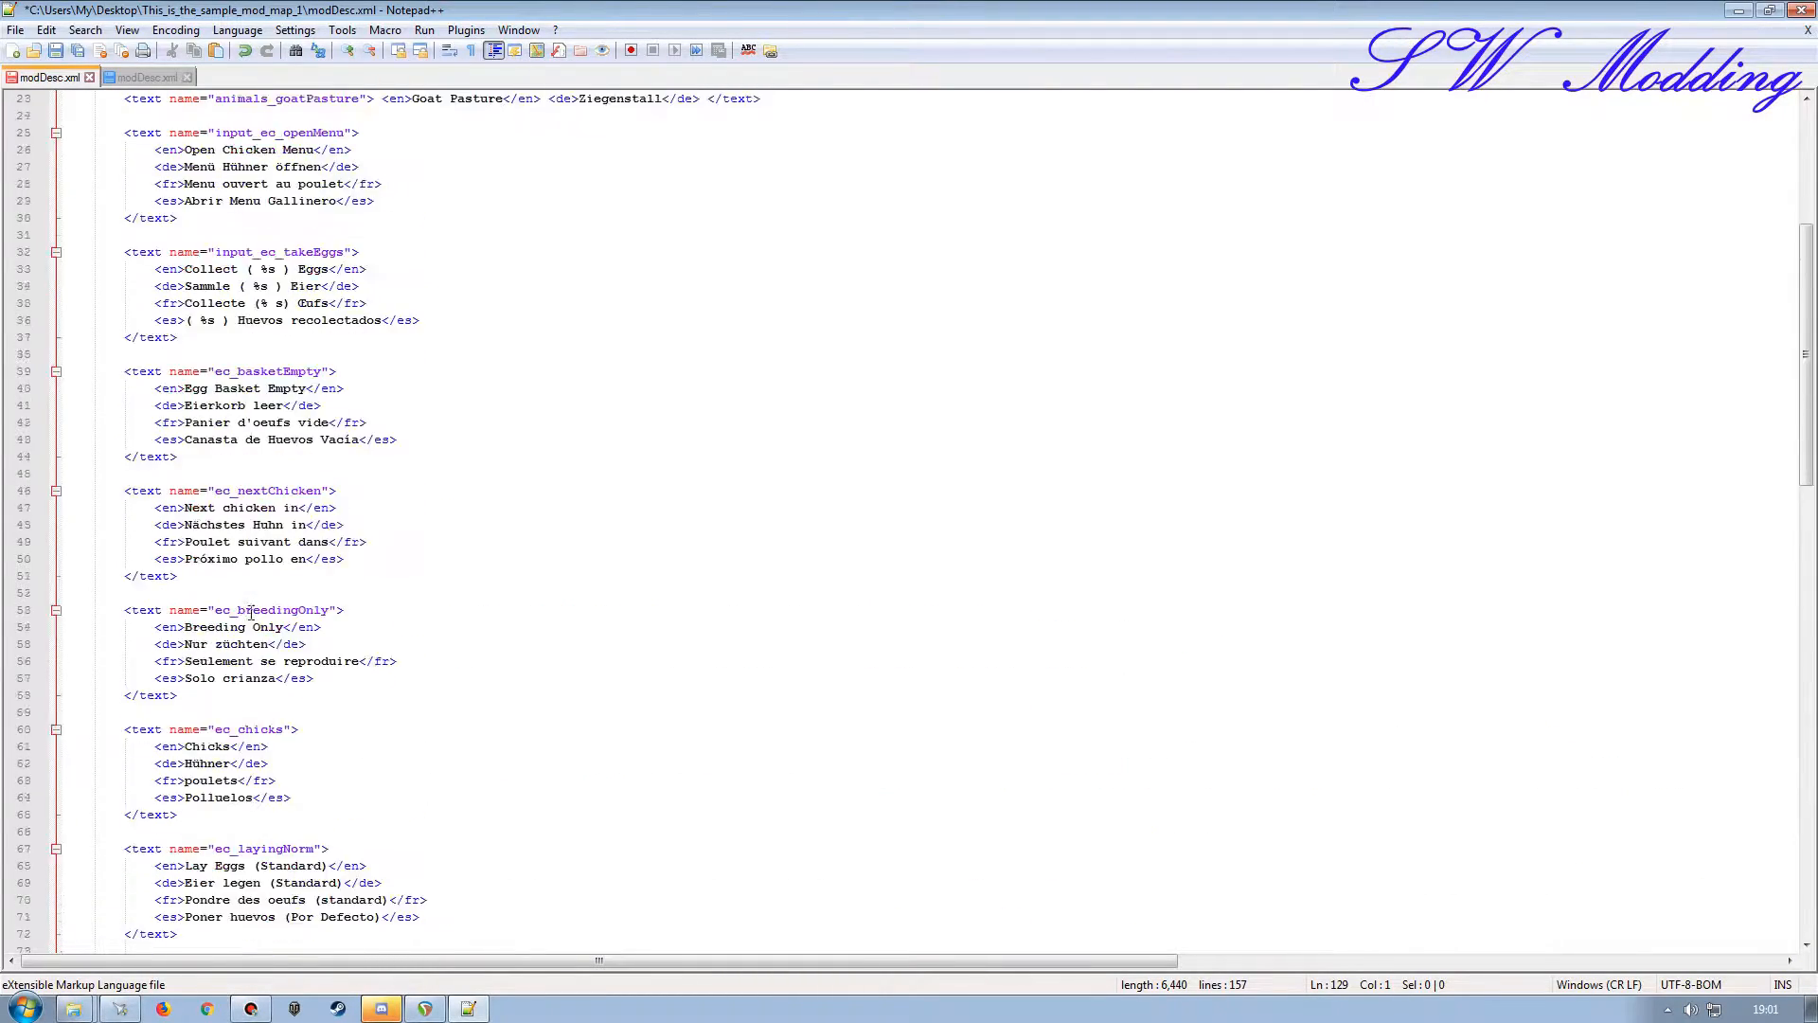
scroll(251, 613, "up", 2)
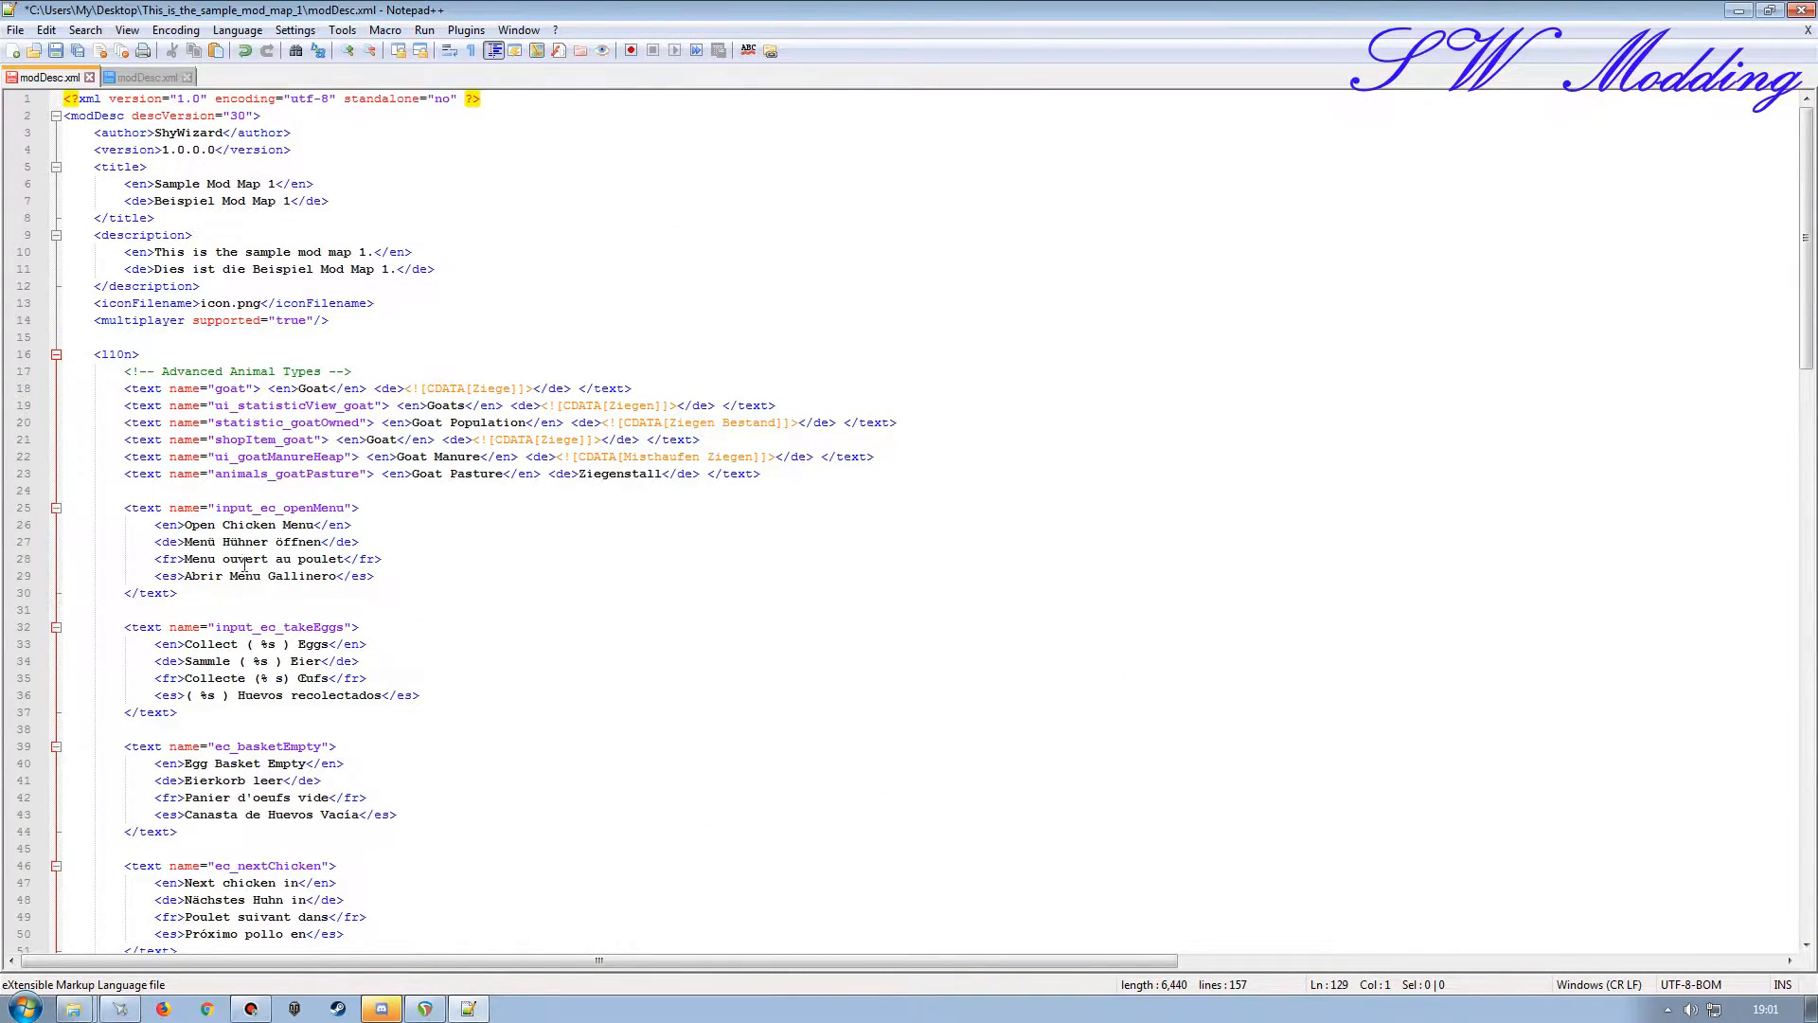
Copy the ChickenSetupLoader.lua and EnhancedChickens.lua sourceFile lines from the extraSourceFiles section of the chicken mod's modDesc.xml.
left_click(142, 77)
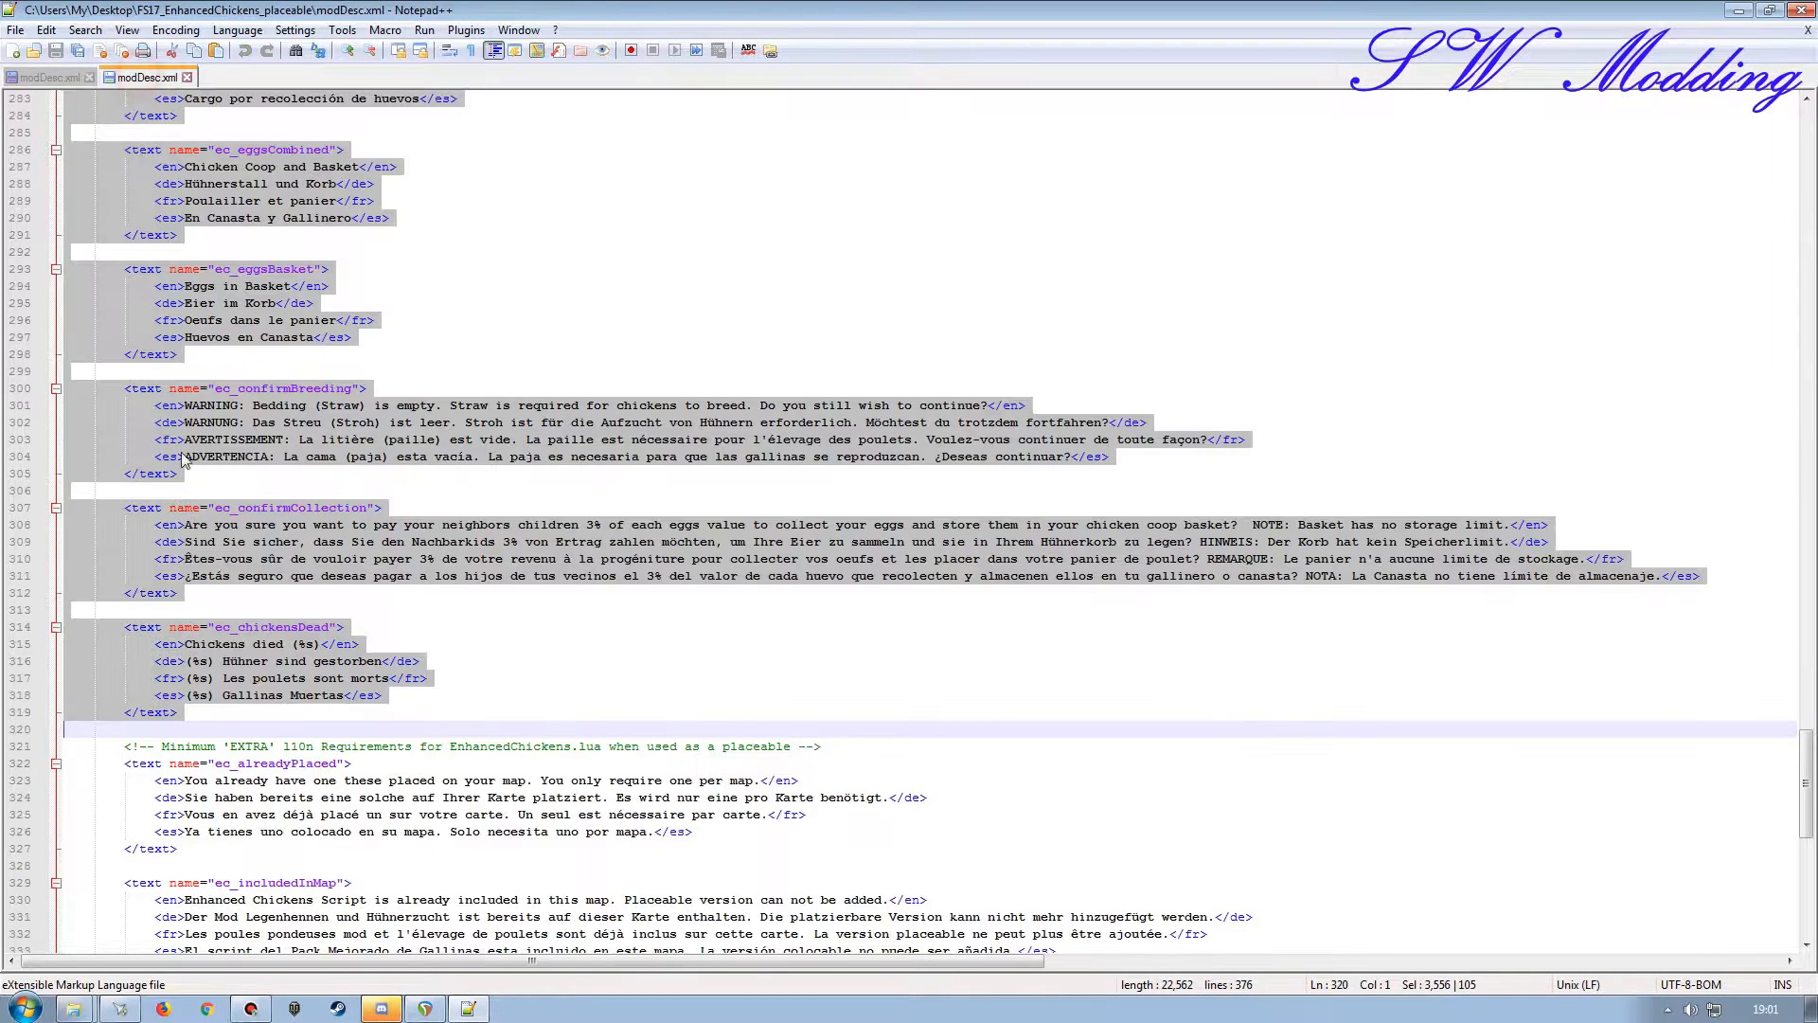
scroll(322, 784, "down", 5)
scroll(325, 700, "down", 4)
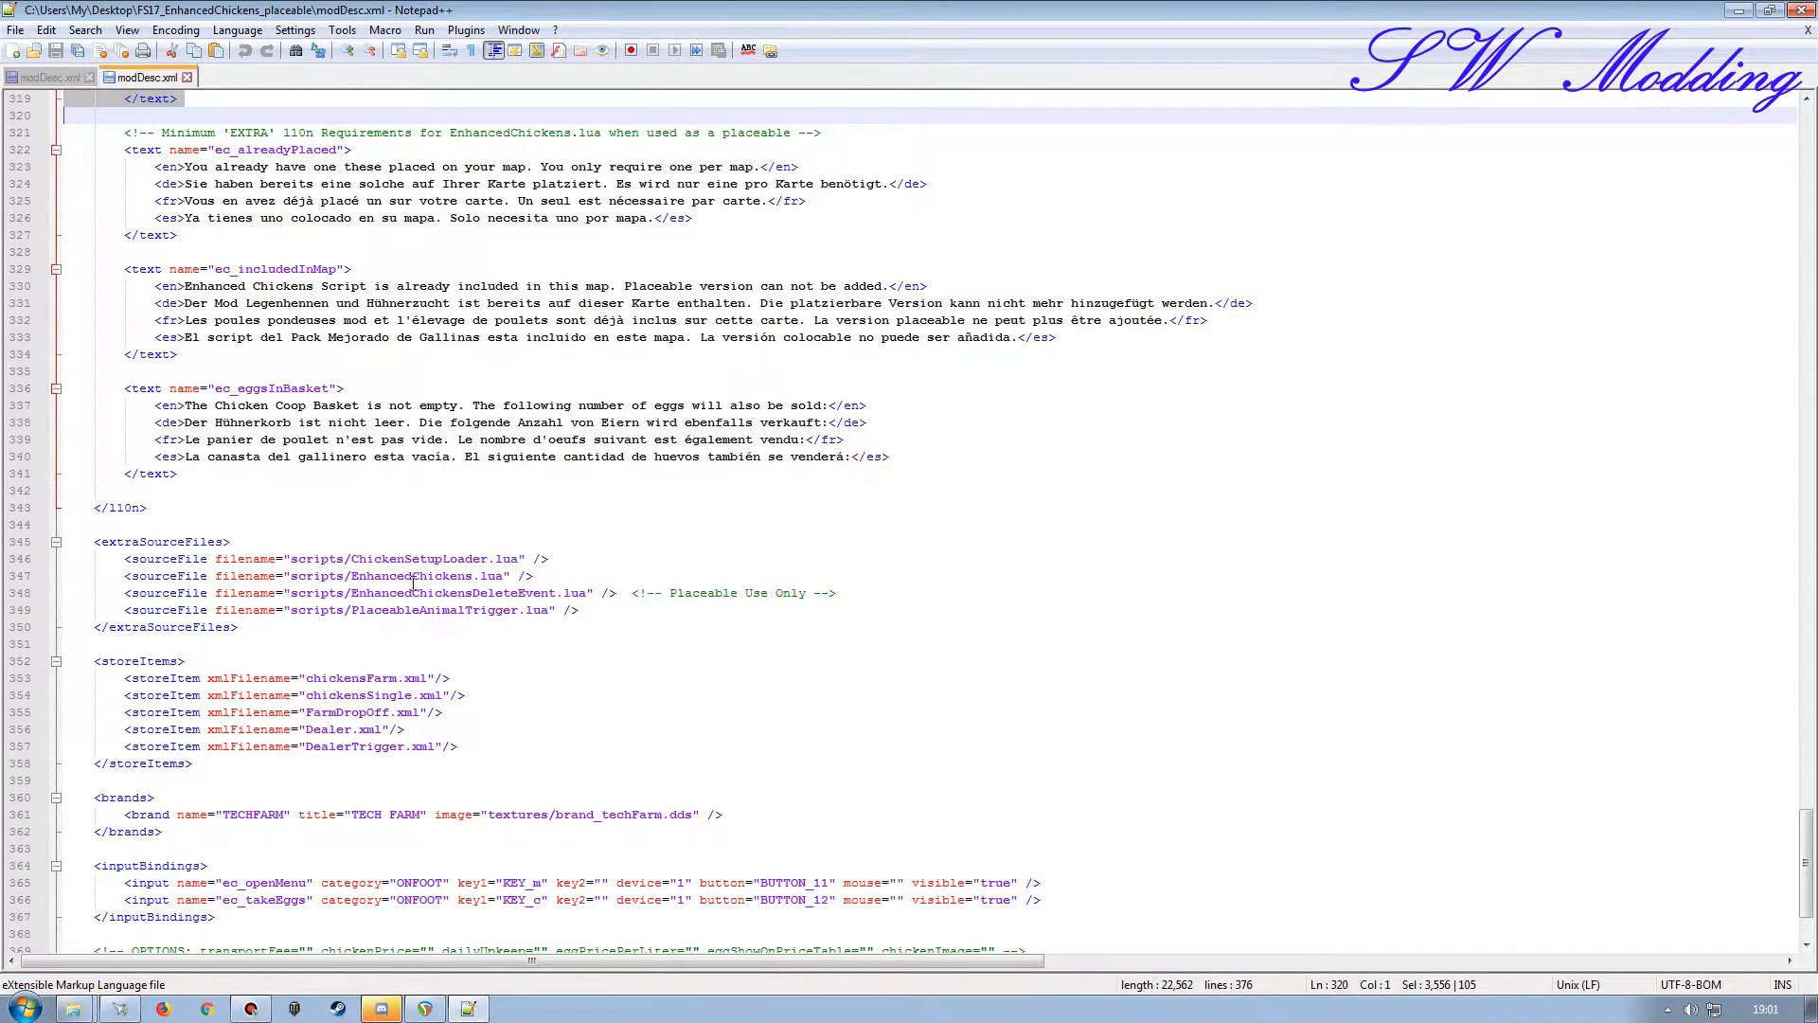
left_click(11, 542)
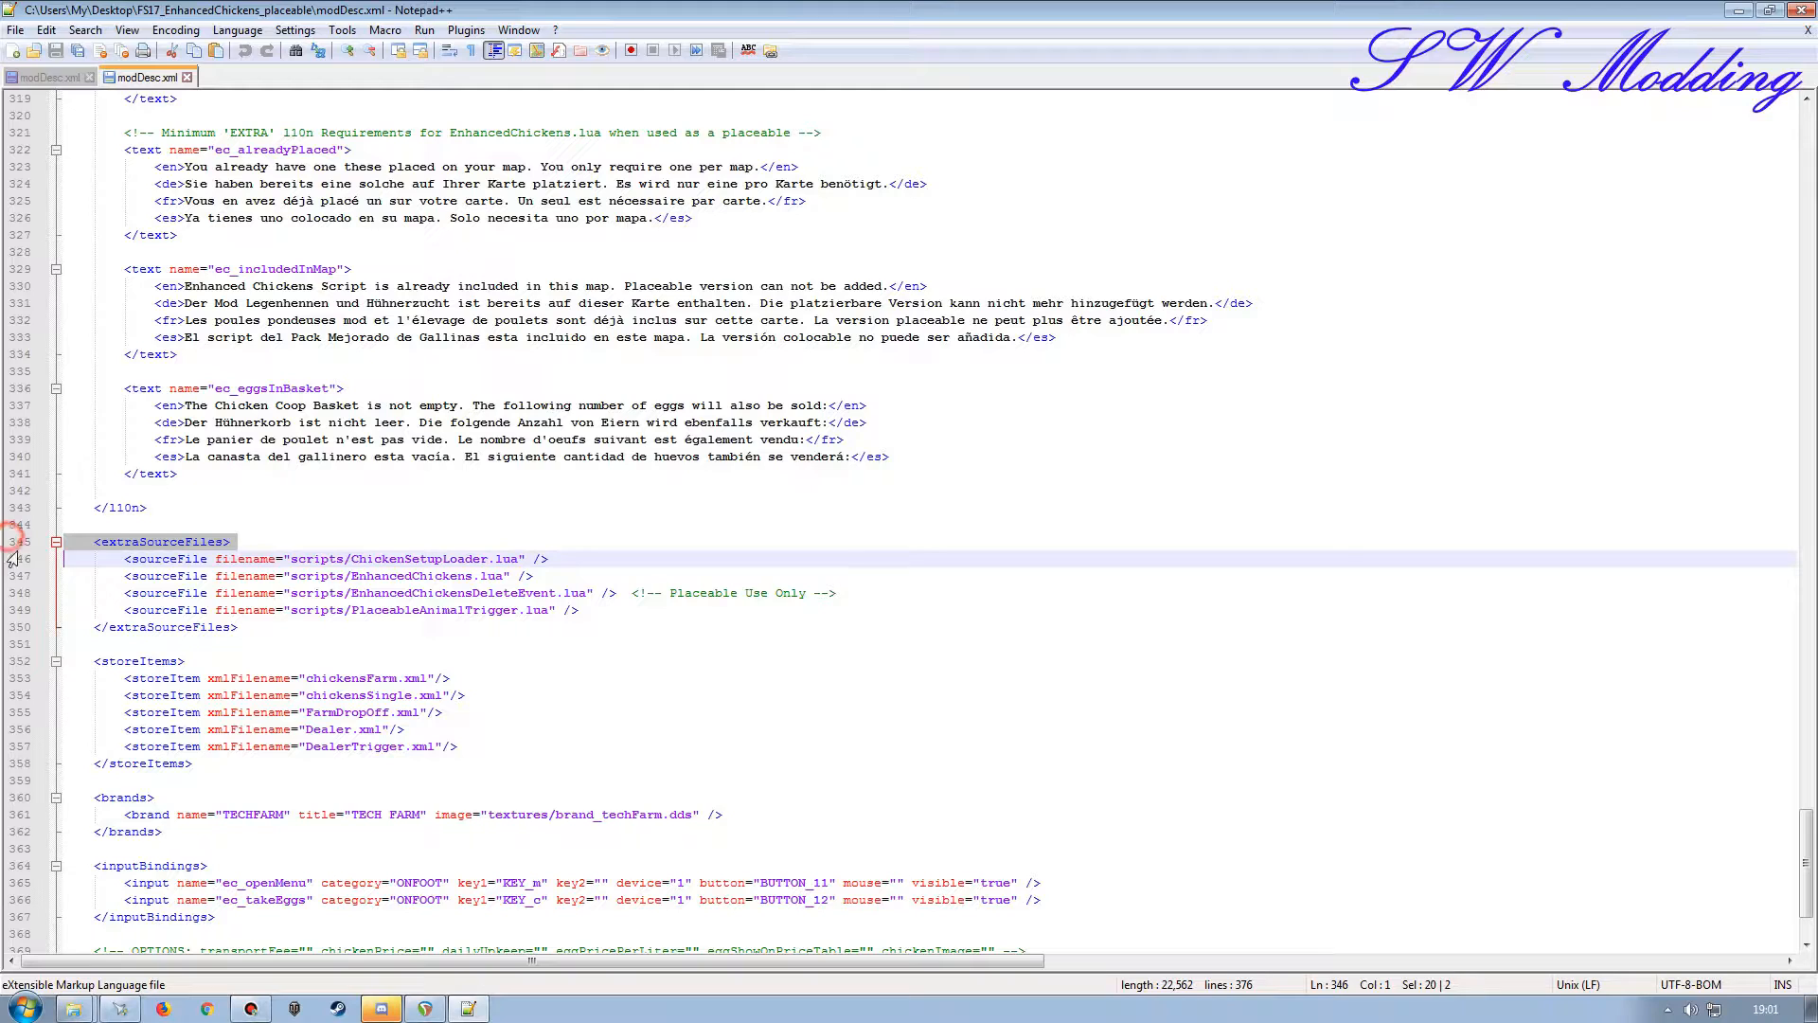
left_click(21, 627, "shift")
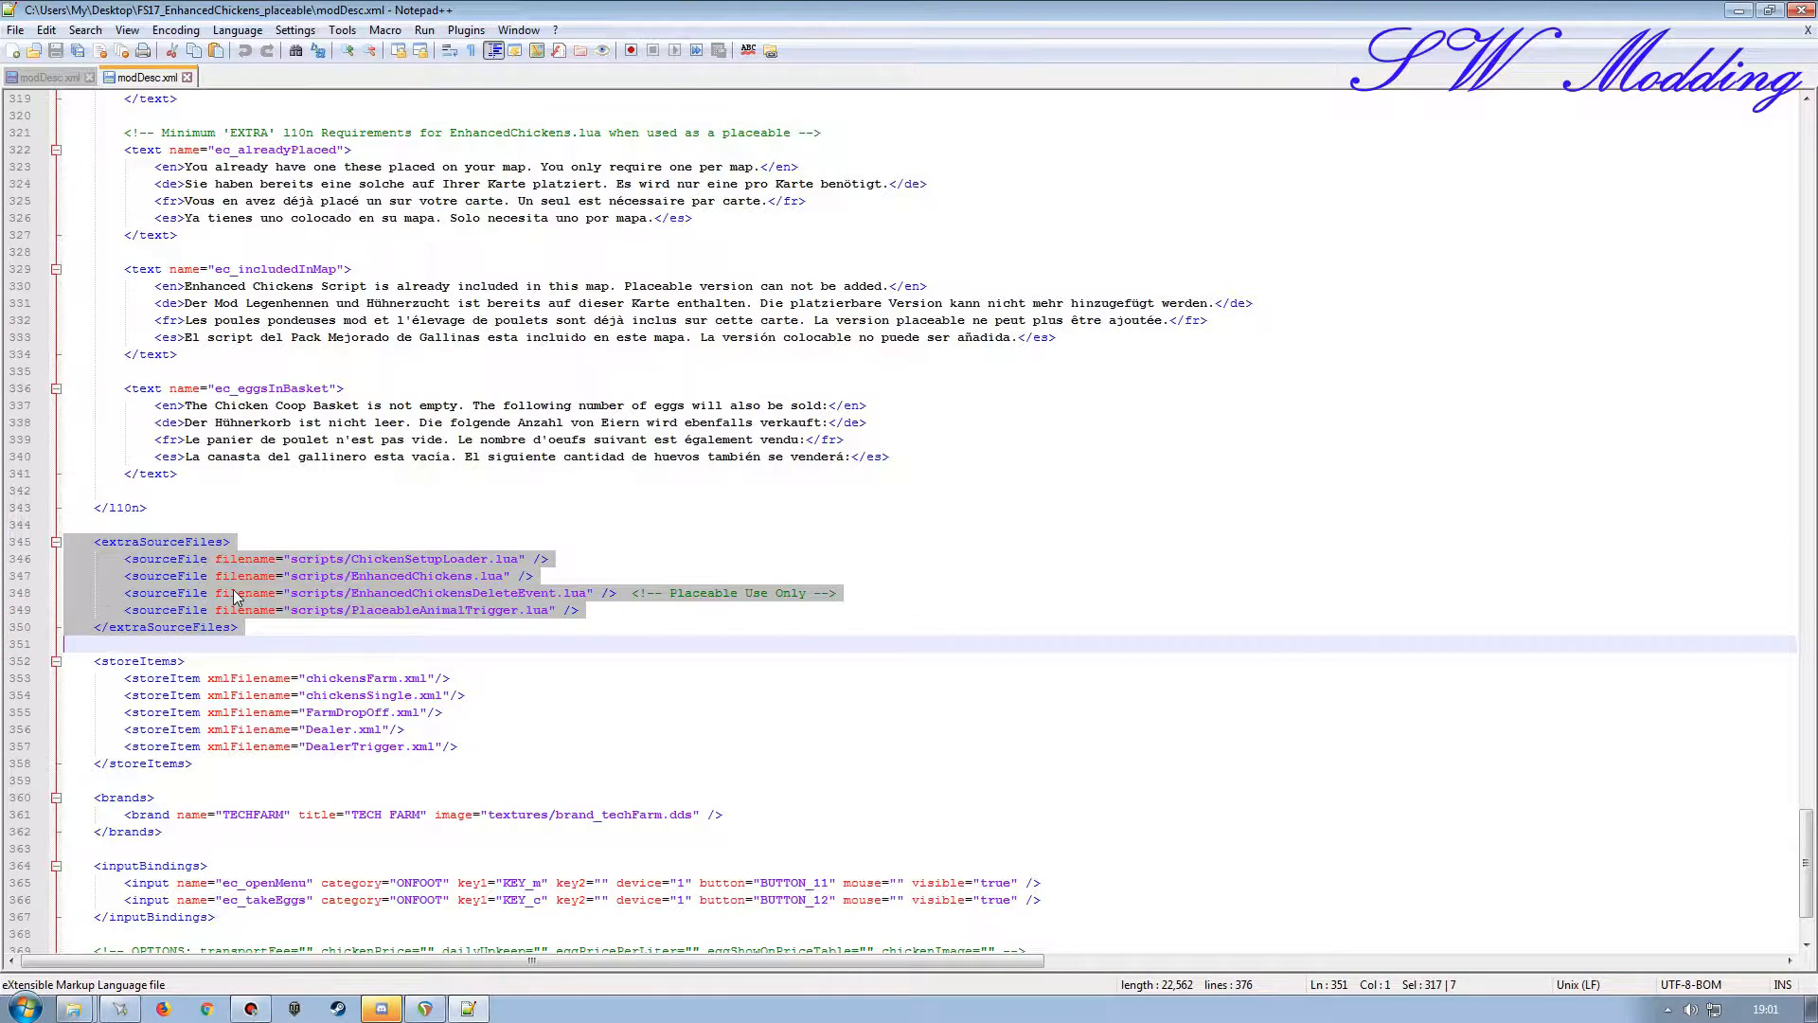
left_click(388, 661)
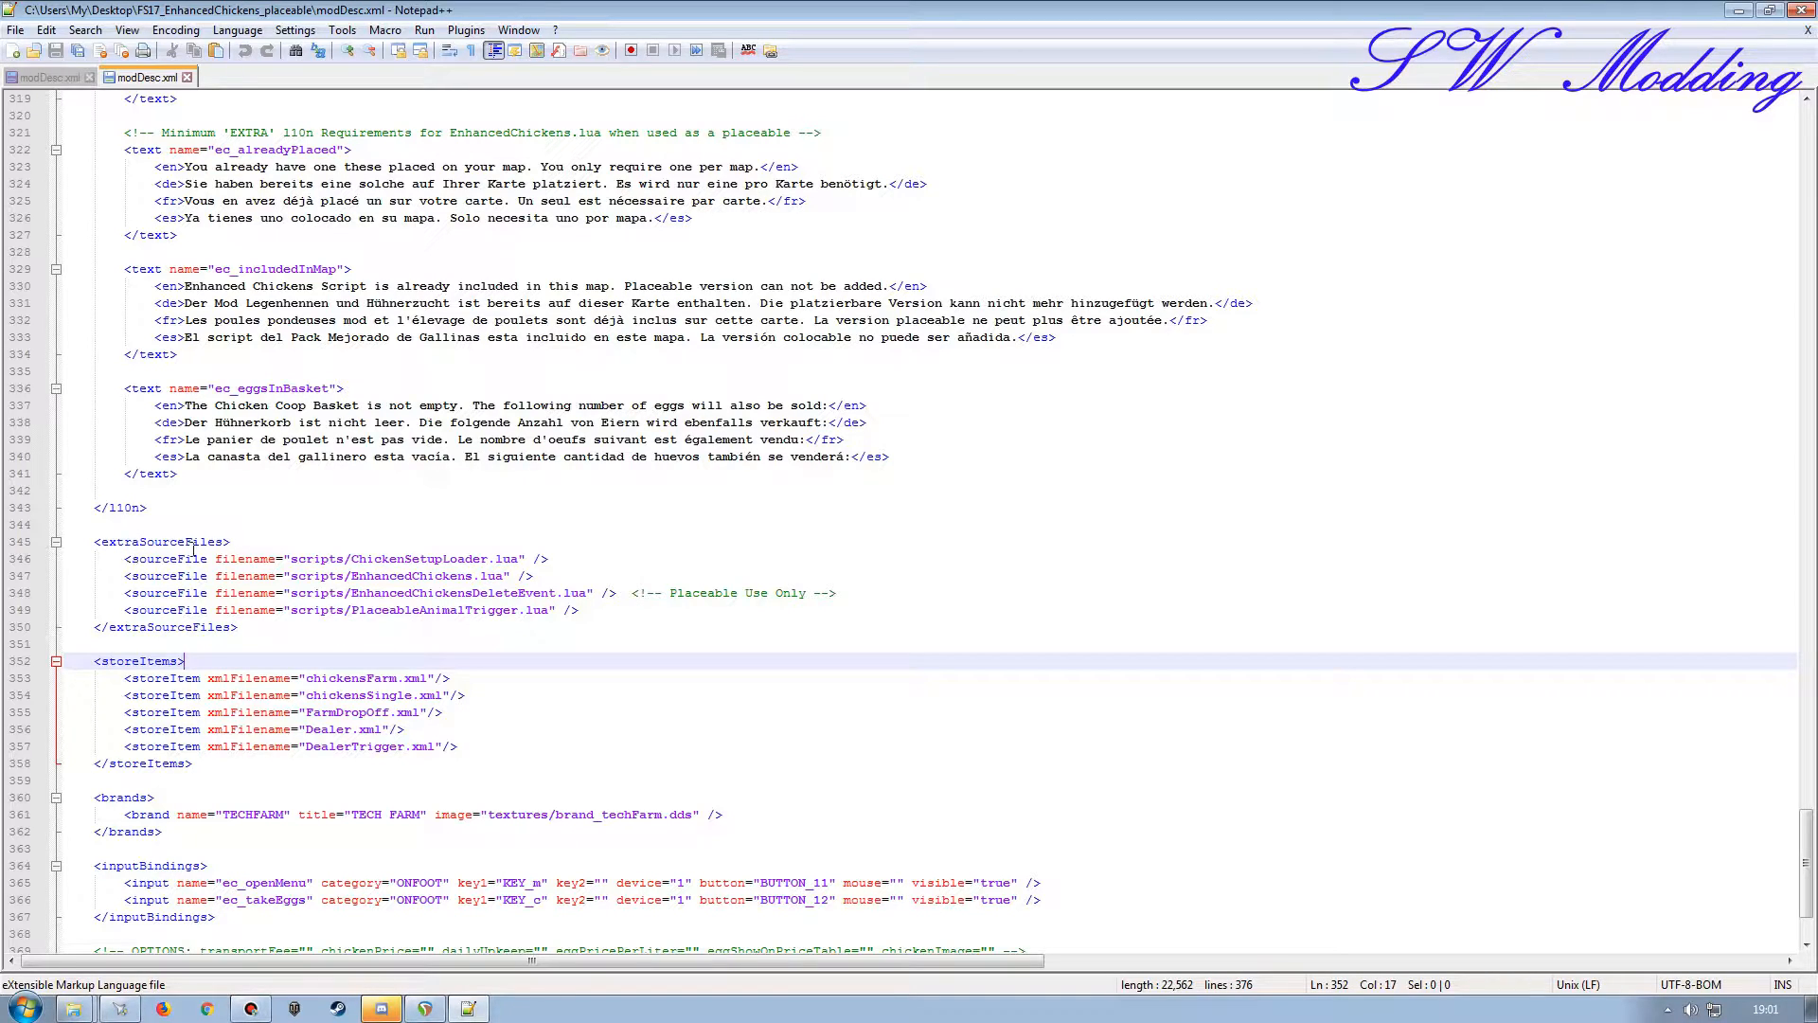
left_click(14, 560)
left_click(14, 574, "shift")
key("ctrl+c")
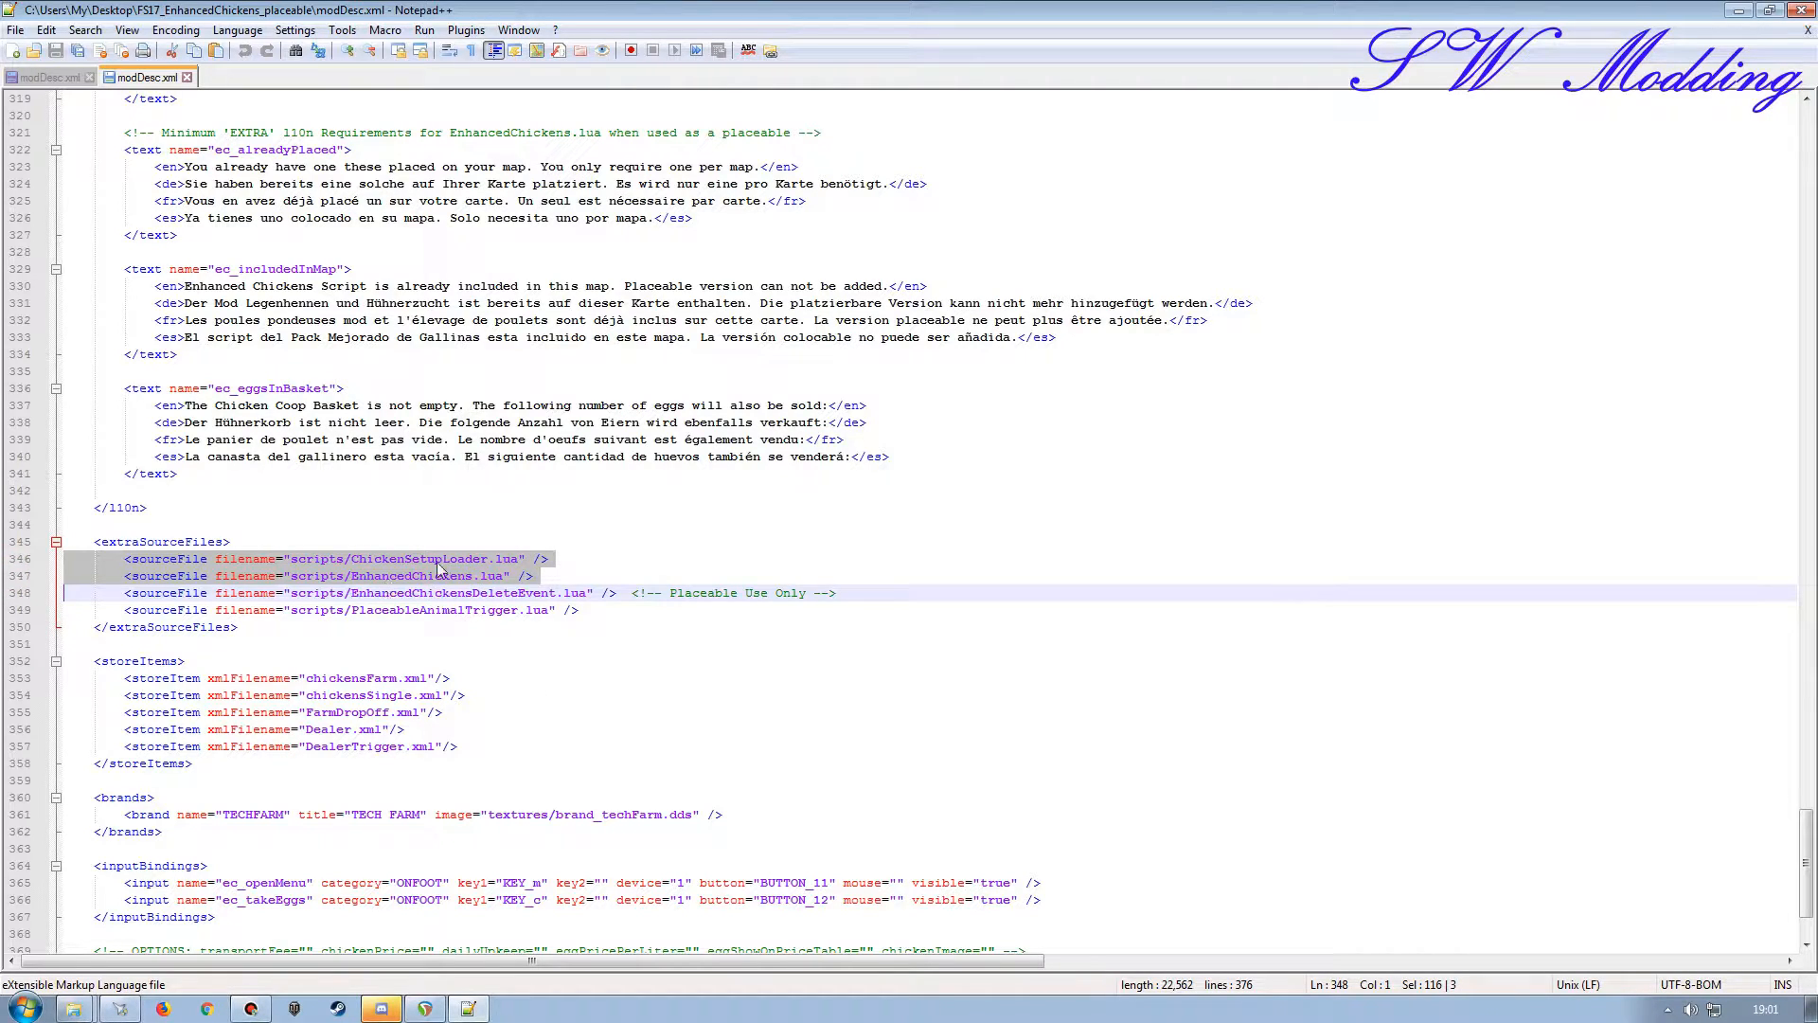
Paste the two copied chicken sourceFile lines below the AdvancedAnimalTypes.lua line in the extraSourceFiles section of the sample map's modDesc.xml.
left_click(47, 76)
scroll(354, 739, "down", 20)
scroll(354, 739, "down", 4)
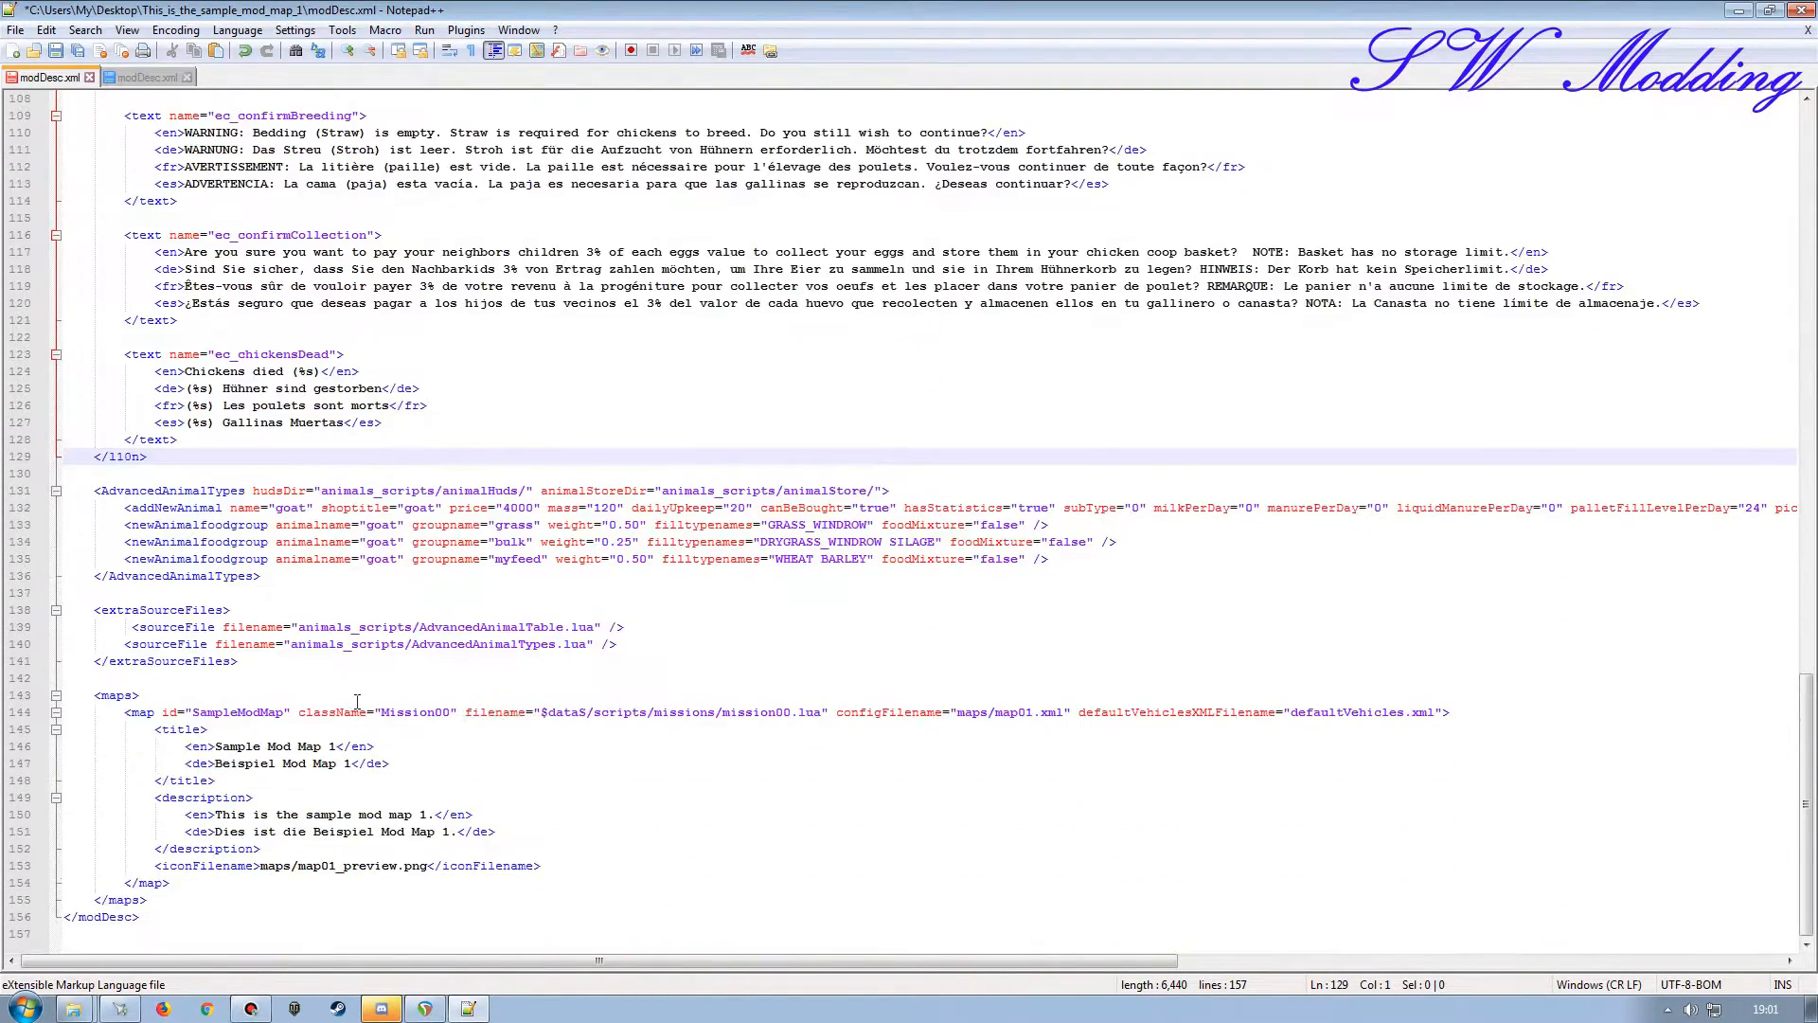
left_click(622, 644)
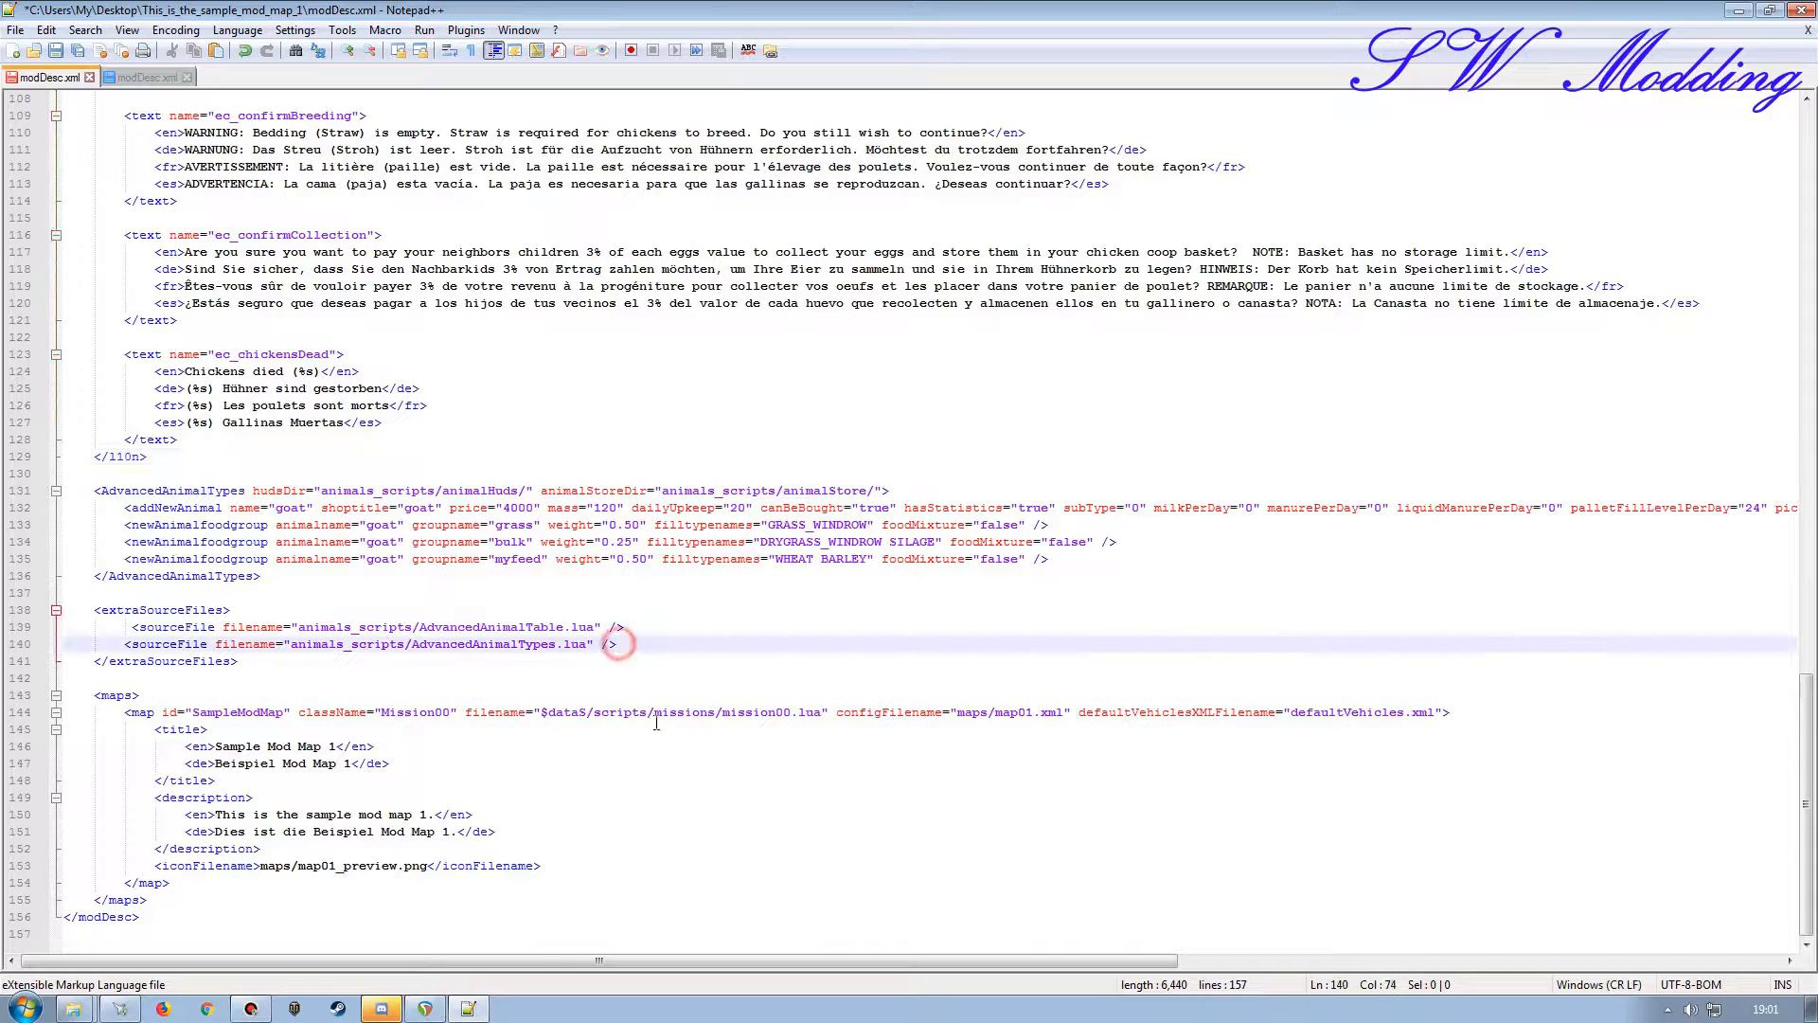
key("Return")
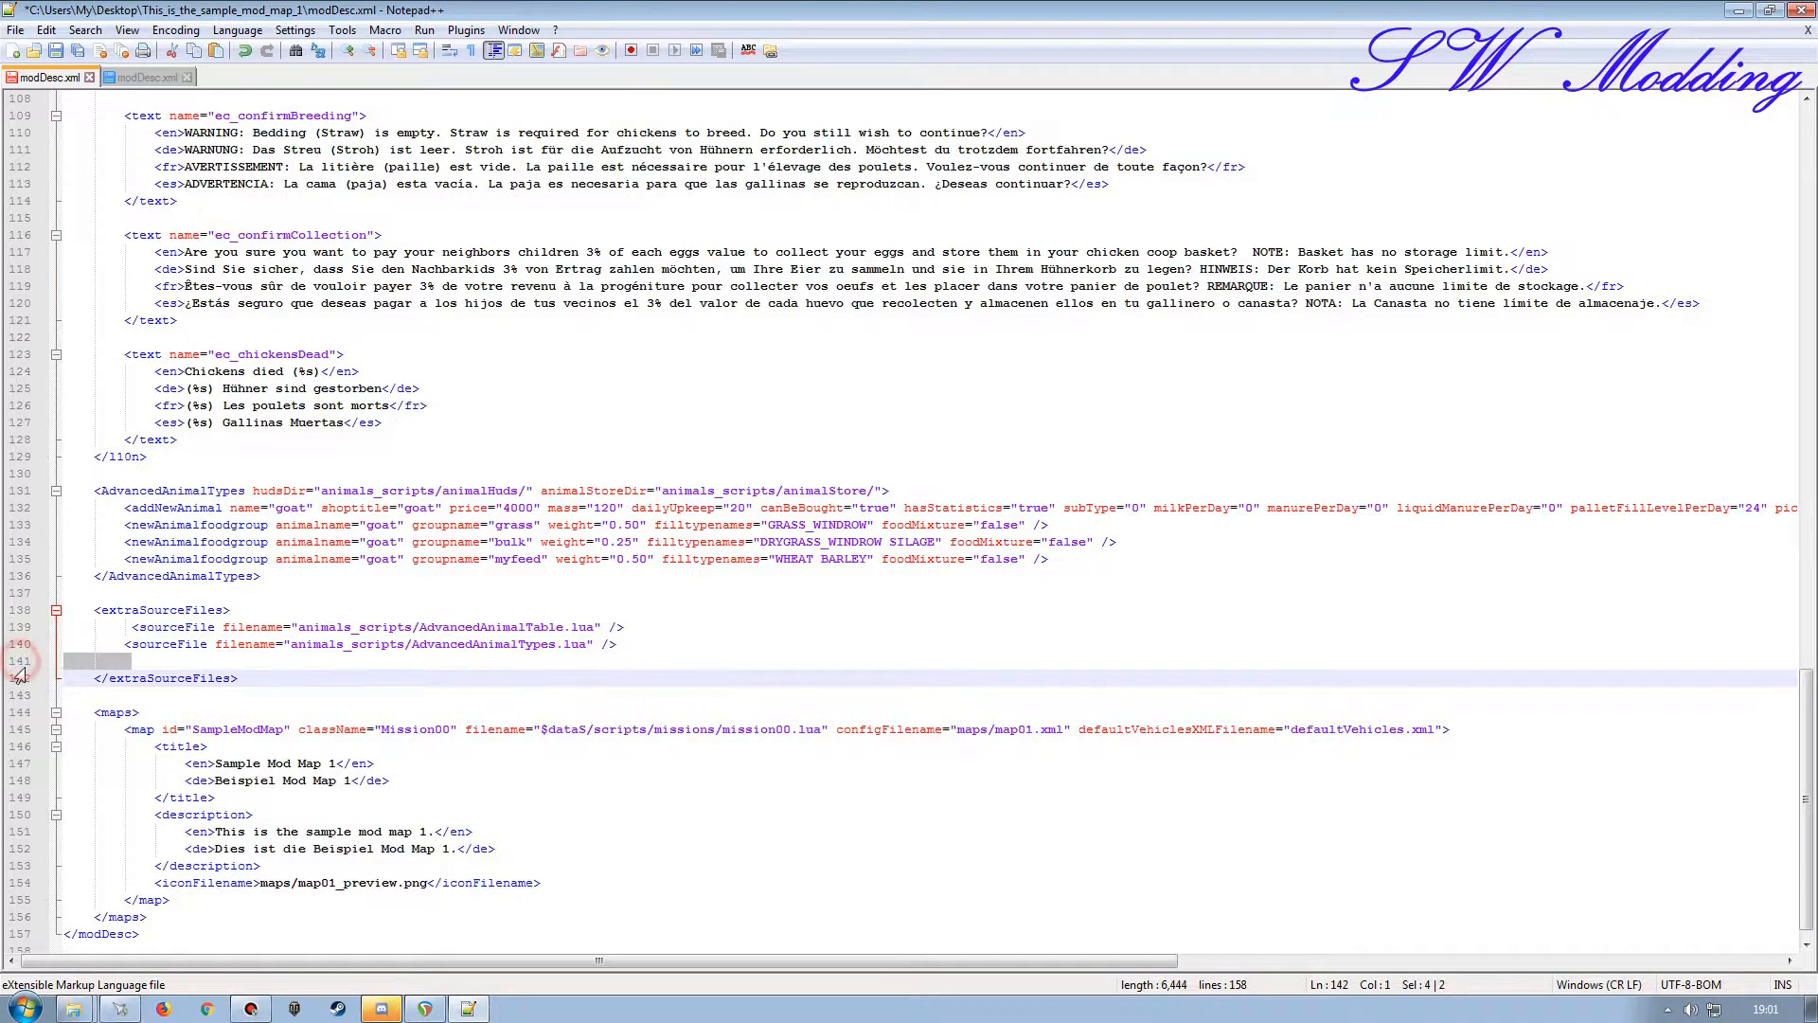
key("ctrl+v")
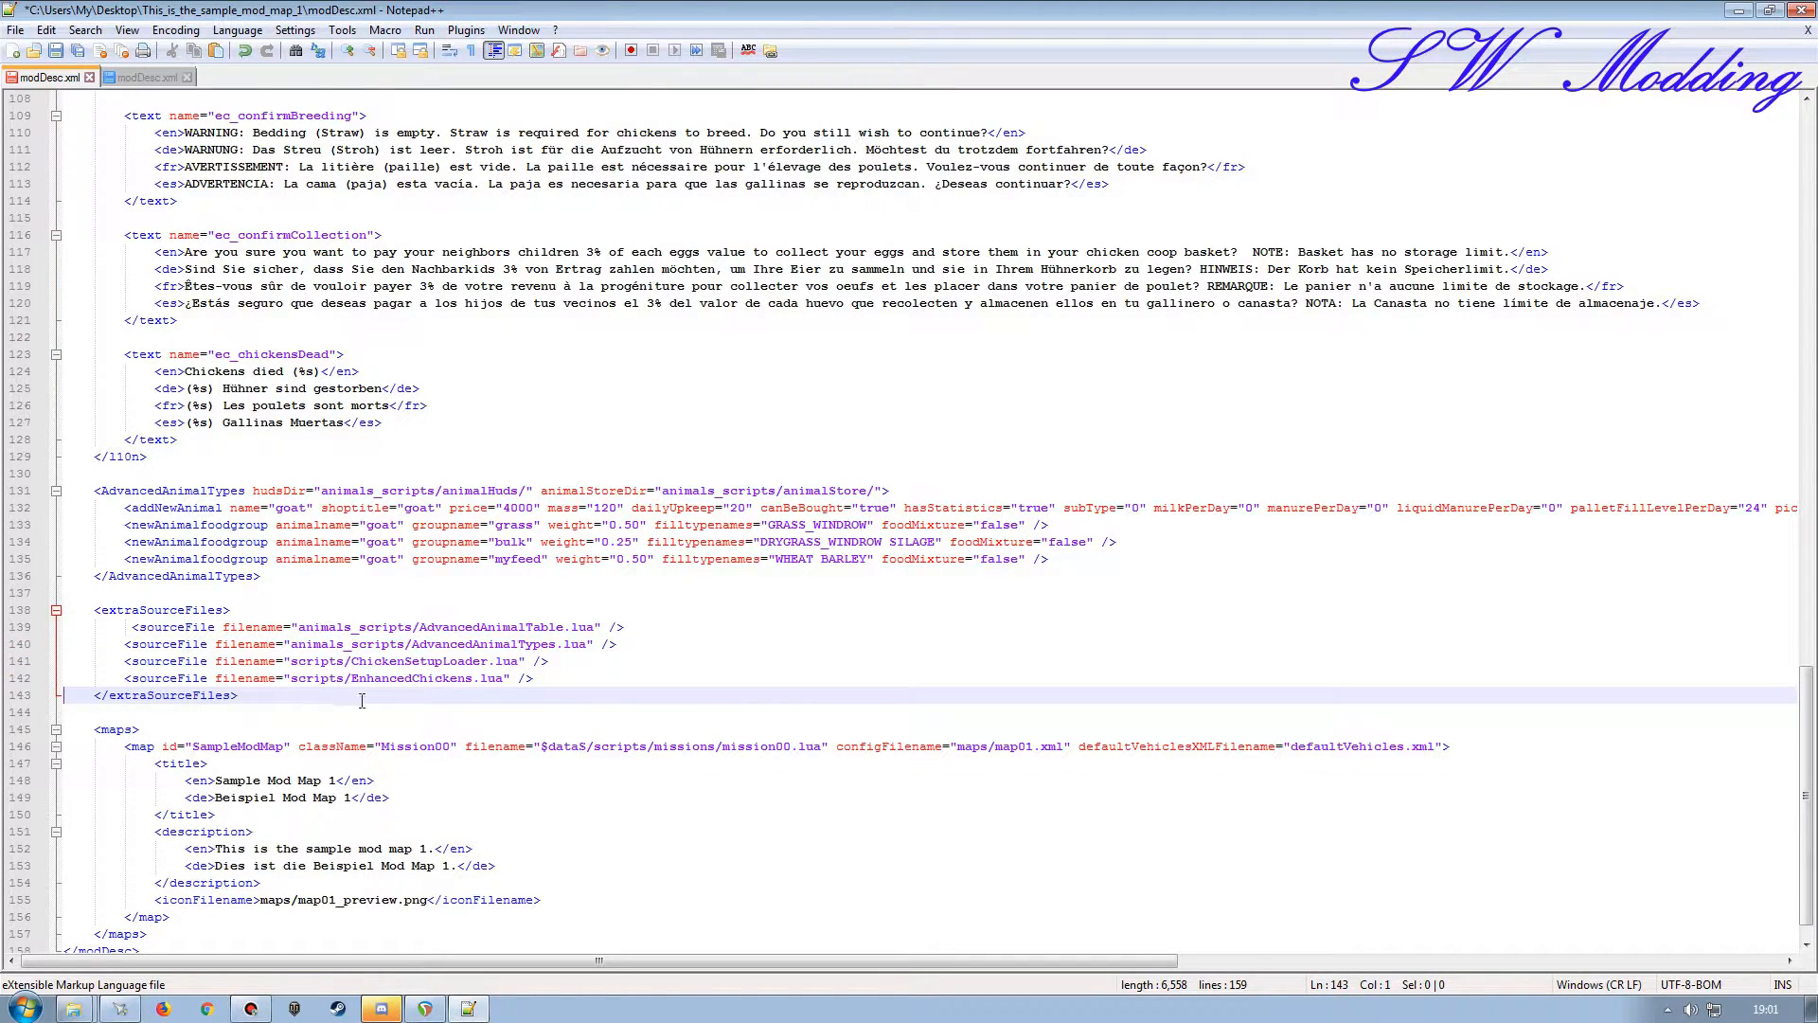
Replace the scripts folder with animals_scripts in the ChickenSetupLoader.lua and EnhancedChickens.lua sourceFile paths.
left_click_drag(412, 625, 298, 627)
key("ctrl+c")
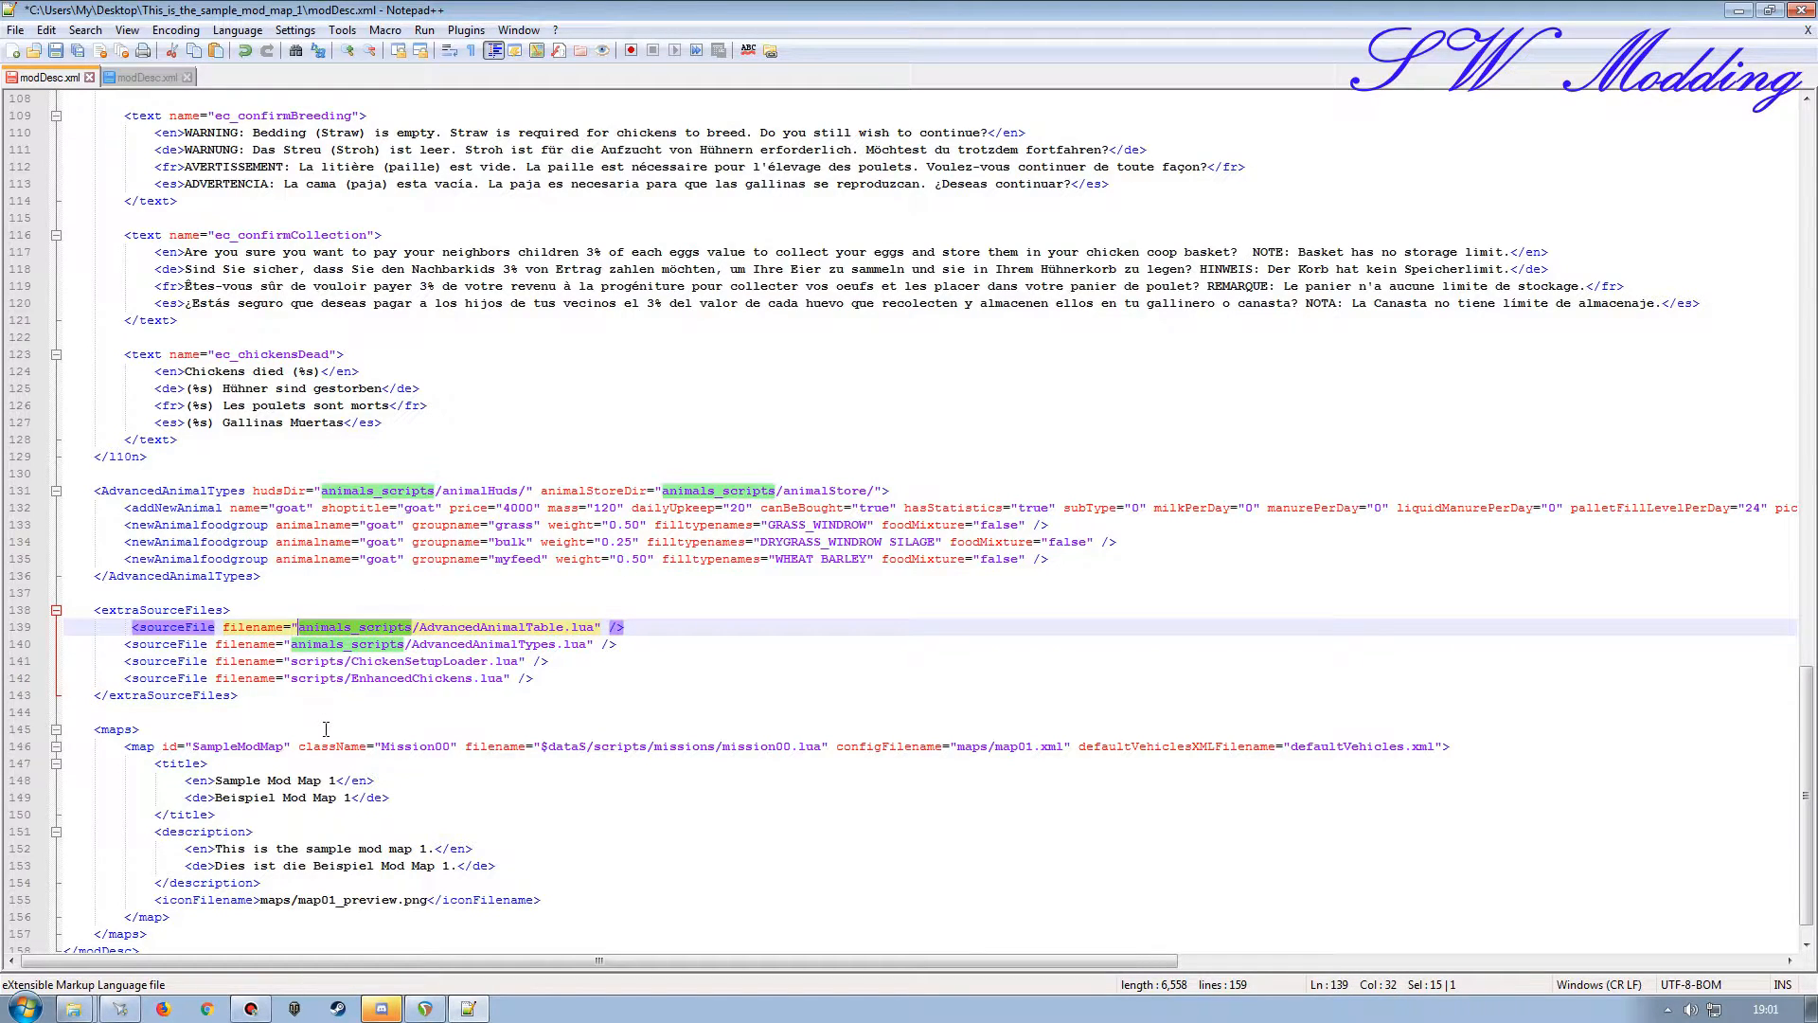
left_click_drag(343, 663, 291, 679)
key("ctrl+v")
key("ctrl+v")
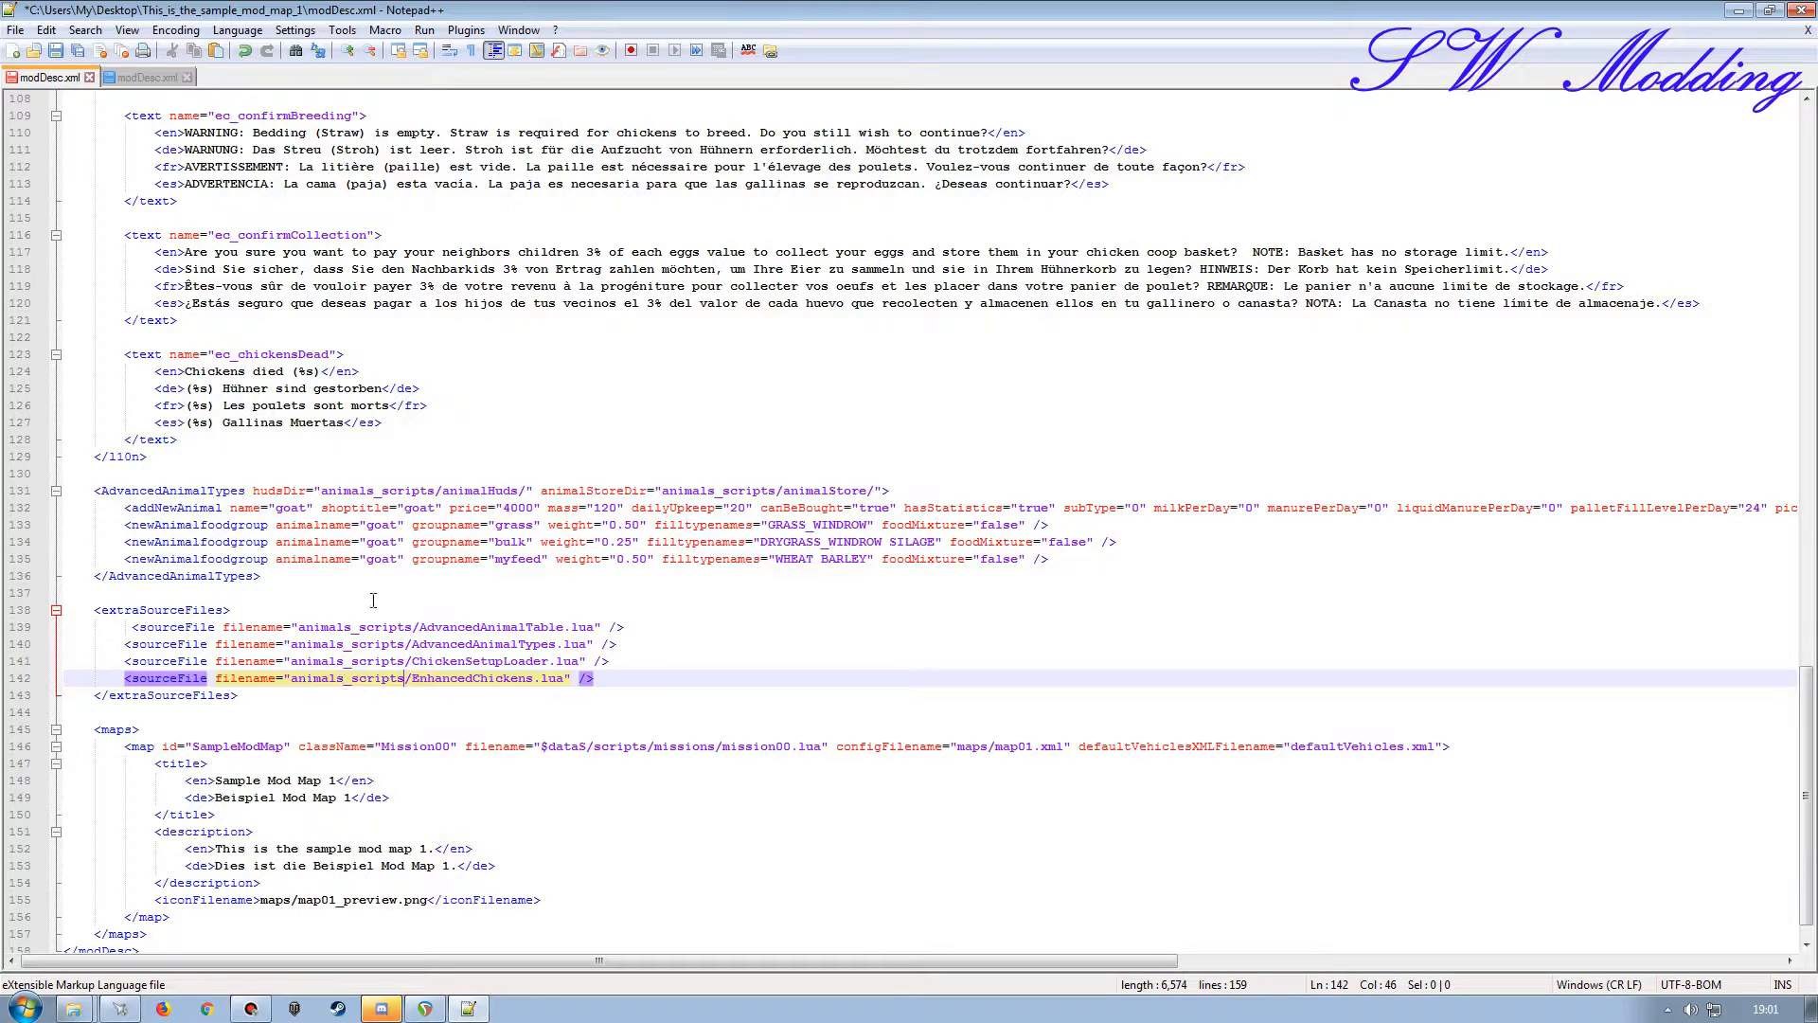
In the chicken mod's modDesc.xml, select the whole inputBindings section containing the ec_openMenu and ec_takeEggs inputs.
left_click(147, 77)
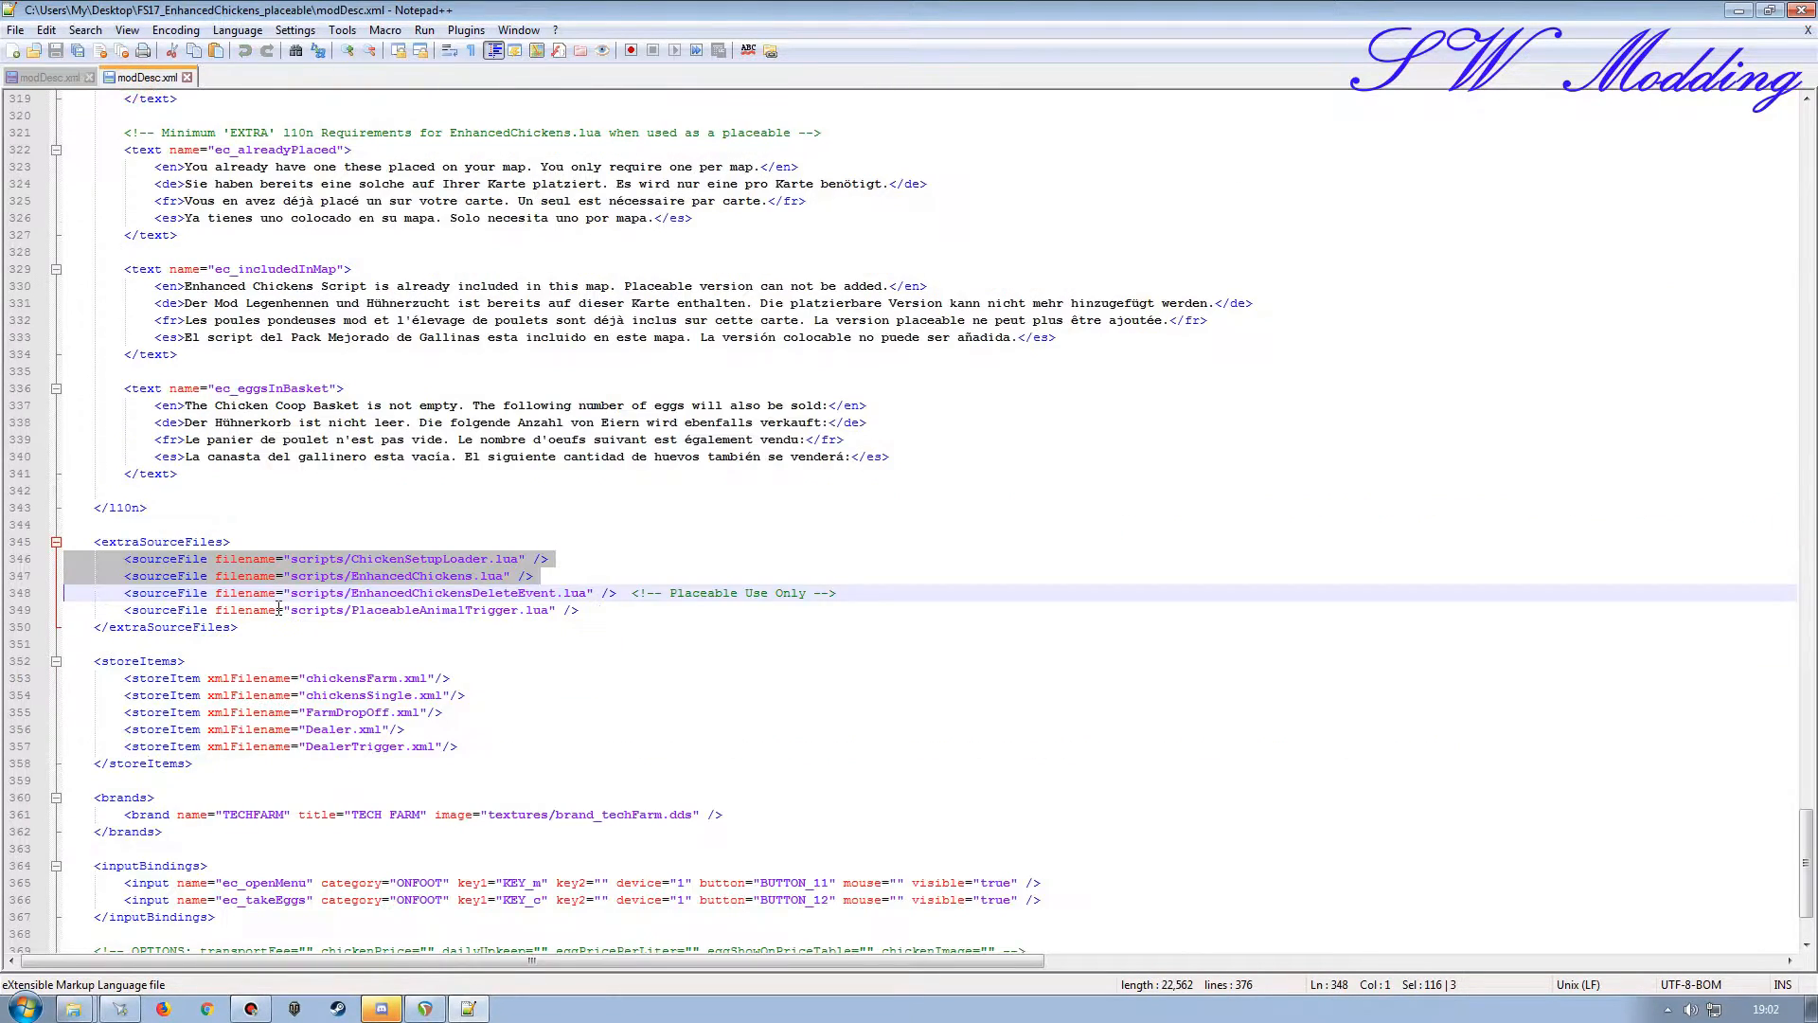
scroll(399, 594, "down", 2)
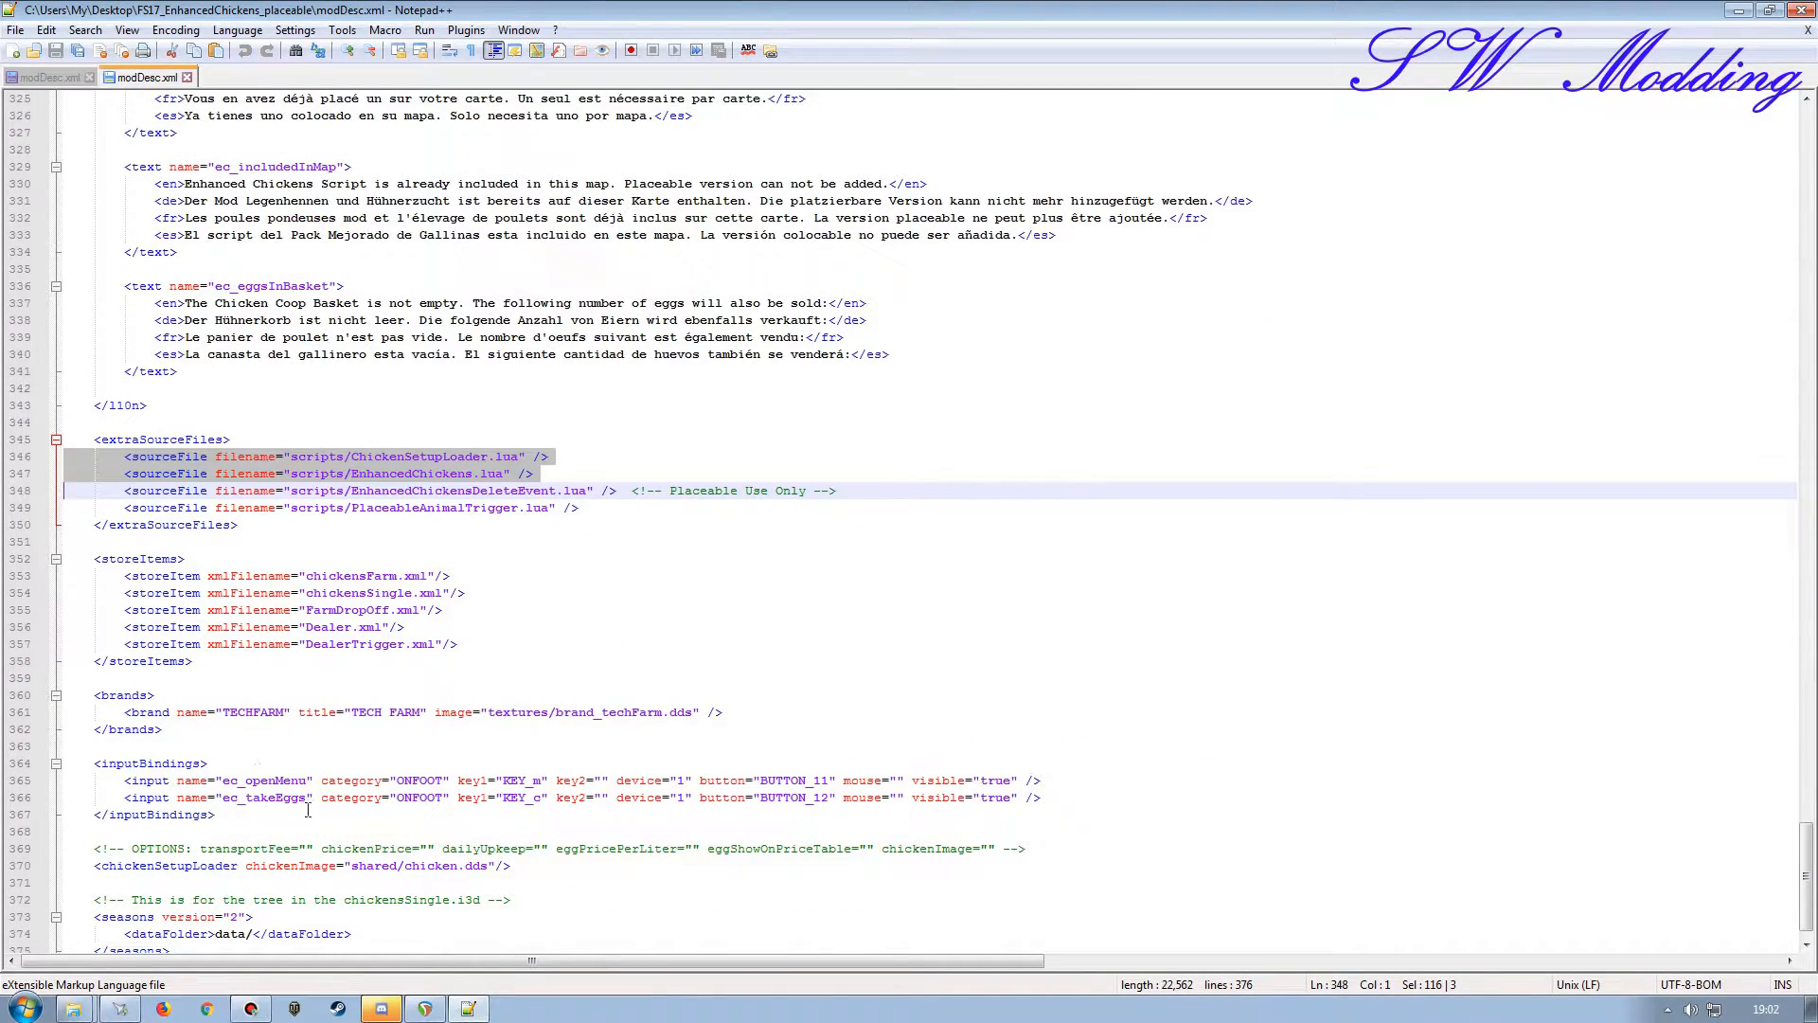
key("ctrl+Tab")
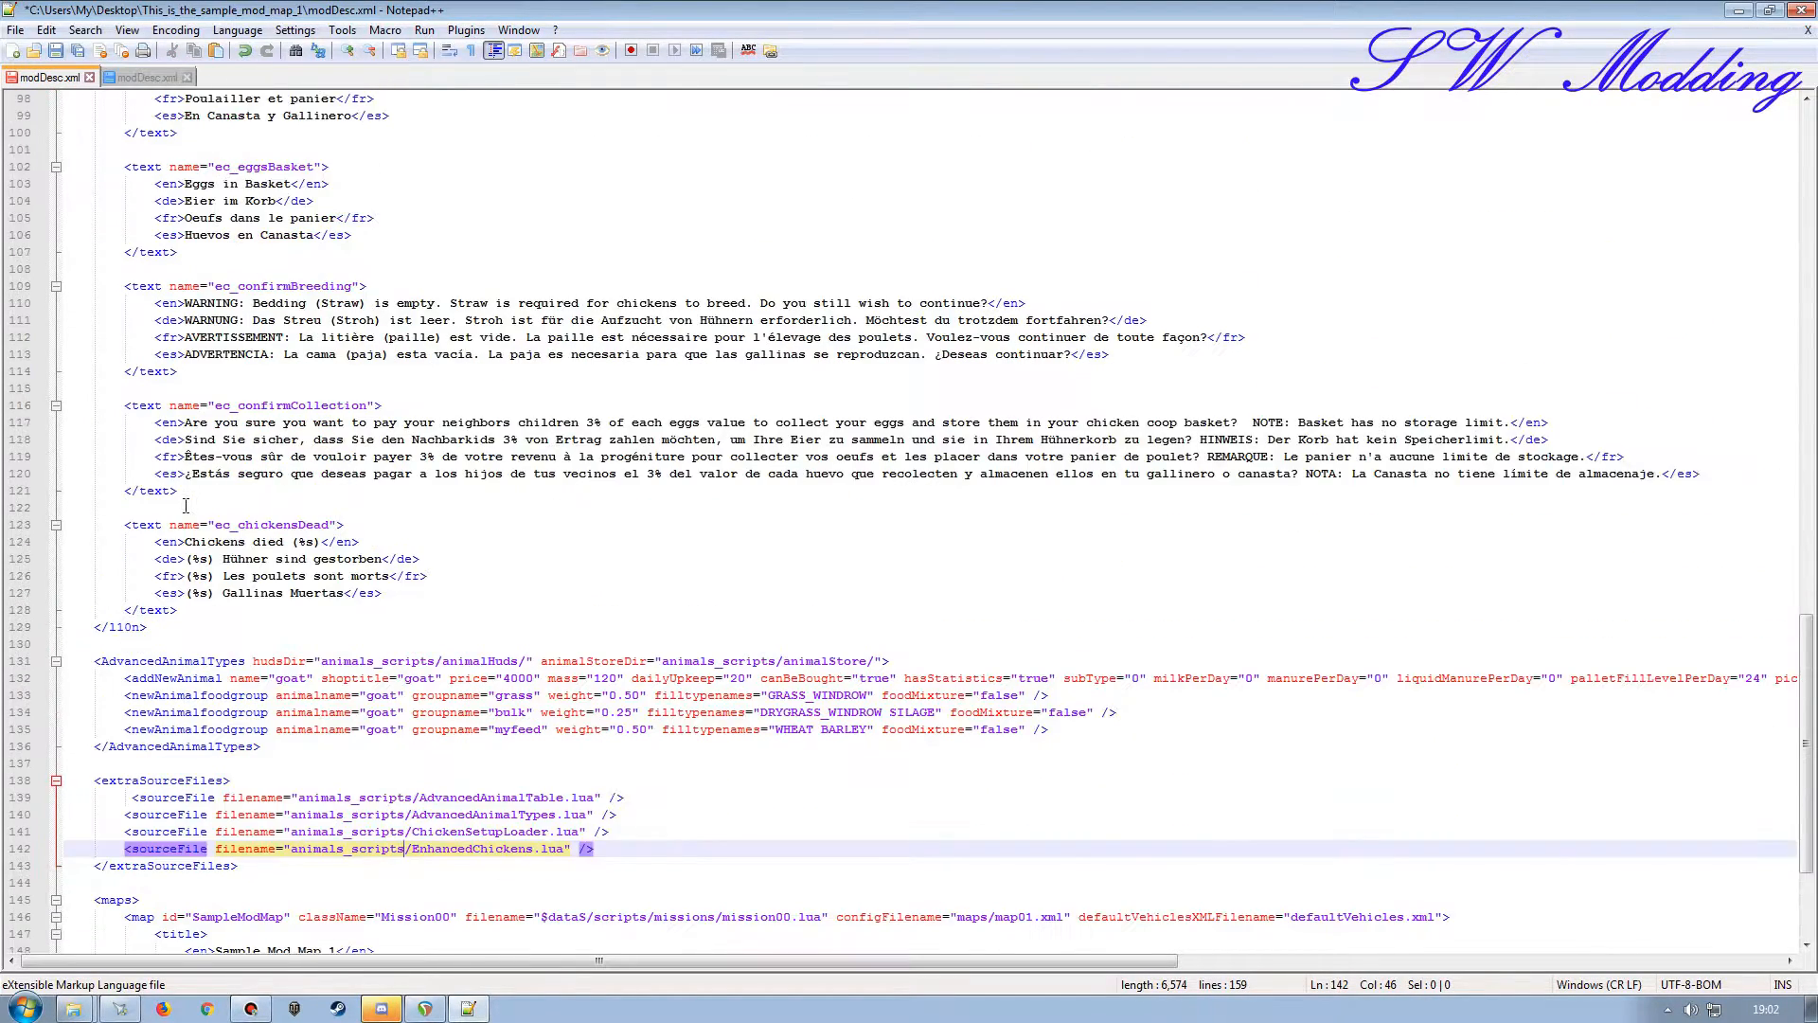
key("ctrl+Tab")
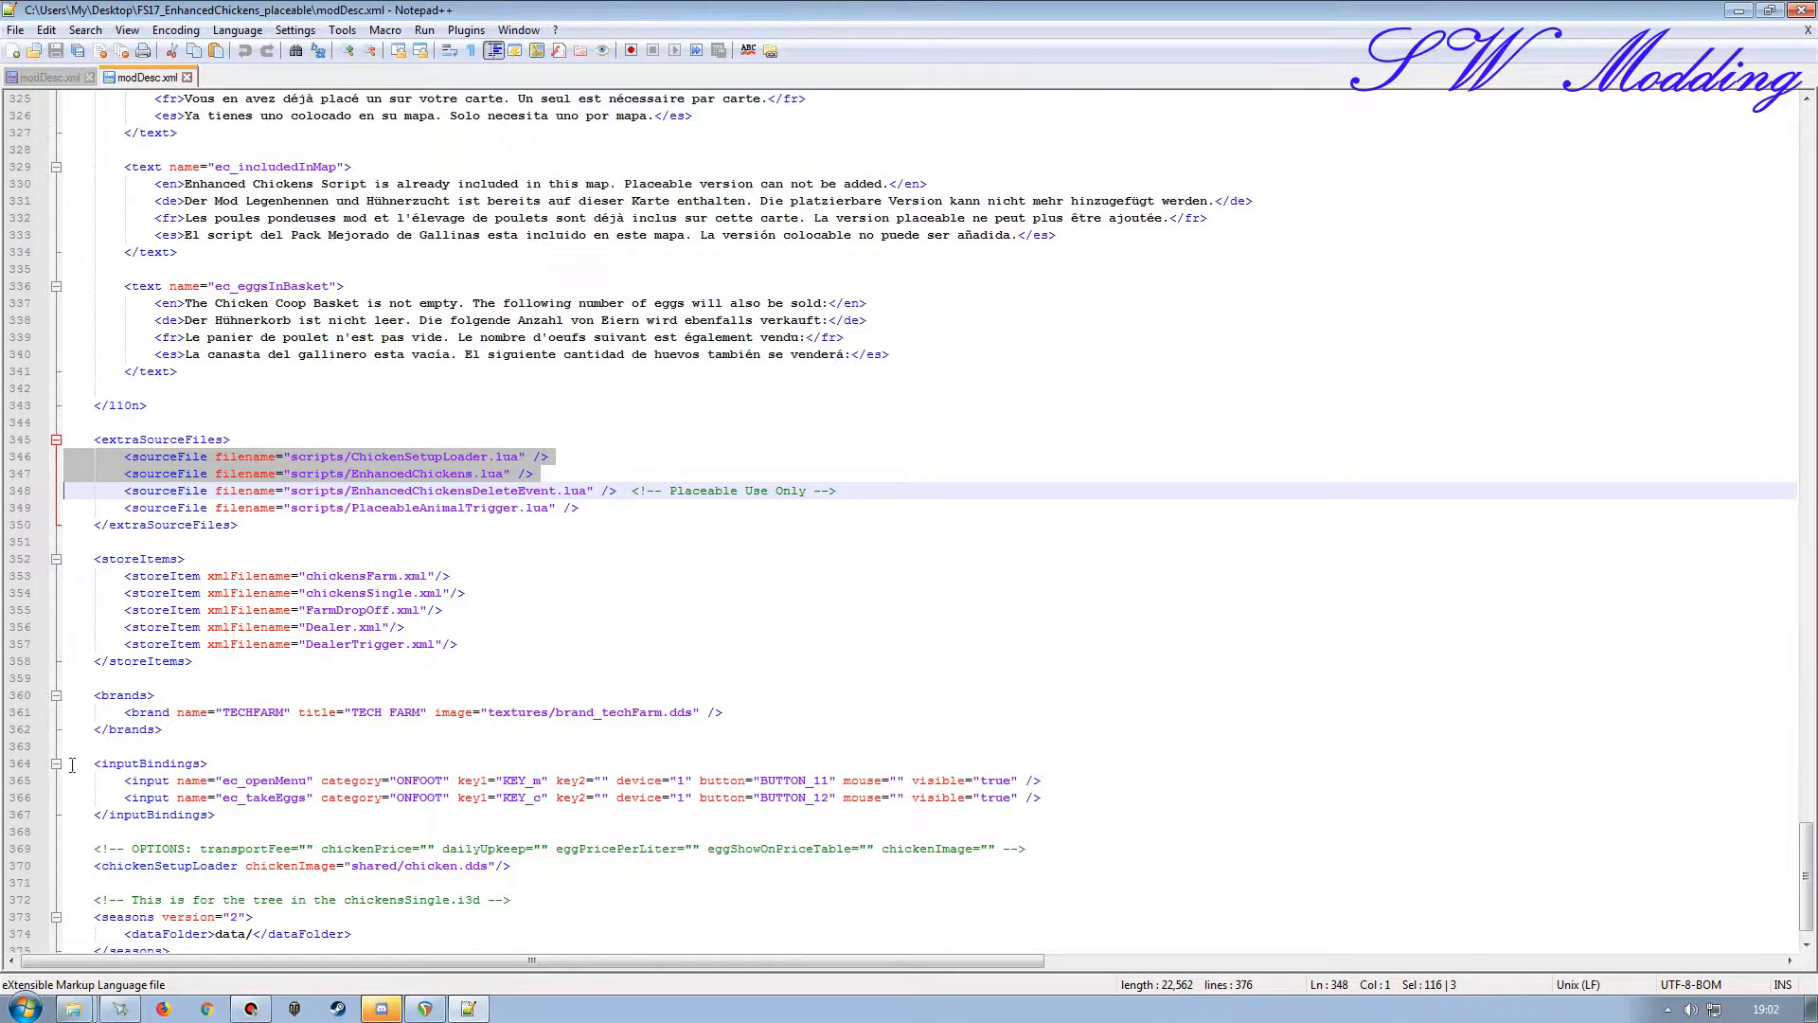
left_click_drag(23, 764, 23, 816)
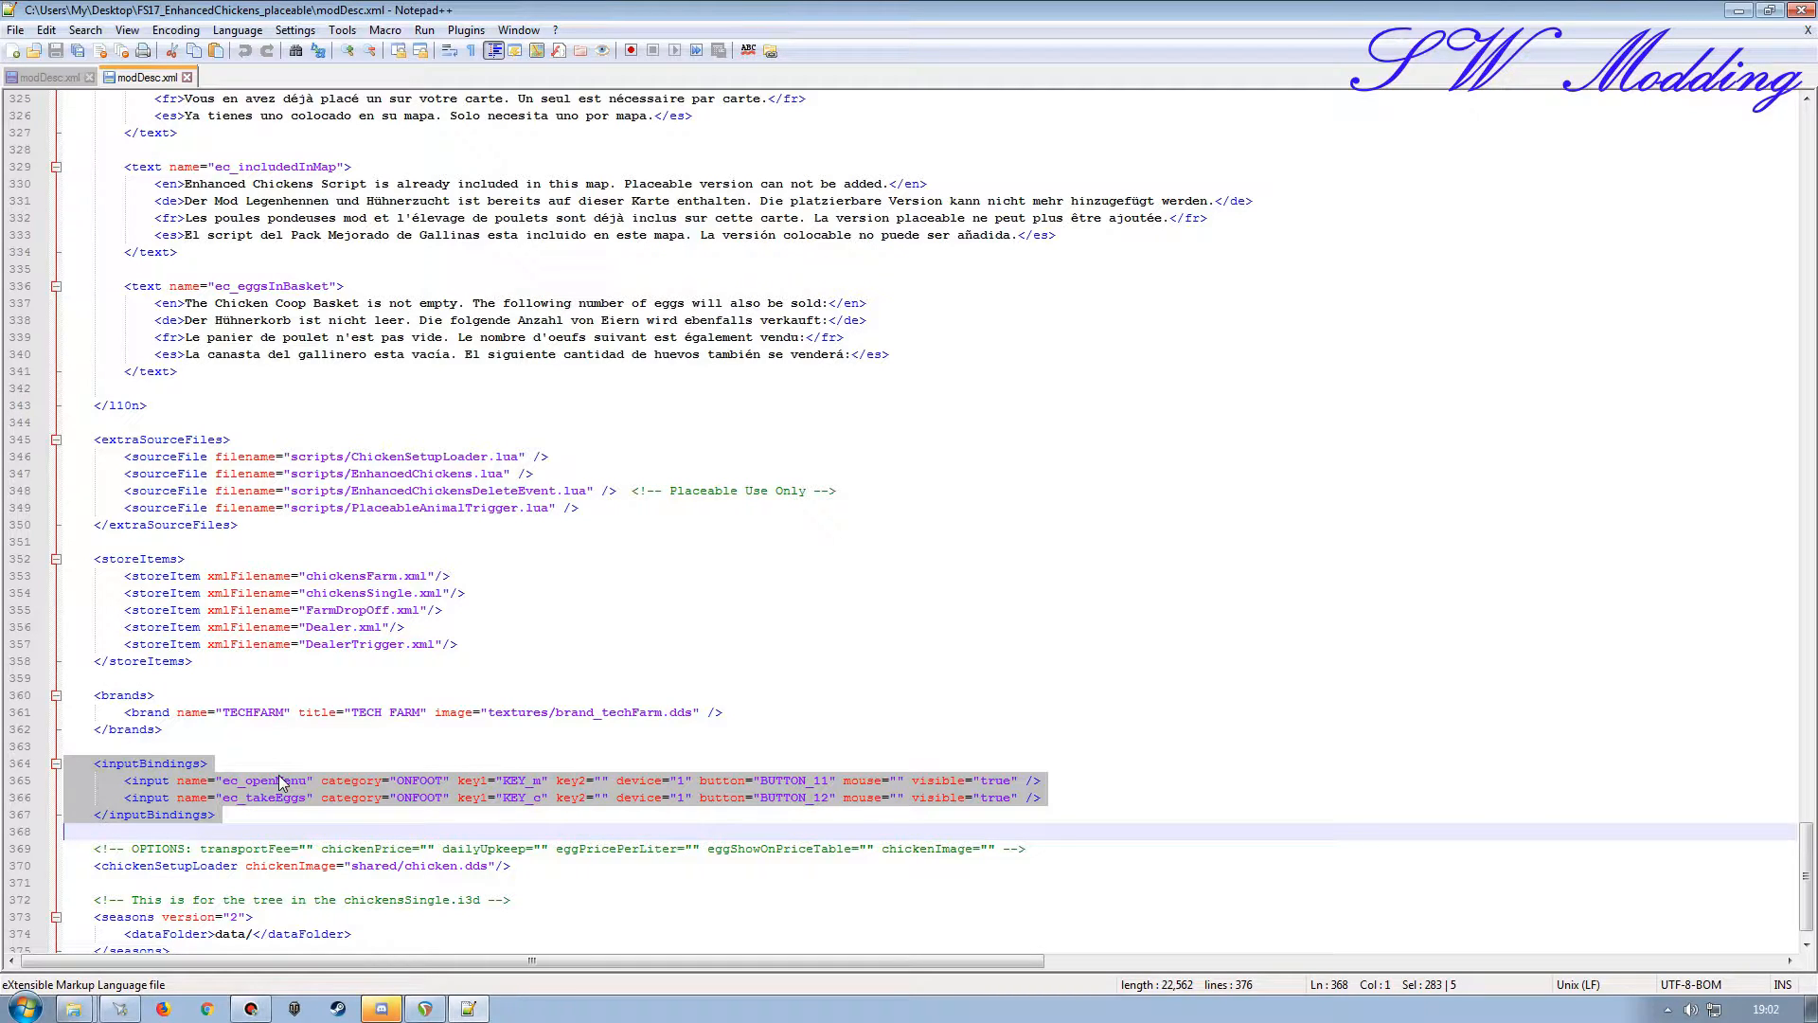
Paste the copied inputBindings block with ec_openMenu and ec_takeEggs below extraSourceFiles in the sample map's modDesc.xml.
left_click(49, 77)
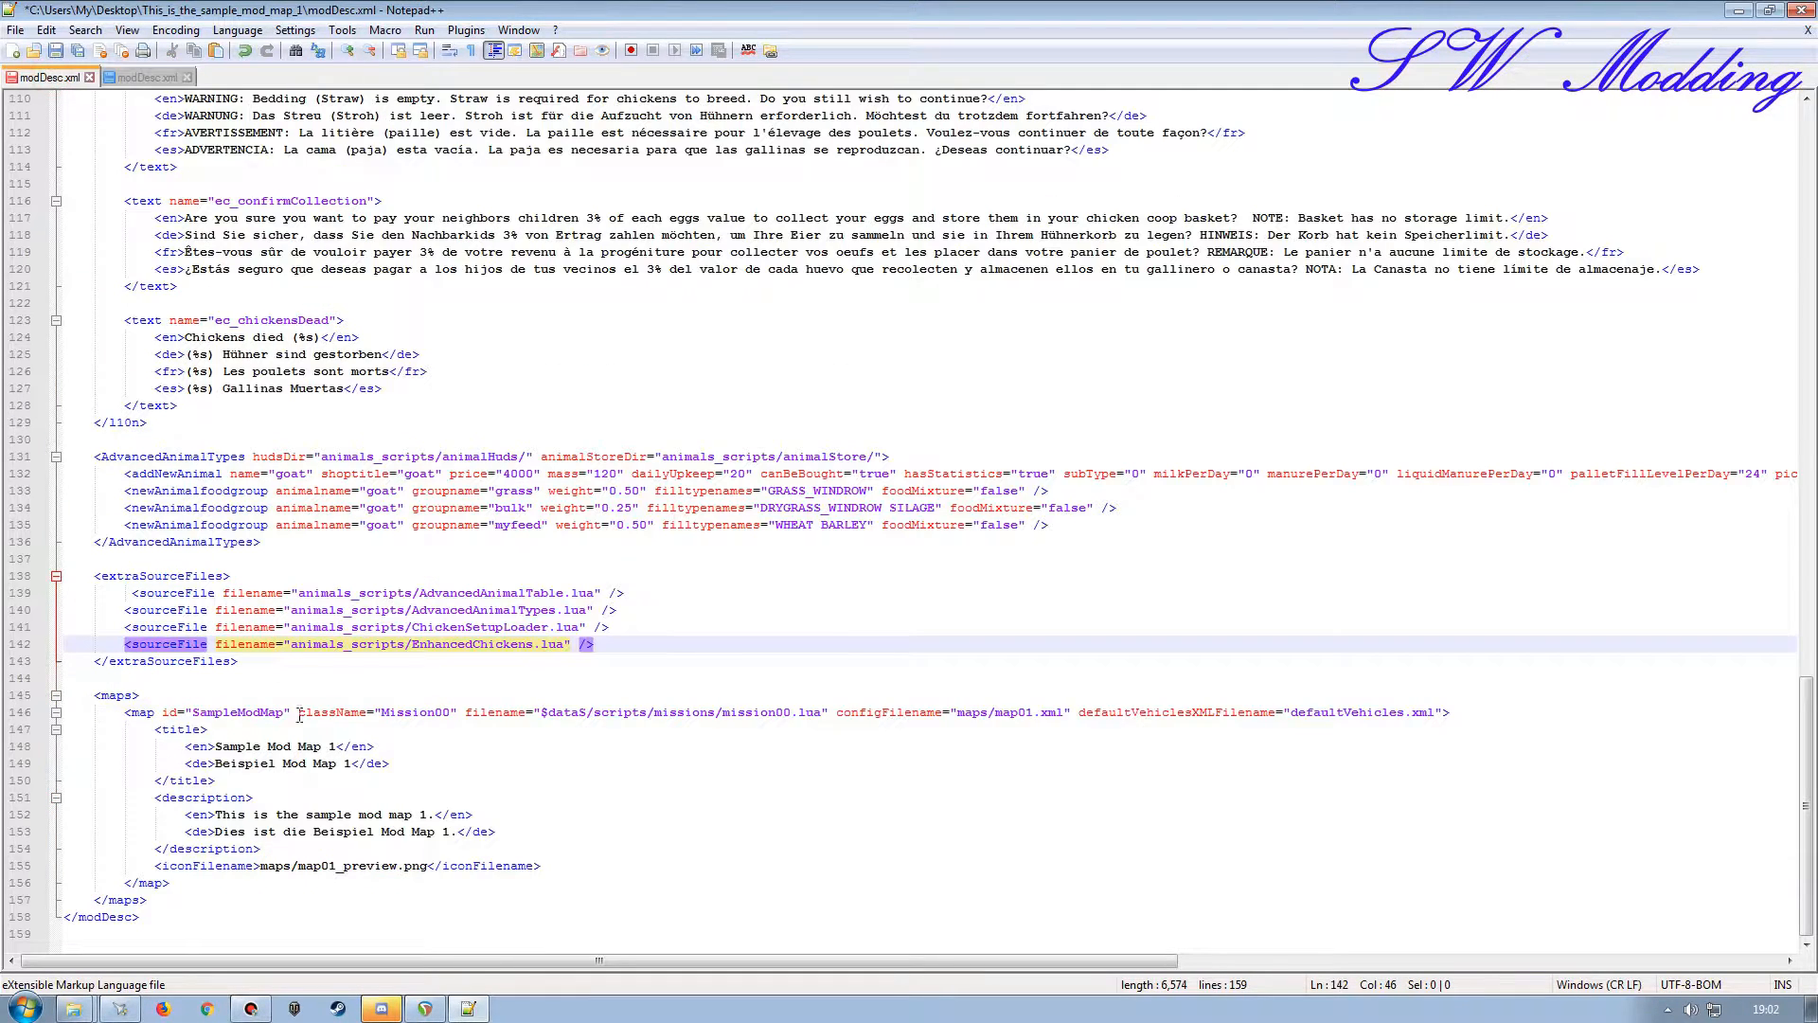
left_click(246, 661)
key("Return")
key("Return")
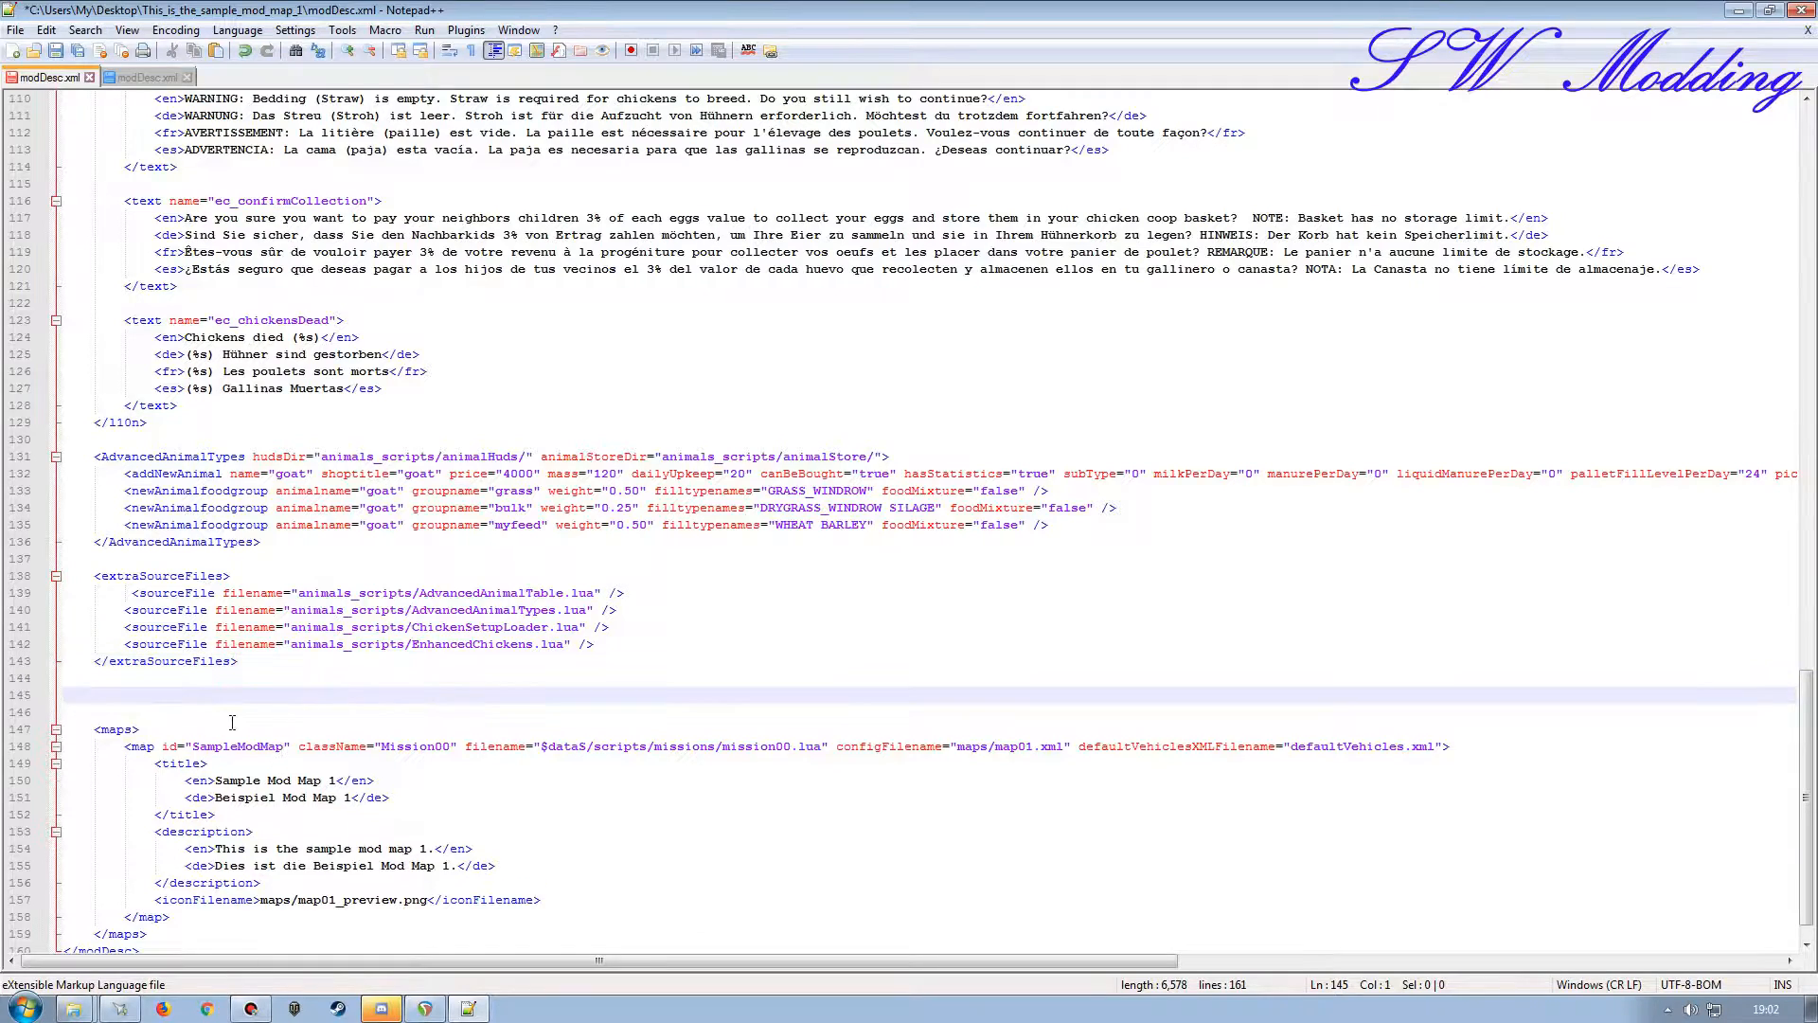
left_click(19, 695)
type("<inputBindings> \t\t<input name=\"ec_openMenu\" category=\"ONFOOT\" key1=\"KEY_m\" key2=\"\" device=\"1\" button=\"BUTTON_11\" mouse=\"\" visible=\"true\" /> \t\t<input name=\"ec_takeEggs\" category=\"ONFOOT\" key1=\"KEY_c\" key2=\"\" device=\"1\" button=\"BUTTON_12\" mouse=\"\" visible=\"true\" /> \t</inputBindings>")
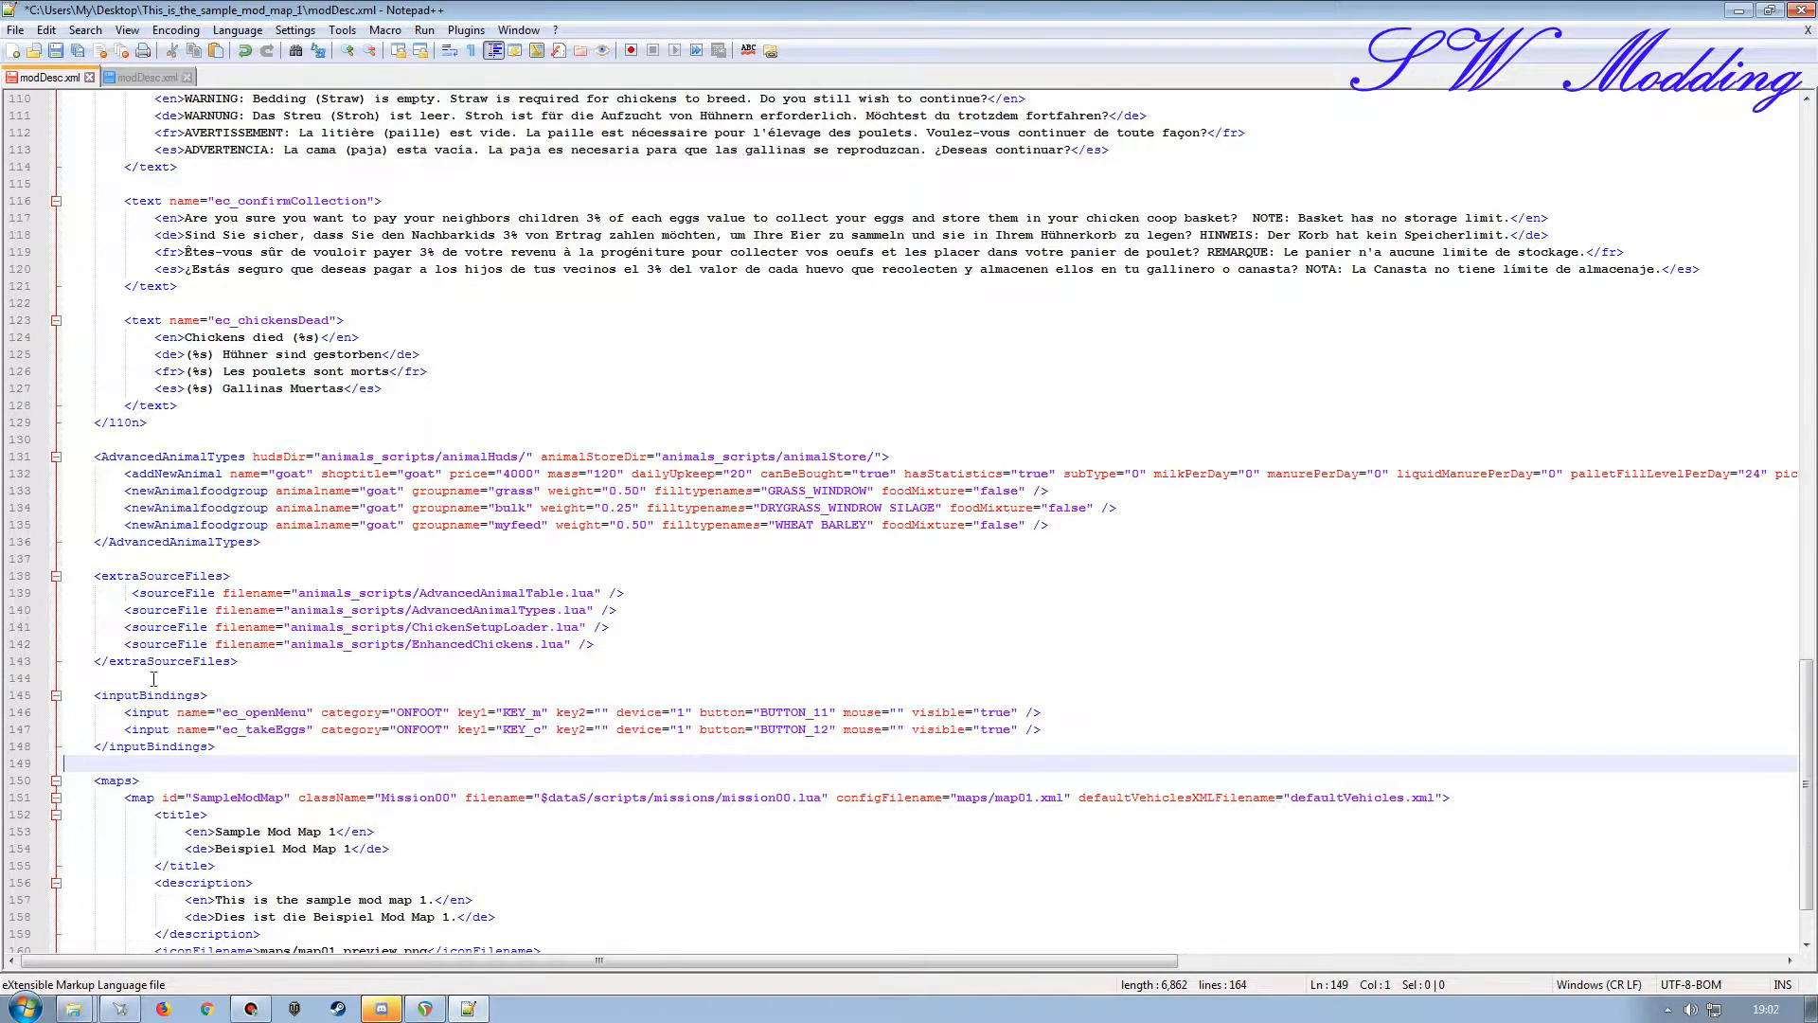
Copy the chickenSetupLoader line with chickenImage "shared/chicken.dds" from the Enhanced Chickens modDesc.xml to between extraSourceFiles and inputBindings in the map's modDesc.xml.
left_click(146, 77)
scroll(242, 862, "down", 1)
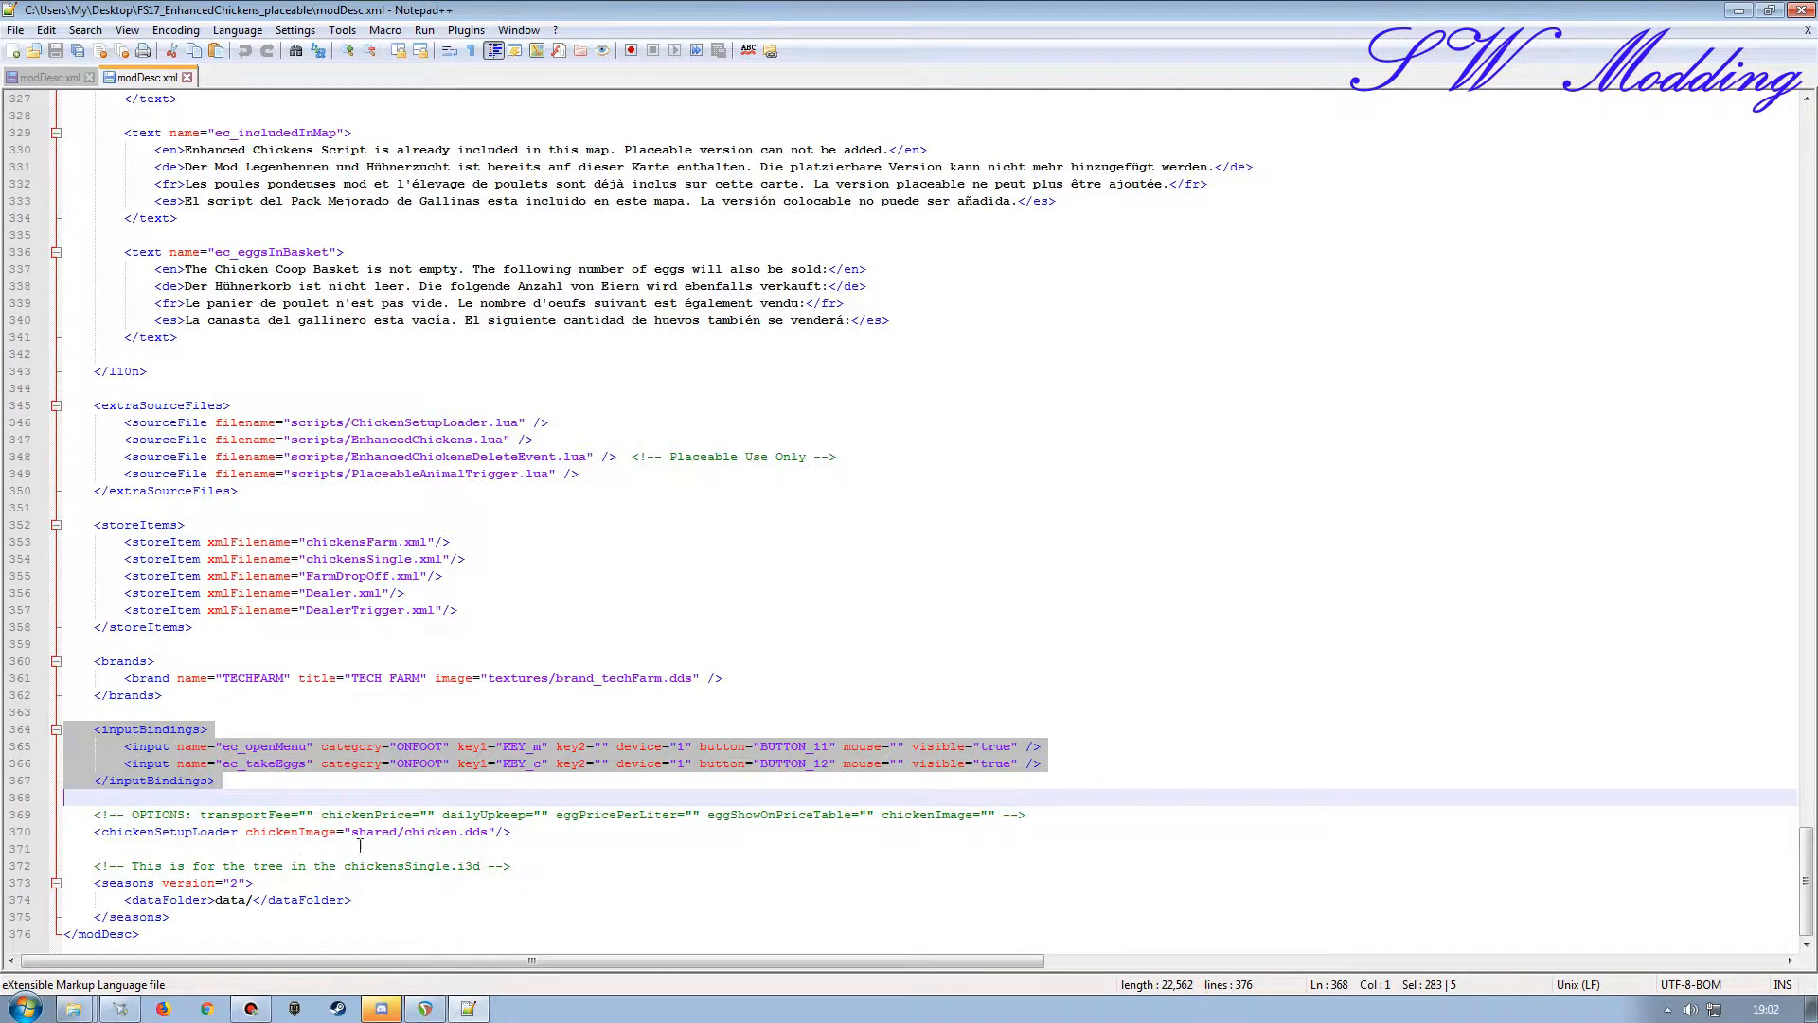
left_click(20, 832)
key("ctrl+c")
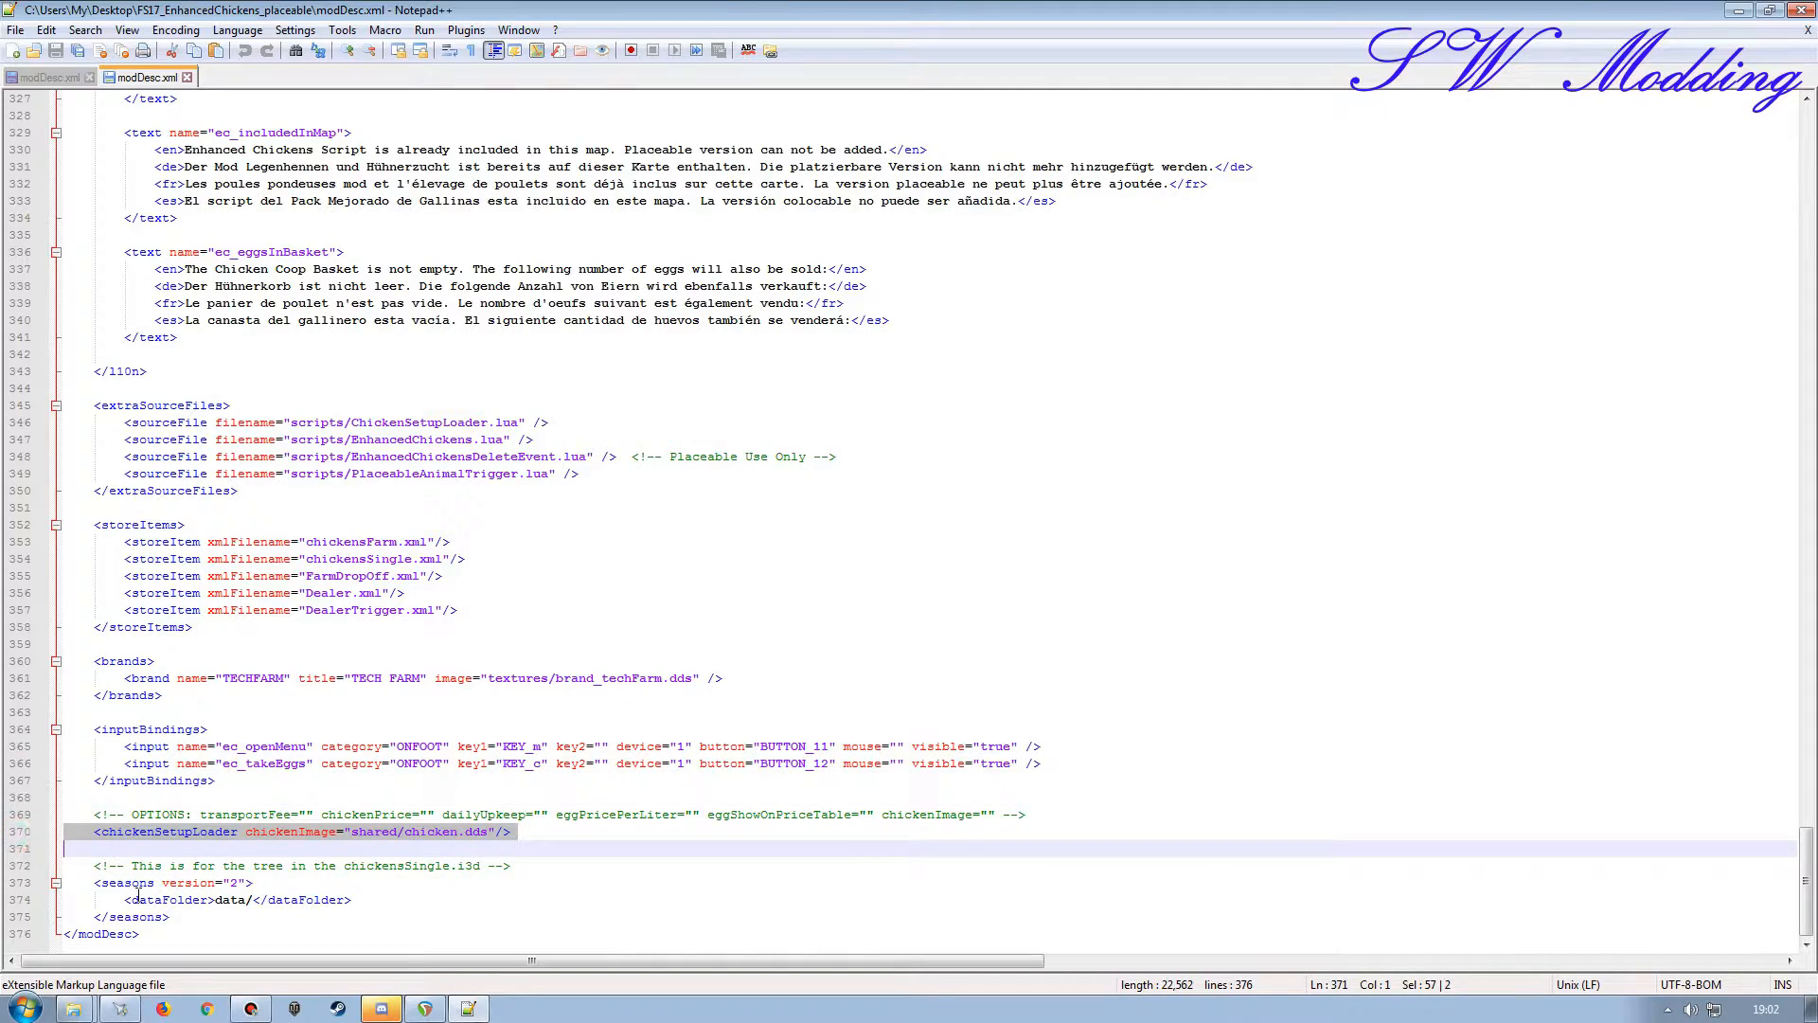
left_click(46, 76)
left_click(234, 748)
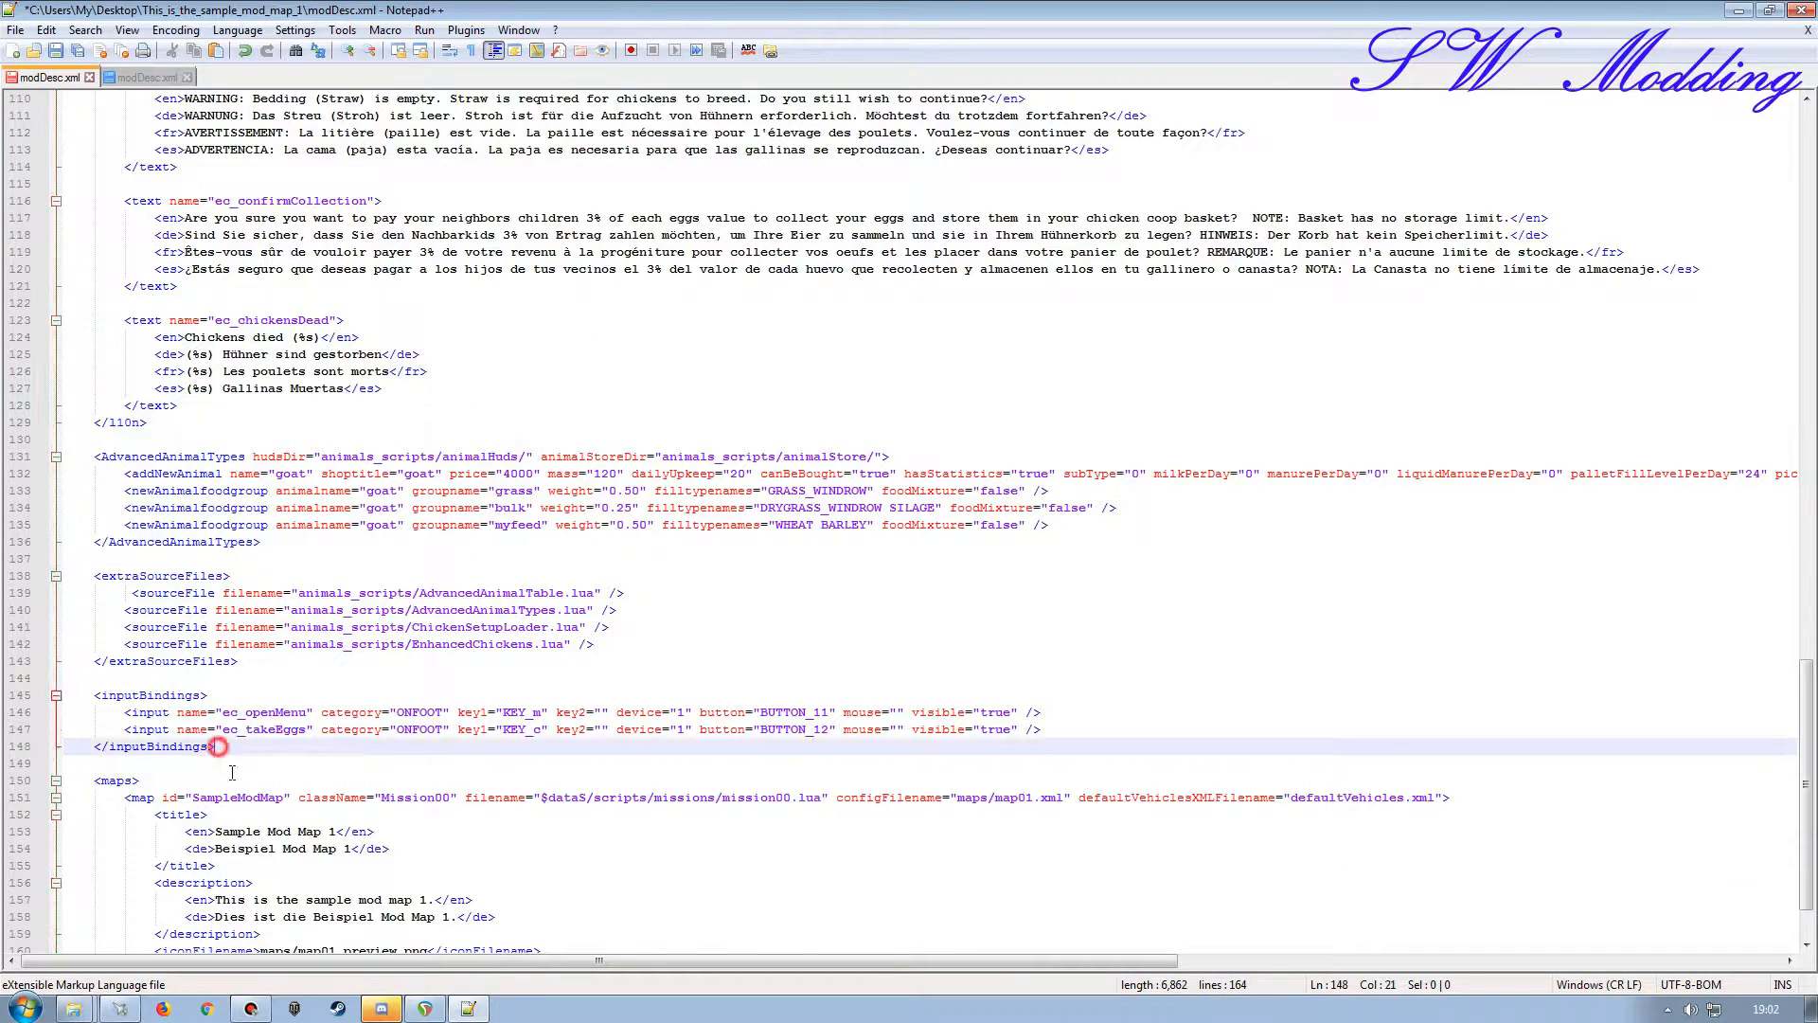
left_click(265, 543)
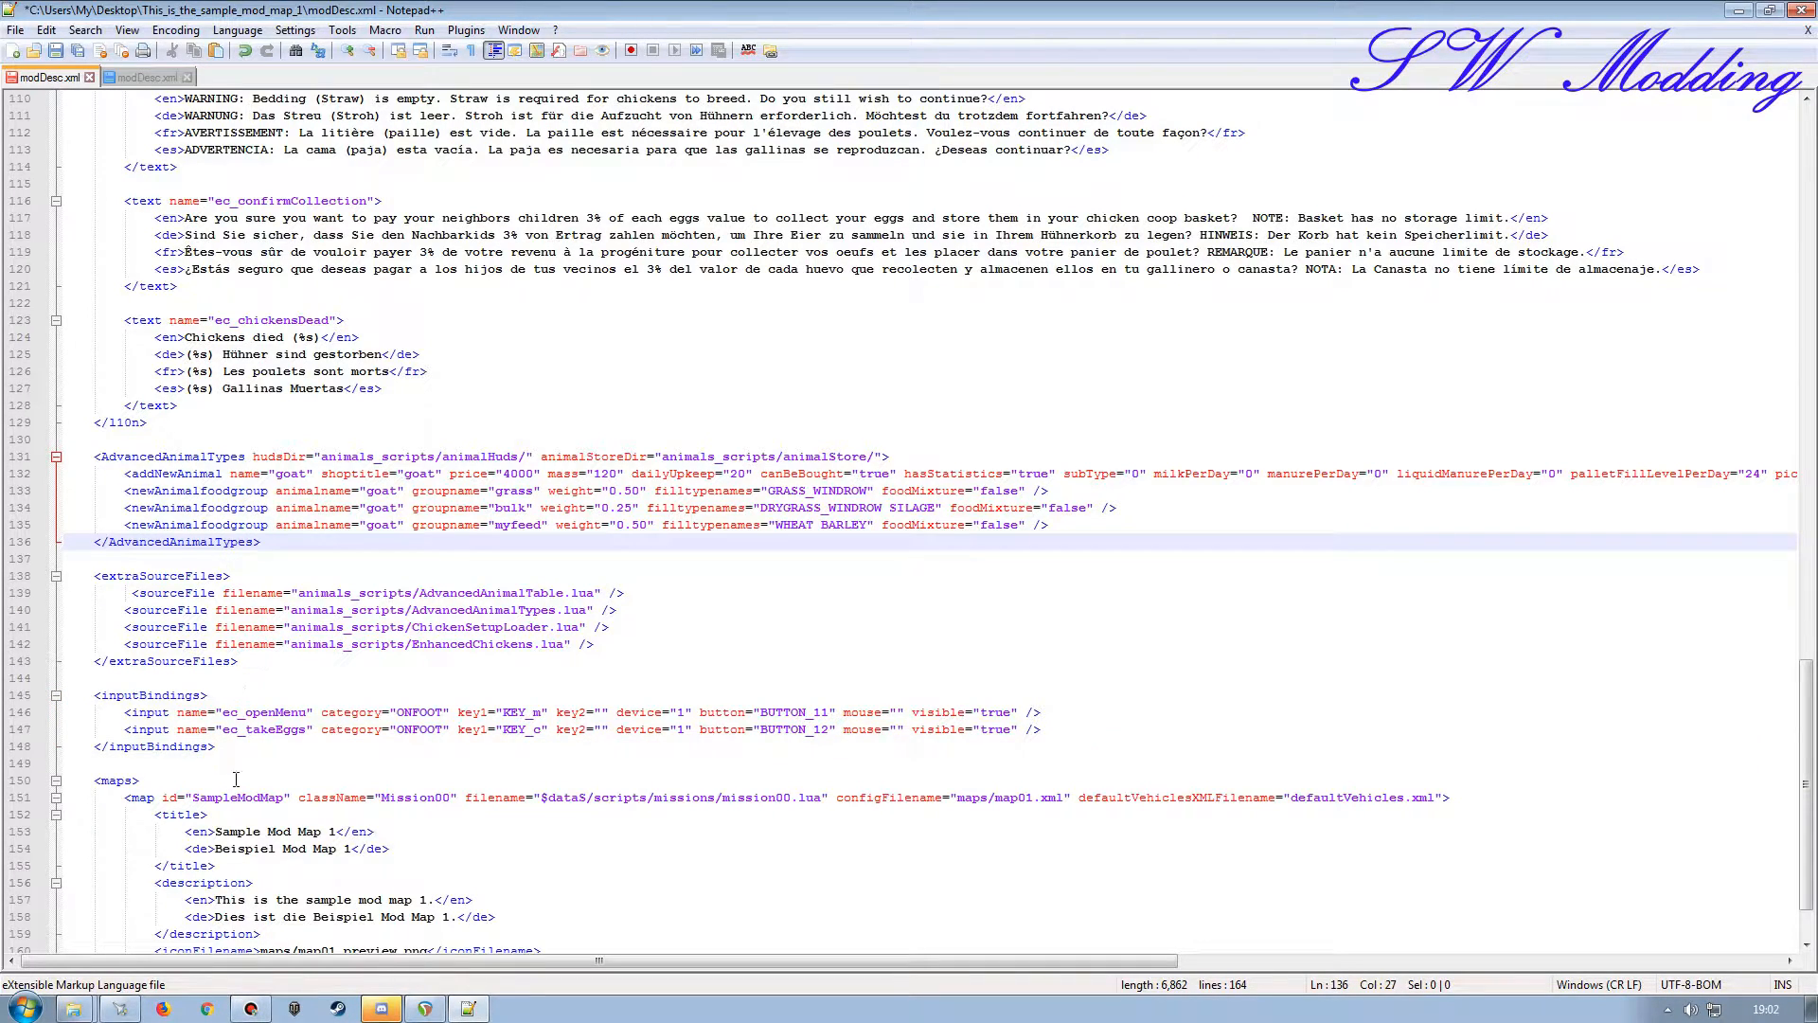
left_click(238, 662)
key("Return")
key("Return")
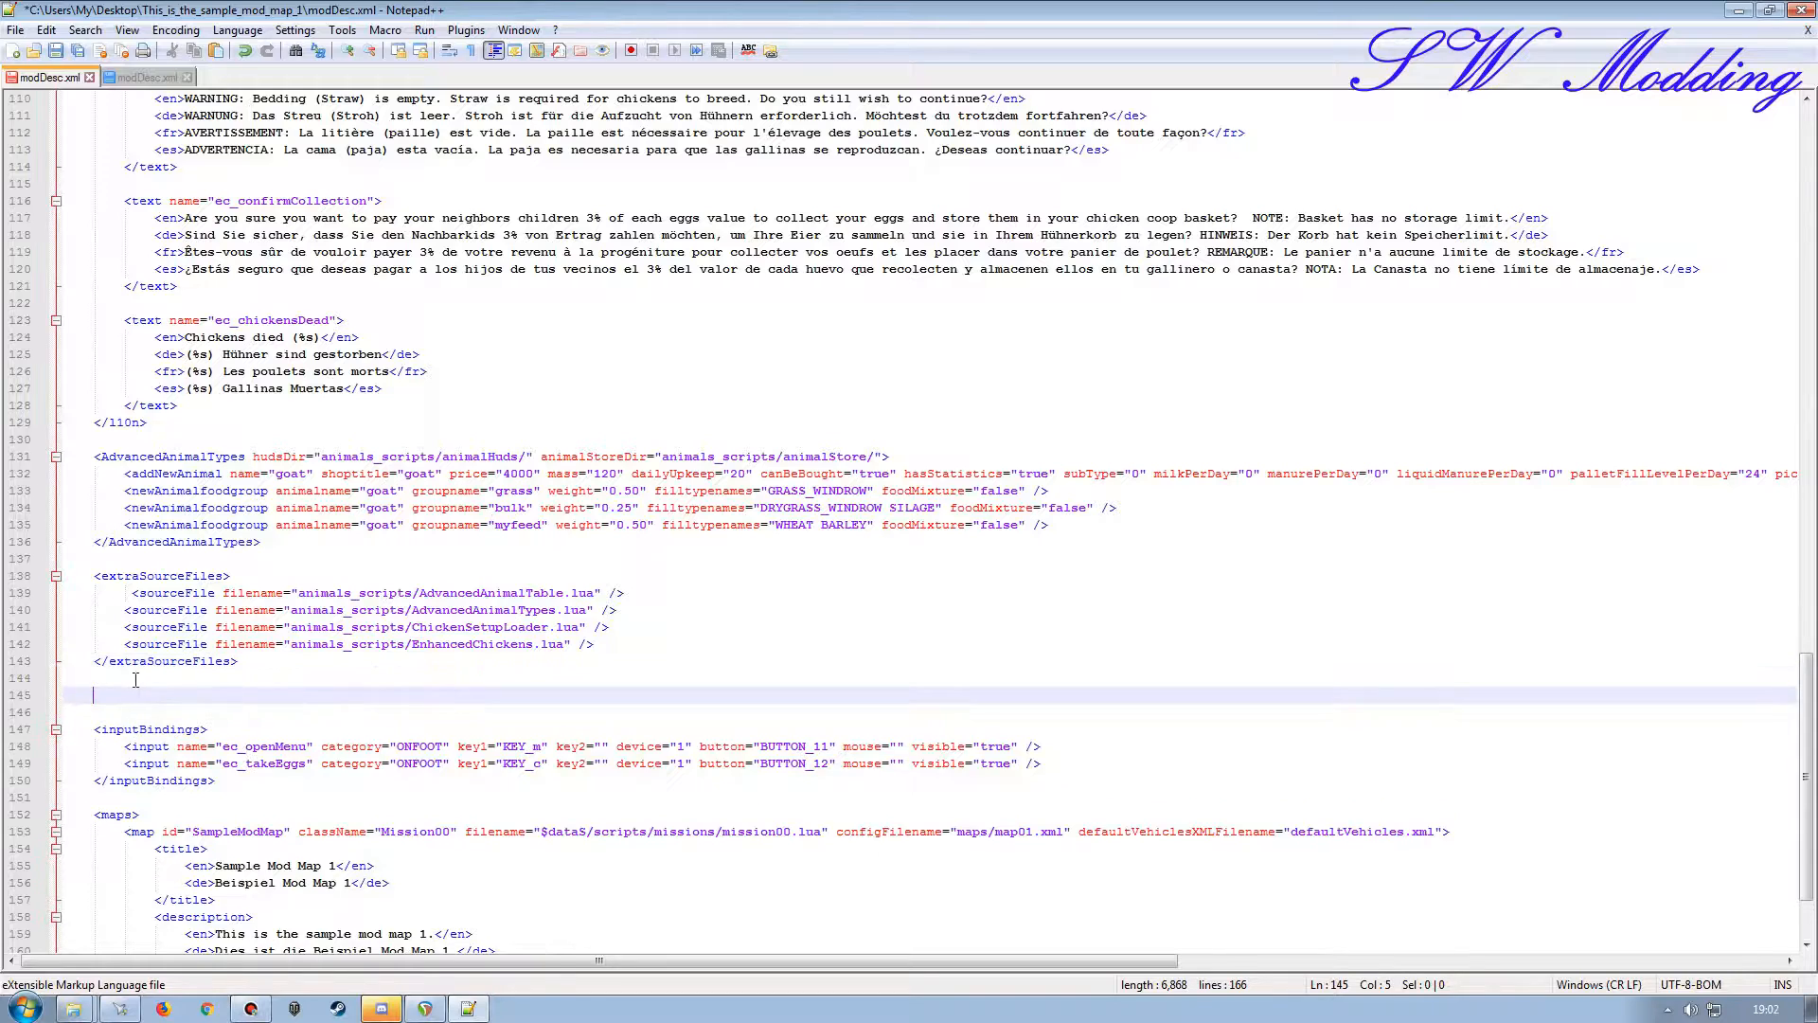
key("ctrl+v")
key("Down")
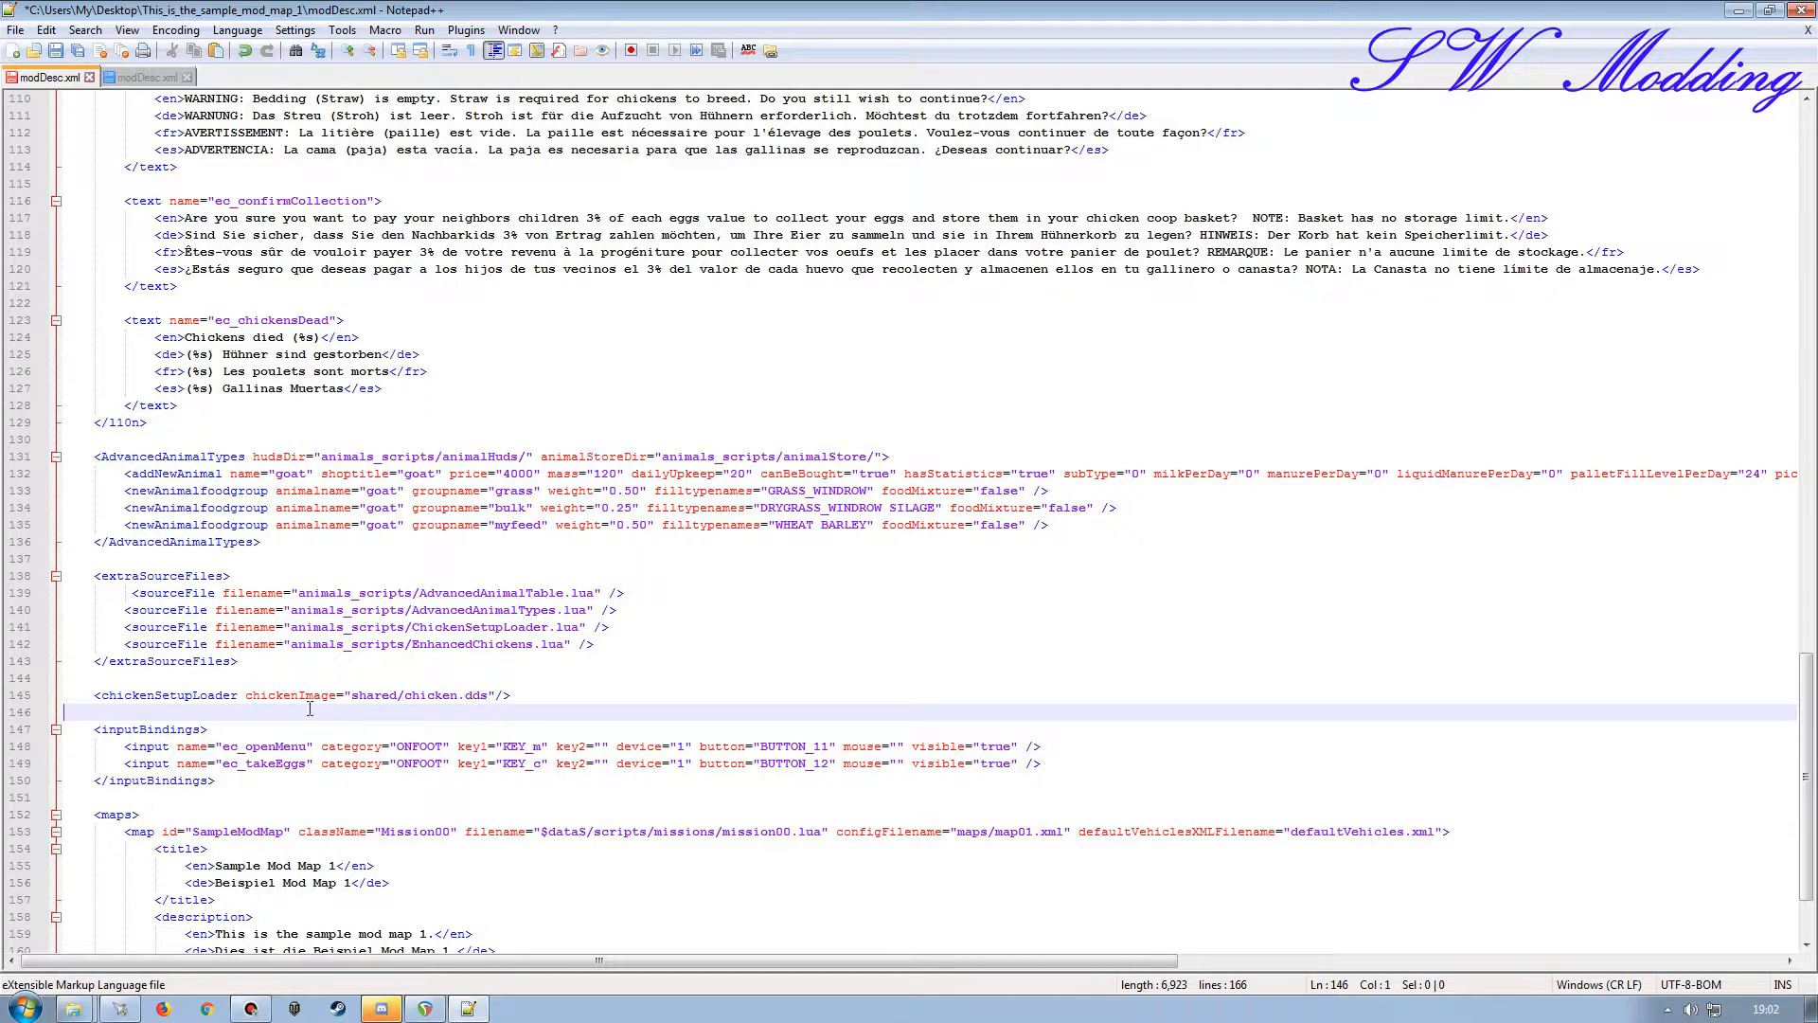
Look back through the Enhanced Chickens modDesc.xml, close it, and save the sample map's modDesc.xml.
left_click(144, 76)
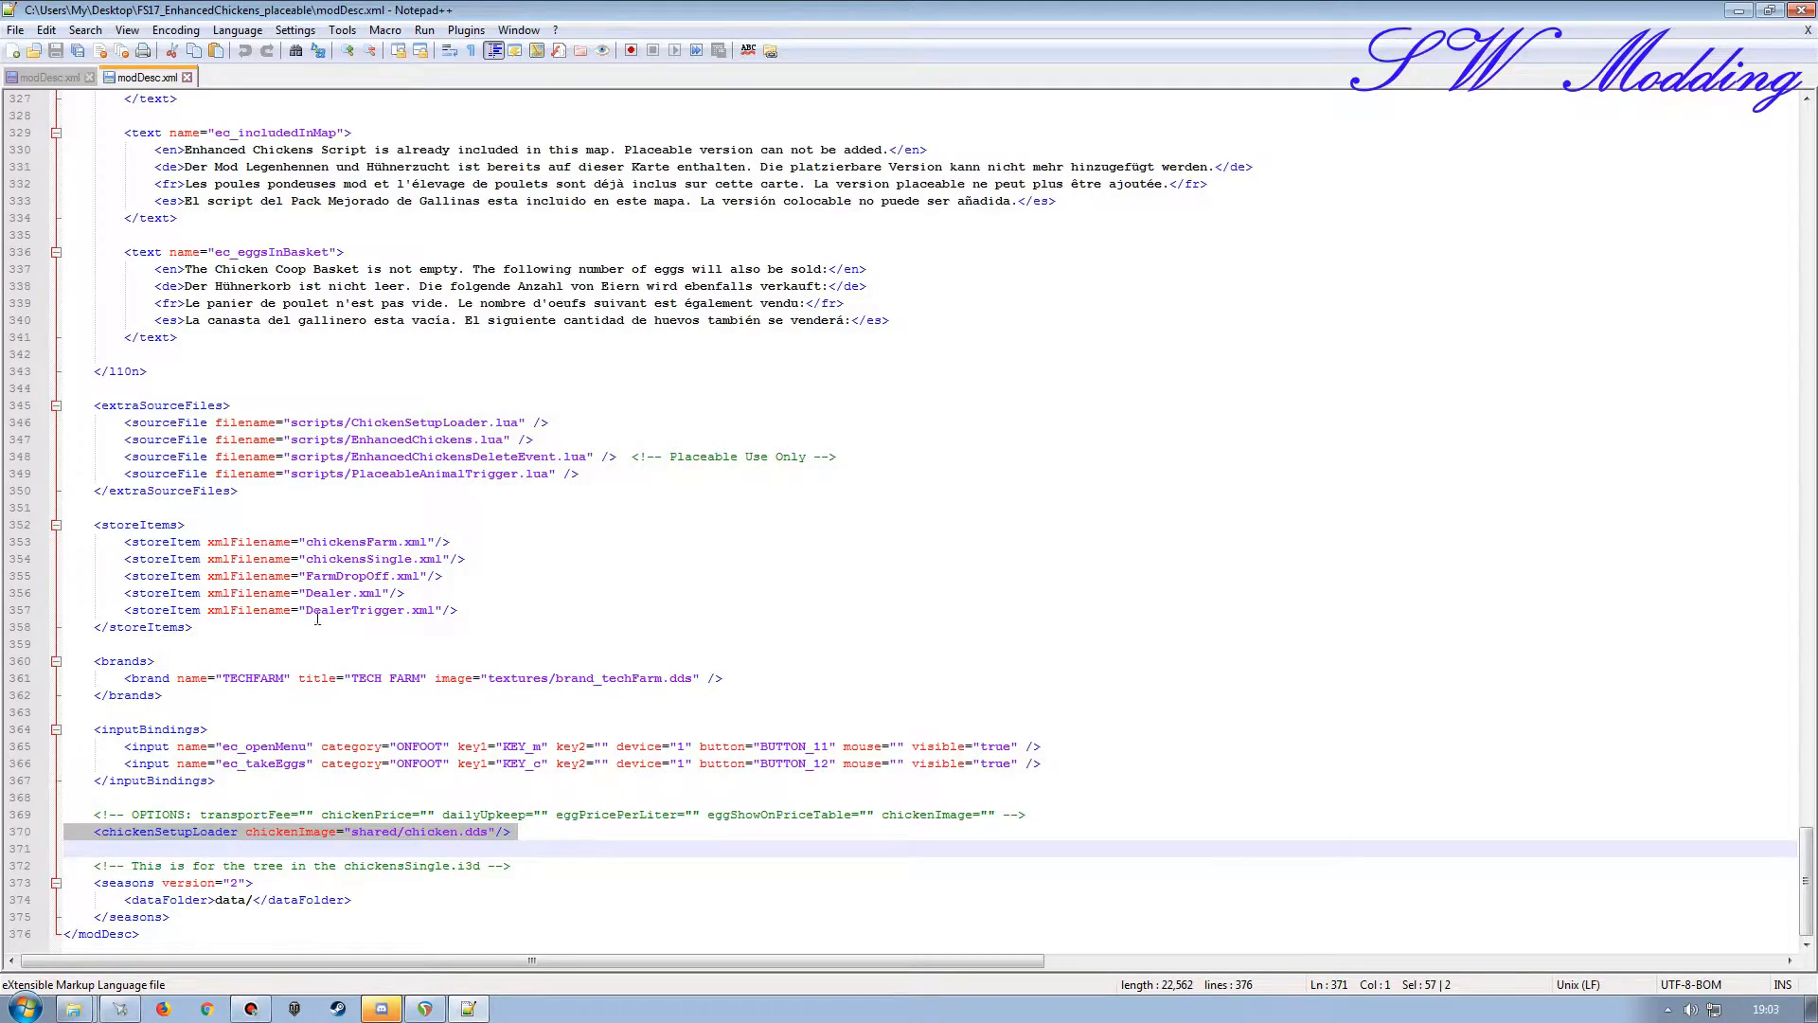
scroll(299, 648, "up", 15)
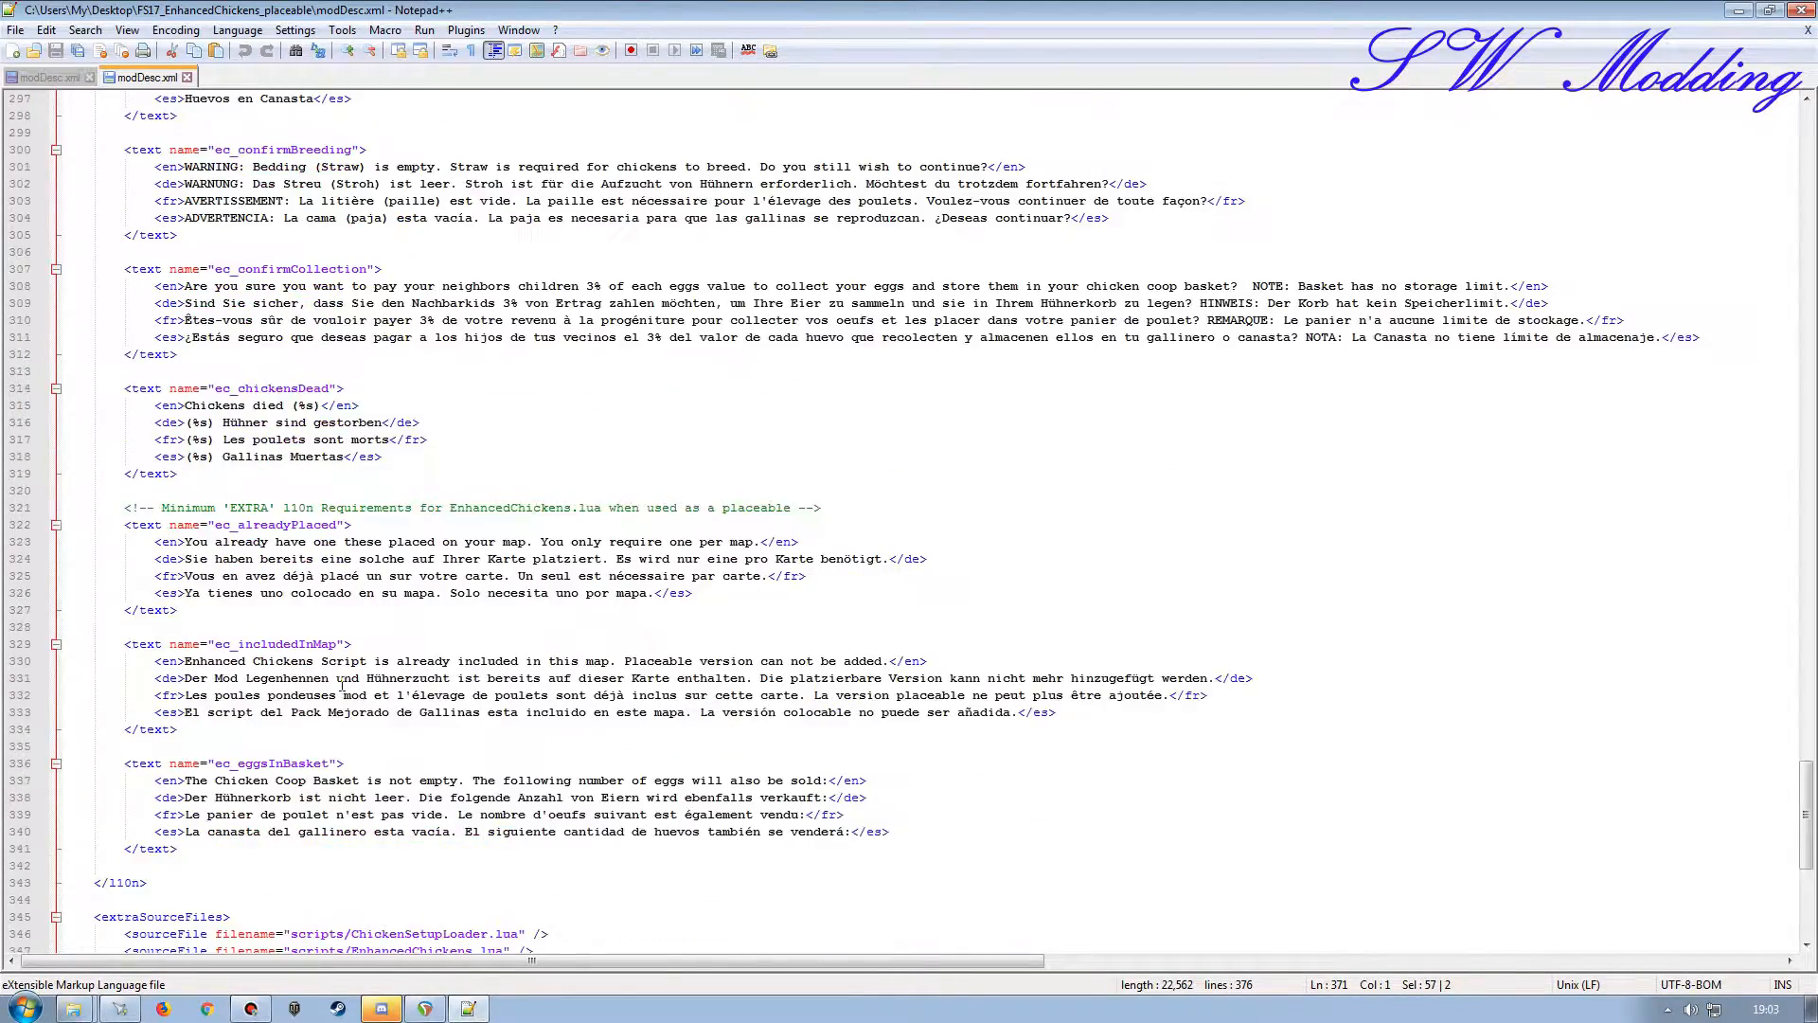
scroll(341, 688, "up", 17)
left_click_drag(1806, 663, 1806, 180)
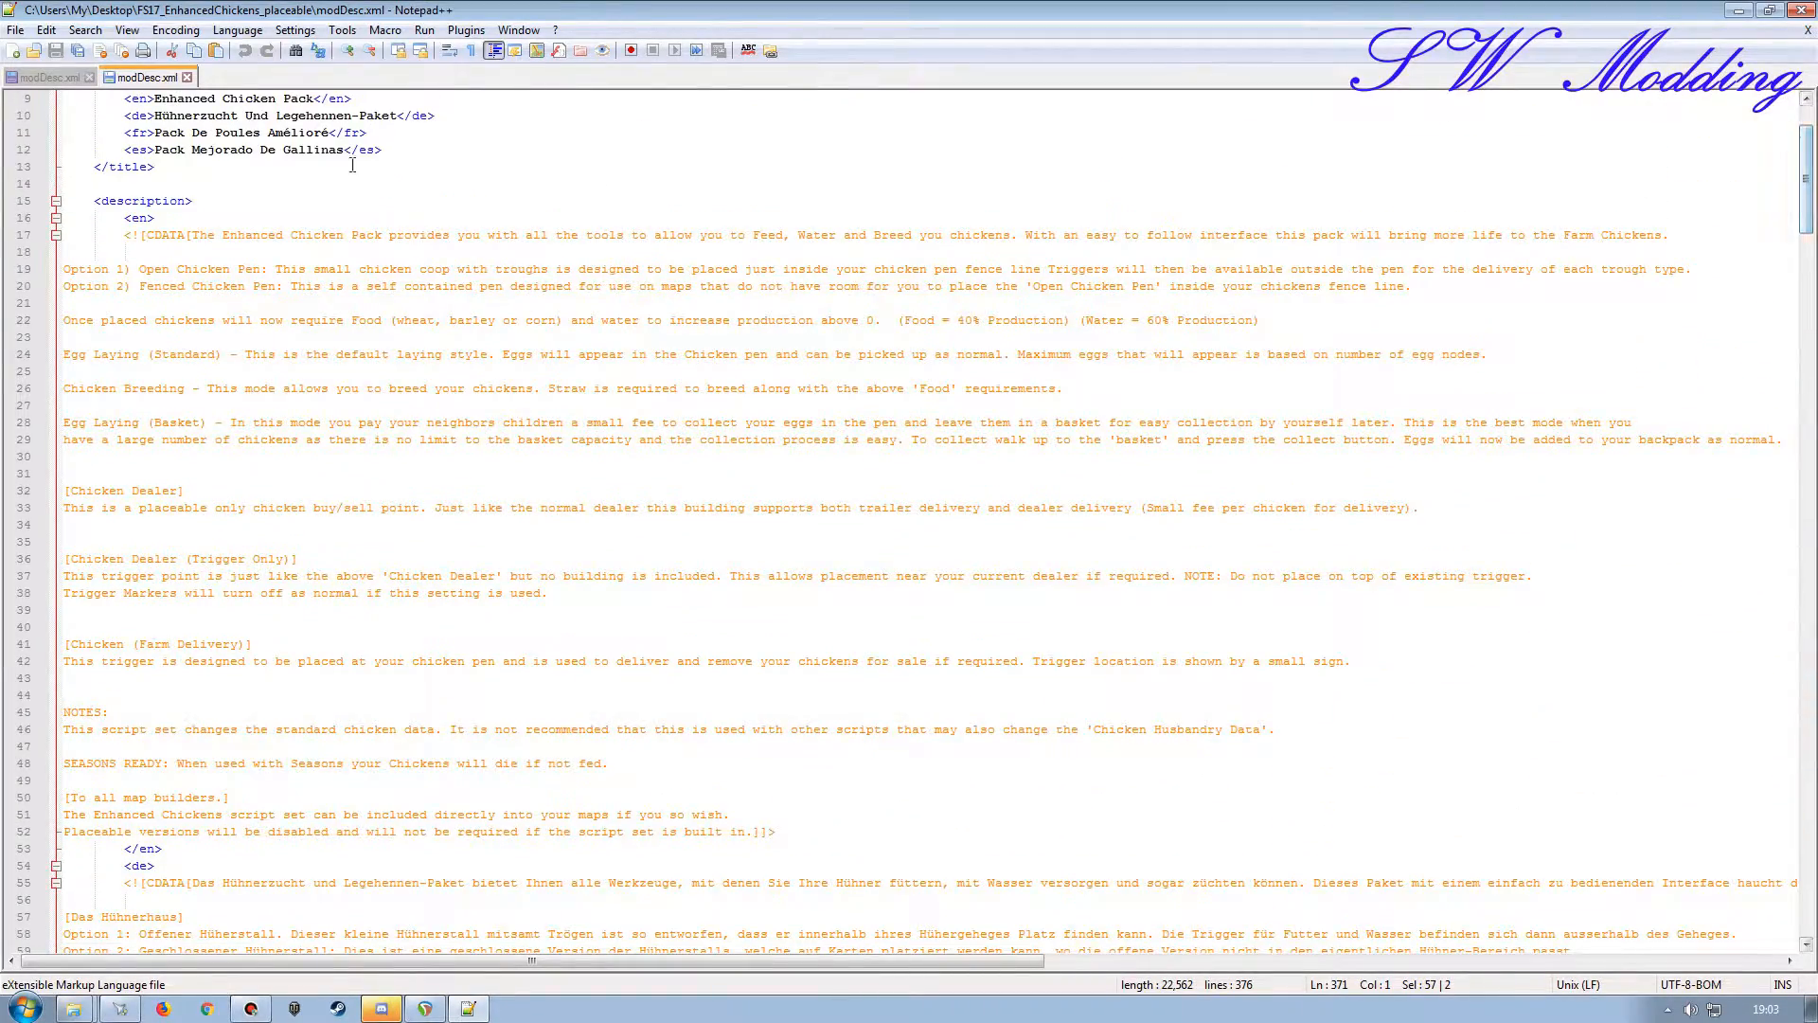
left_click(185, 76)
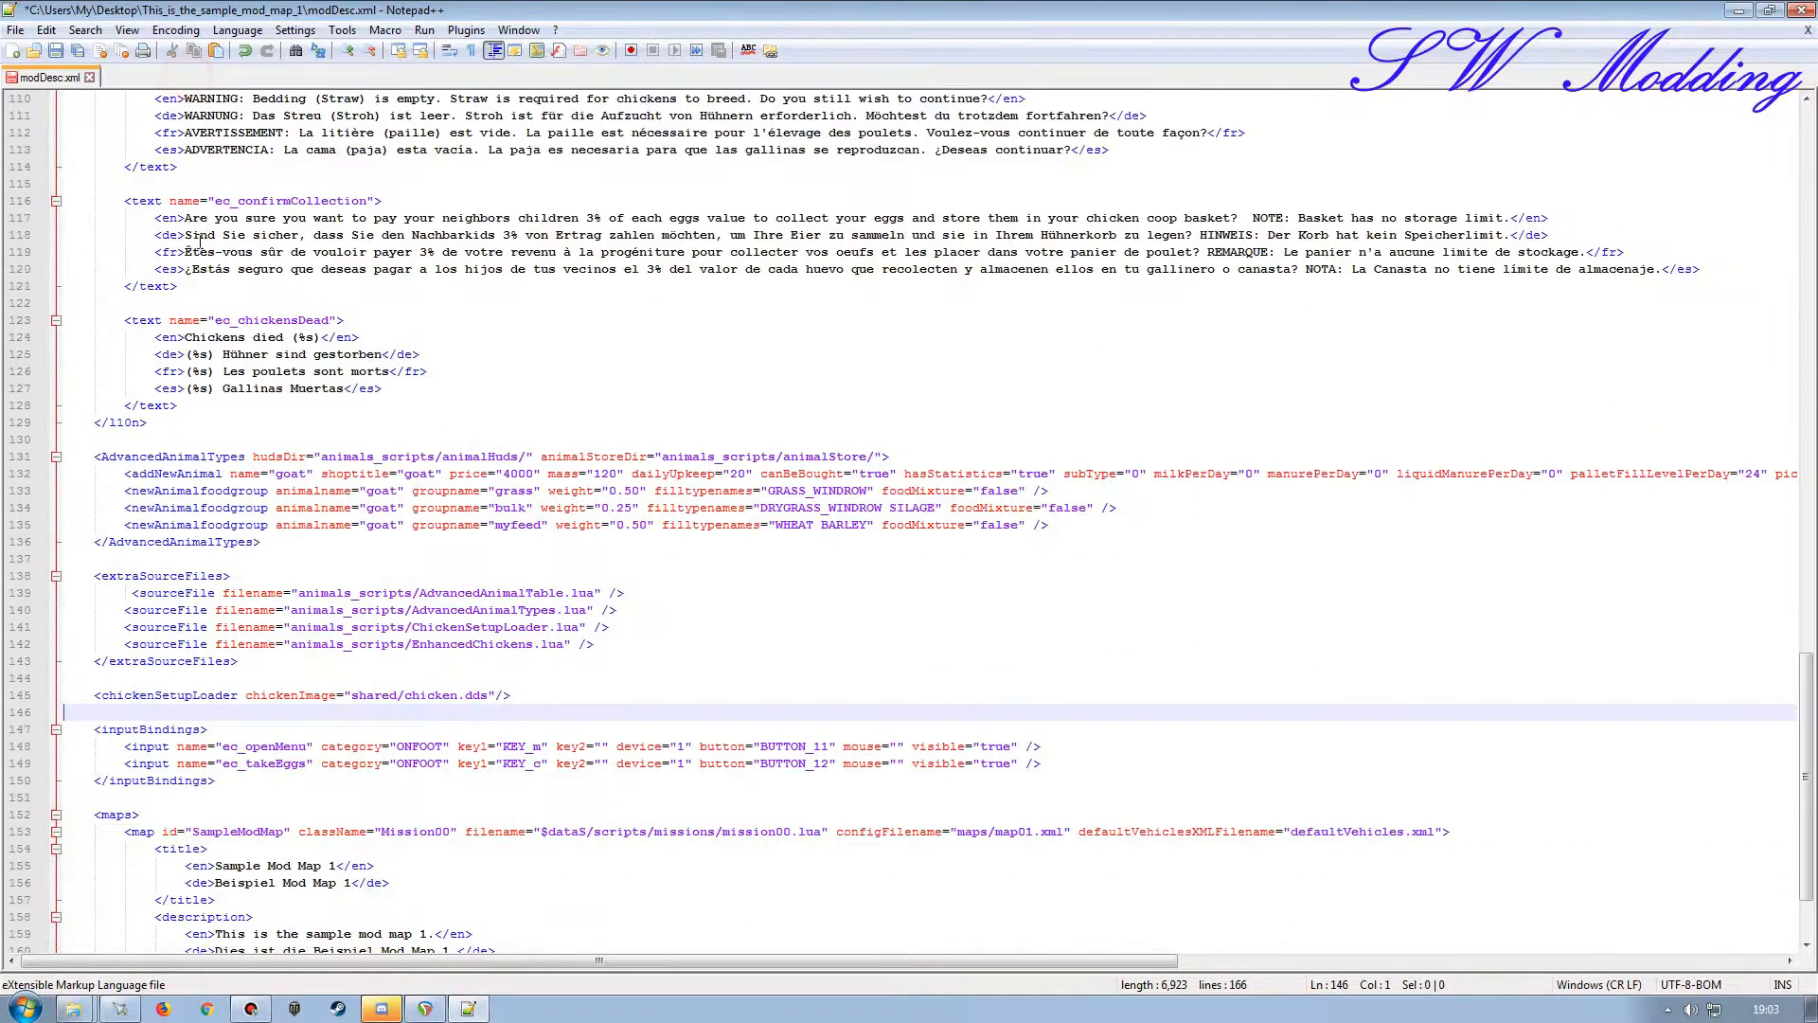
left_click(55, 50)
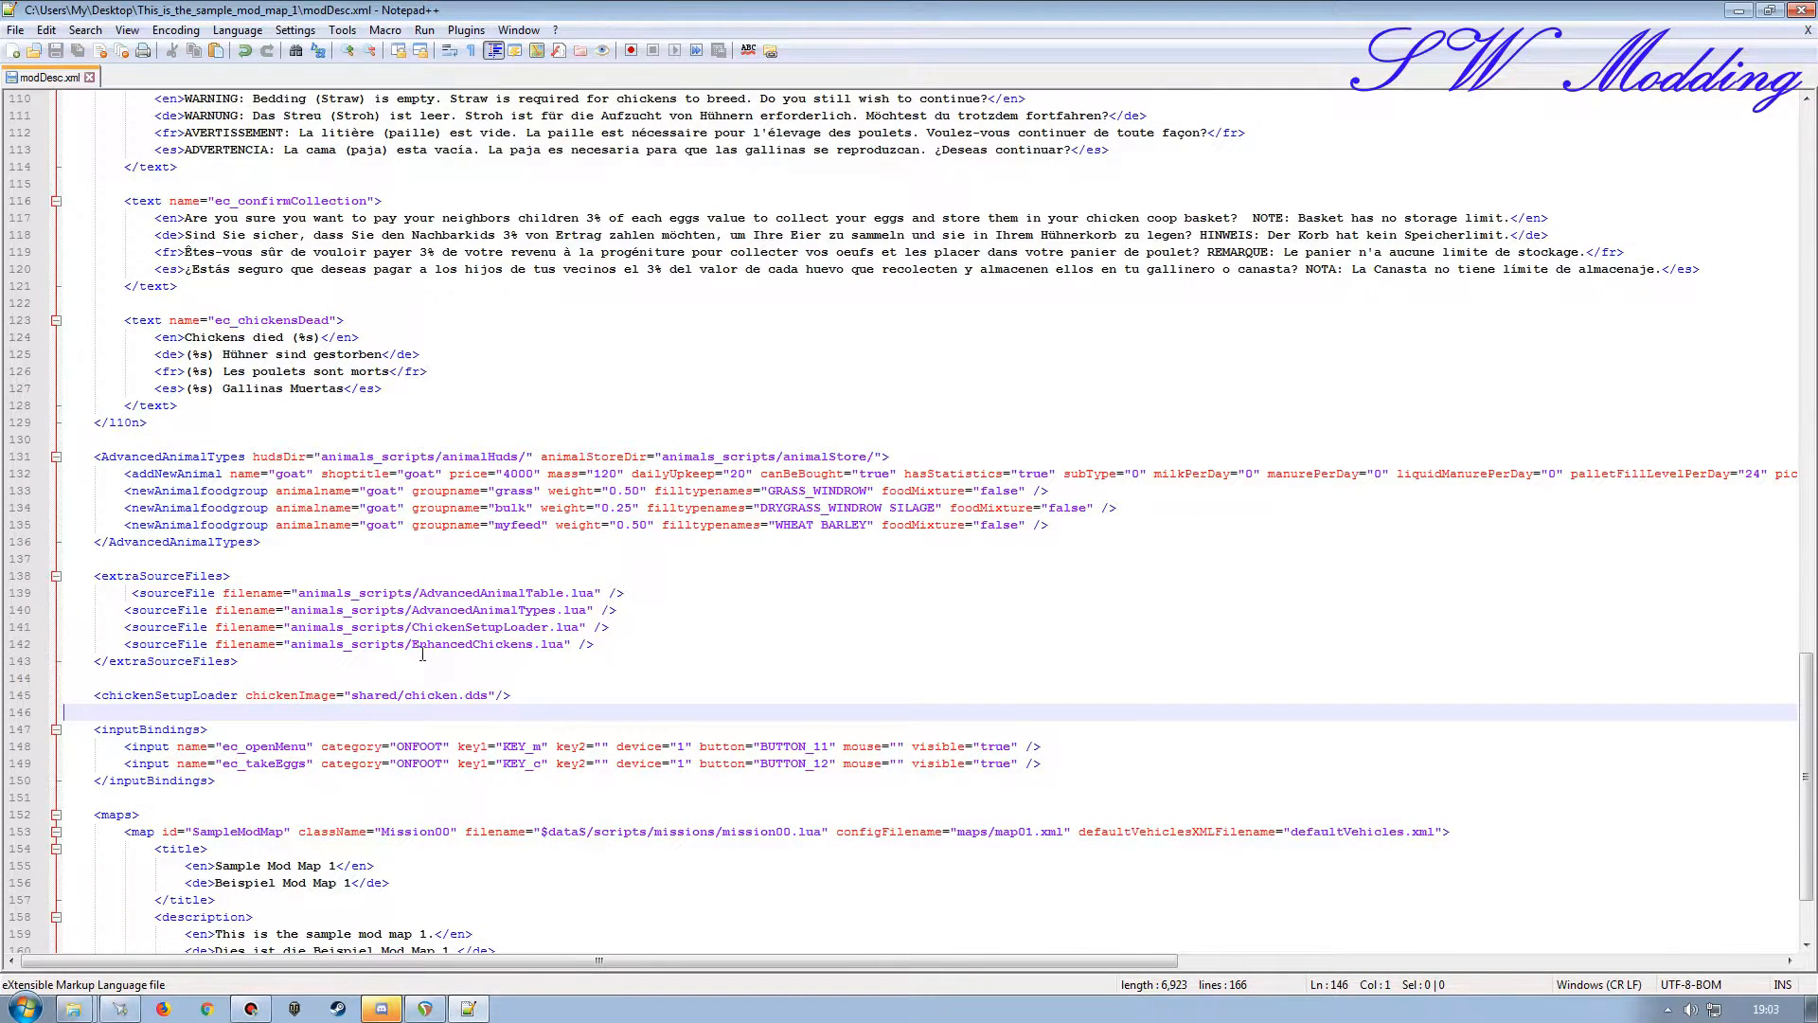
Review the sample map's modDesc.xml up to its beginning, and close the file and the text editor.
scroll(422, 653, "down", 3)
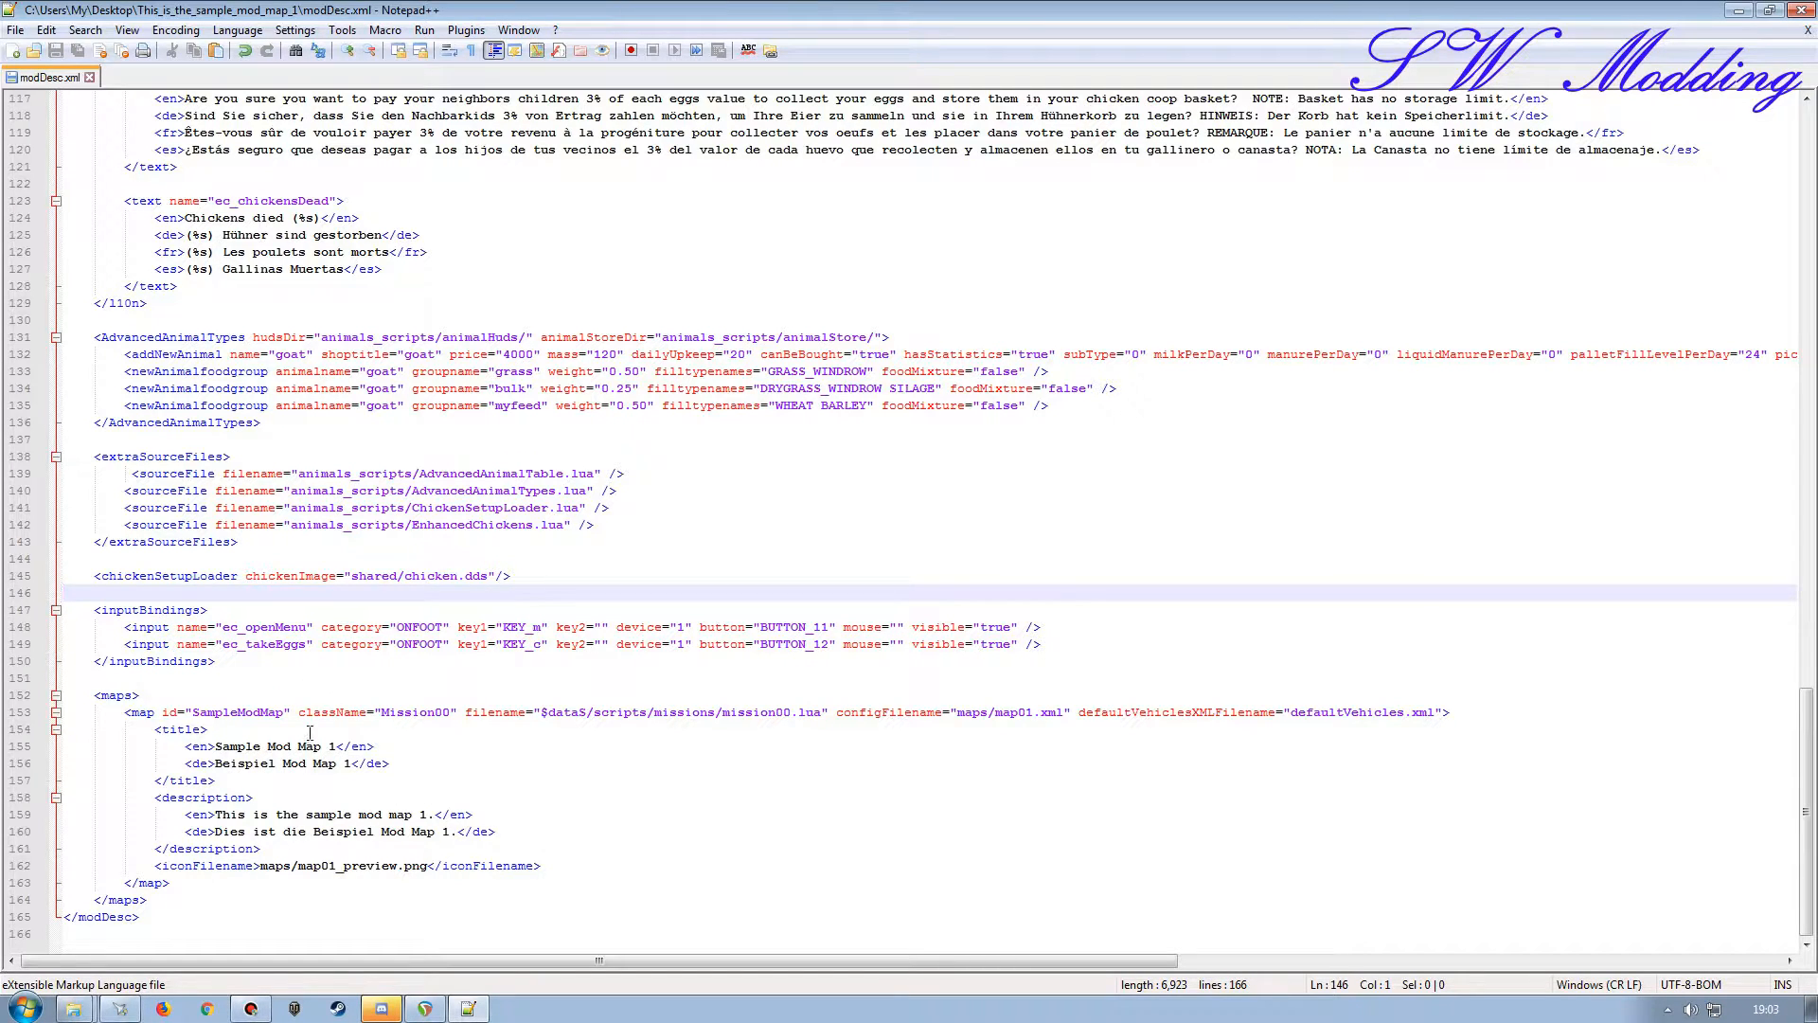
scroll(310, 733, "up", 7)
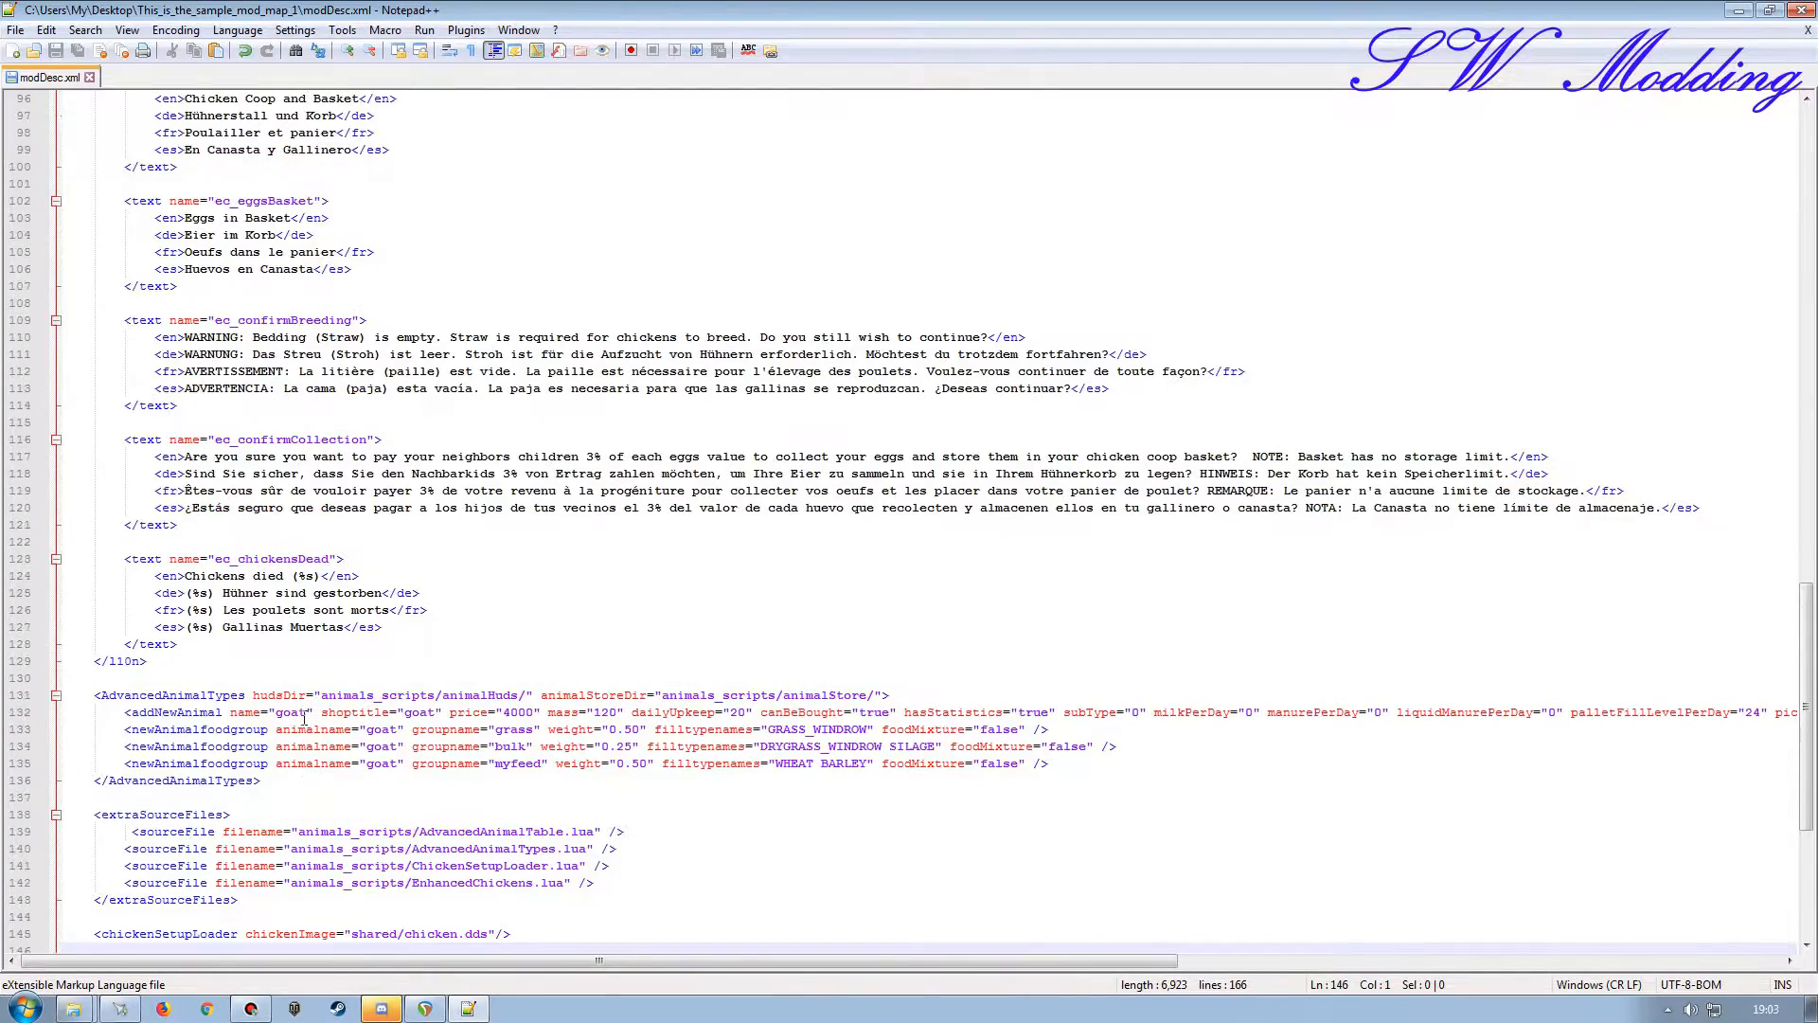
scroll(303, 717, "up", 20)
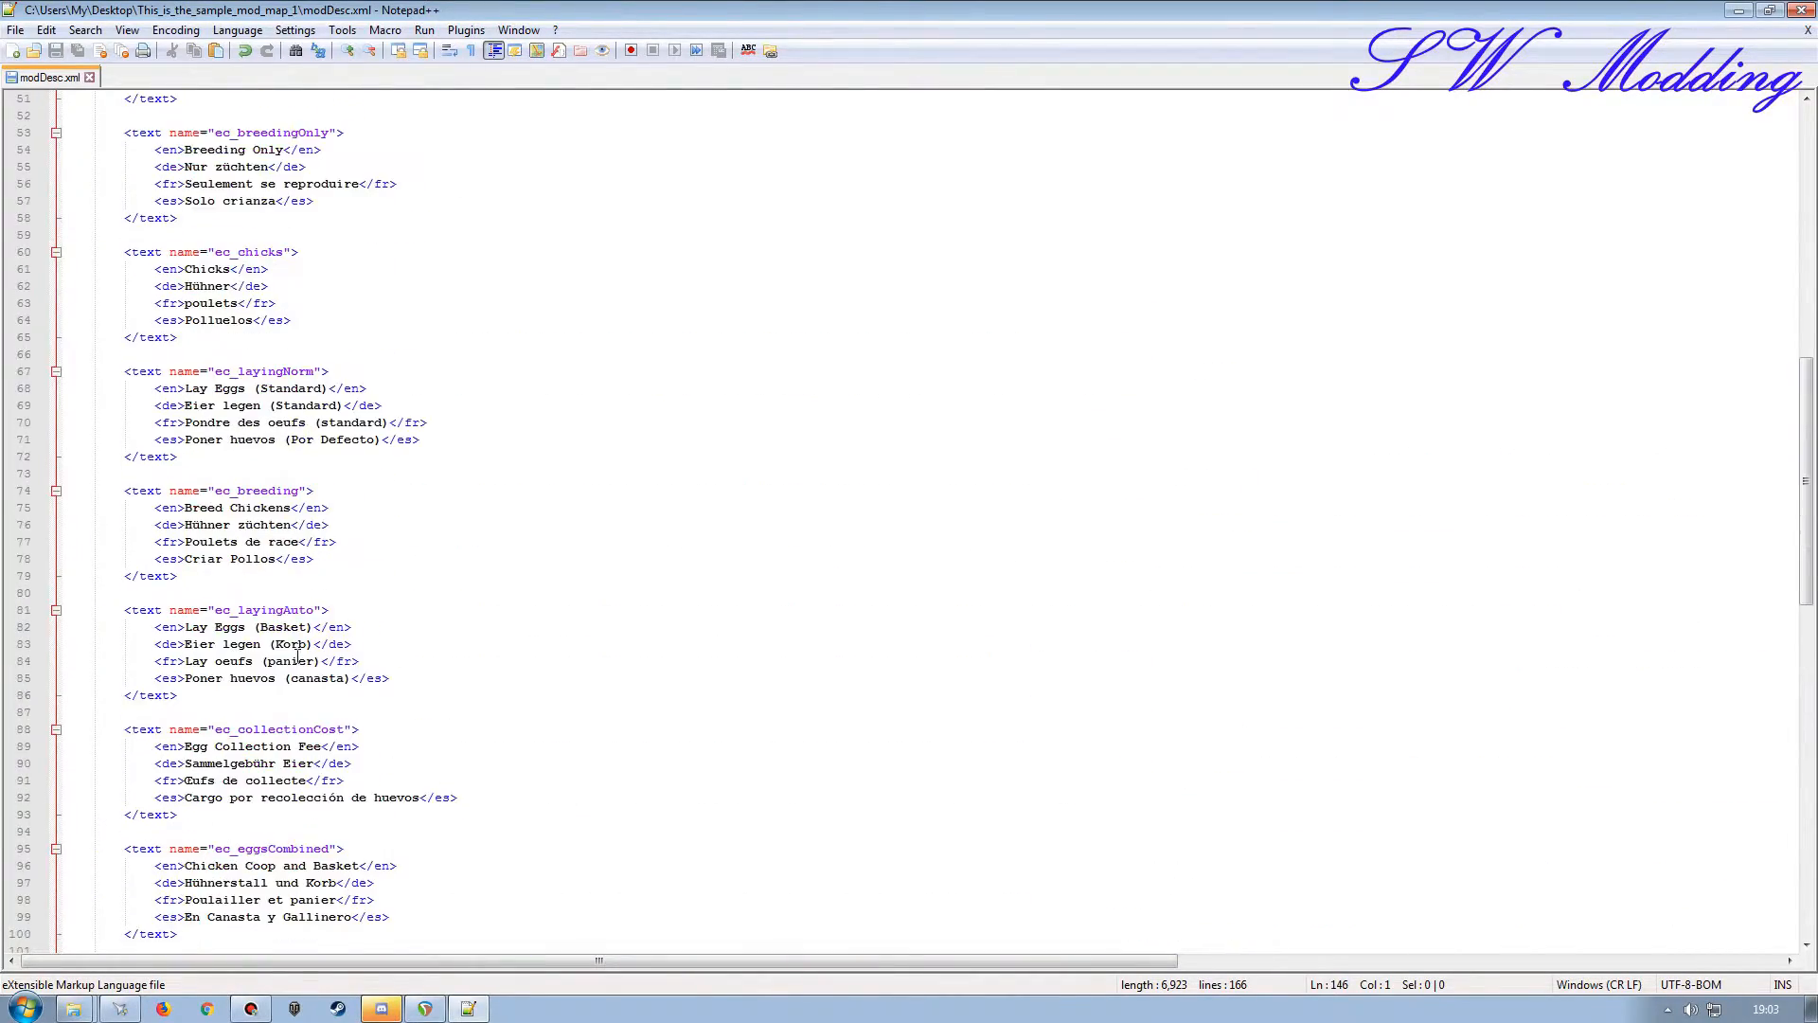
scroll(300, 655, "up", 12)
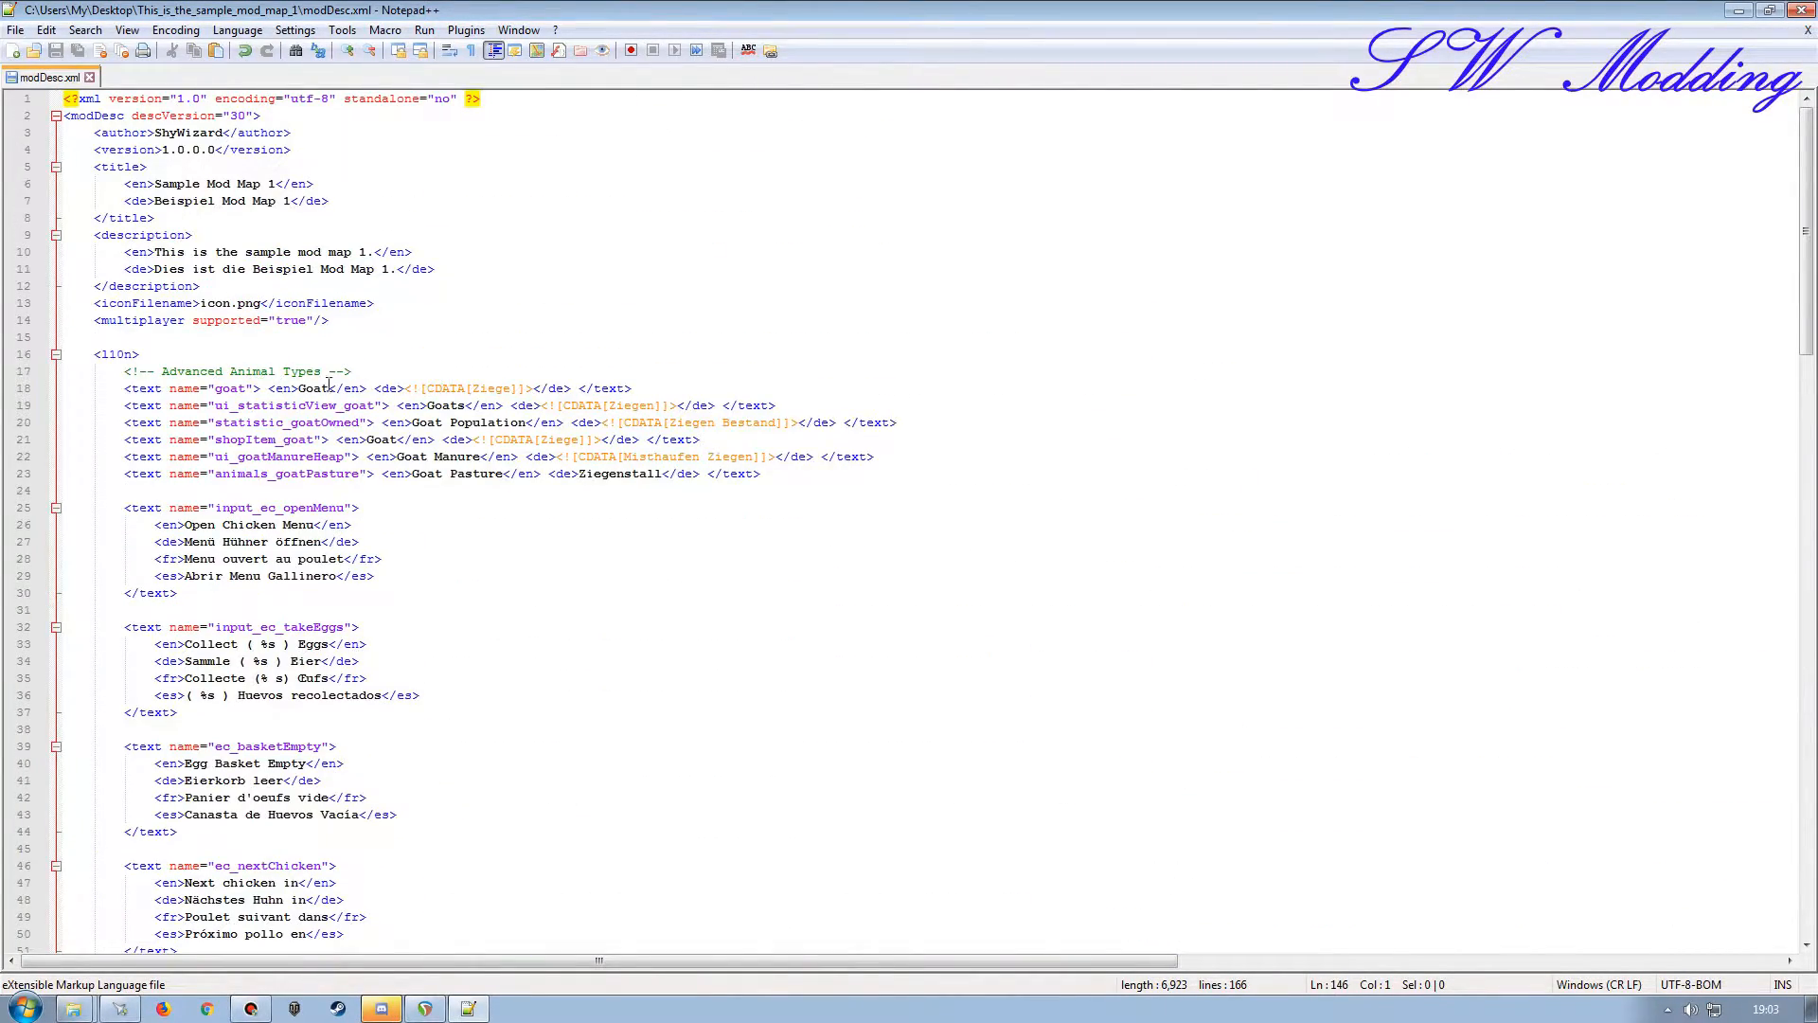
left_click(1808, 30)
left_click(1802, 10)
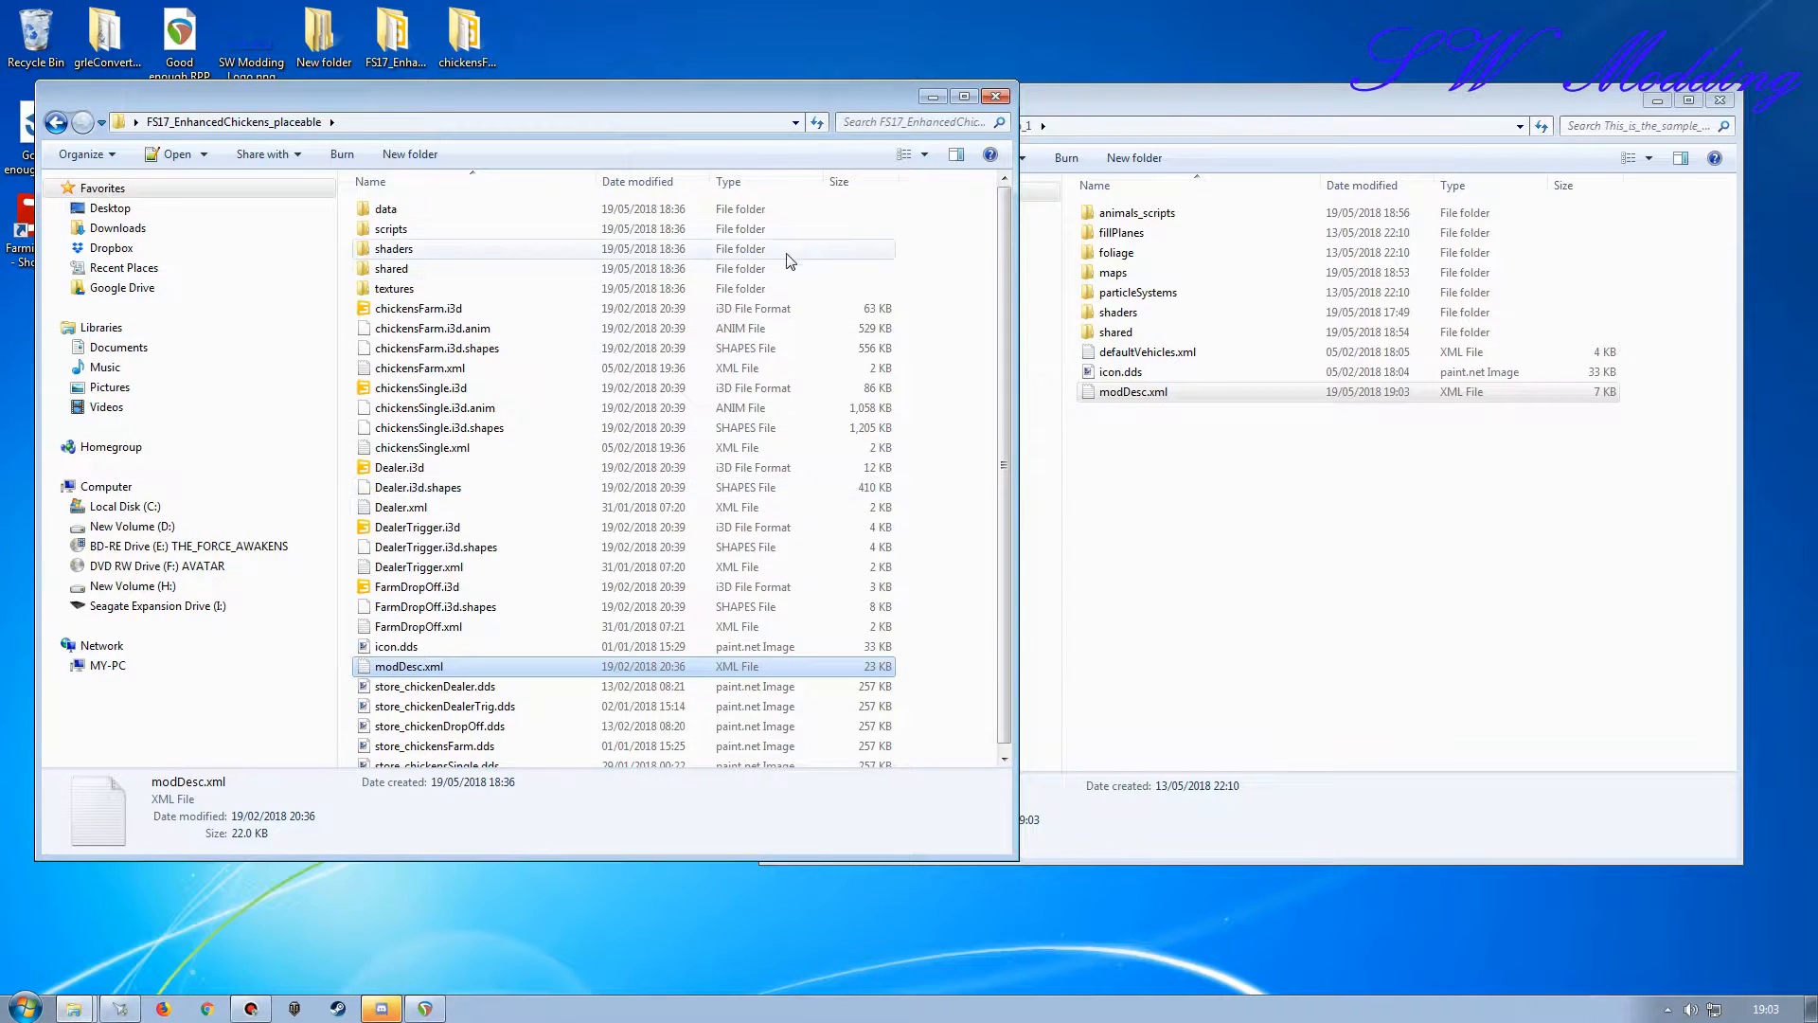
Copy chicken.dds from the Enhanced Chickens shared folder into the sample map's shared folder and close the source folder window.
double_click(388, 270)
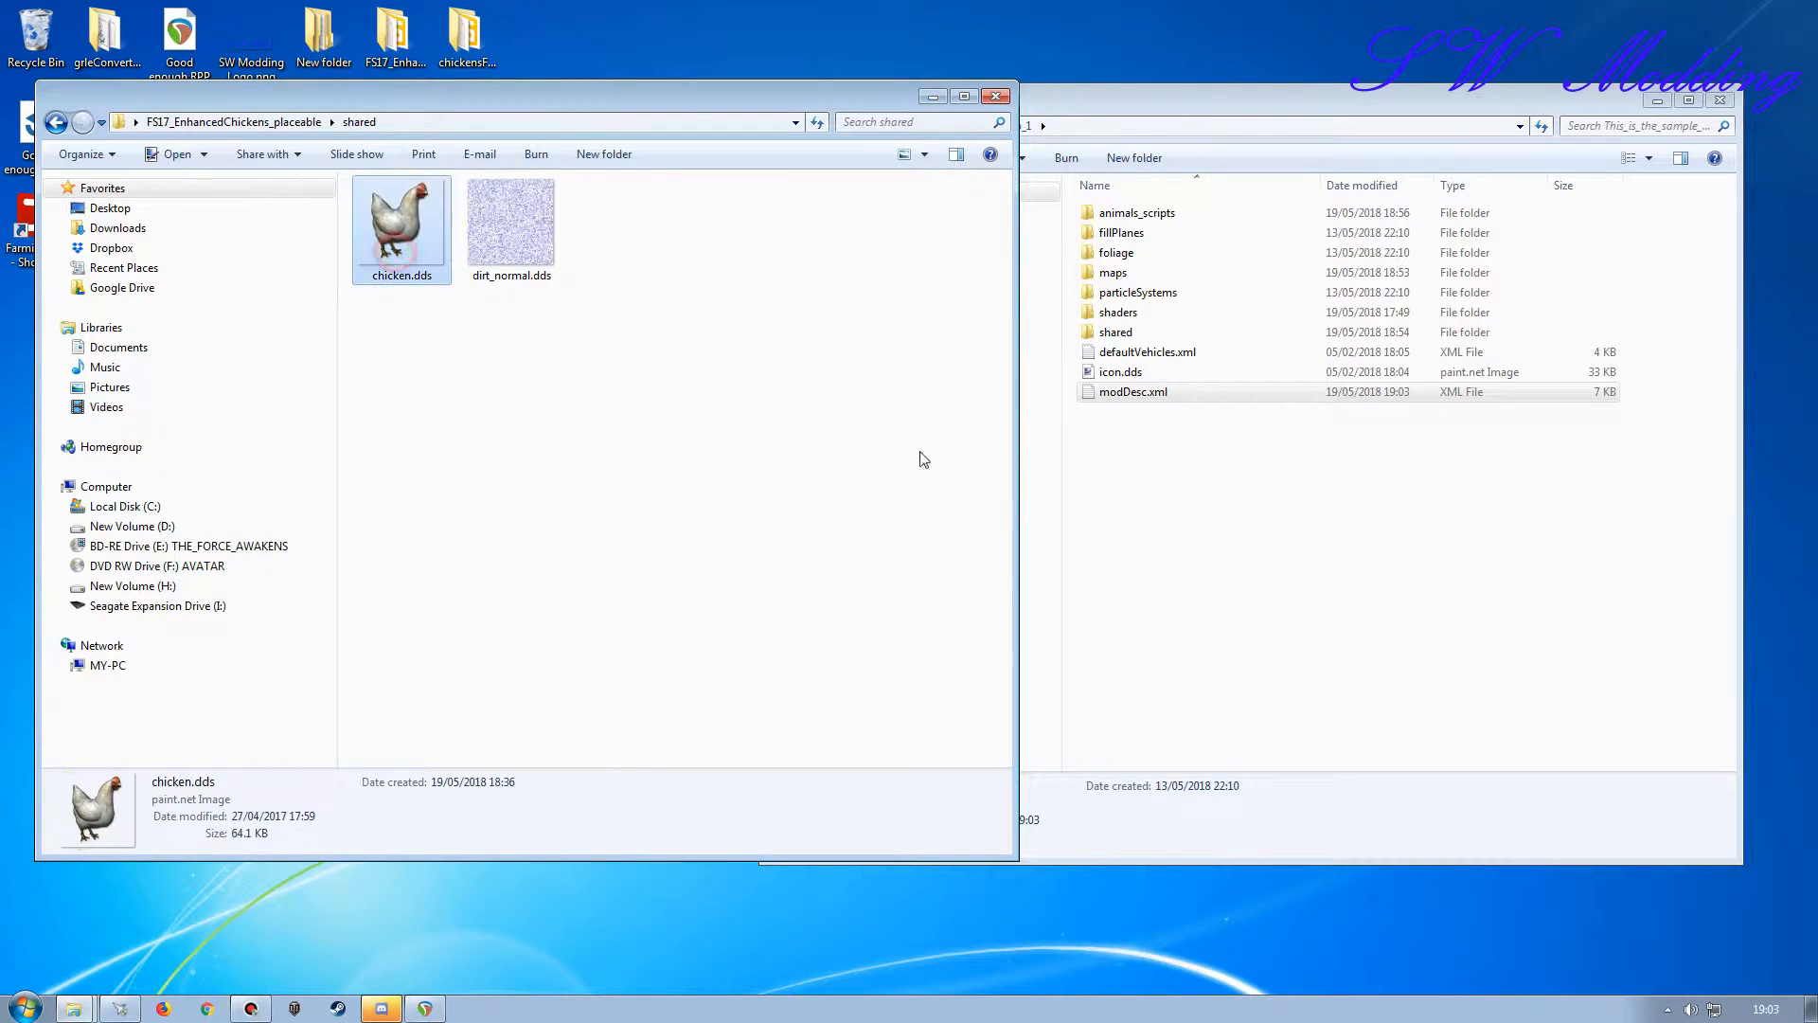
double_click(1116, 331)
right_click_drag(397, 228, 1430, 568)
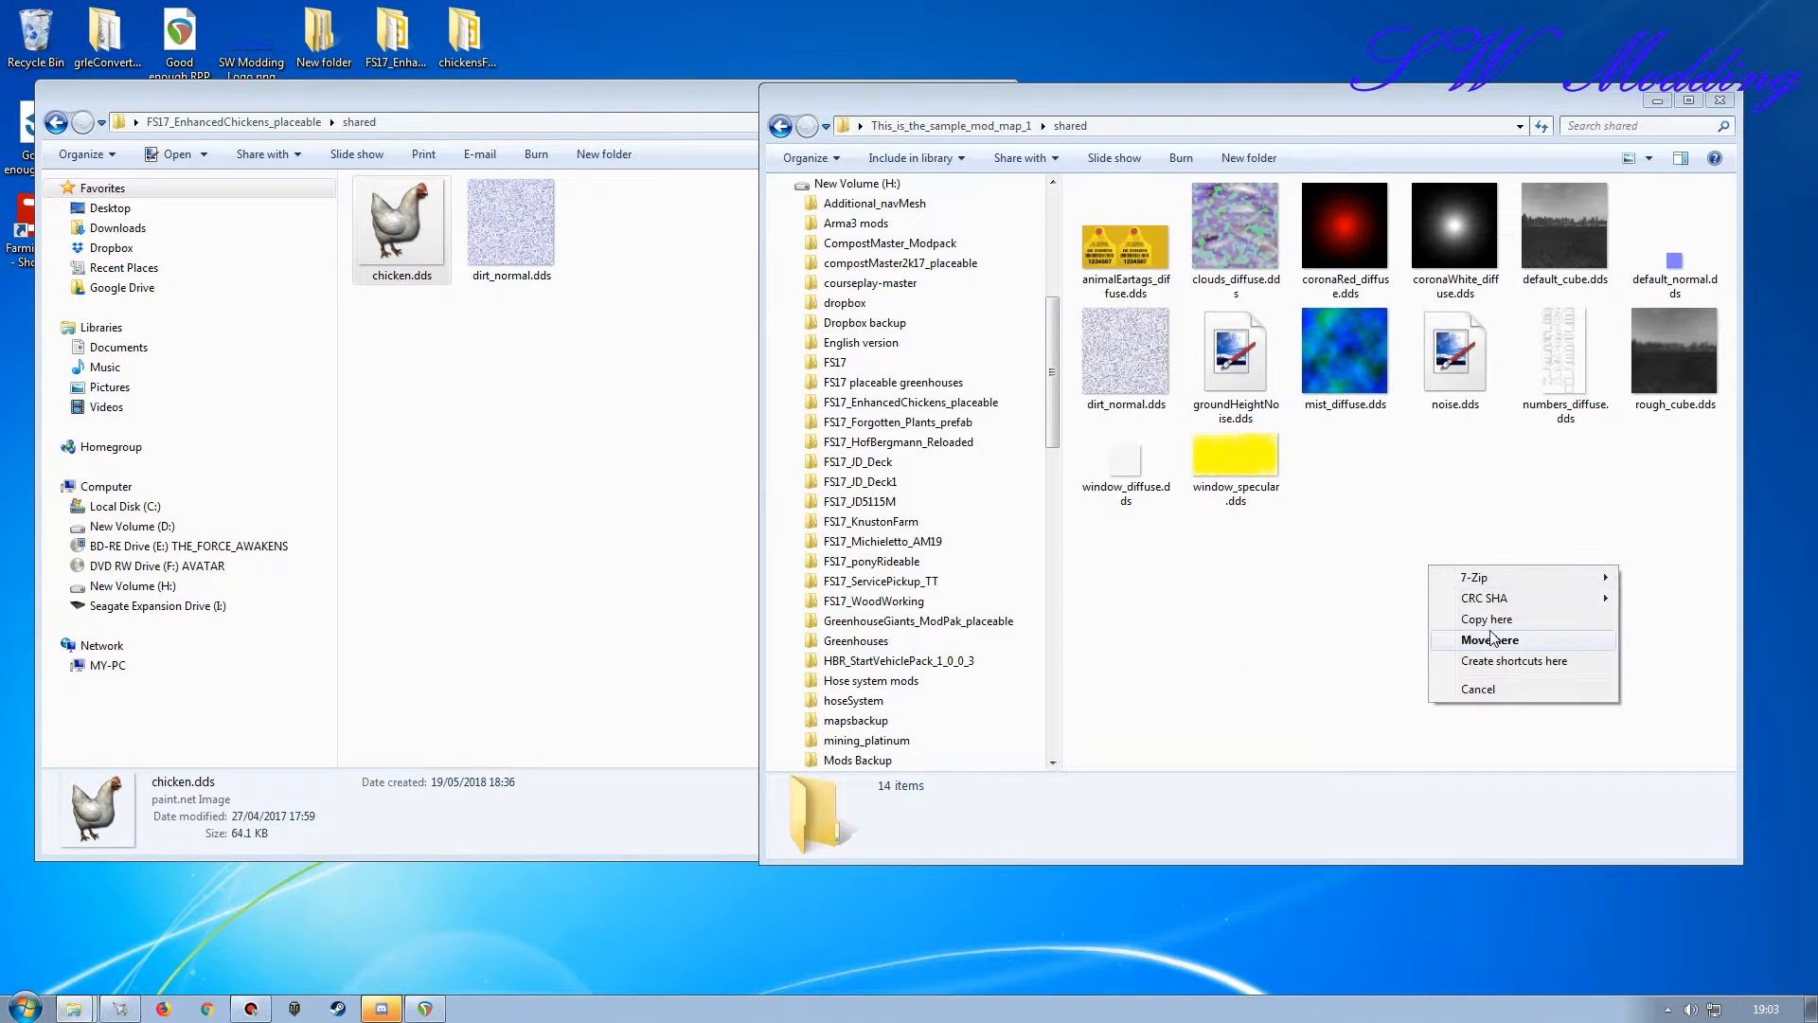
left_click(1486, 618)
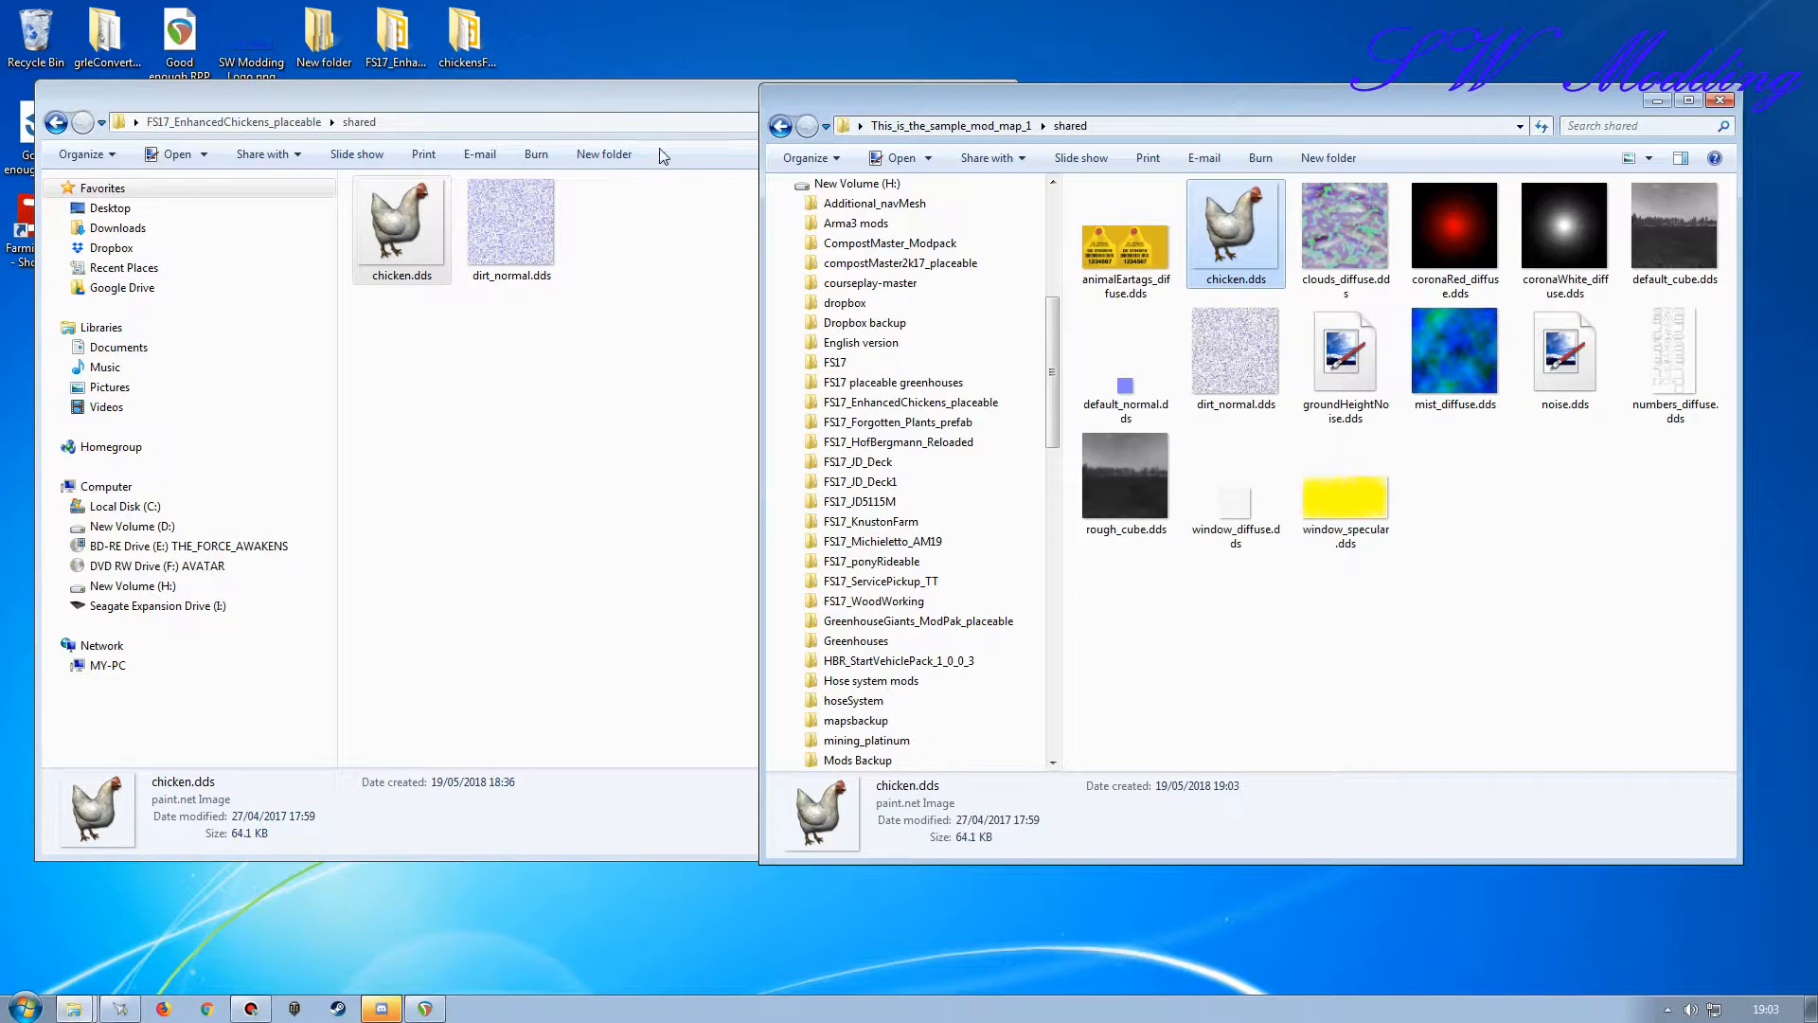
left_click(645, 104)
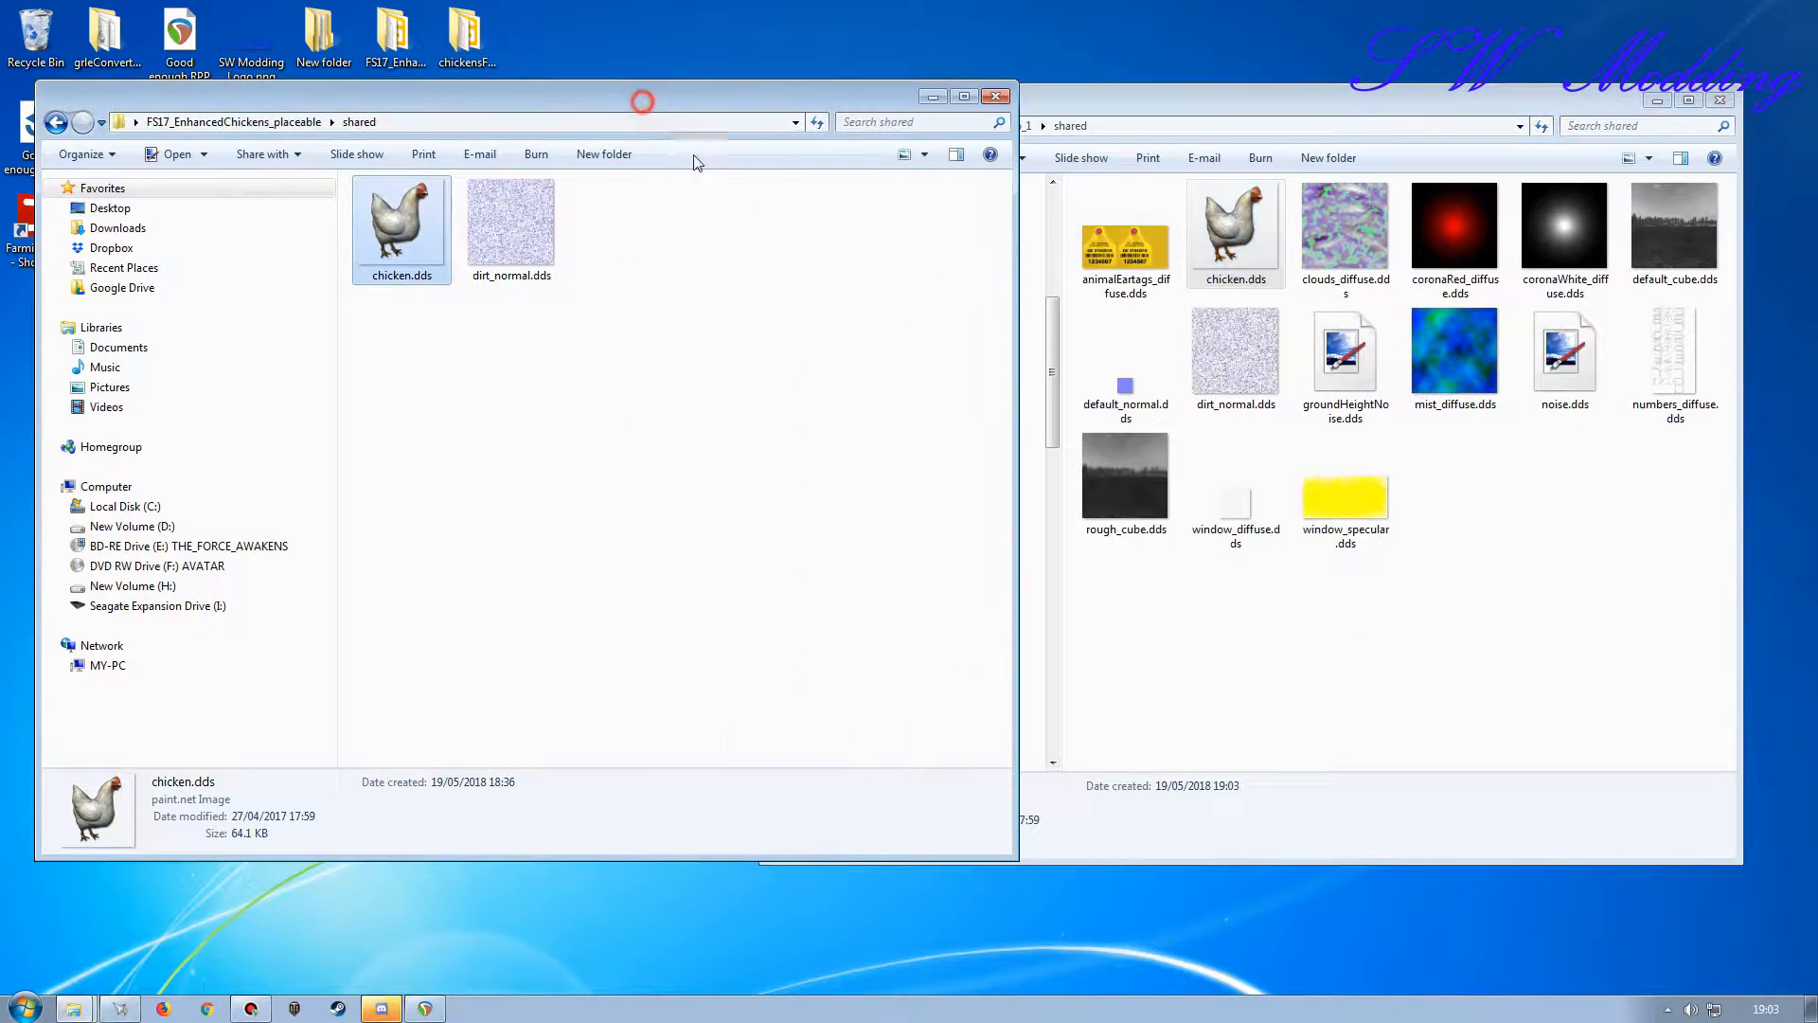
left_click(996, 98)
left_click_drag(1123, 102, 779, 100)
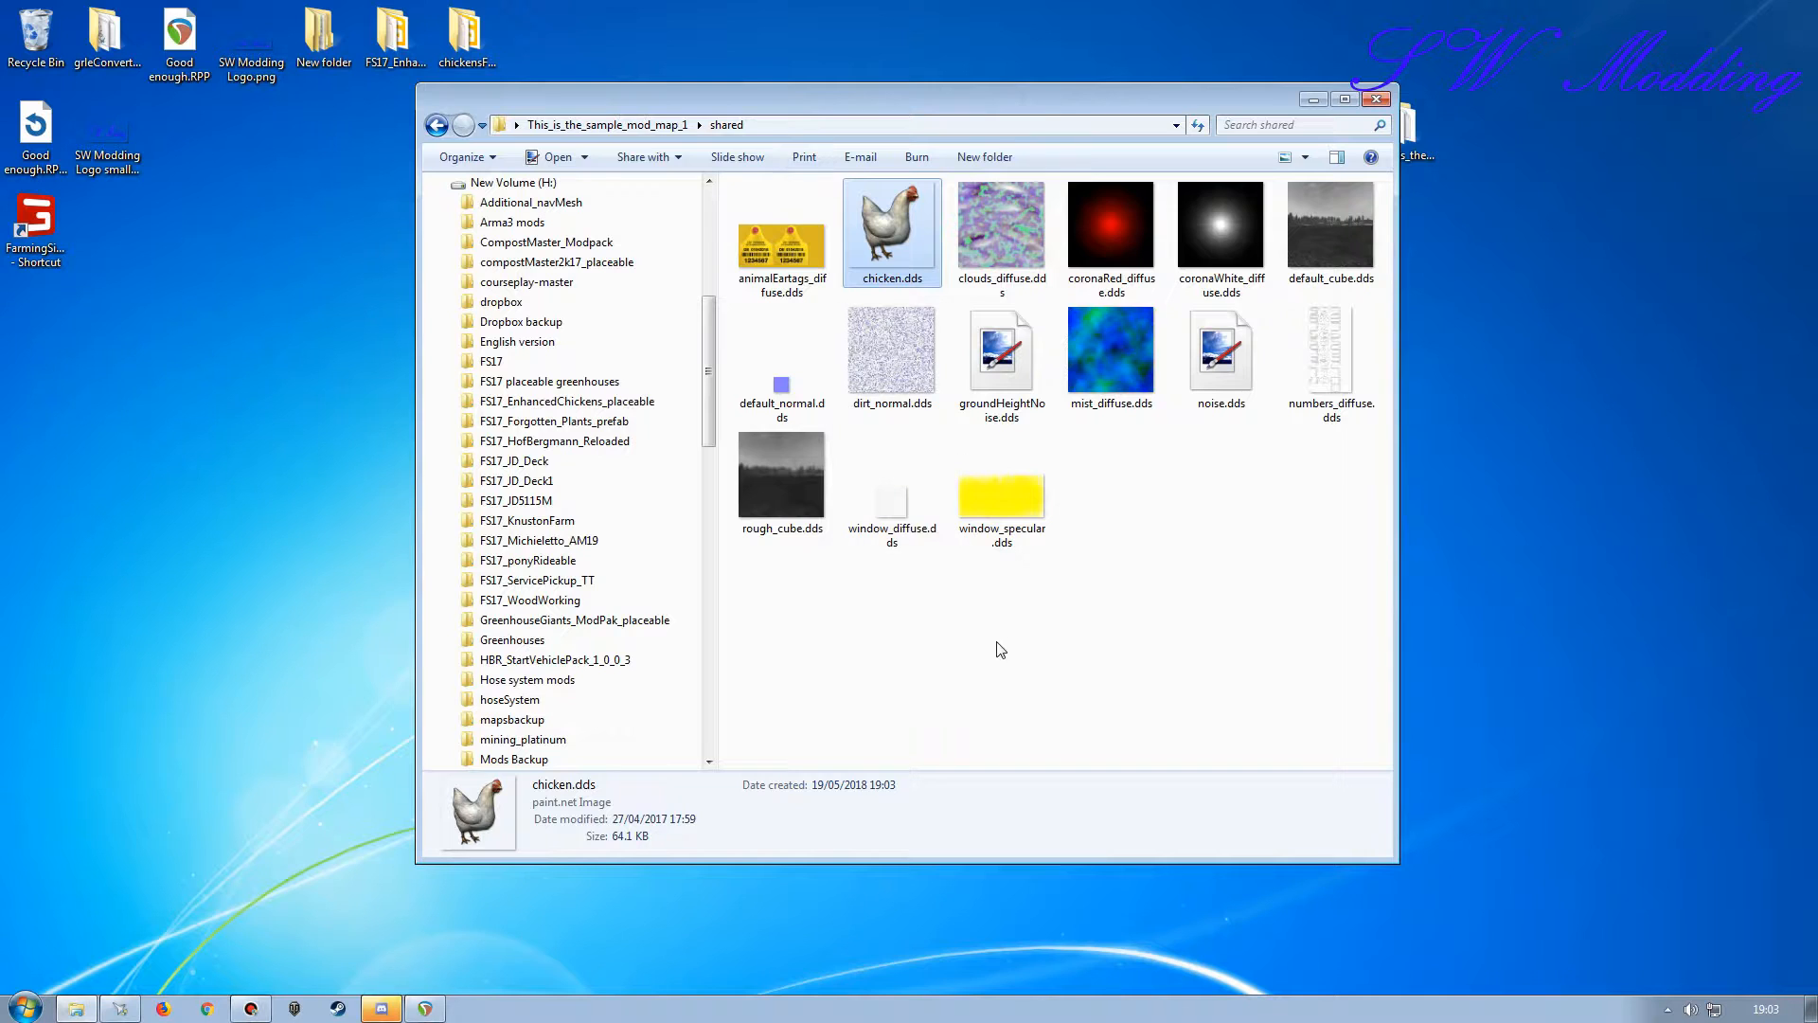
left_click(997, 644)
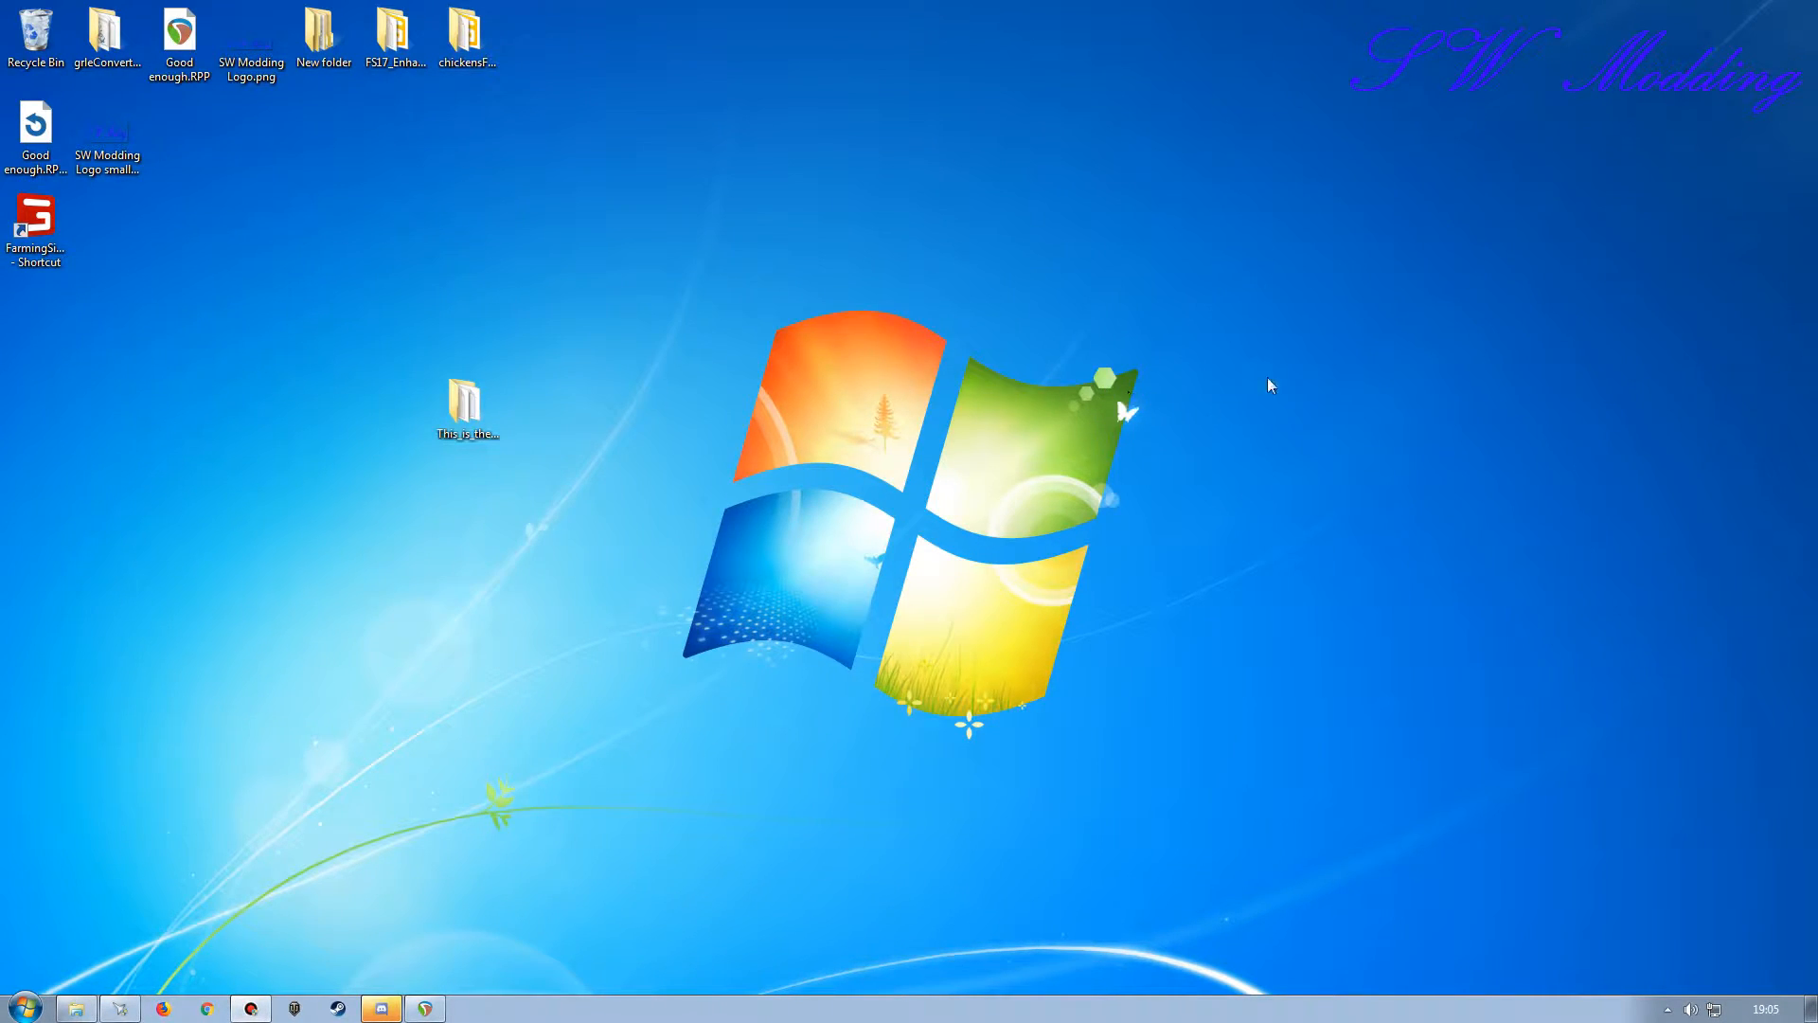
Open map01.i3d from the sample map's maps folder in GIANTS Editor version 7.1.0.
double_click(464, 402)
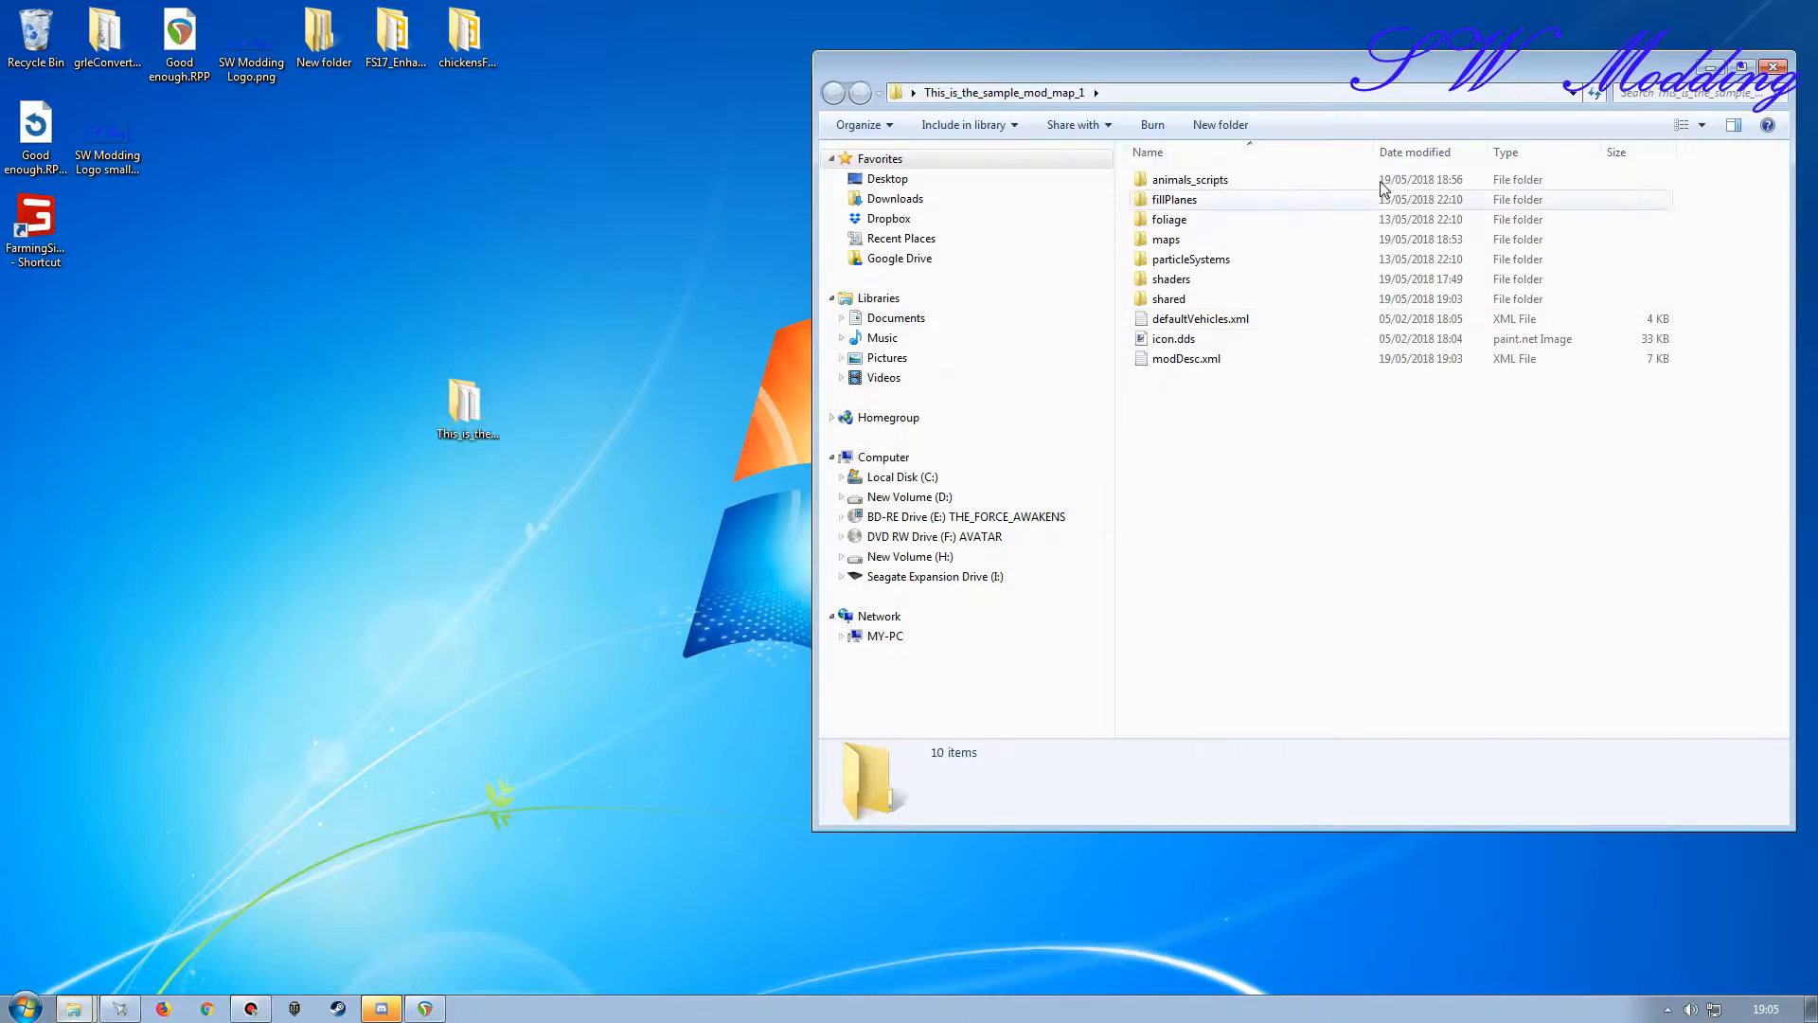
left_click_drag(1311, 68, 877, 133)
left_click(734, 307)
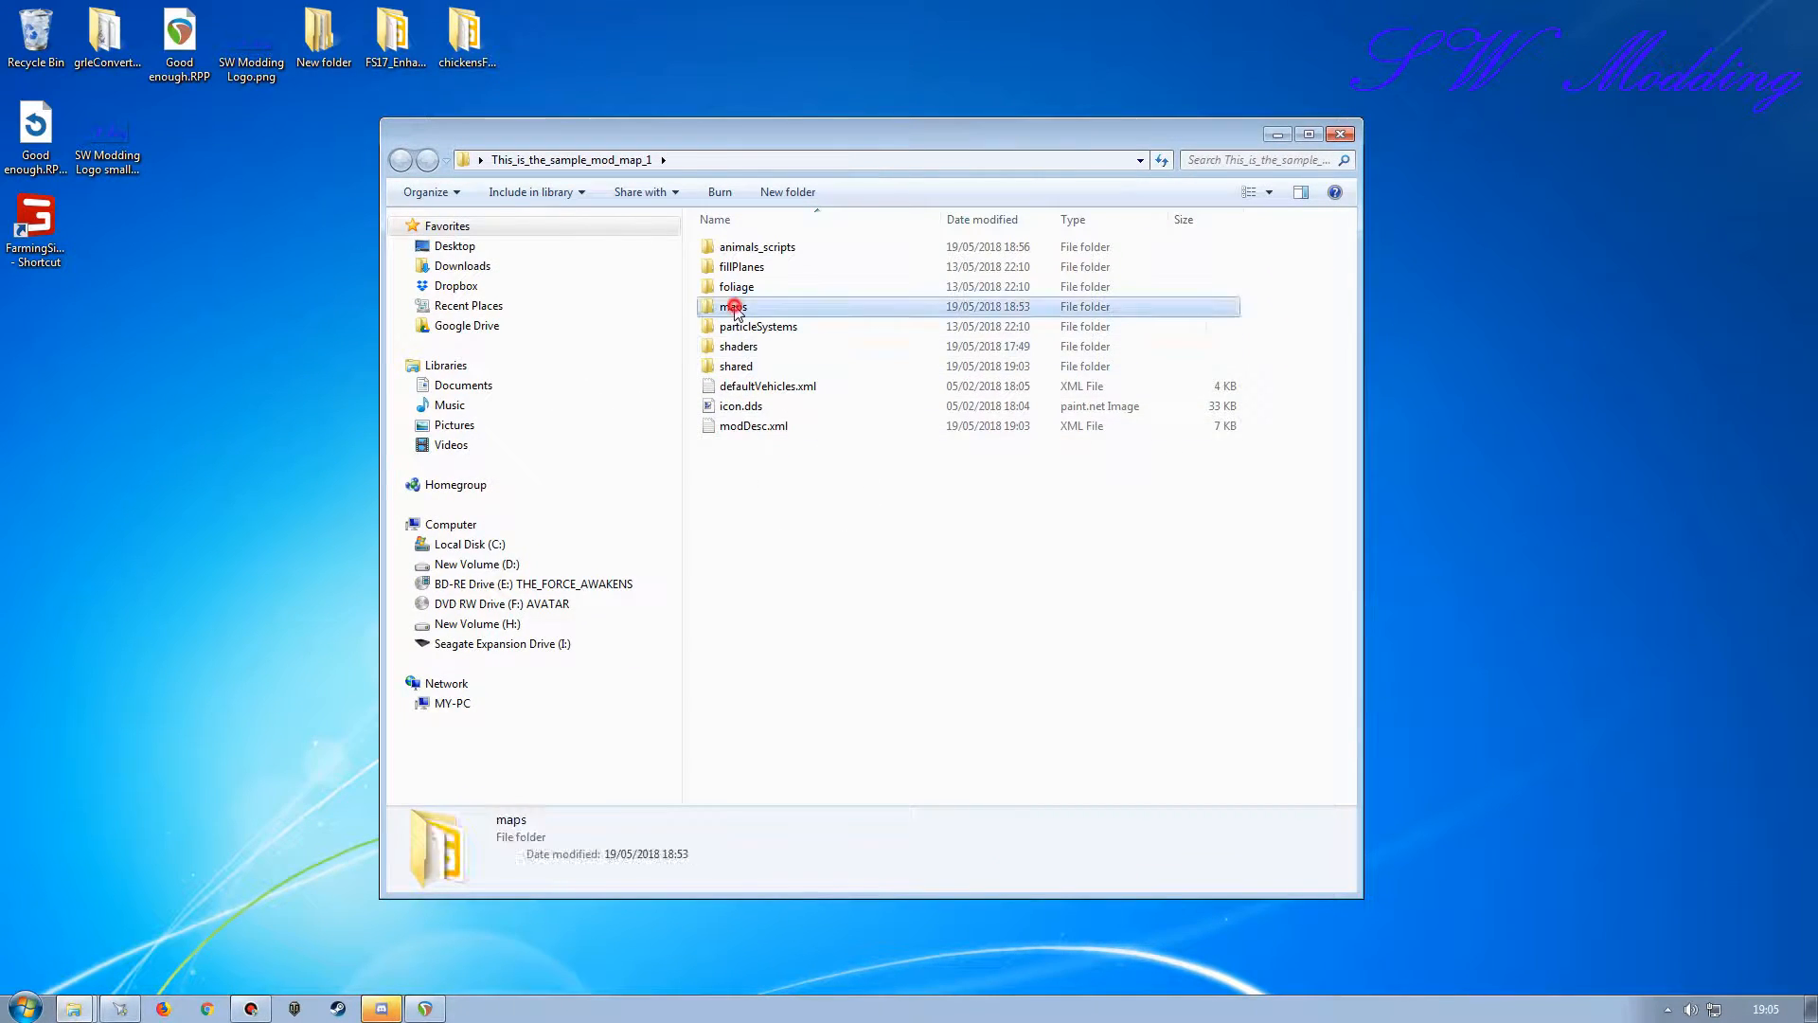
double_click(734, 306)
double_click(748, 366)
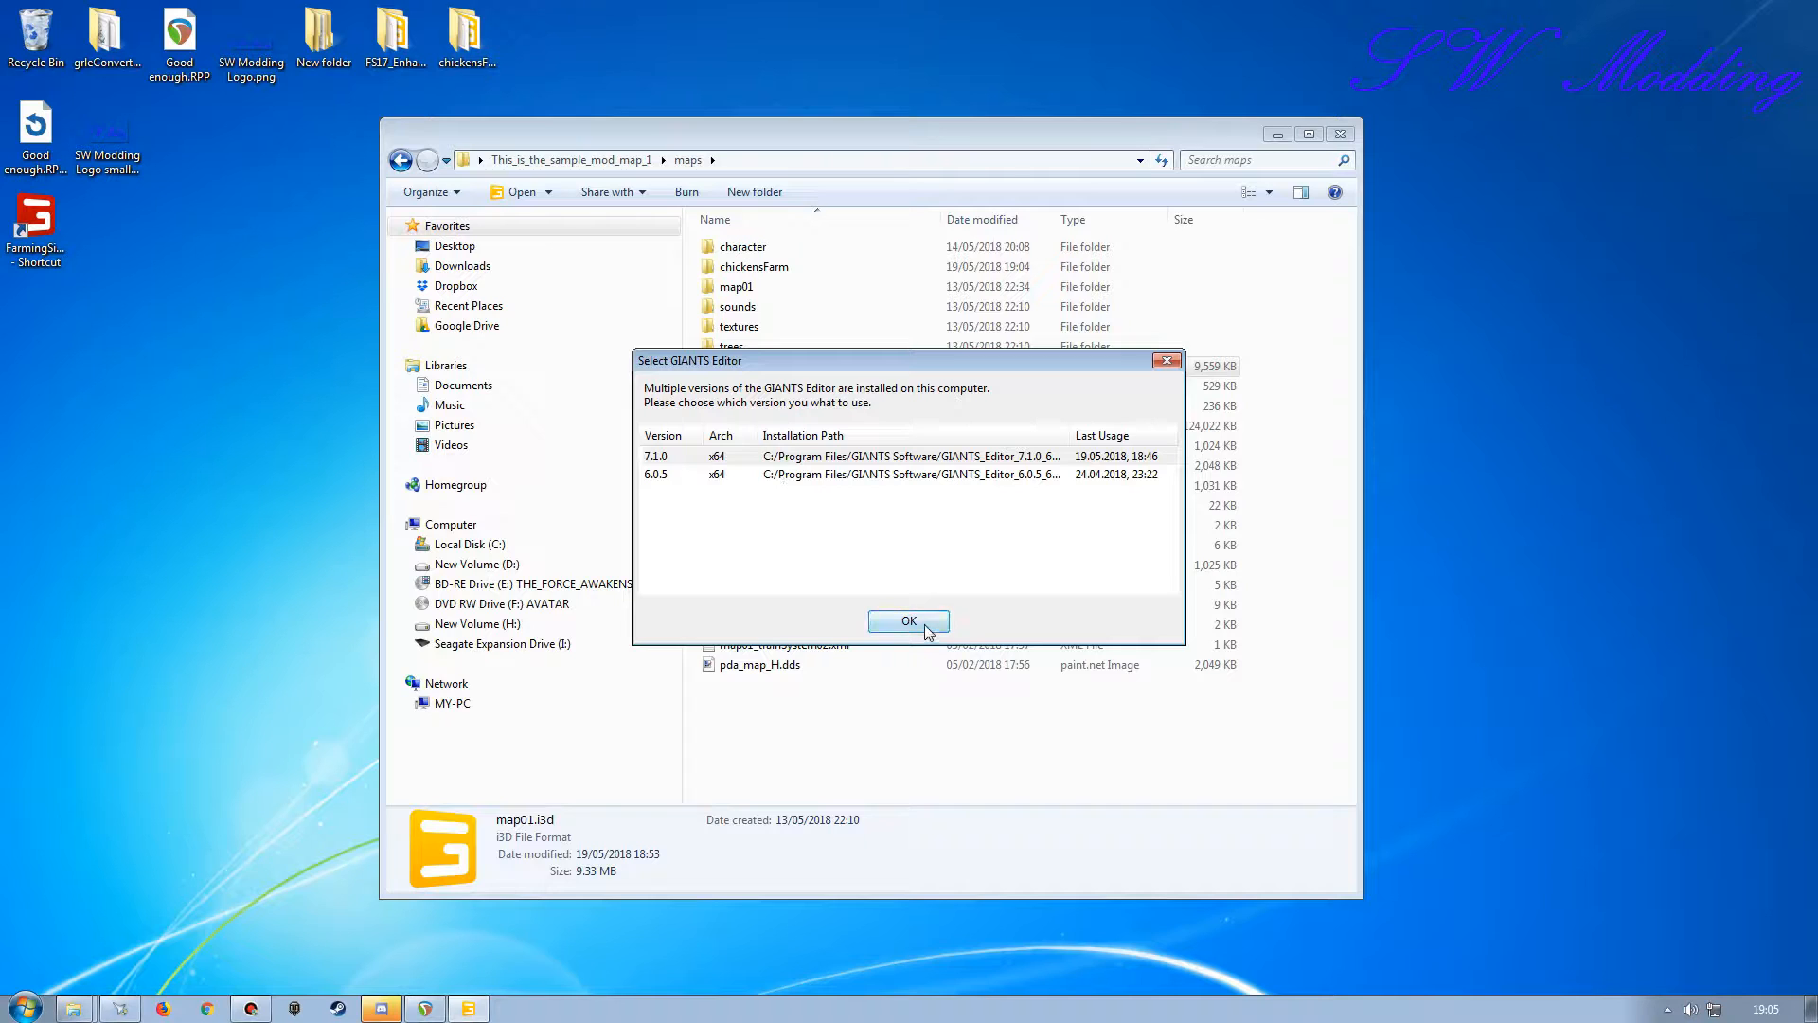
left_click(927, 627)
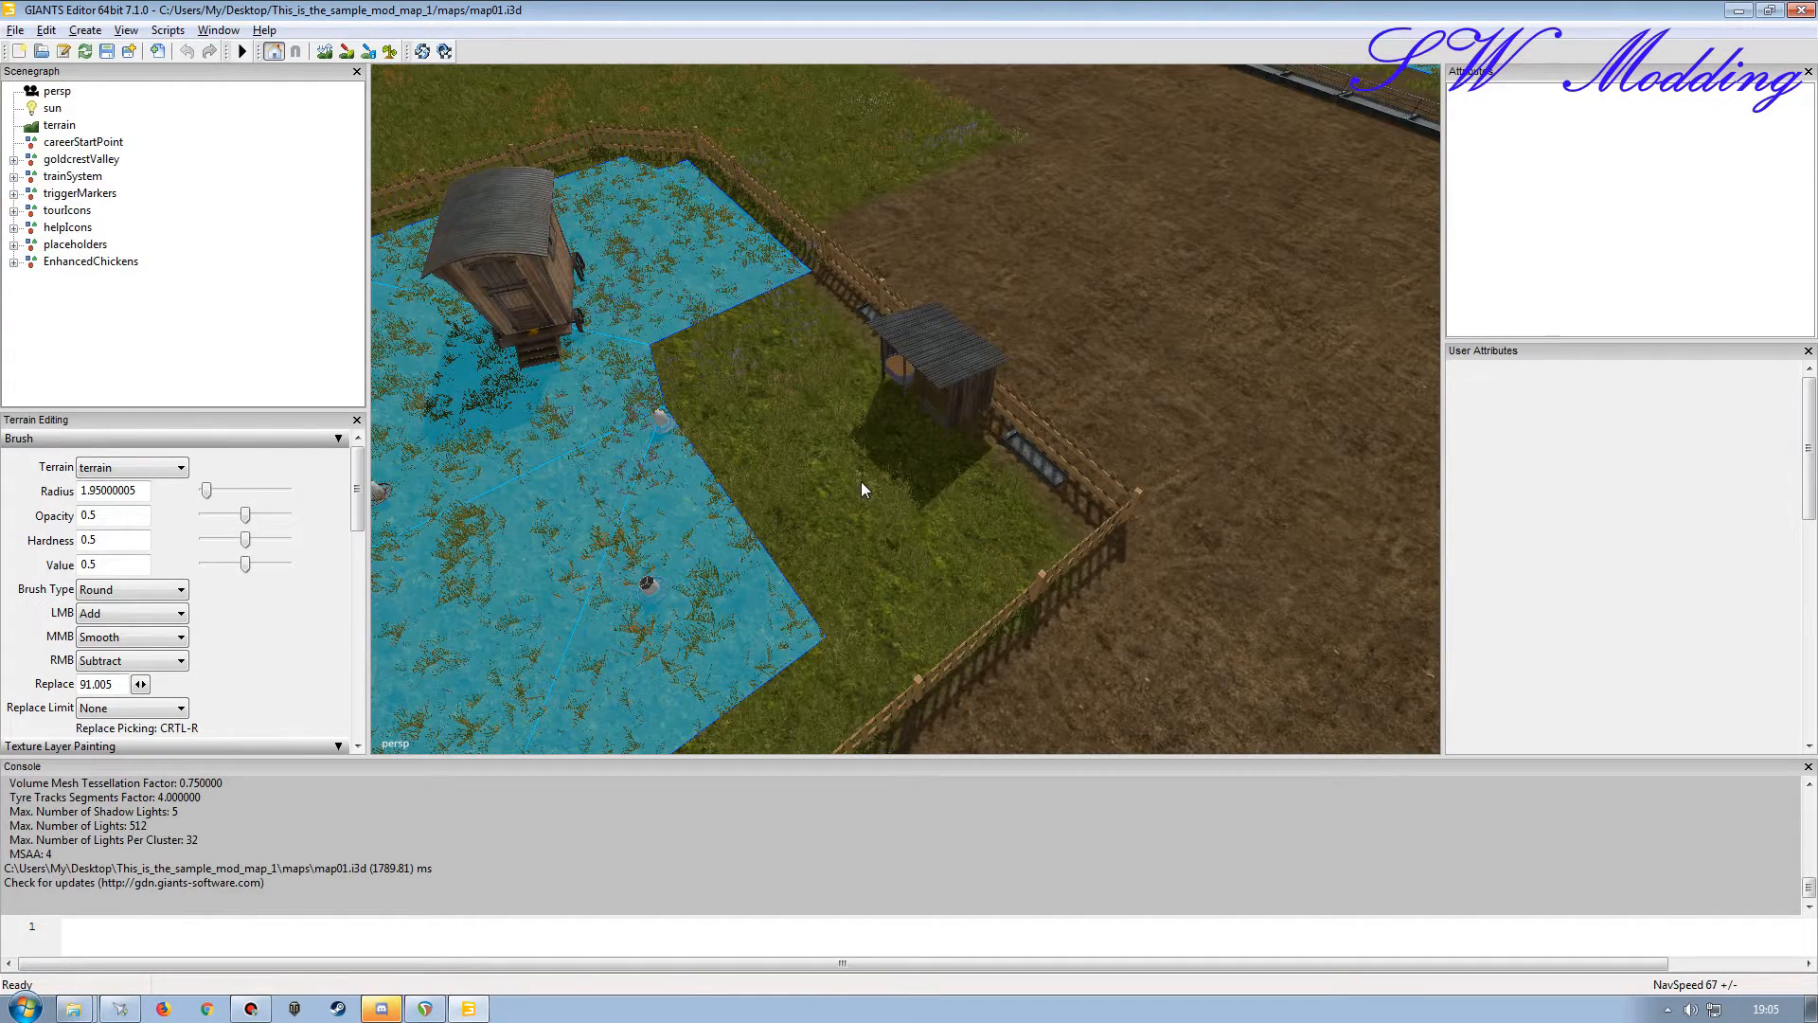
Add chicken to the animalTypes attribute of animalLoadingTriggerDealer, under animalLoadingTriggers in goldcrestValley.
mouse_move(863, 488)
left_mouse_down("alt")
mouse_move(811, 376)
mouse_move(756, 504)
left_mouse_up("alt")
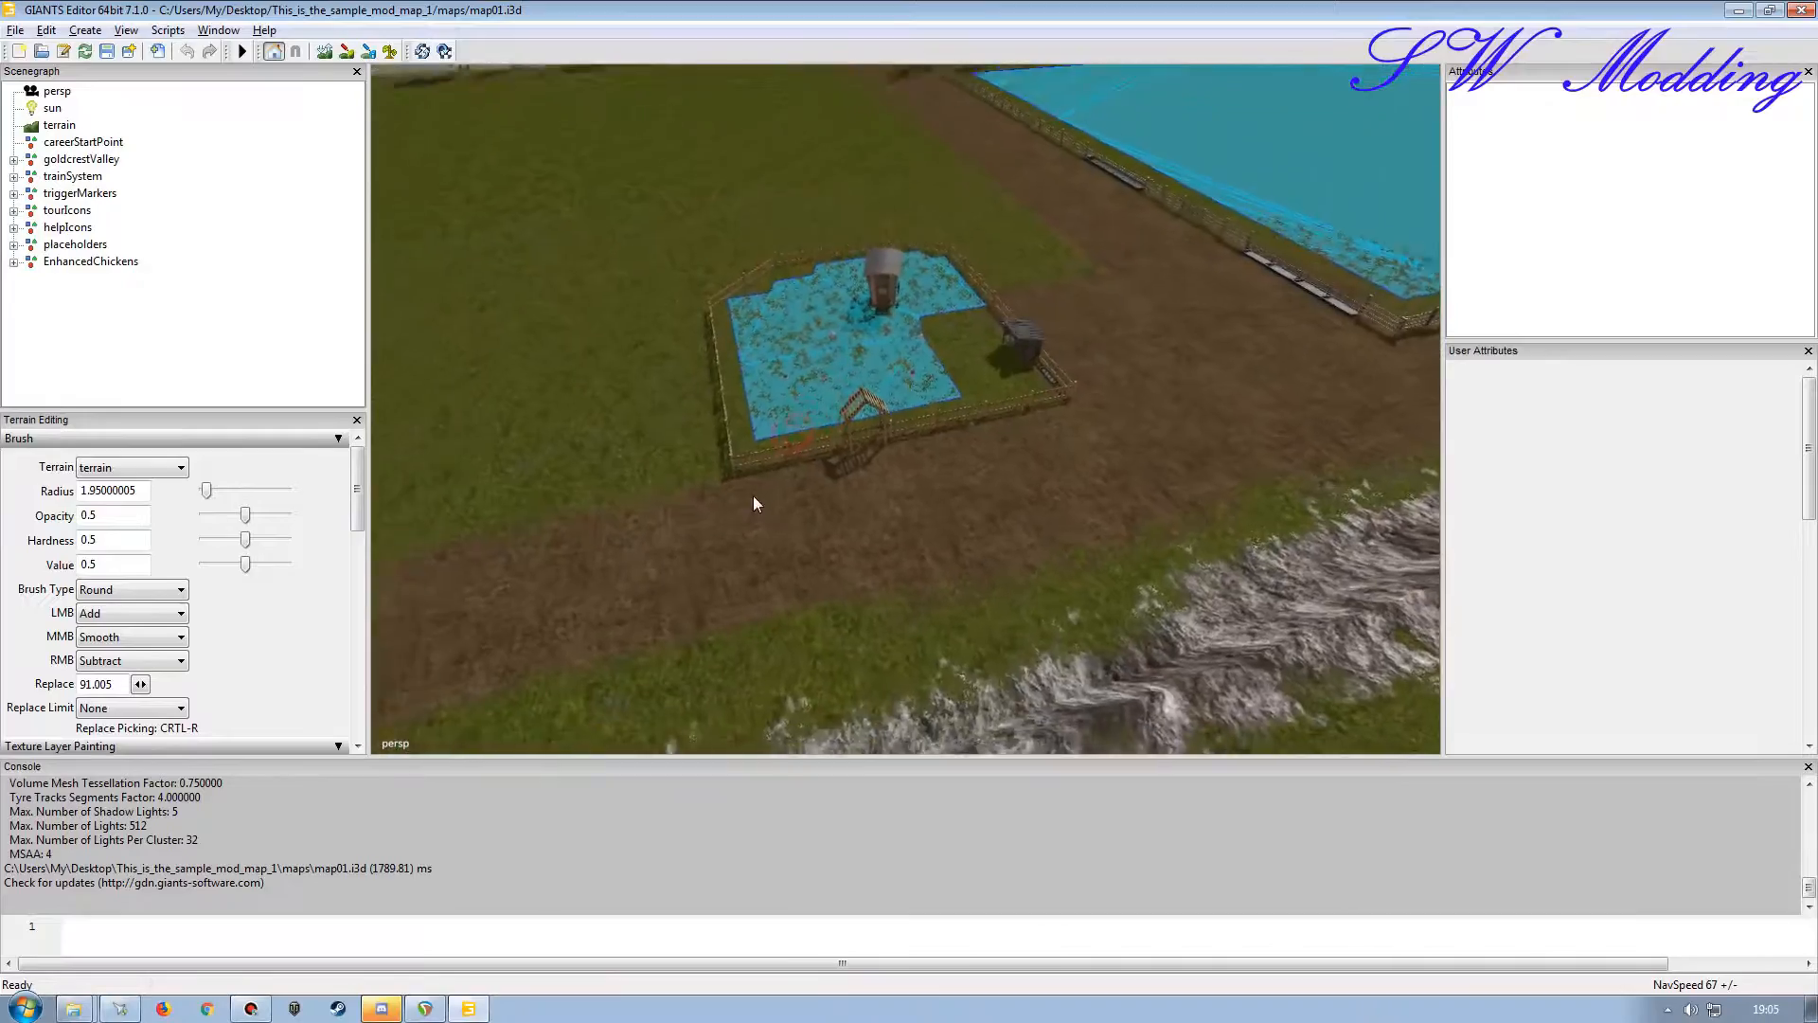
scroll(754, 493, "up", 6)
scroll(837, 457, "down", 8)
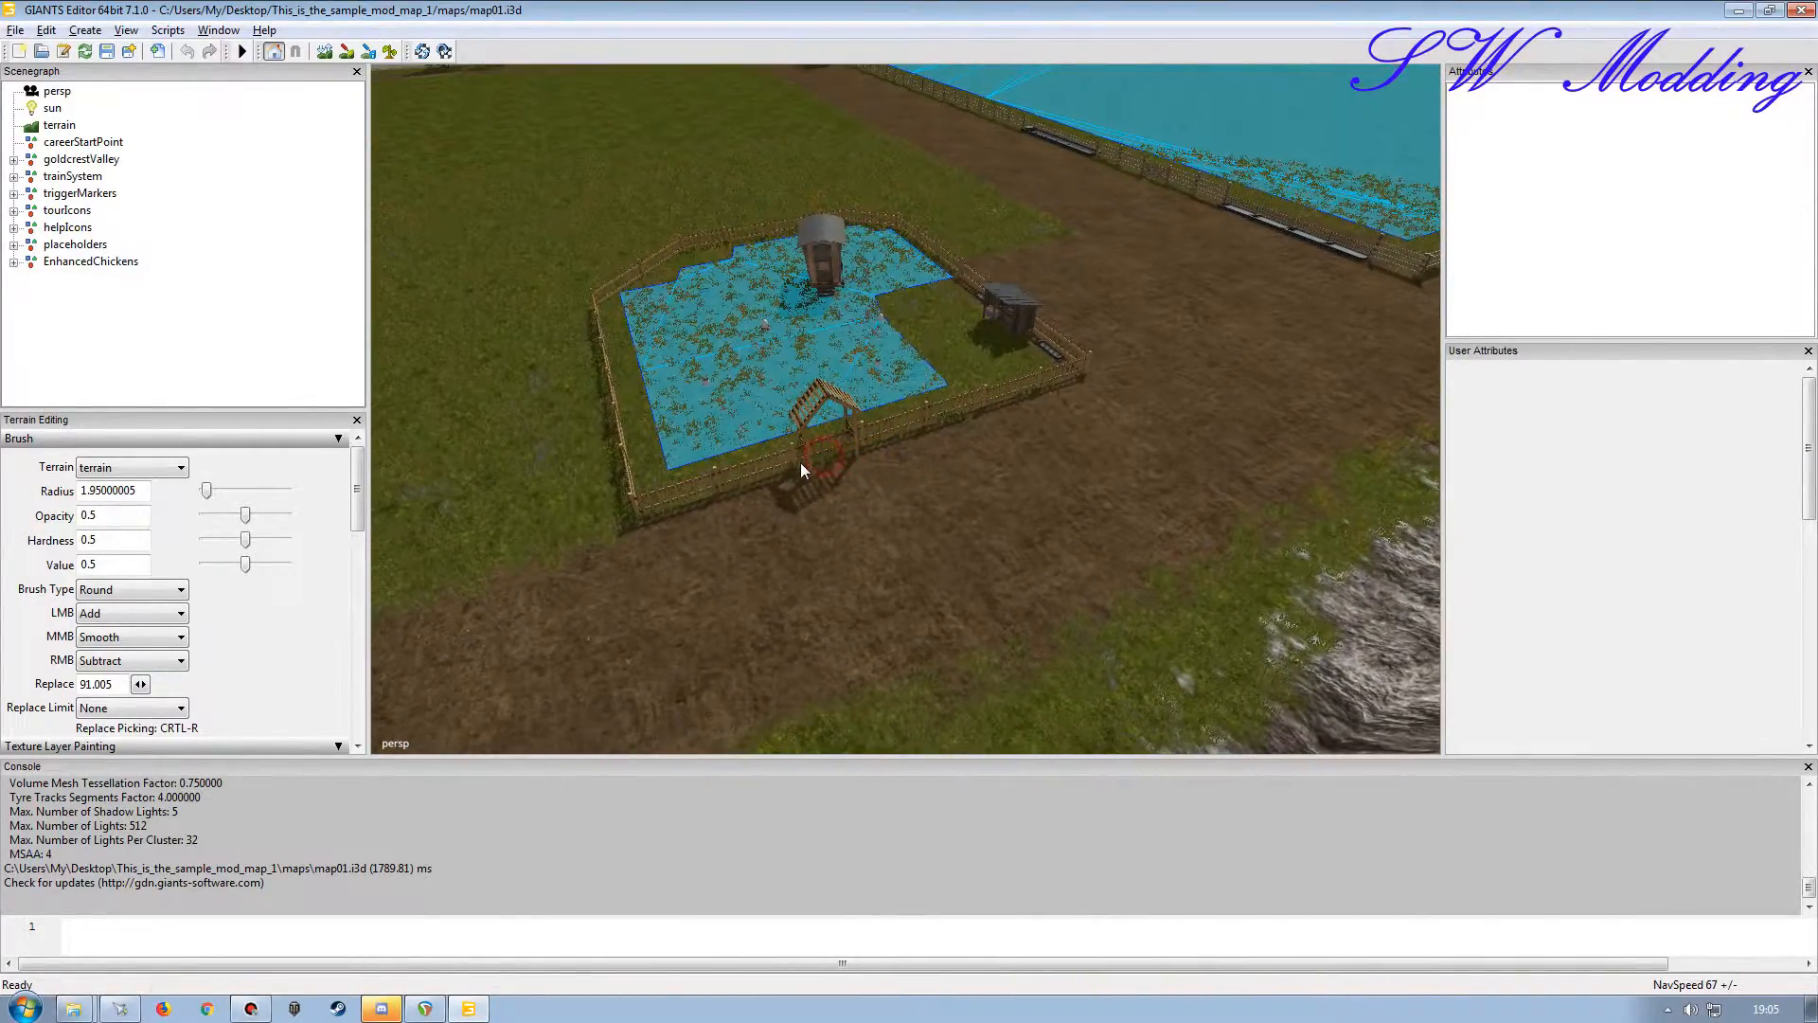
left_click(13, 159)
left_click(31, 210)
left_click(32, 210)
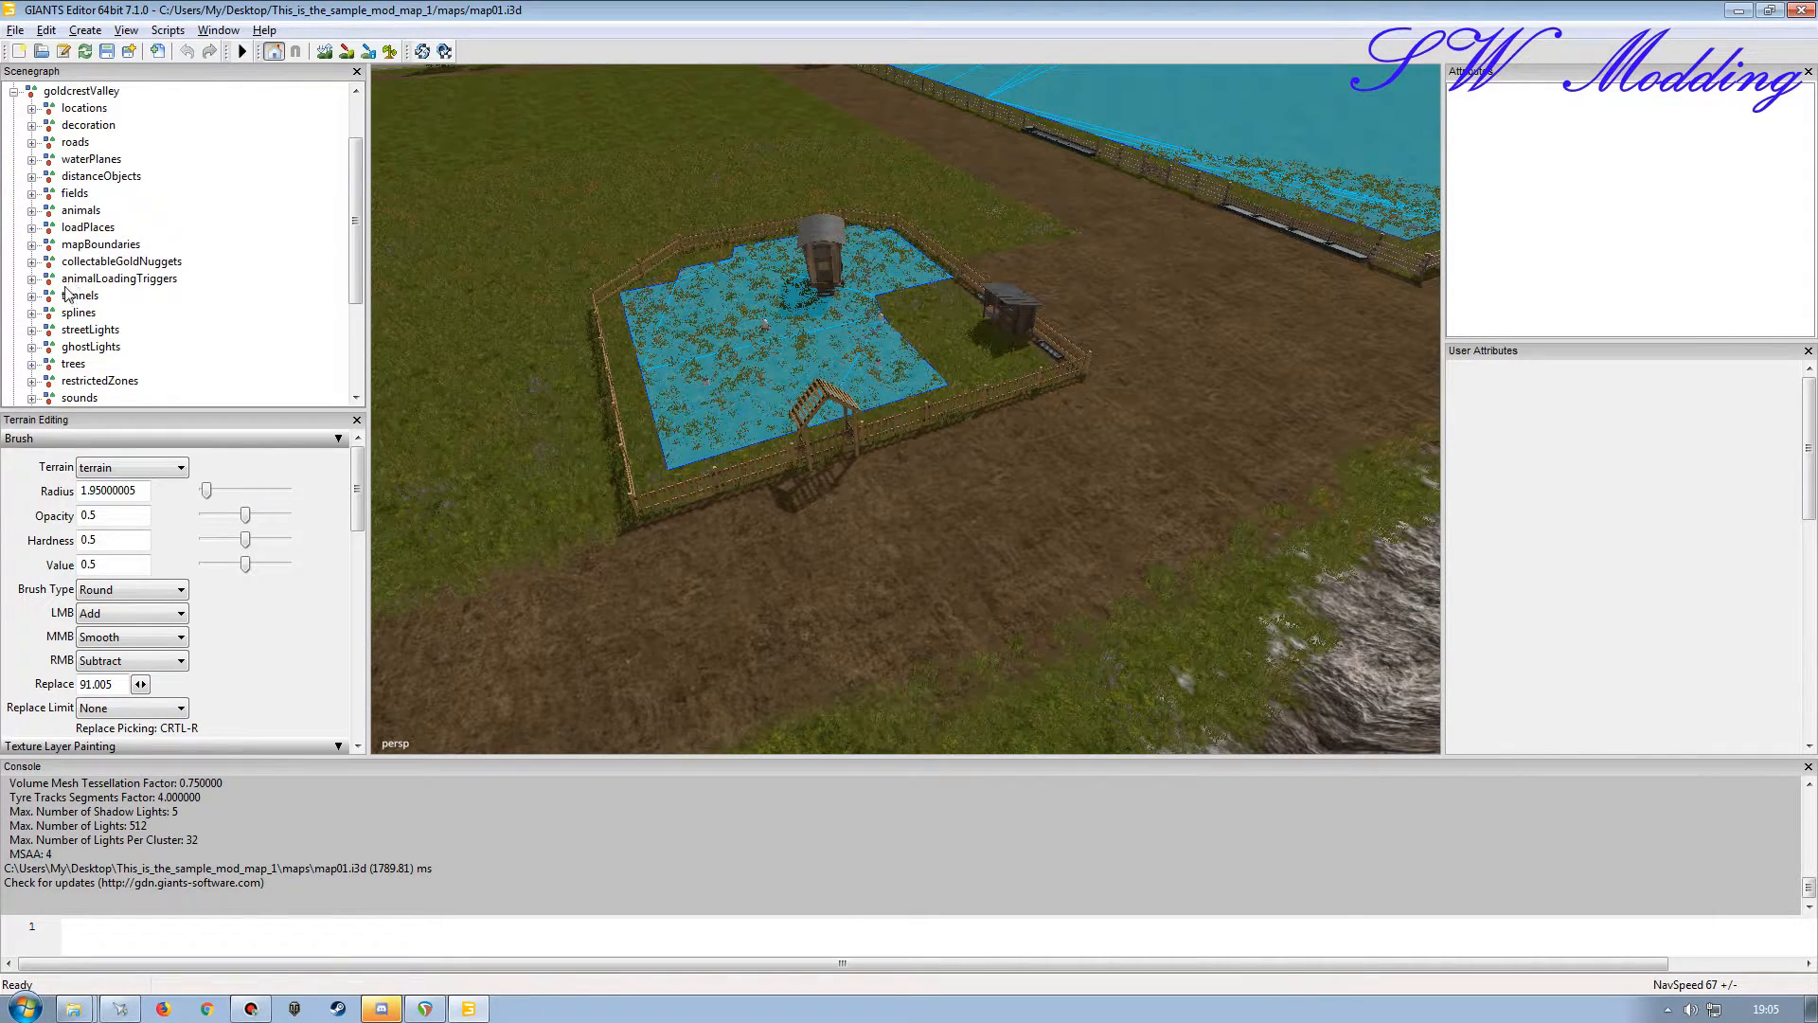
left_click(31, 279)
left_click(150, 295)
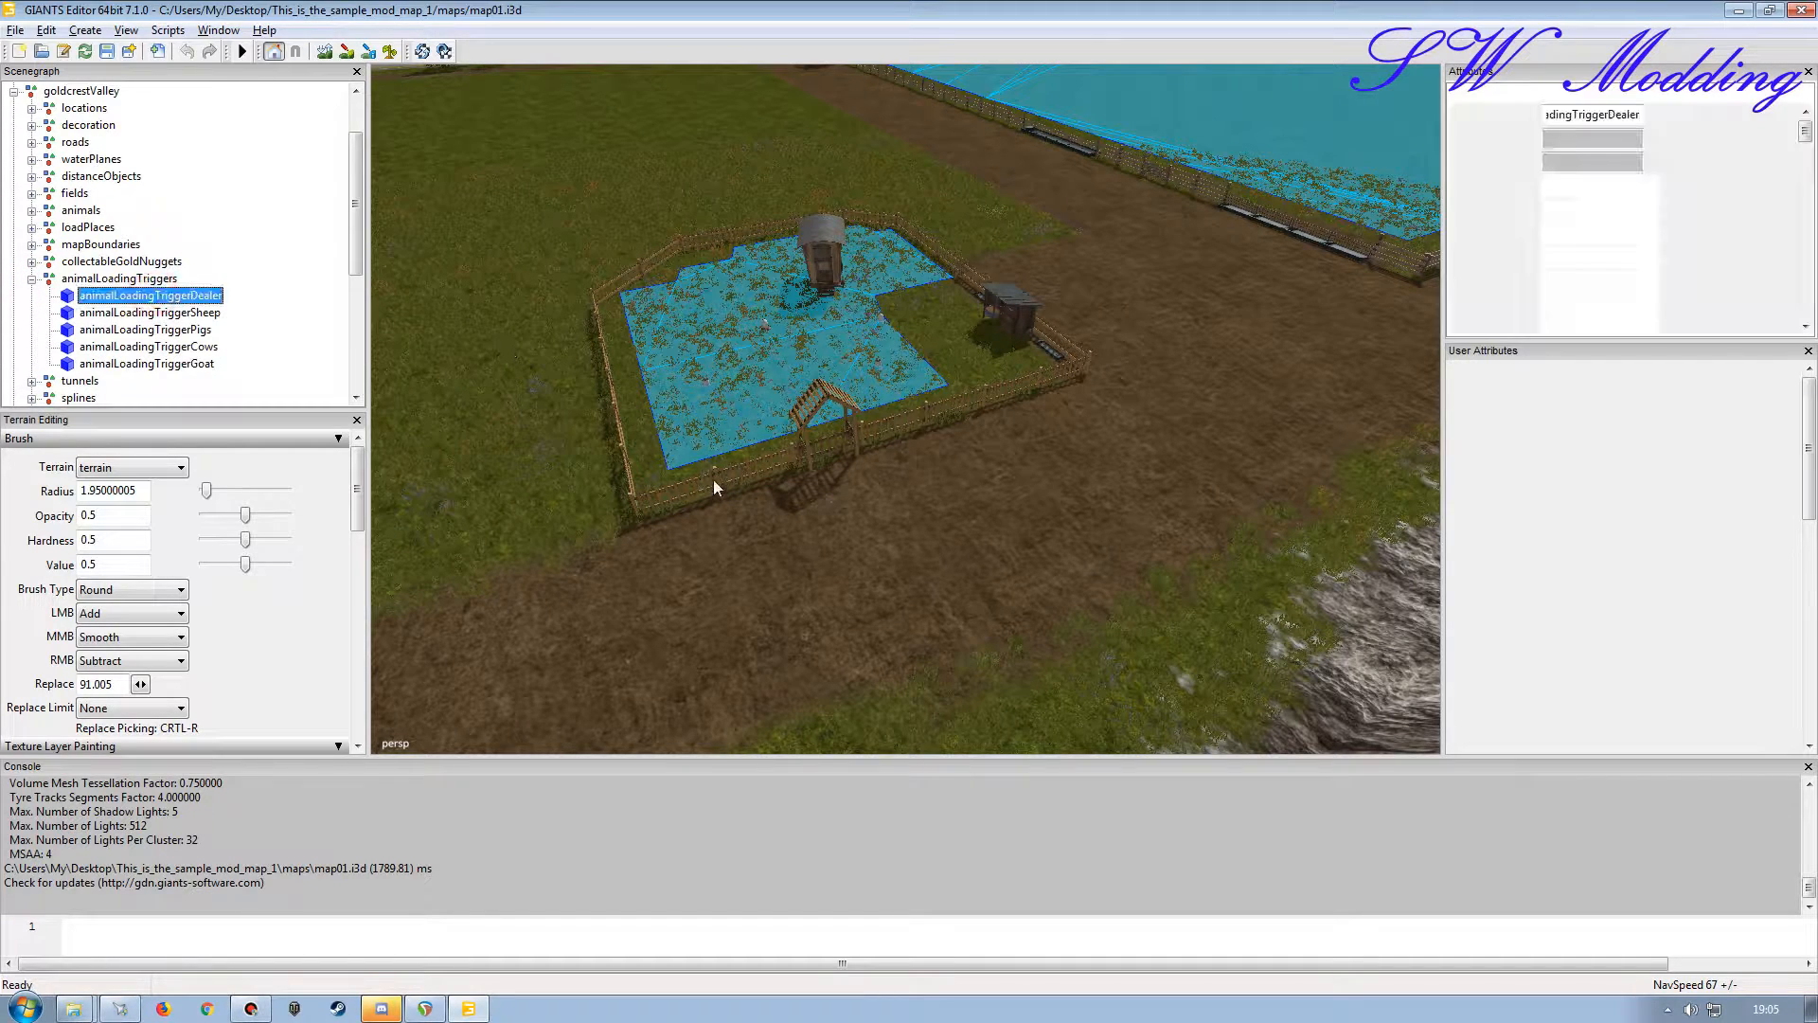
left_click(1583, 412)
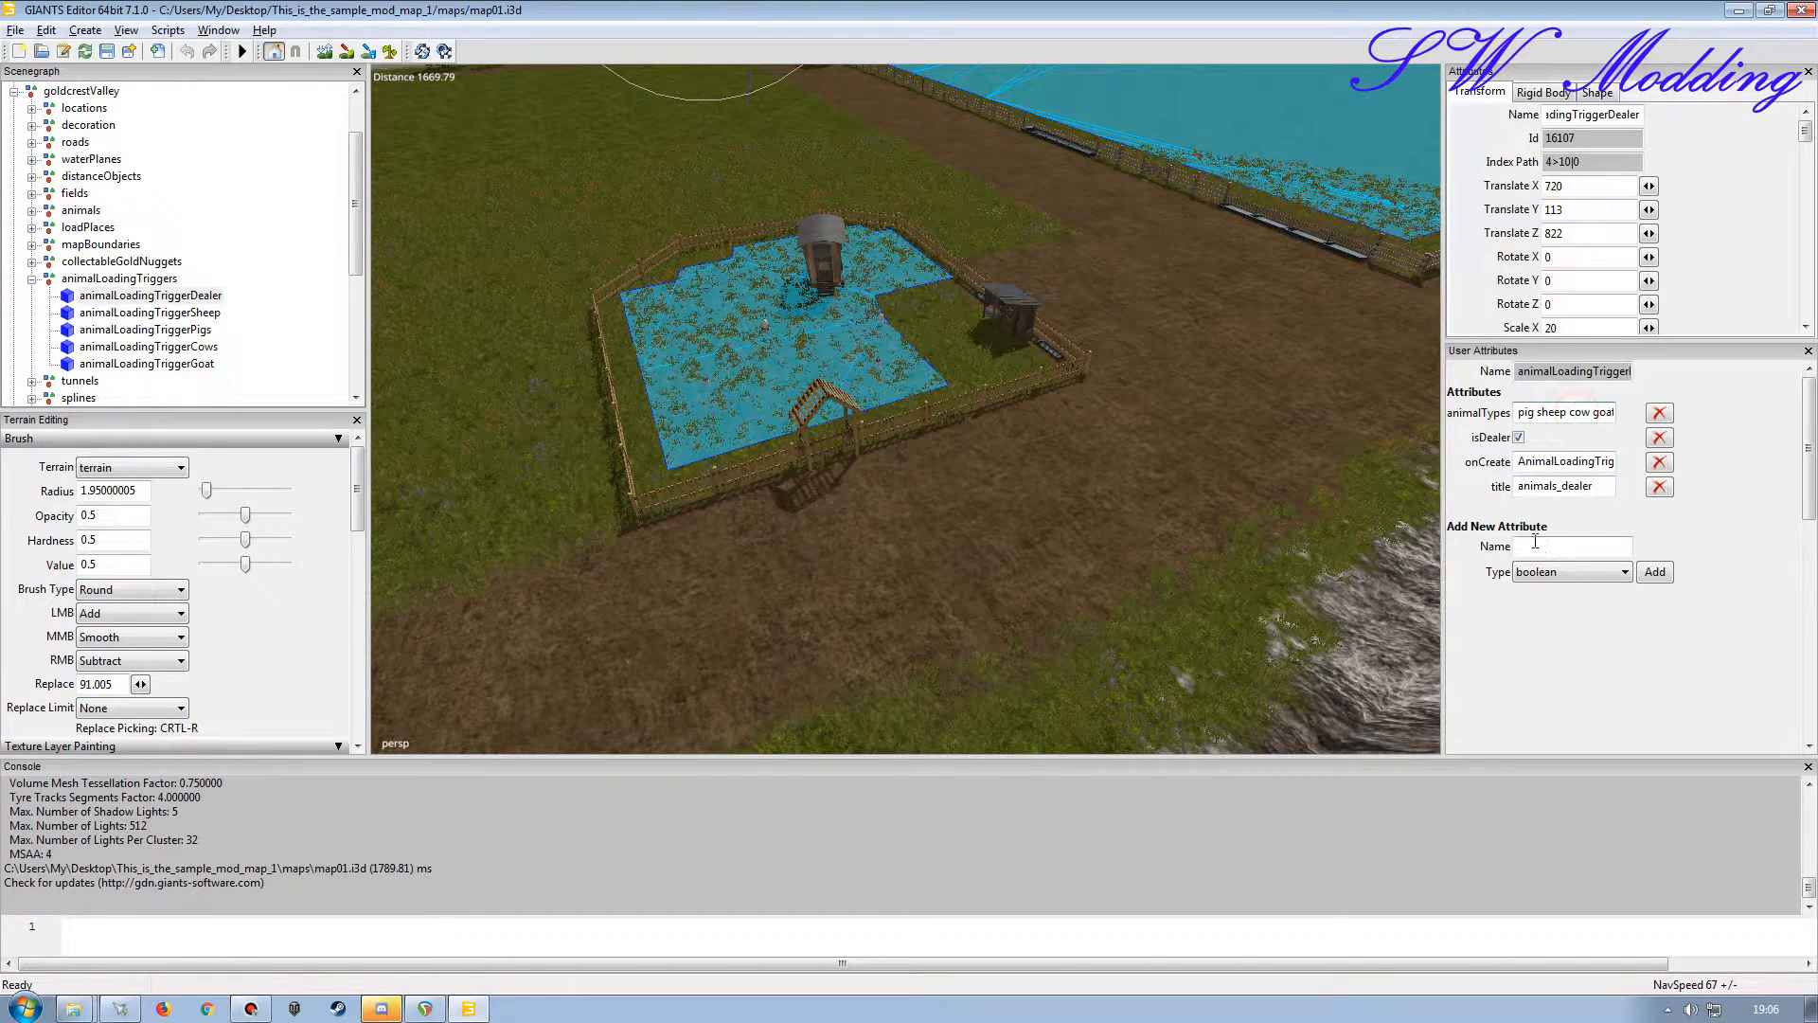
key("End")
type("icken")
key("Tab")
Duplicate animalLoadingTriggerGoat under animalLoadingTriggers and rename the copy animalLoadingTriggerChicken.
left_click(171, 366)
key("f")
right_click_drag(803, 413, 690, 491)
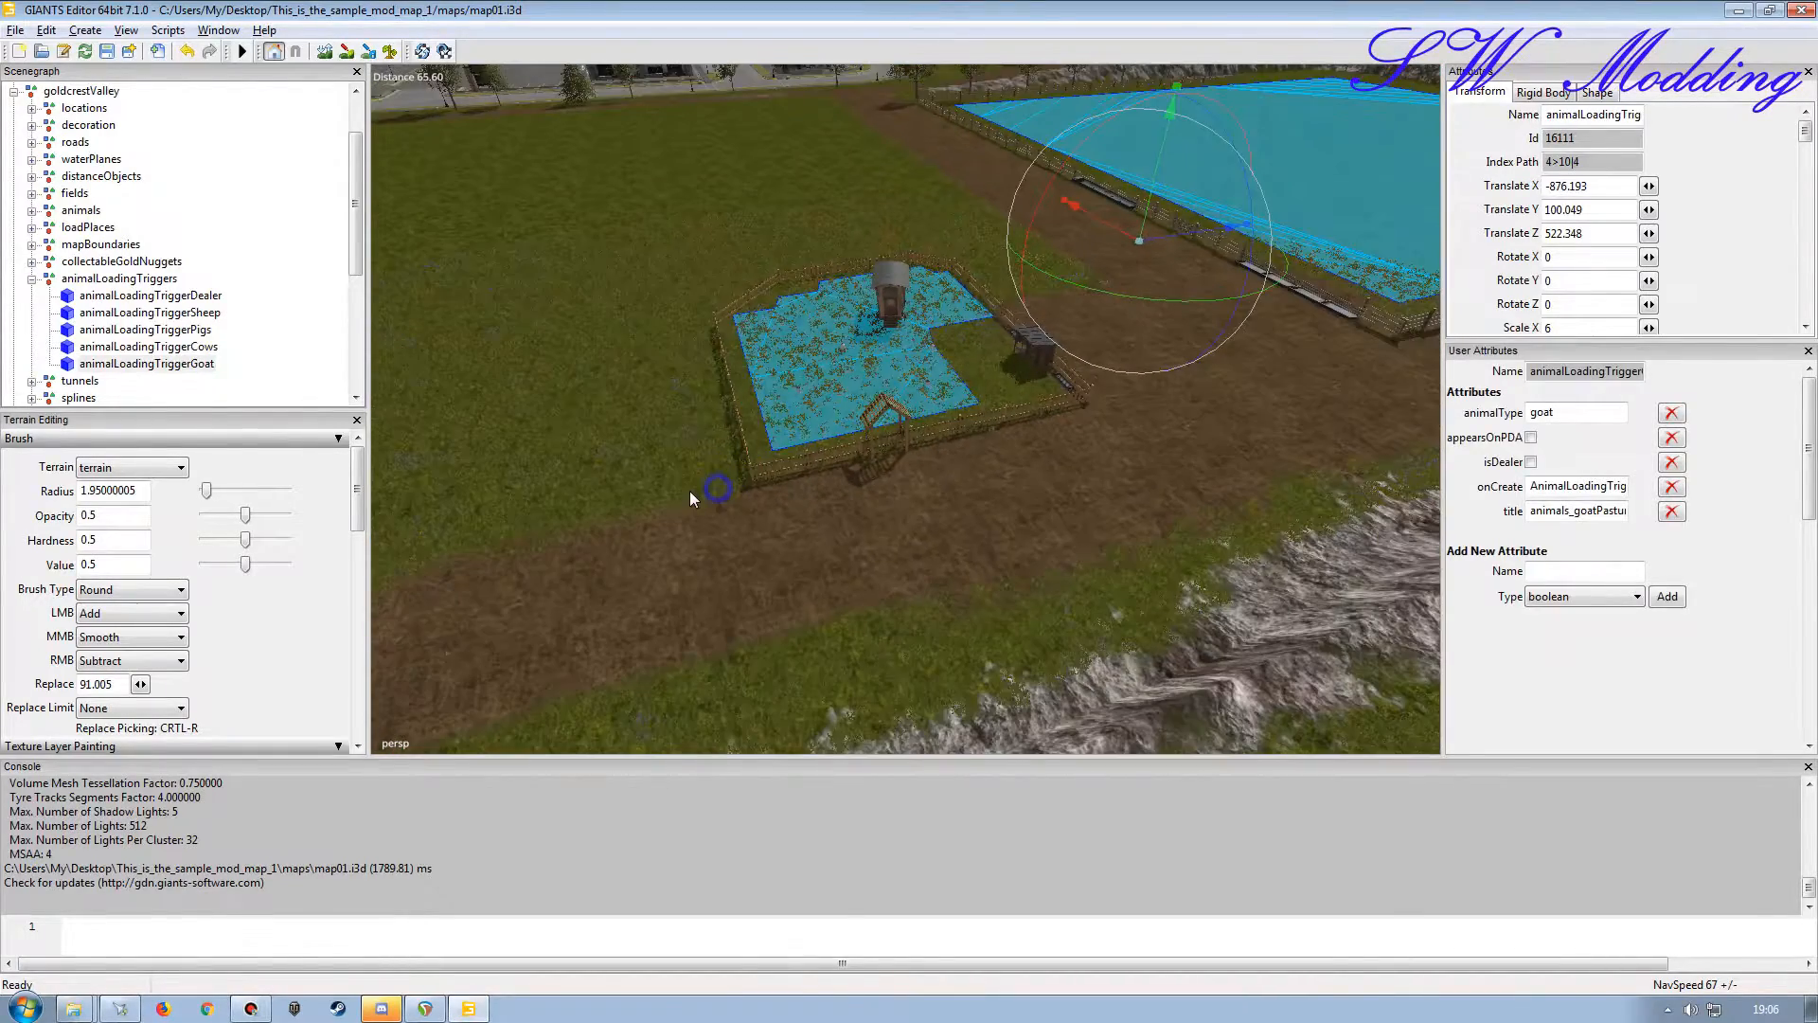
left_click(176, 366)
key("ctrl+d")
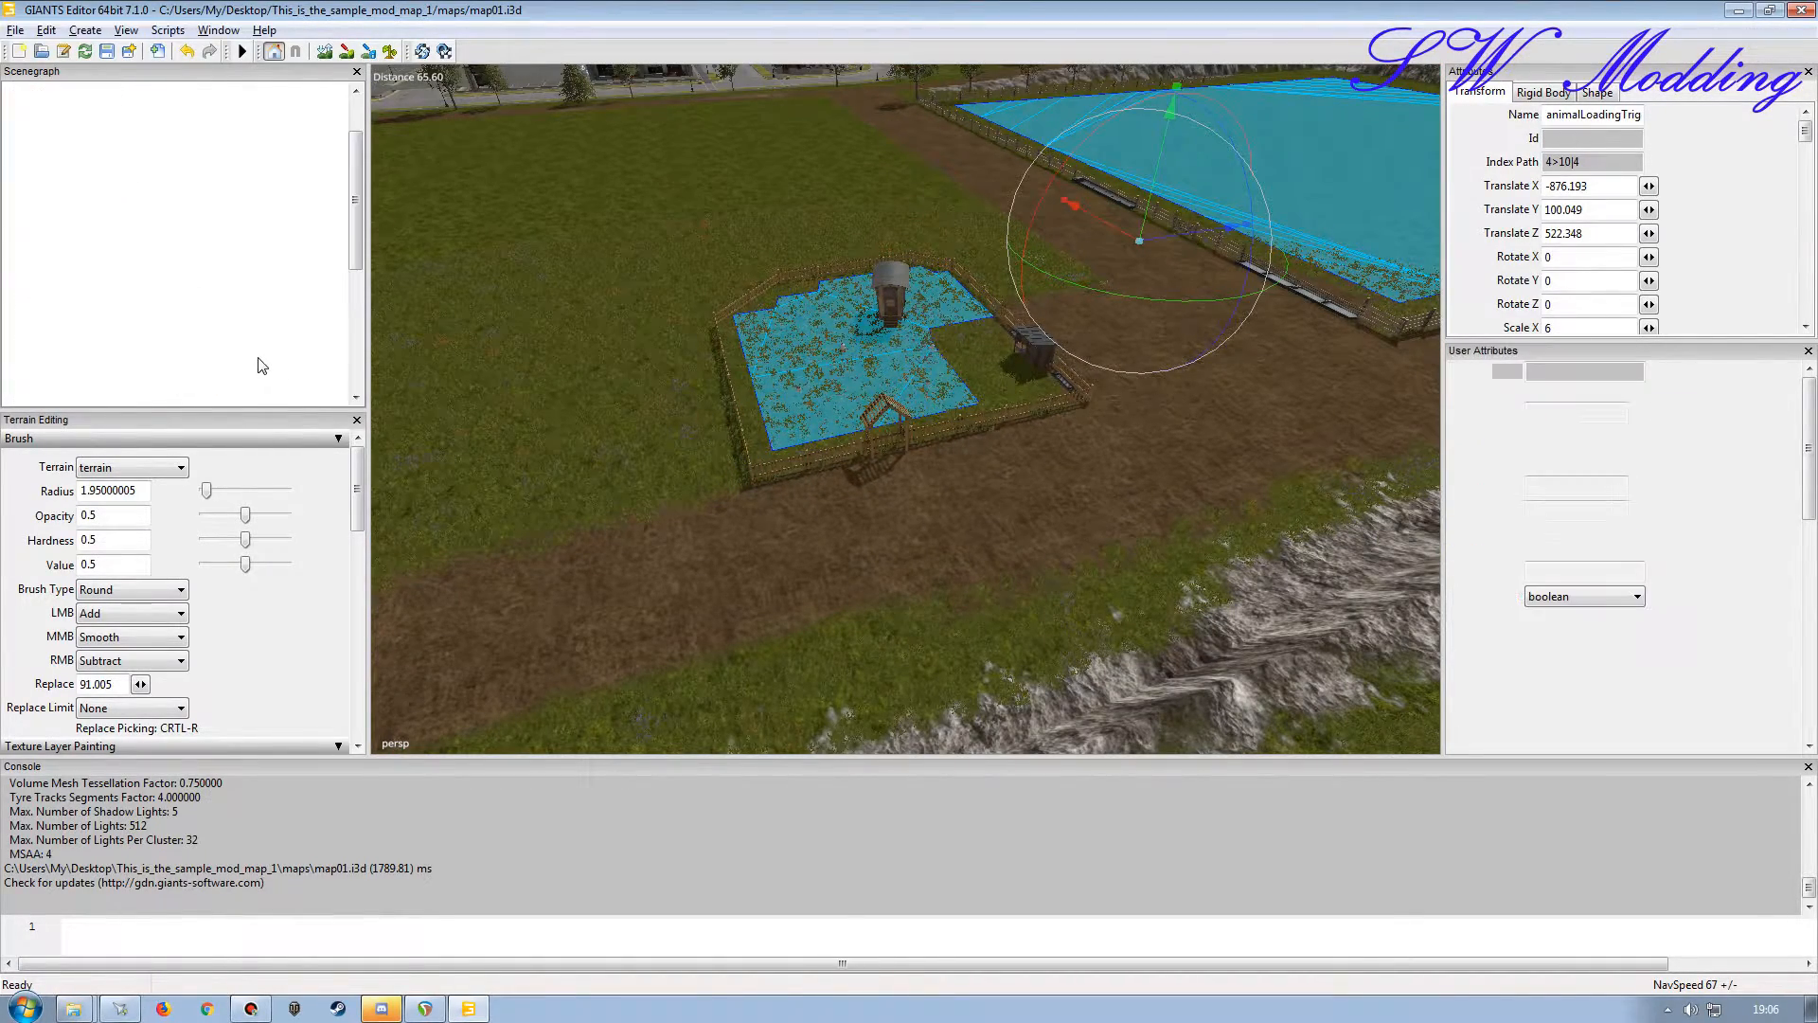
left_click(1602, 115)
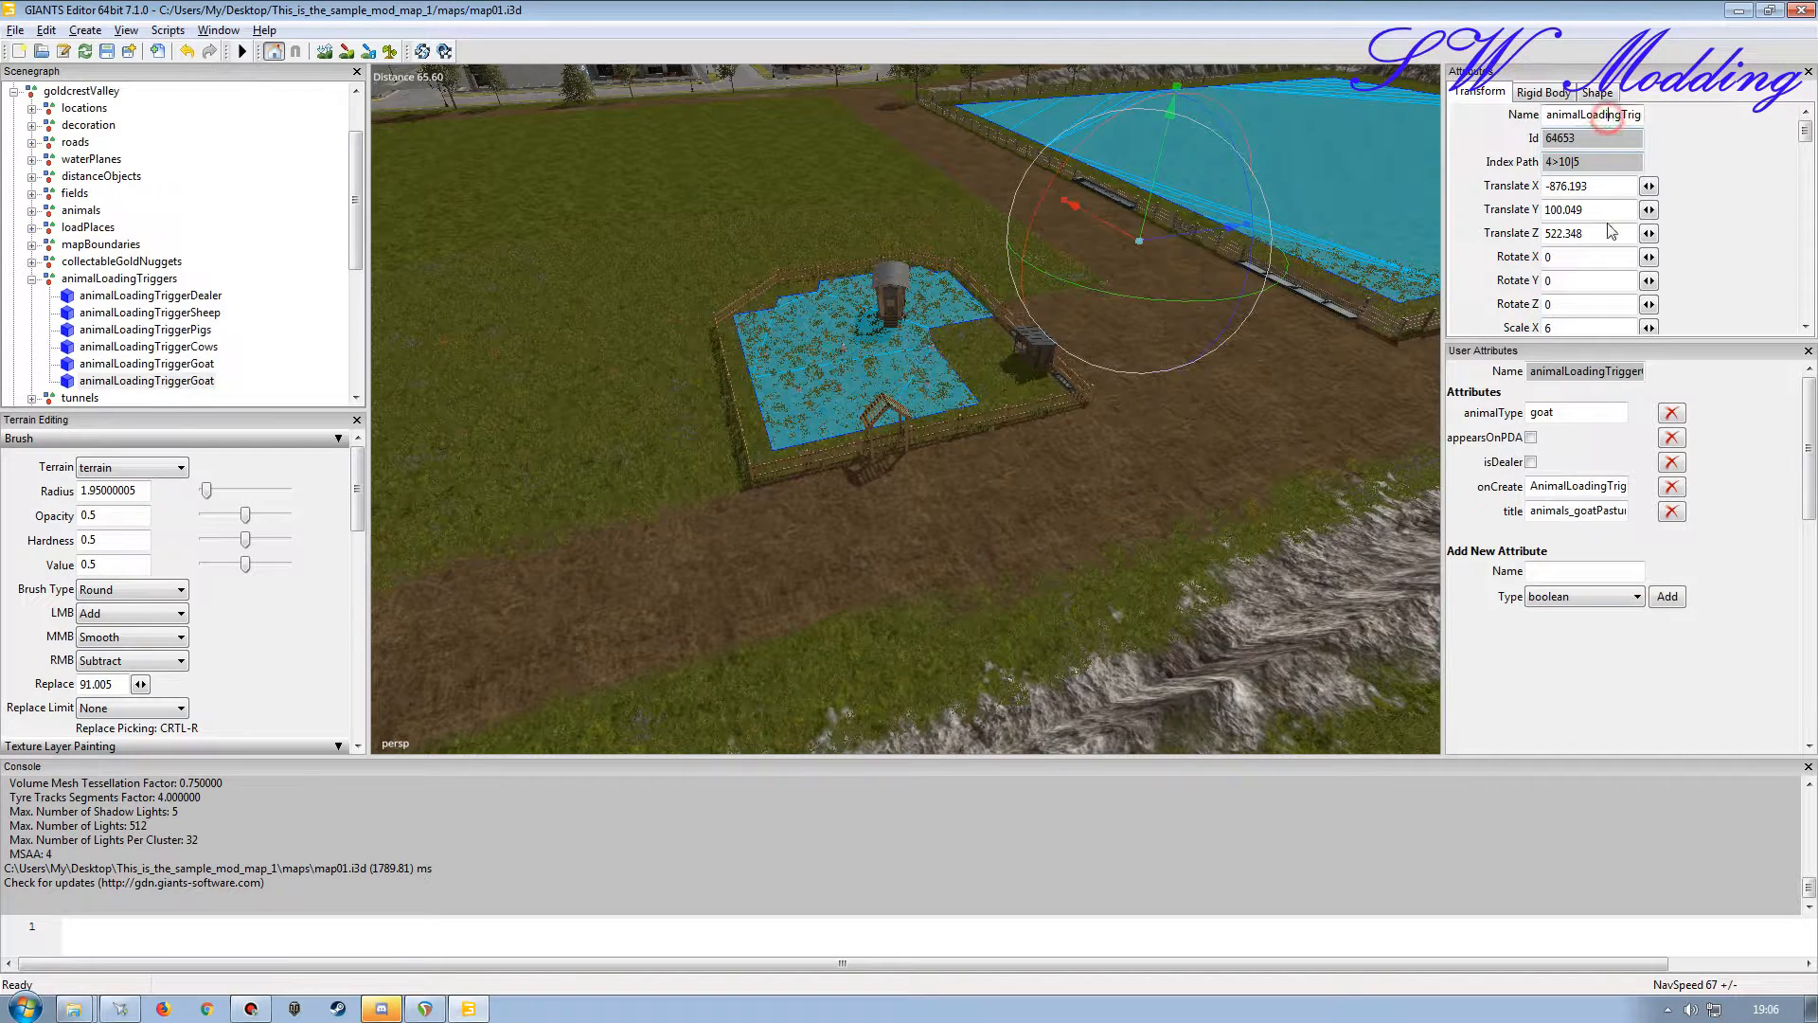
key("End")
key("BackSpace")
key("BackSpace")
key("BackSpace")
key("BackSpace")
type("Chic")
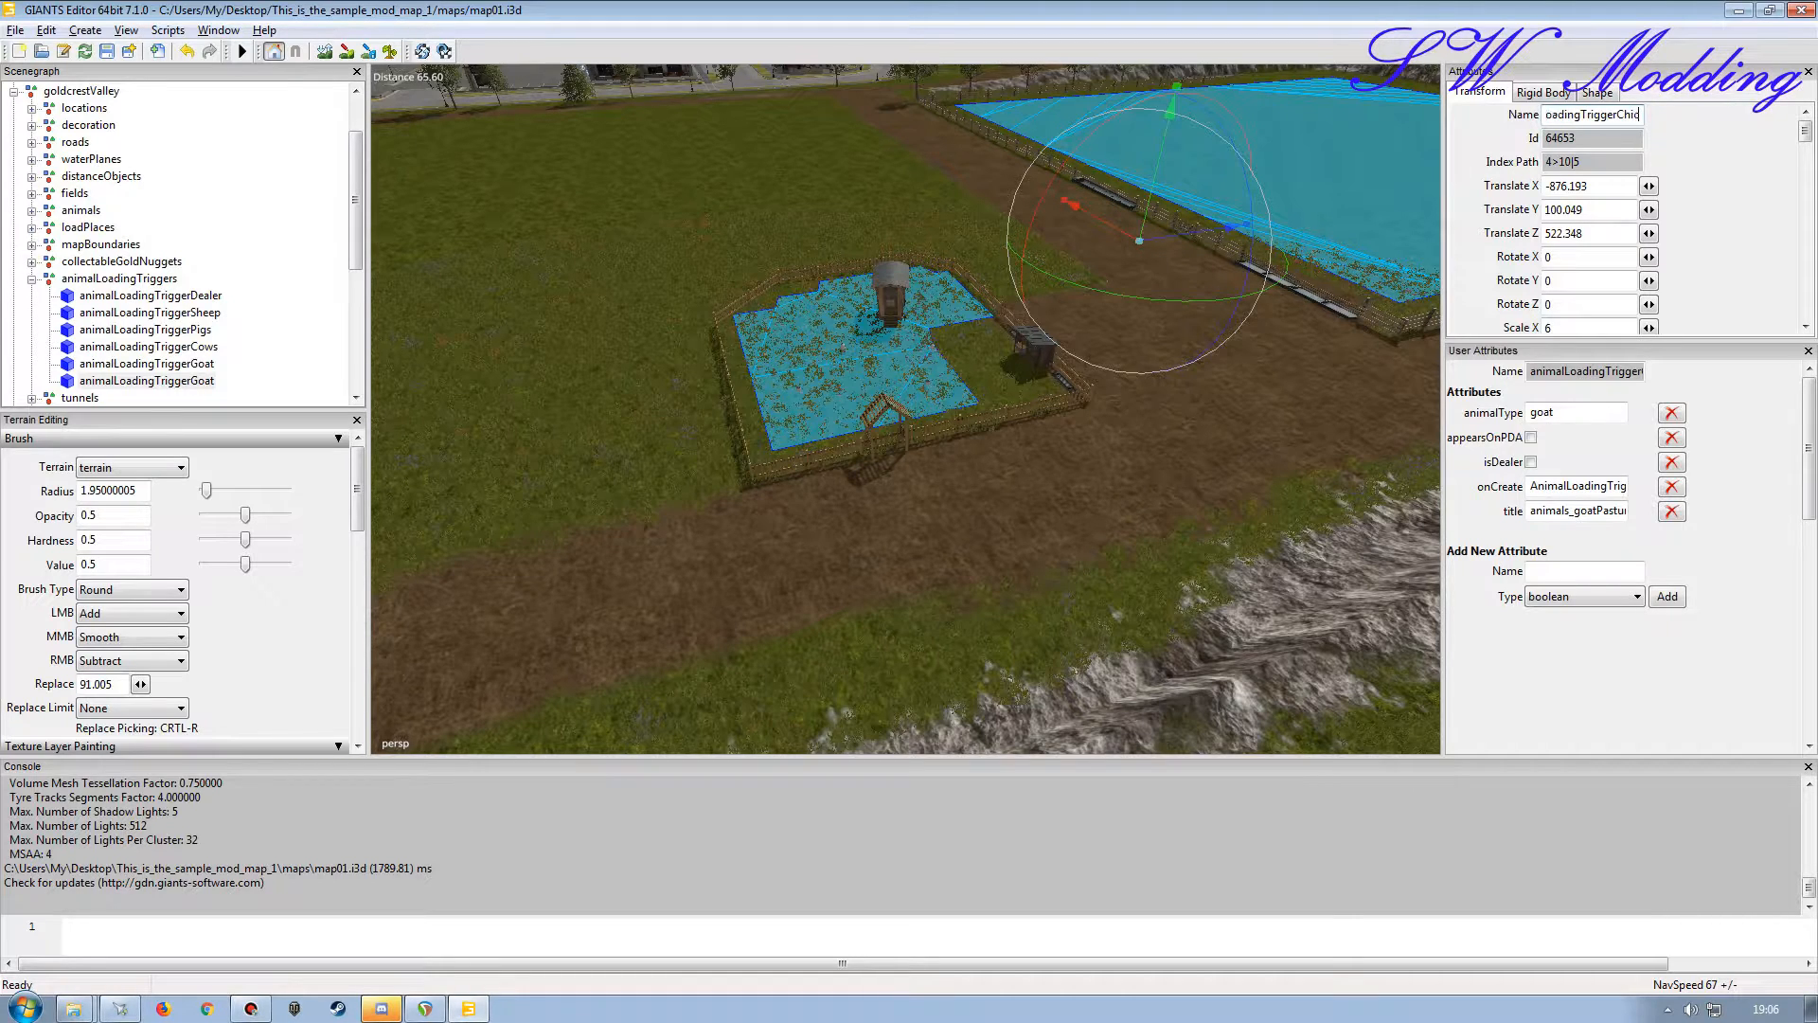
type("kenm")
key("BackSpace")
key("Return")
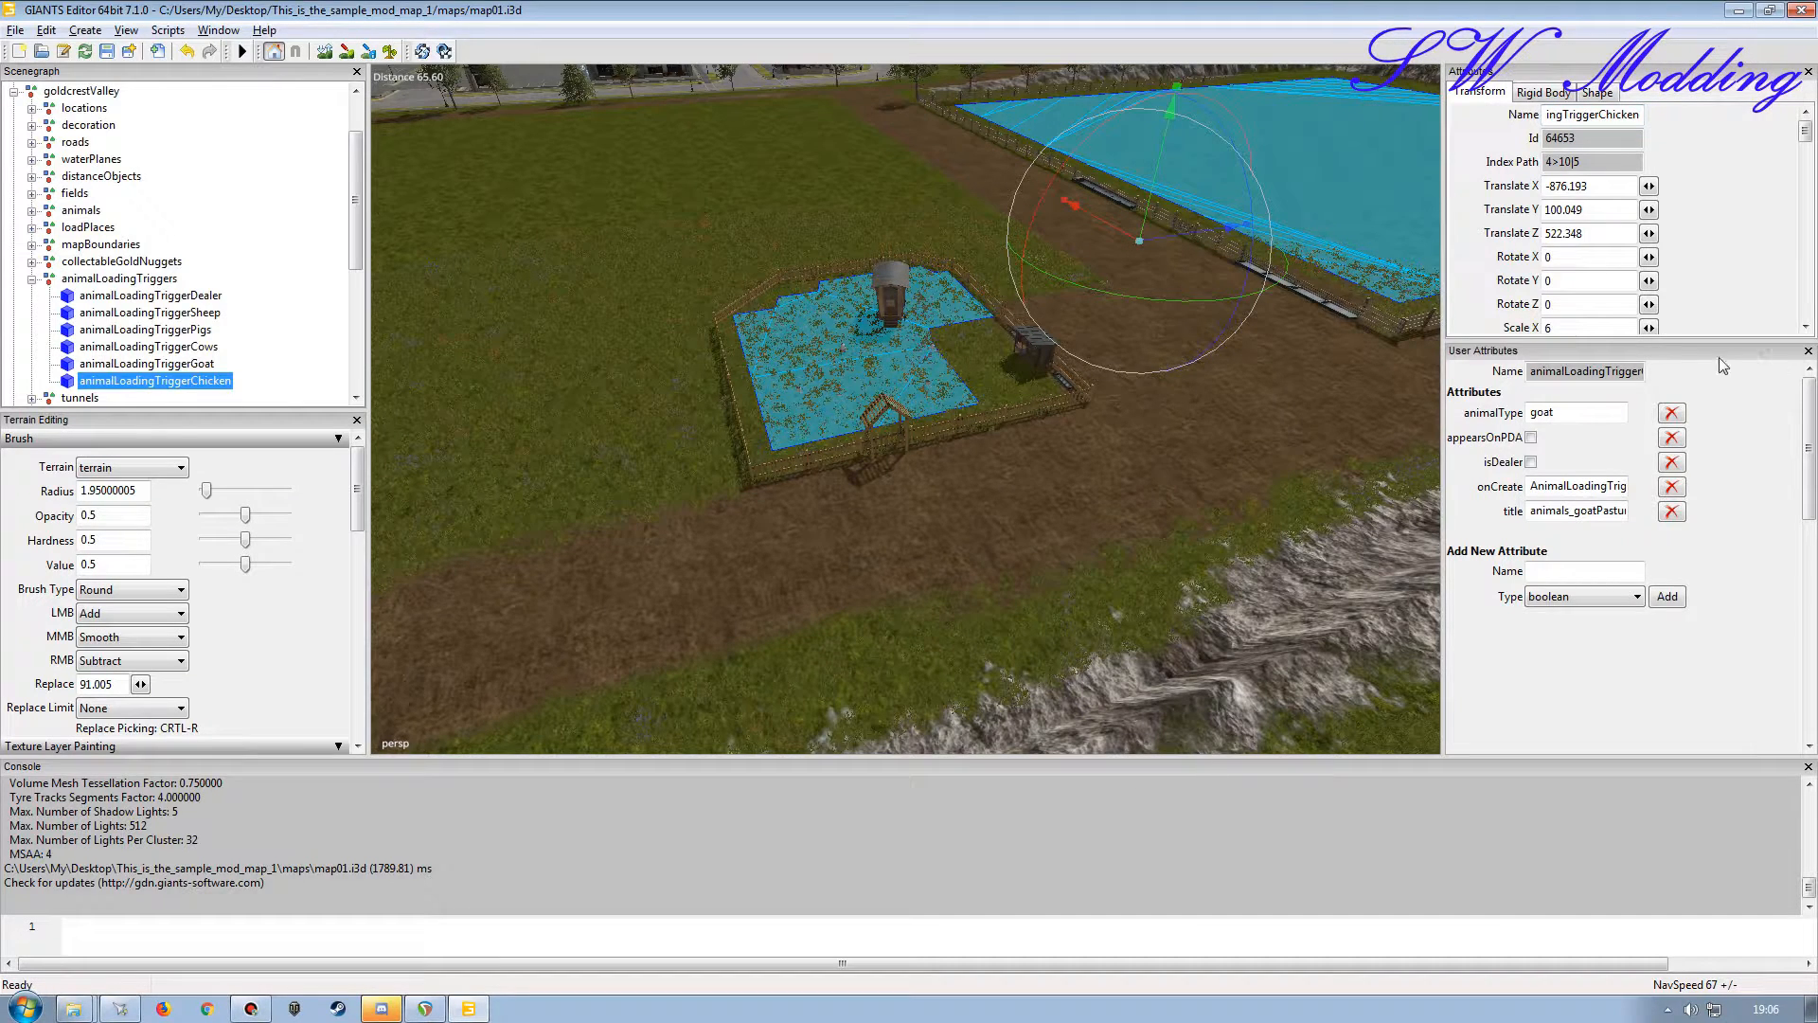
Set the animalType attribute of animalLoadingTriggerChicken to chicken and its title to animals_chickenCoop.
double_click(1579, 412)
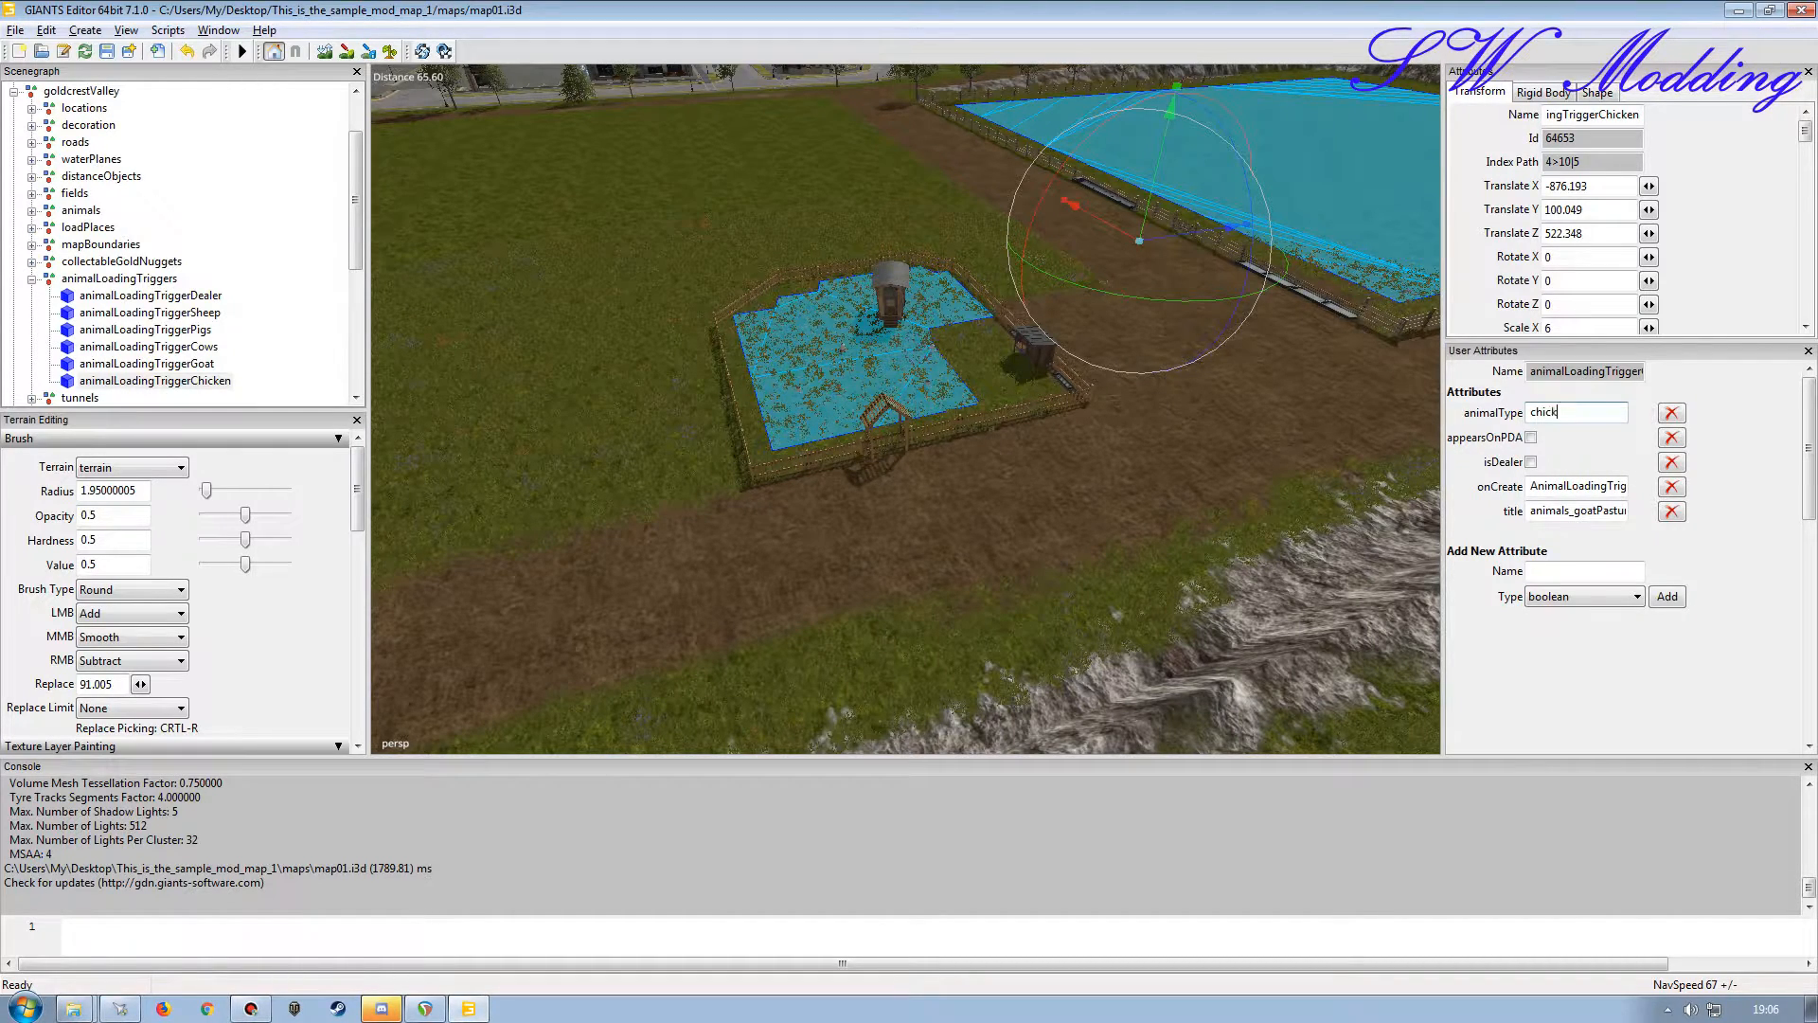
key("Tab")
left_click(1597, 513)
key("BackSpace")
key("BackSpace")
key("BackSpace")
key("BackSpace")
type("chicken")
left_click(1600, 513)
key("End")
key("Left")
key("Left")
key("BackSpace")
key("BackSpace")
key("BackSpace")
key("BackSpace")
key("BackSpace")
type("Coop")
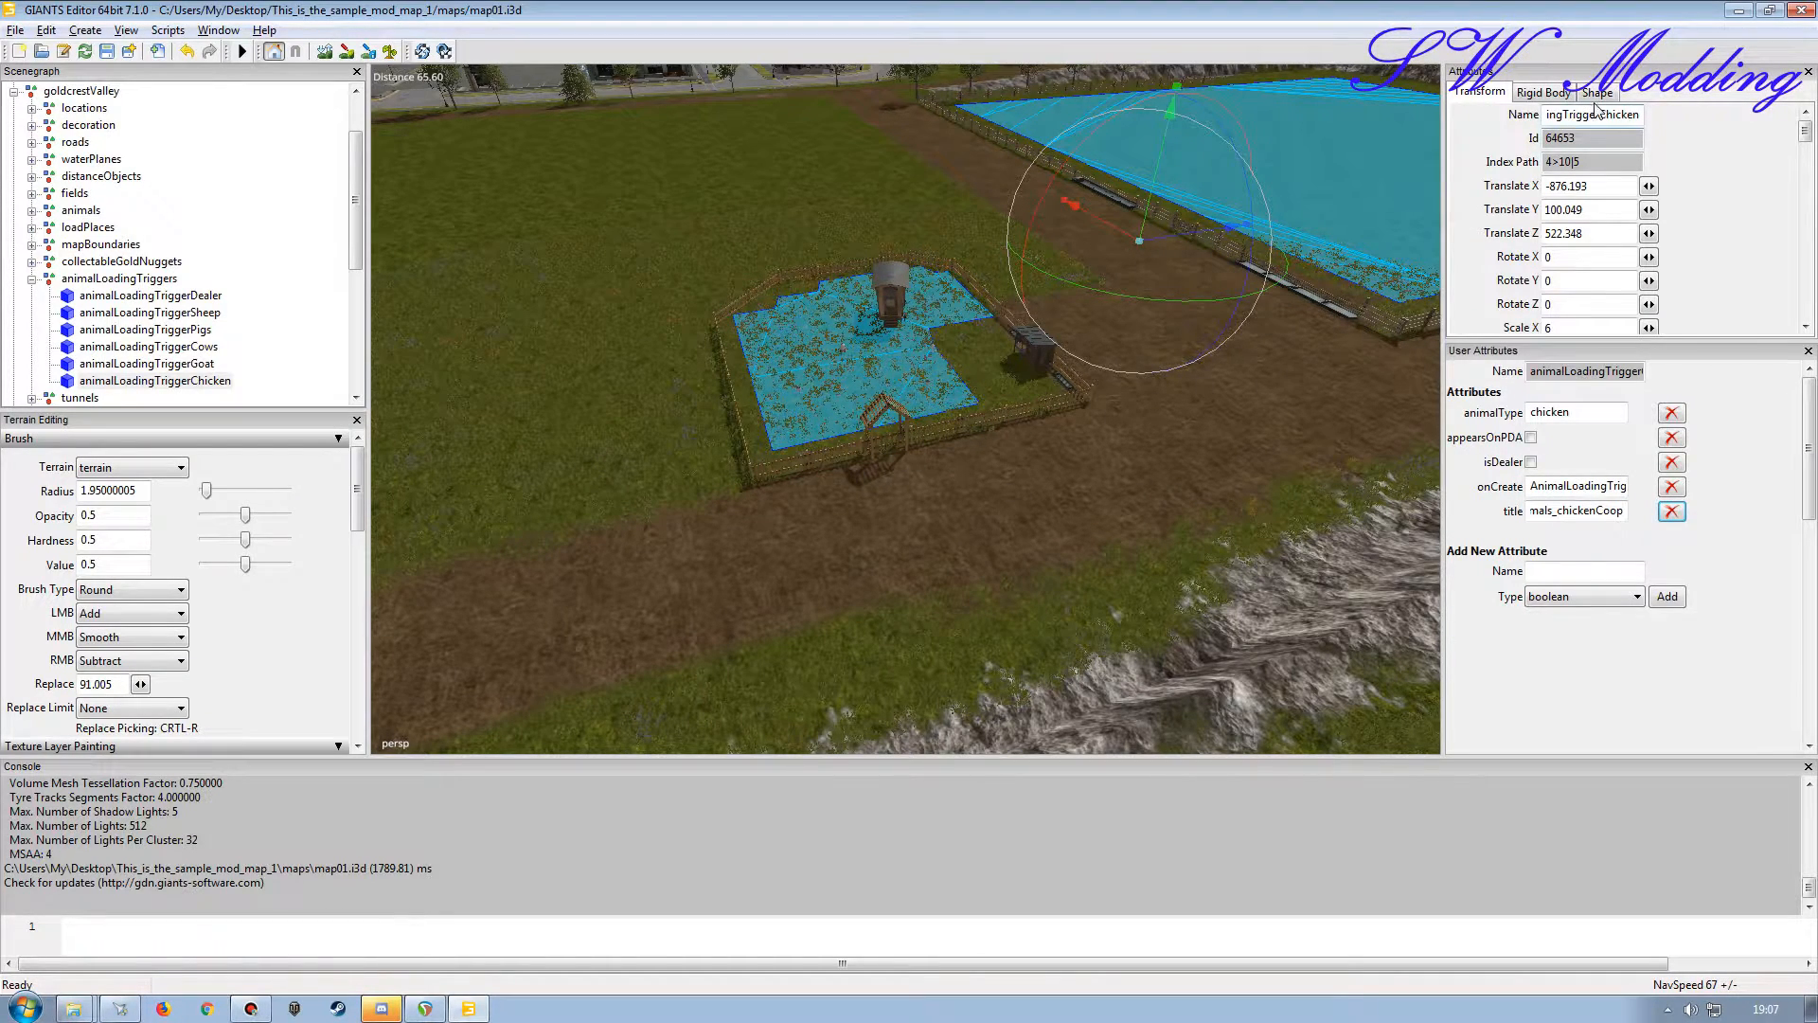
Make animalLoadingTriggerChicken visible and move it in front of the chicken pen's entrance gate, about X -900.6, Z 488.6.
left_click_drag(1809, 134, 1809, 153)
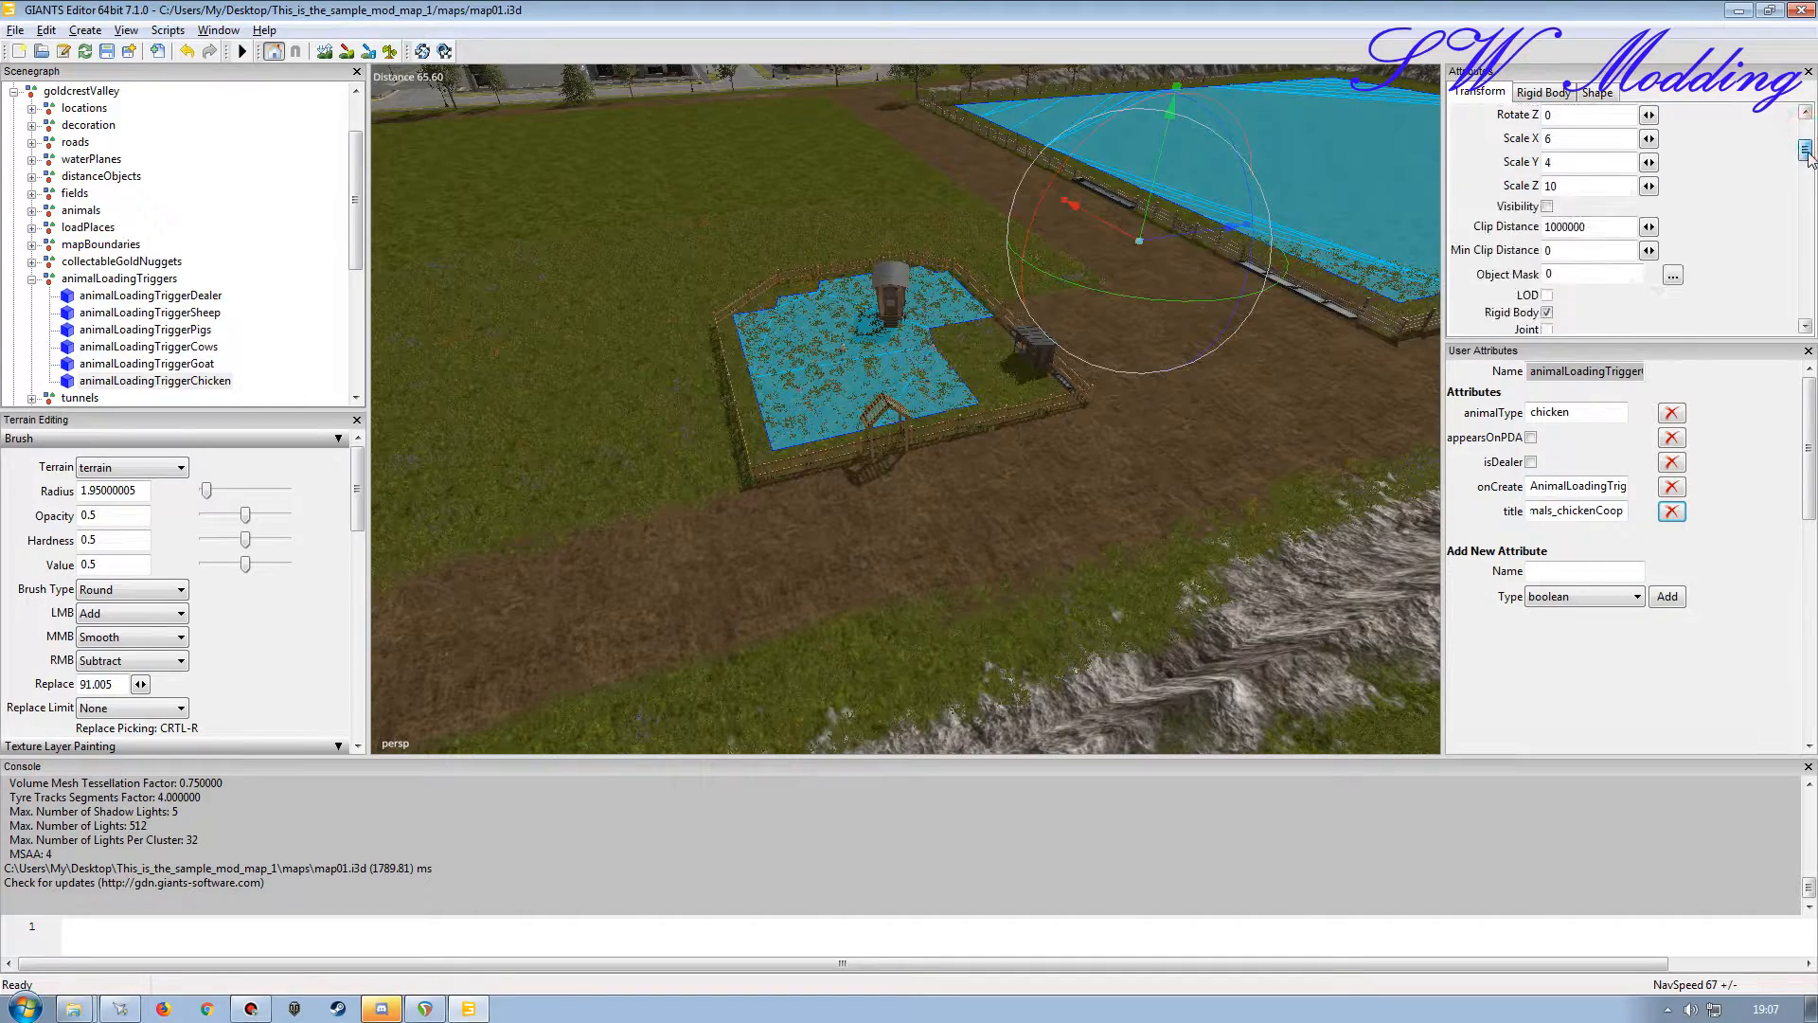
left_click(1550, 207)
middle_click_drag(1330, 310, 1185, 394)
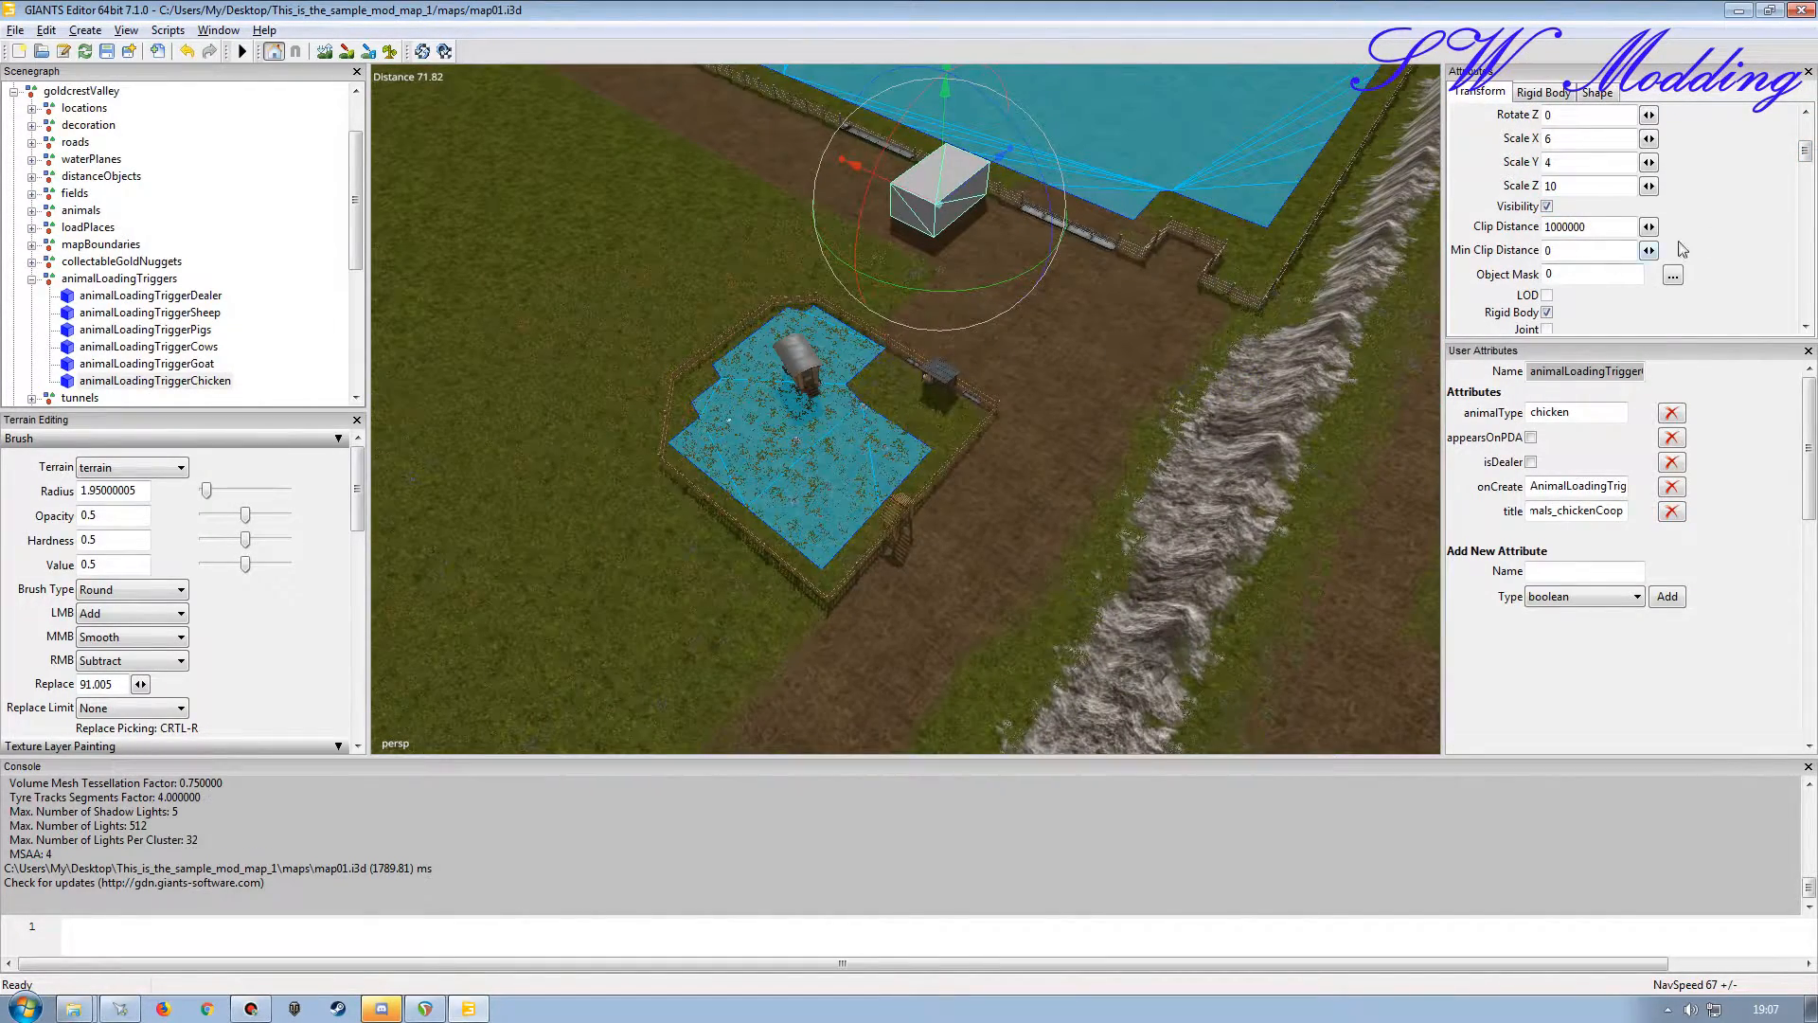
left_click_drag(1805, 154, 1805, 119)
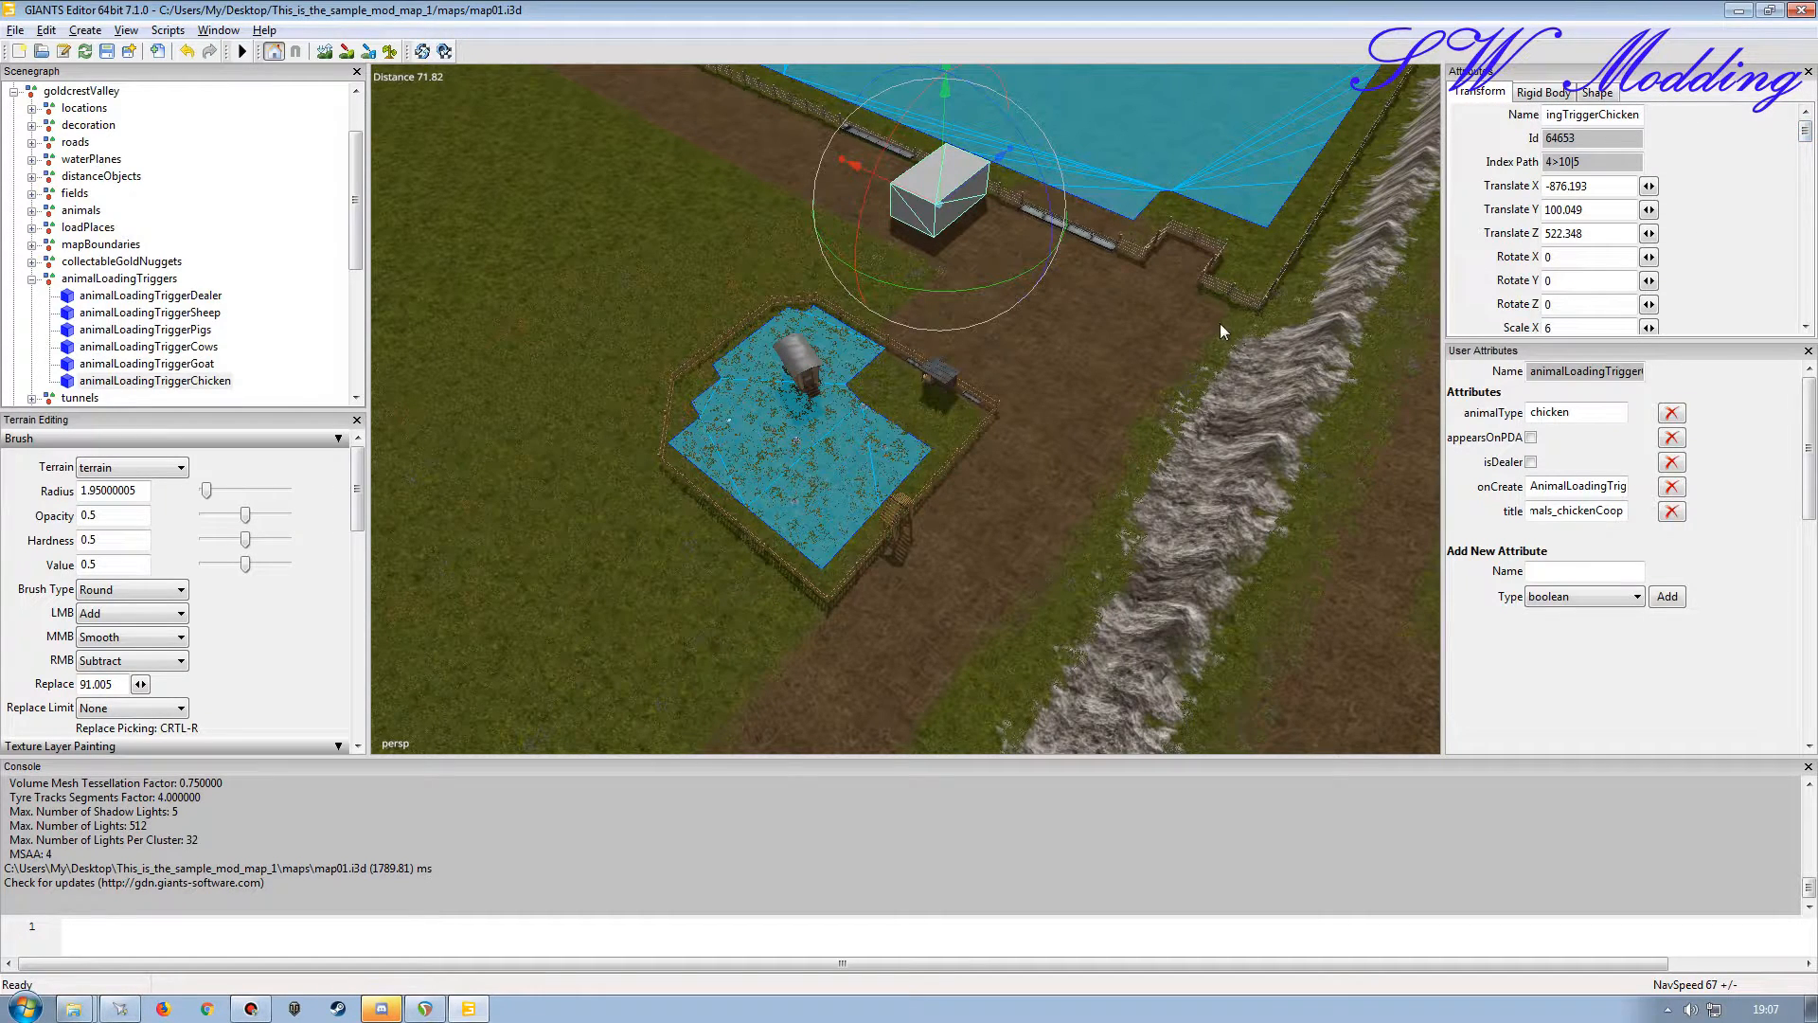
left_click_drag(903, 194, 934, 468)
scroll(922, 369, "up", 4)
left_click_drag(923, 369, 955, 248, "alt")
scroll(963, 423, "down", 5)
scroll(962, 423, "up", 5)
scroll(894, 304, "up", 3)
left_click_drag(894, 304, 958, 297, "alt")
scroll(937, 348, "down", 5)
scroll(937, 348, "up", 3)
scroll(972, 351, "down", 4)
scroll(816, 367, "up", 4)
right_click_drag(958, 297, 941, 341, "alt")
left_click_drag(942, 341, 975, 344, "alt")
right_click_drag(988, 344, 993, 328, "alt")
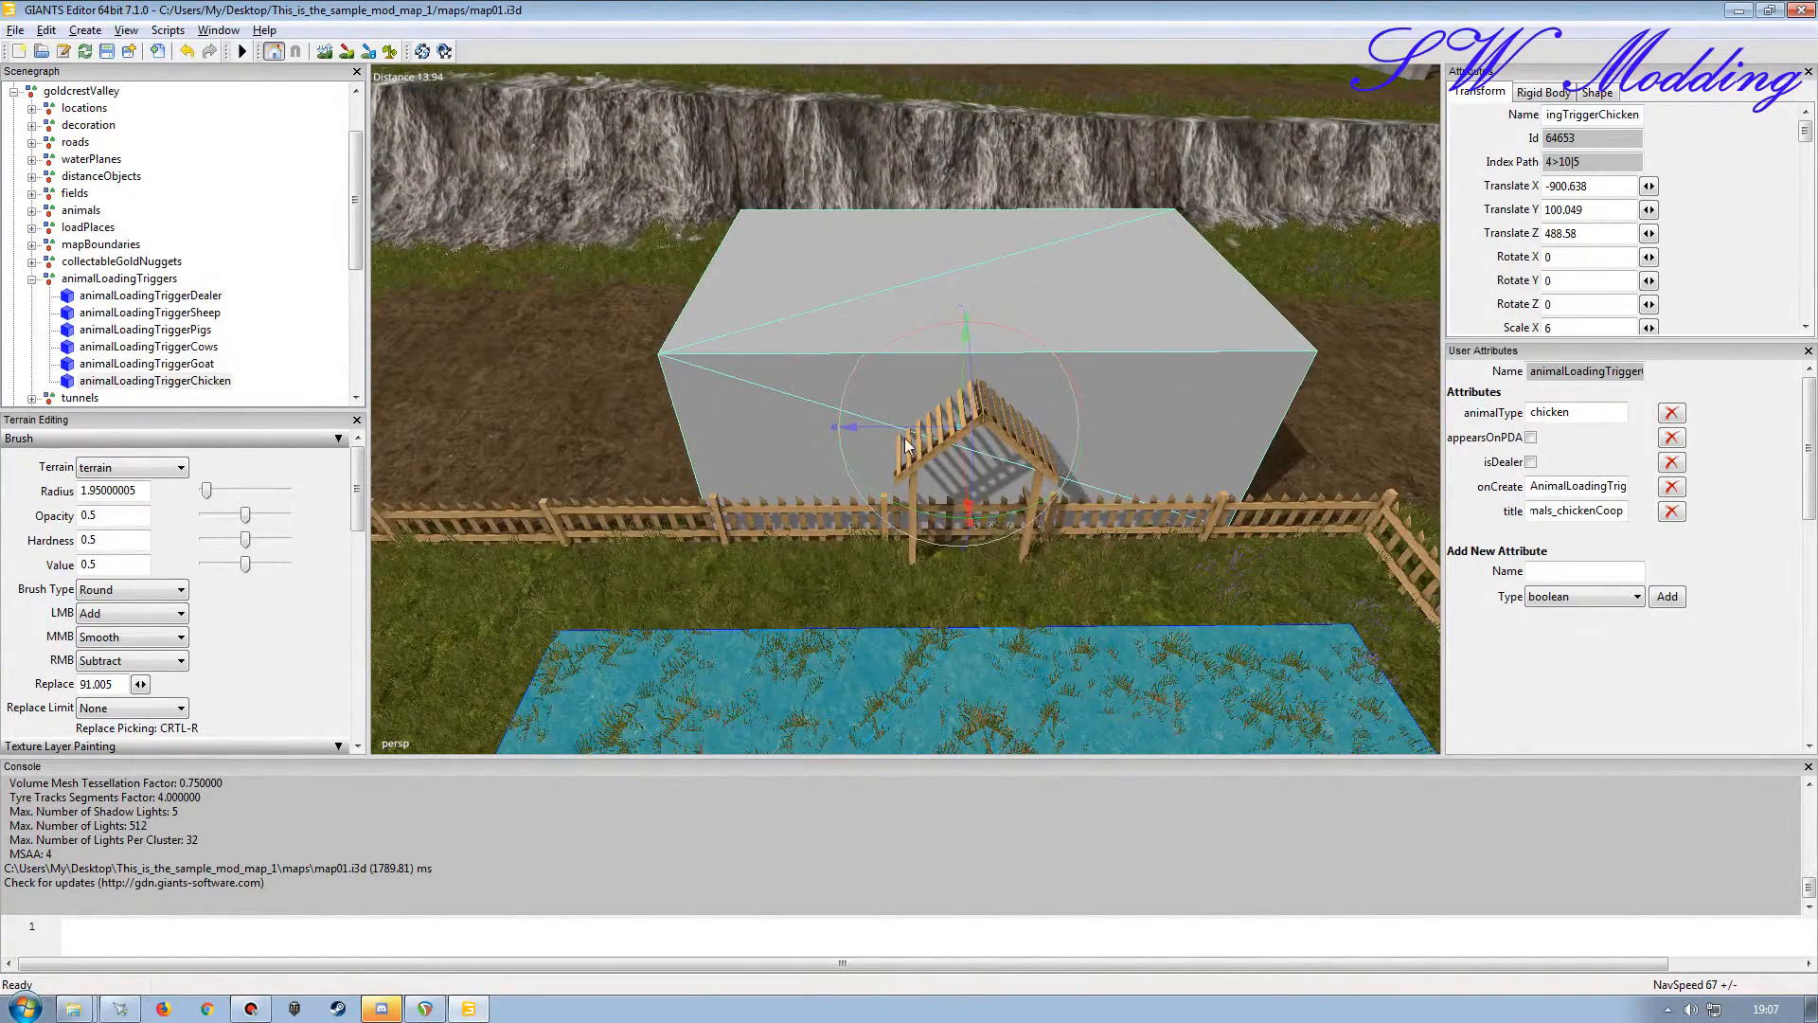
Shift the chicken loading trigger along the fence to about Z 489.17 and turn off its visibility.
left_click_drag(903, 434, 1114, 431)
right_click_drag(1114, 431, 867, 474, "alt")
left_click_drag(868, 474, 848, 402, "alt")
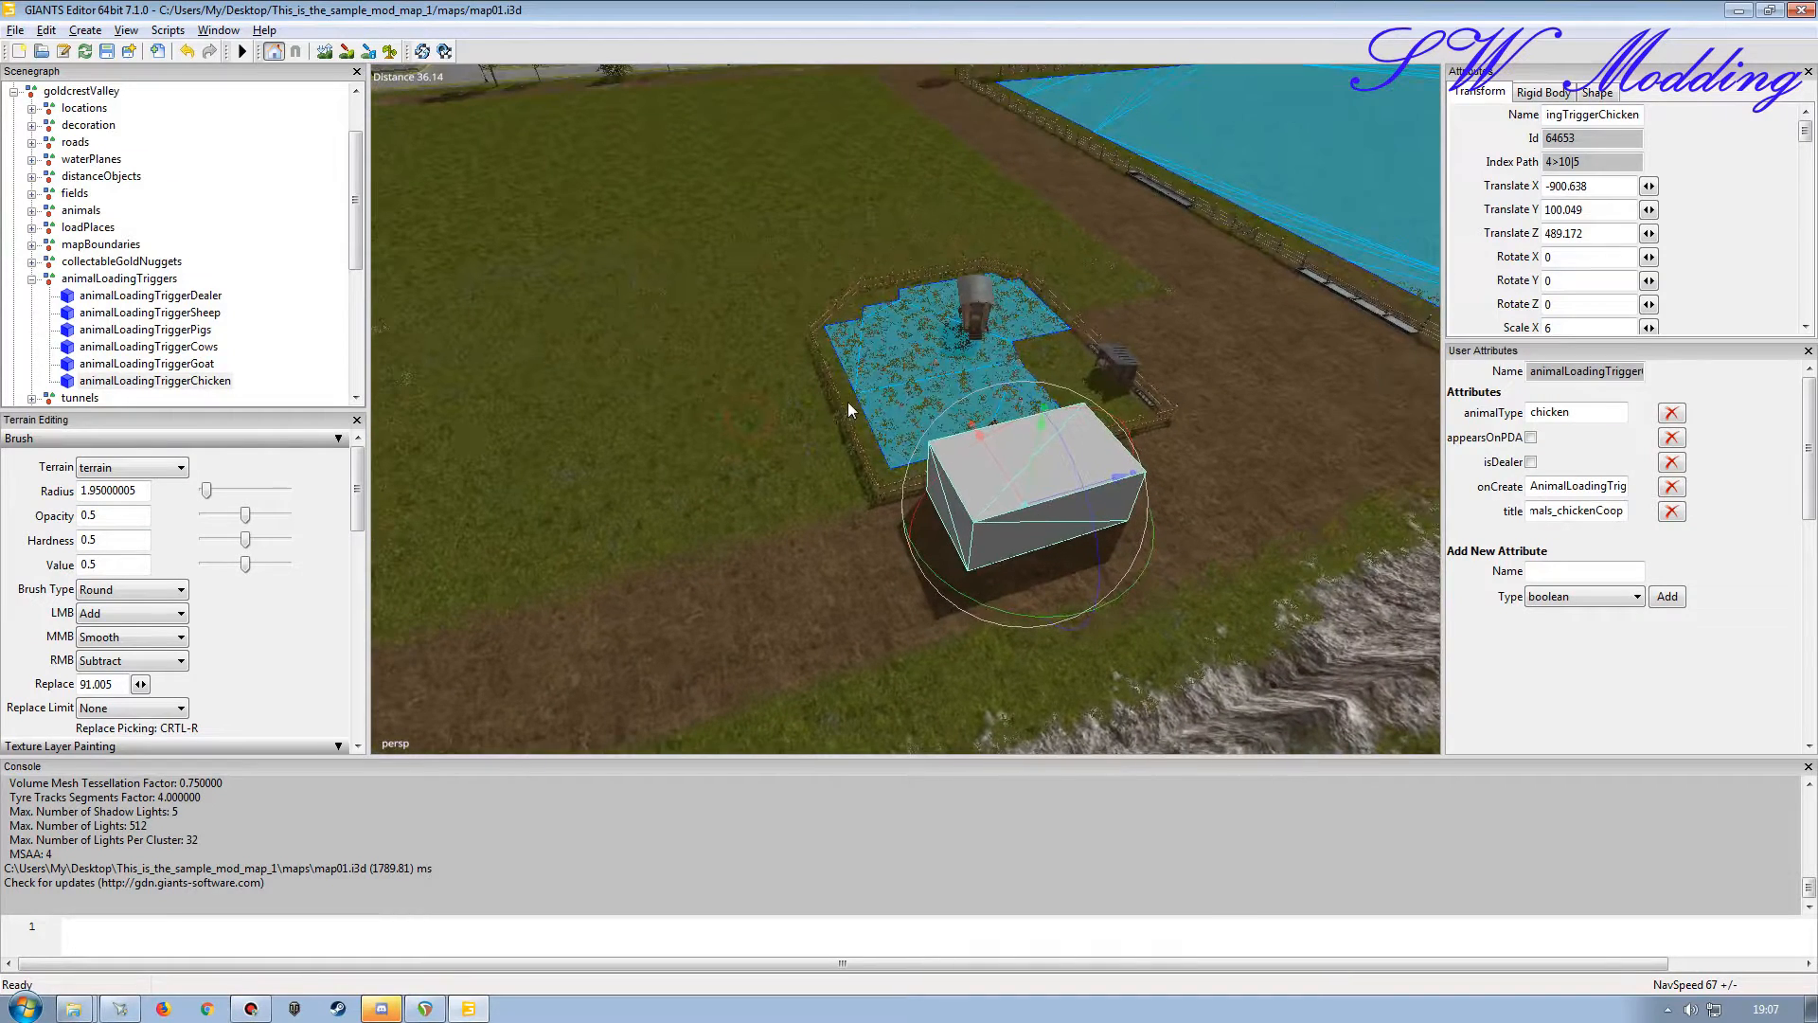
left_click(1809, 351)
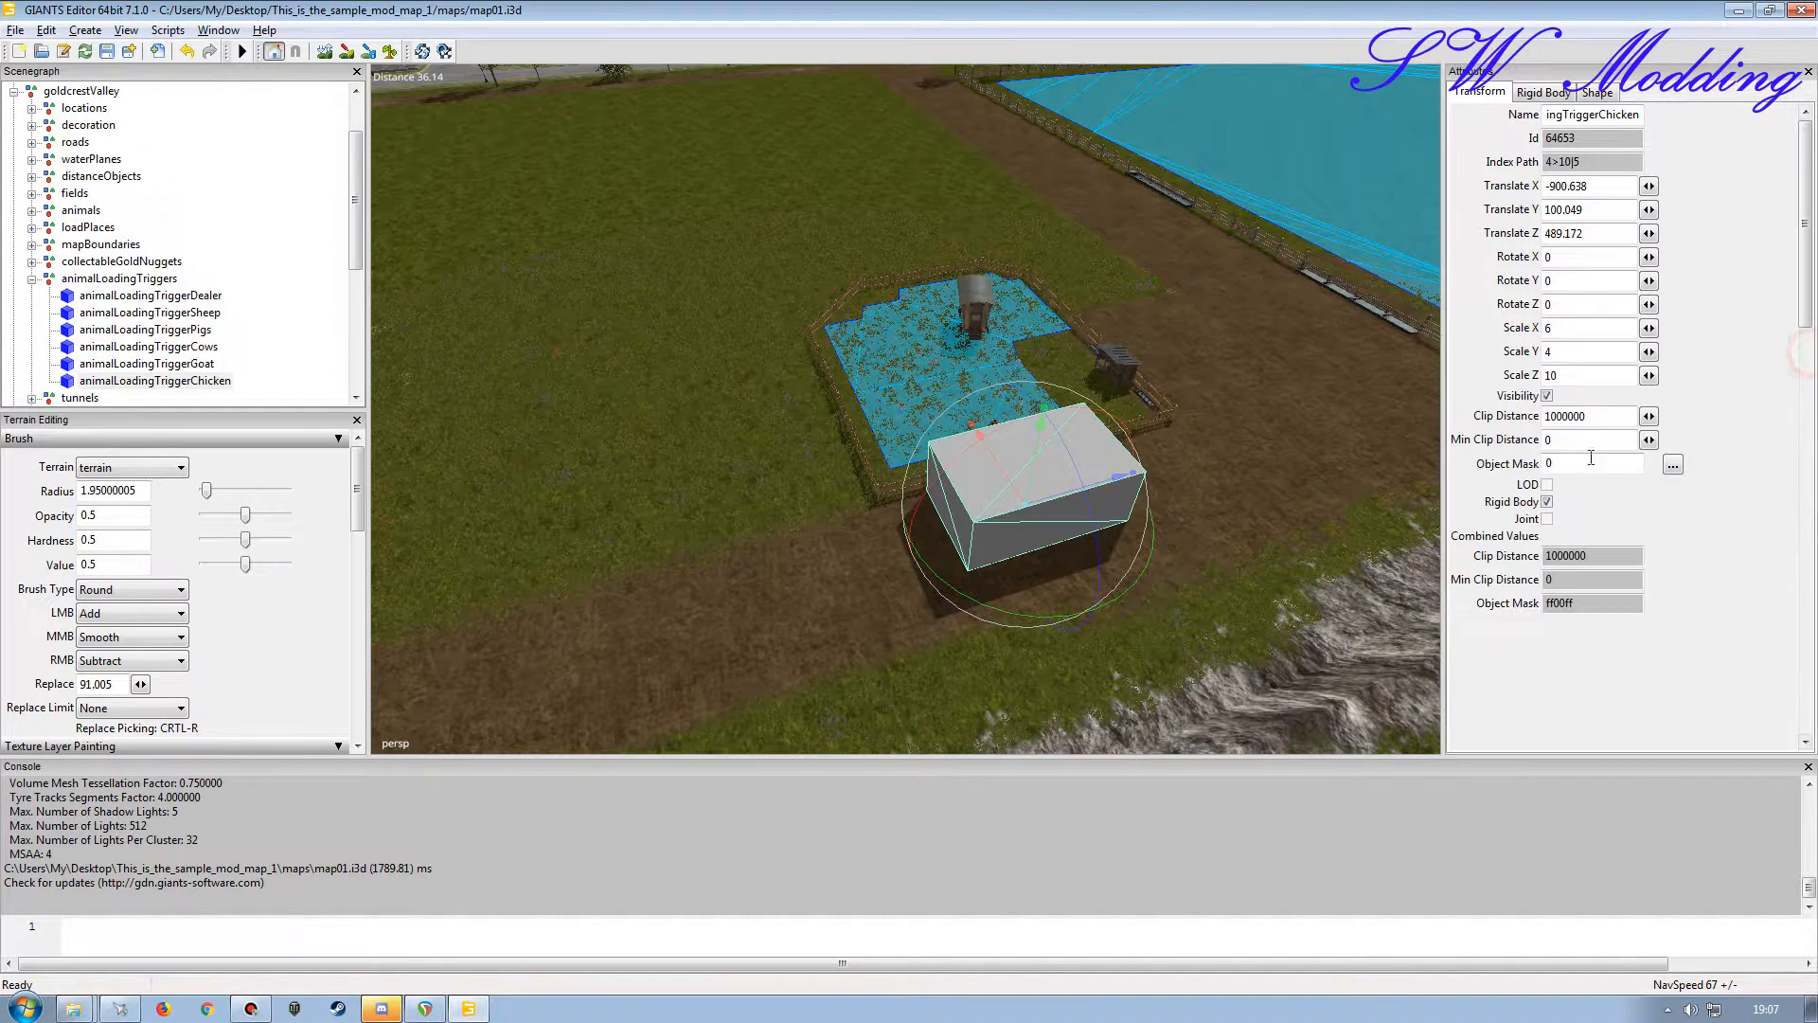
left_click(1547, 396)
left_click_drag(826, 442, 882, 404, "alt")
scroll(770, 458, "up", 5)
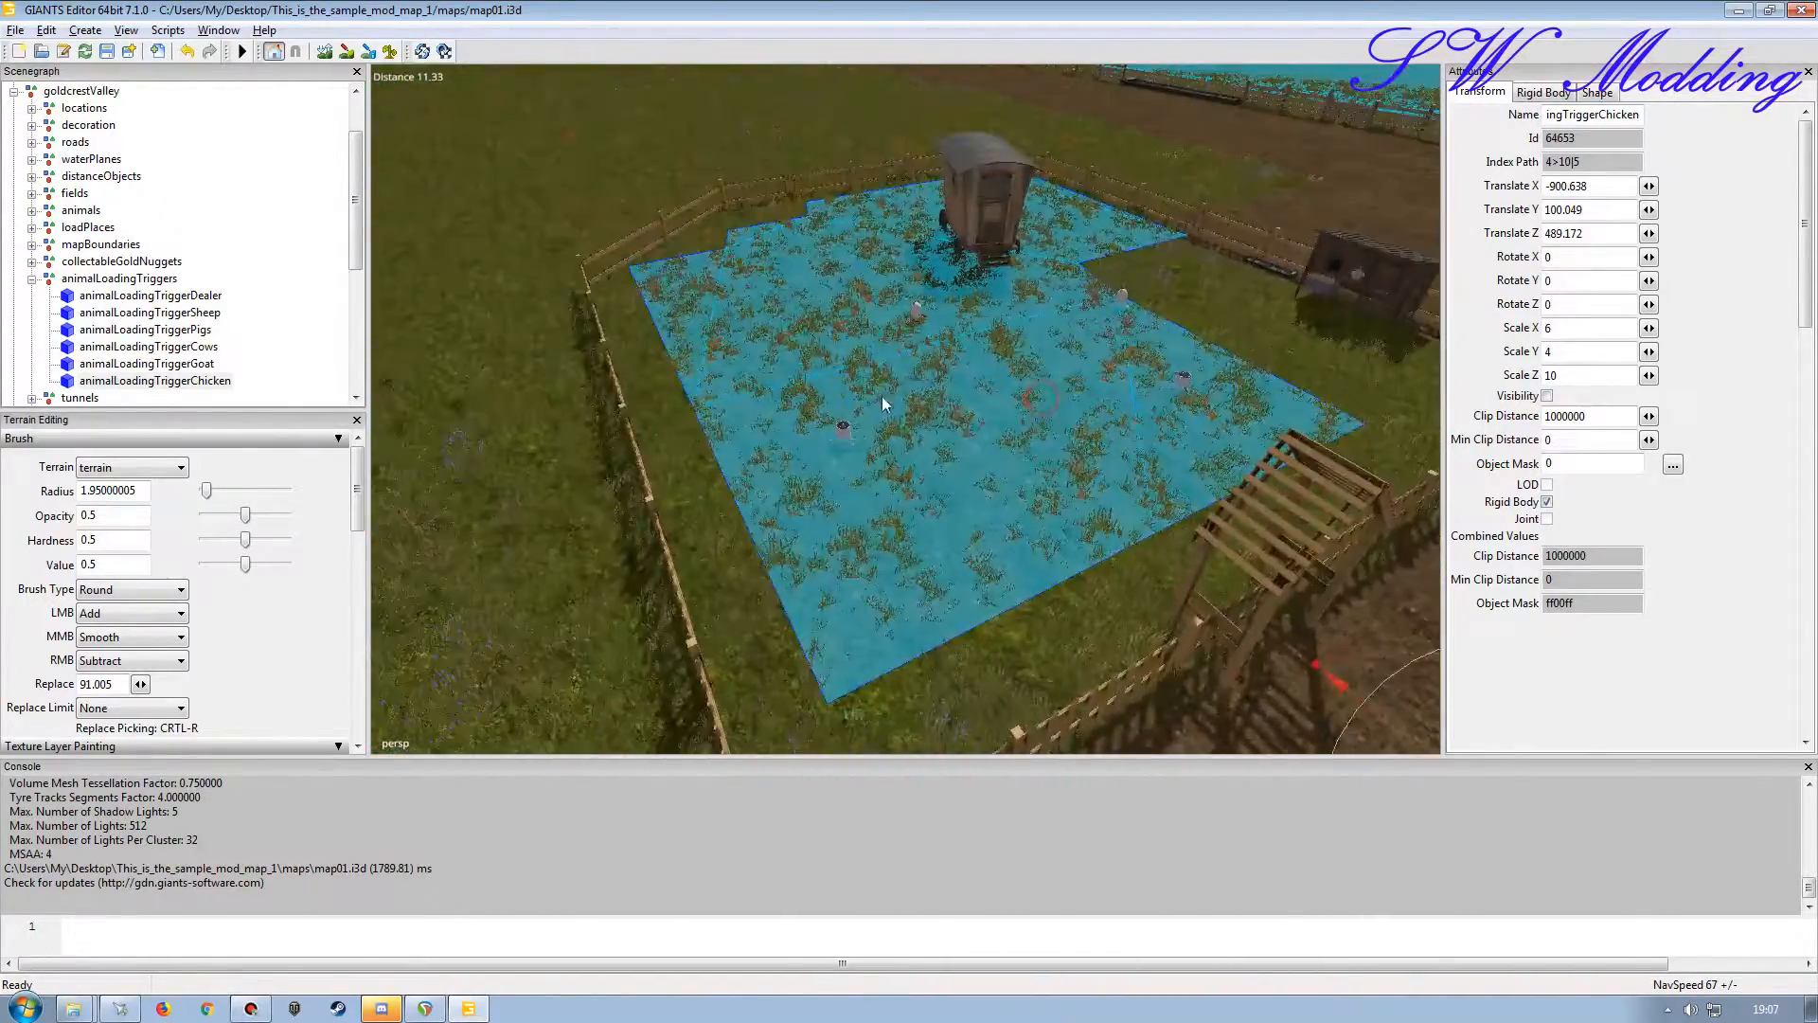
scroll(881, 426, "down", 5)
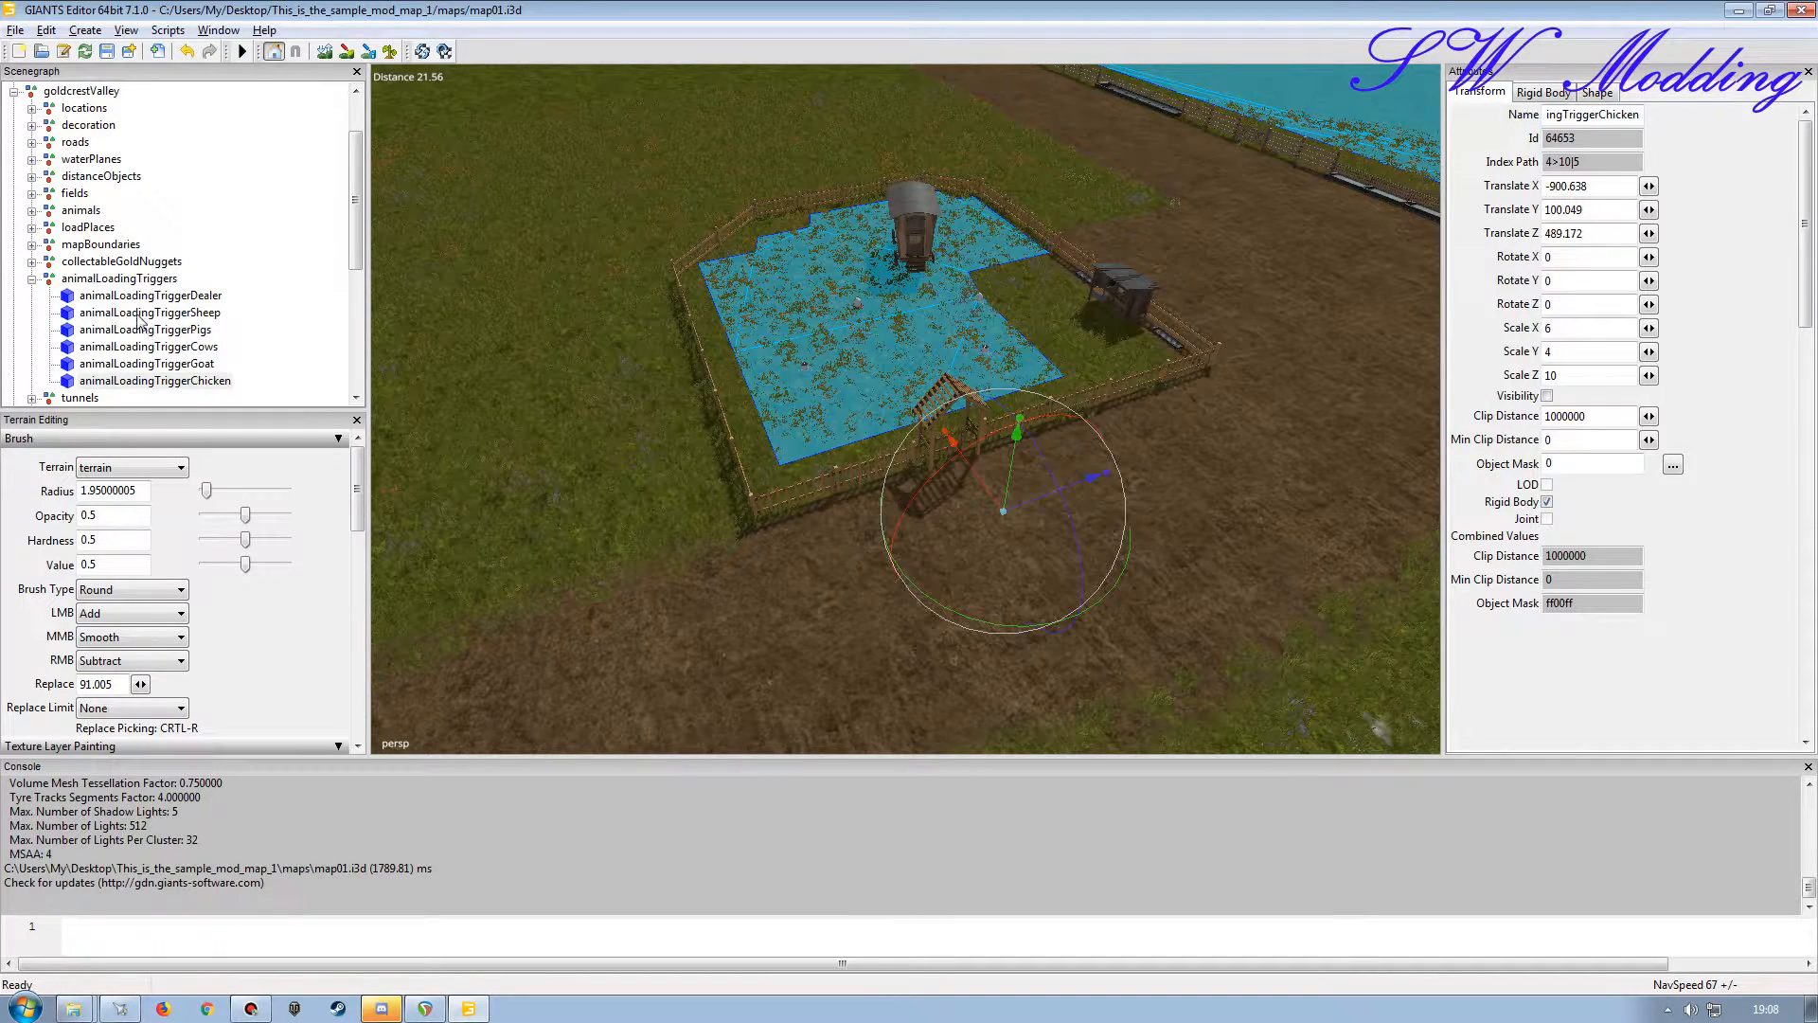
left_click(31, 279)
left_click(206, 304)
scroll(606, 356, "down", 5)
left_click_drag(641, 353, 678, 395, "alt")
mouse_move(678, 395)
right_mouse_down("alt")
mouse_move(805, 244)
mouse_move(713, 386)
right_mouse_up("alt")
mouse_move(682, 409)
left_mouse_down("alt")
mouse_move(792, 447)
mouse_move(834, 426)
mouse_move(684, 455)
left_mouse_up("alt")
right_click_drag(684, 455, 480, 640, "alt")
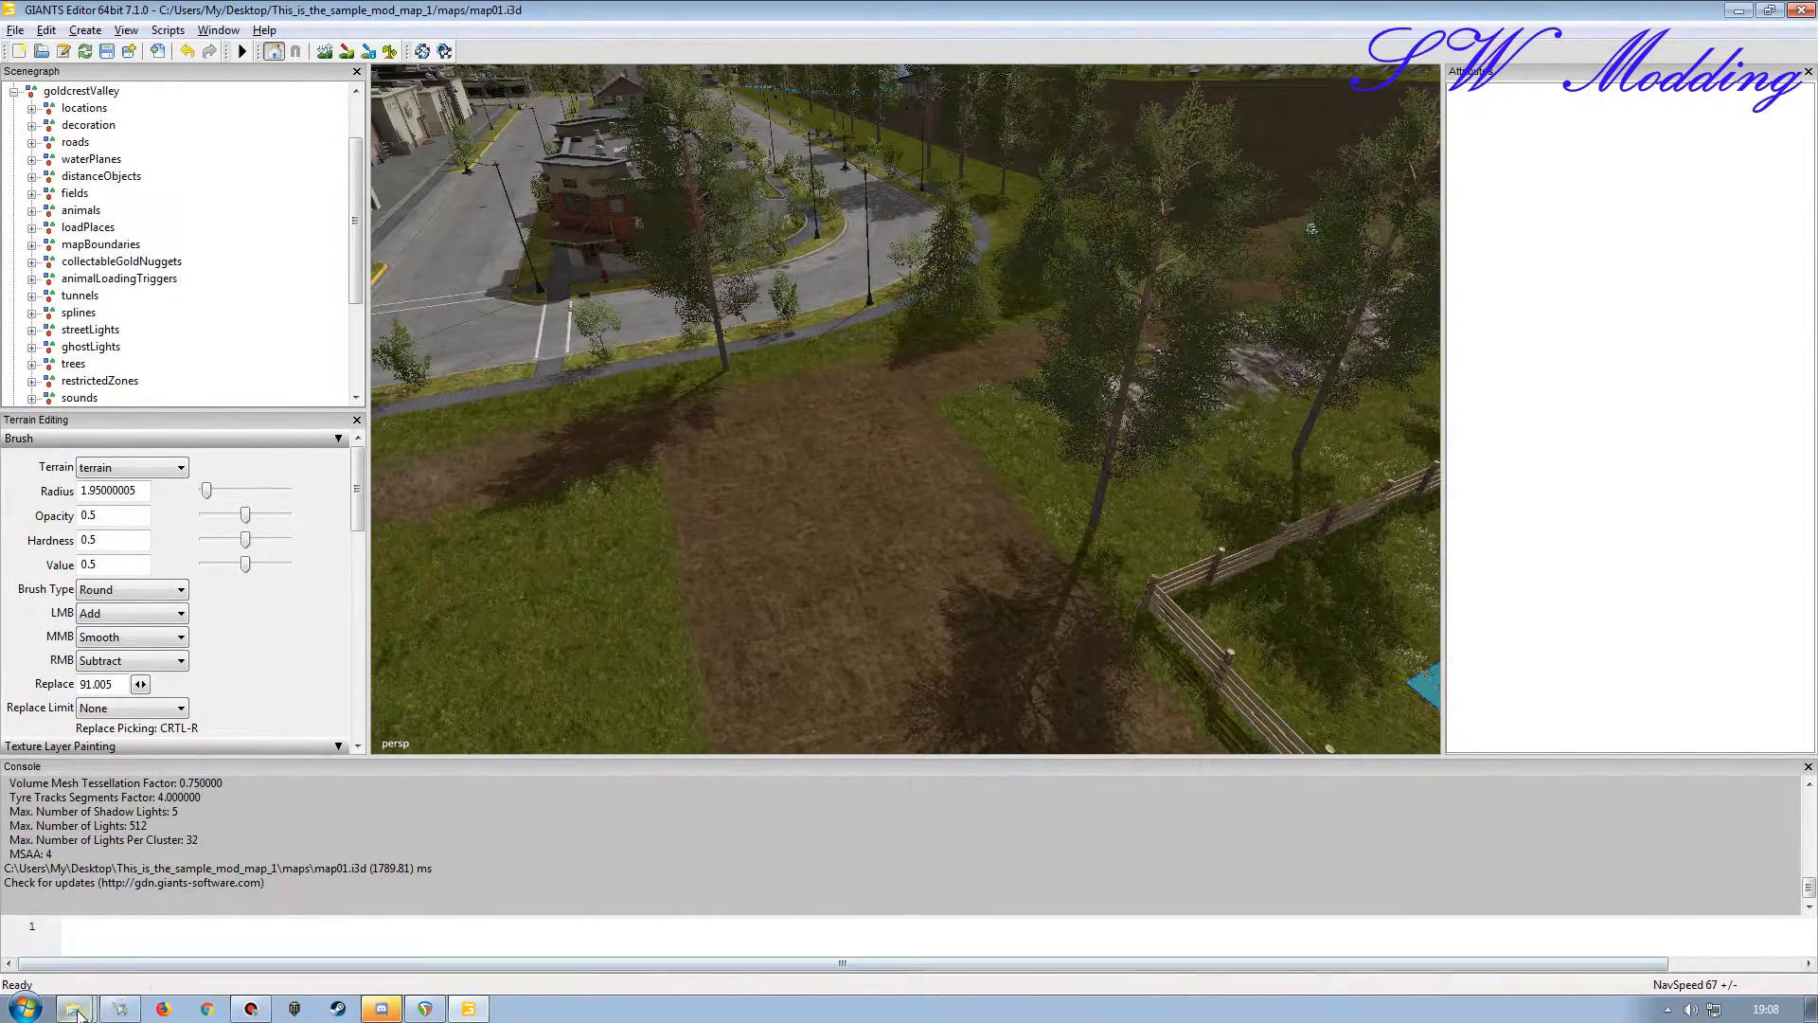
Open map01.xml from the maps folder in Notepad++, inspect the Chickens hotspot line, and return to GIANTS Editor.
left_click(76, 971)
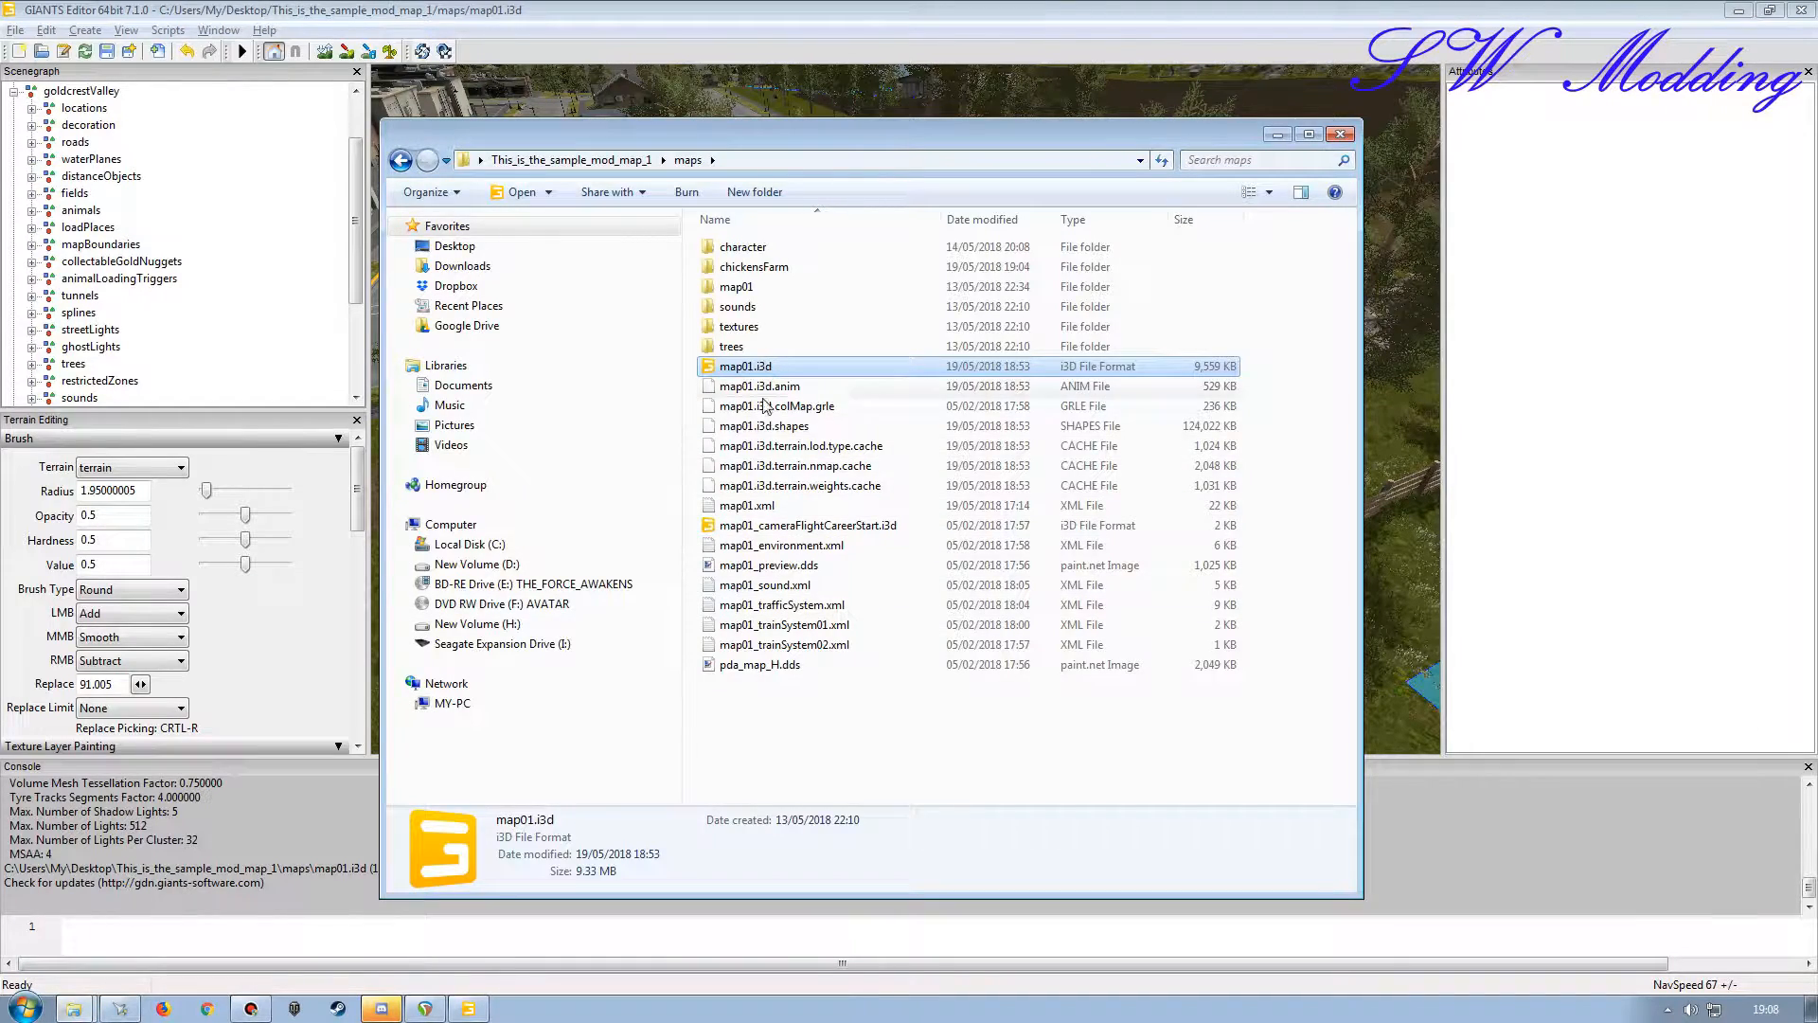
double_click(748, 506)
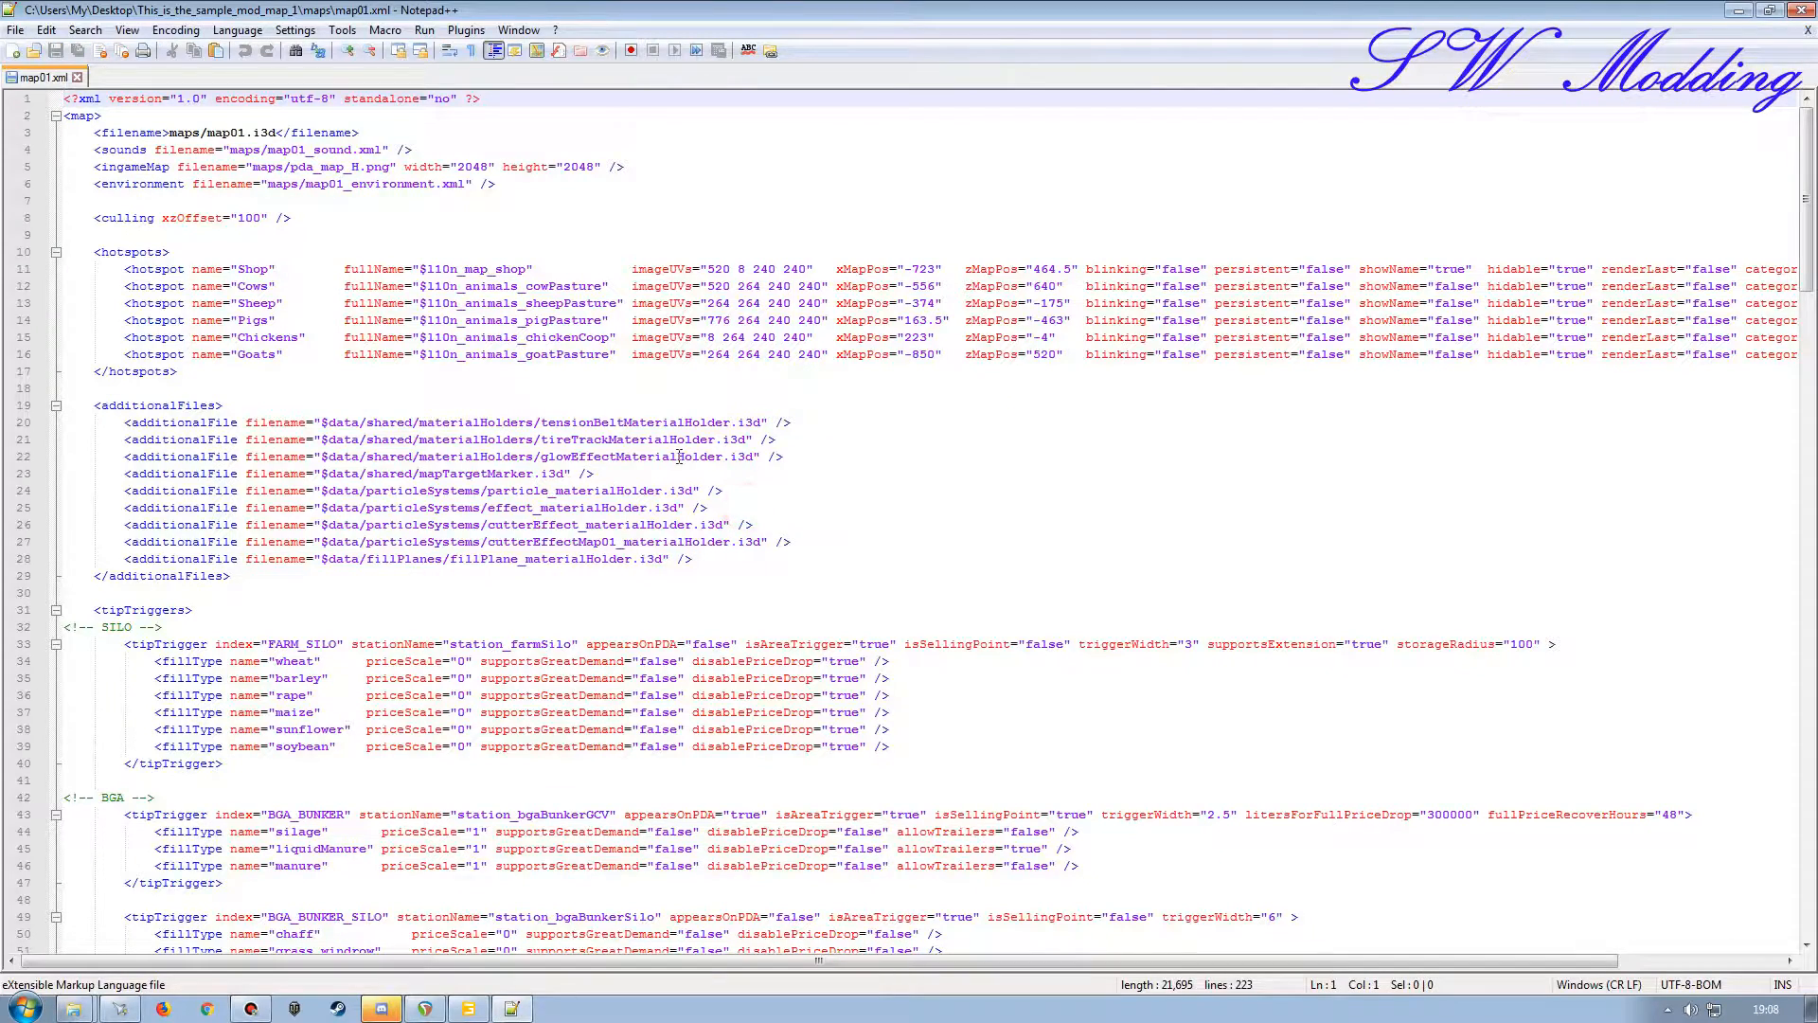
left_click(267, 338)
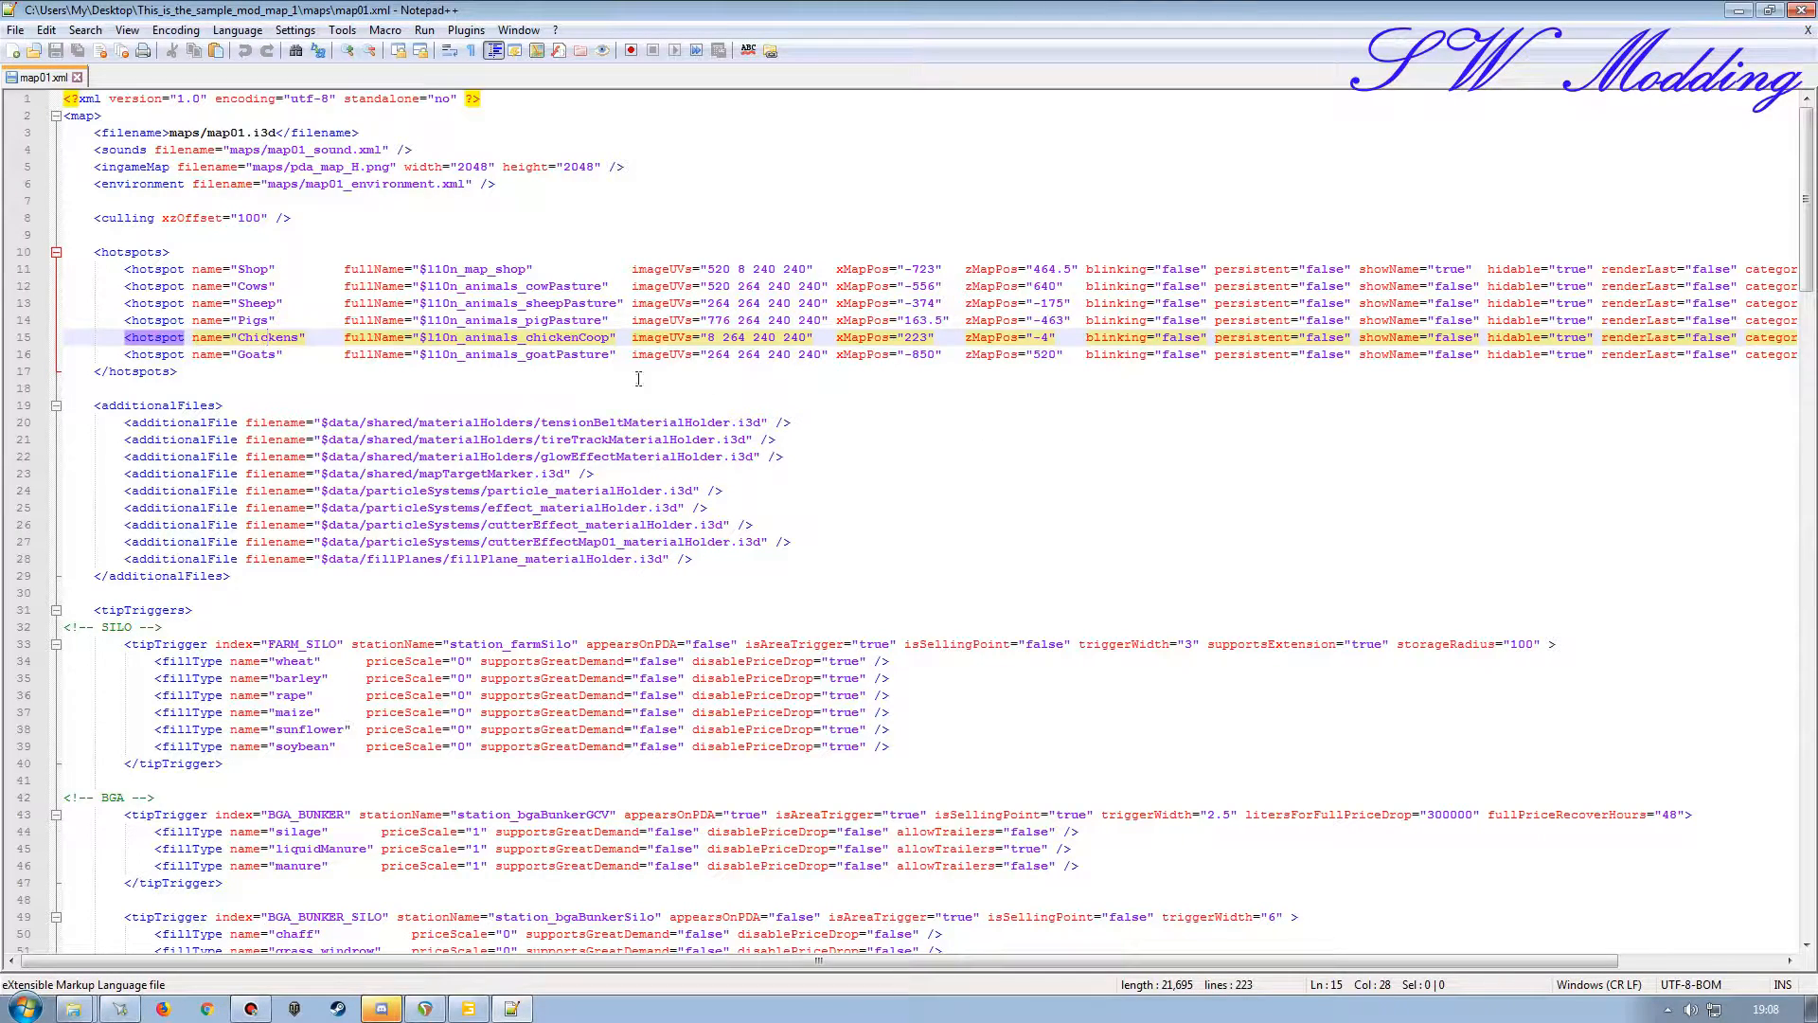
left_click(1738, 10)
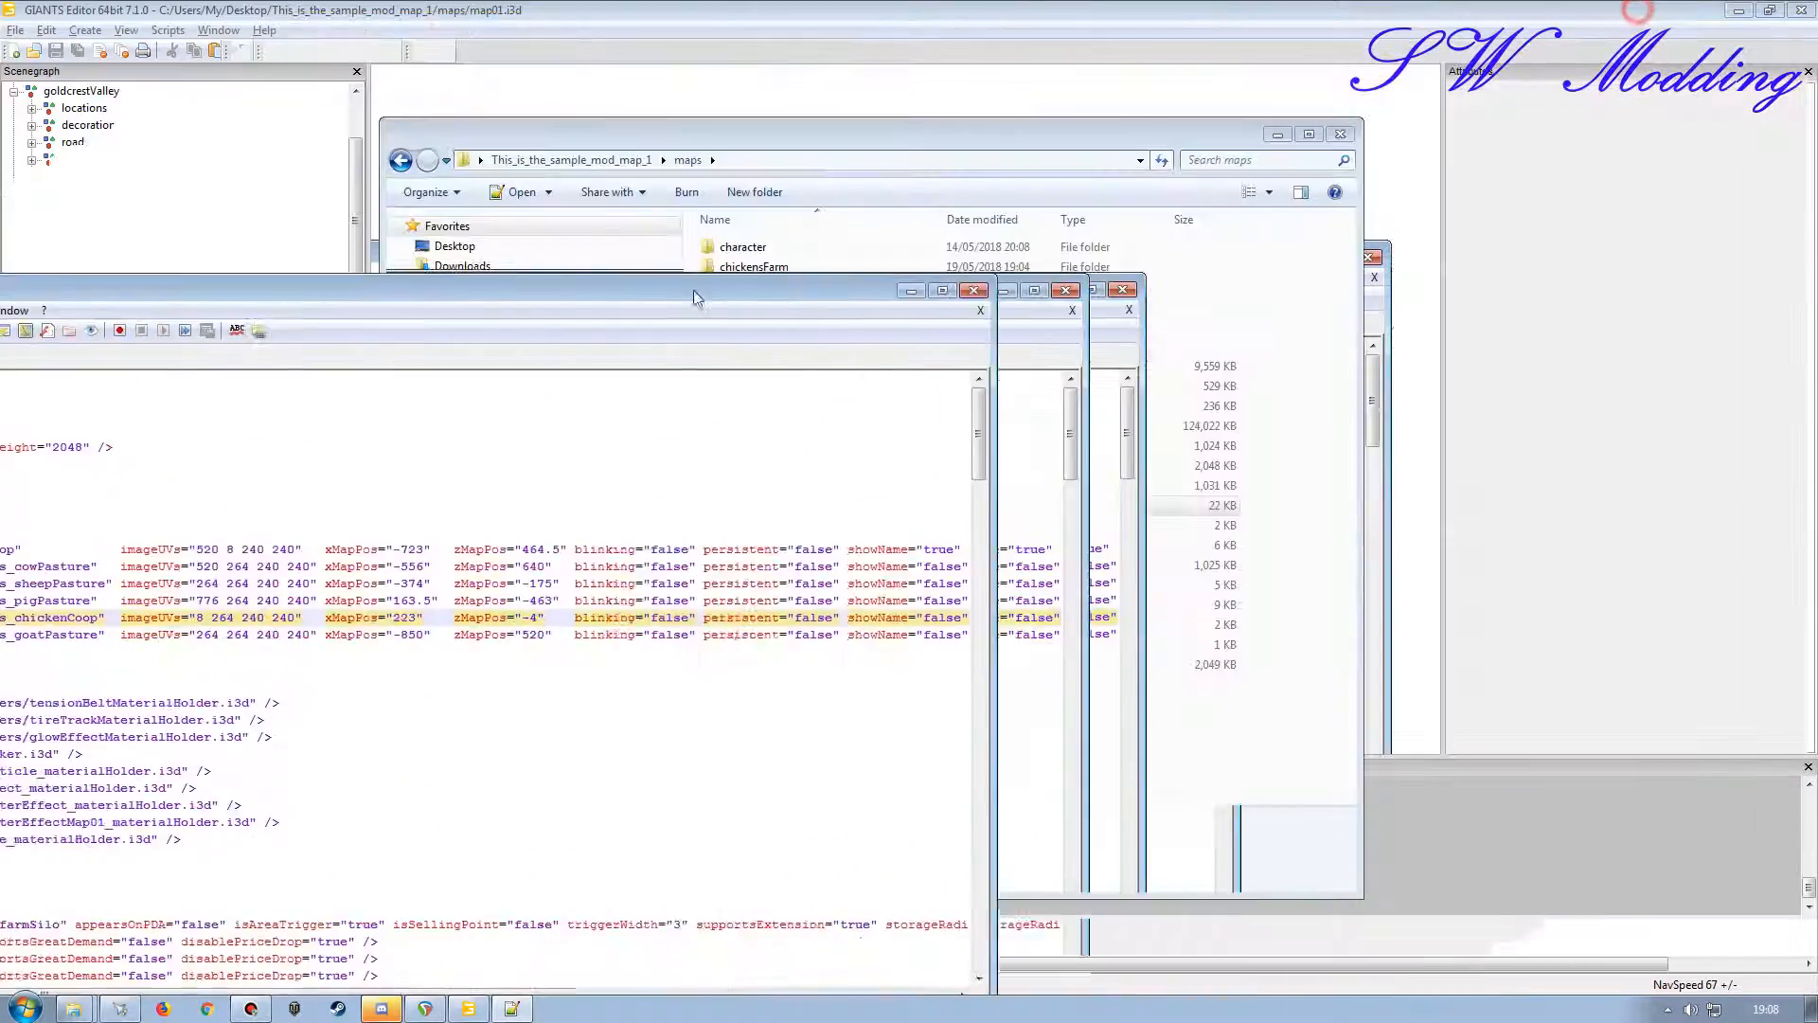
left_click(1278, 133)
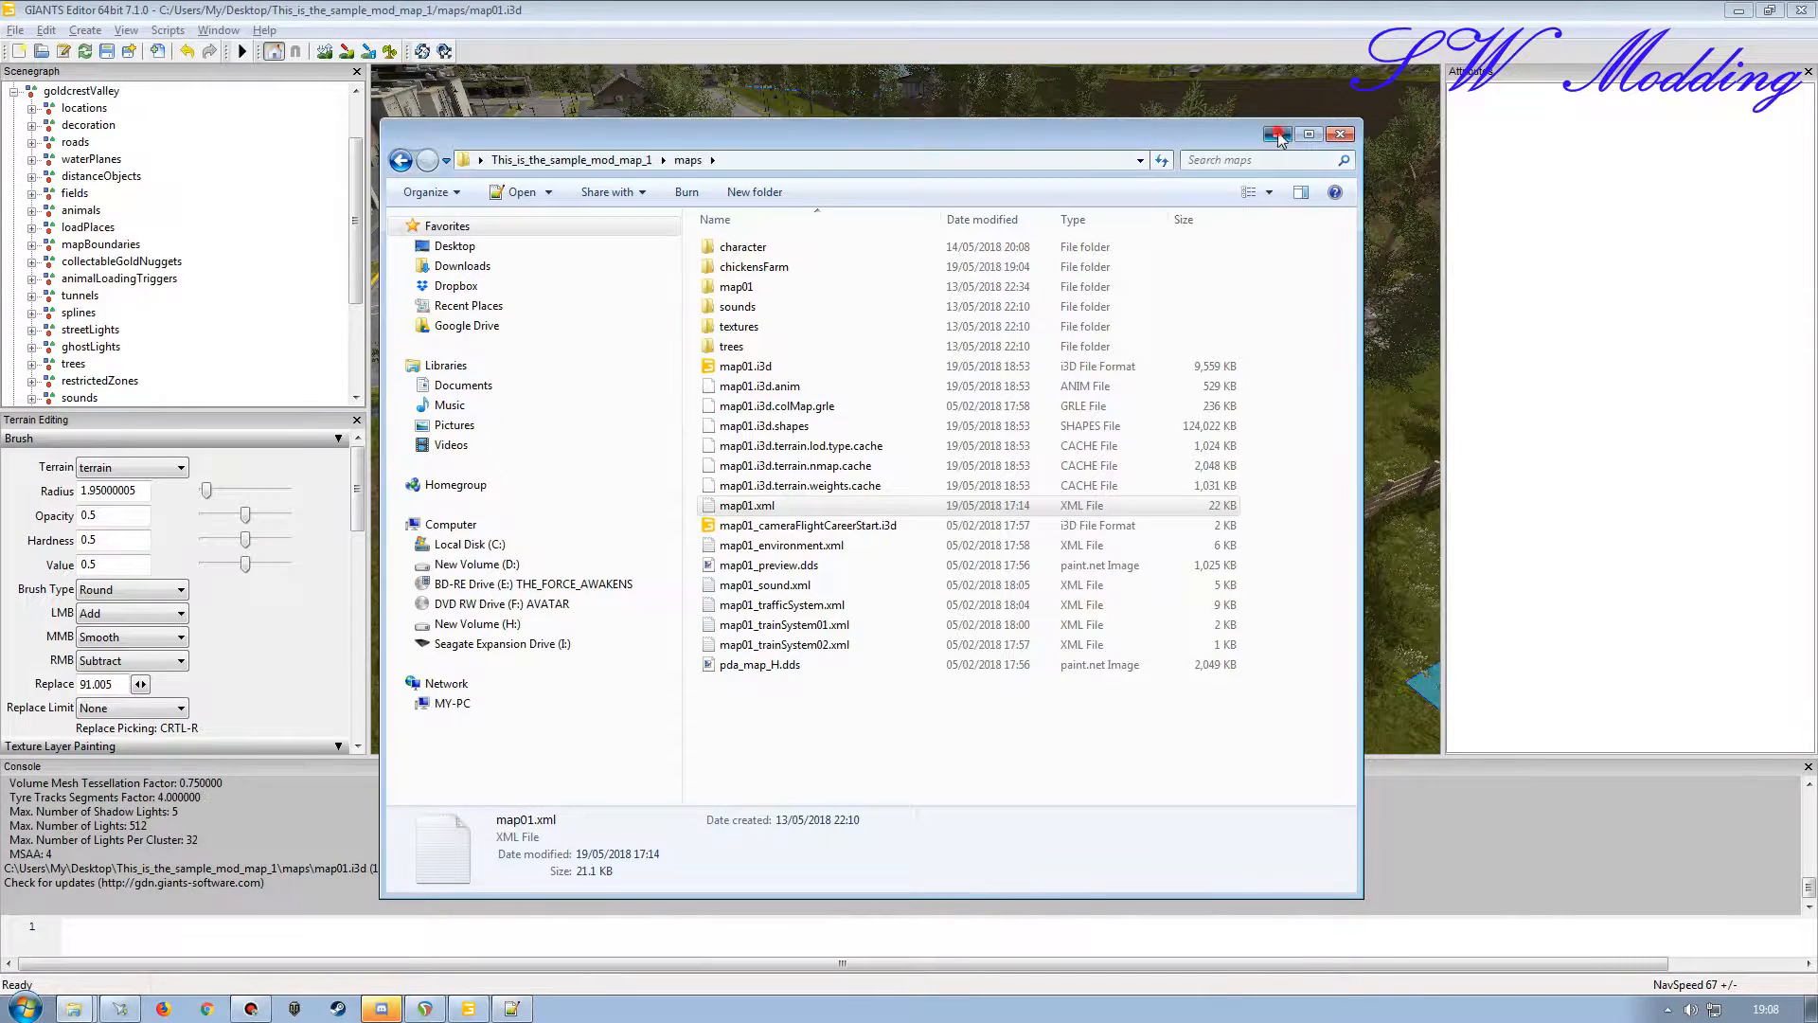
Select and frame animalLoadingTriggerChicken, show its user attributes again, and collapse the animalLoadingTriggers group.
left_click(32, 280)
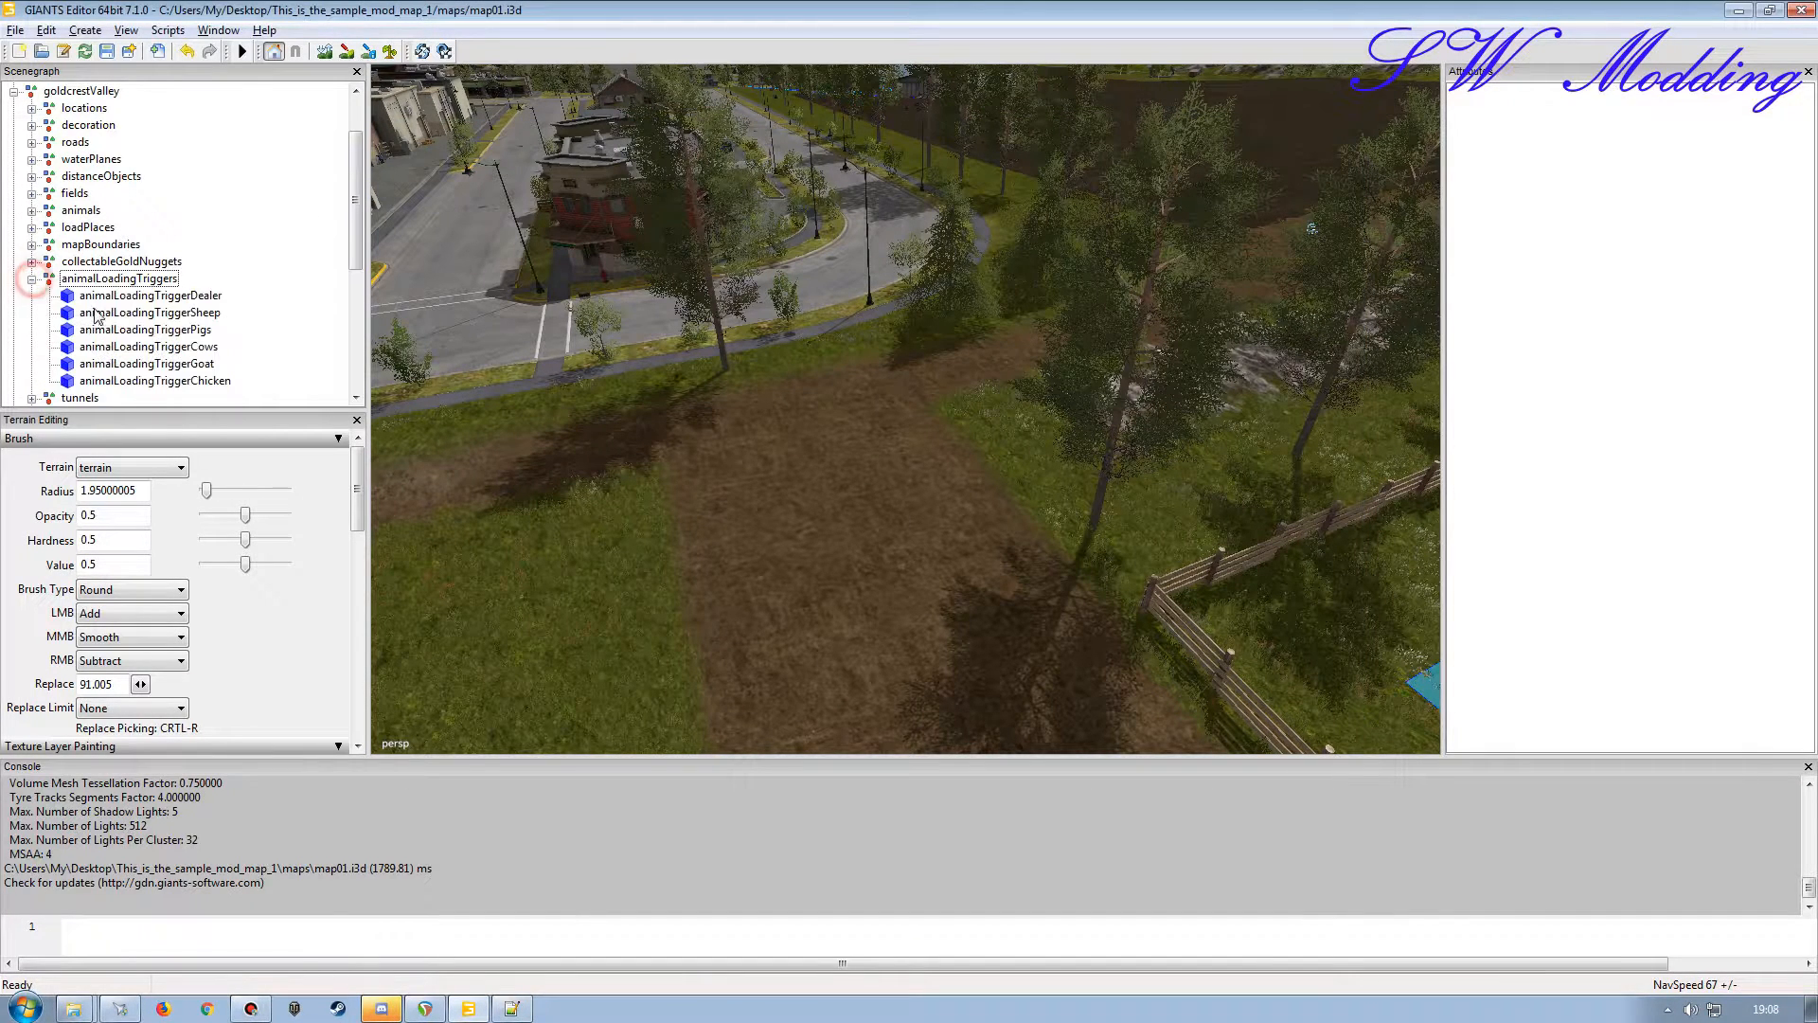
left_click(163, 382)
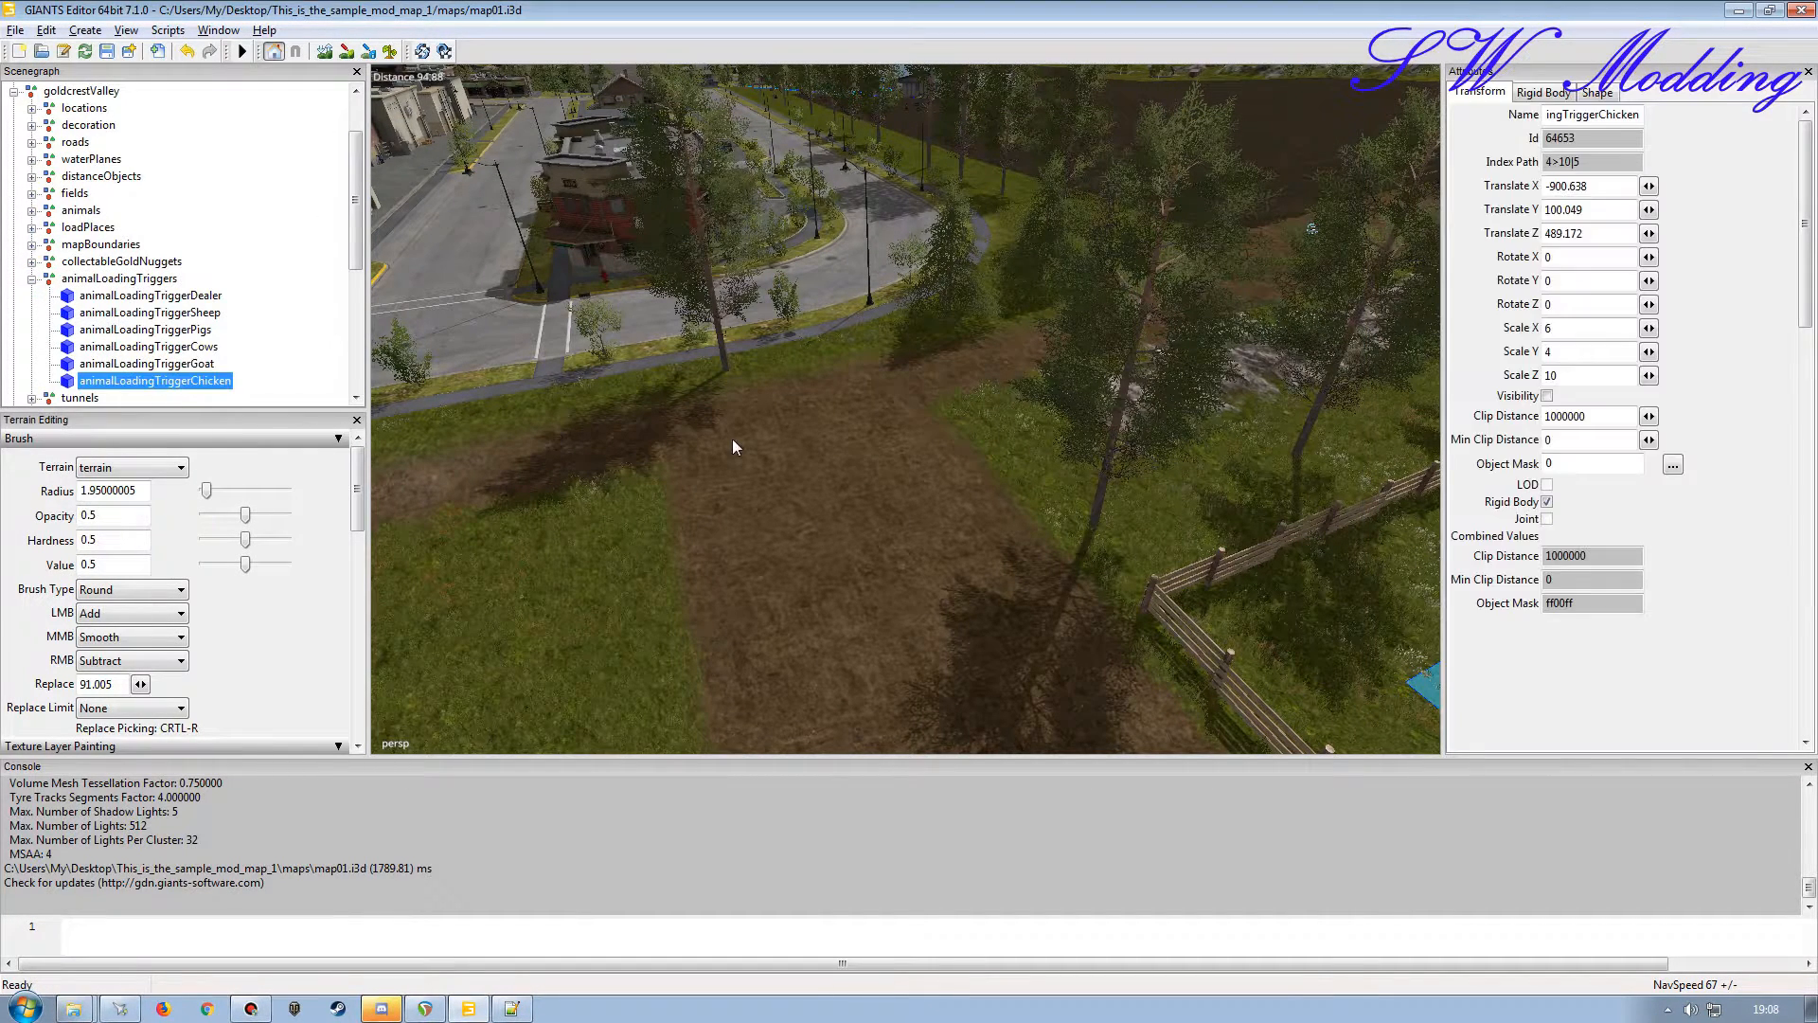
key("f")
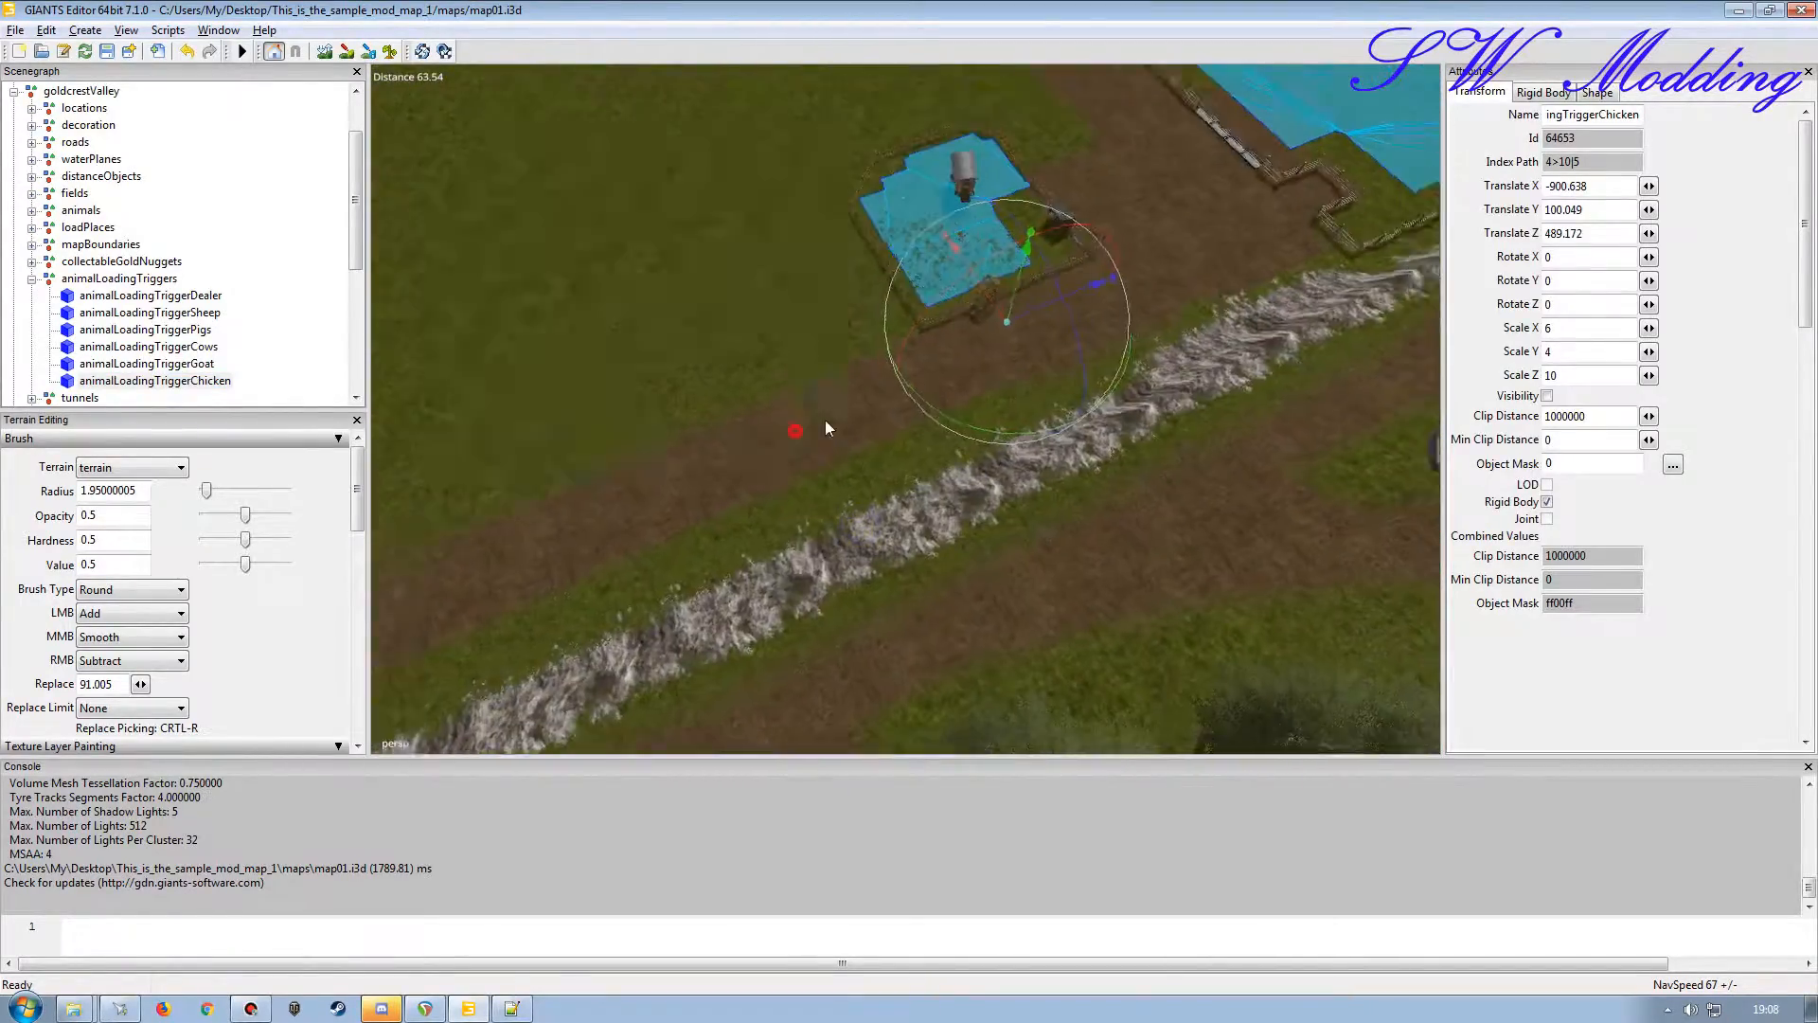
scroll(847, 386, "down", 5)
left_click_drag(847, 387, 747, 383, "alt")
scroll(727, 343, "up", 6)
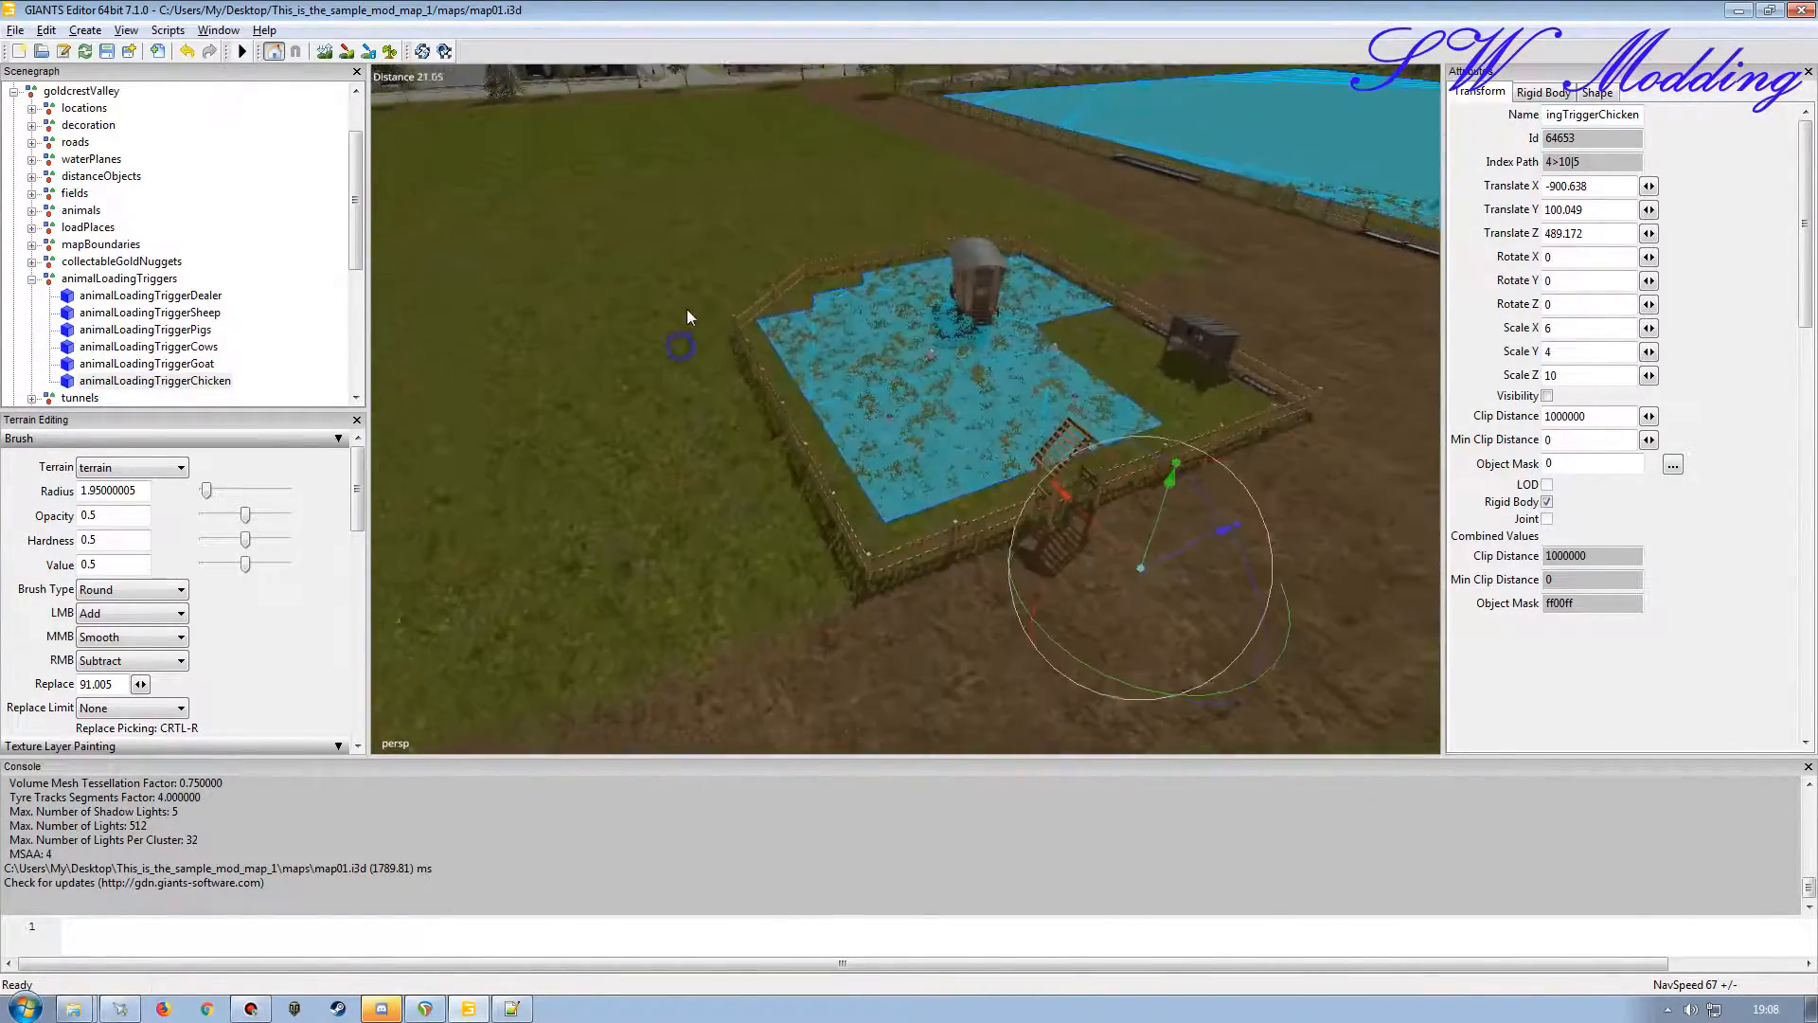
left_click_drag(686, 311, 780, 330, "alt")
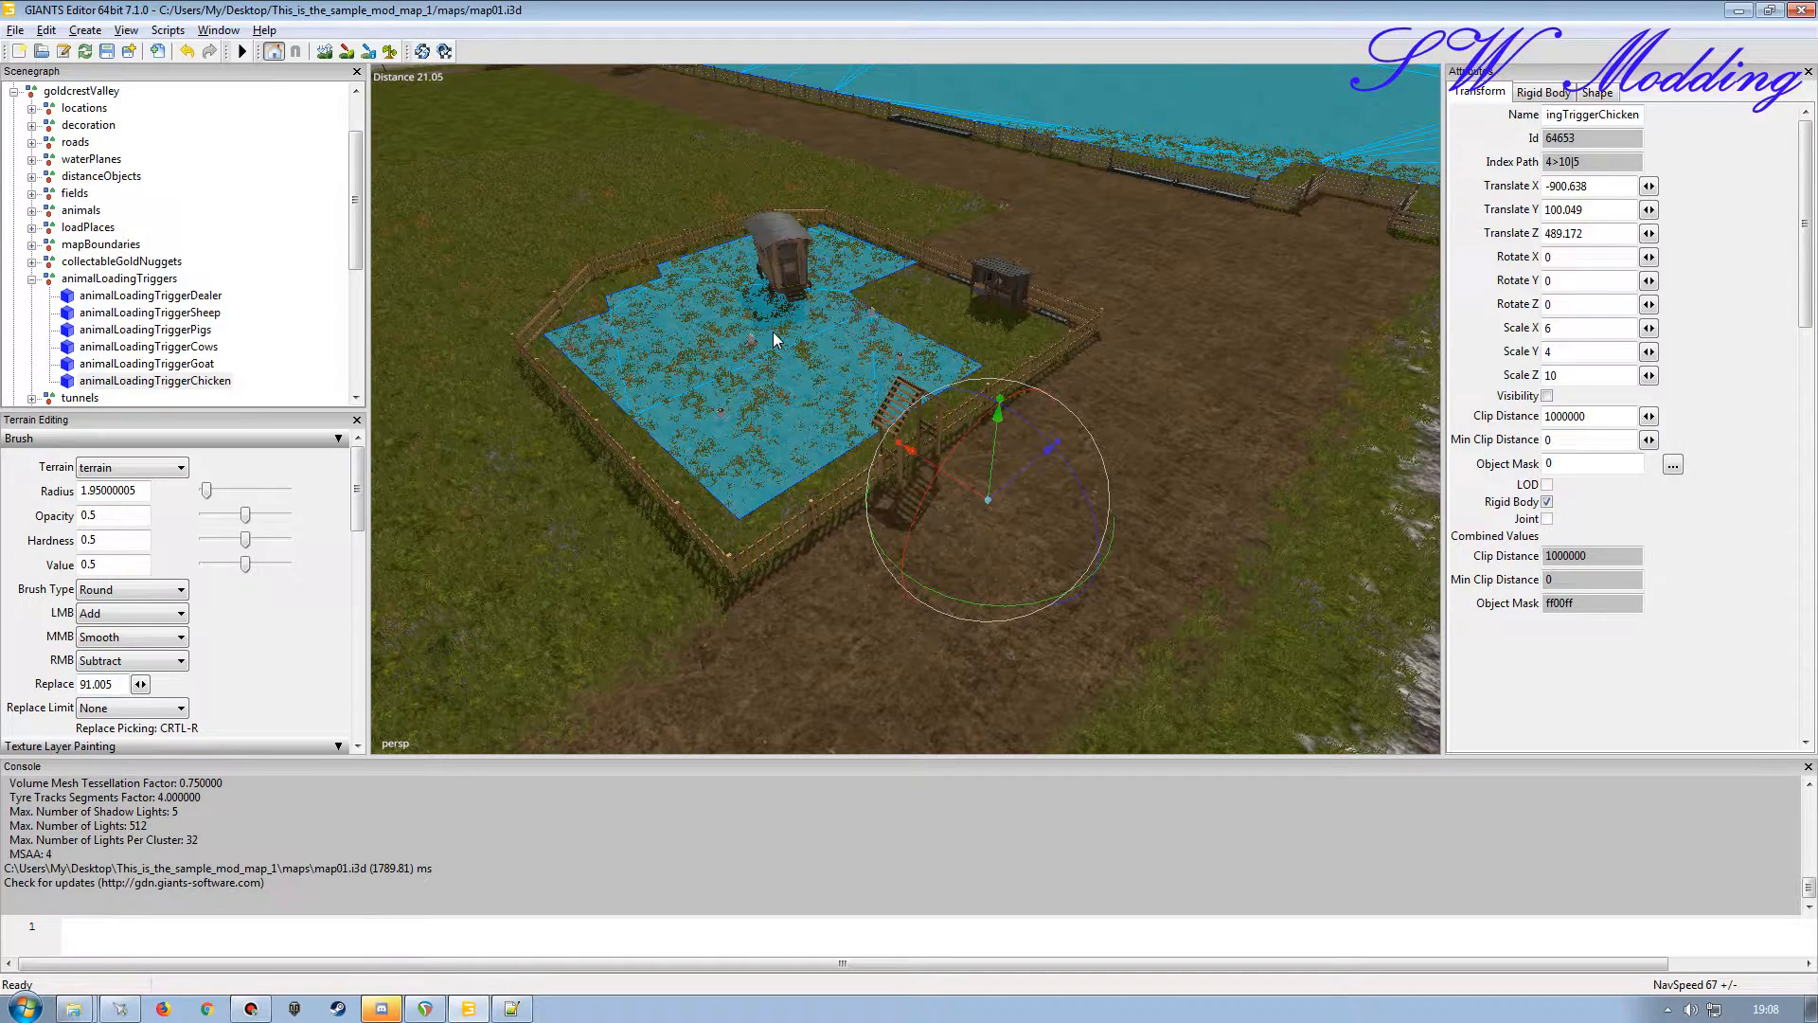
left_click(218, 31)
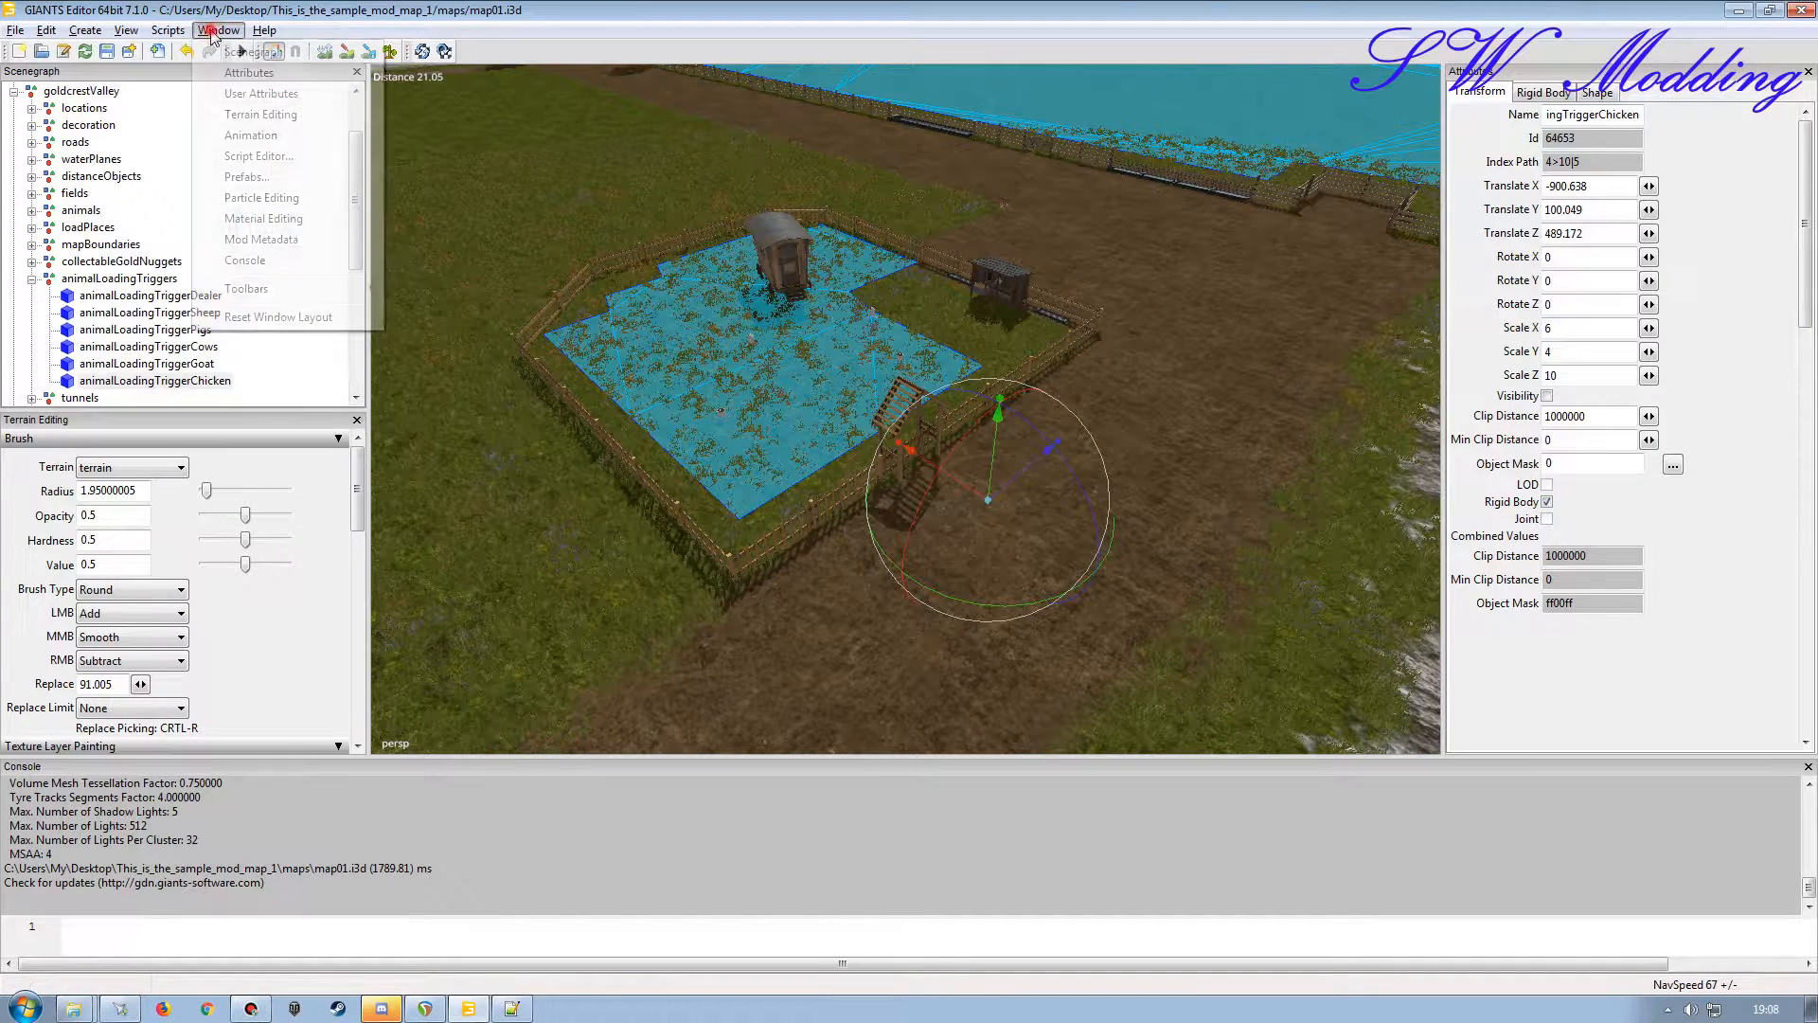
left_click(254, 94)
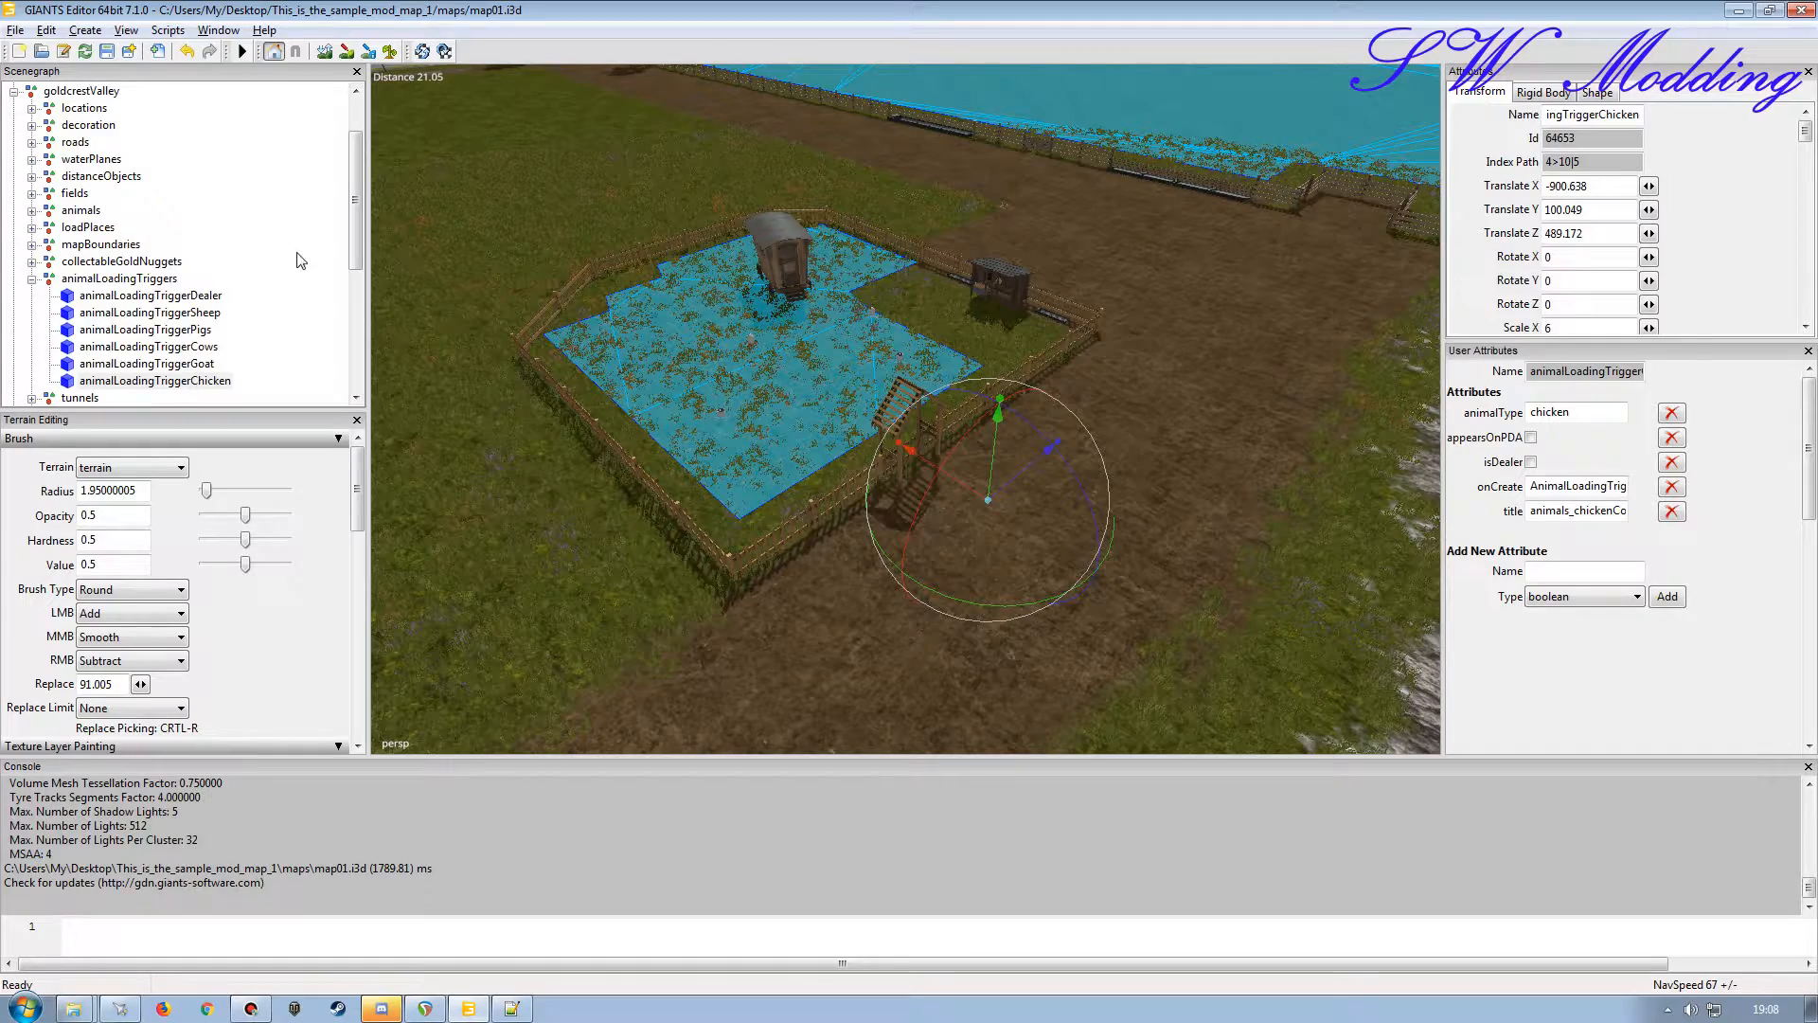
left_click(31, 278)
left_click(264, 288)
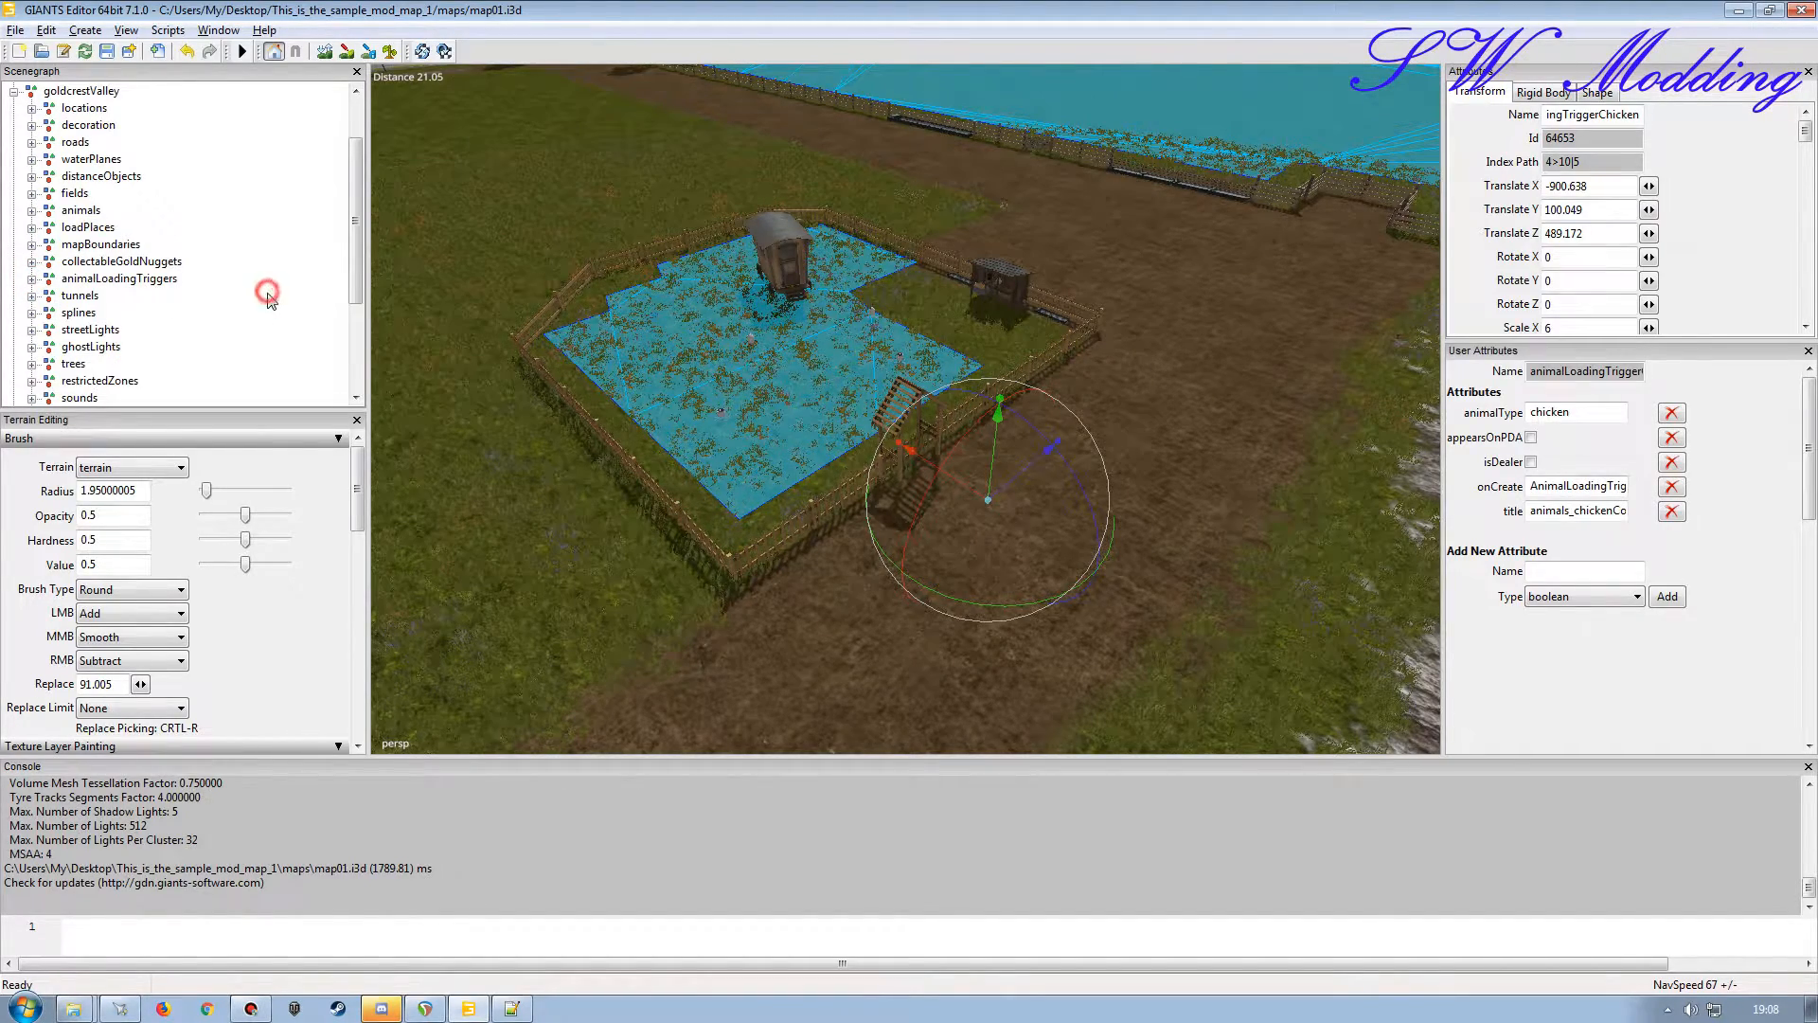
middle_click_drag(782, 377, 752, 388)
right_click_drag(752, 389, 790, 321, "alt")
left_click_drag(789, 321, 621, 354, "alt")
right_click_drag(622, 355, 722, 237, "alt")
left_click_drag(722, 237, 714, 394, "alt")
left_click(774, 487)
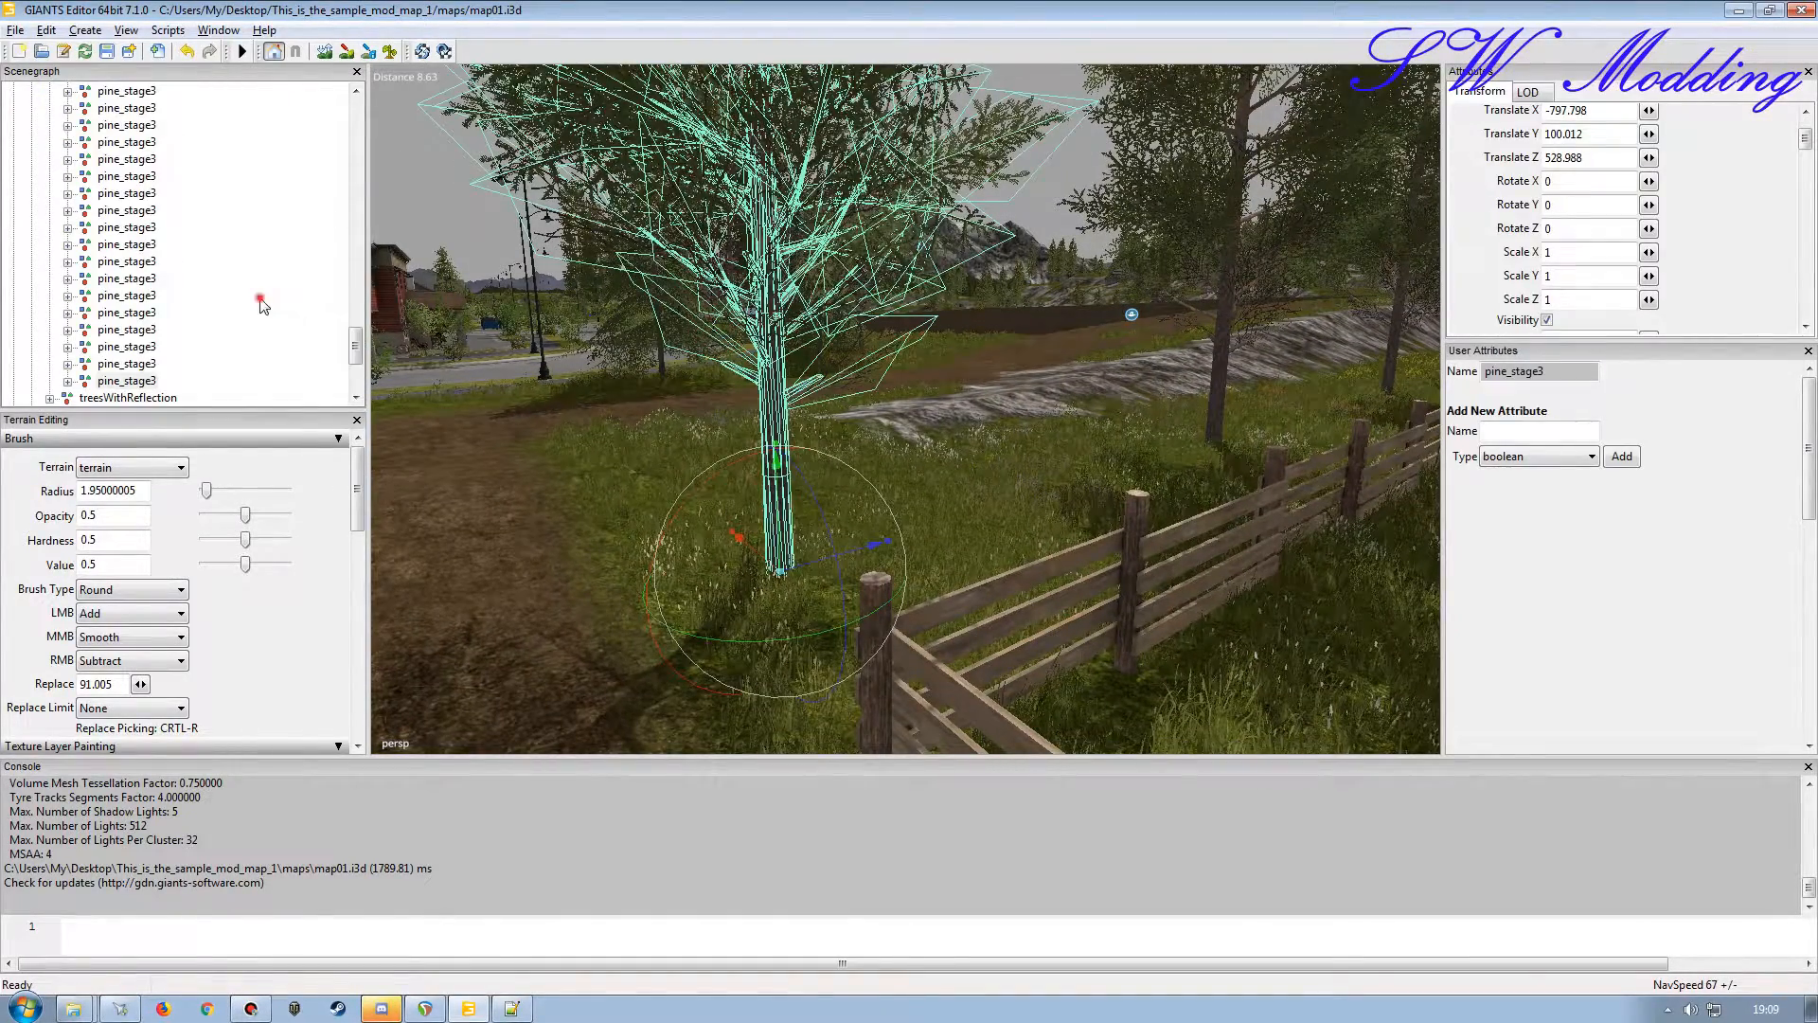
left_click_drag(360, 339, 354, 145)
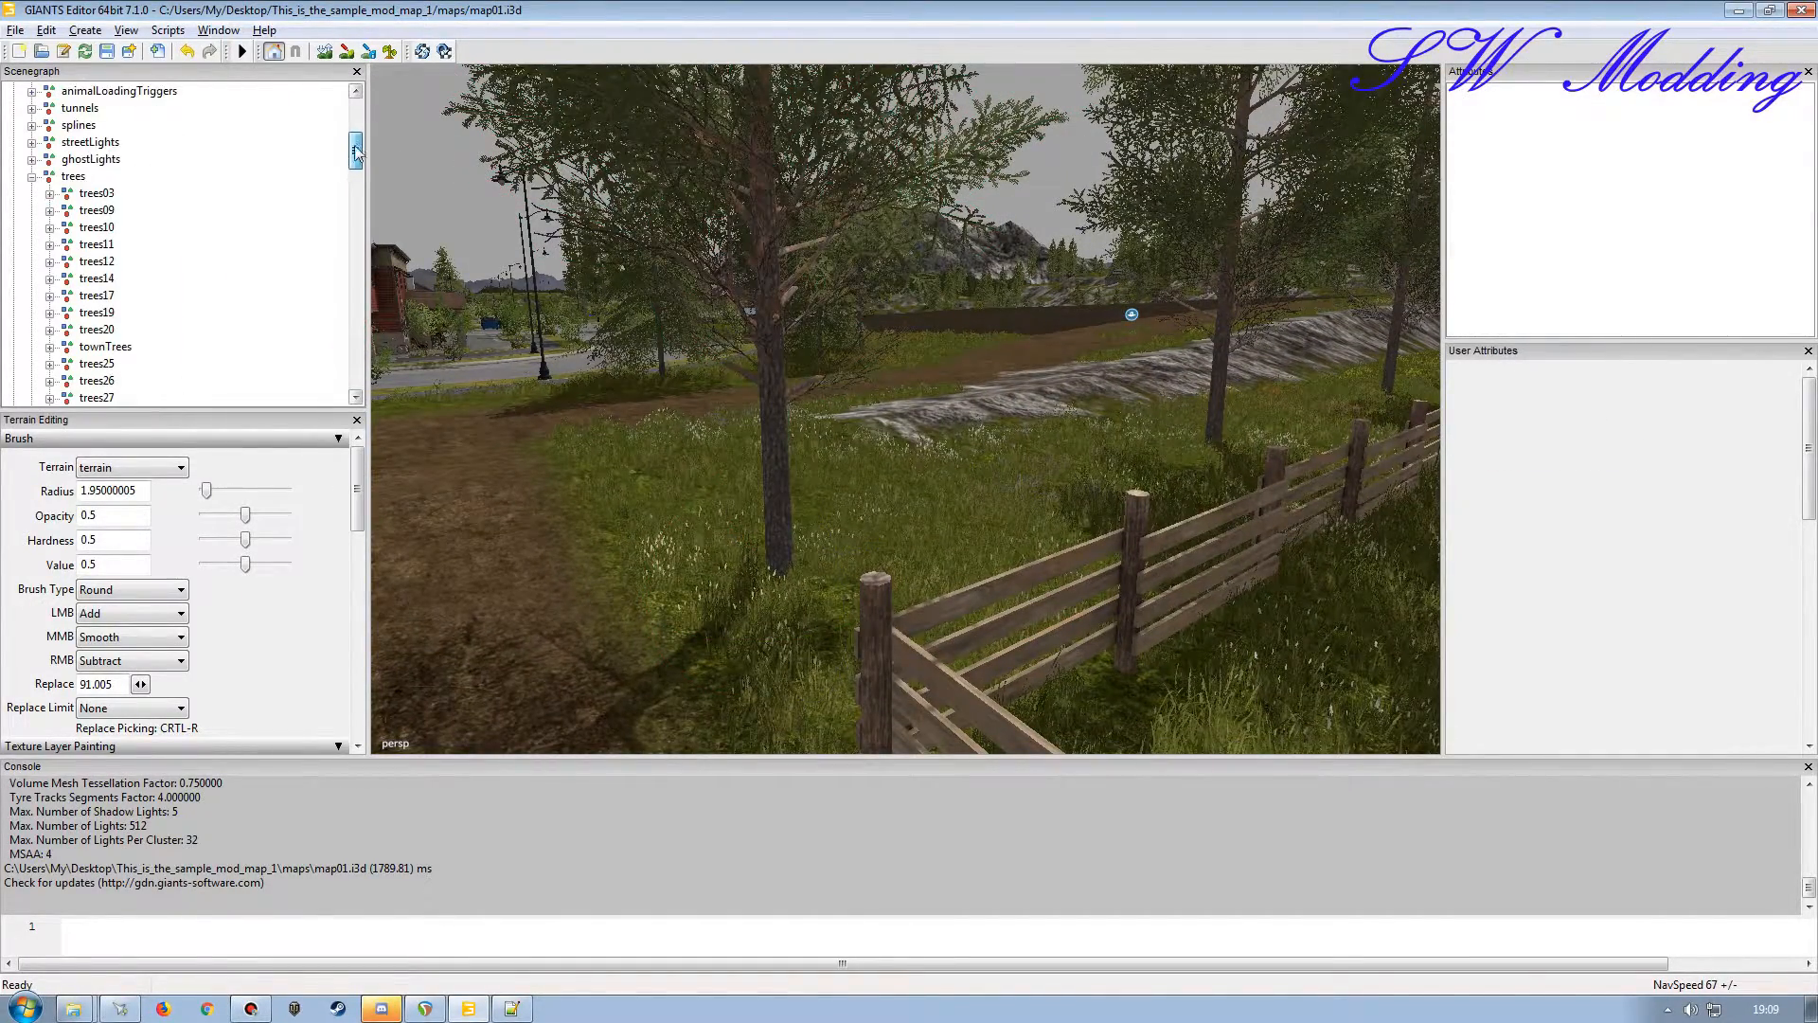
left_click(32, 178)
scroll(350, 276, "up", 4)
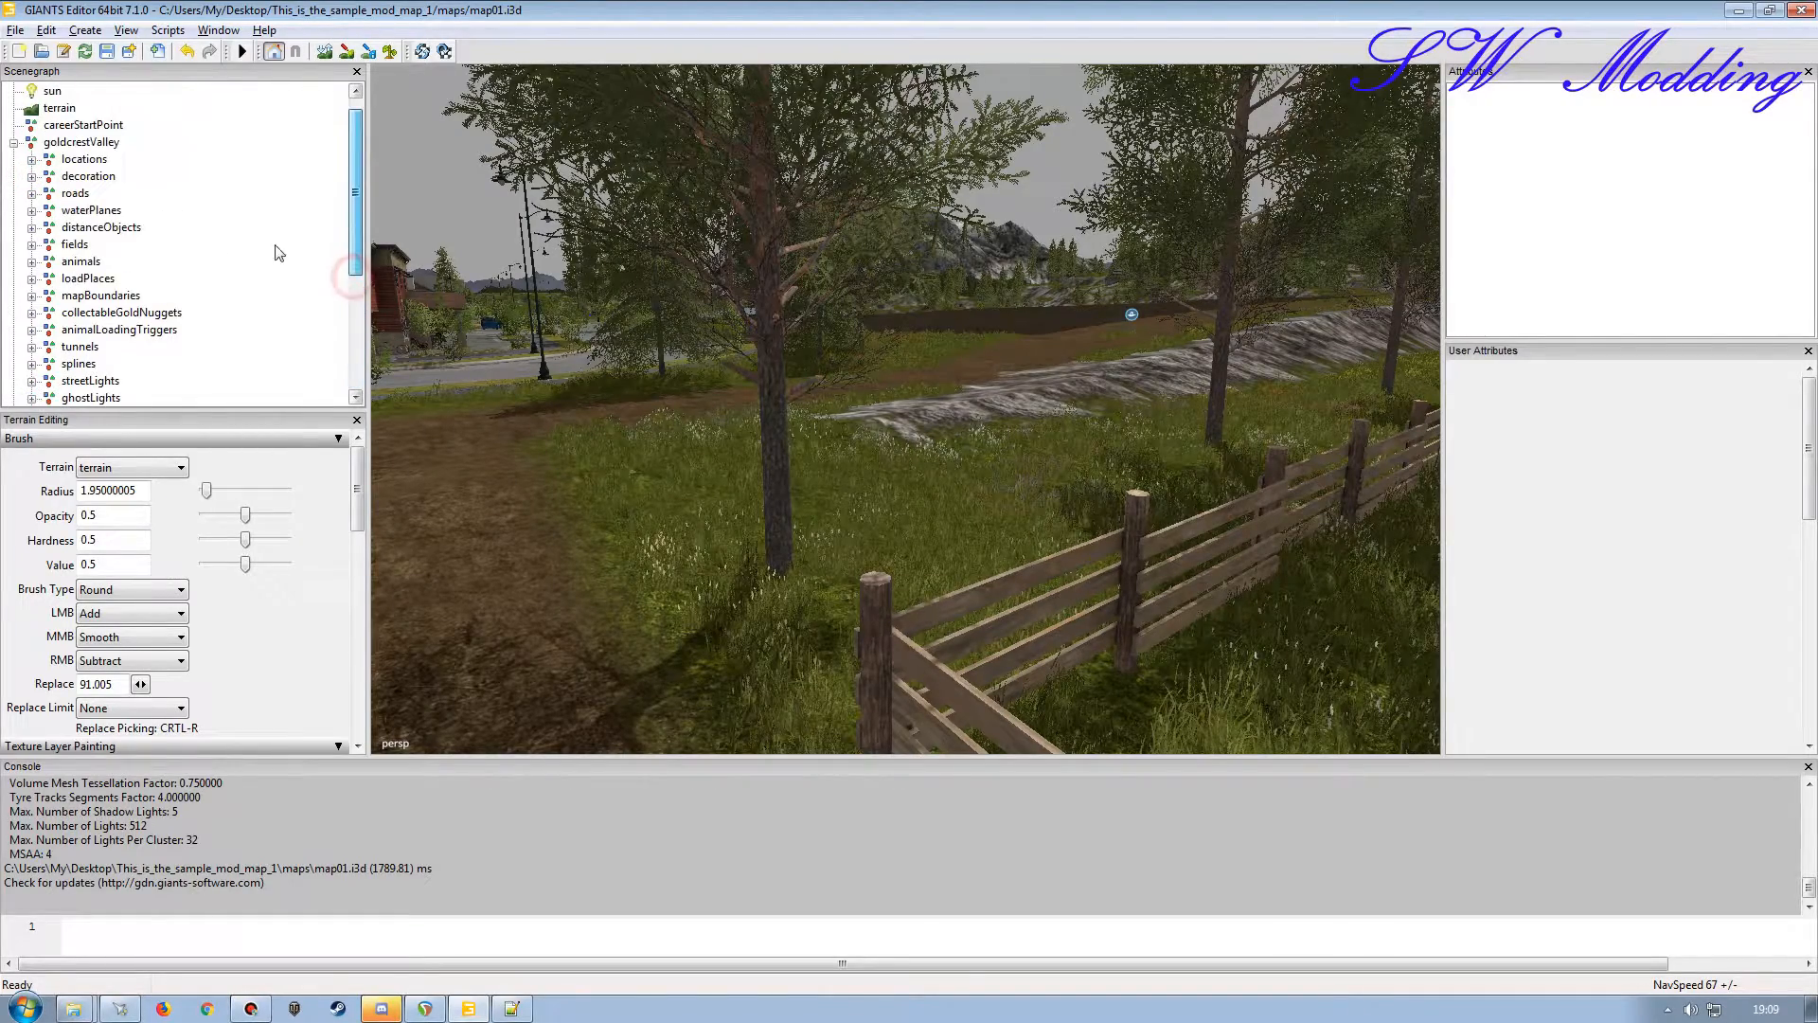
Collapse goldcrestValley and create a new transform group at the root of the scenegraph, near the chicken pen.
left_click(14, 143)
scroll(852, 360, "down", 5)
left_click_drag(890, 358, 999, 372, "alt")
scroll(998, 372, "up", 5)
left_click_drag(822, 400, 798, 515, "alt")
scroll(958, 385, "up", 4)
scroll(849, 428, "down", 5)
scroll(837, 402, "up", 5)
scroll(837, 396, "down", 4)
scroll(1053, 417, "up", 4)
scroll(1053, 417, "down", 6)
scroll(765, 519, "up", 4)
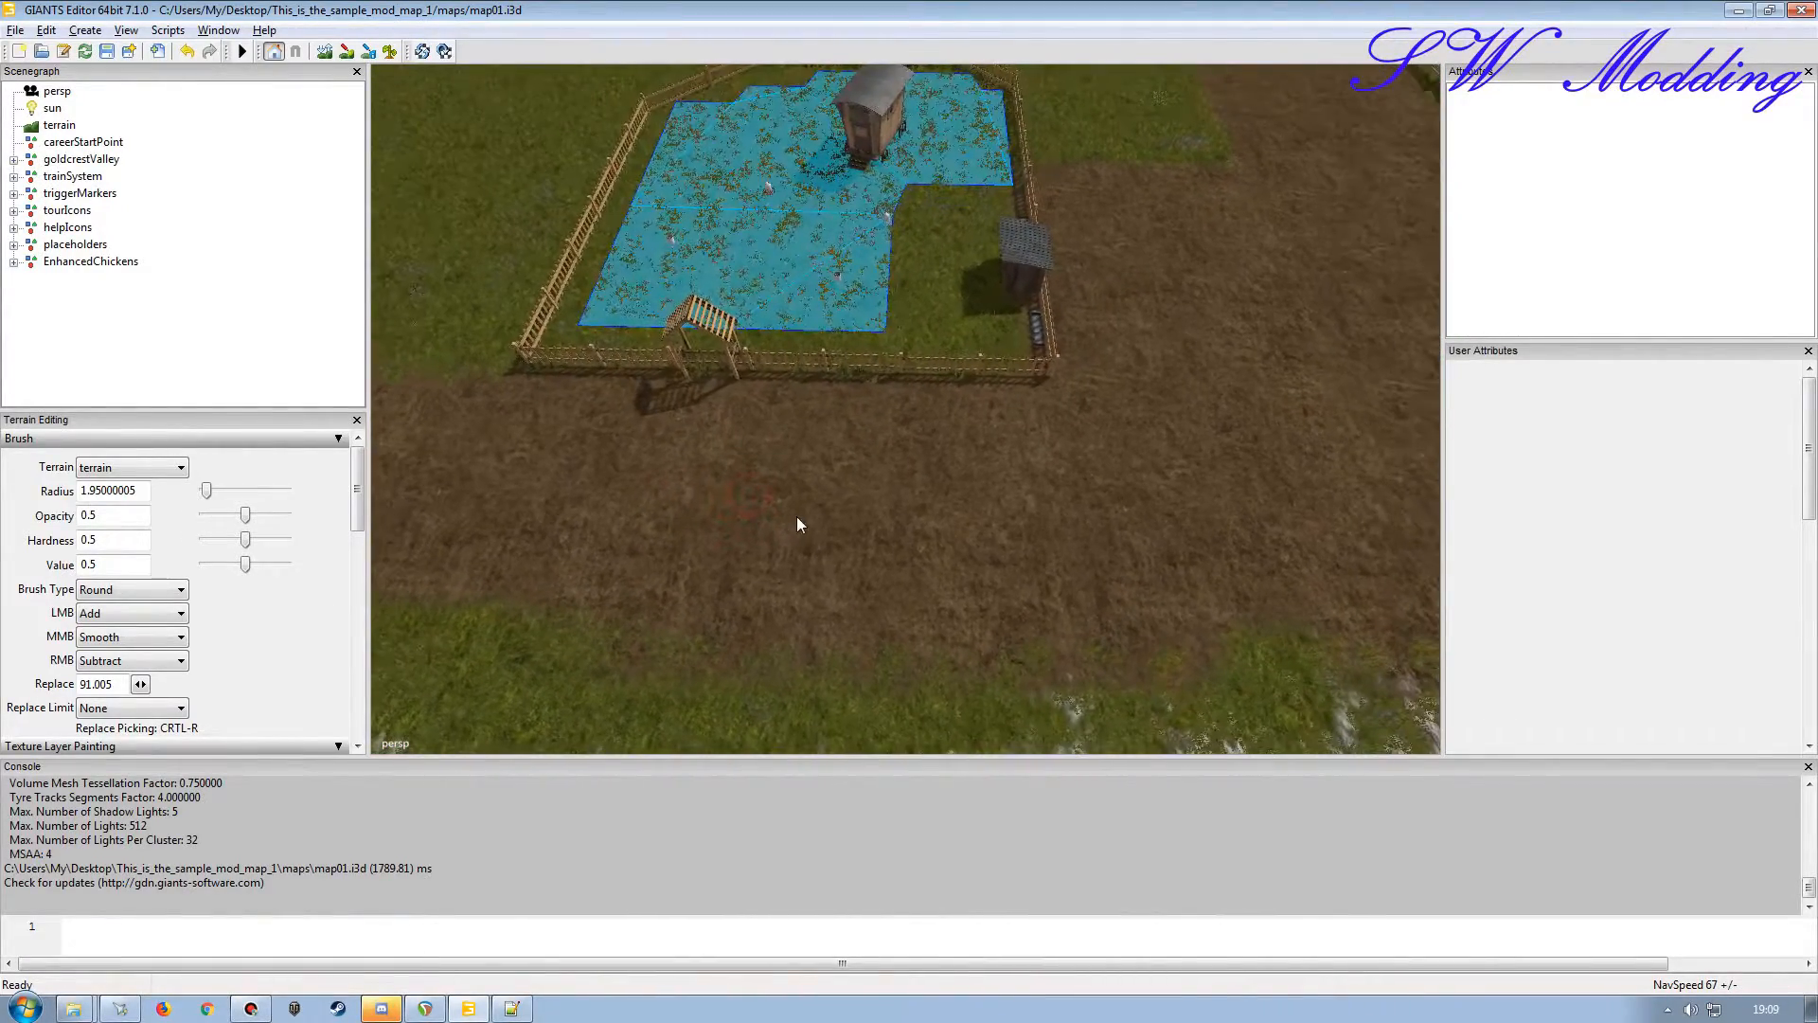
left_click(85, 30)
left_click(94, 50)
left_click(58, 278)
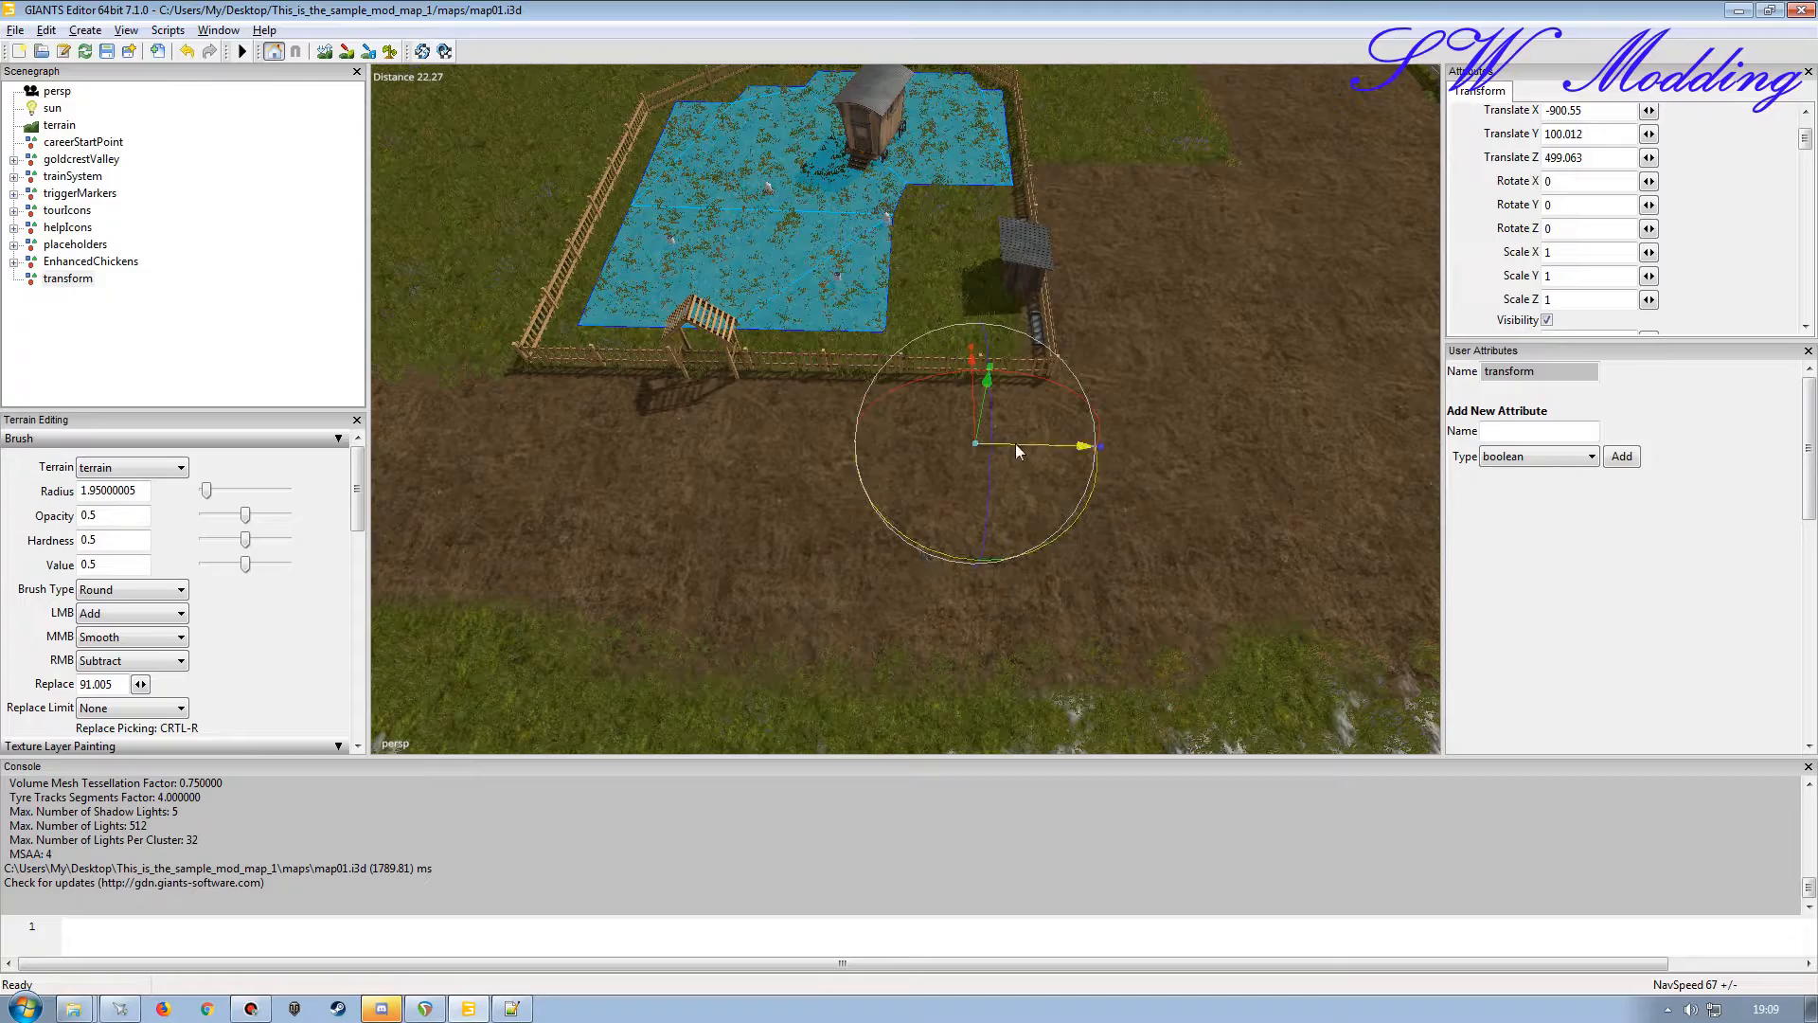
Move the new transform group beside the chicken pen's front fence, to about X -901.5, Z 495.9.
left_click_drag(1032, 443, 974, 443)
scroll(805, 393, "up", 3)
left_click_drag(805, 393, 1008, 443, "alt")
scroll(1008, 441, "down", 3)
left_click_drag(851, 500, 938, 549)
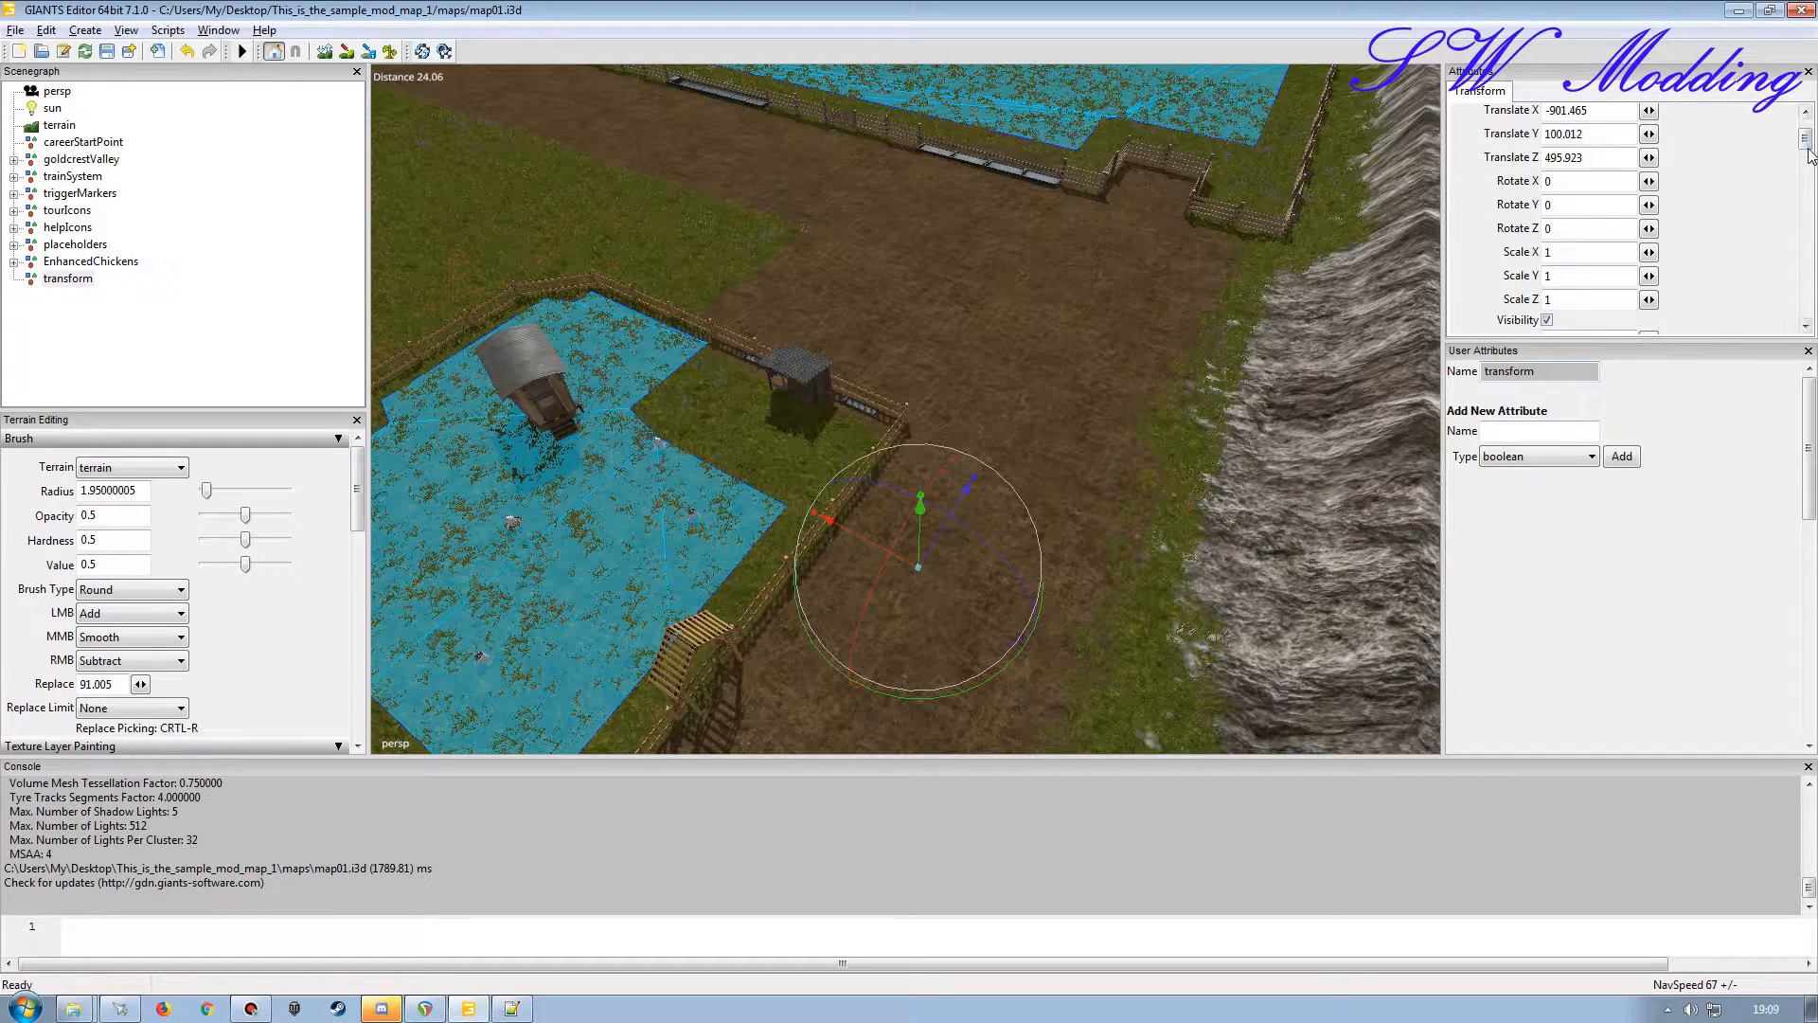
Round the new transform group's position to Translate X -901 and Translate Z 495.
left_click_drag(1806, 140, 1806, 127)
left_click_drag(1605, 192, 1566, 235)
key("BackSpace")
key("BackSpace")
left_click_drag(1585, 187, 1407, 188)
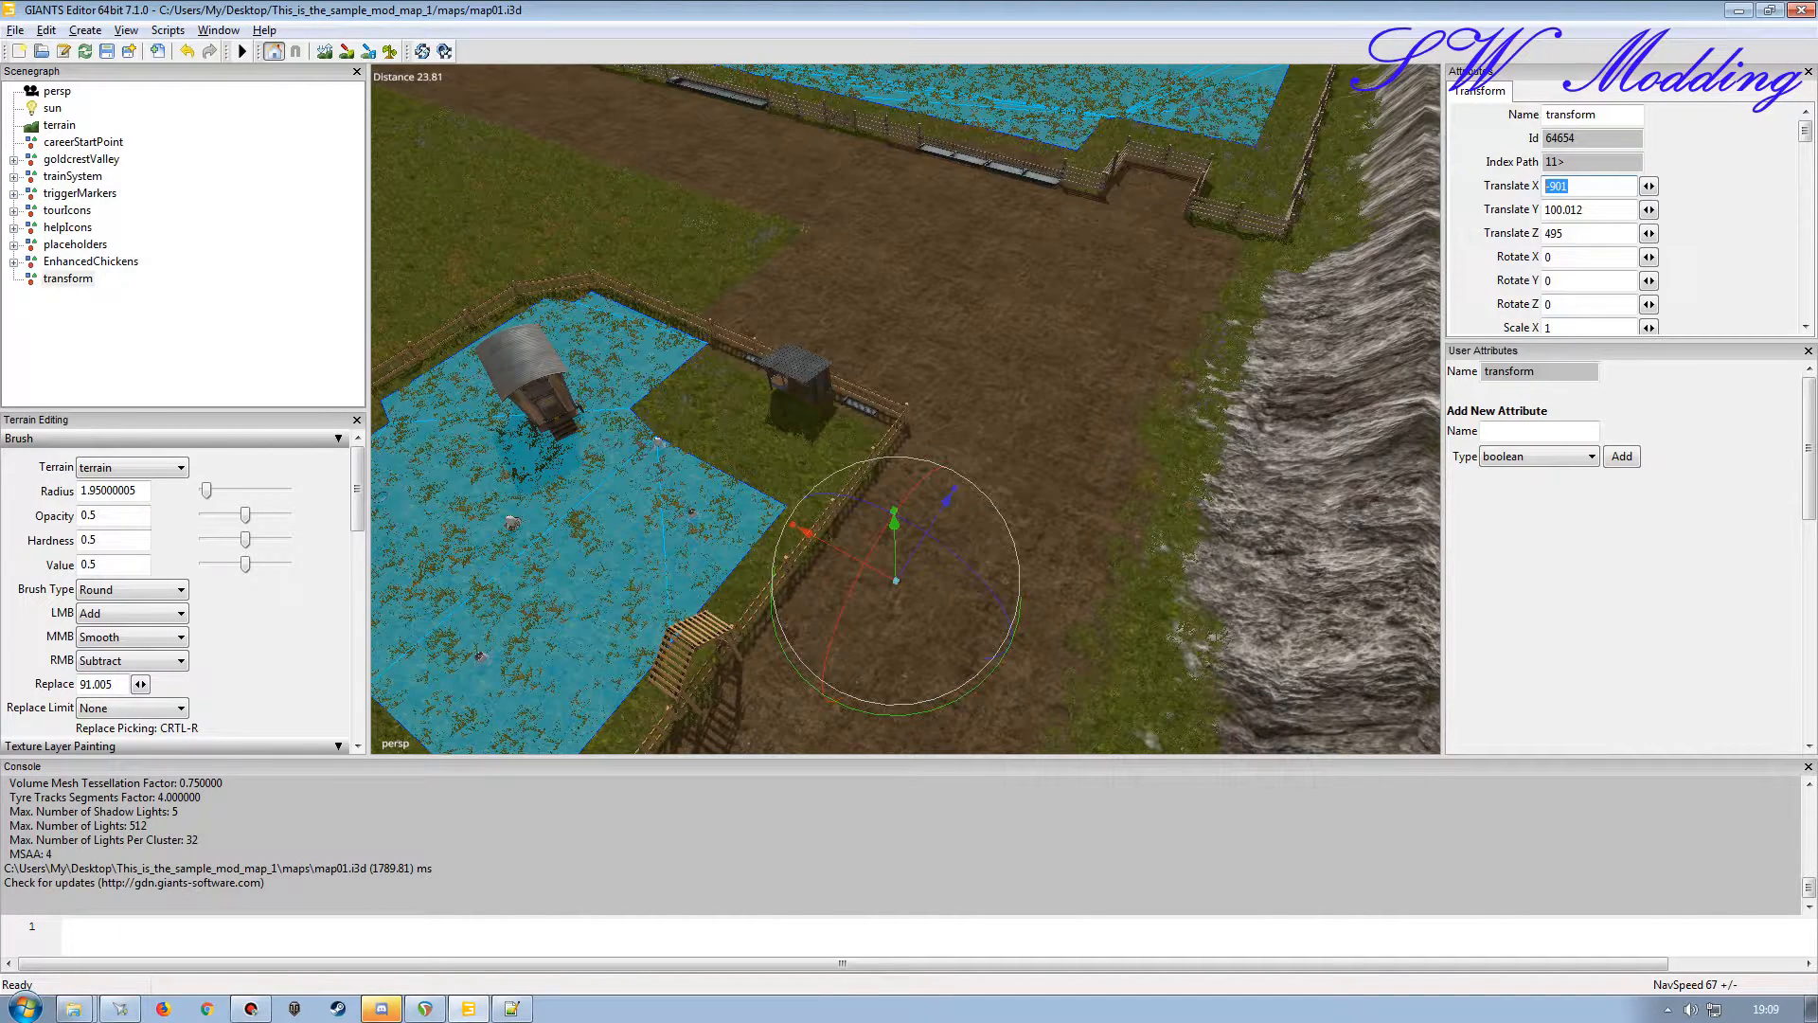
In Notepad++, set the Chickens hotspot in map01.xml to xMapPos -901 and zMapPos 495, checking the coordinates against the transform group in GIANTS Editor.
key("alt+Tab")
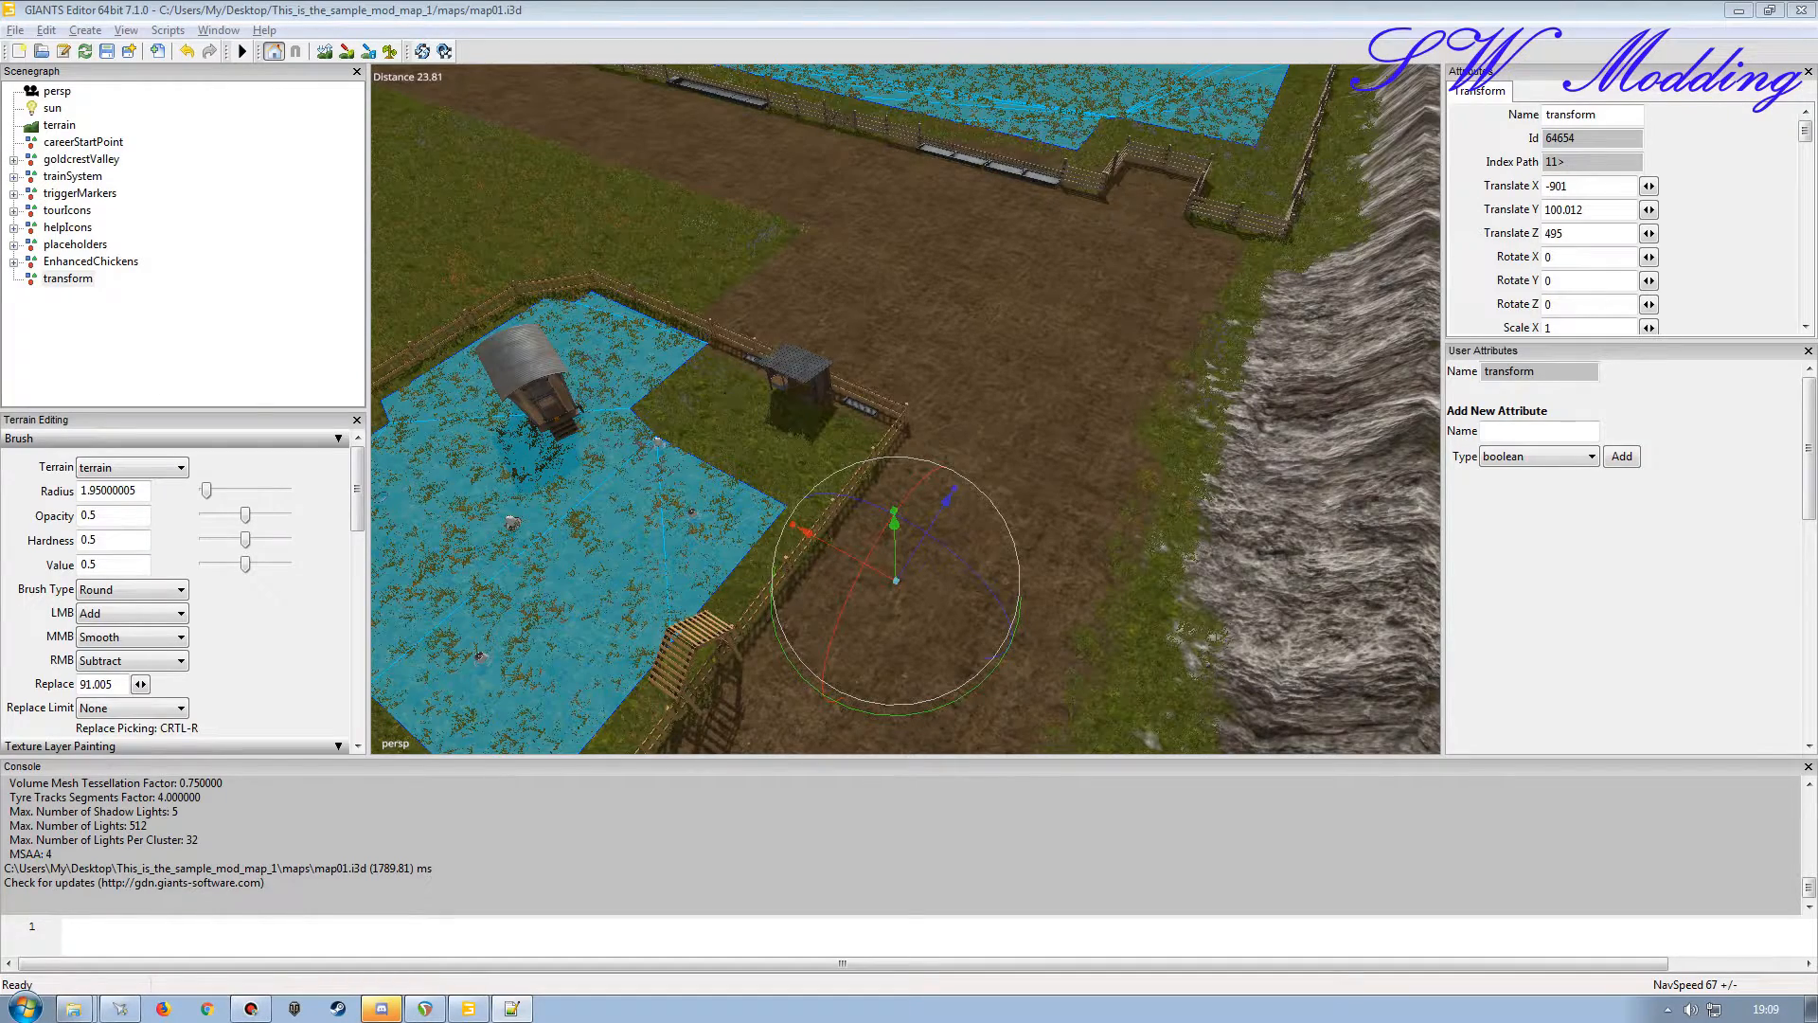
key("alt+Tab")
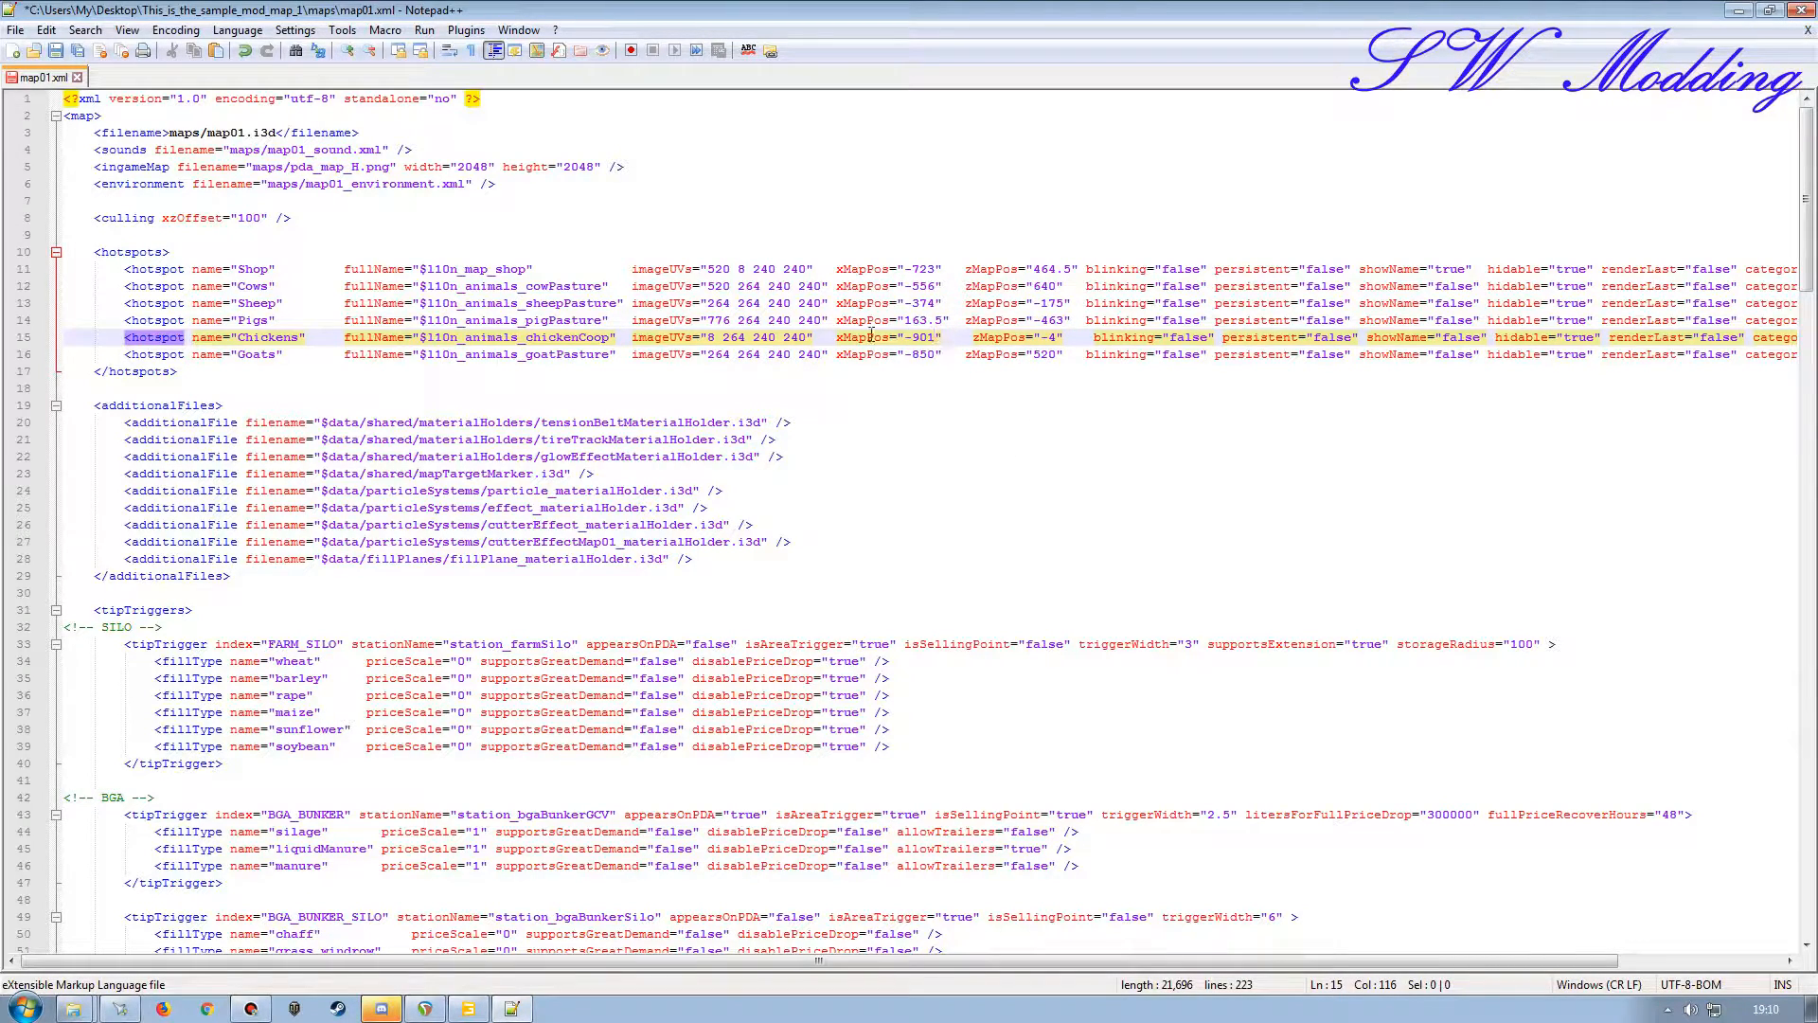
left_click(467, 1008)
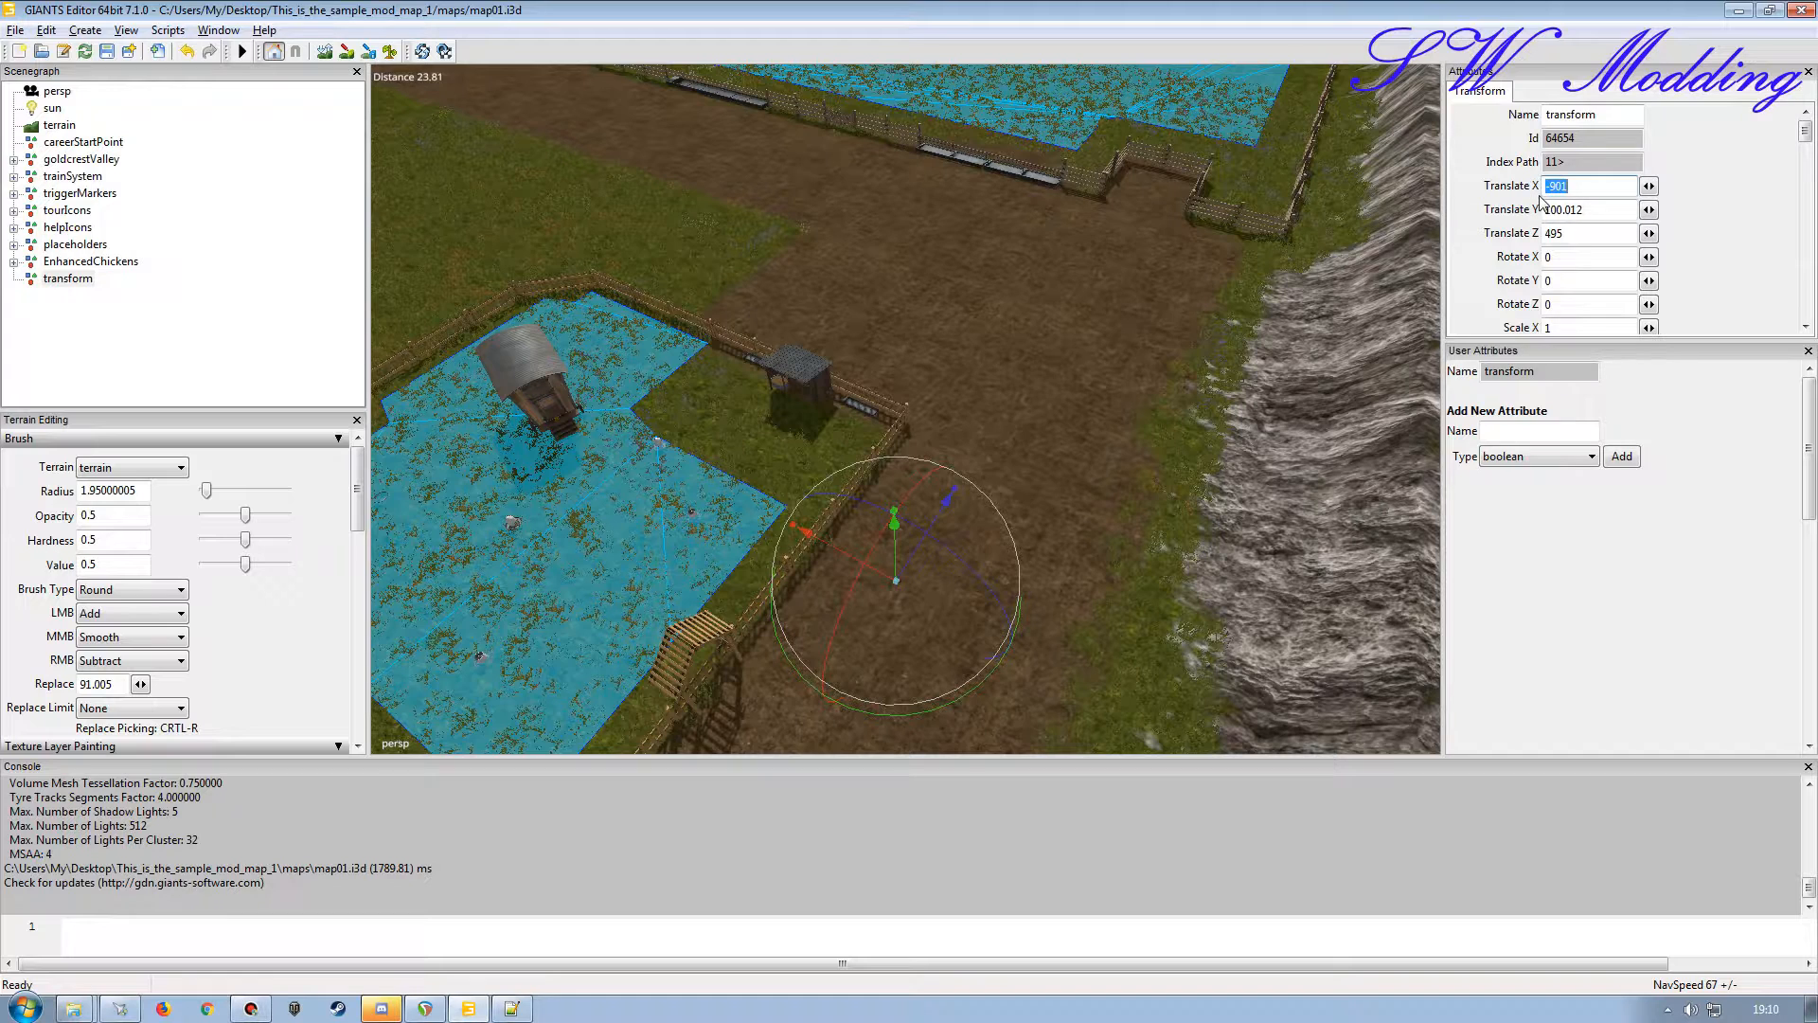
left_click(1583, 235)
left_click(512, 1008)
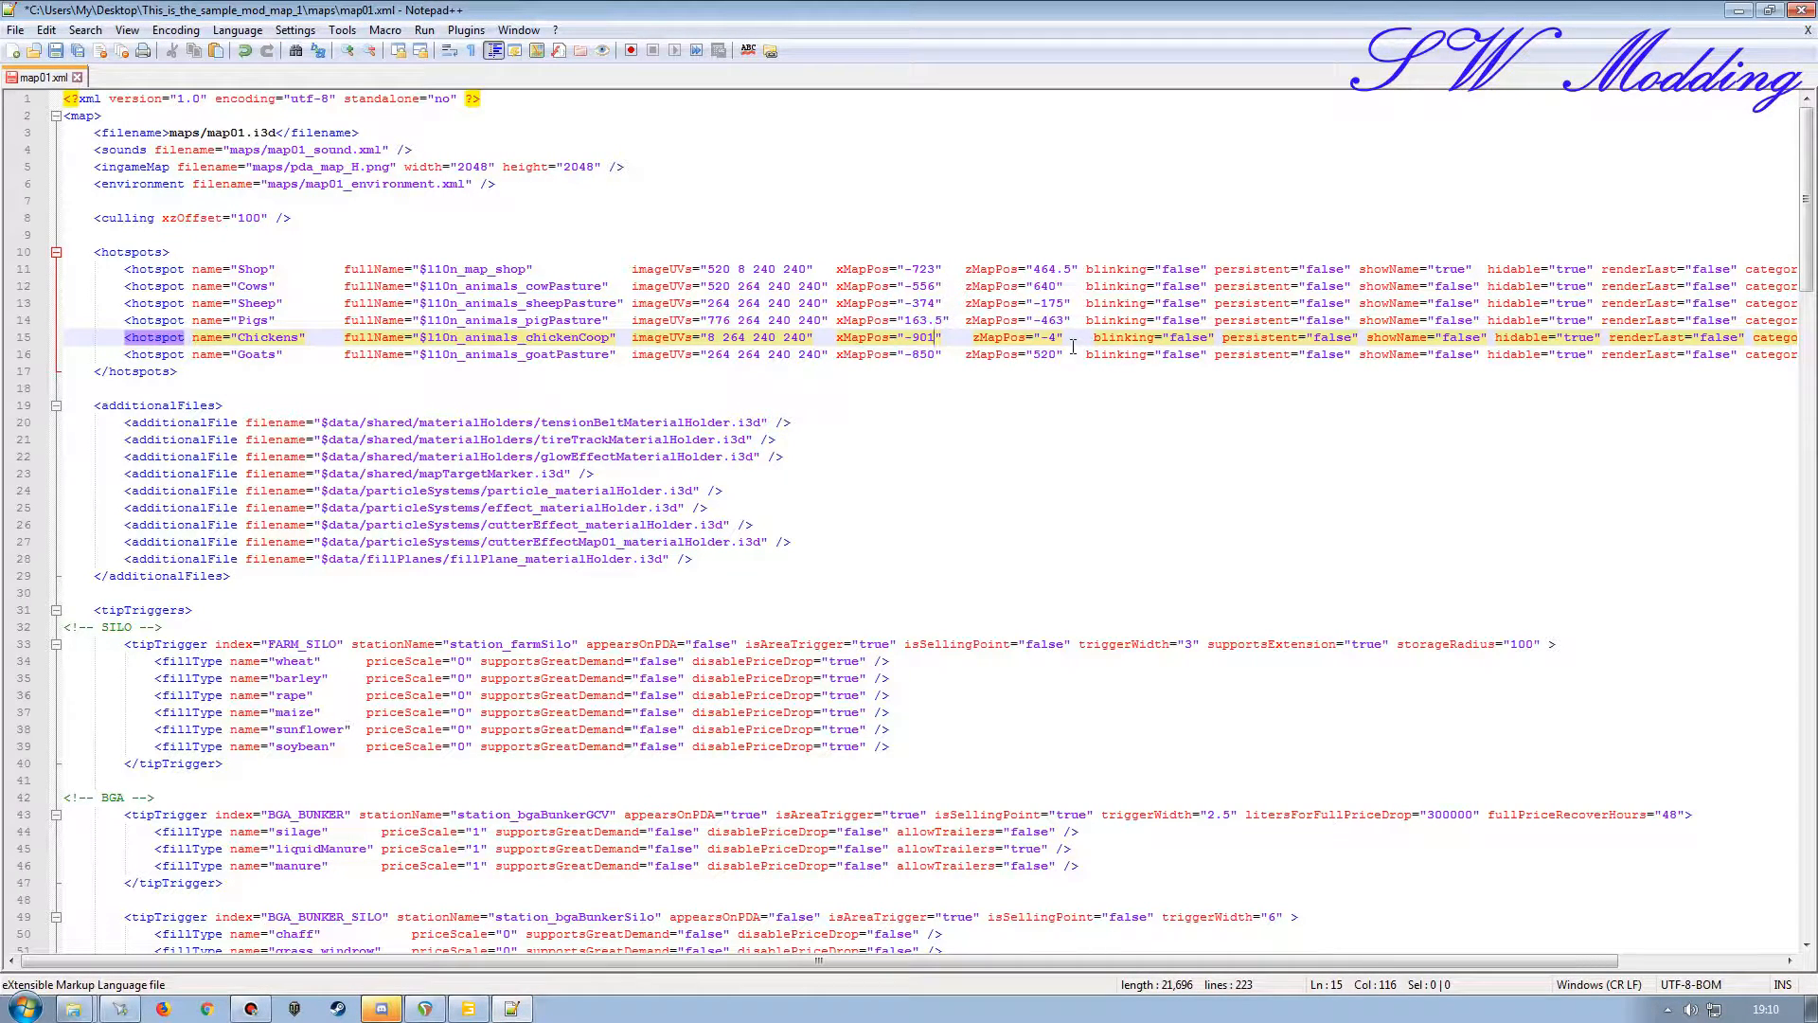
left_click_drag(1058, 339, 1041, 339)
type("495")
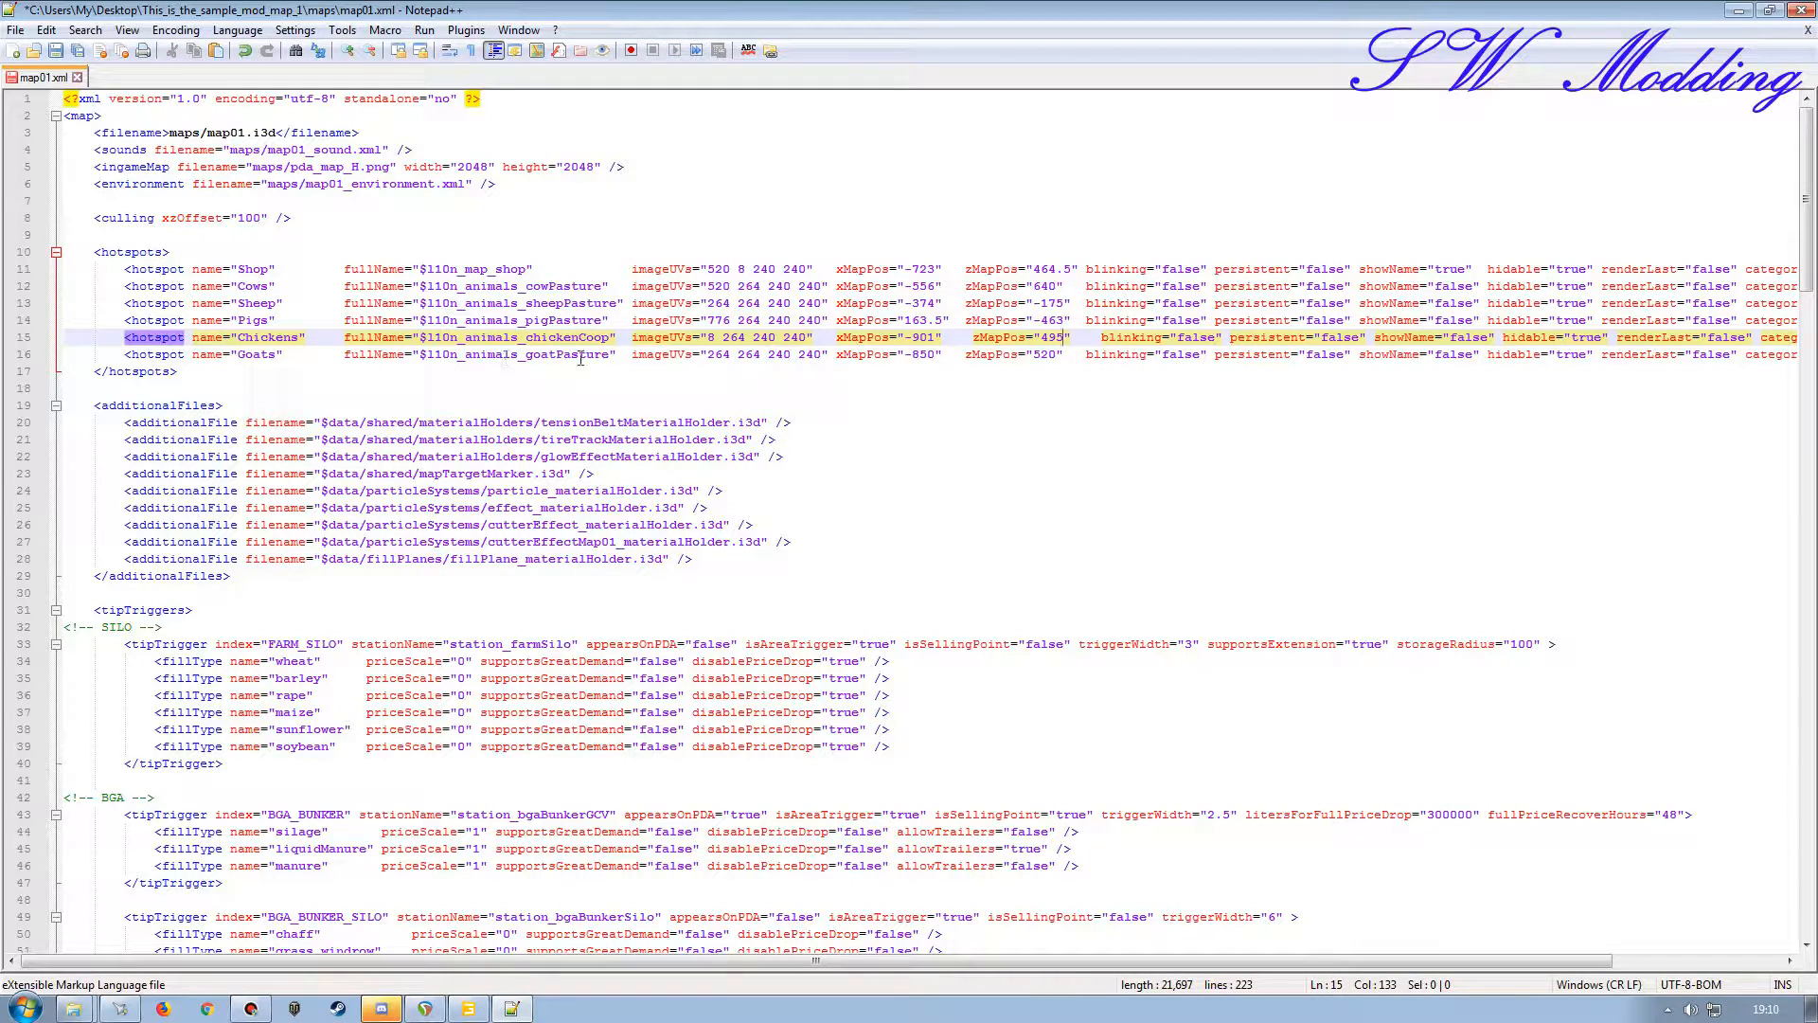
left_click(468, 1010)
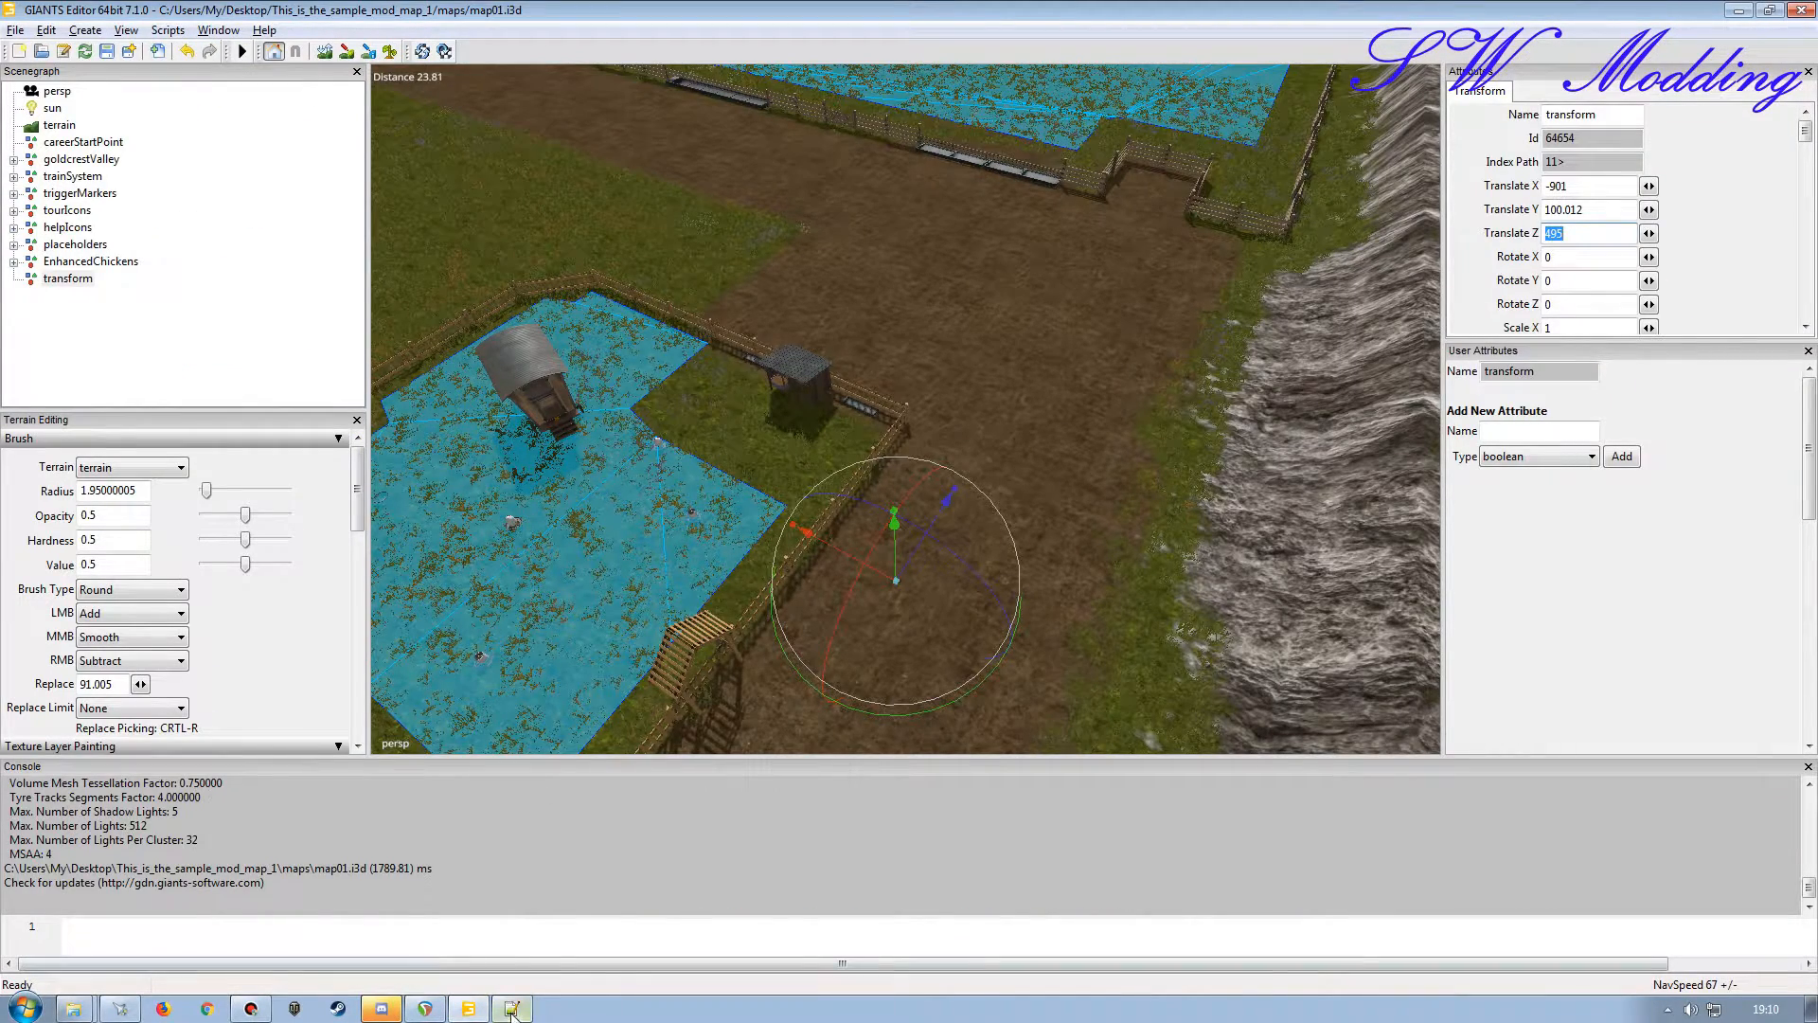
Read the onCreate attribute requirements in ScriptsGuide.xml in Notepad++, and return to GIANTS Editor.
left_click(511, 1009)
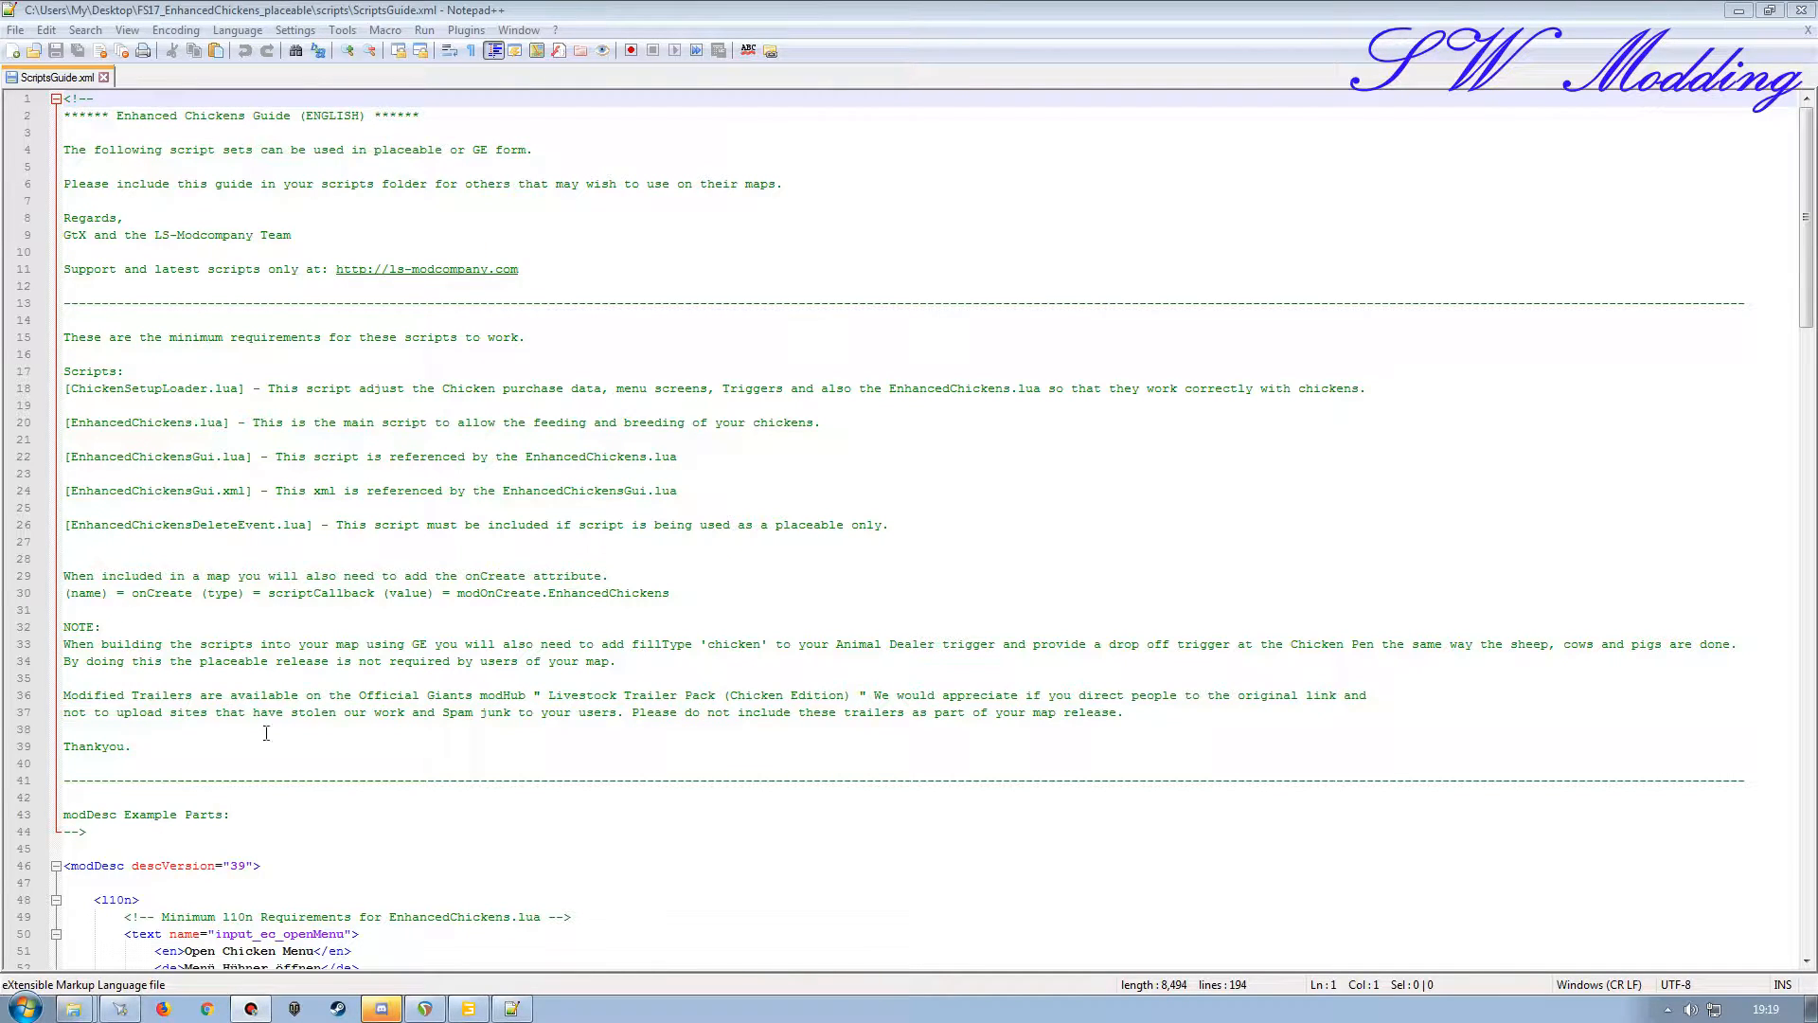
left_click(1739, 11)
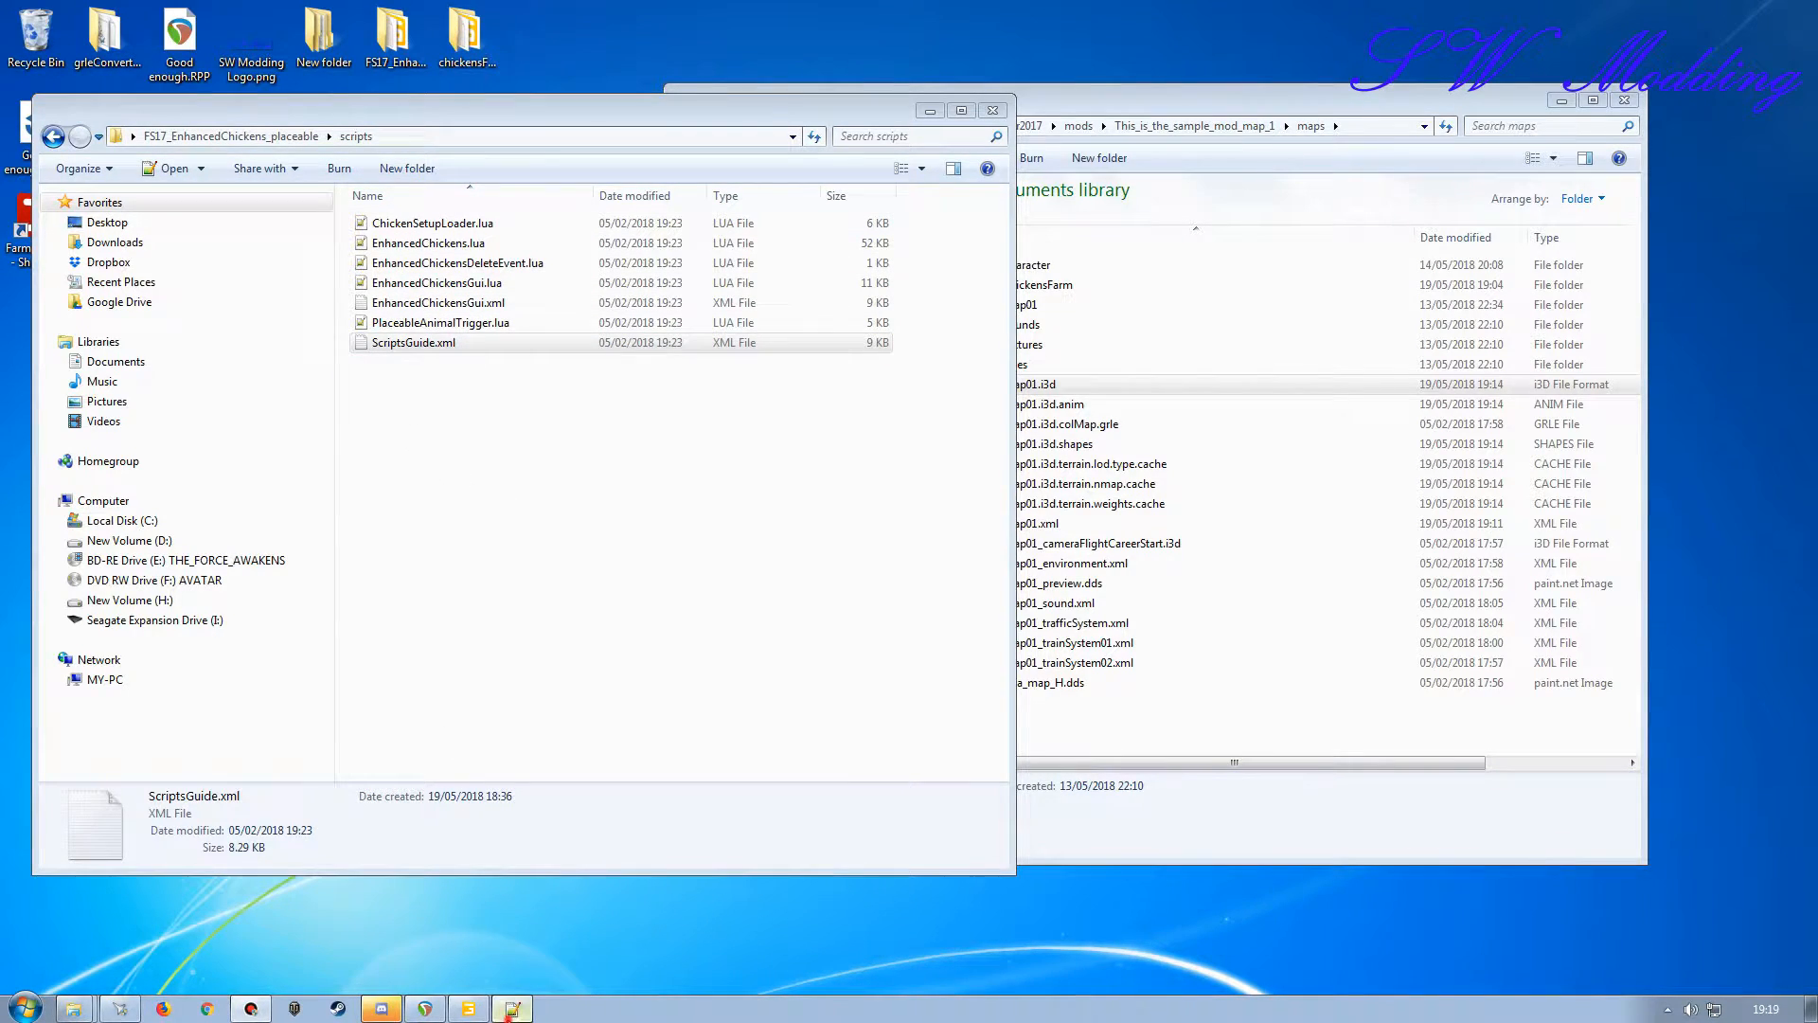
left_click(512, 1009)
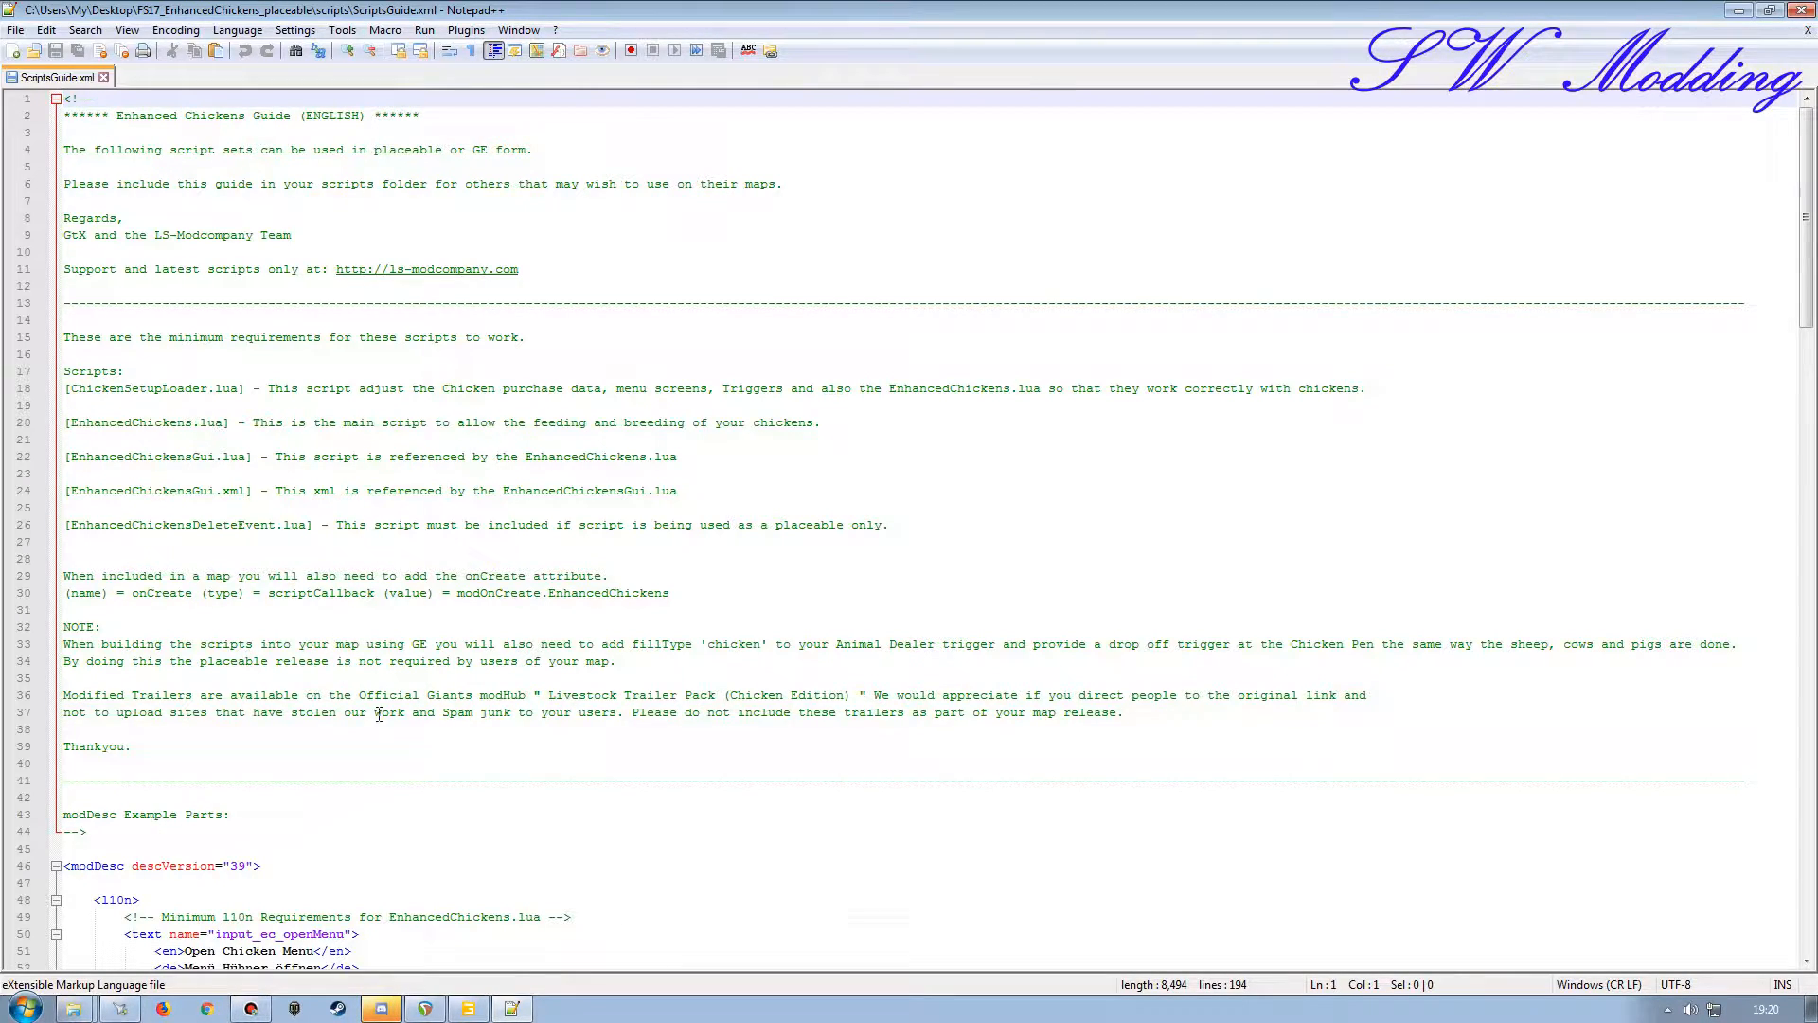
left_click_drag(1039, 19, 0, 4)
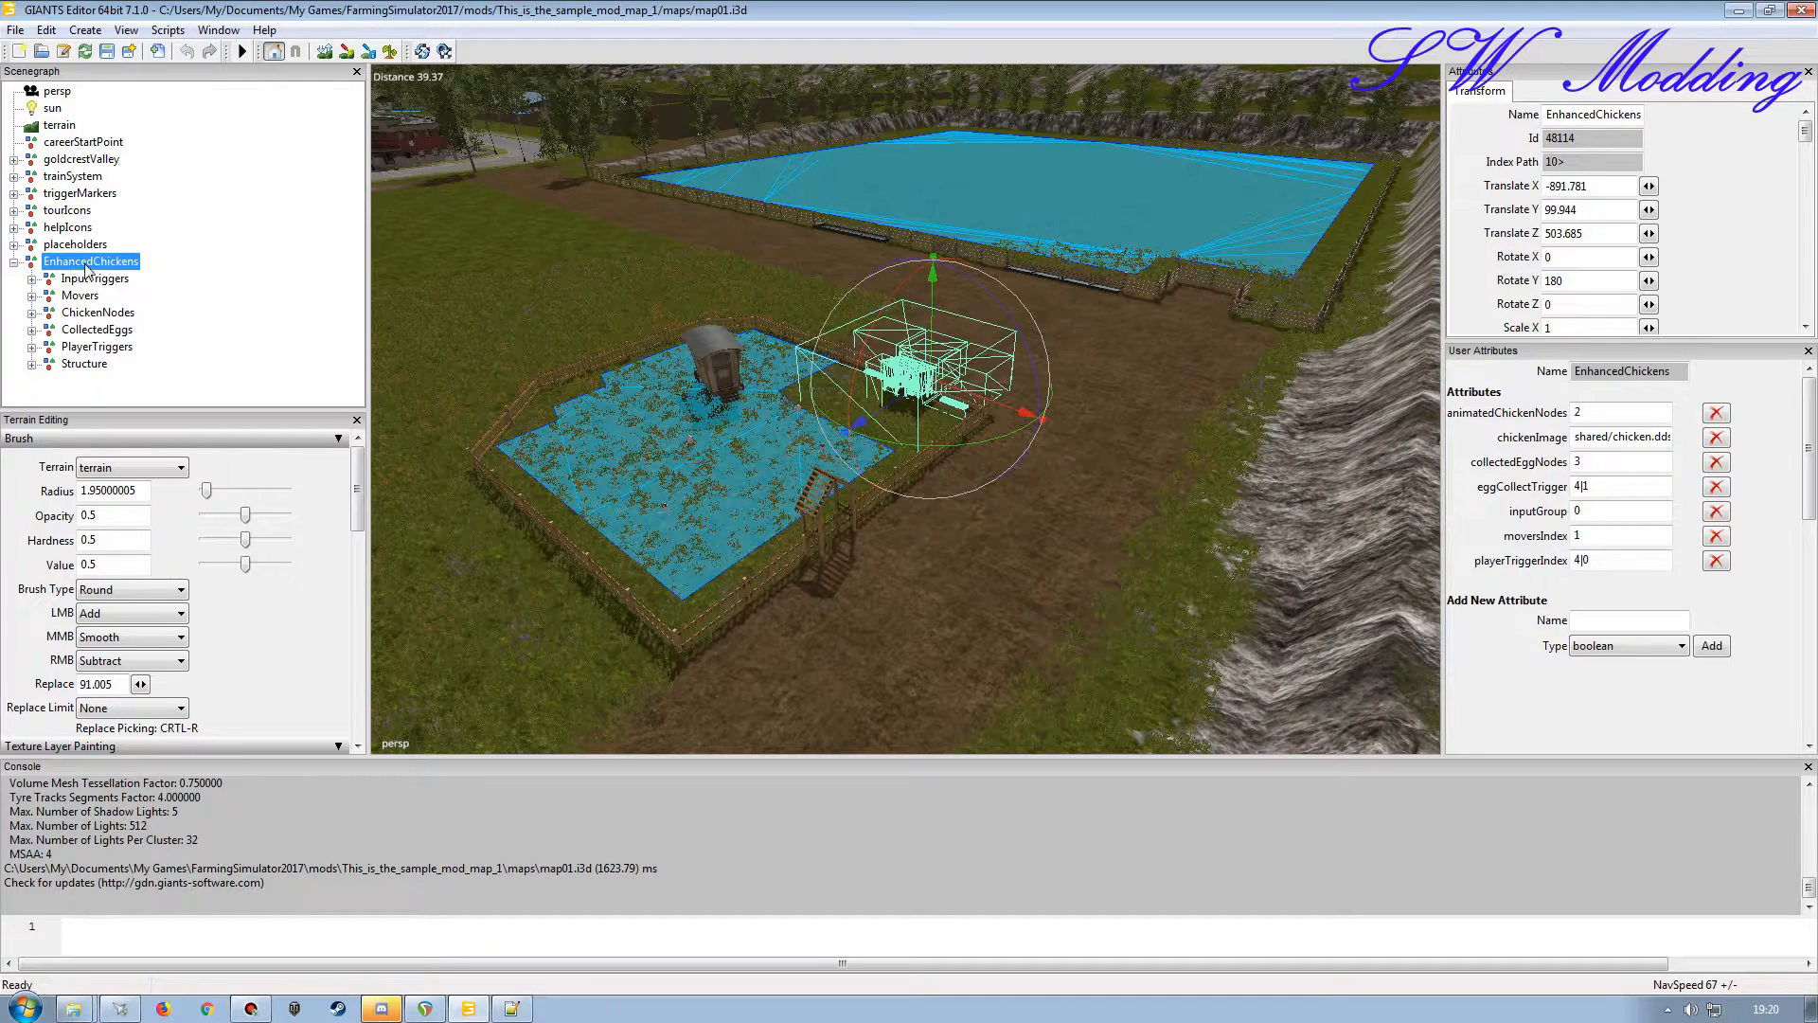
Collapse the EnhancedChickens group and add a user attribute named onCreate of type script callback to it.
left_click(13, 261)
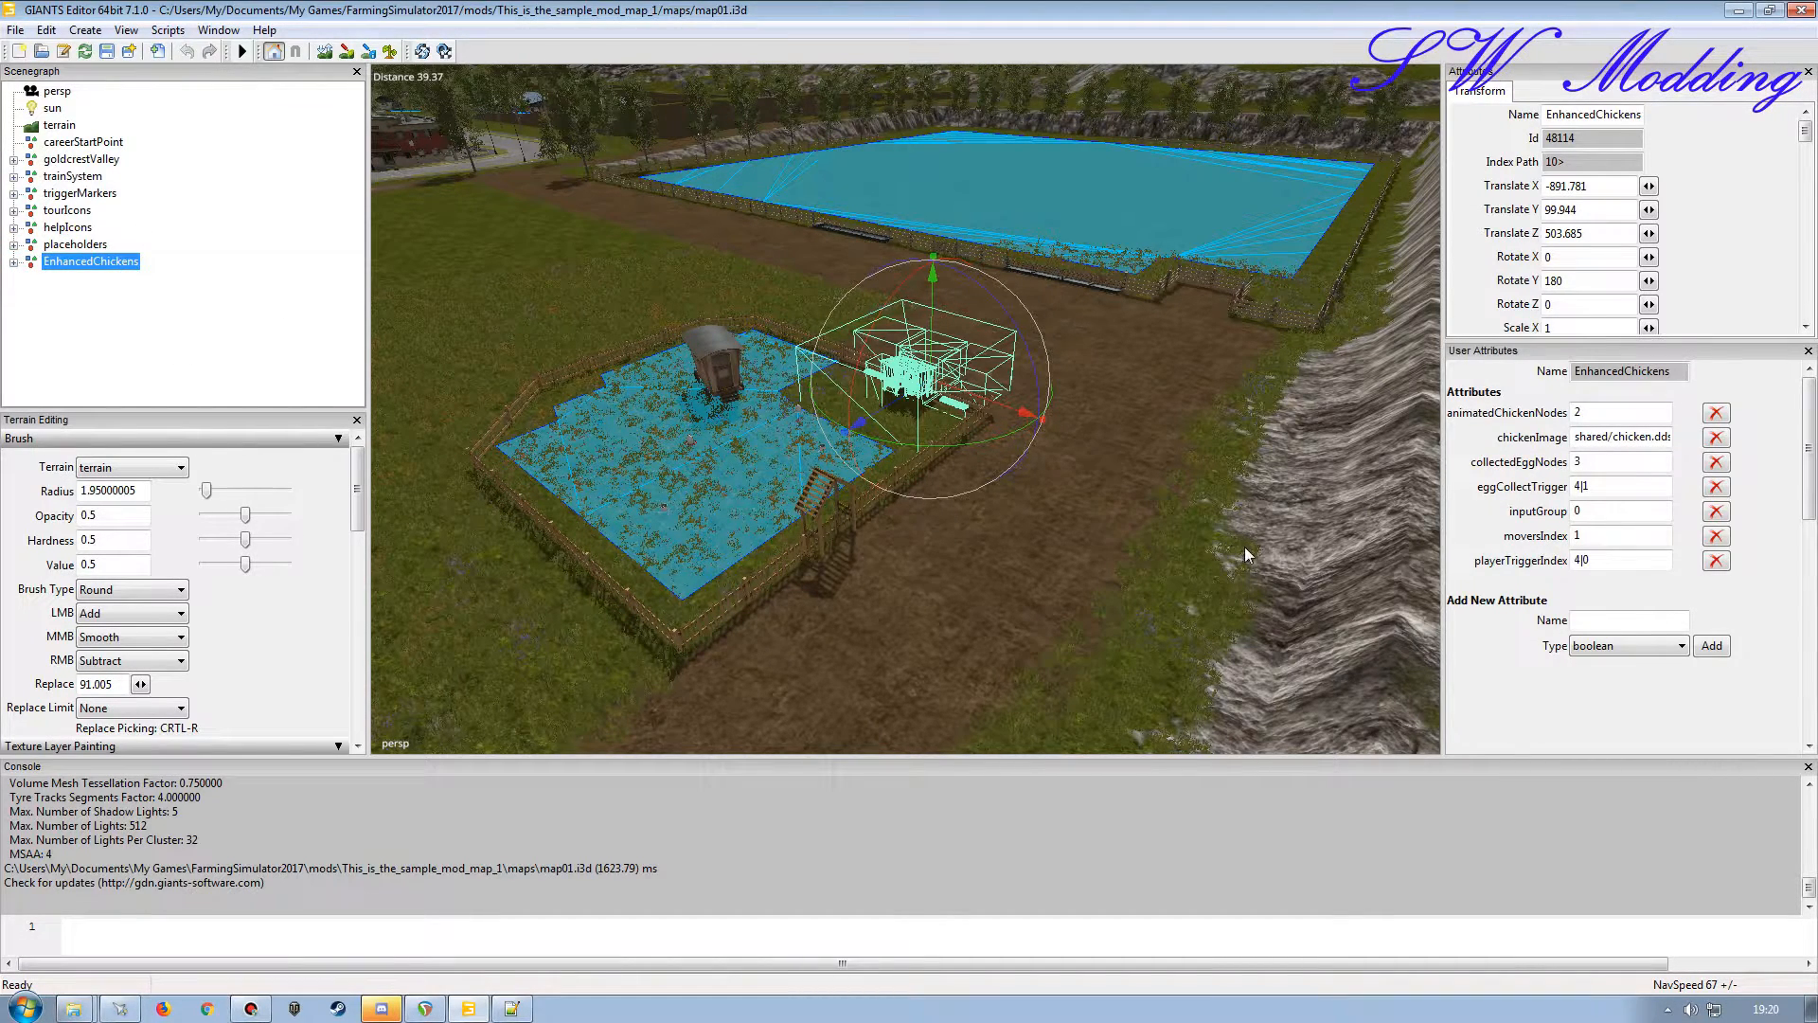
left_click(1596, 620)
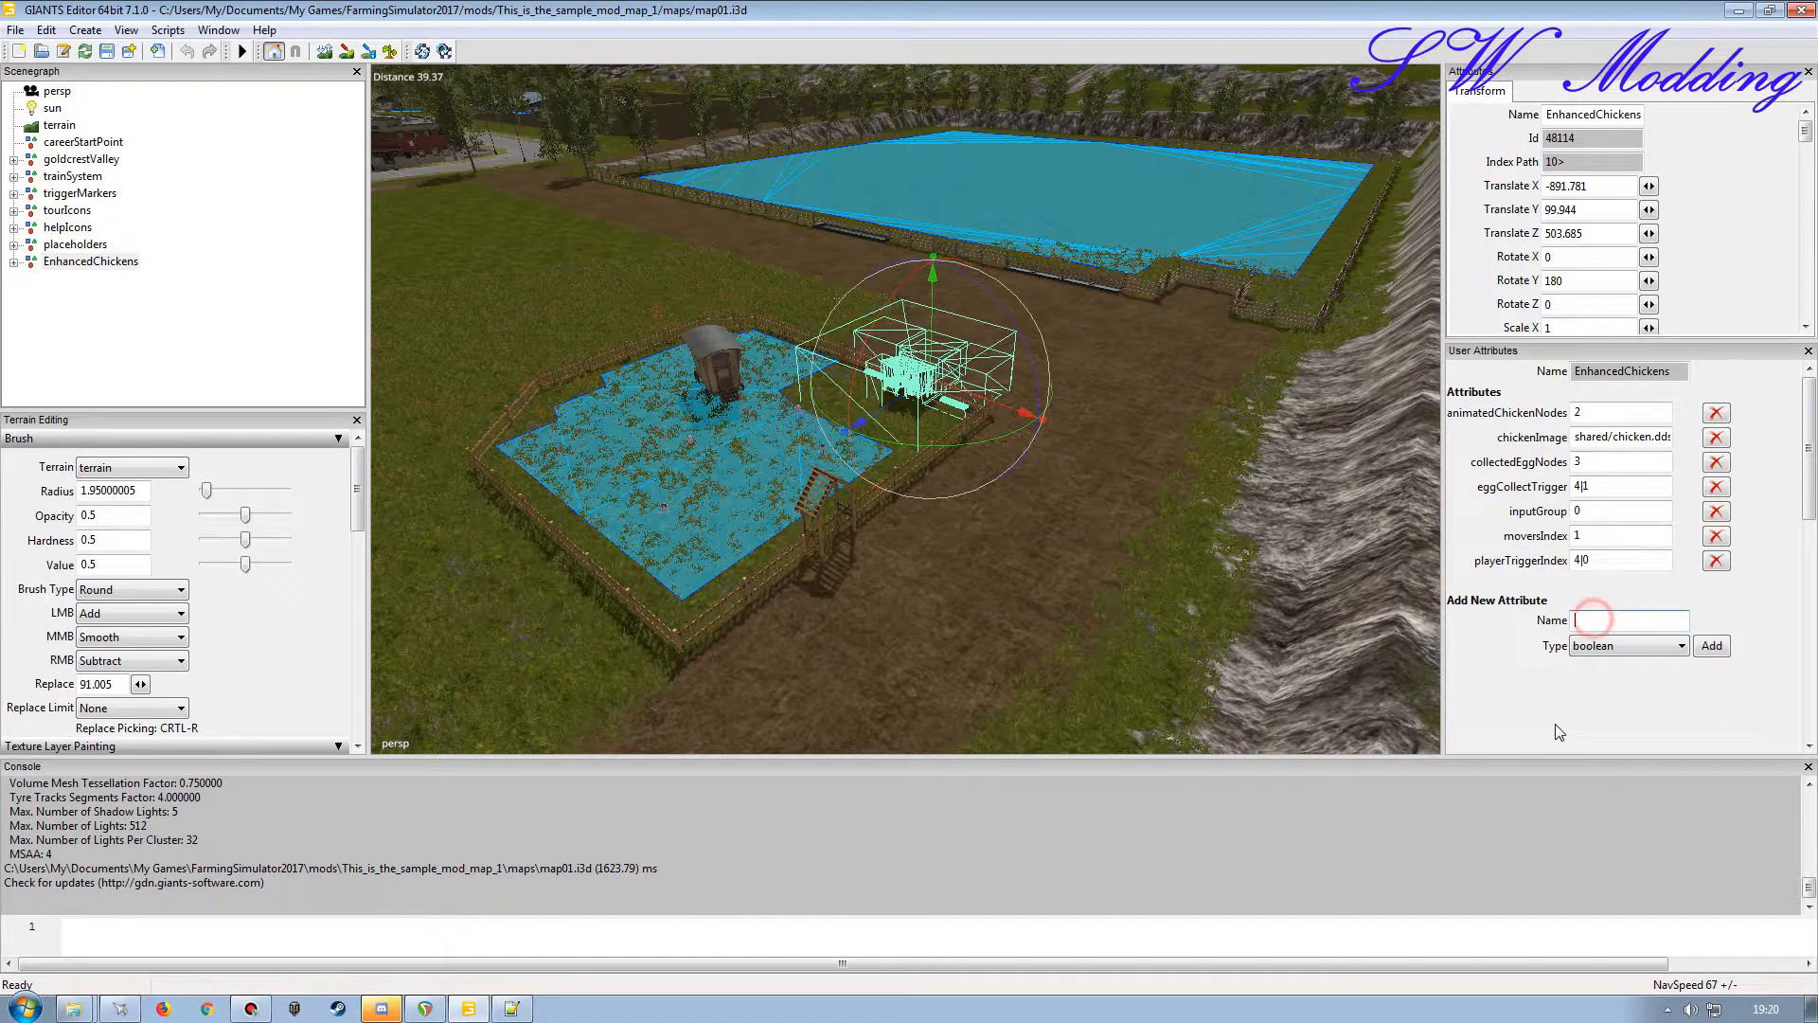
type("onCreate")
left_click(1616, 649)
left_click(1616, 718)
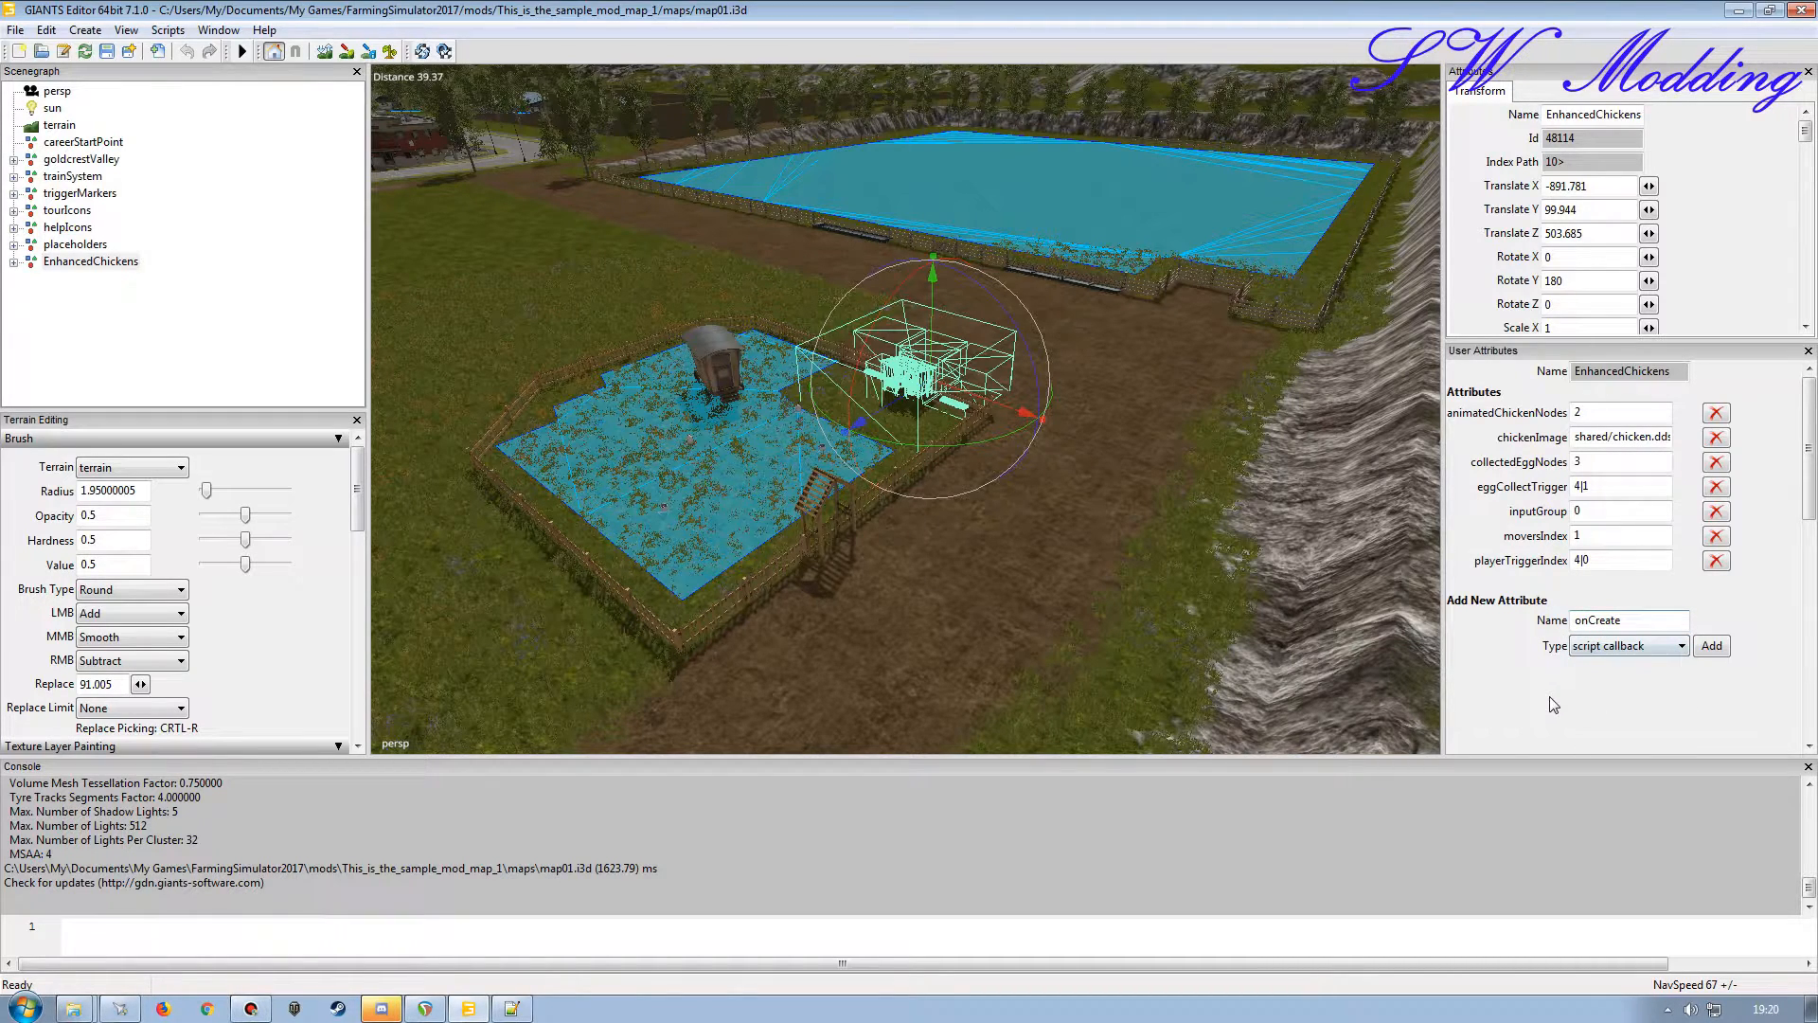
left_click(1711, 647)
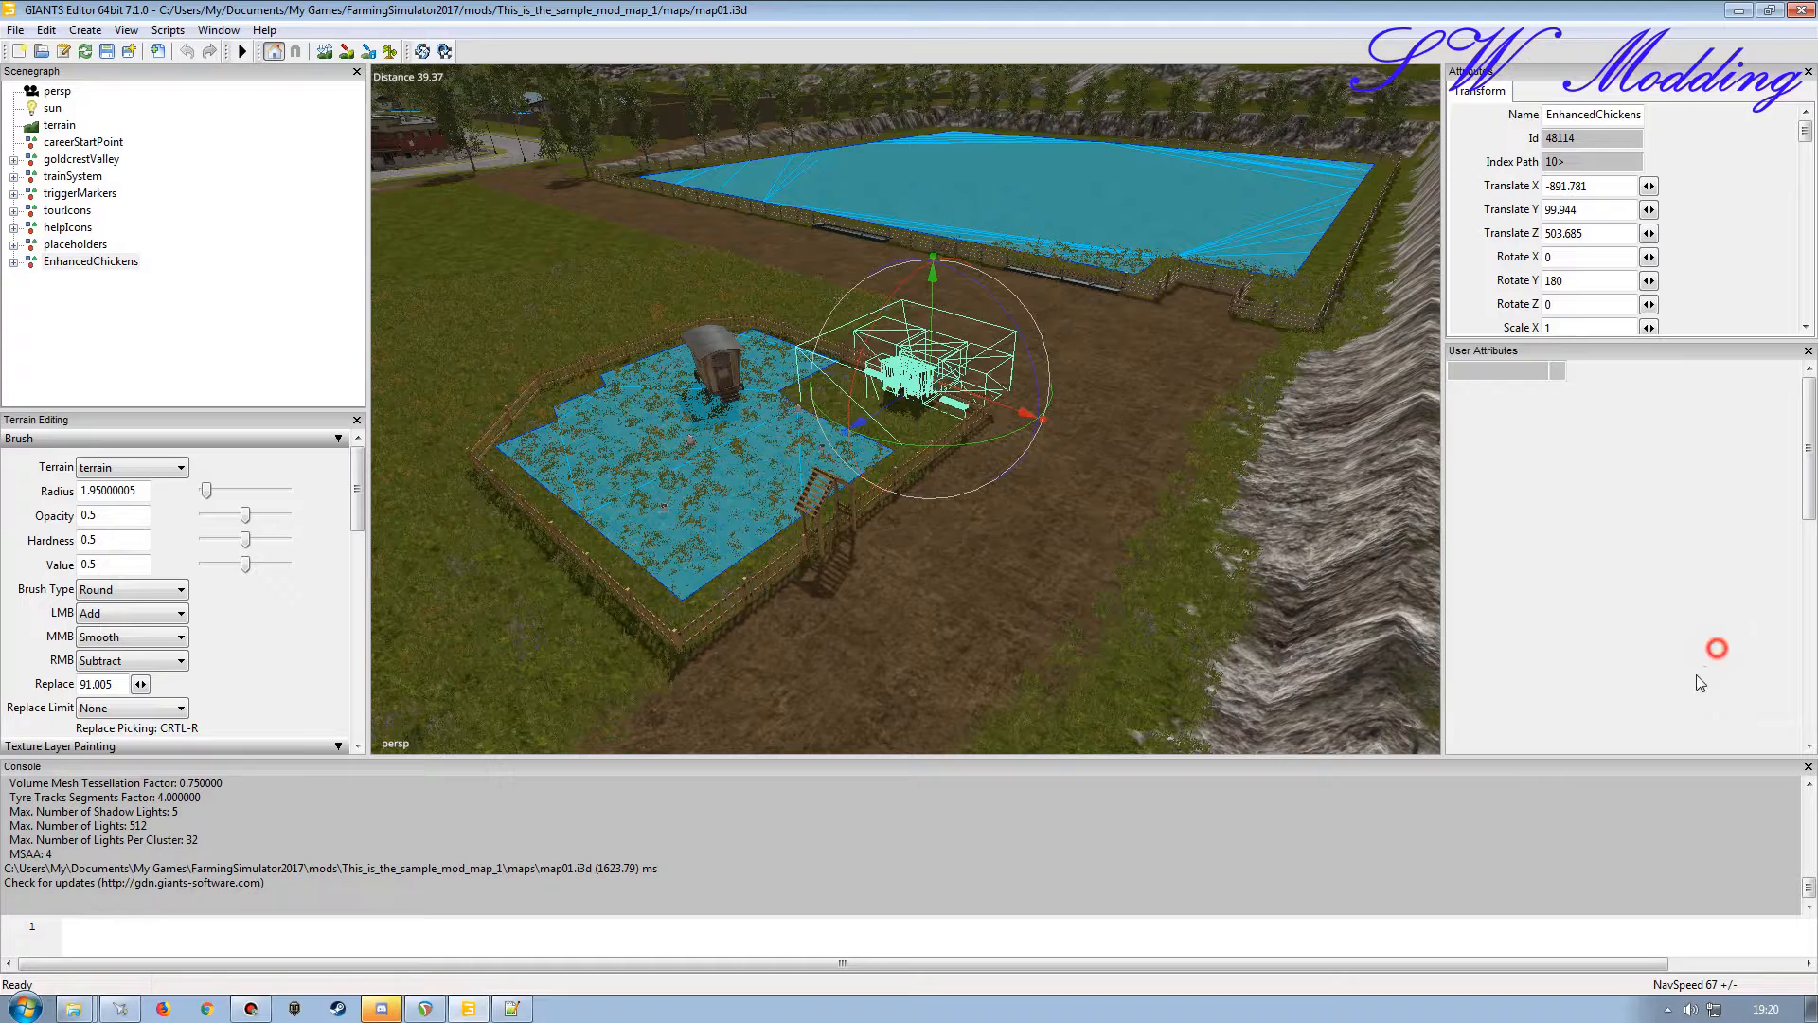
Set the onCreate attribute of EnhancedChickens to modOnCreate.EnhancedChickens.
left_click(1618, 561)
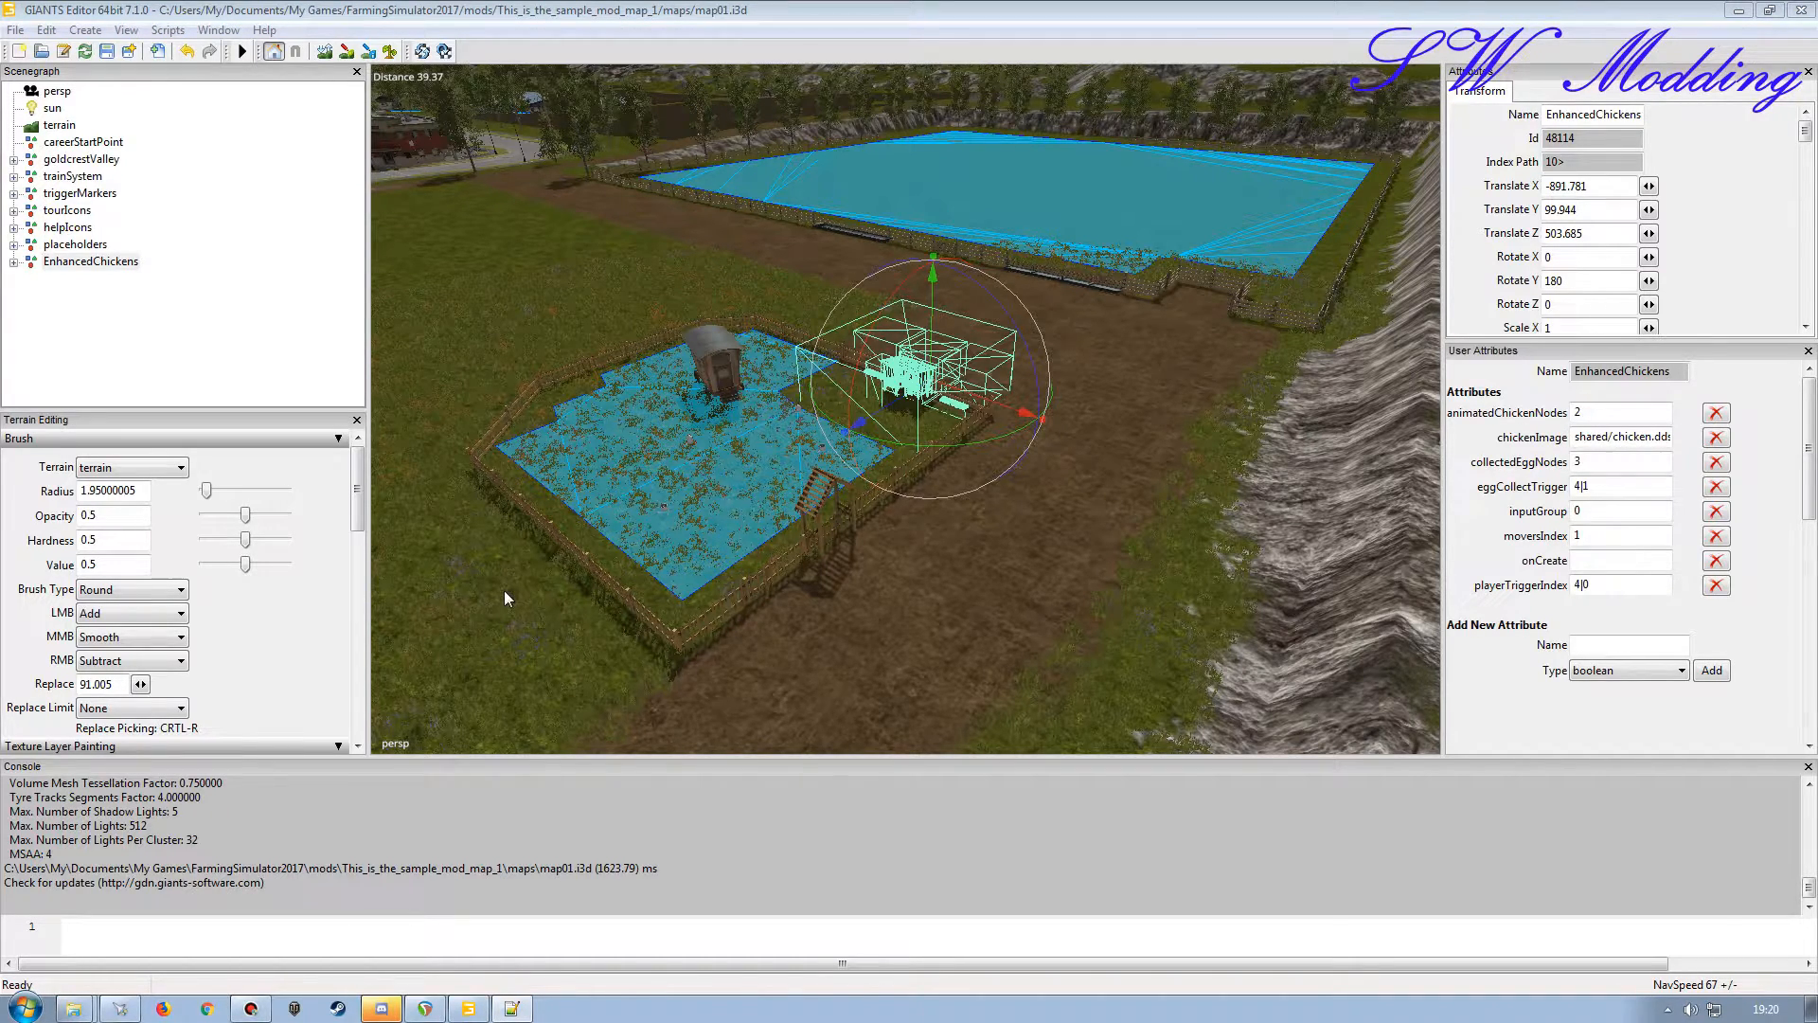
left_click(1582, 562)
type("EnhancedChickens")
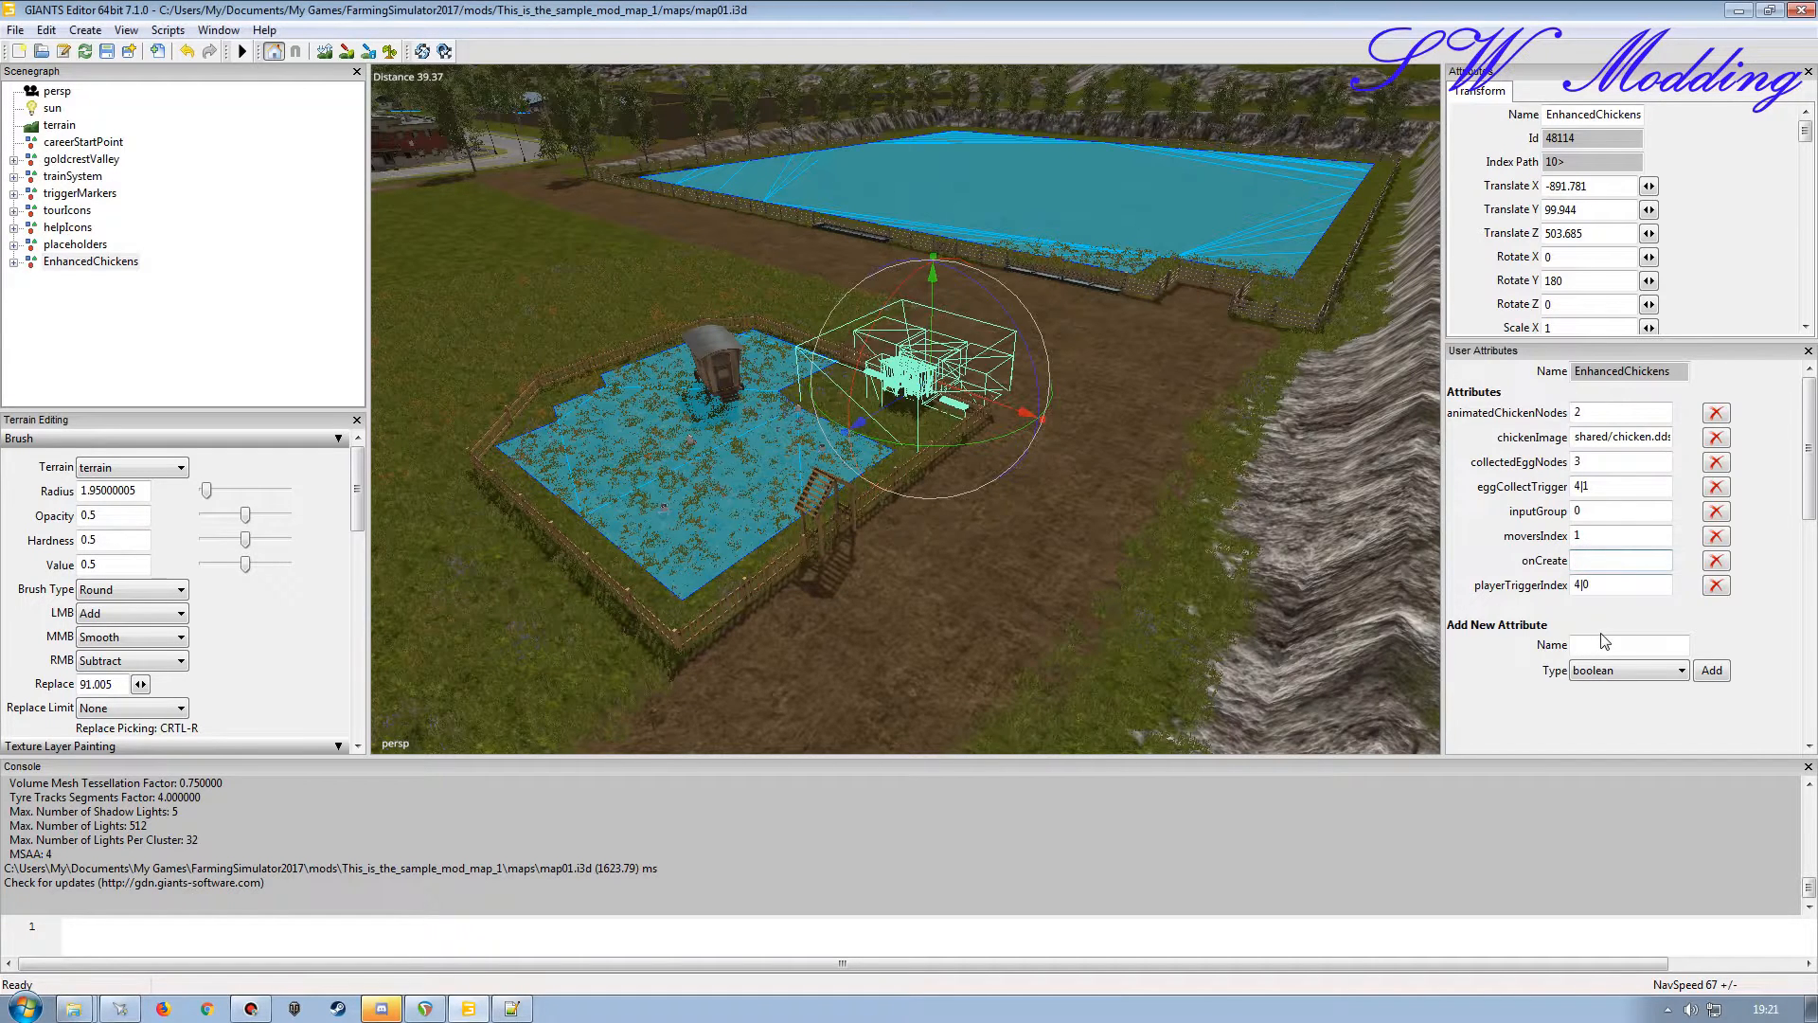
key("Left")
key("Left")
key("Left")
key("Left")
key("Left")
key("Left")
key("Left")
key("Left")
key("Left")
key("Left")
key("Left")
key("Left")
key("Left")
key("Left")
key("Left")
key("Left")
key("Left")
key("Left")
key("Left")
key("Left")
key("Left")
key("Left")
key("Left")
key("Left")
key("Left")
key("Left")
key("Left")
key("Left")
key("Right")
key("Right")
key("Left")
key("Left")
key("Left")
key("Left")
key("Left")
key("Left")
key("Left")
key("Left")
key("Left")
key("Left")
key("Left")
key("Left")
key("Left")
key("Left")
key("Left")
key("Left")
key("Left")
key("Left")
key("Left")
key("Left")
key("Left")
key("Left")
key("Left")
key("Left")
key("Left")
key("Left")
key("Tab")
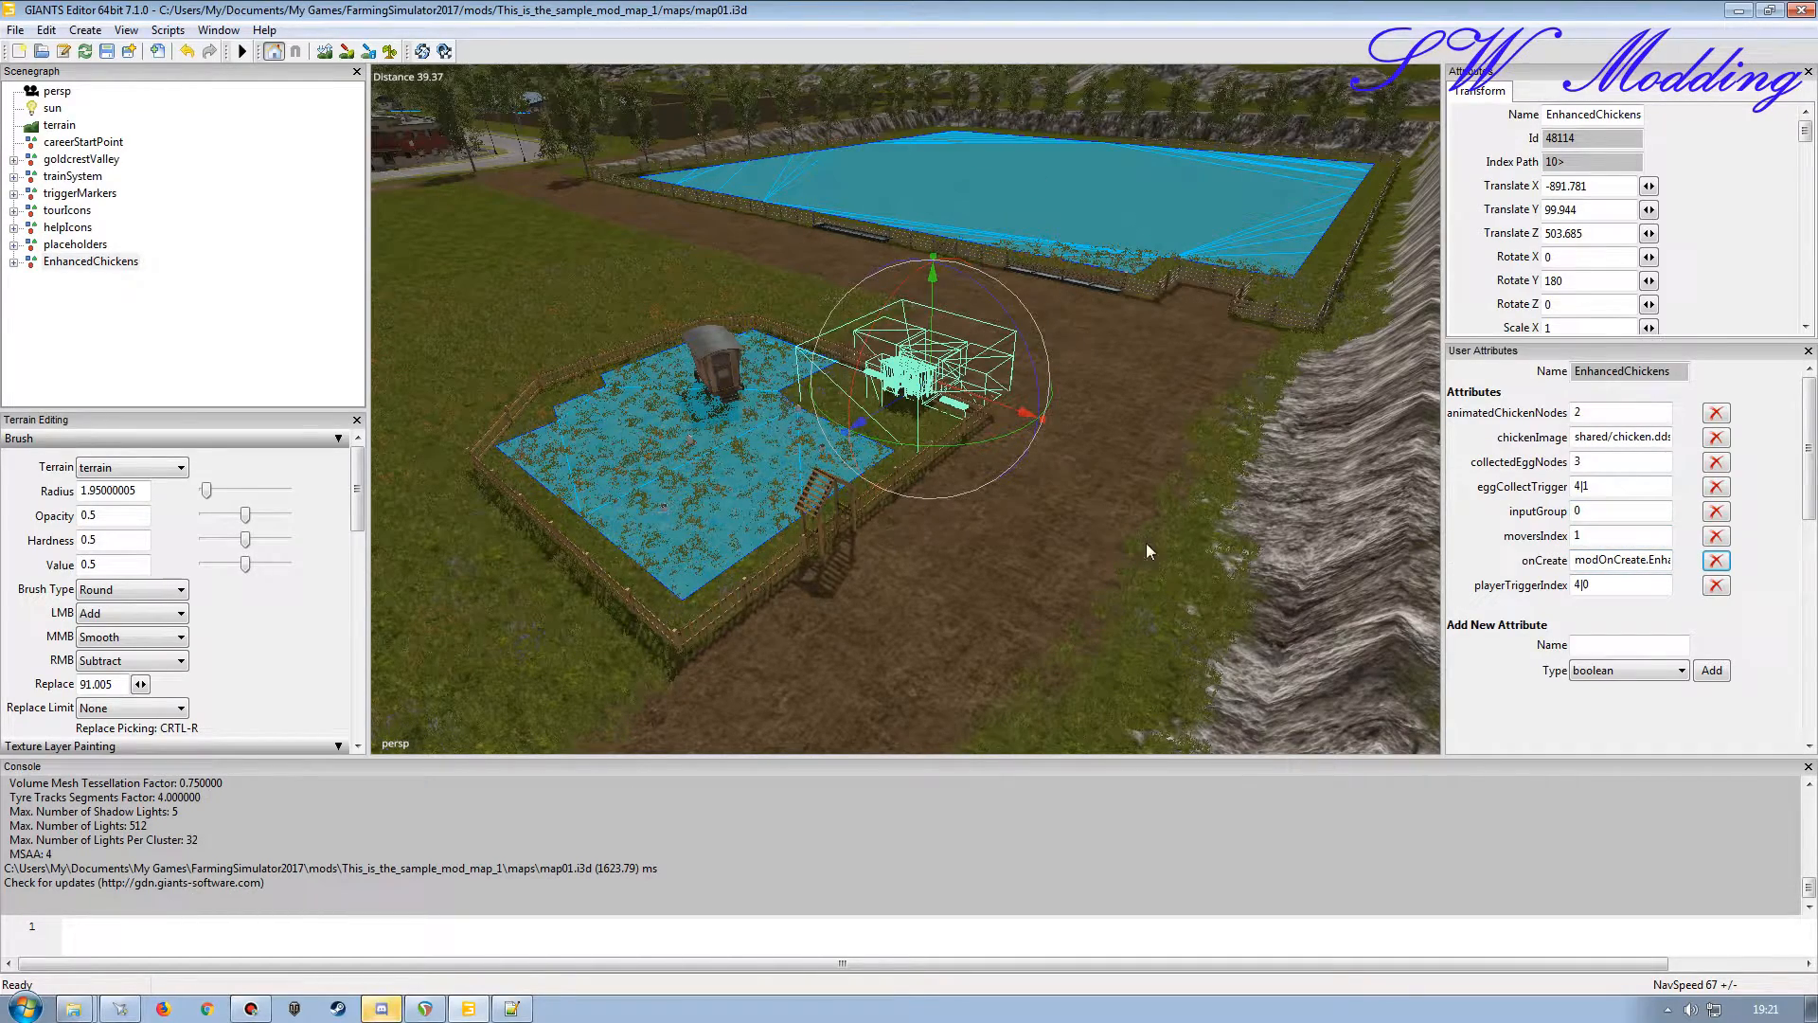
Examine the placement of the EnhancedChickens structure and triggers in the chicken pen from several angles.
scroll(1083, 509, "up", 3)
left_click_drag(1084, 509, 1000, 529, "alt")
scroll(917, 578, "down", 4)
scroll(917, 578, "up", 4)
scroll(871, 544, "up", 3)
scroll(961, 554, "down", 5)
scroll(961, 554, "up", 3)
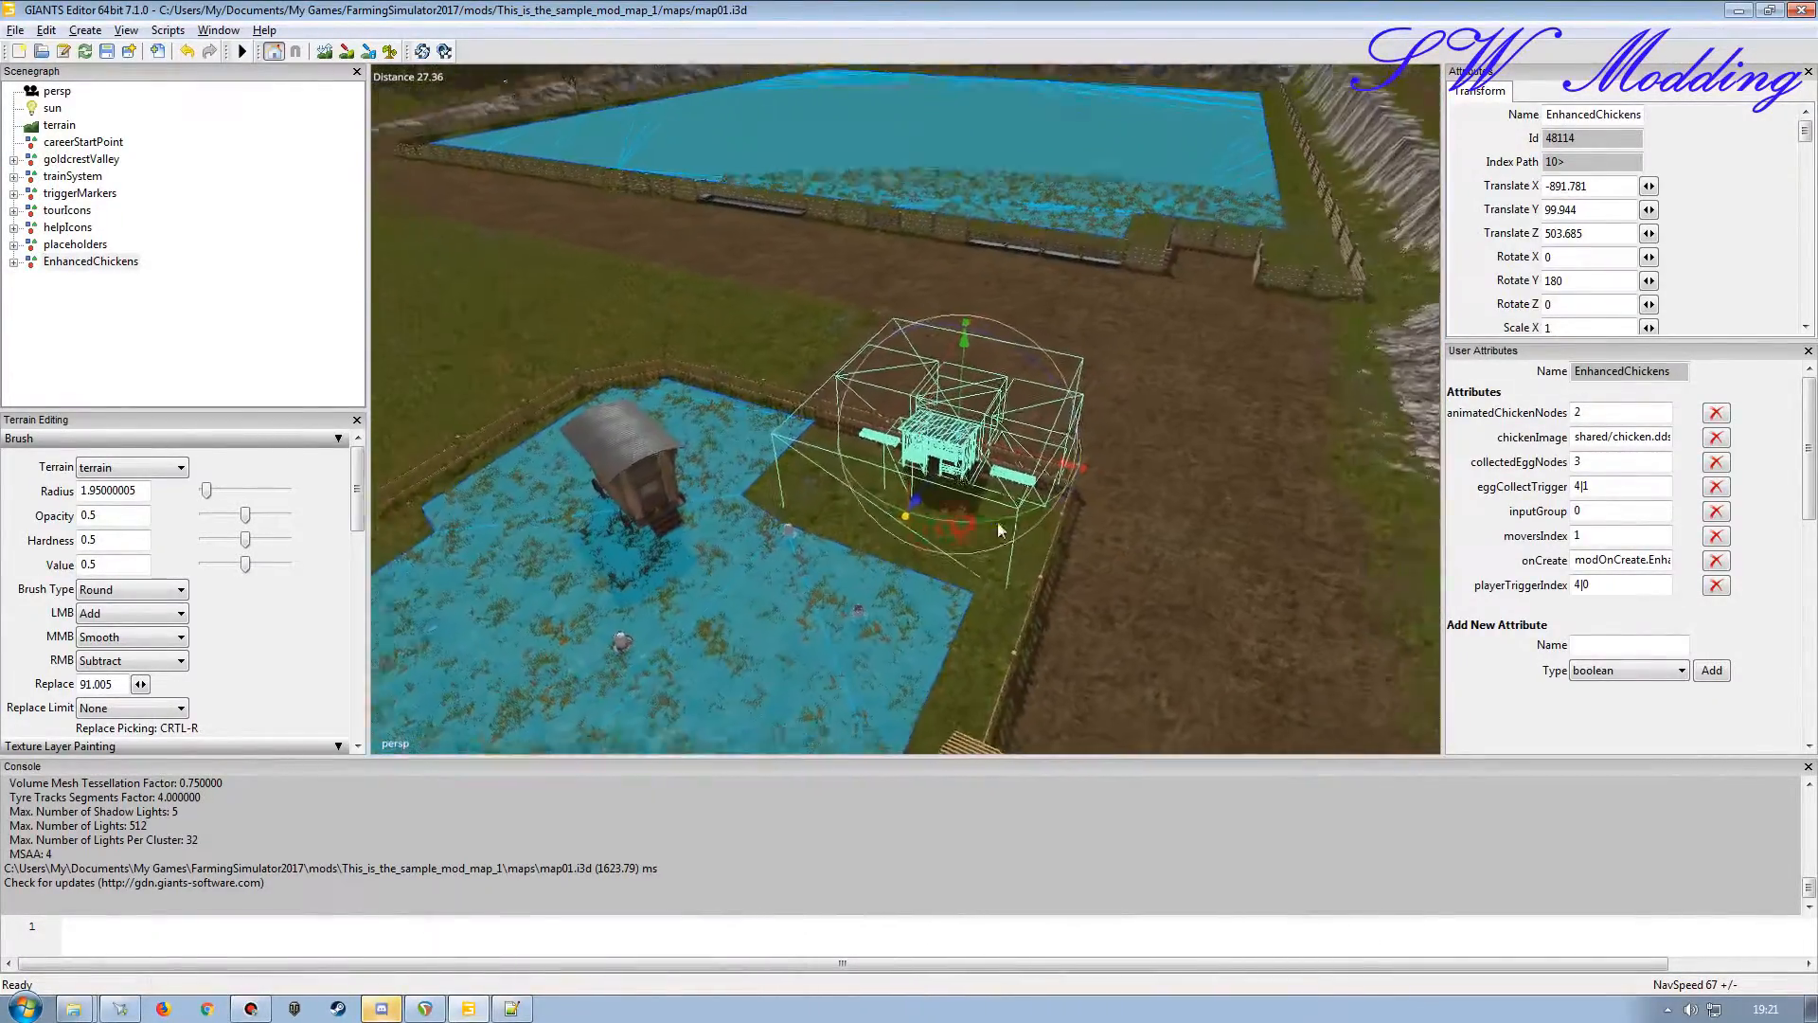
scroll(994, 525, "up", 3)
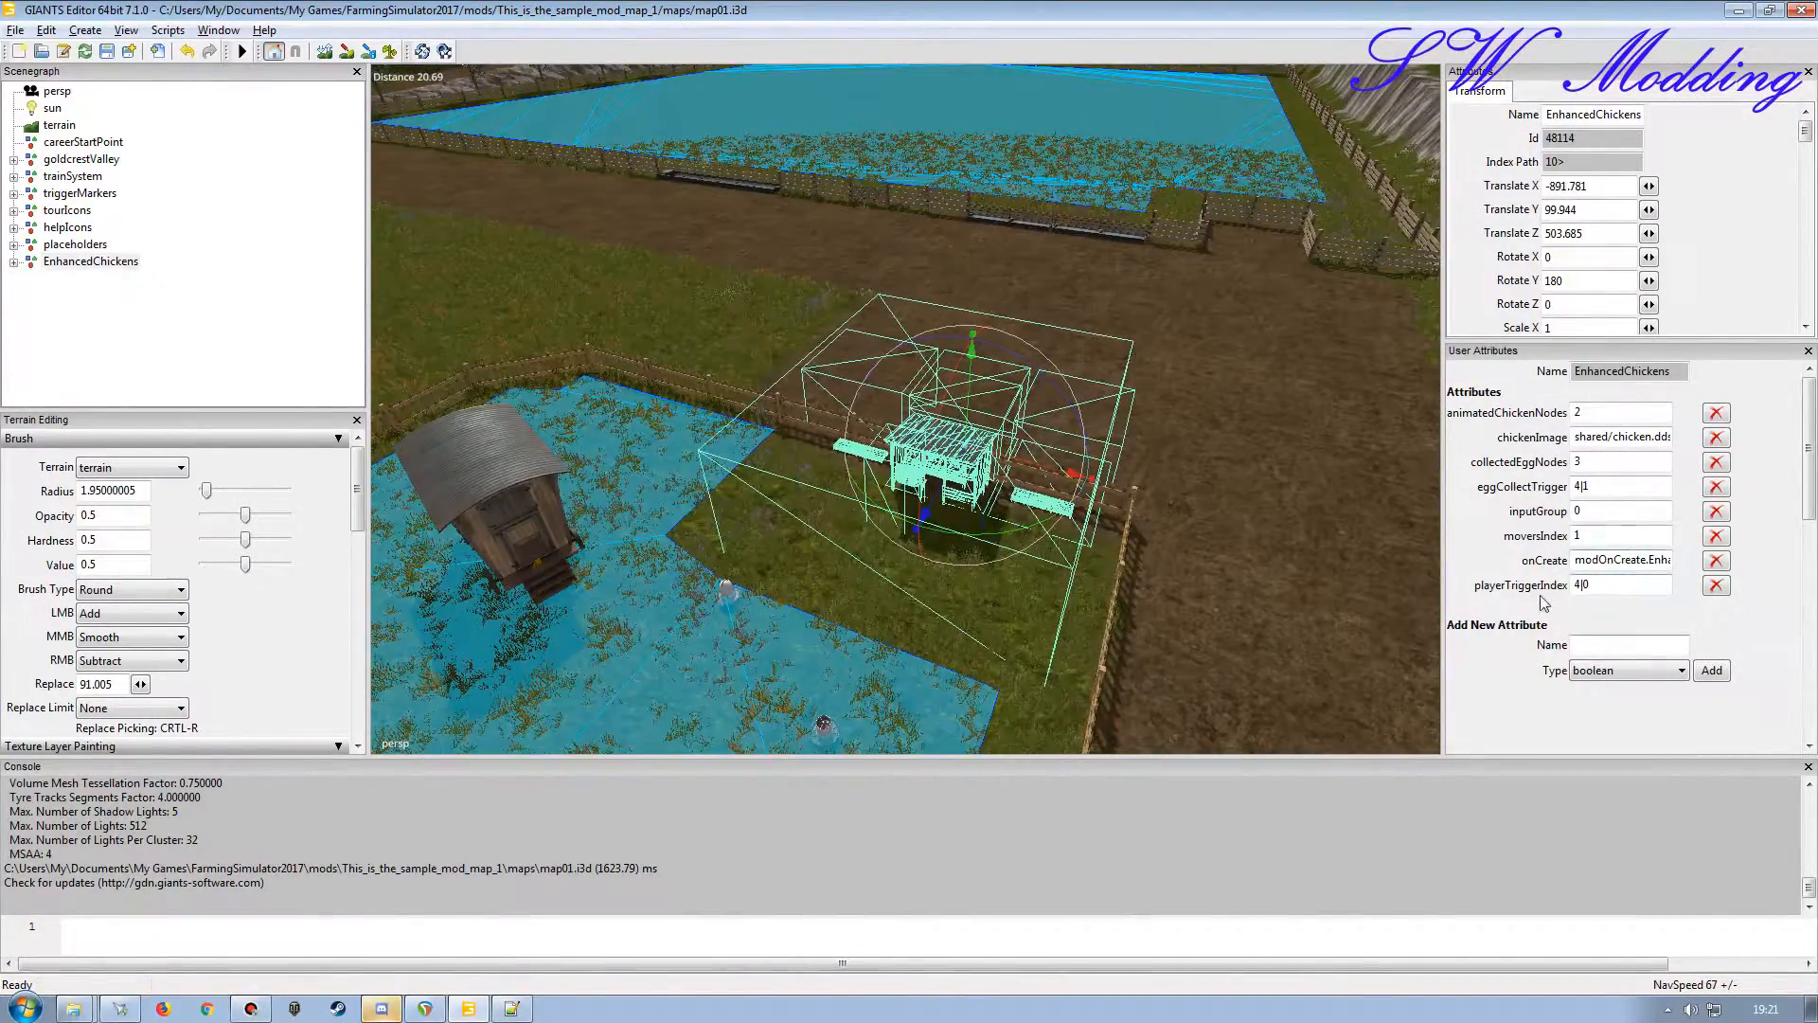
scroll(1207, 571, "down", 2)
left_click_drag(1208, 570, 1135, 532, "alt")
scroll(1140, 595, "down", 4)
scroll(1140, 595, "up", 5)
scroll(1146, 538, "down", 3)
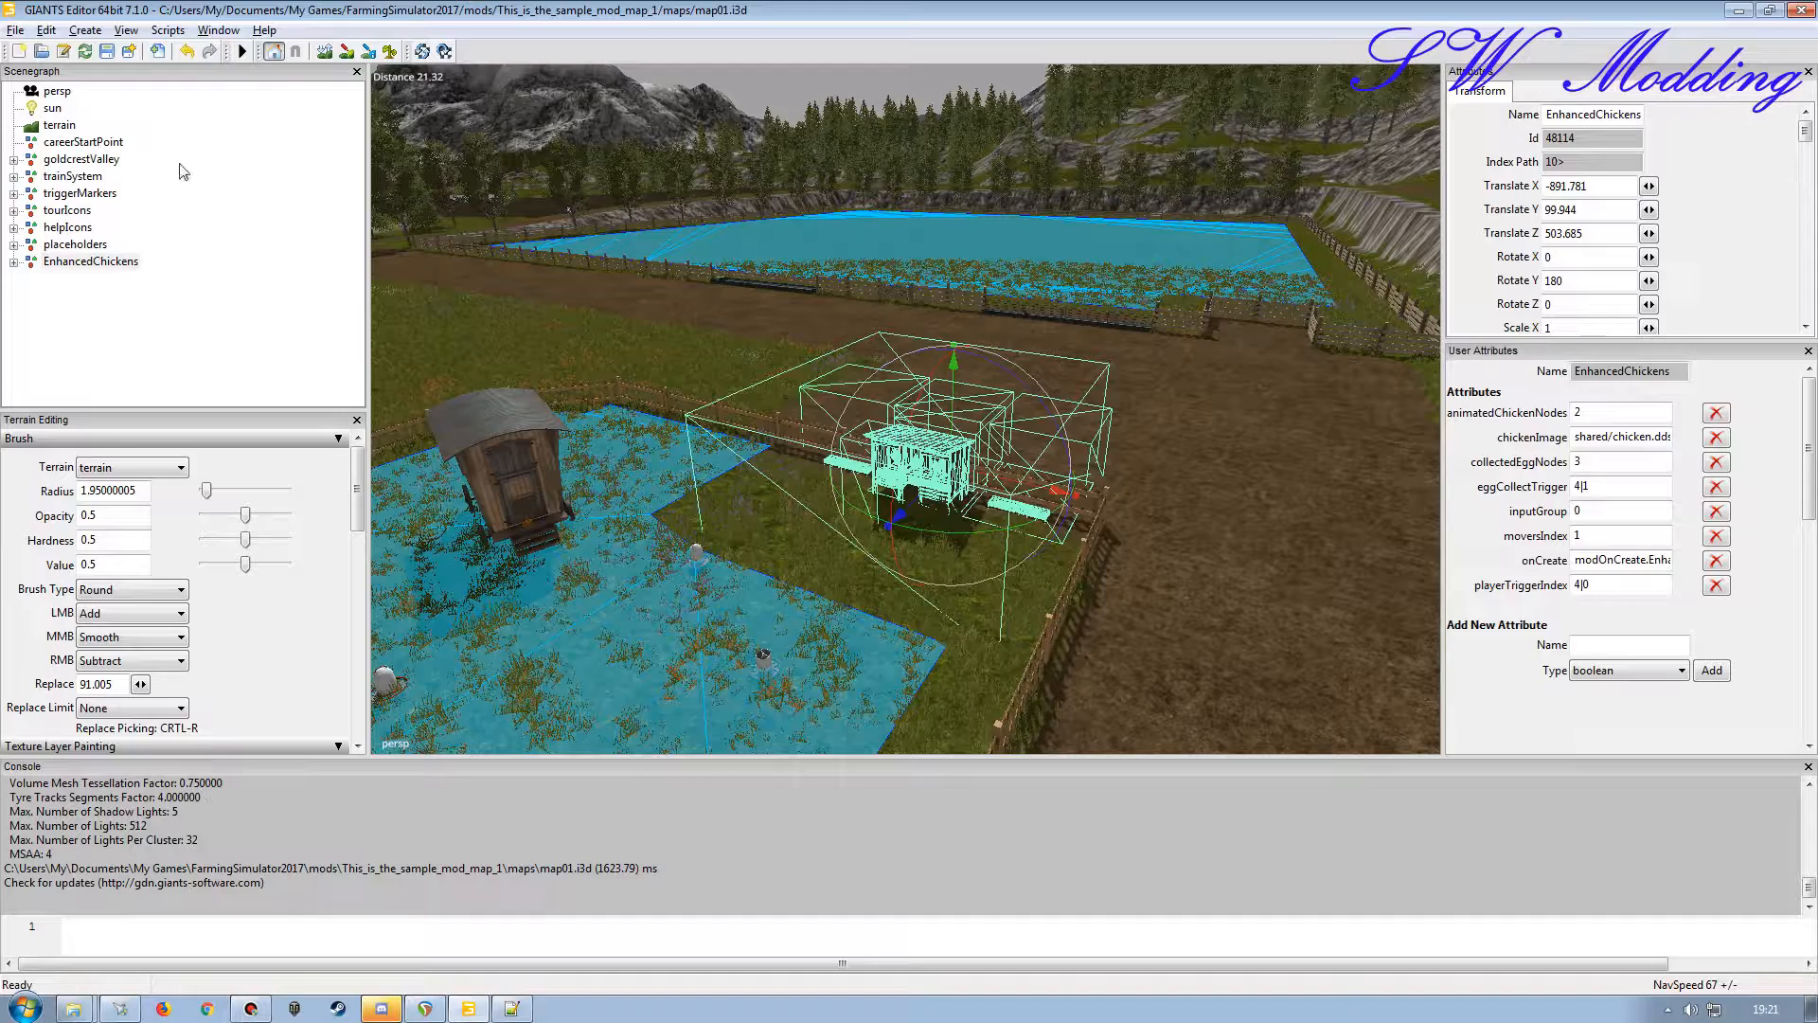
Save the map with the new EnhancedChickens attribute.
left_click(277, 284)
left_click(107, 51)
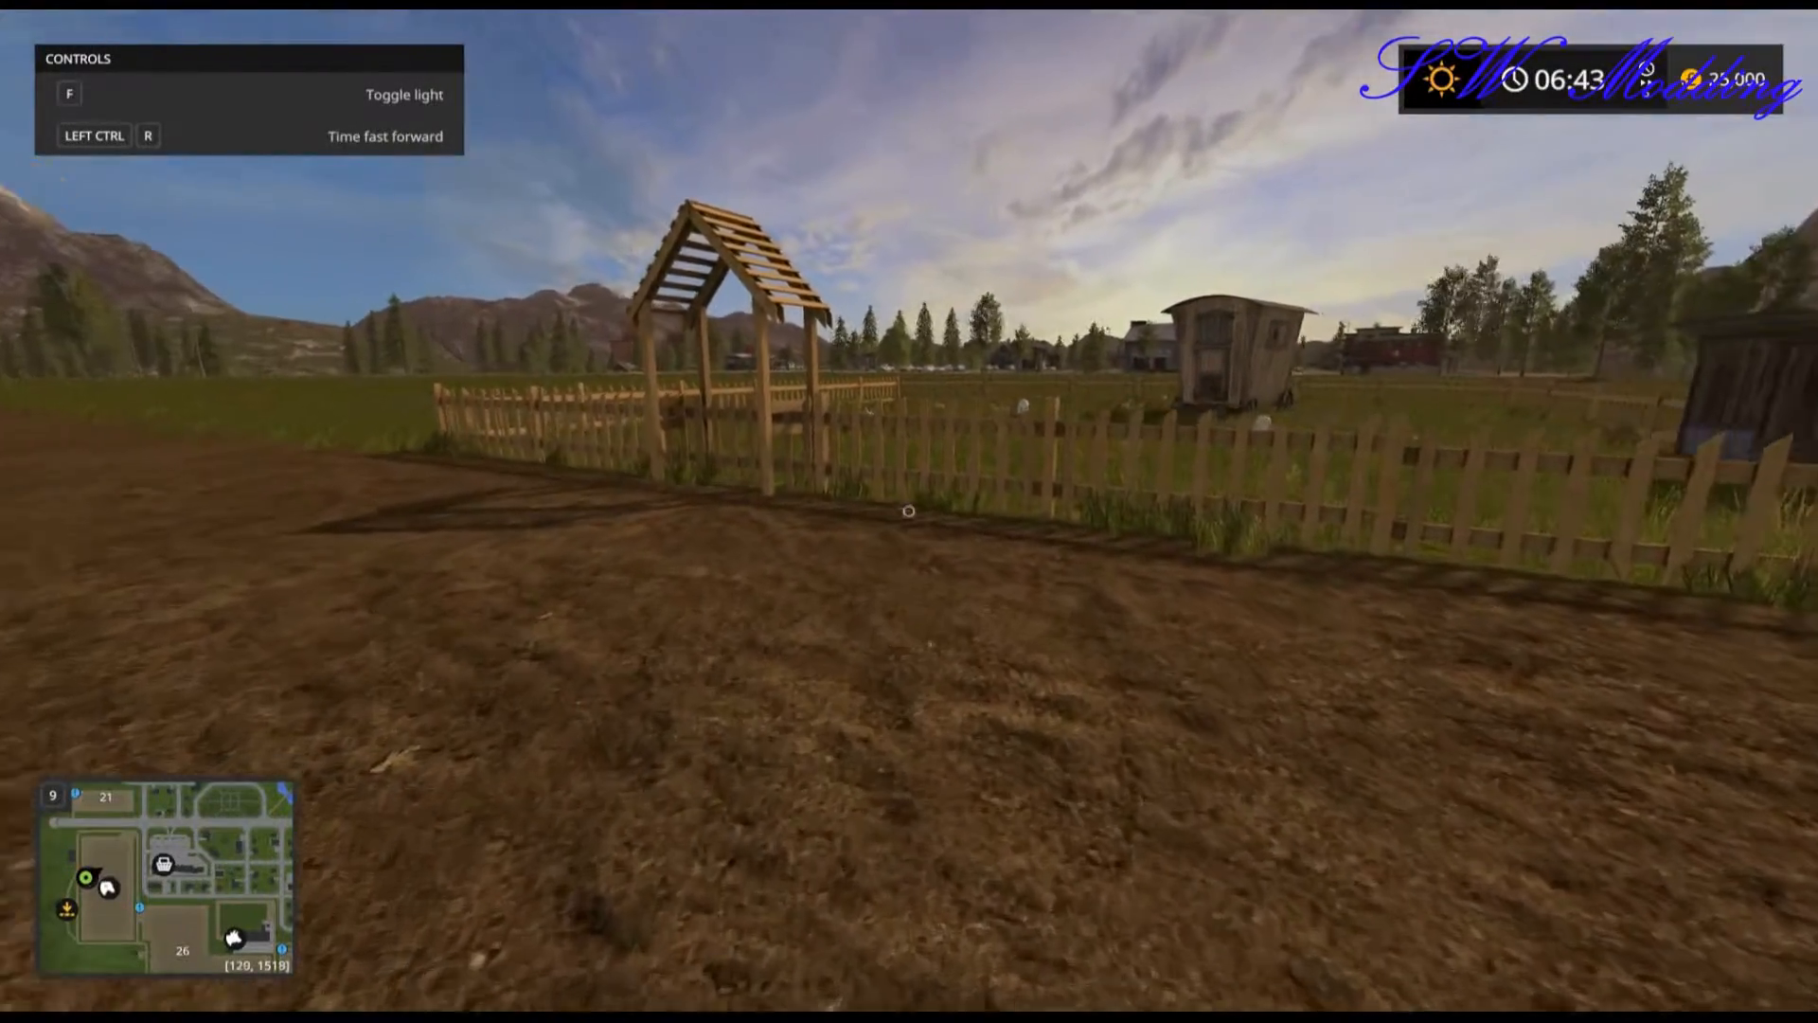
In Farming Simulator 17, enlarge the map and walk around the chicken pen to check its trigger and map marker.
key("w")
key("s")
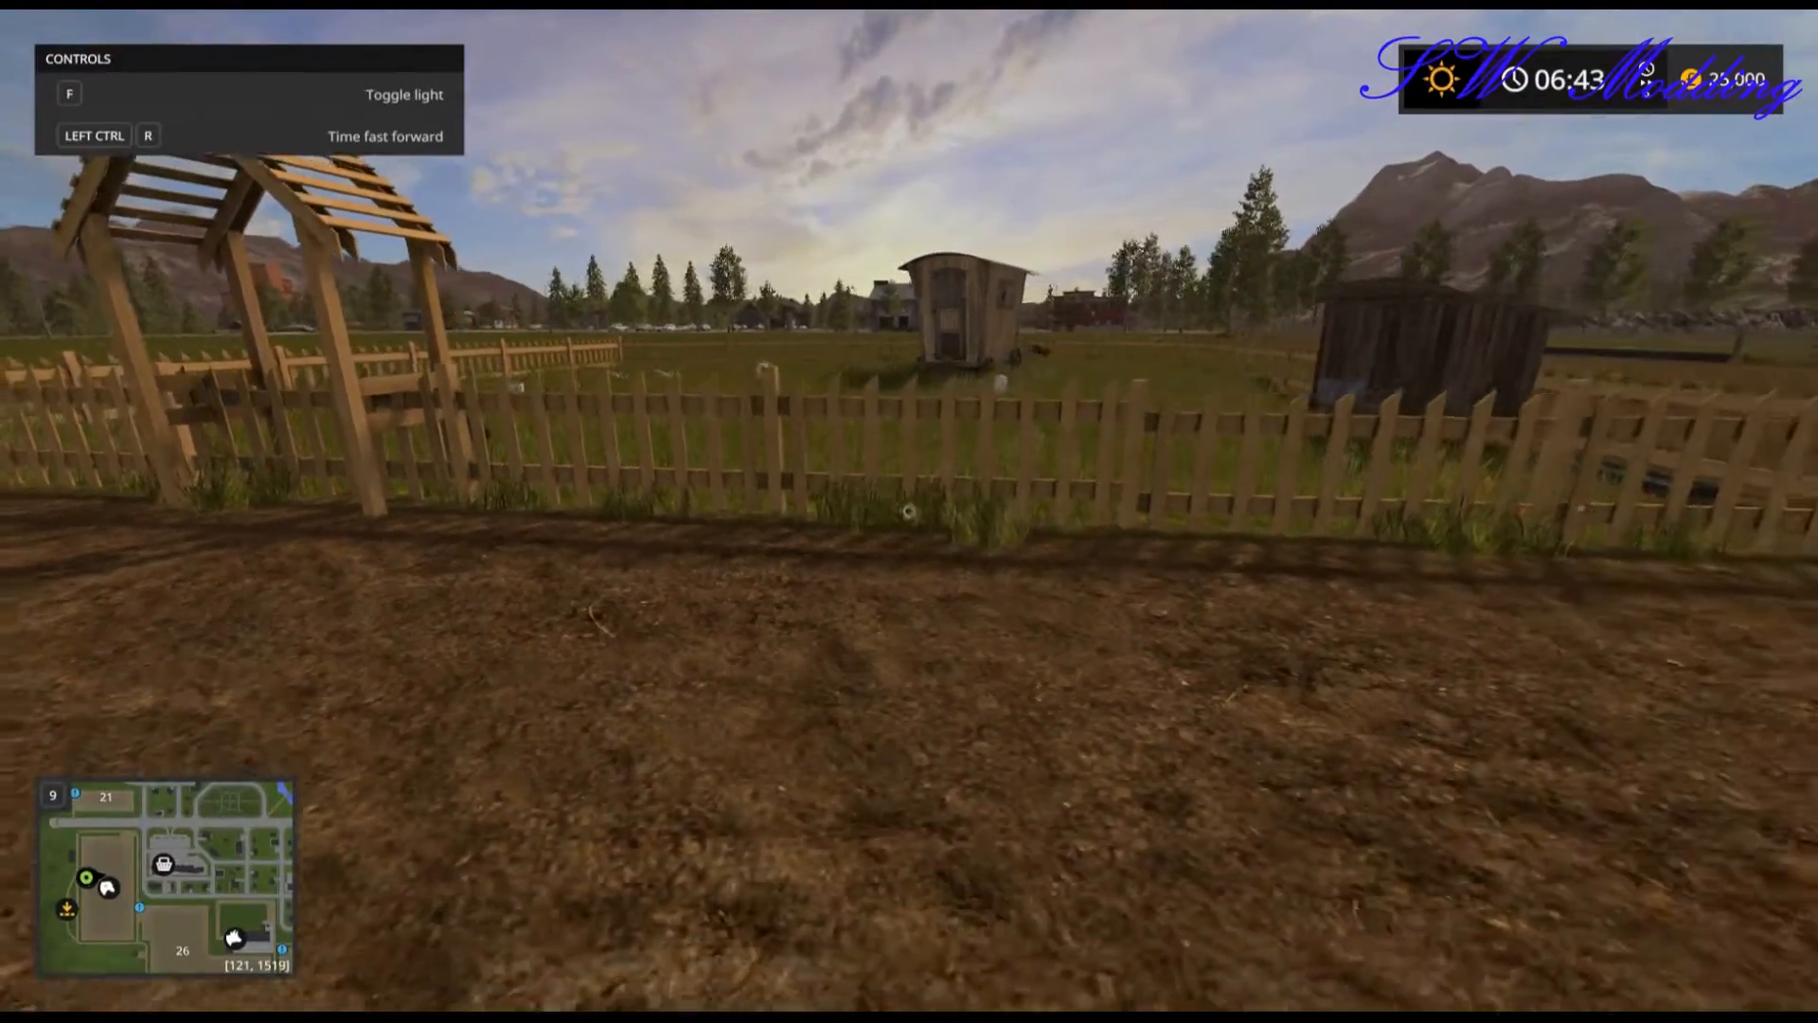
key("m")
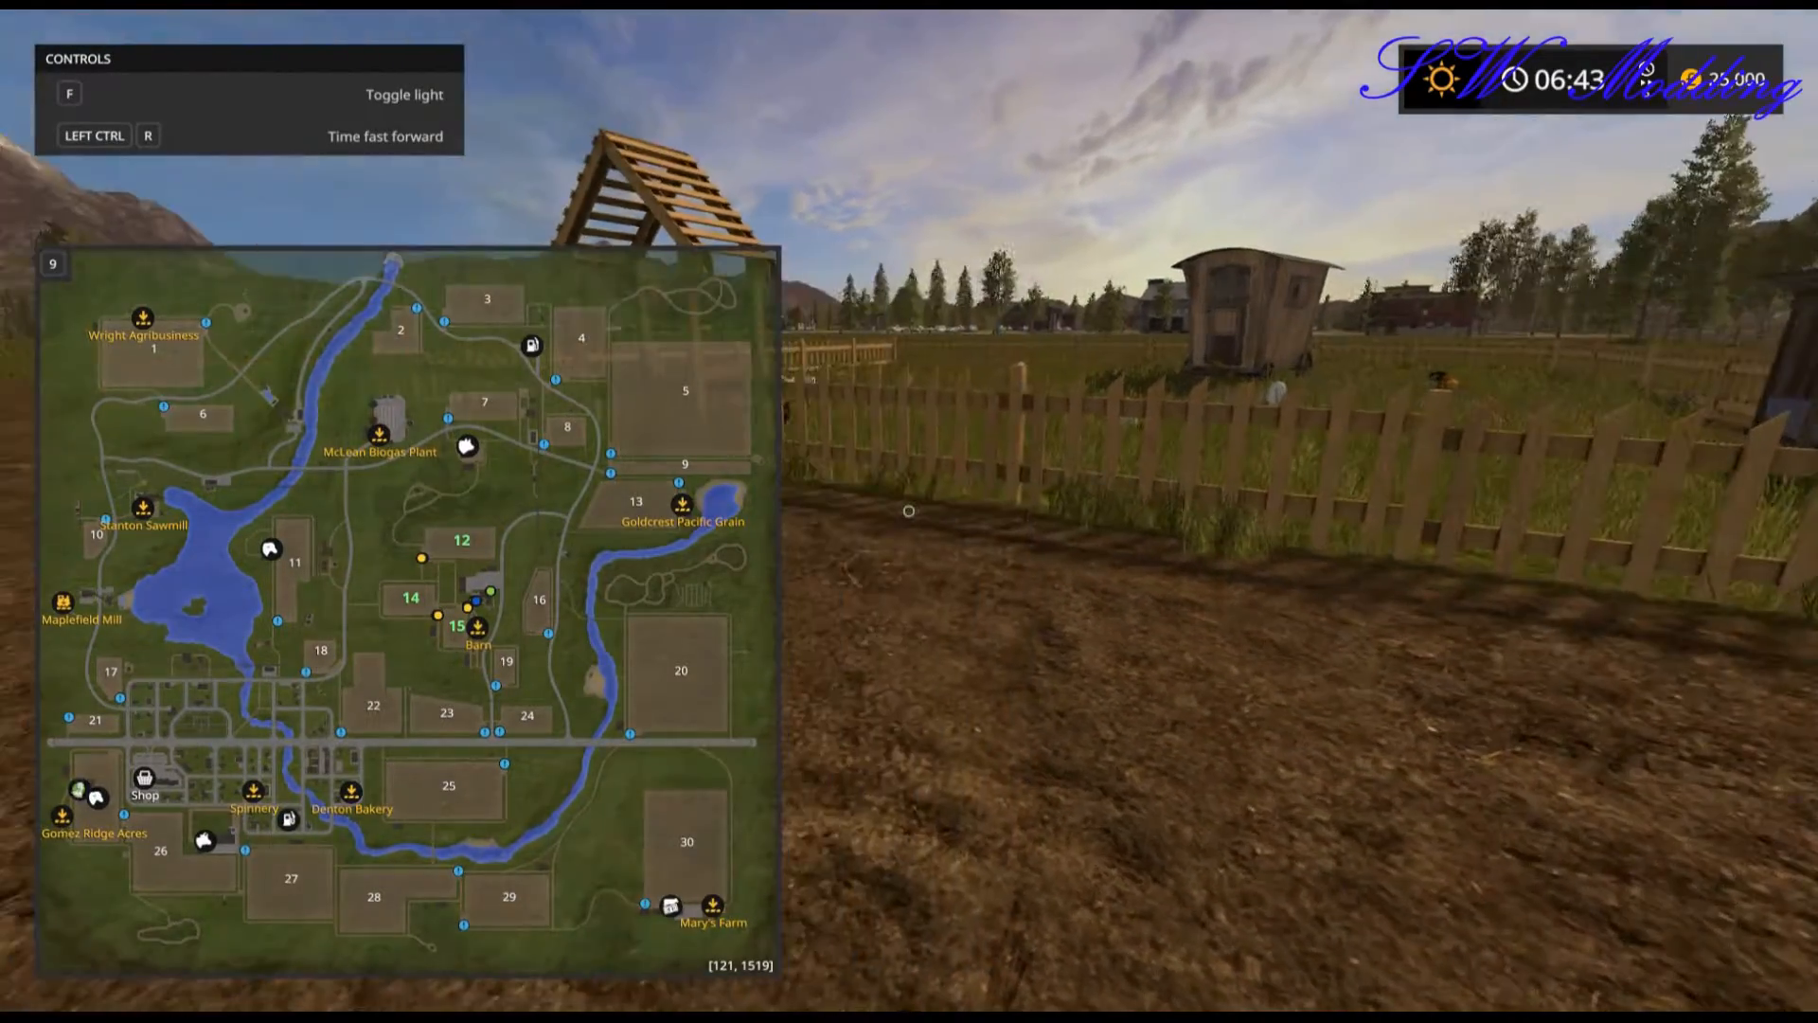
key("w")
key("a")
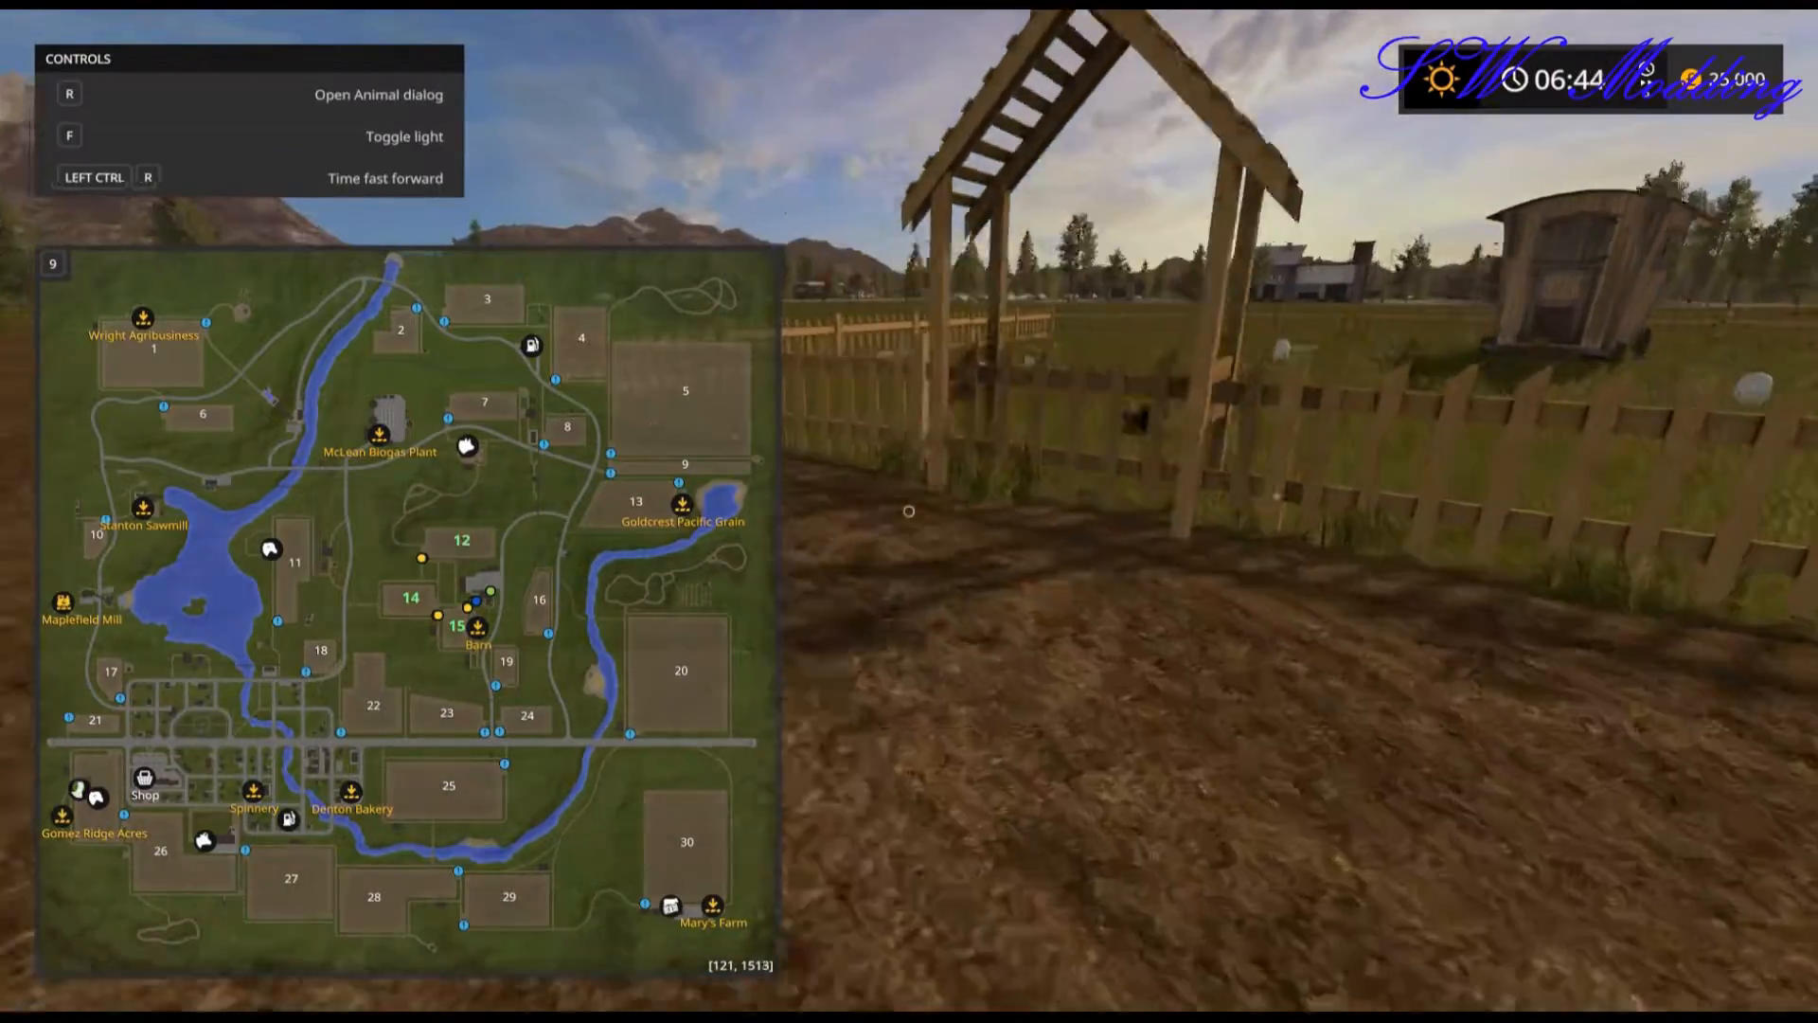
key("a")
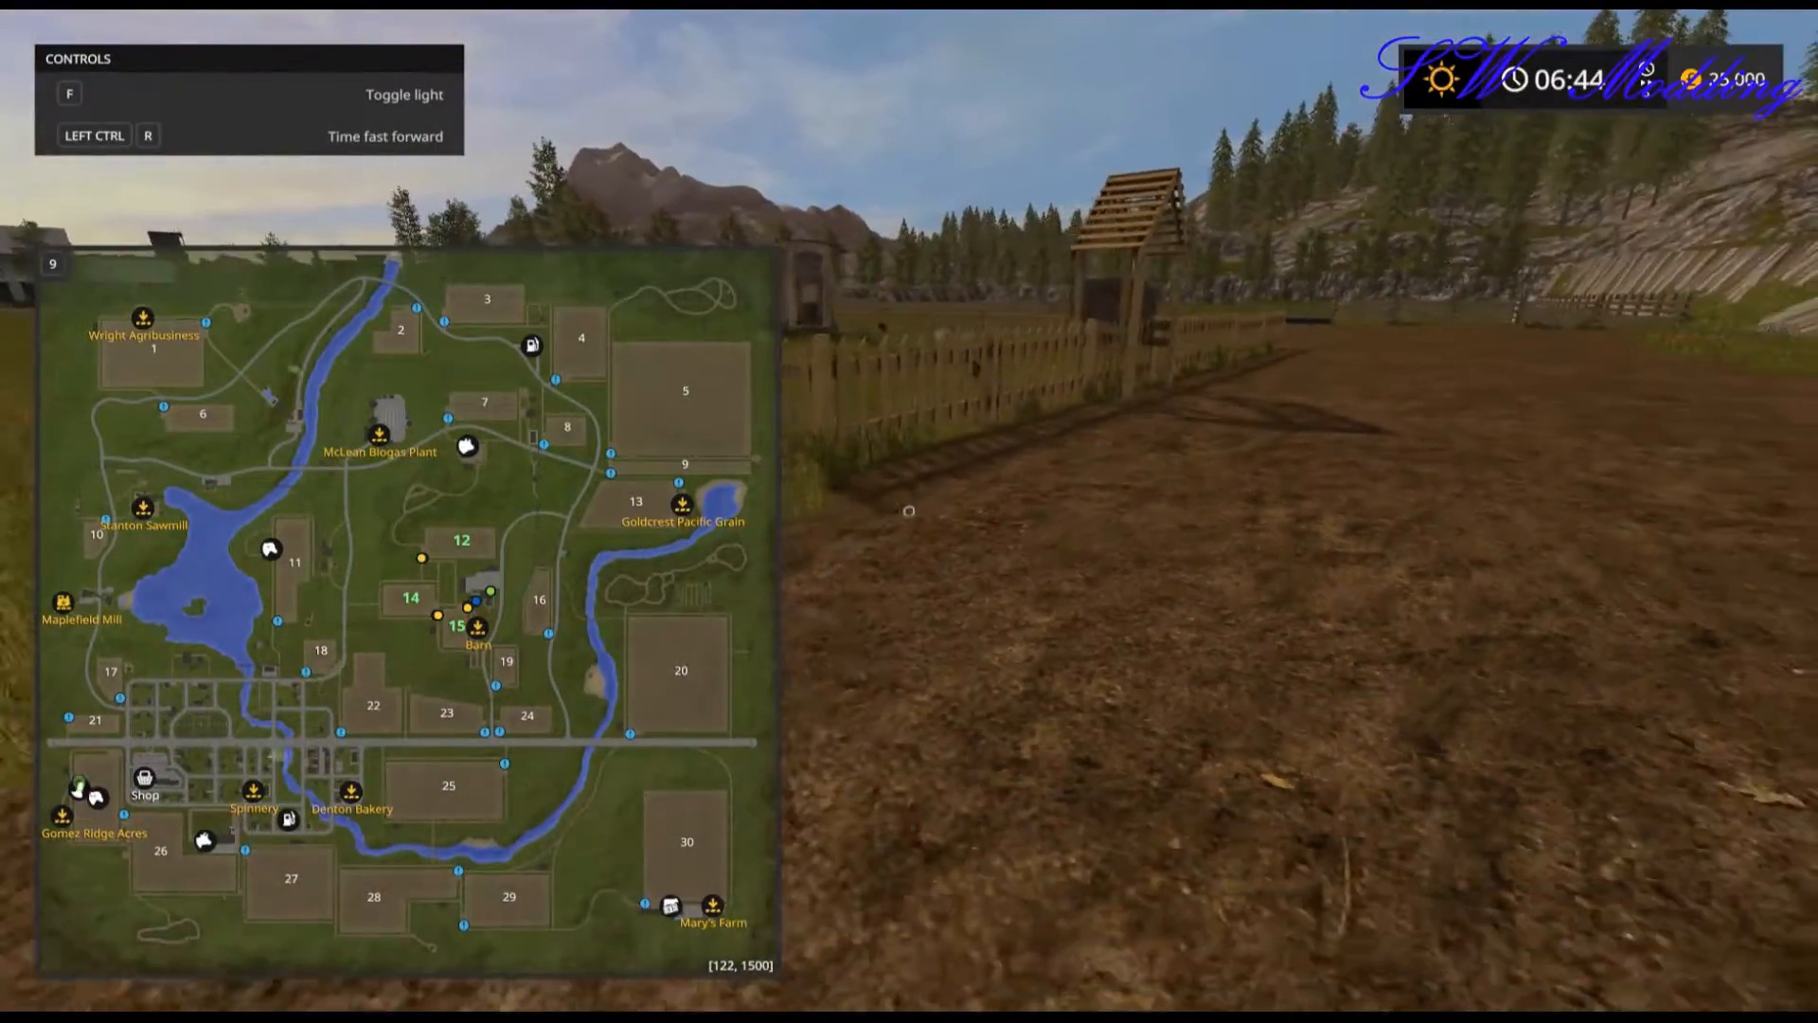
key("w")
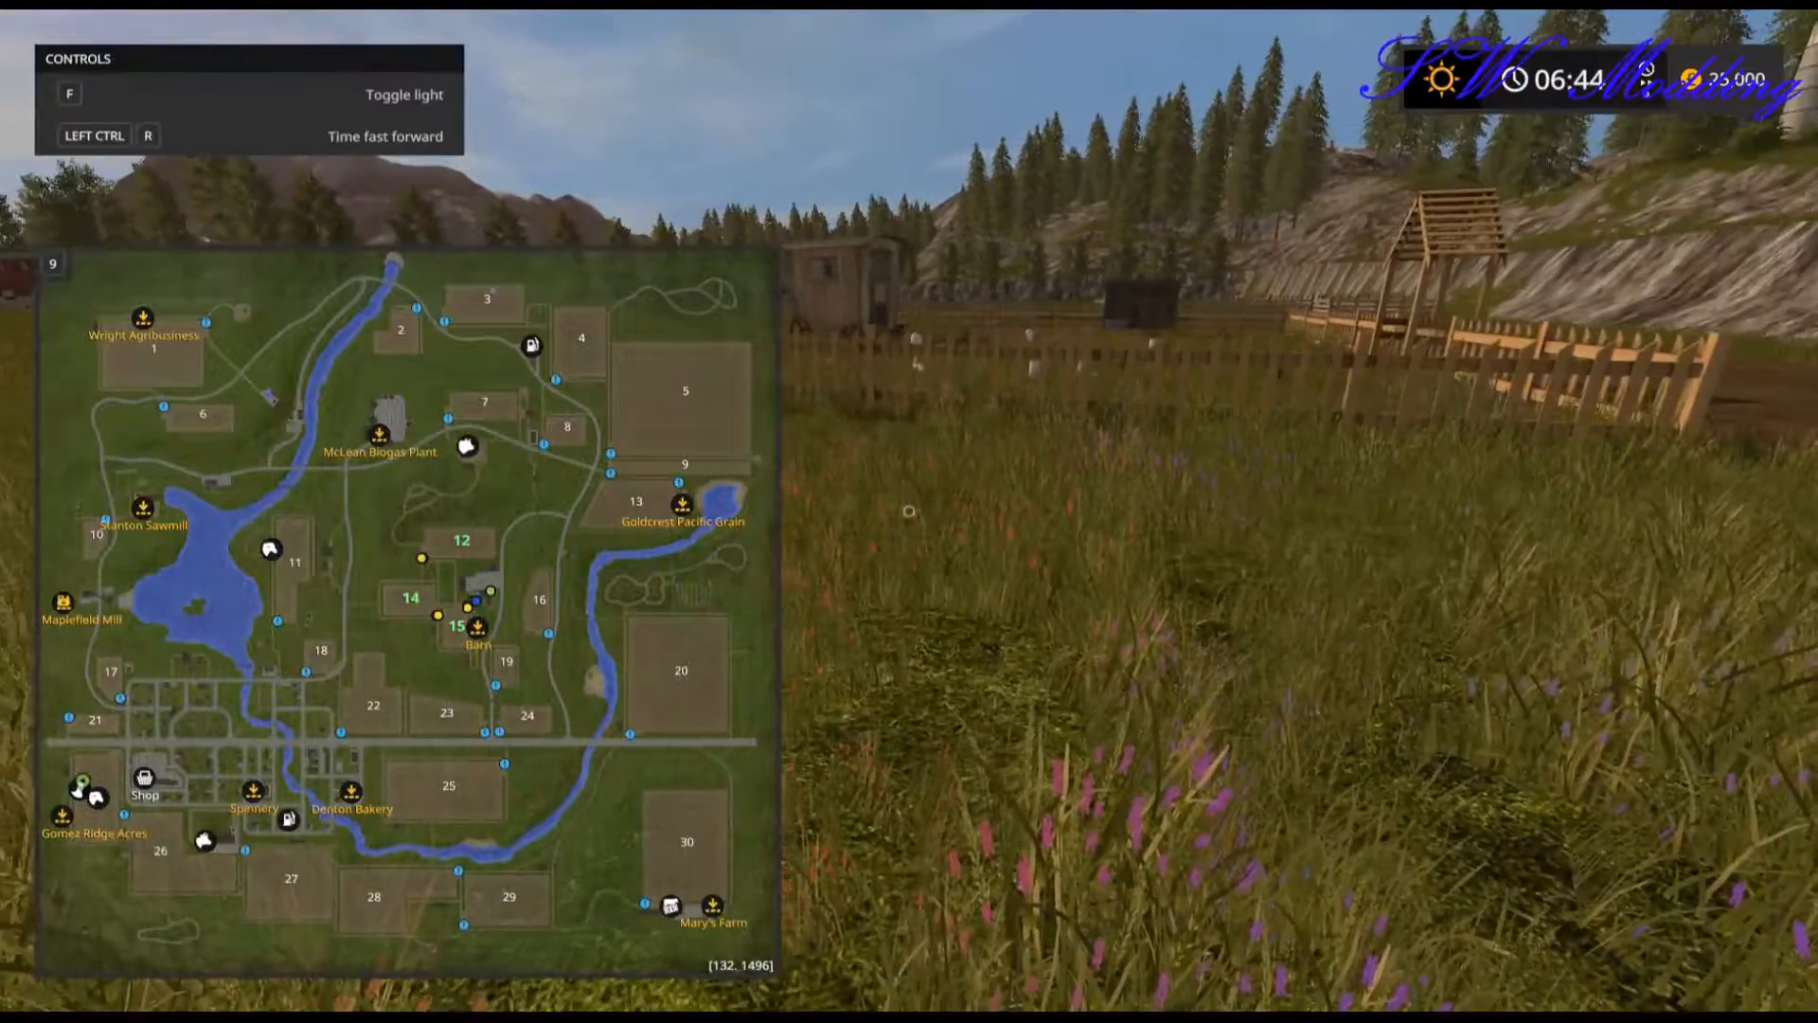
key("w")
key("d")
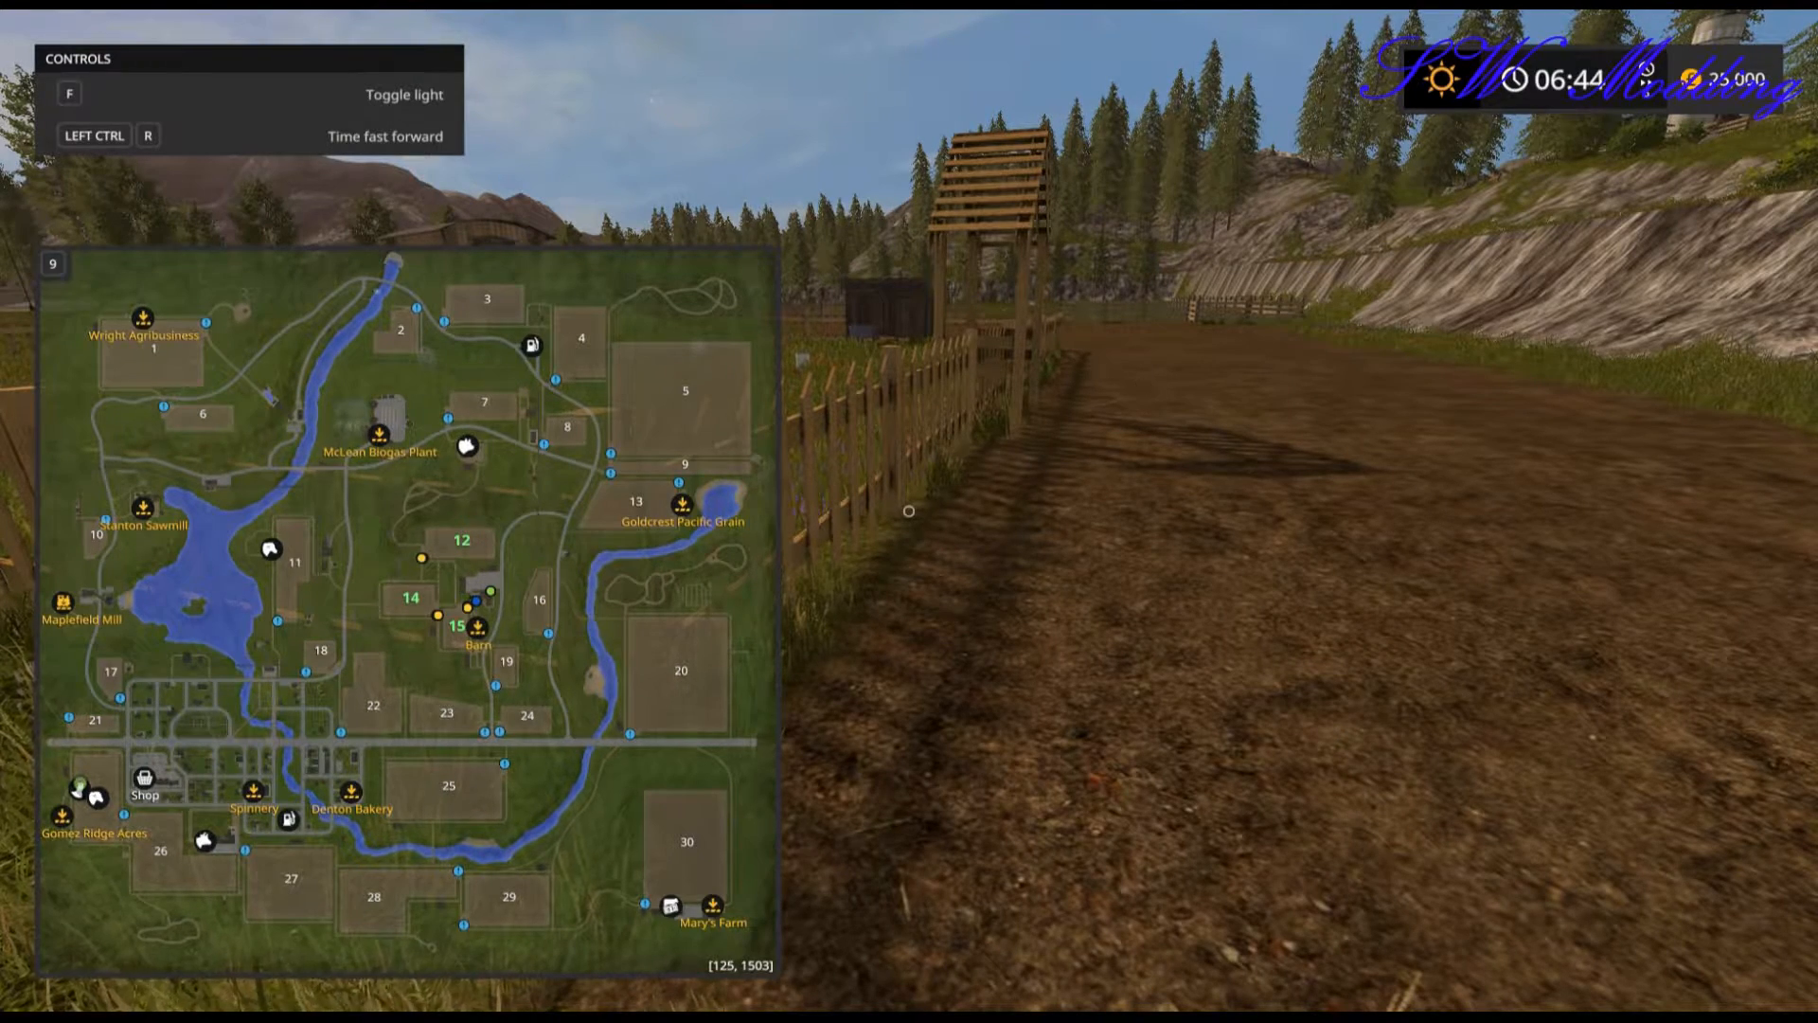
Open the map overview, zoom in on the animal hotspots, check Goat Pasture, and visit the Chicken coop hotspot.
key("Escape")
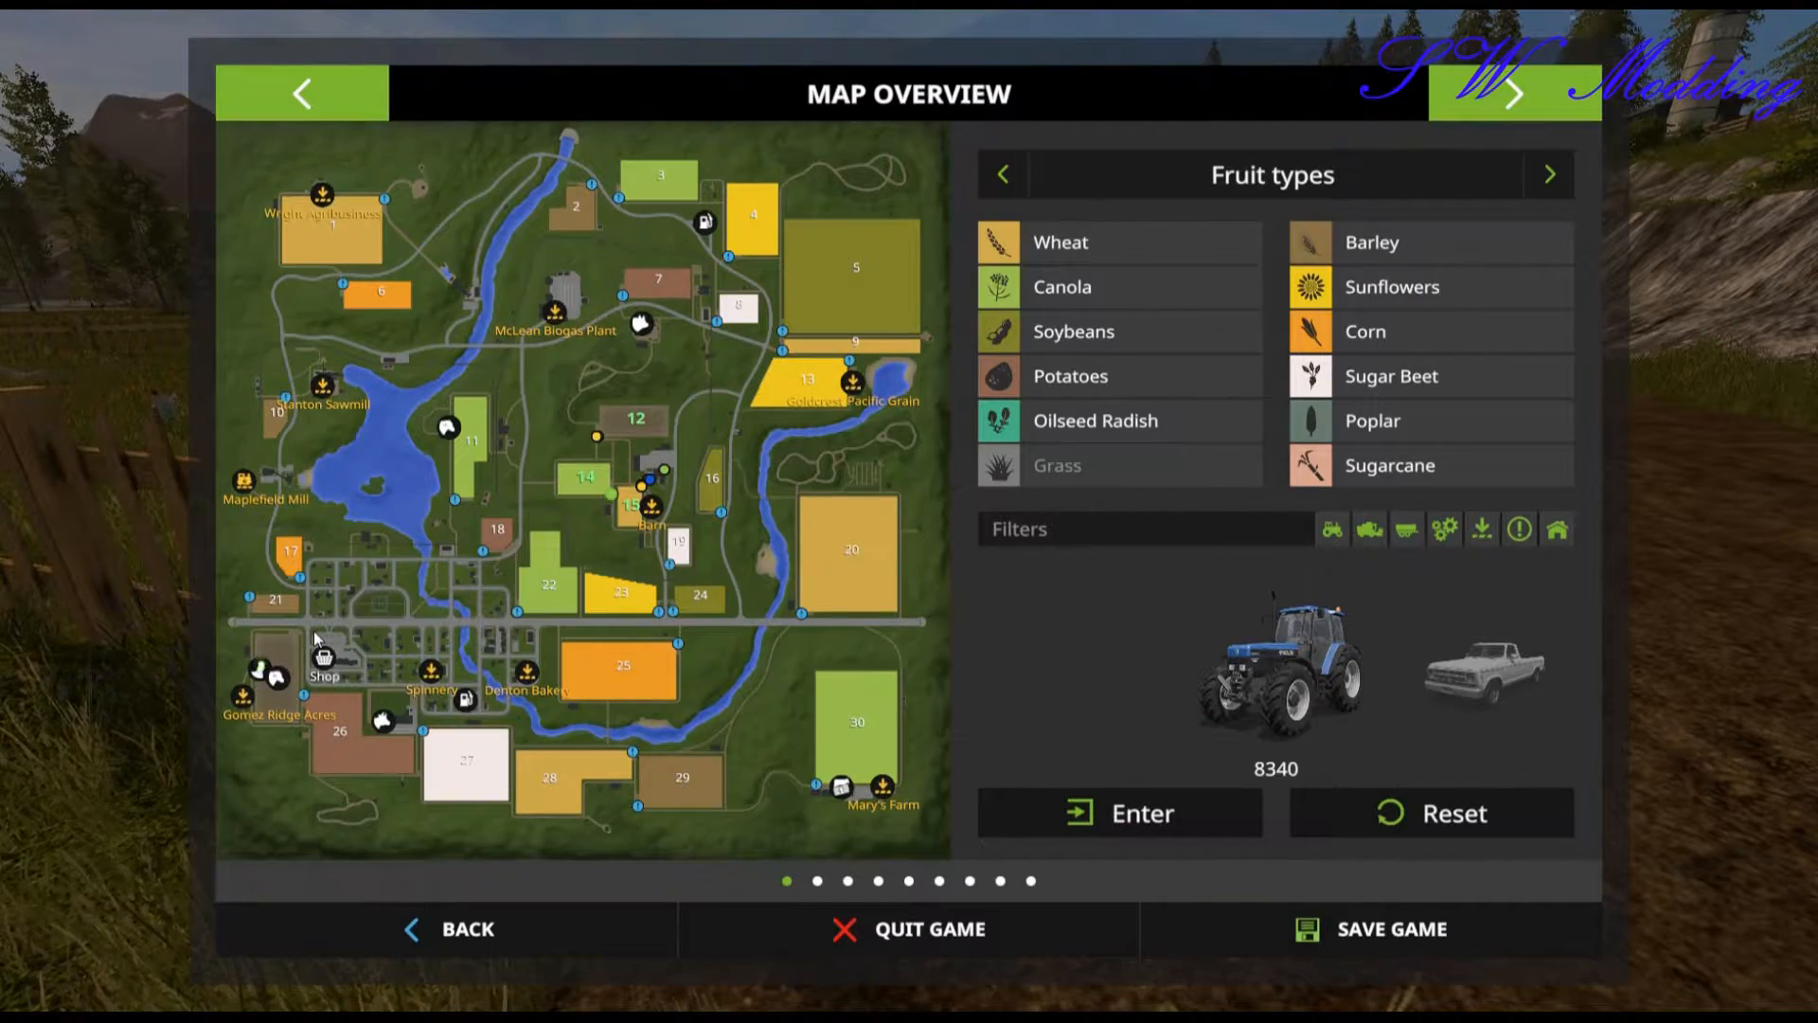
scroll(315, 630, "up", 5)
left_click_drag(284, 834, 837, 487)
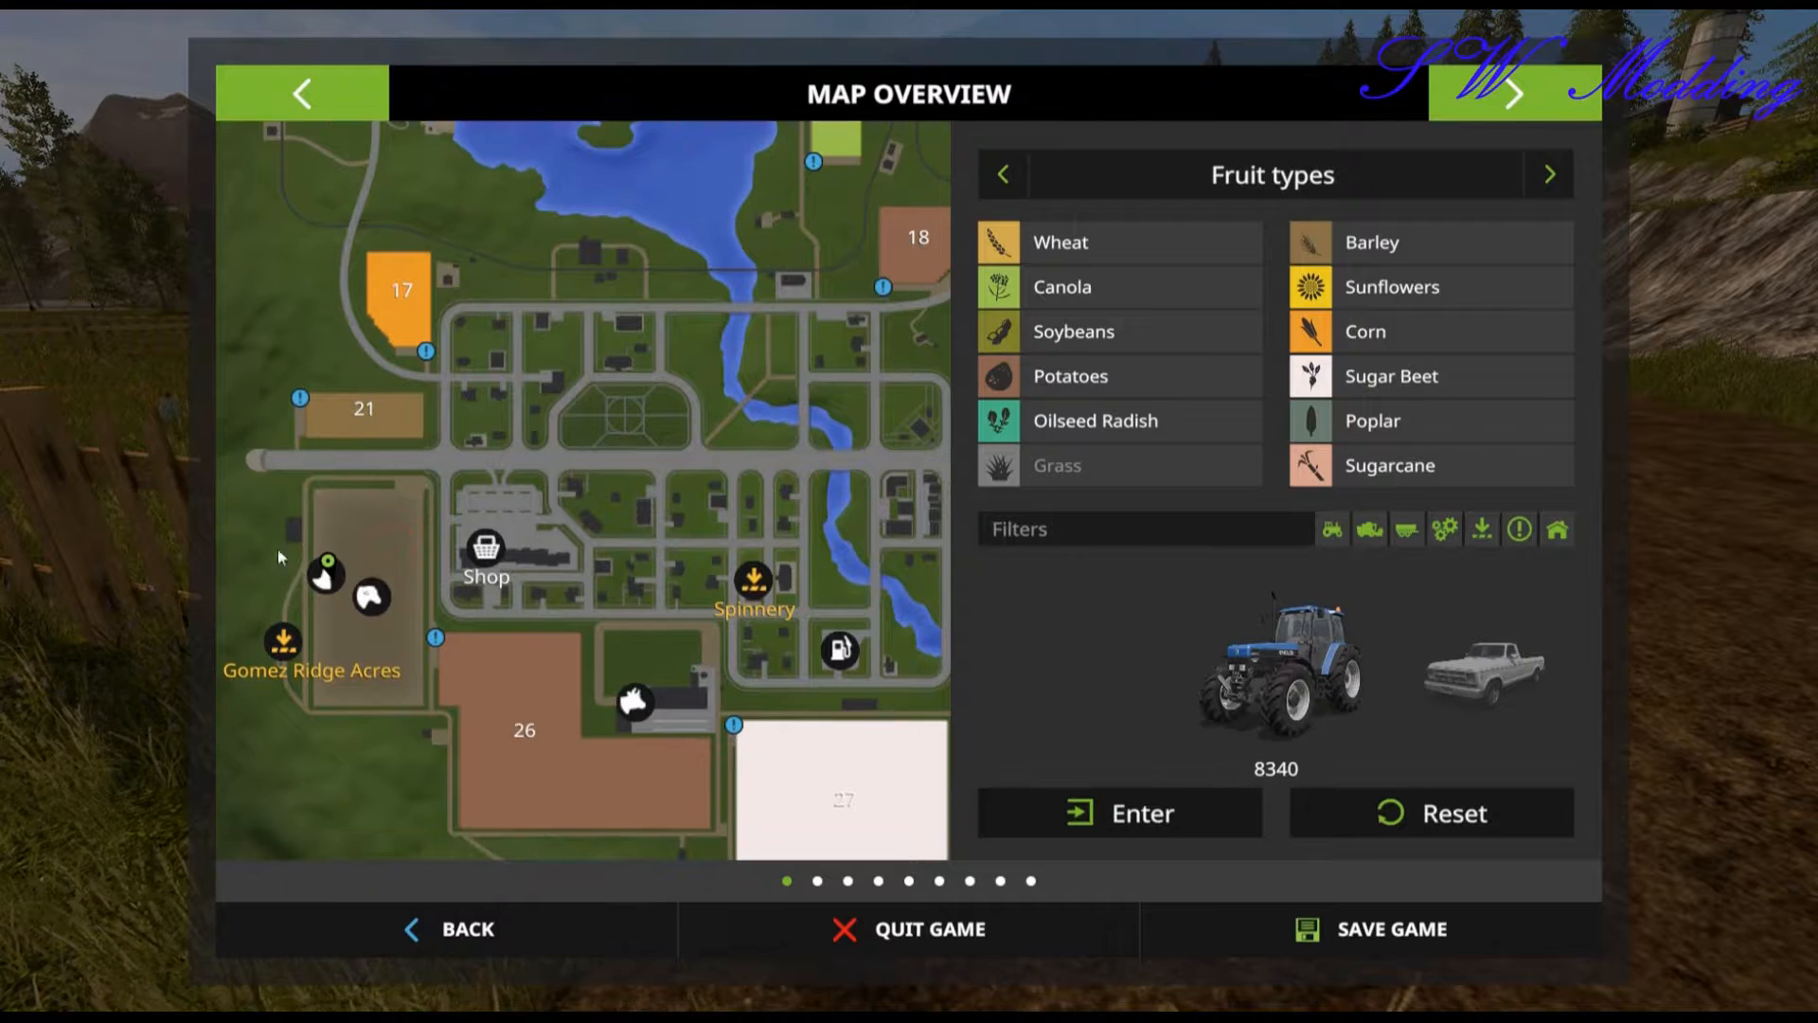
left_click(378, 611)
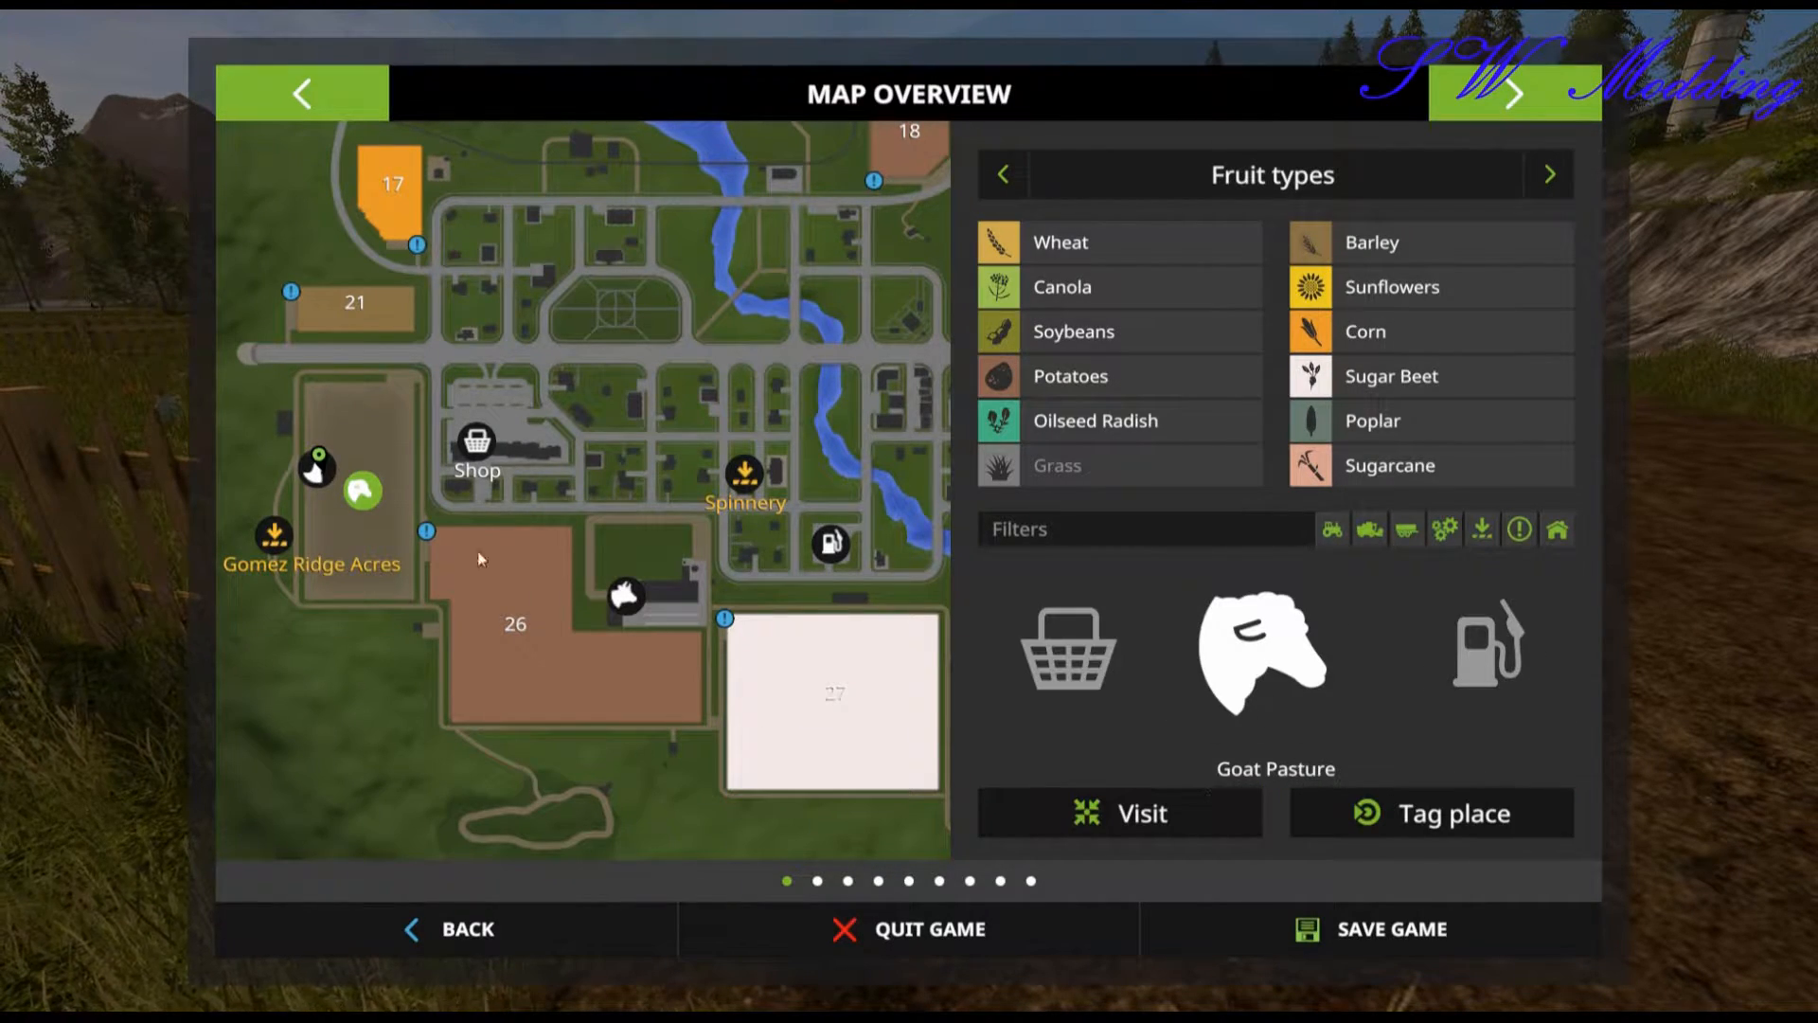
left_click(301, 476)
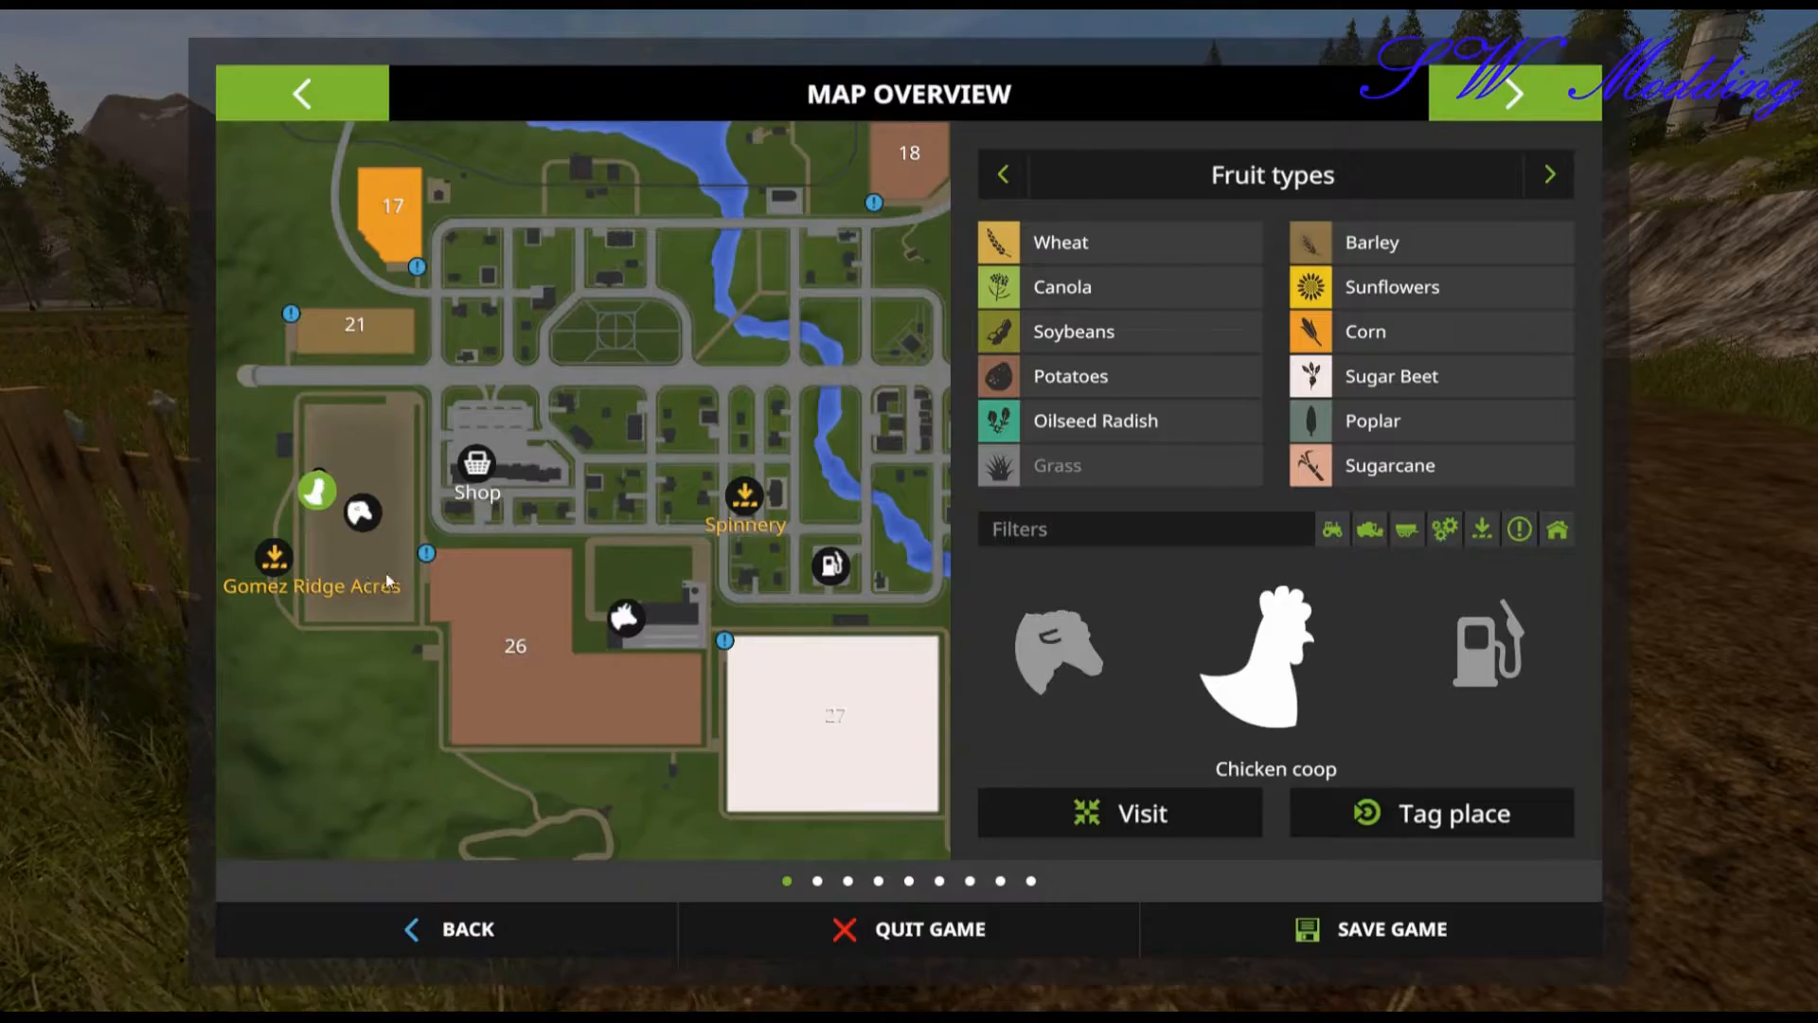
left_click(1231, 813)
Shrink the in-game map and walk to the gate of the chicken pen where the animal dialog is available.
key("w")
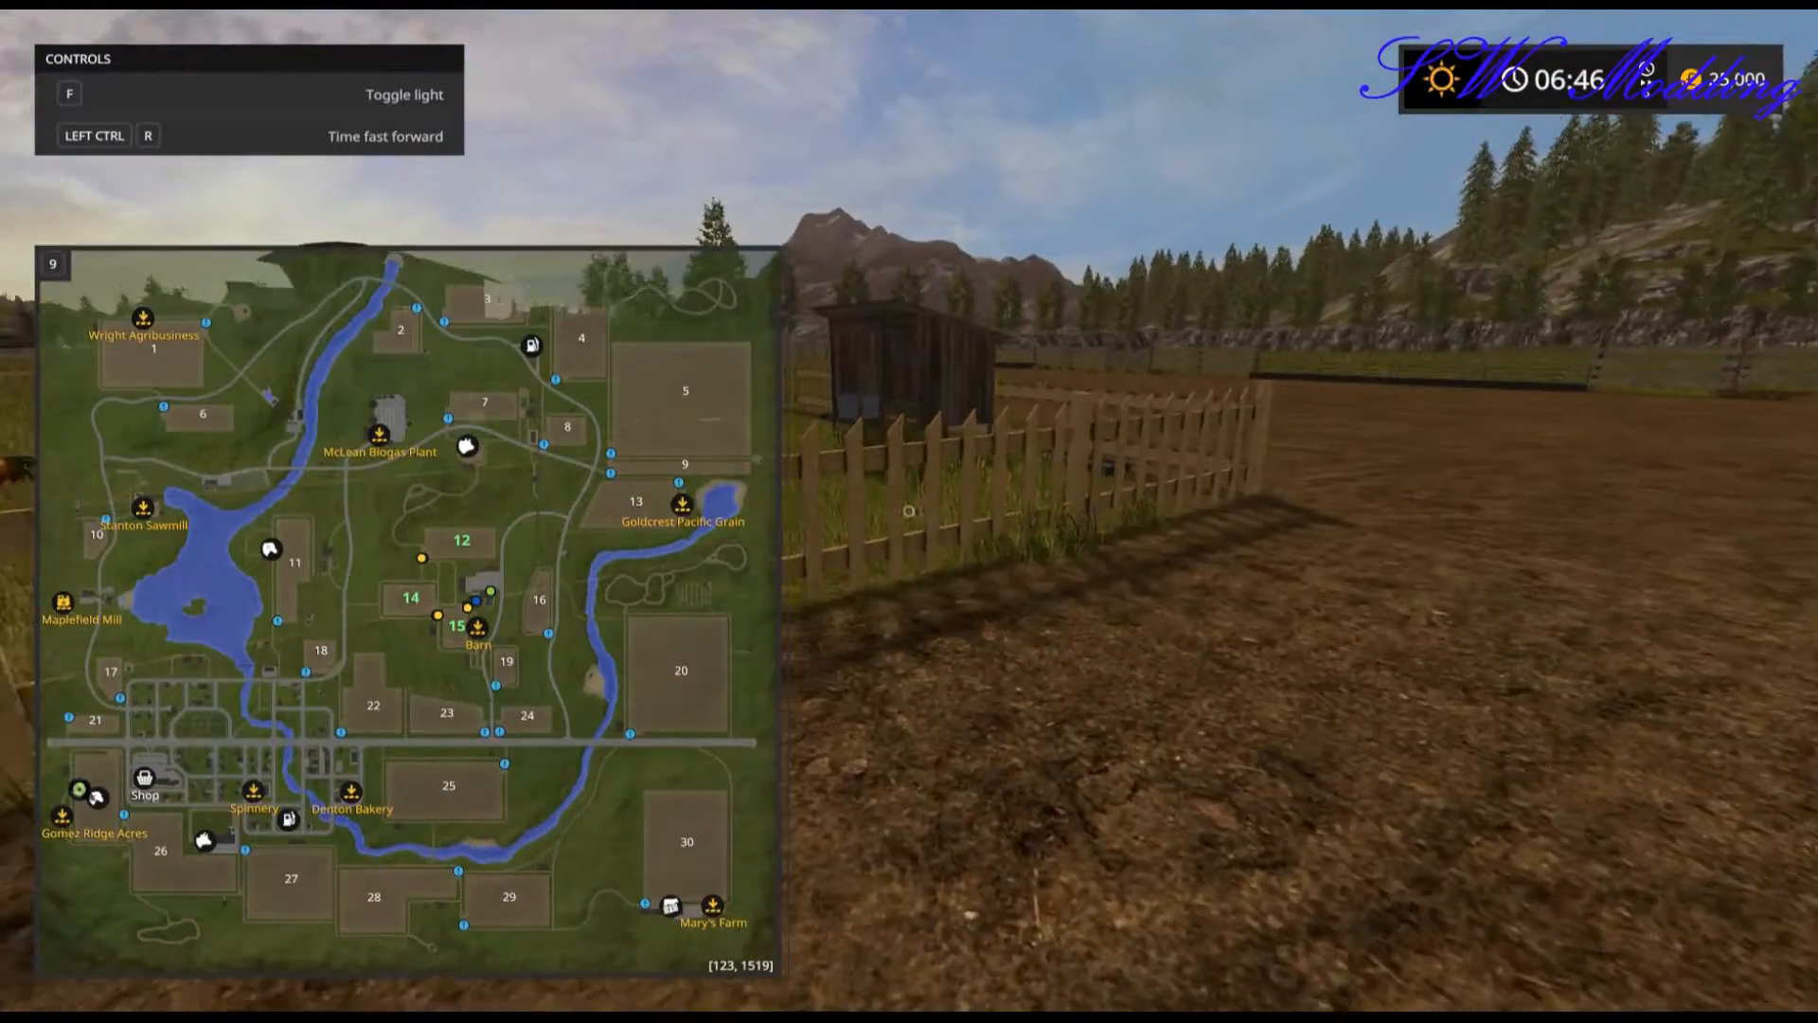
key("9")
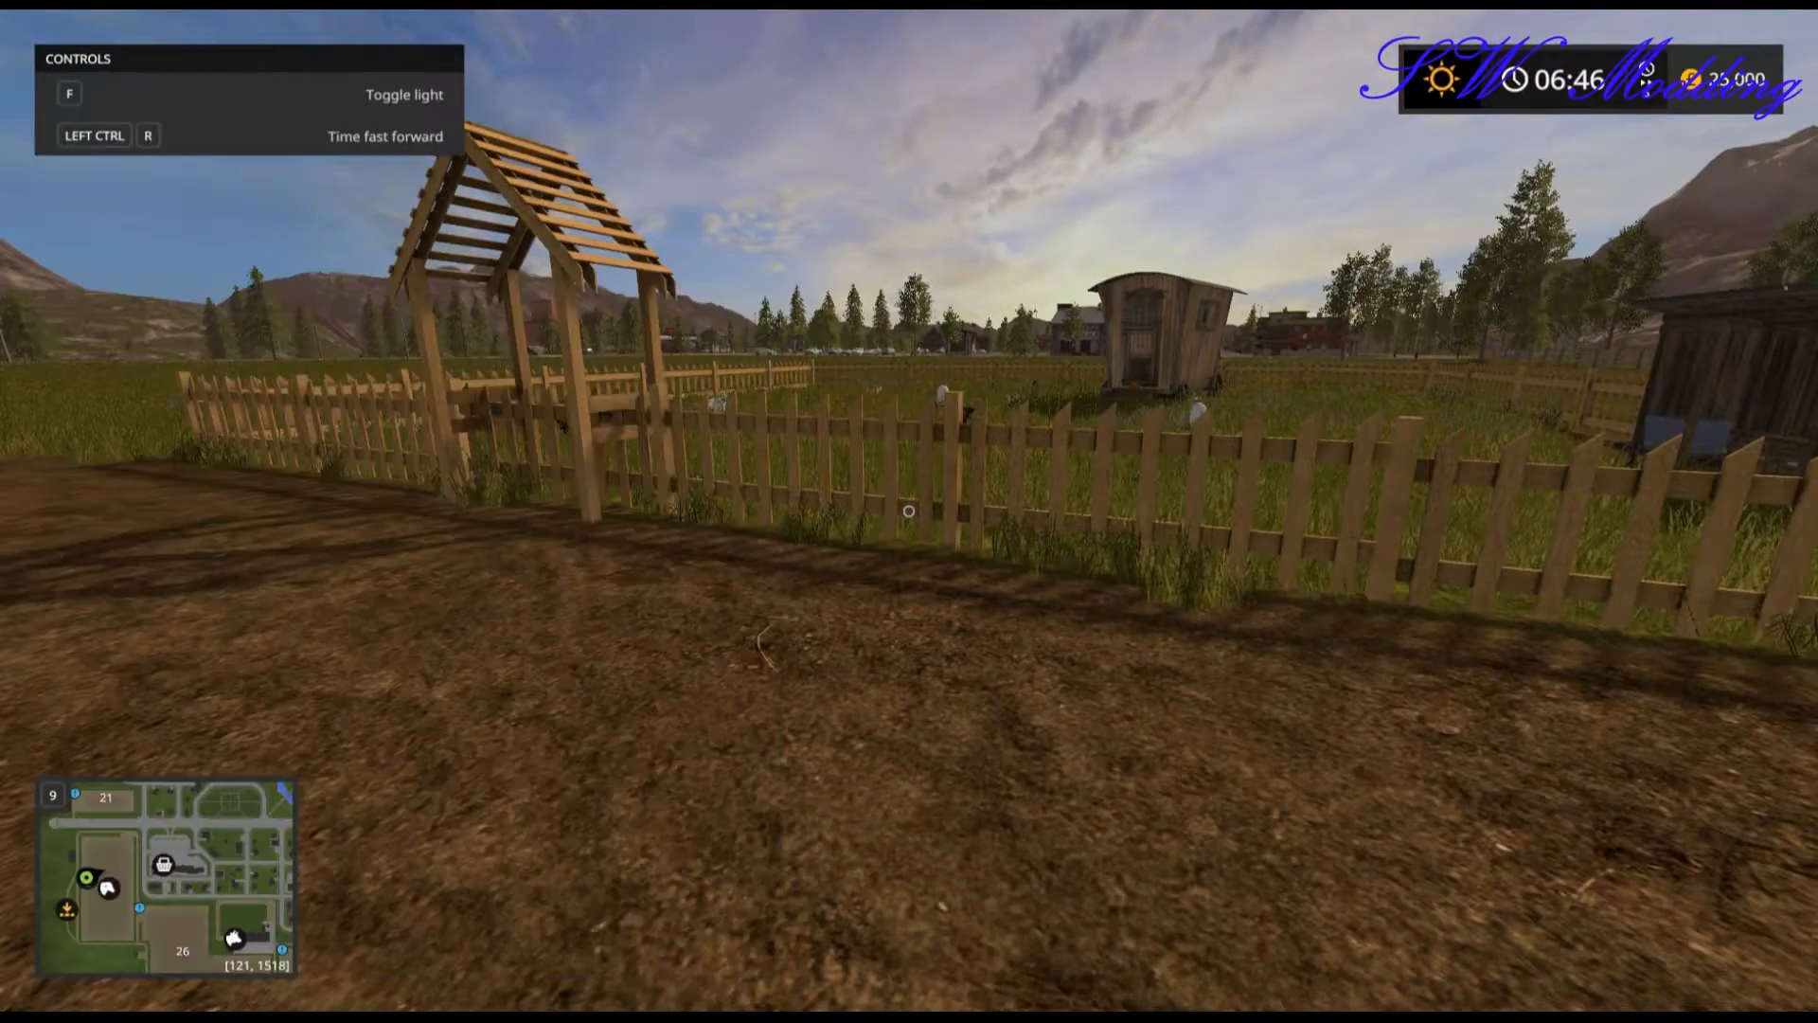
key("w")
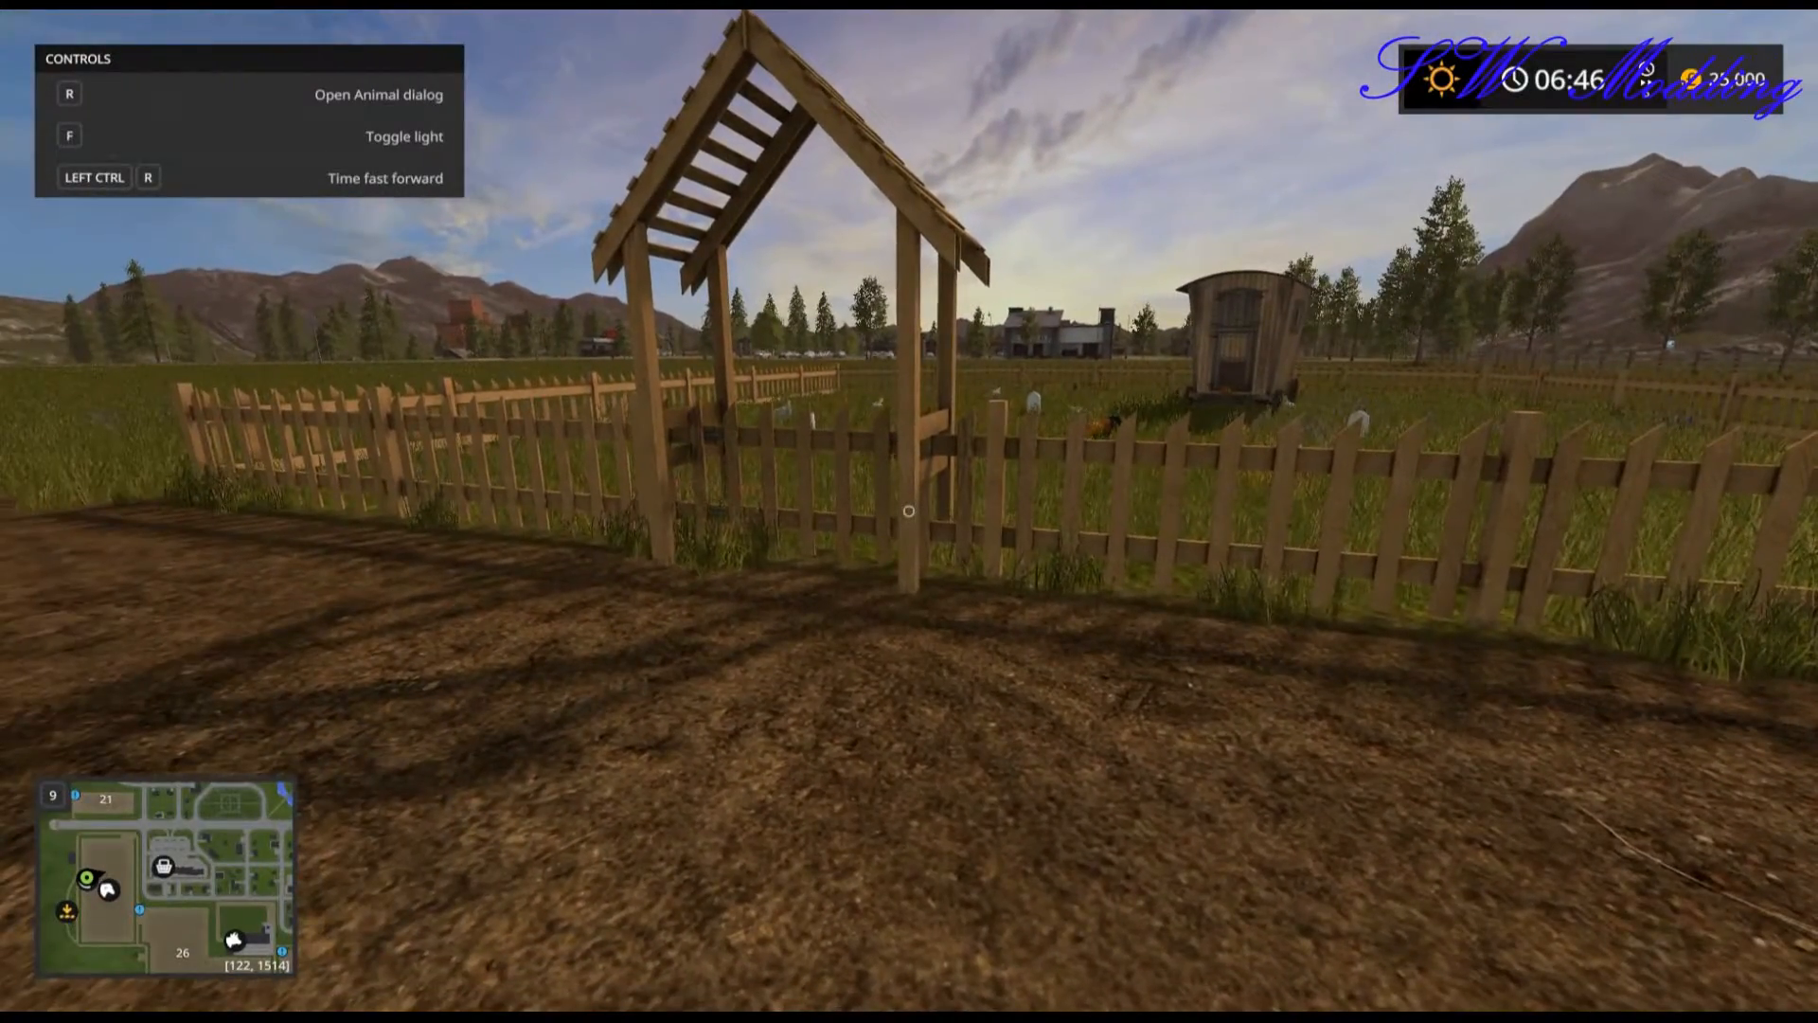
Buy 26 chickens from the animal dealer at the pen's gate, and reopen the dealer to check the farm's stock.
key("a")
key("w")
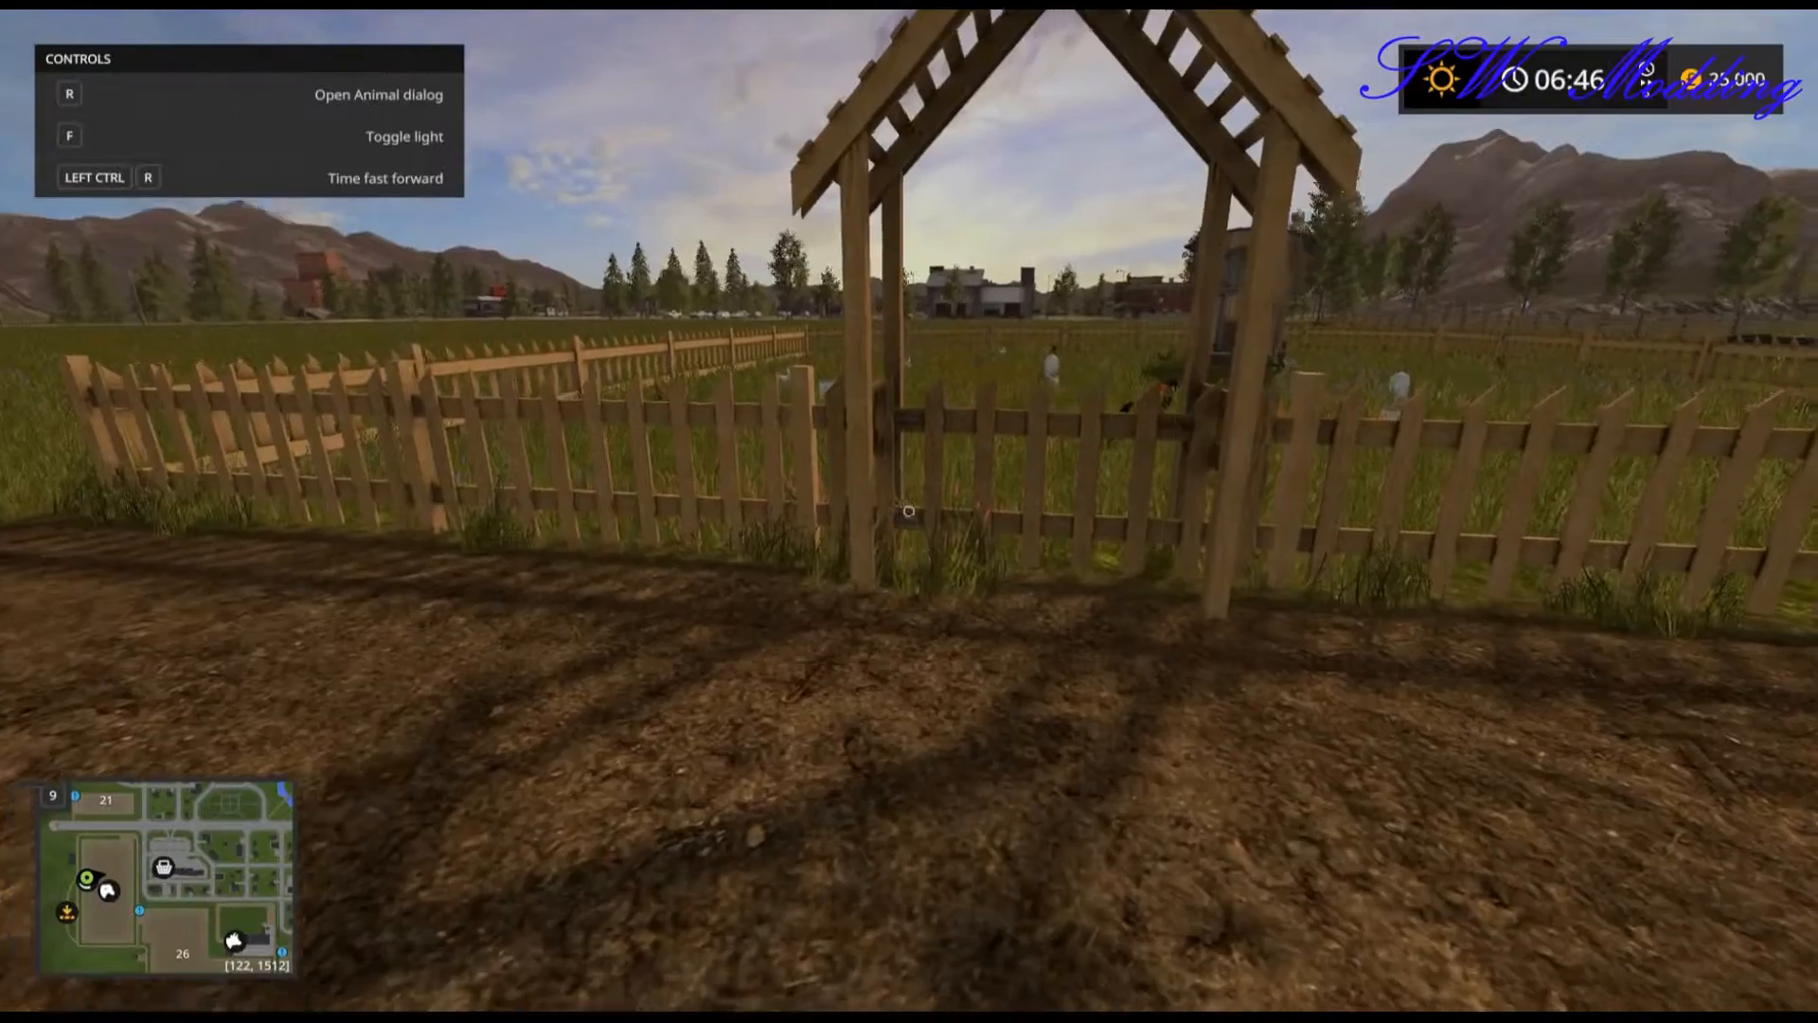
key("w")
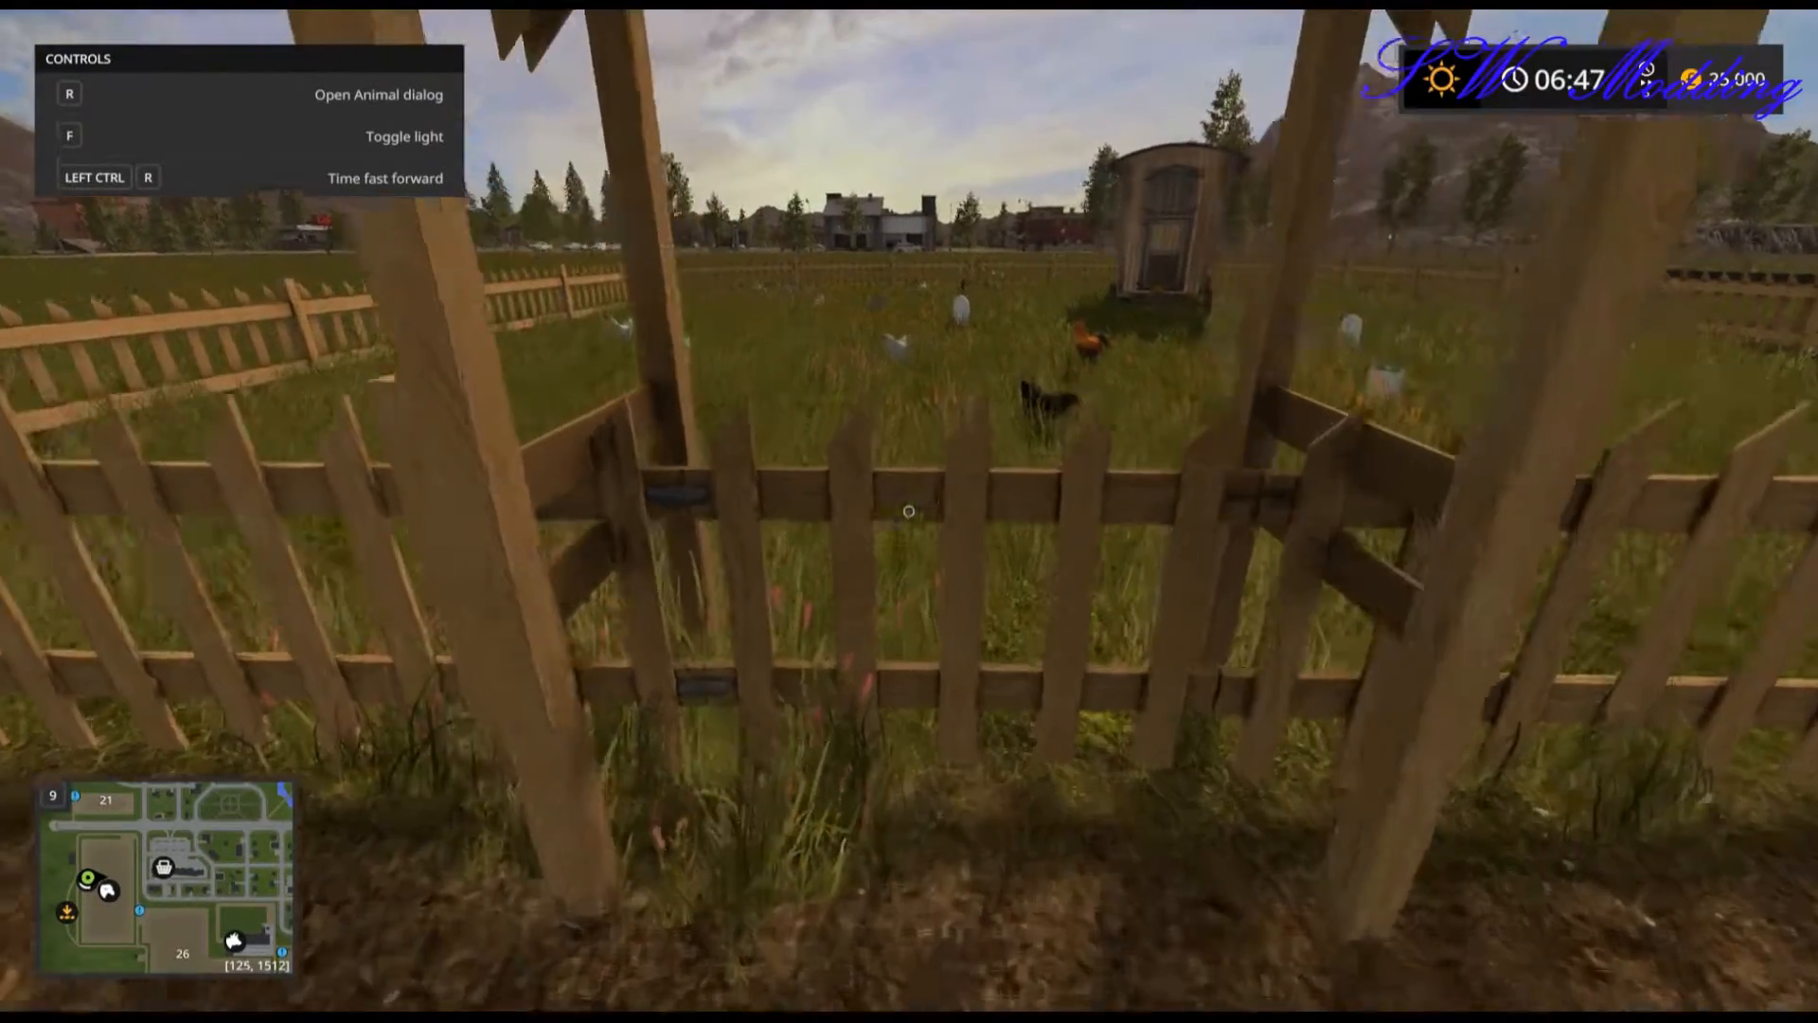
key("s")
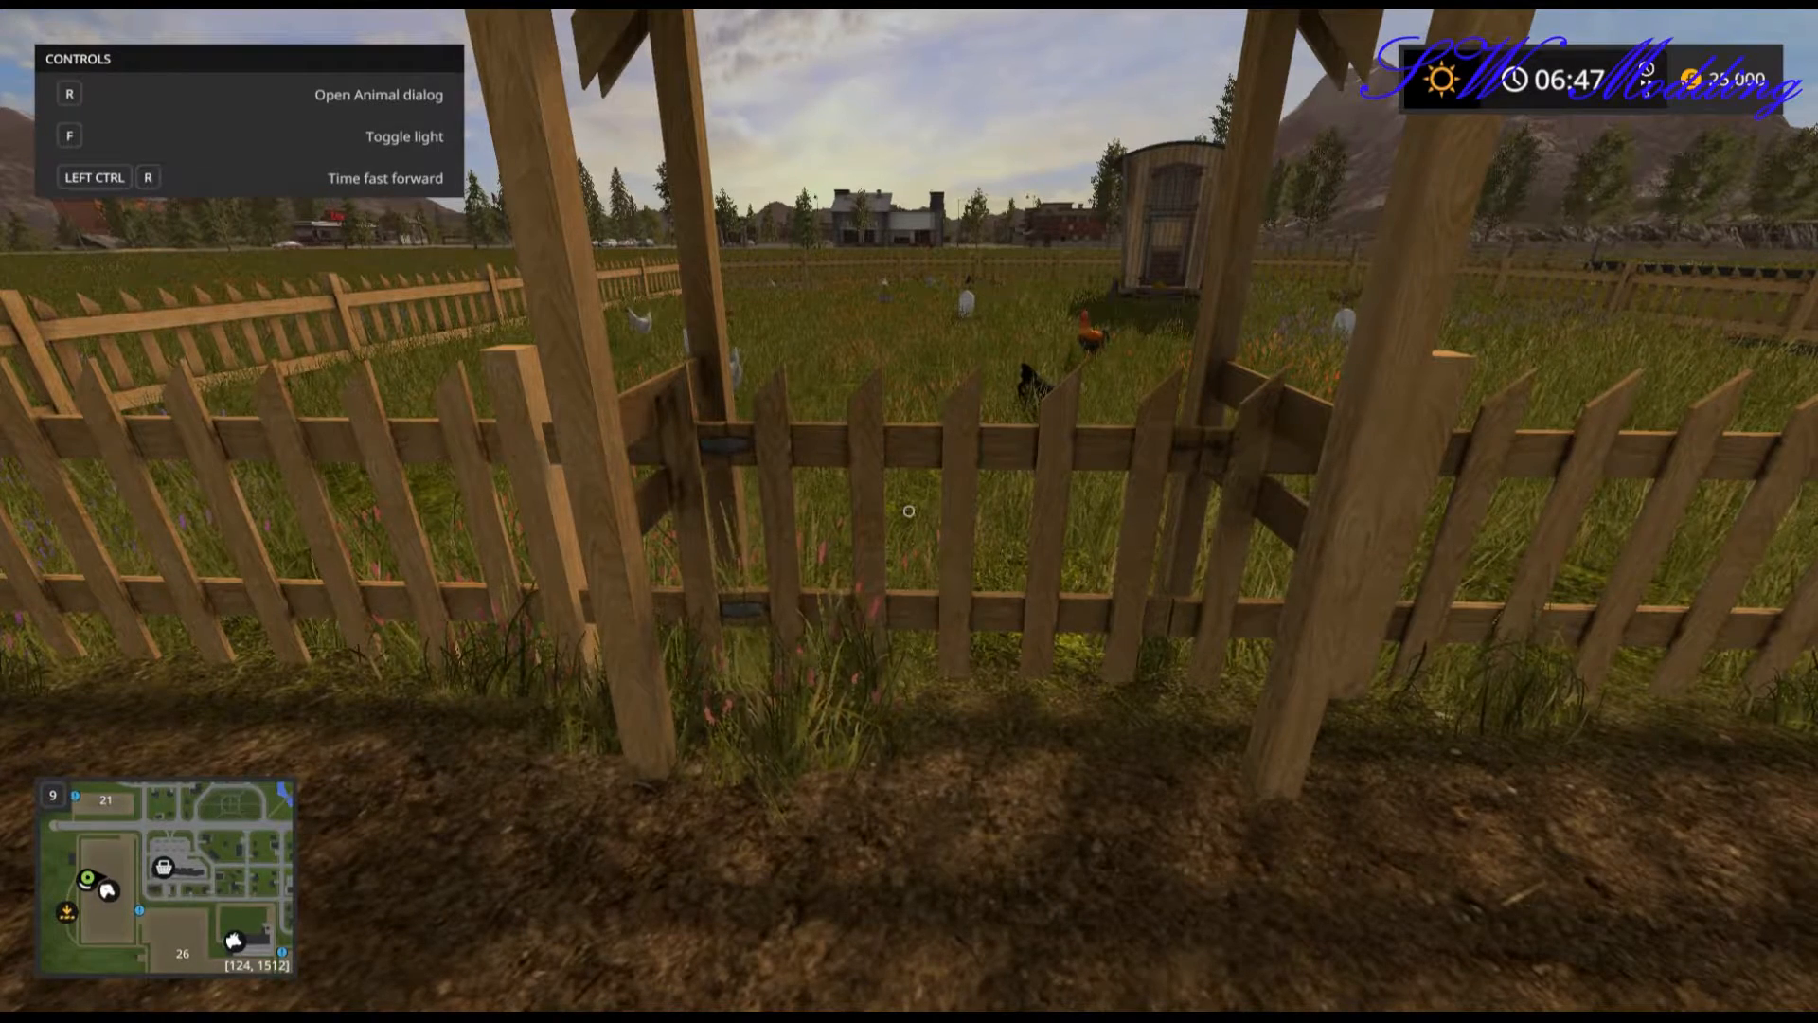
key("r")
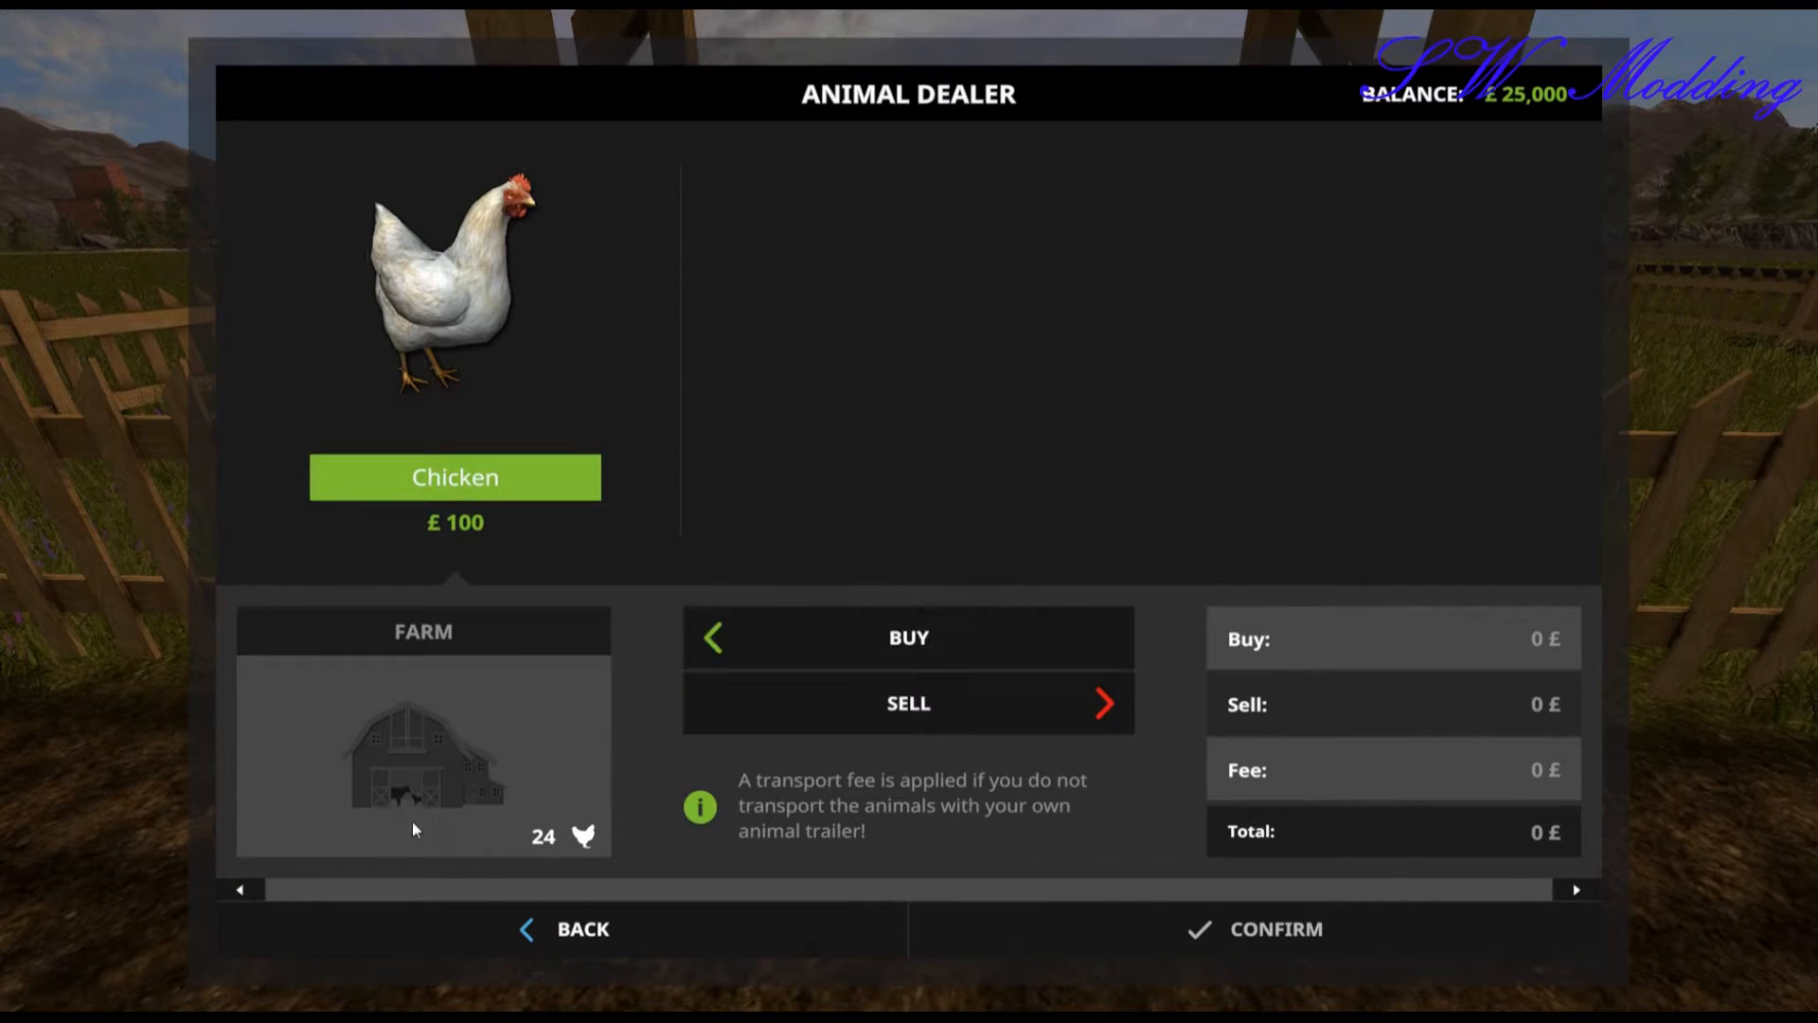
key("Left")
key("Left")
key("Left")
key("Left")
key("Left")
key("Left")
key("Left")
key("Left")
key("Left")
key("Left")
key("Left")
key("Left")
key("Left")
key("Left")
key("Left")
key("Left")
key("Left")
key("Left")
key("Left")
key("Left")
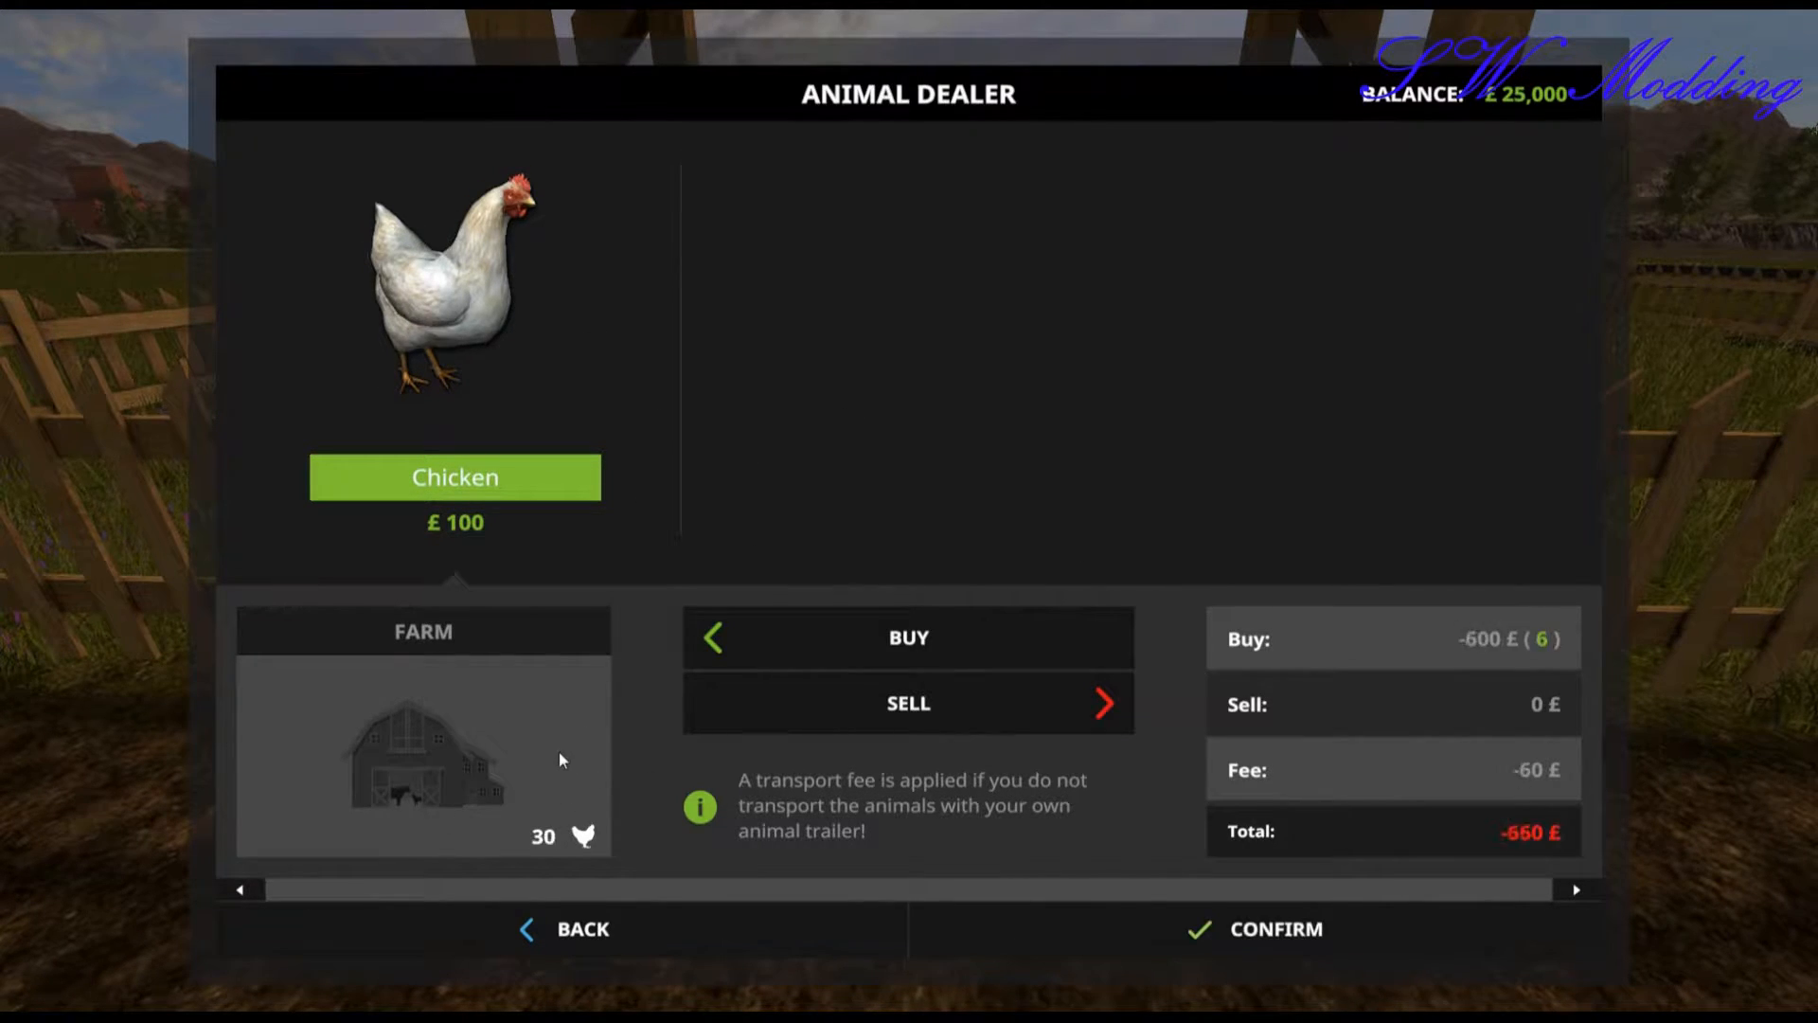
key("Left")
key("Left")
key("Left")
key("Left")
key("Left")
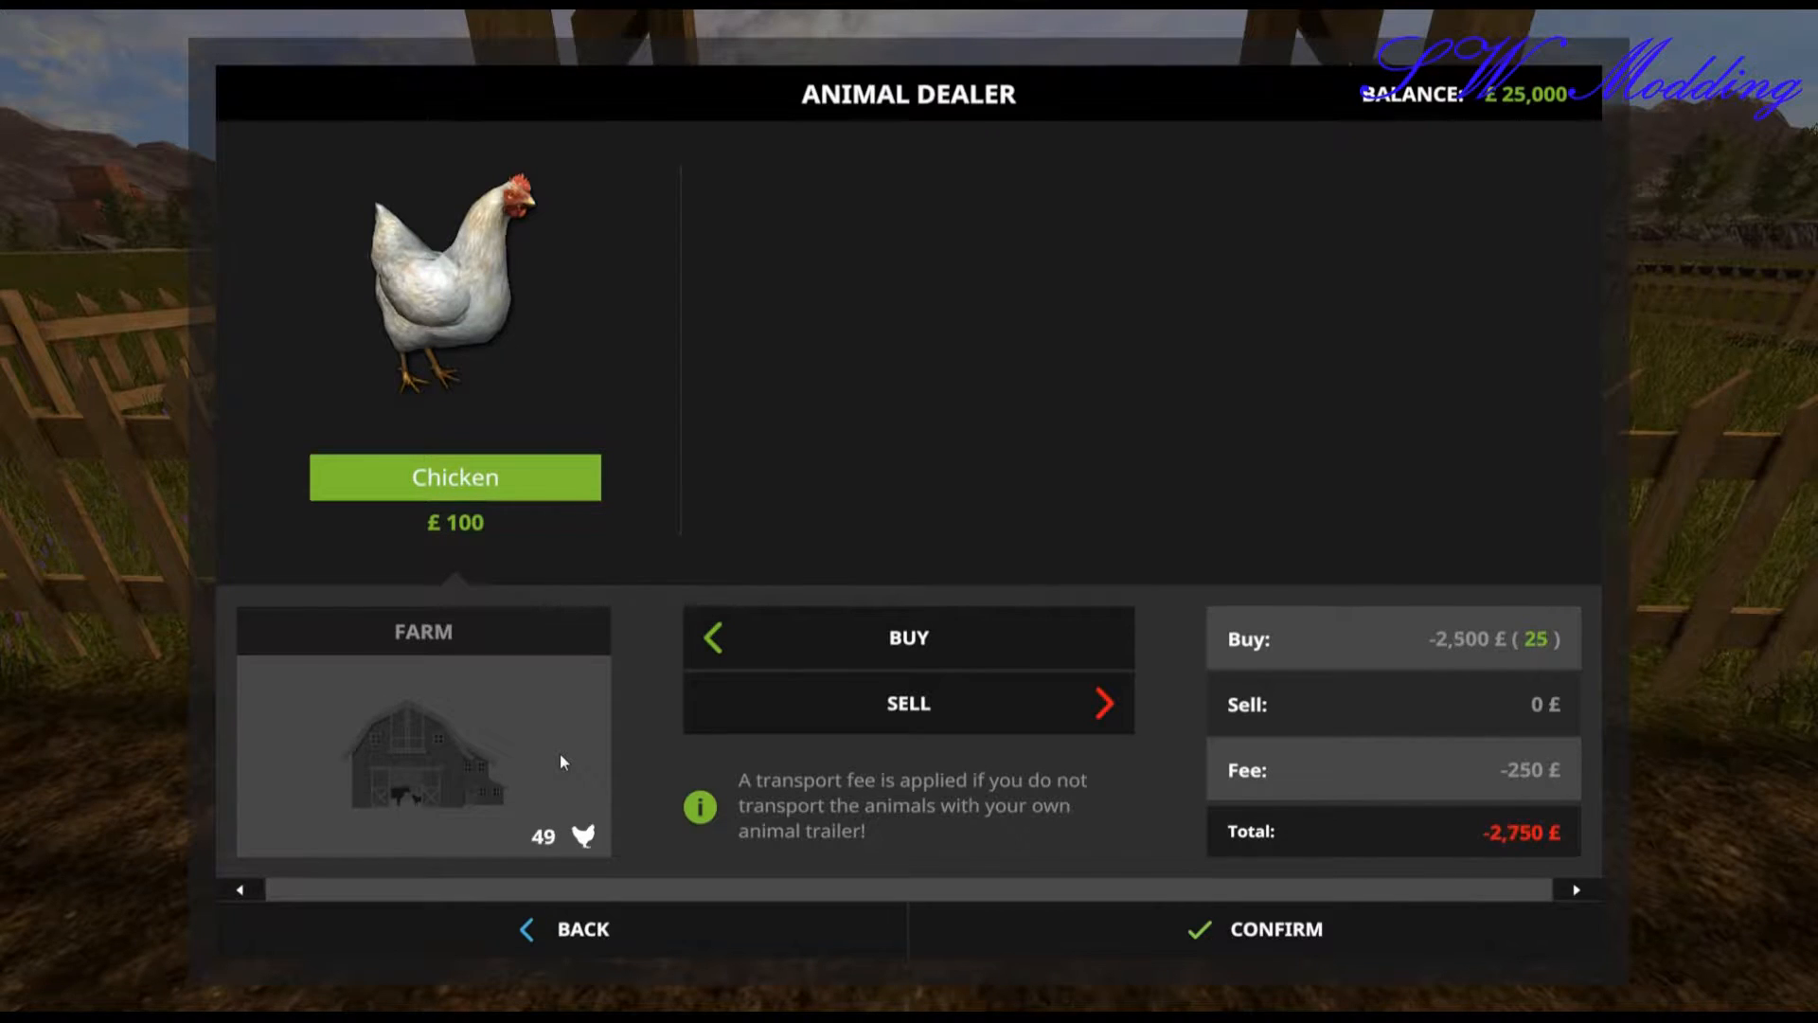
key("Left")
left_click(1305, 929)
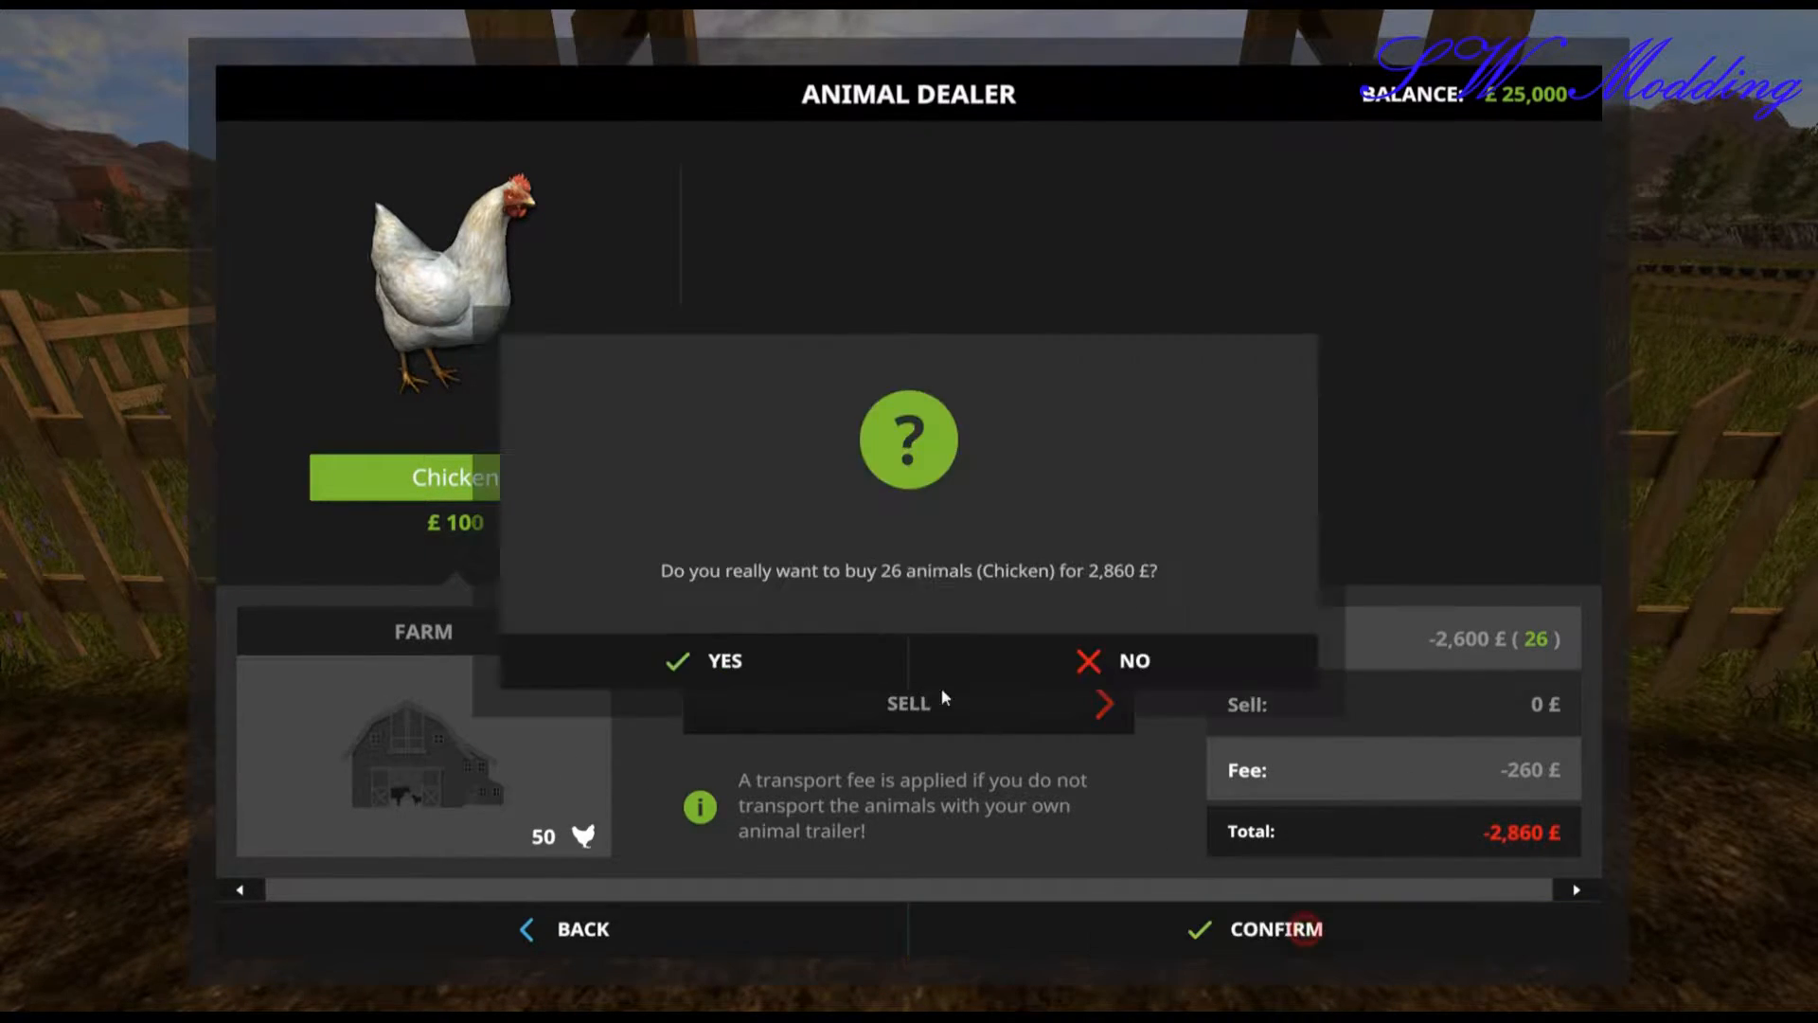
left_click(765, 662)
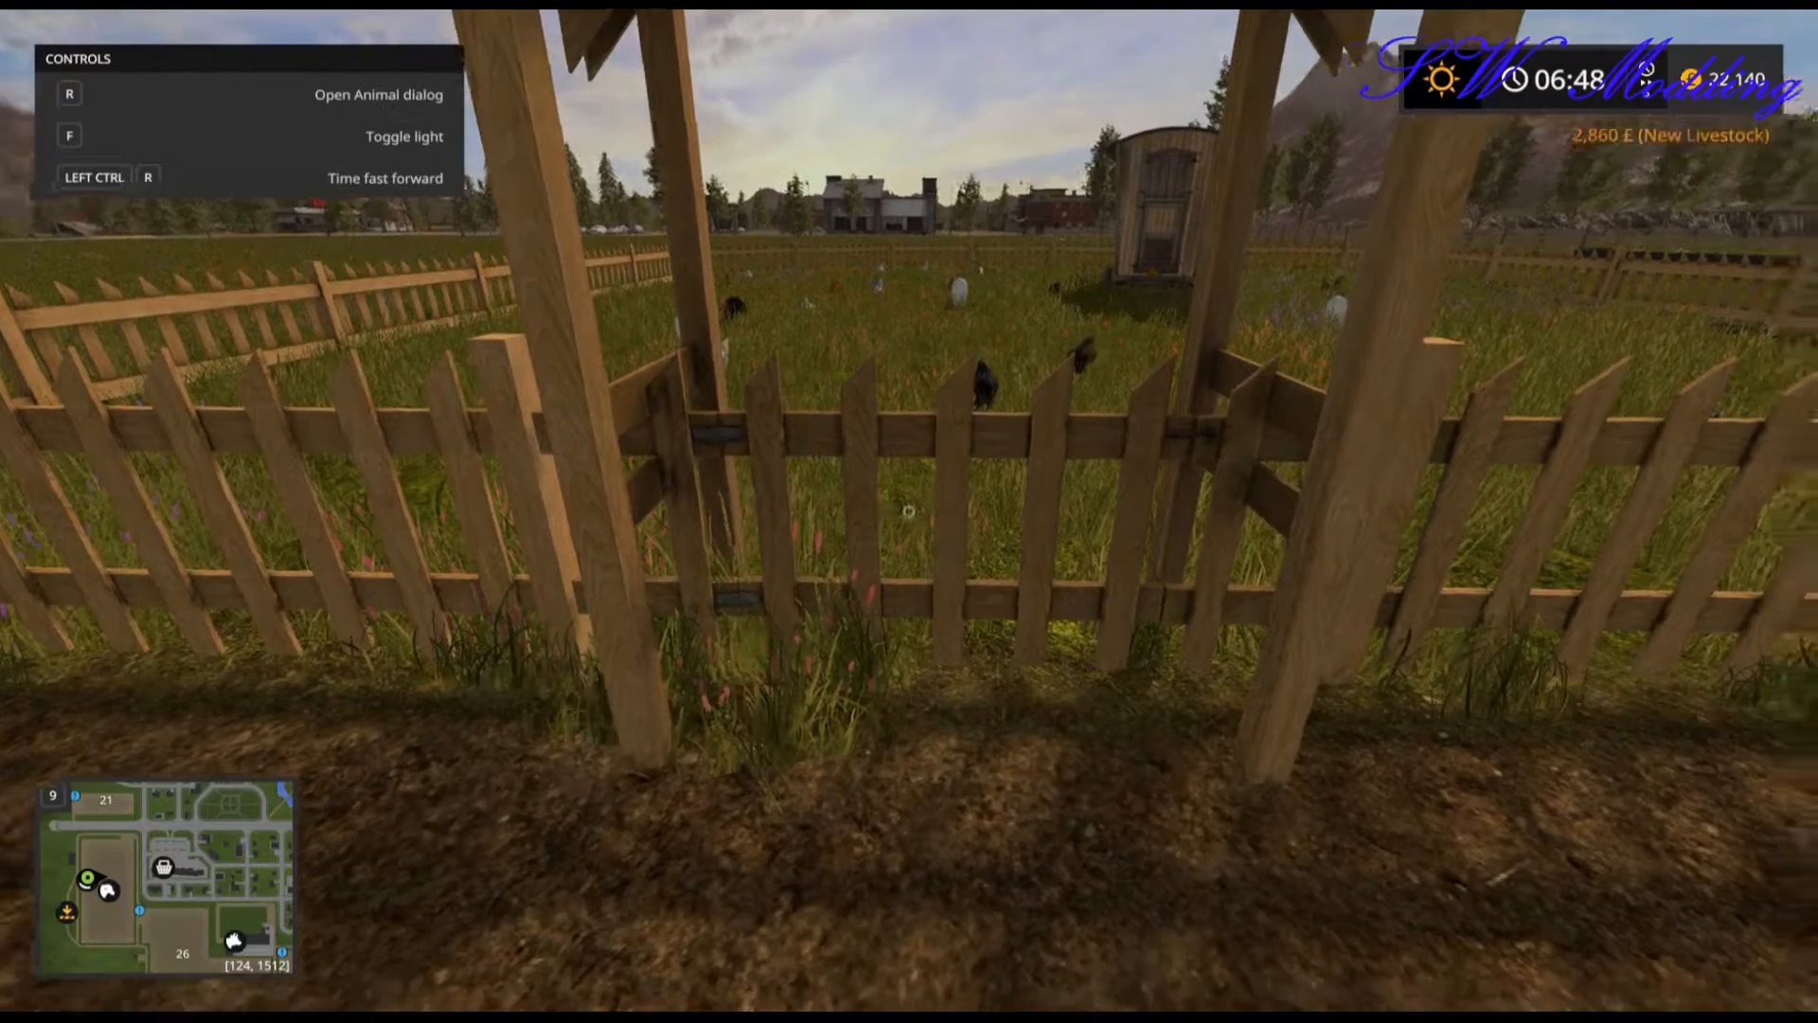
key("r")
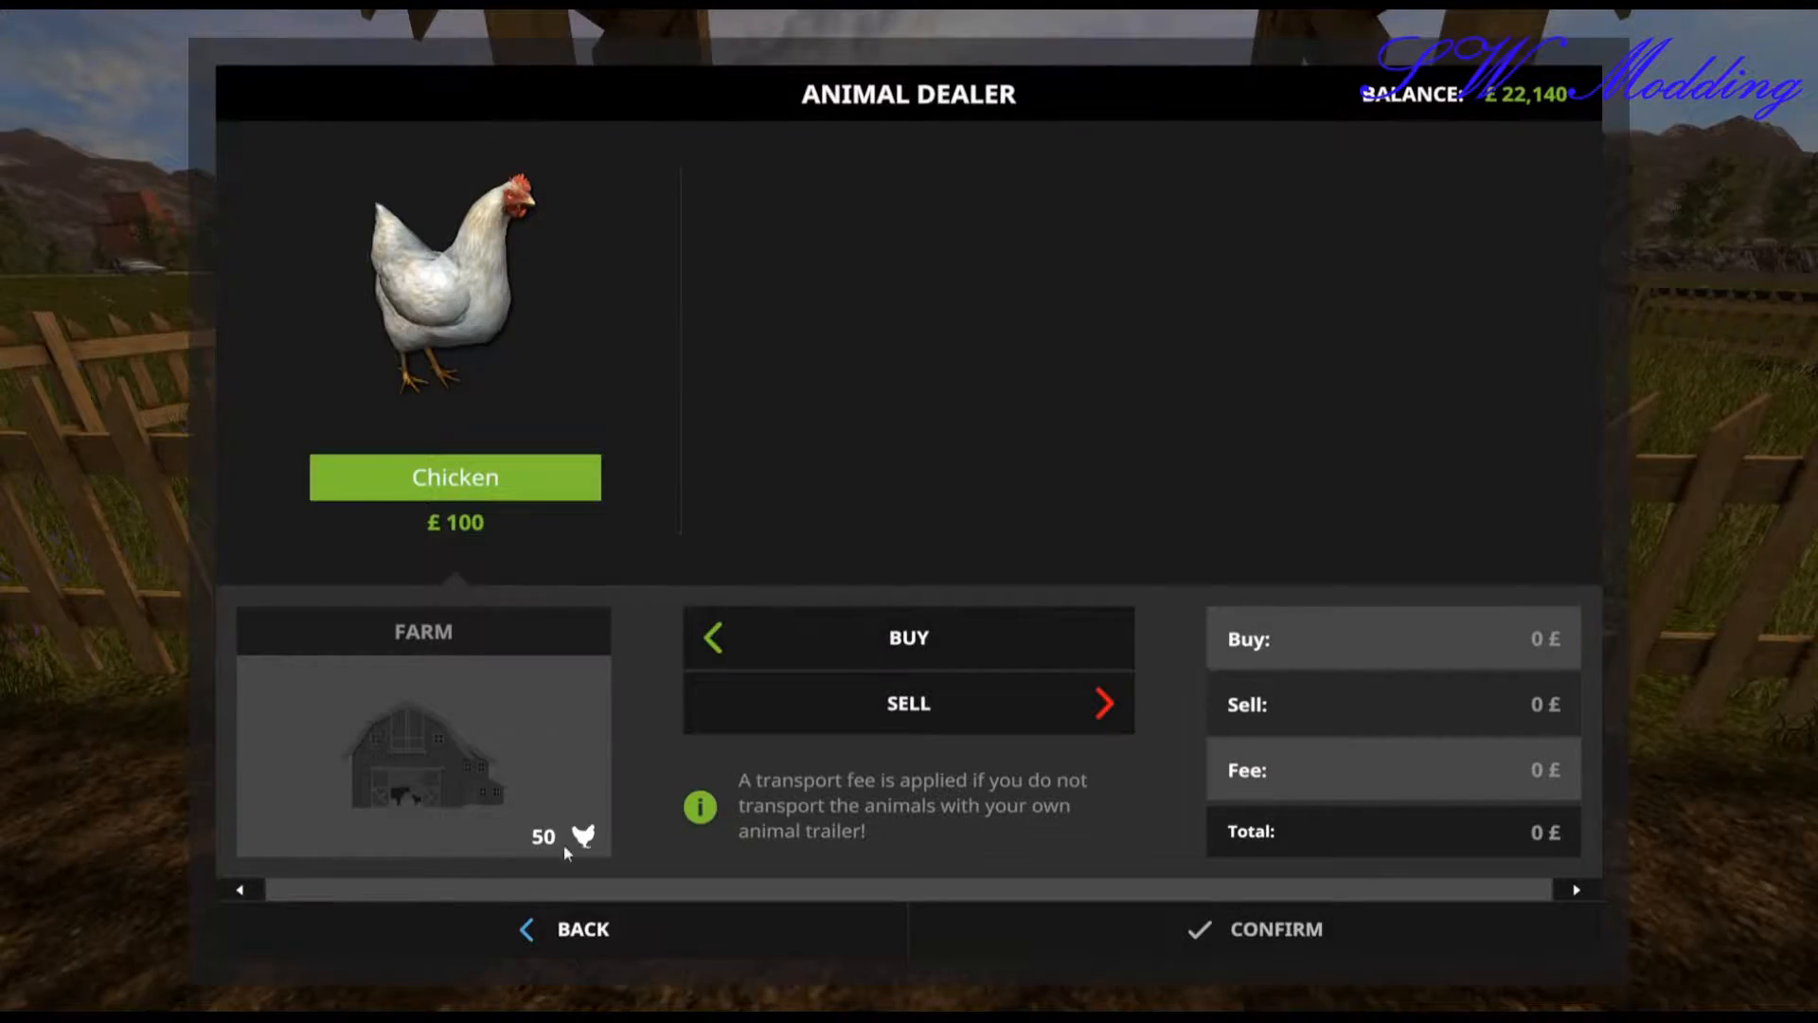
left_click(600, 929)
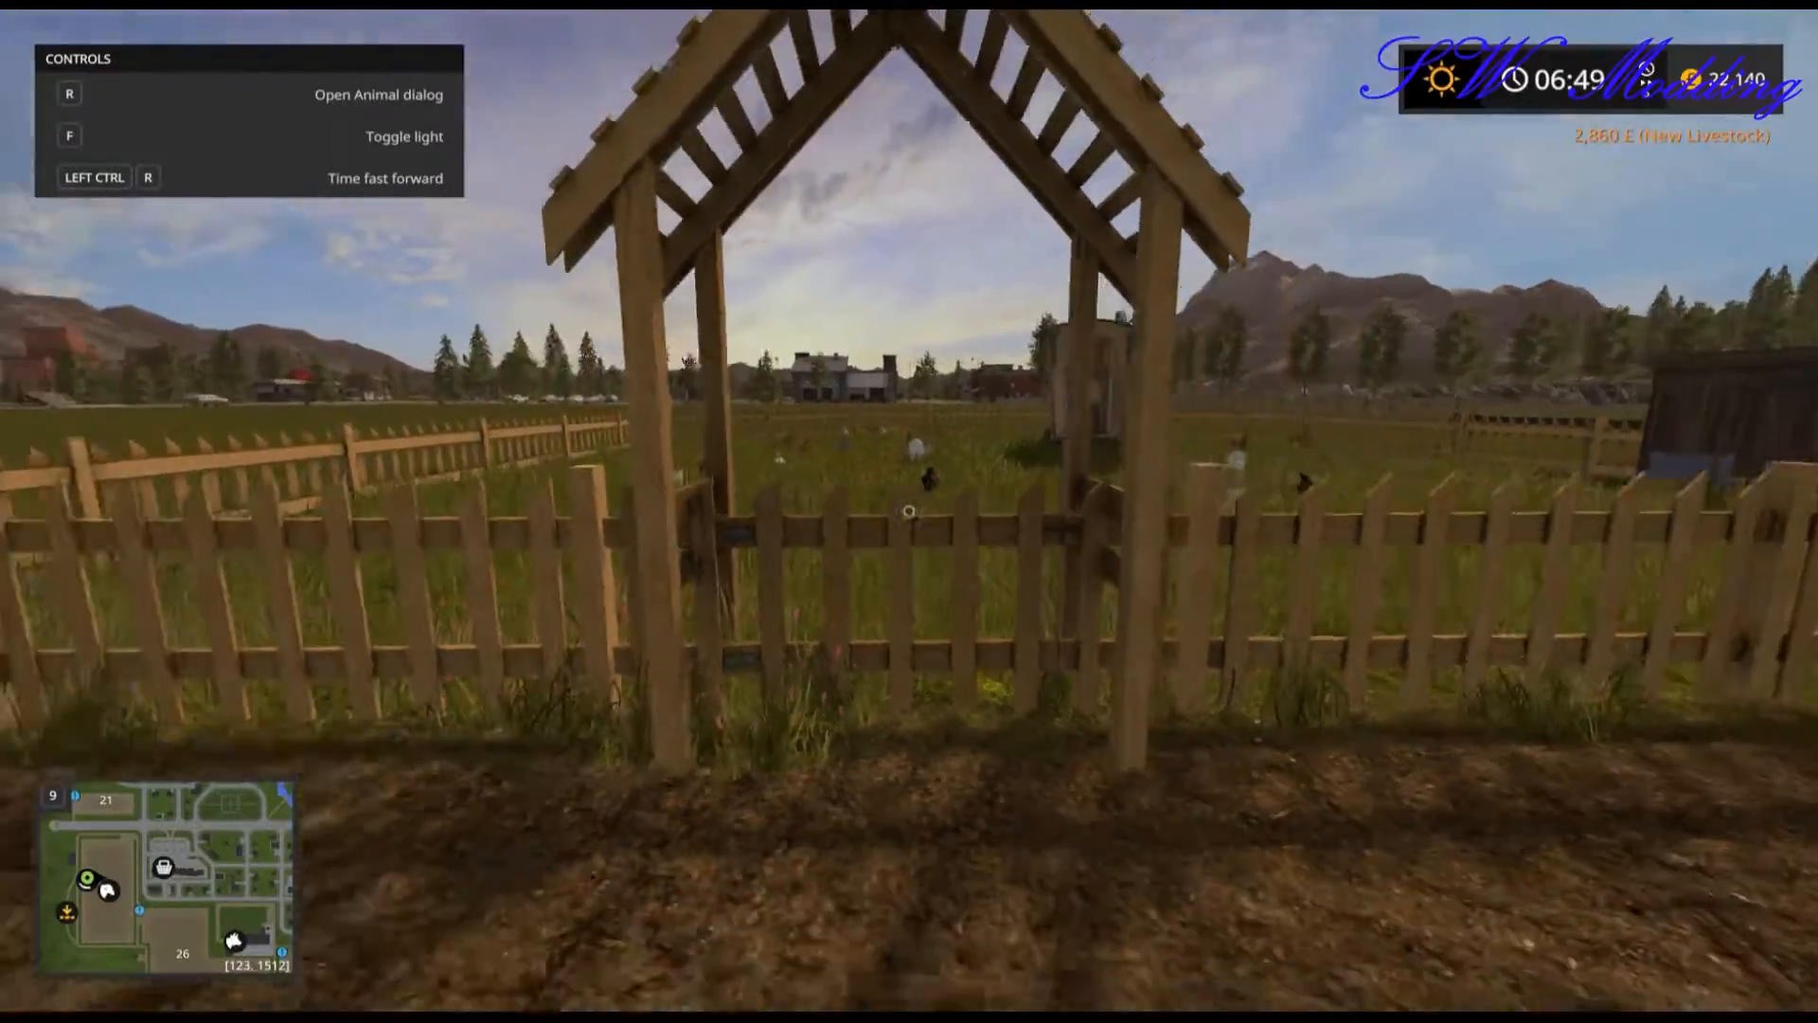
Walk through the chicken pen past the feeders and wagon coop to the wooden shelter by the fence.
key("w")
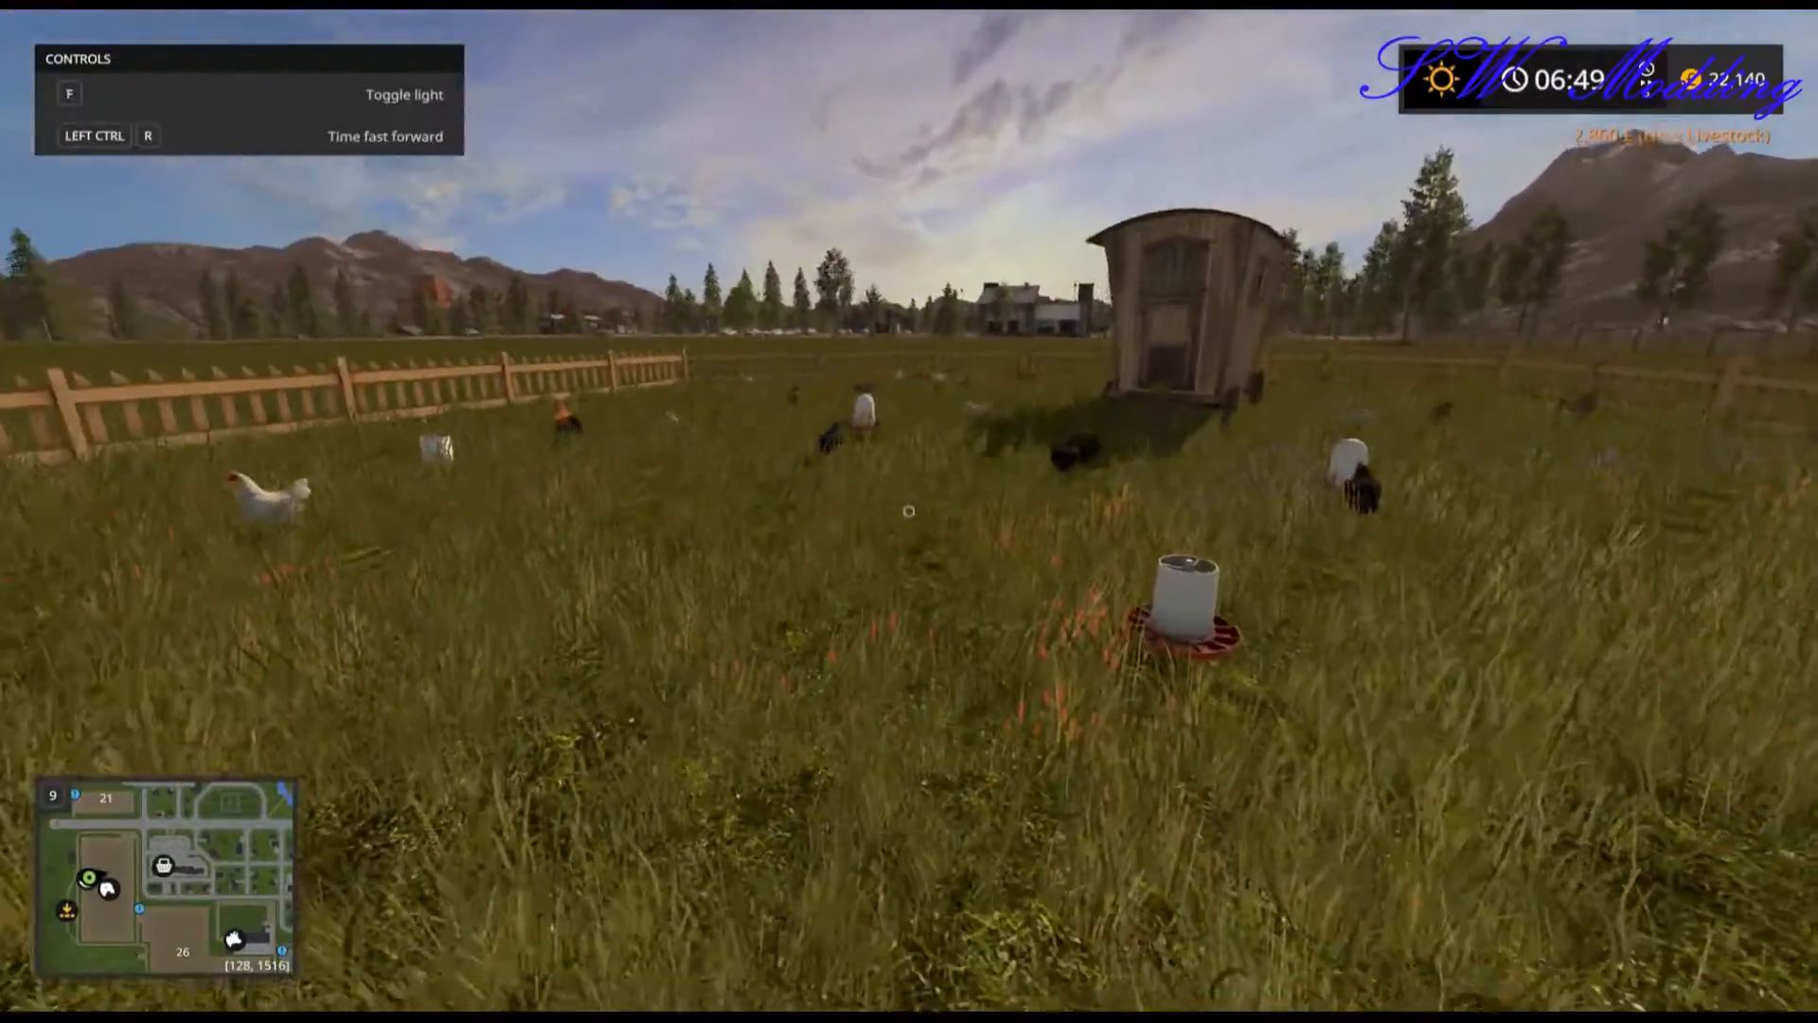
key("a")
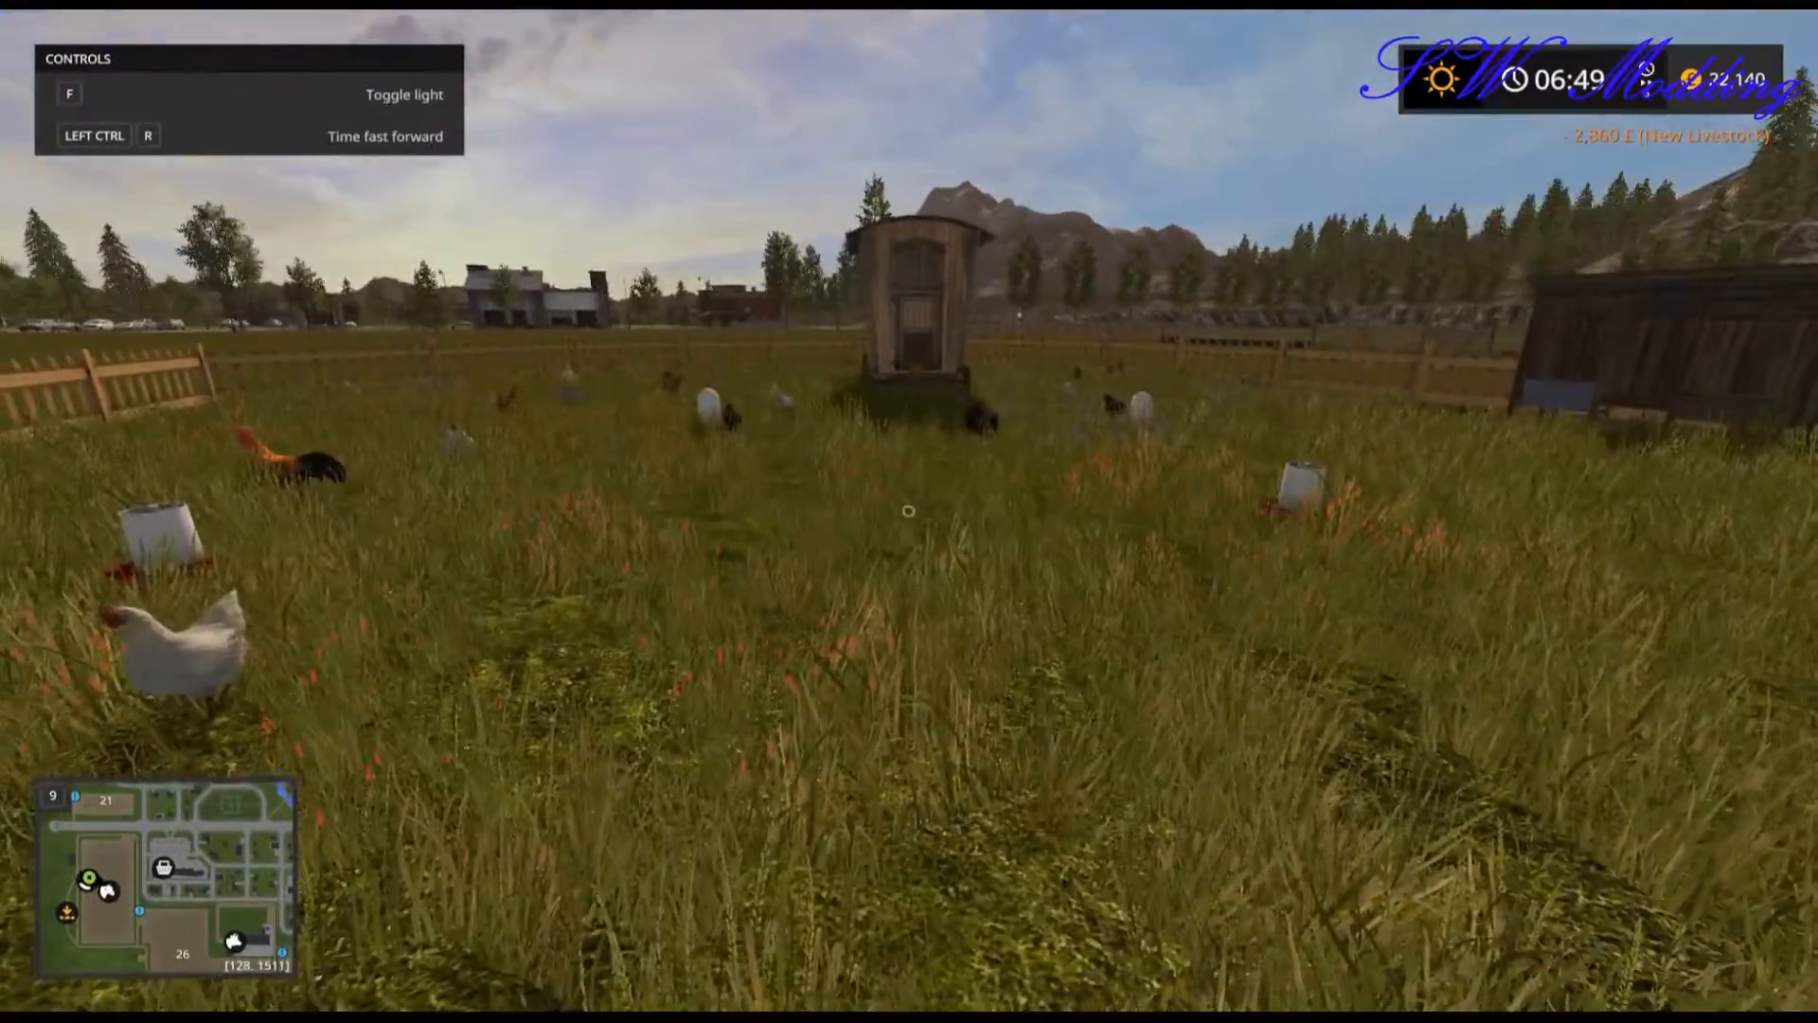
key("w")
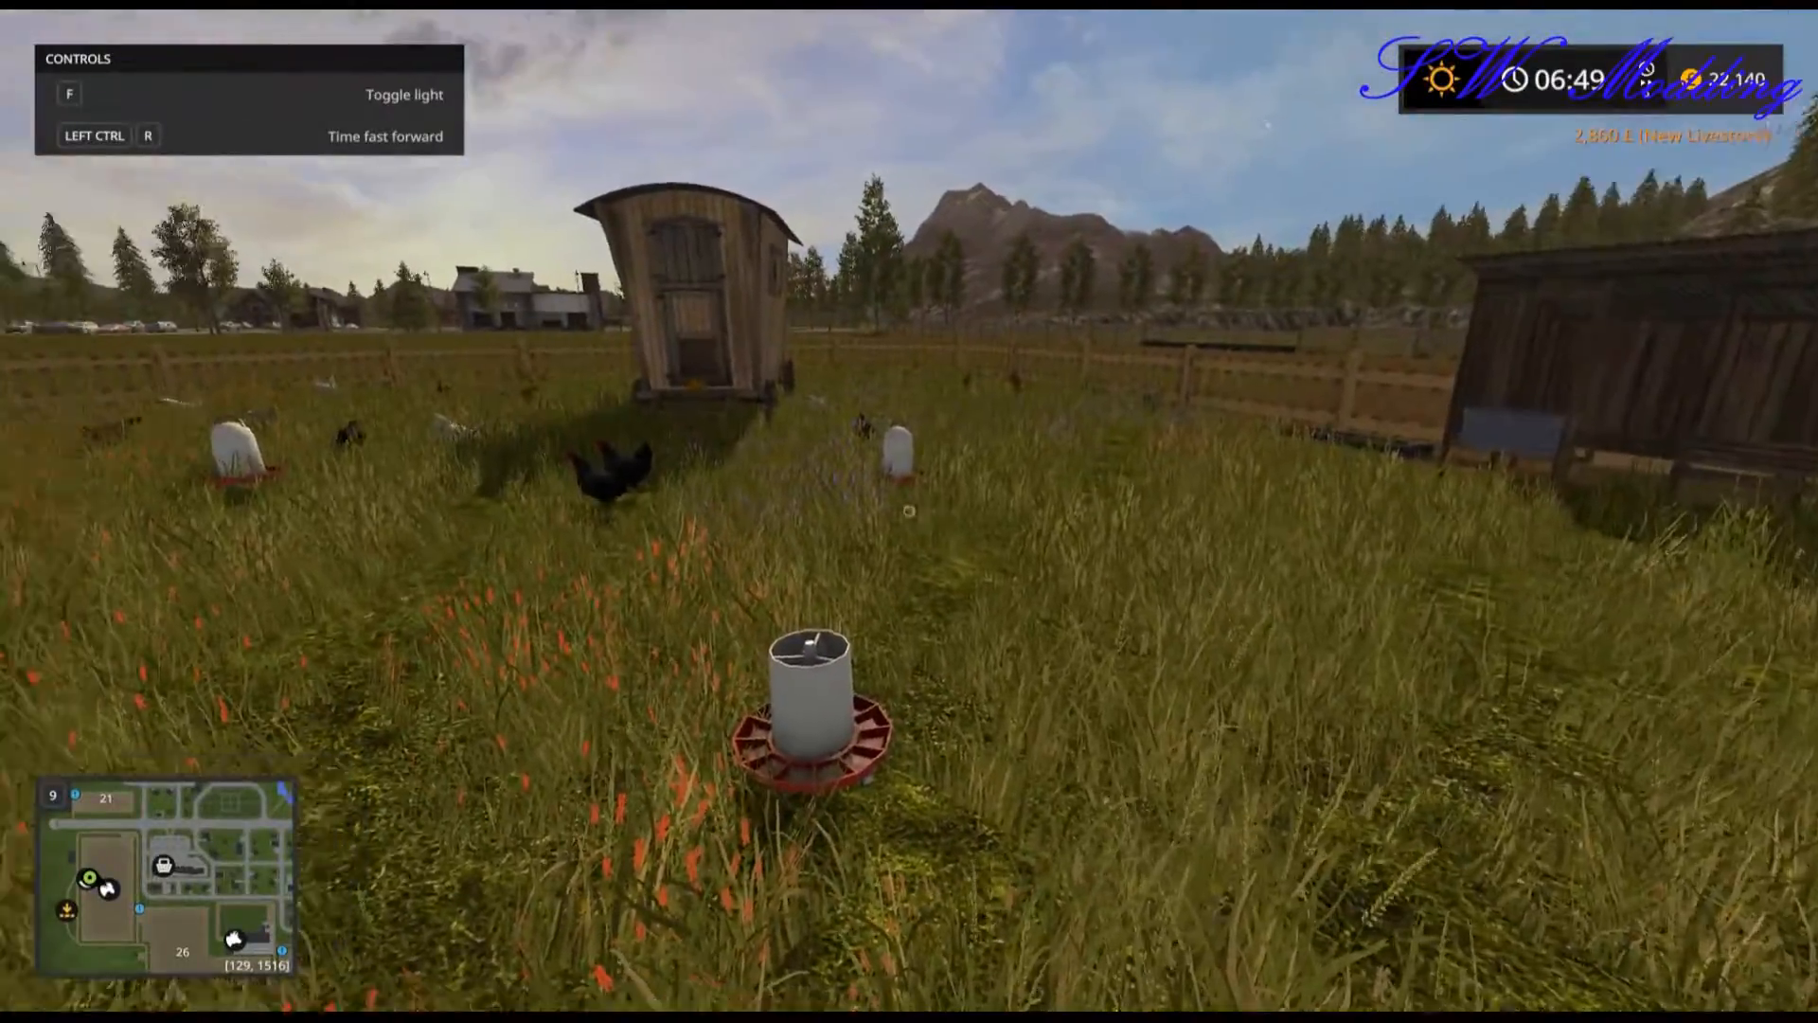
key("w")
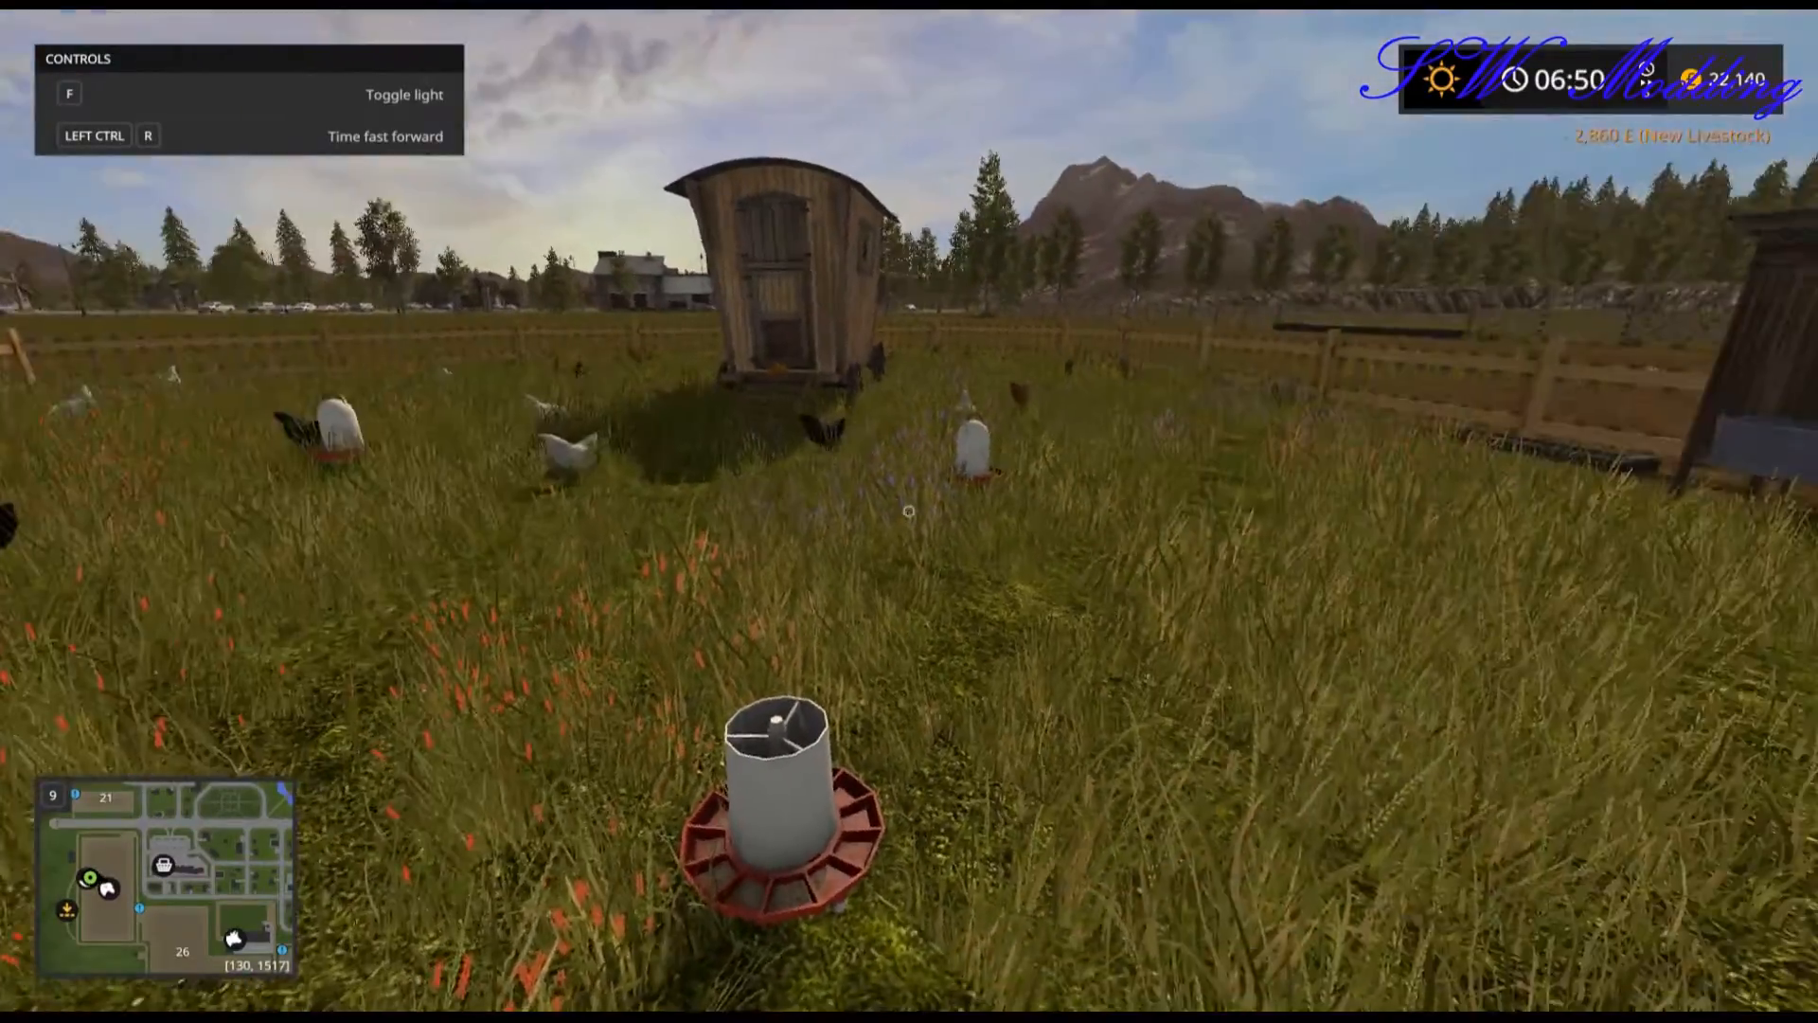
key("w")
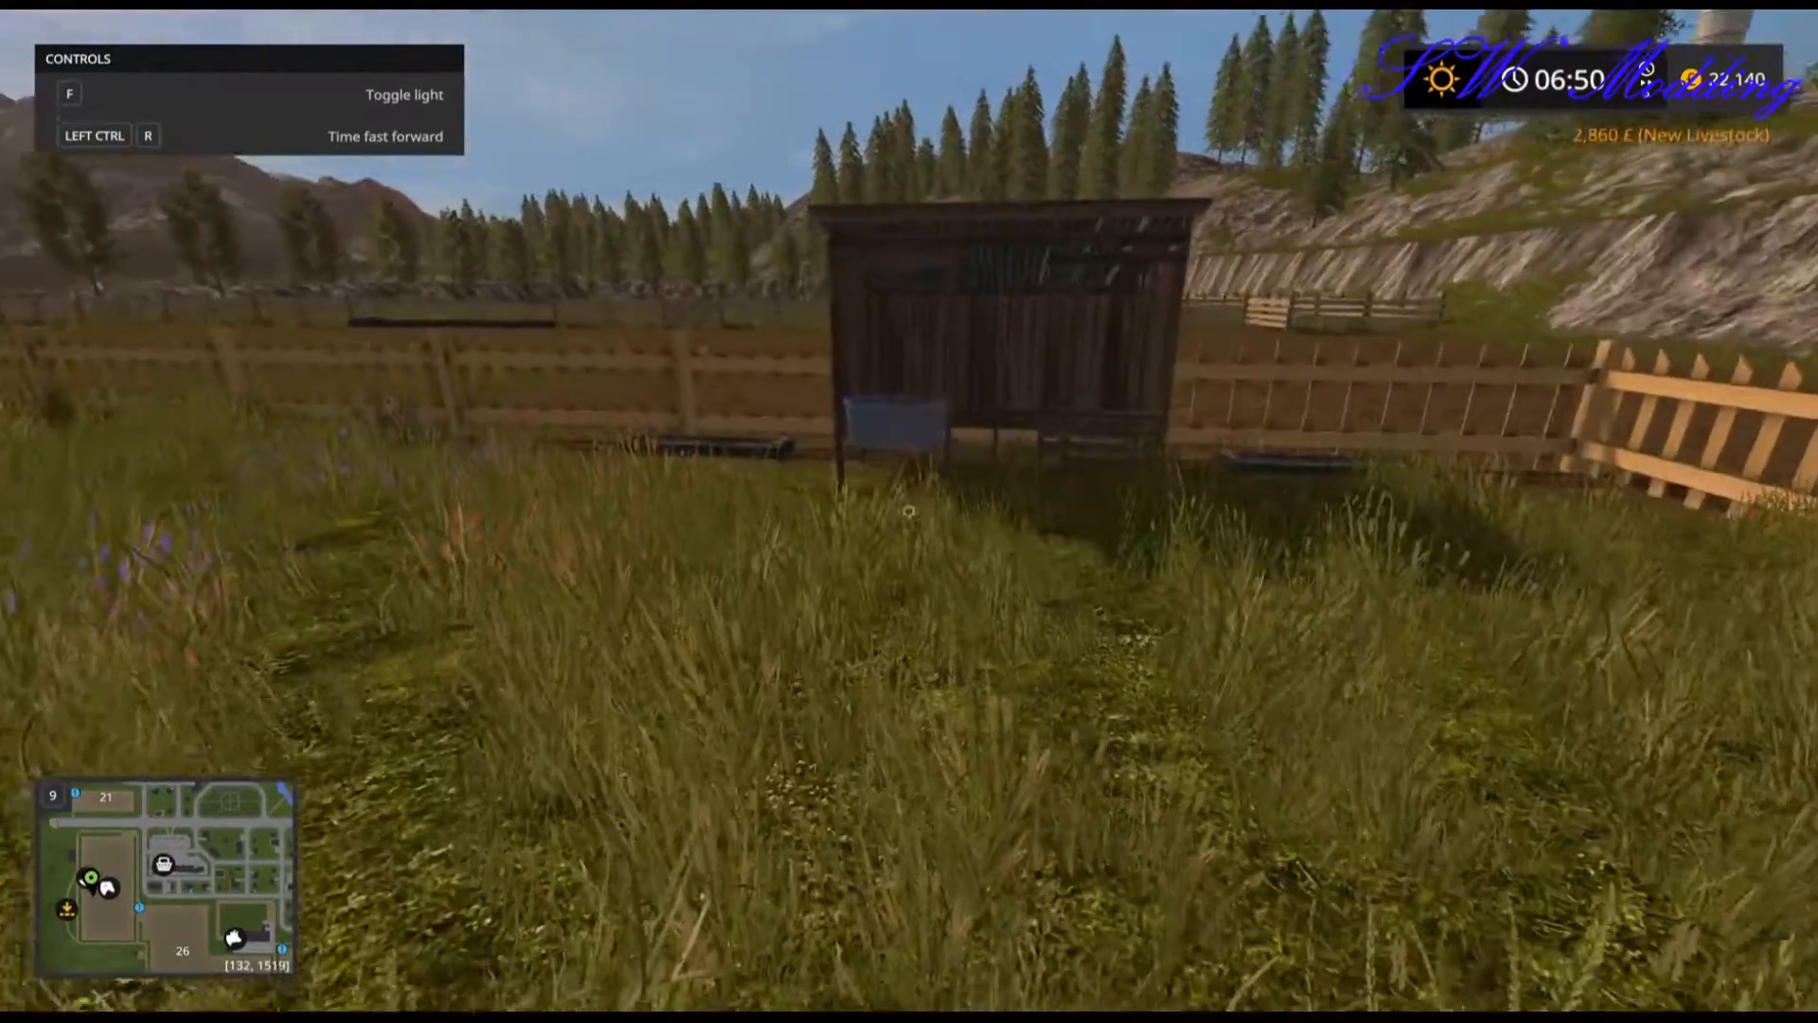
key("w")
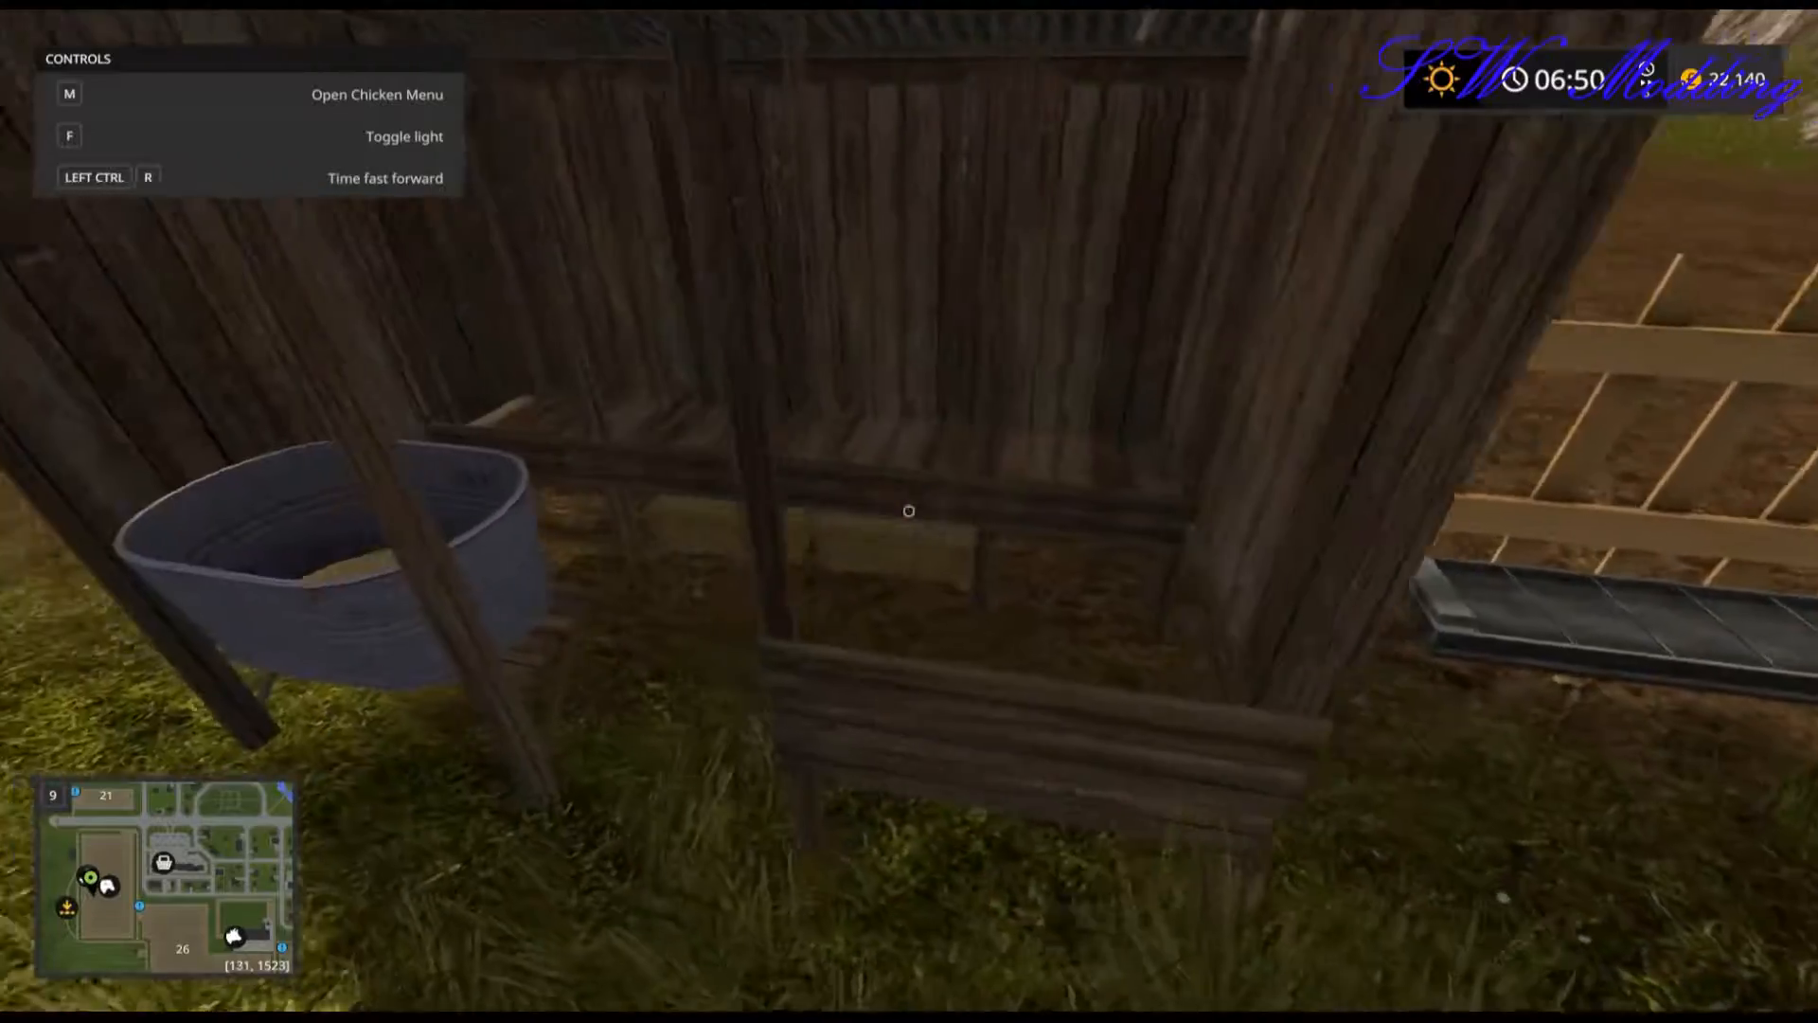
Examine the metal egg basket in the shelter and the troughs on either side of it.
key("s")
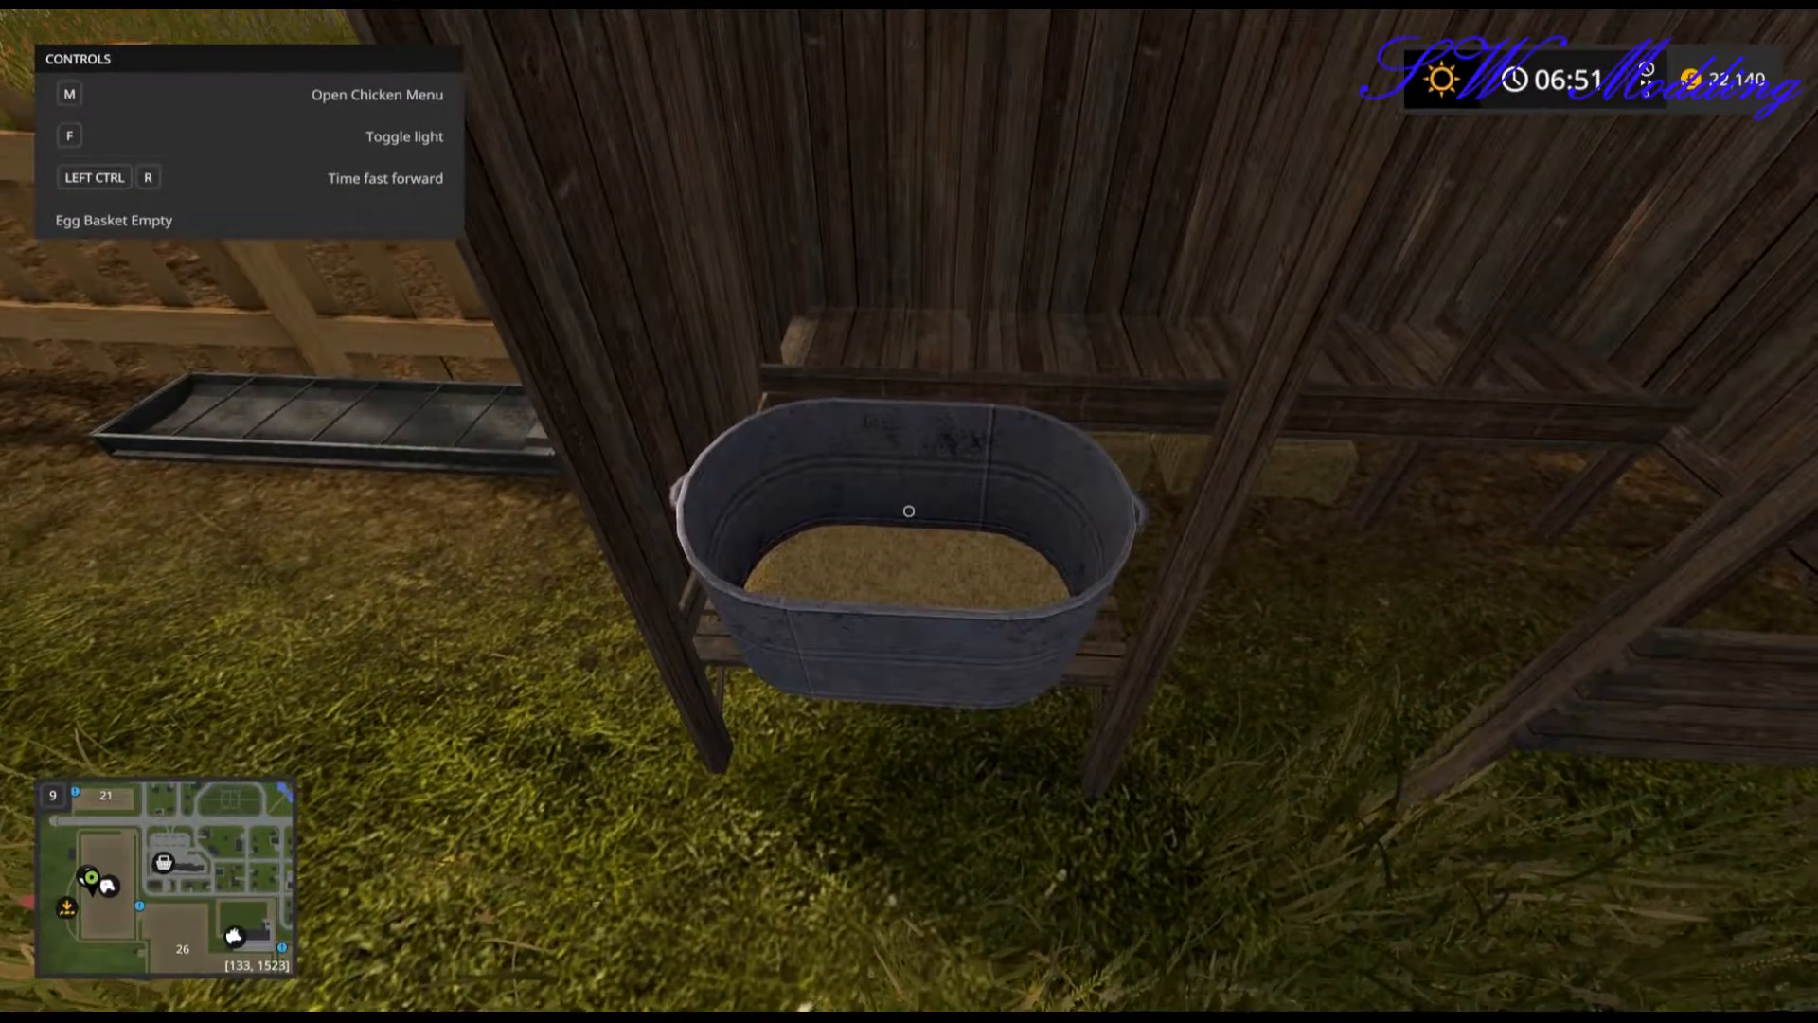
key("s")
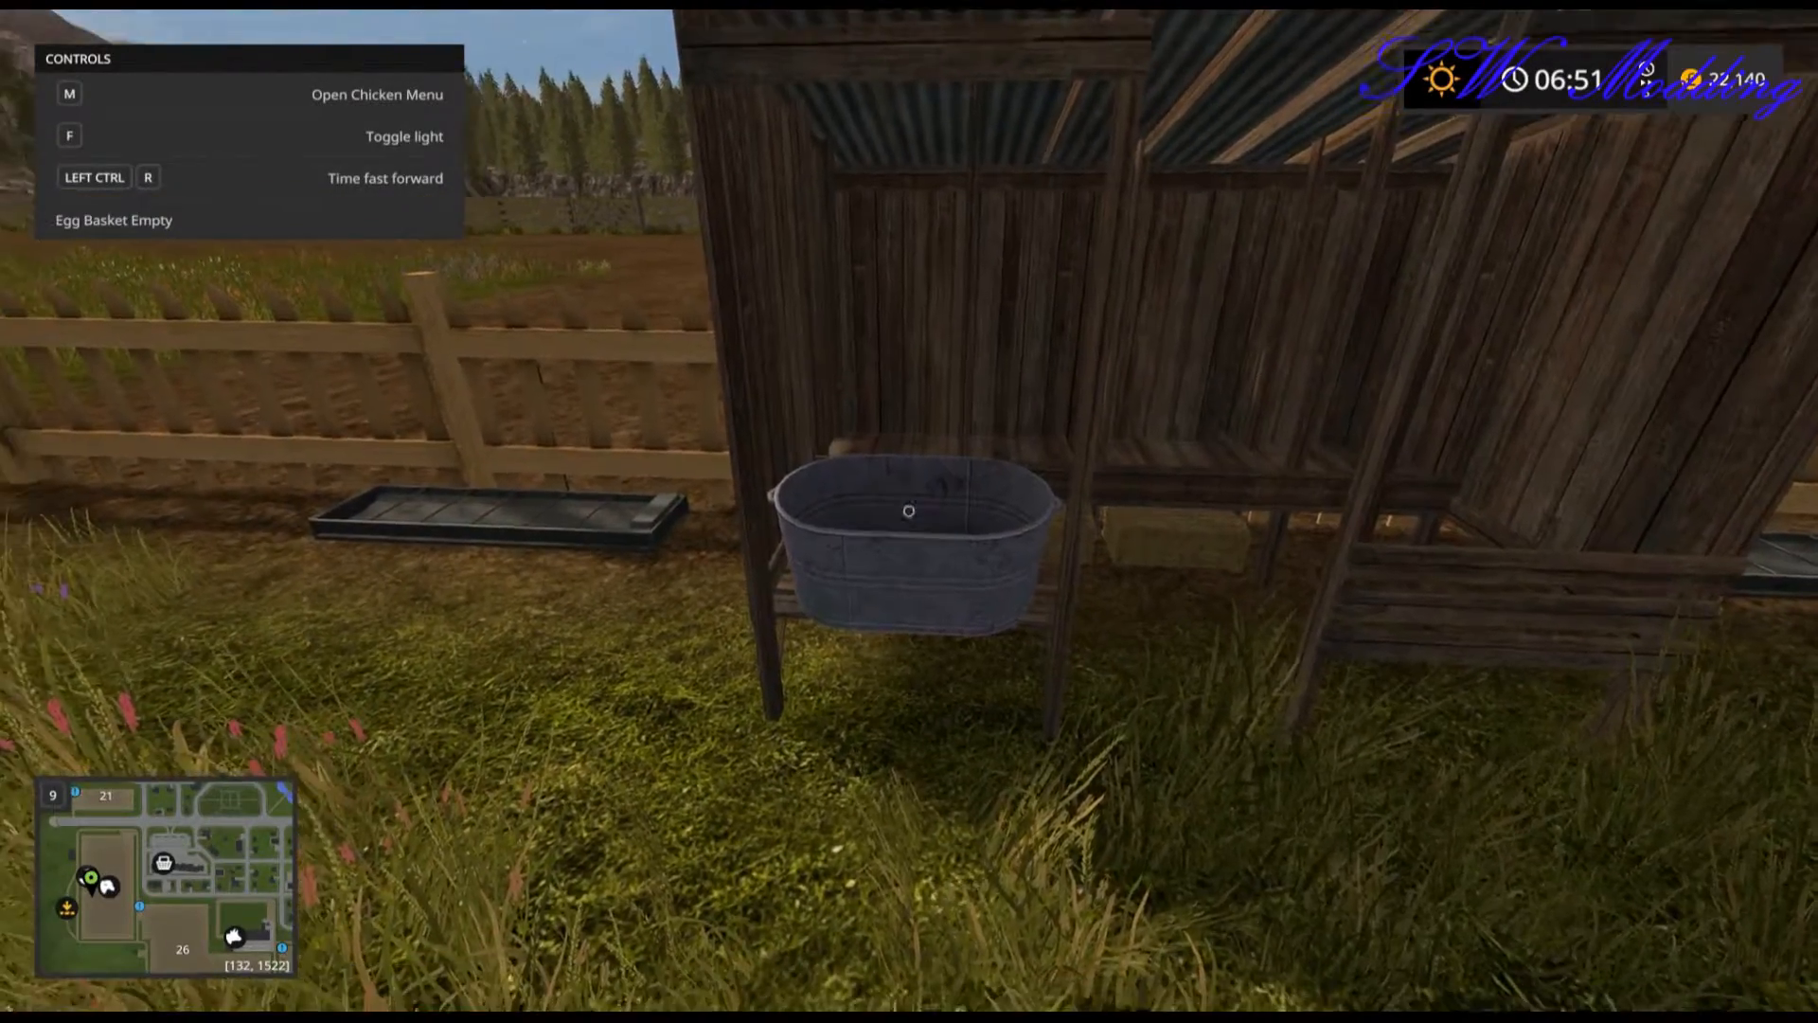
key("w")
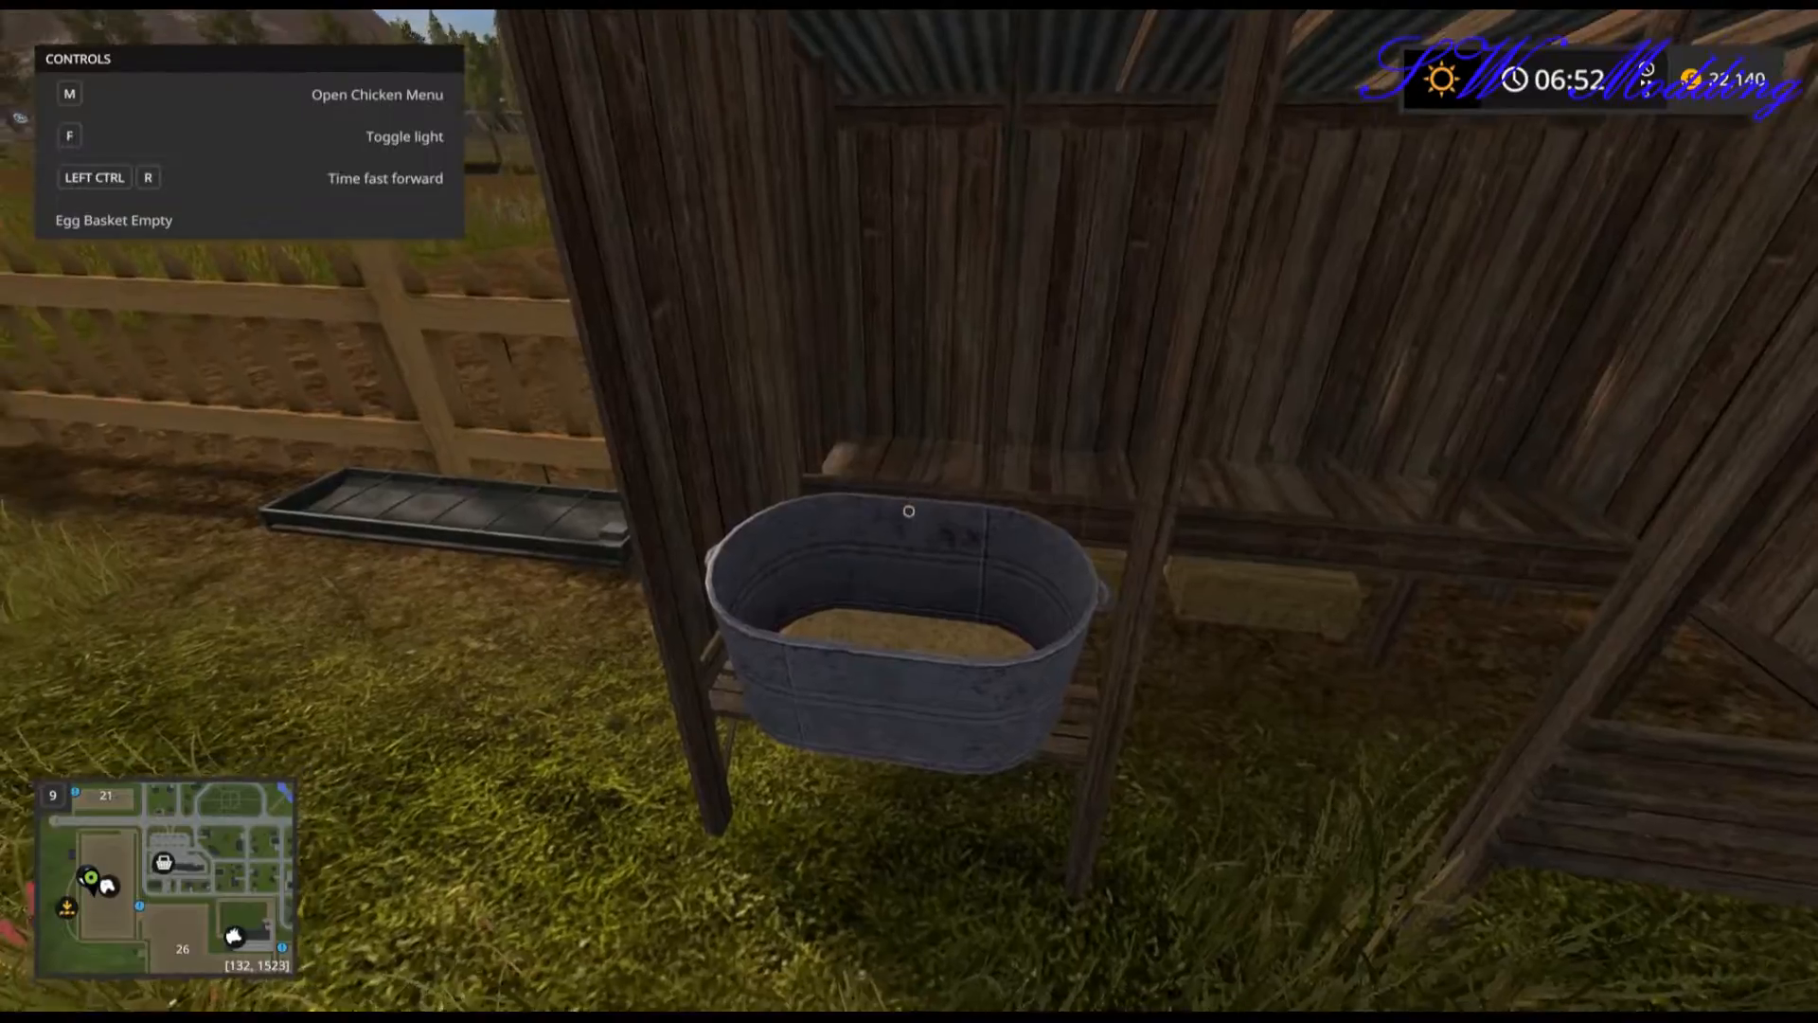
key("s")
key("w")
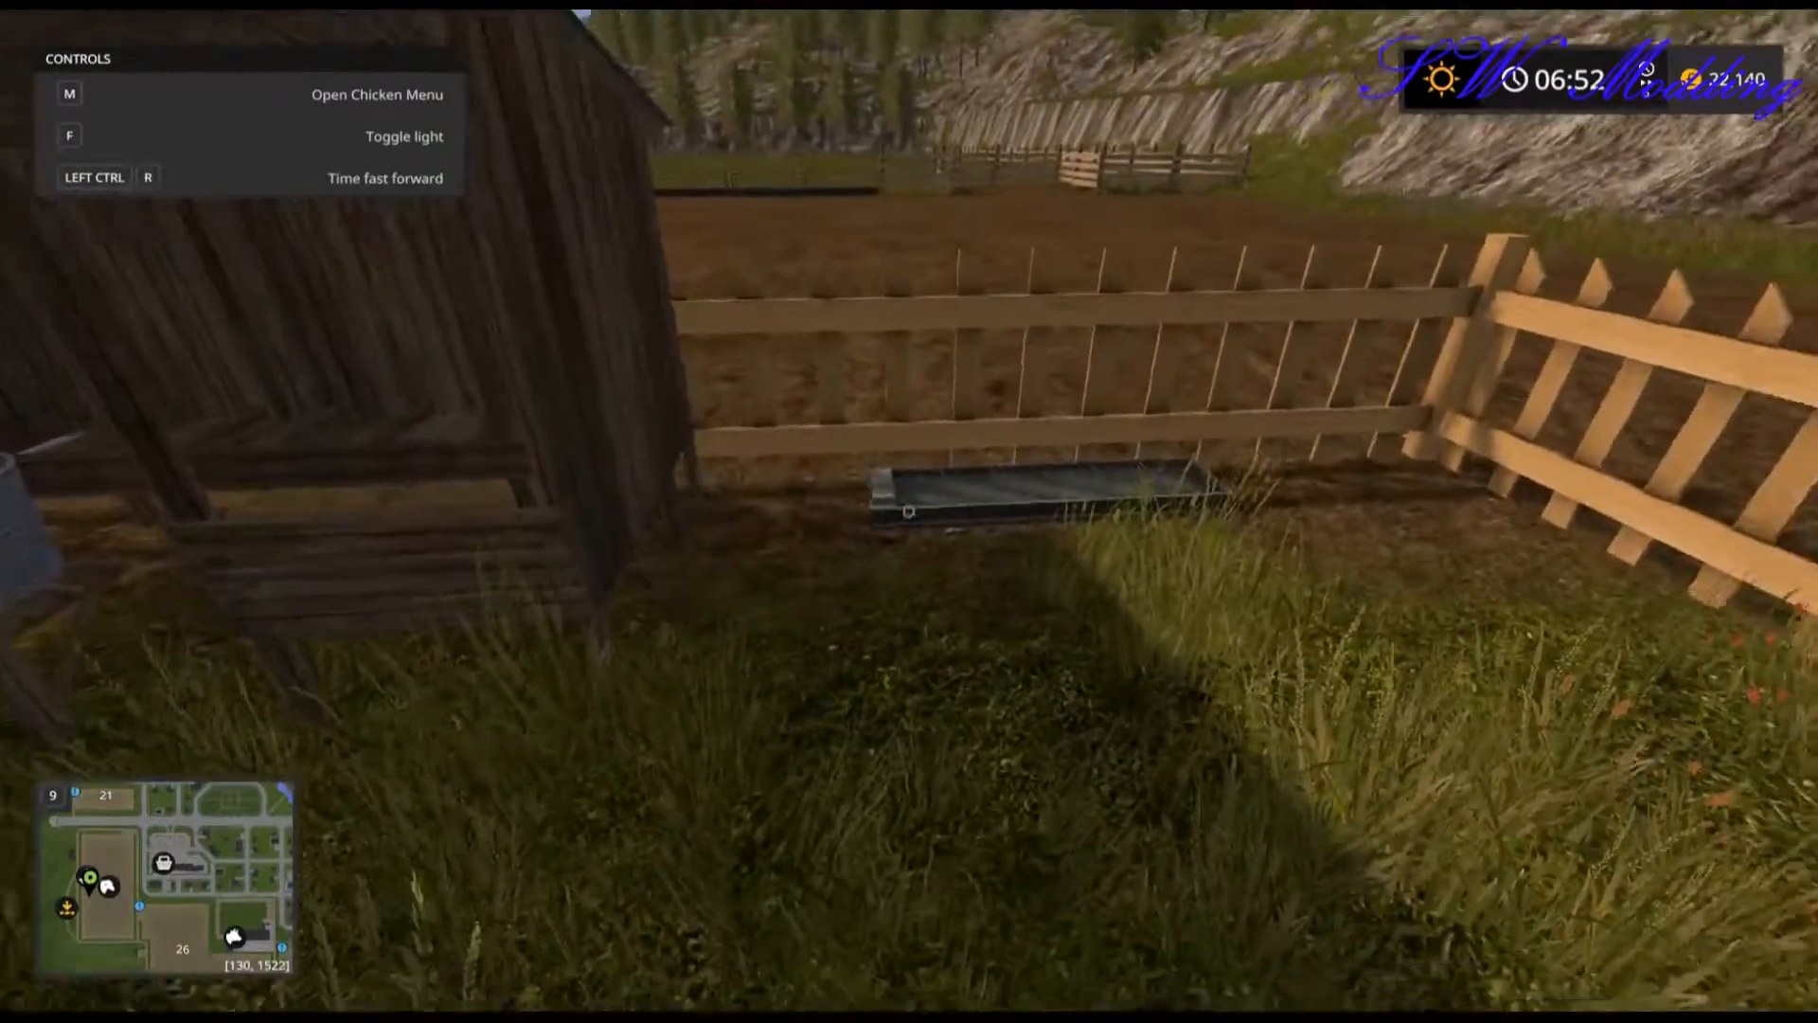
key("a")
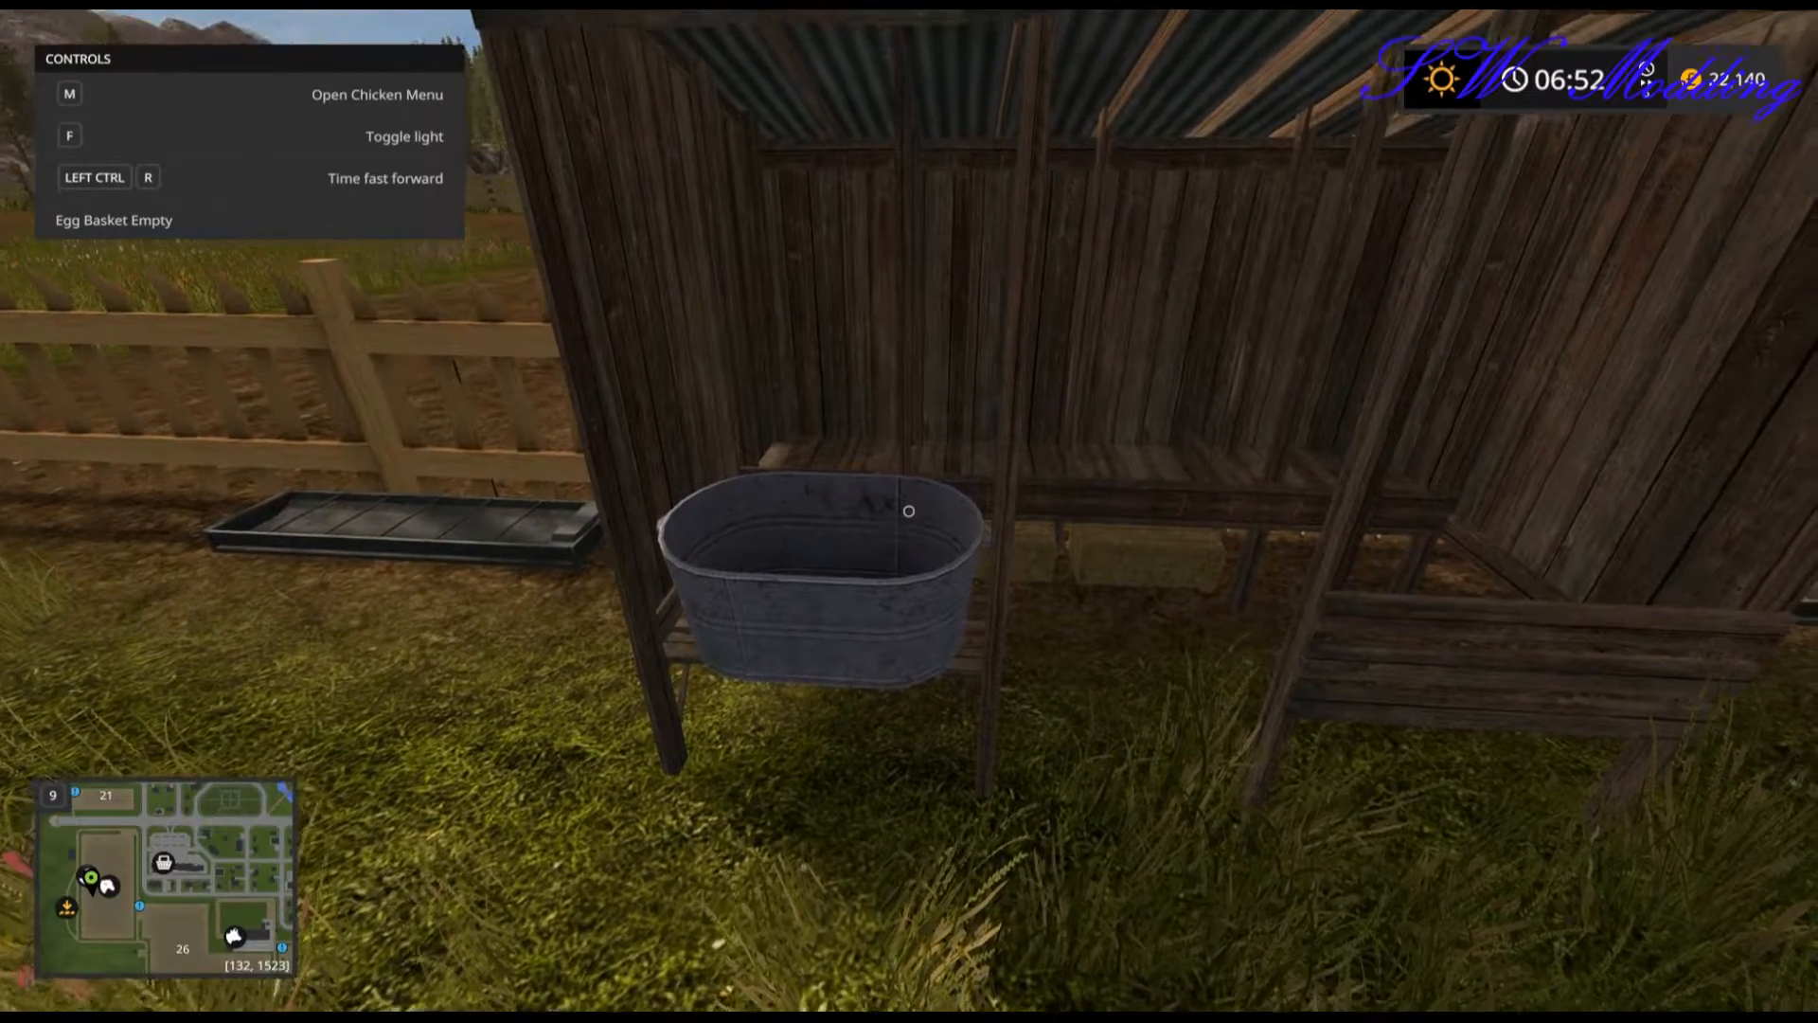
key("w")
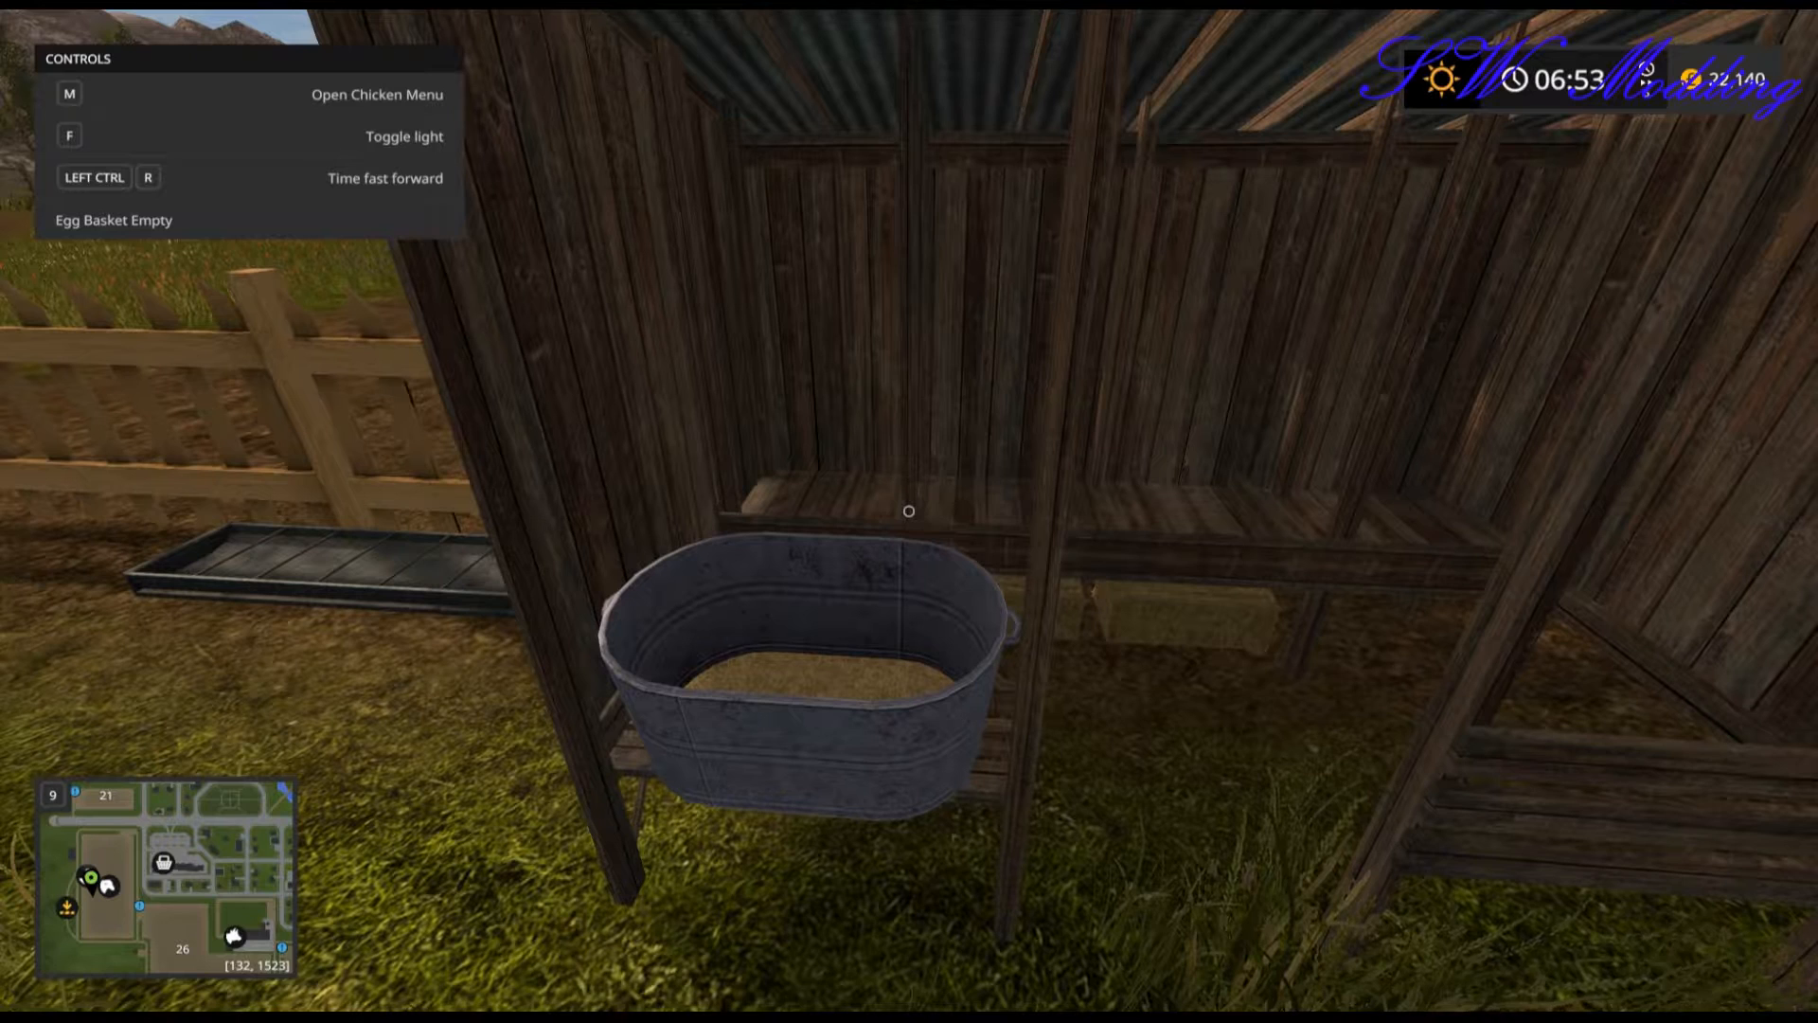
Open the chicken menu at the egg basket, browse the Breed Chickens and Lay Eggs (Basket) modes, and leave without applying one.
key("m")
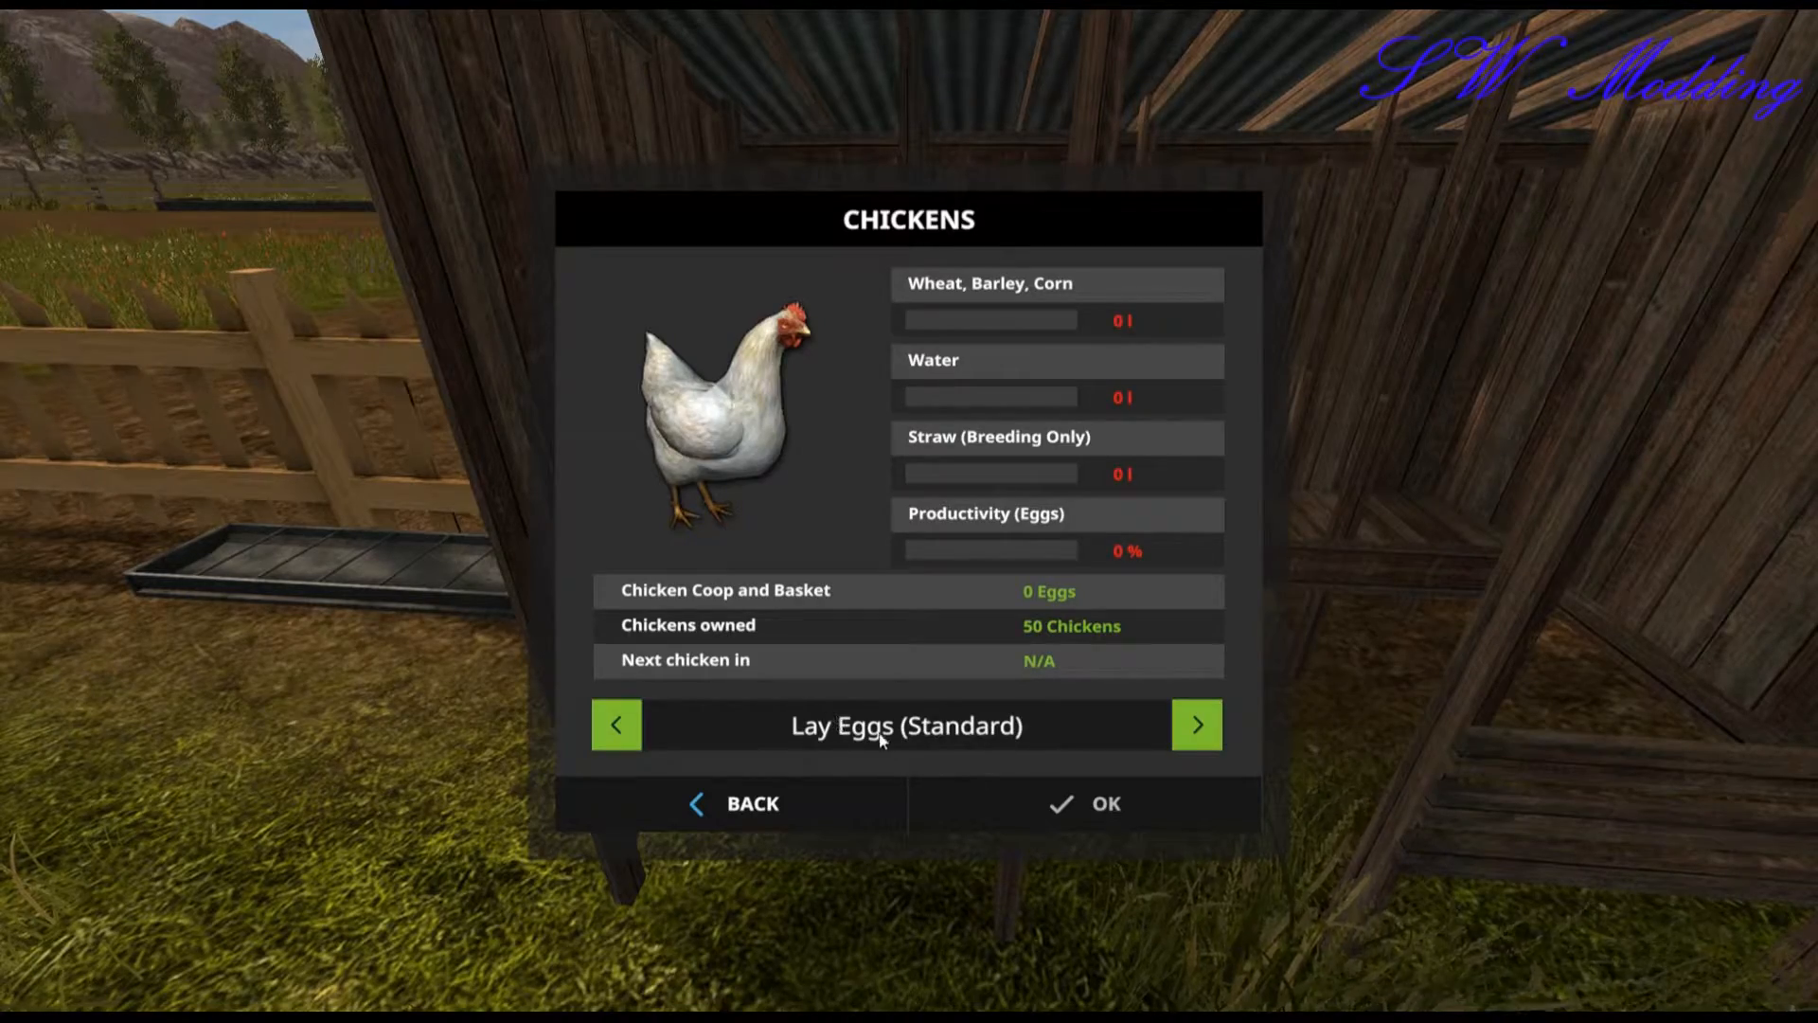
left_click(749, 804)
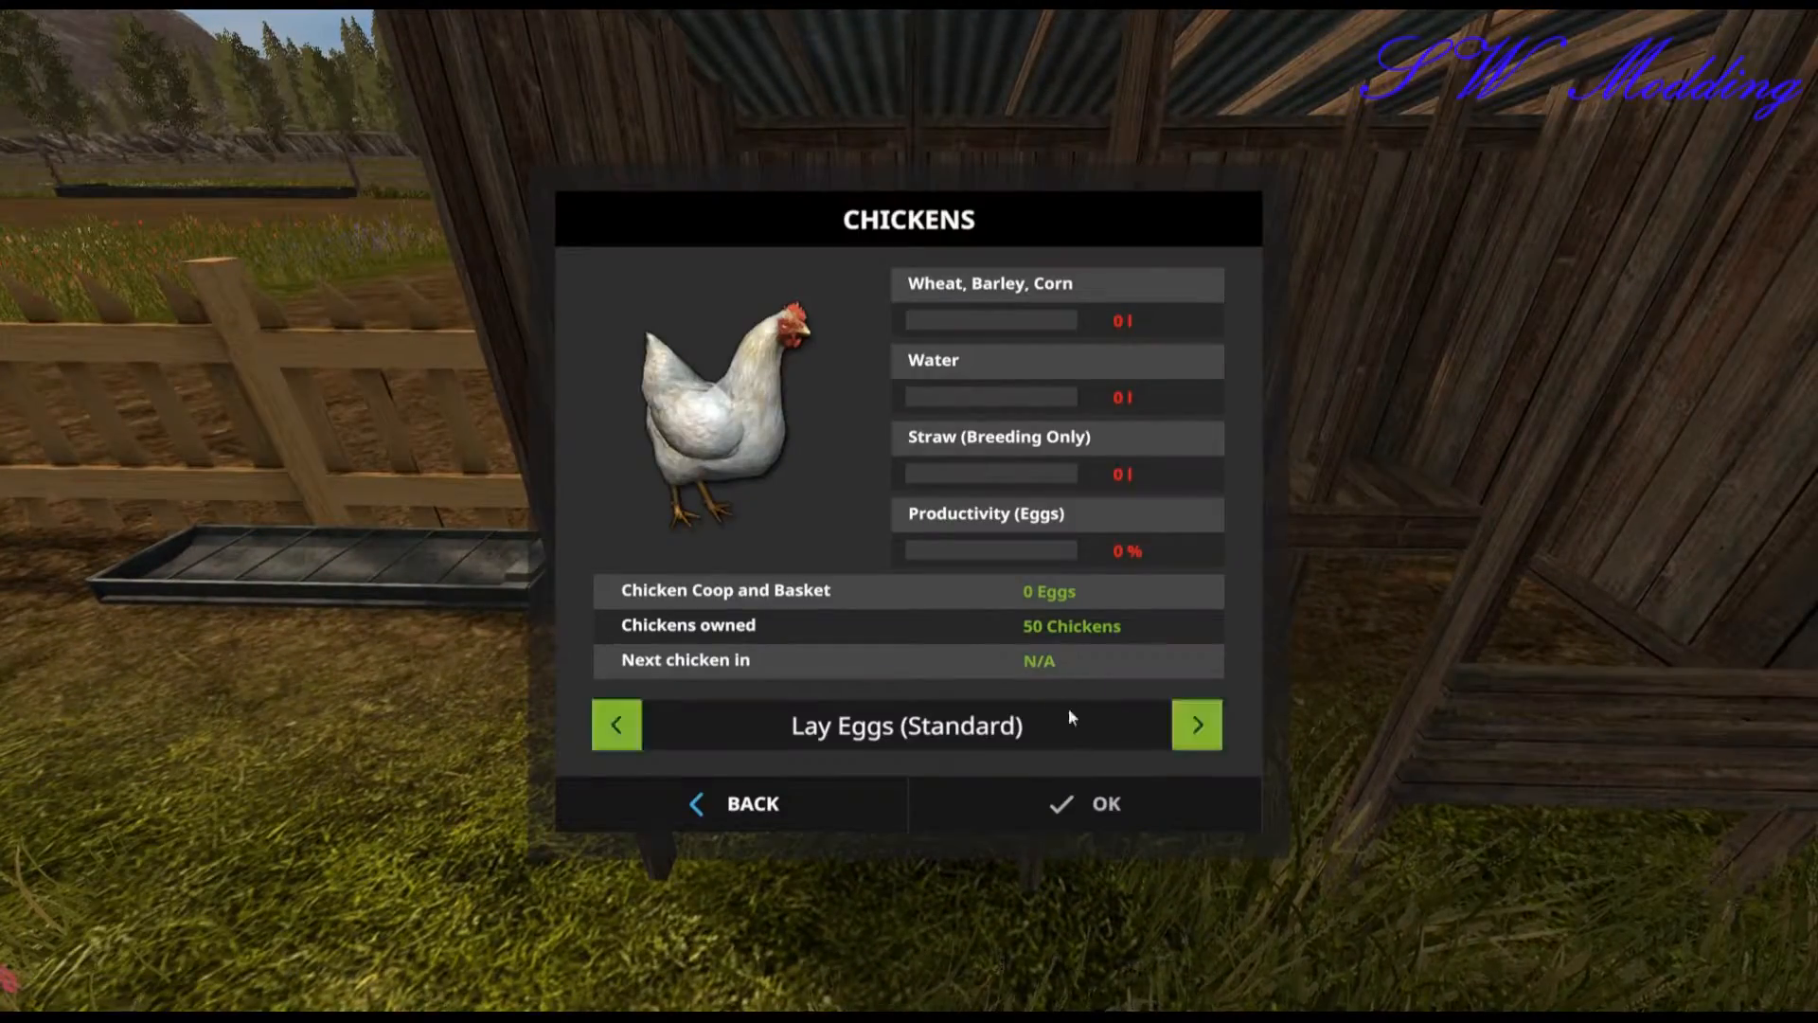
left_click(1196, 725)
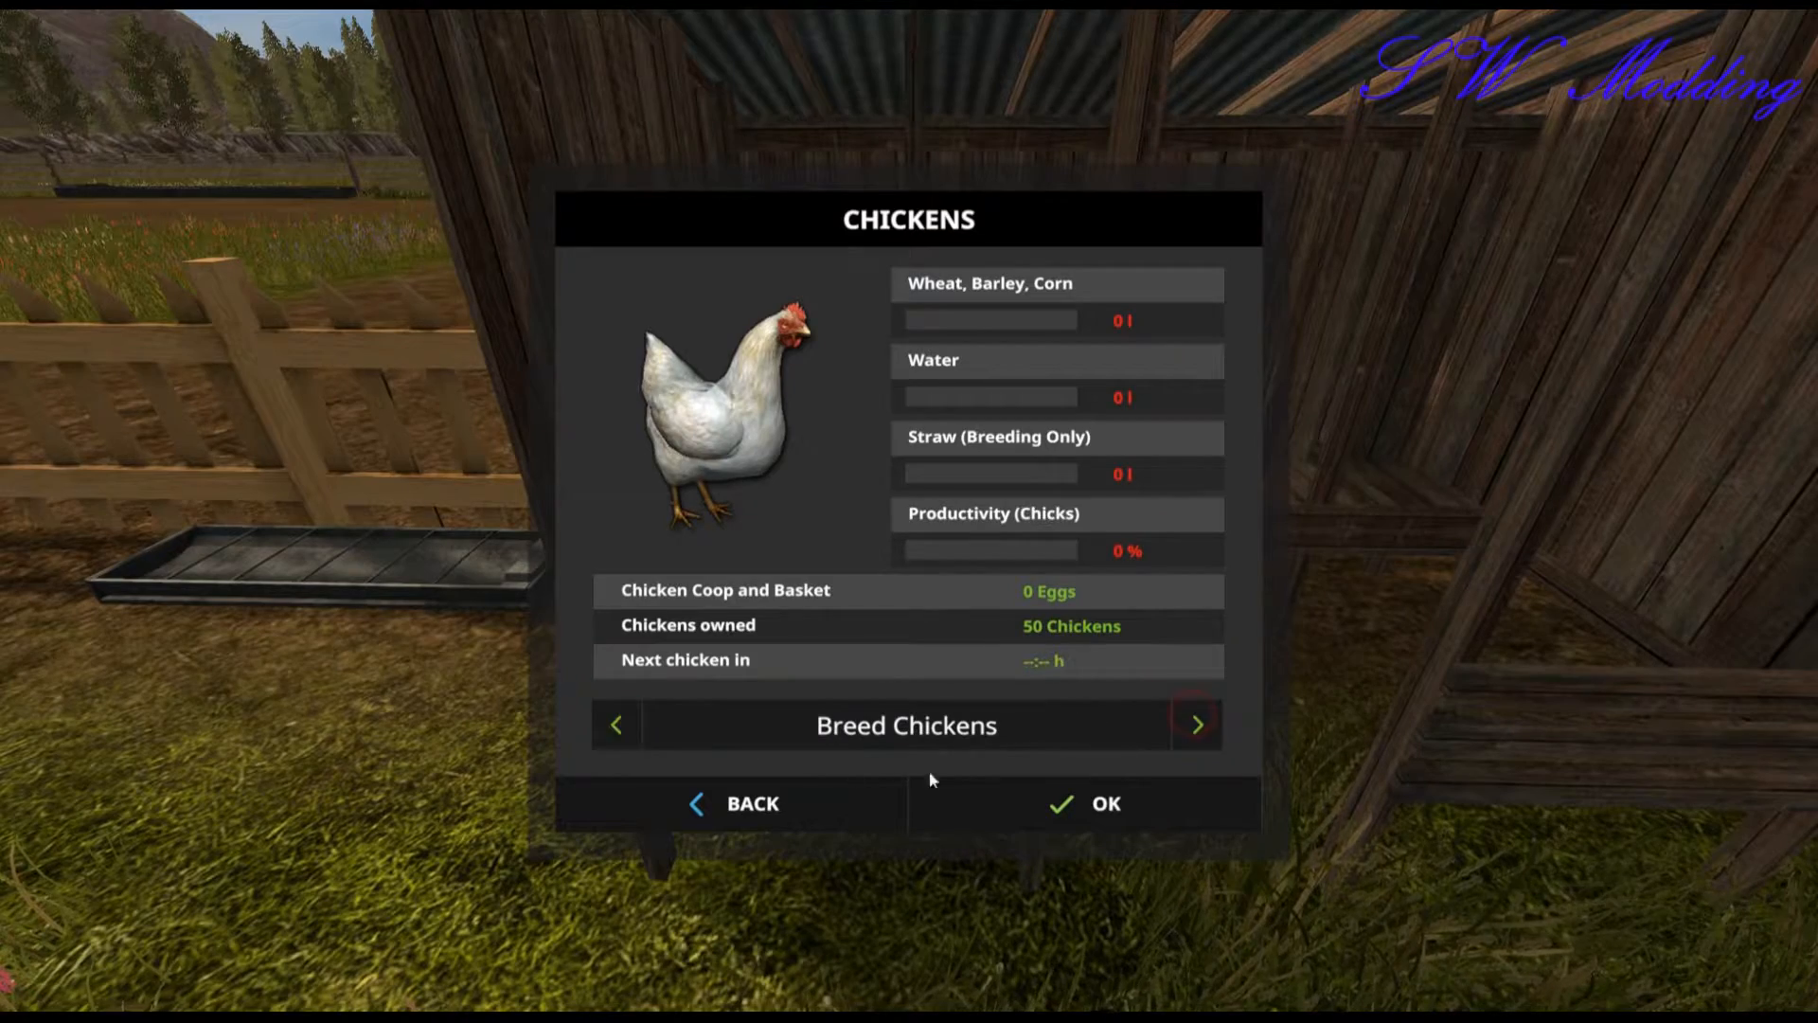
left_click(1194, 723)
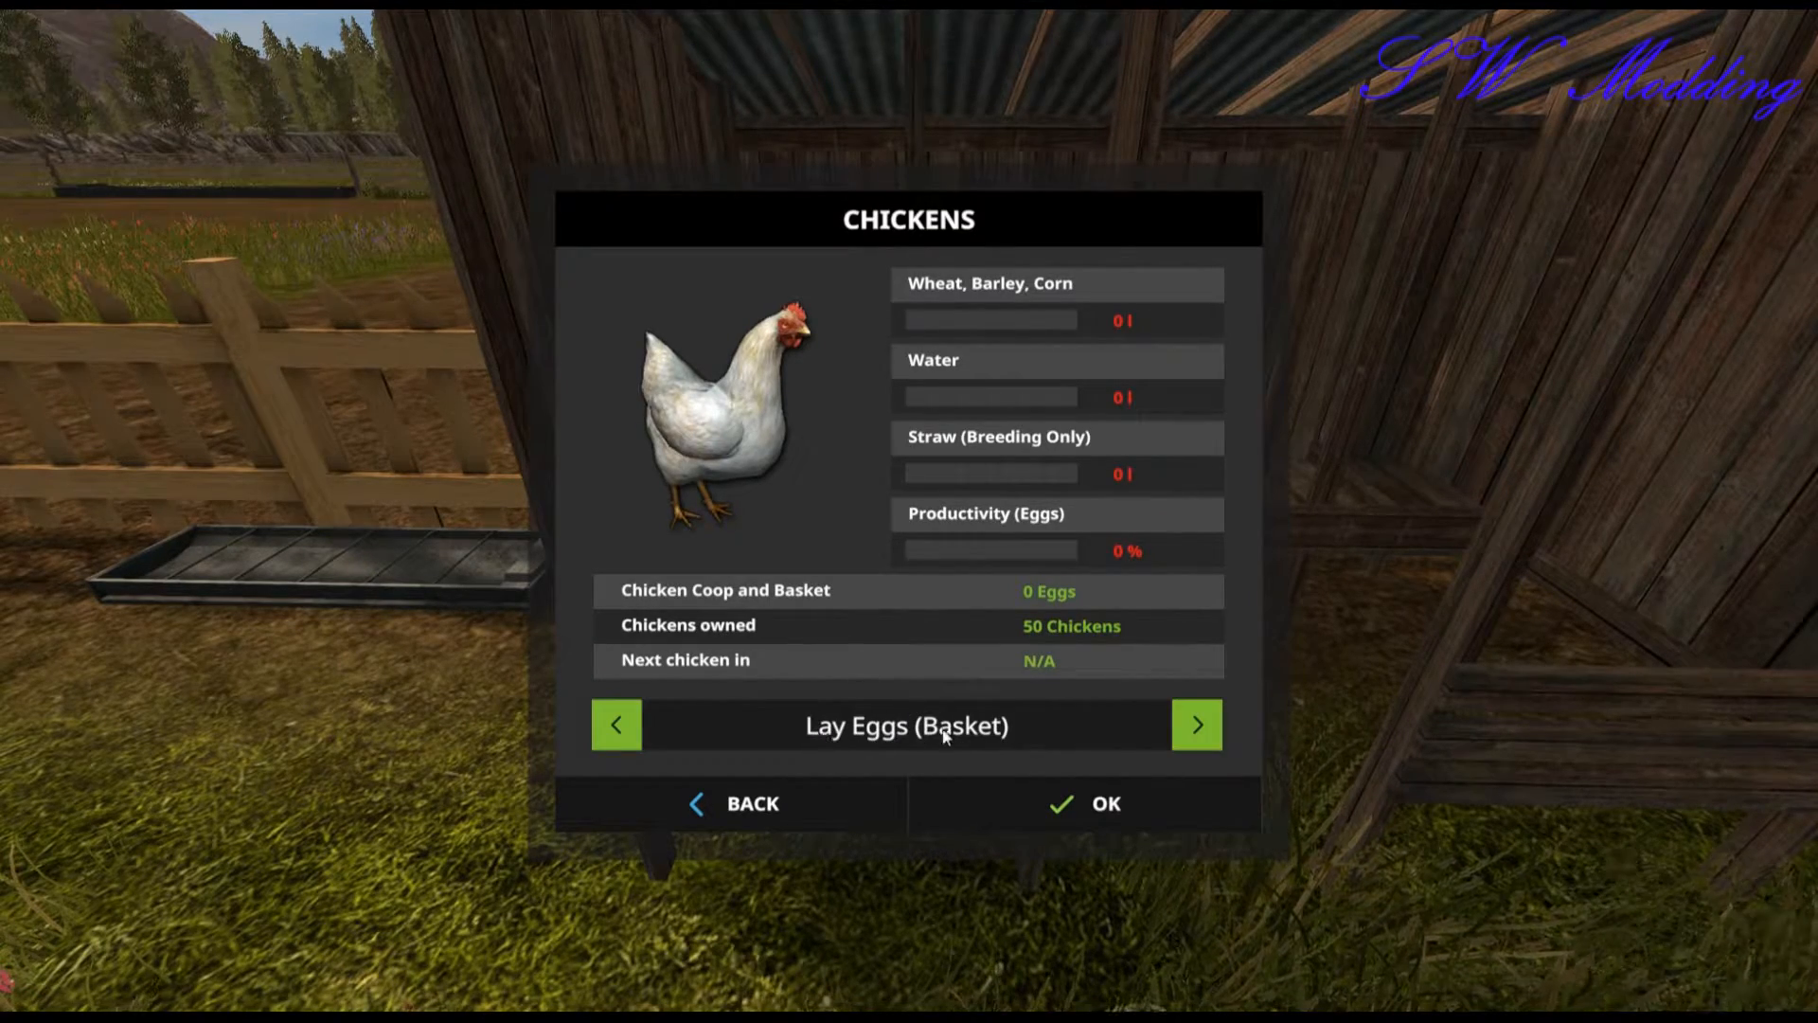
left_click(848, 802)
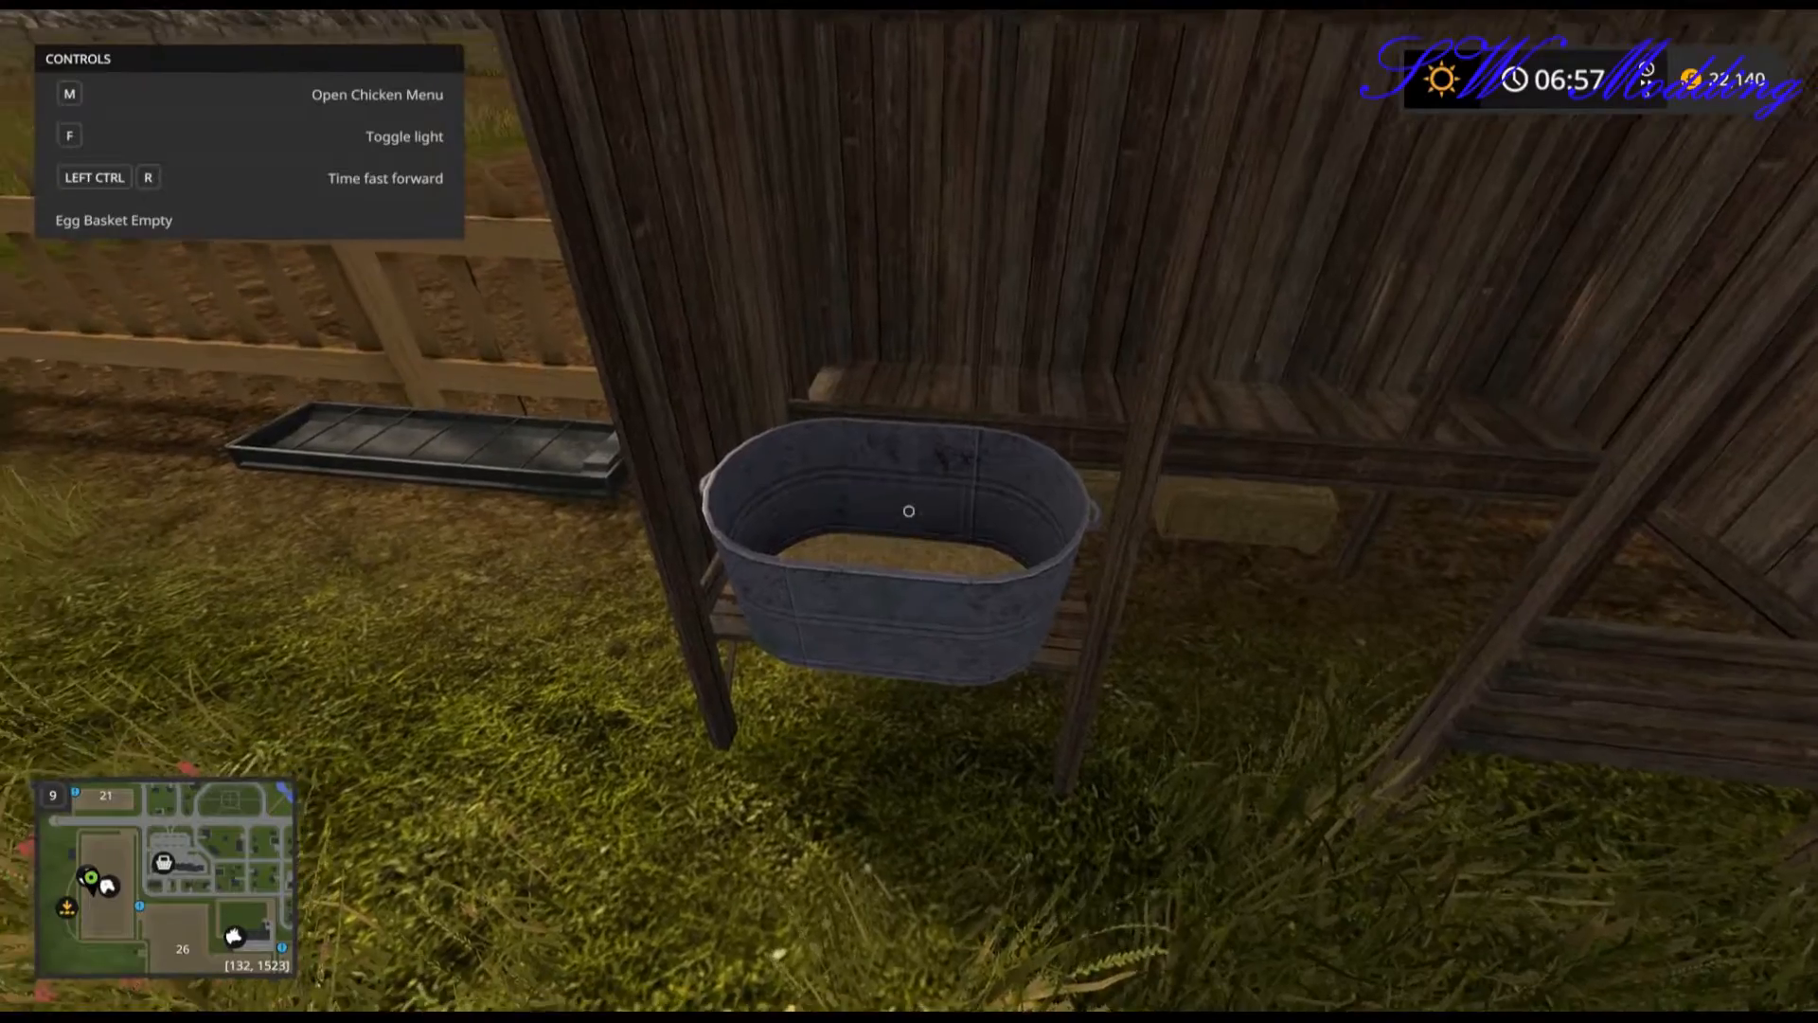
Choose the Lay Eggs (Basket) mode in the chicken menu, read its confirmation question, decline it and leave the menu.
key("m")
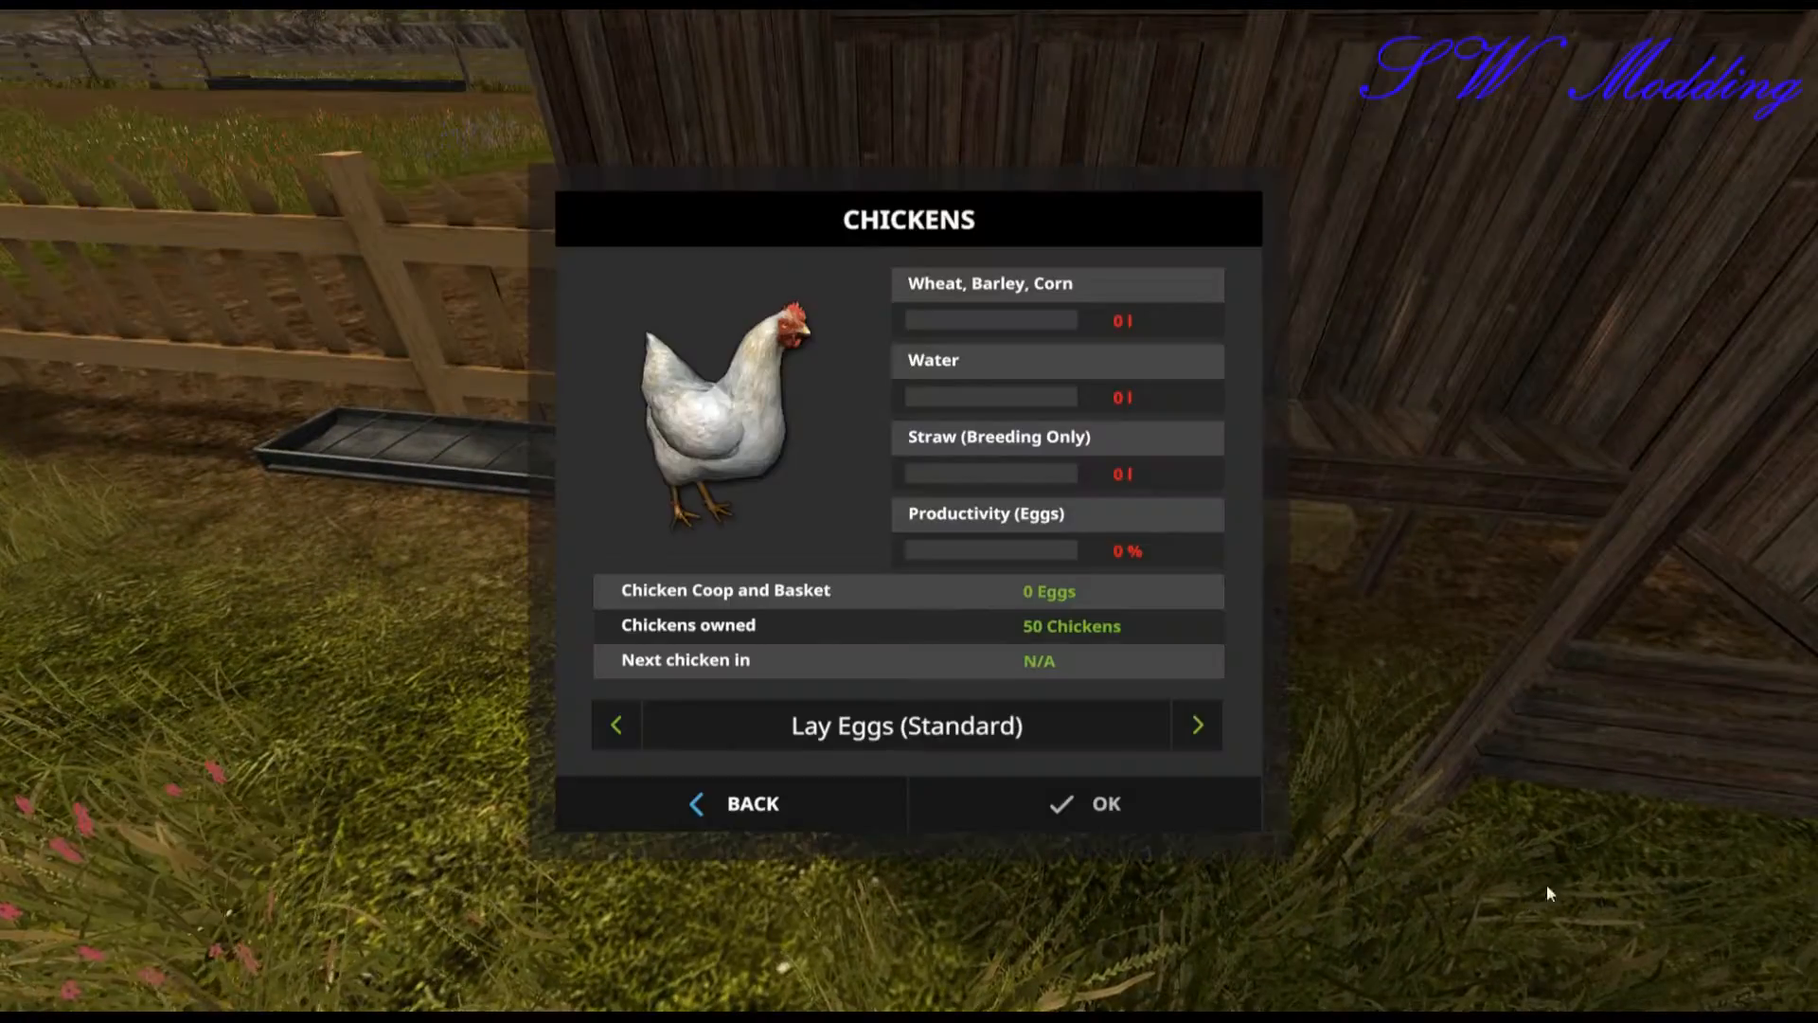
left_click(616, 724)
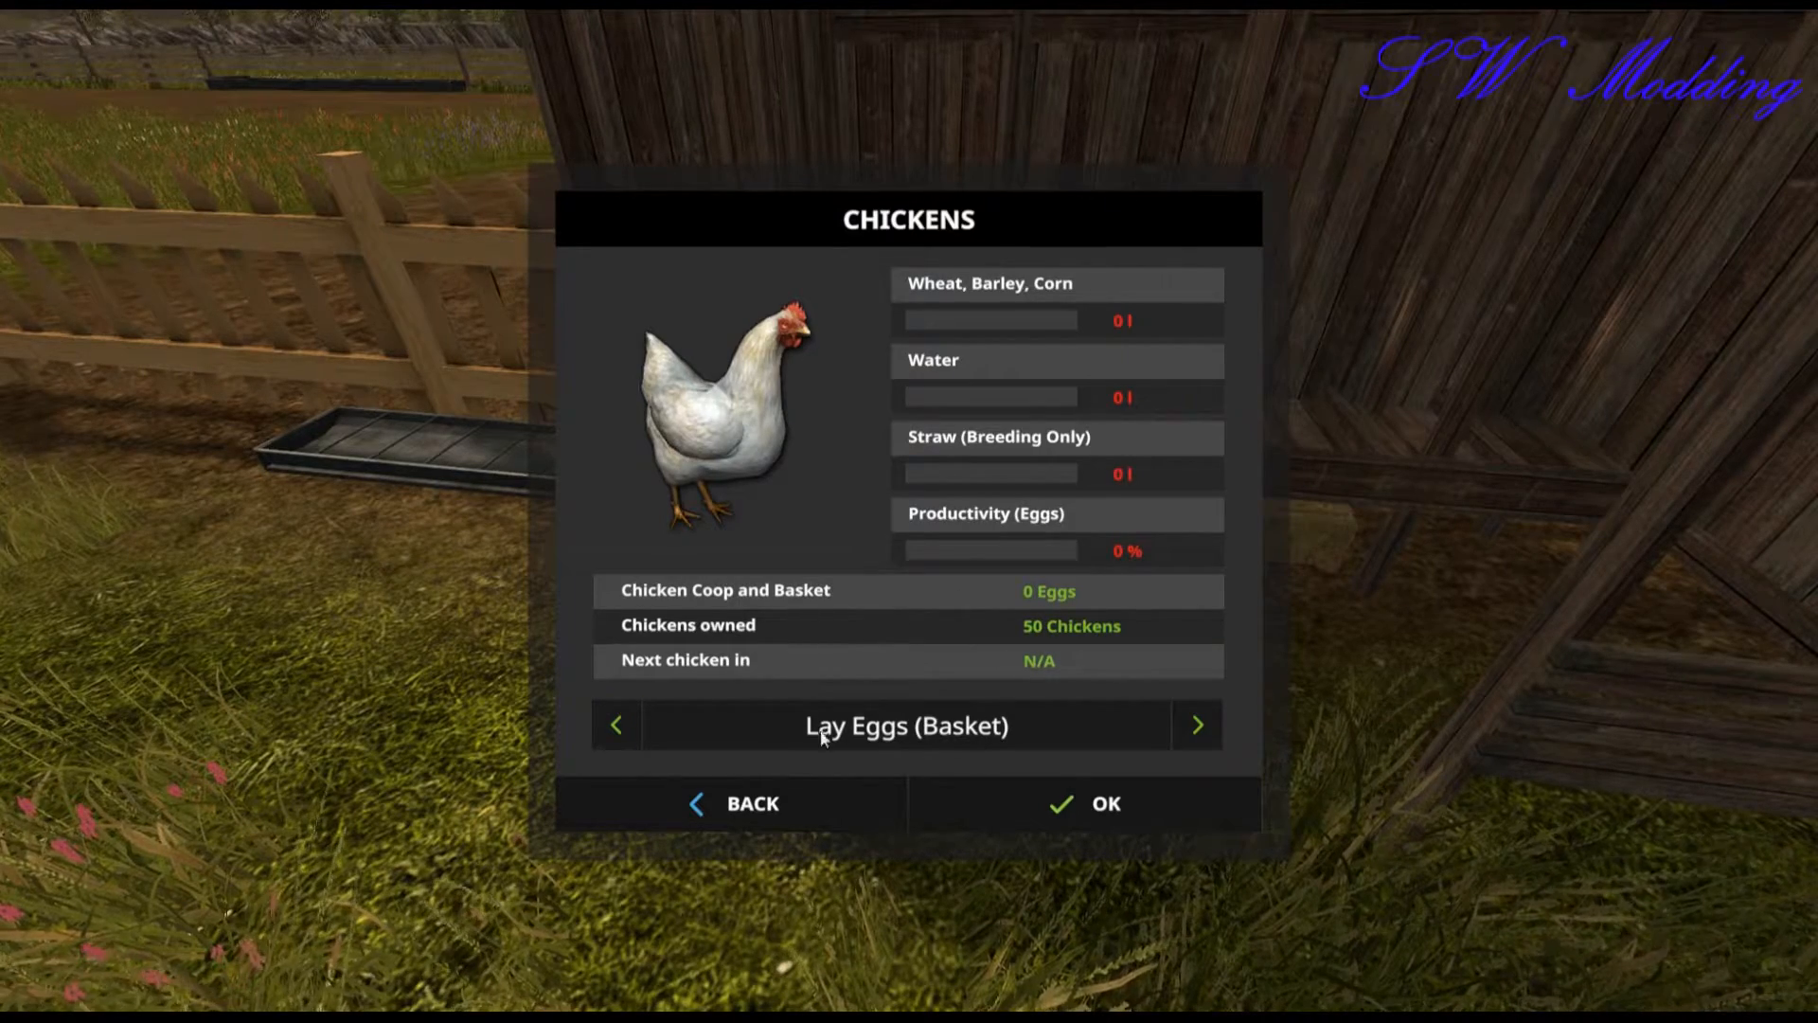
key("Return")
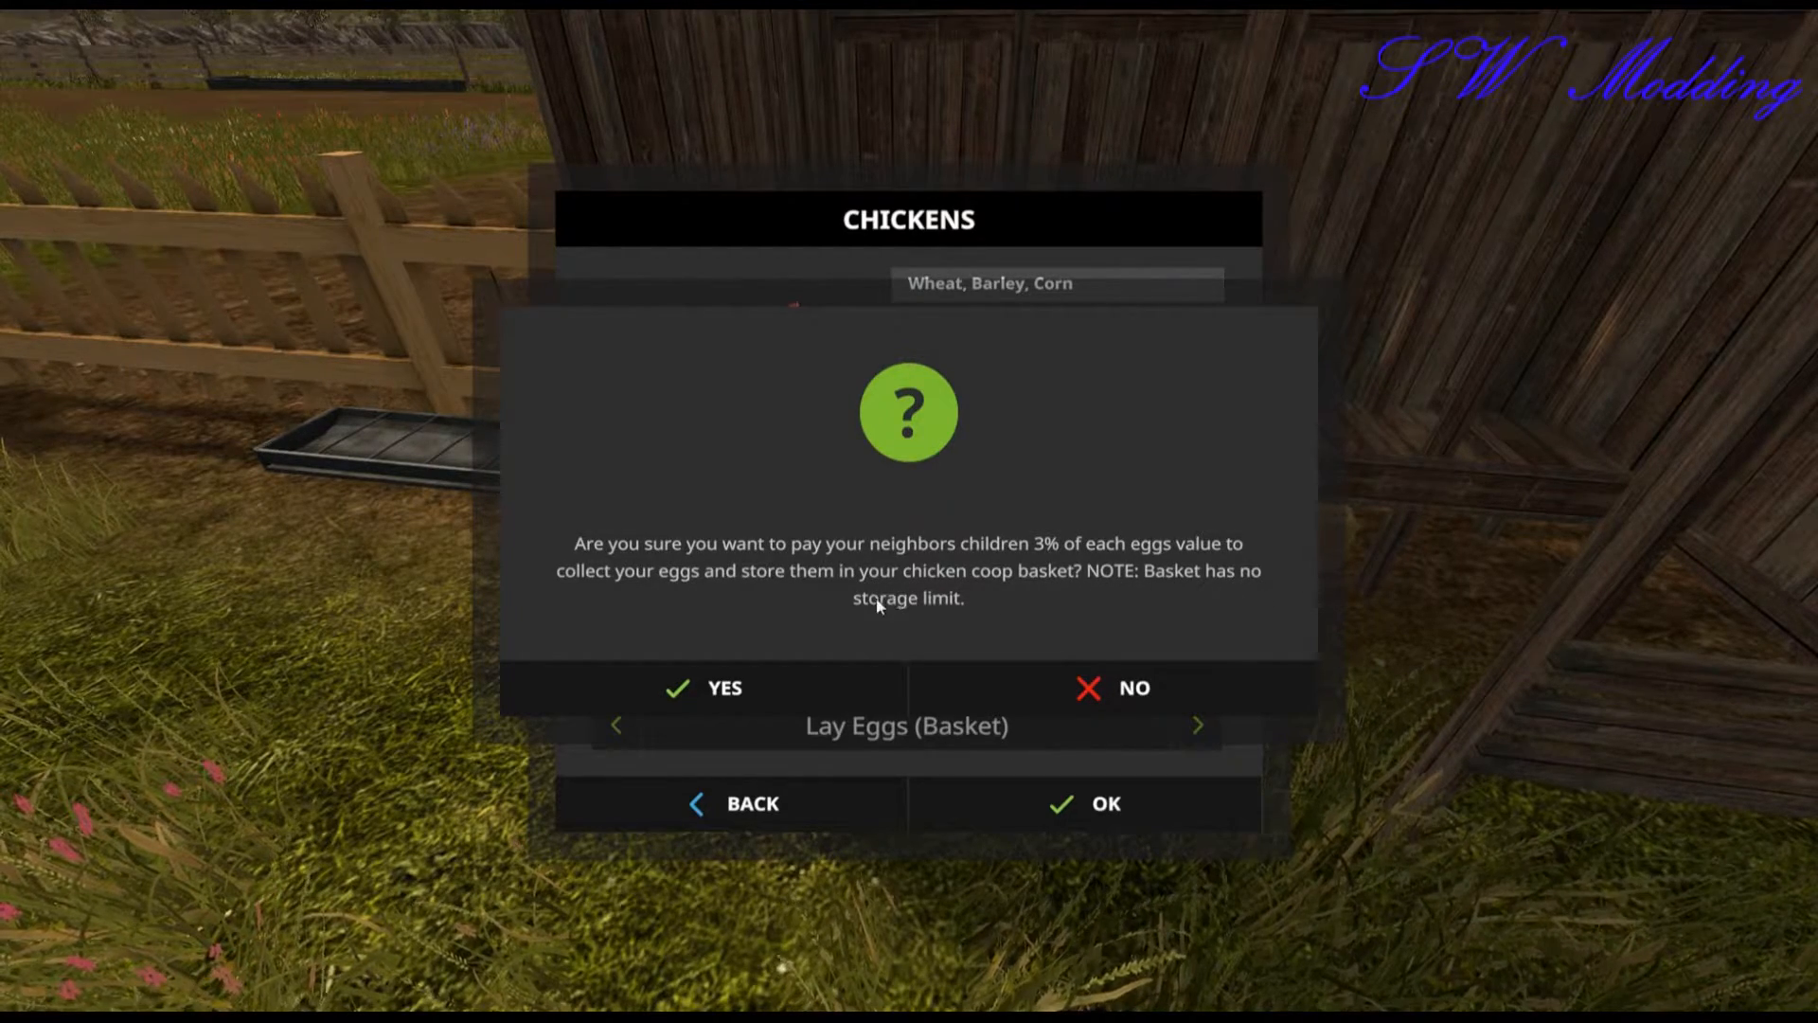
left_click(1100, 694)
left_click(756, 810)
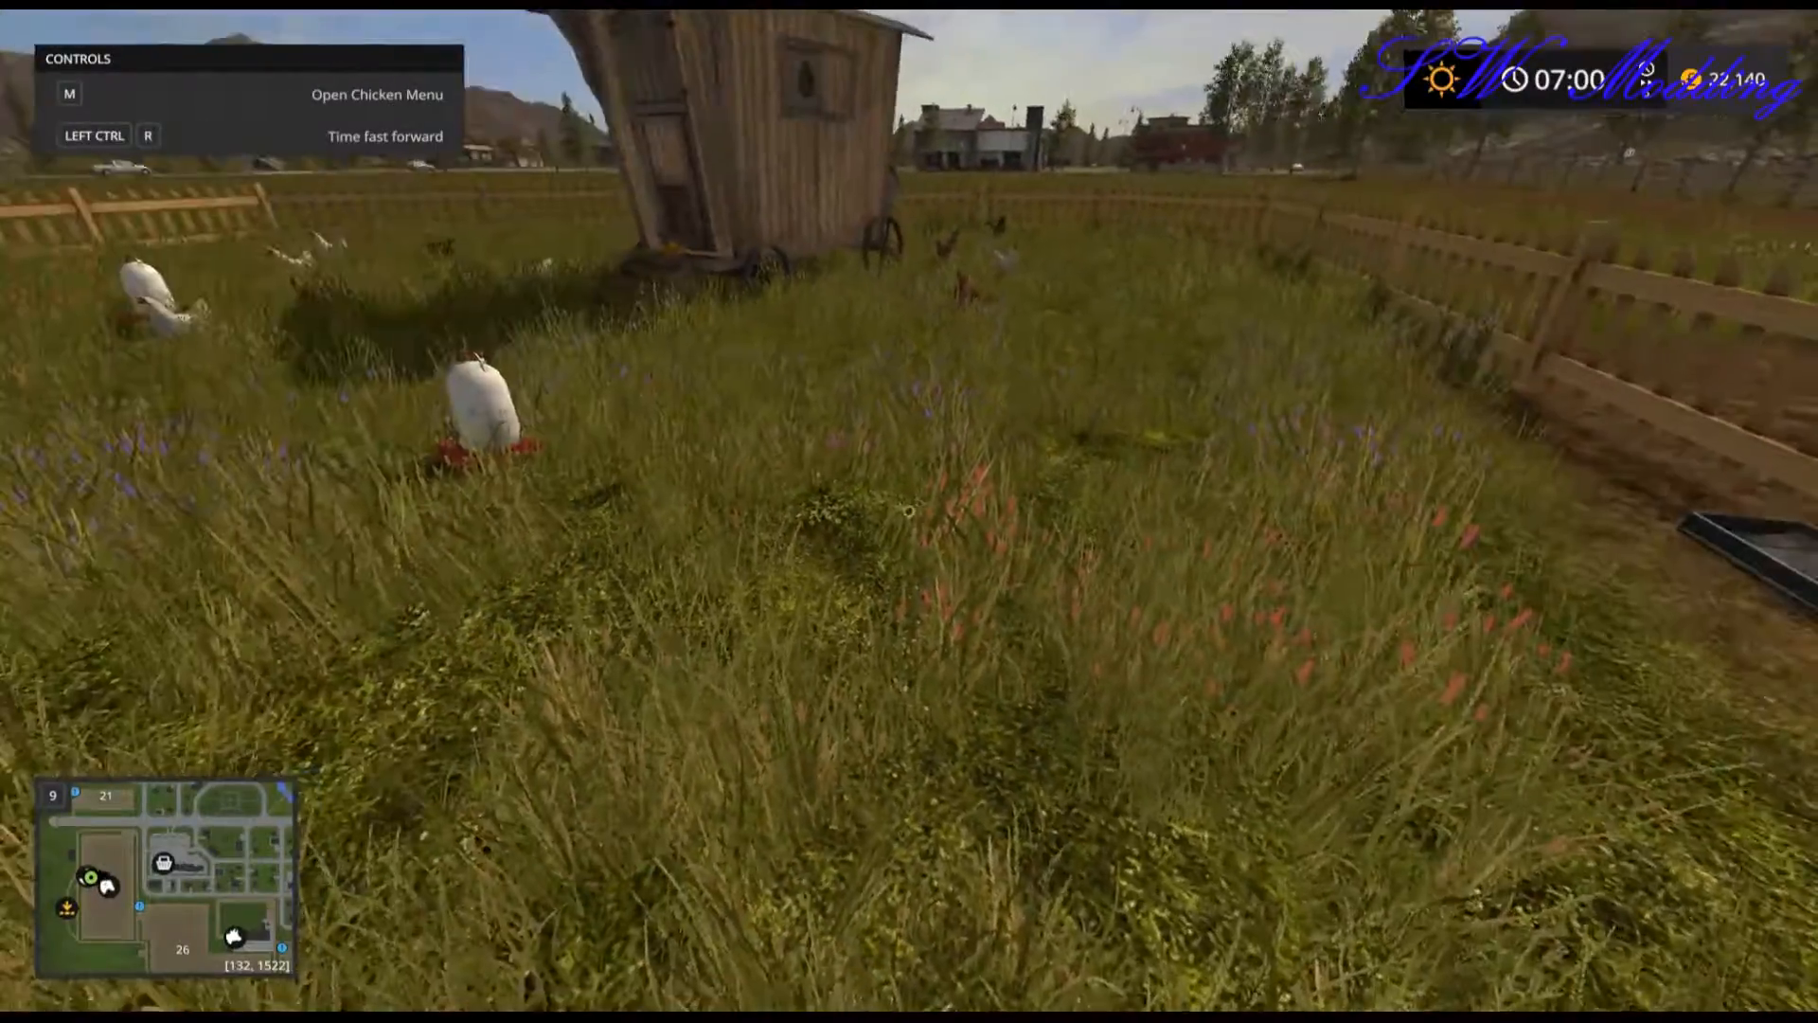
Return to the egg basket, choose Breed Chickens in the chicken menu, read its straw warning, decline it and leave the menu.
key("w")
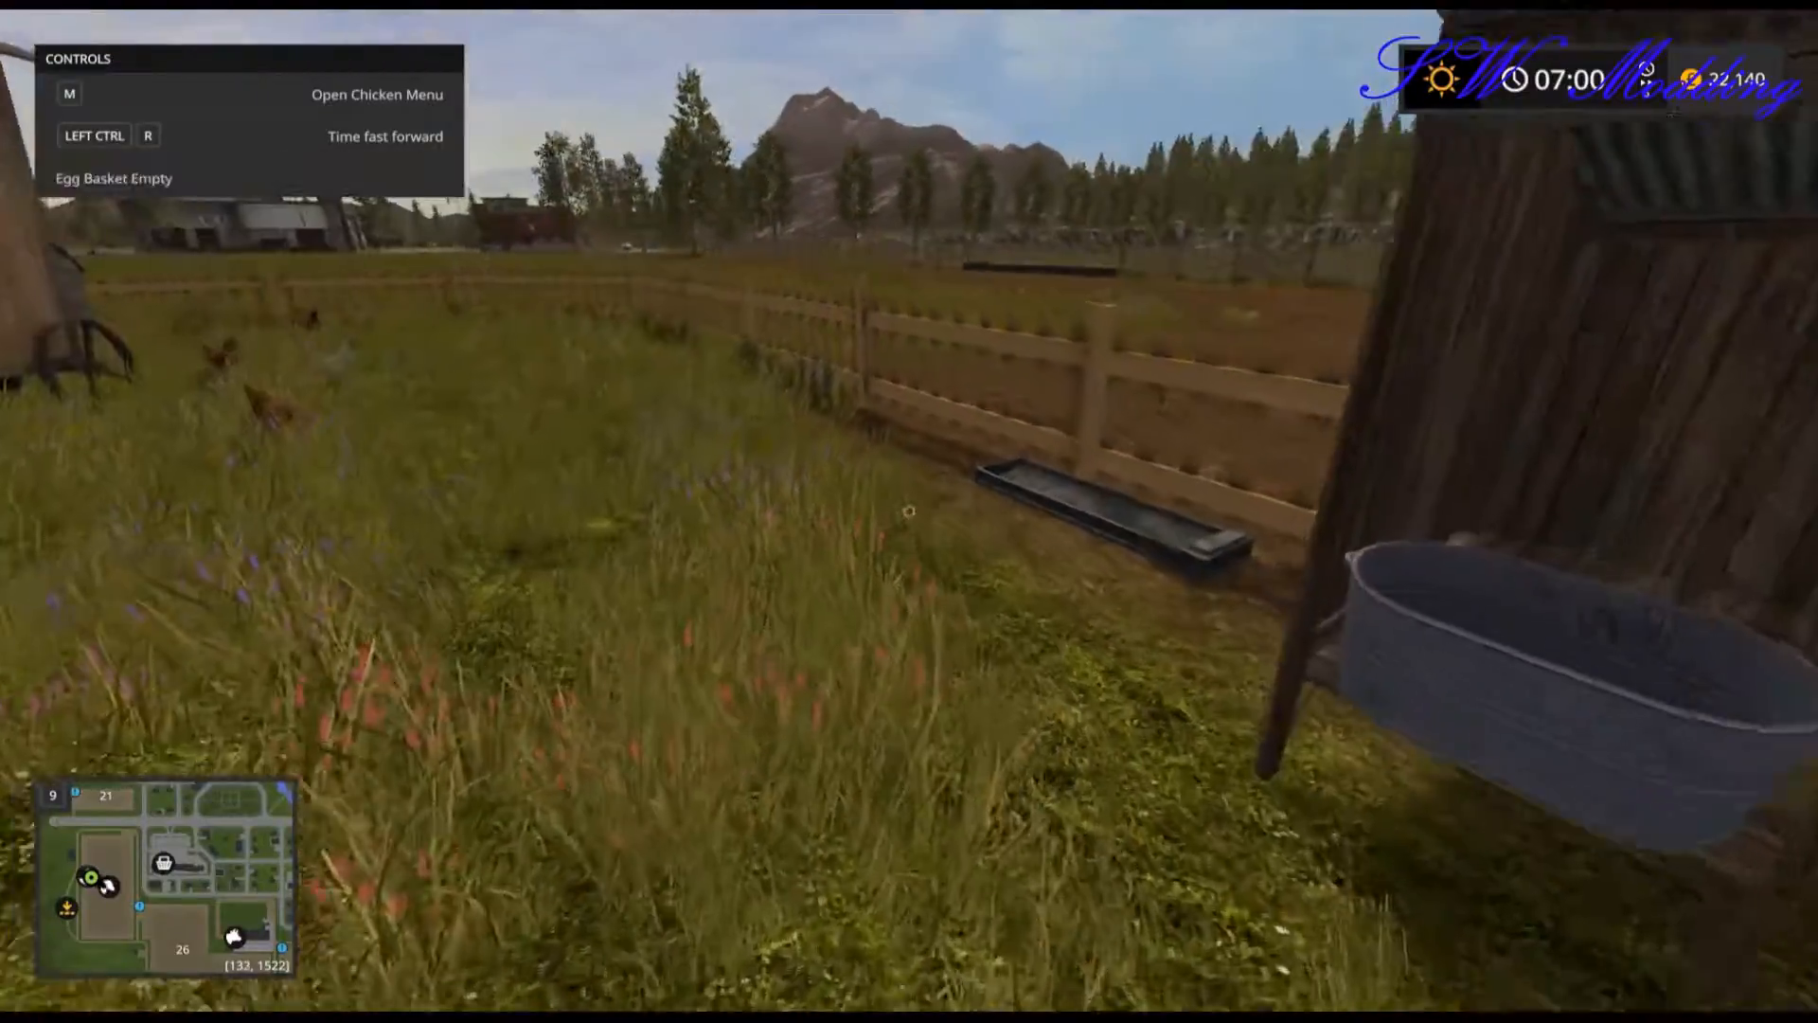
key("w")
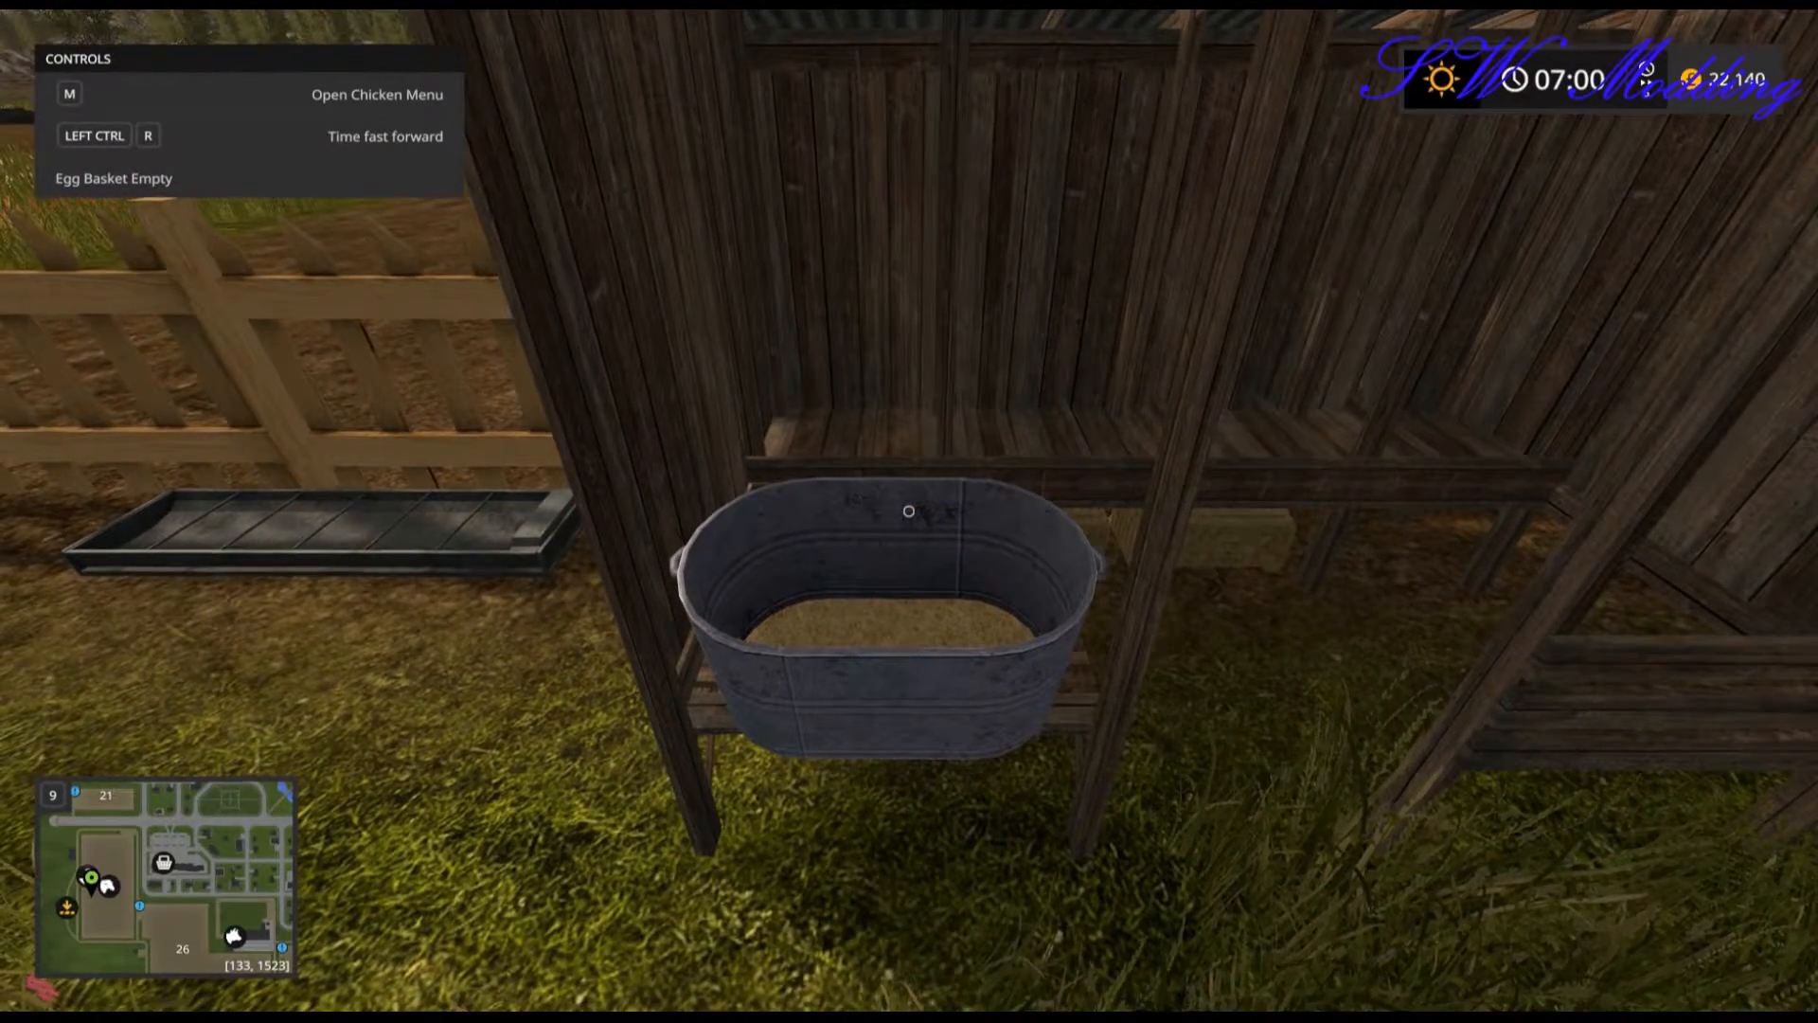
key("m")
left_click(1189, 742)
left_click(1193, 738)
left_click(617, 725)
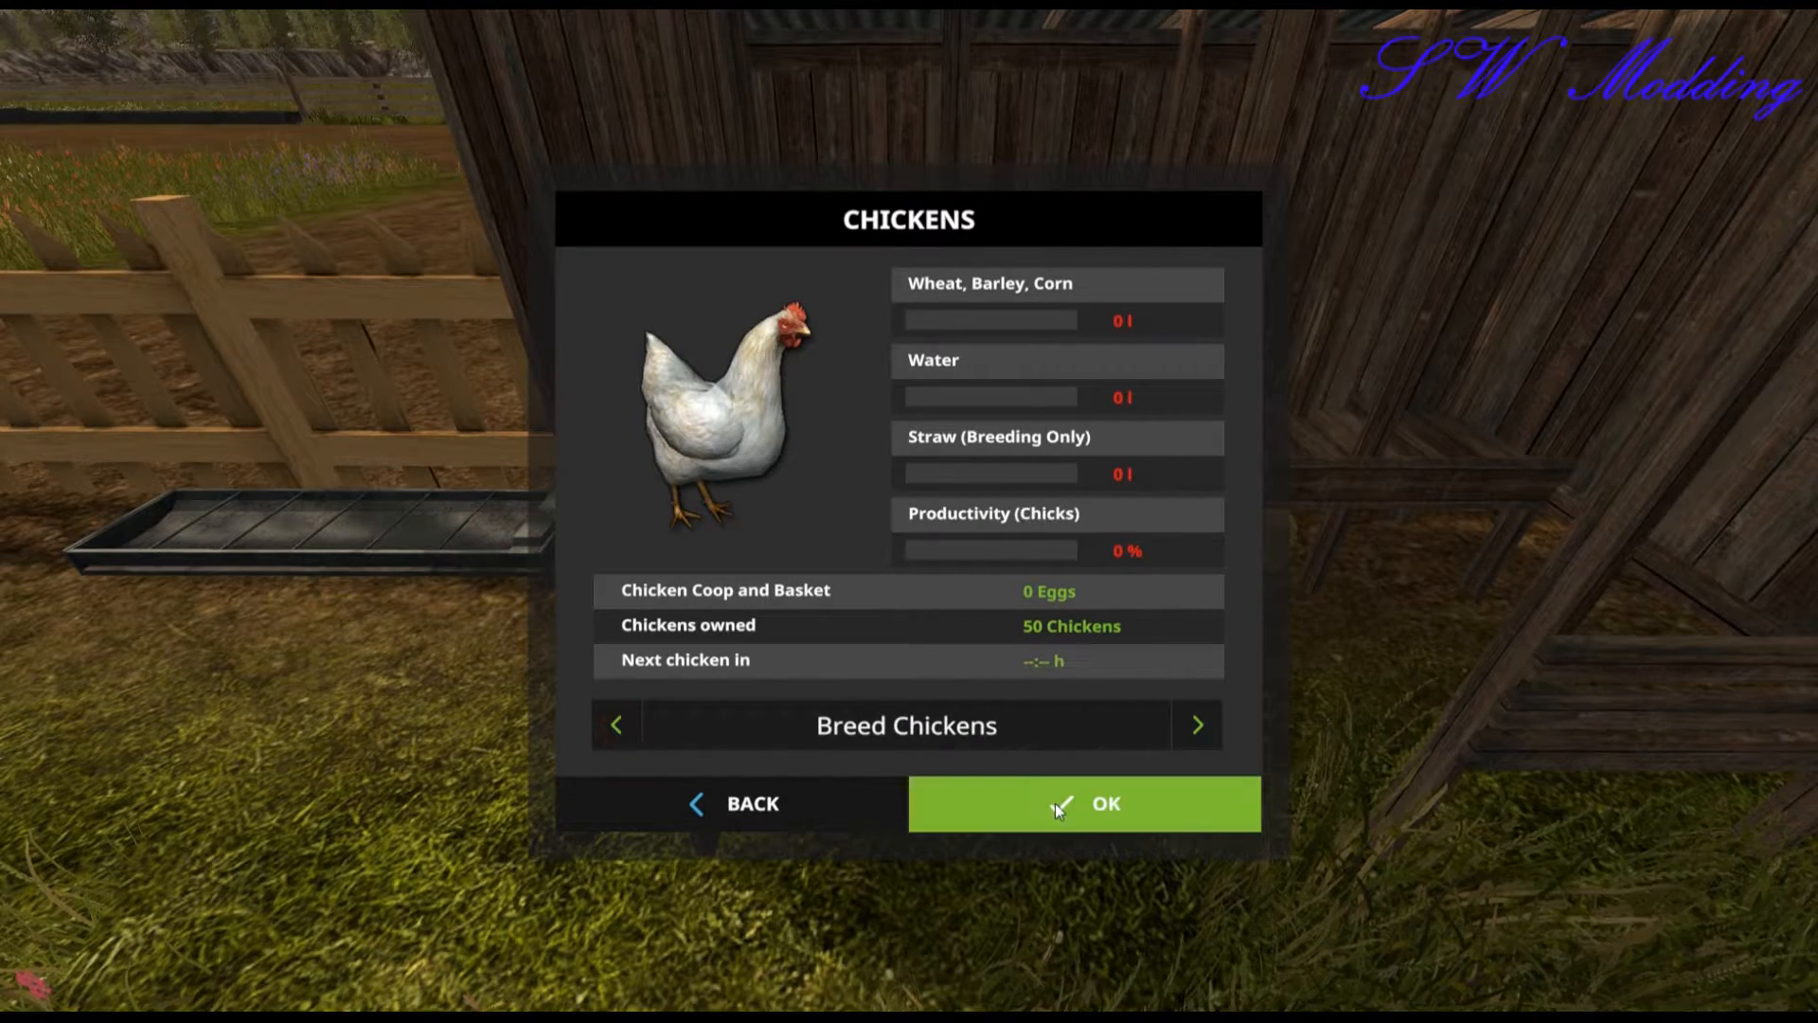
left_click(1055, 803)
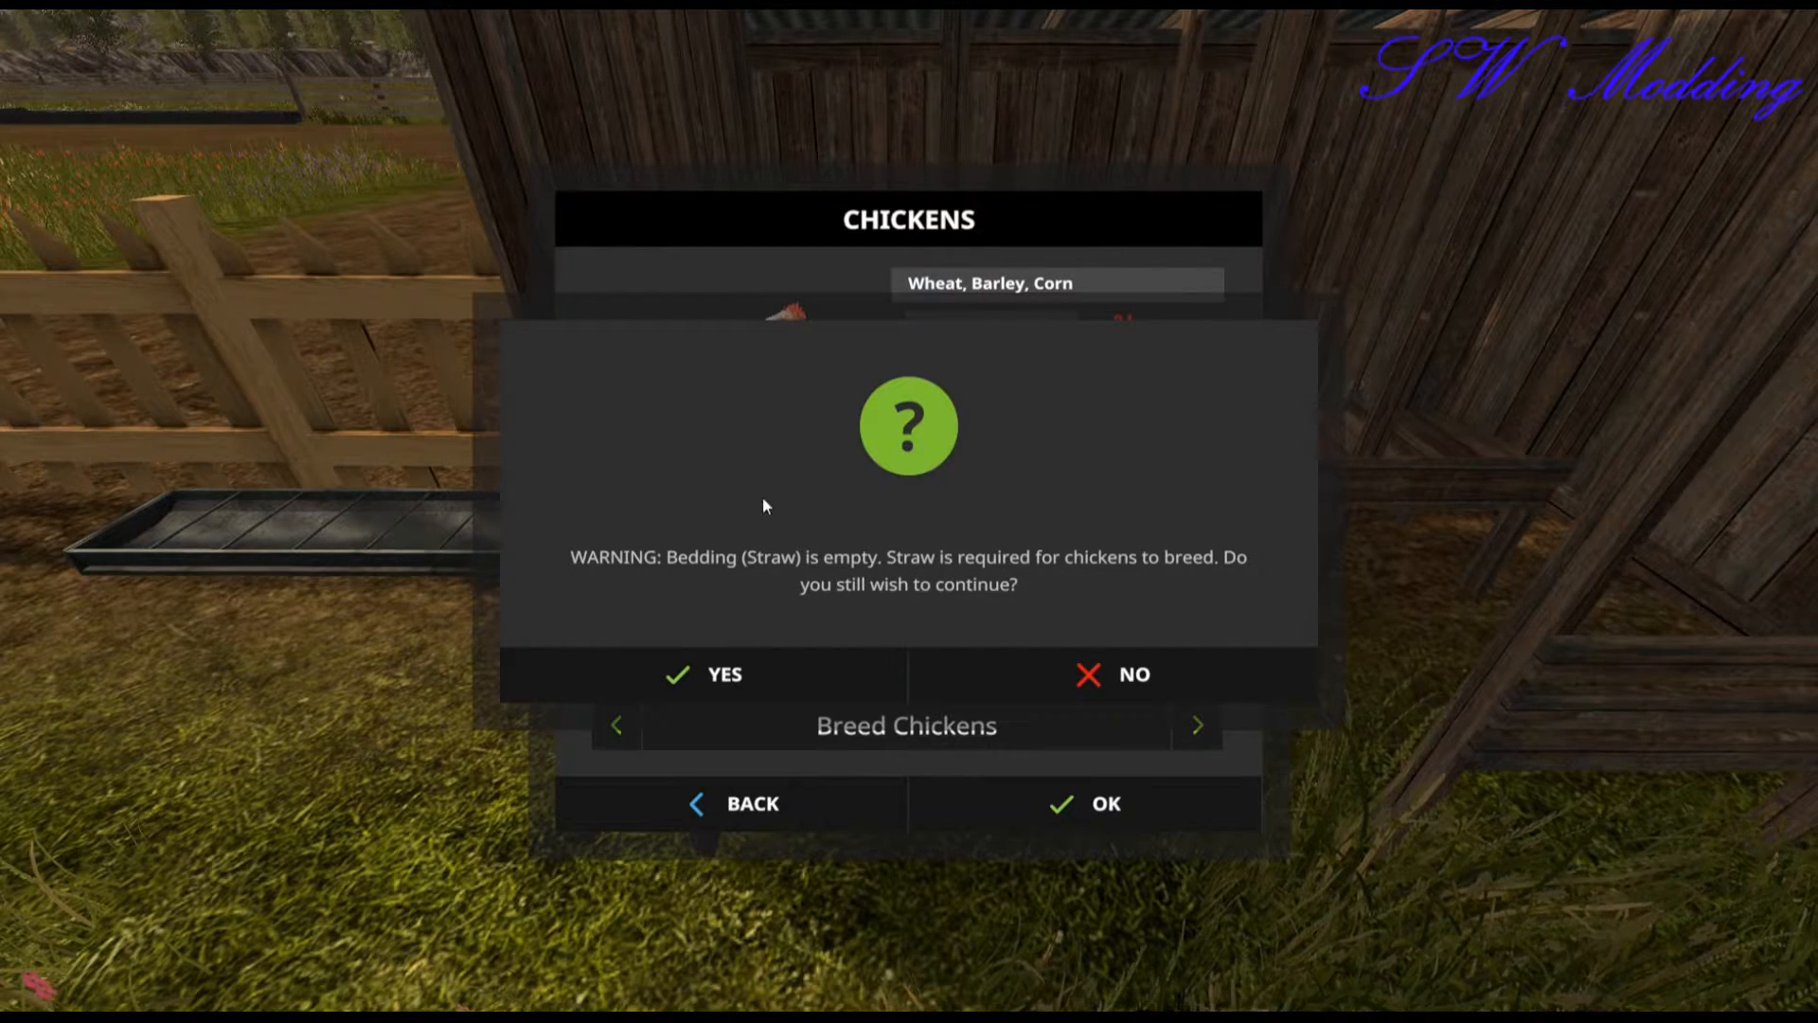
left_click(1125, 679)
left_click(773, 791)
Walk back and forth in front of the wooden shelter and examine the troughs along the fence on either side.
key("s")
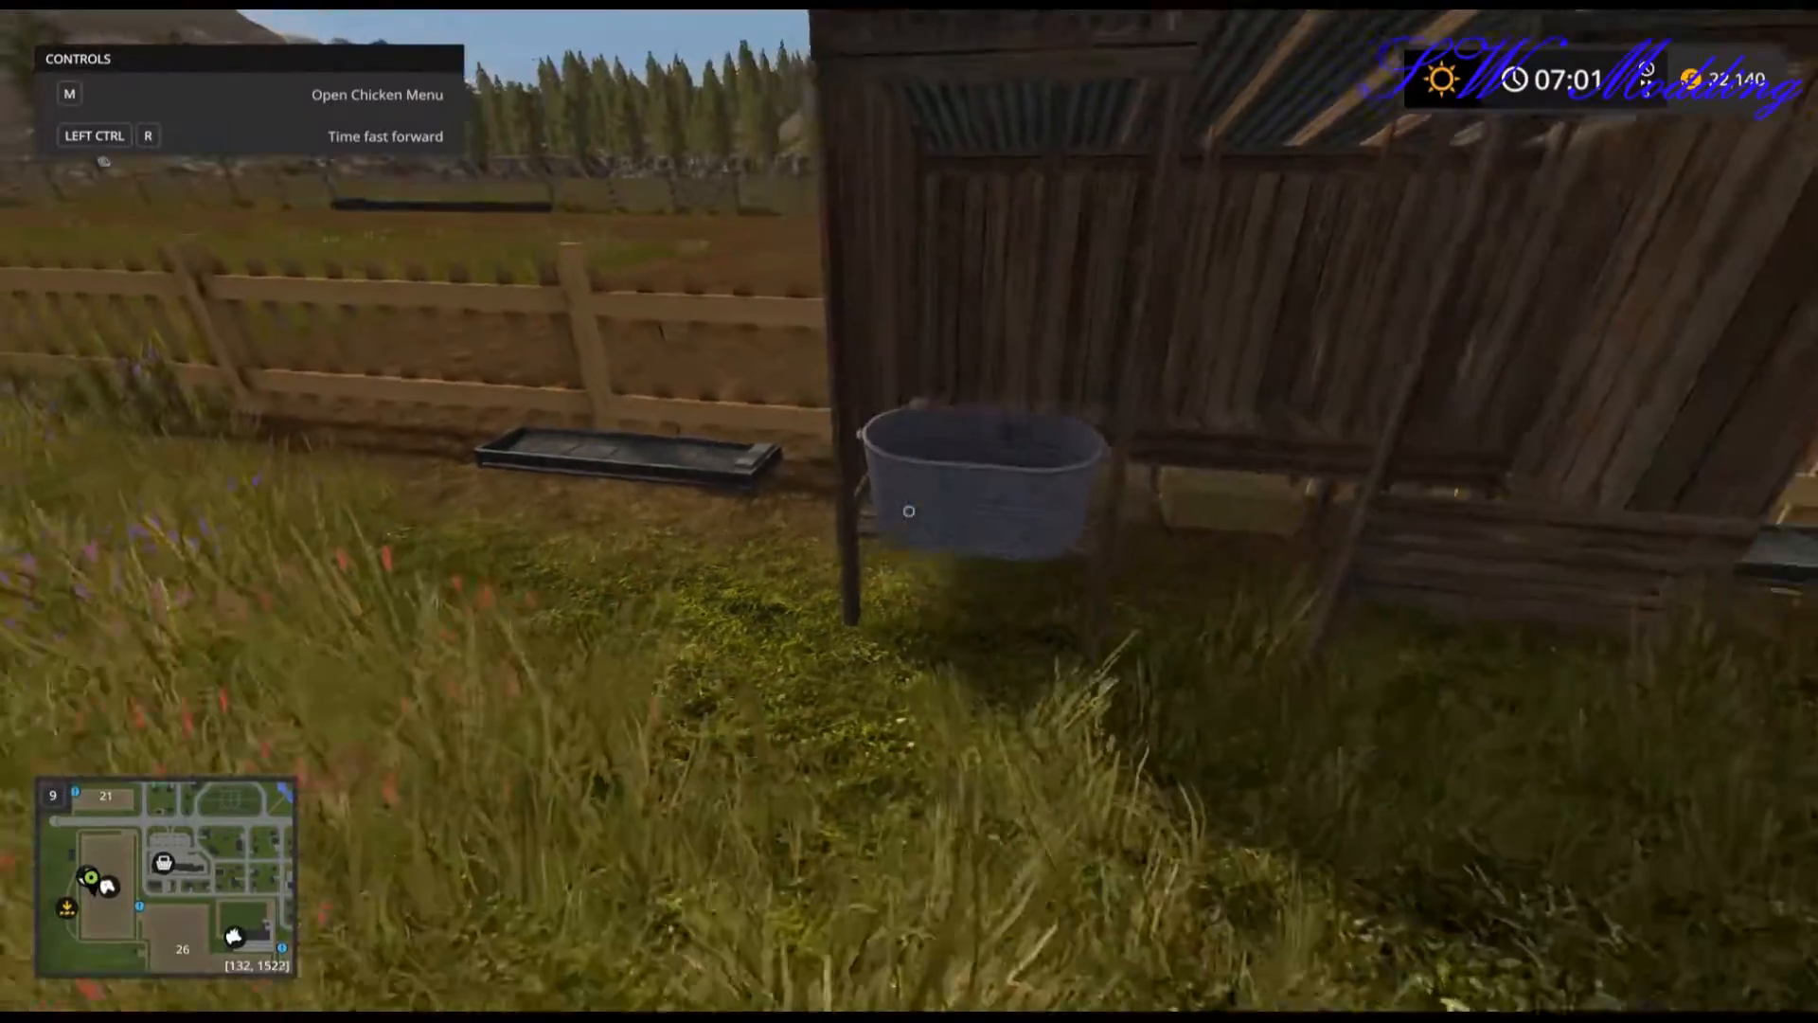
key("d")
key("w")
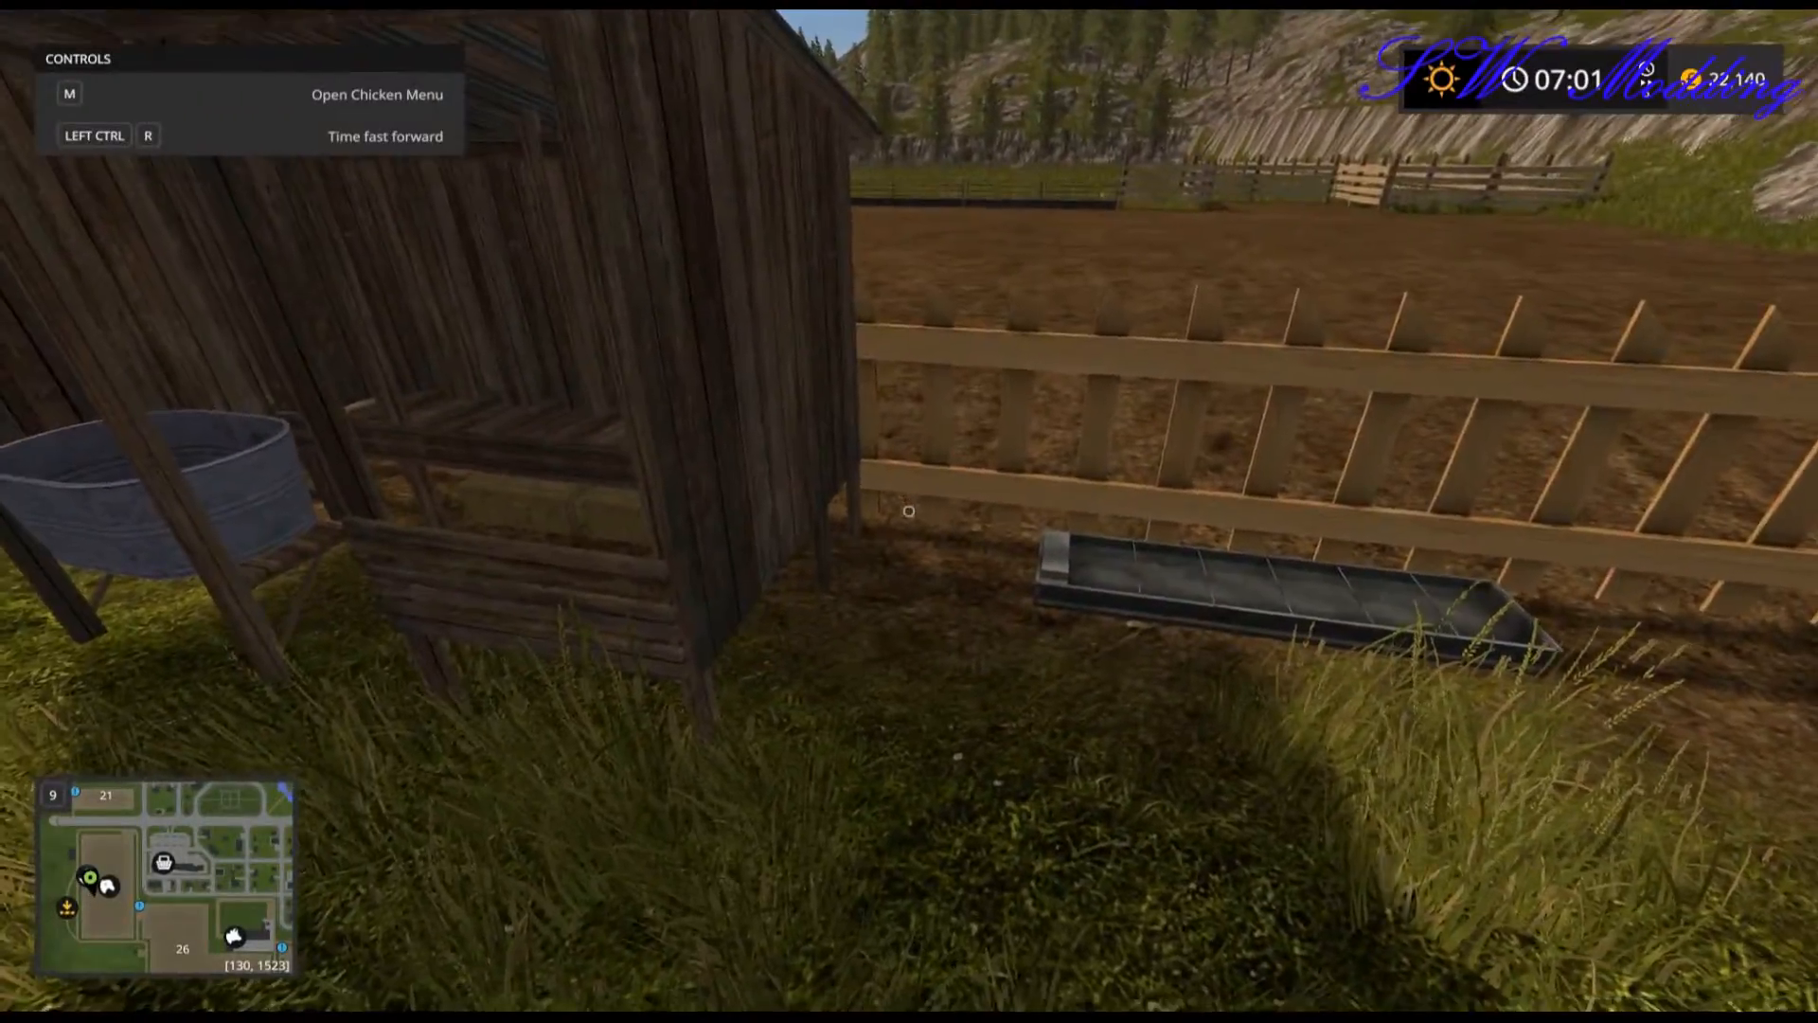
key("a")
key("w")
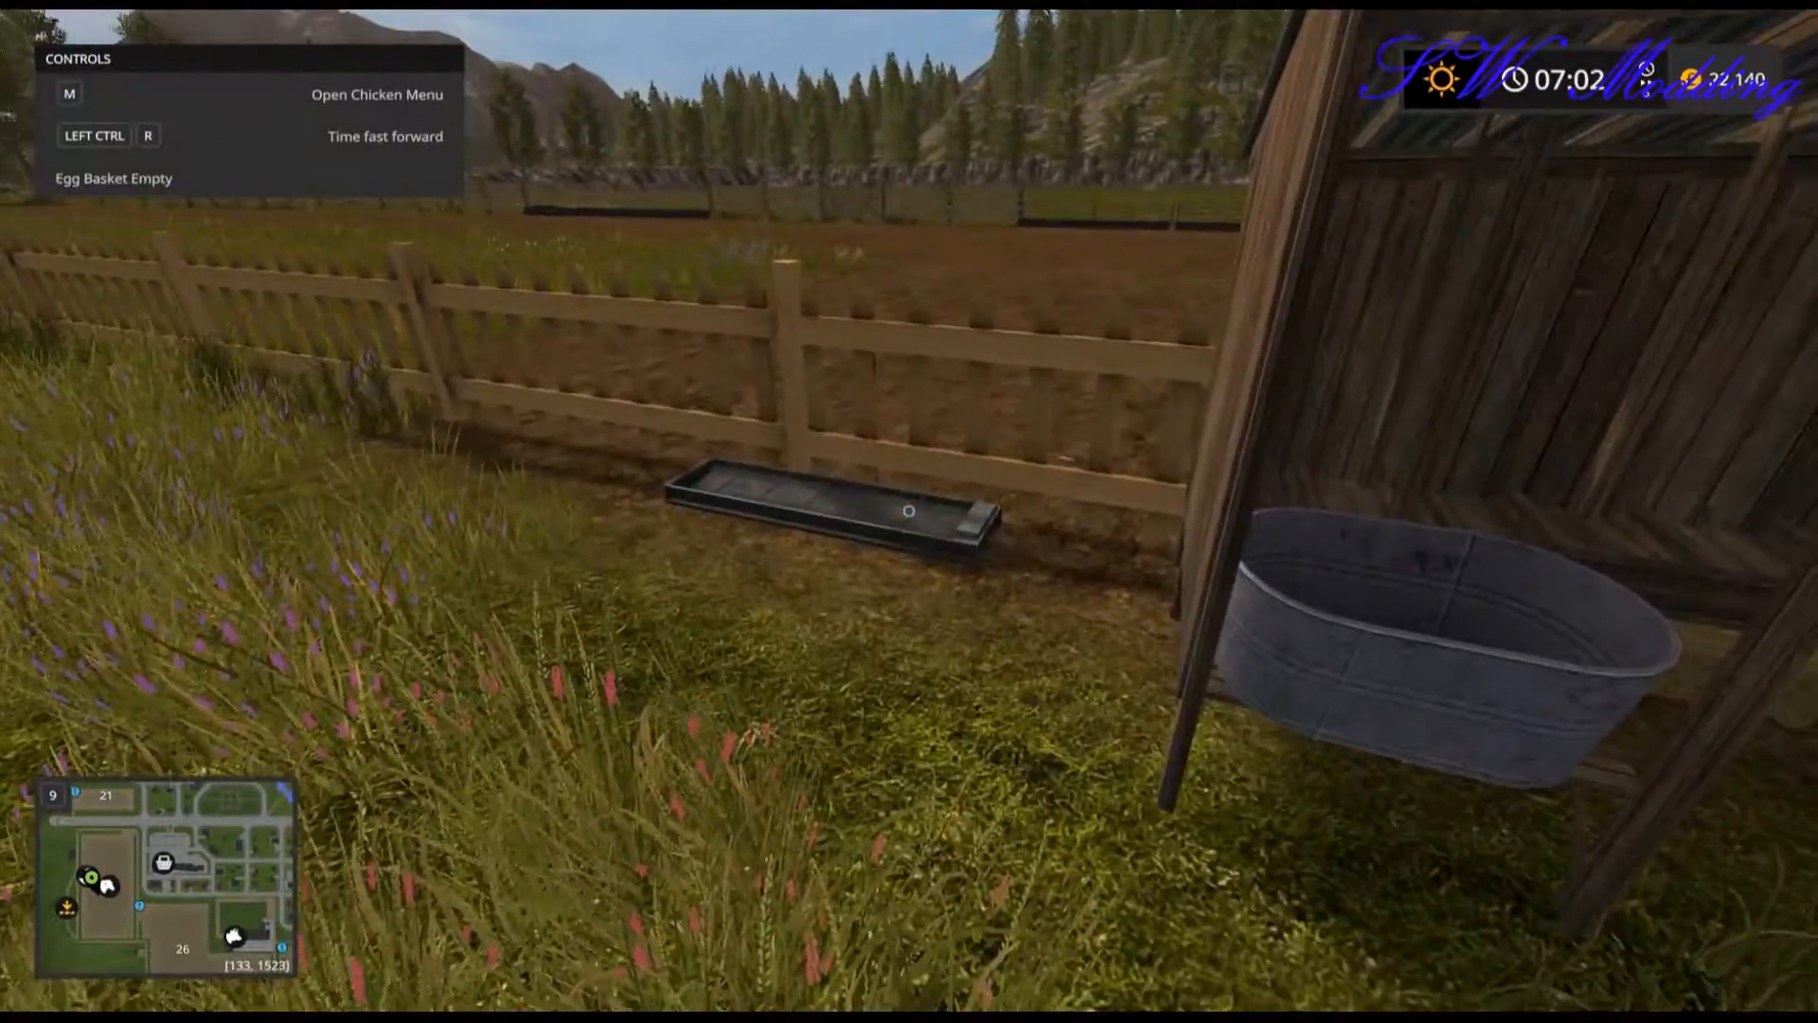
key("s")
key("s")
key("d")
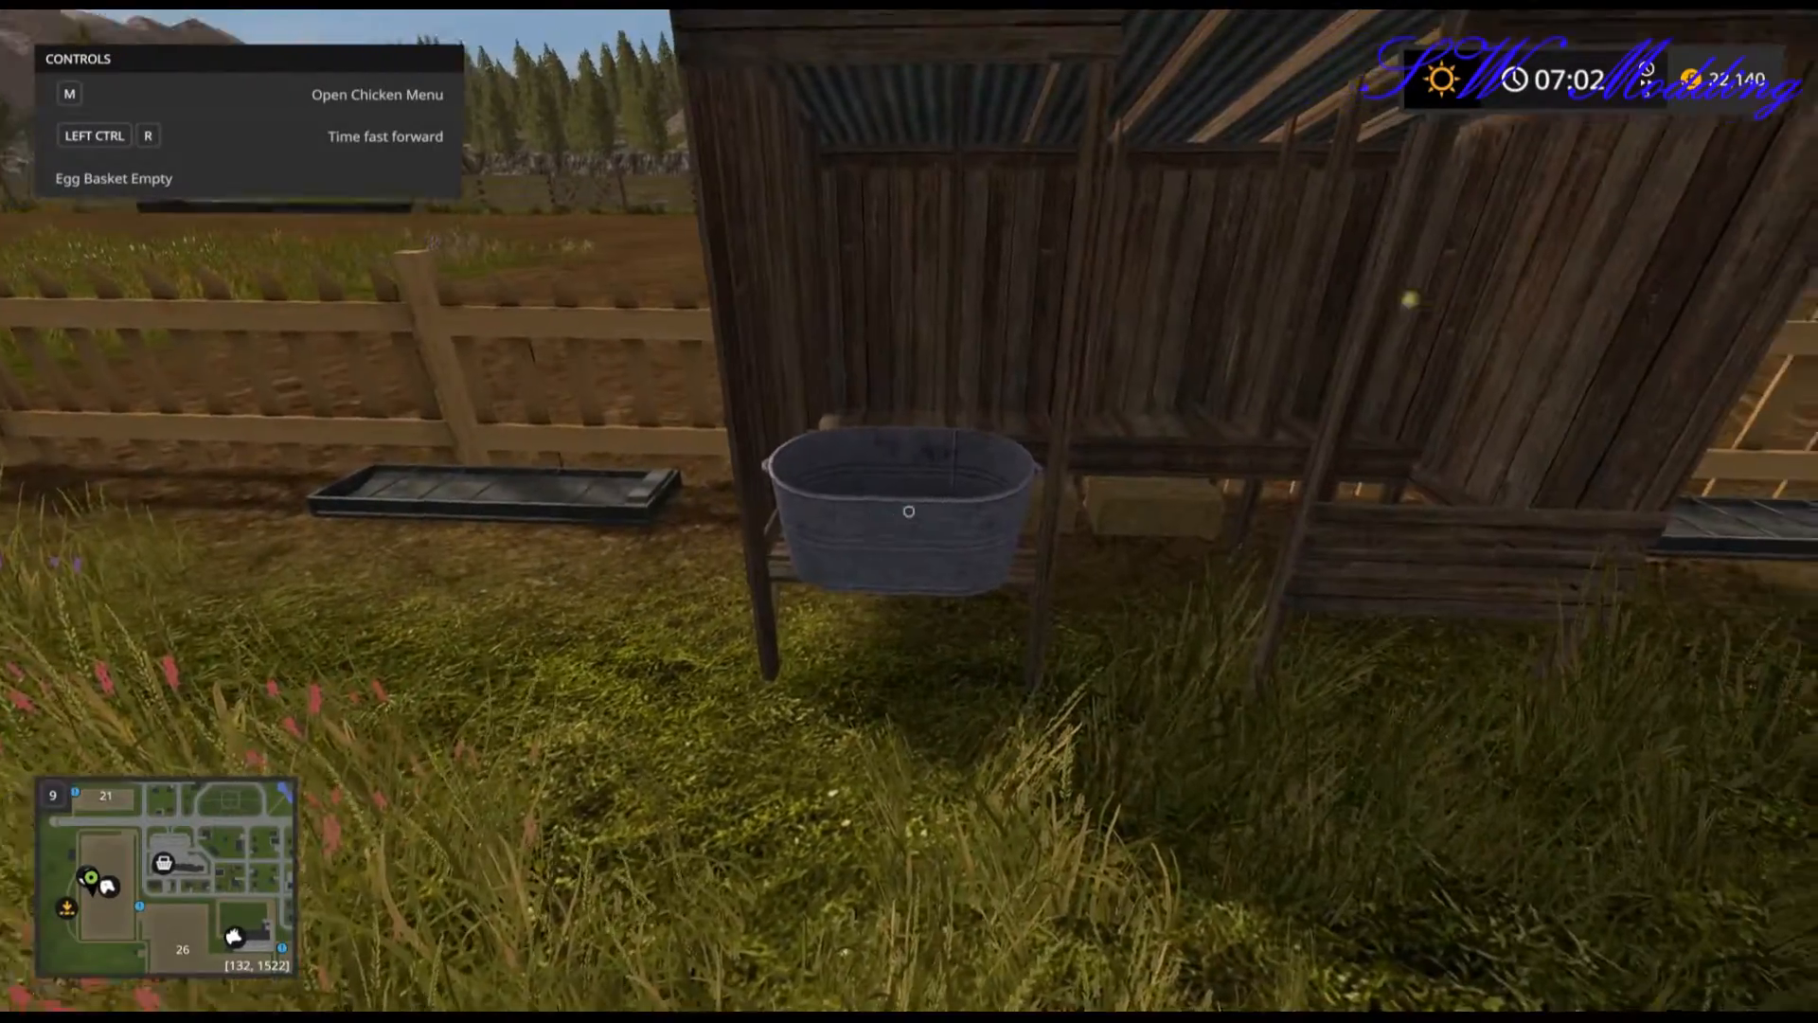
key("d")
key("s")
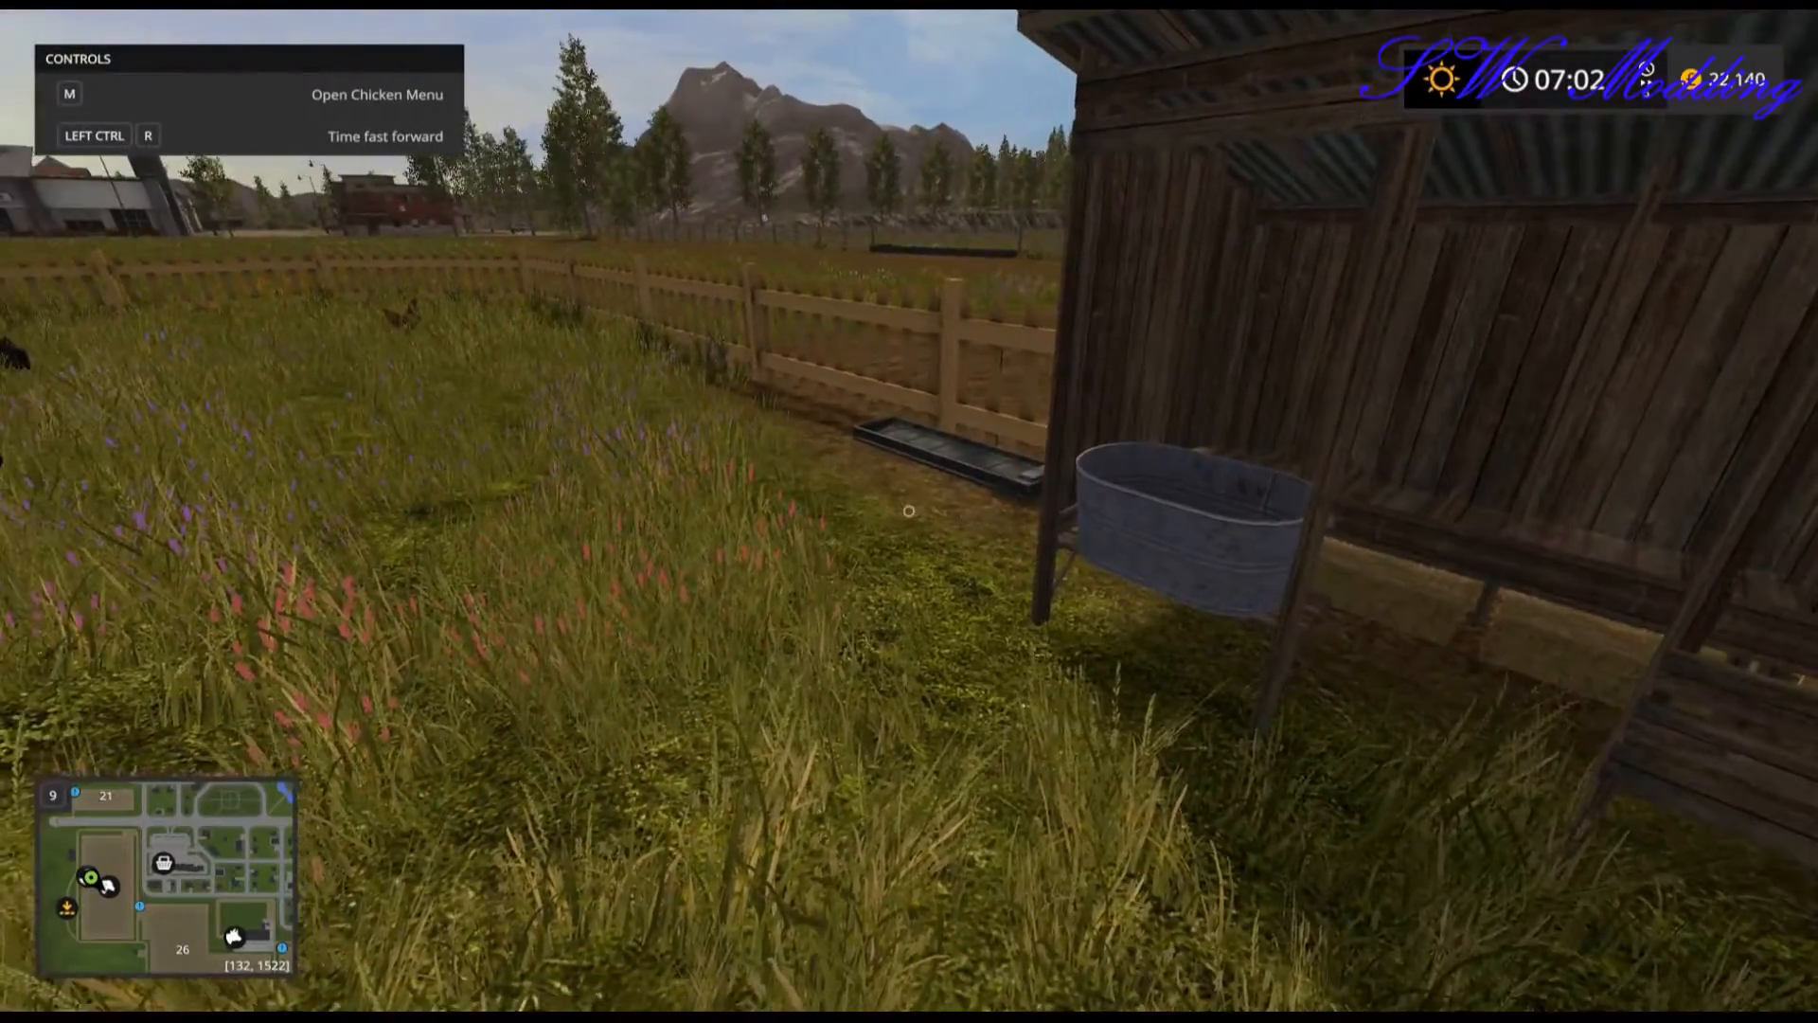
key("d")
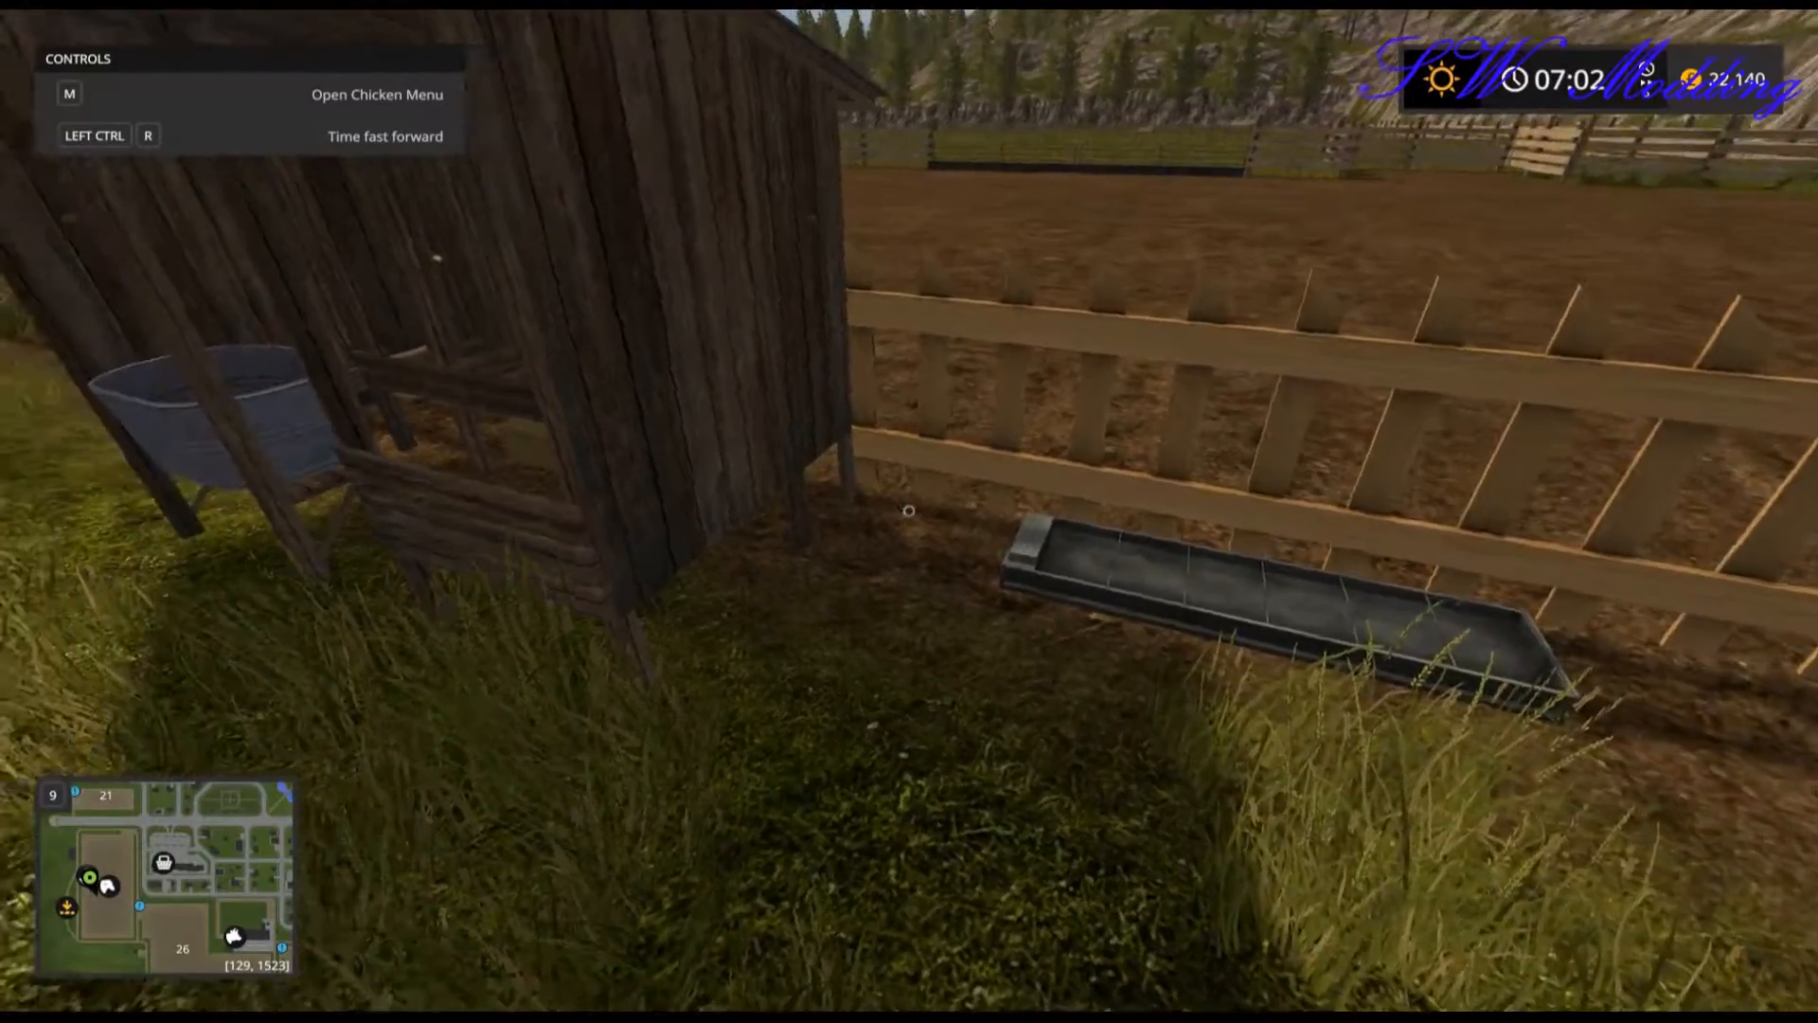
key("a")
key("a")
key("w")
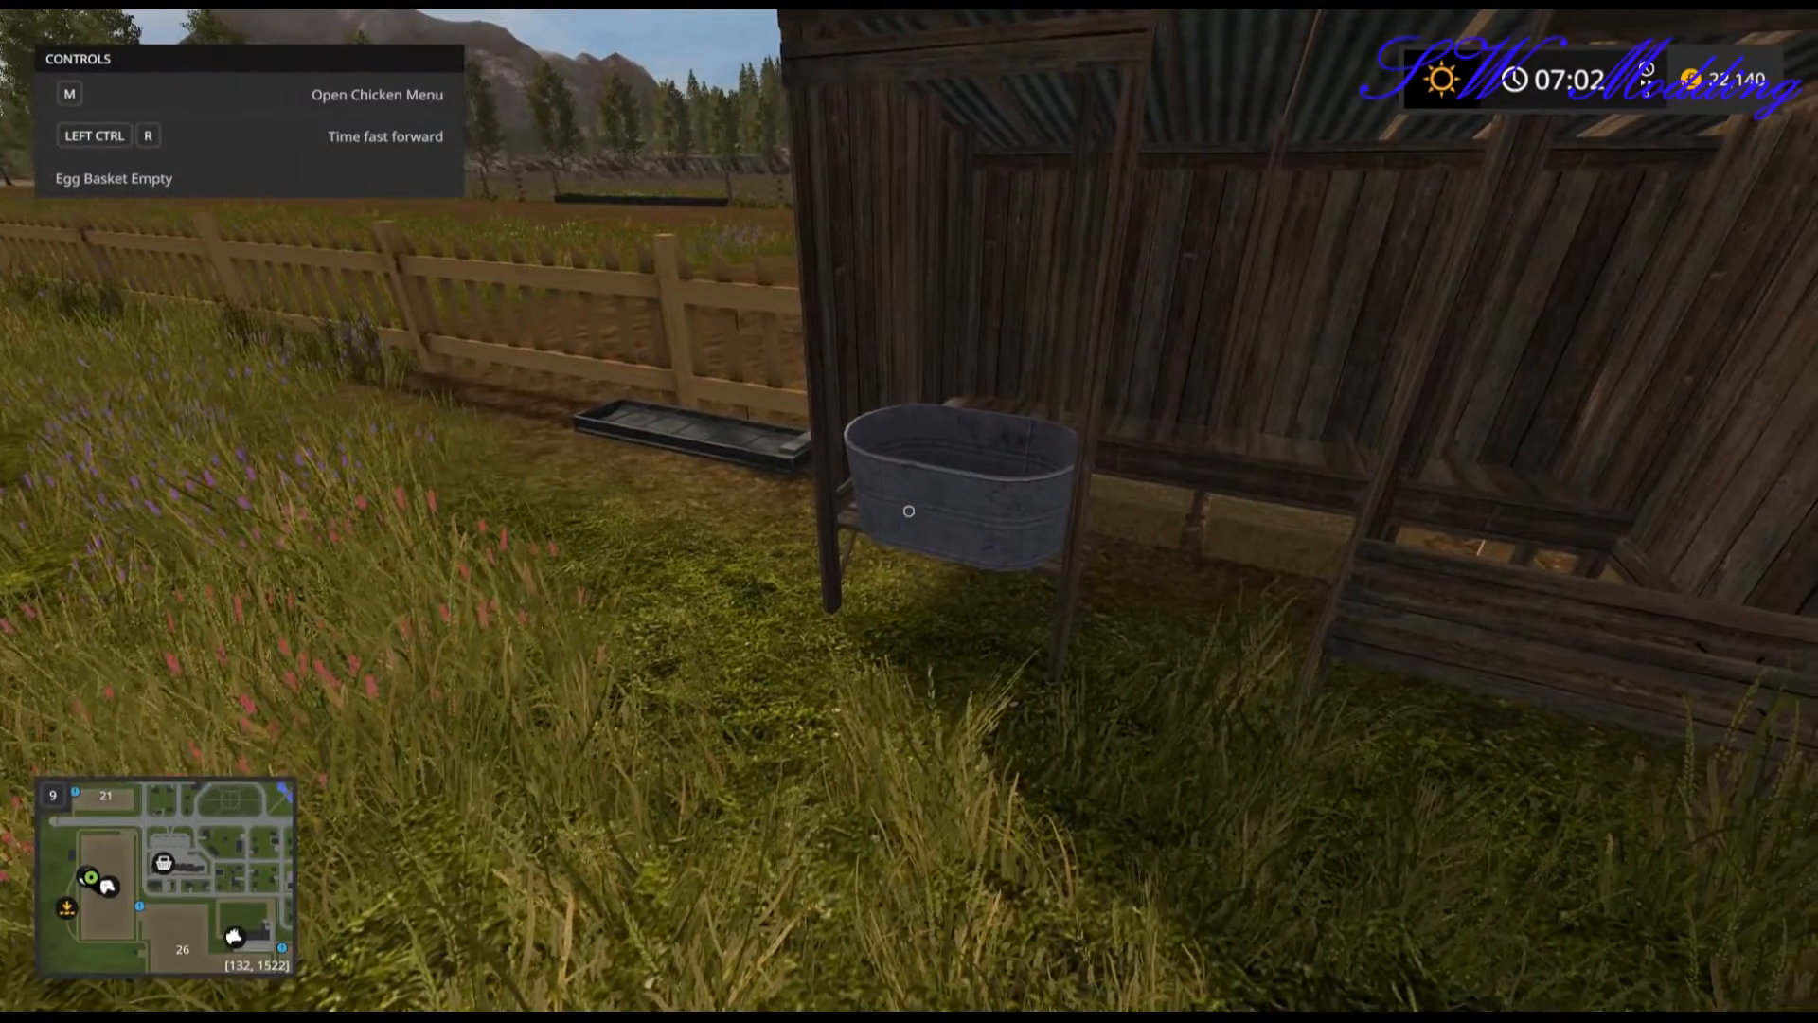
Look over the shelter and egg basket, check the Lay Eggs (Standard) statistics in the chicken menu, and leave it.
key("d")
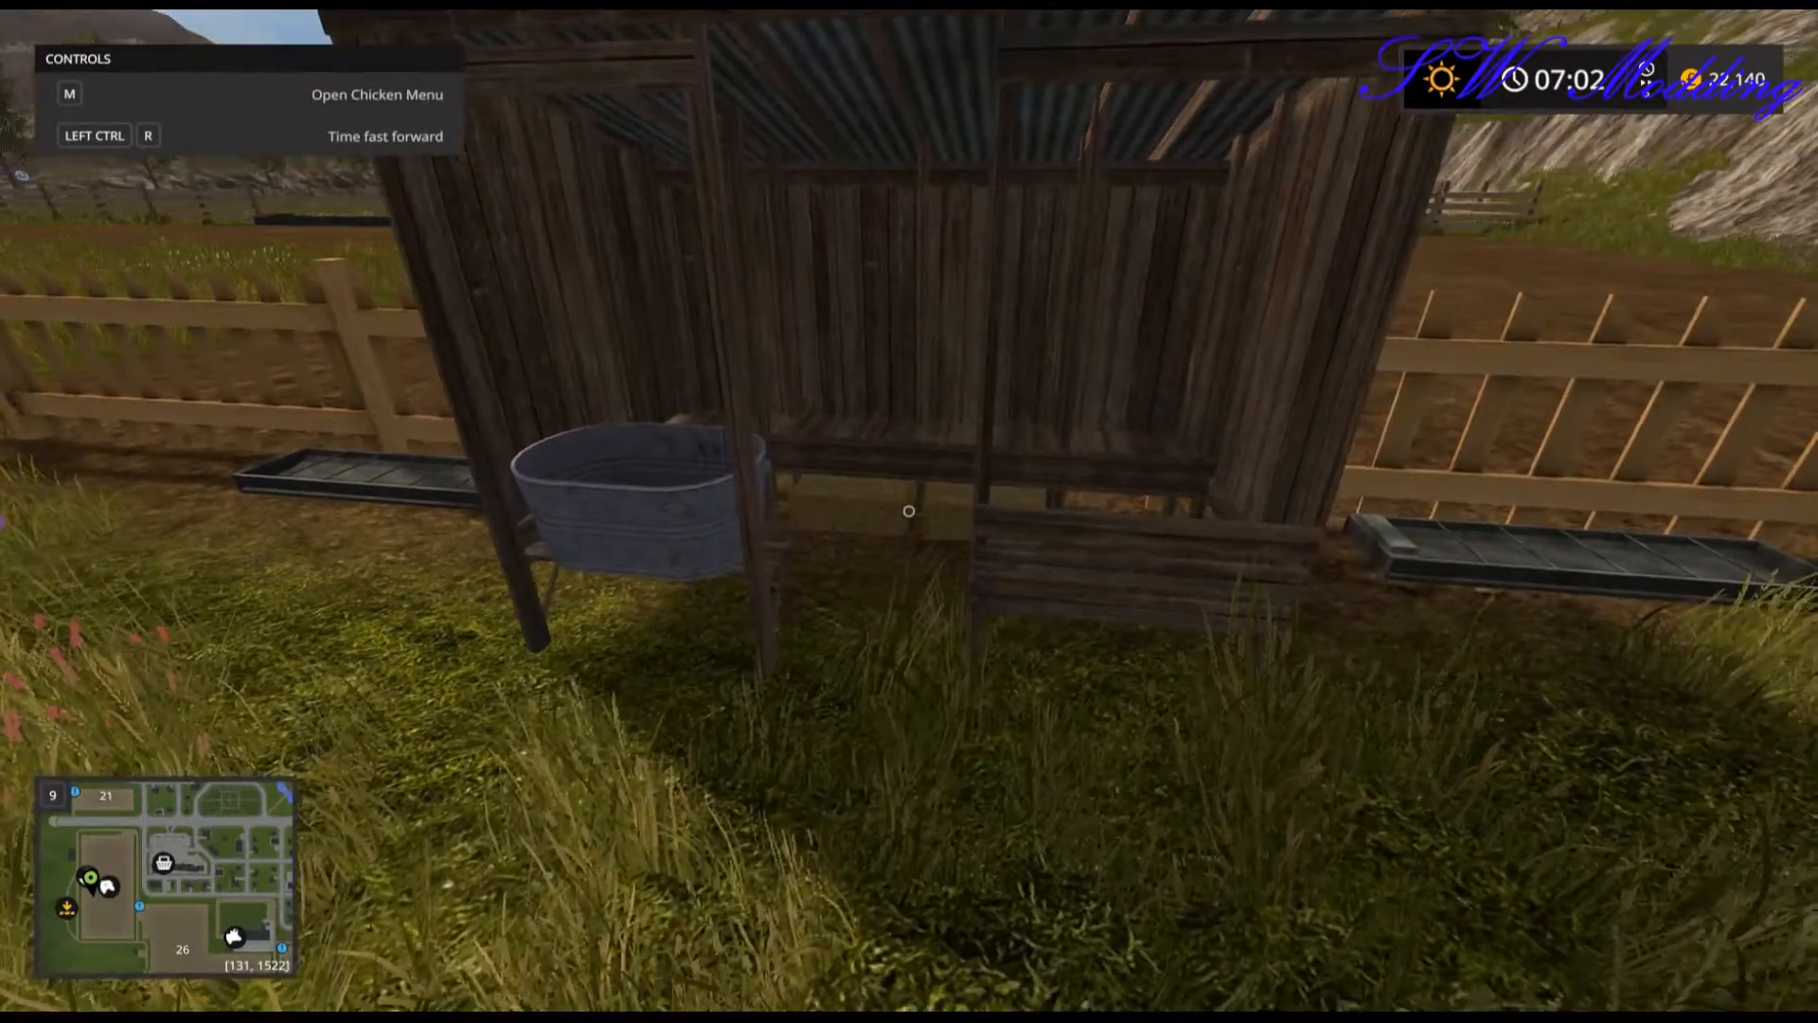
key("w")
key("w")
key("a")
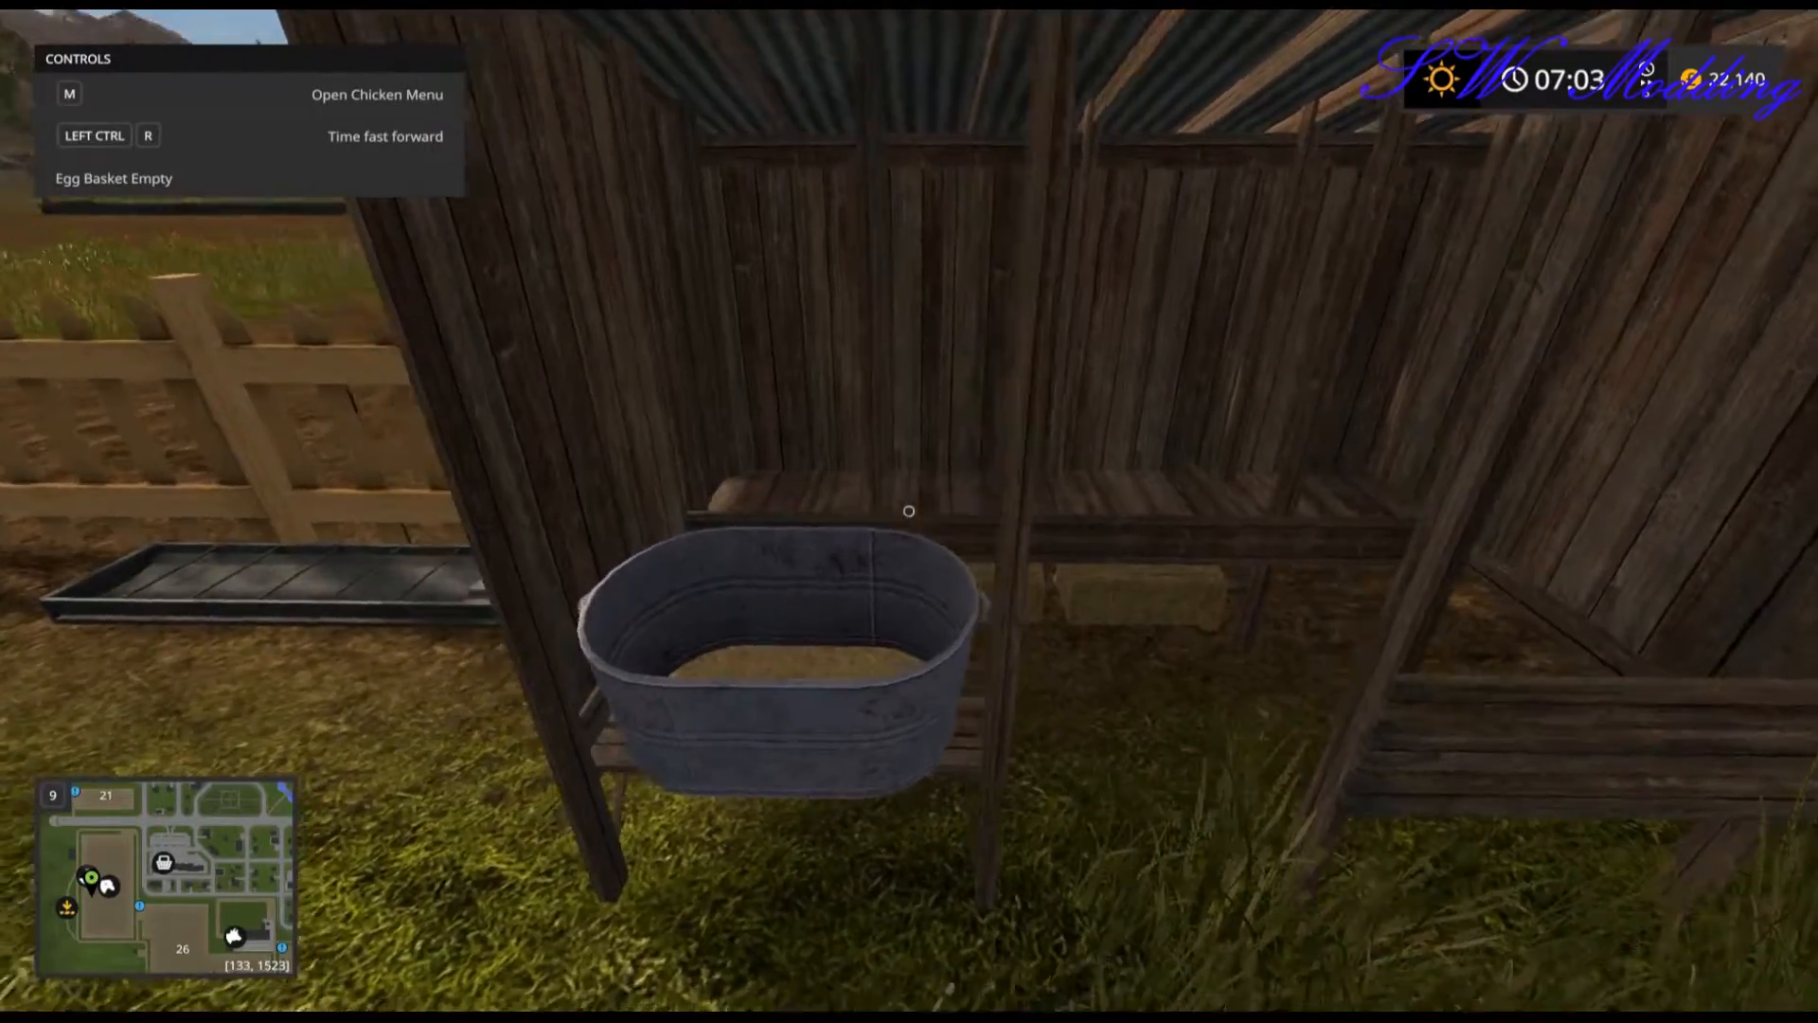
key("s")
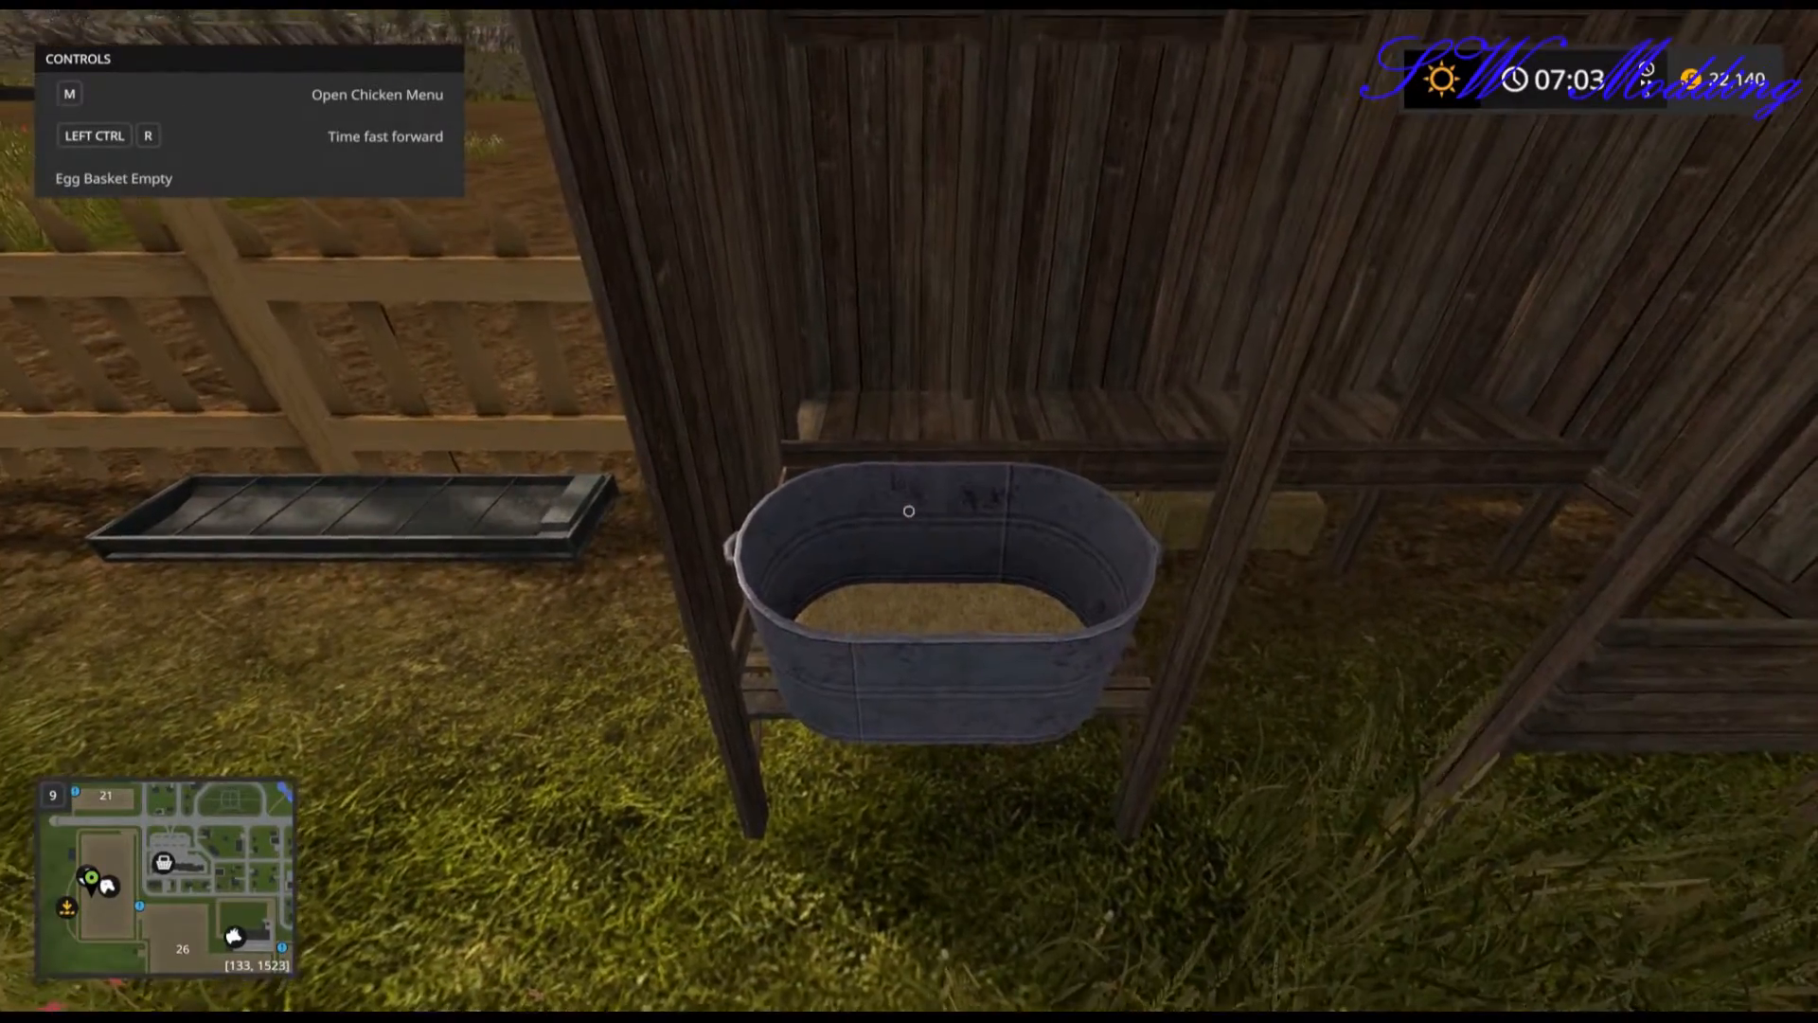
key("d")
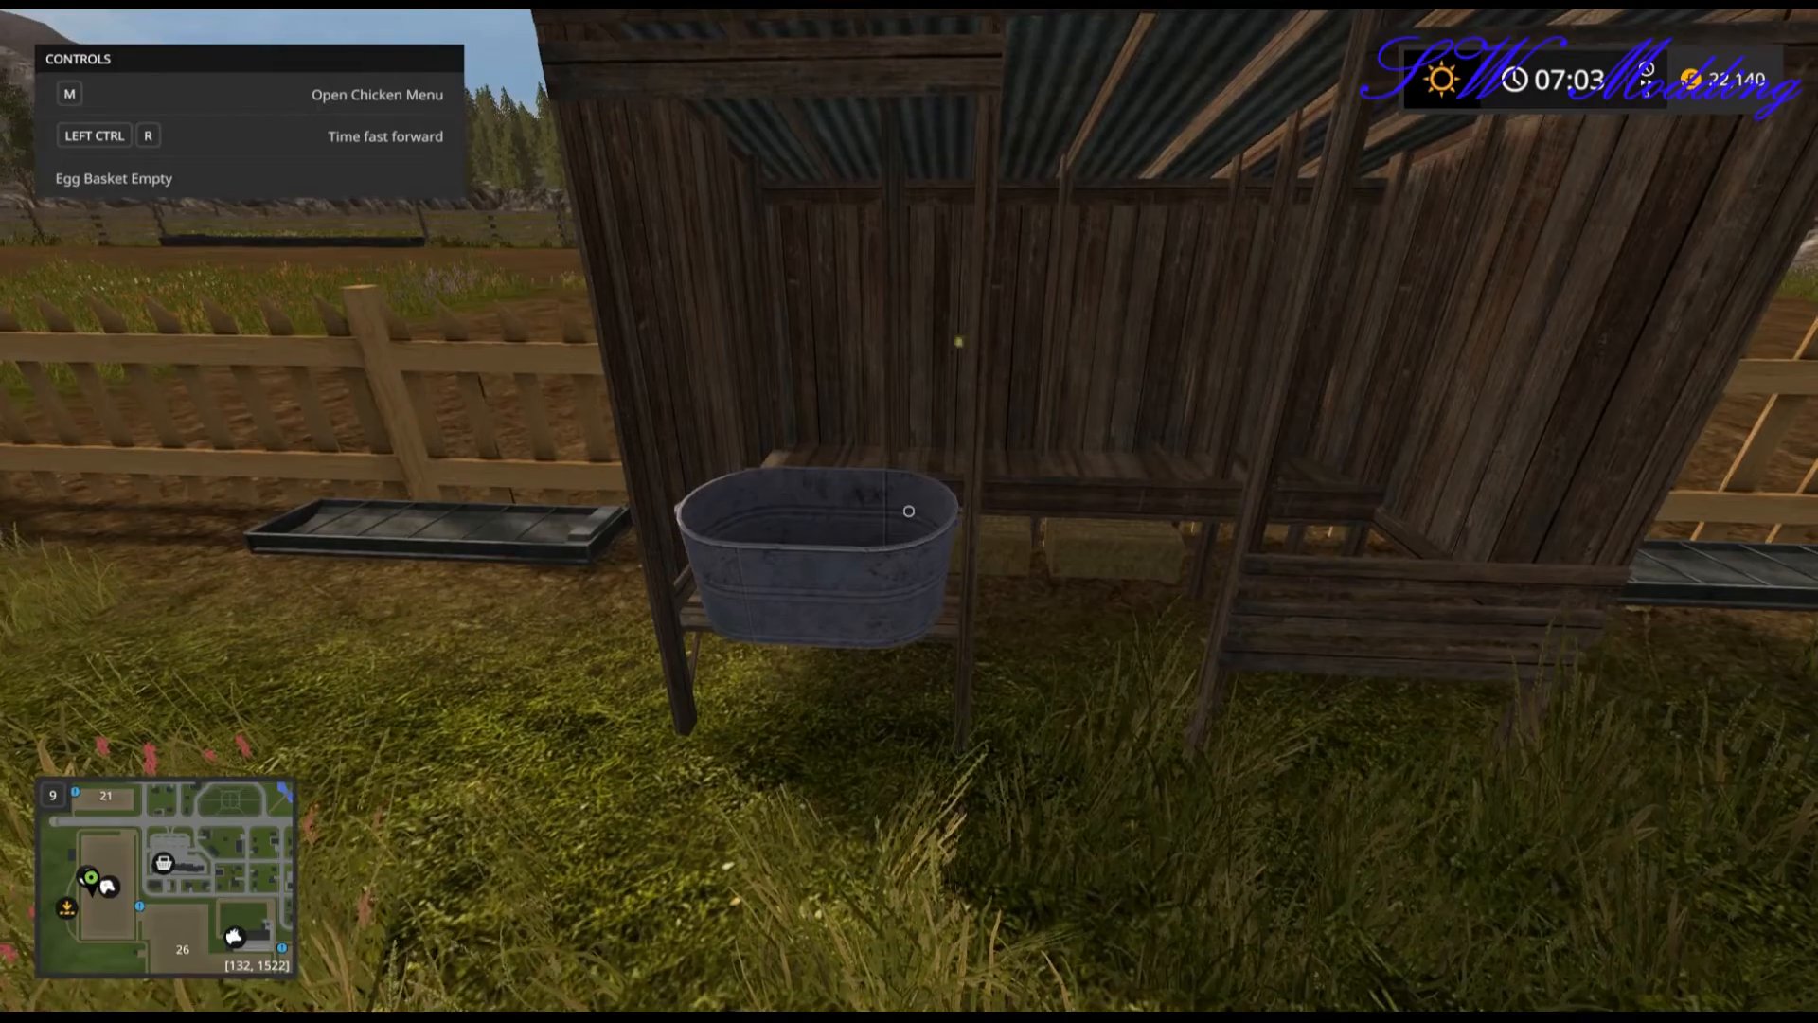
key("w")
key("a")
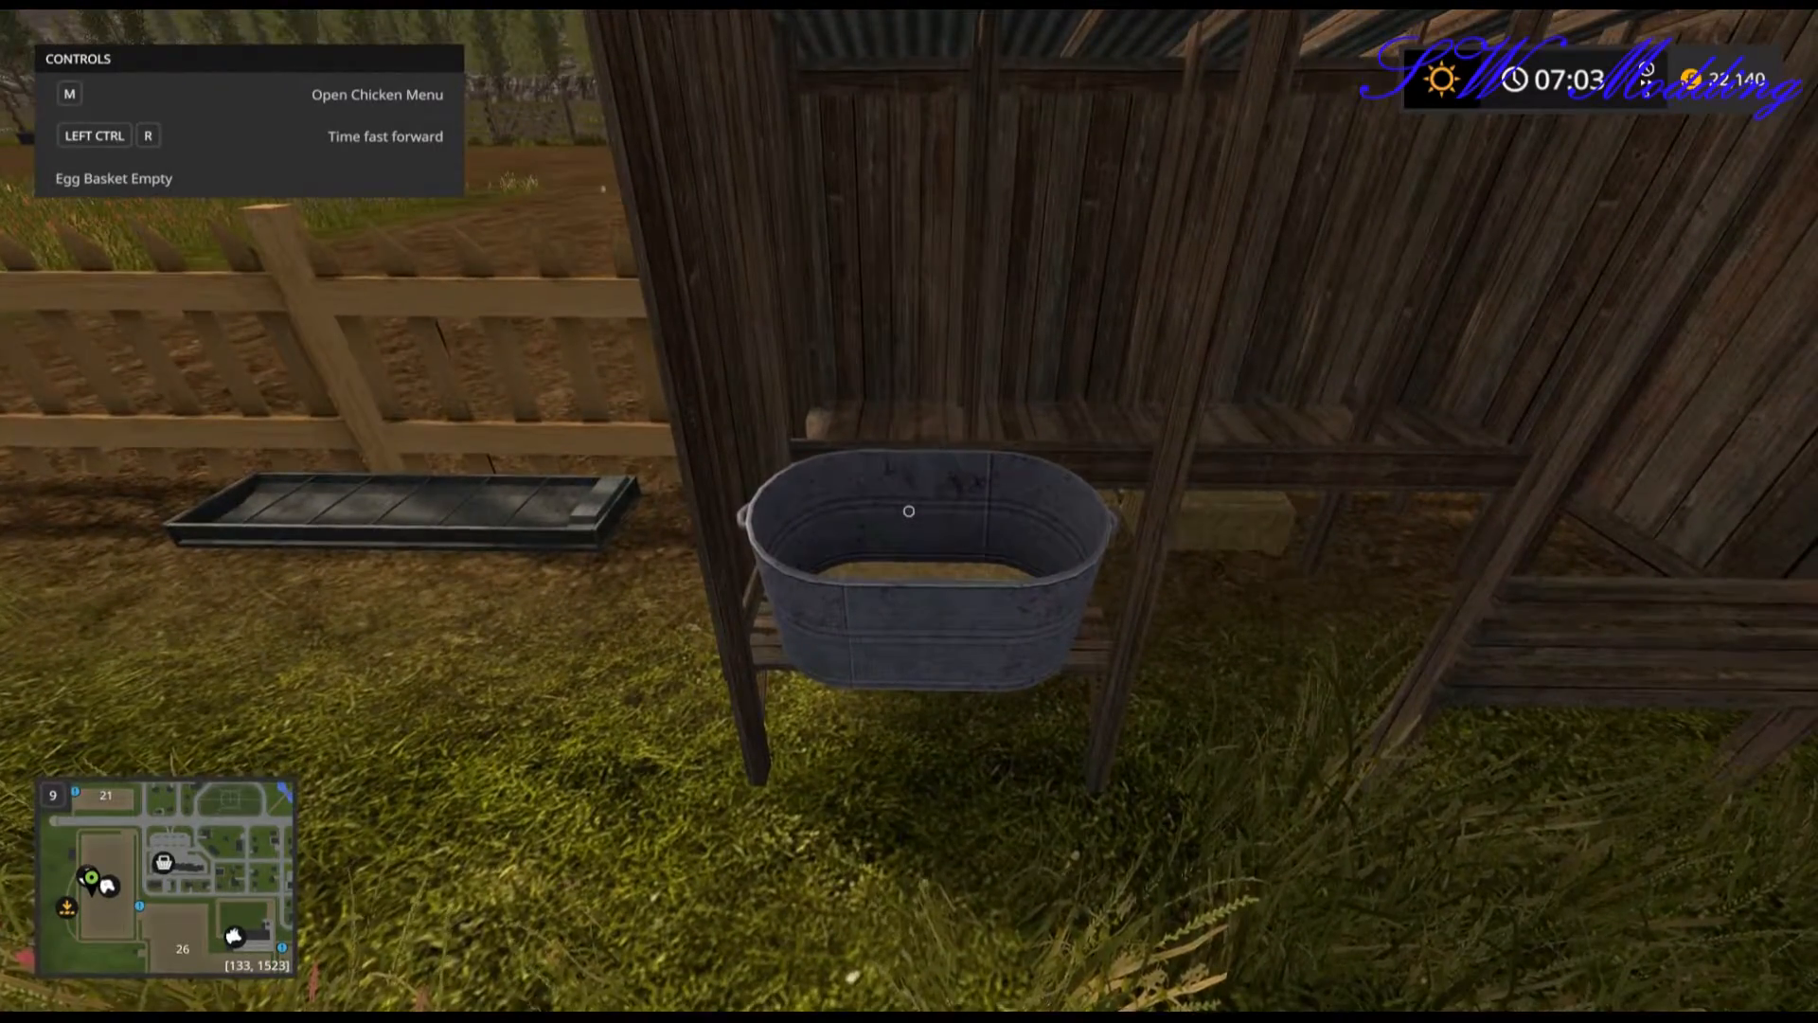
key("m")
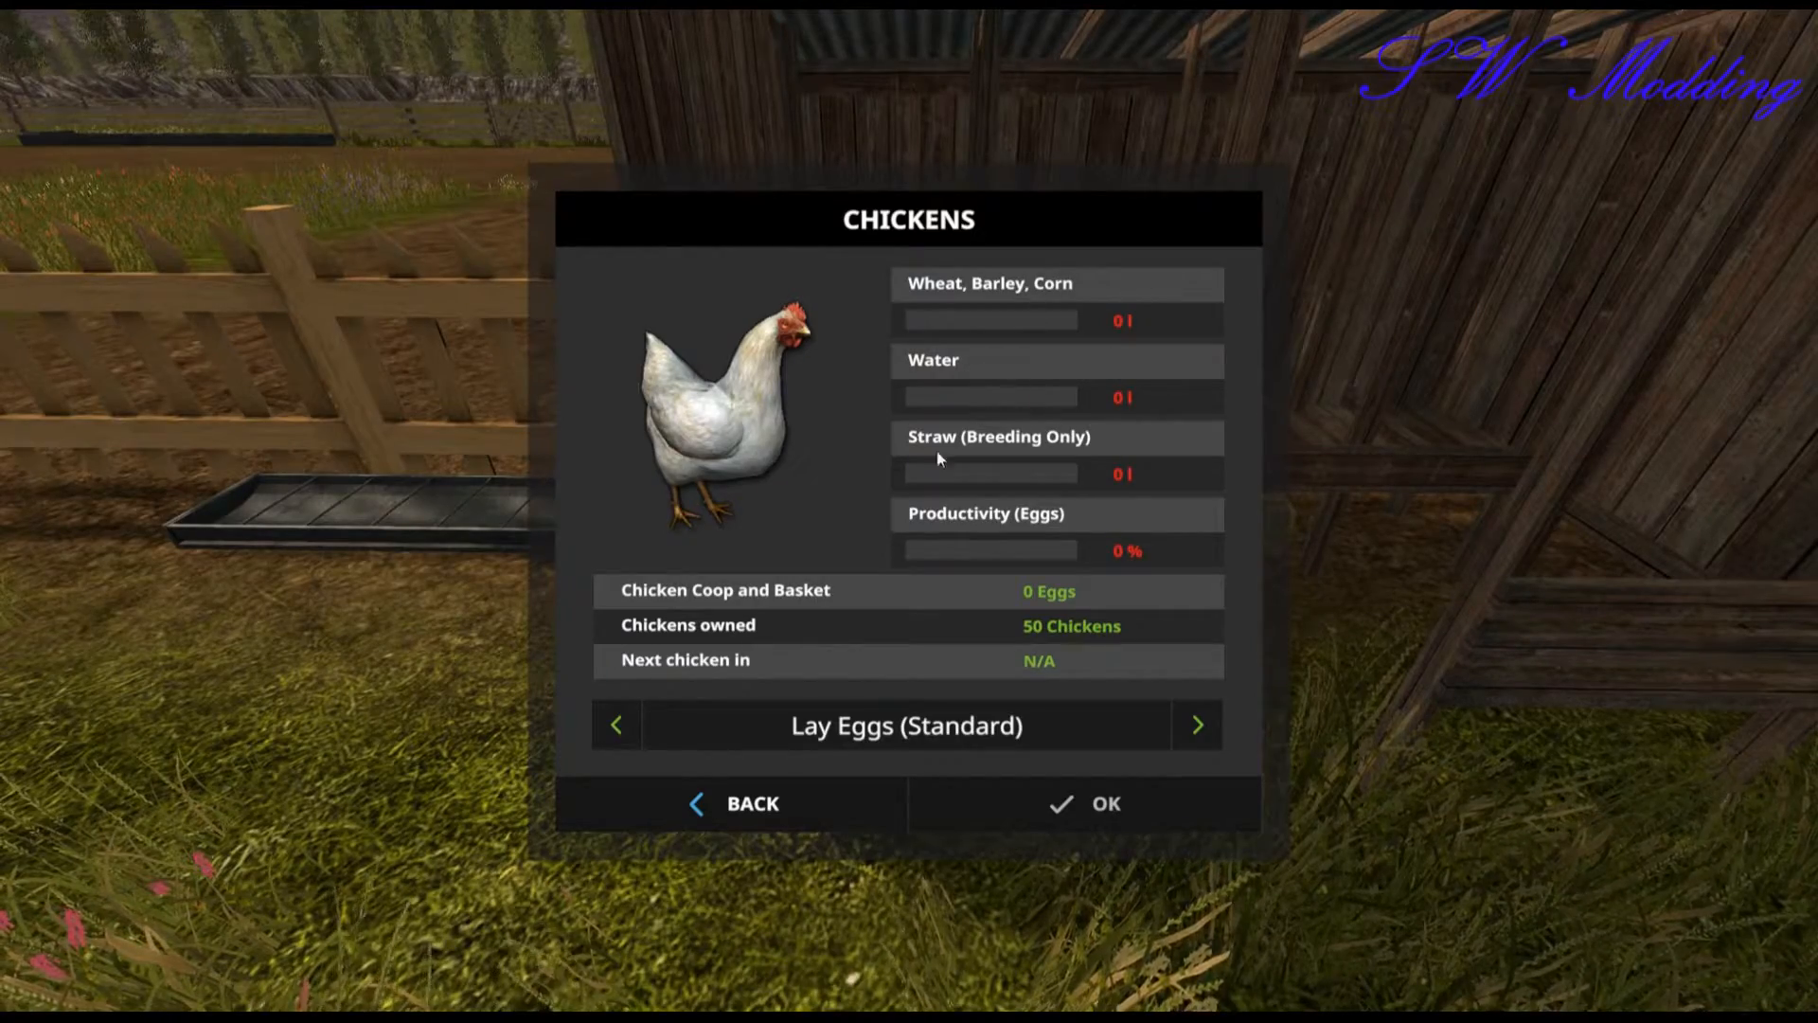
left_click(739, 803)
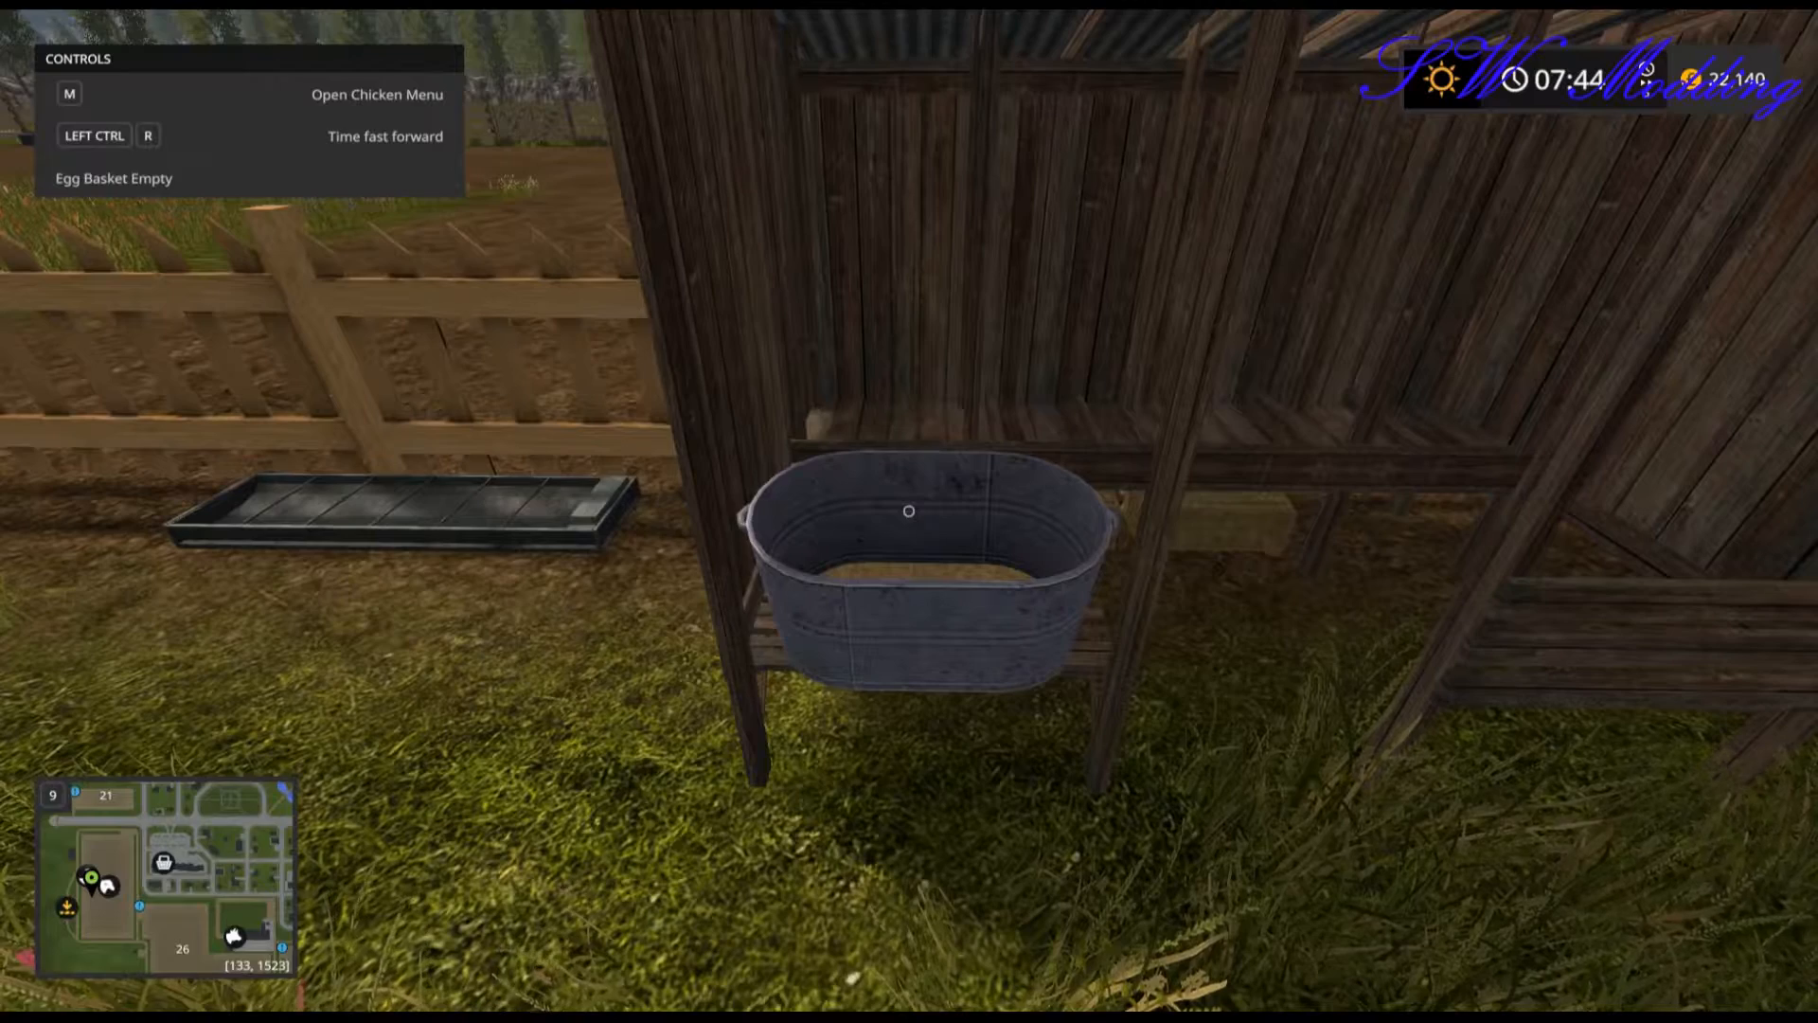
Switch the chickens to the Breed Chickens mode in the chicken menu and accept the missing-straw warning.
key("m")
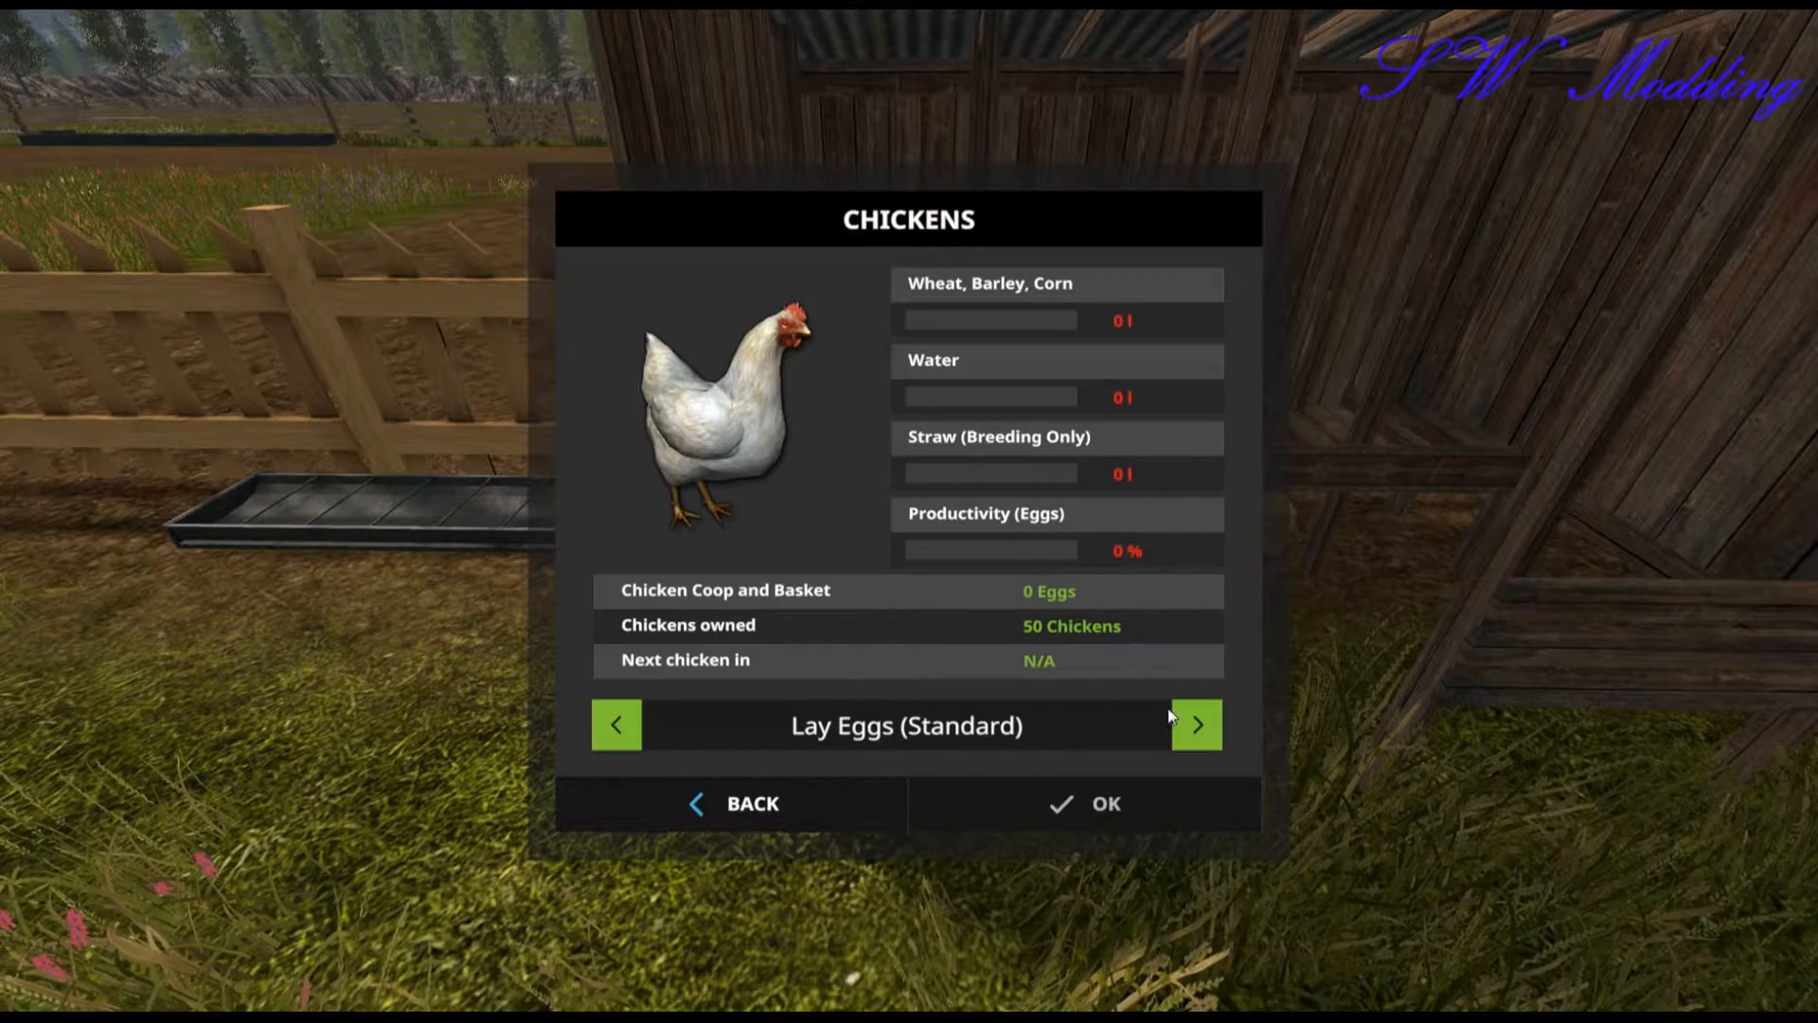
left_click(1198, 725)
left_click(1124, 805)
left_click(877, 672)
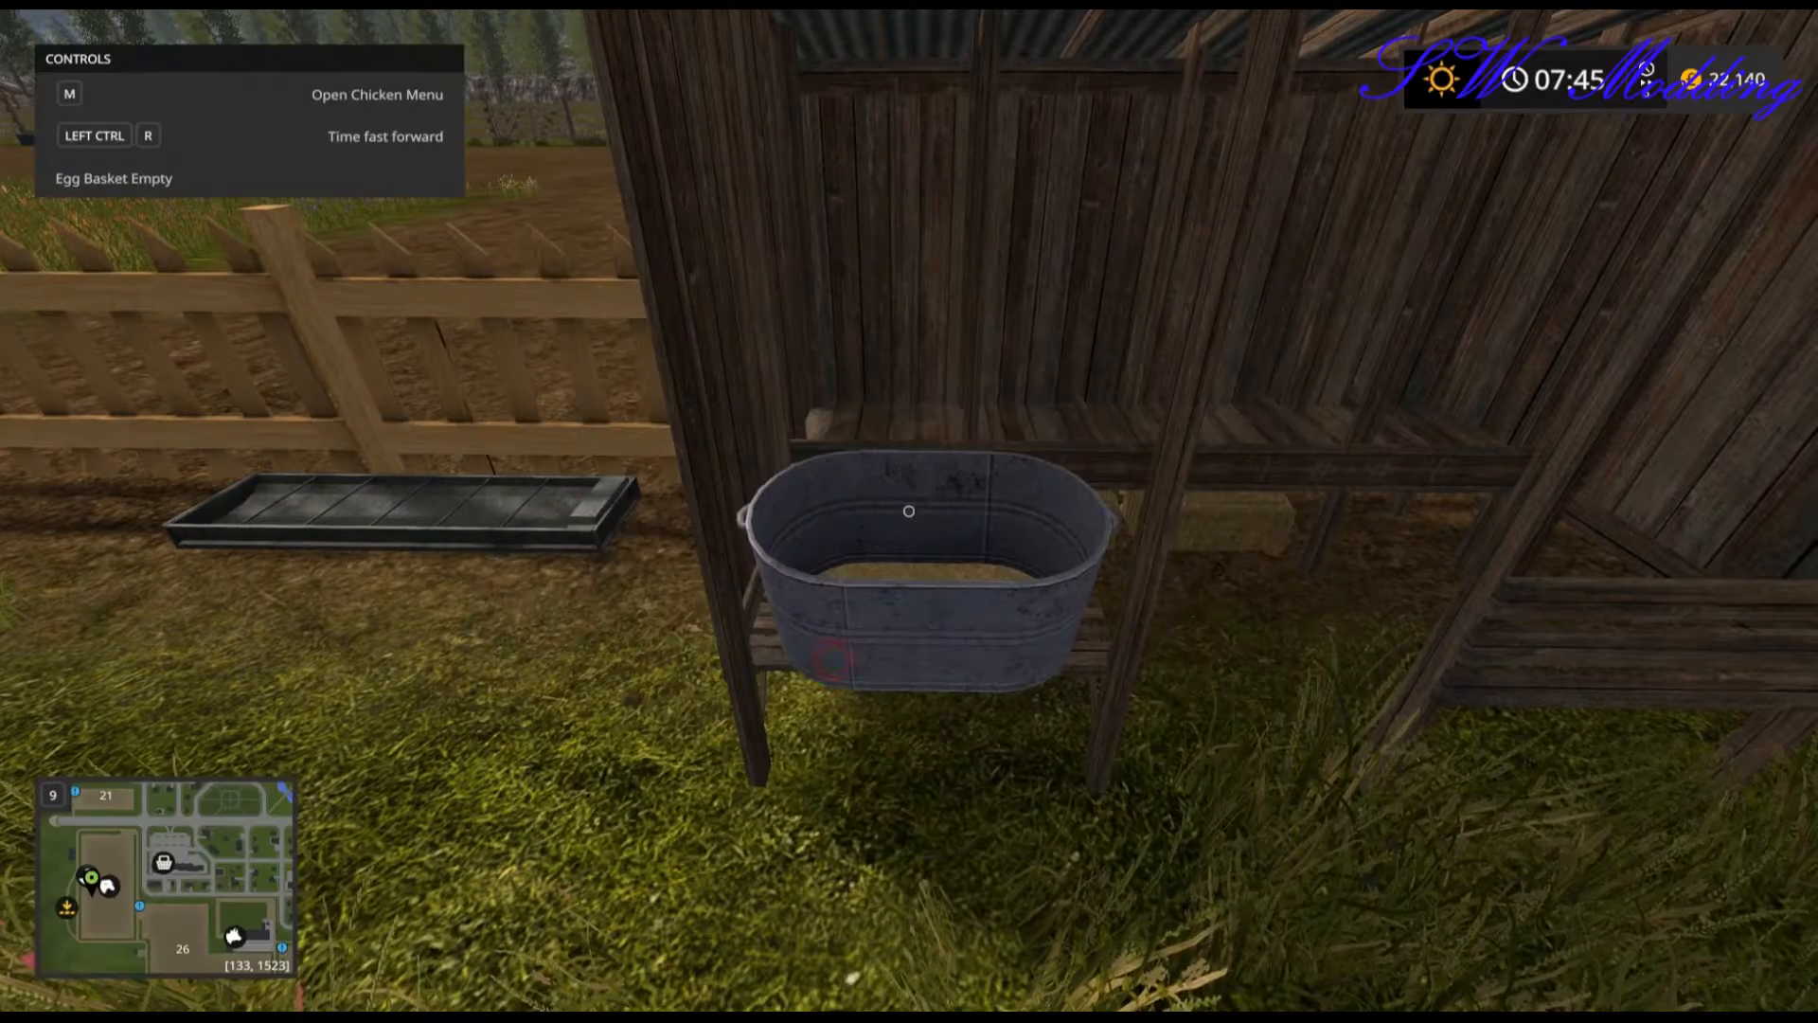
Check the Breed Chickens mode and its food, water, straw and productivity levels in the chicken menu, closing it each time.
key("m")
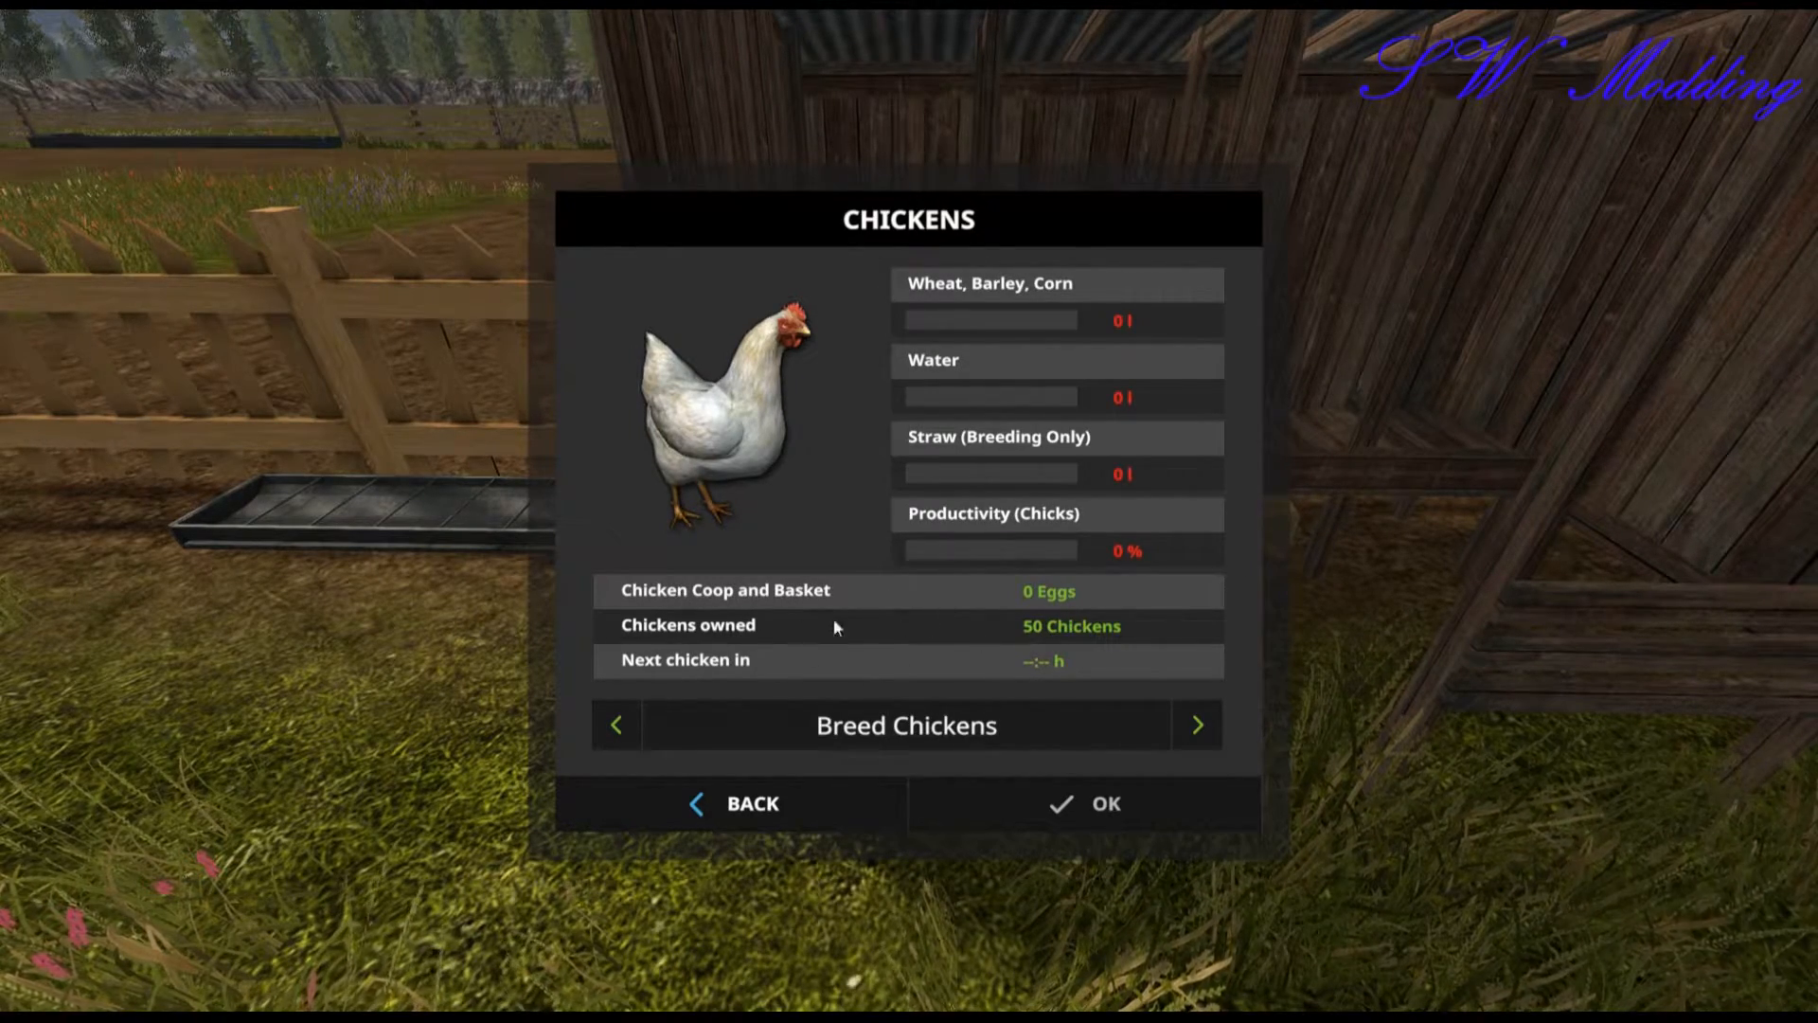
left_click(760, 799)
key("m")
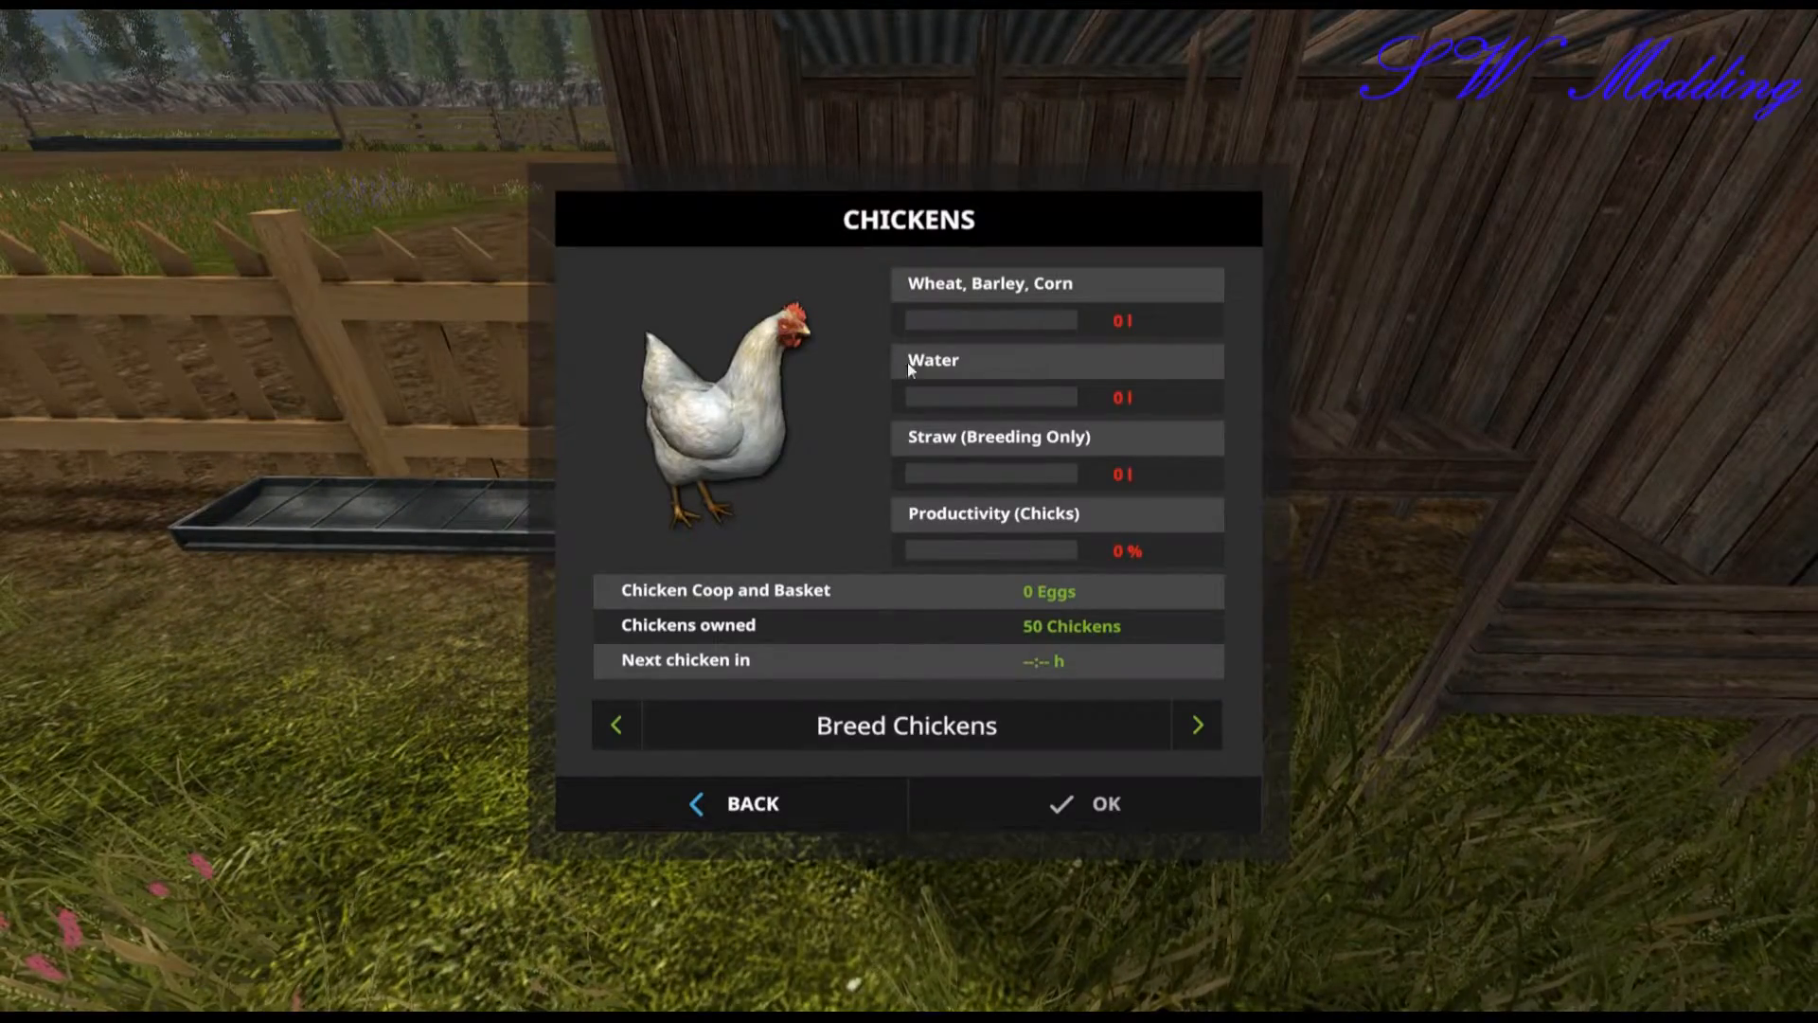
left_click(837, 804)
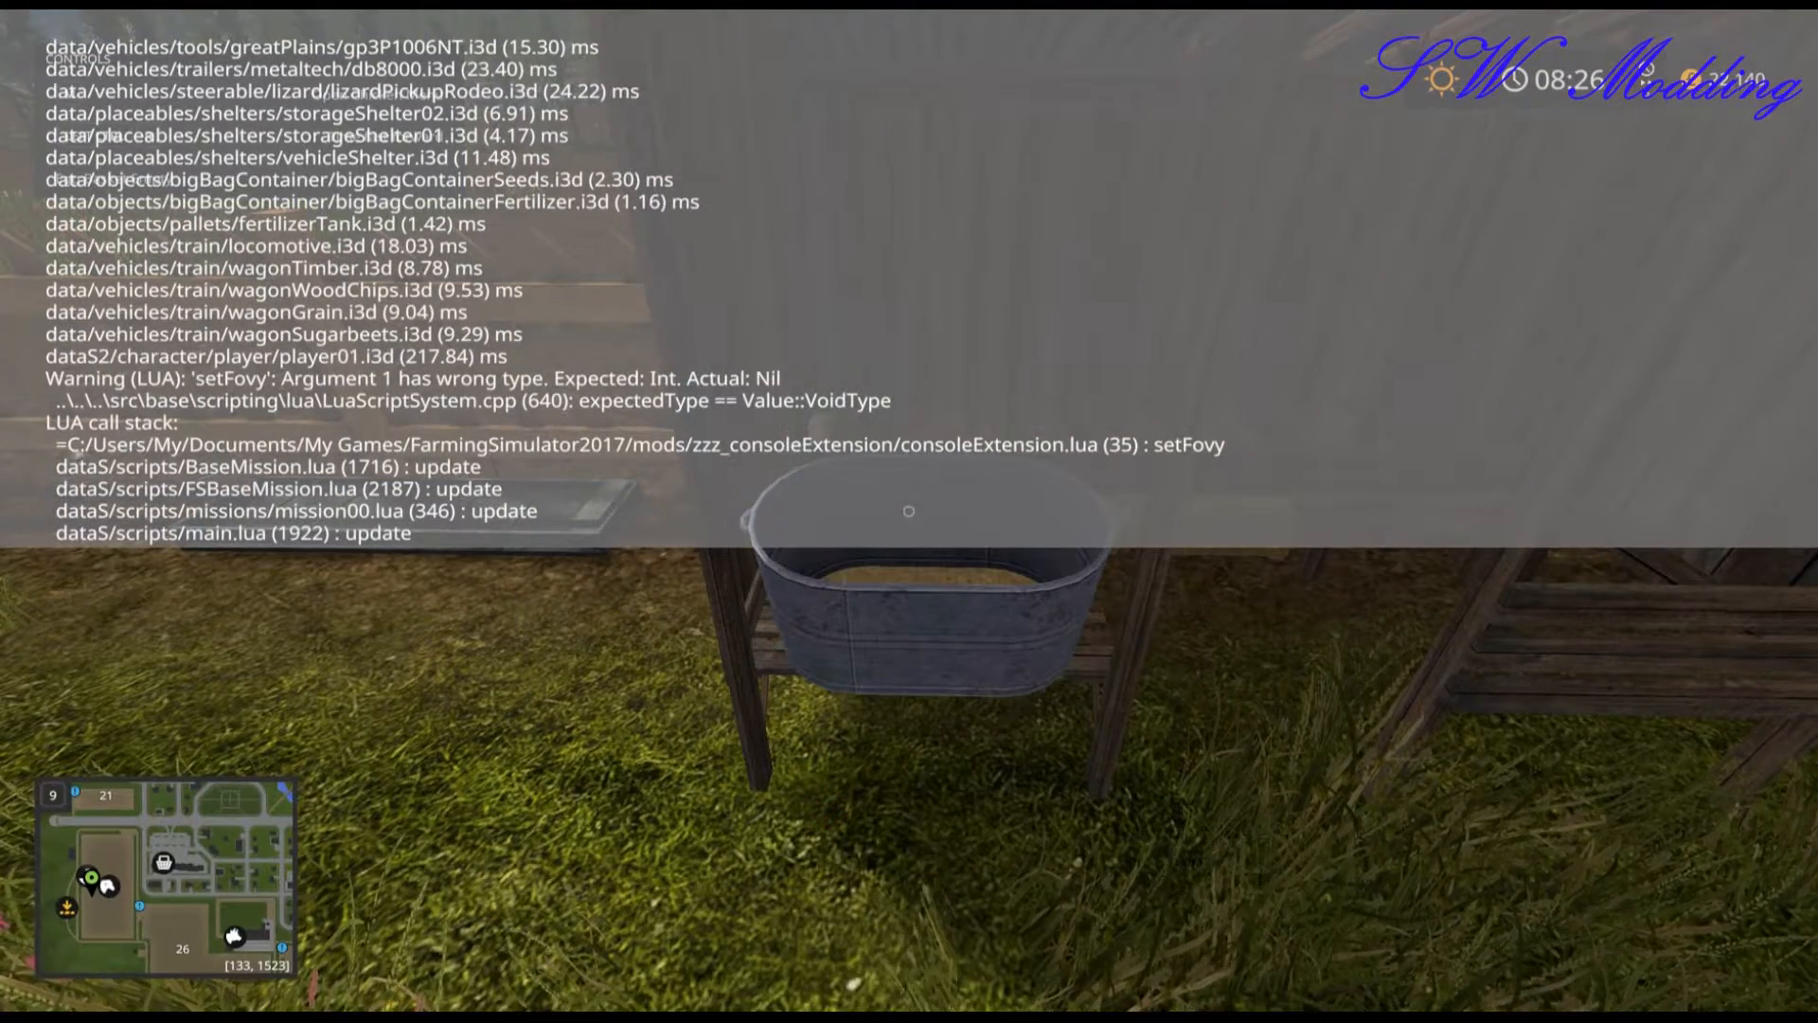
Read through the game's console log for mod loading messages and errors, and close the console.
scroll(635, 290, "up", 7)
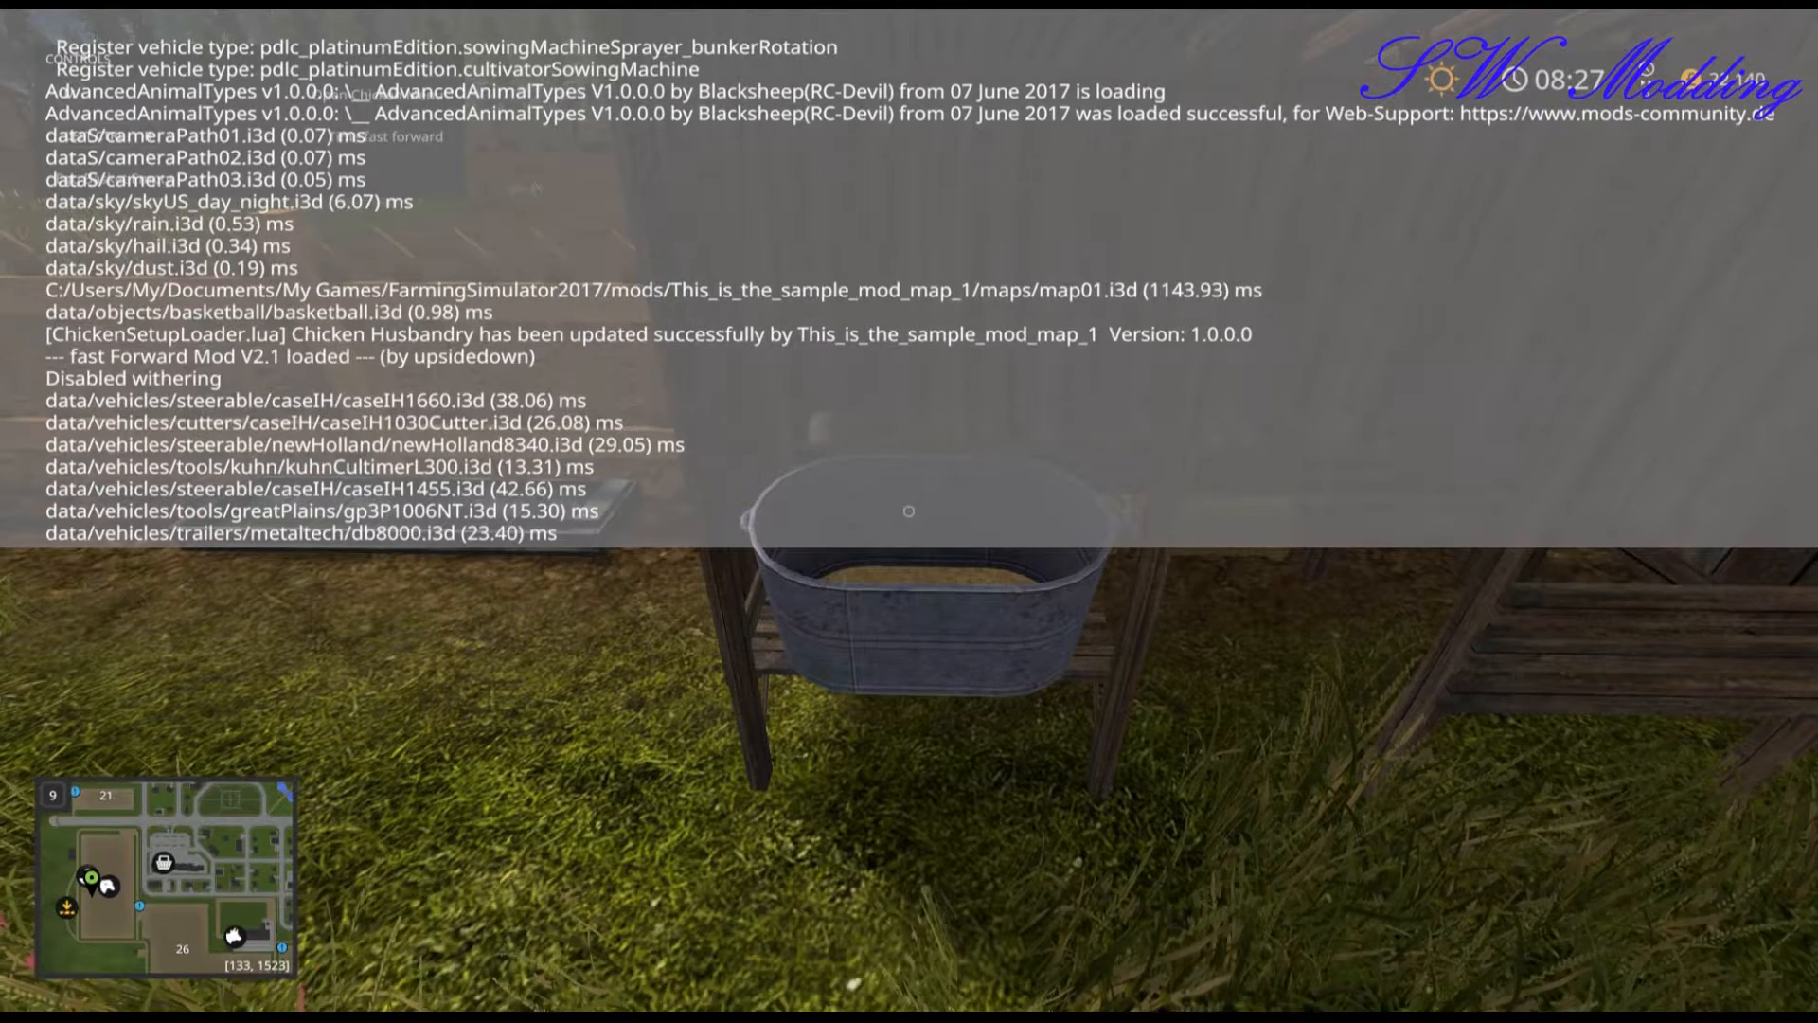
scroll(908, 512, "up", 8)
scroll(908, 511, "up", 10)
scroll(908, 511, "down", 4)
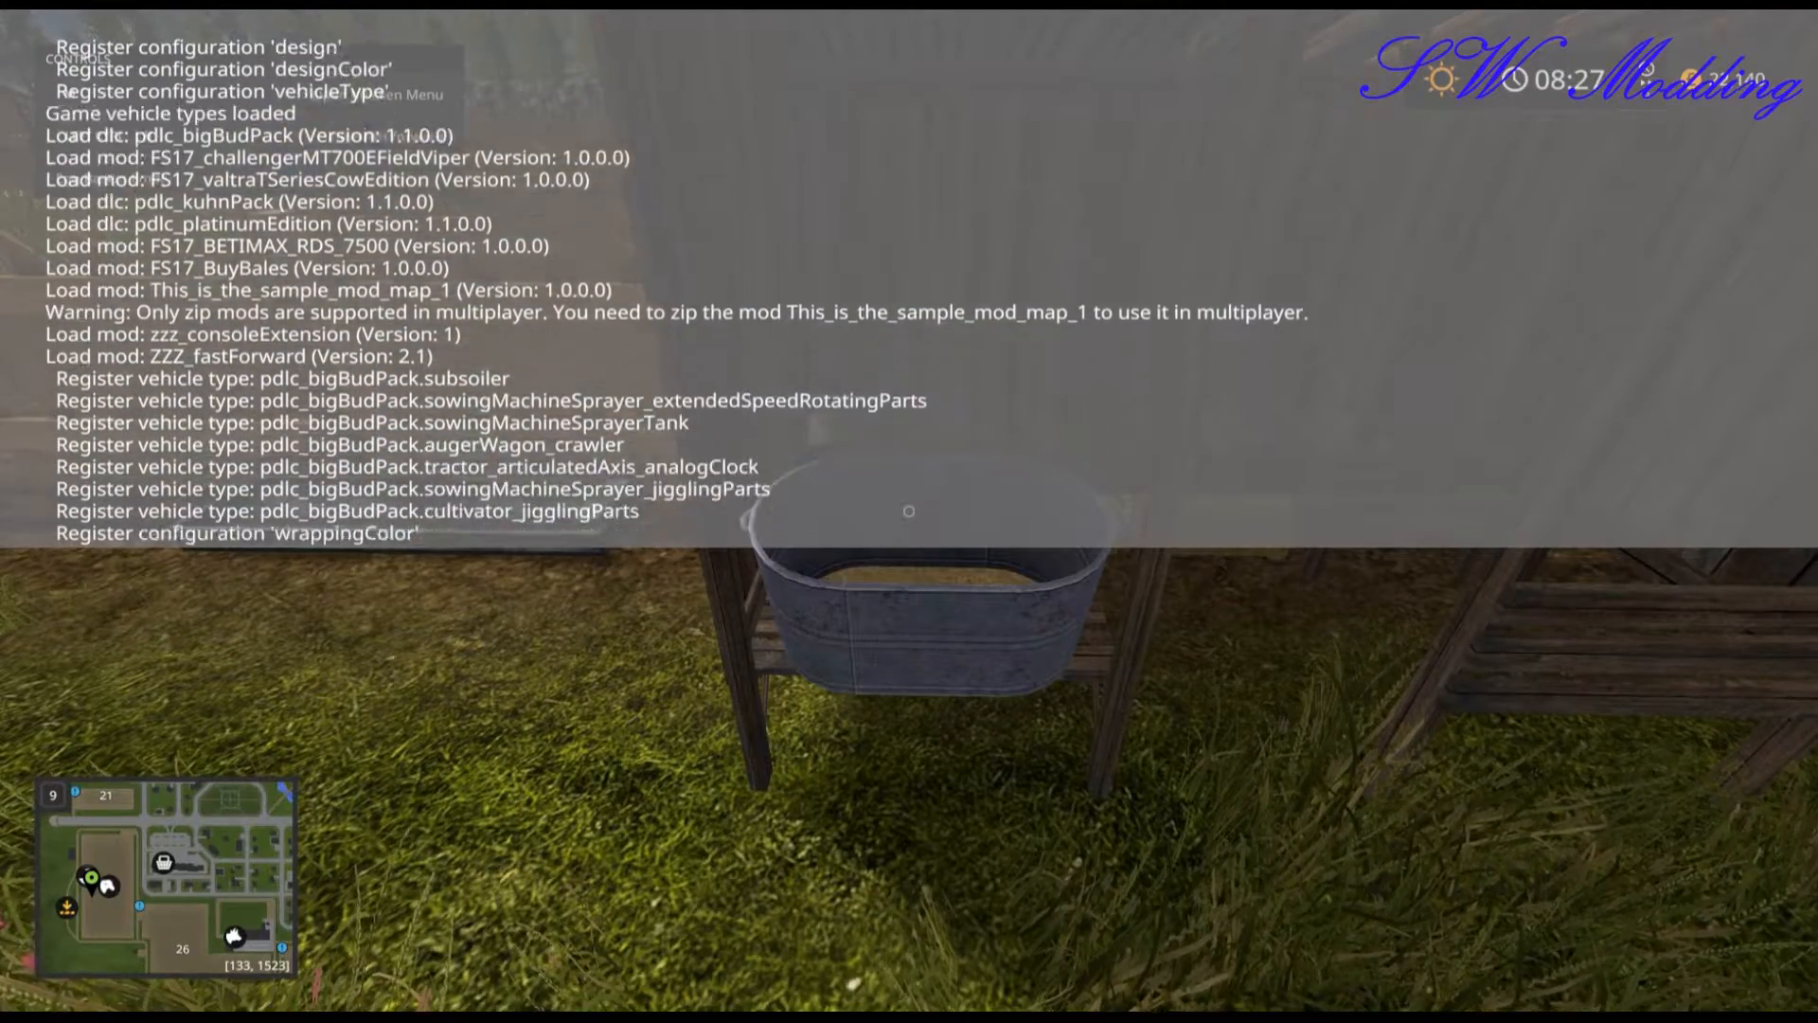
scroll(908, 511, "down", 15)
key("grave")
key("grave")
Step away from the egg basket and back, and review the active chicken mode in its menu once more.
key("s")
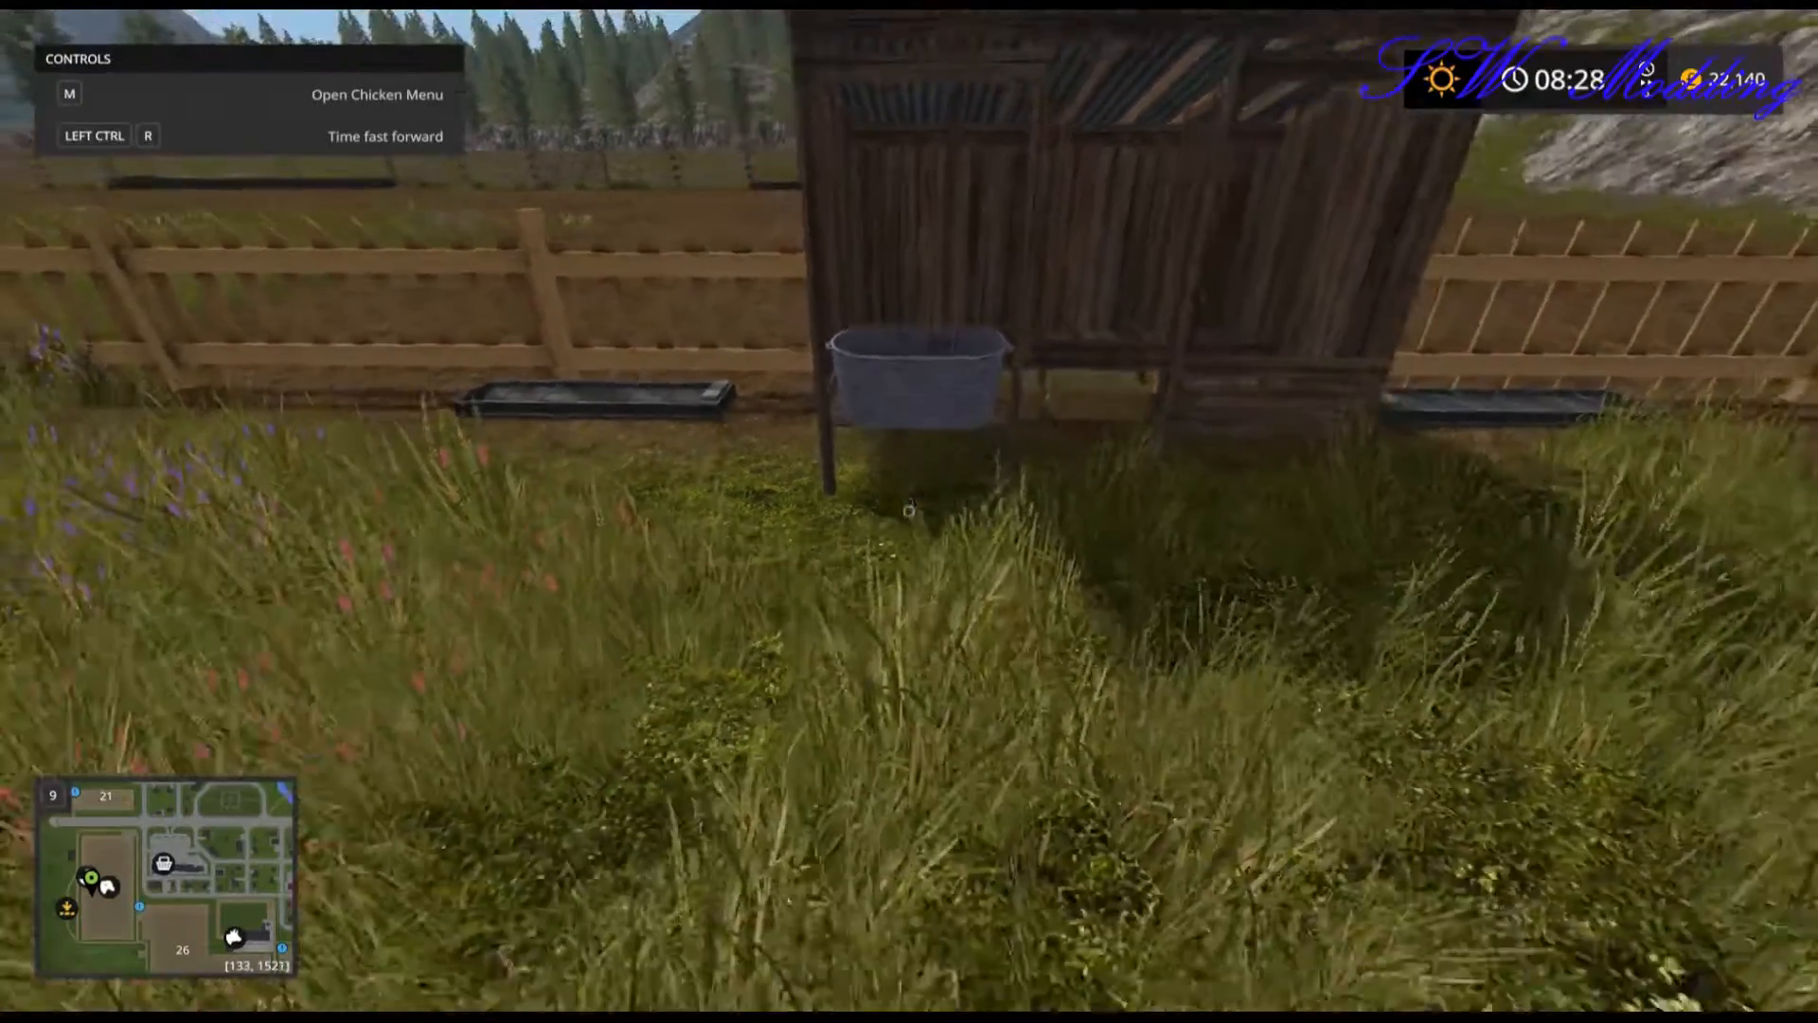
key("w")
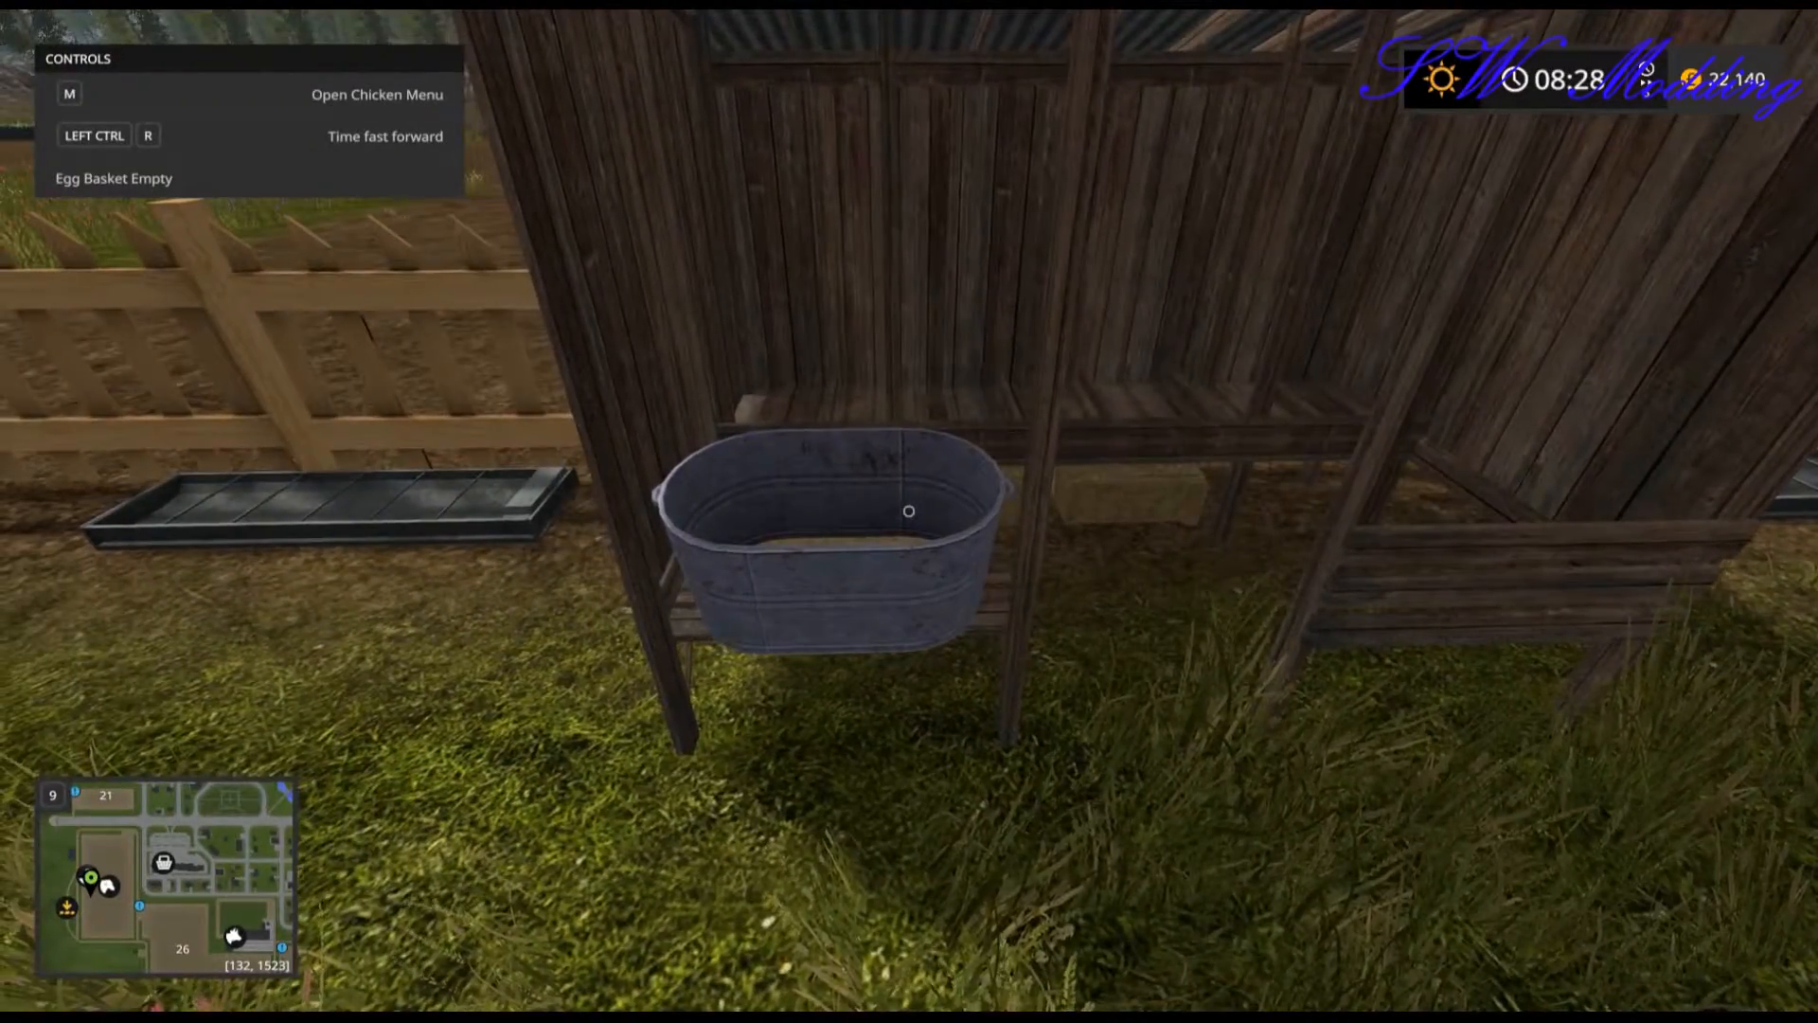
key("m")
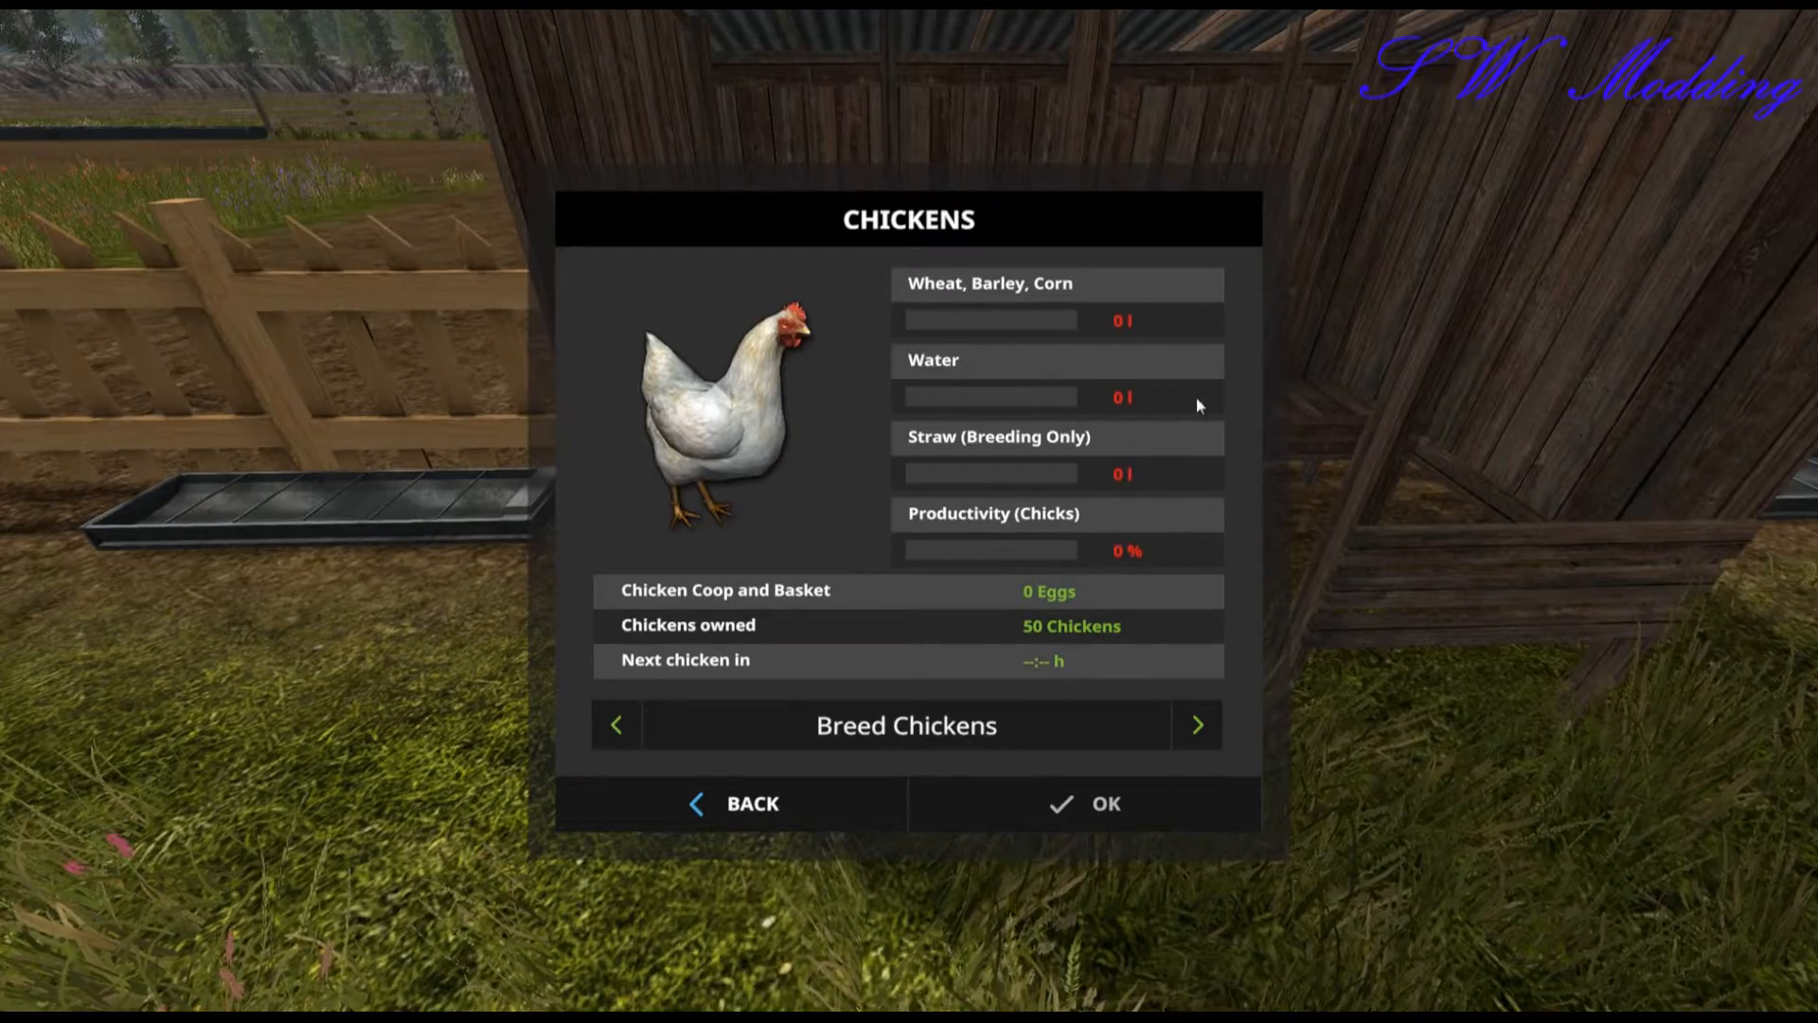
left_click(898, 789)
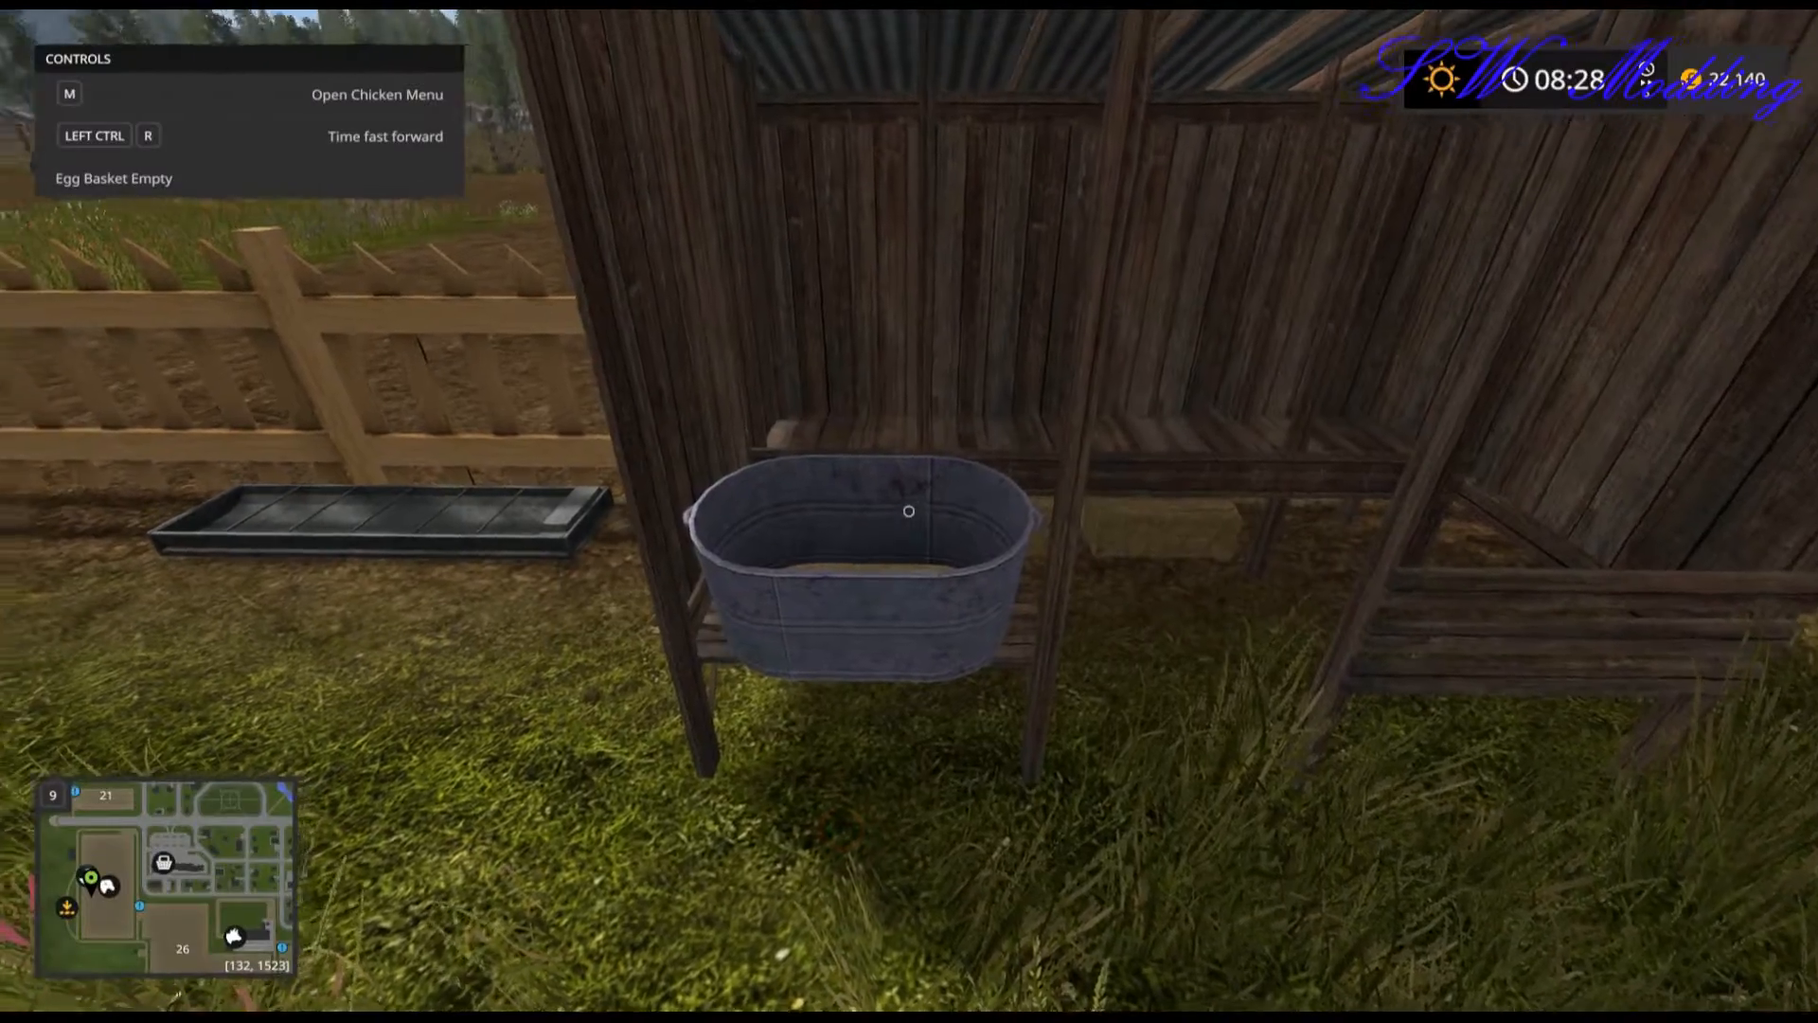
Walk away from the egg basket and around the shelter to inspect the trough near the pen's fence corner.
key("s")
key("a")
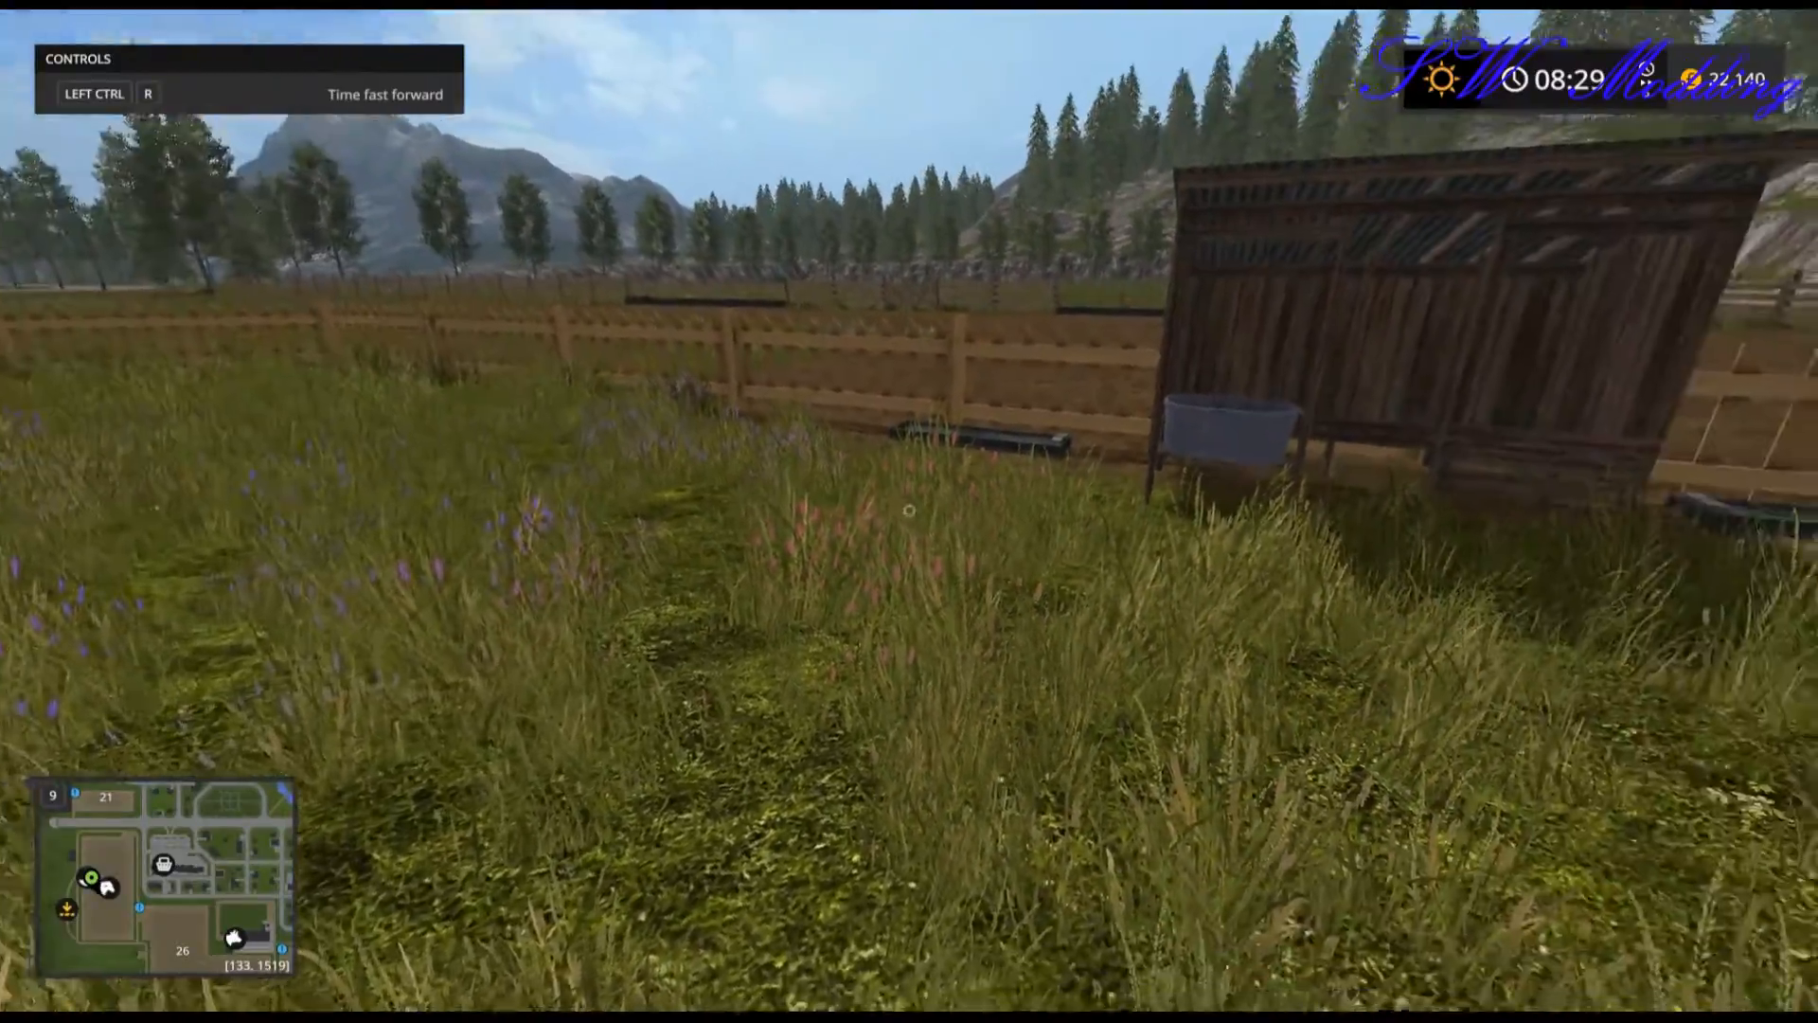
key("w")
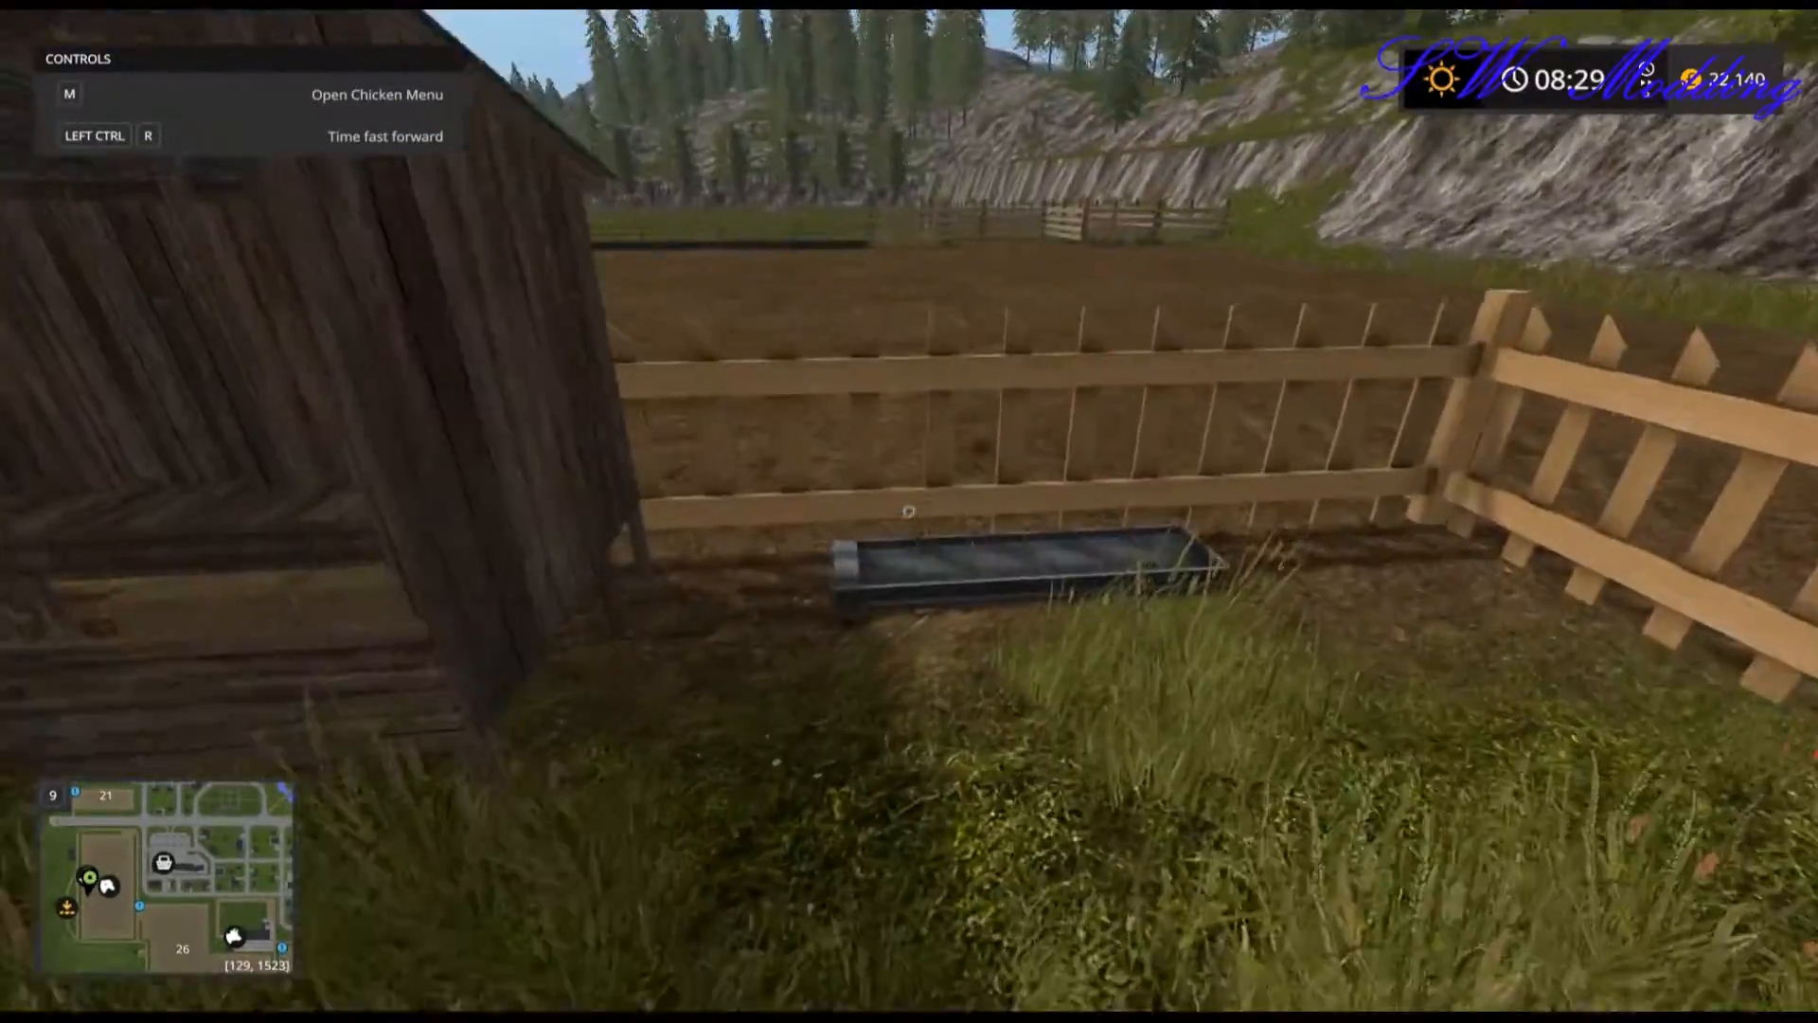
key("s")
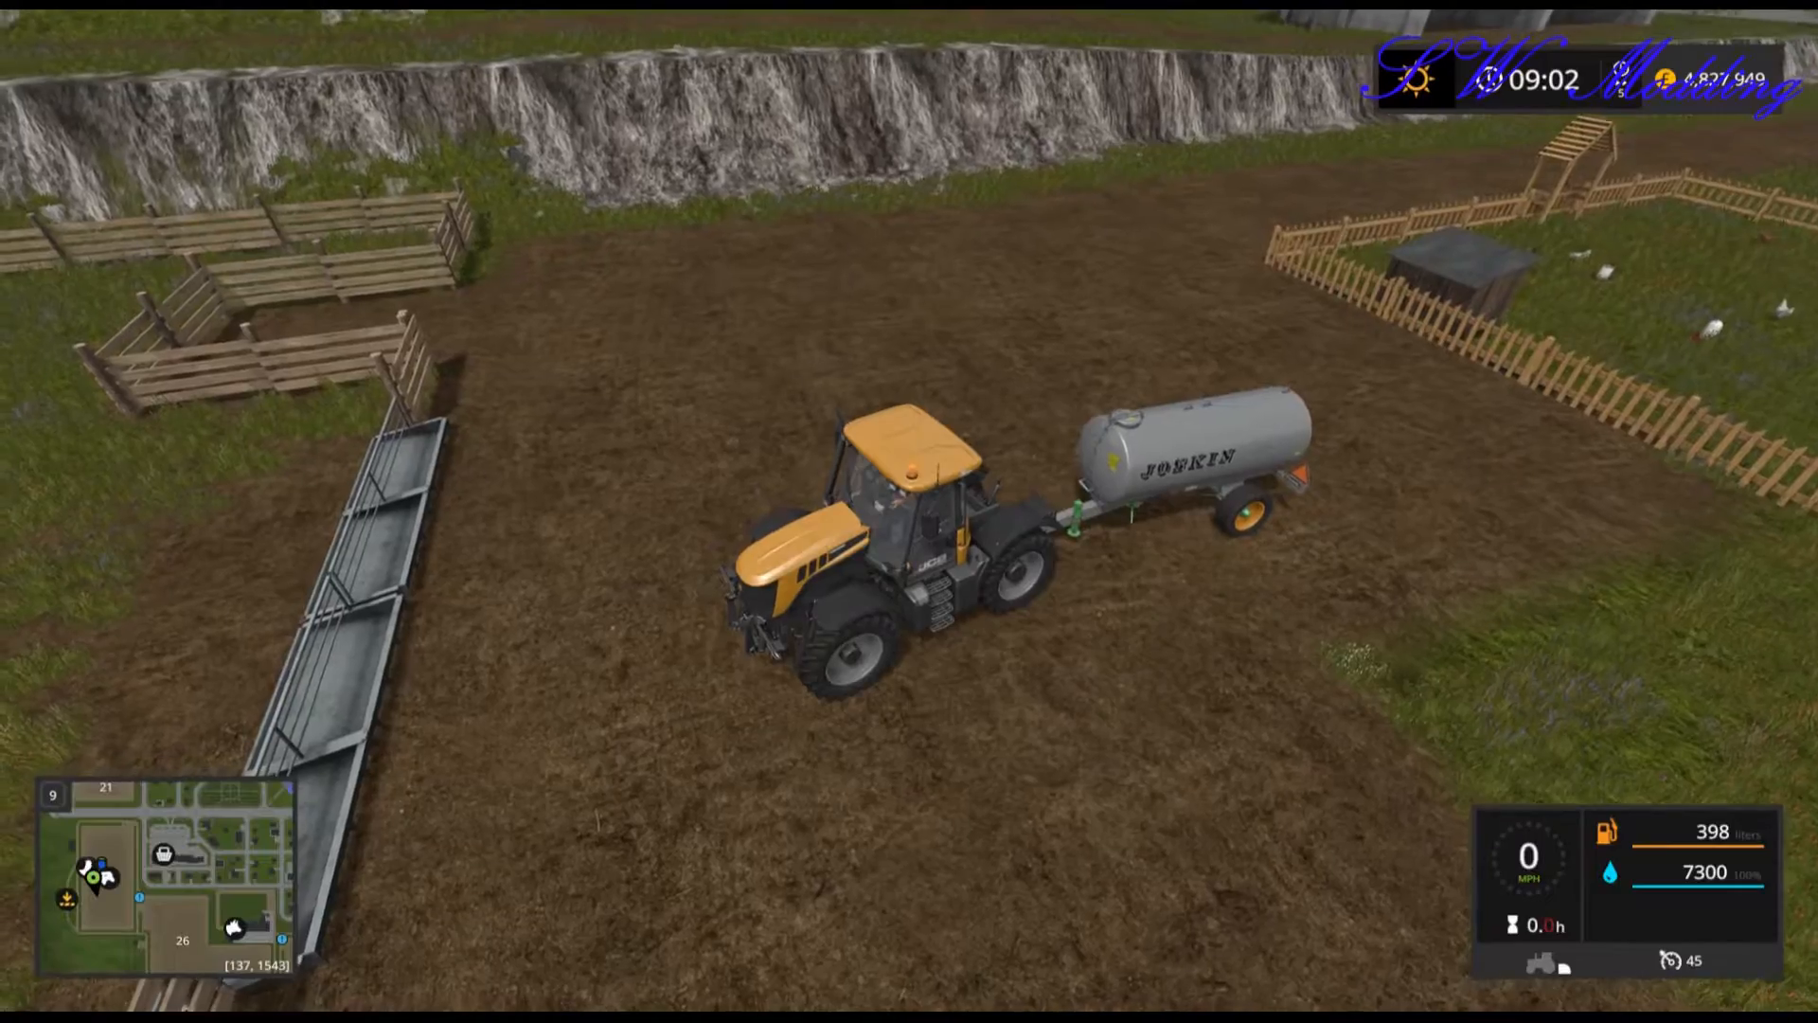
Drive the tractor and Joskin water tanker to the chicken pen and reverse the tanker up to the fence by the shelter.
key("d")
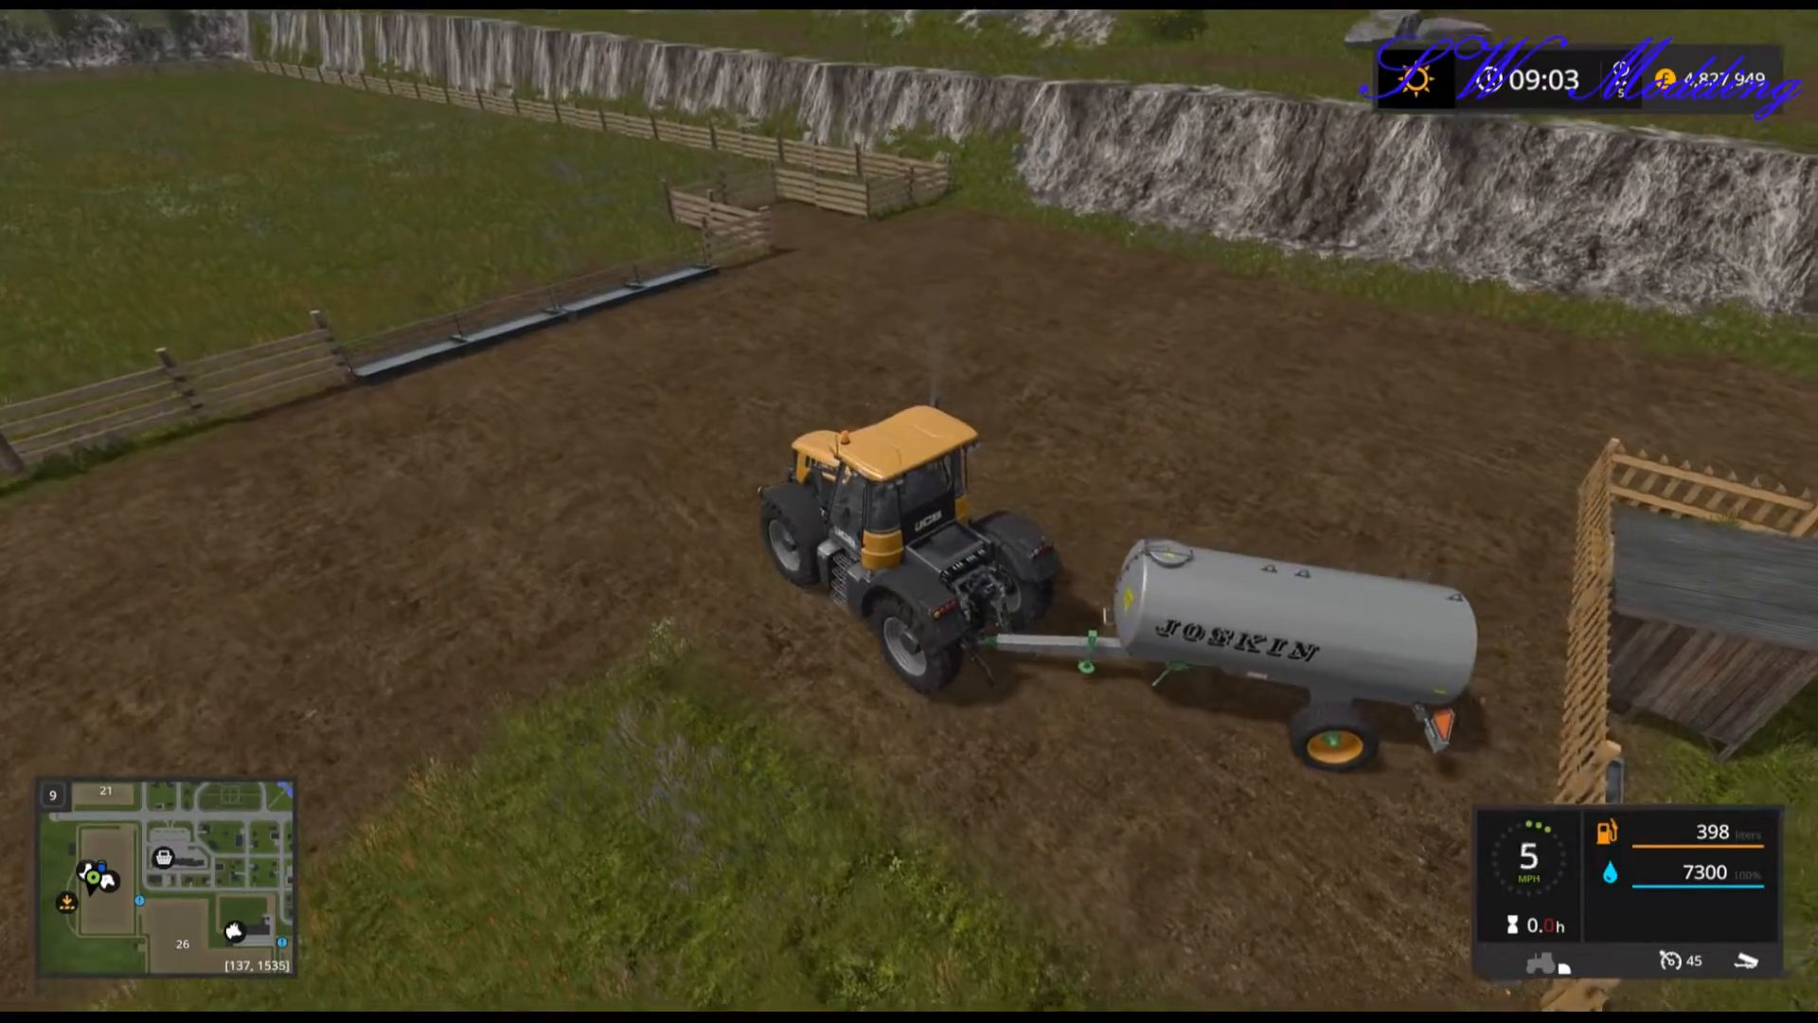
key("w")
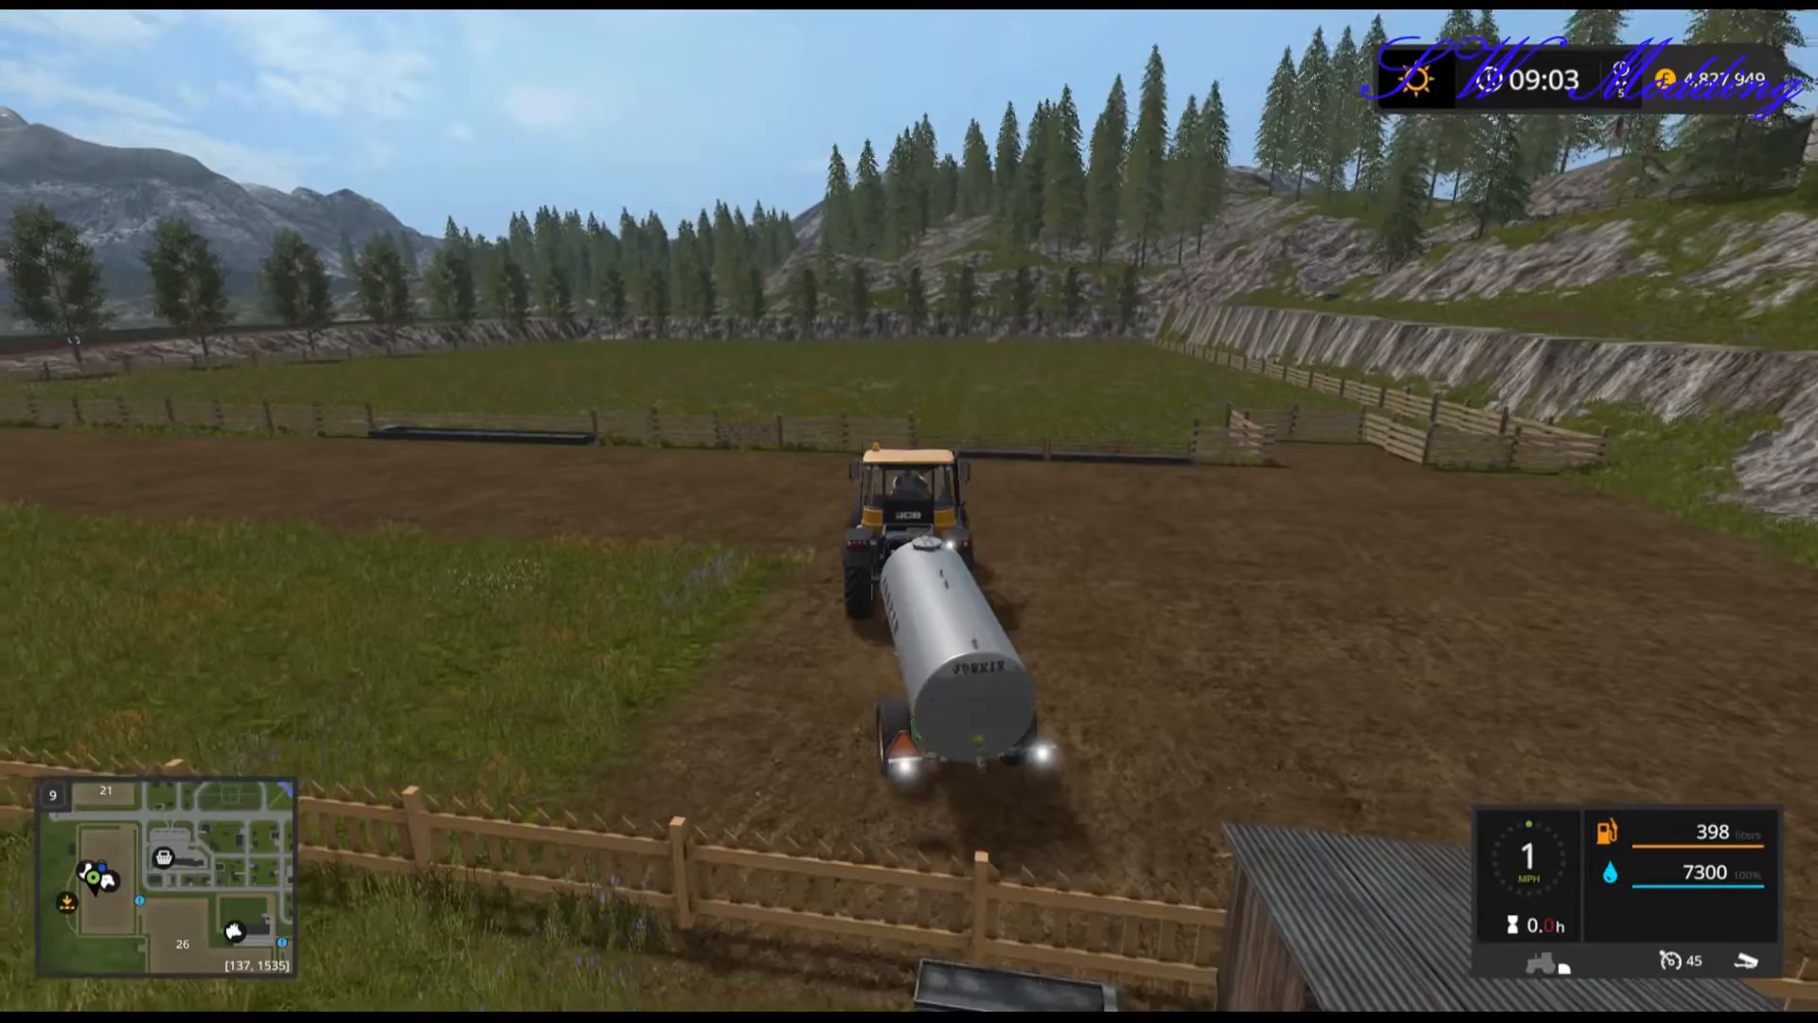
key("s")
key("d")
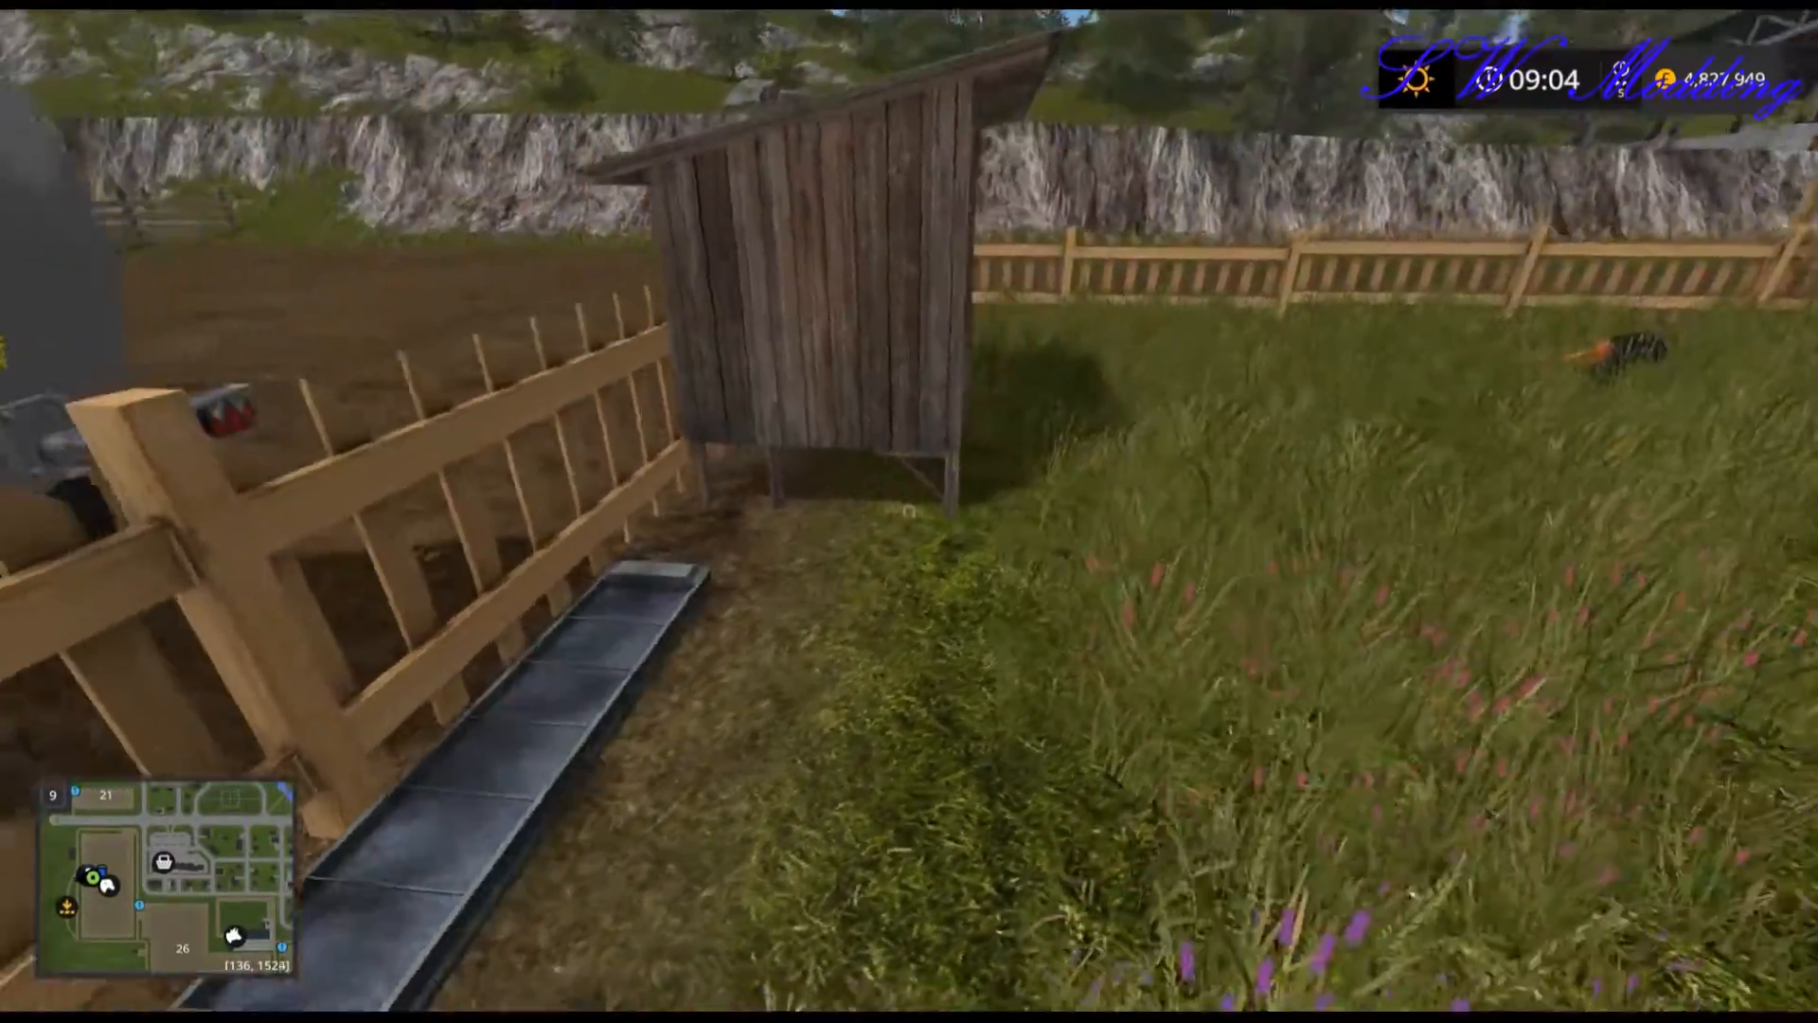
Walk around the chicken shelter to inspect the water trough and the grain trough along the fence.
key("w")
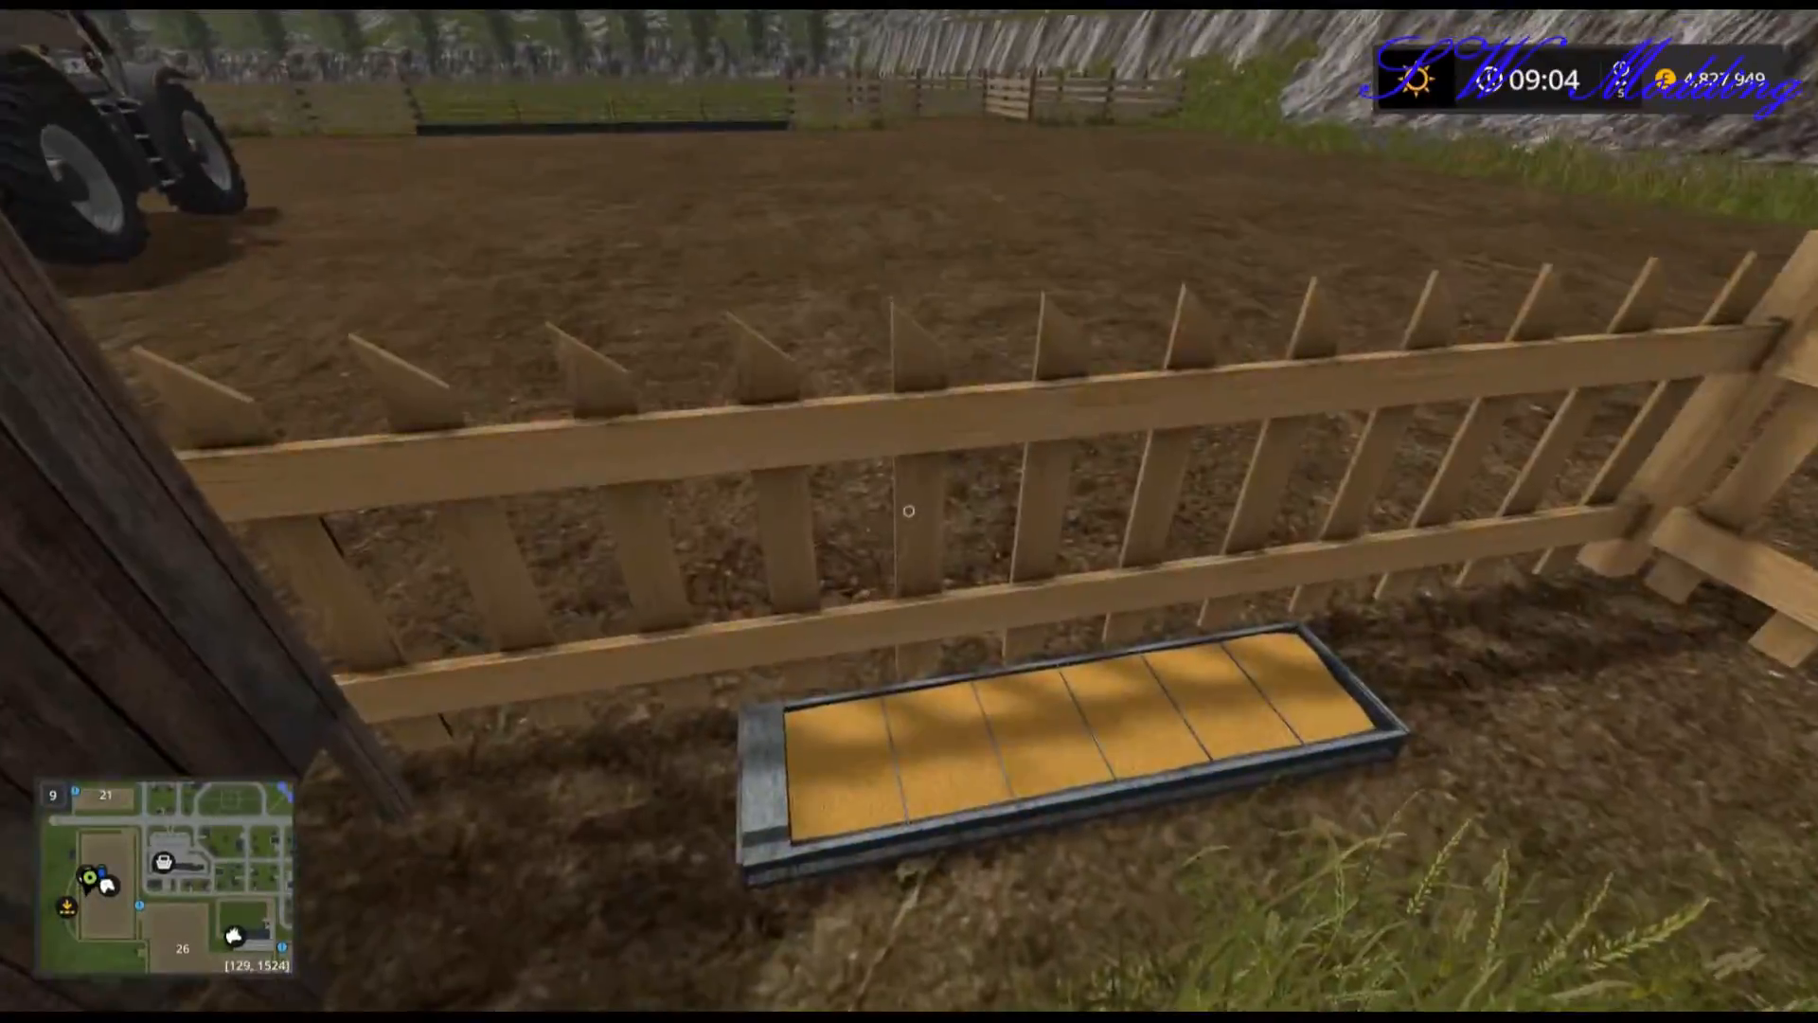
key("s")
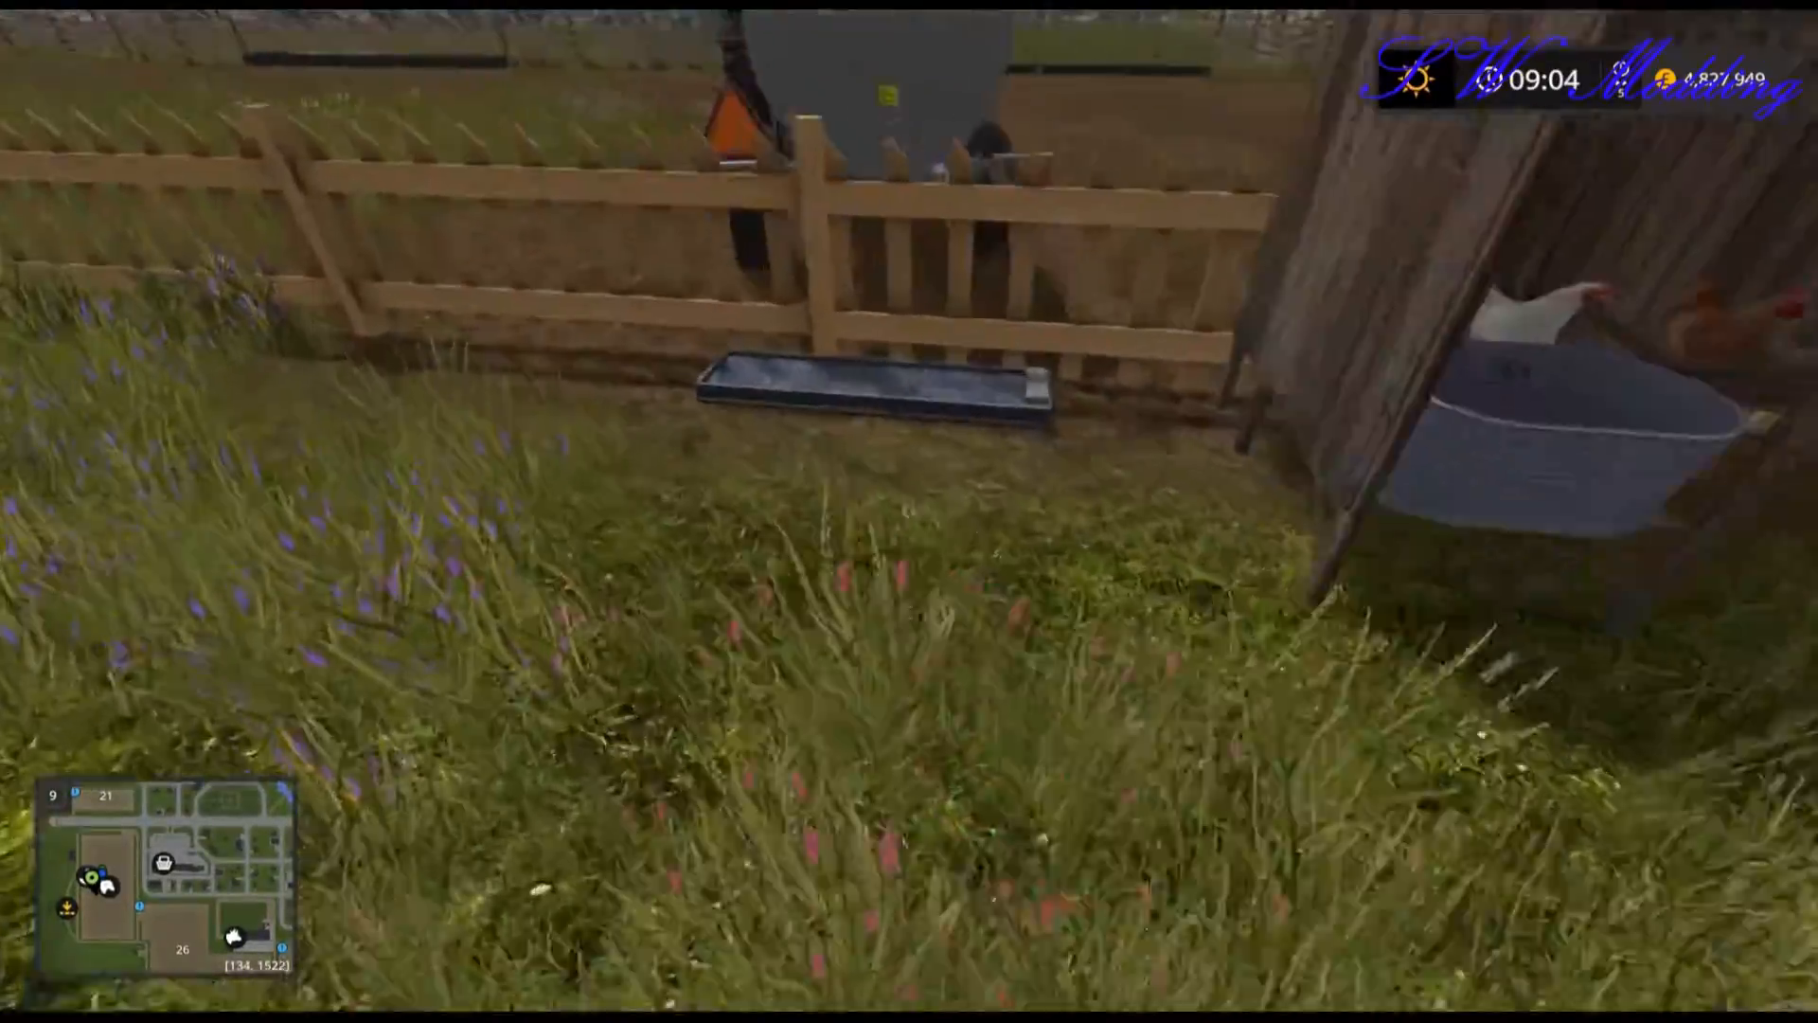
key("s")
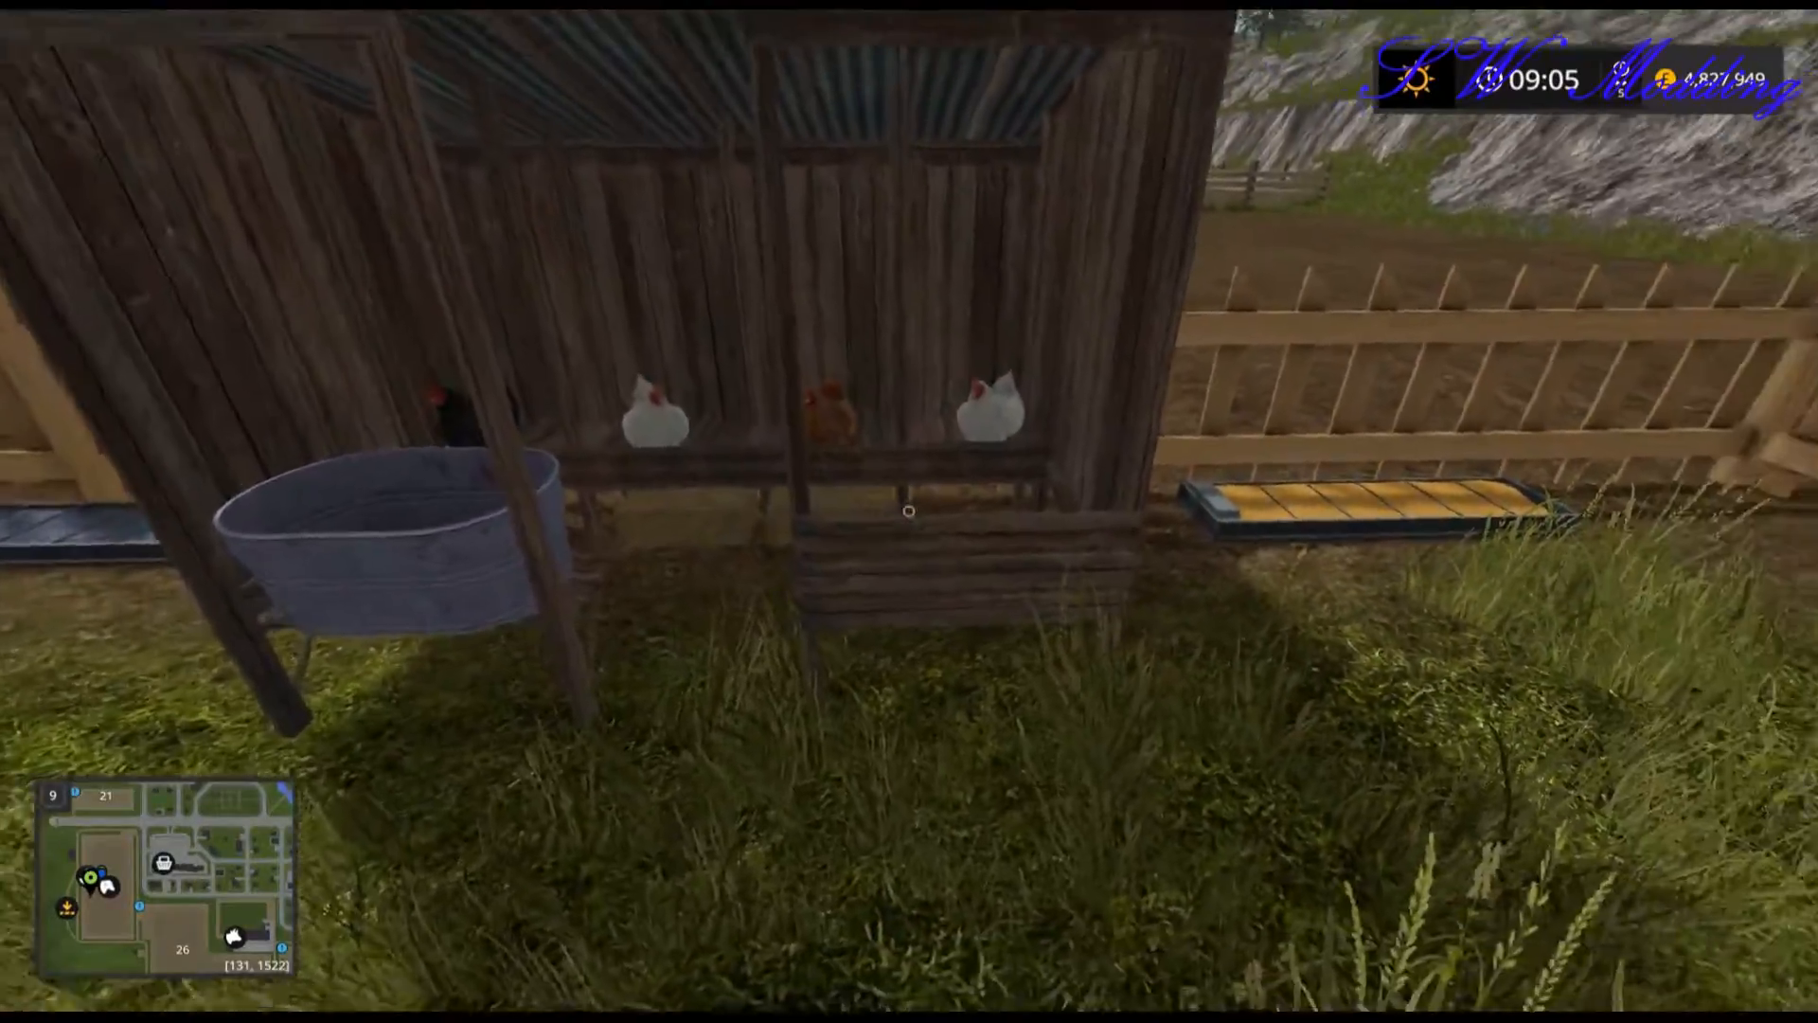
key("w")
key("a")
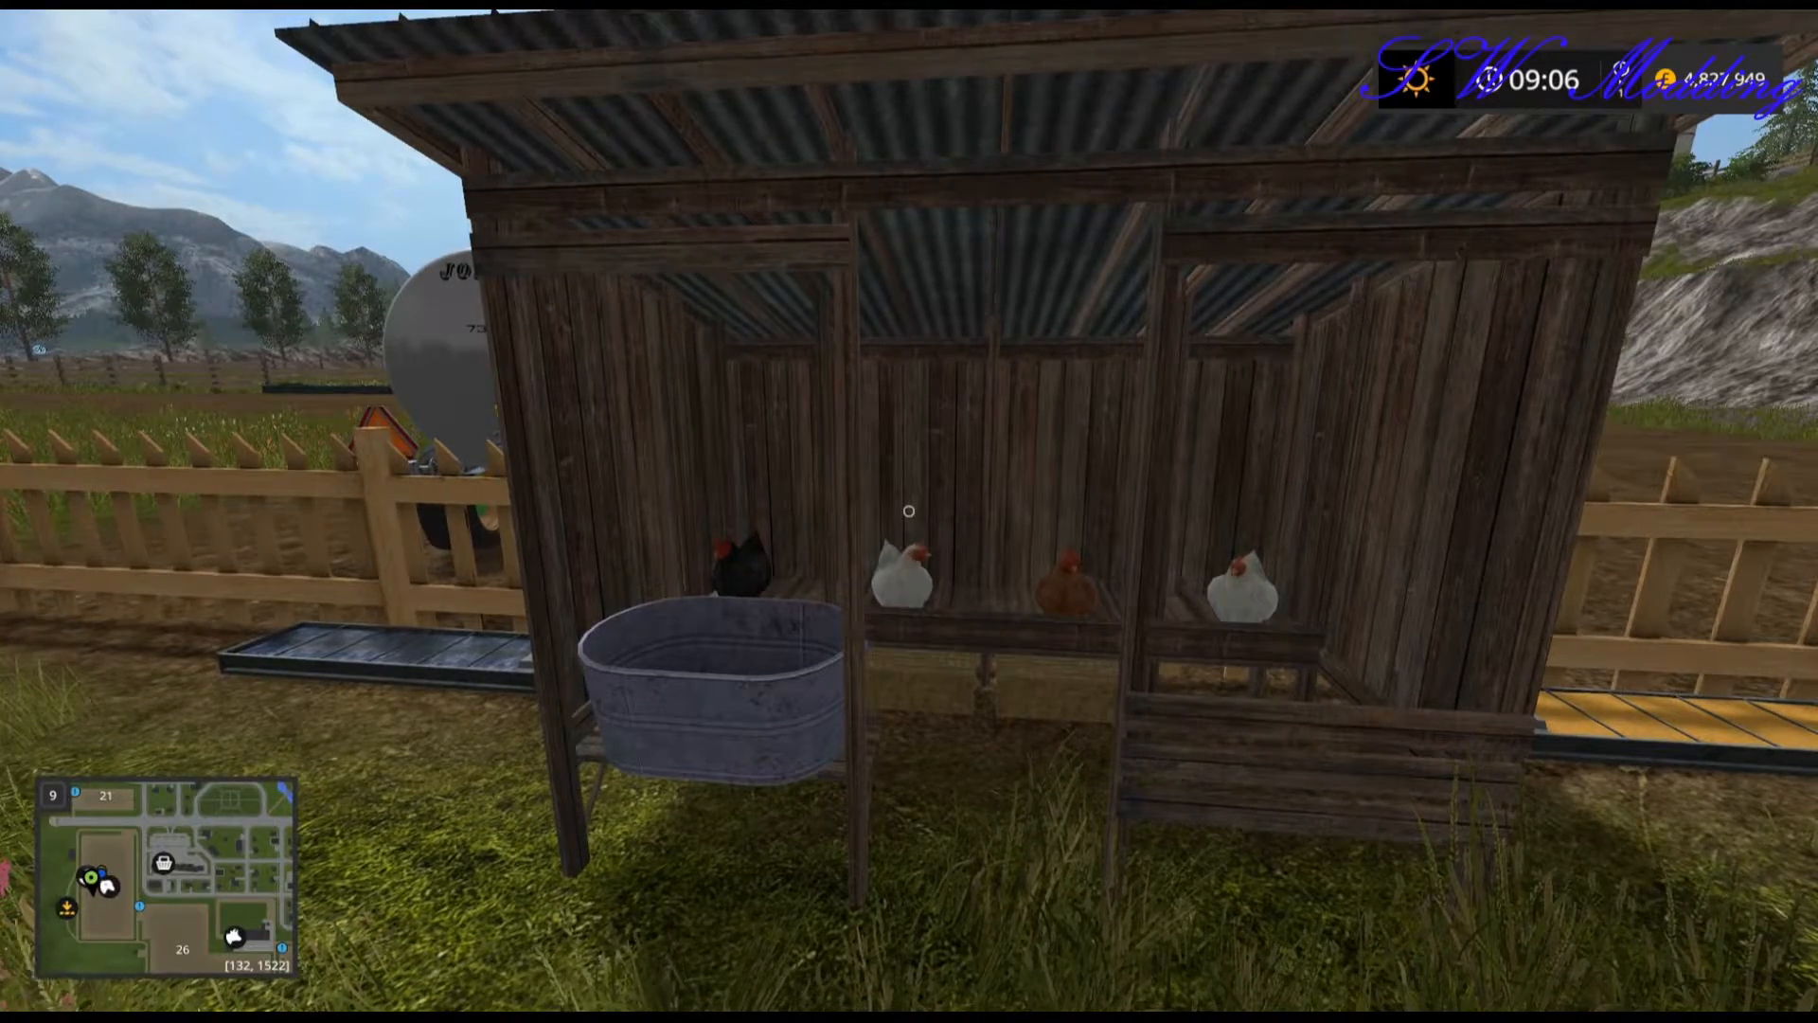
key("a")
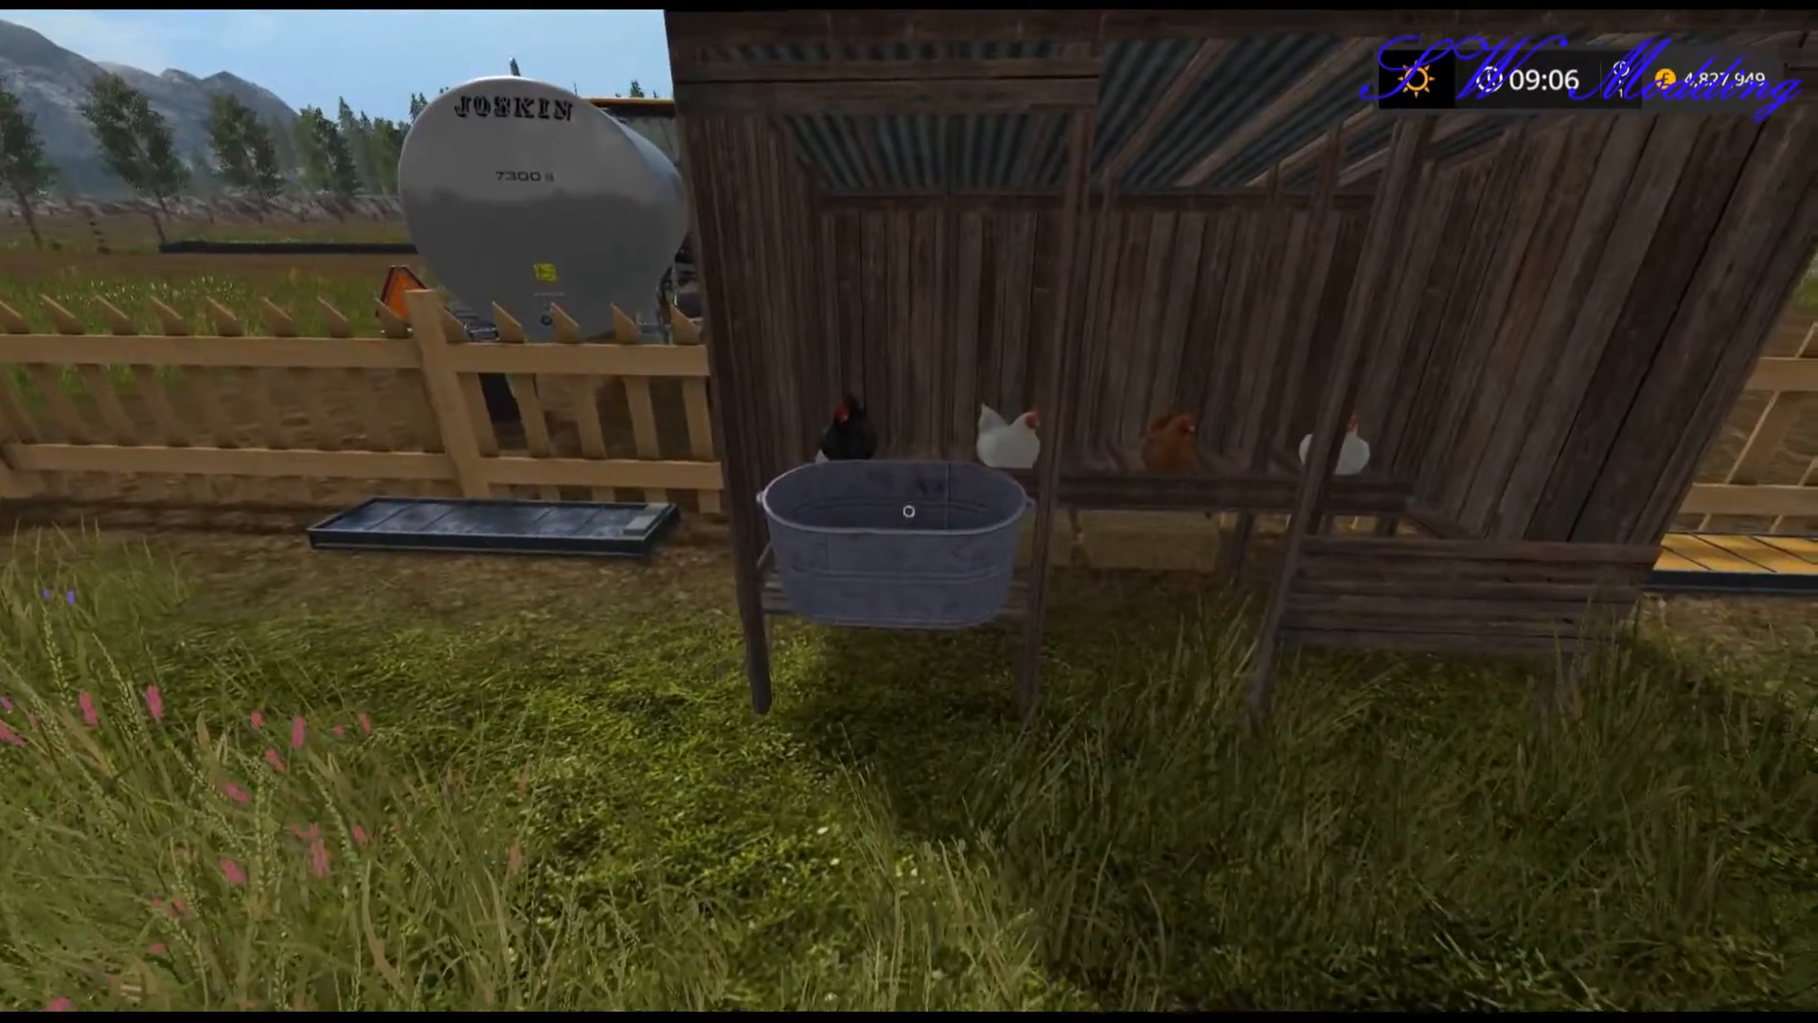
Open the chicken menu at the egg basket, review the feed, water and straw levels in Breed Chickens mode, and close it.
key("w")
key("r")
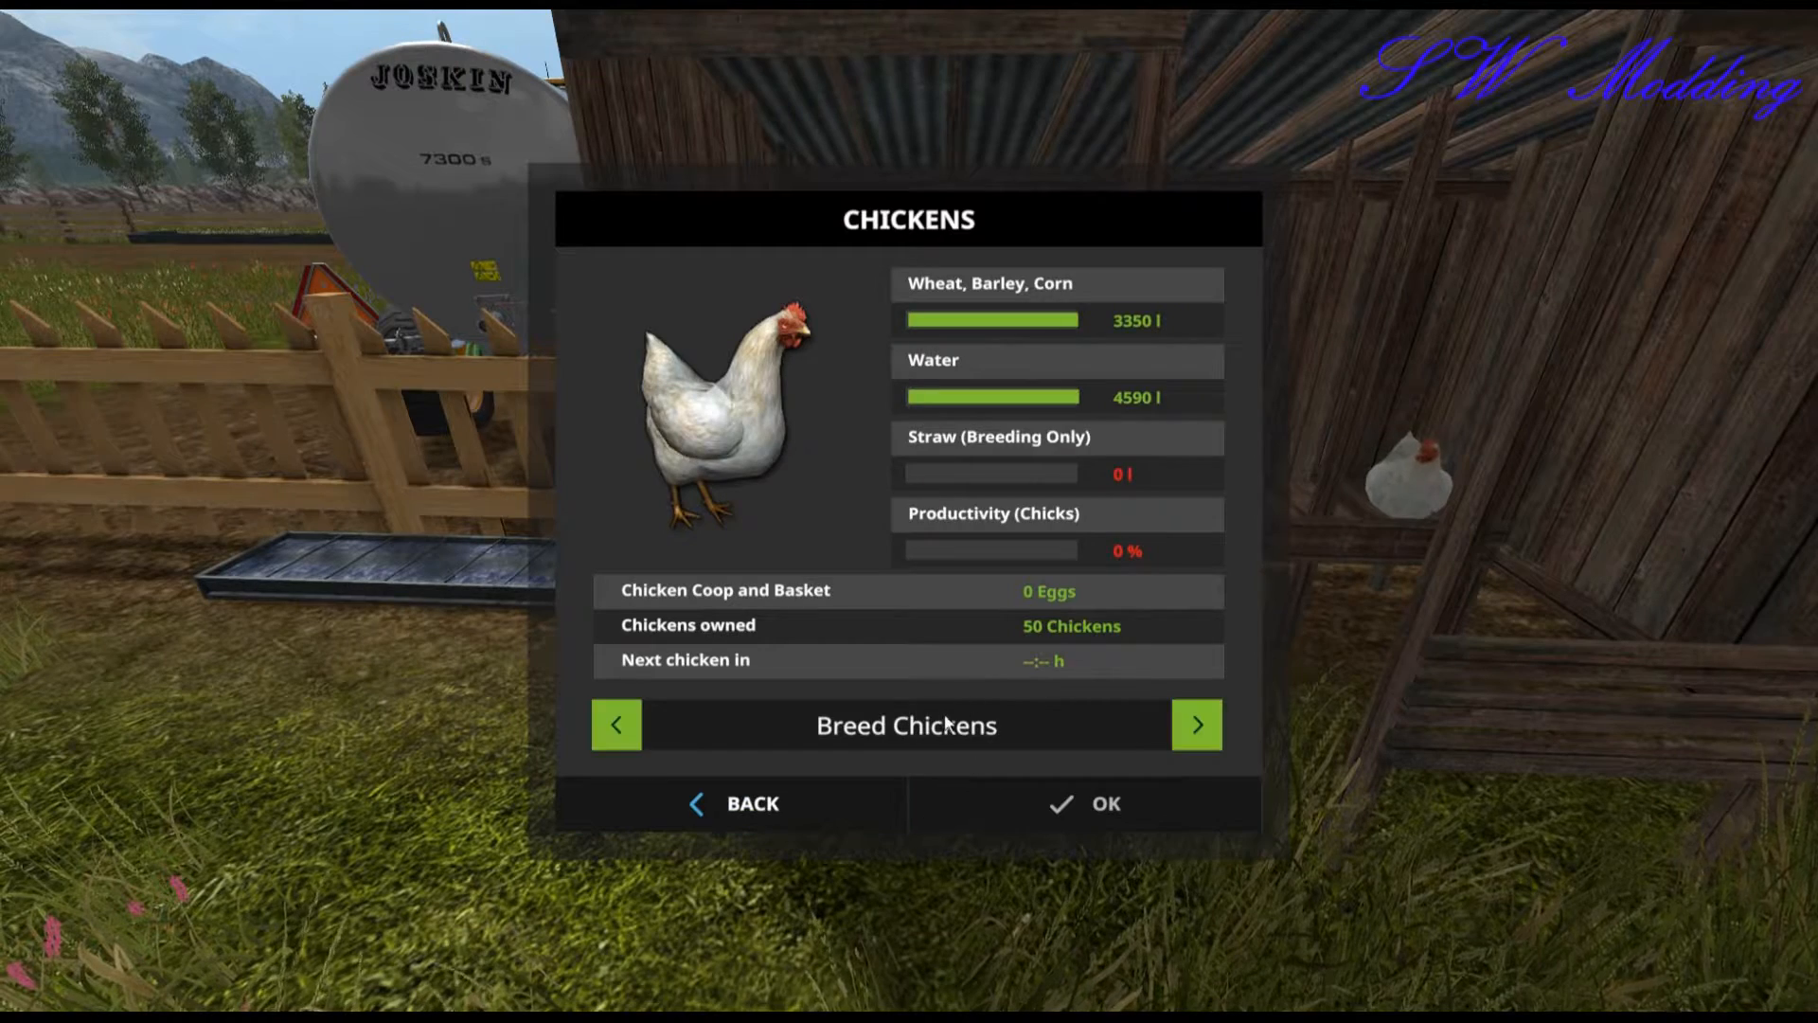
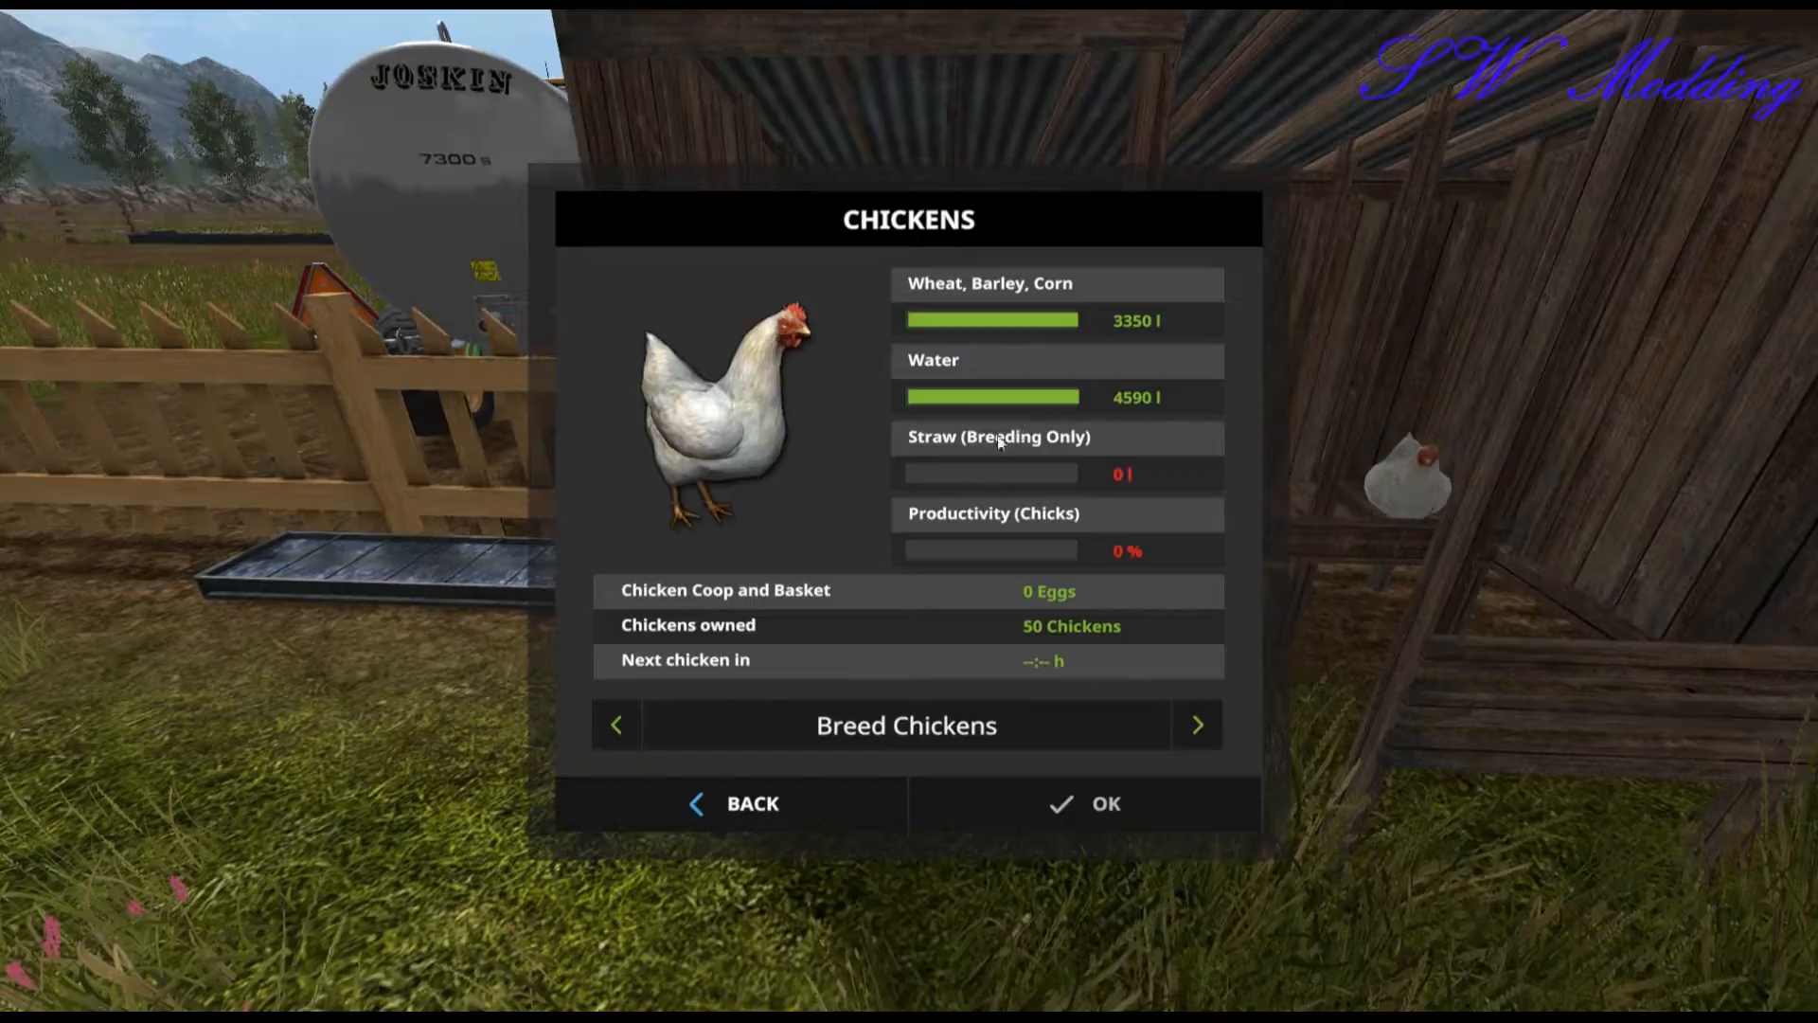
left_click(855, 784)
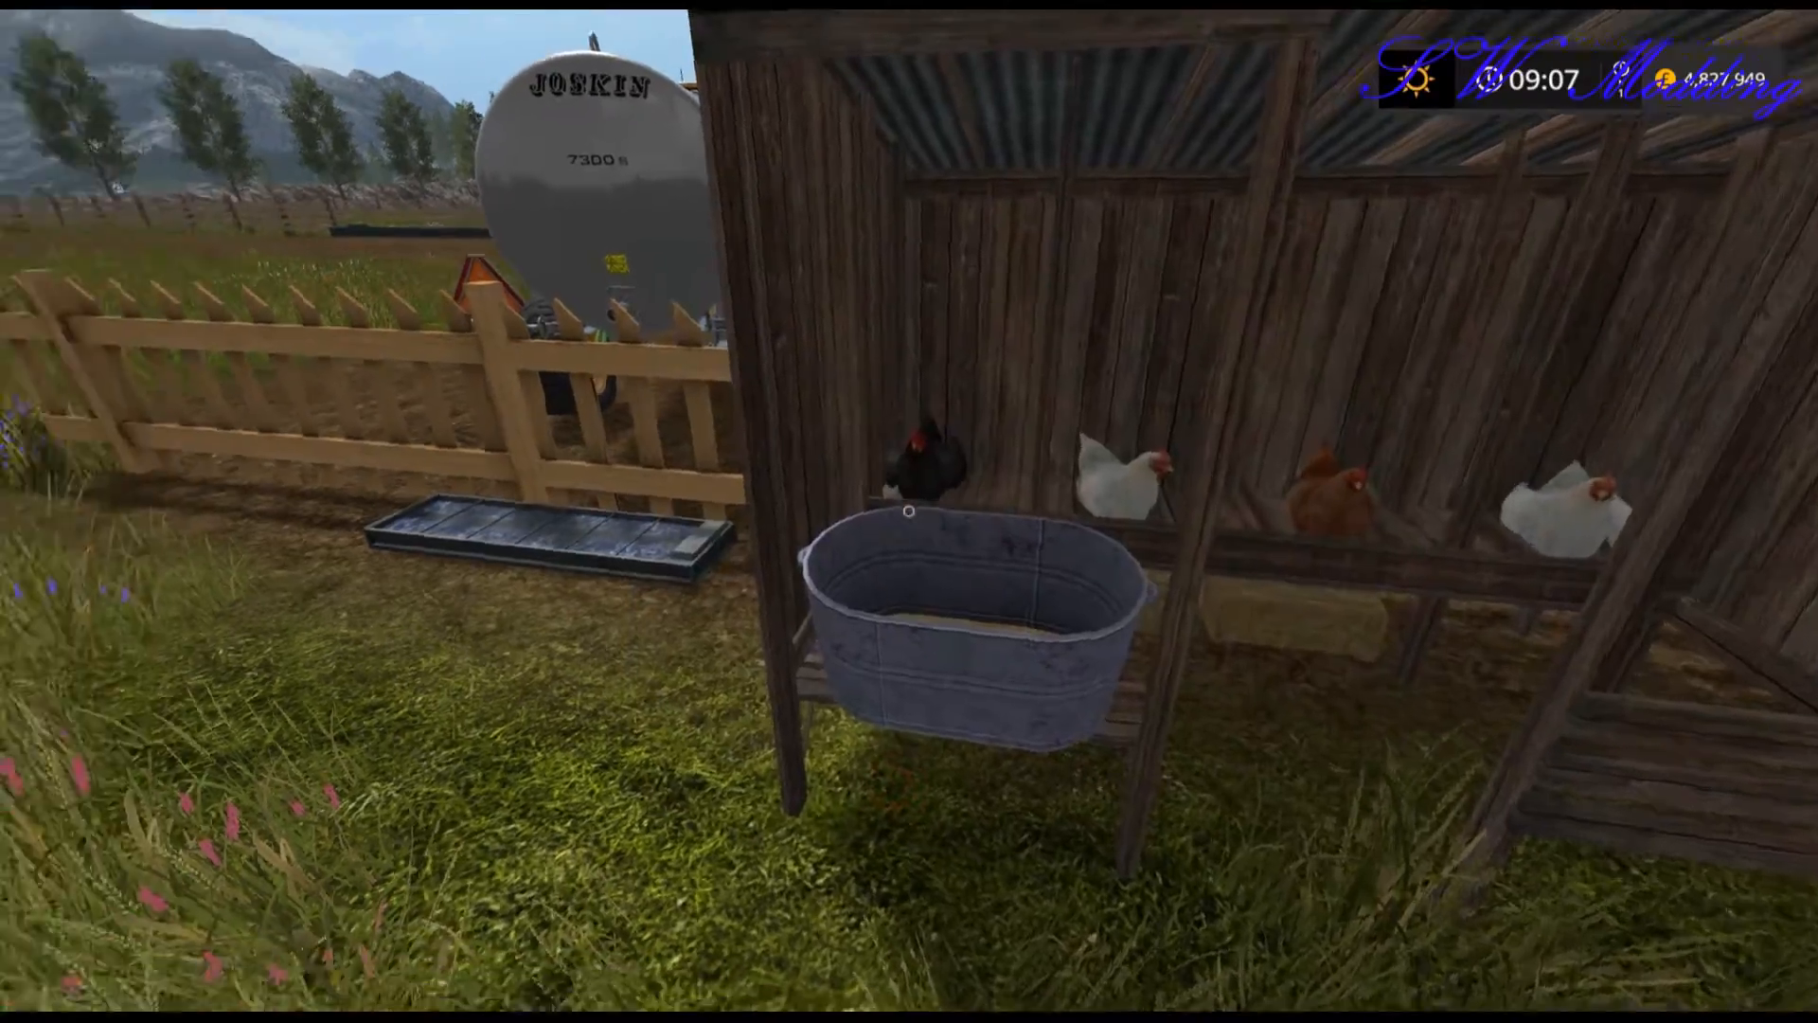
key("w")
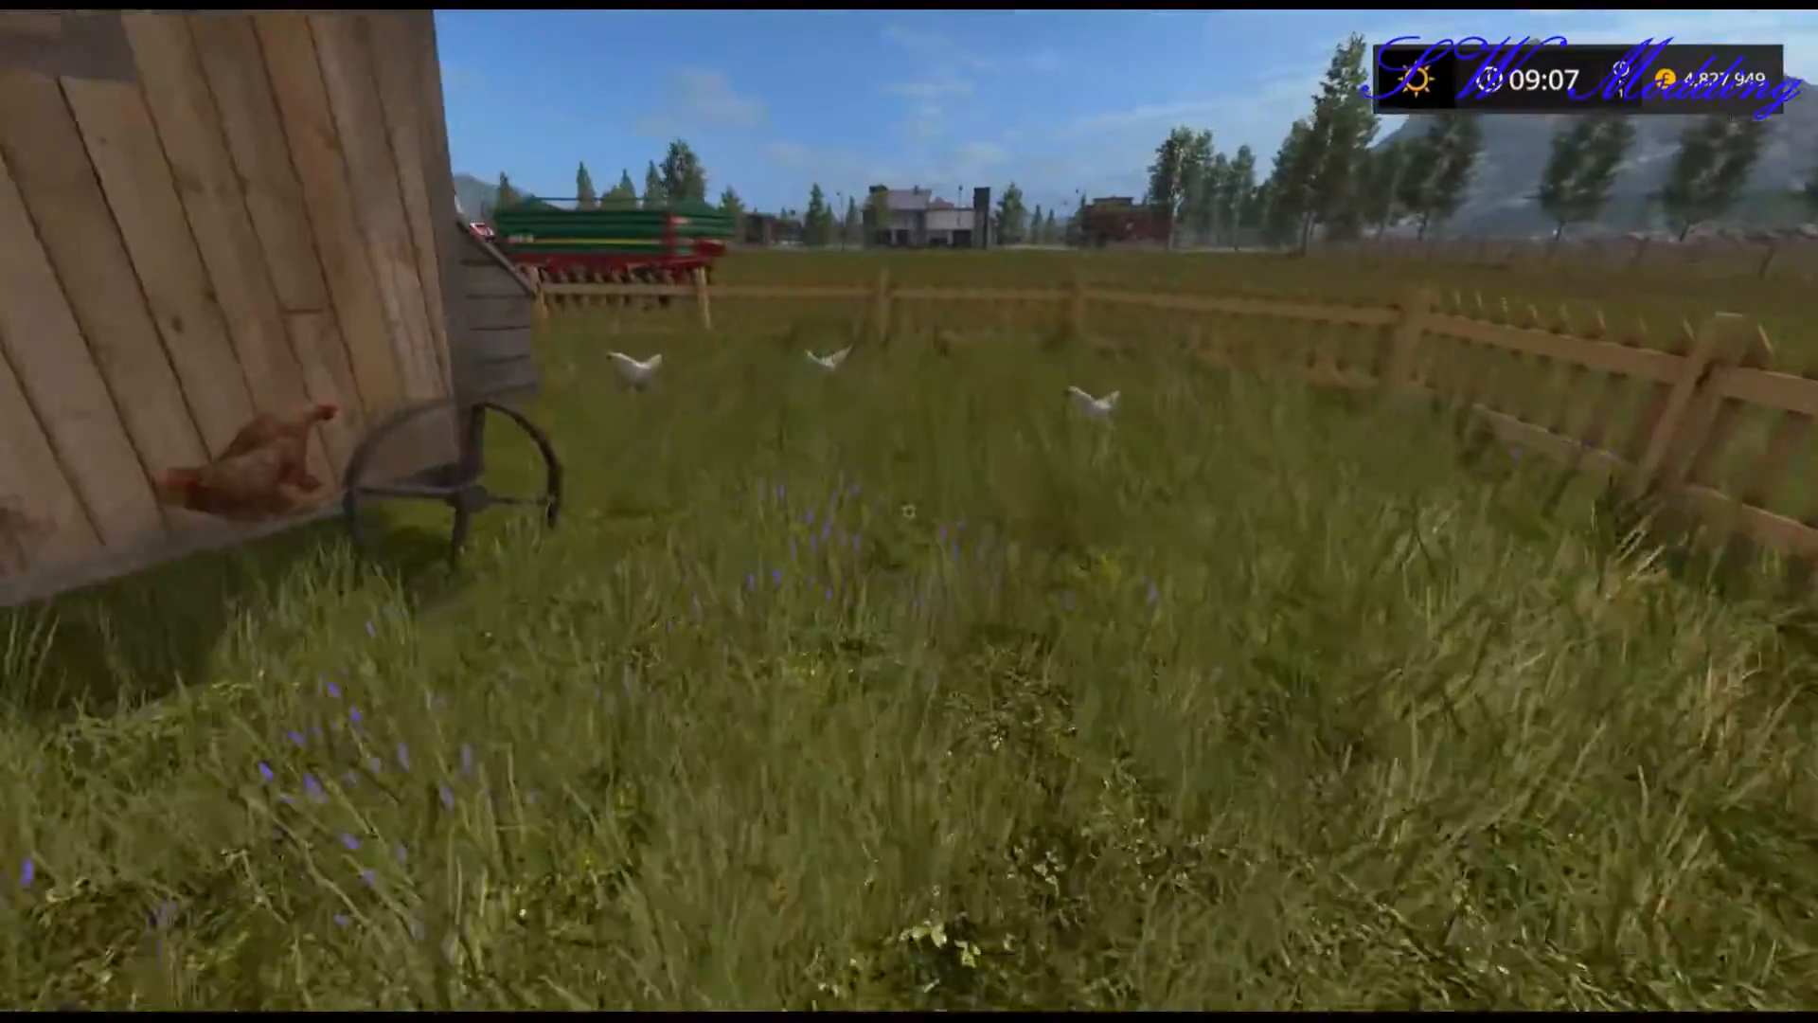
key("w")
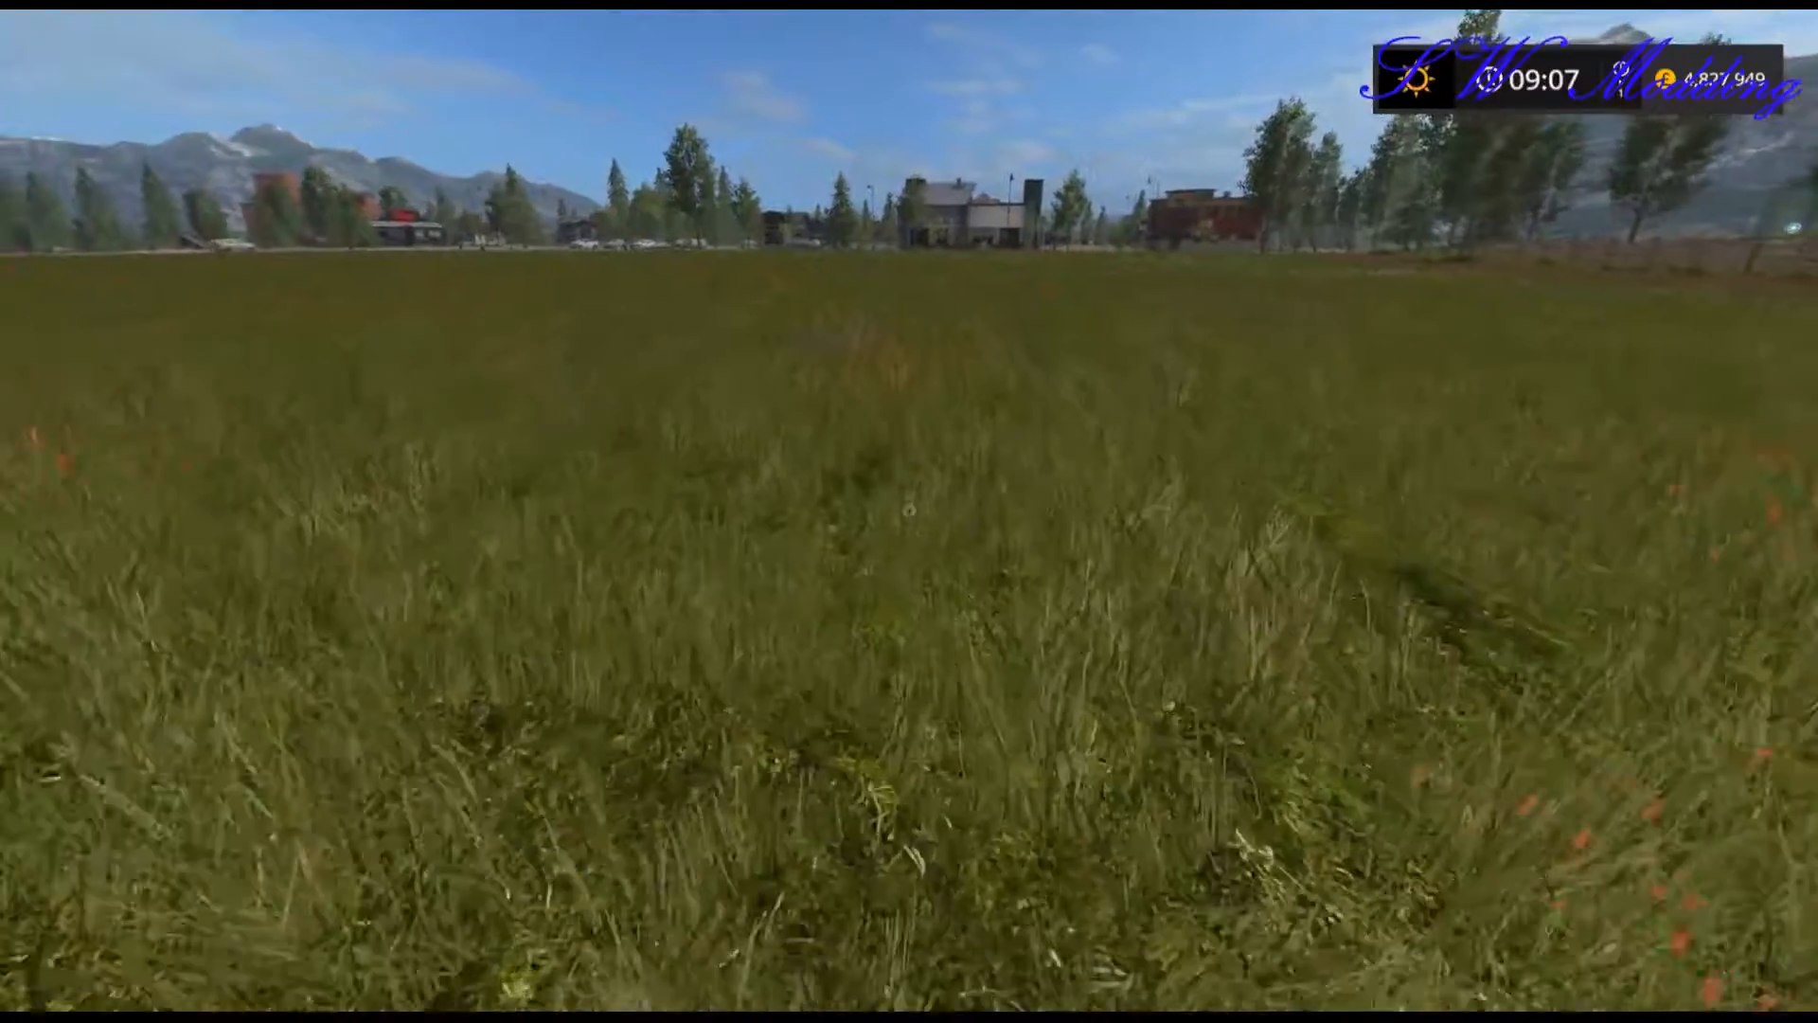
key("p")
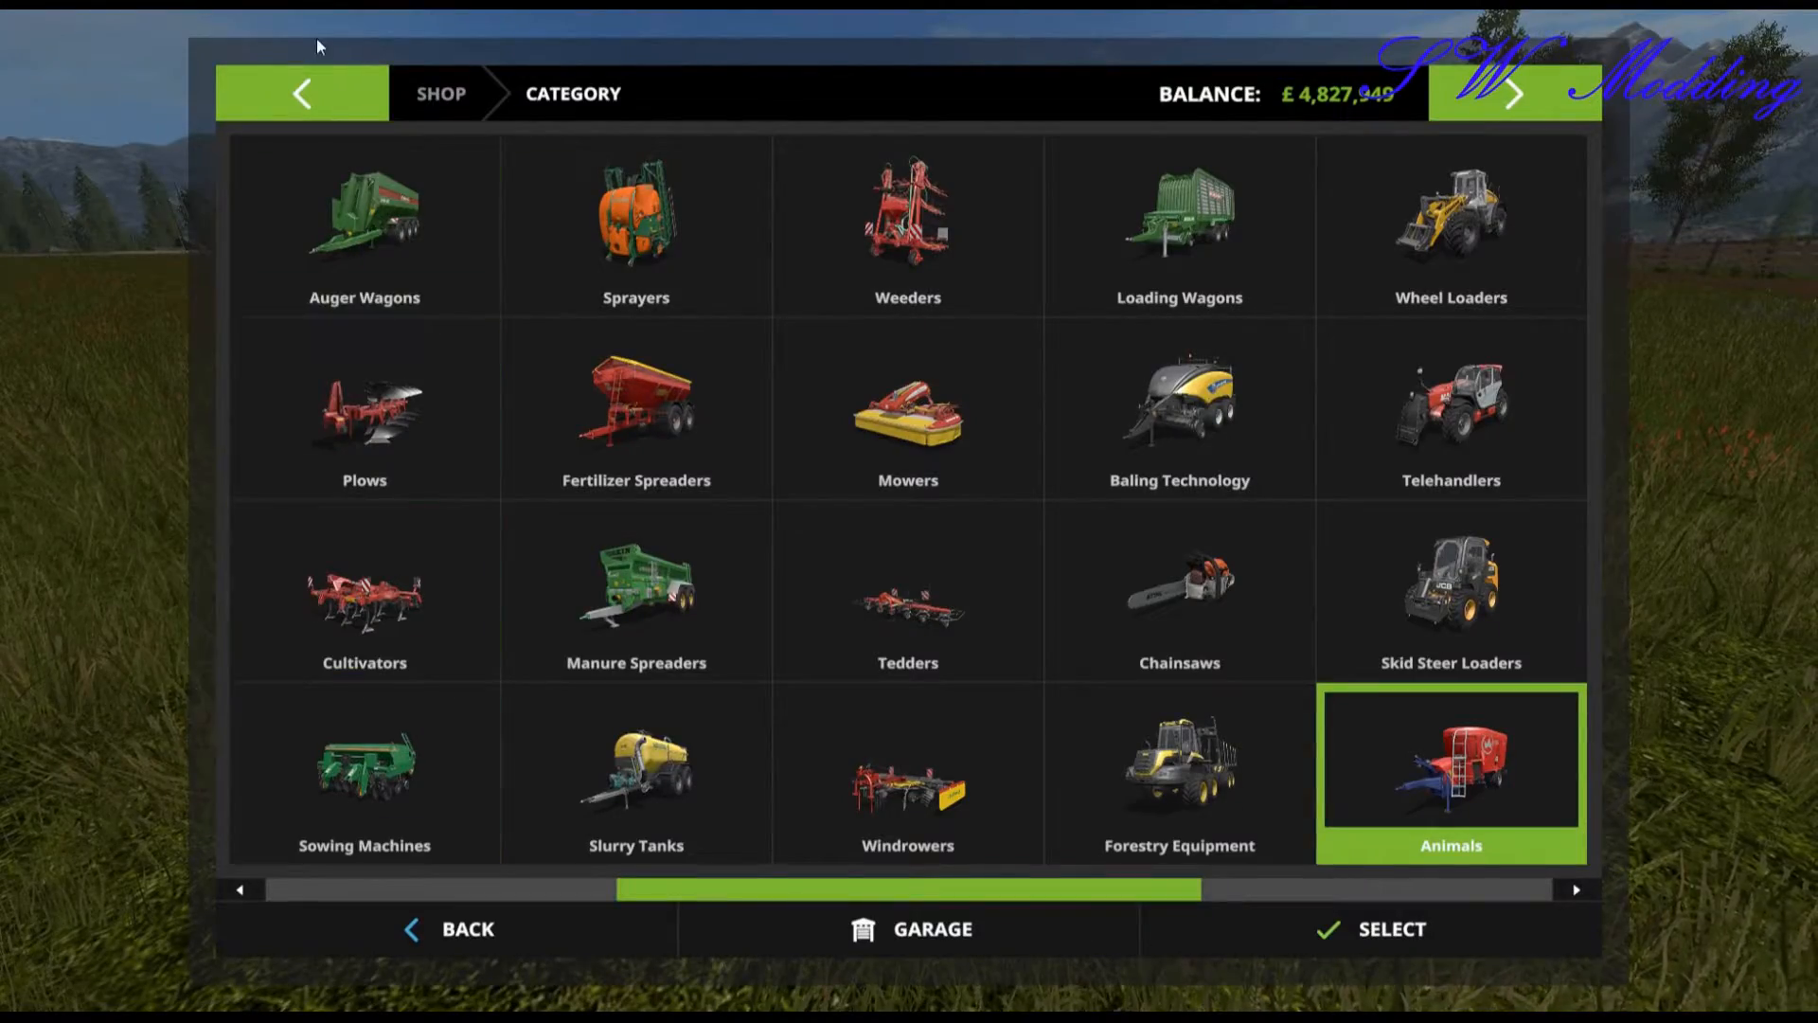
left_click(346, 100)
left_click(350, 102)
key("Escape")
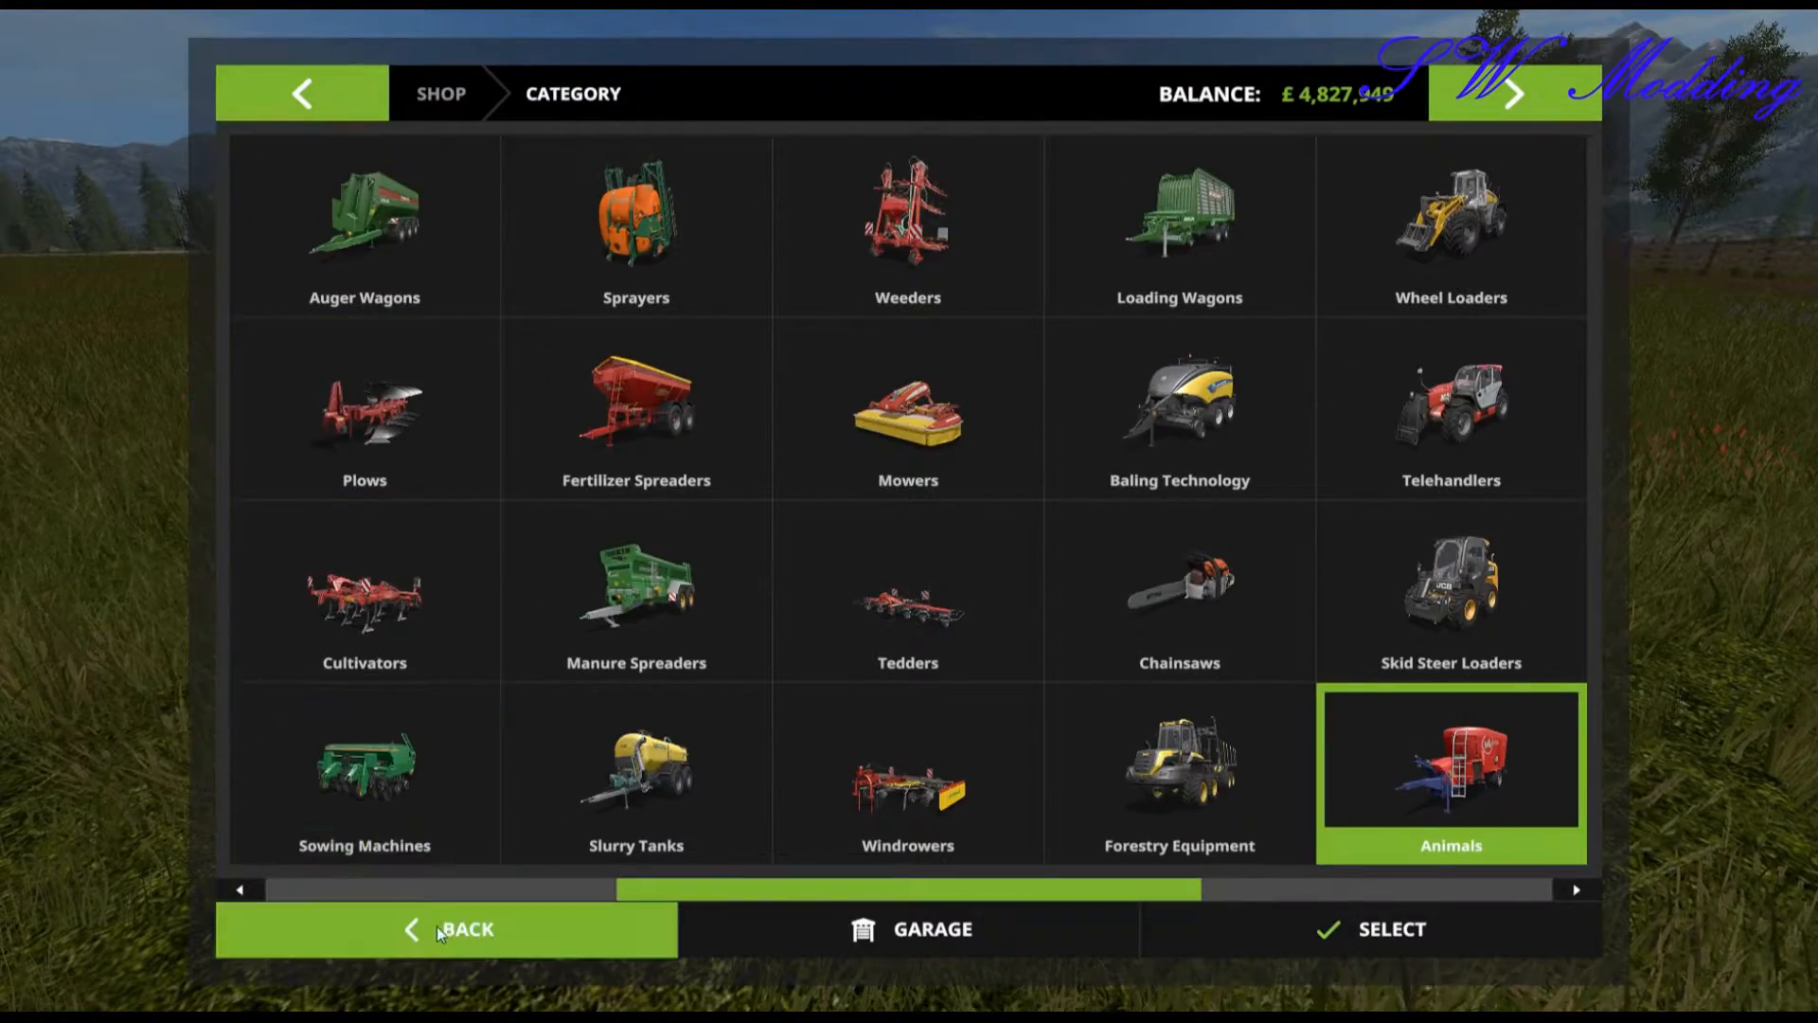
key("Escape")
Bring up the Animals overview page of the in-game menu.
left_click(327, 90)
left_click(327, 90)
left_click(327, 90)
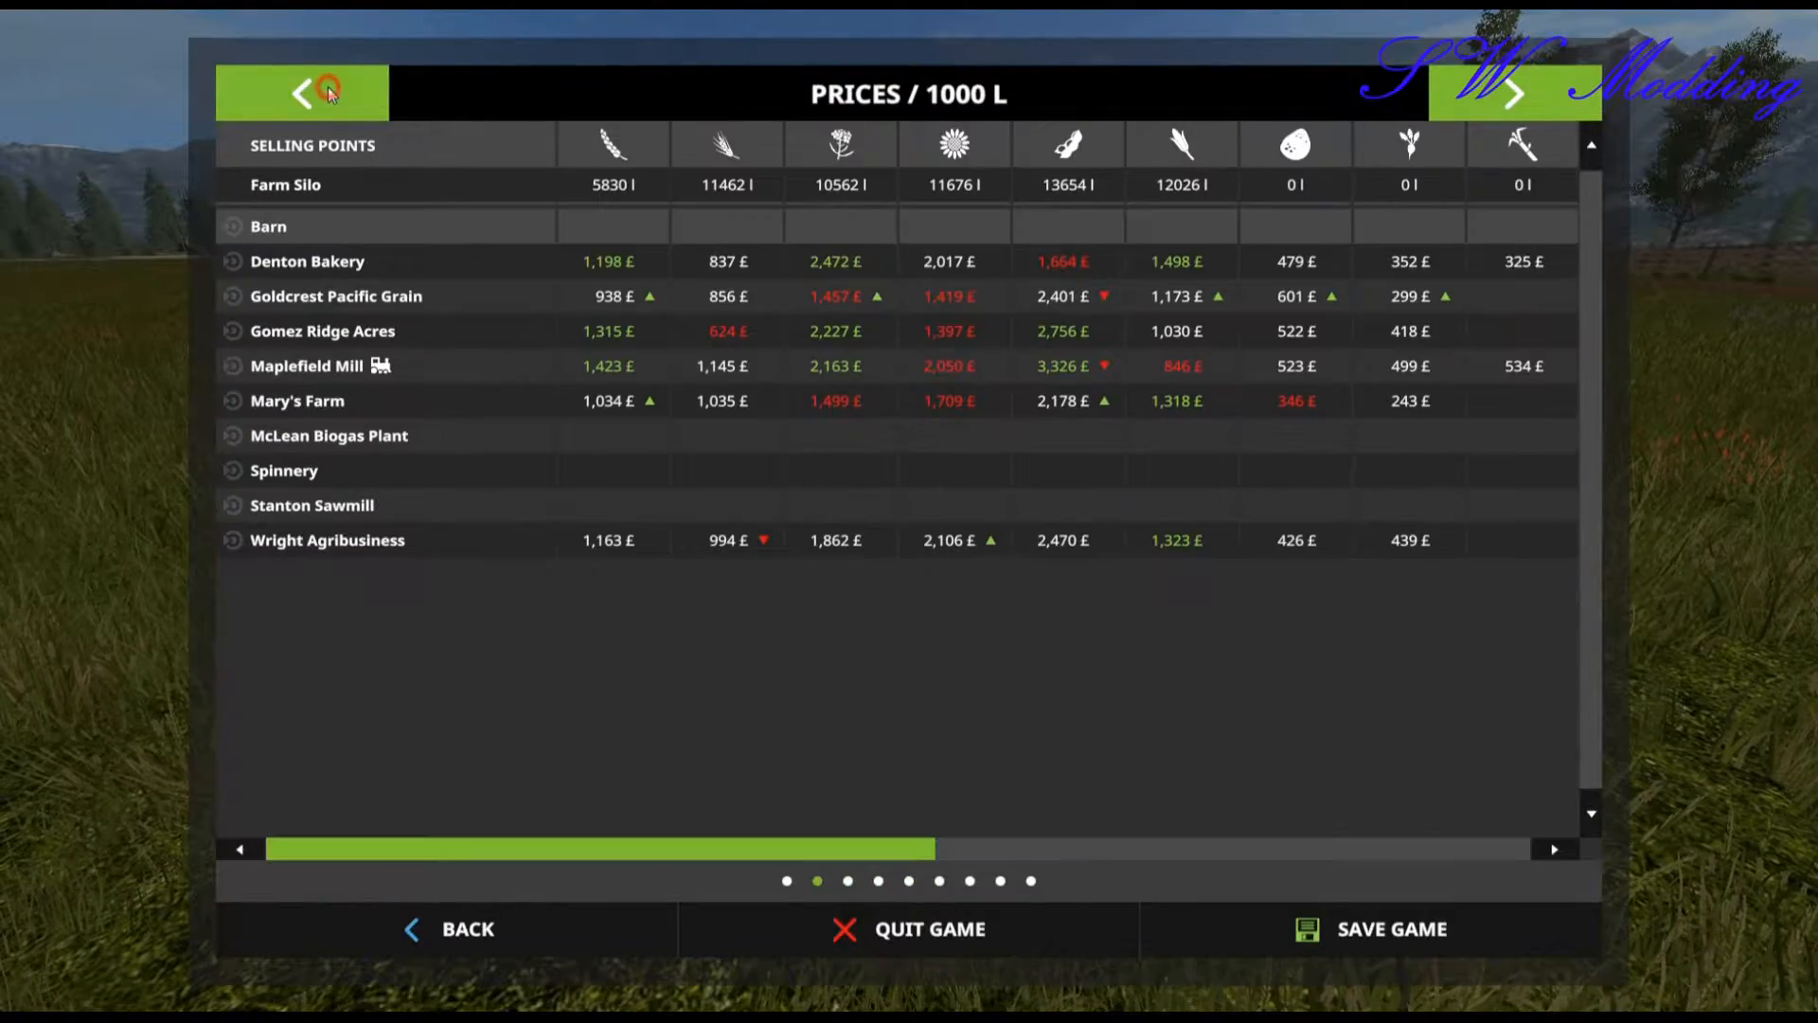
left_click(1534, 99)
left_click(1534, 99)
left_click(1534, 100)
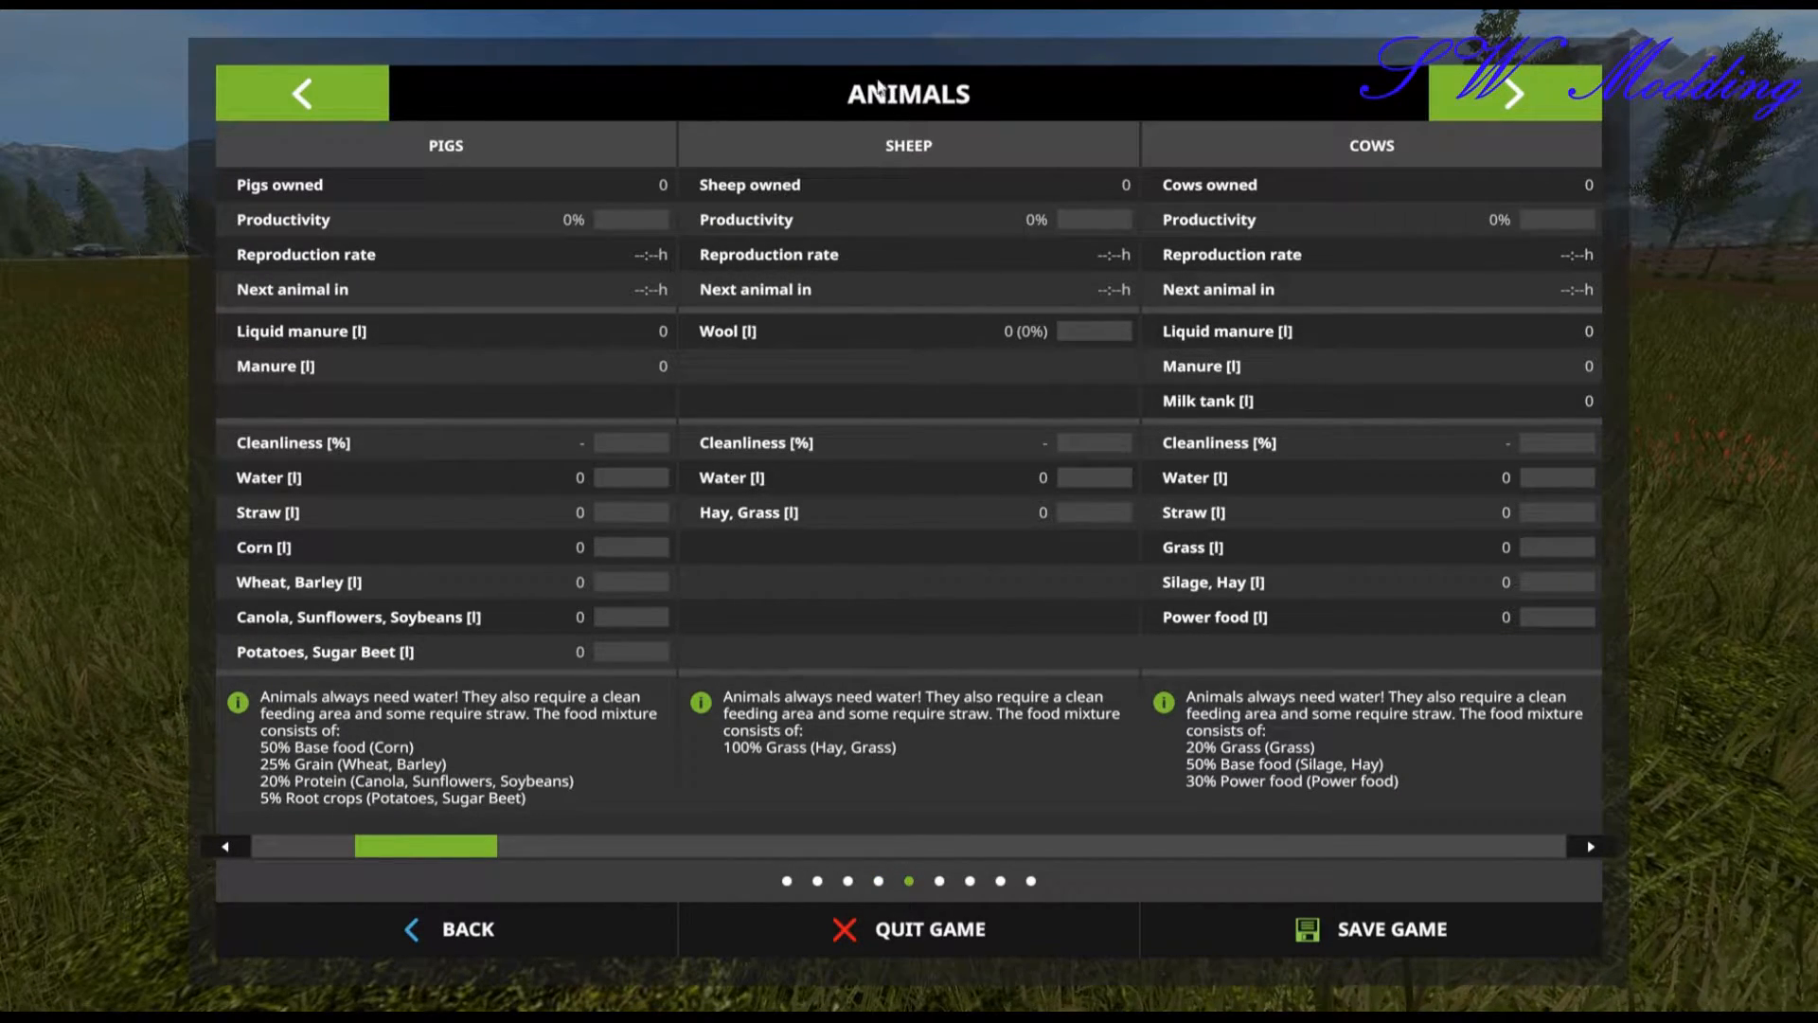
Look through all the animal columns on the Animals page, from pigs to goats and back, and close the menu.
mouse_move(480, 845)
left_mouse_down()
mouse_move(372, 849)
mouse_move(1614, 838)
mouse_move(542, 840)
mouse_move(1477, 710)
left_mouse_up()
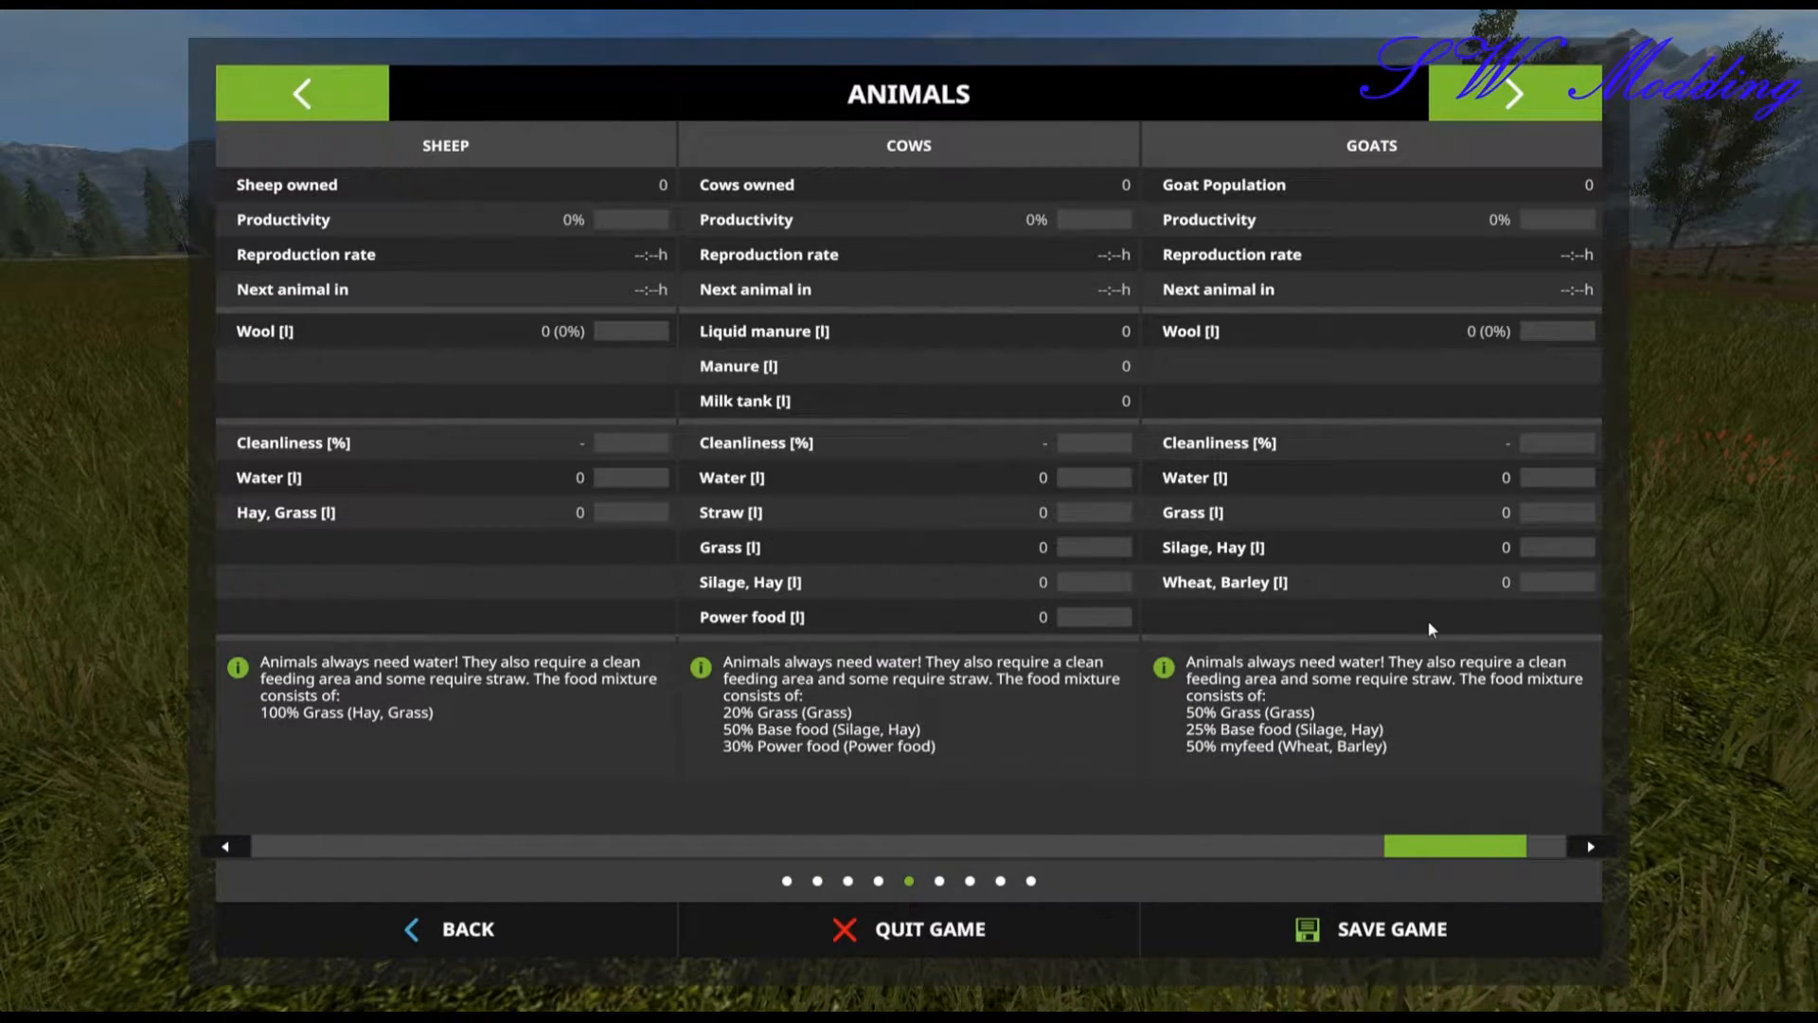
left_click_drag(1468, 843, 322, 843)
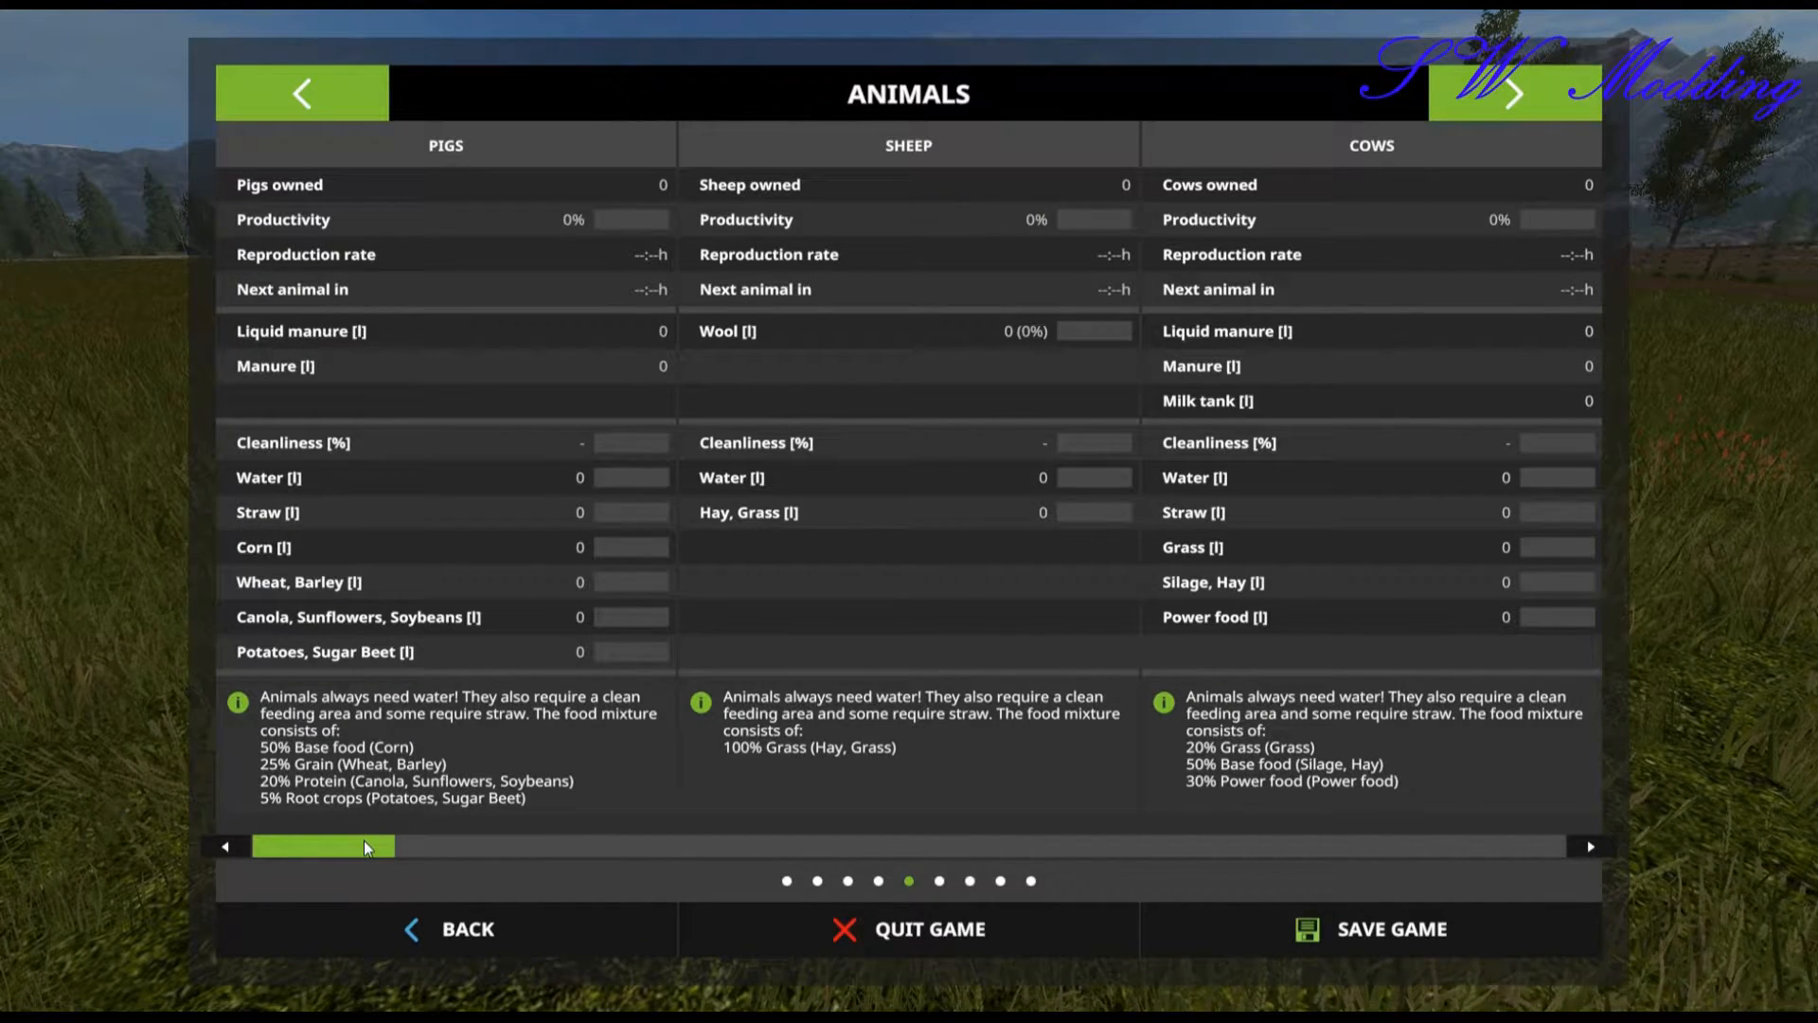
left_click_drag(342, 847, 1513, 843)
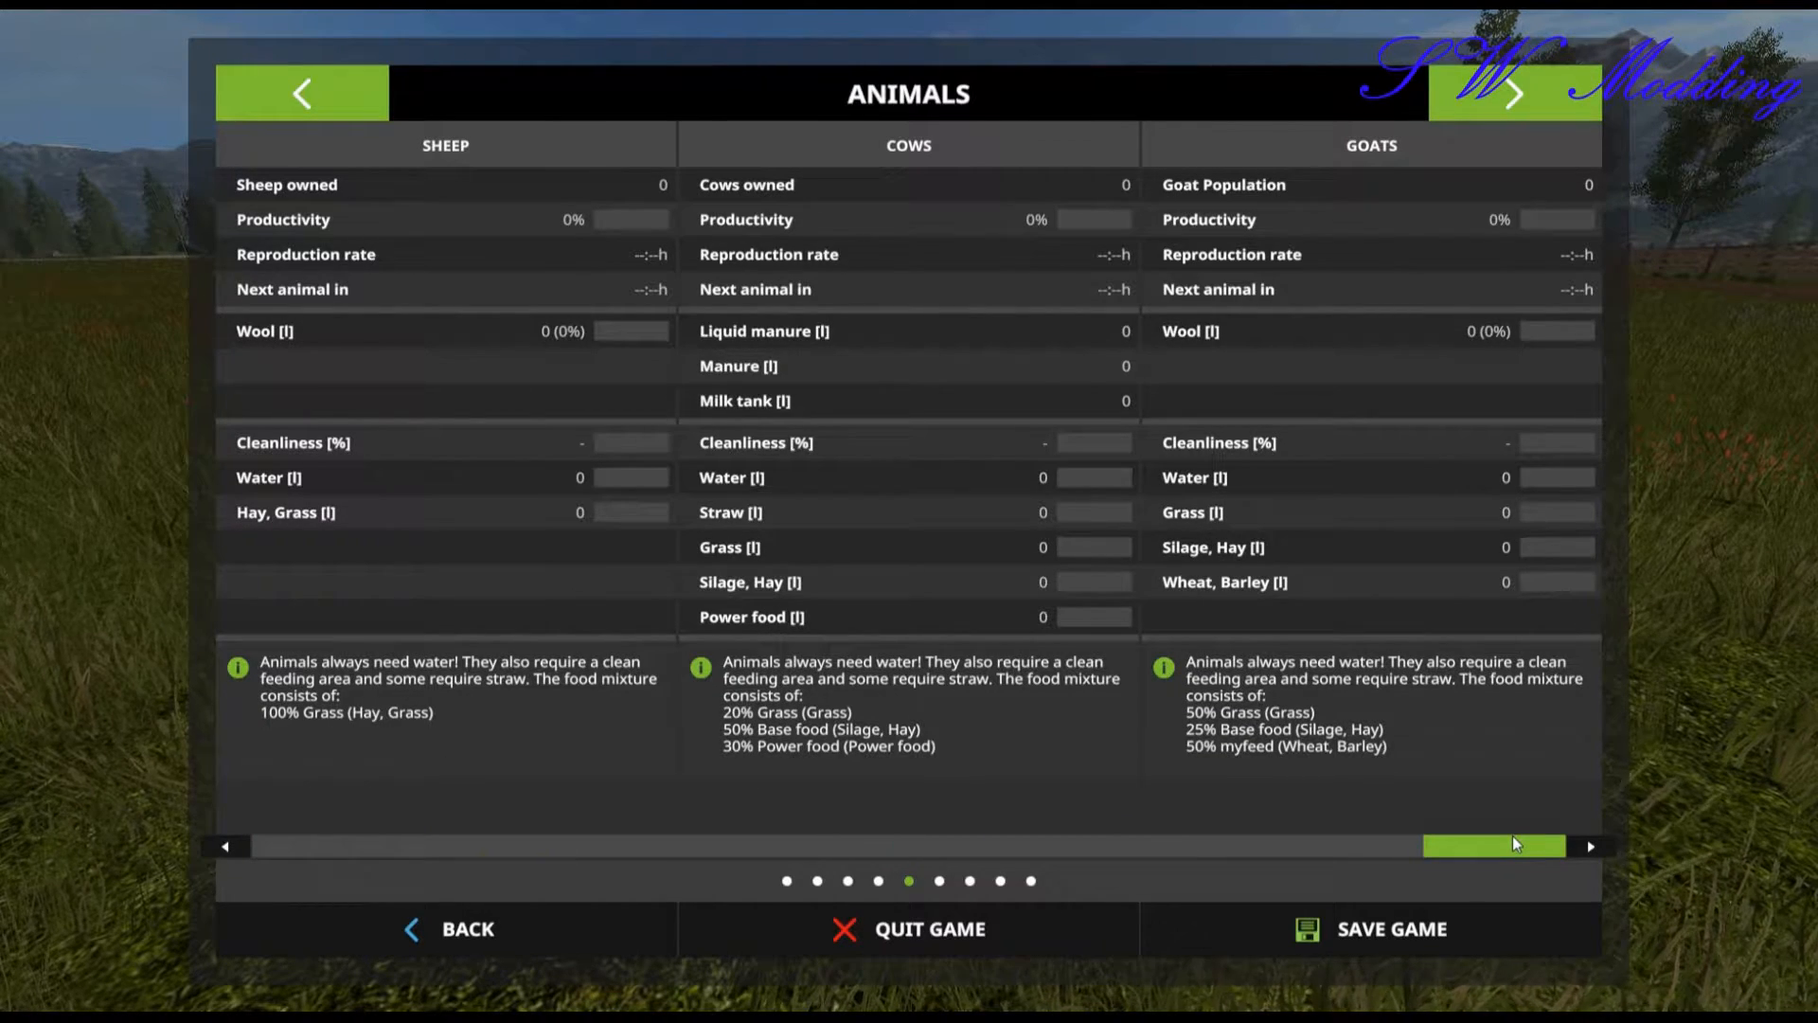
left_click_drag(1513, 835, 341, 843)
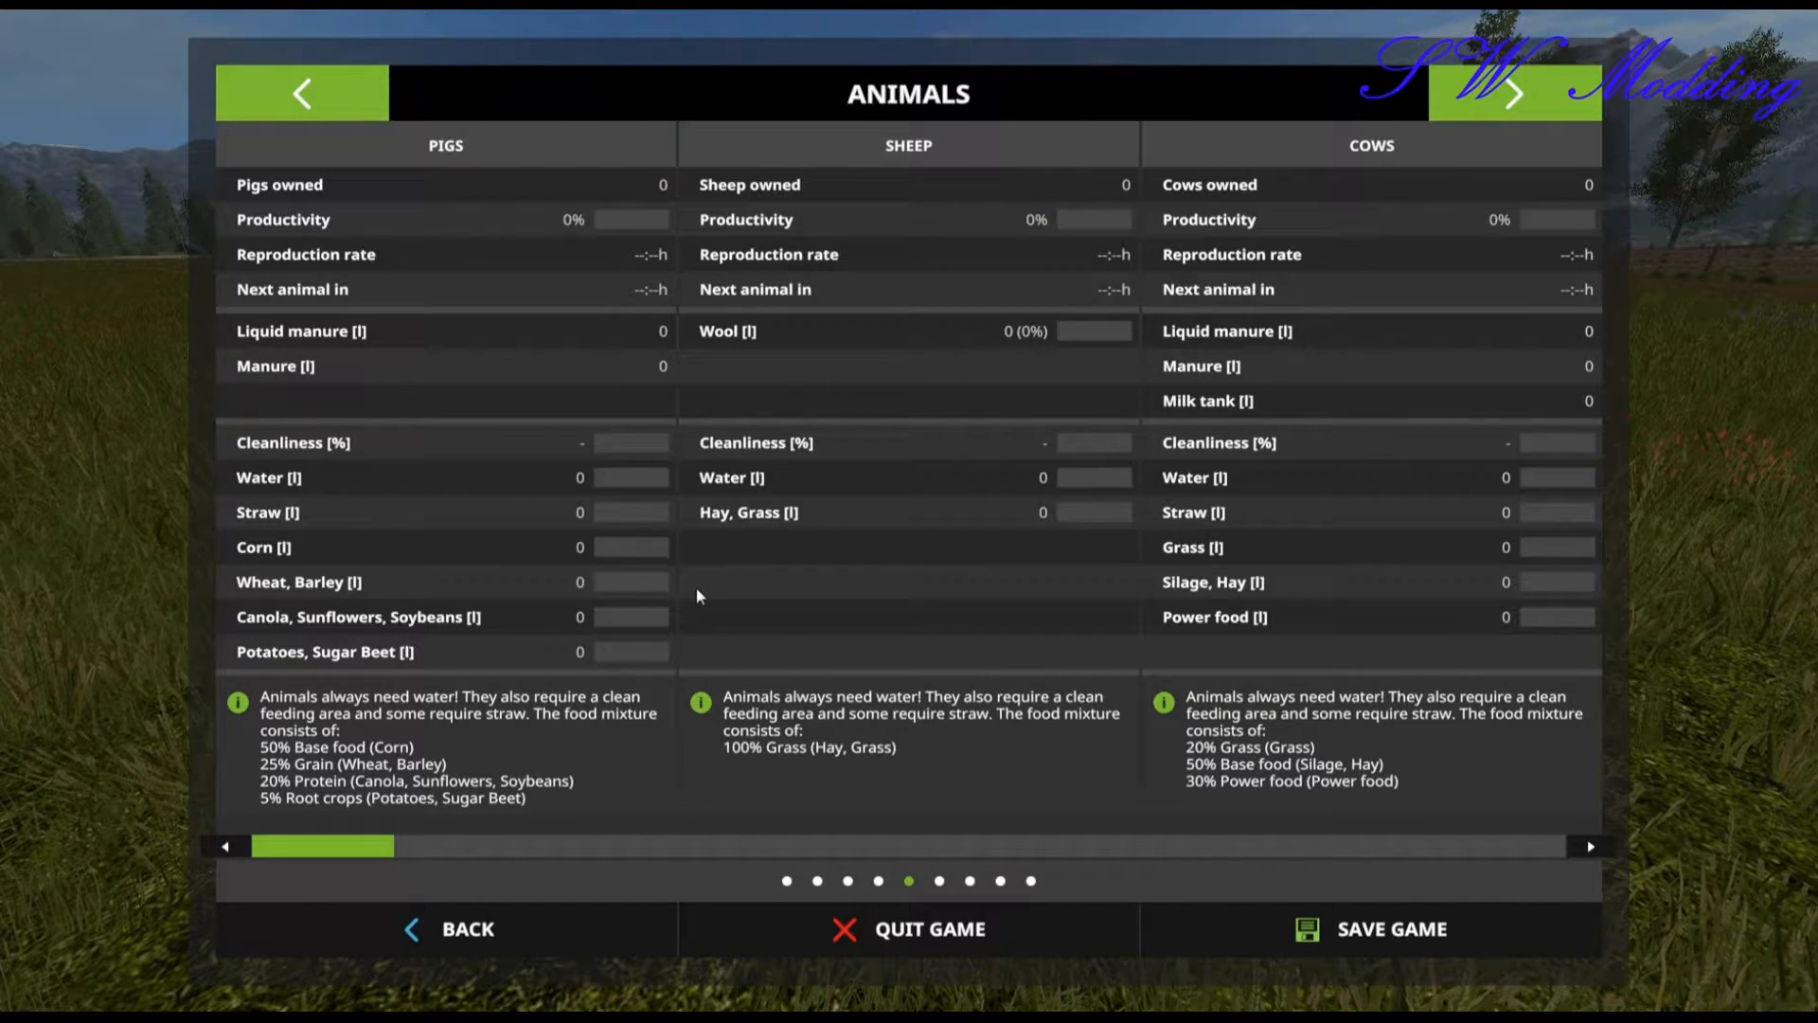
left_click_drag(373, 849, 1554, 849)
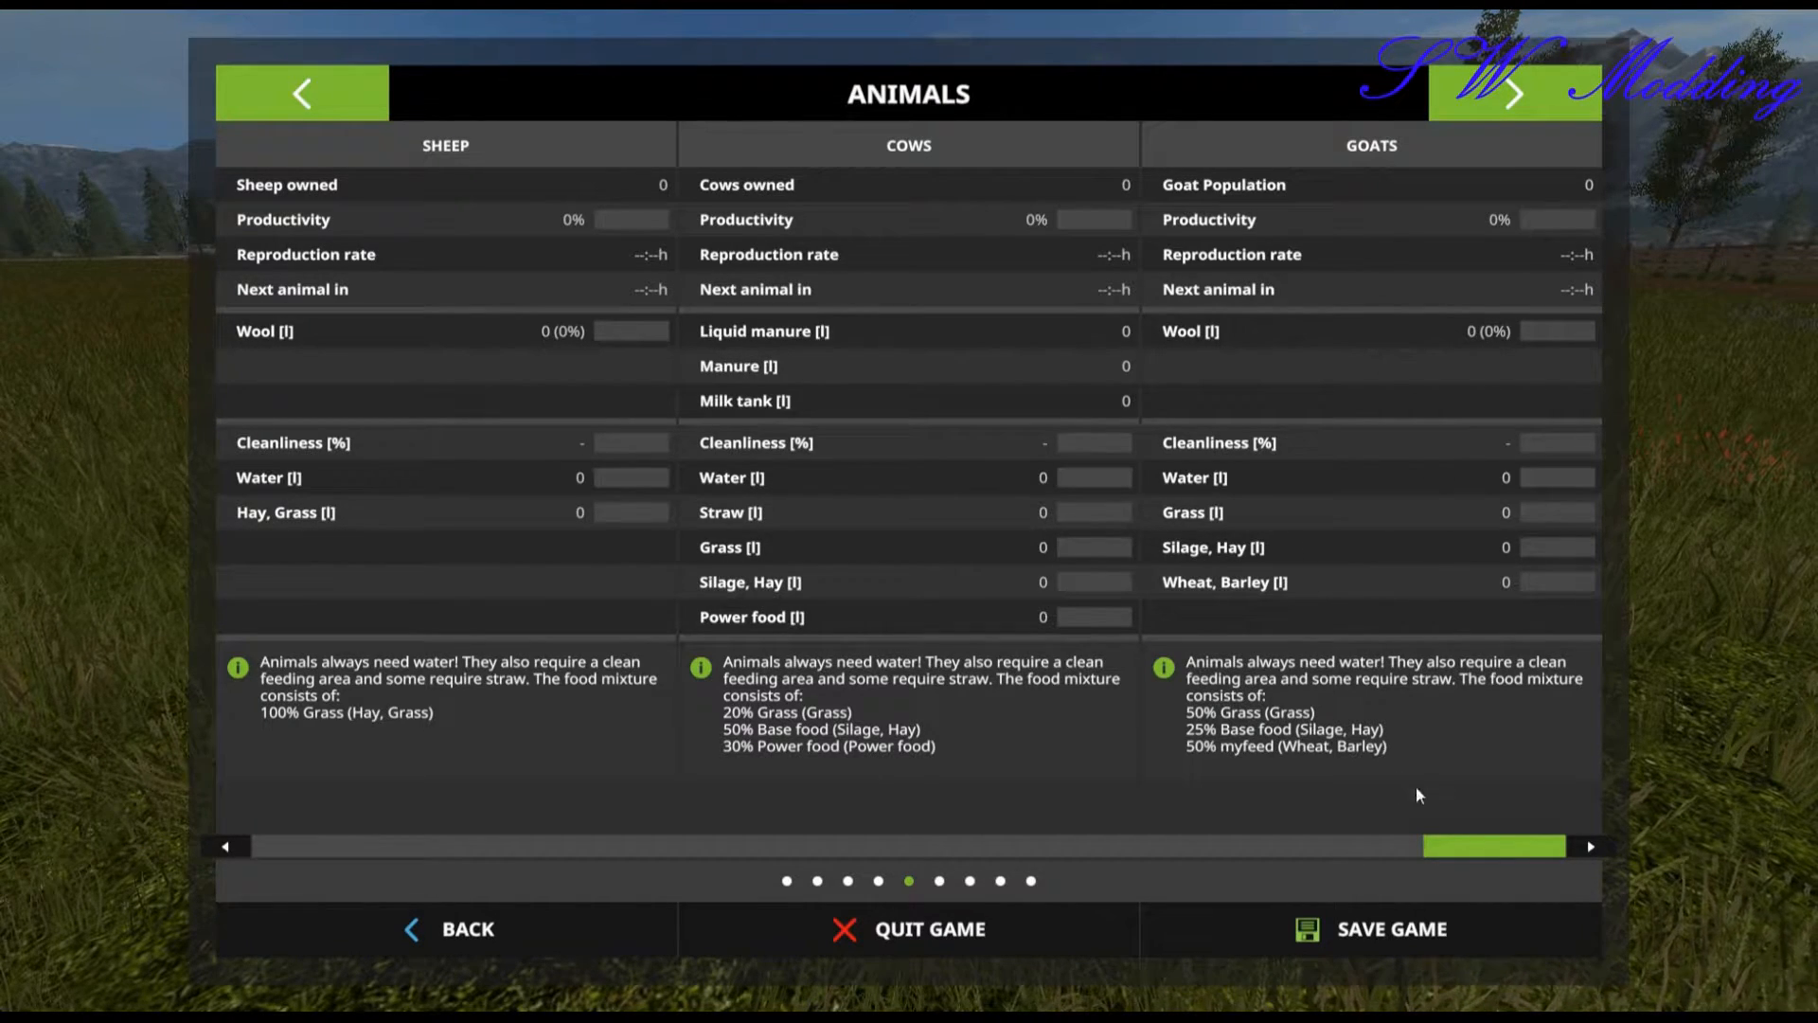
left_click_drag(1482, 847, 325, 853)
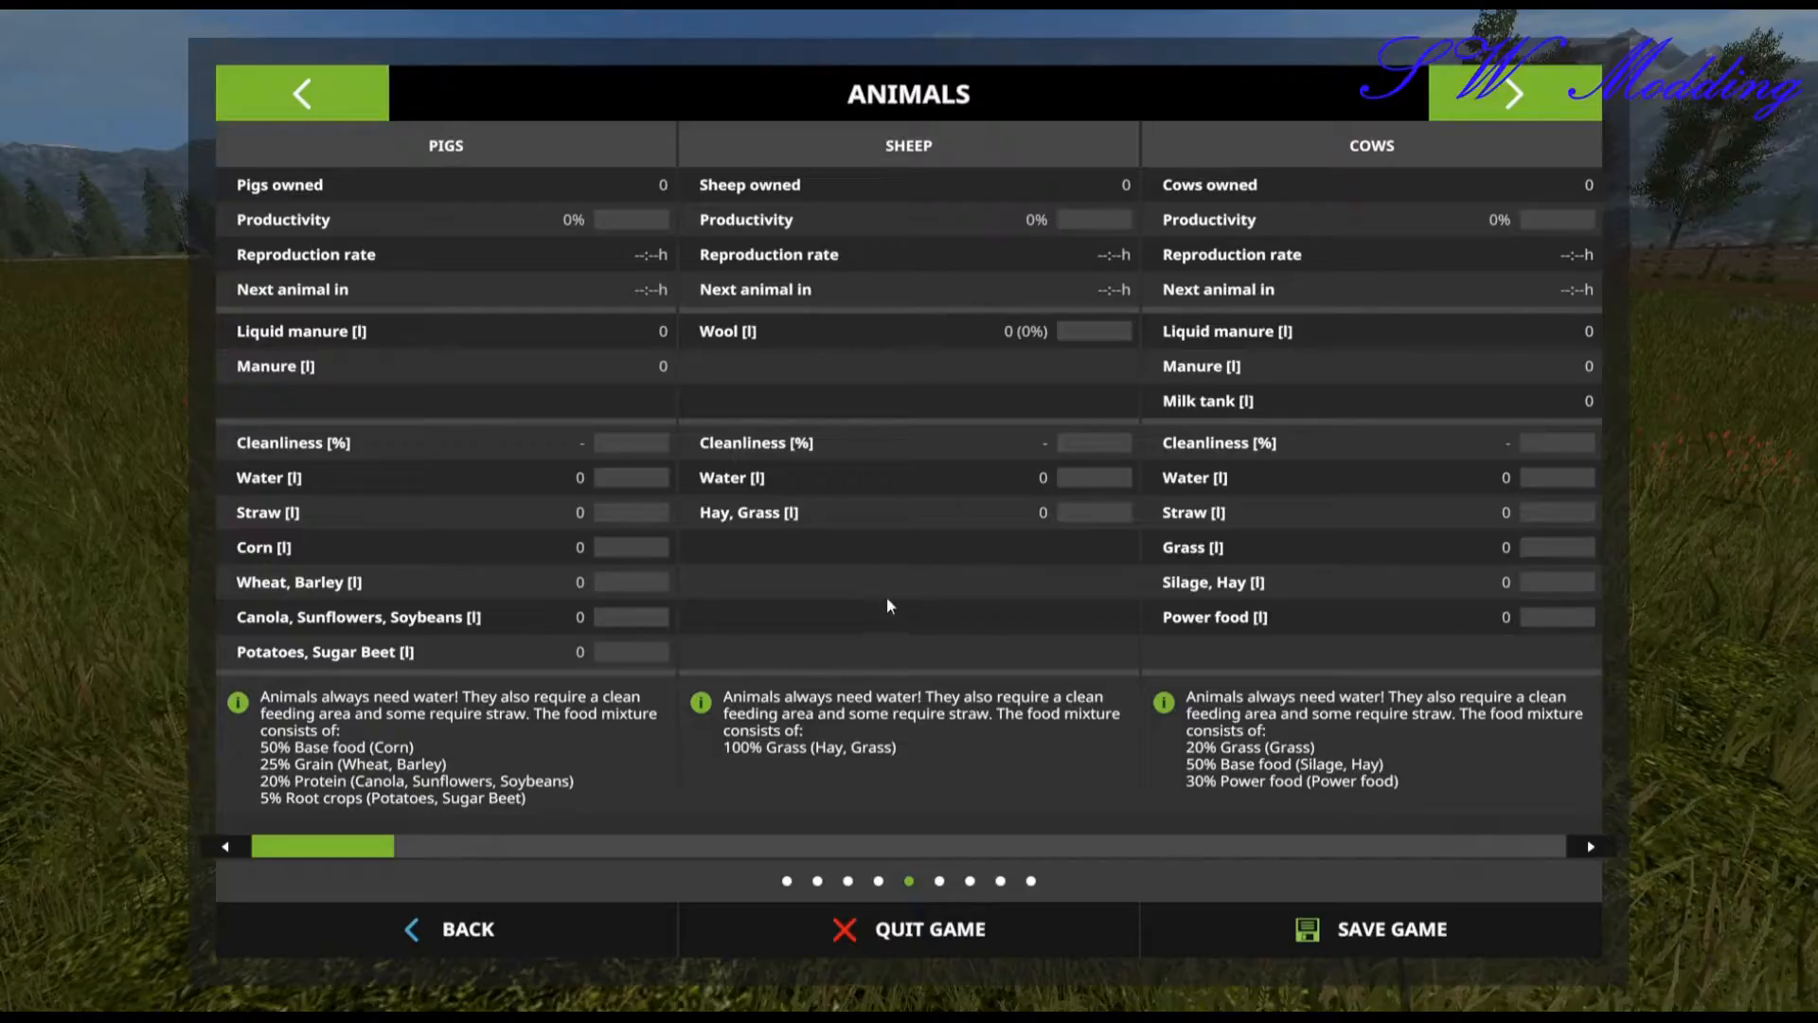
left_click(572, 923)
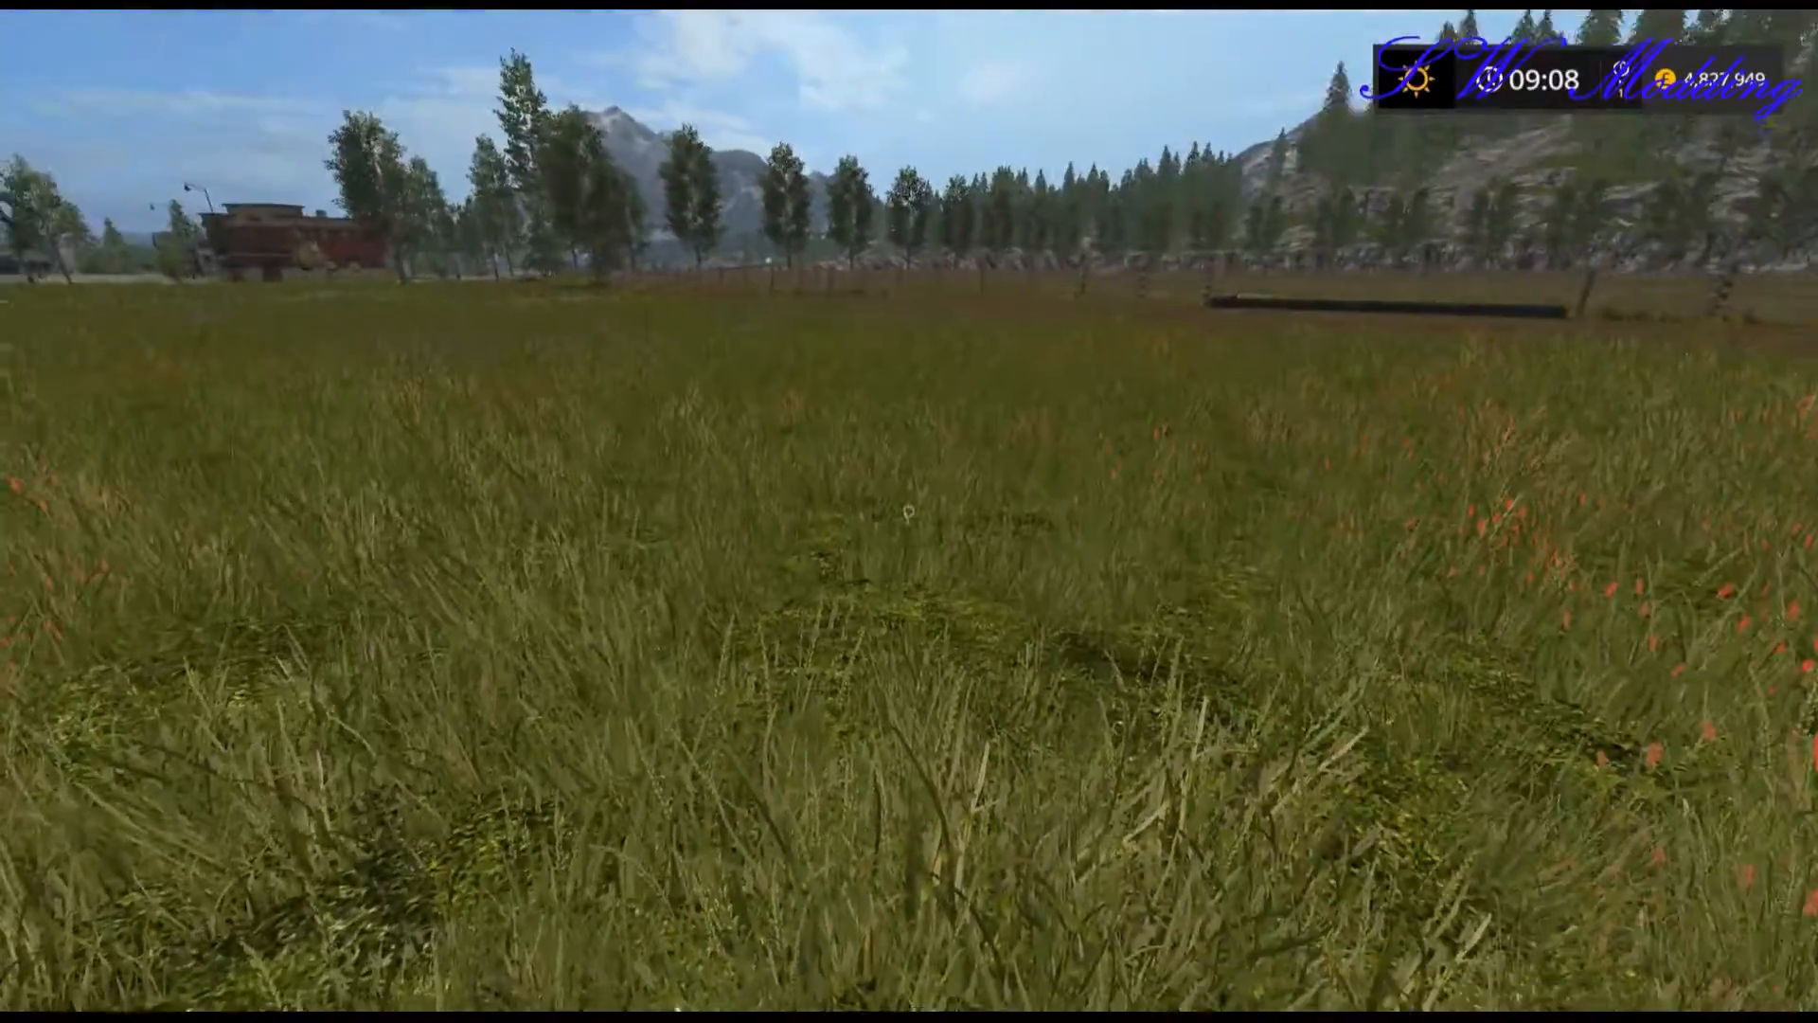
Walk back through the pen to the egg basket and open the chicken menu.
key("w")
key("w")
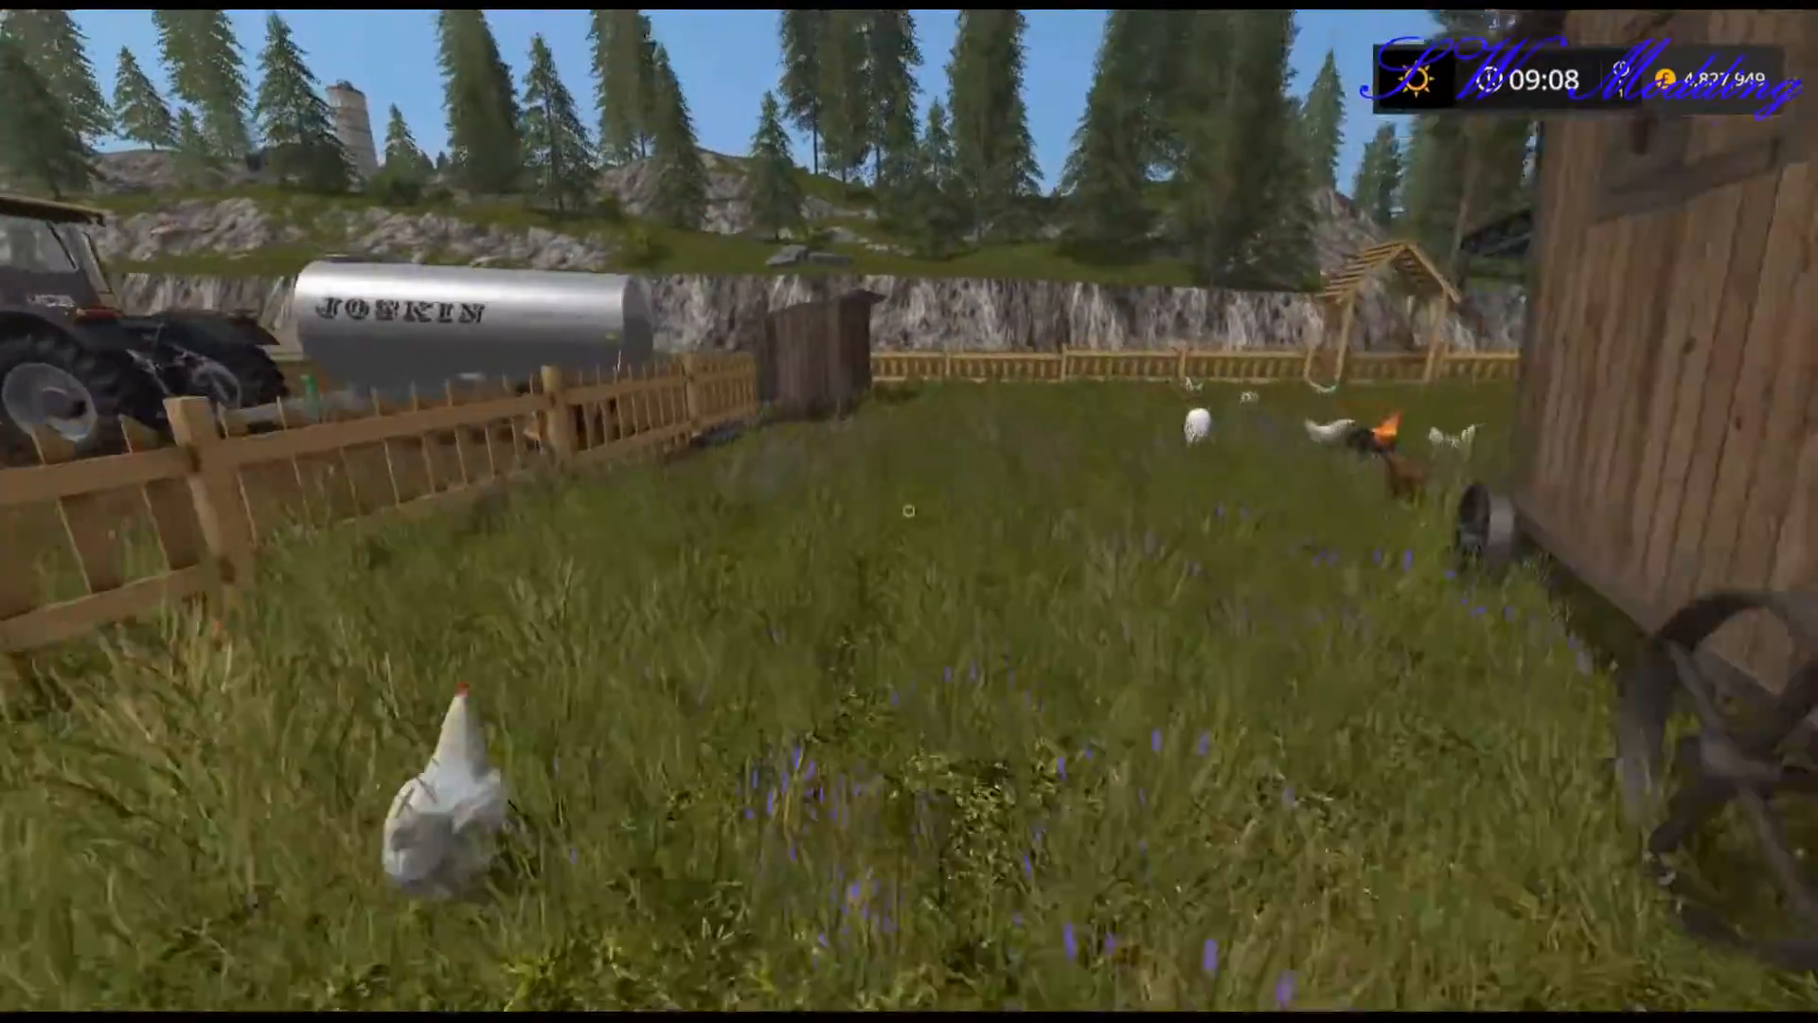
key("w")
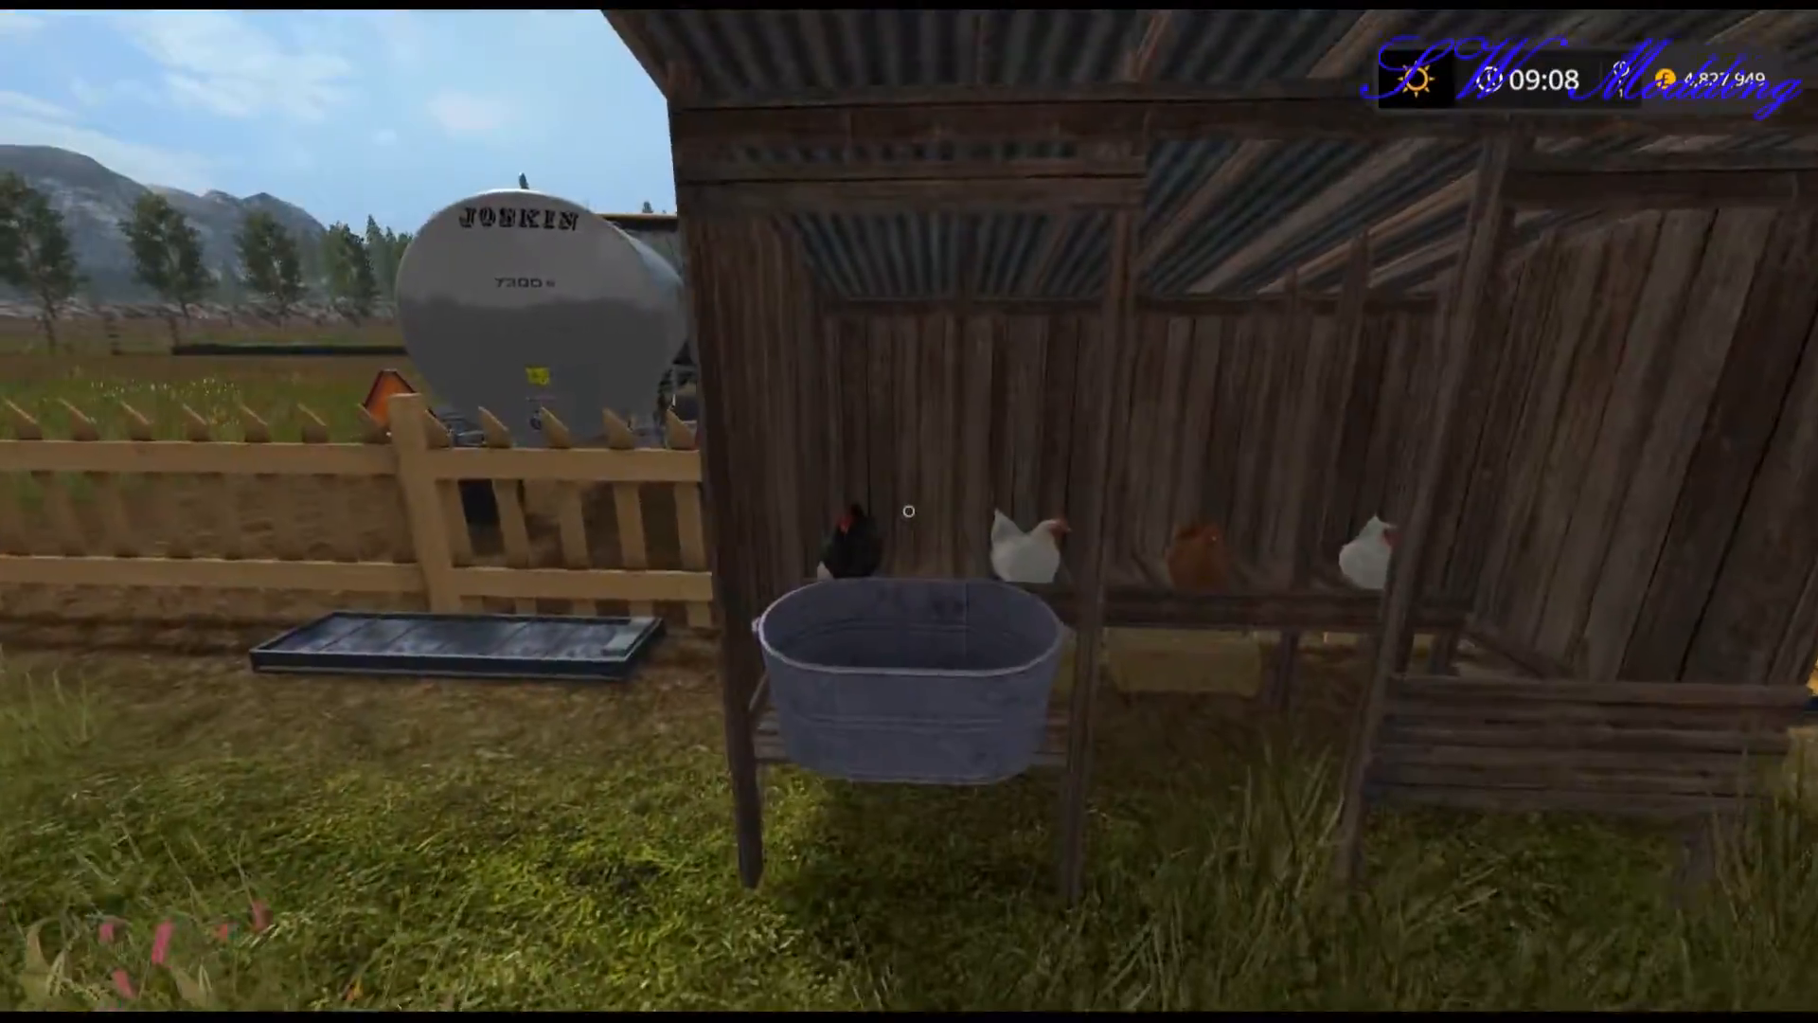
key("r")
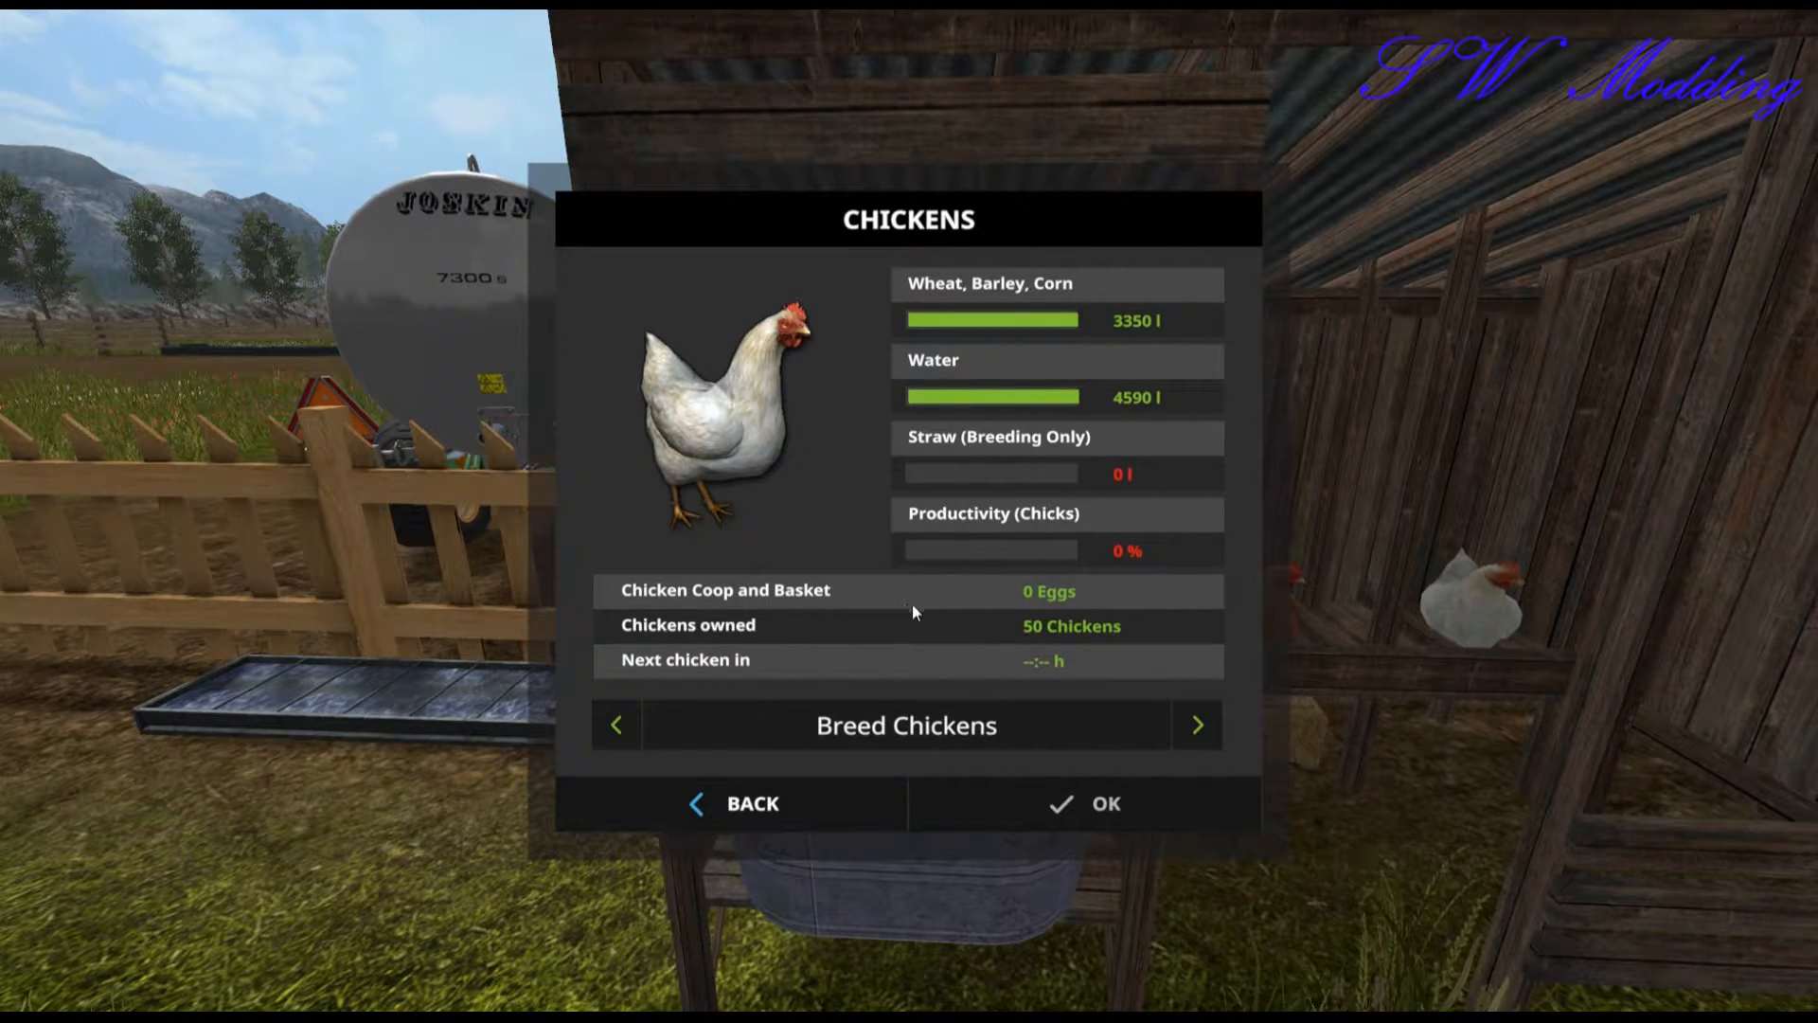
Cycle through the chicken menu's modes back to Breed Chickens, check the straw entry, and leave the menu.
left_click(1198, 726)
left_click(1198, 726)
left_click(1199, 727)
left_click(1204, 726)
left_click(1205, 726)
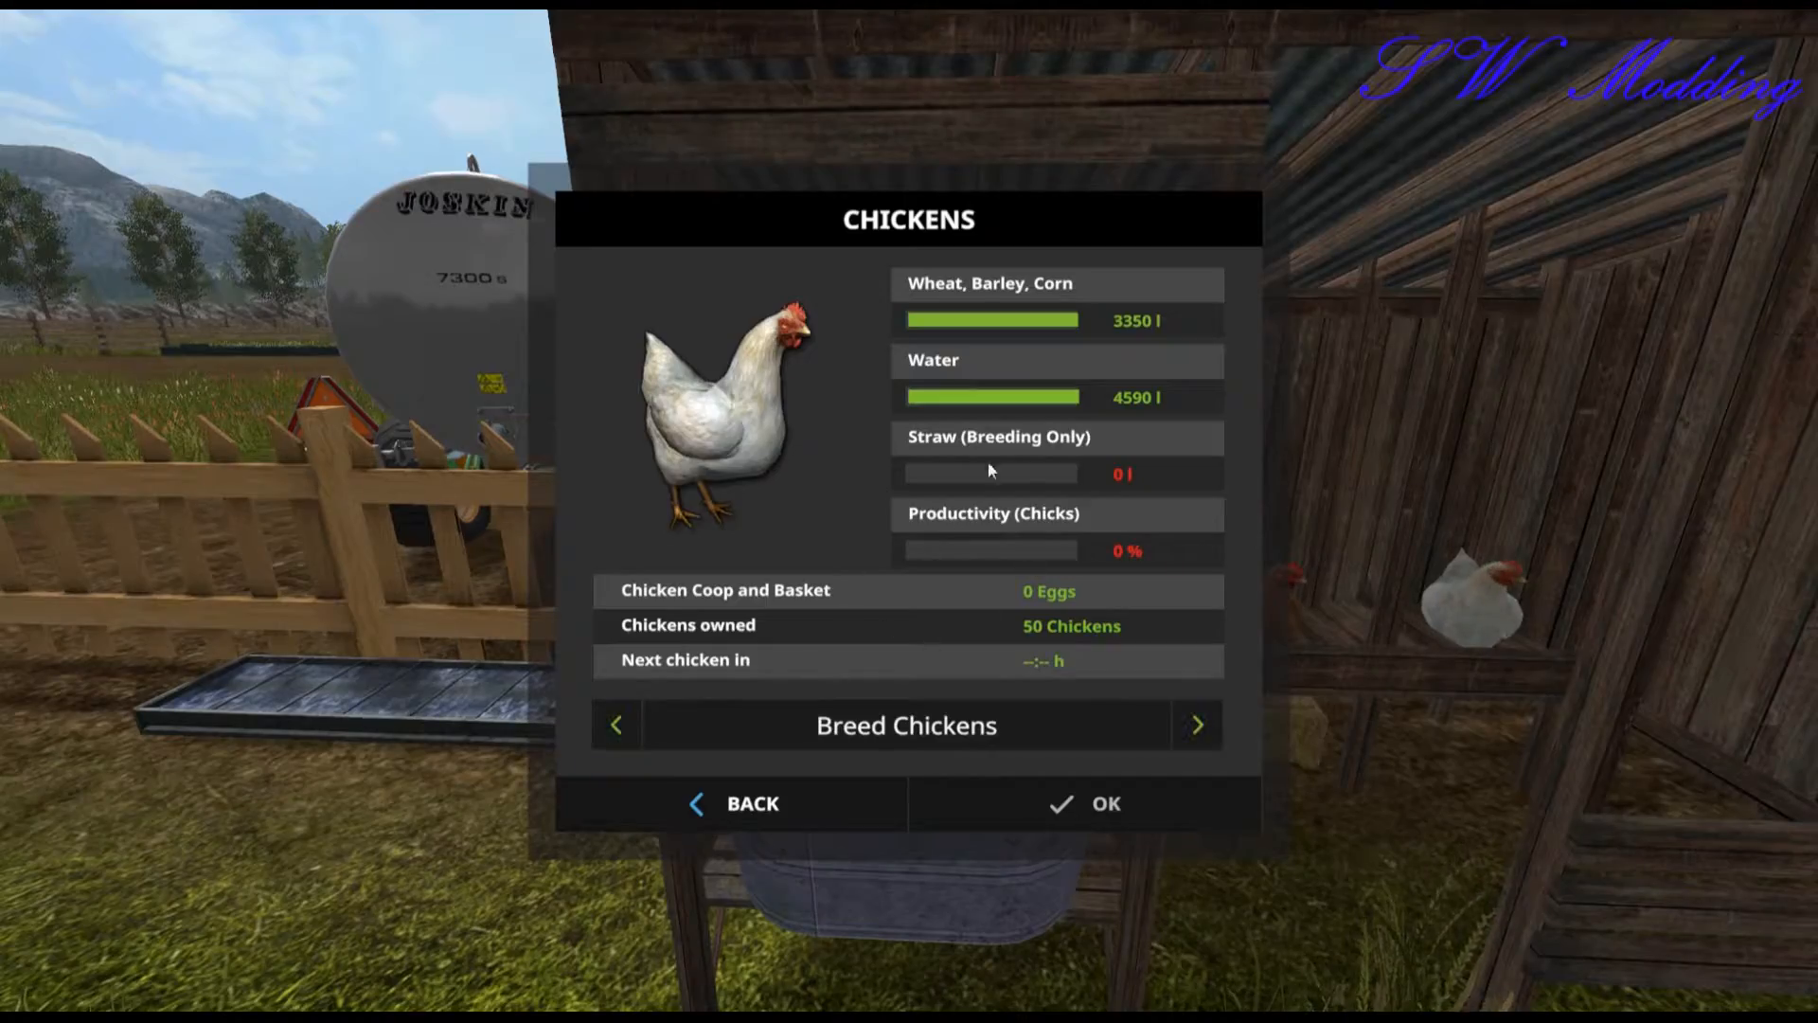
left_click(803, 798)
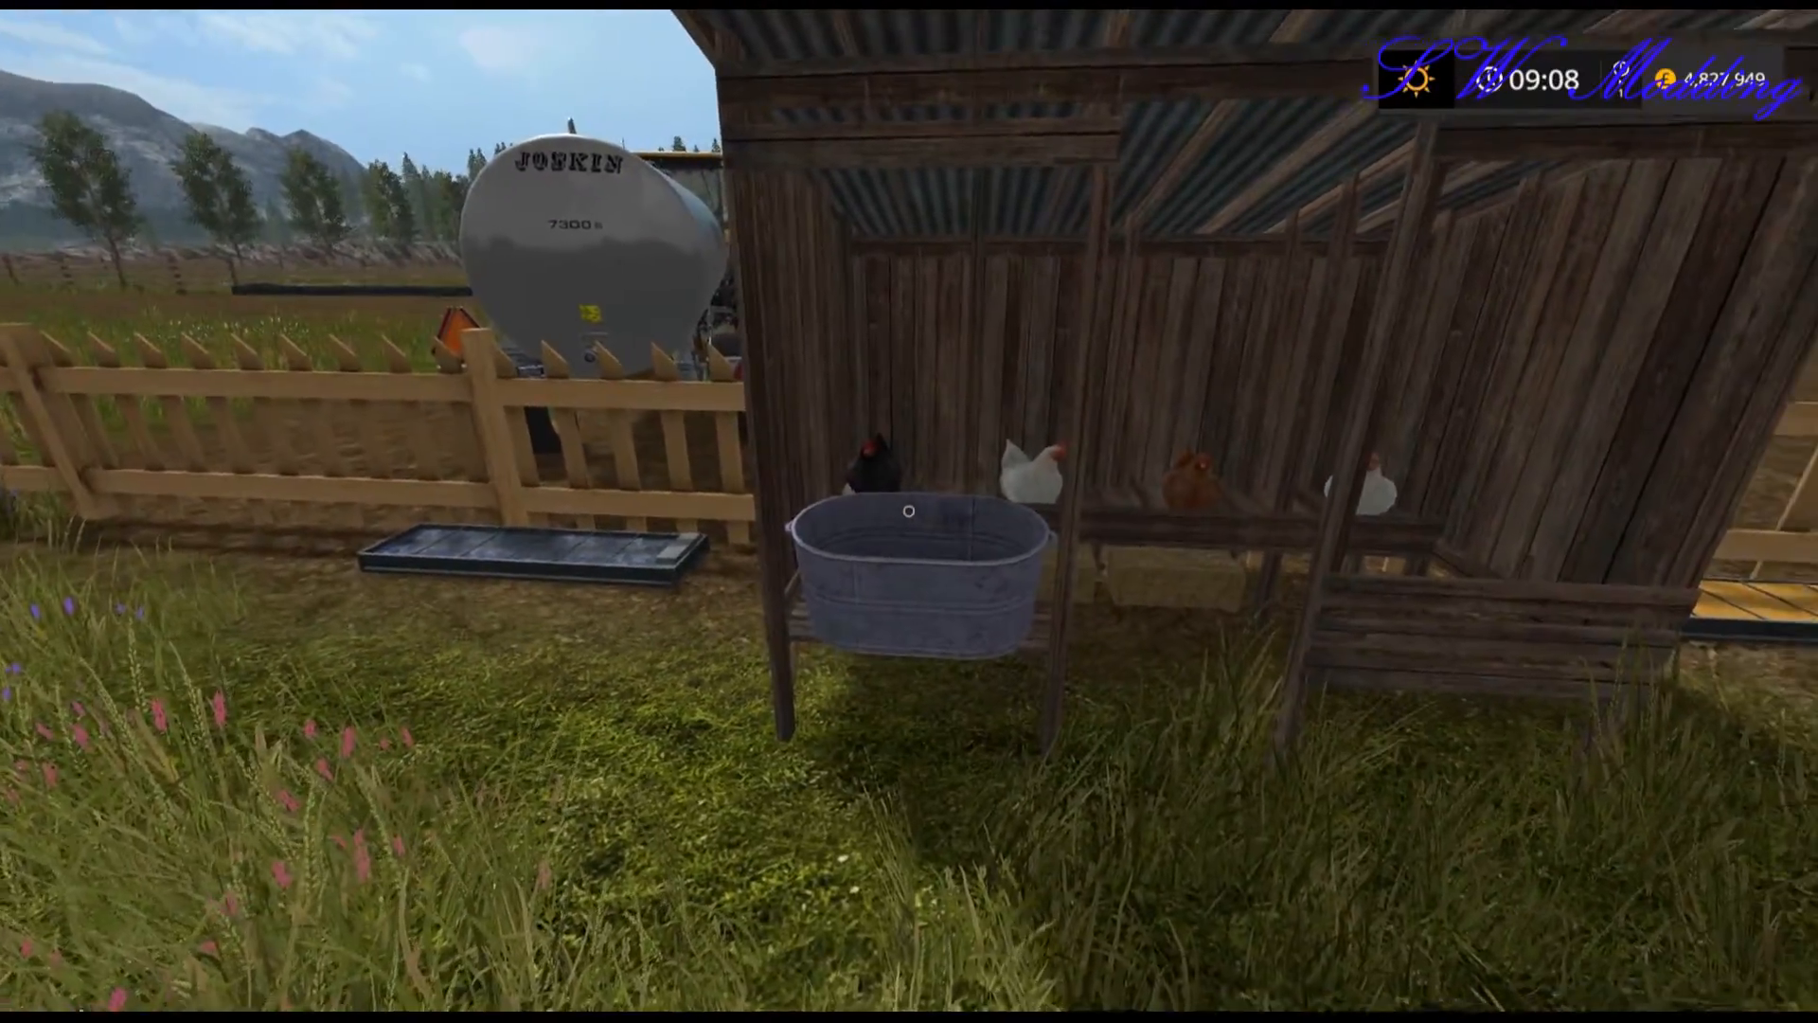
Walk from the chicken pen across the field and road to the shop's parking lot.
key("w")
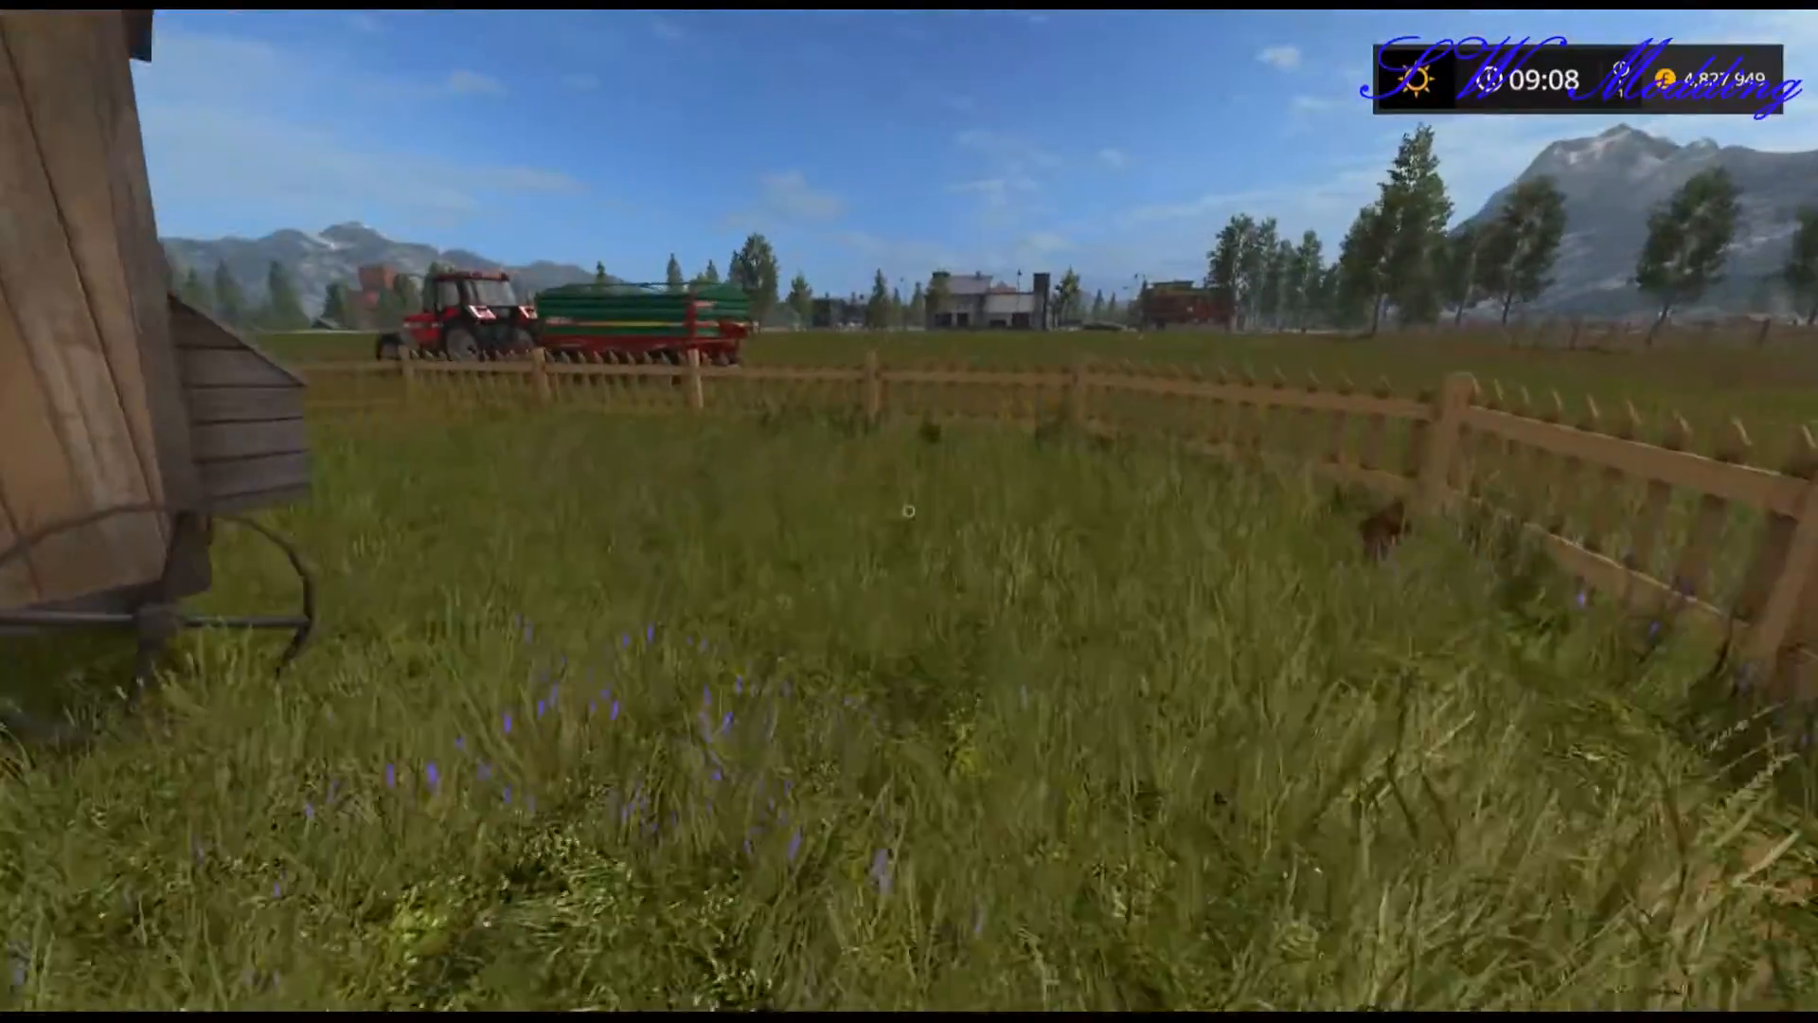
key("w")
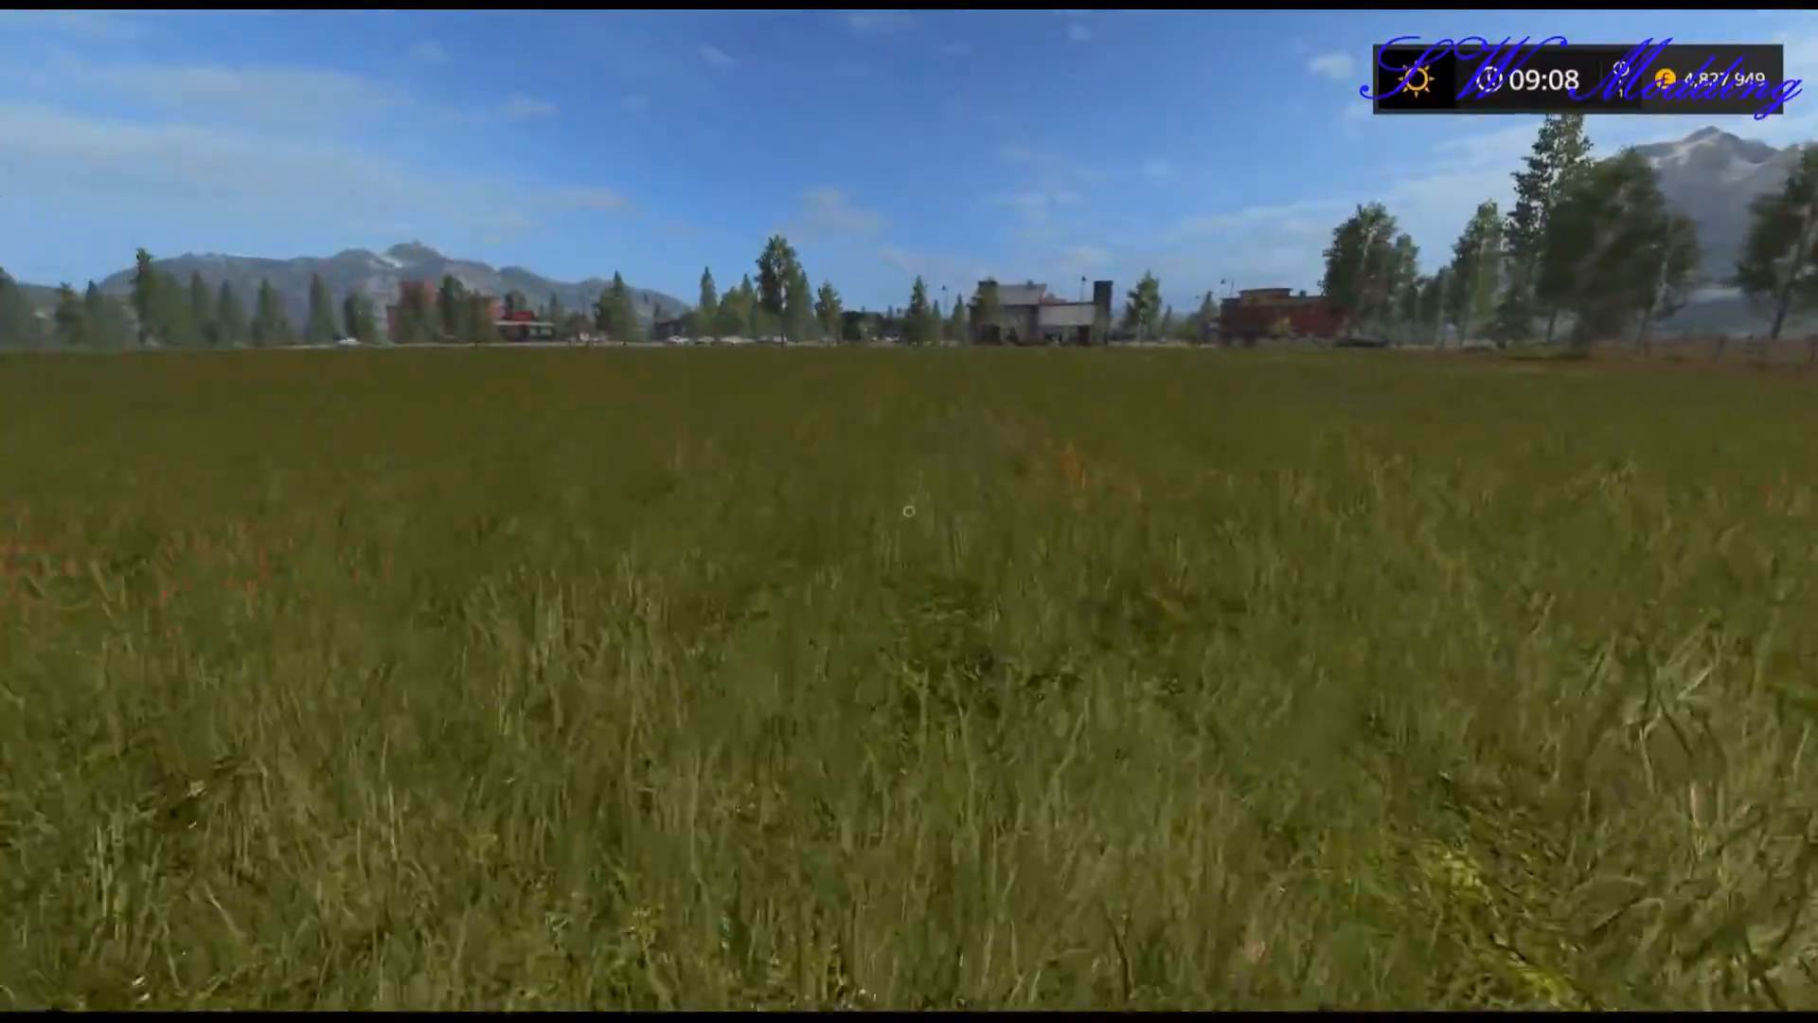
key("w")
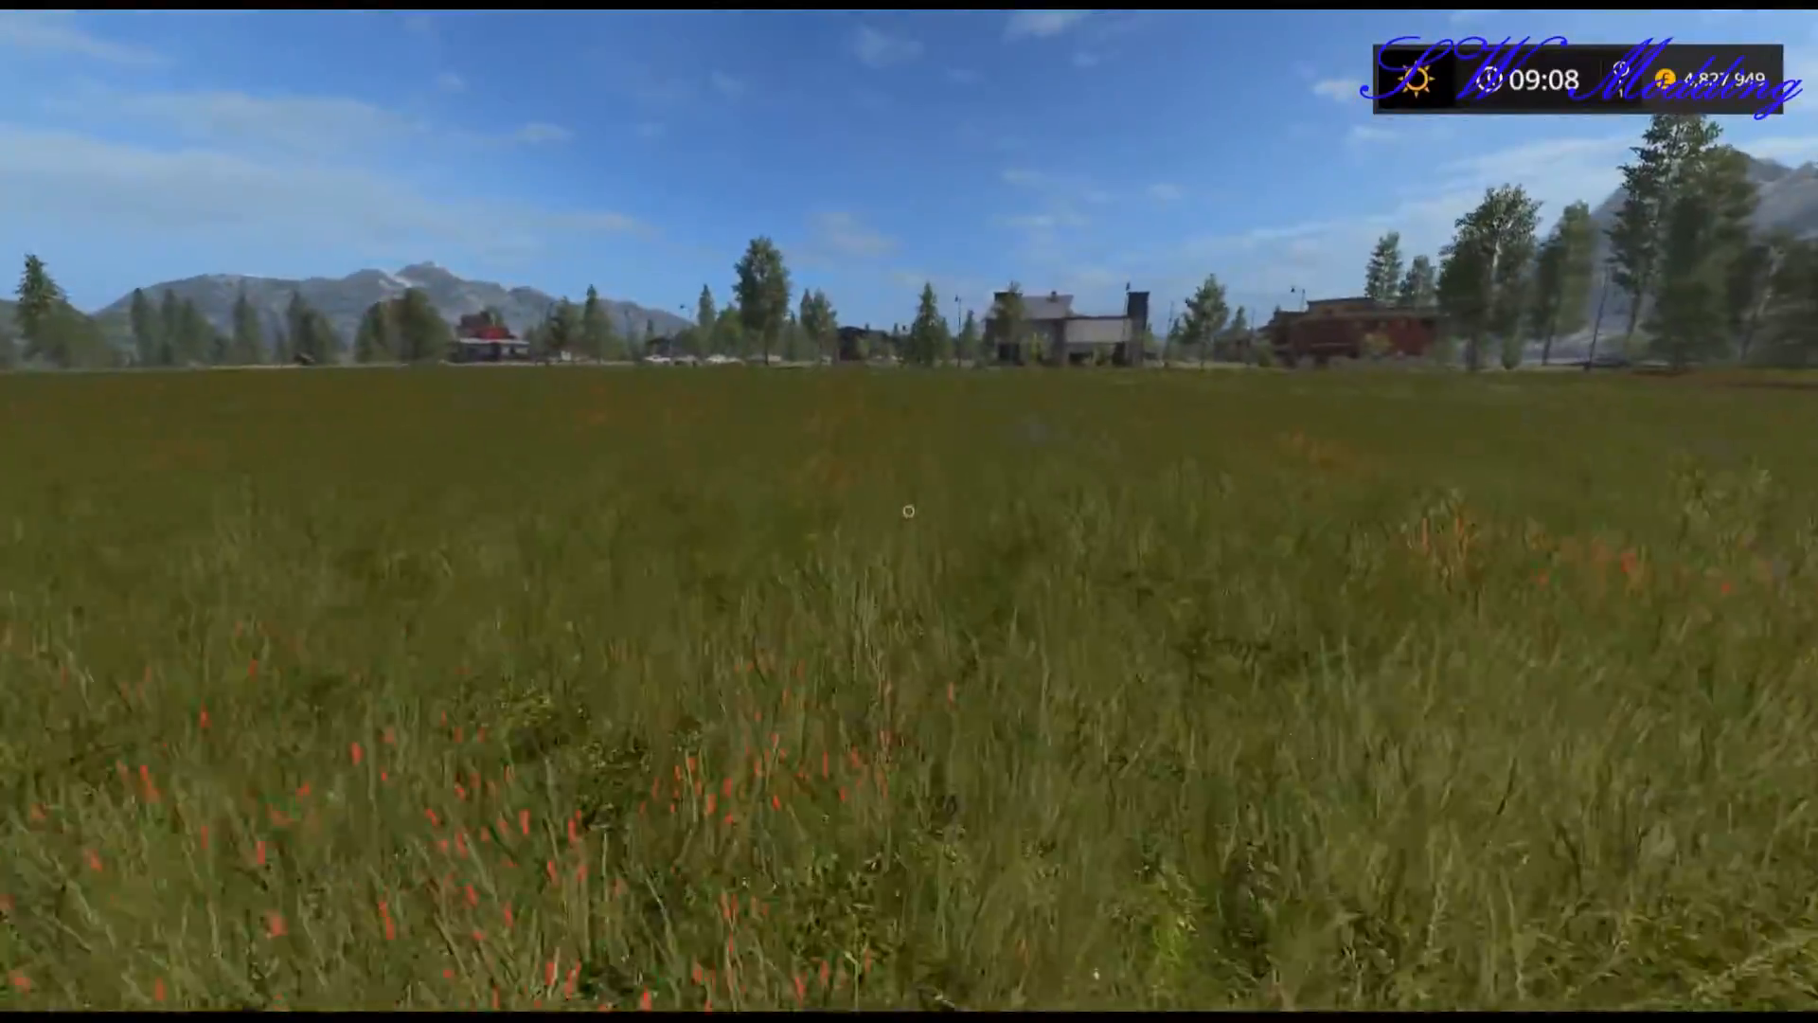
key("w")
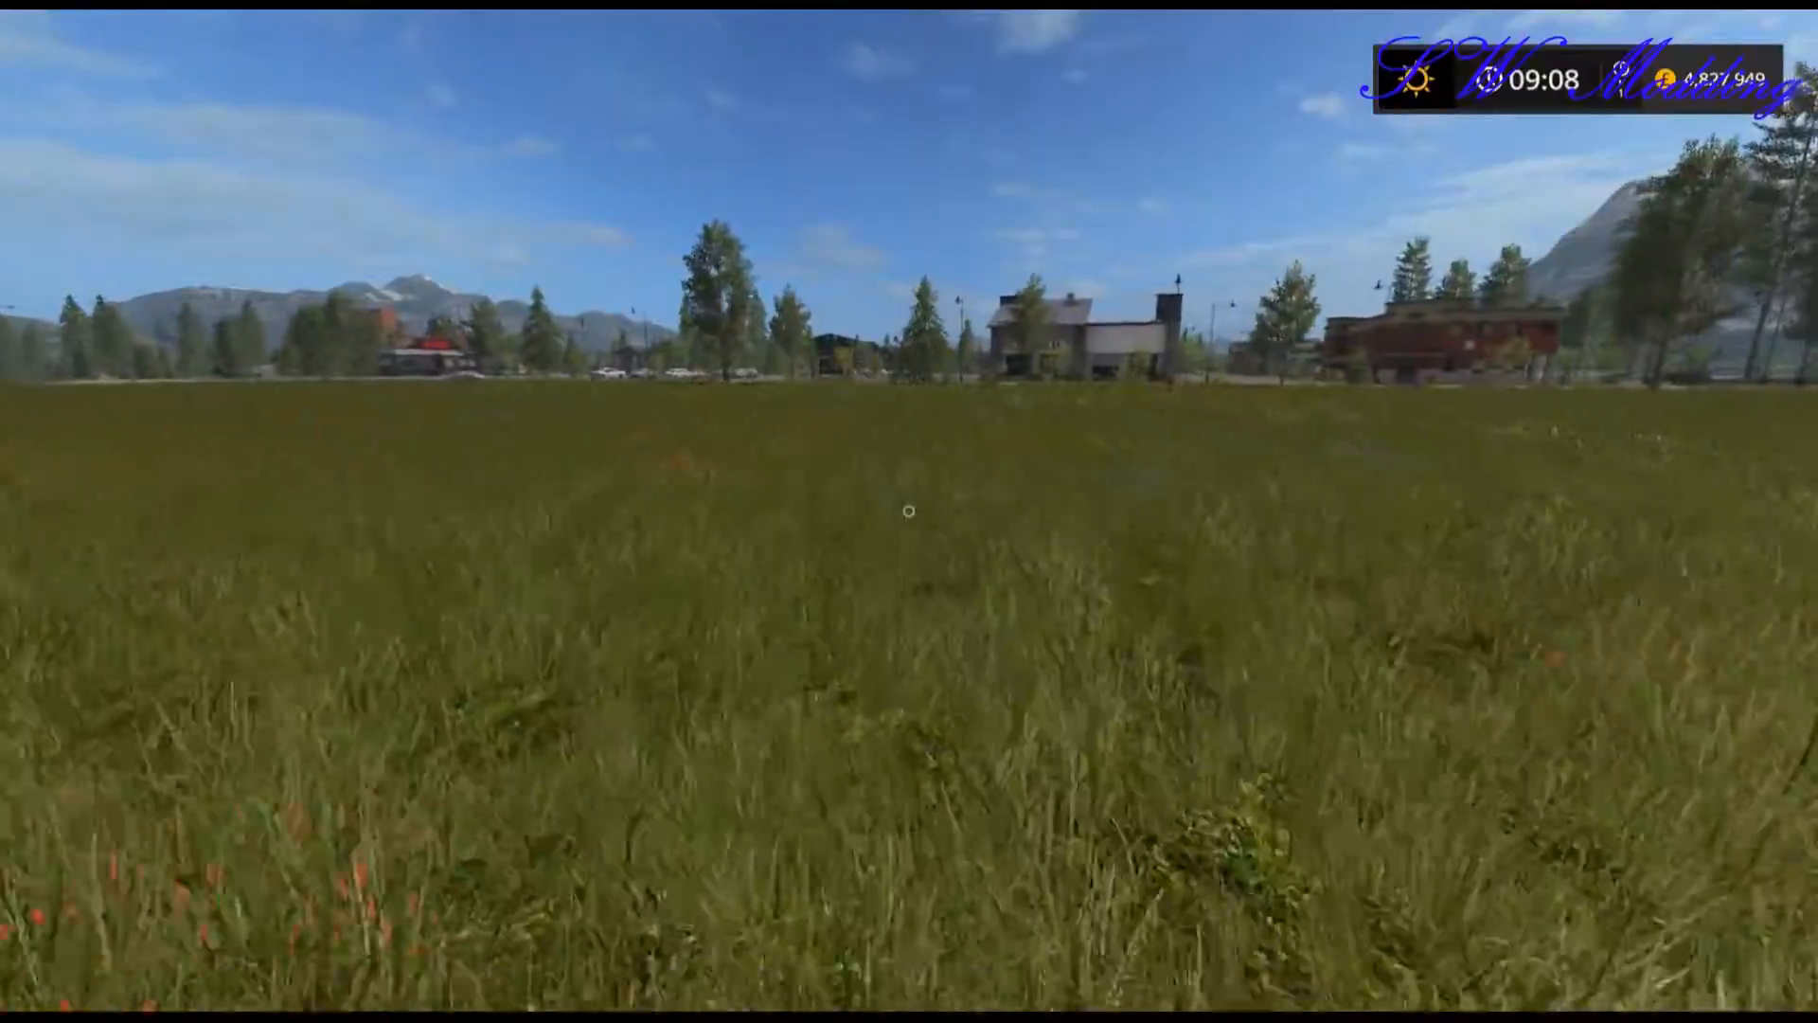
key("w")
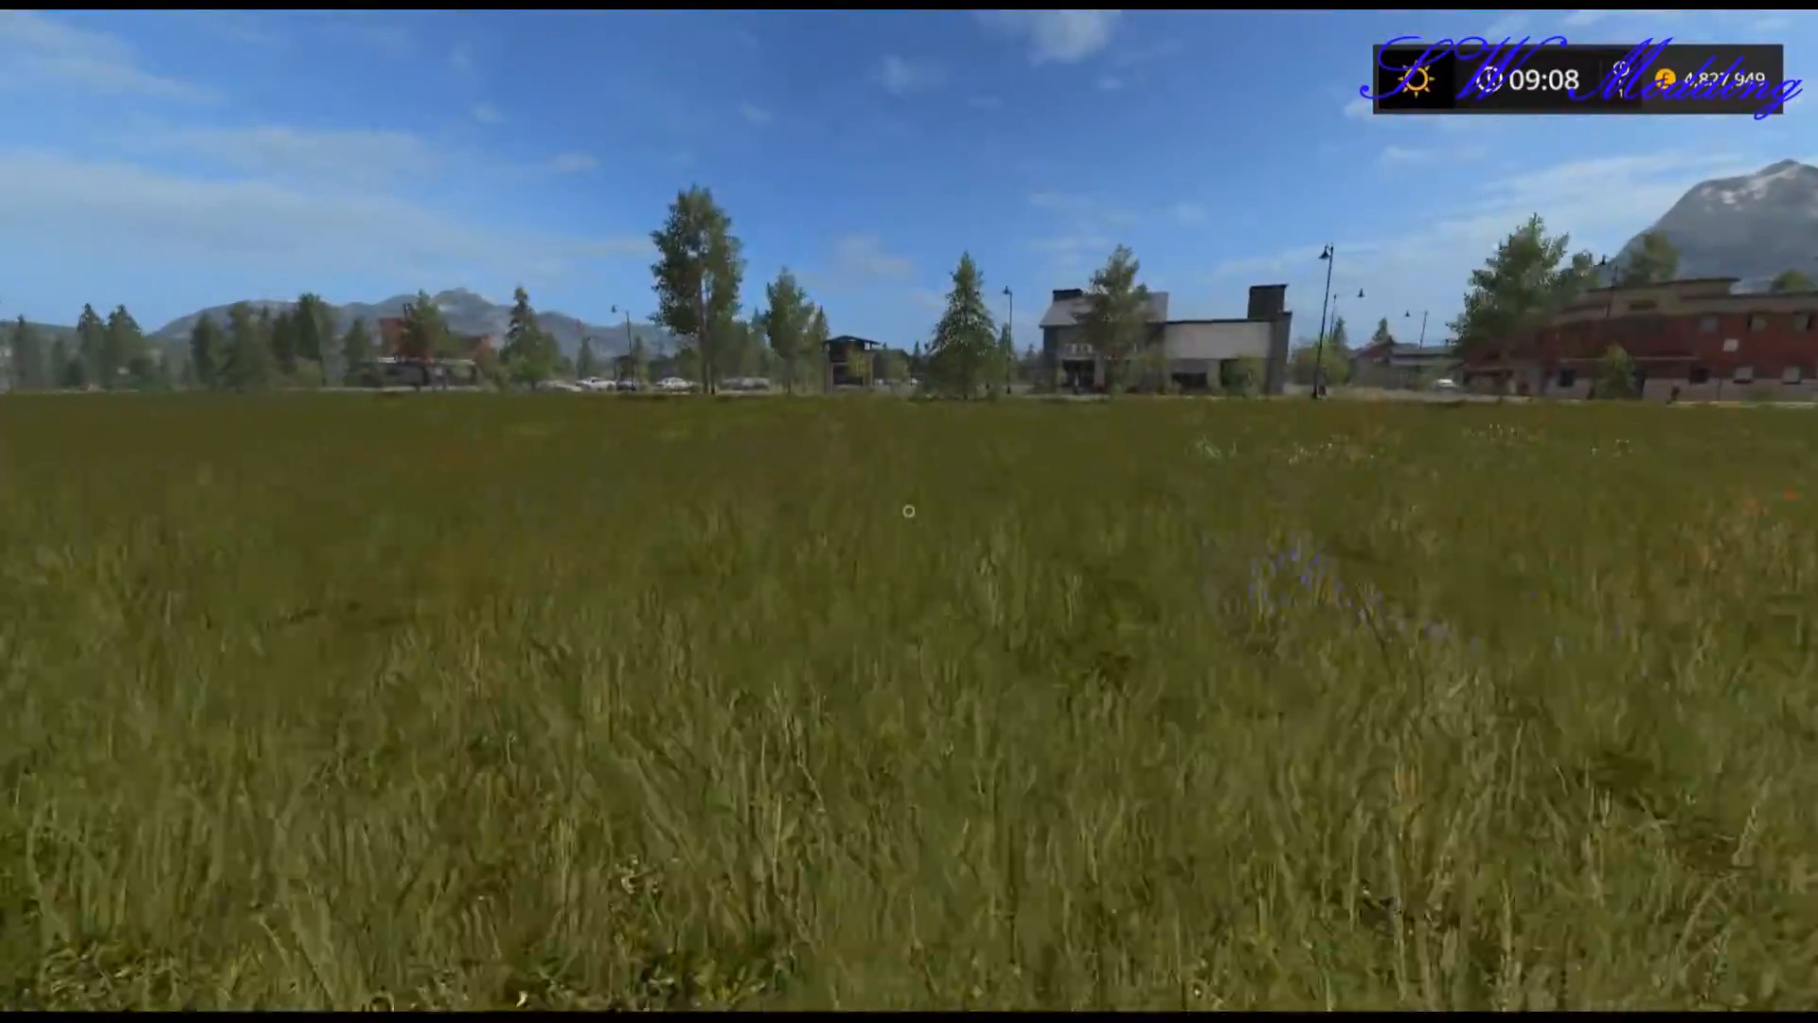
key("w")
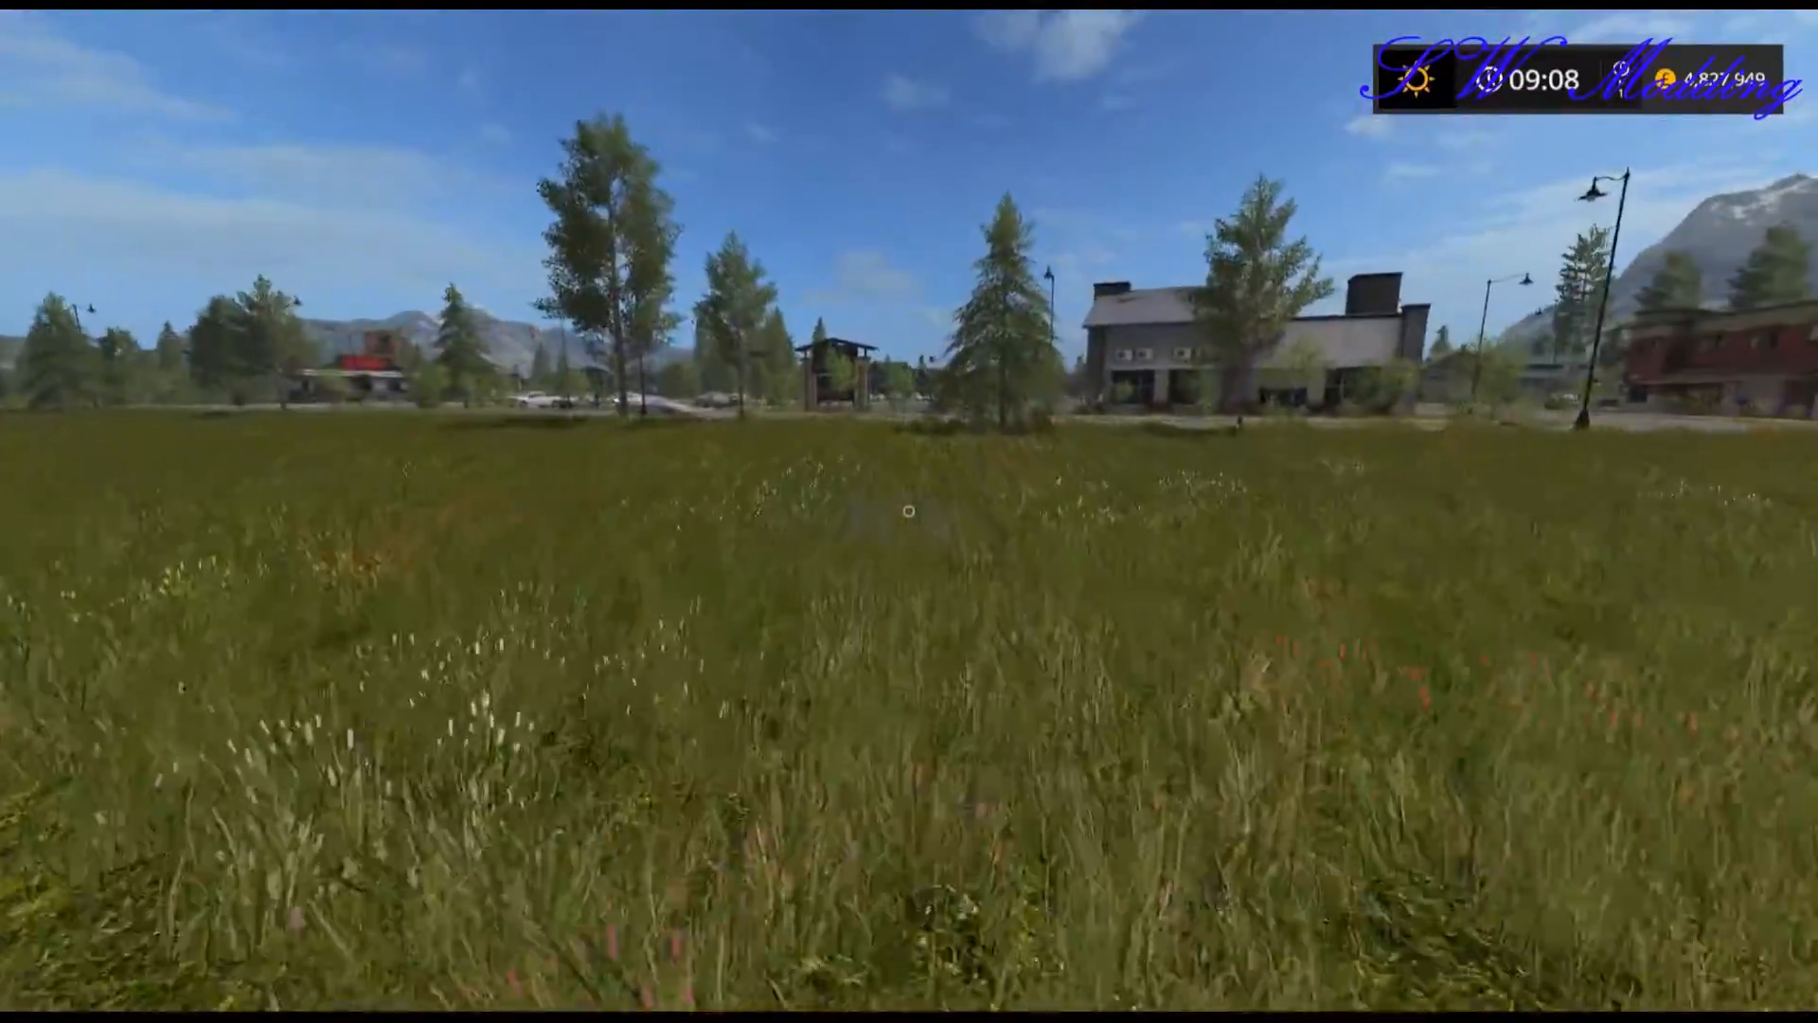
key("w")
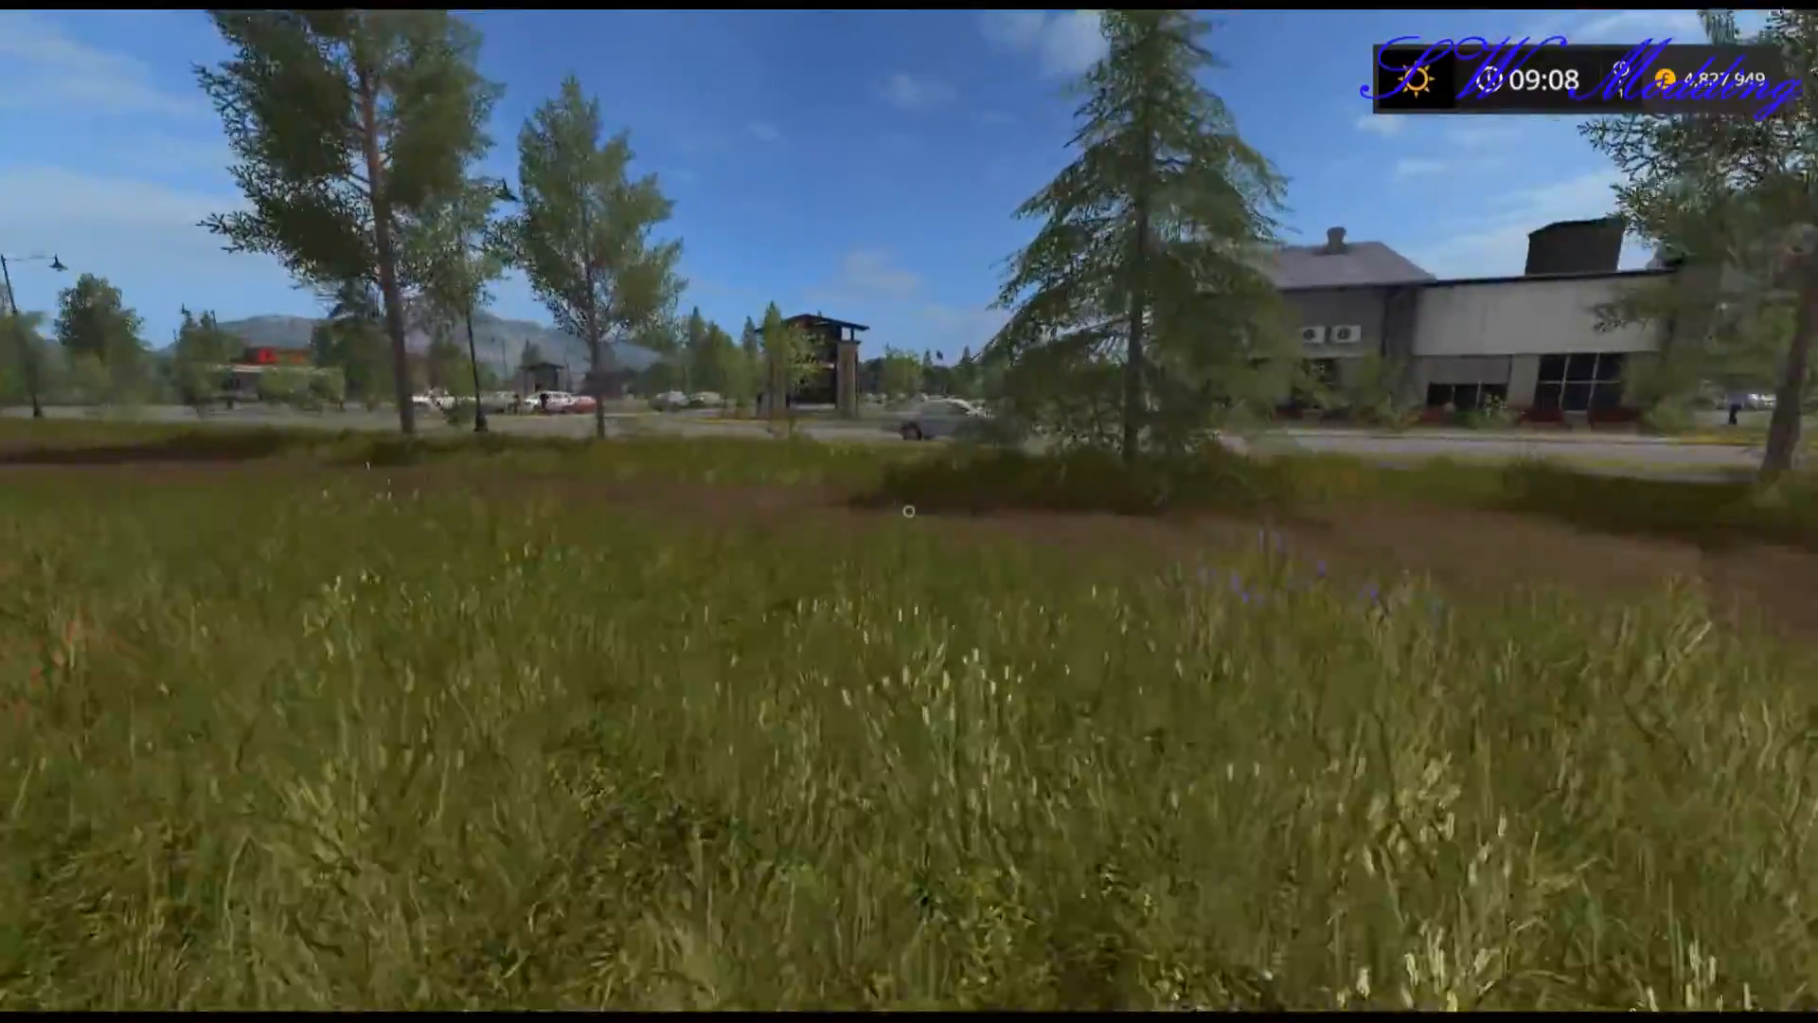
key("w")
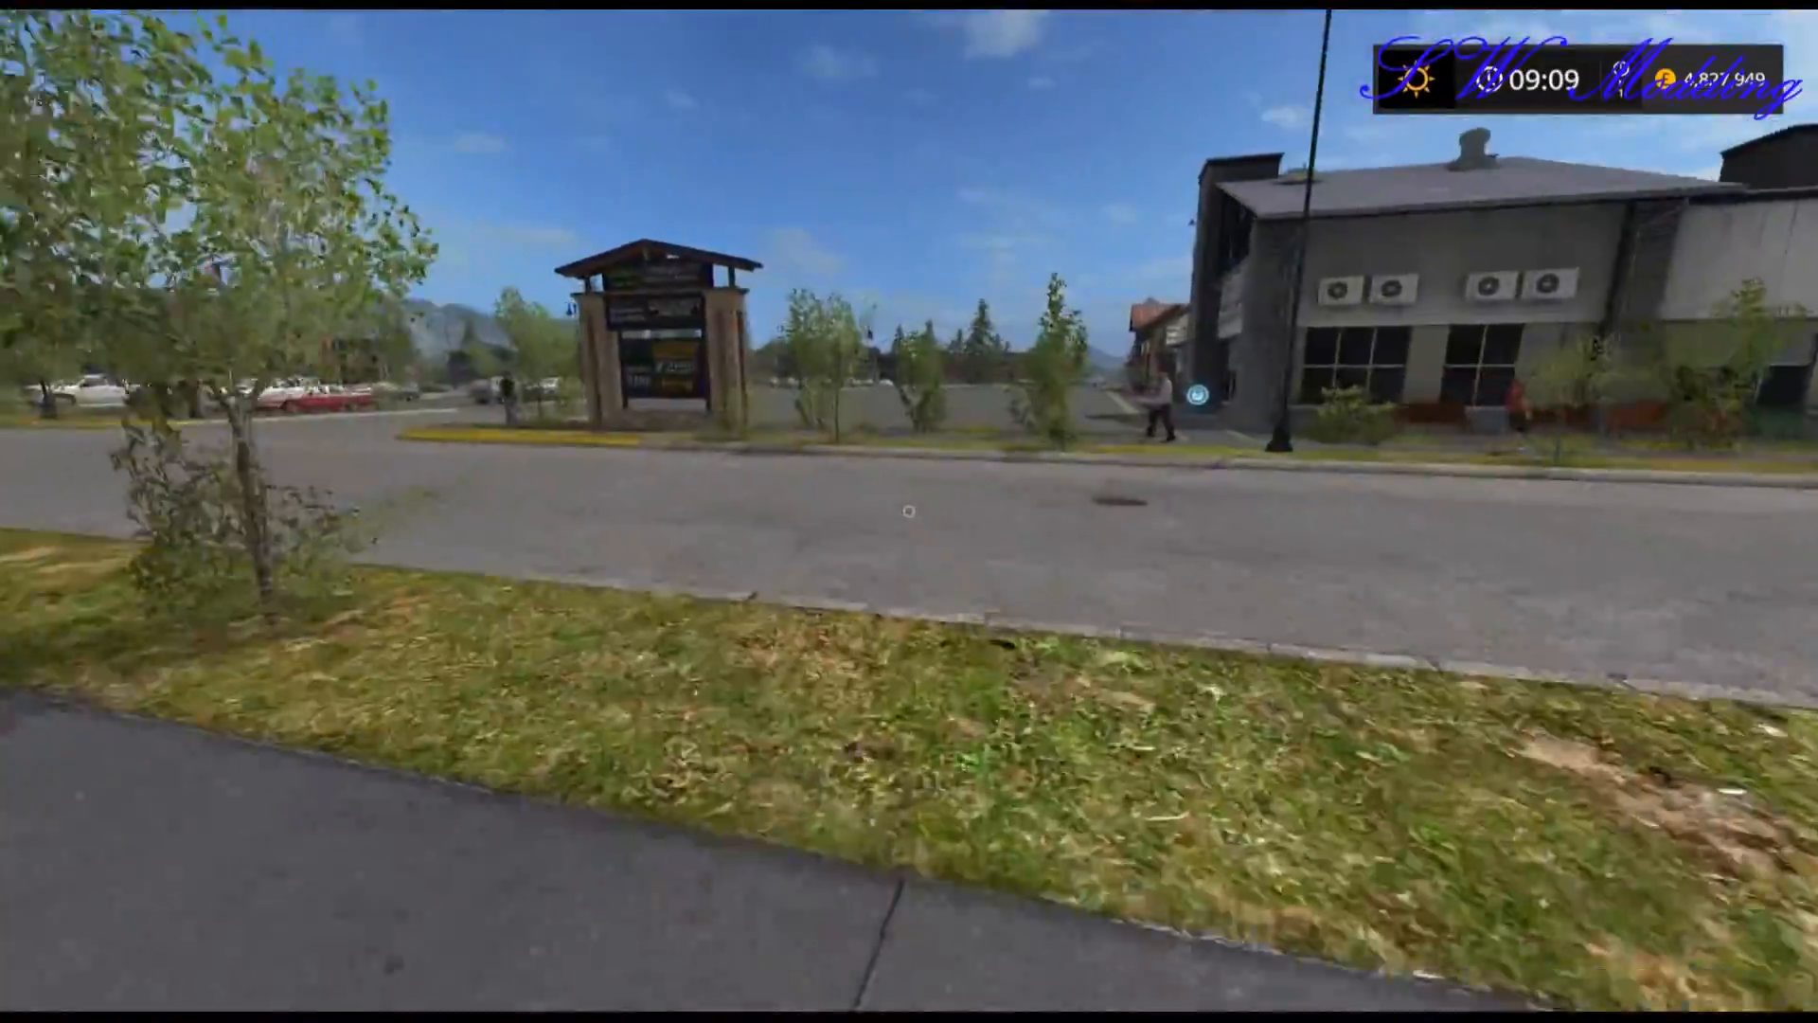
key("w")
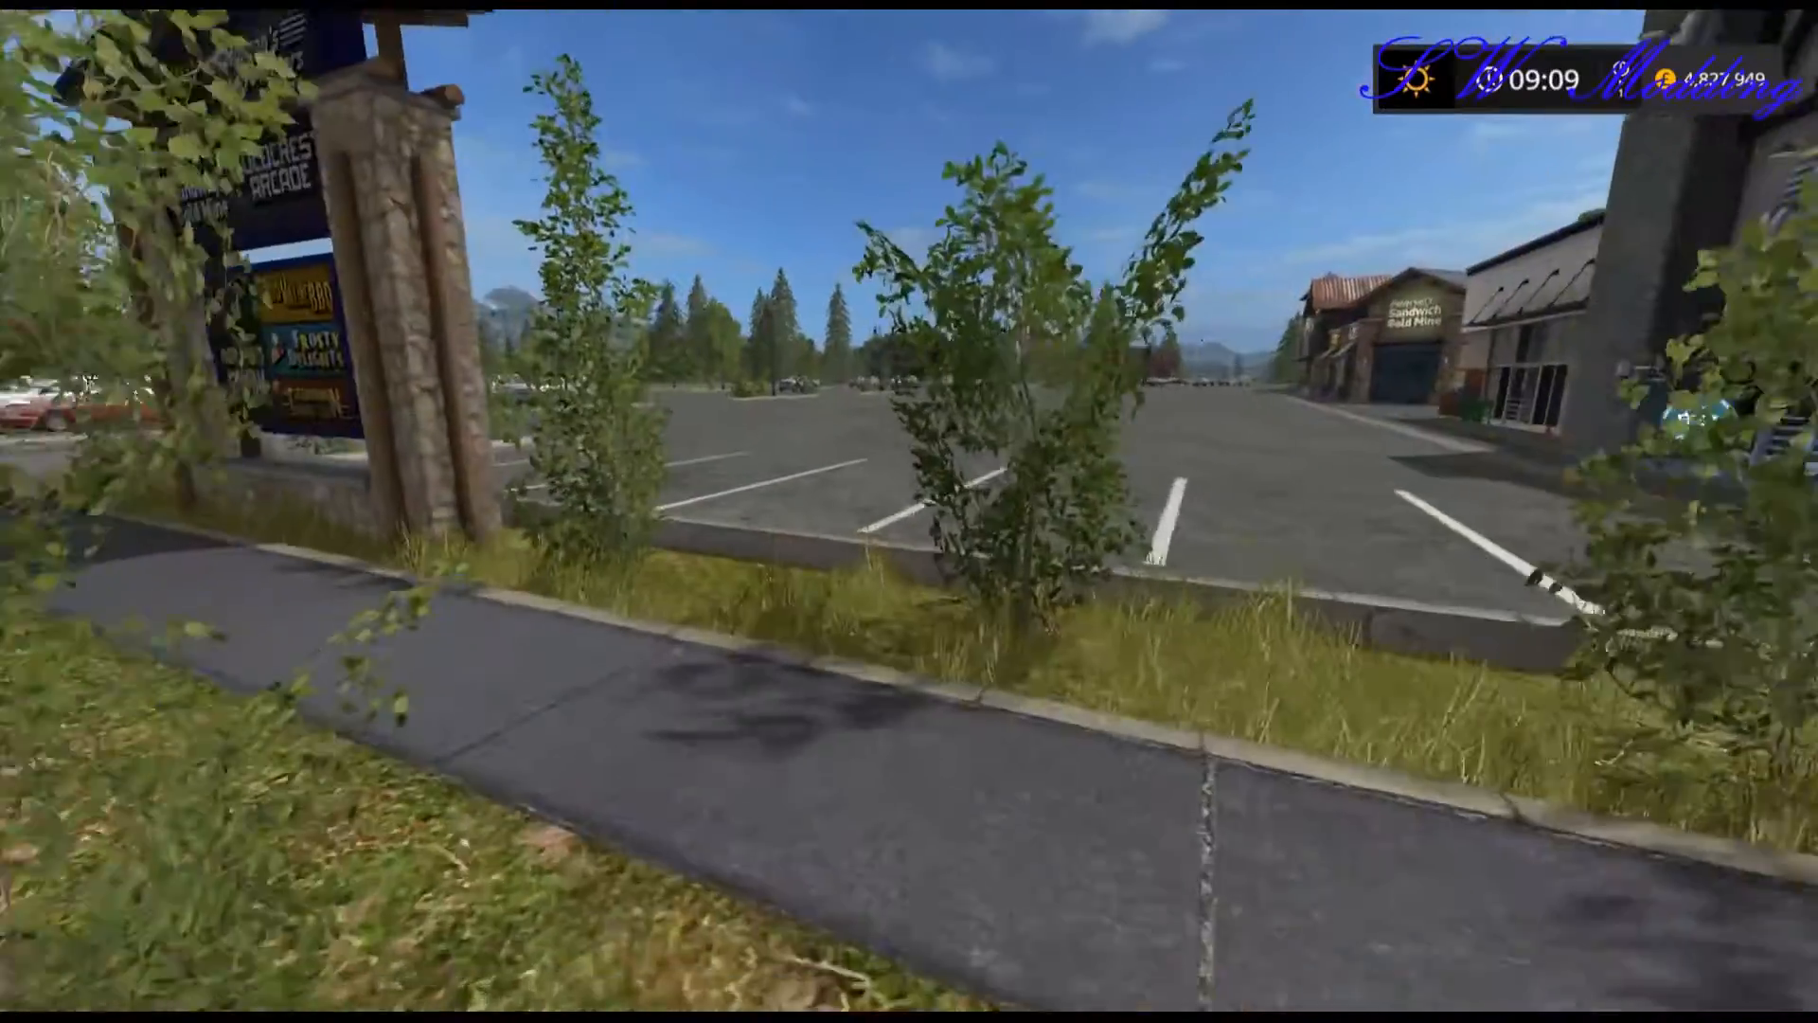
key("w")
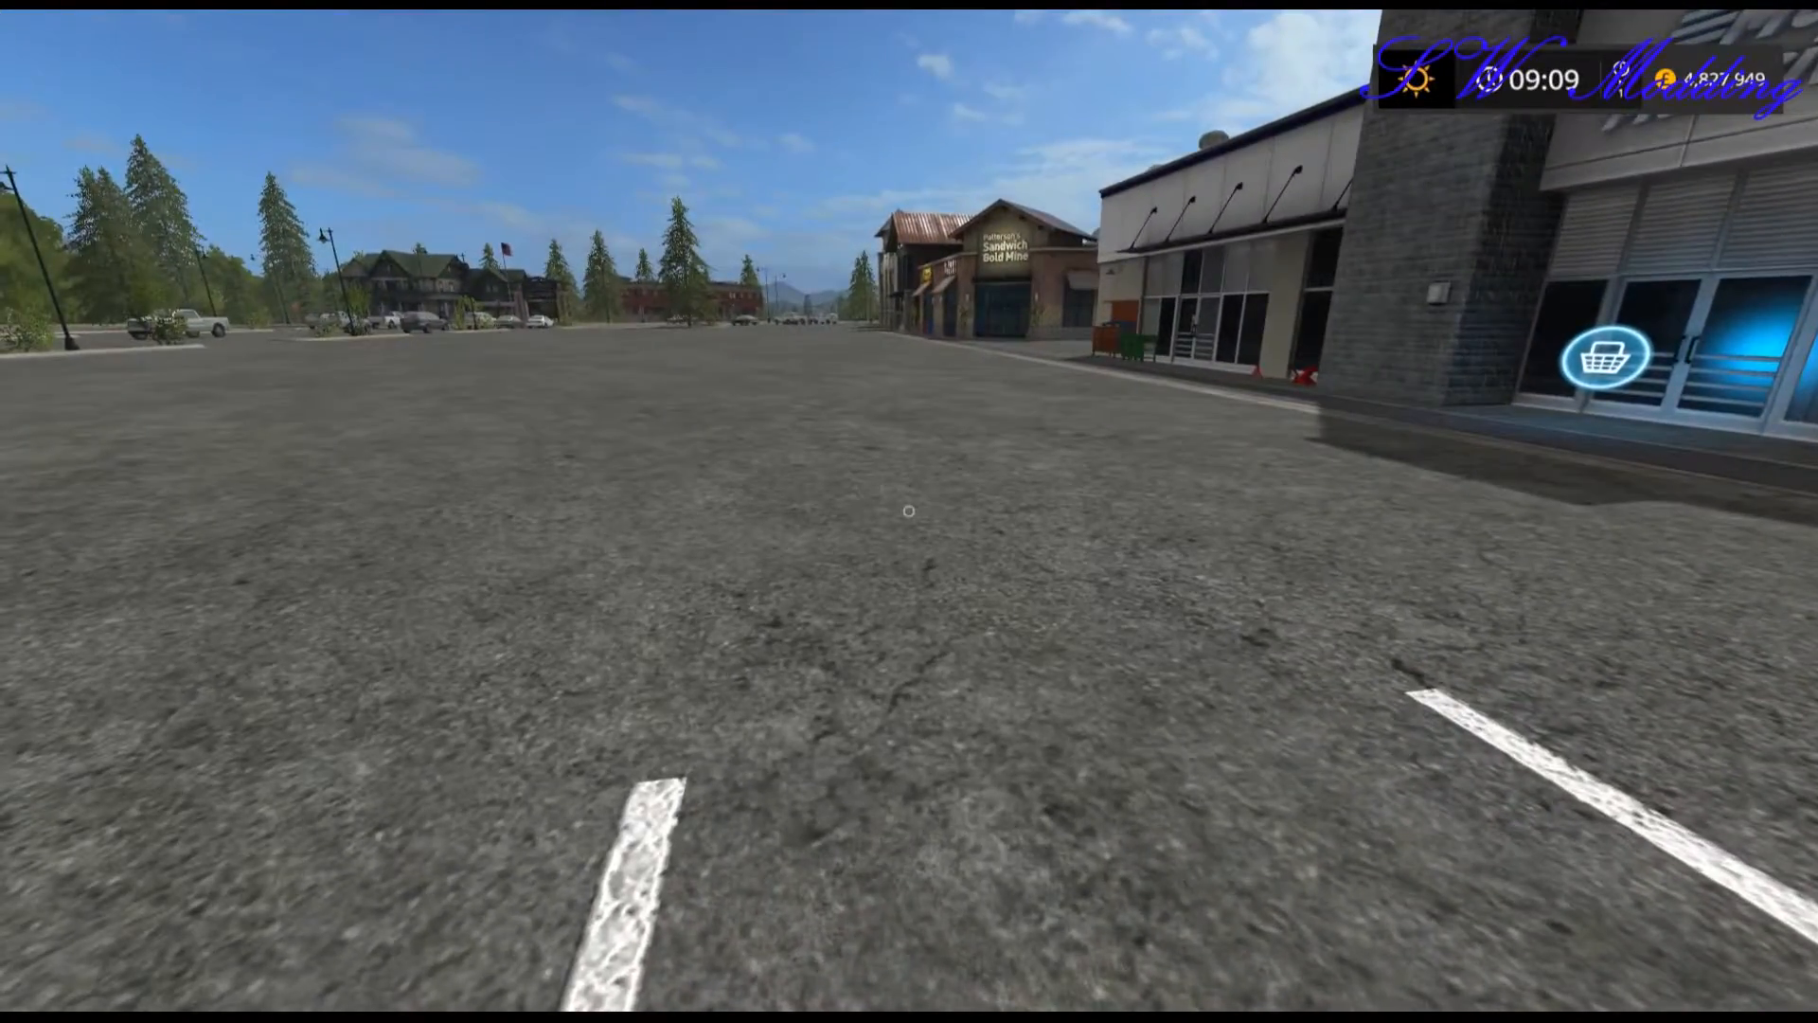
Buy the £5,200 stack of Lizard straw bales from the shop's Pallets category and return to the category overview.
key("p")
scroll(913, 602, "down", 3)
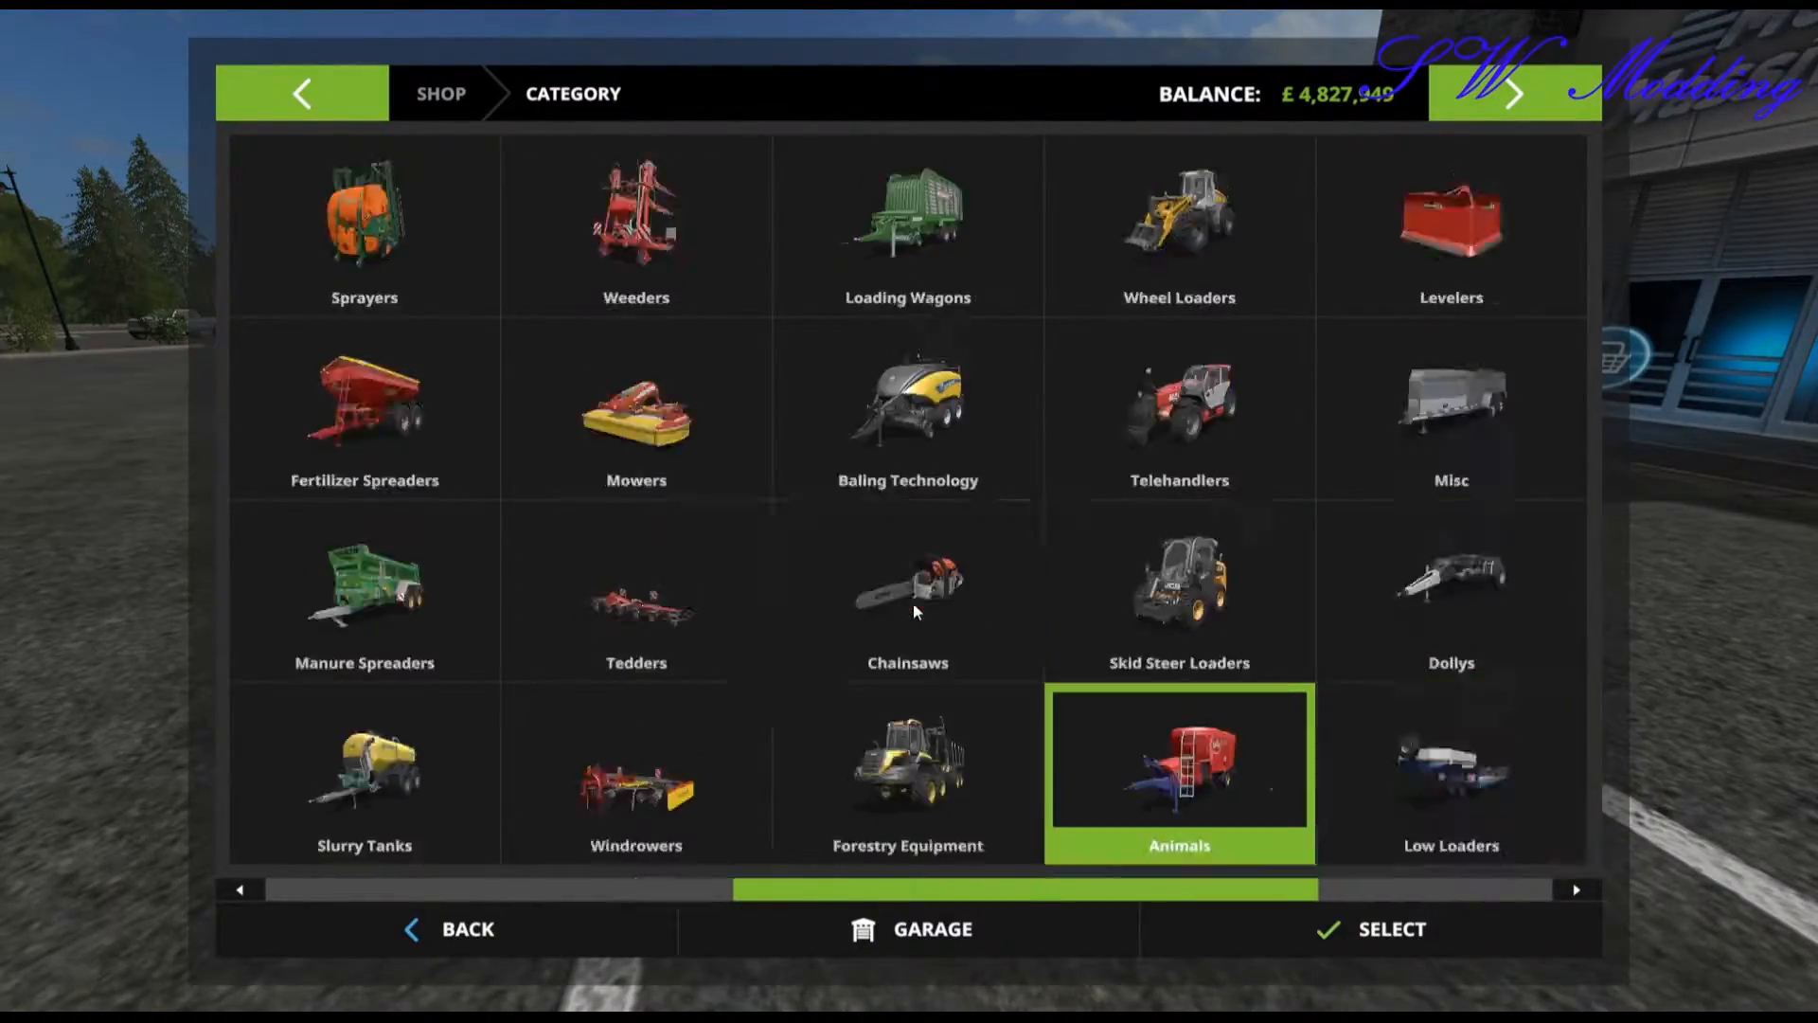
left_click(1244, 775)
left_click(1245, 775)
scroll(890, 465, "down", 5)
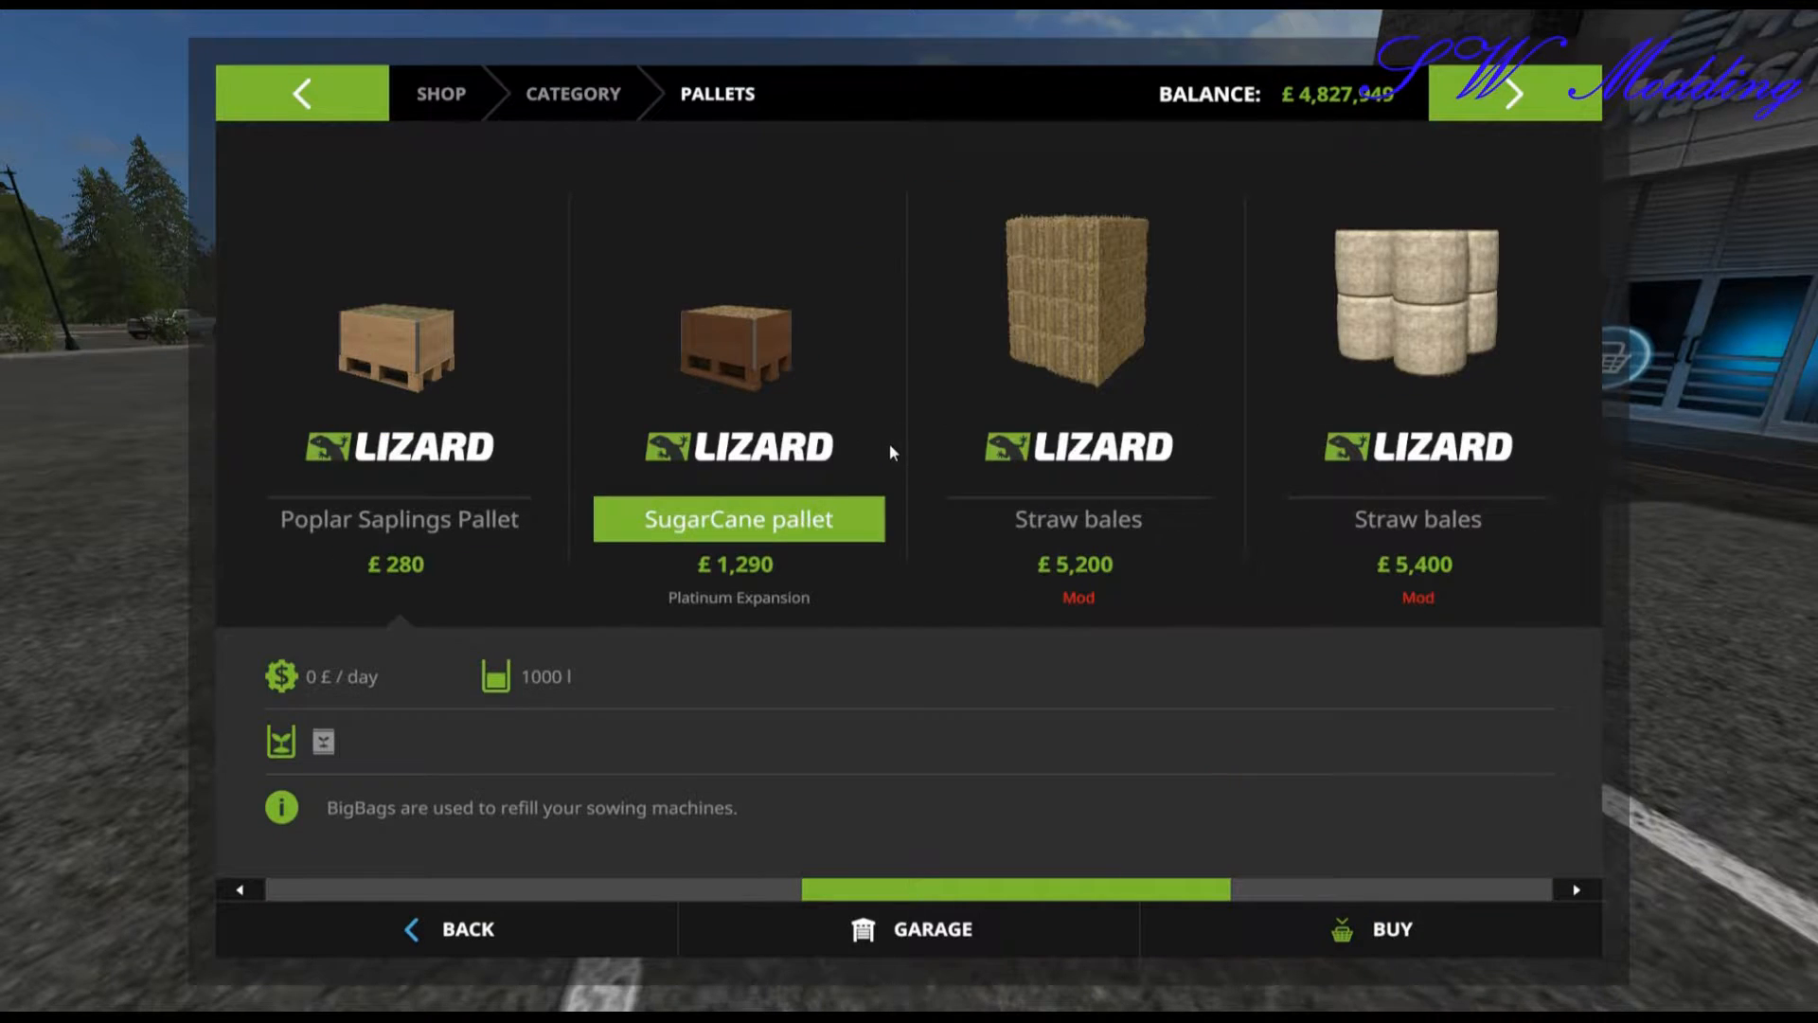
double_click(1108, 421)
left_click(826, 651)
left_click(826, 651)
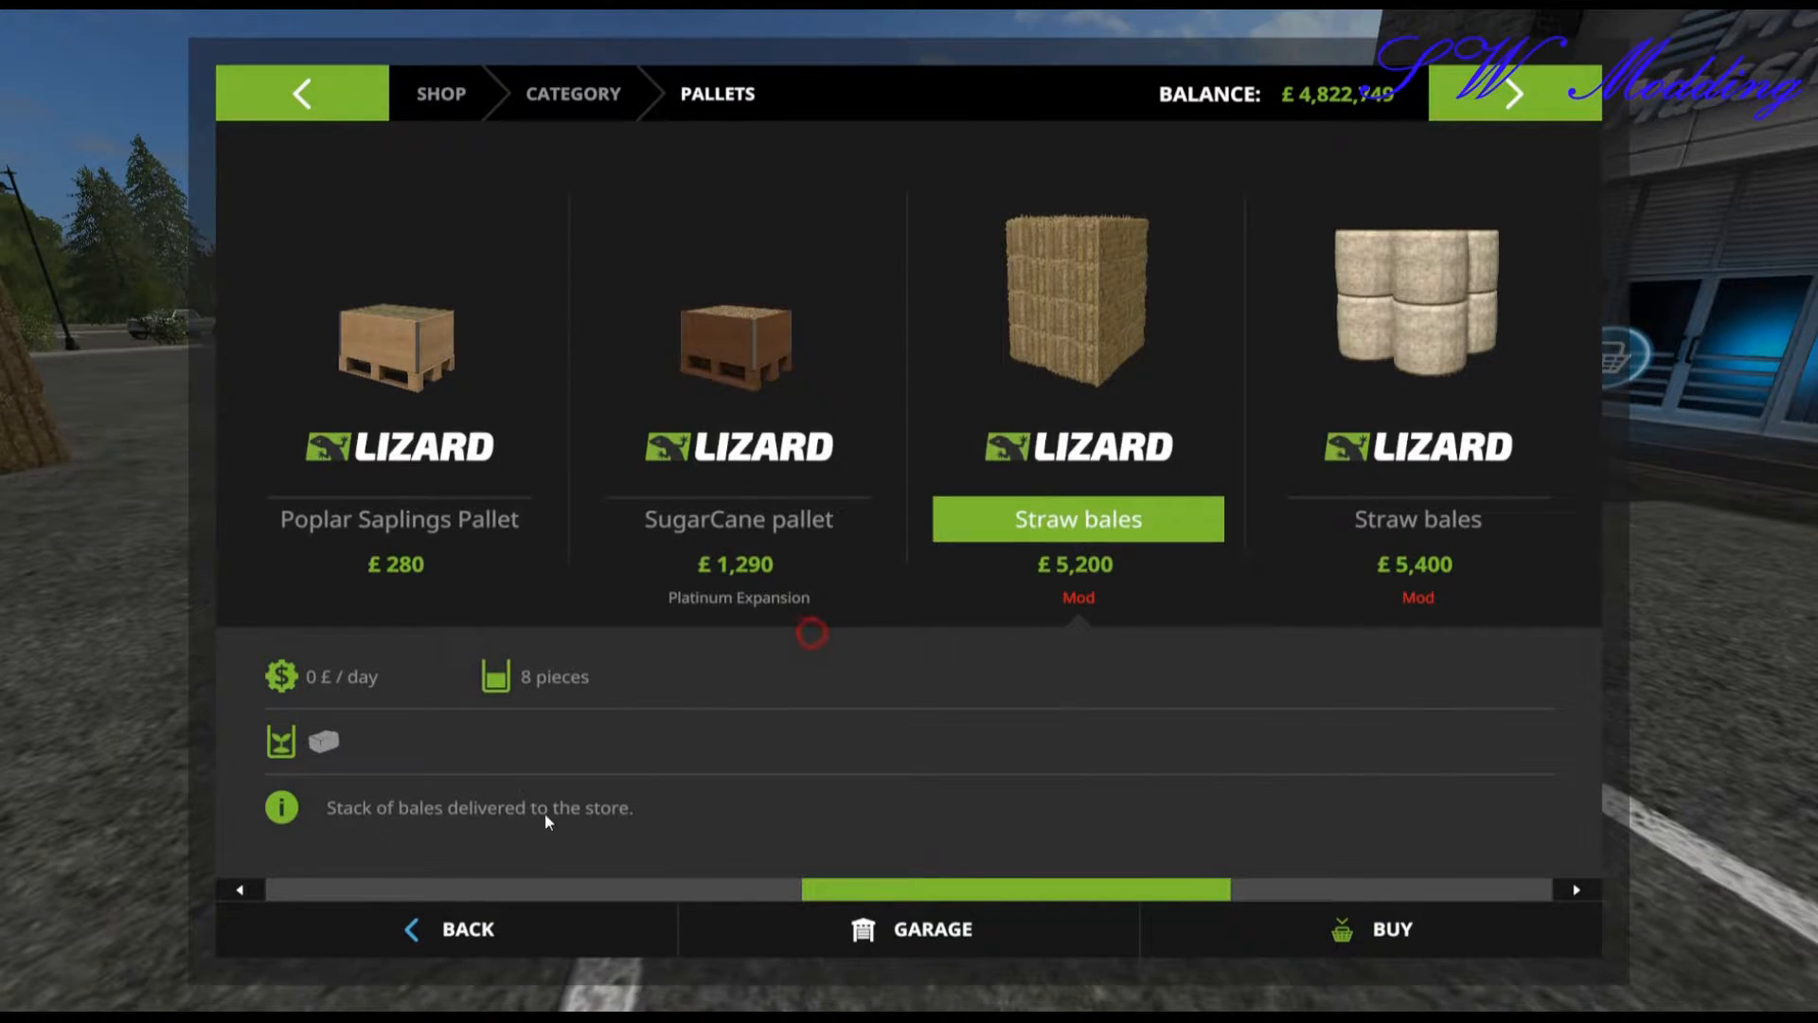
left_click(474, 930)
Buy the Manitou MLT 840 from the Telehandlers category without upgrades.
scroll(1006, 428, "up", 1)
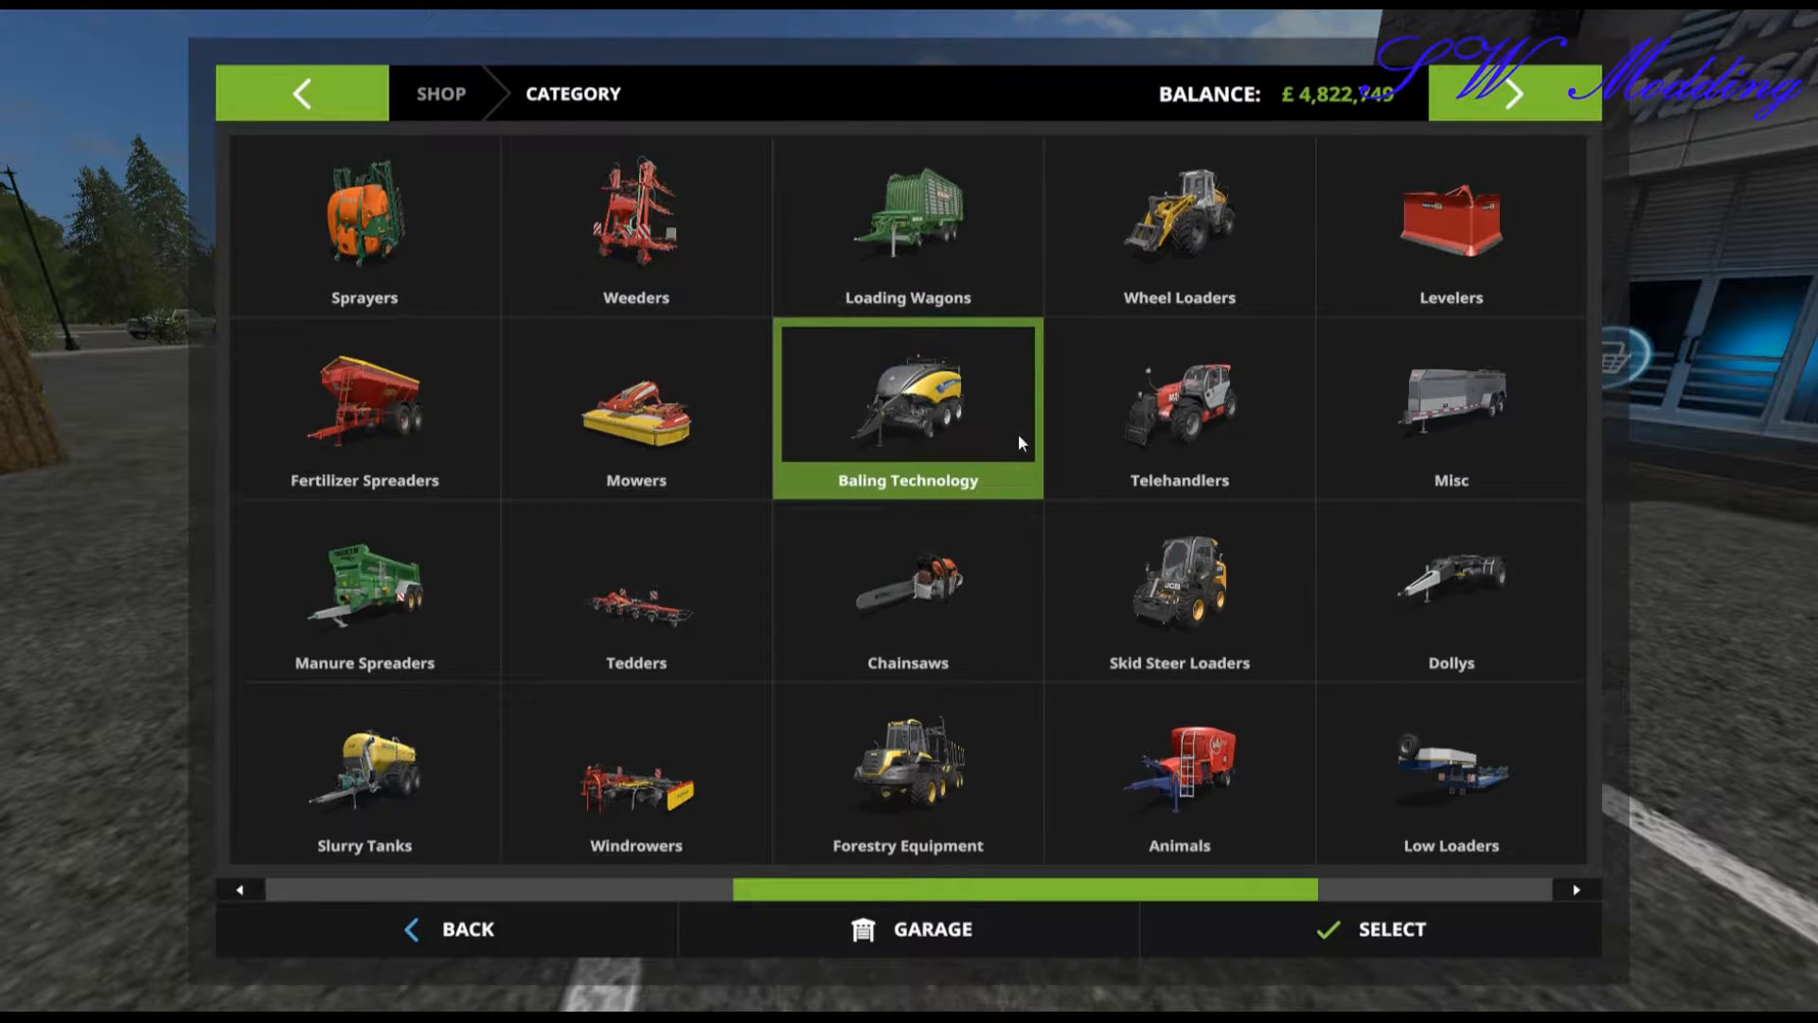
left_click(1177, 407)
left_click(782, 372)
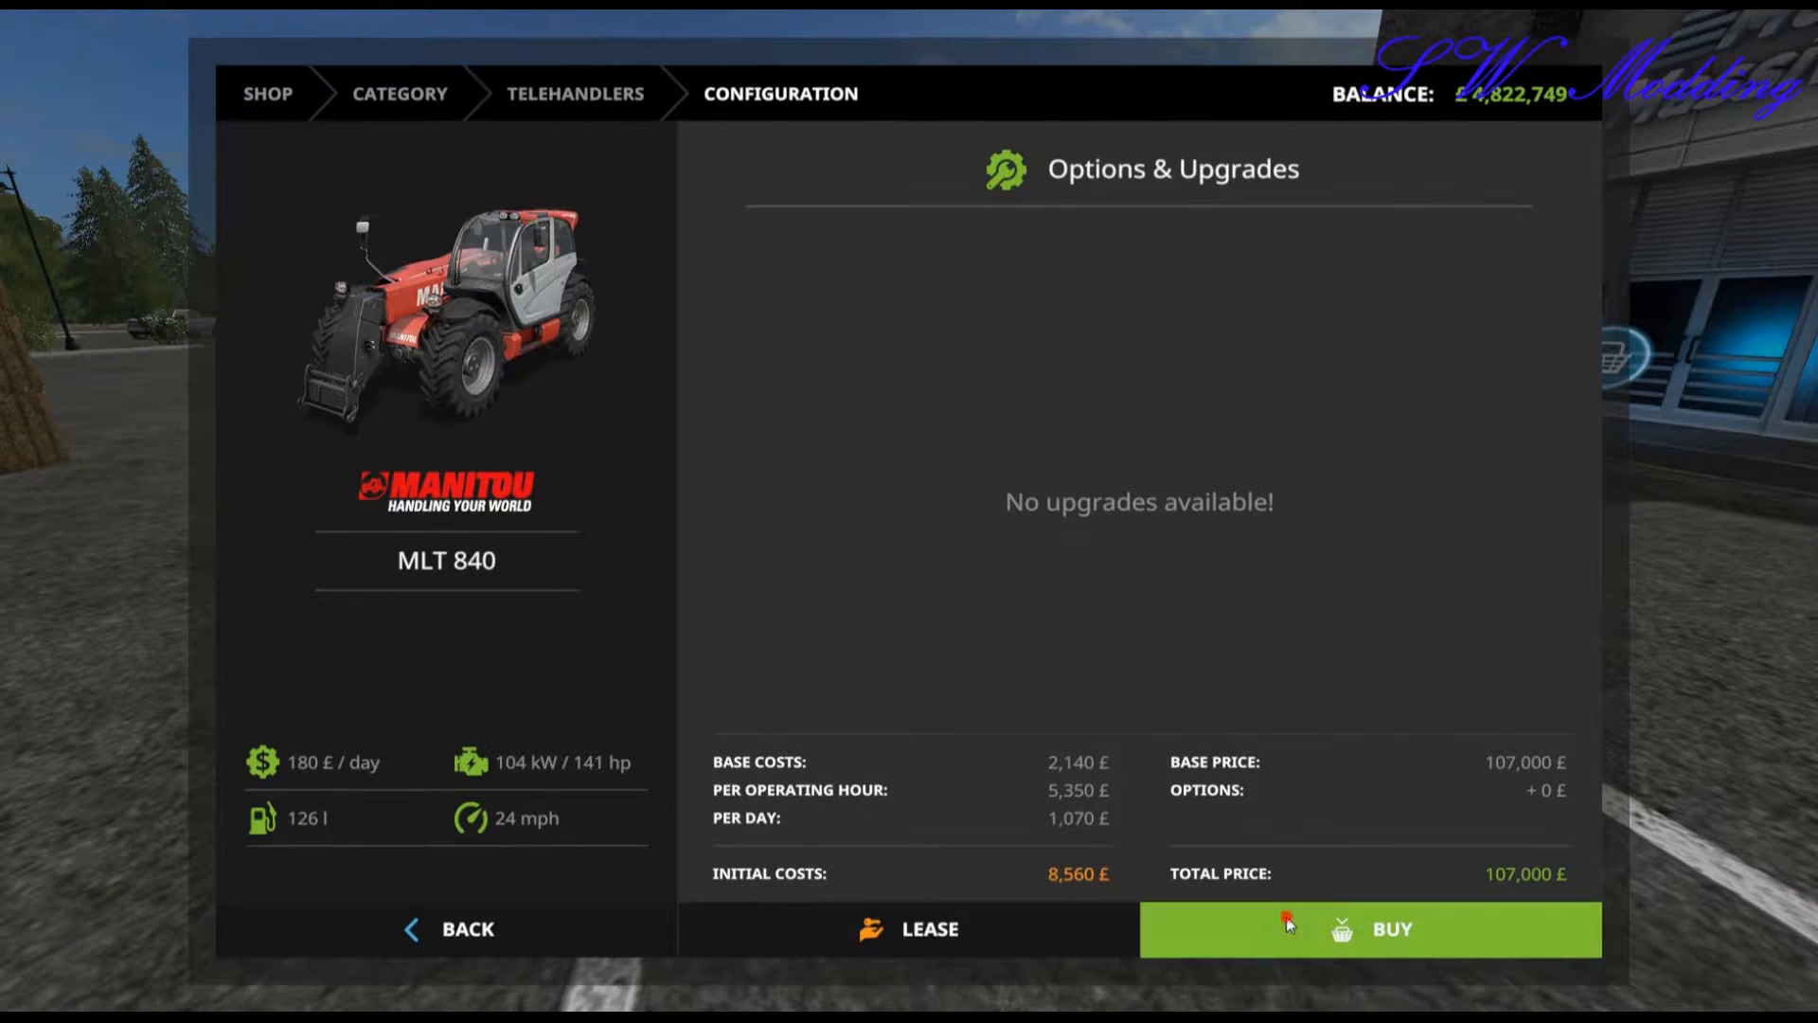
left_click(1371, 929)
left_click(833, 648)
left_click(826, 638)
left_click(544, 935)
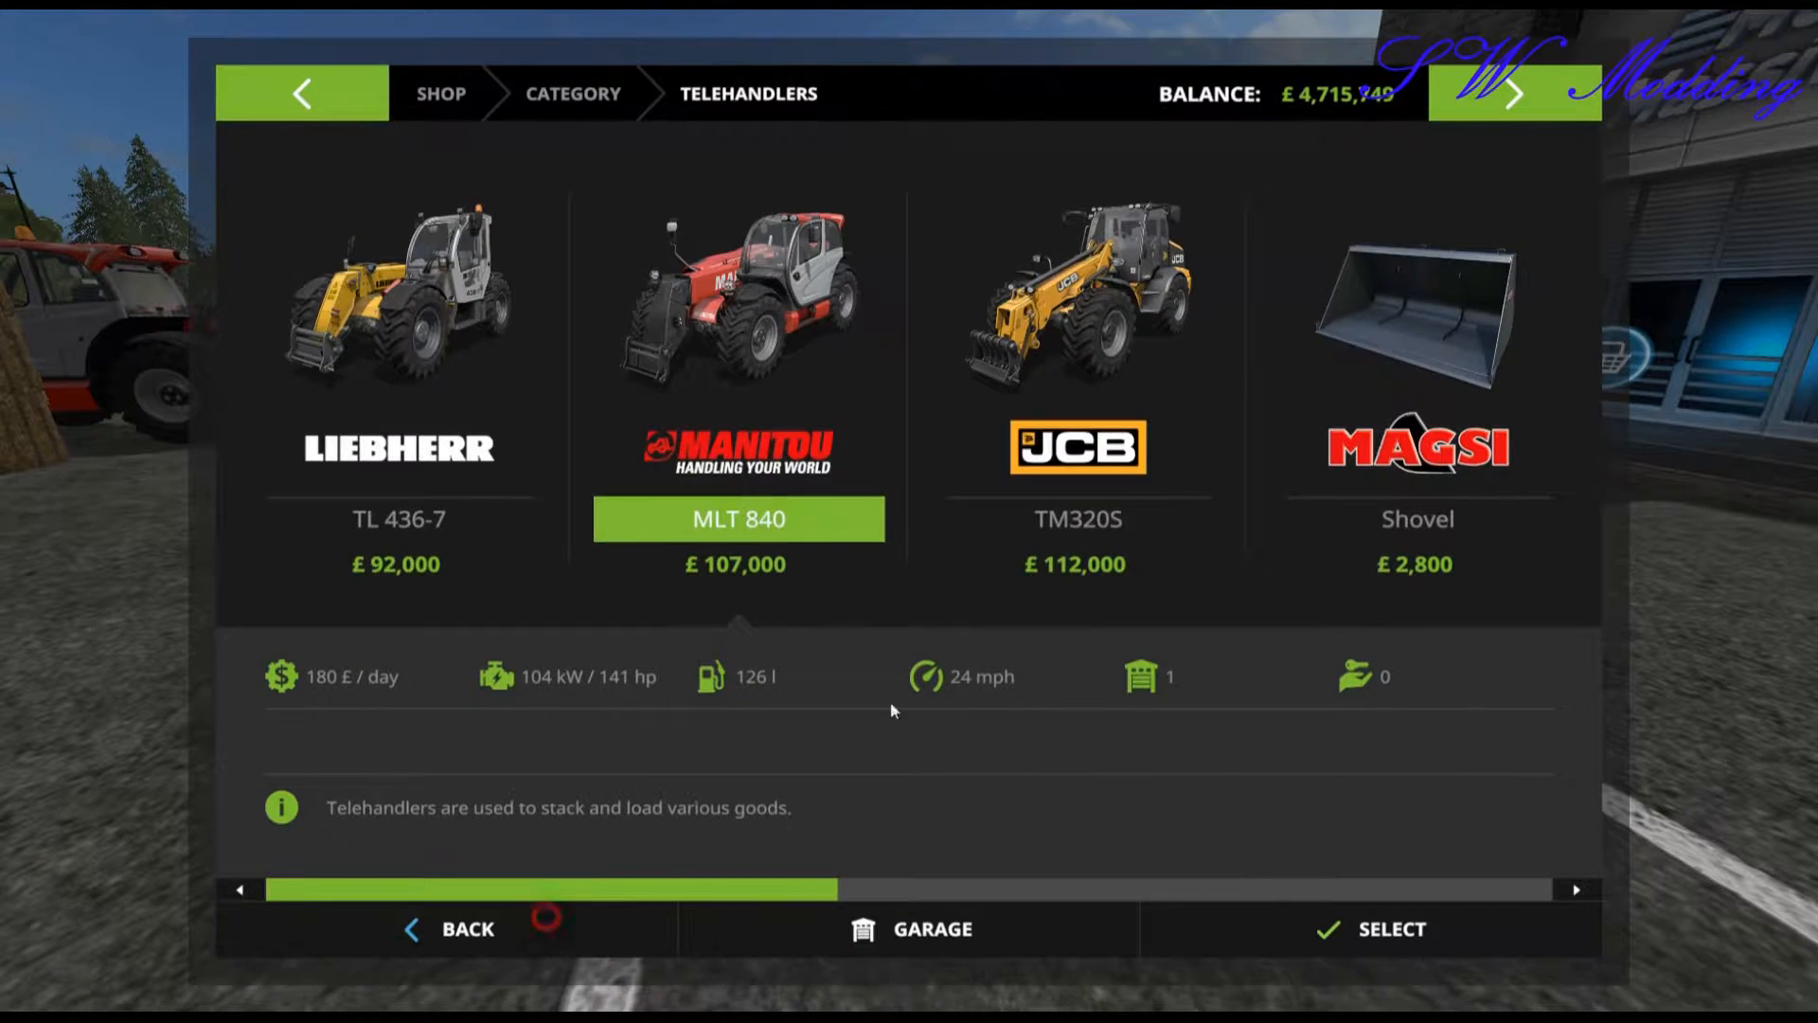
Buy the Magsi Bale fork for the telehandler and leave the purchase page.
scroll(1078, 493, "down", 3)
left_click(1079, 442)
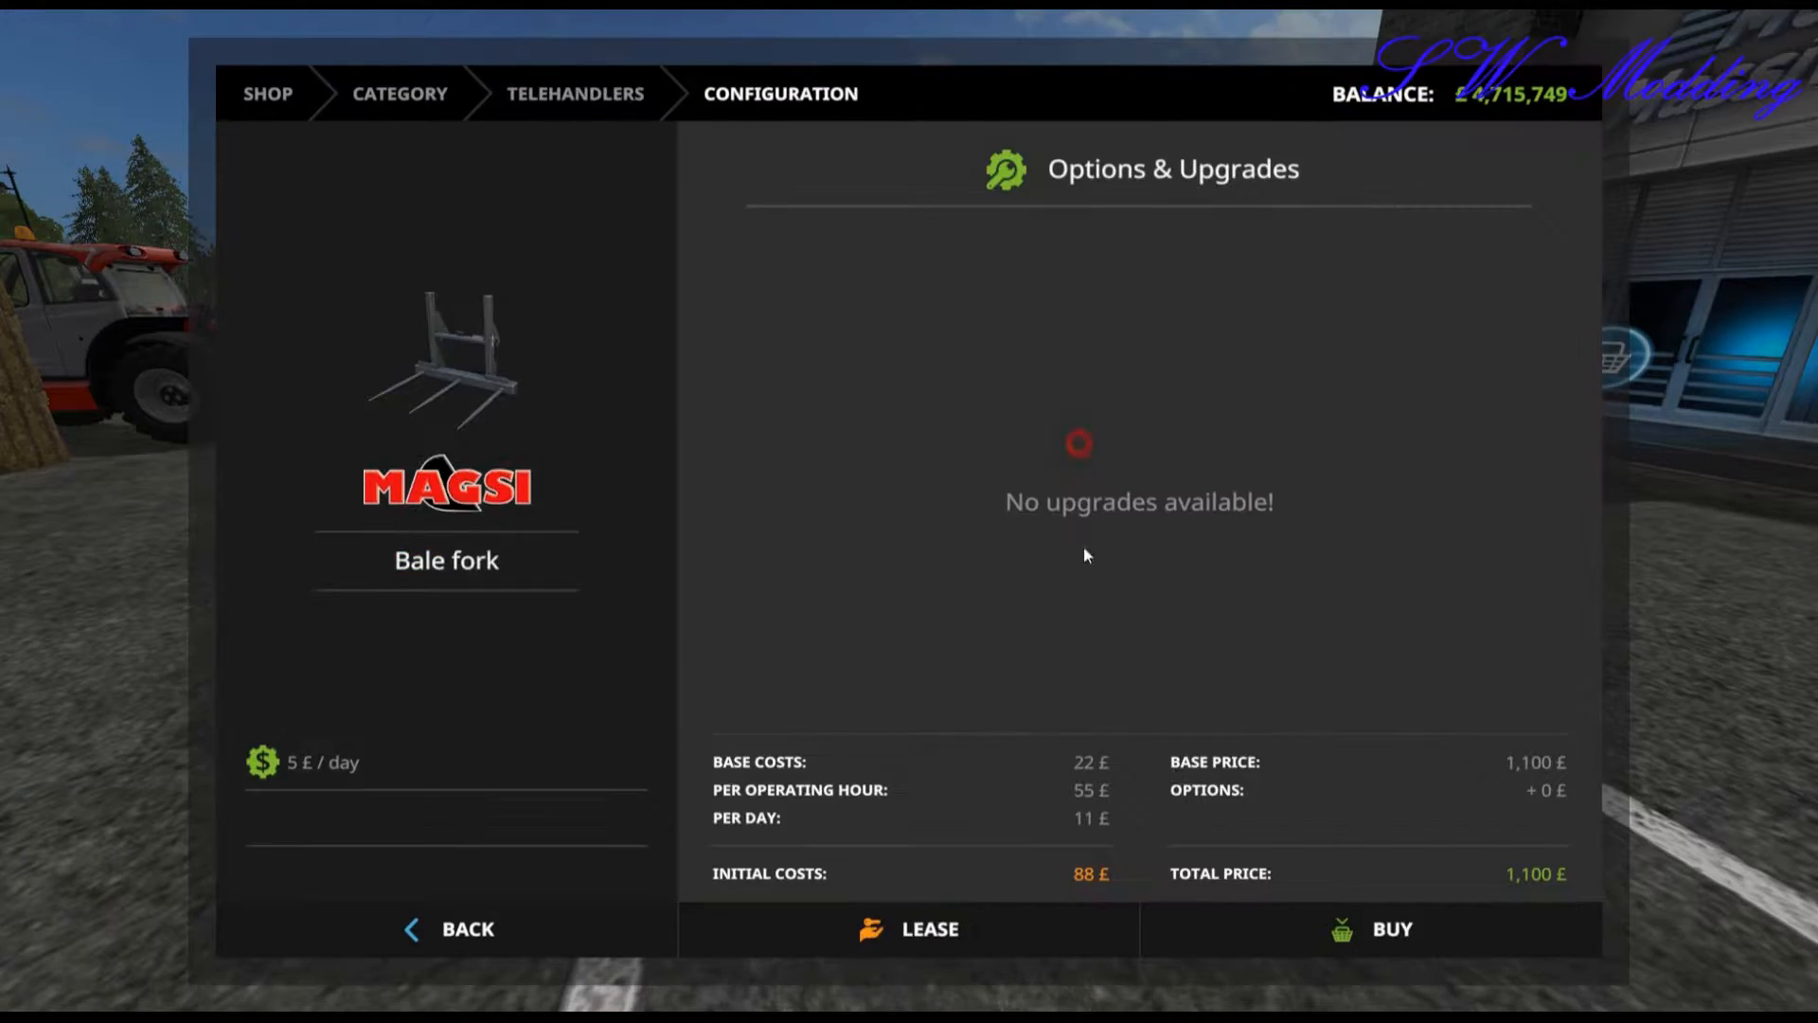
left_click(1313, 917)
left_click(797, 648)
left_click(798, 653)
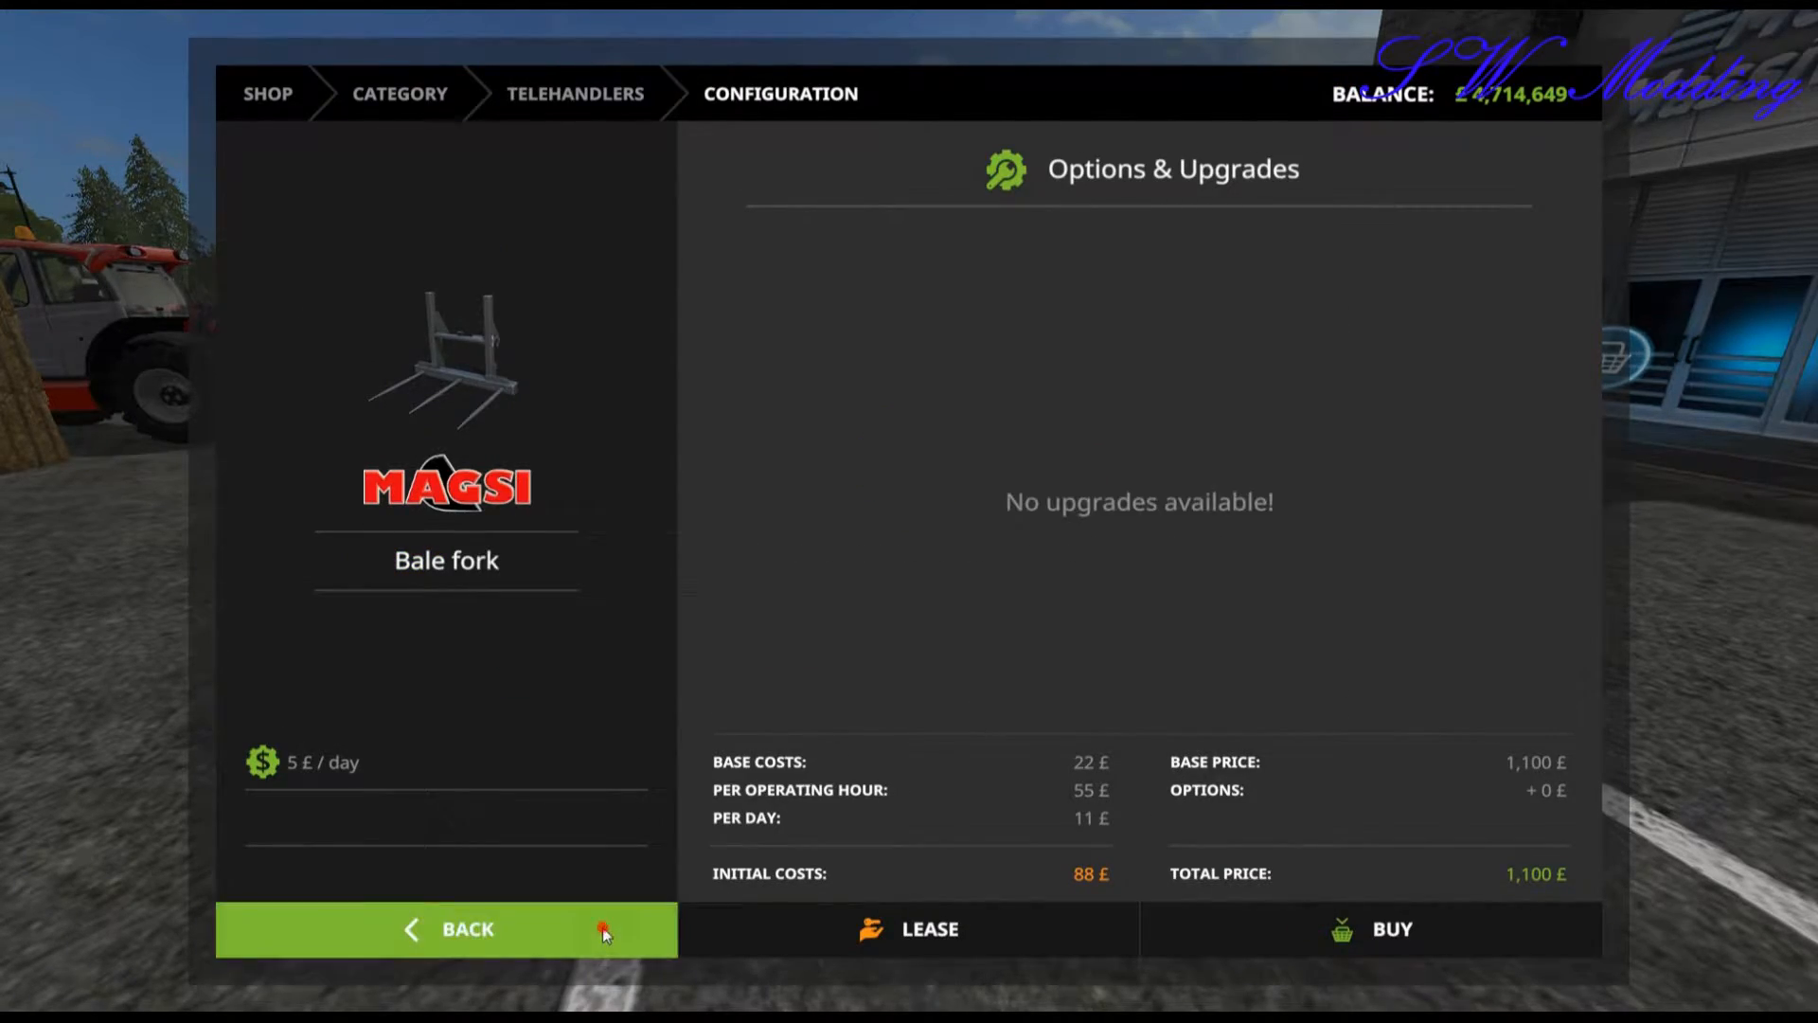
left_click(603, 928)
Board the Manitou MLT 840, line it up with the bale fork on the parking lot, and attach the fork.
key("w")
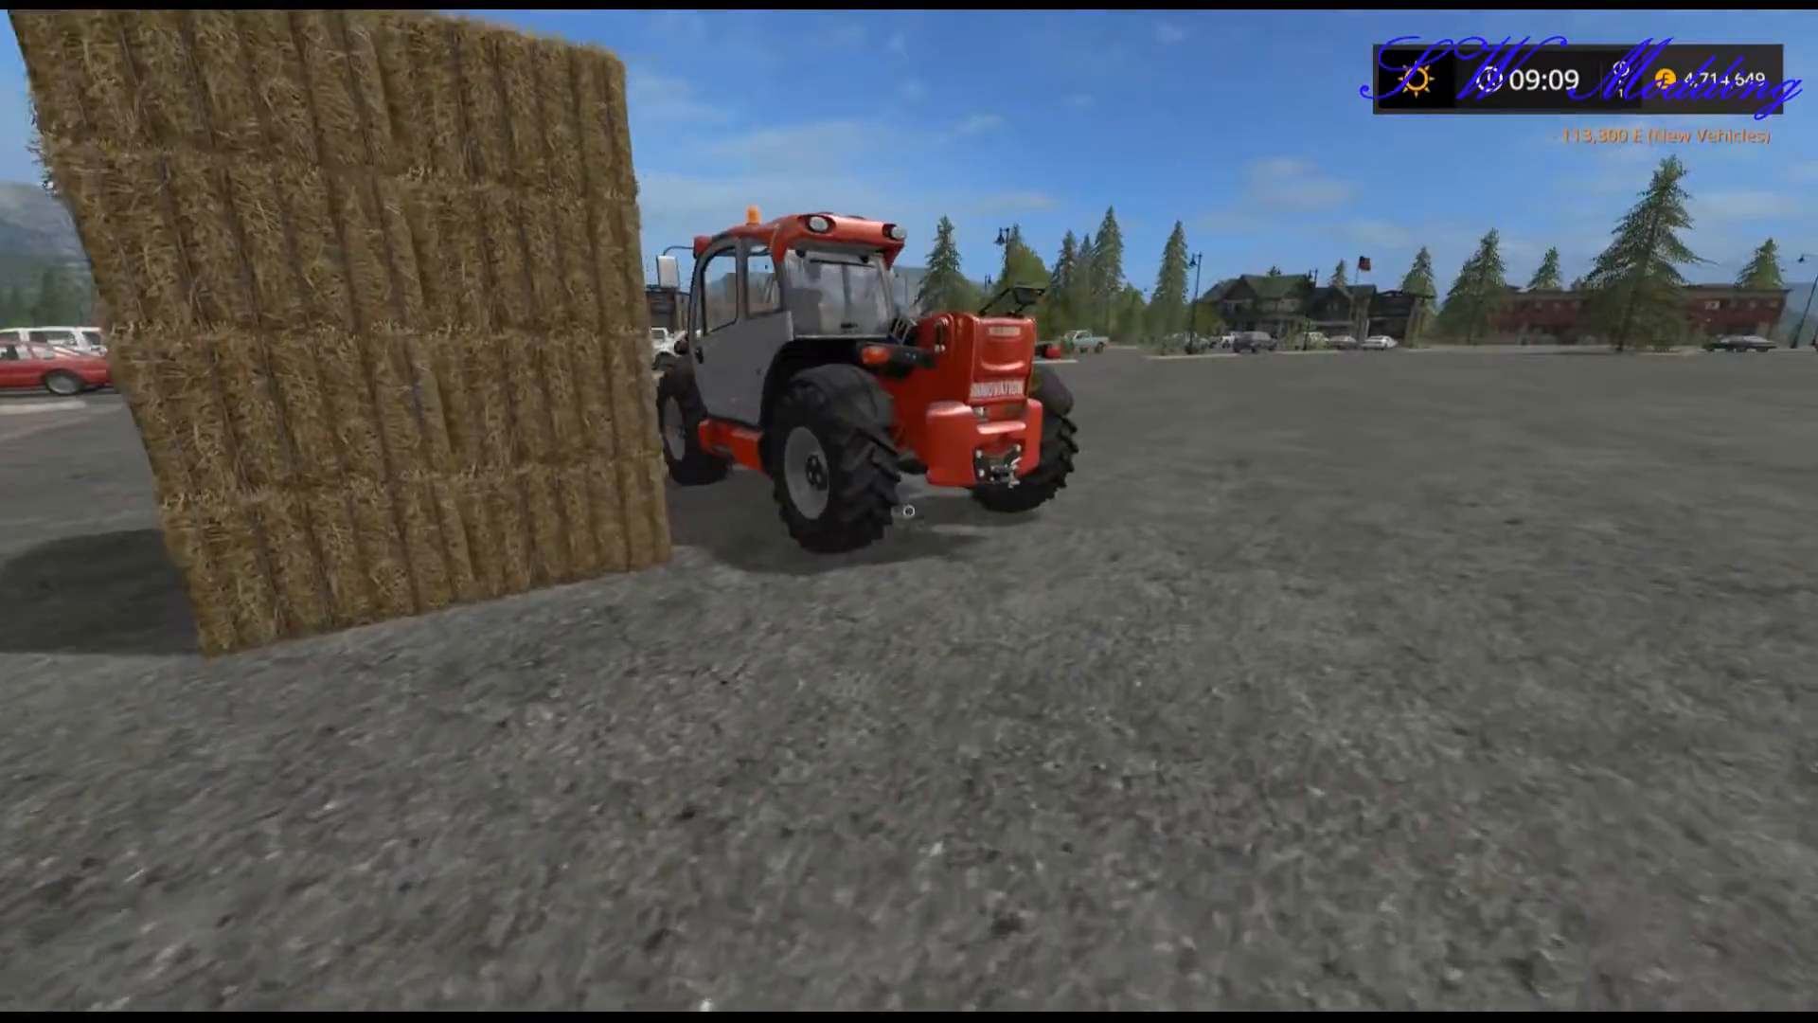
key("e")
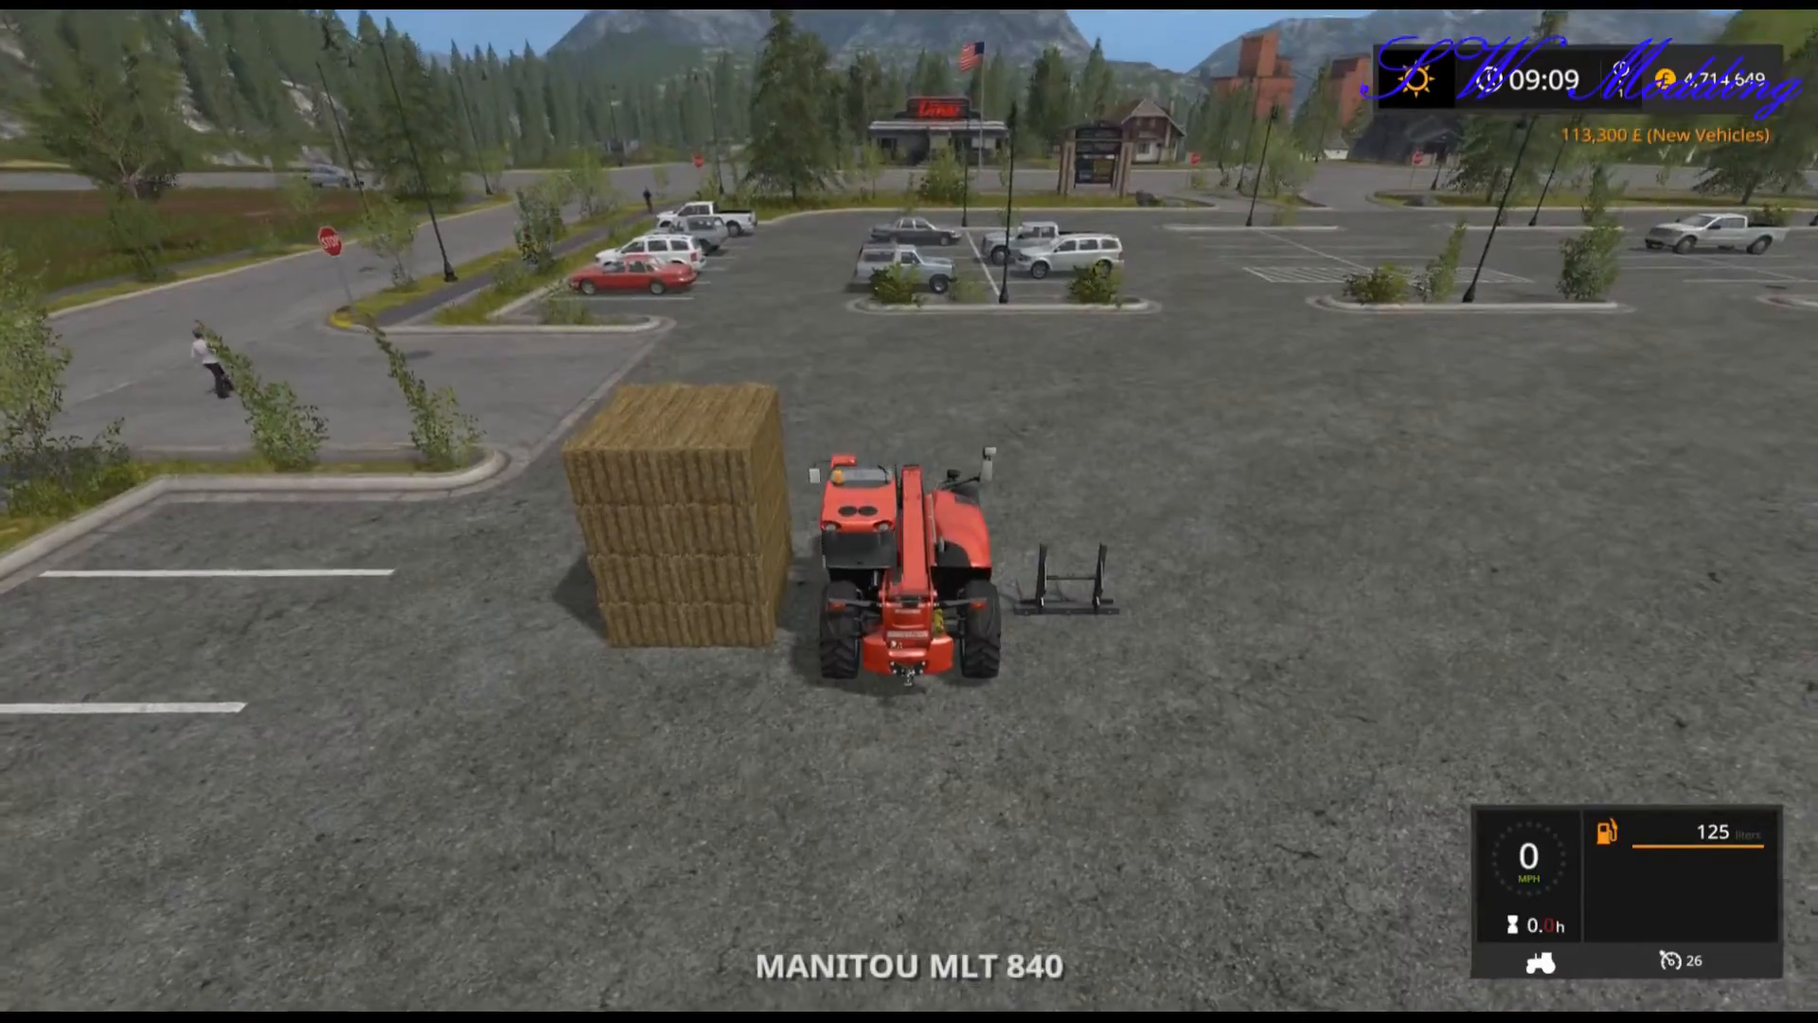
key("s")
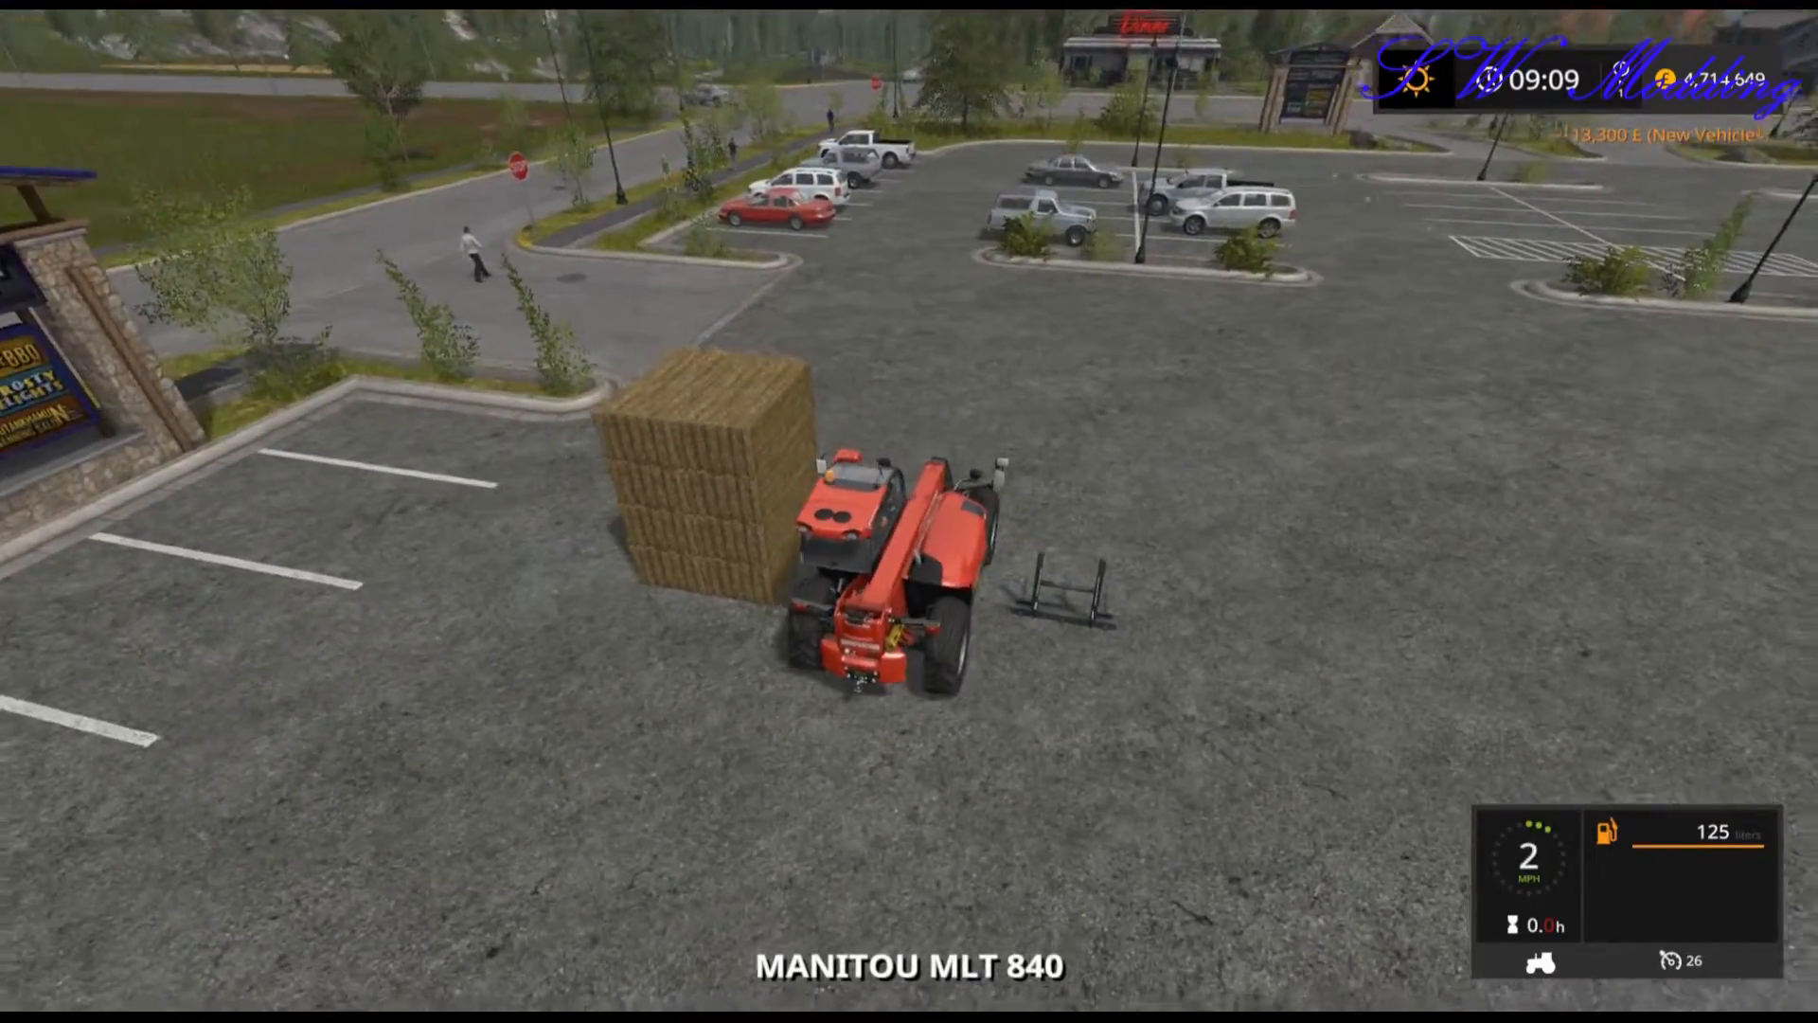
key("a")
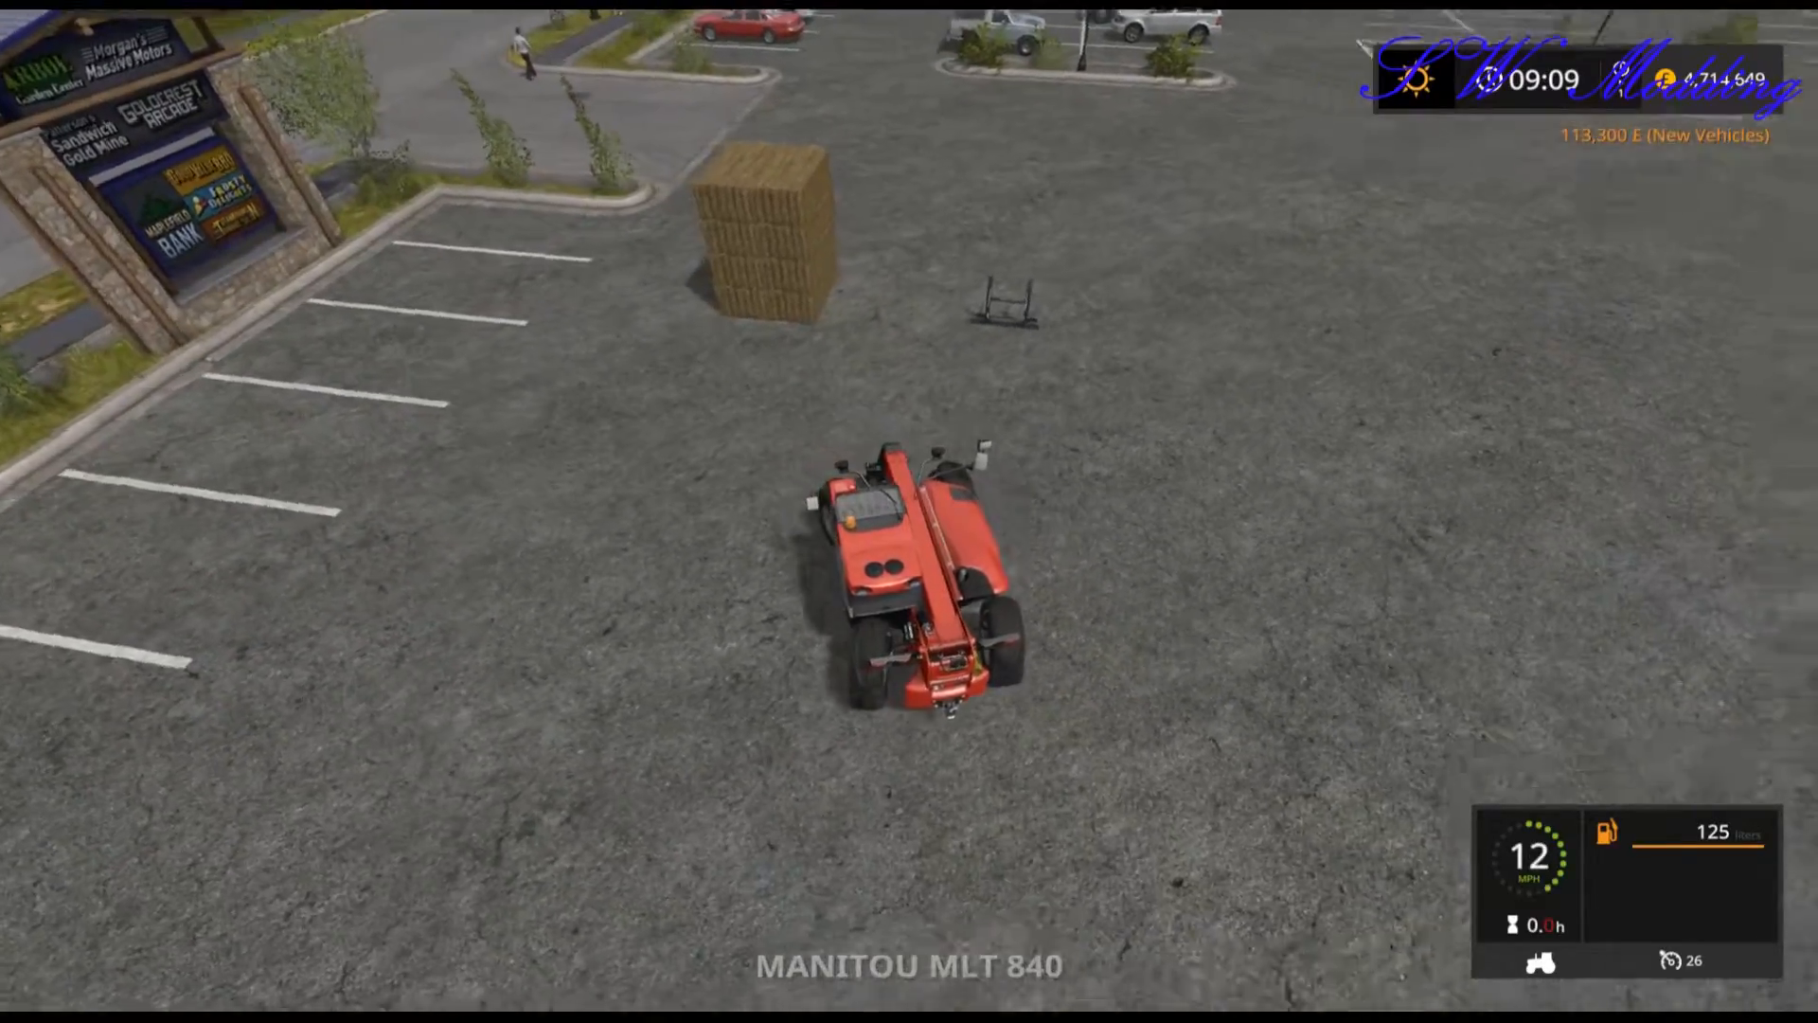
key("w")
key("w")
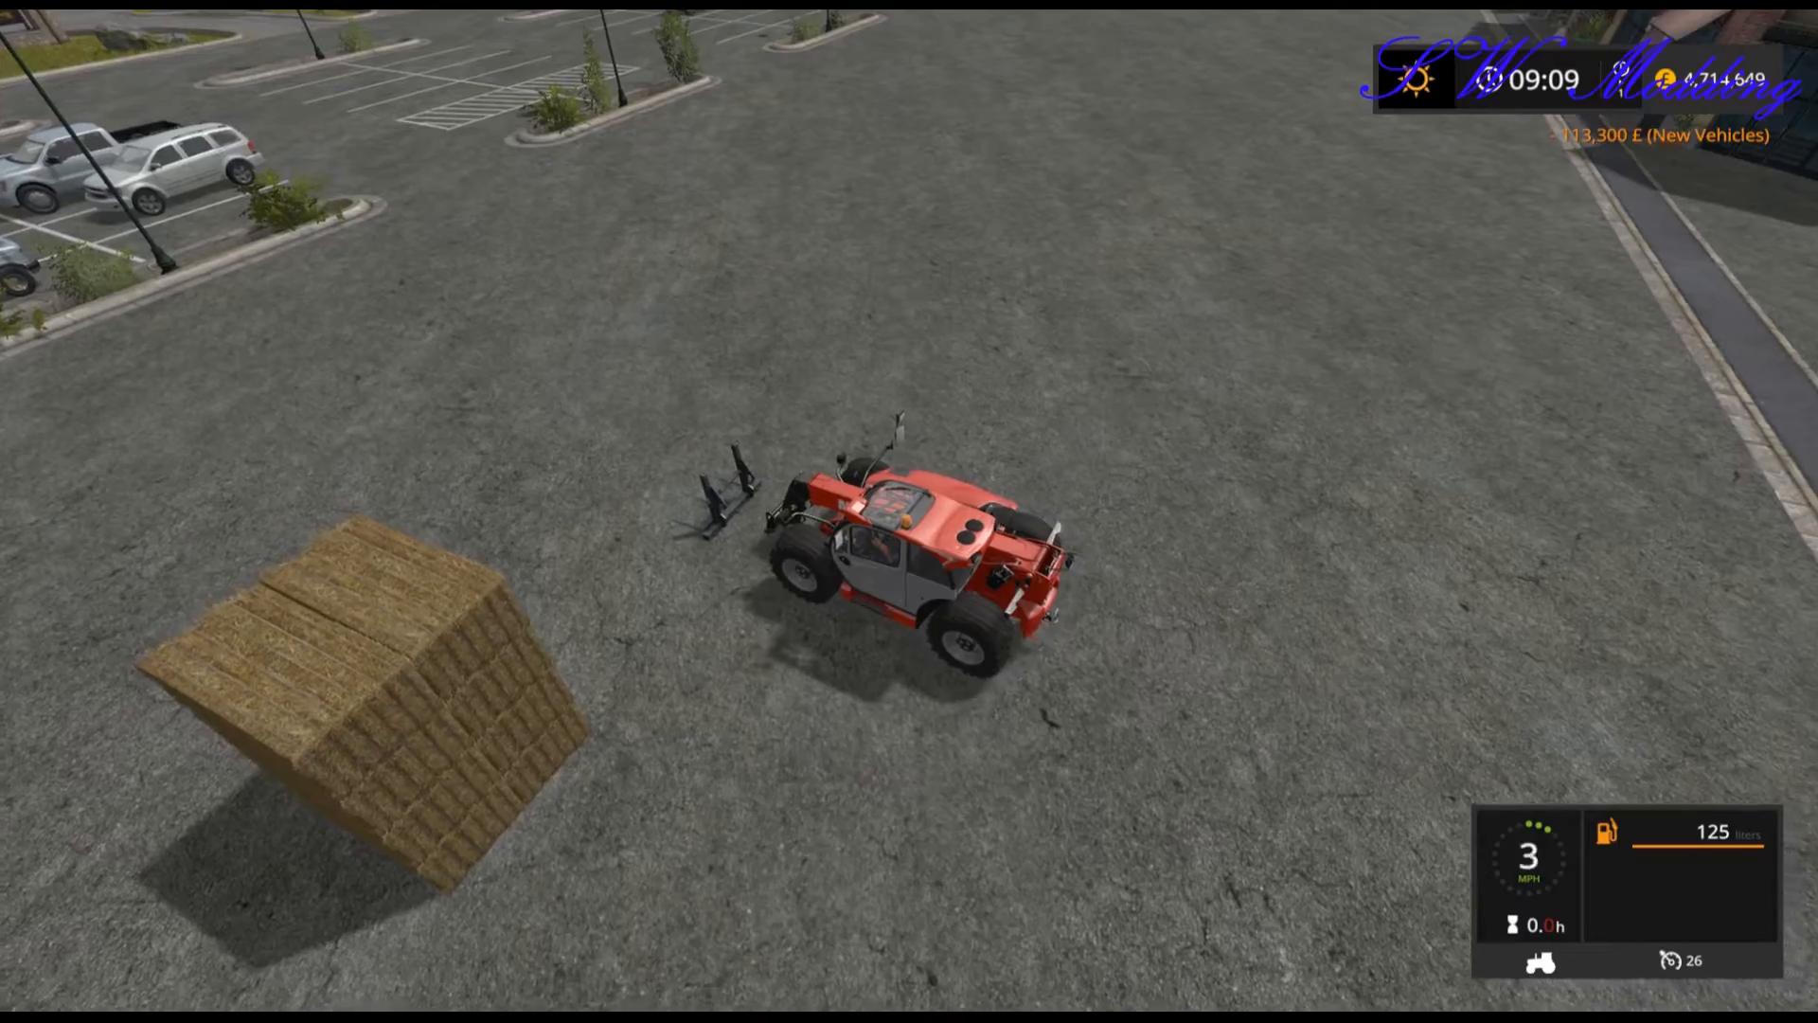
key("q")
Take a straw bale off the stack with the fork and manoeuvre the telehandler clear of the stack.
key("s")
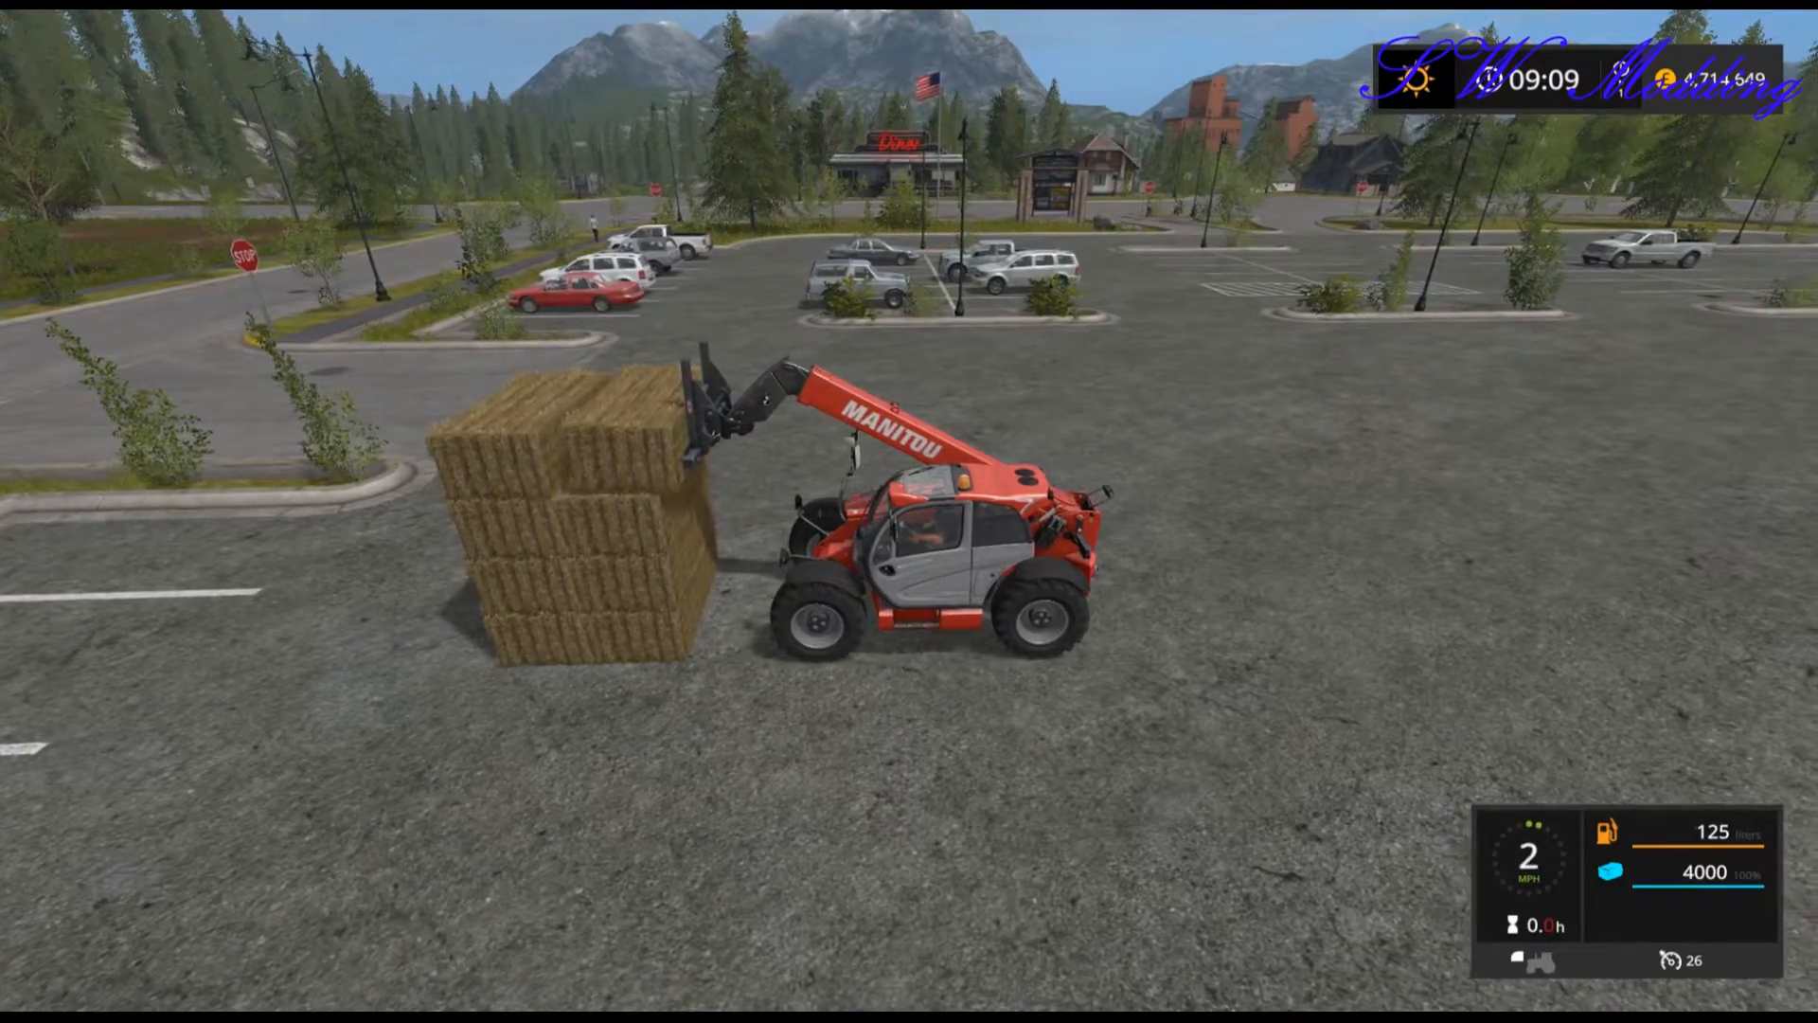
key("w")
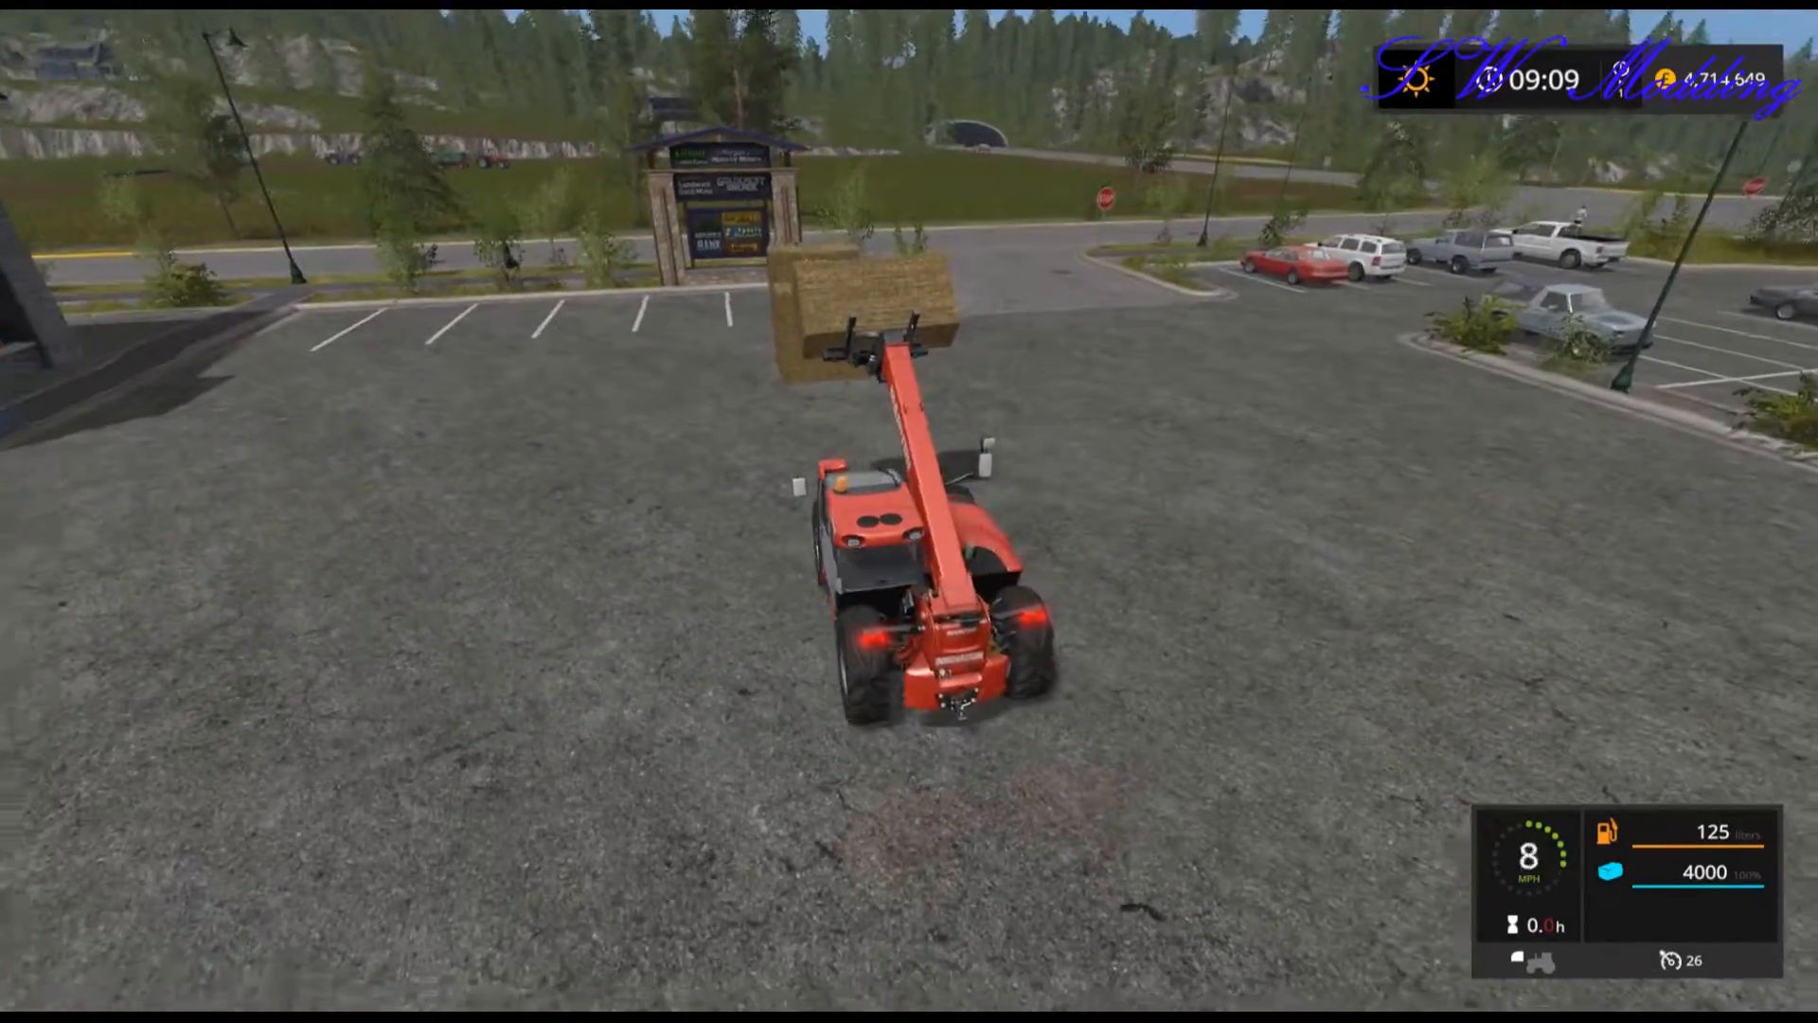
key("w")
key("d")
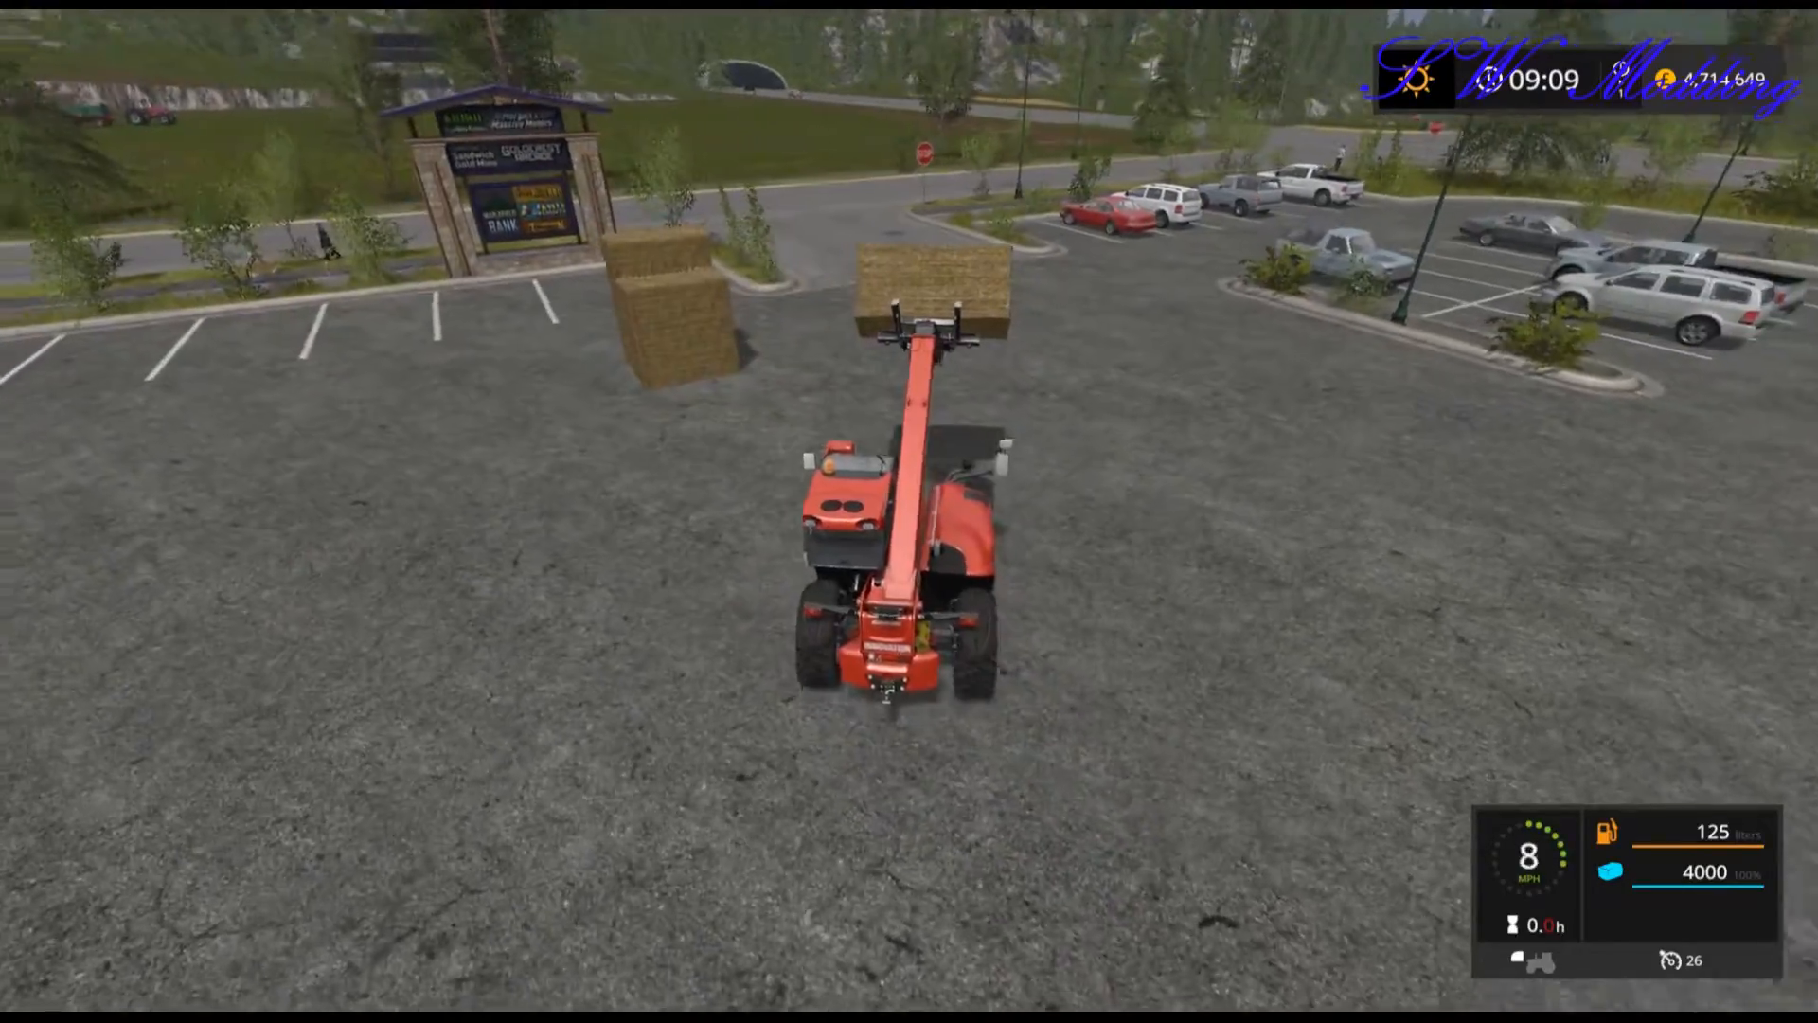
Drive the raised straw bale from the parking lot across the road to the chicken pen and get out beside it.
key("w")
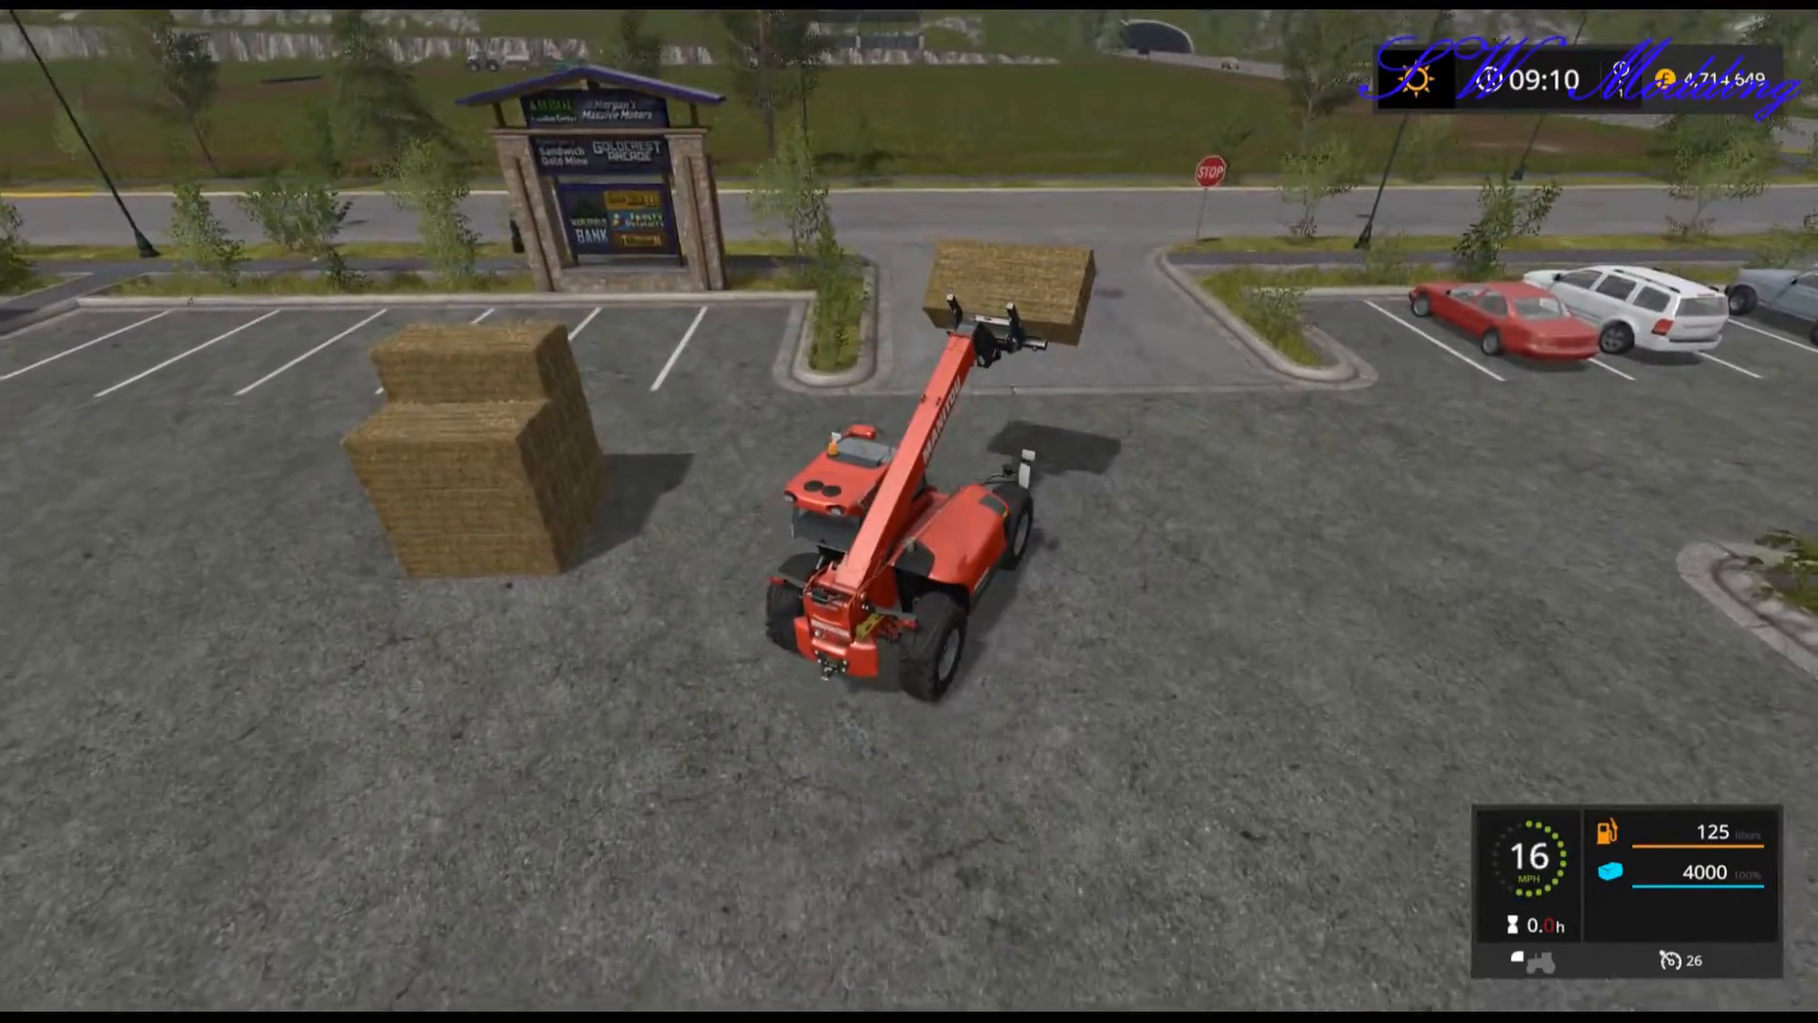
key("a")
key("w")
key("d")
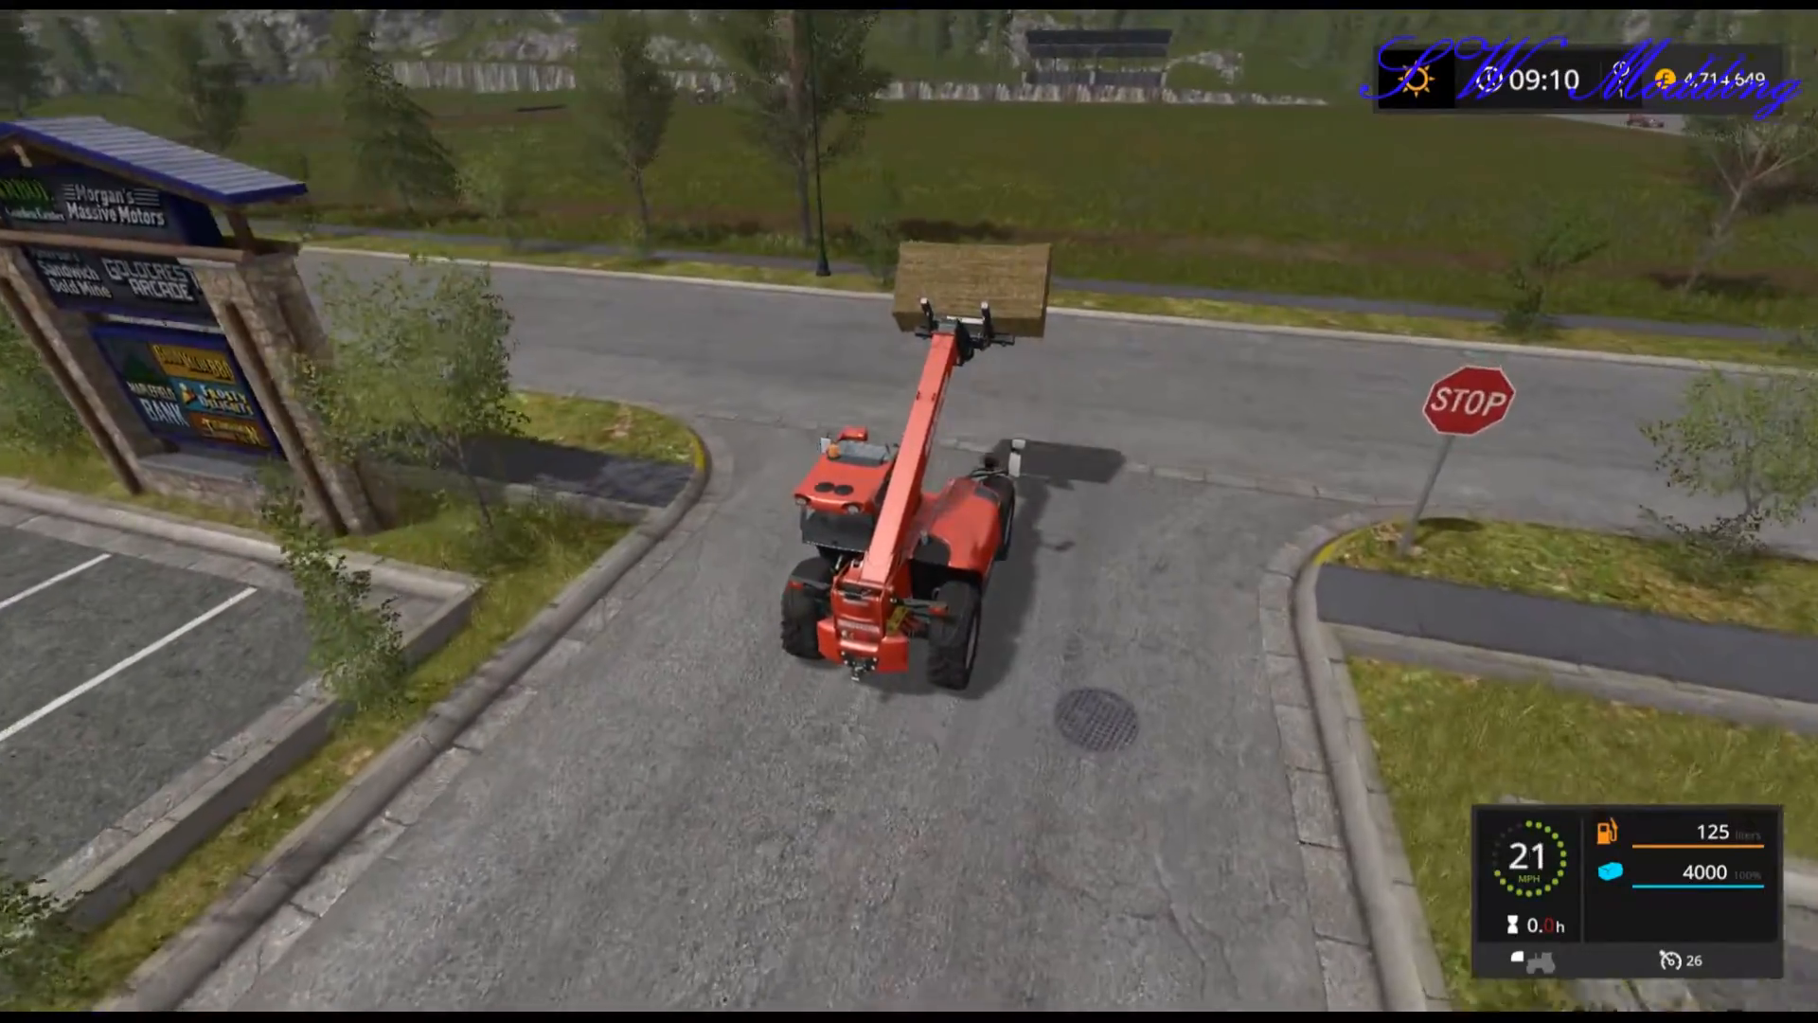
key("w")
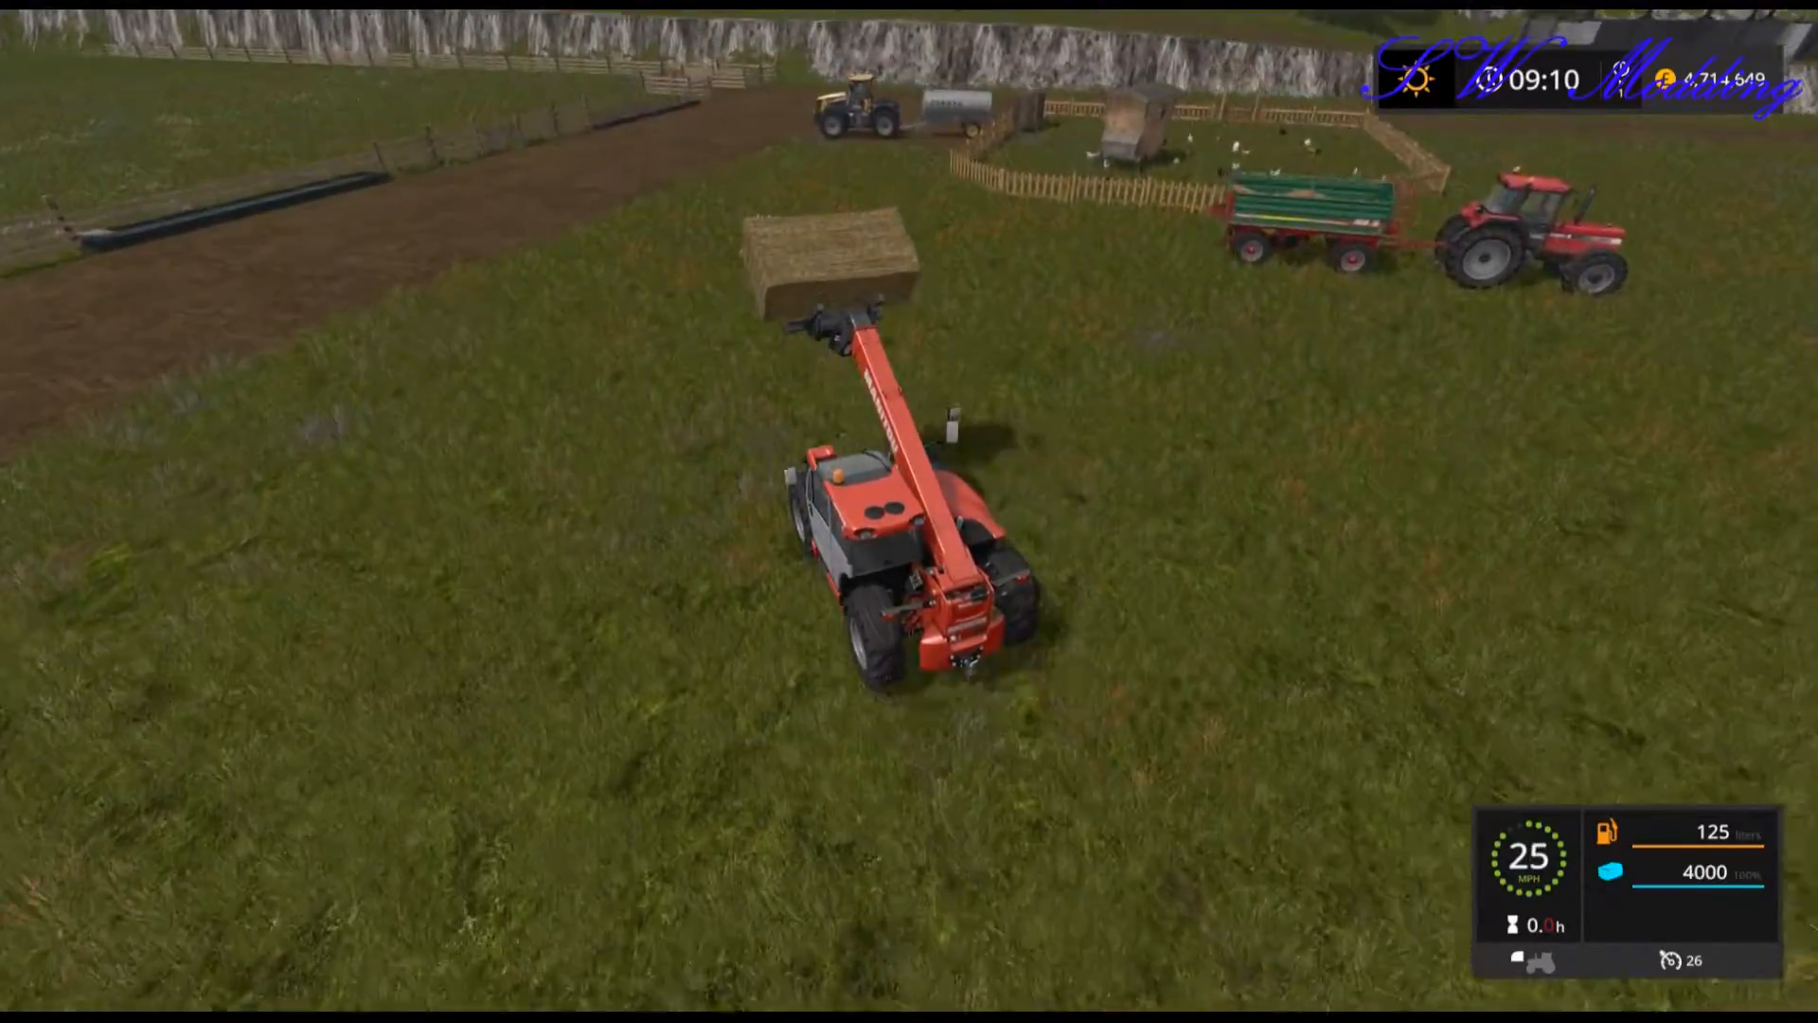
key("a")
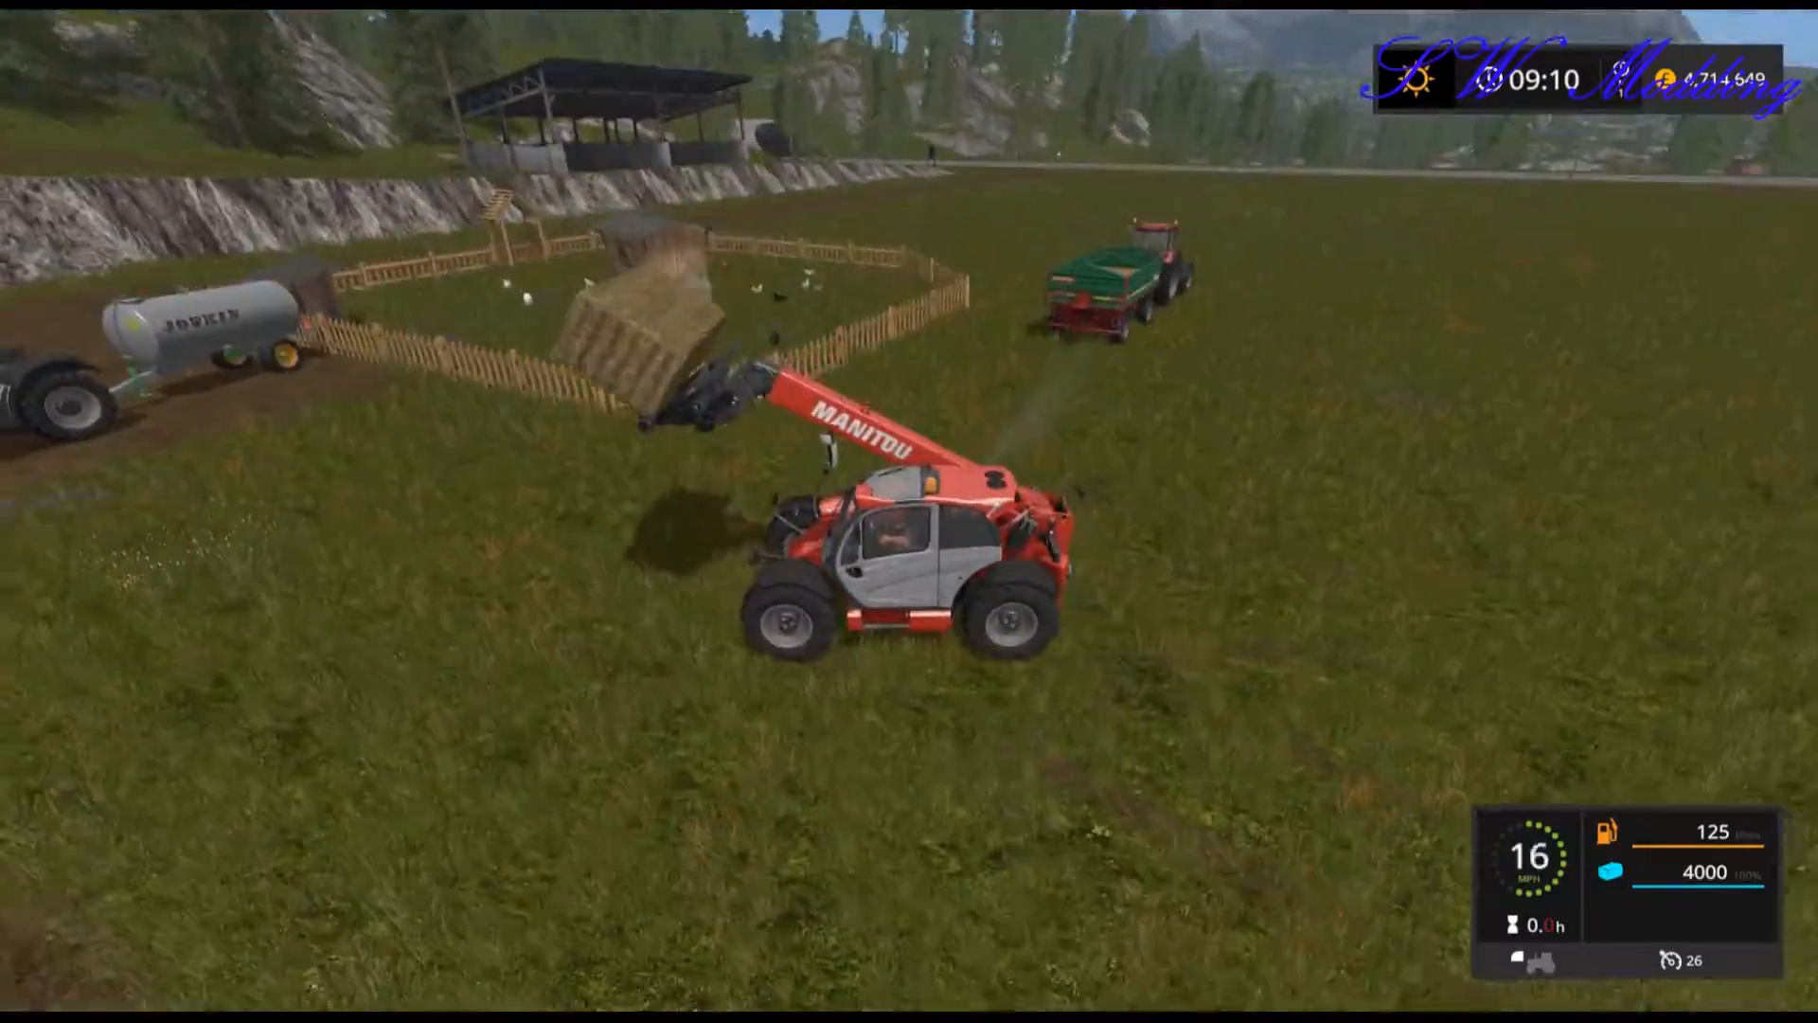
key("e")
Drive the JCB Fastrac and its Joskin tanker away from the pen fence, and switch back to the Manitou telehandler.
key("w")
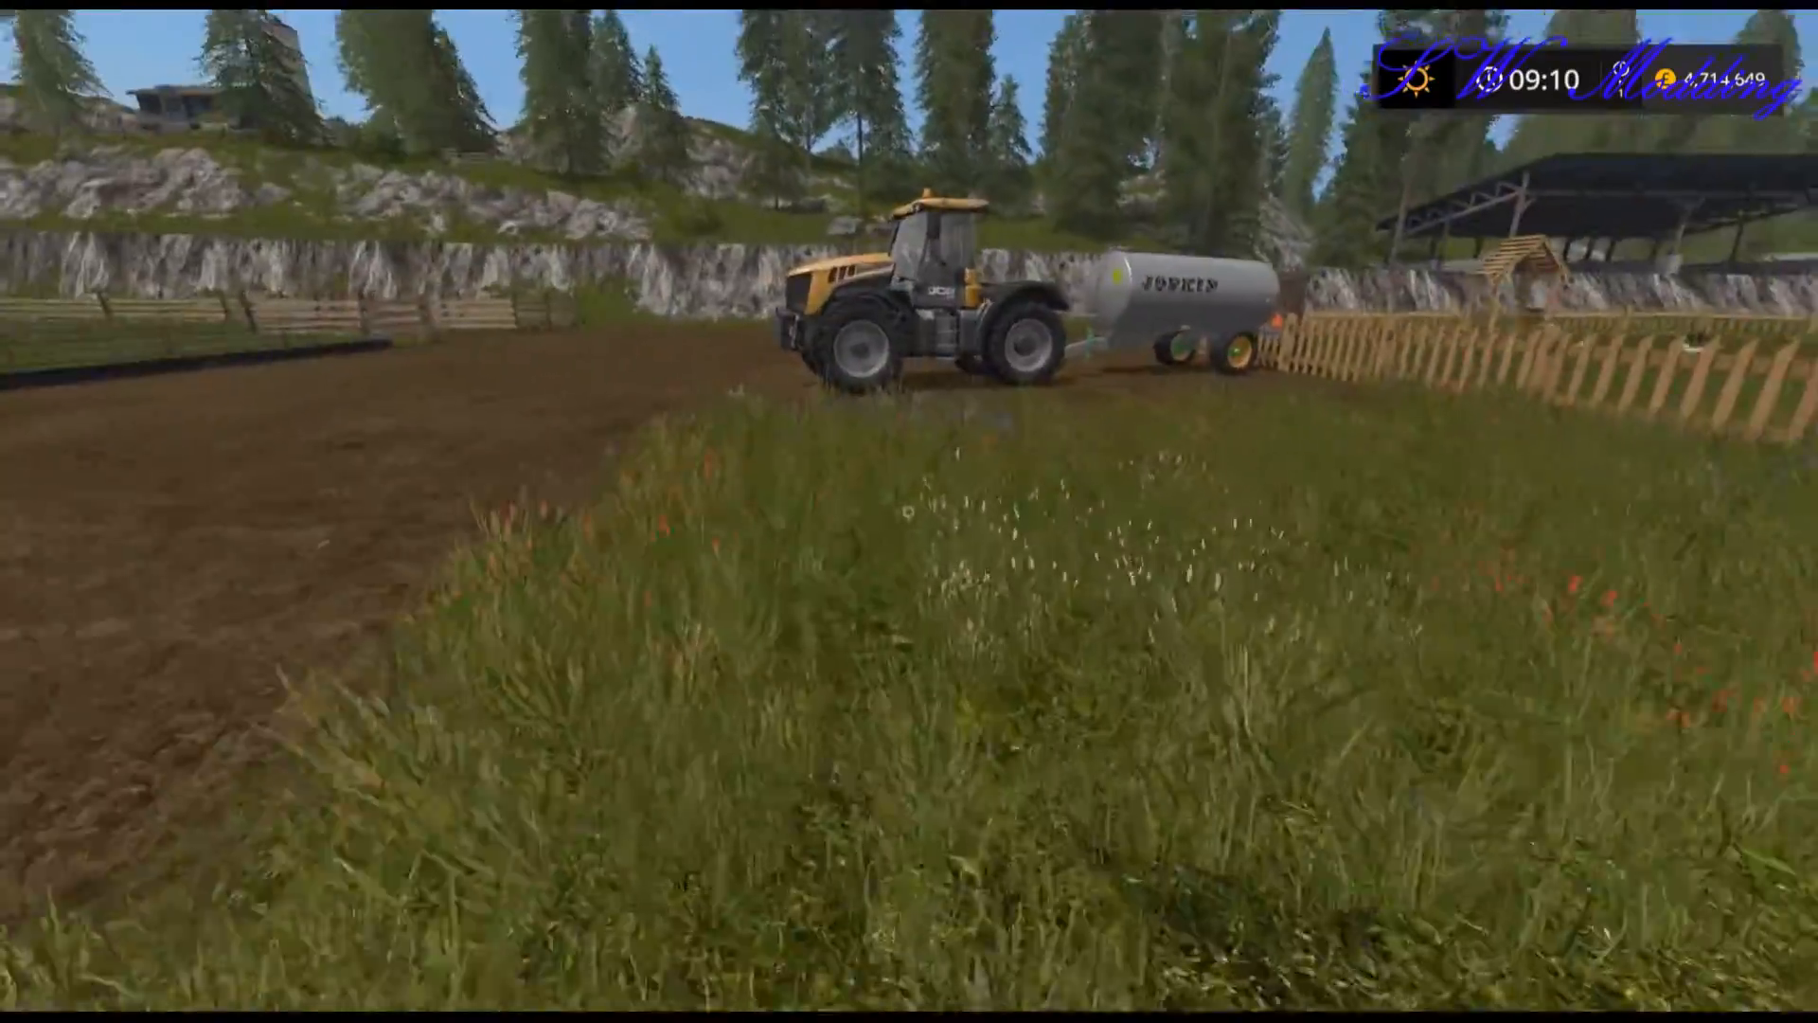
key("e")
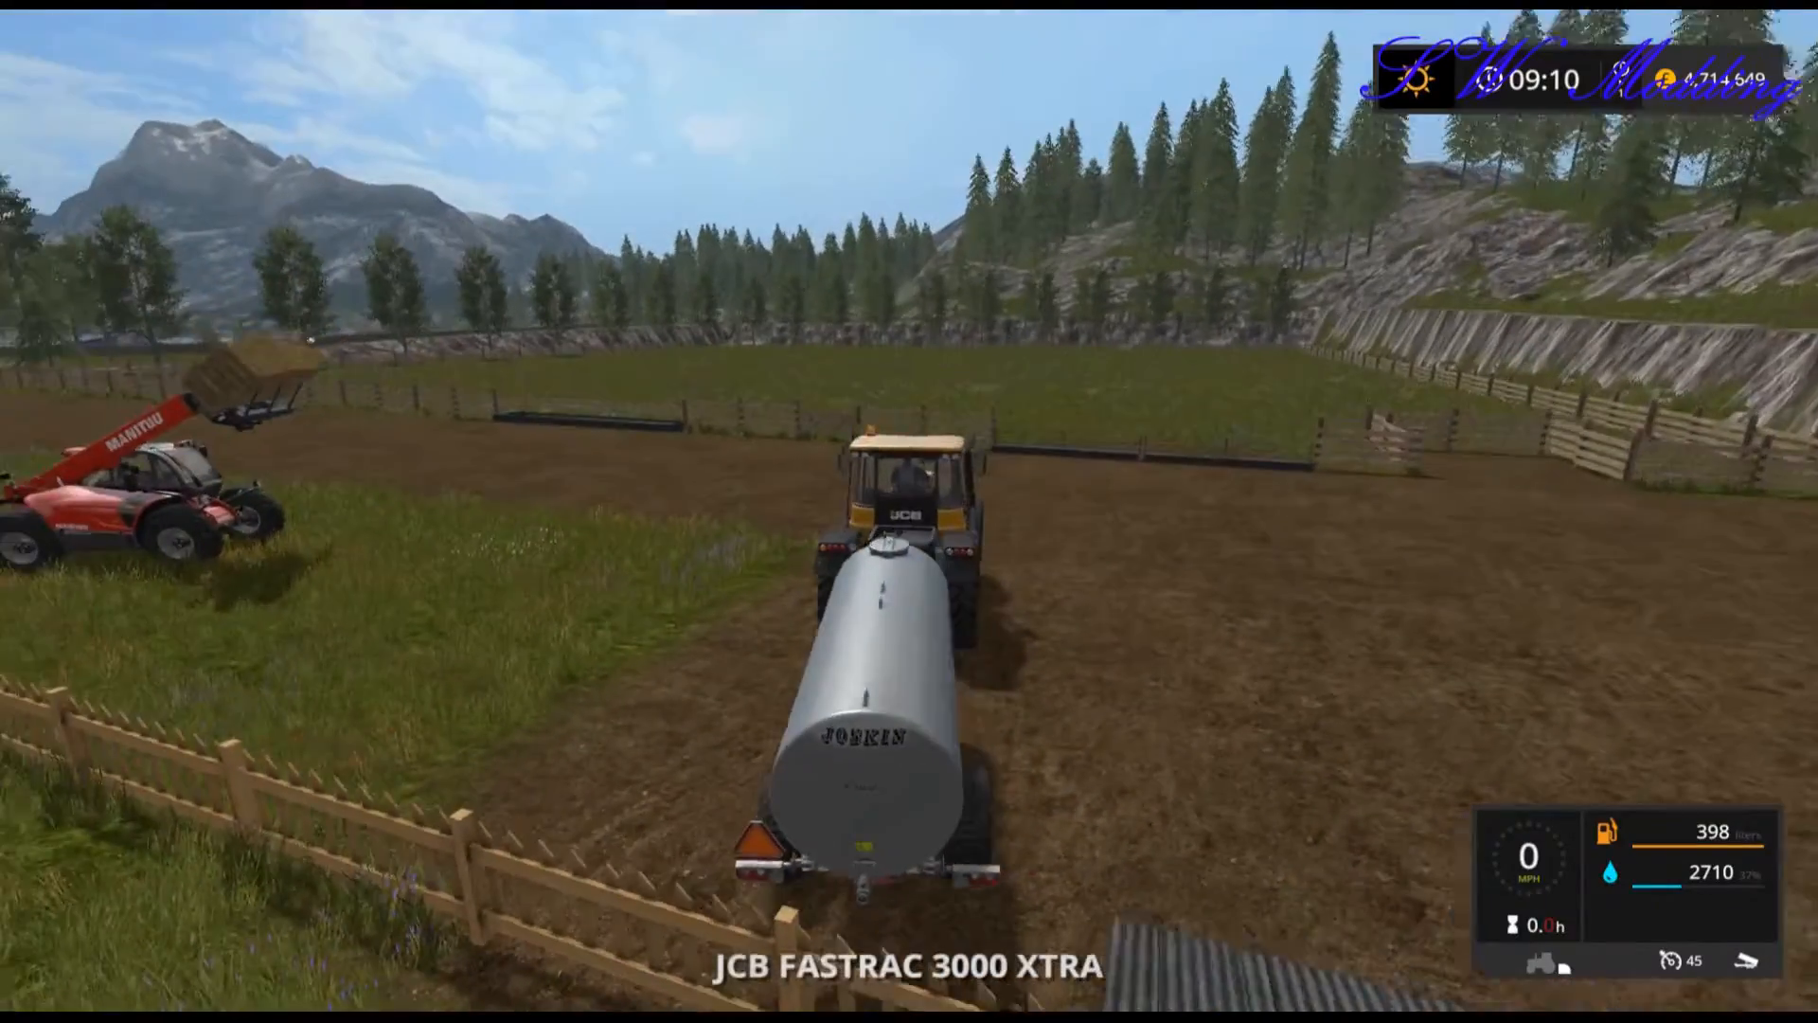
key("w")
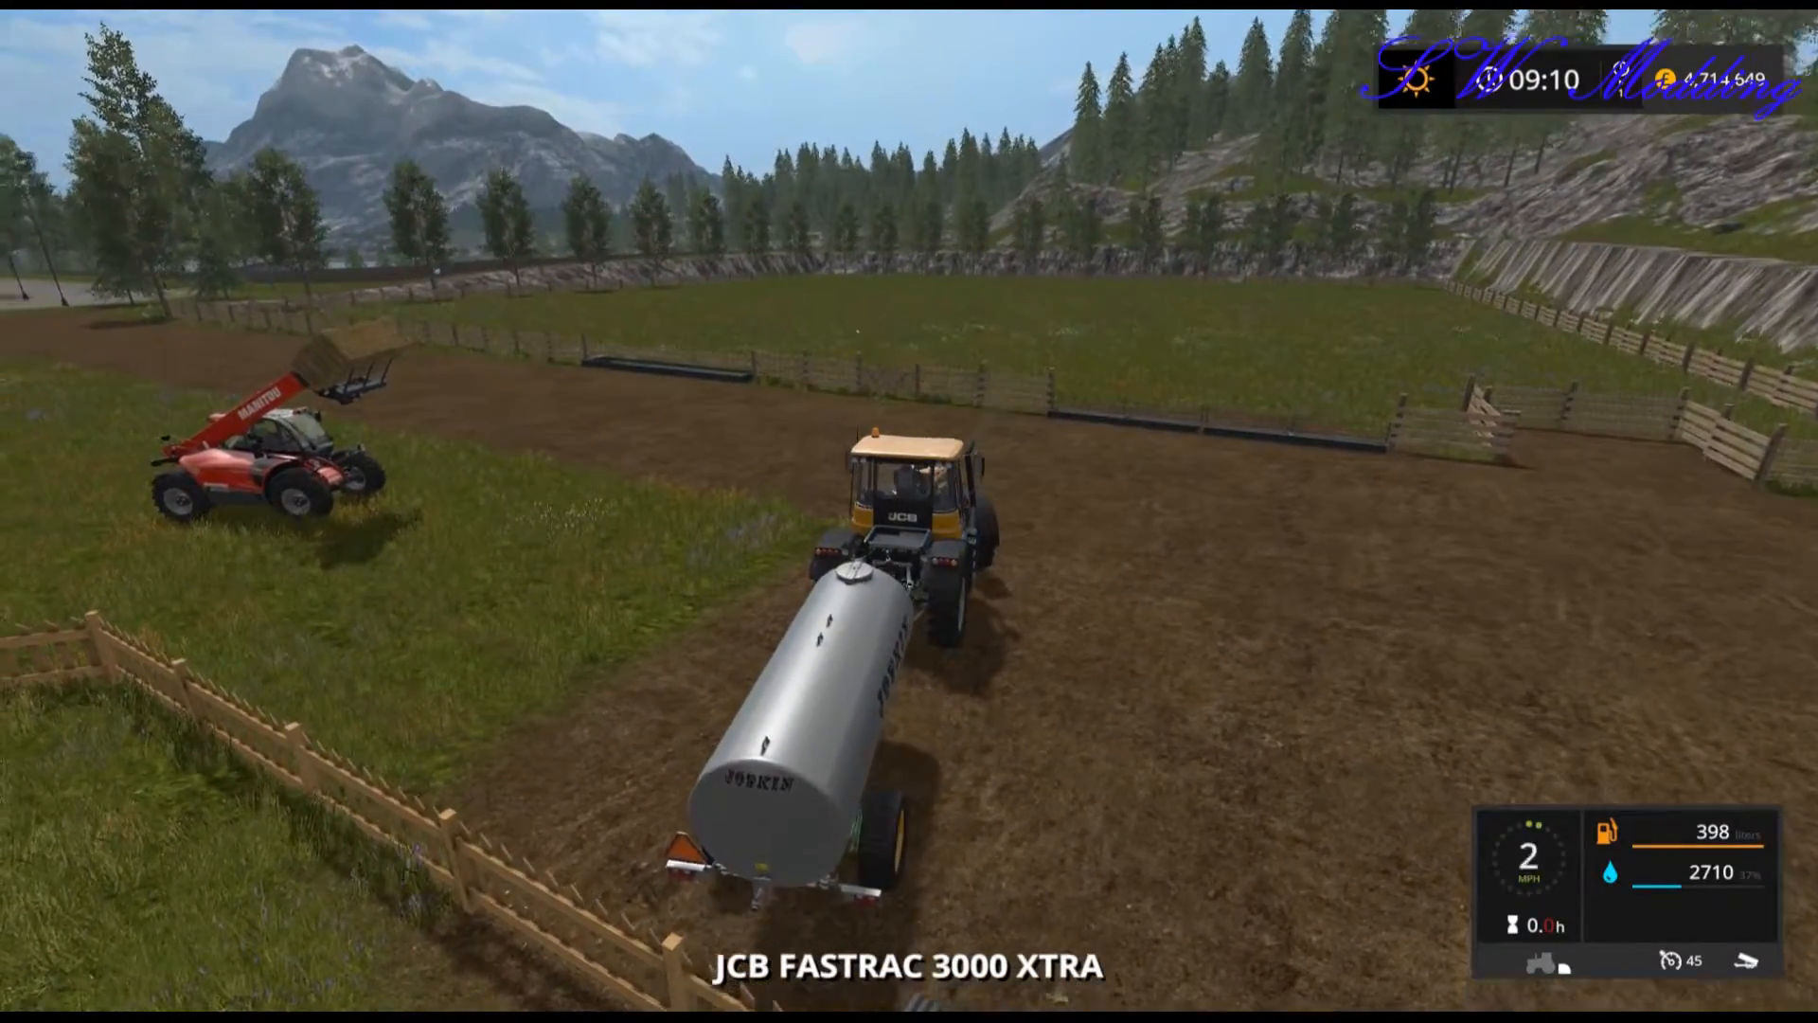
key("w")
key("a")
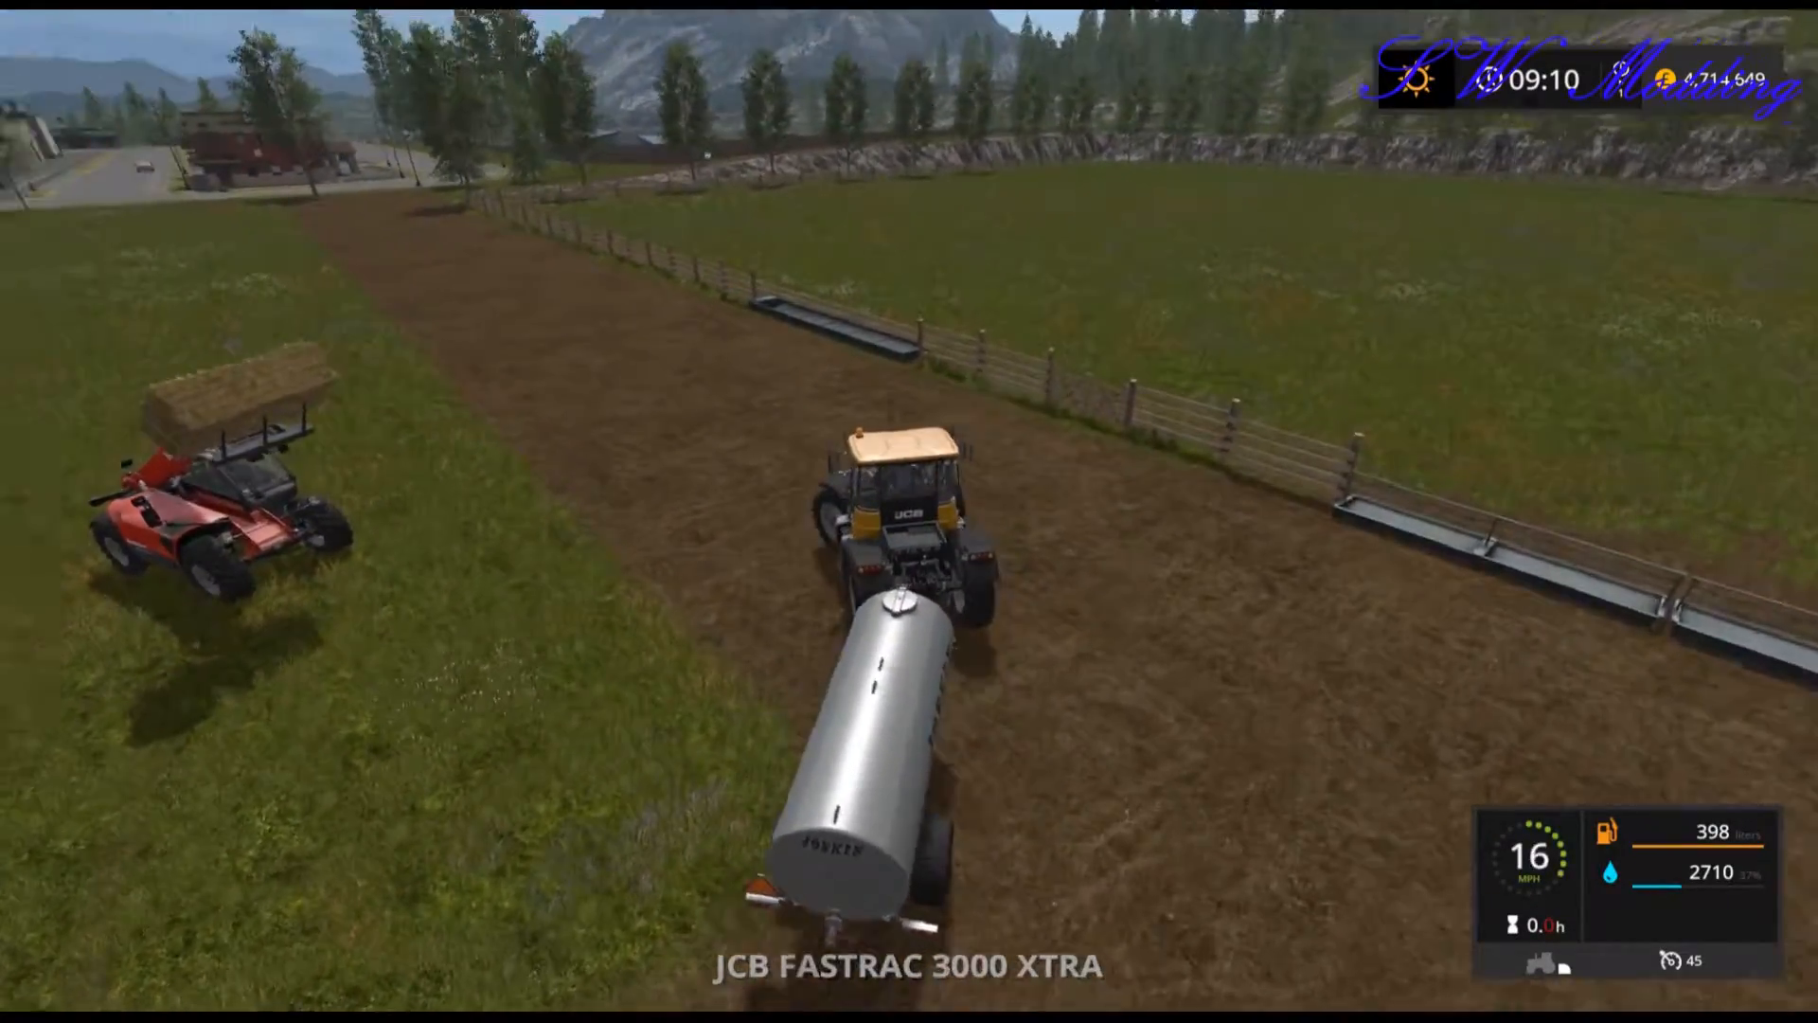
key("Tab")
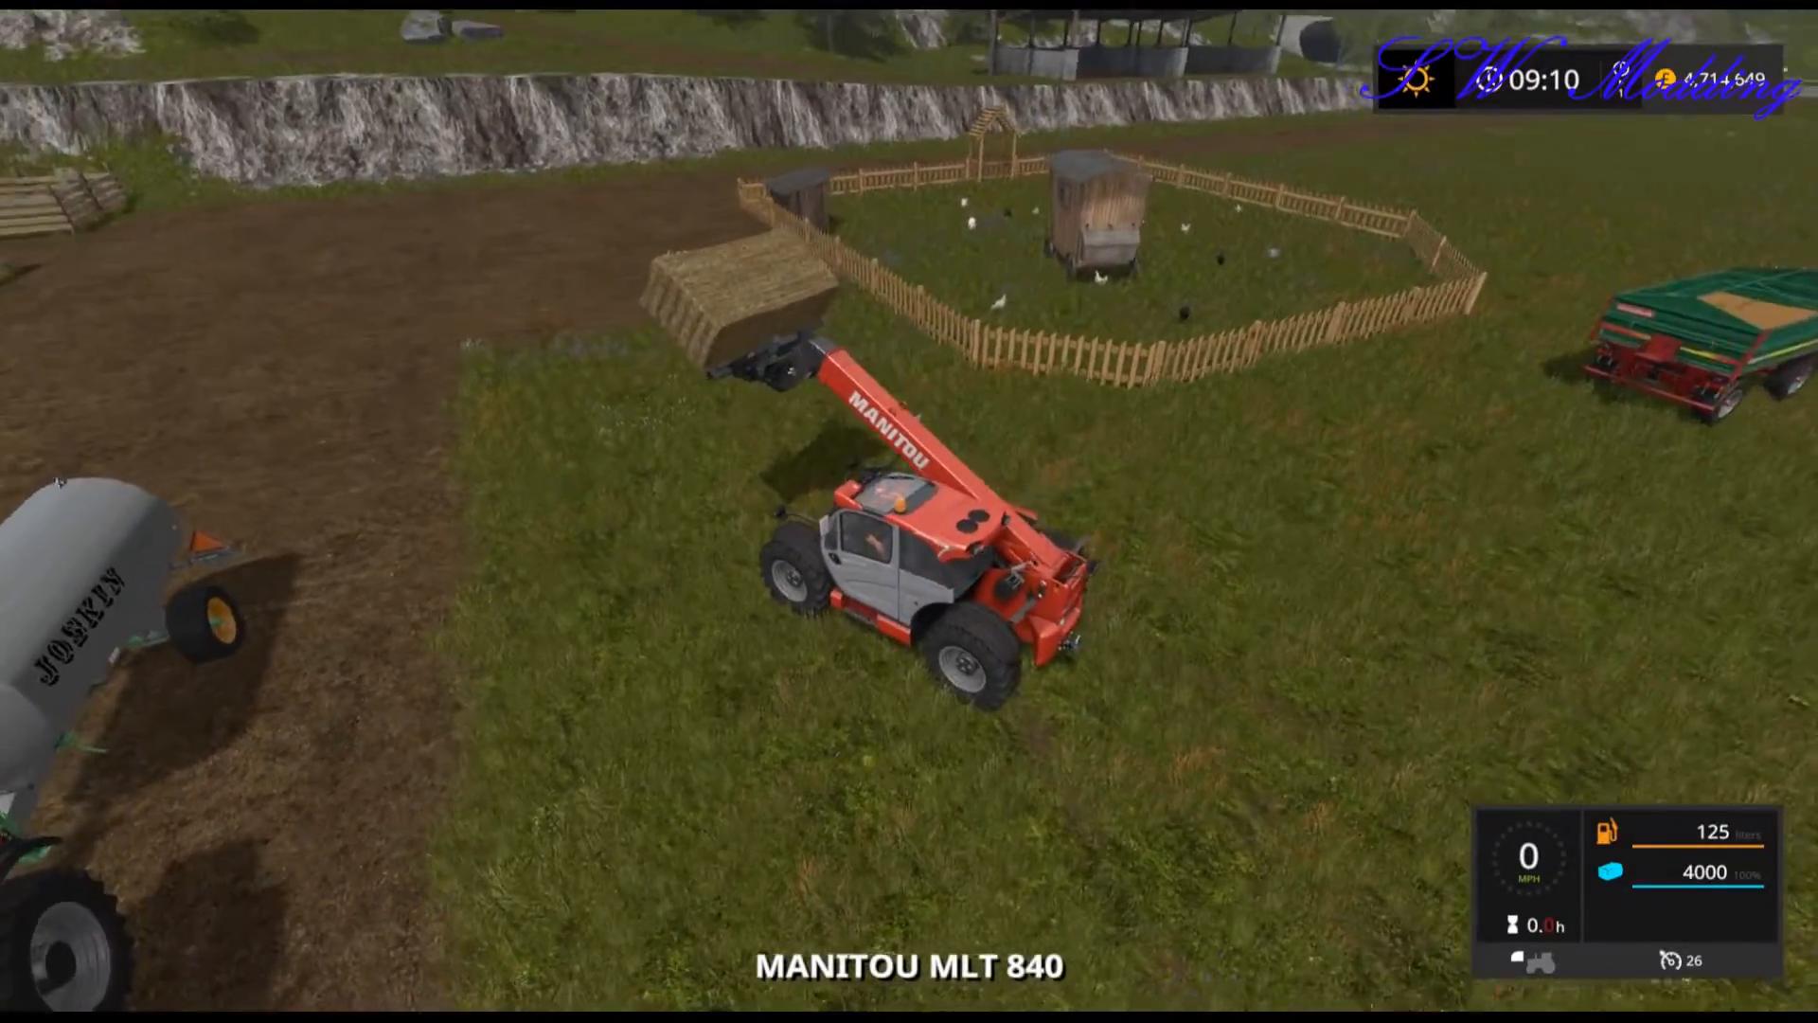
Drive the Manitou with its straw bale across the dirt yard to the pen fence behind the open chicken shelter.
key("w")
key("w")
key("d")
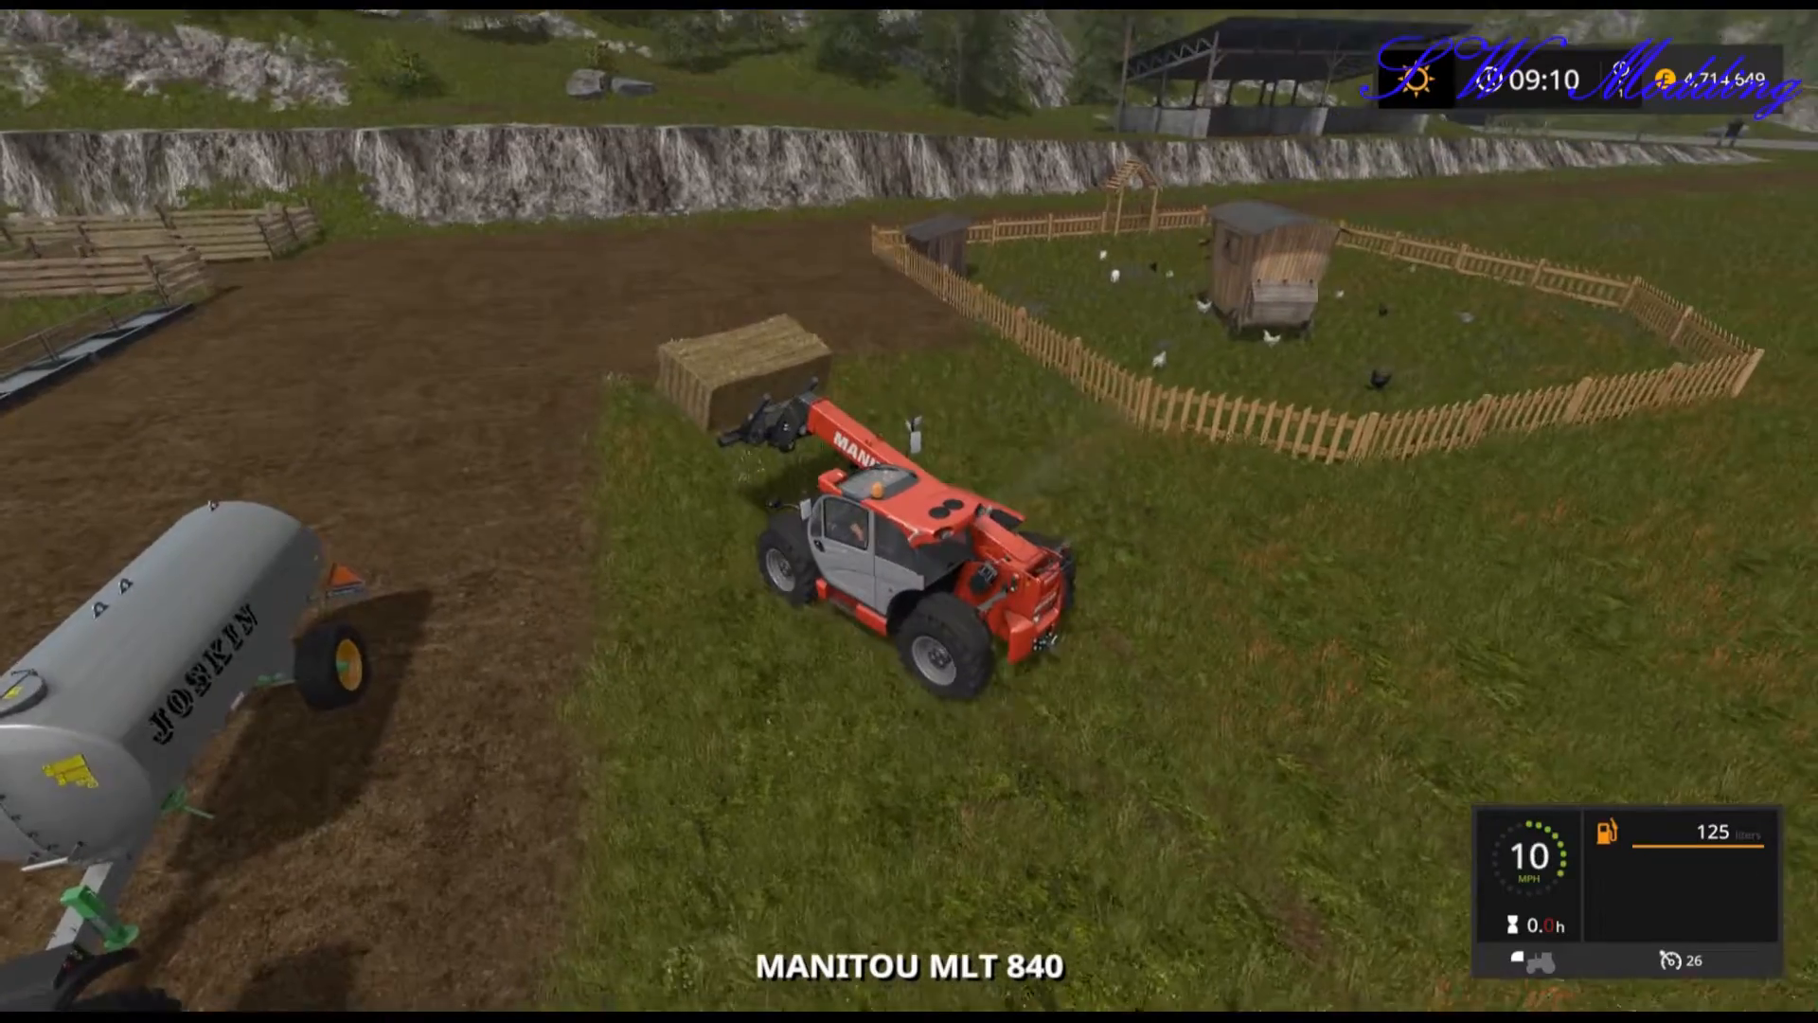
key("w")
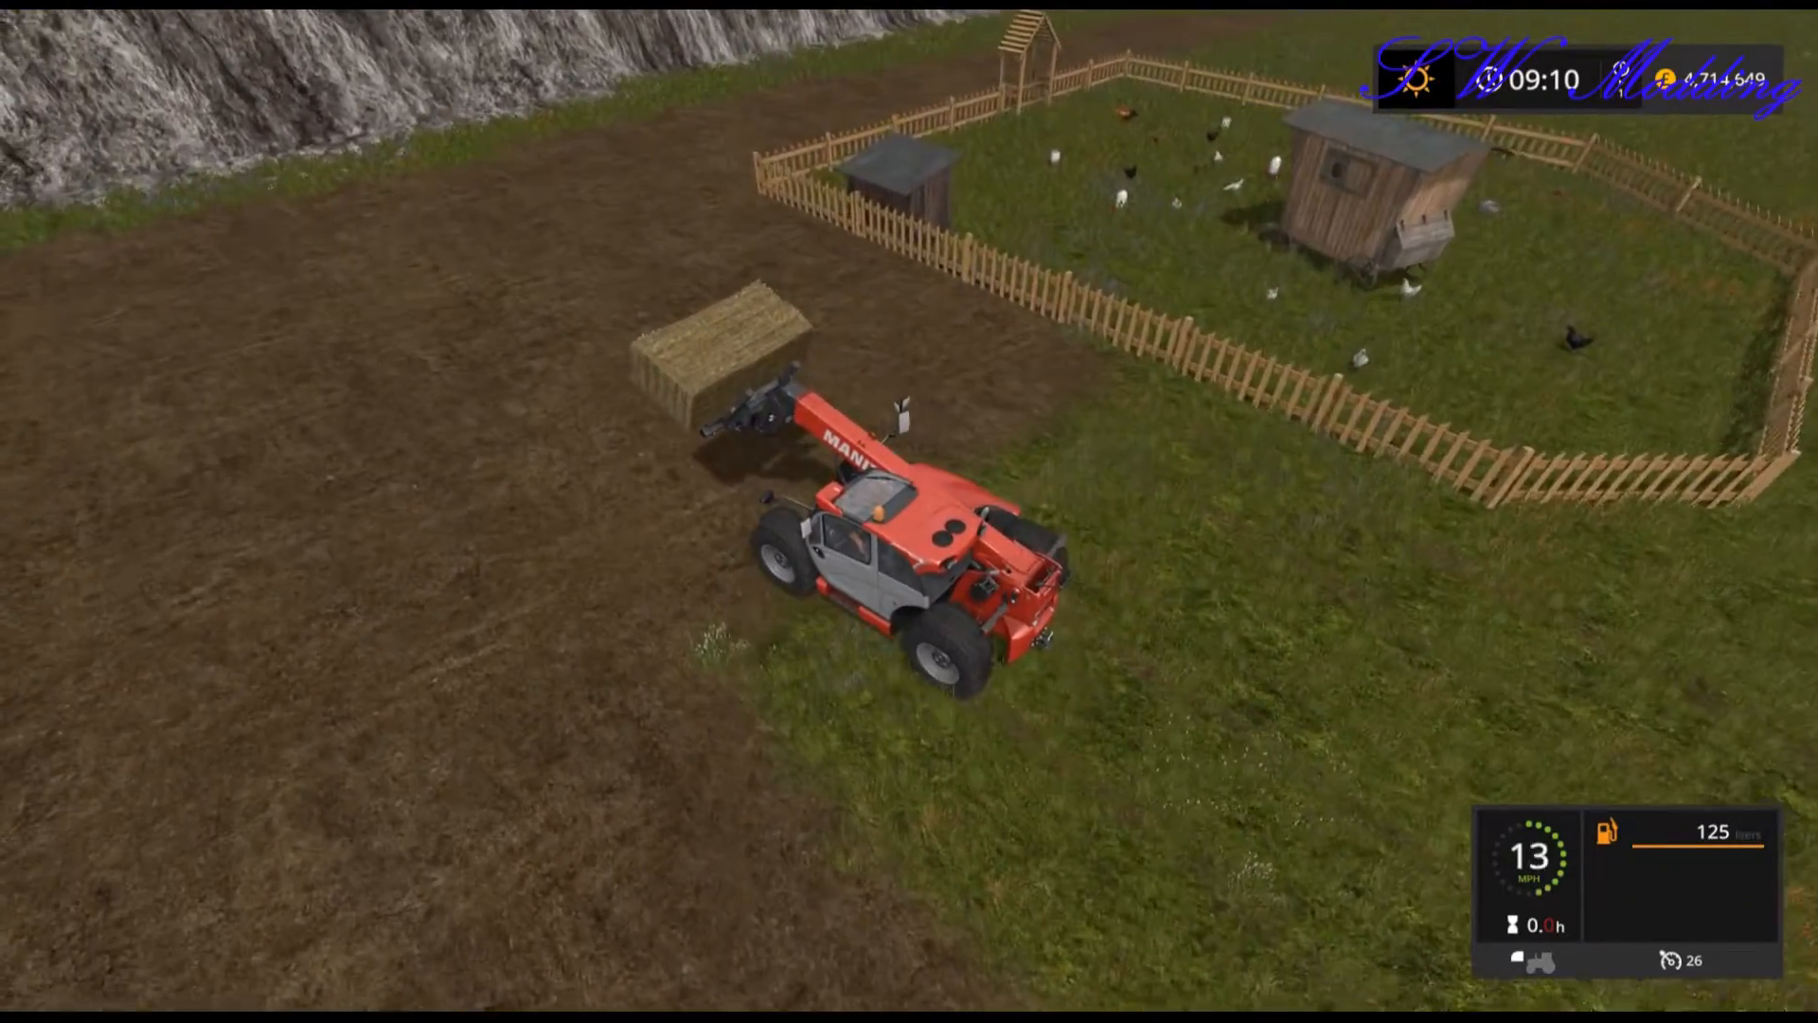
key("d")
key("s")
key("d")
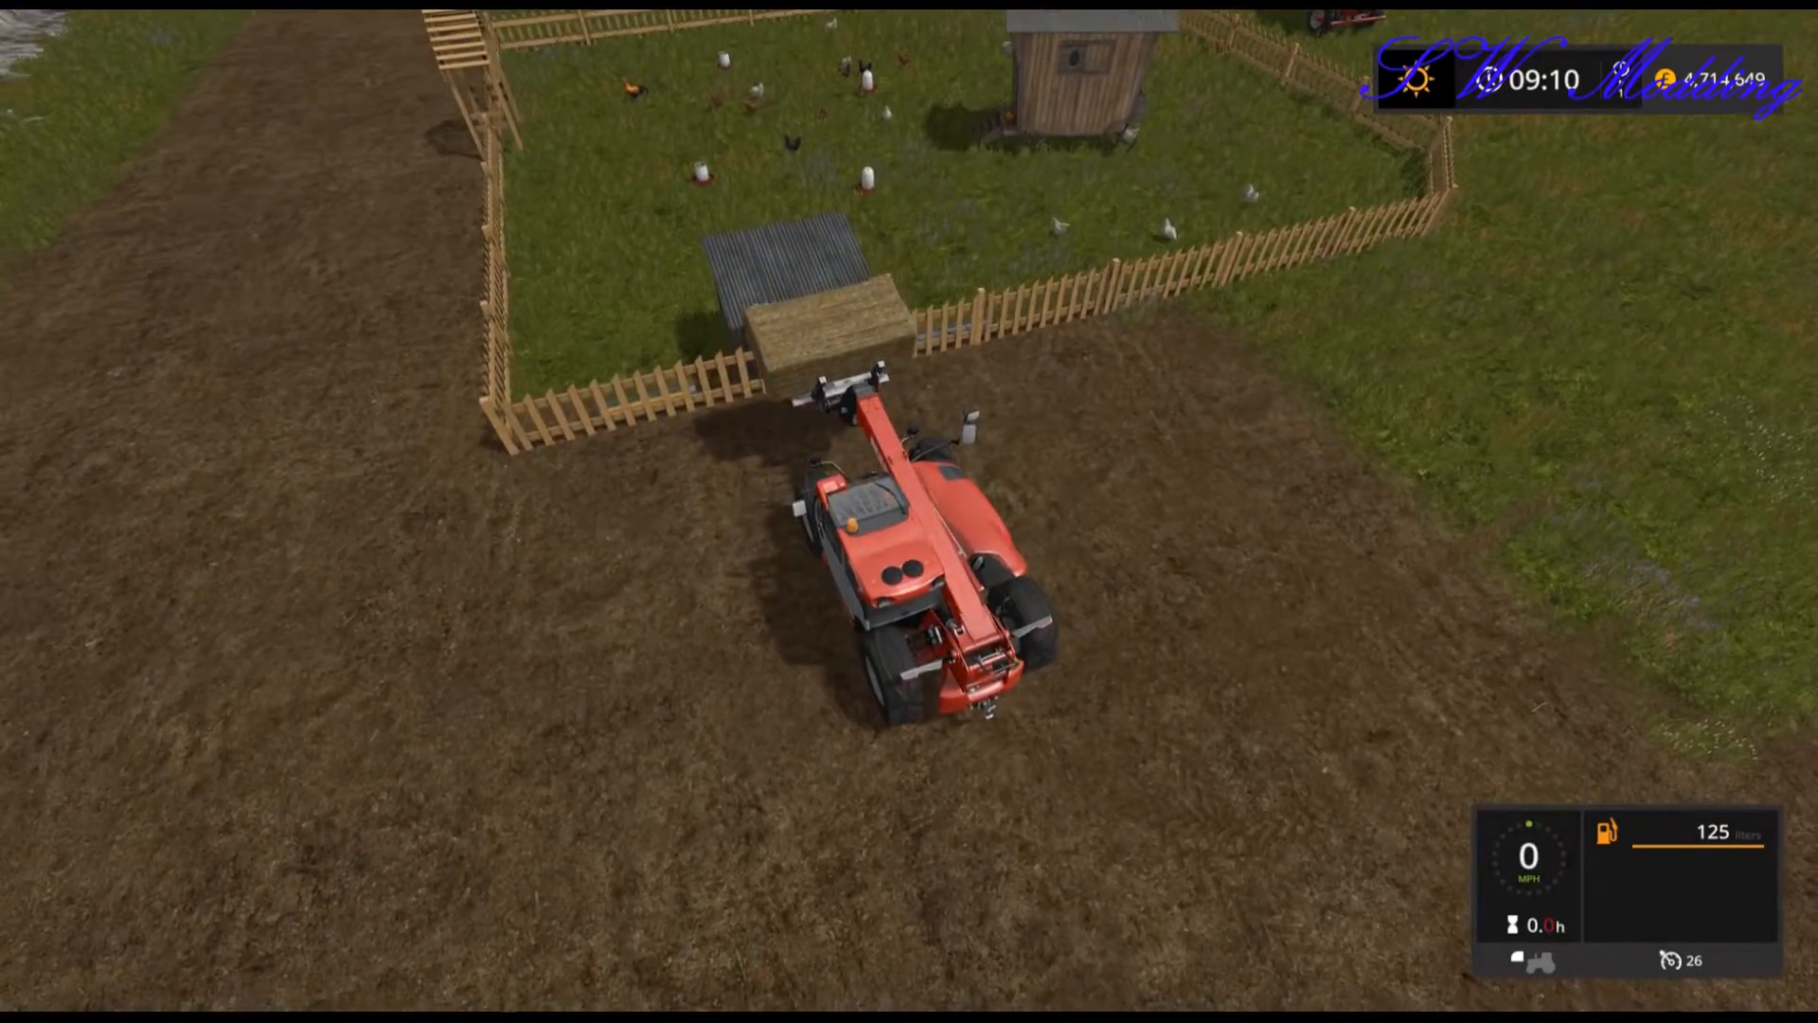
key("q")
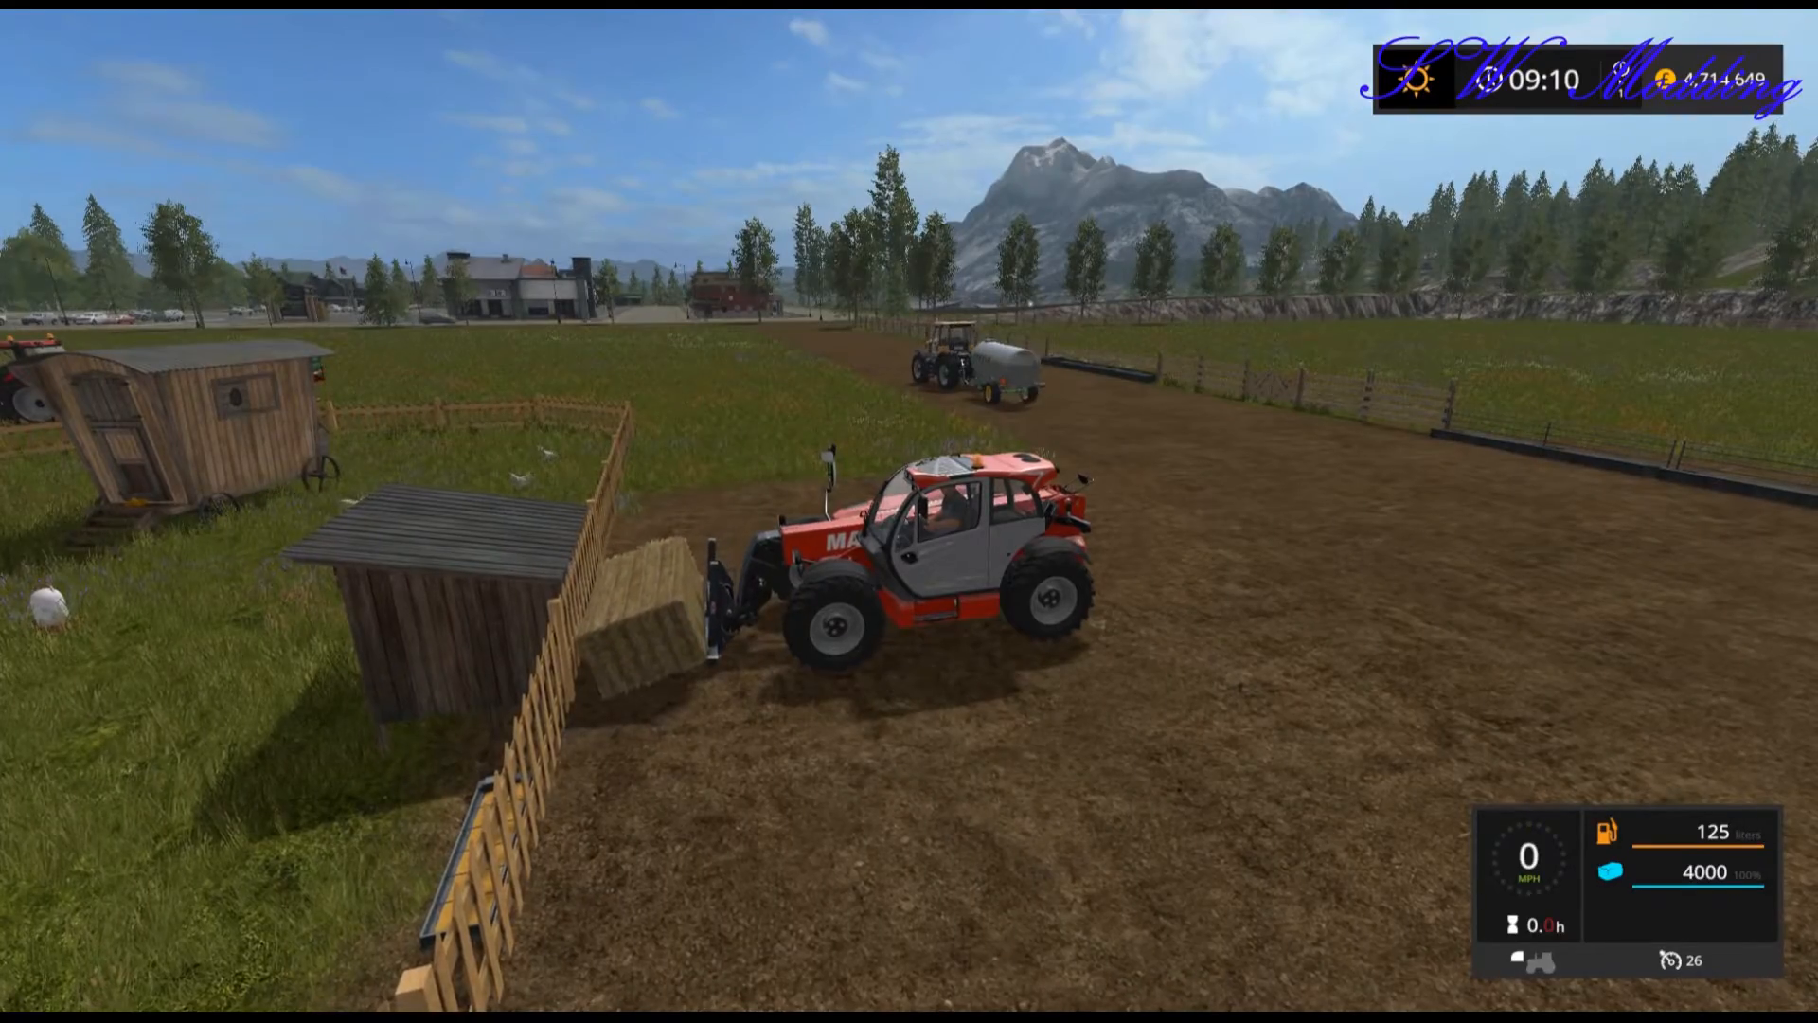
Get out, jump the fence into the pen, and check the chickens' supply overview at the shelter's metal tub.
key("e")
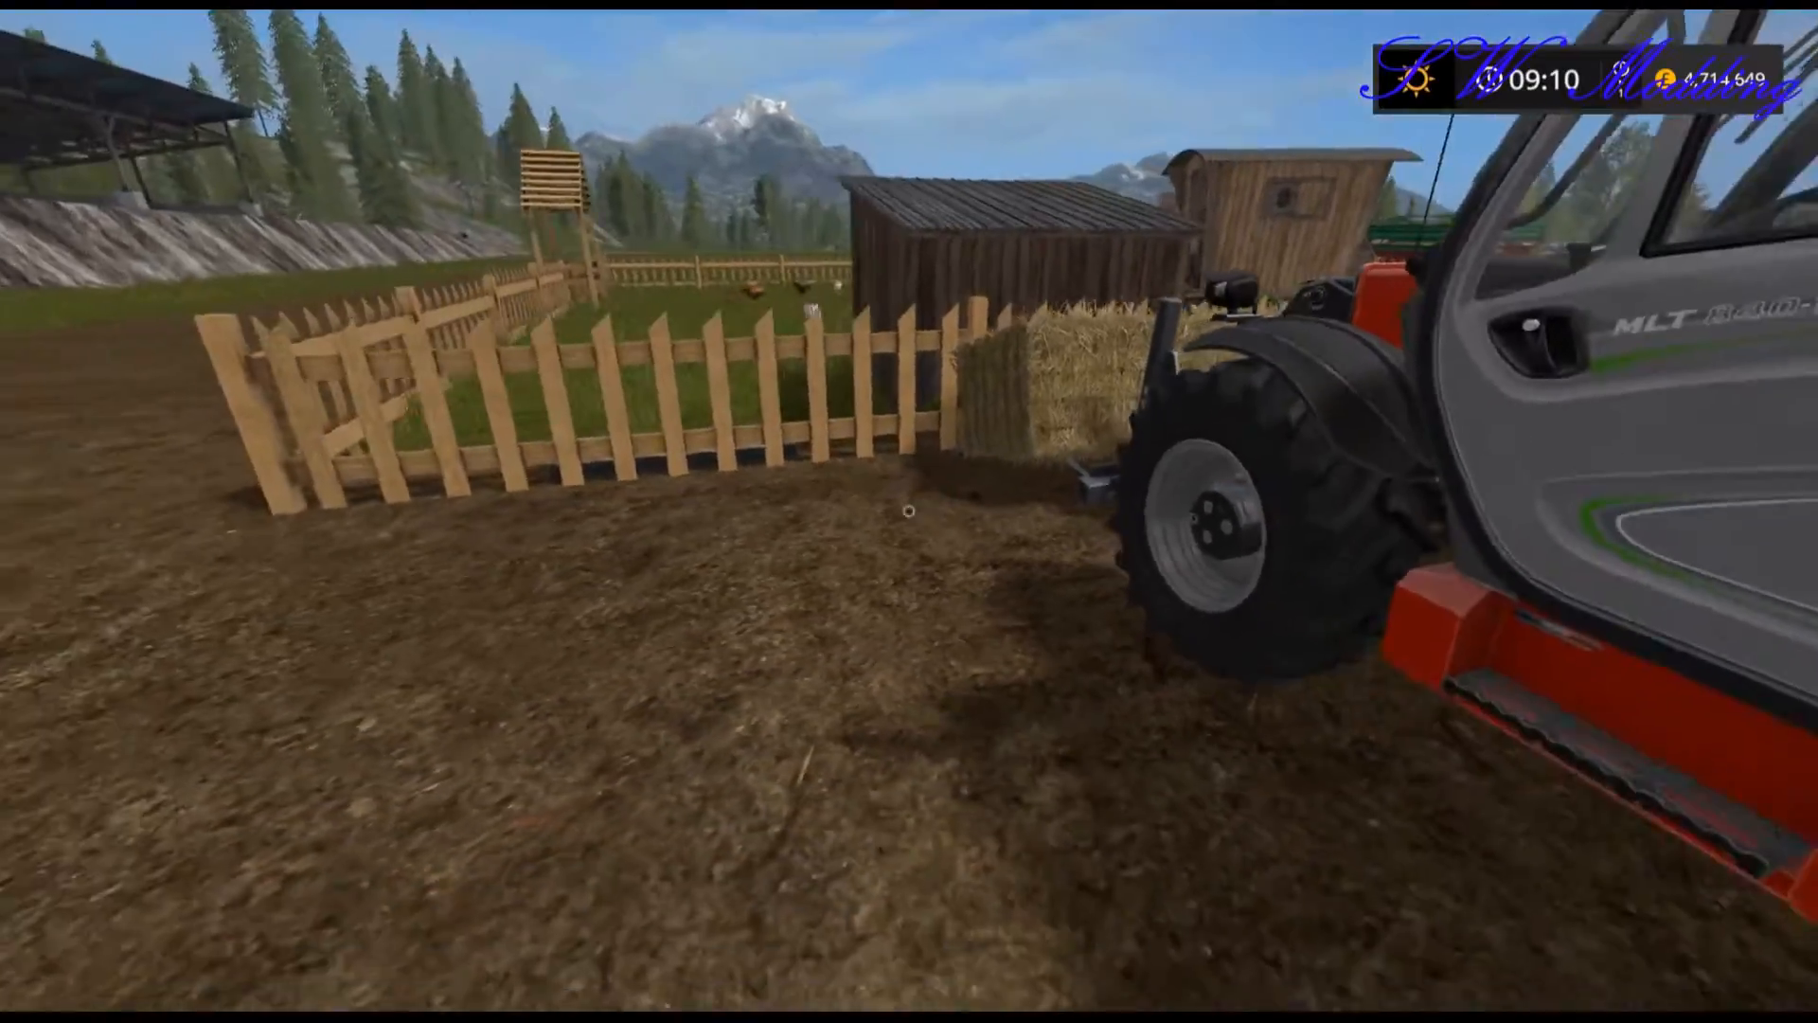
key("w")
key("space")
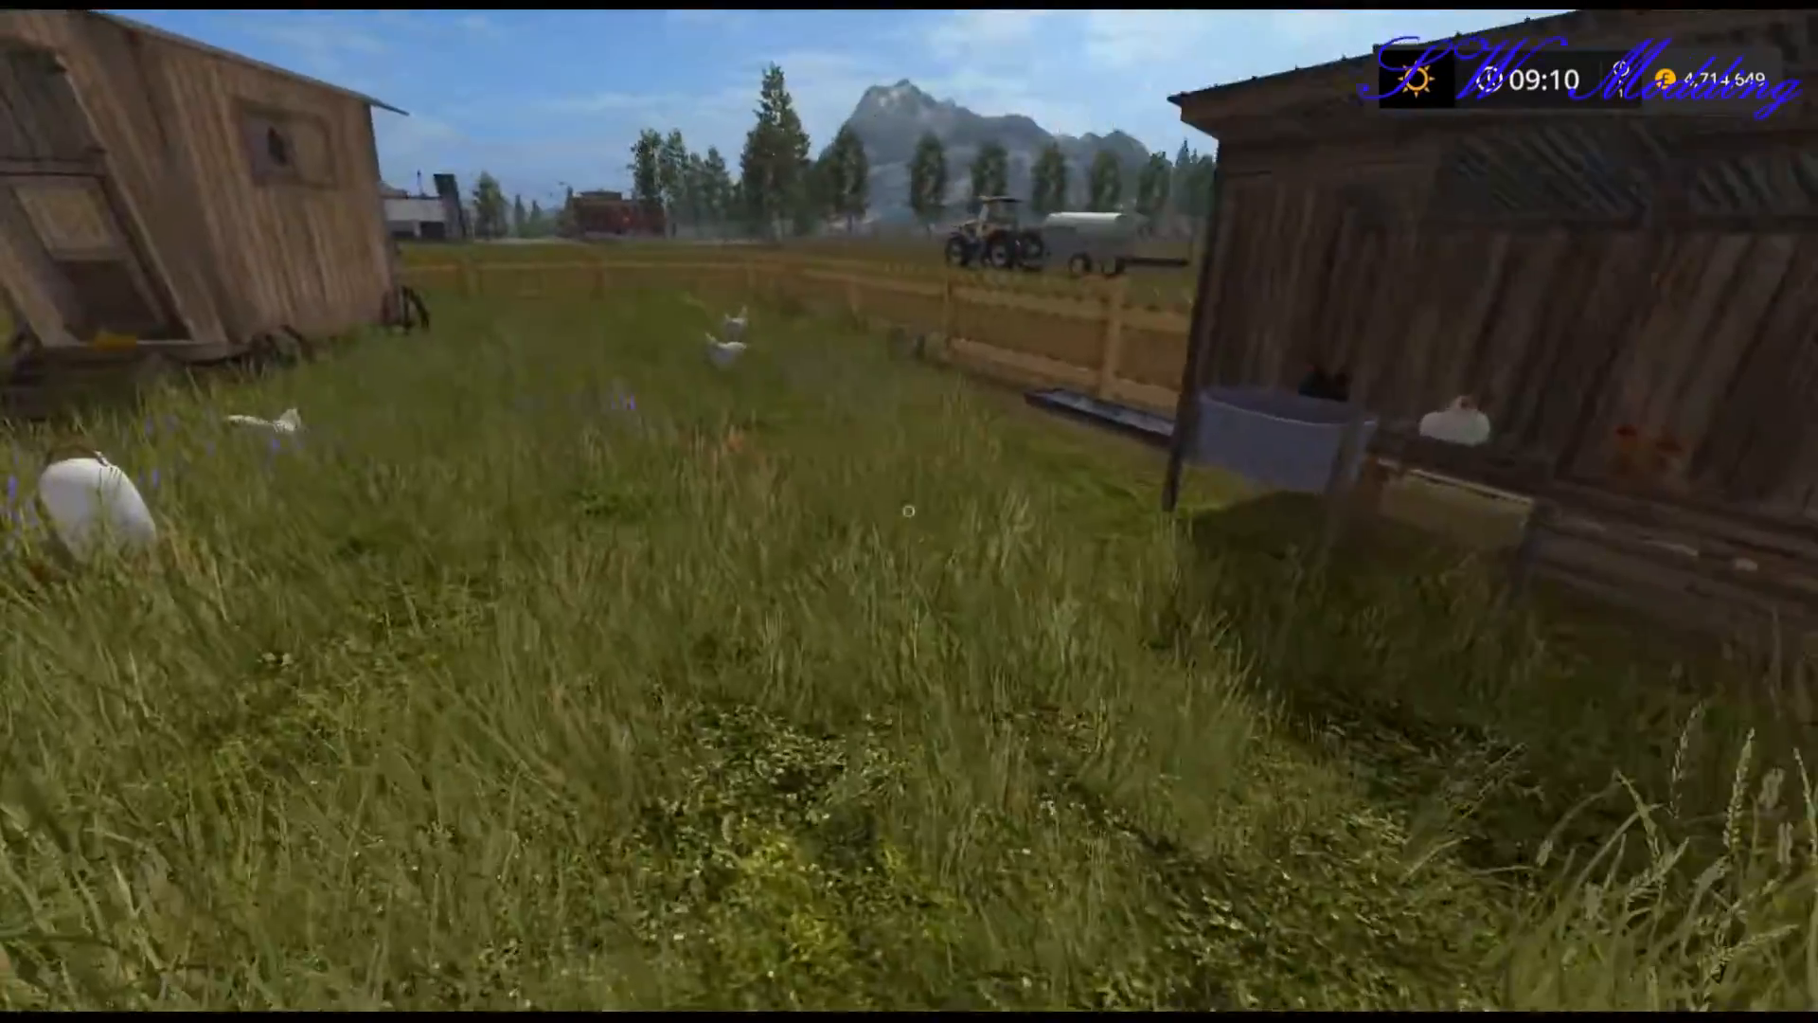
key("w")
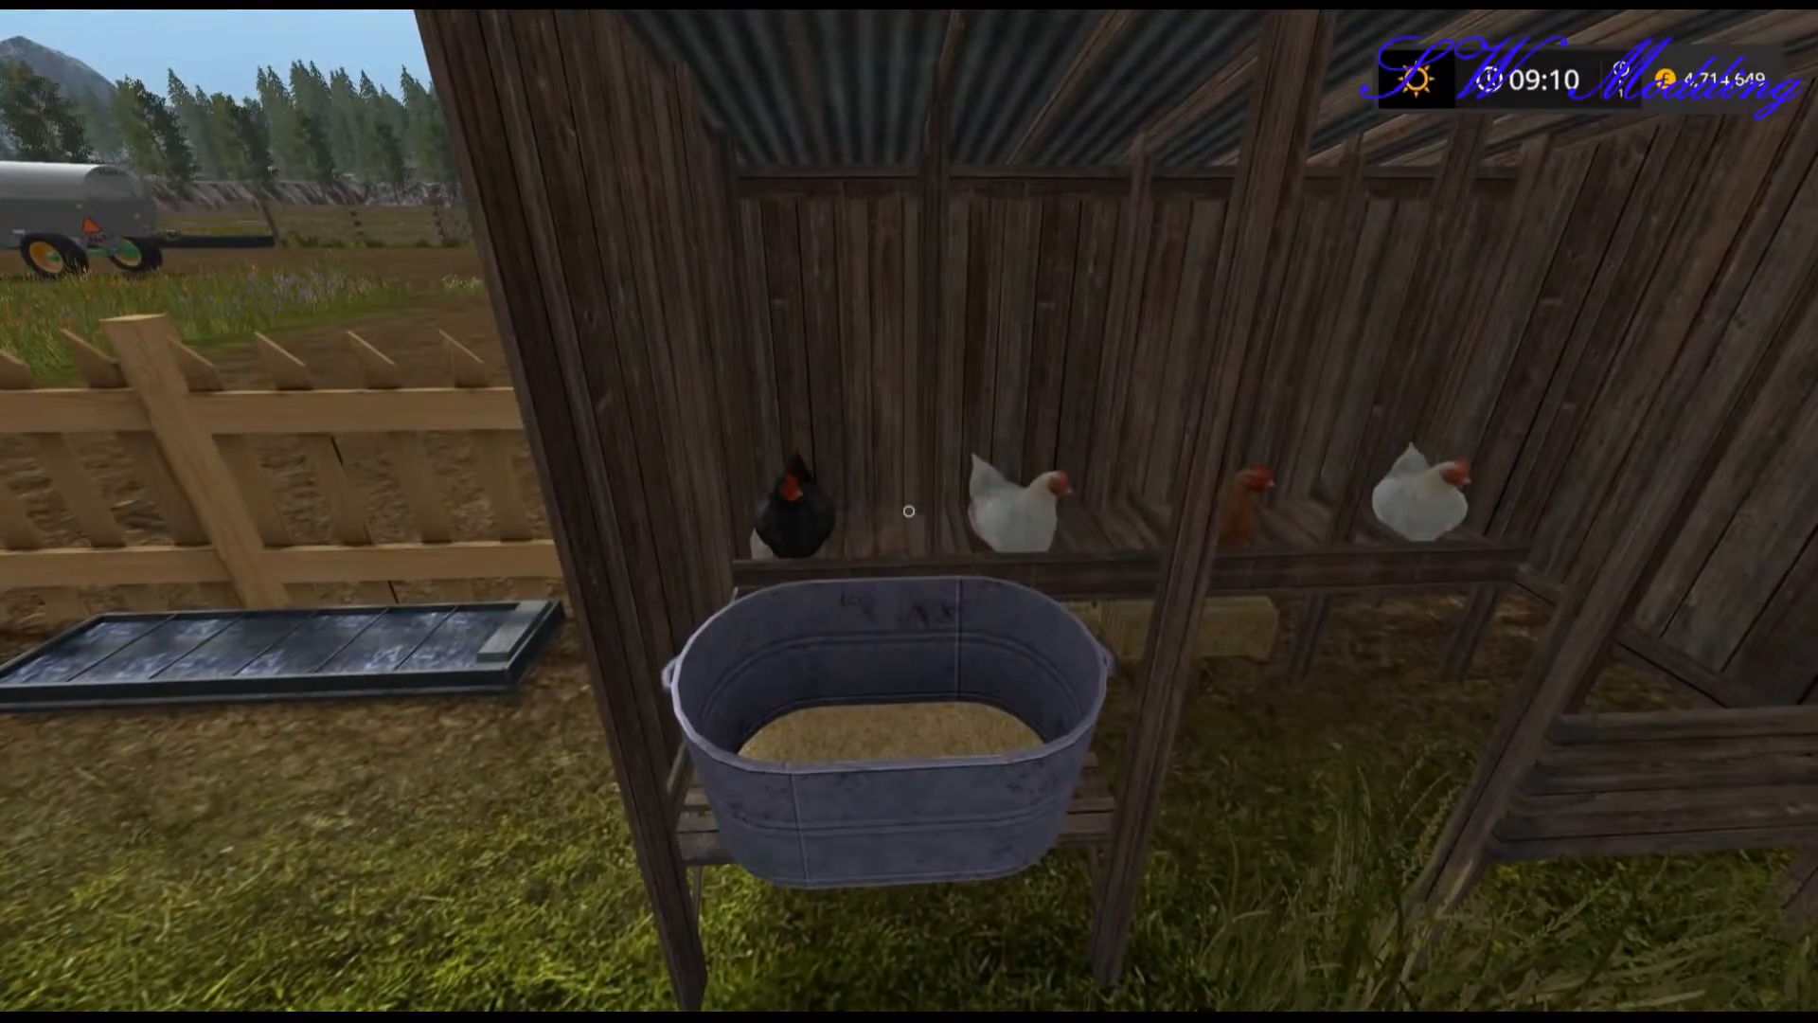
key("r")
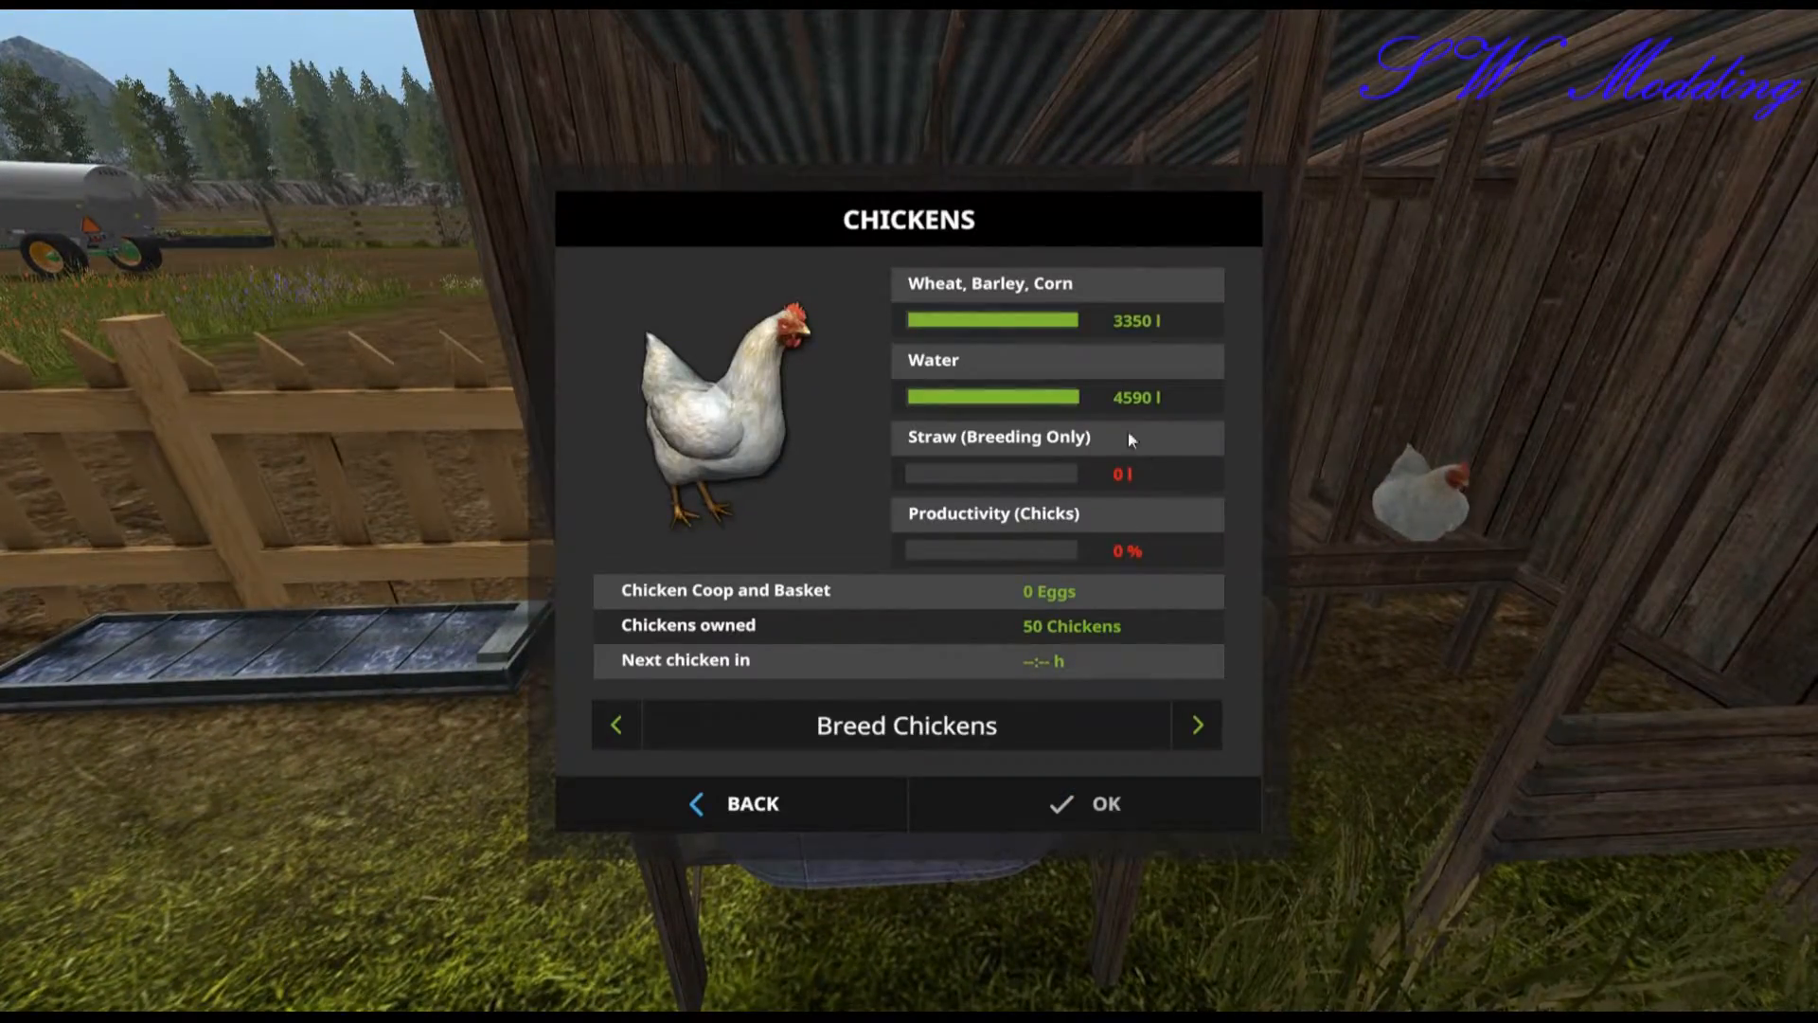
left_click(821, 811)
Go around to the pen's gate and buy 150 chickens from the animal dealer.
key("s")
key("w")
key("space")
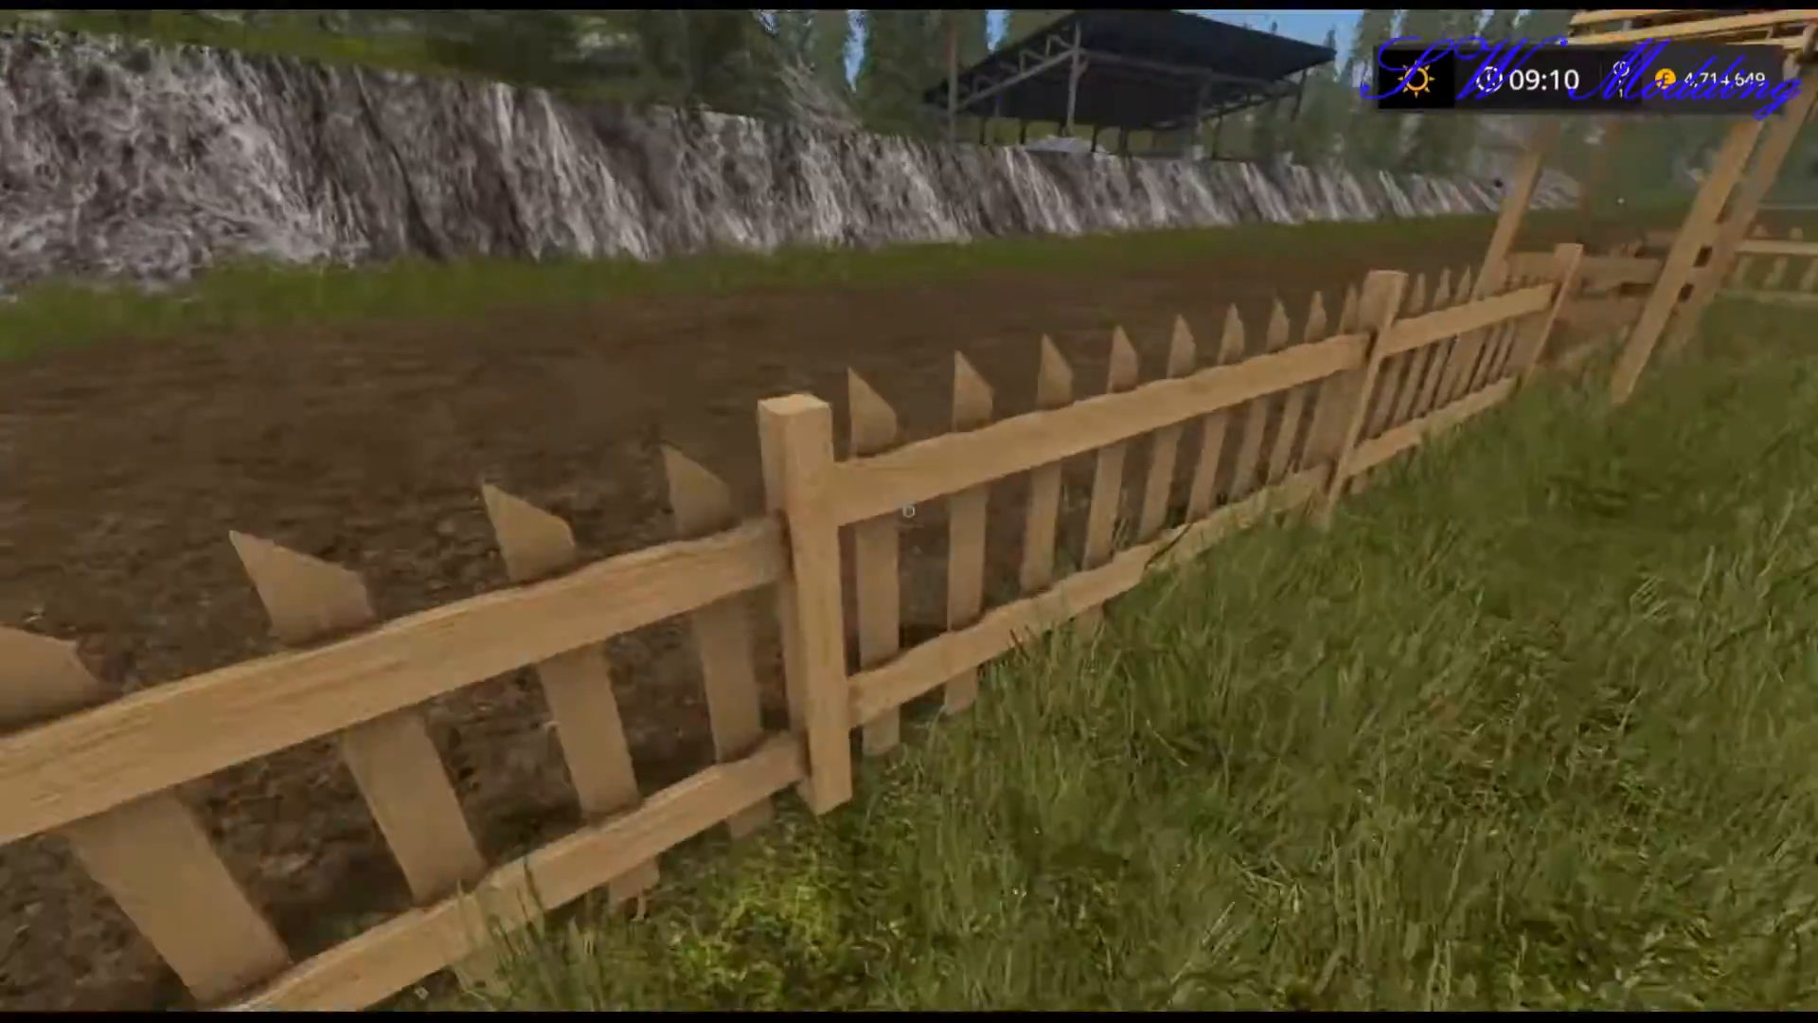
key("w")
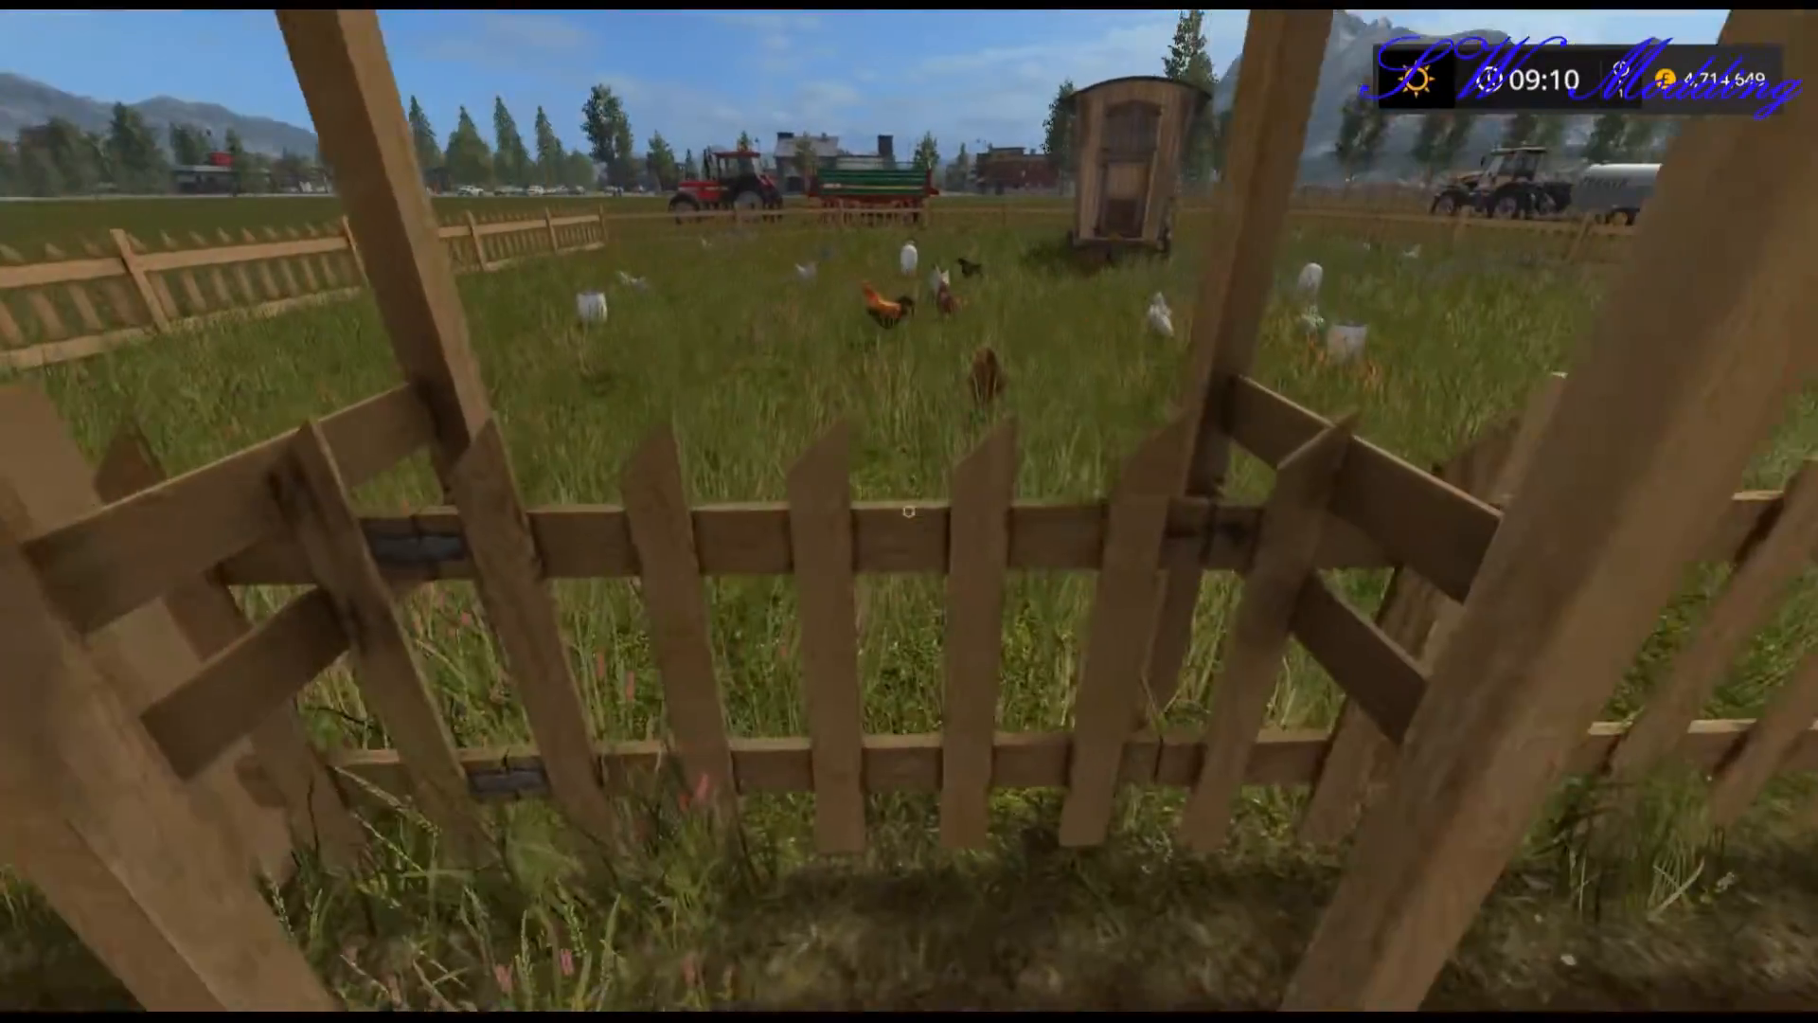
key("r")
key("Left")
key("Left")
key("Left")
key("Left")
key("Left")
key("Left")
key("Left")
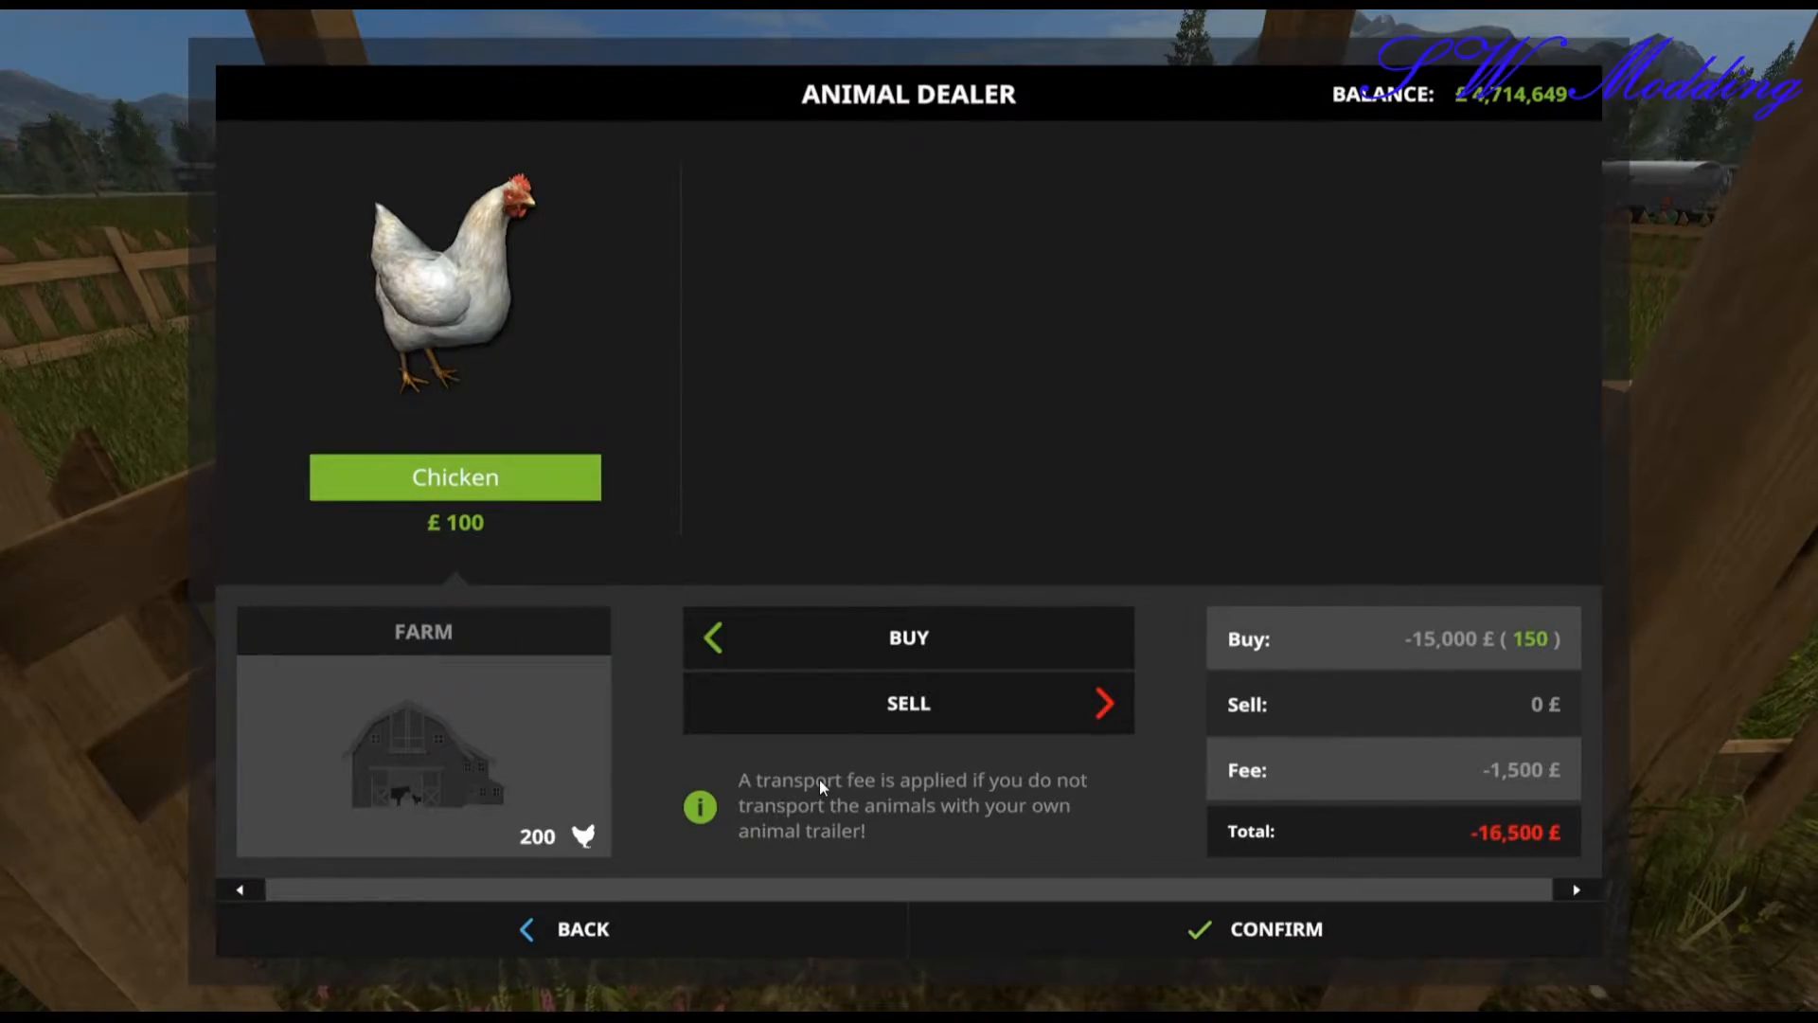
left_click(1139, 929)
left_click(696, 657)
Return to the shelter's tub and check the feed, water and straw levels for the enlarged flock.
key("w")
key("space")
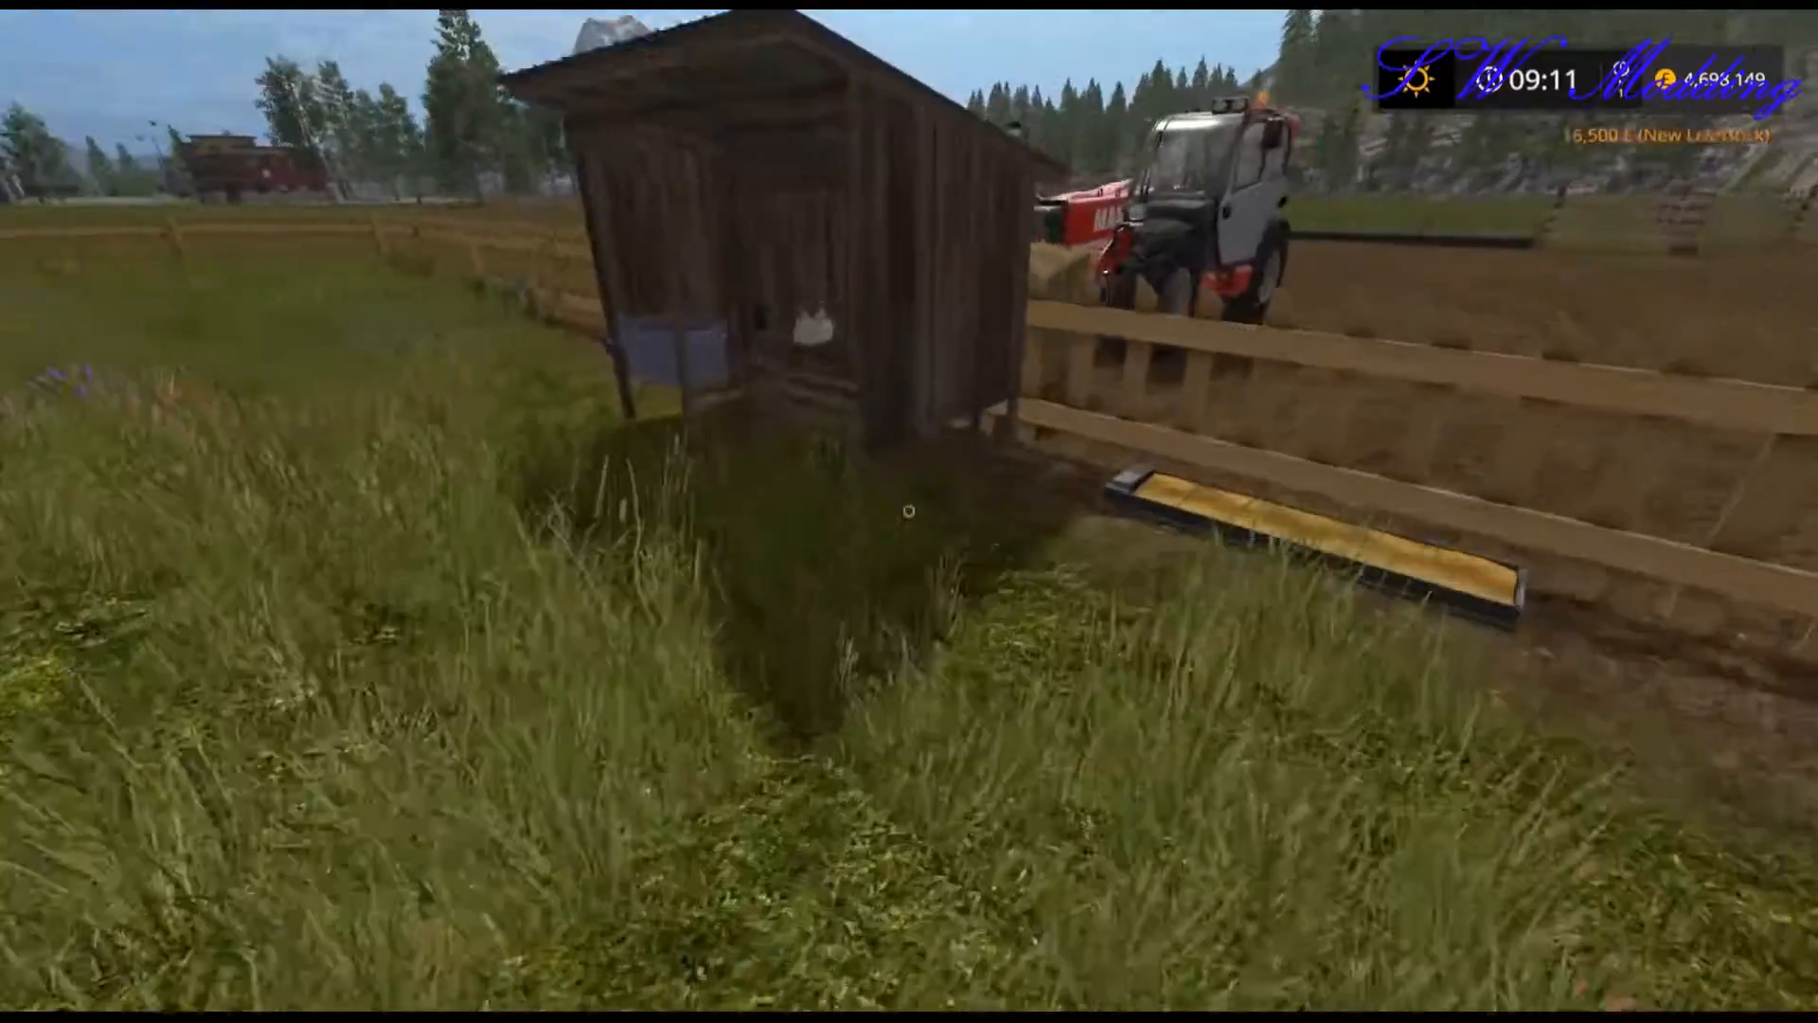
key("w")
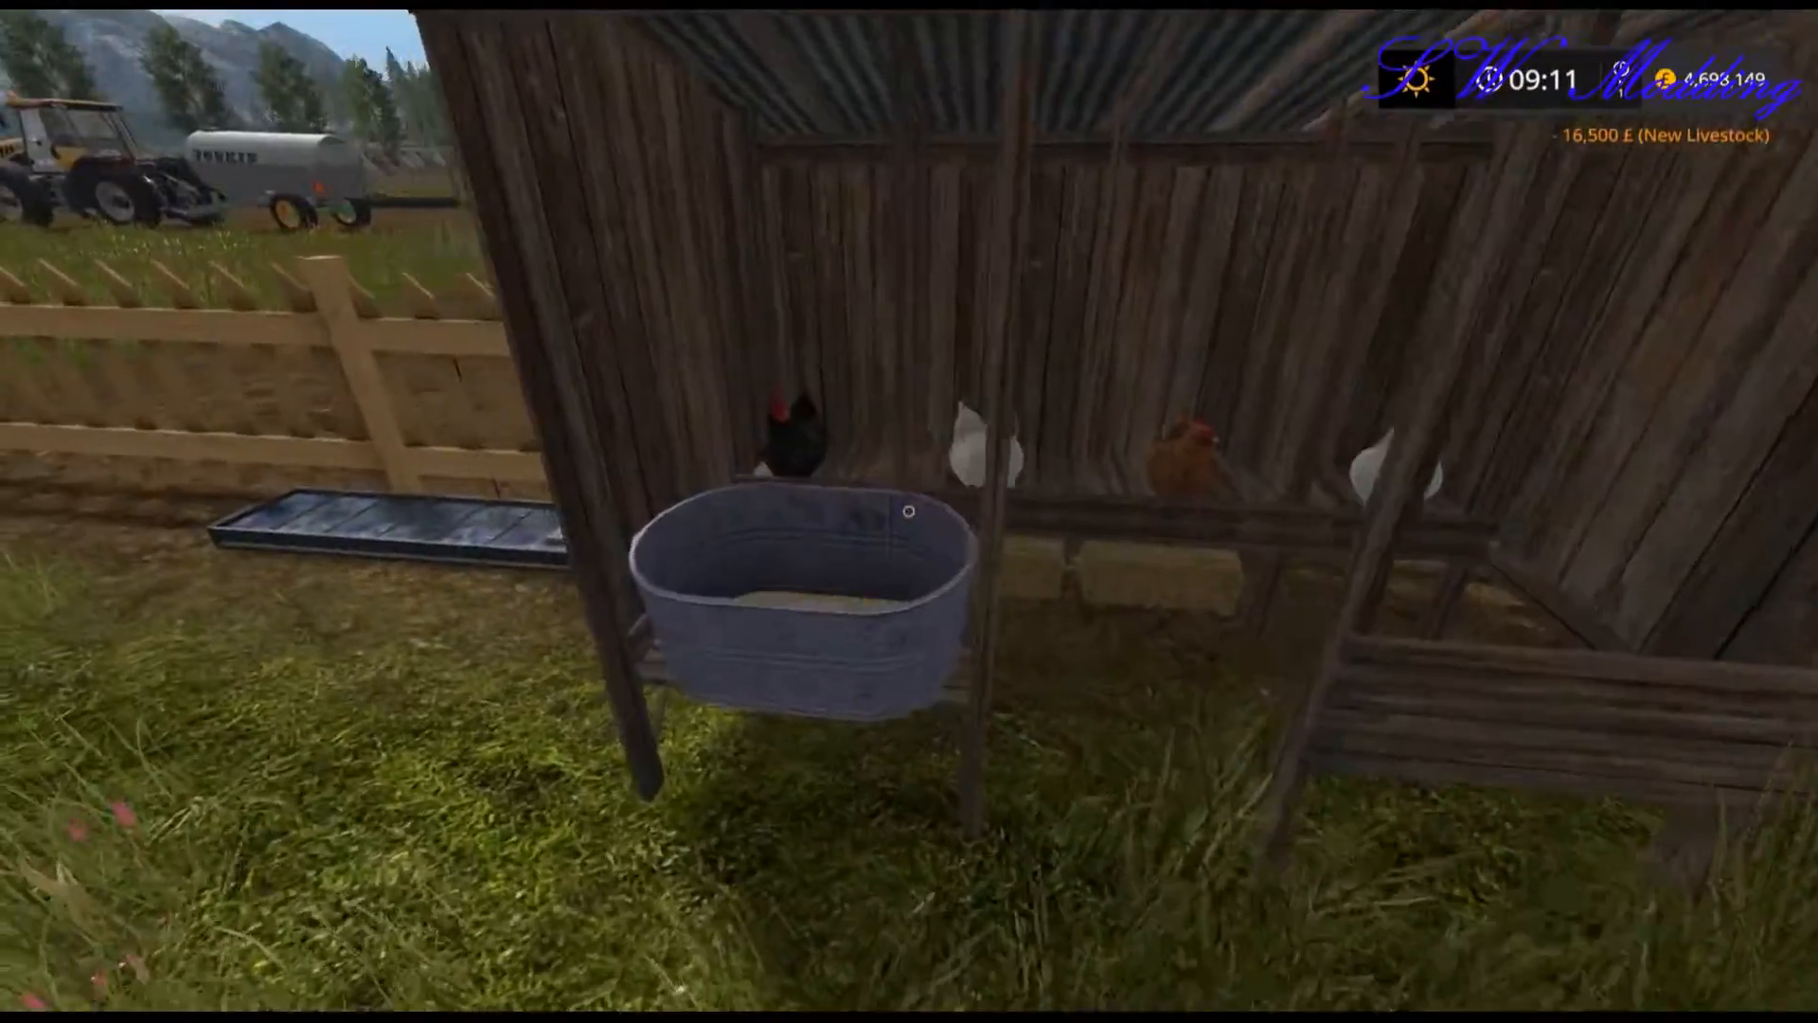
key("w")
key("r")
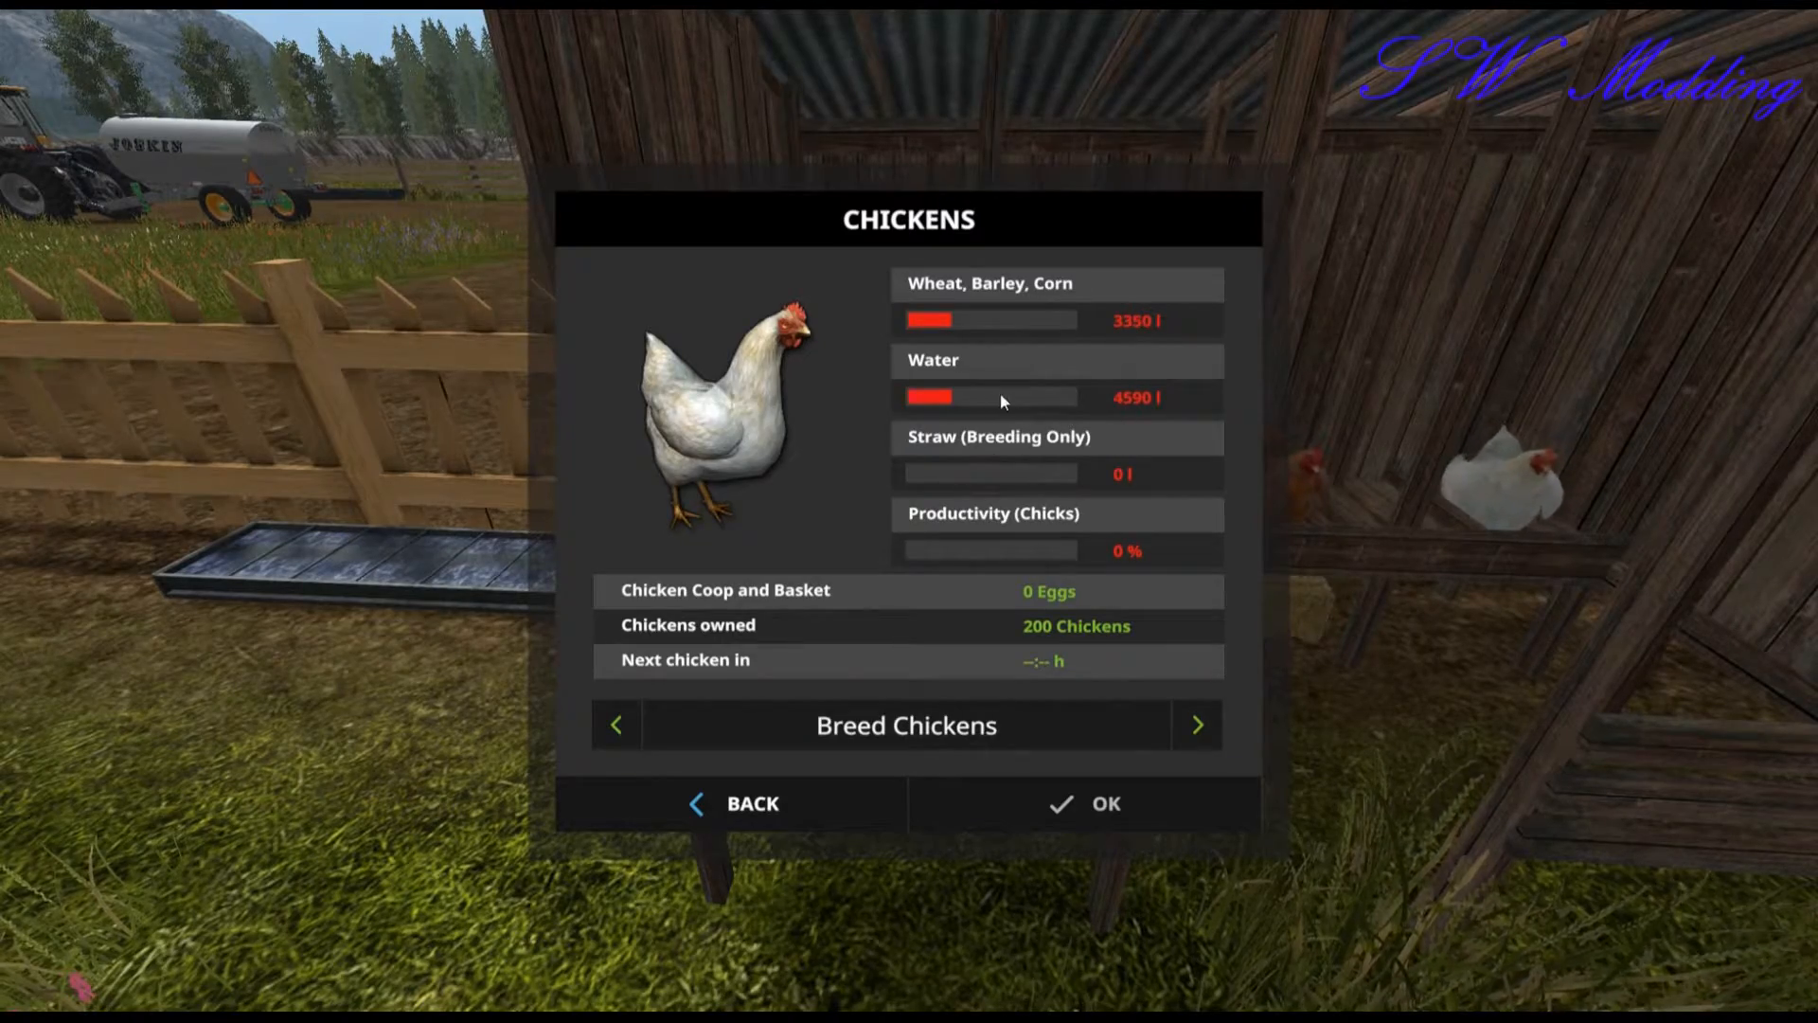
left_click(798, 801)
Board the Manitou again, back it off, deliver the straw bale at the fence behind the shelter, and get out.
key("w")
key("space")
key("e")
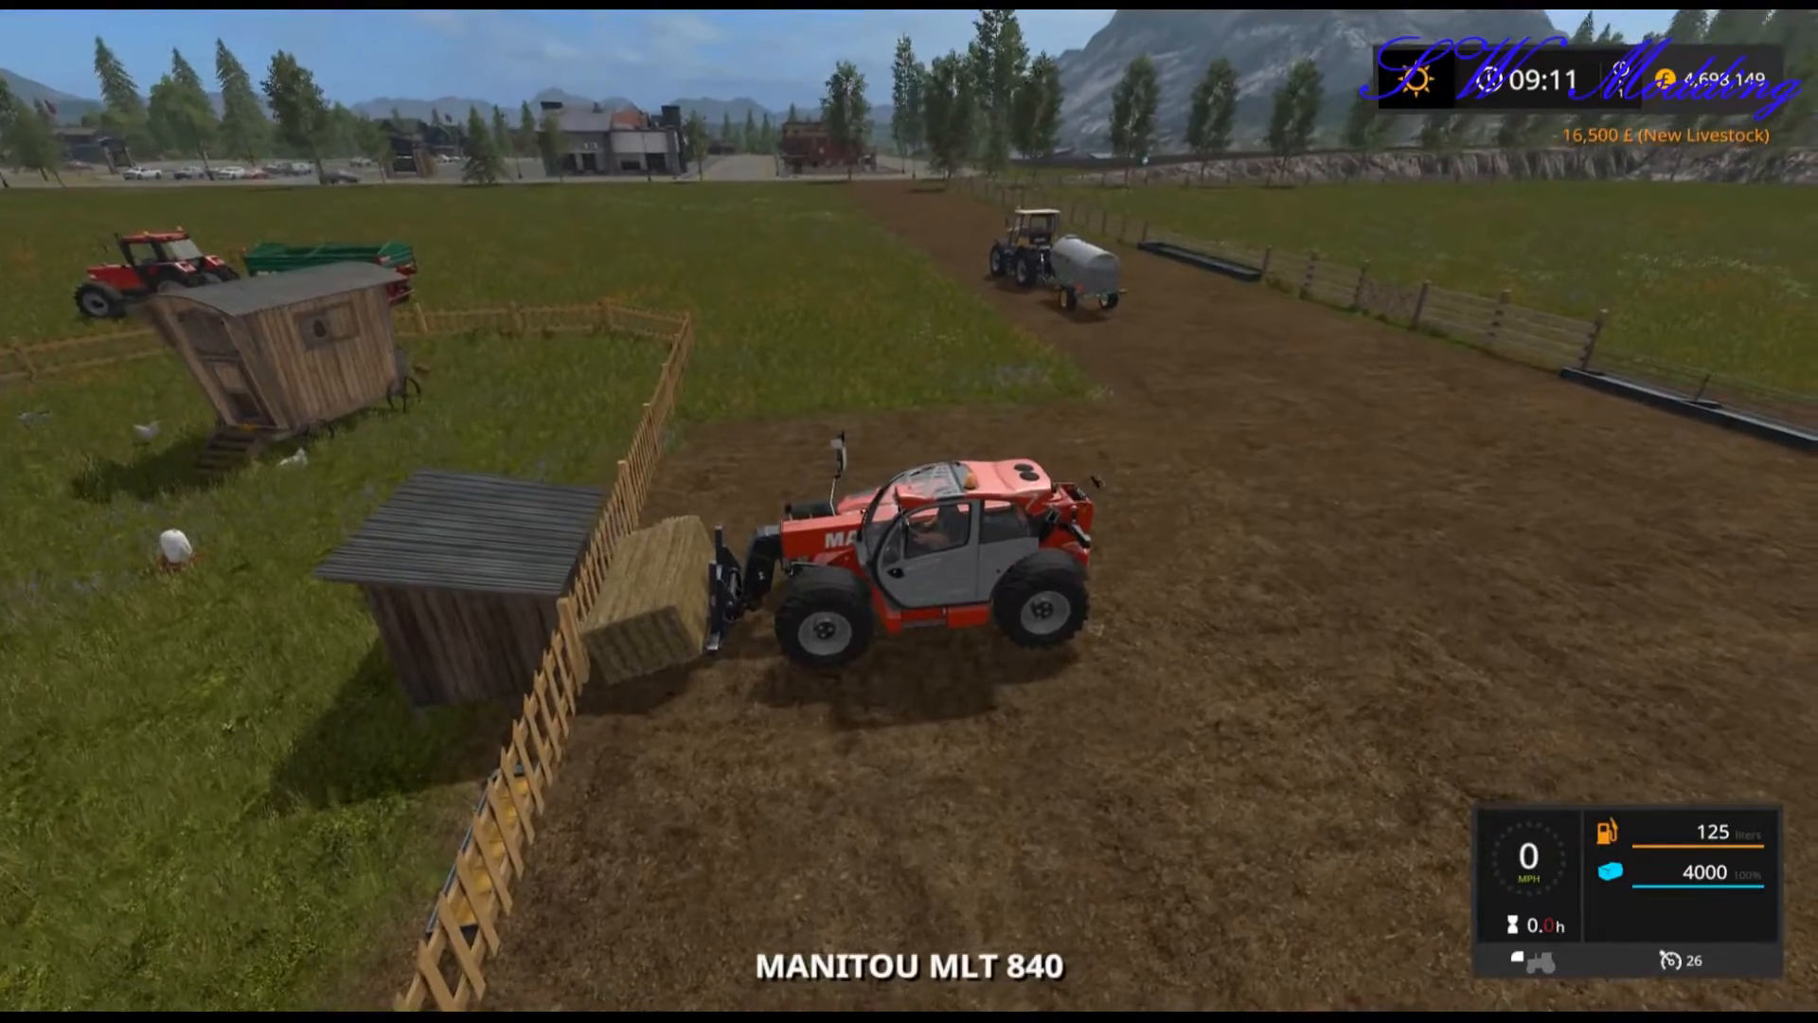
key("s")
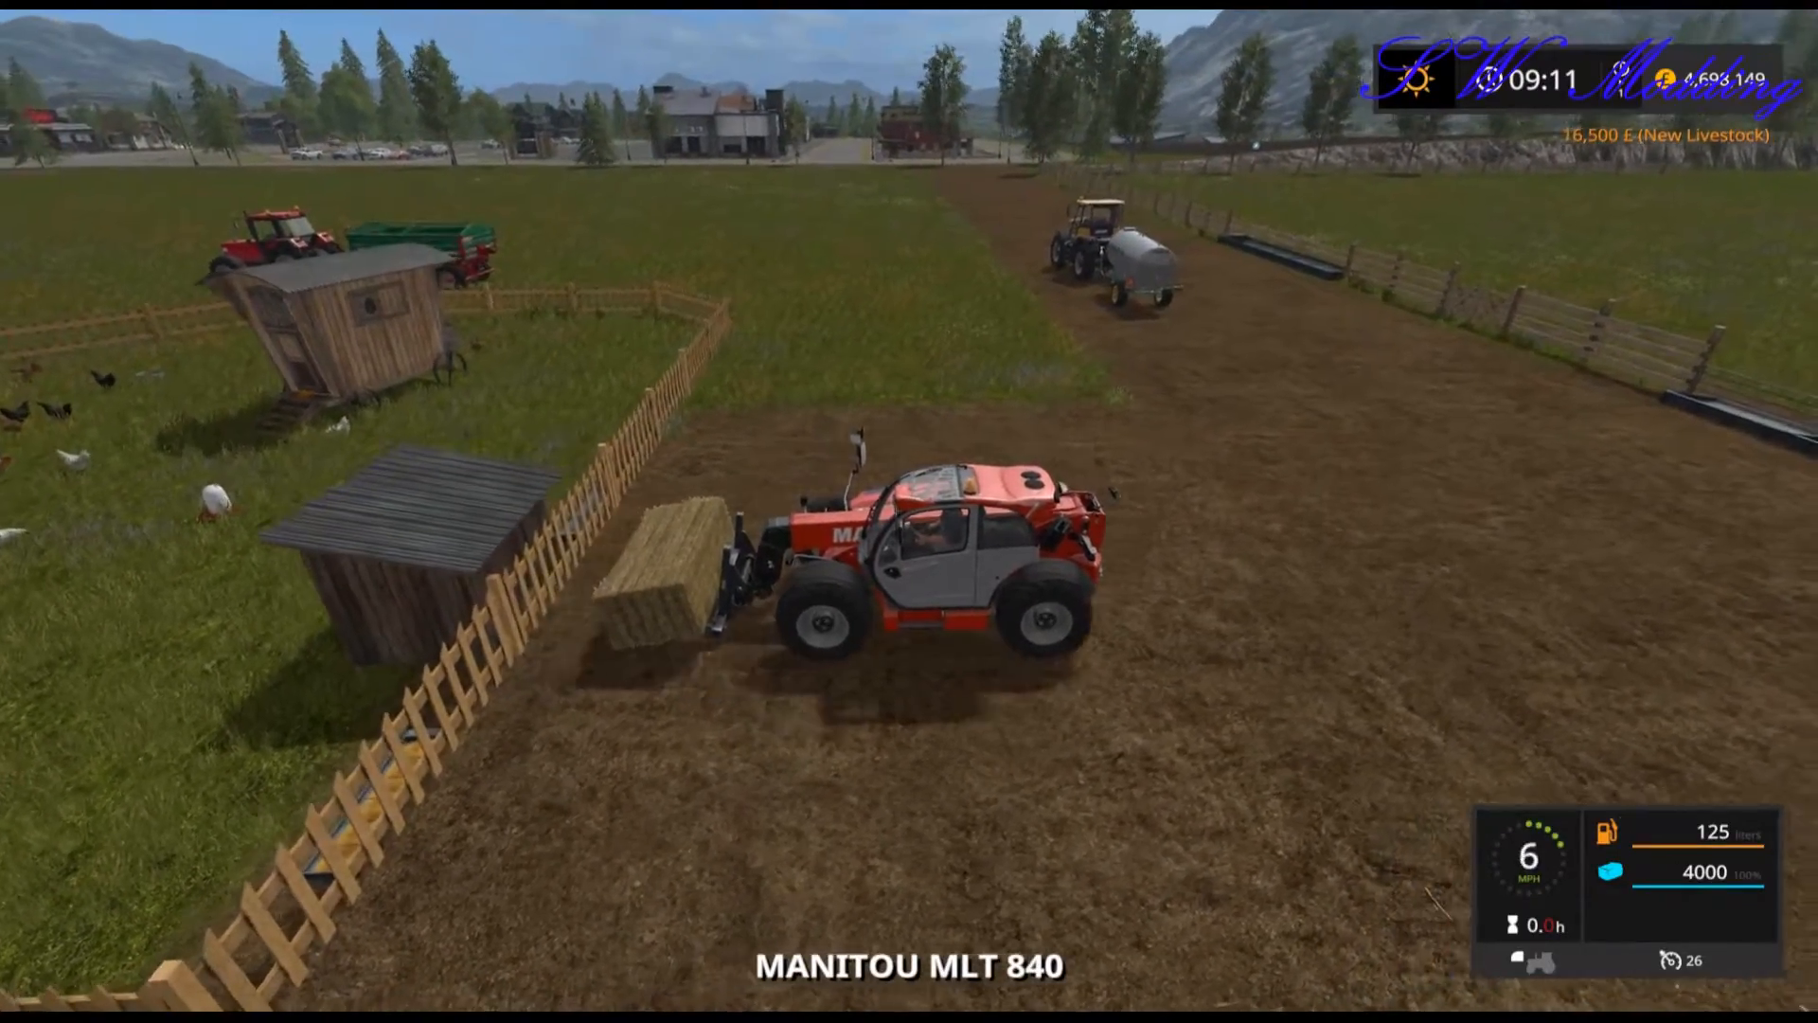
key("w")
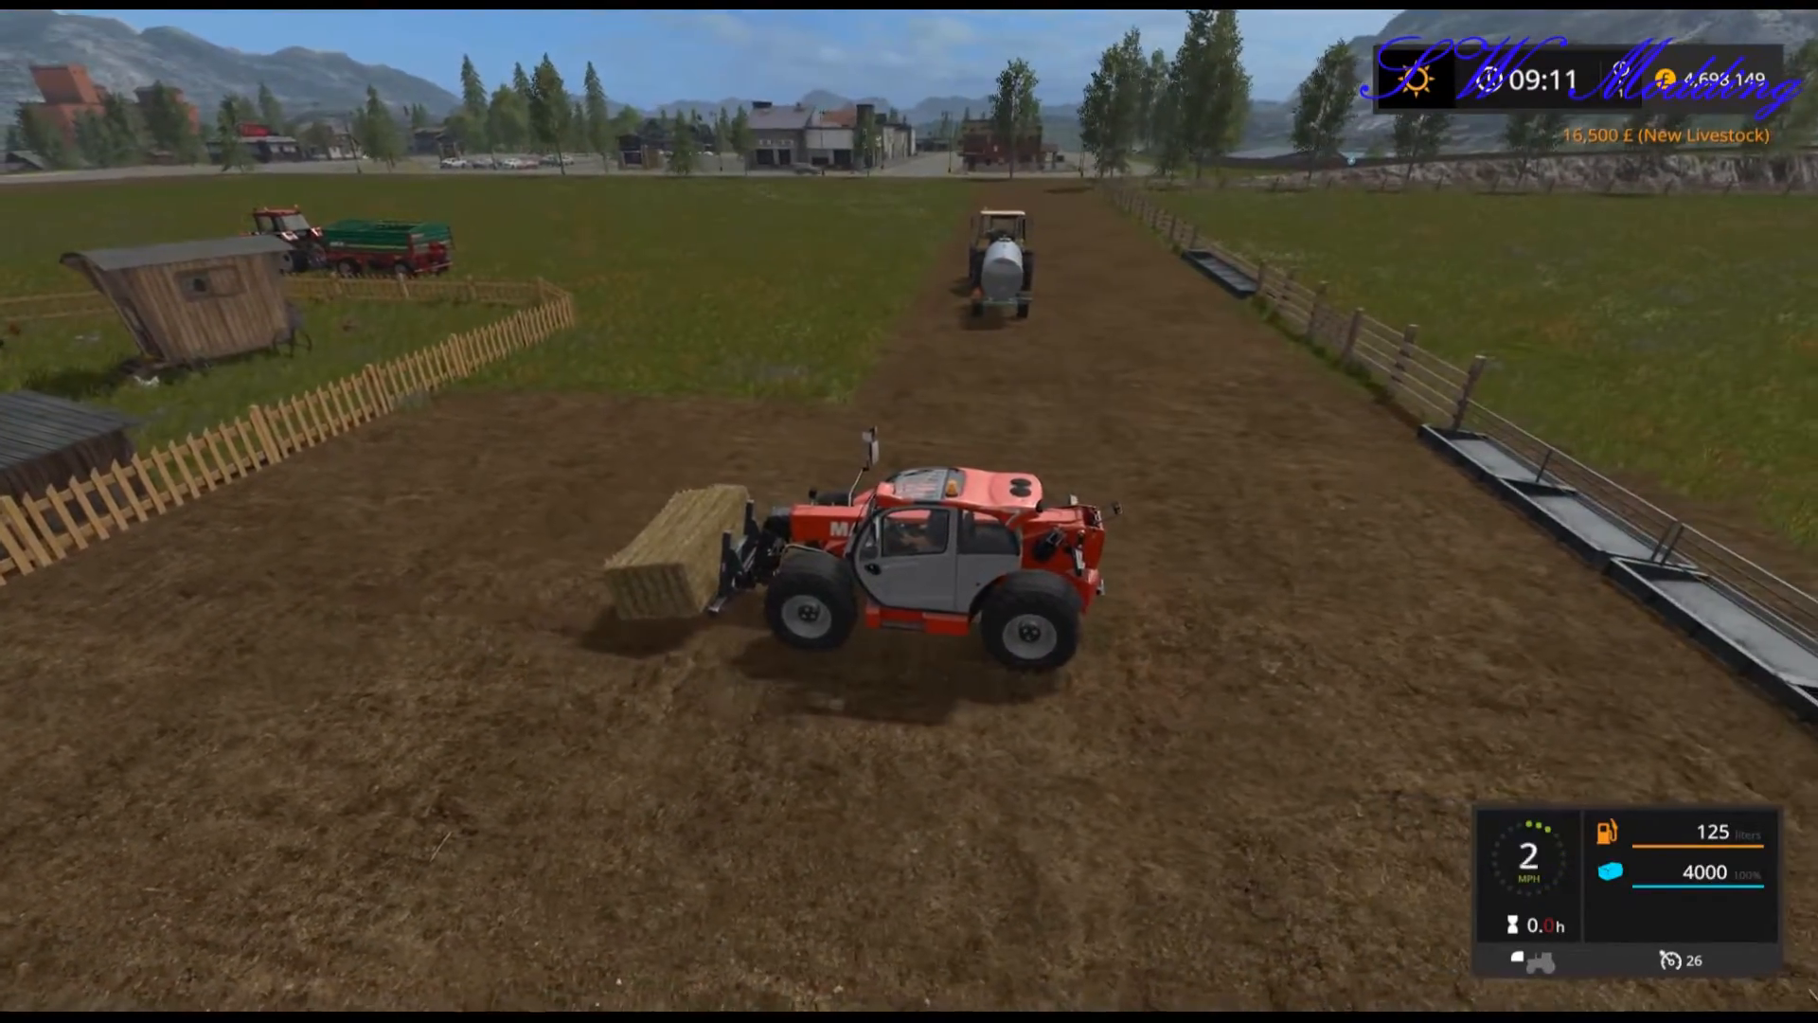
key("w")
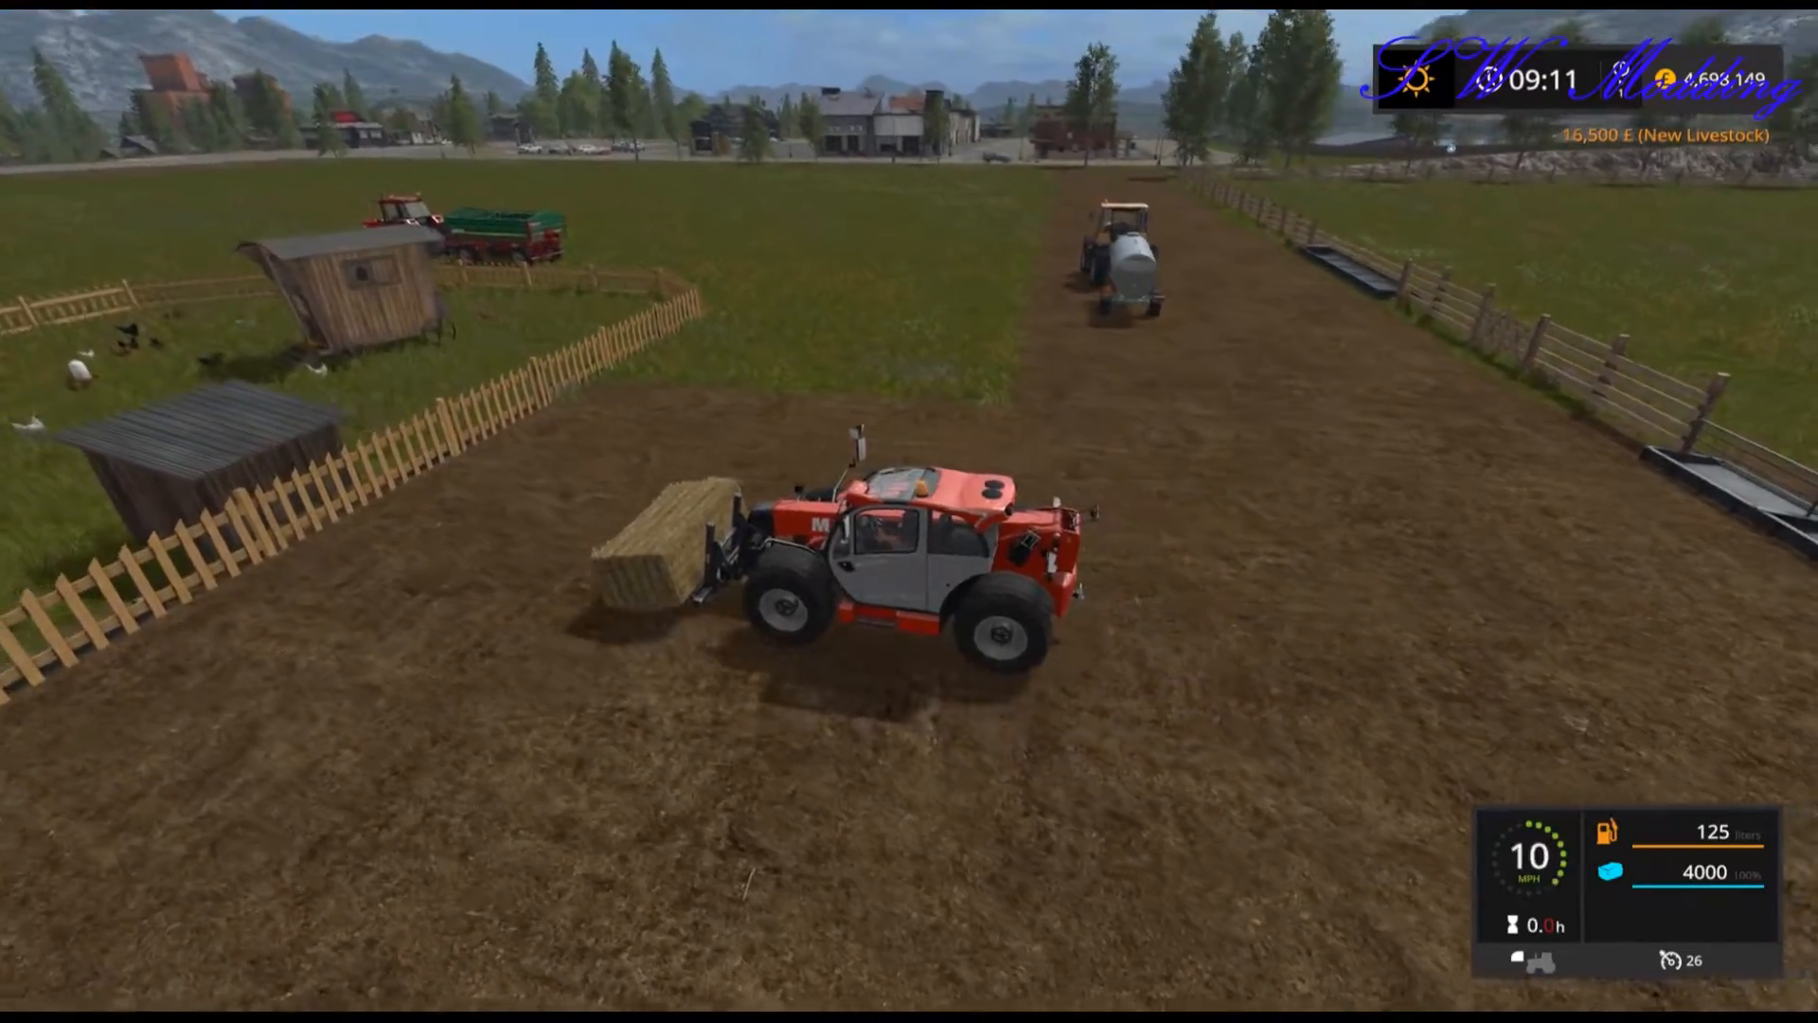
key("e")
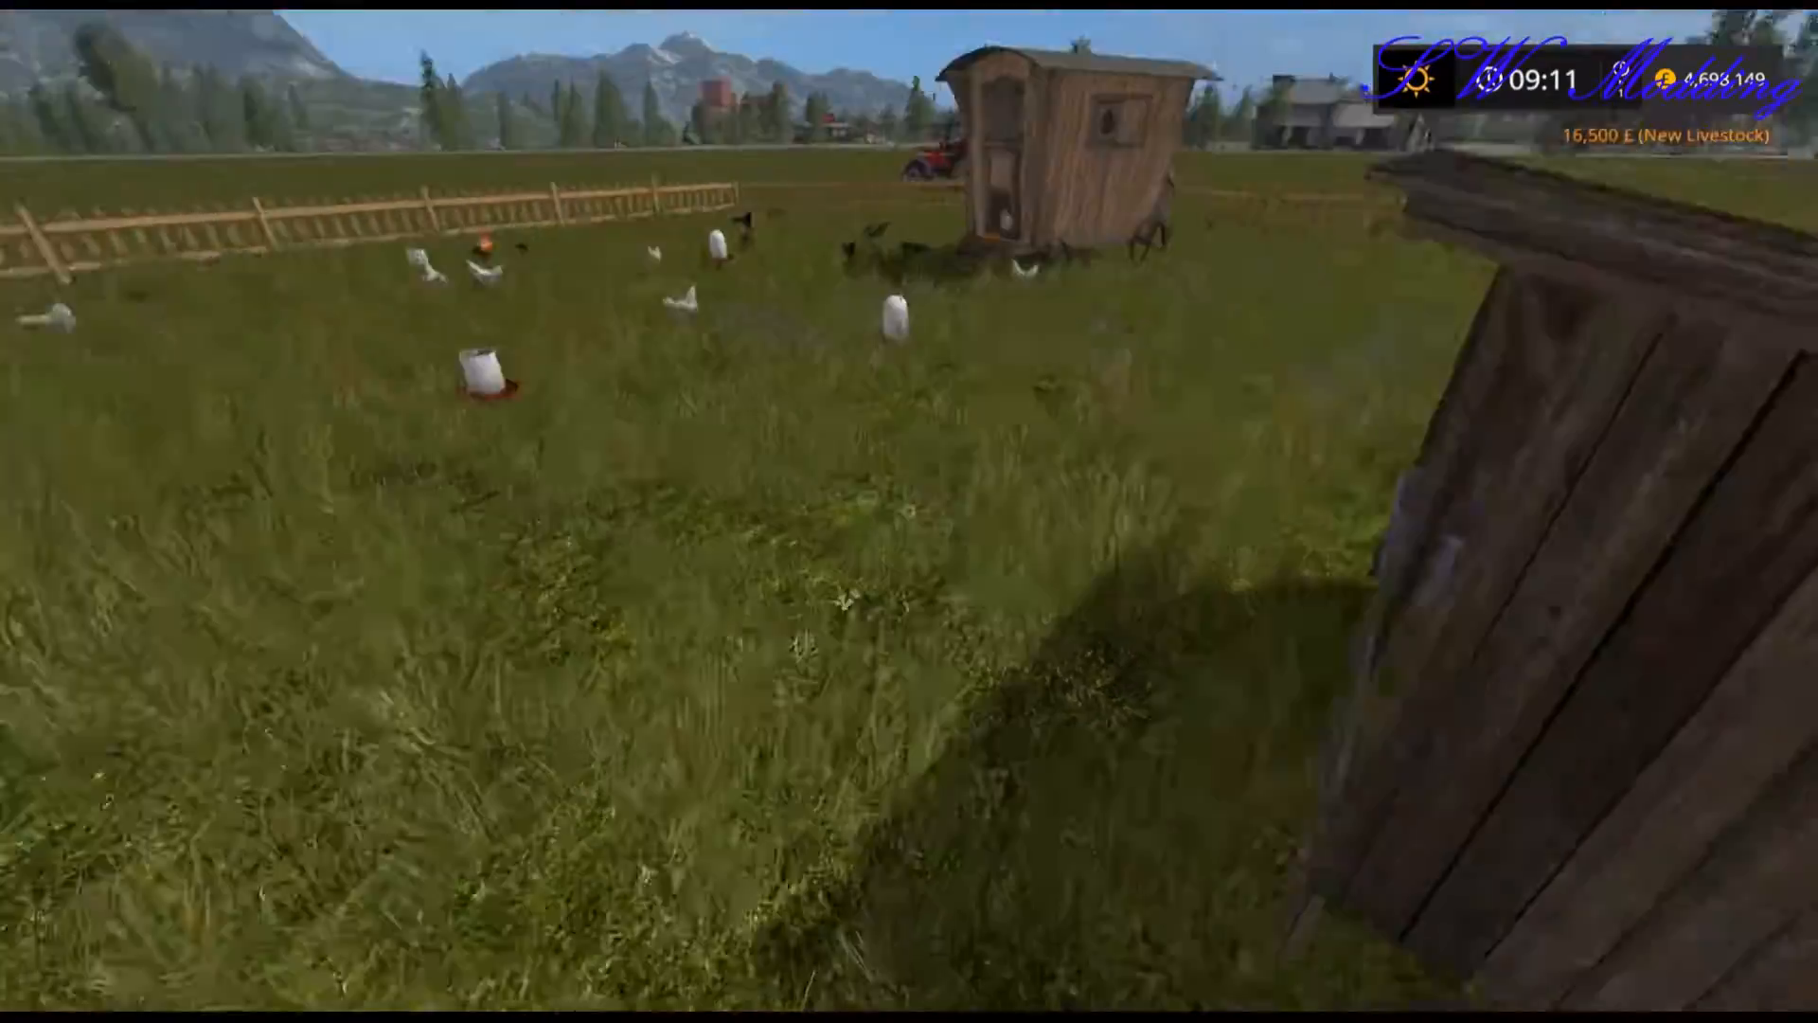
Check the chickens' straw level after the bale delivery and look over the water trough beside the shelter.
key("w")
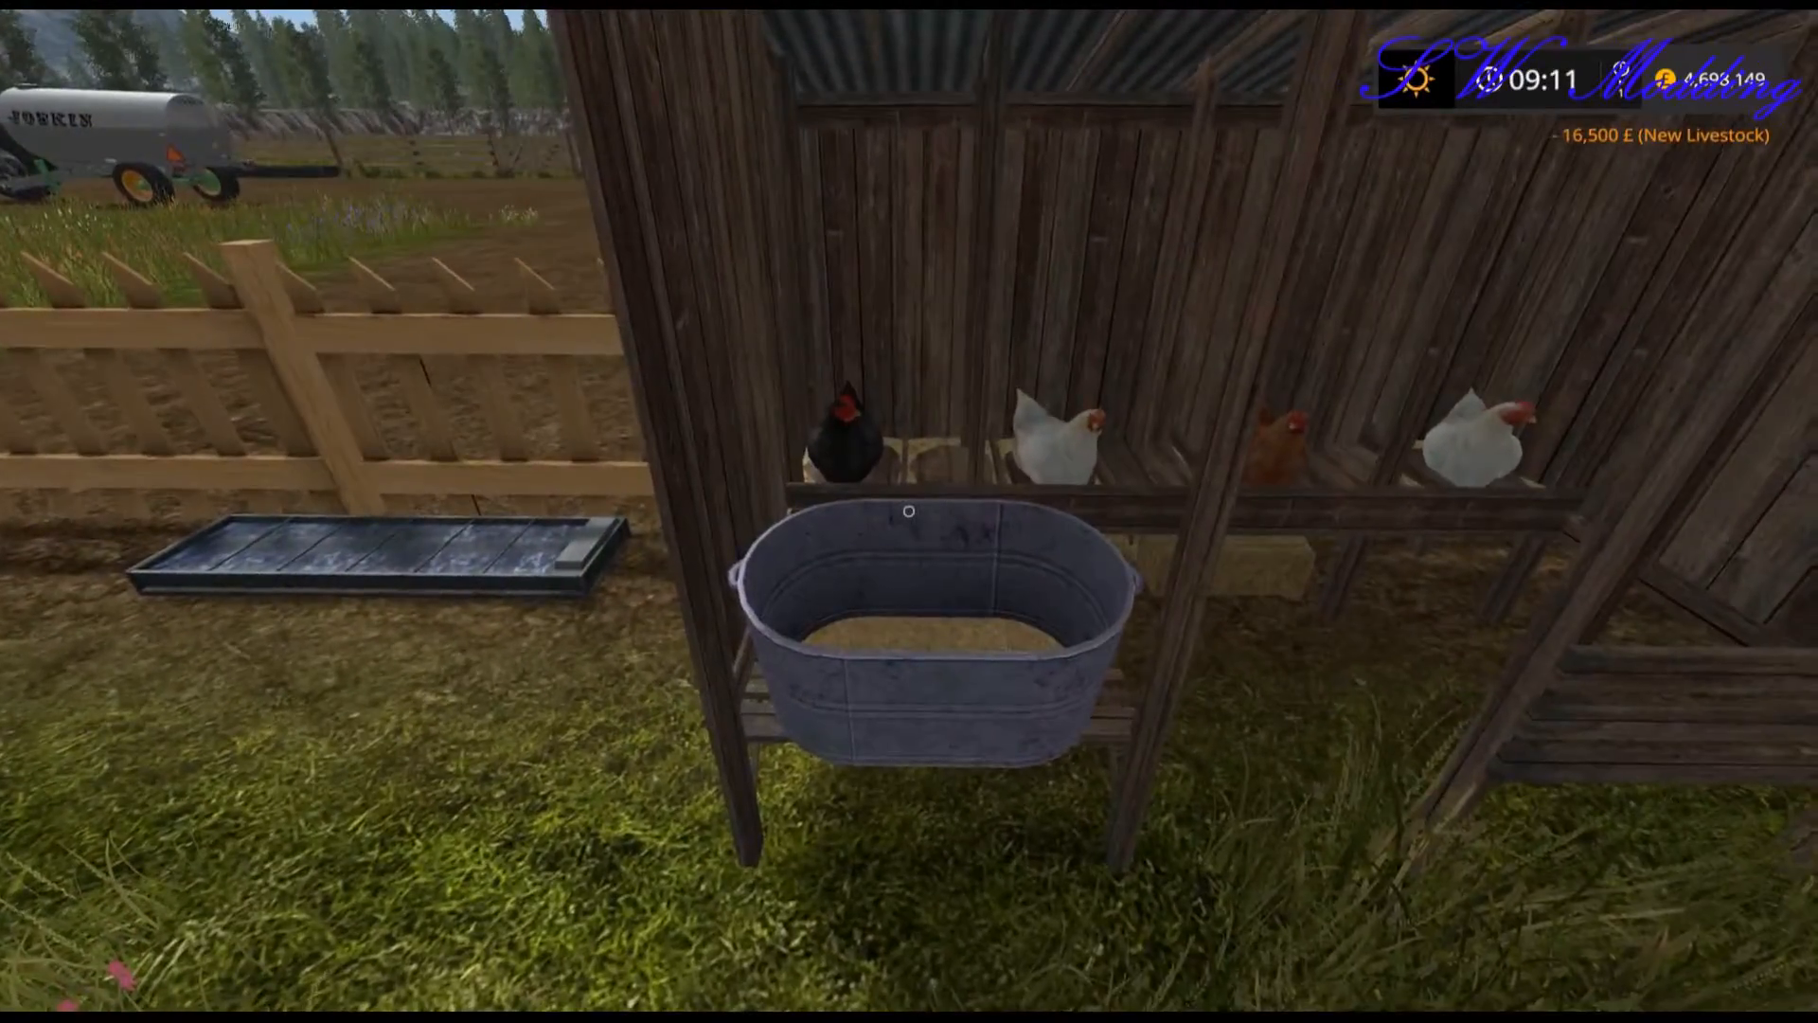
key("r")
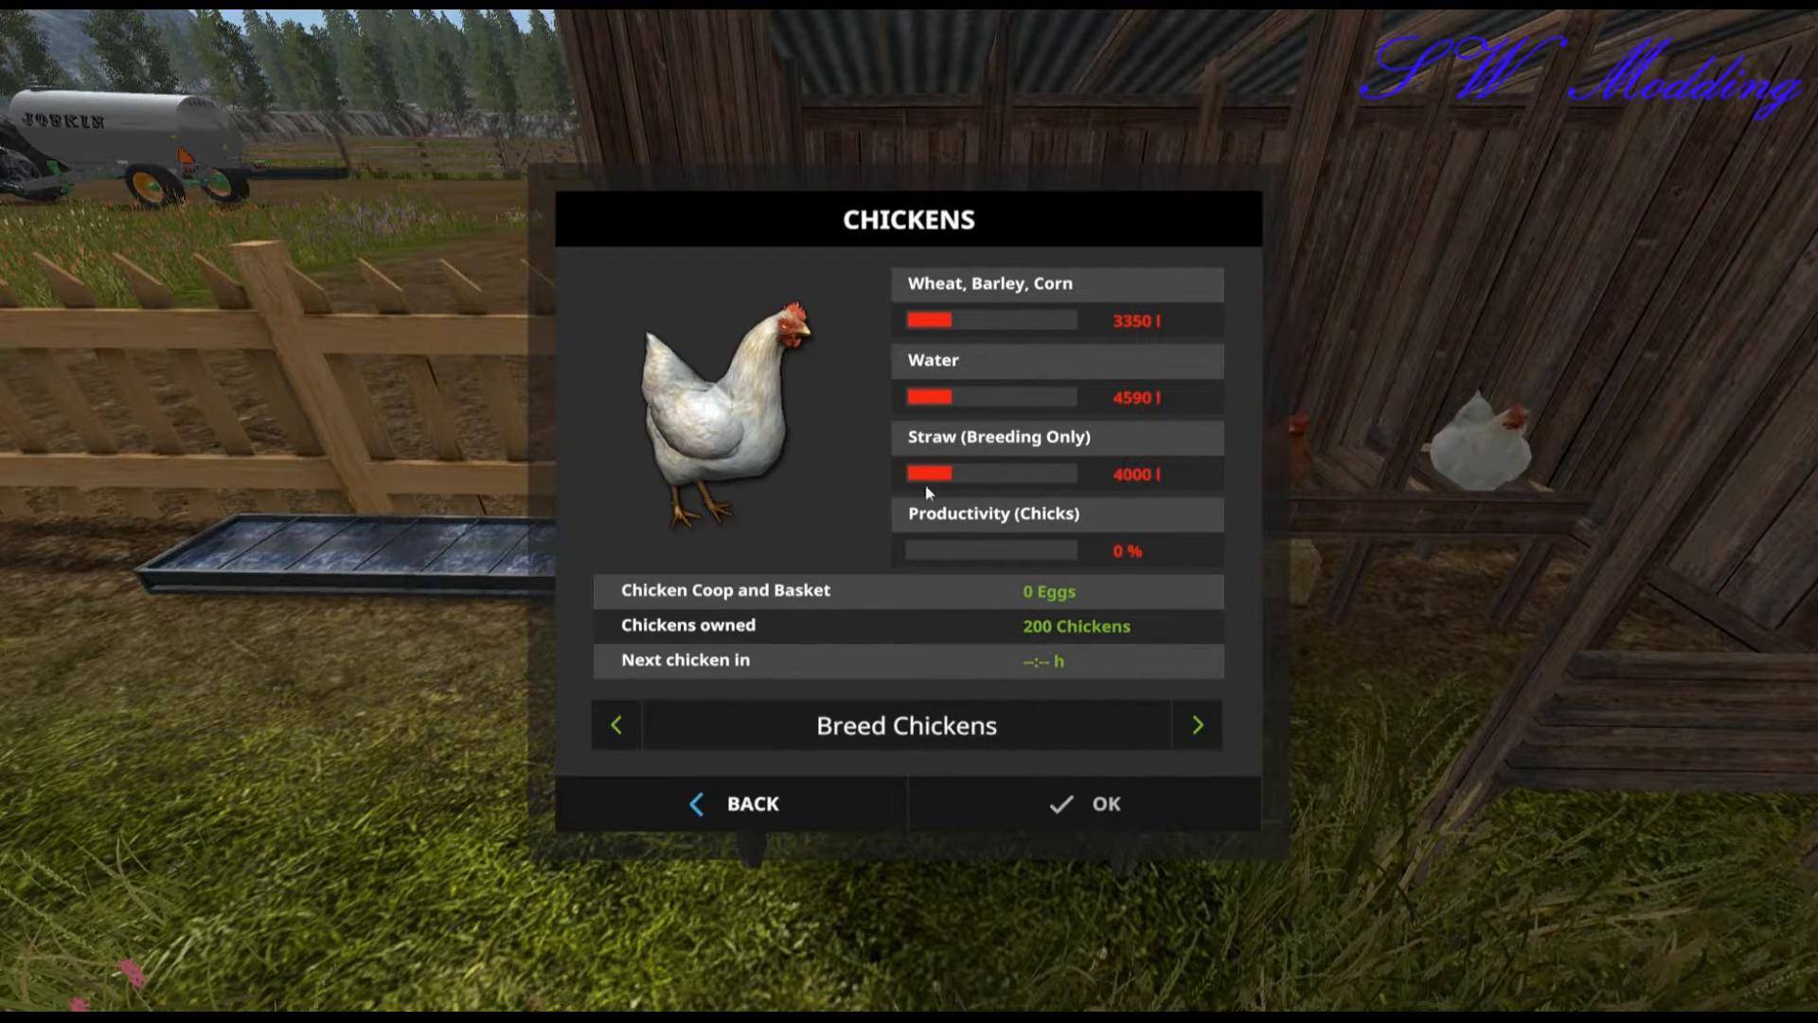
left_click(808, 812)
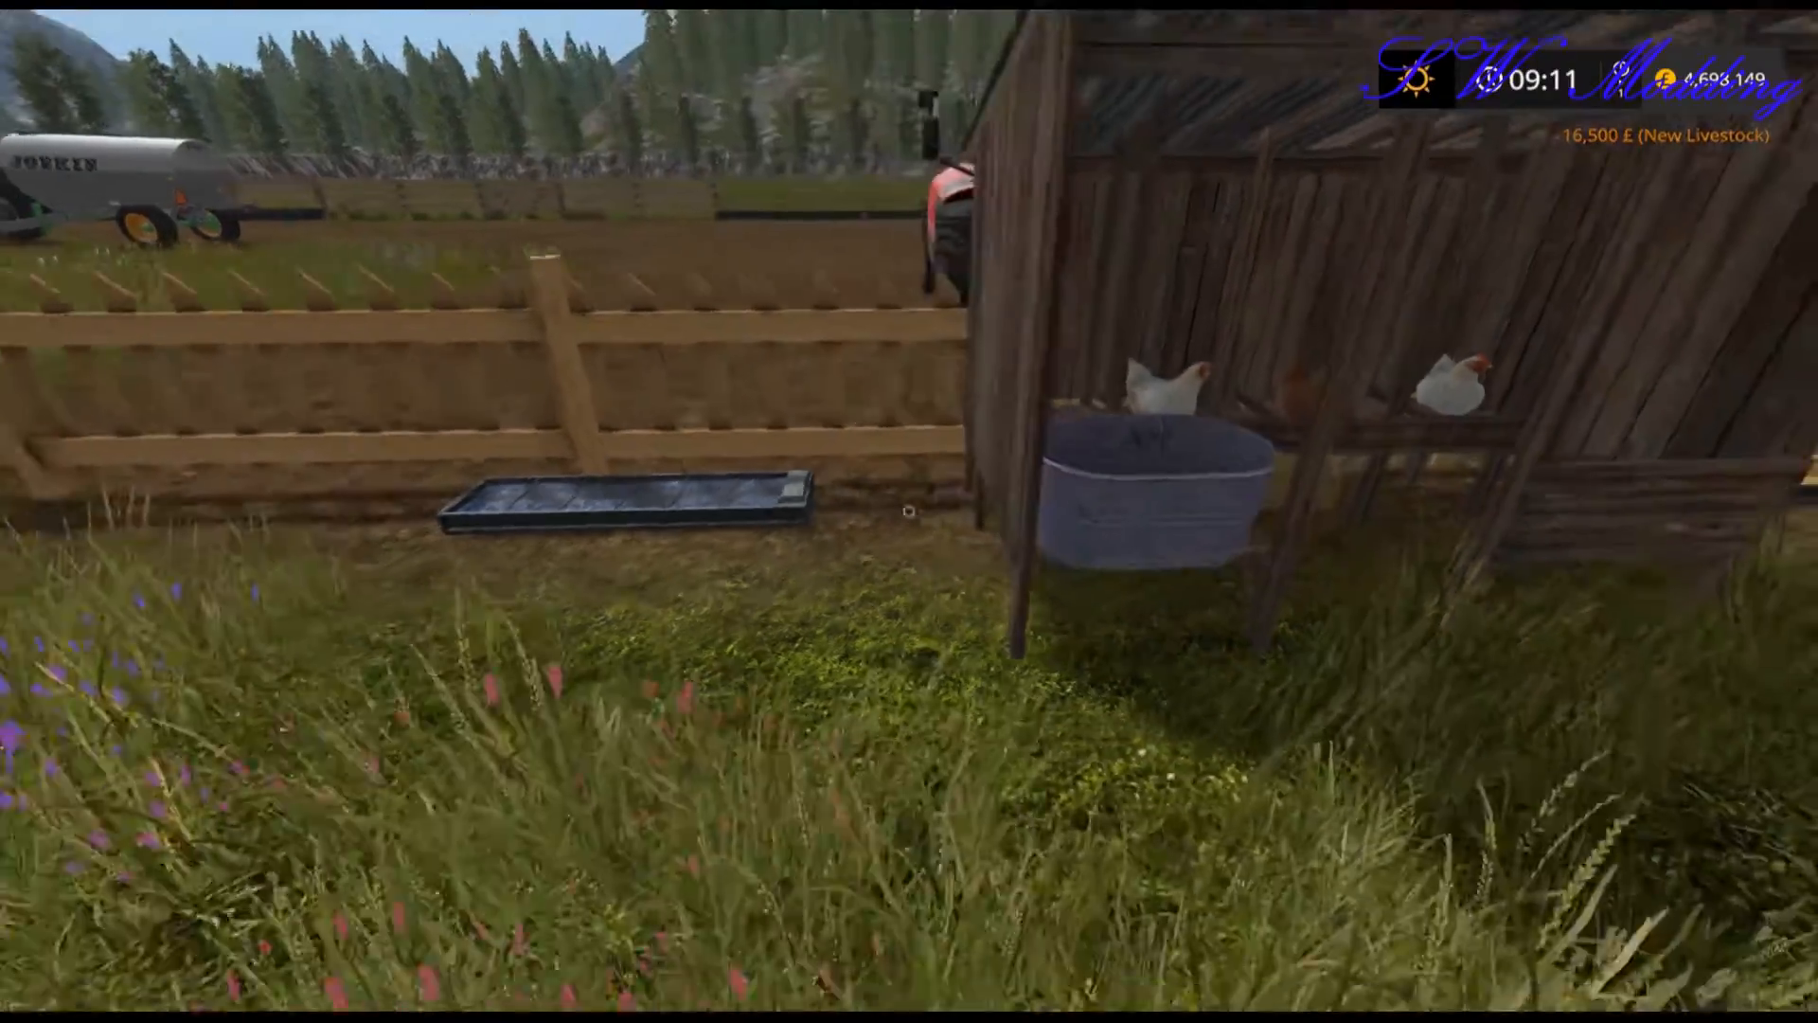
key("a")
key("d")
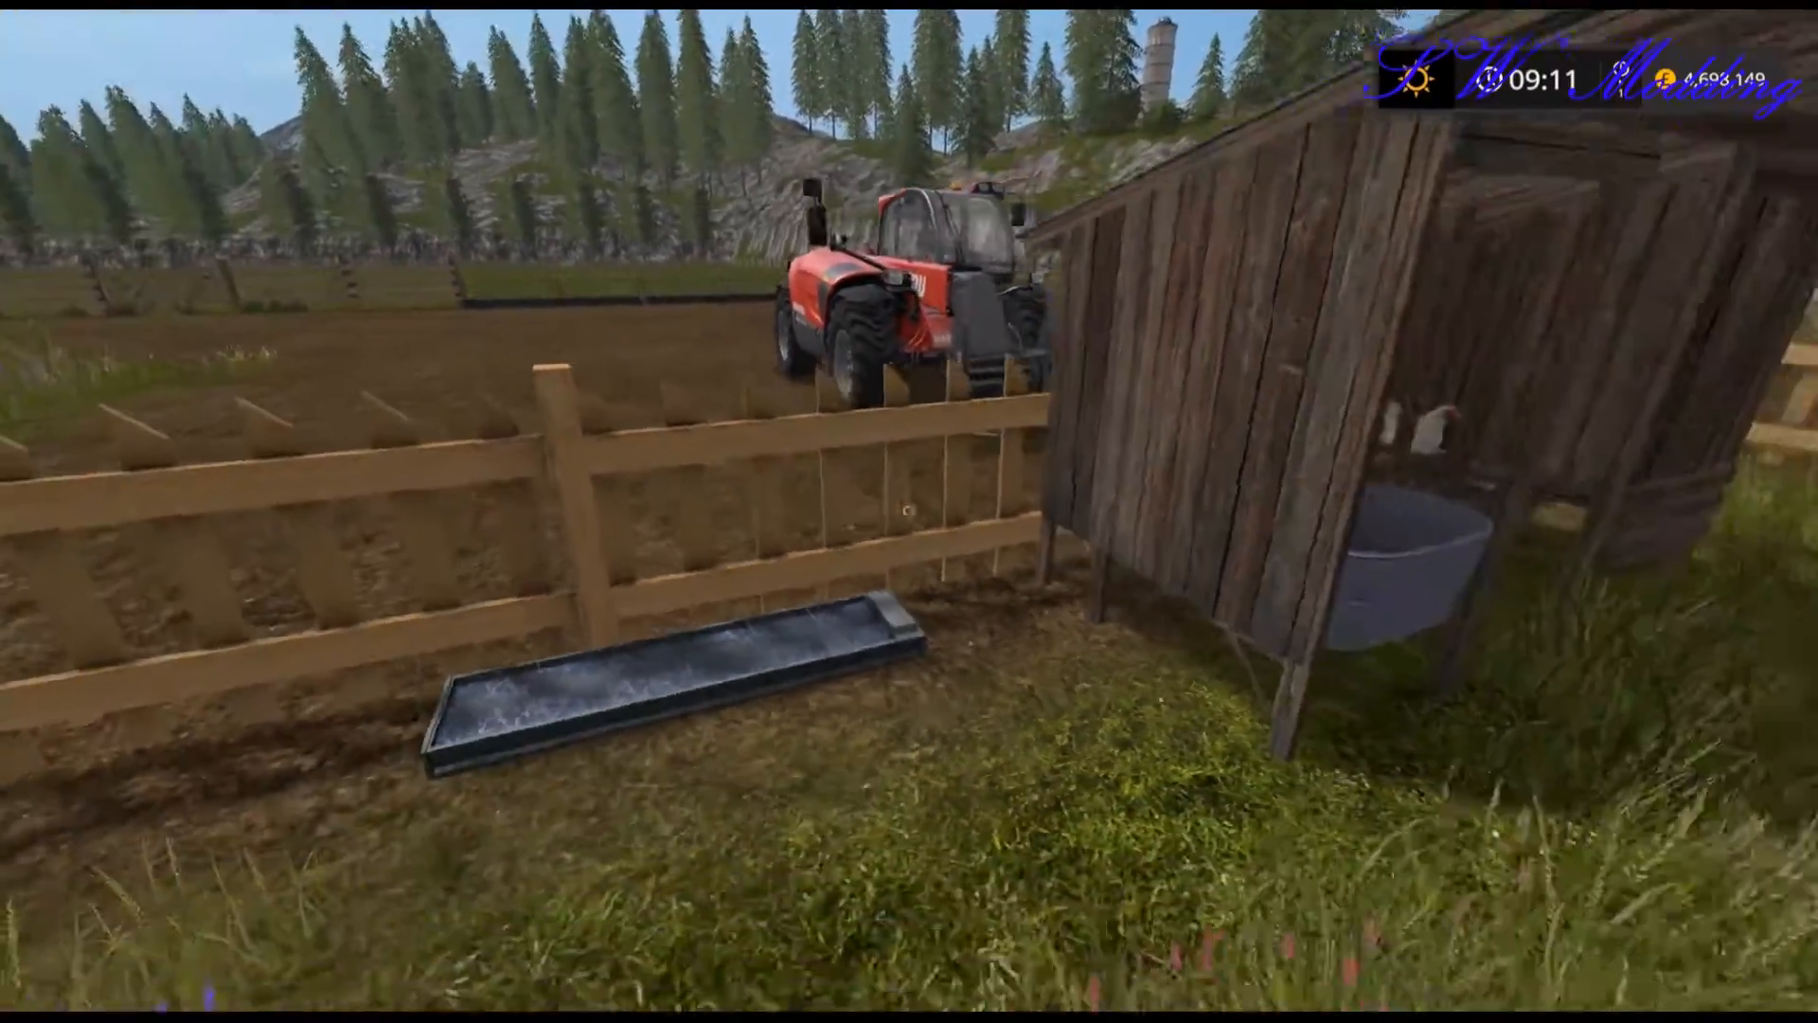
key("w")
key("r")
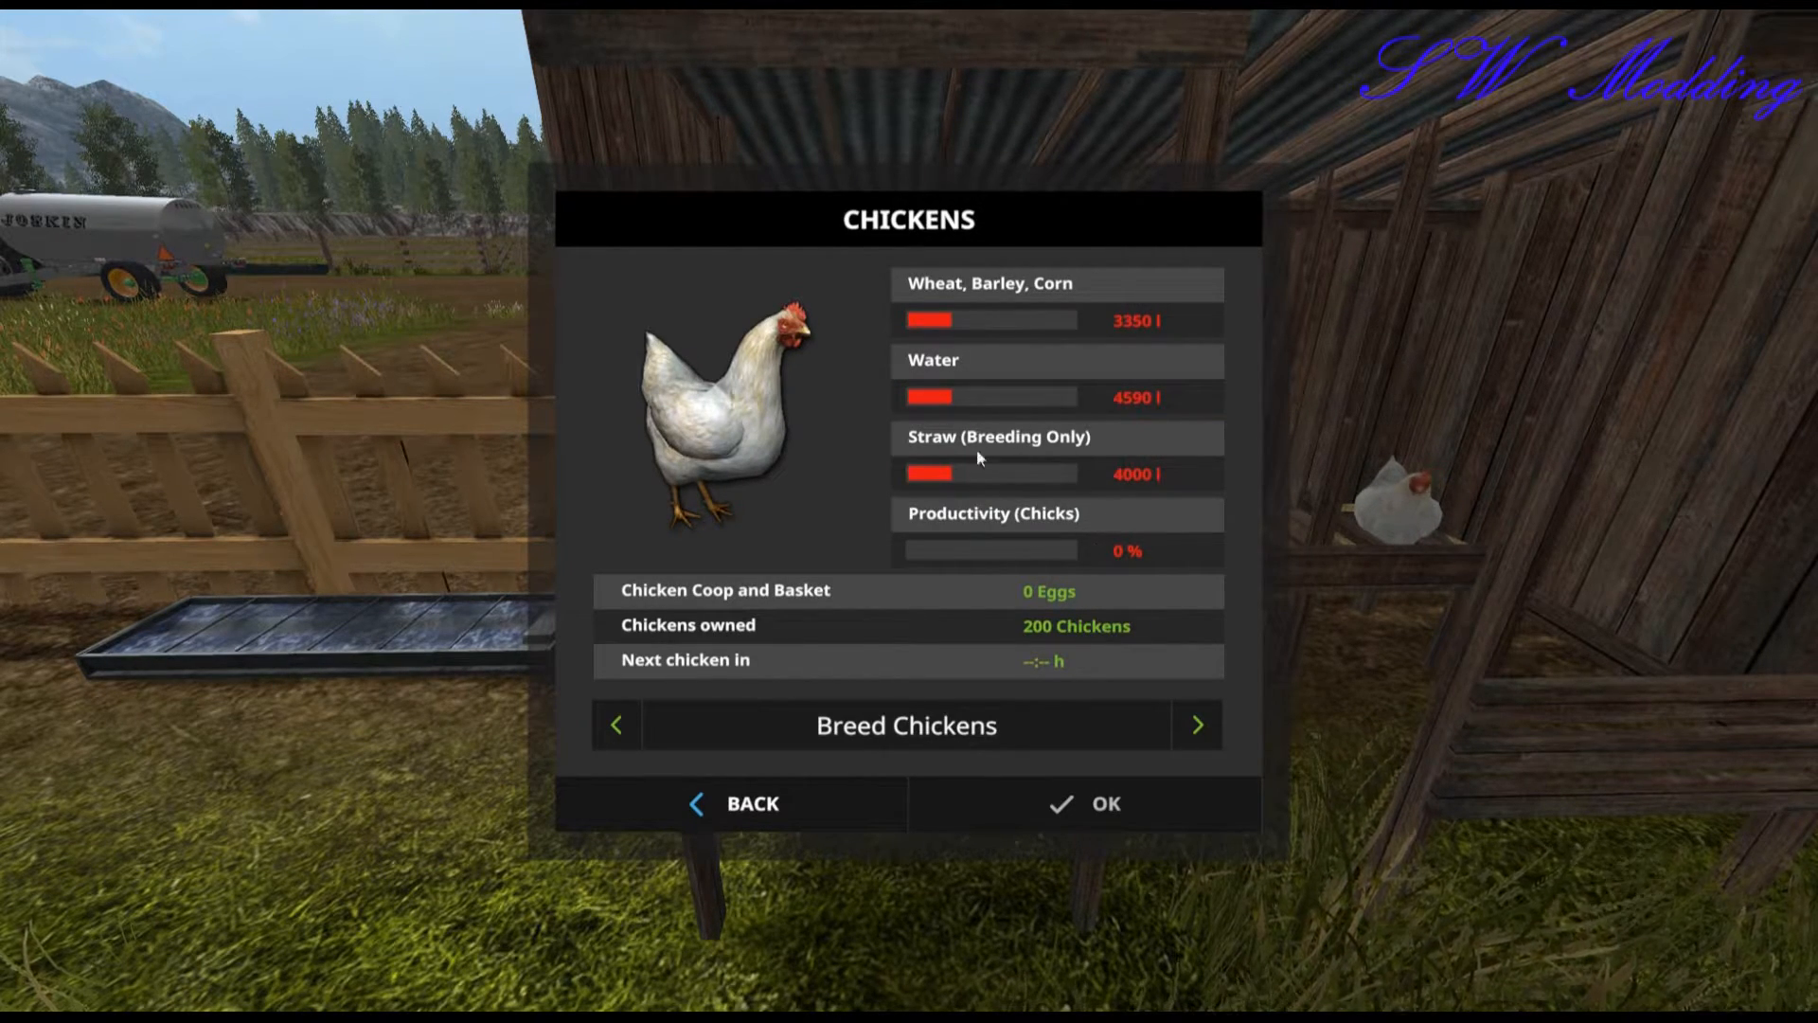
left_click(825, 798)
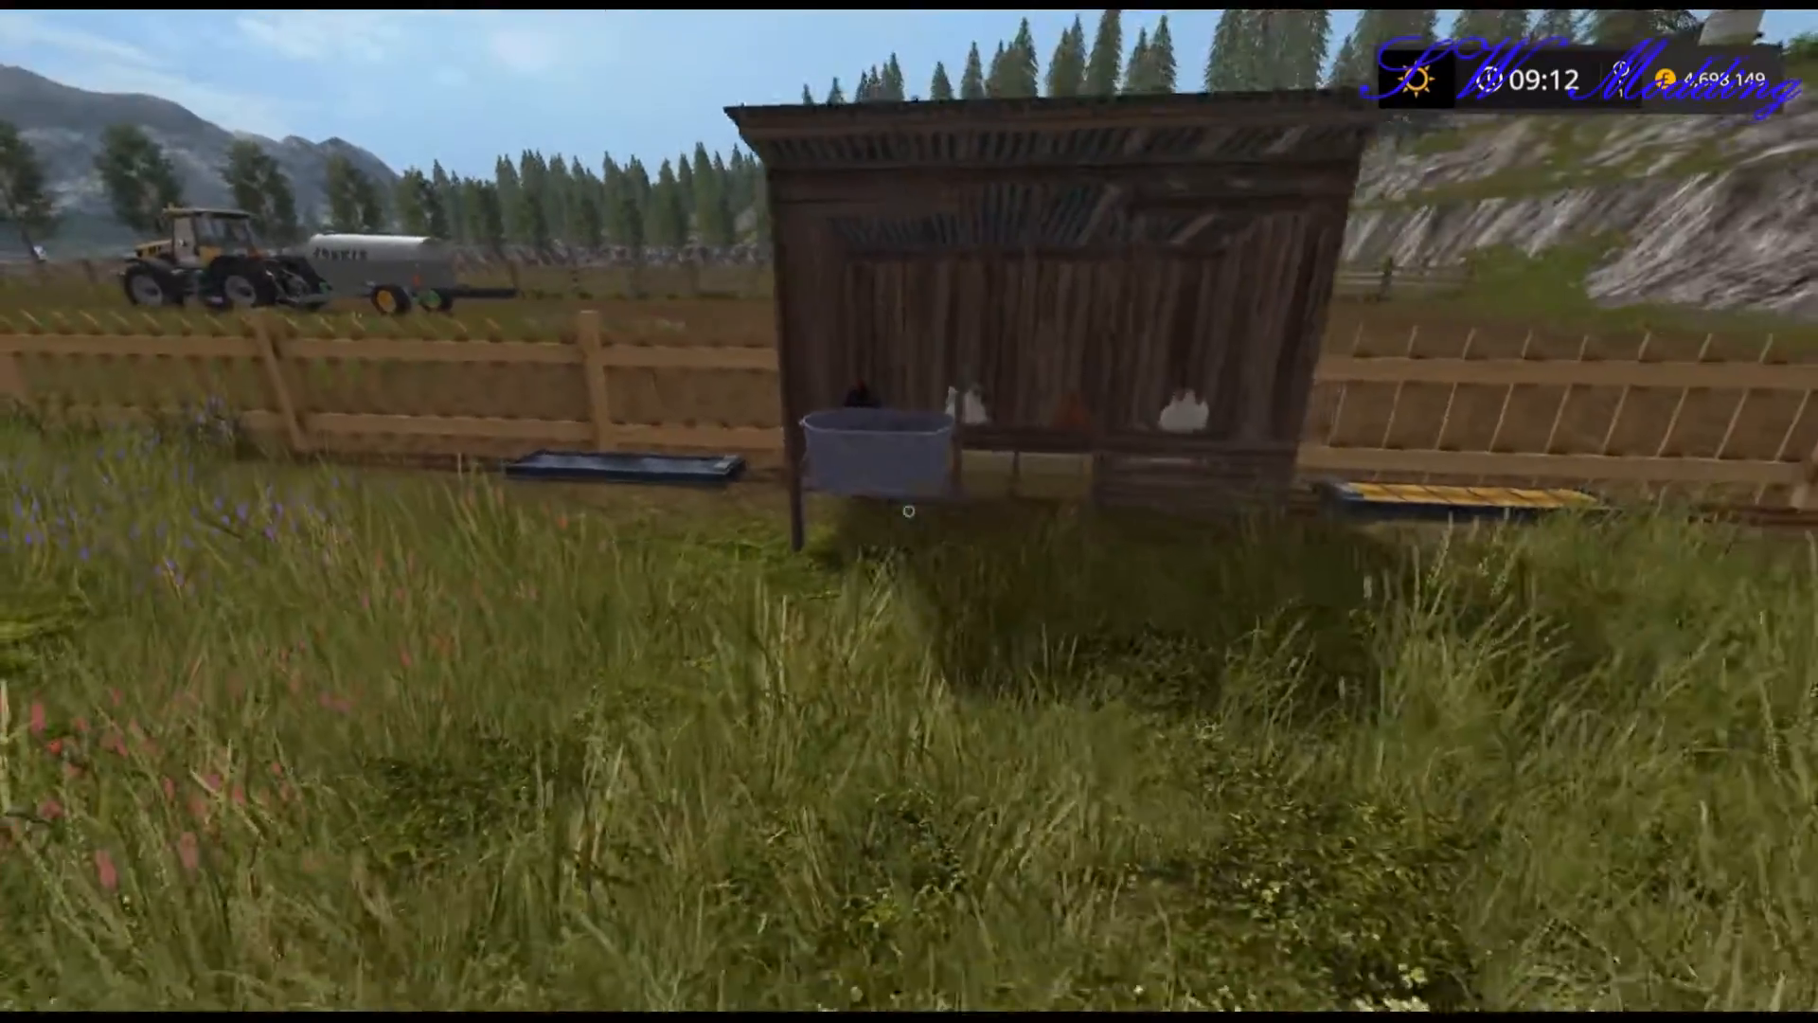
Walk around inside the pen and examine the shelter, the feed trough, the water trough and the chicken wagon.
key("d")
key("w")
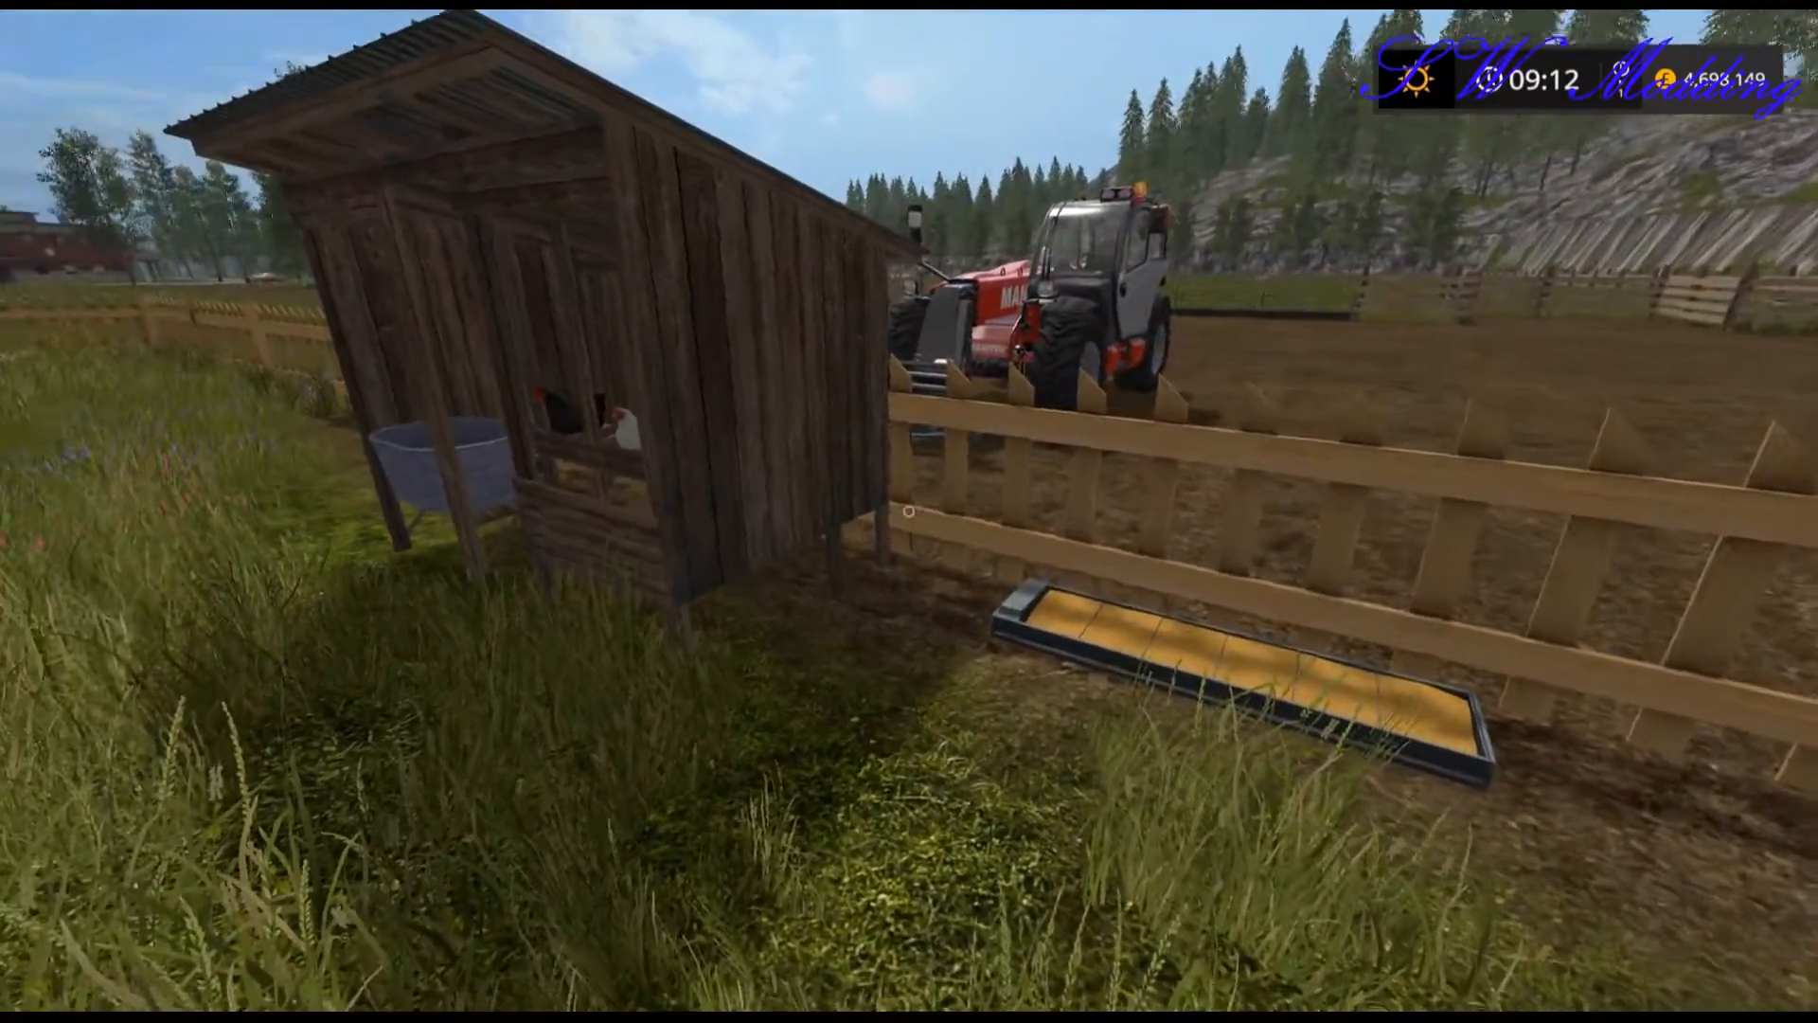
key("d")
key("w")
key("a")
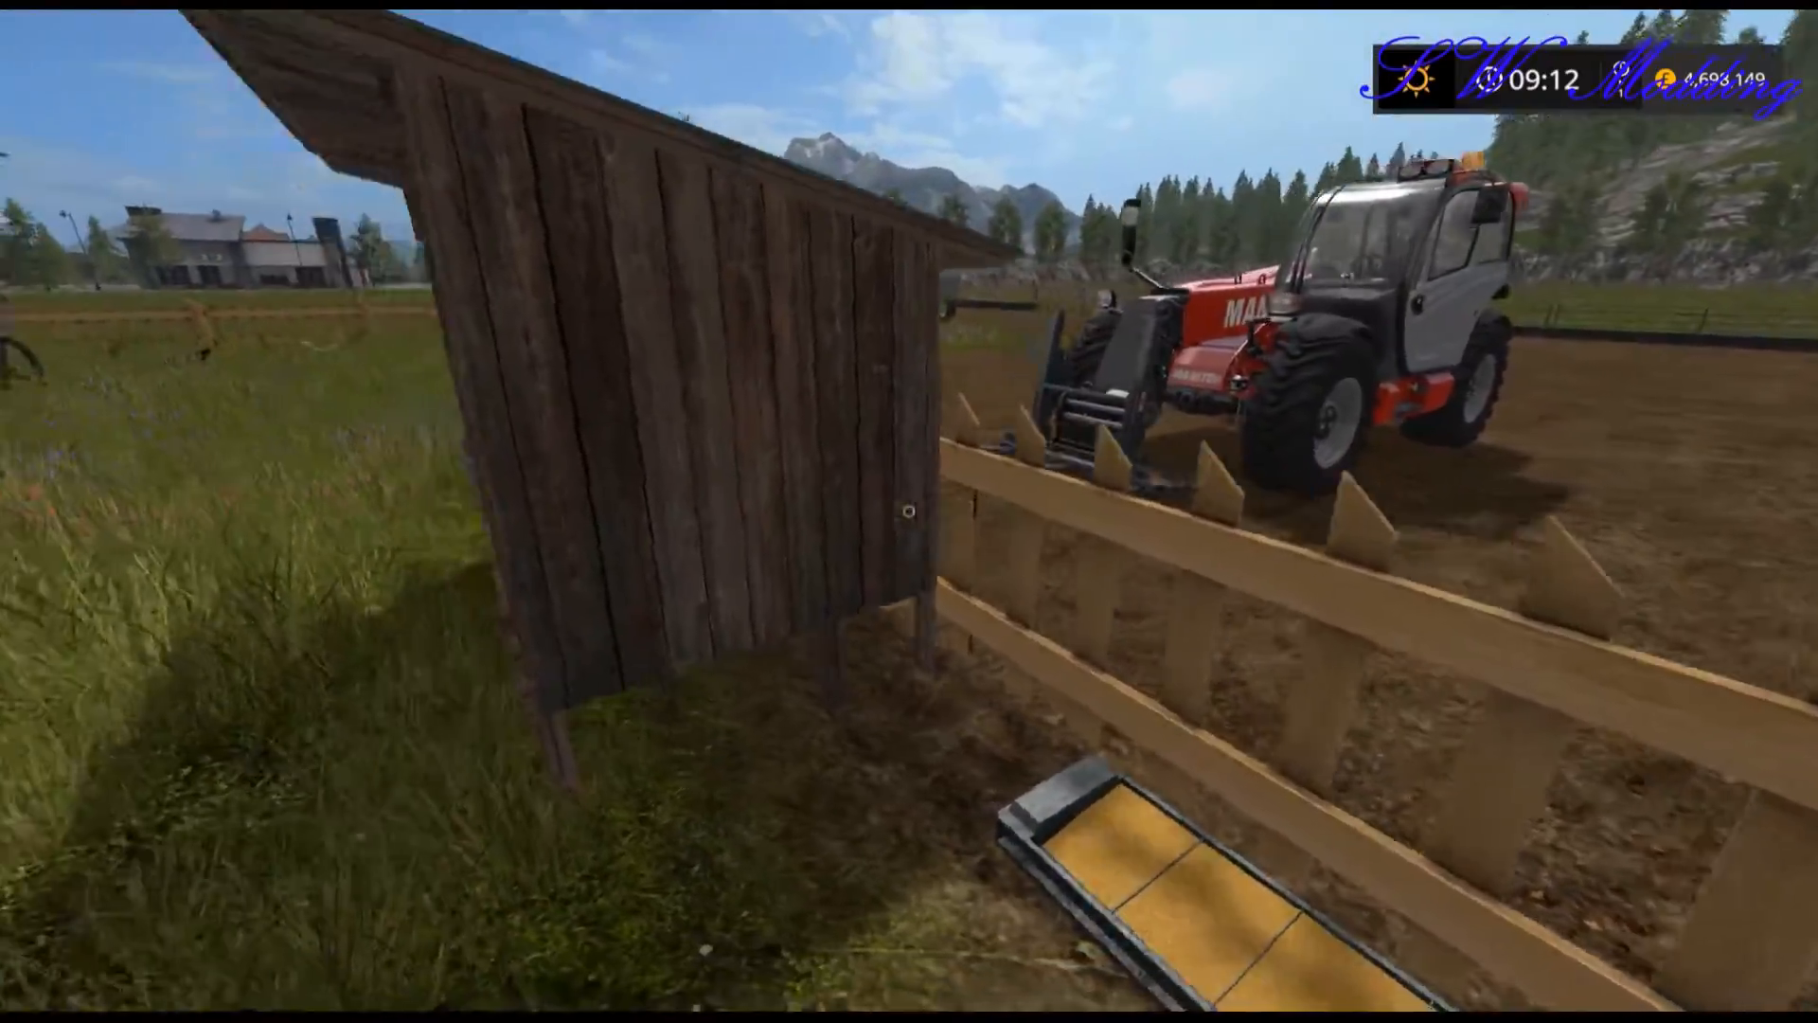
key("s")
key("s")
key("a")
key("w")
key("a")
key("w")
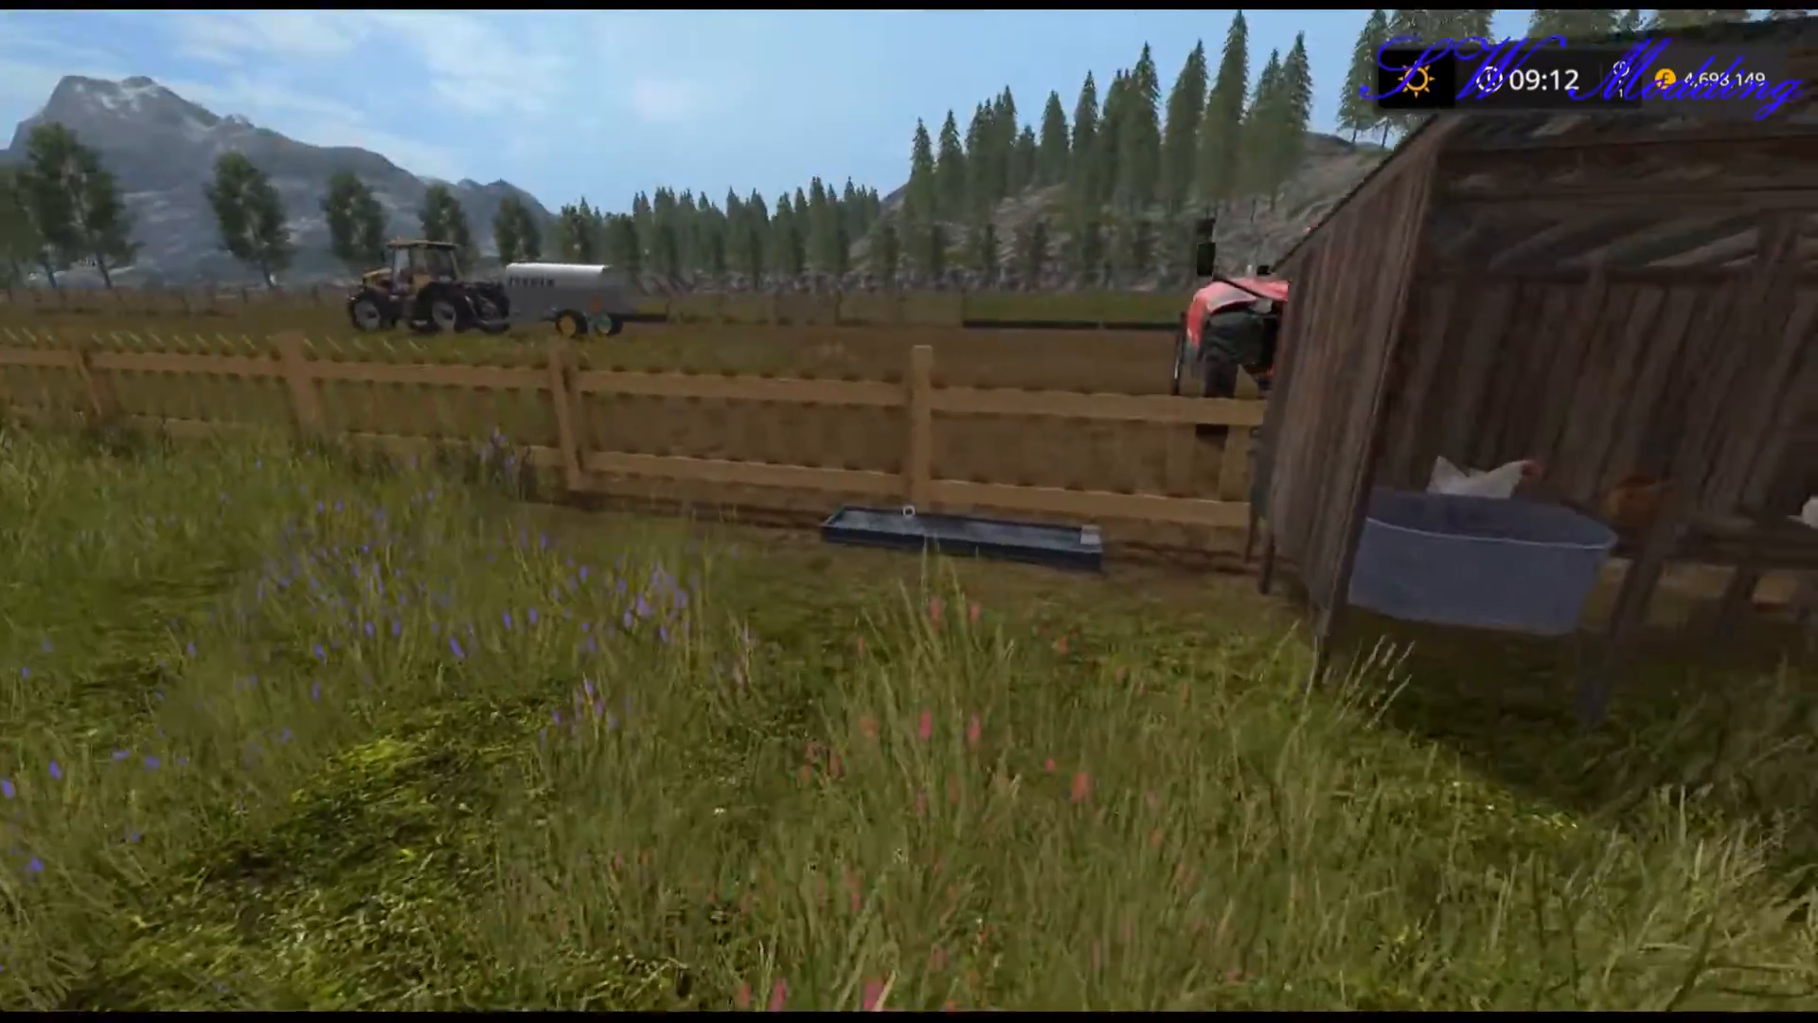
key("d")
key("a")
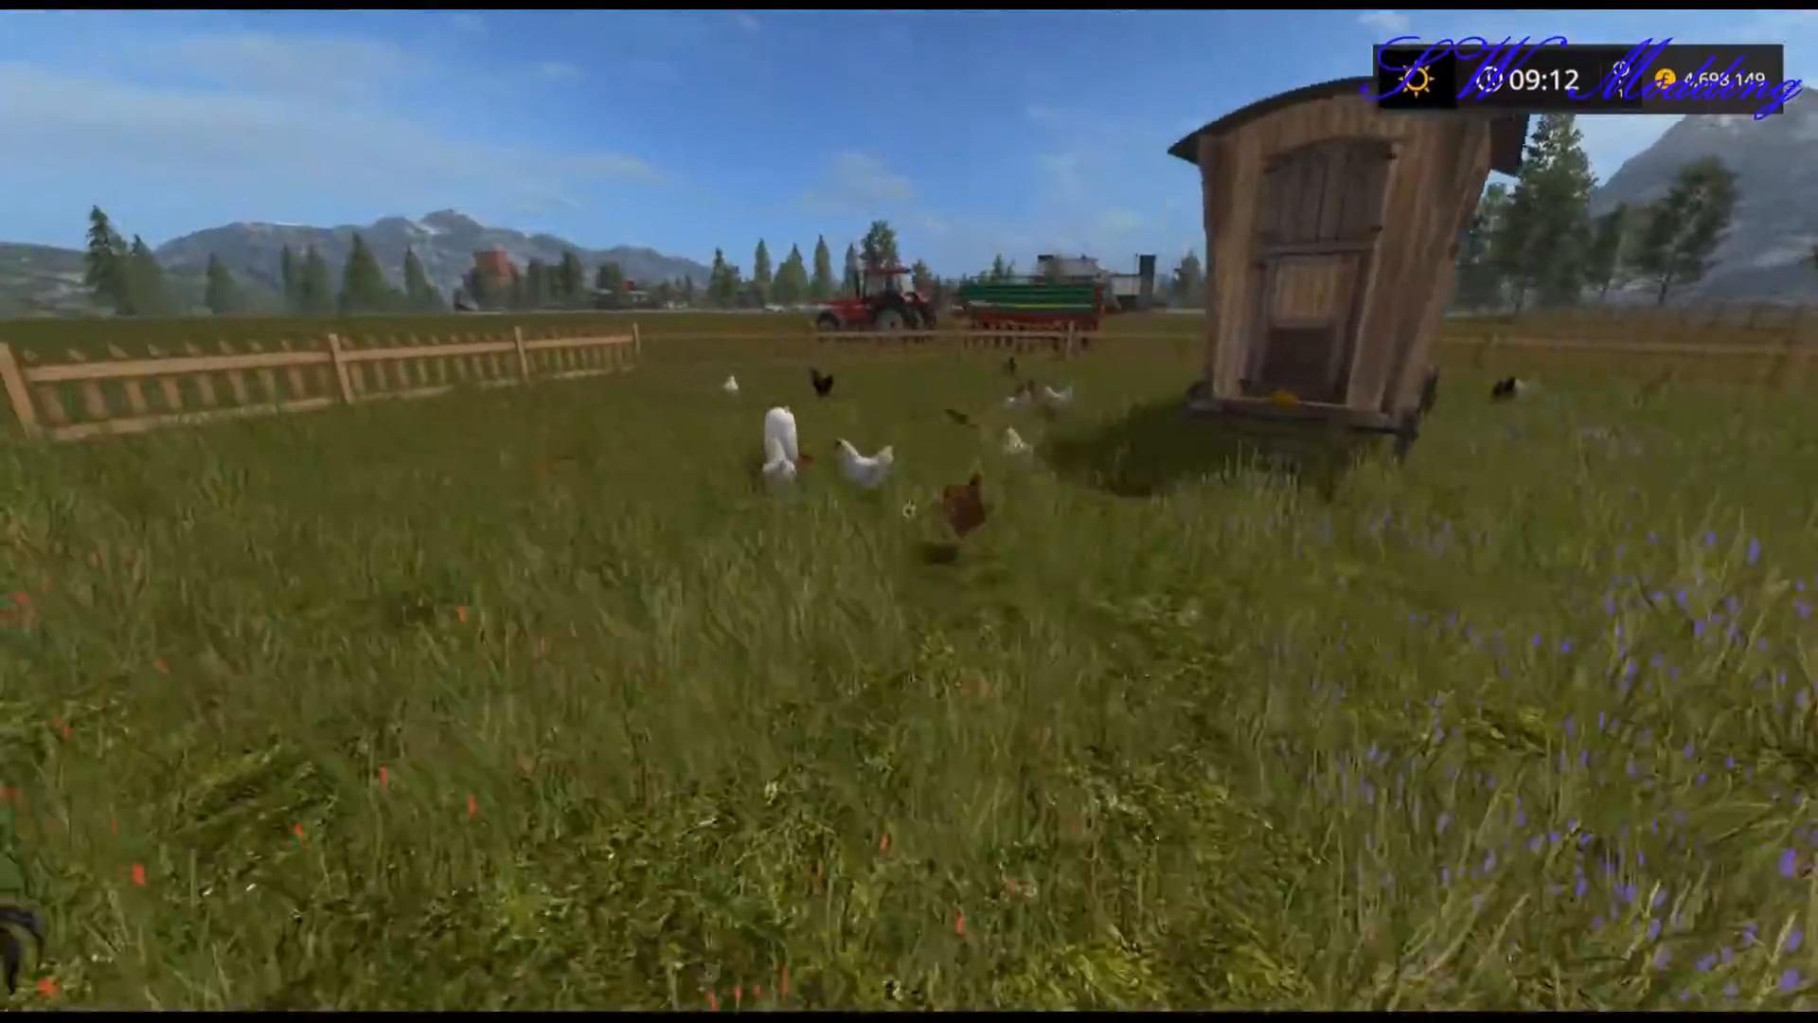
key("w")
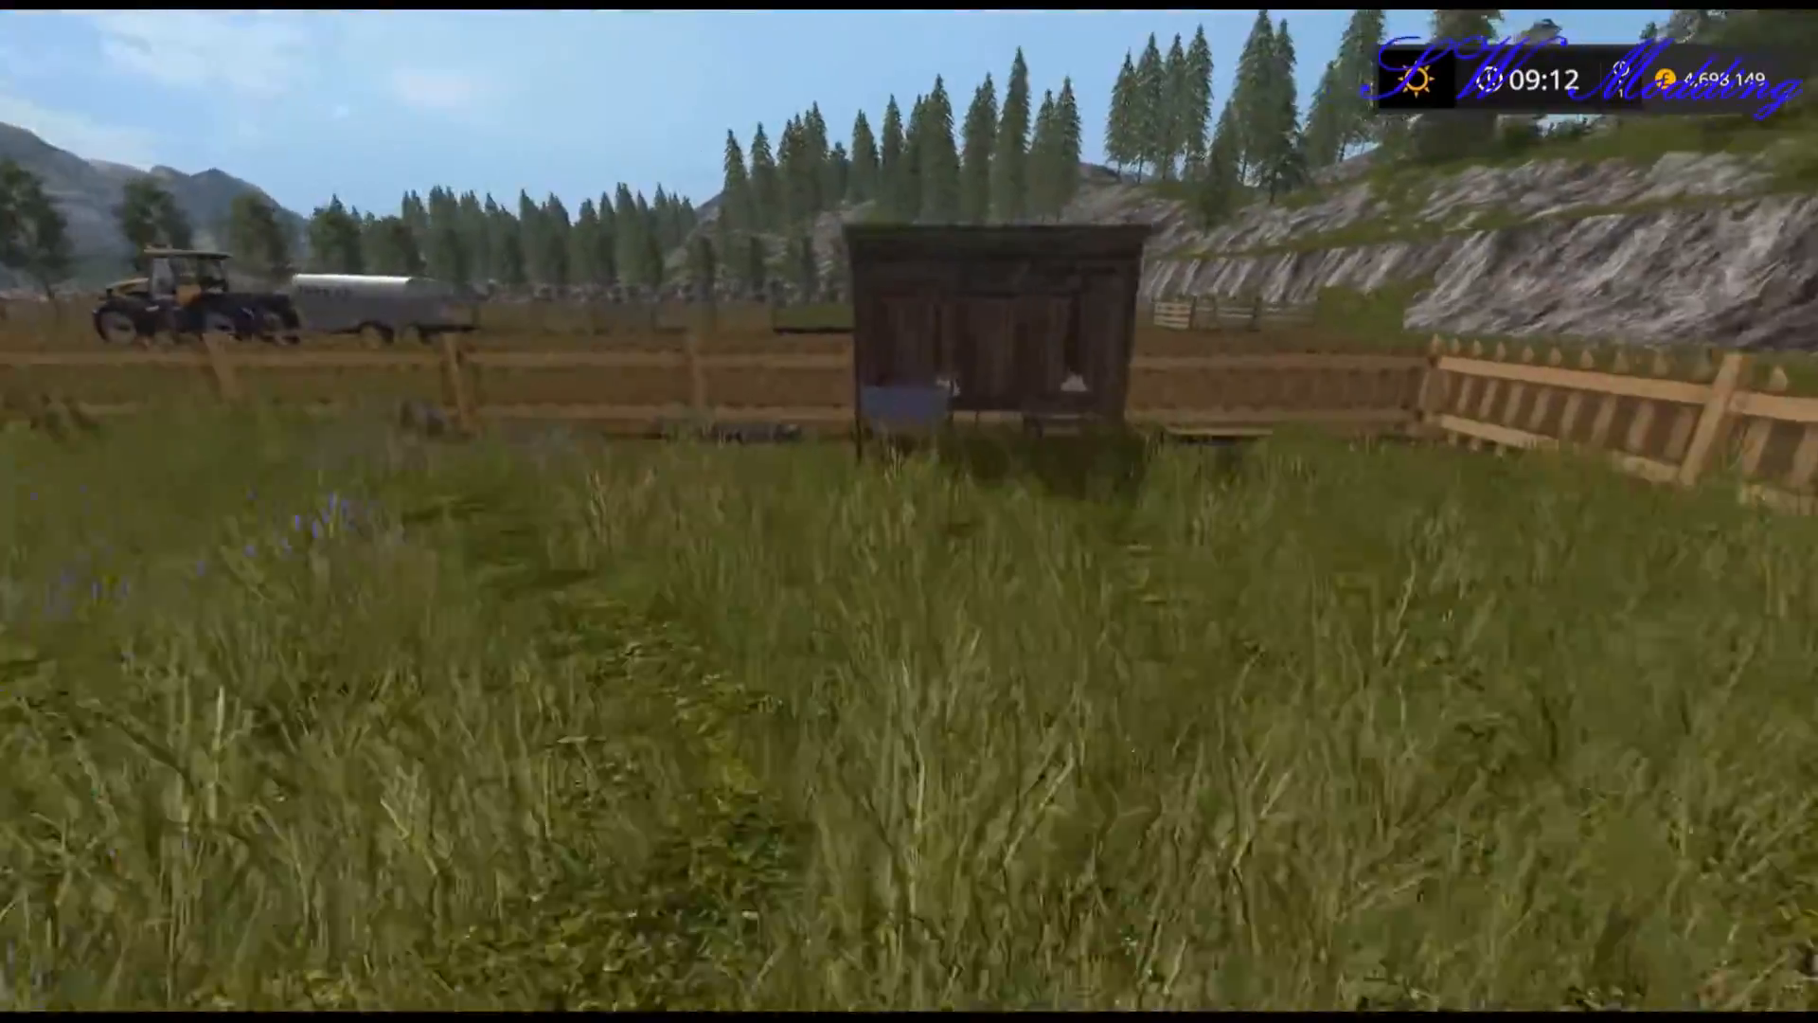
key("d")
key("w")
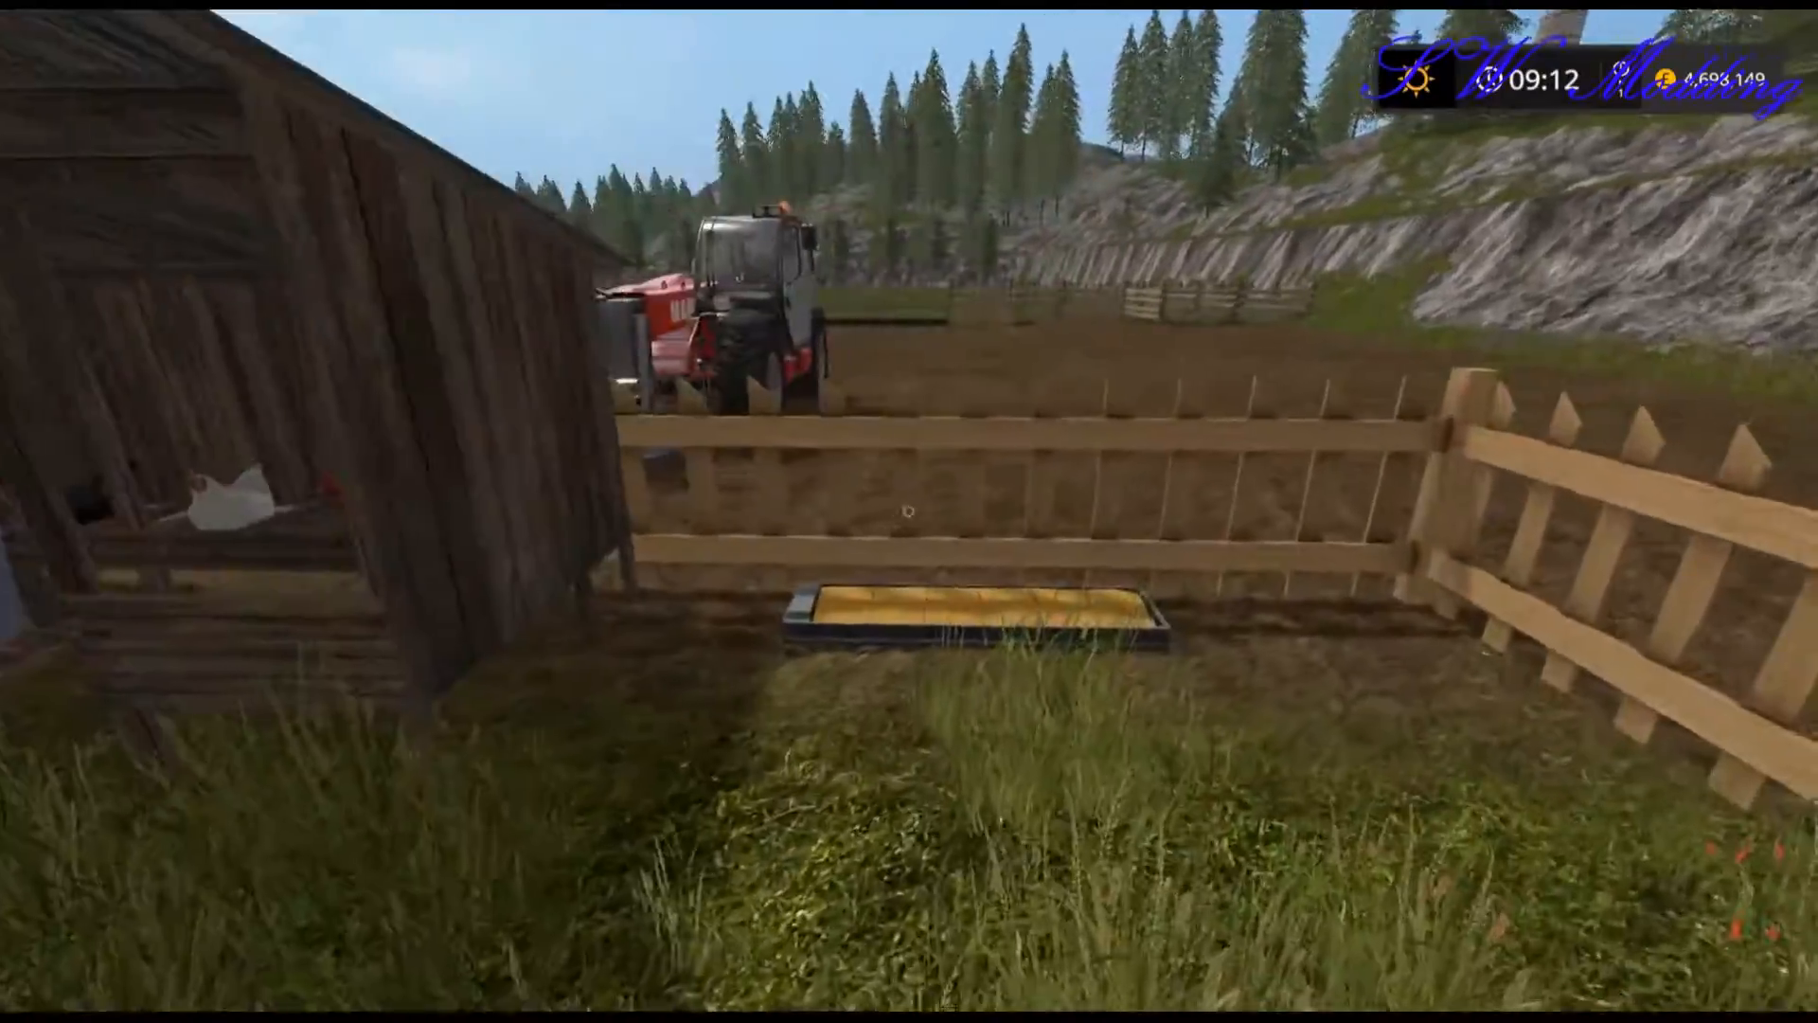
key("a")
key("w")
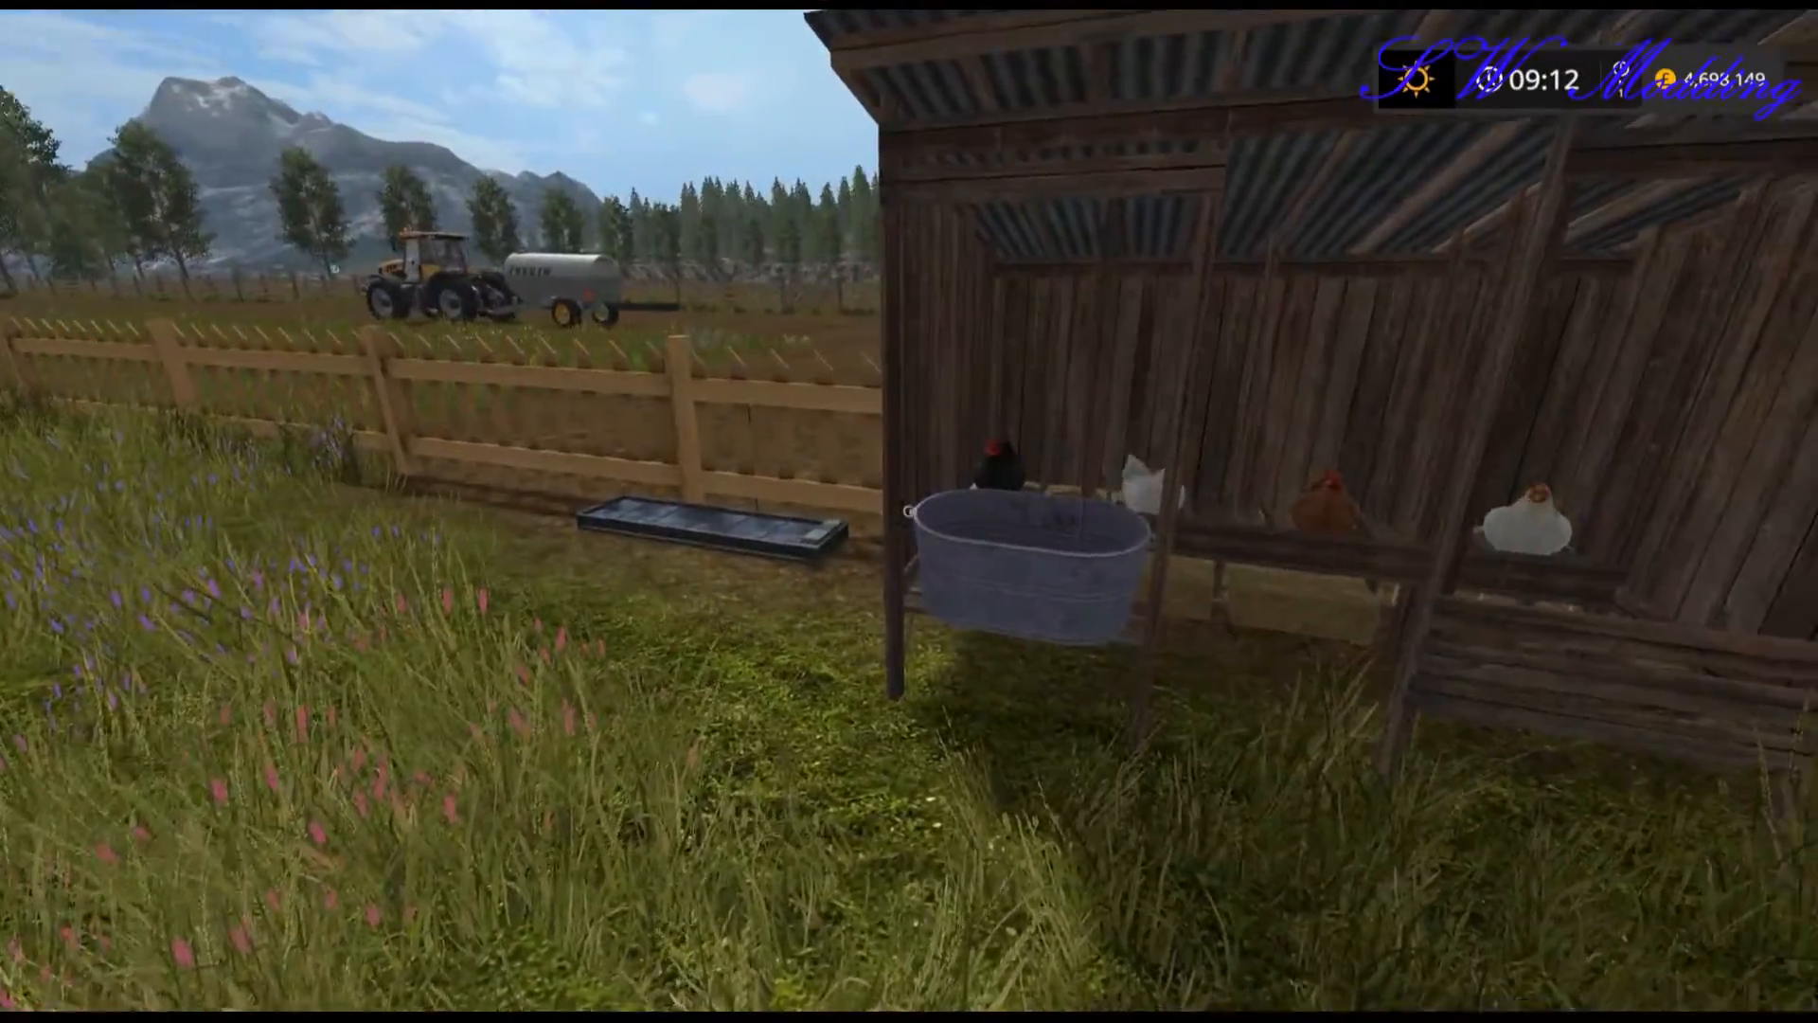
key("s")
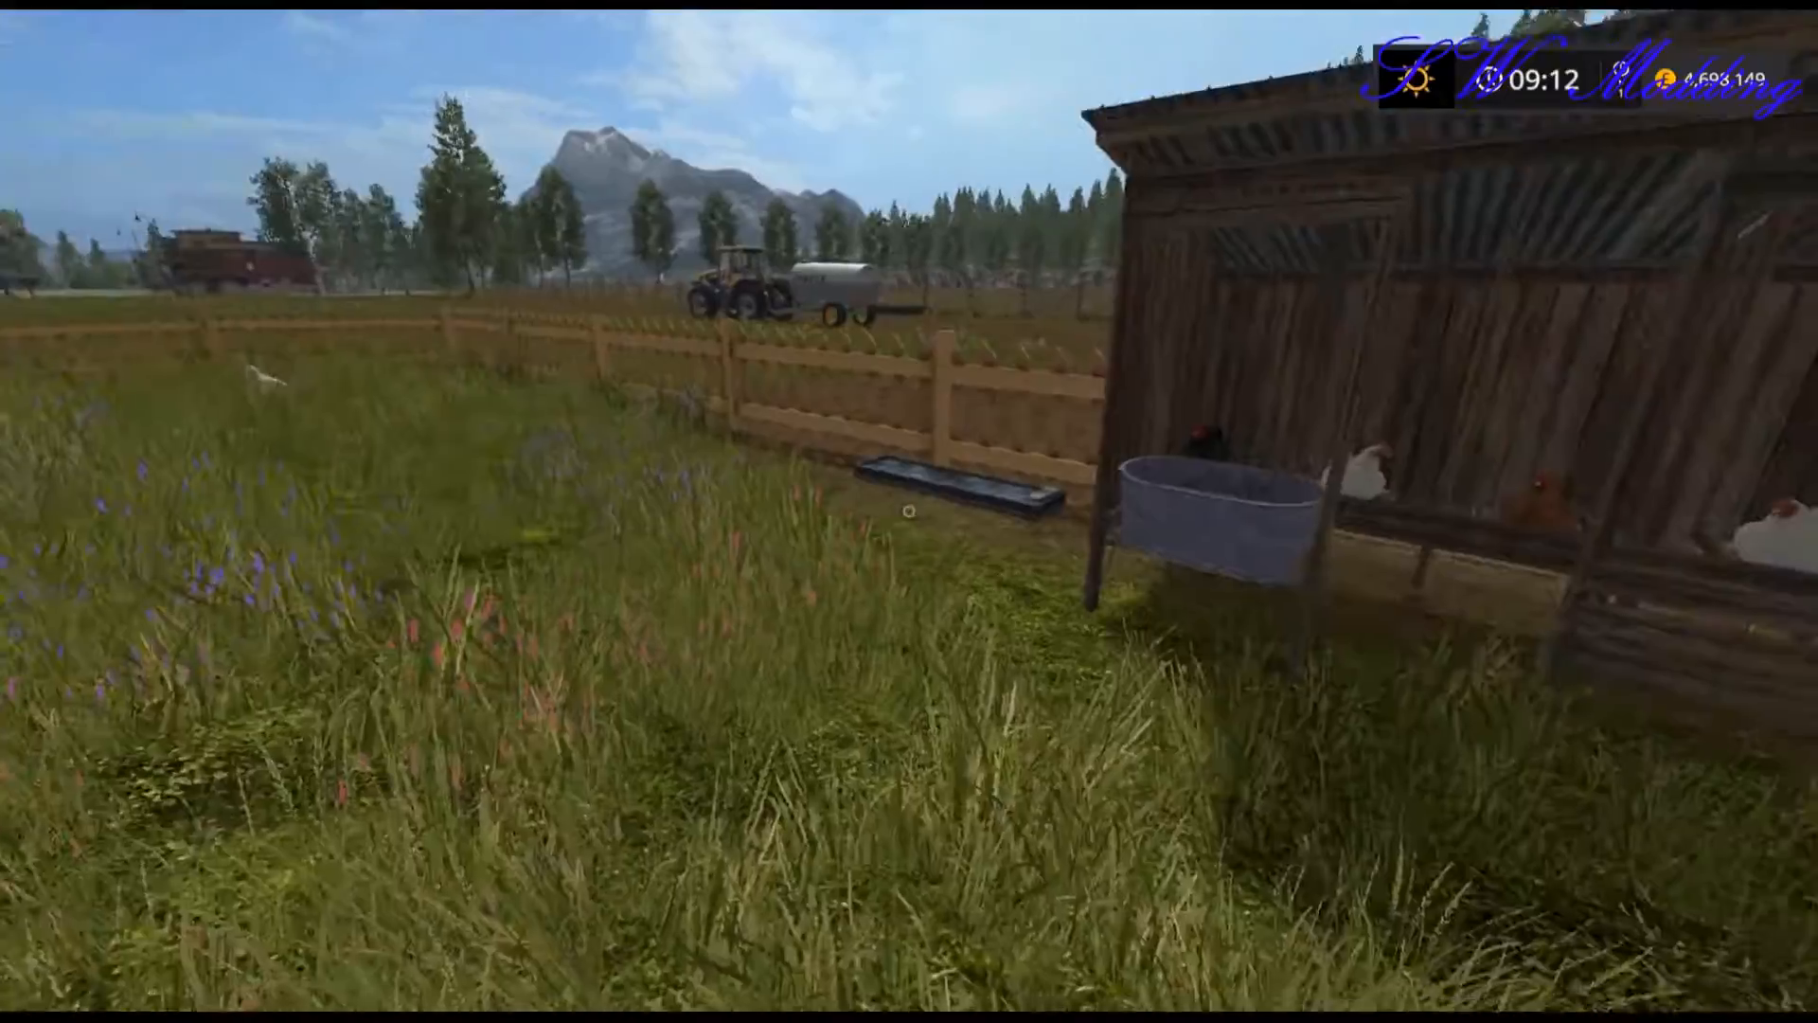
Go back to the metal tub and review the chickens' breeding productivity and supply levels, leaving the overview unchanged.
key("w")
key("w")
key("r")
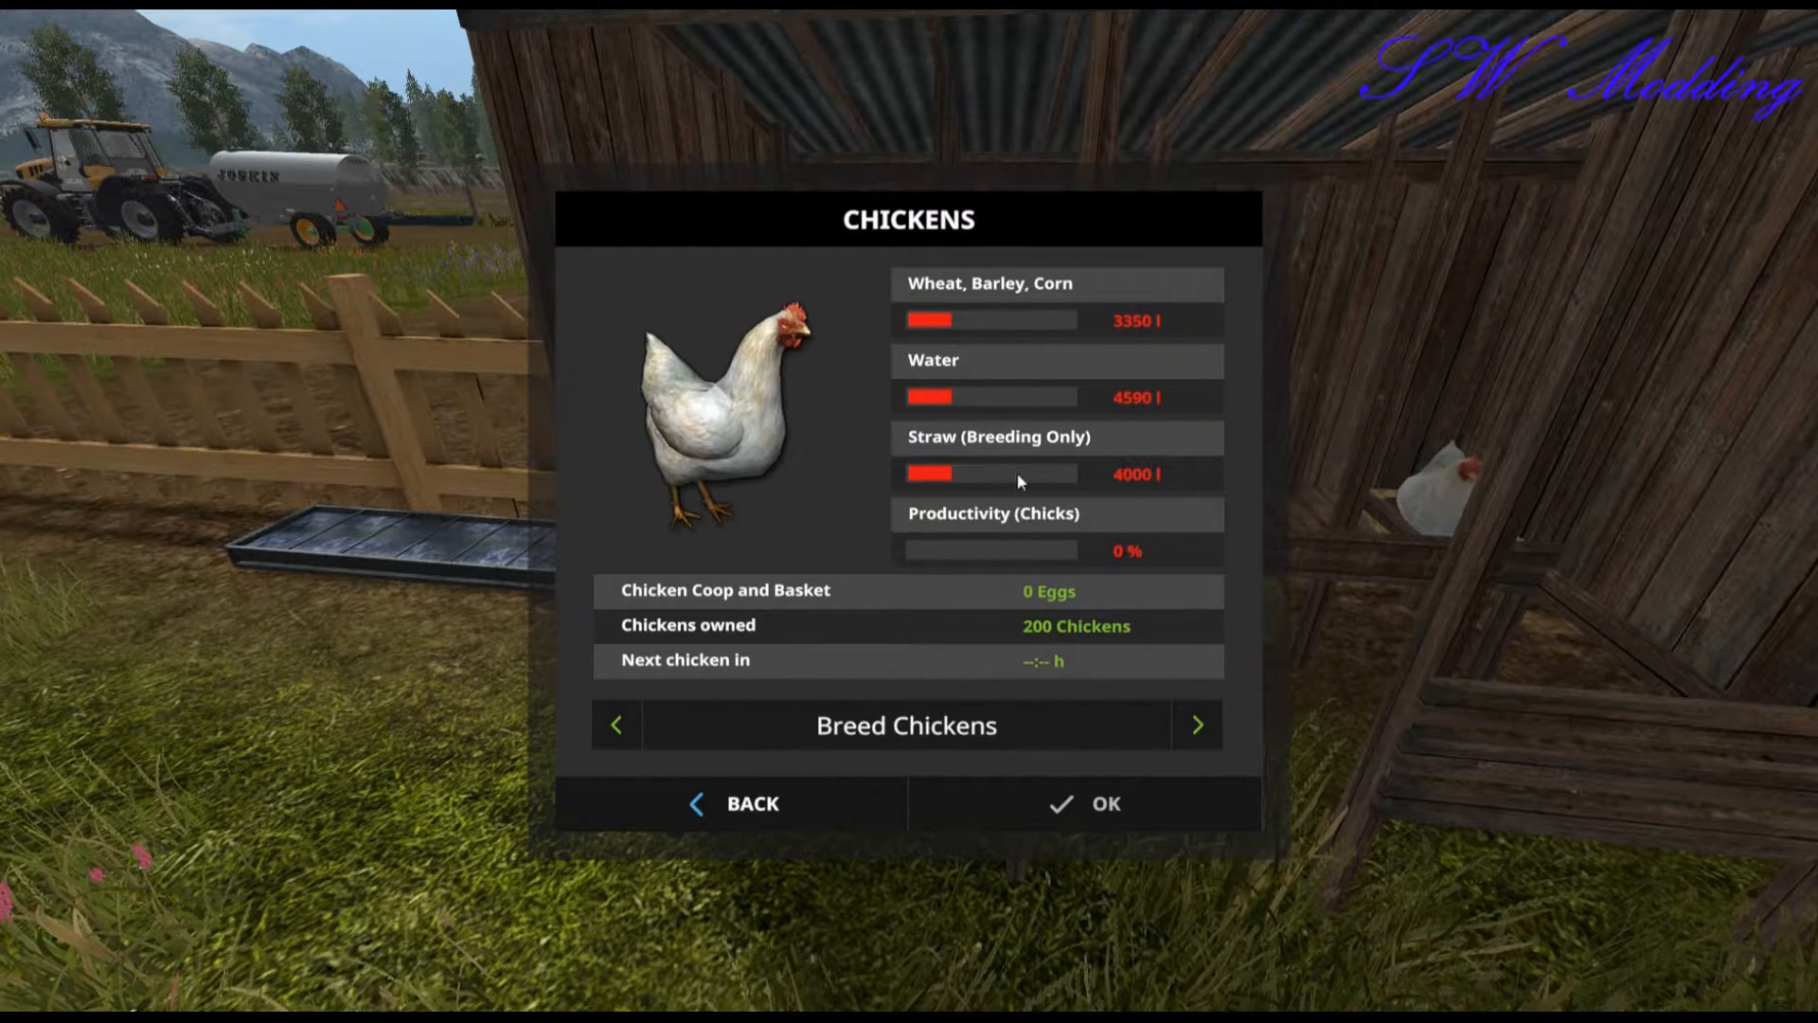
left_click(762, 805)
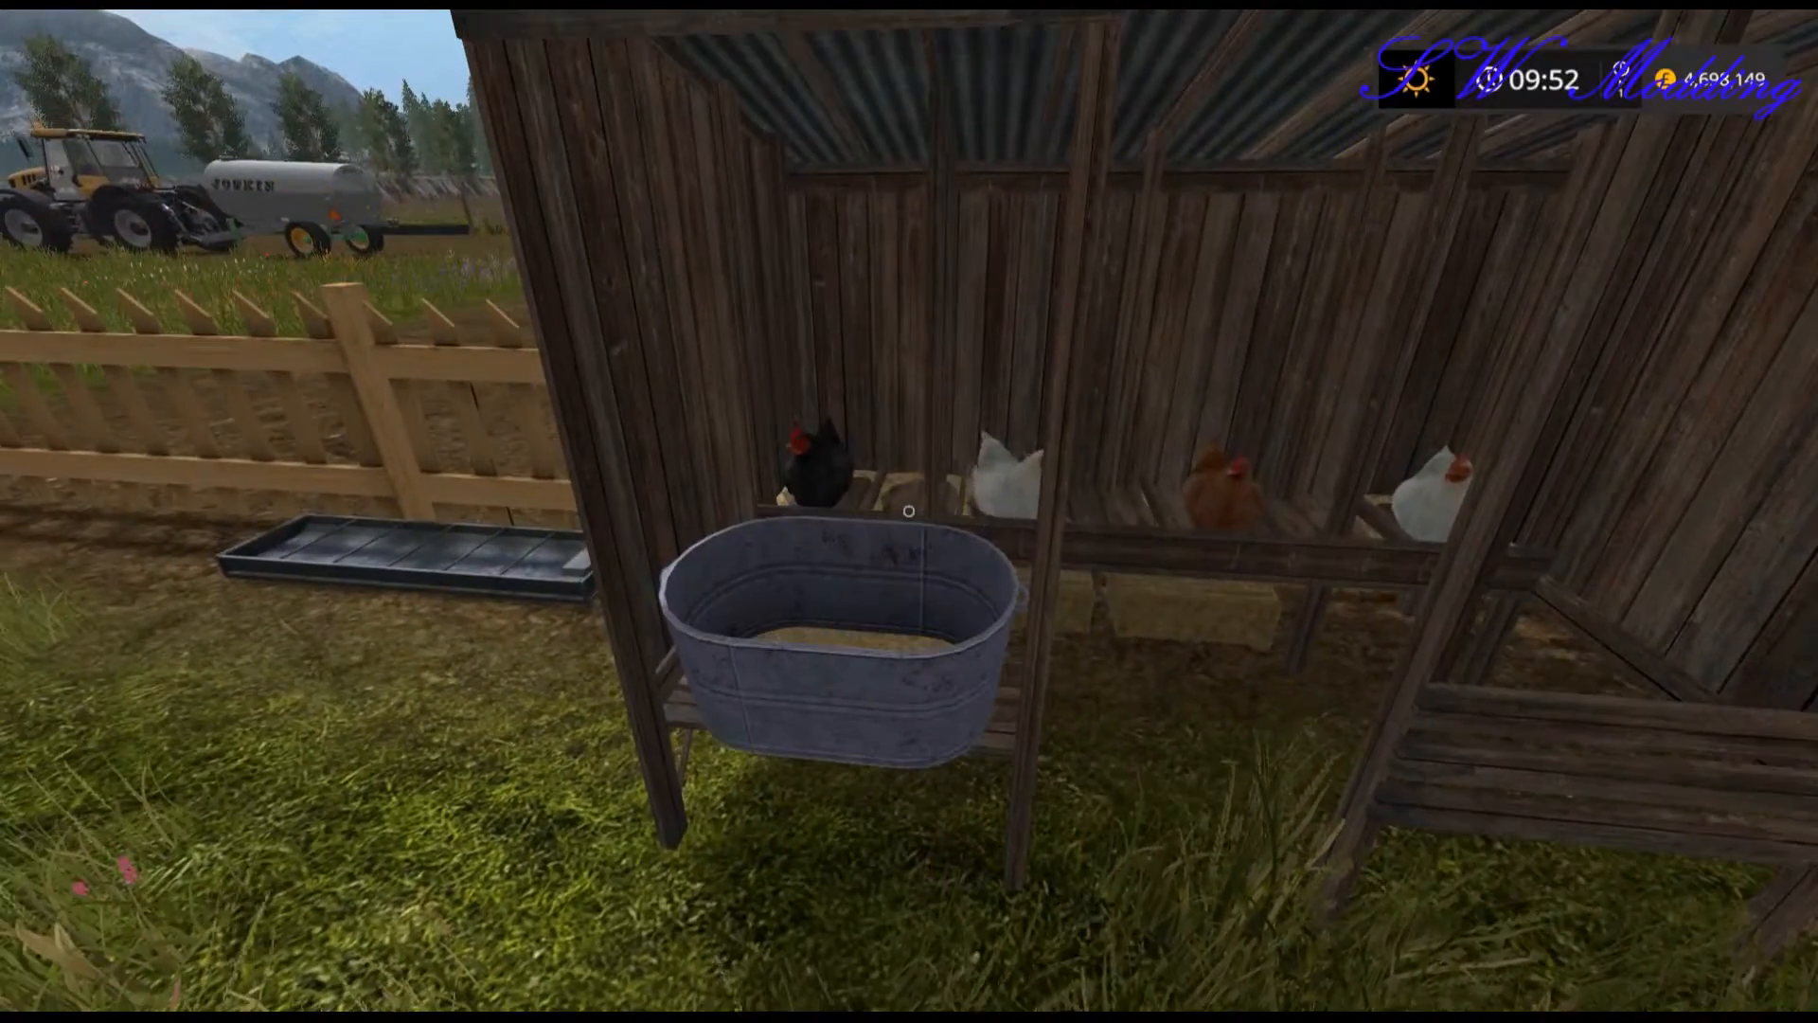
Review the chickens' supply levels, productivity and time to the next chicken twice at the metal tub, leaving the overview unchanged each time.
key("r")
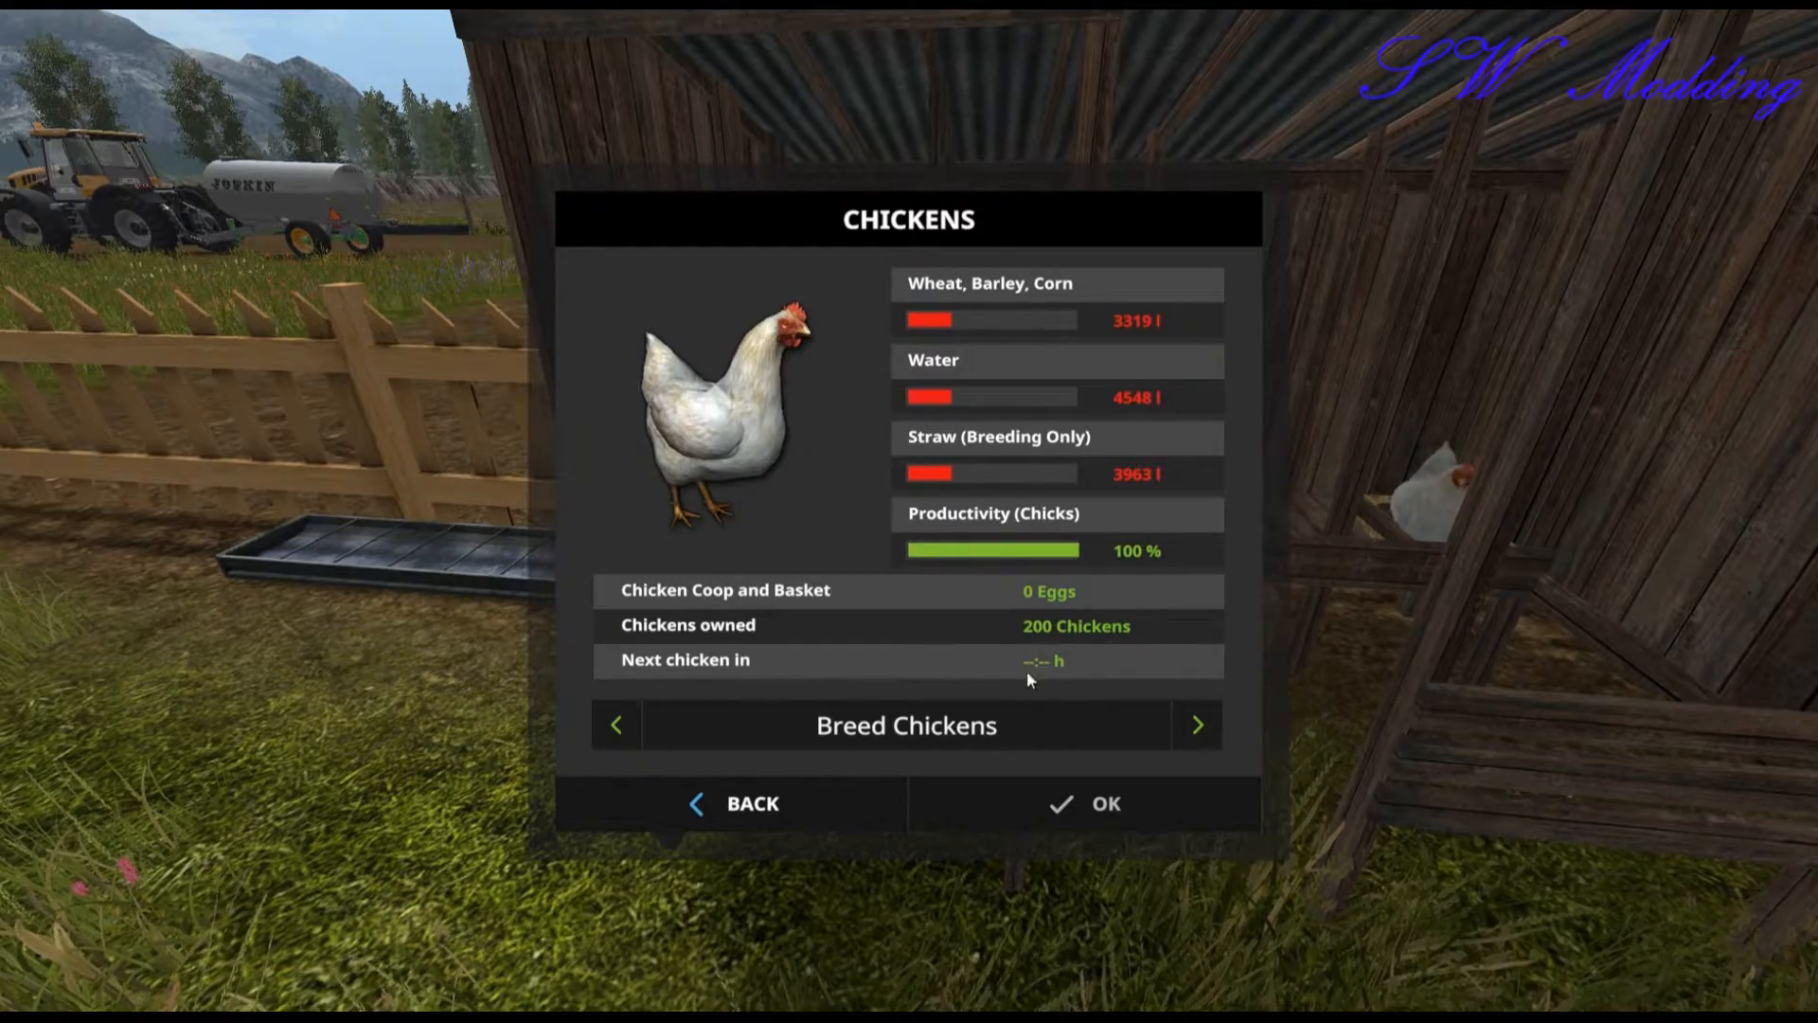
left_click(744, 804)
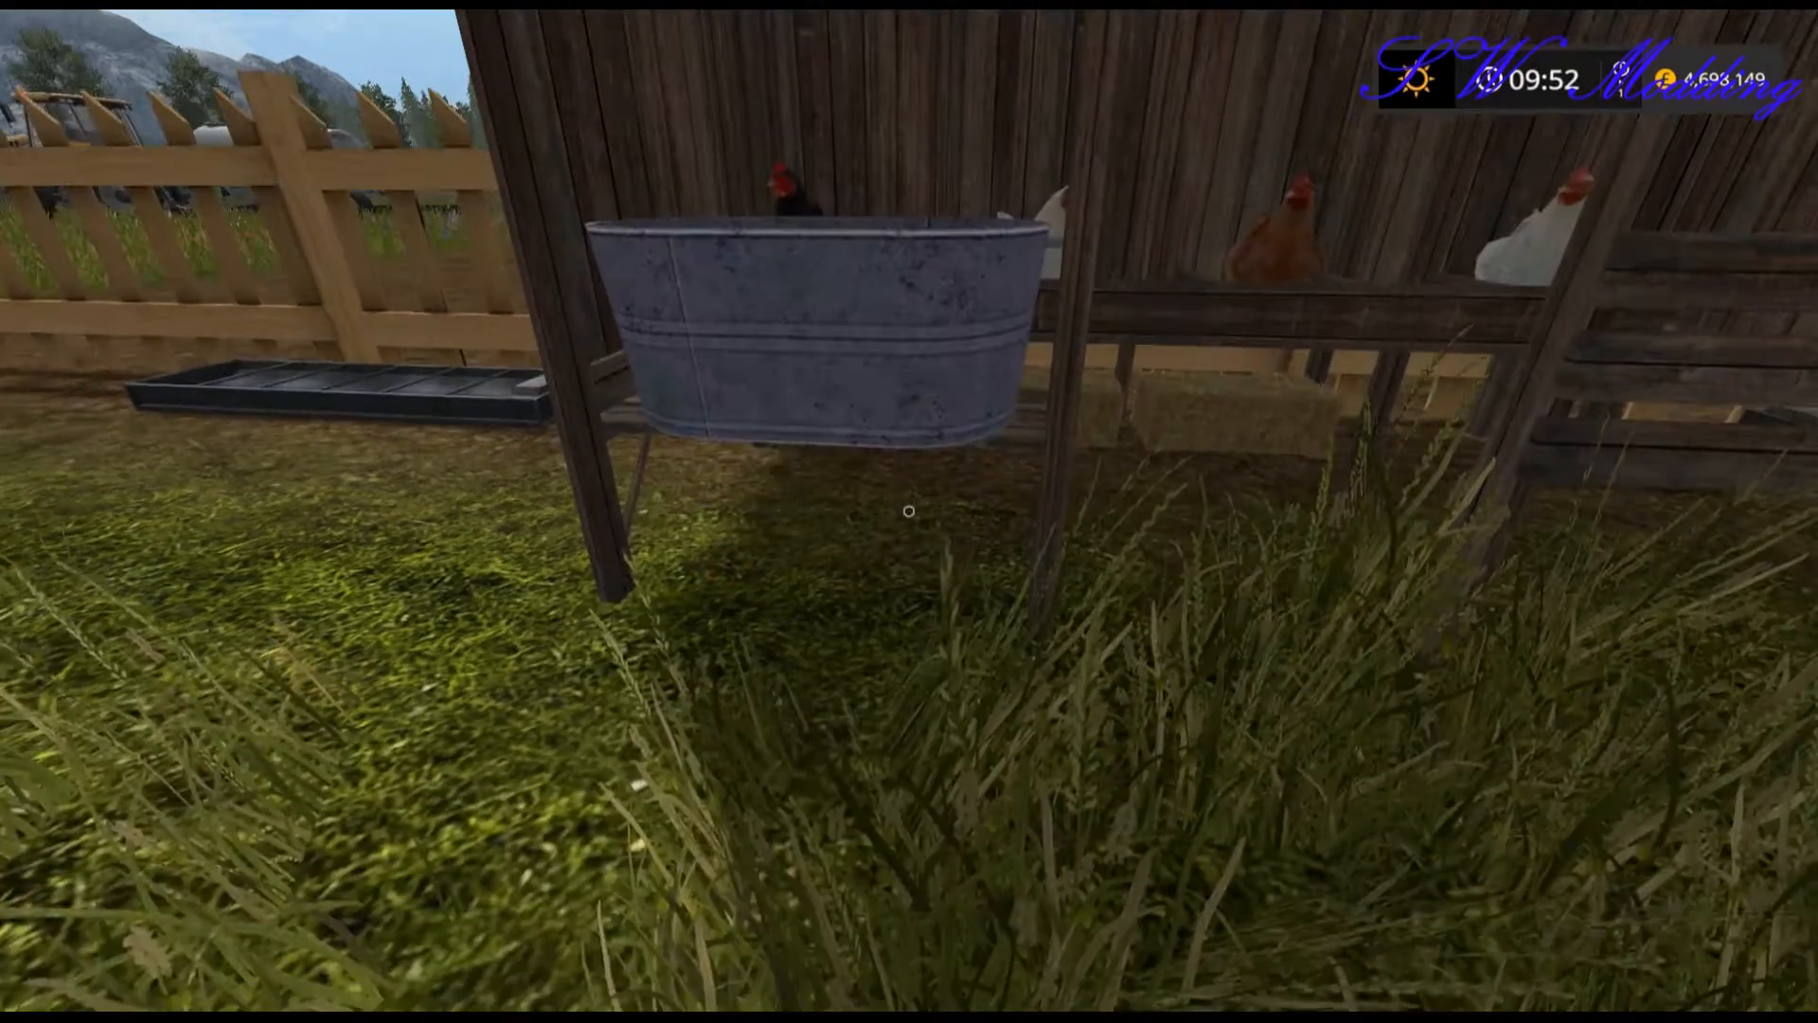
key("r")
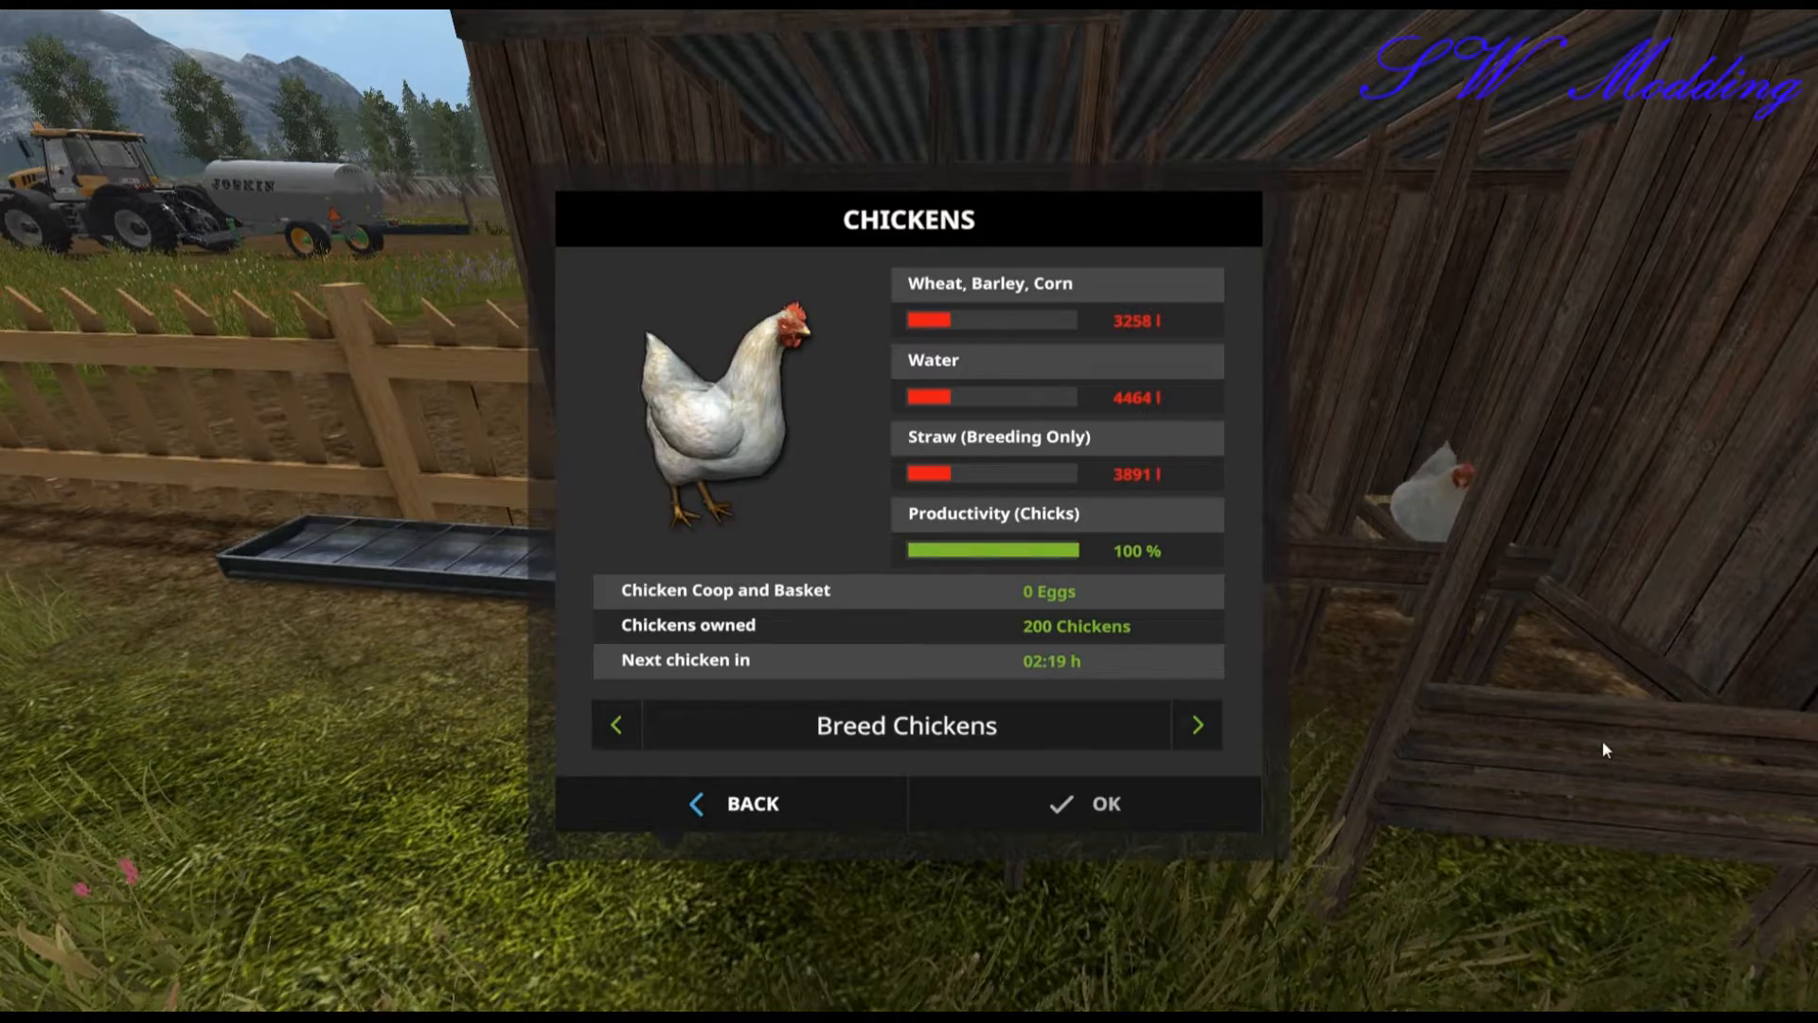
left_click(784, 788)
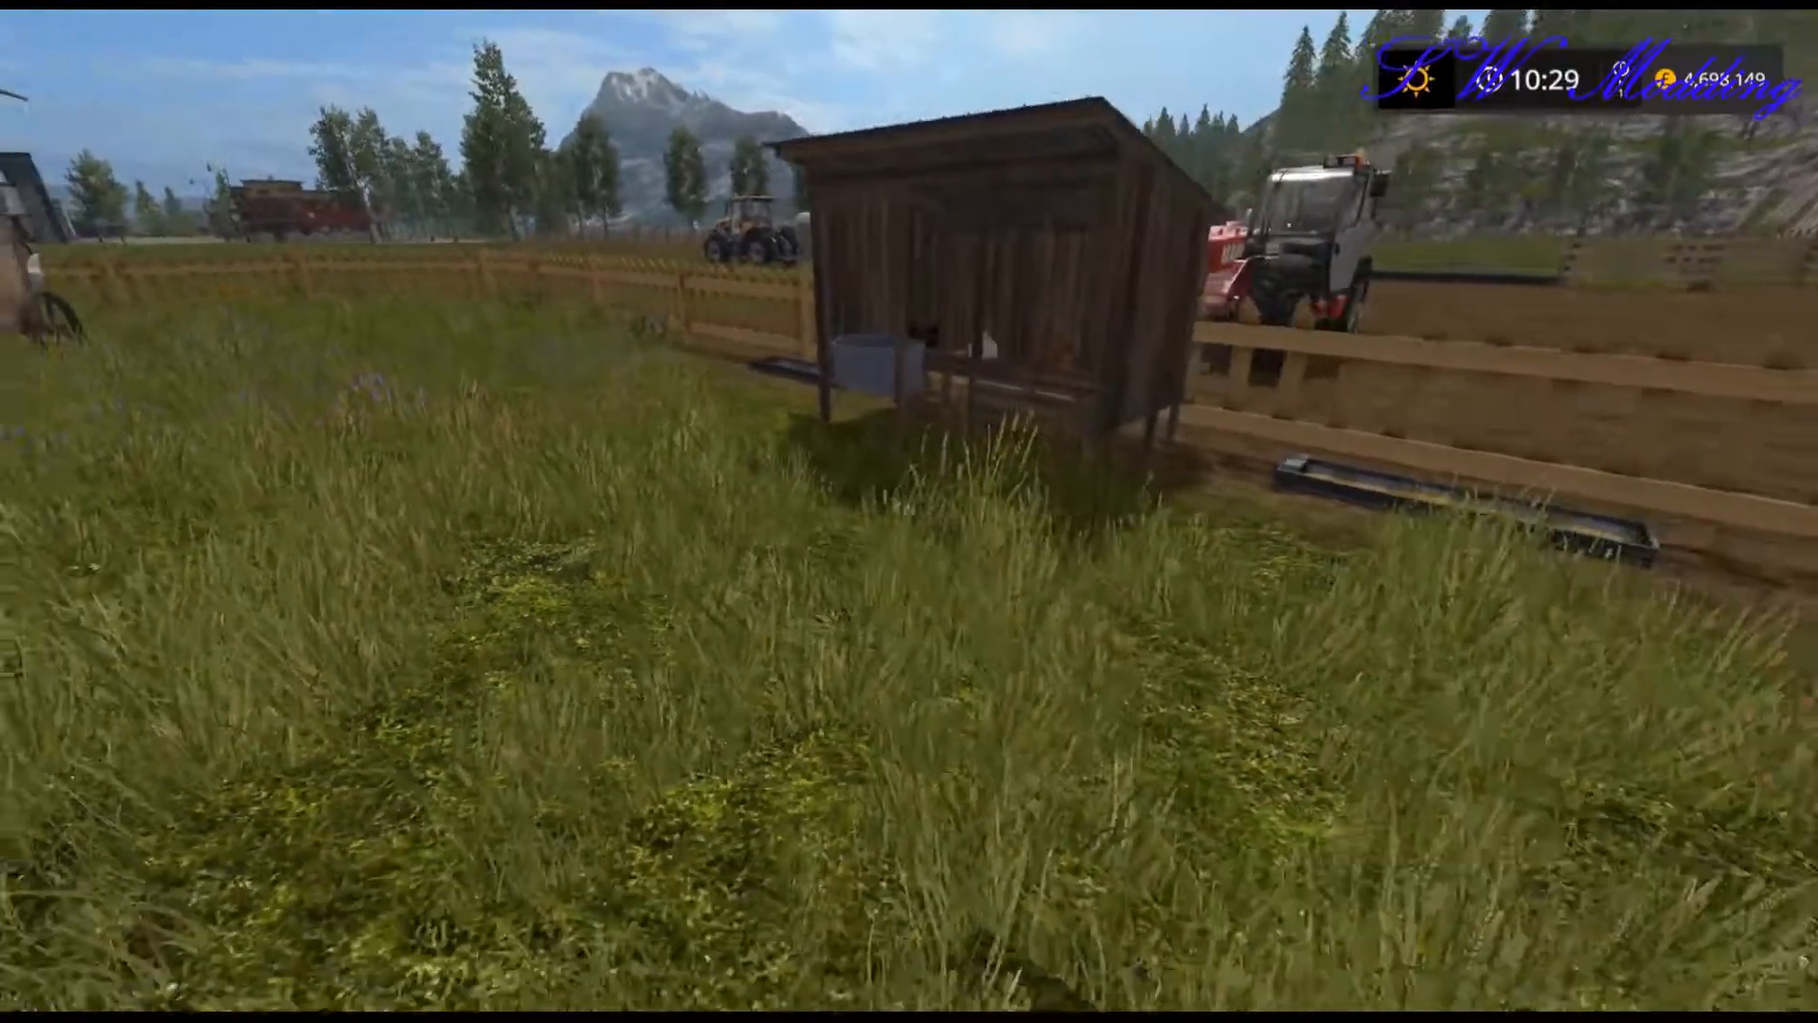
Walk past the feed trough to the long troughs across the dirt yard, and return to look over the chicken pen from its fence.
key("w")
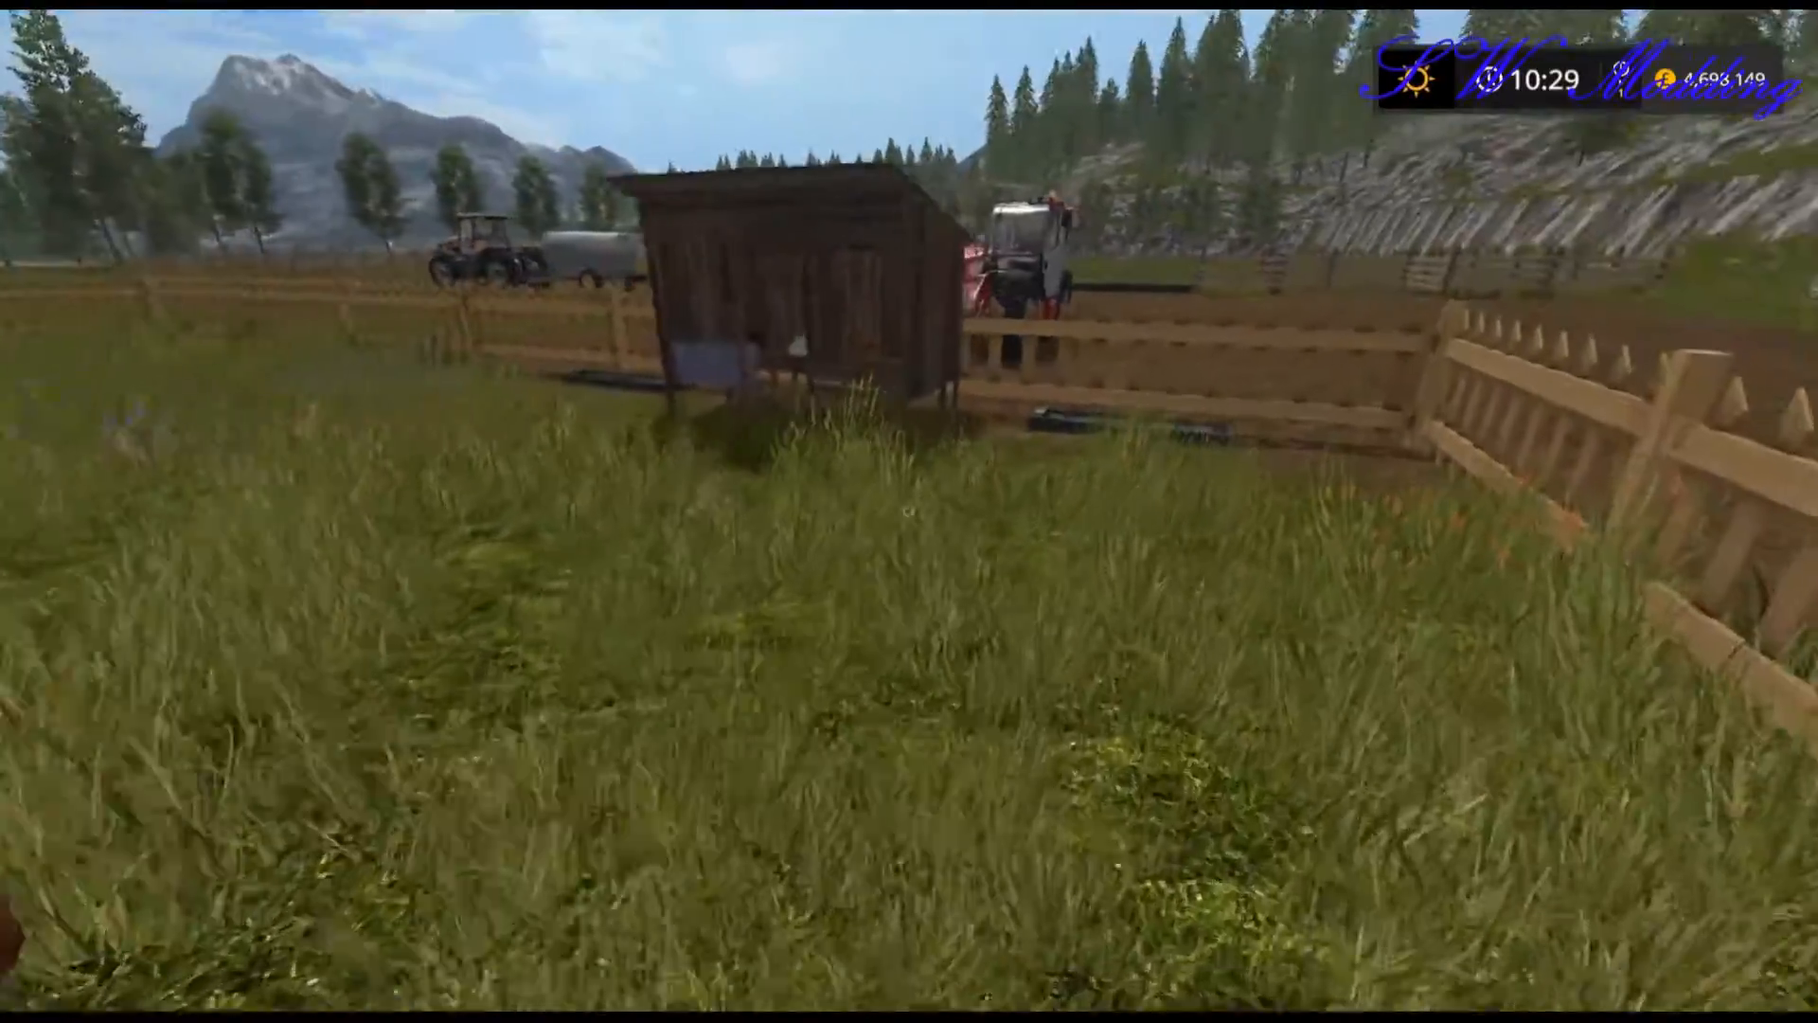
key("w")
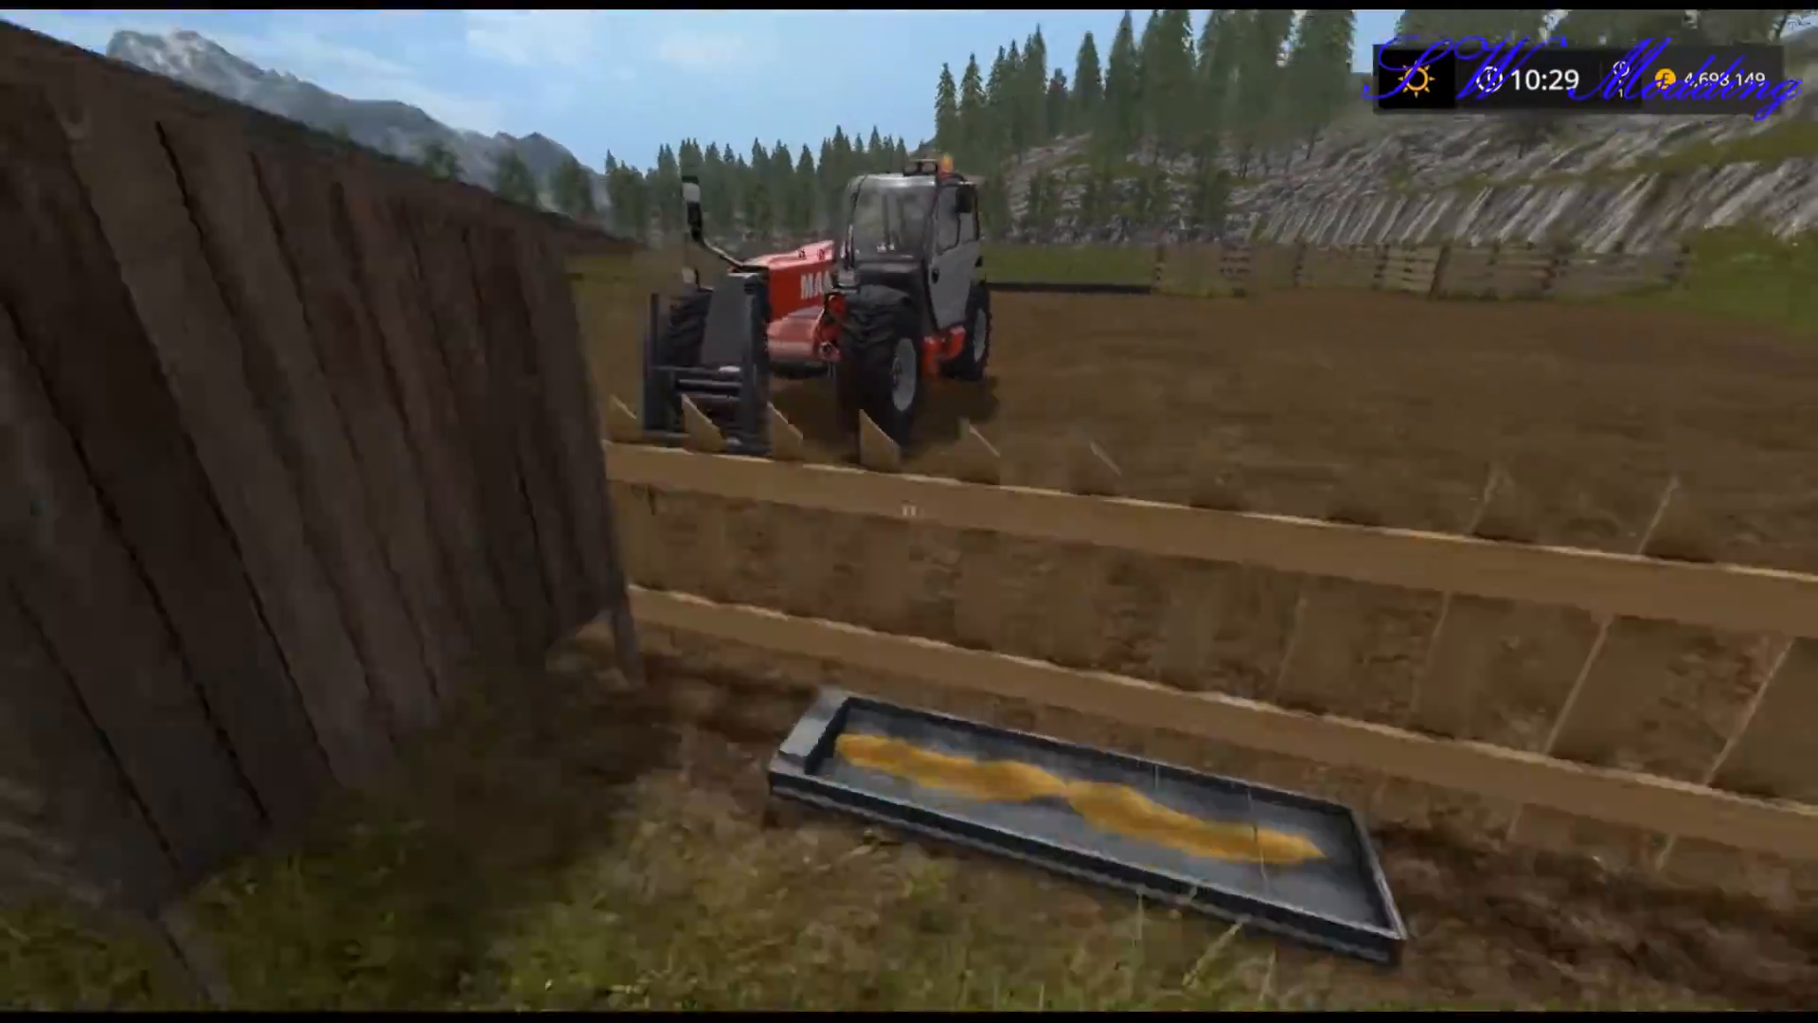
key("w")
key("w")
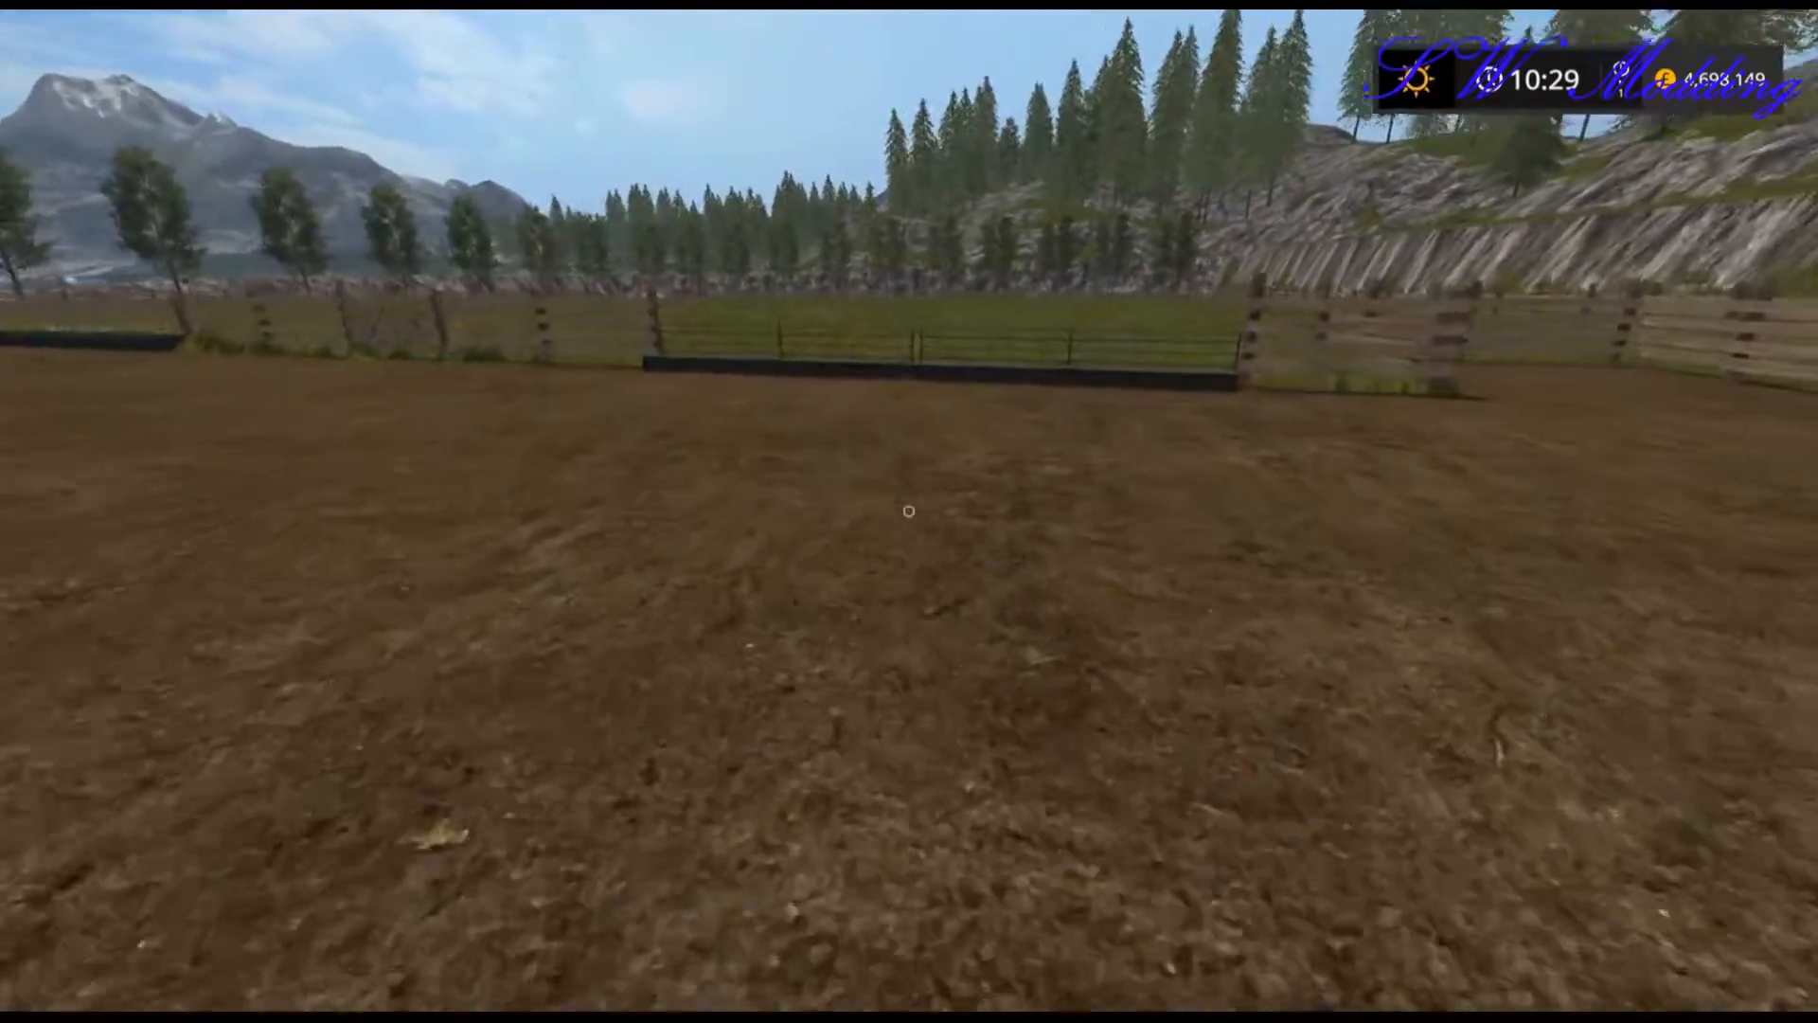
key("s")
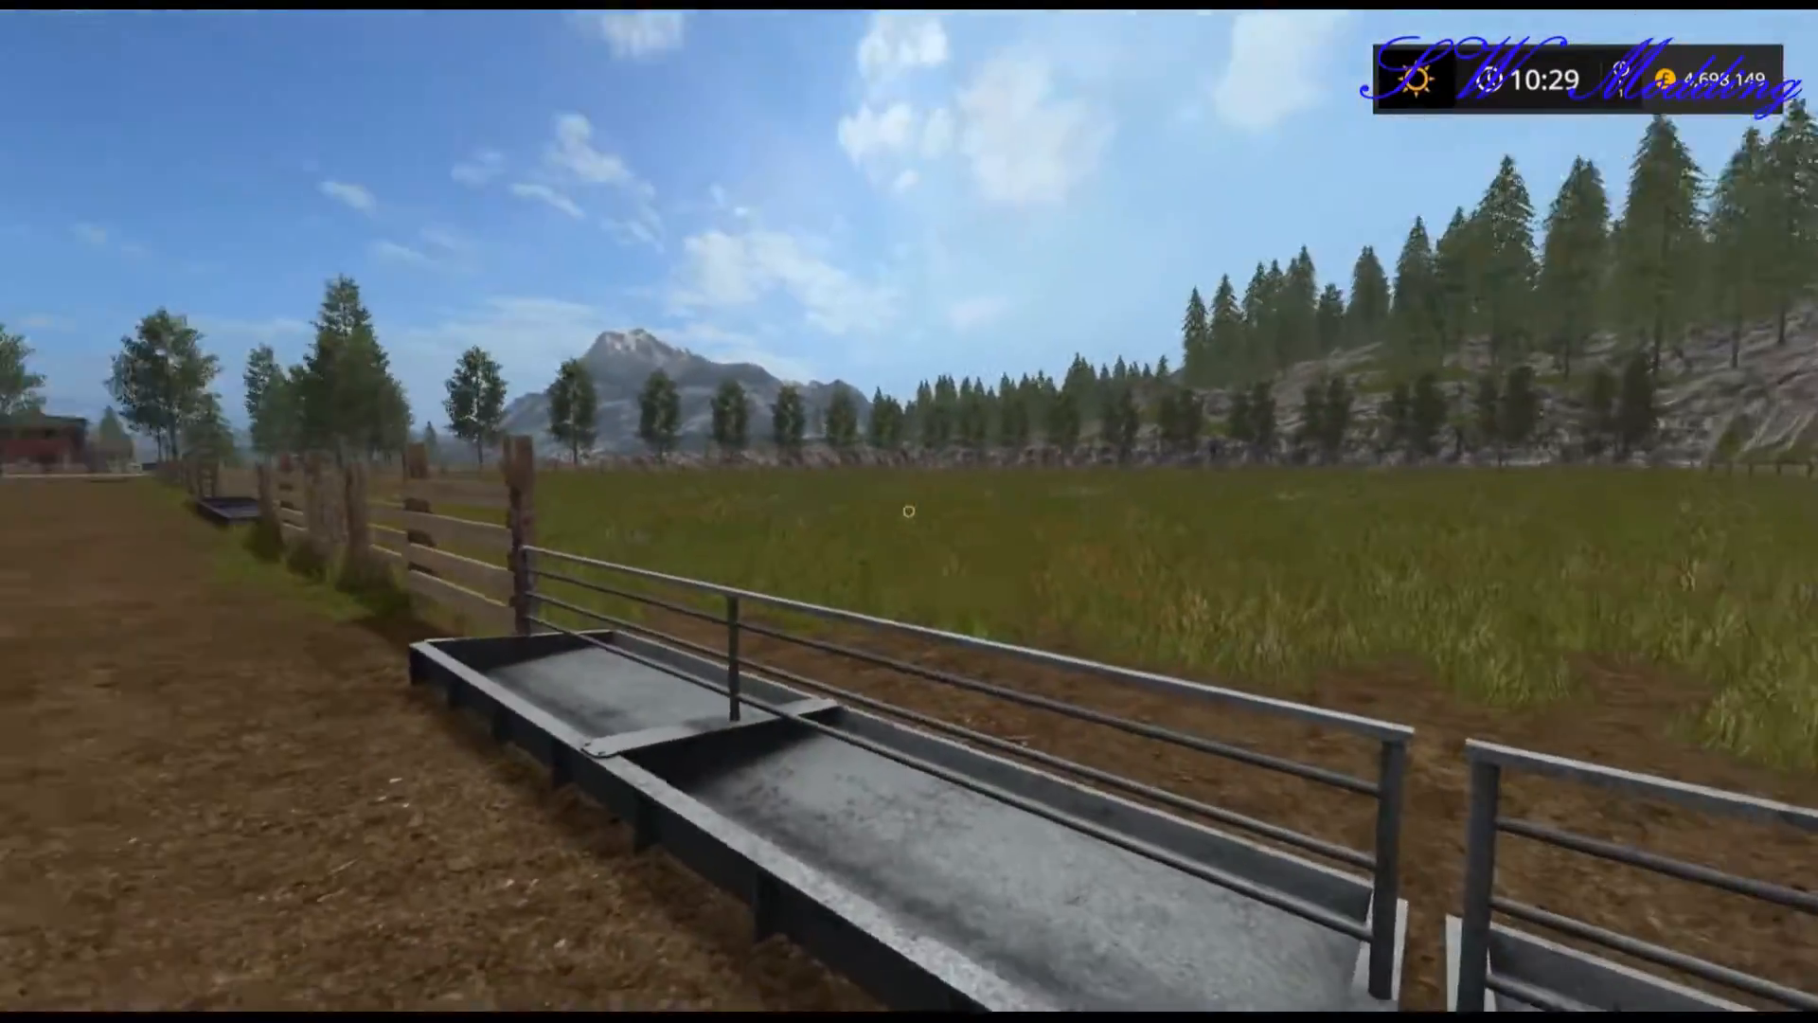
key("s")
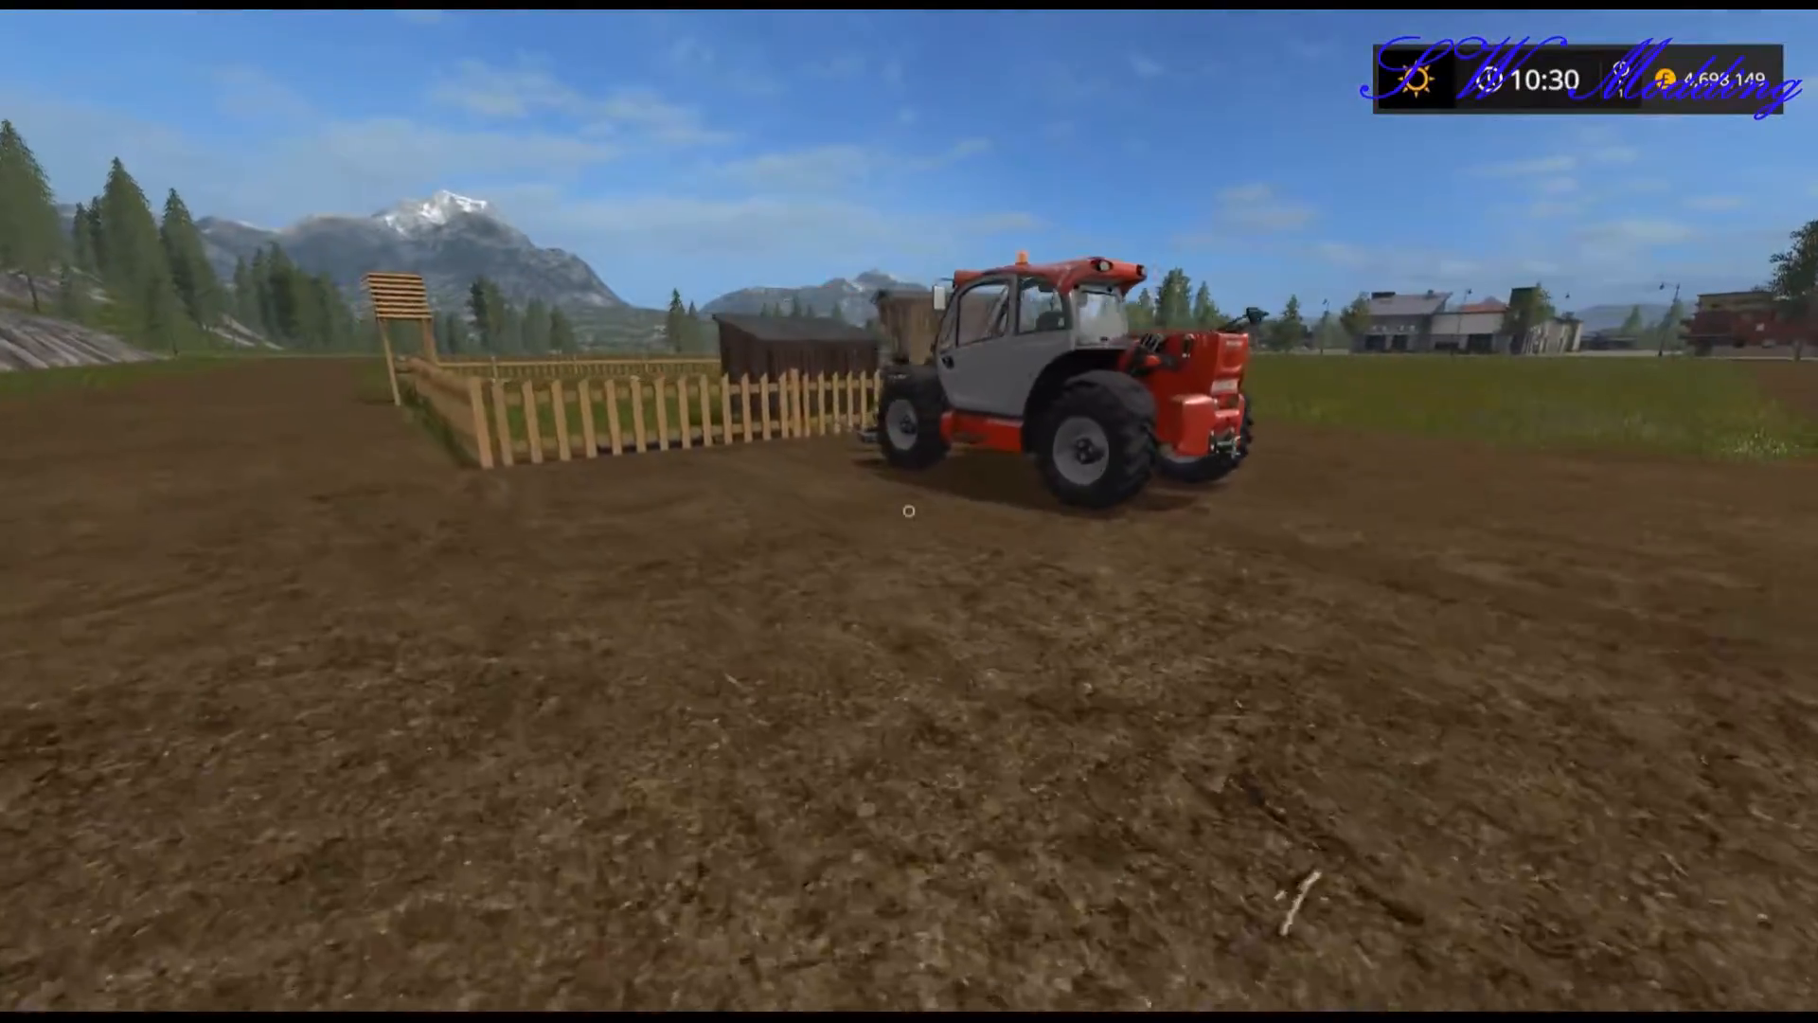
key("w")
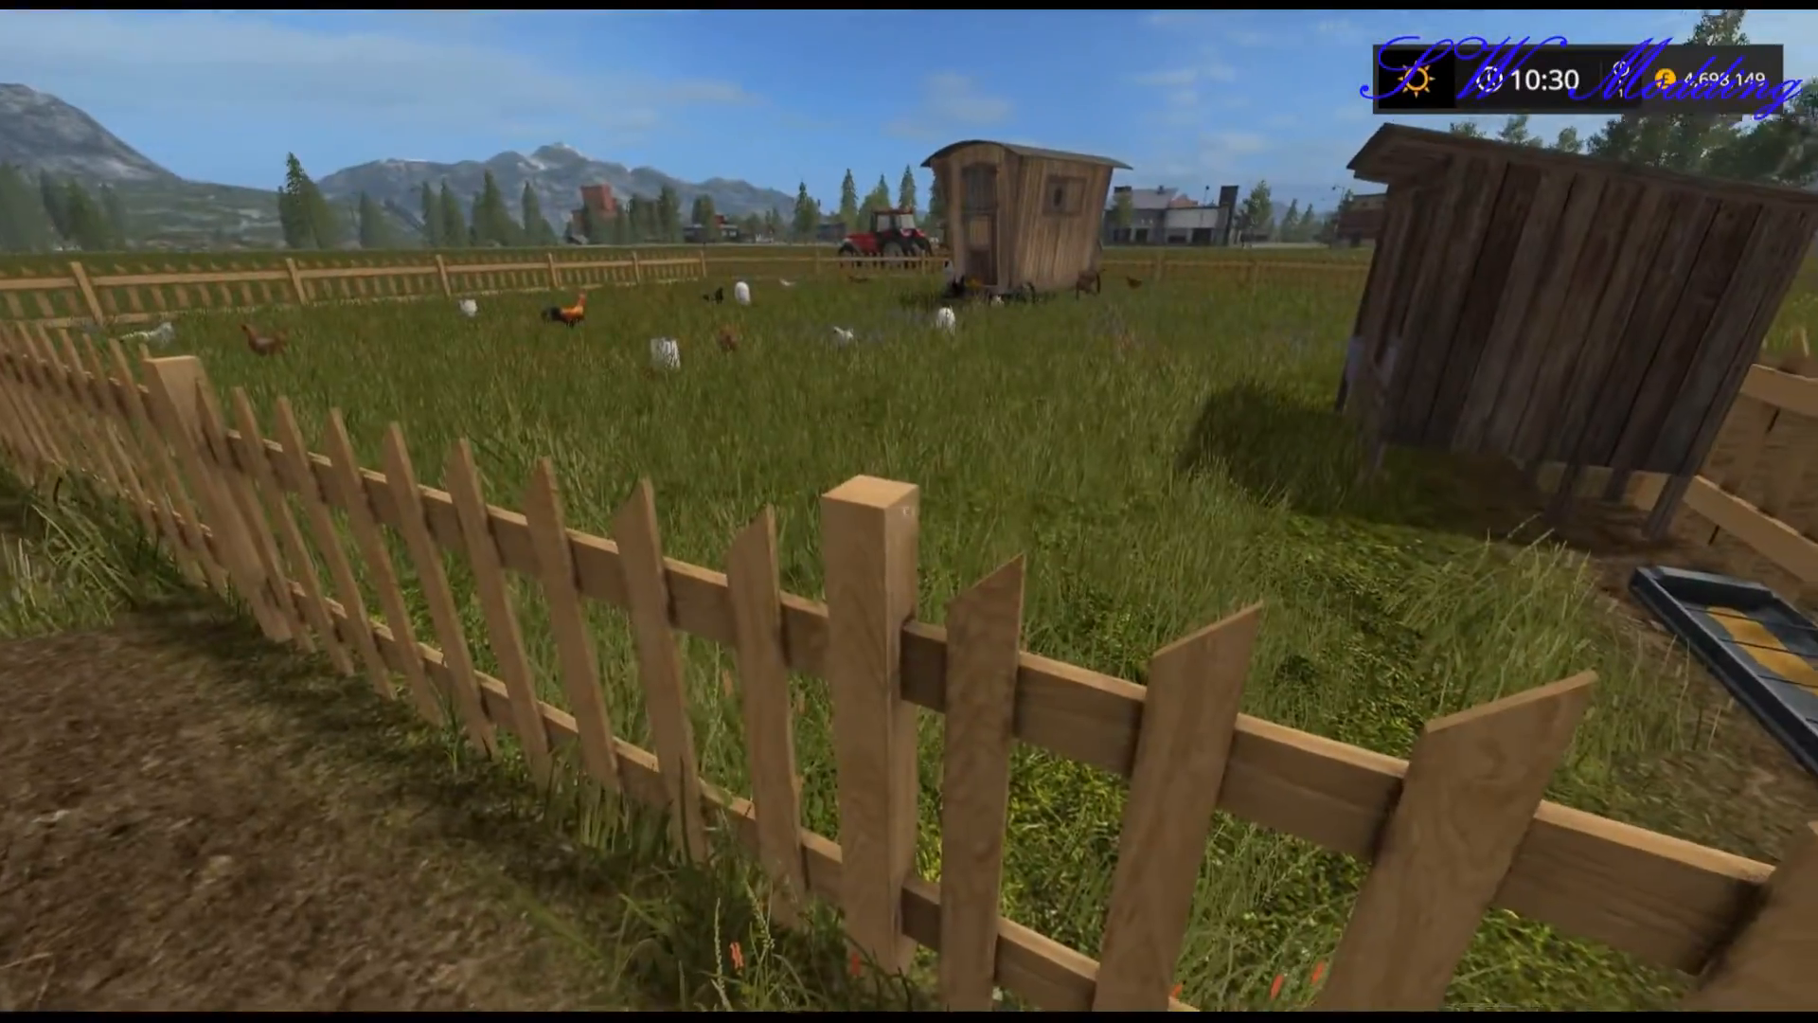
key("s")
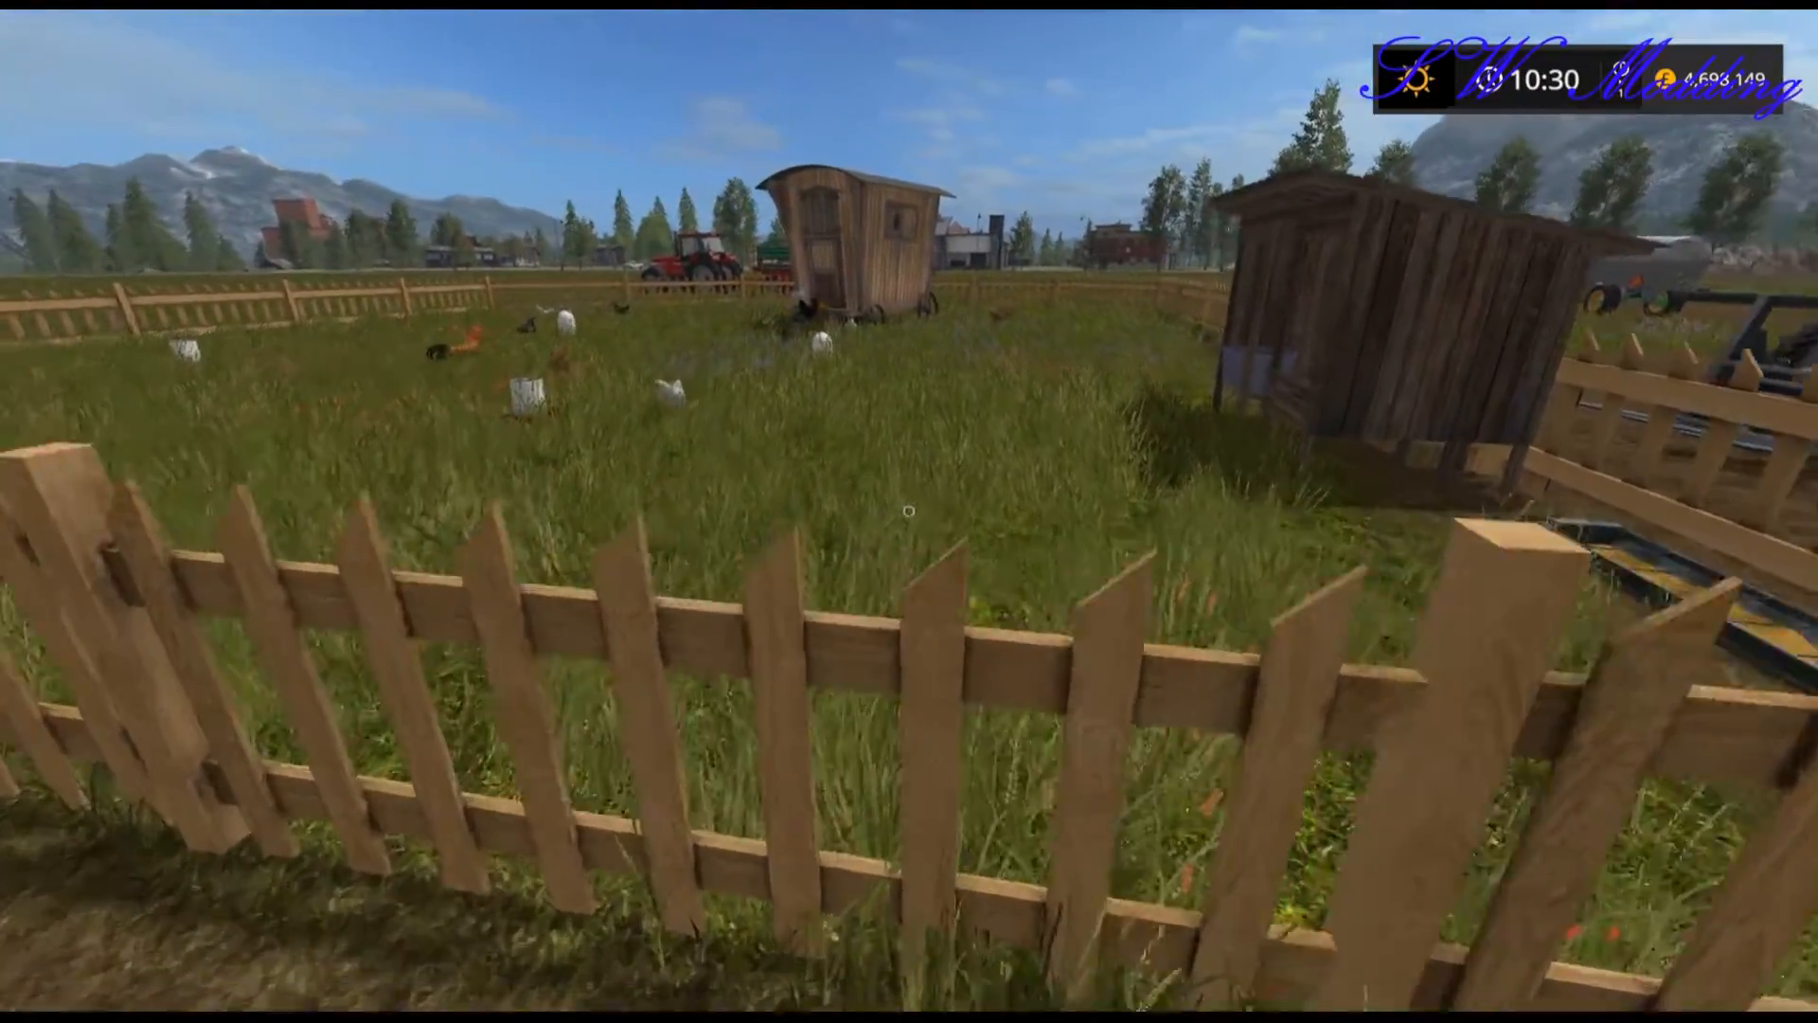
Walk around inside the pen and view the shelter, metal tub and troughs from close up and from farther back.
key("w")
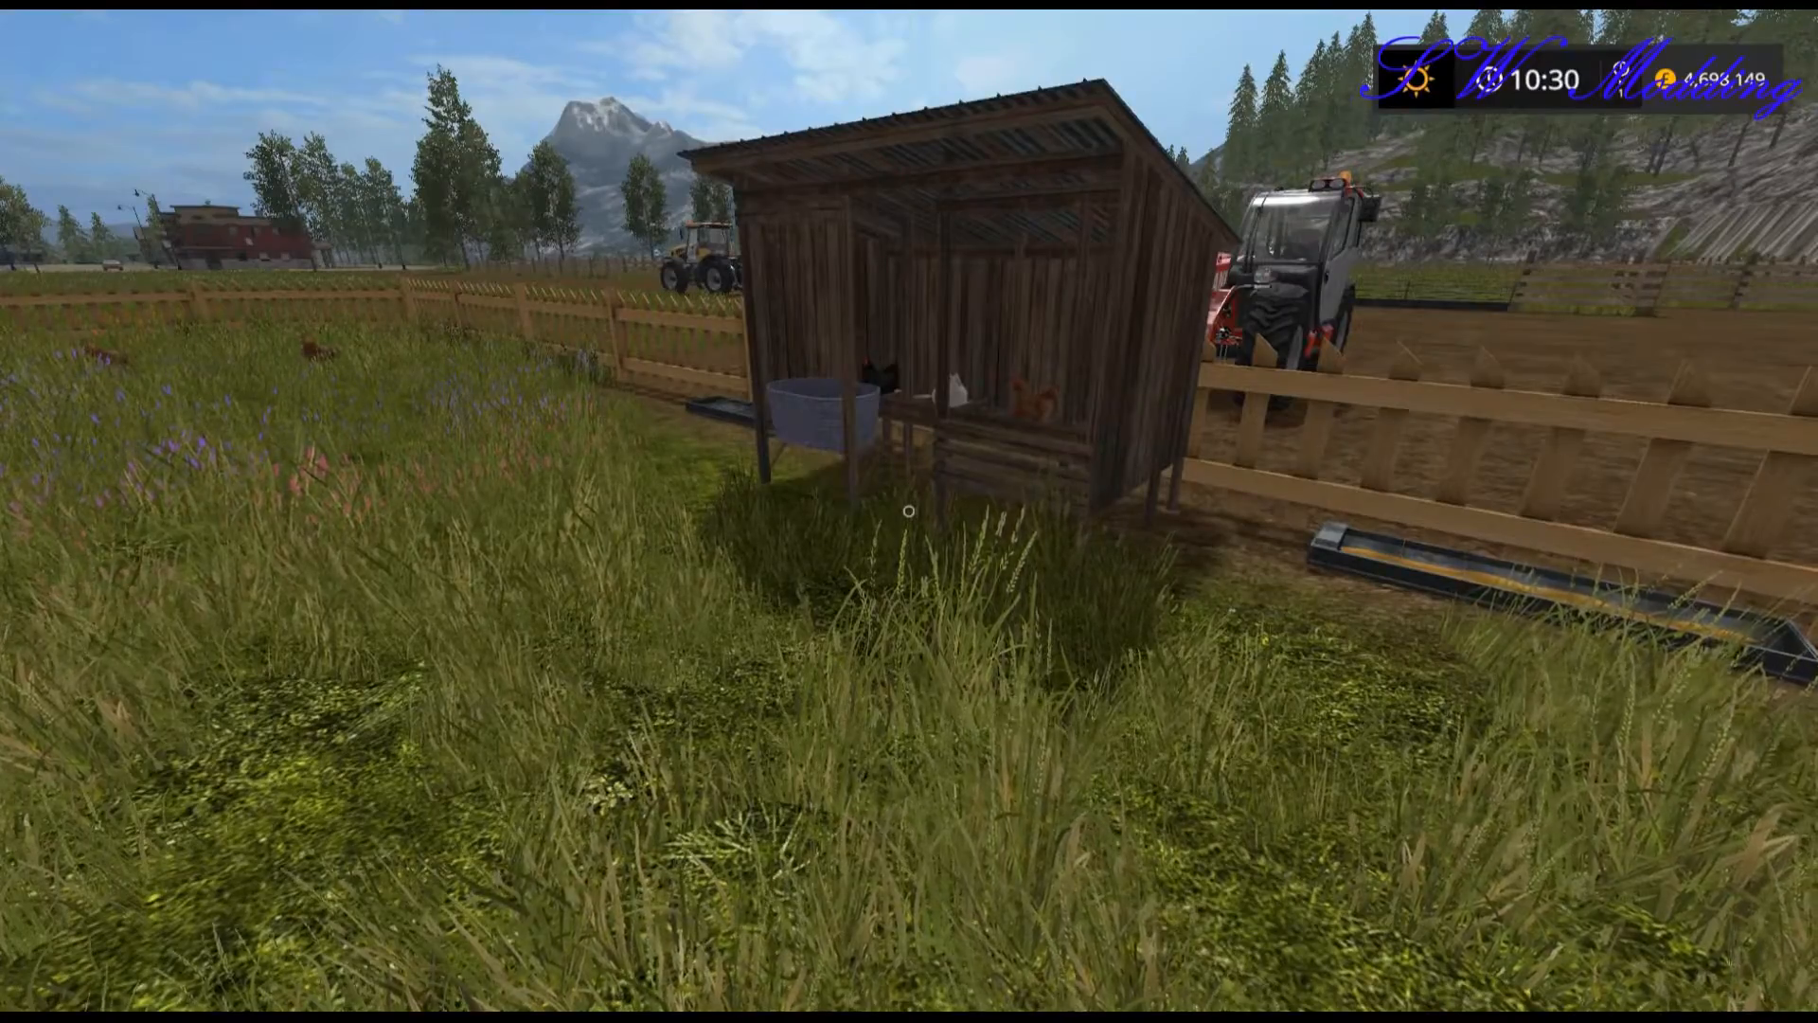
key("w")
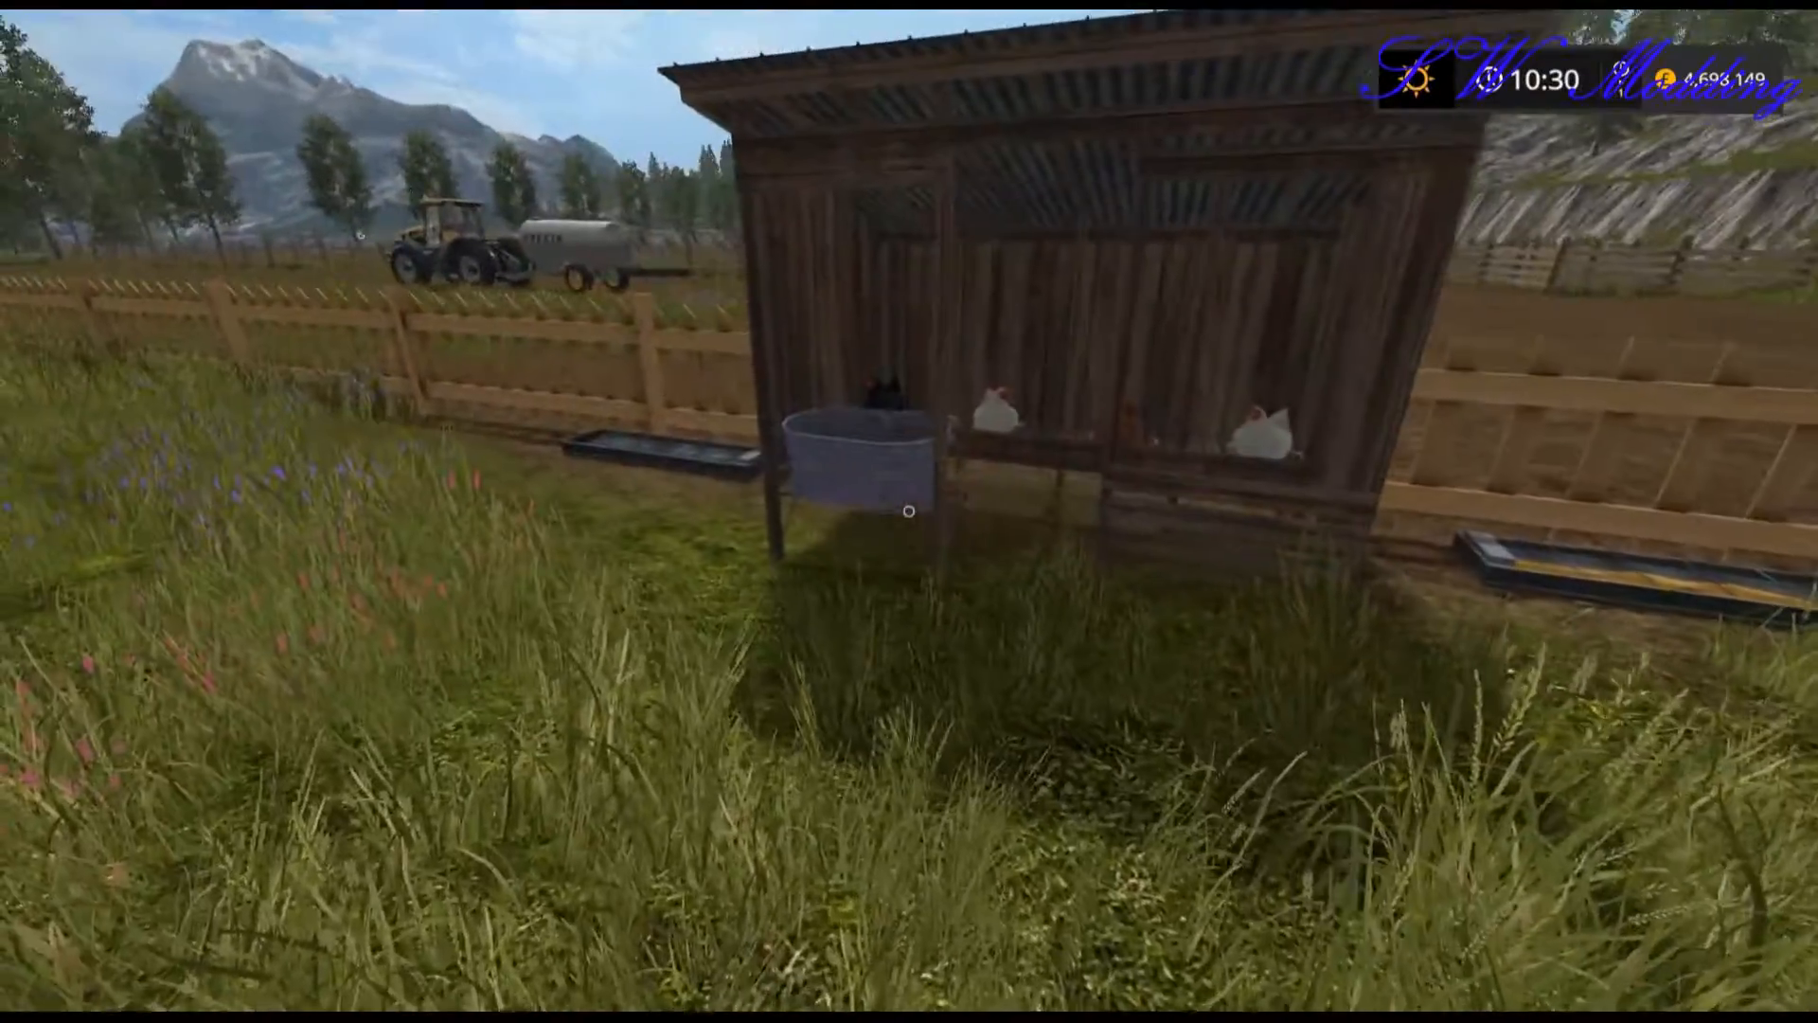
key("s")
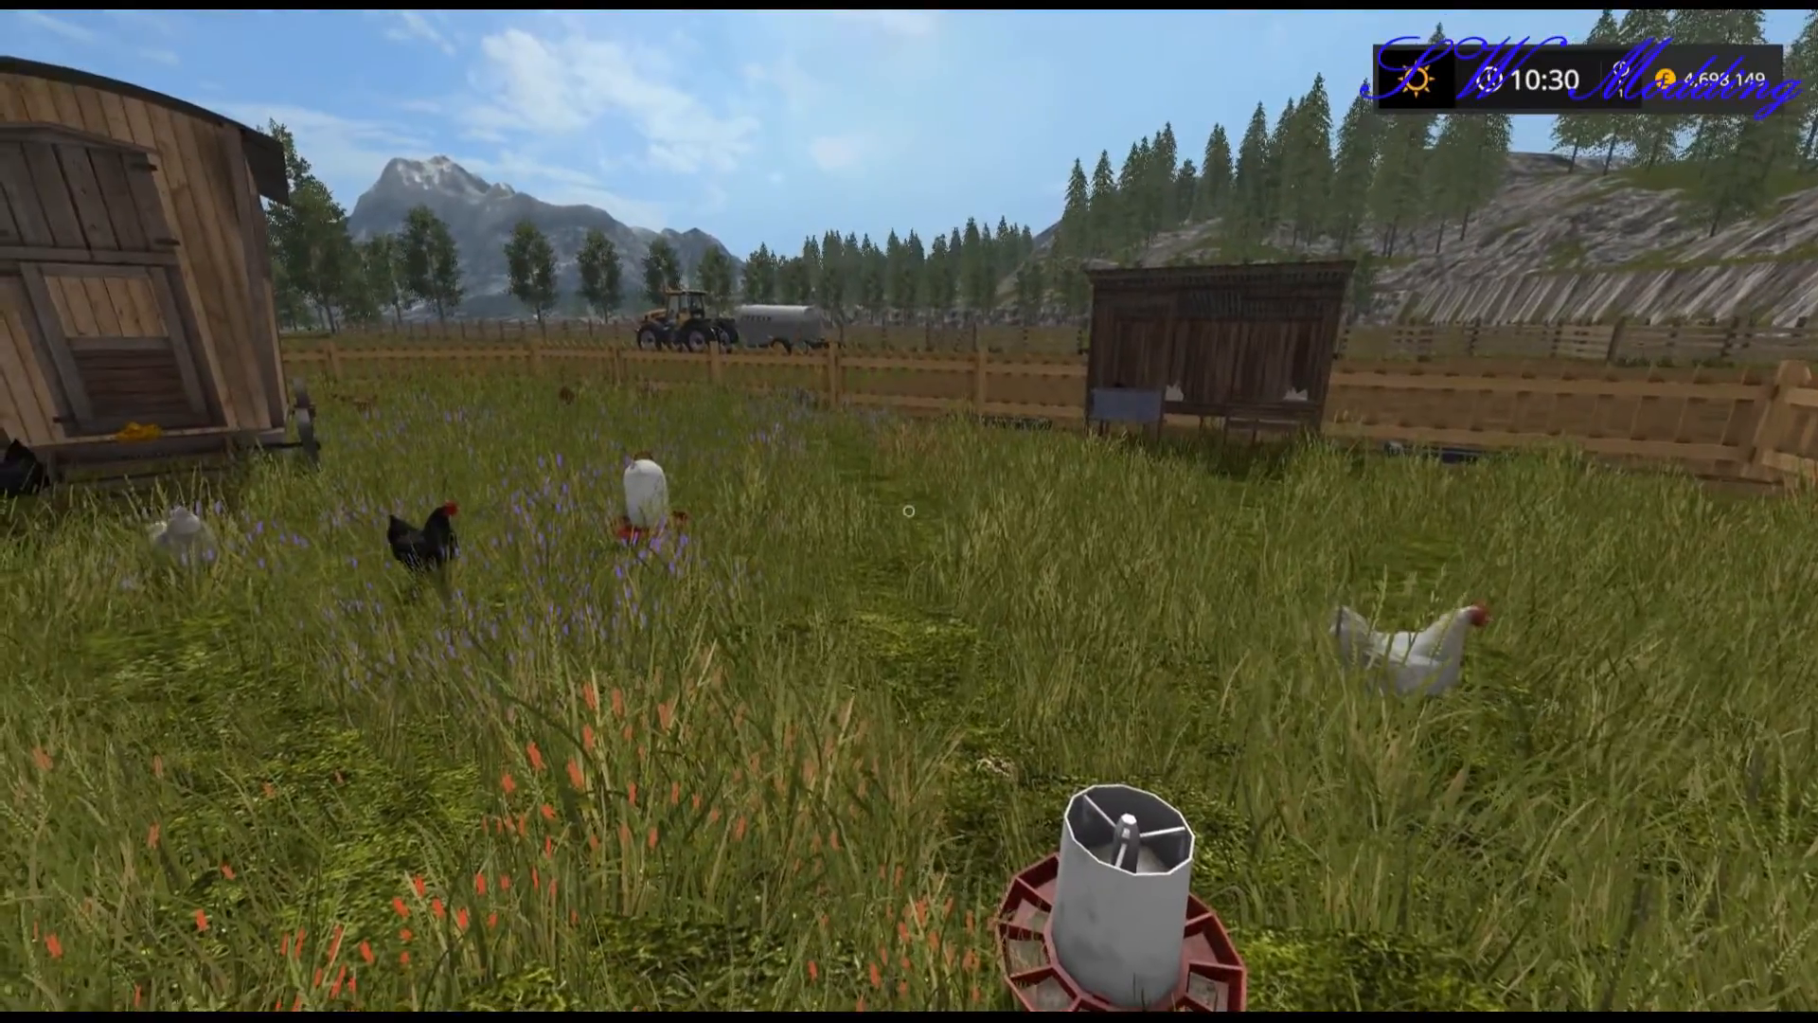
key("w")
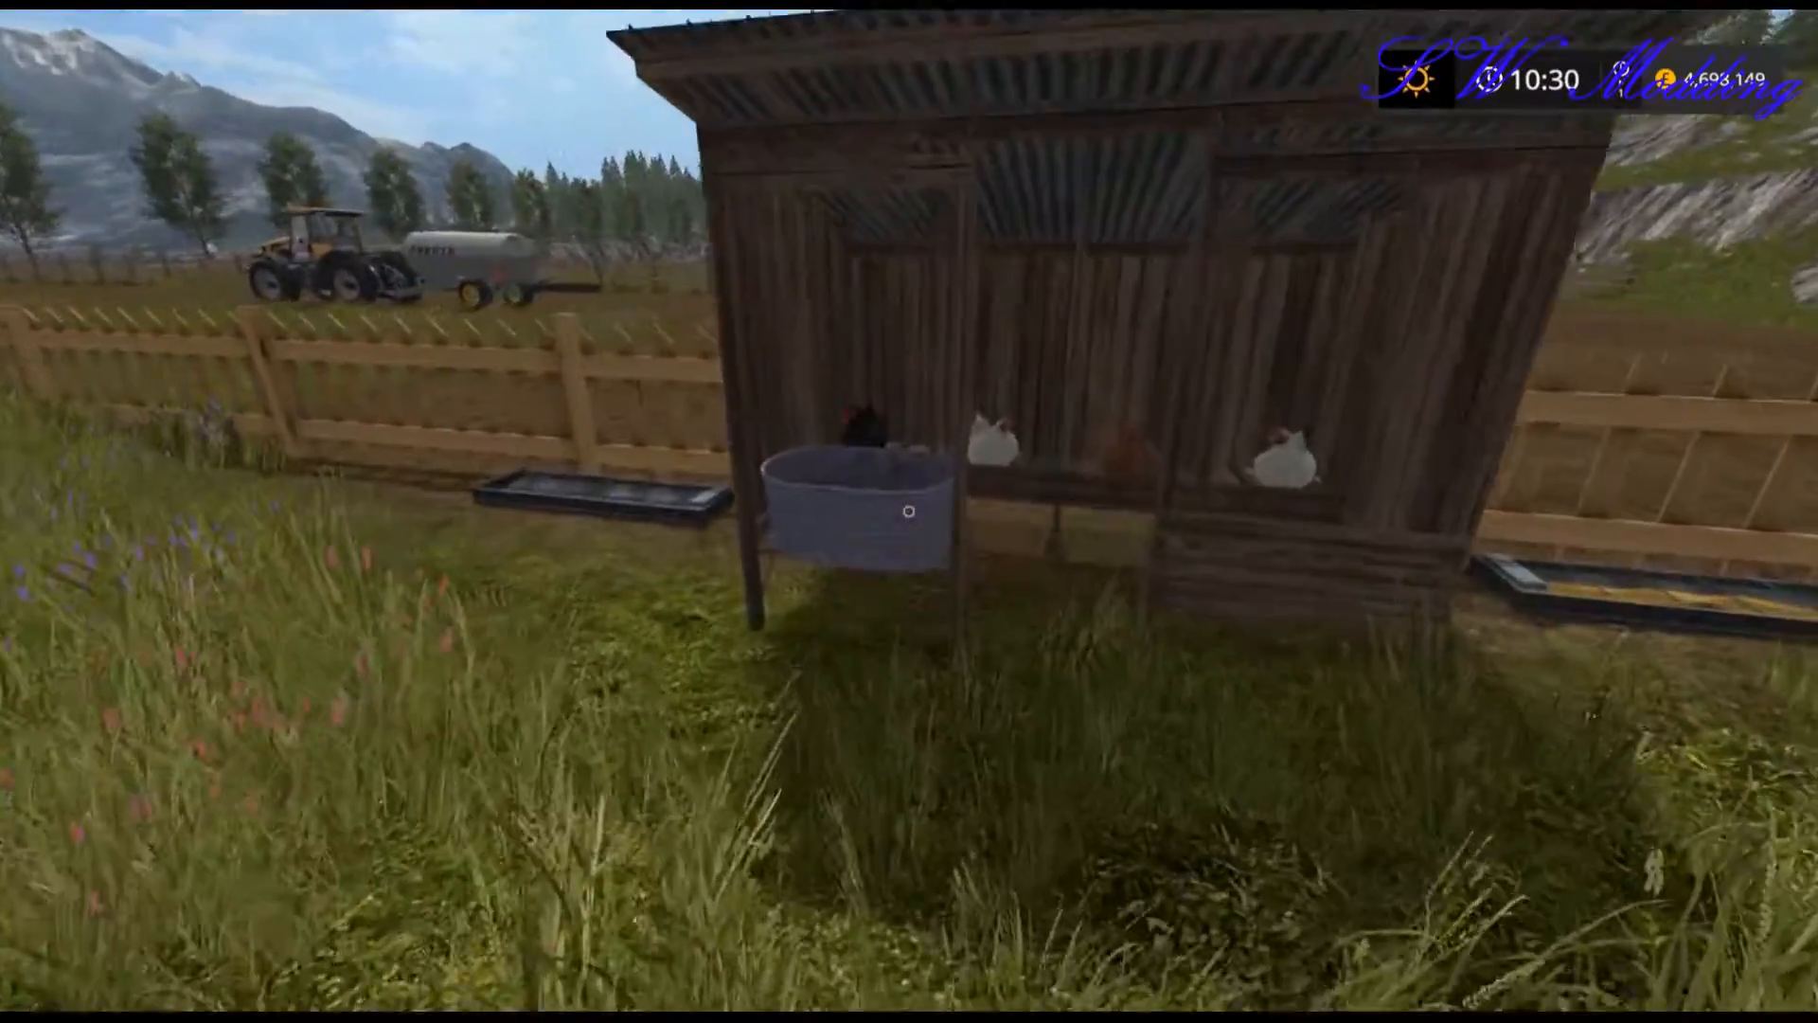
key("a")
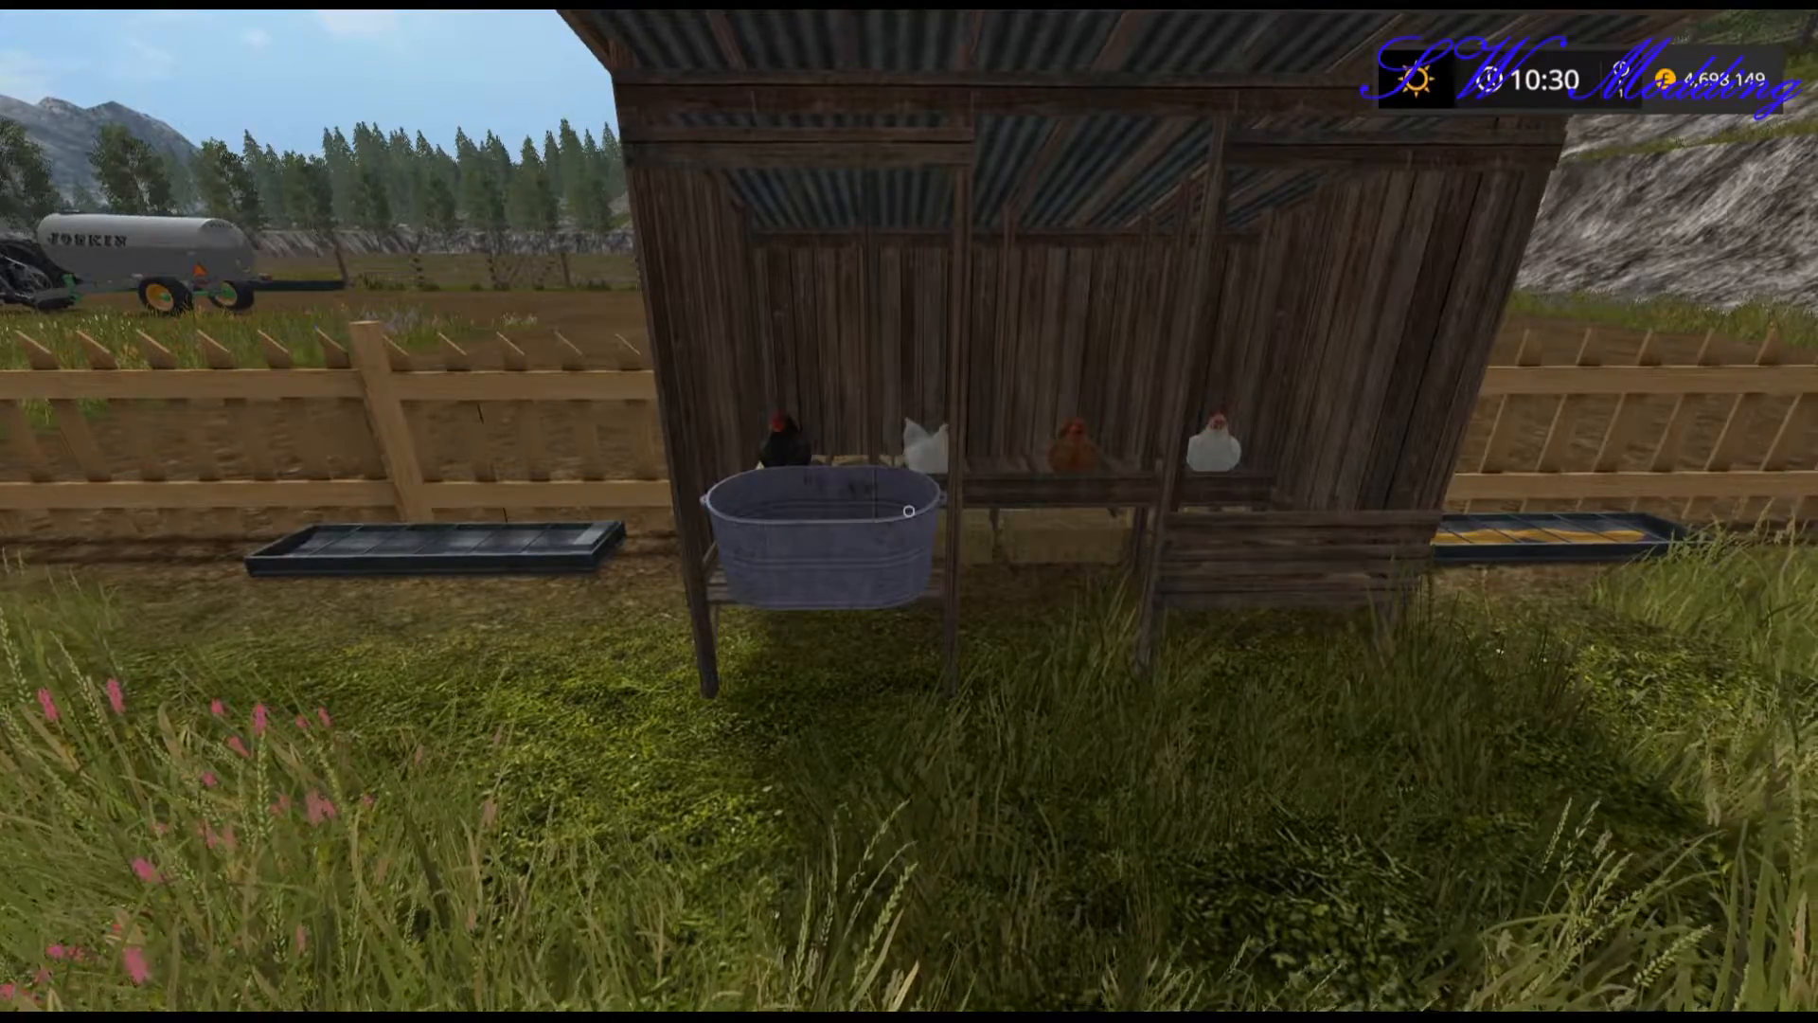
key("d")
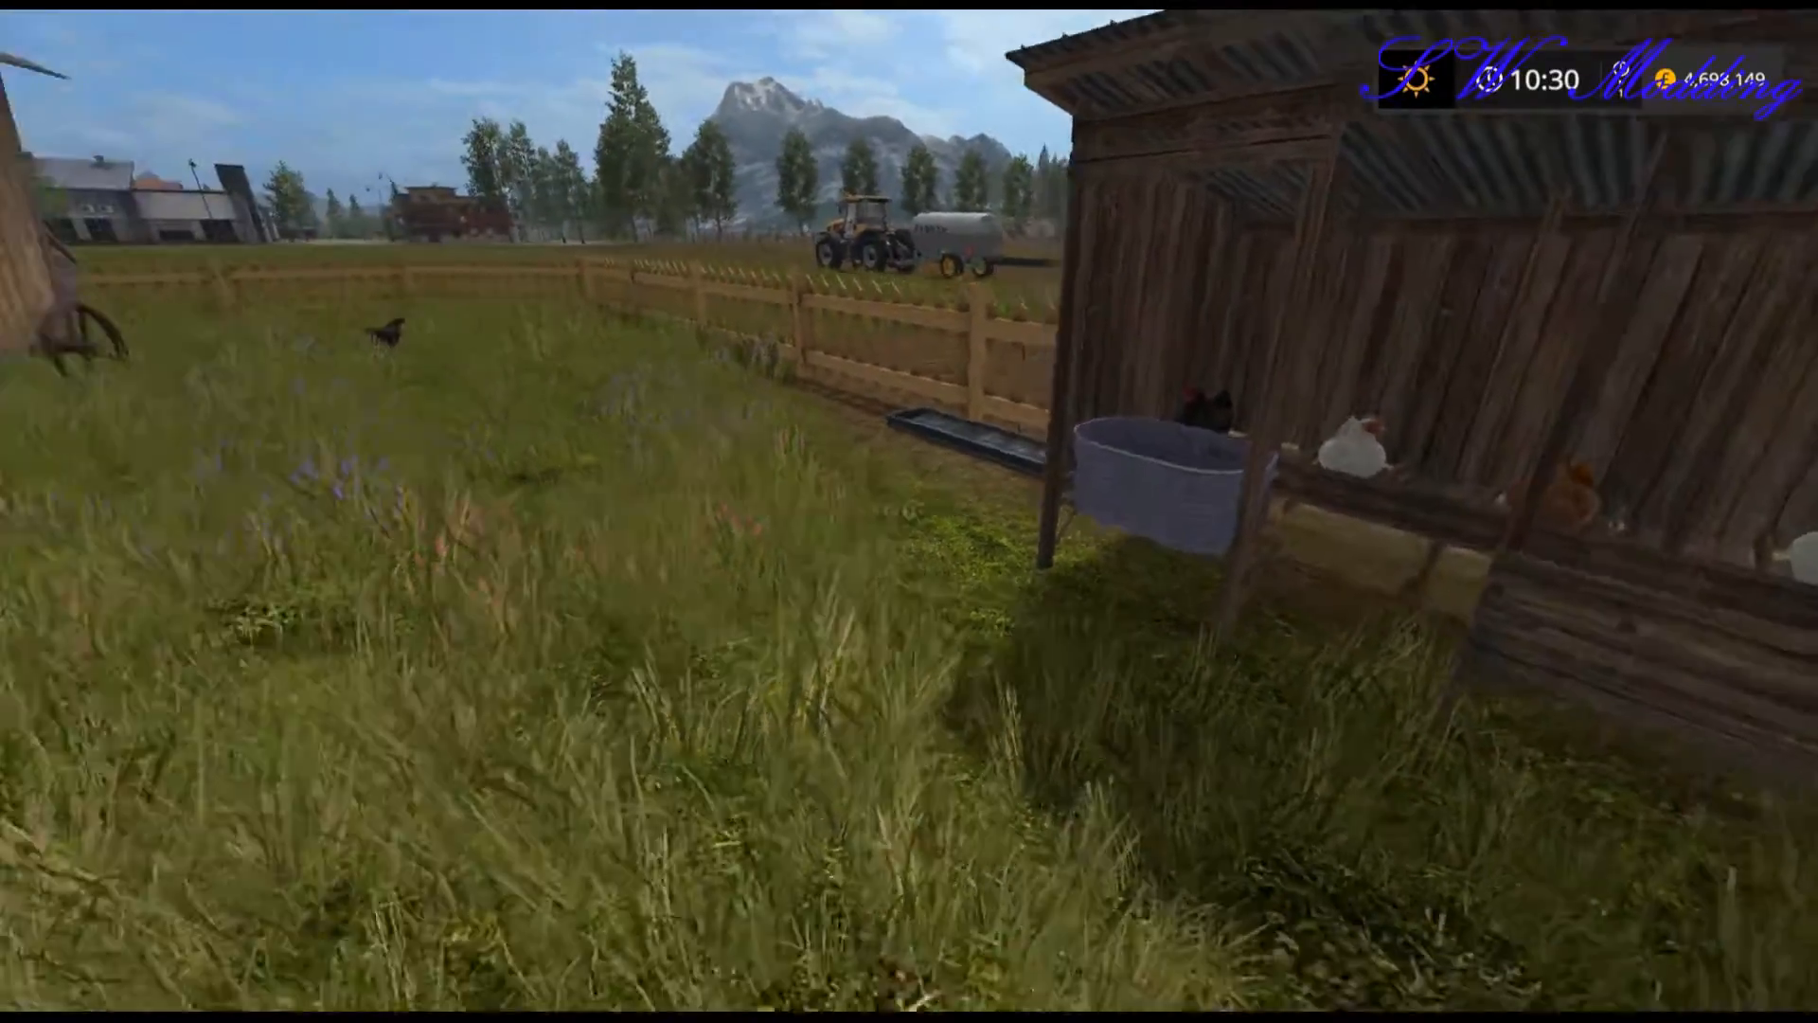
key("s")
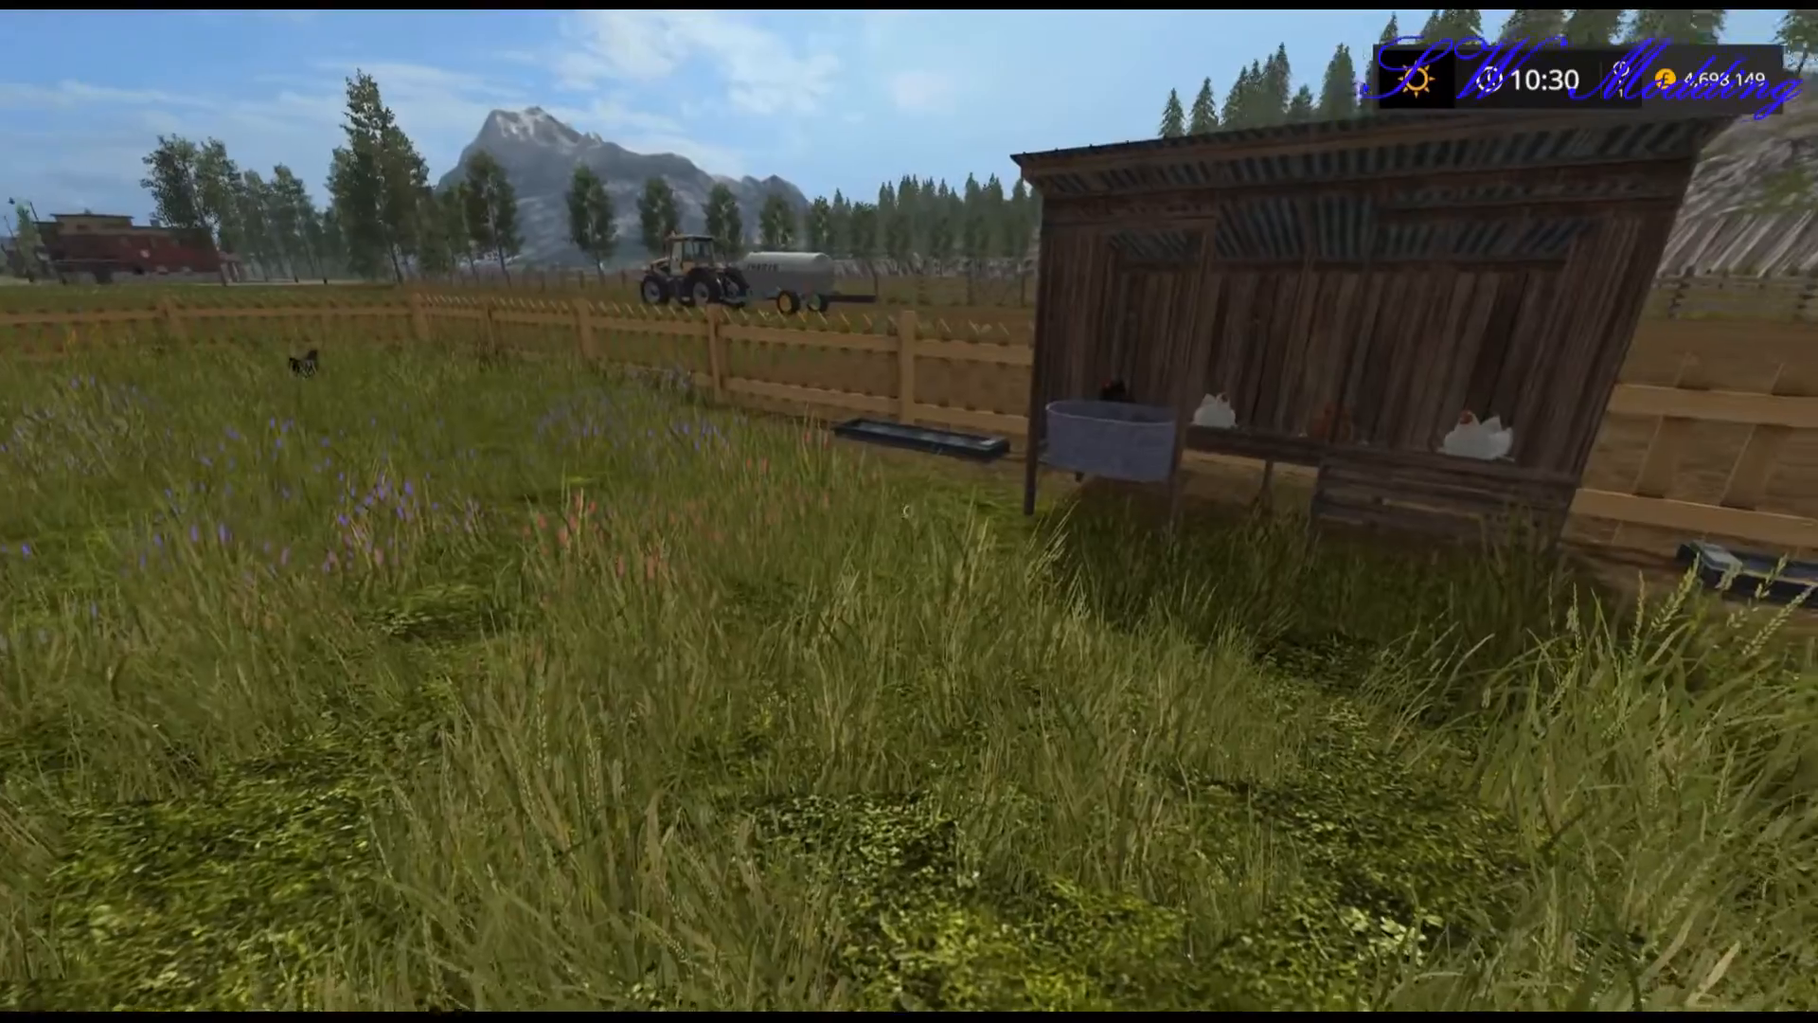
key("s")
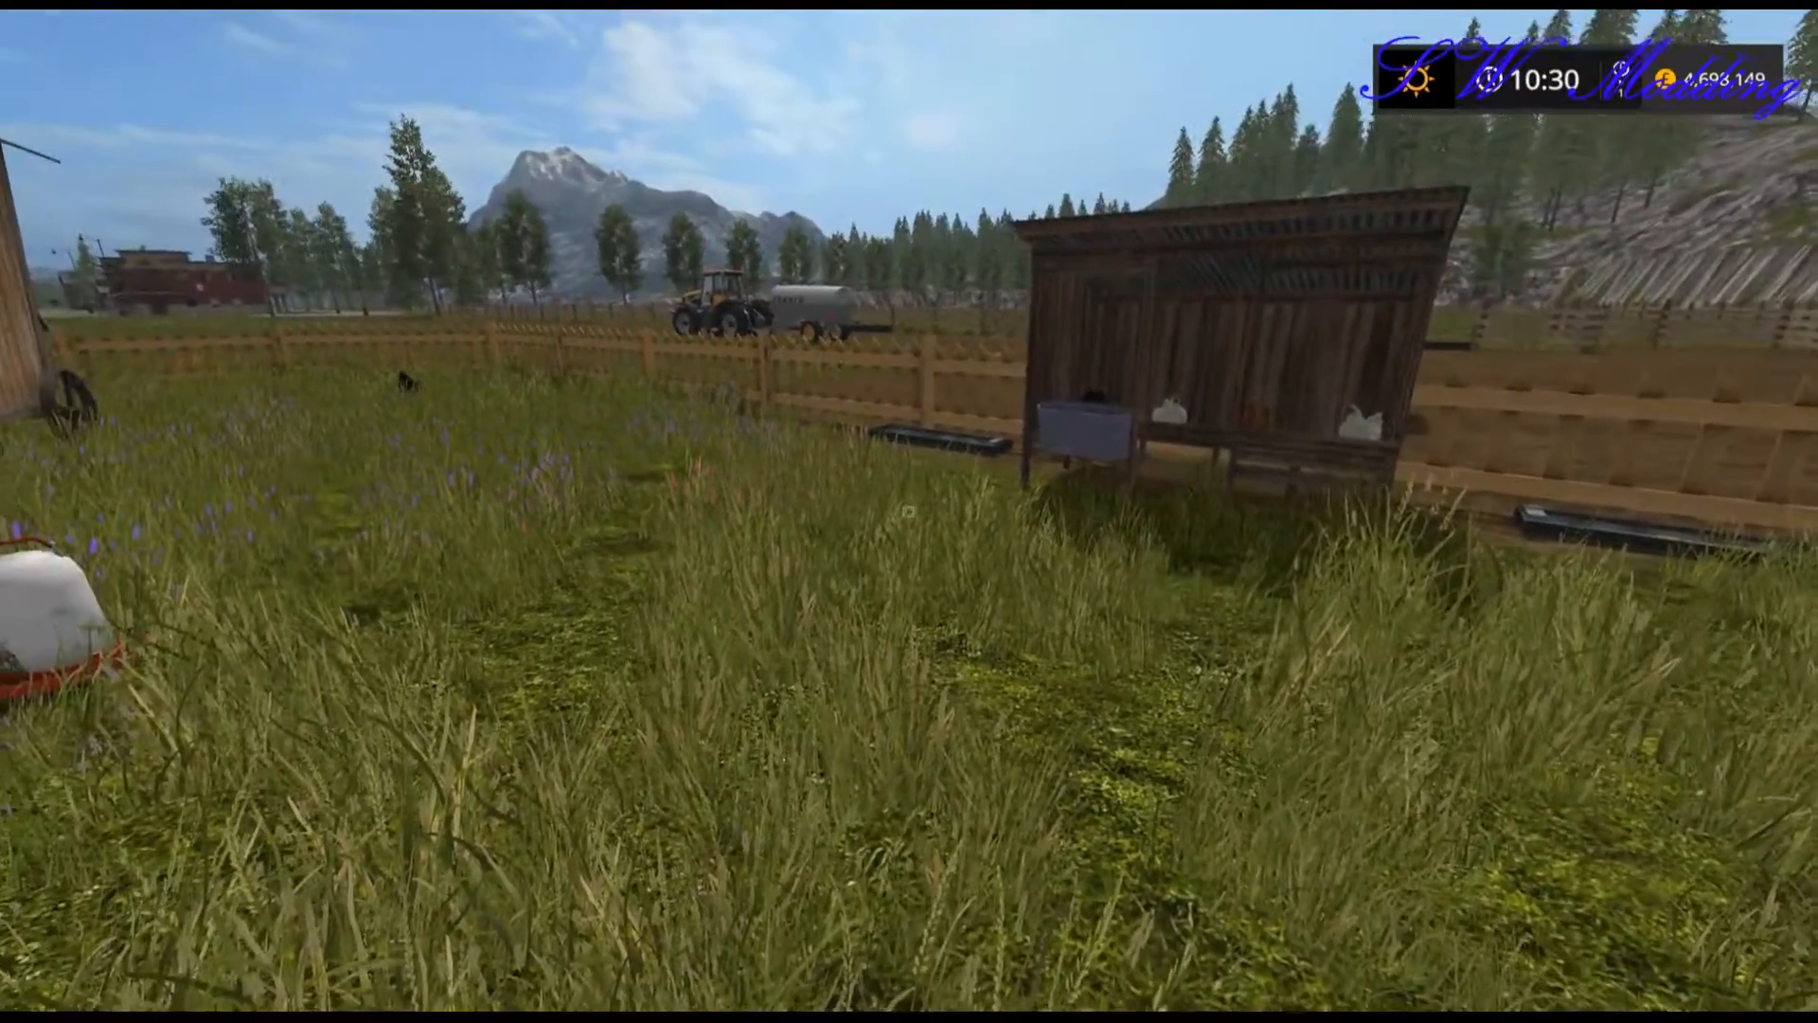